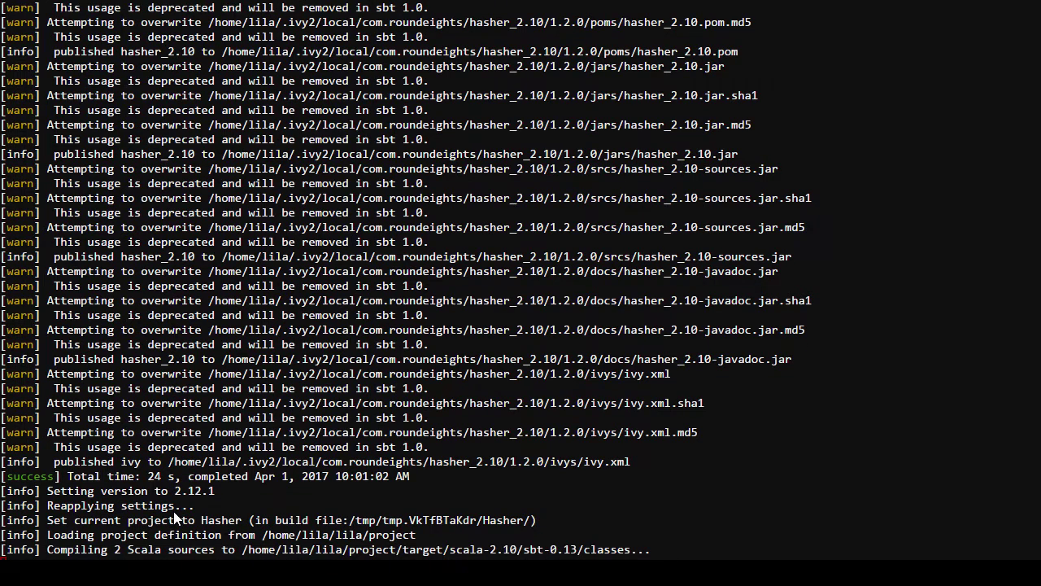
Step: Switch OBS from window capture to display capture and bring the Inkscape drawing forward
click(178, 440)
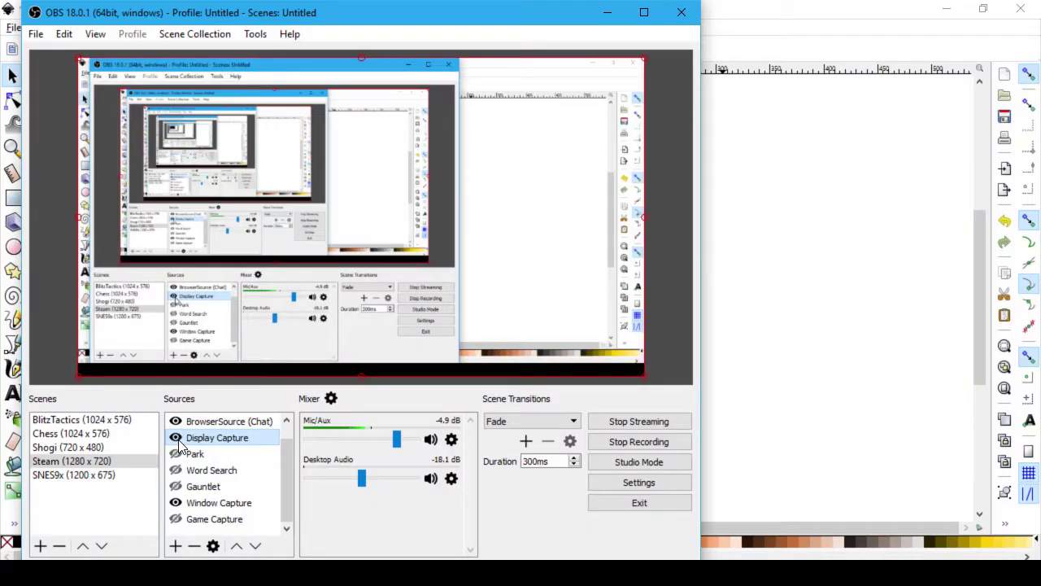
click(177, 503)
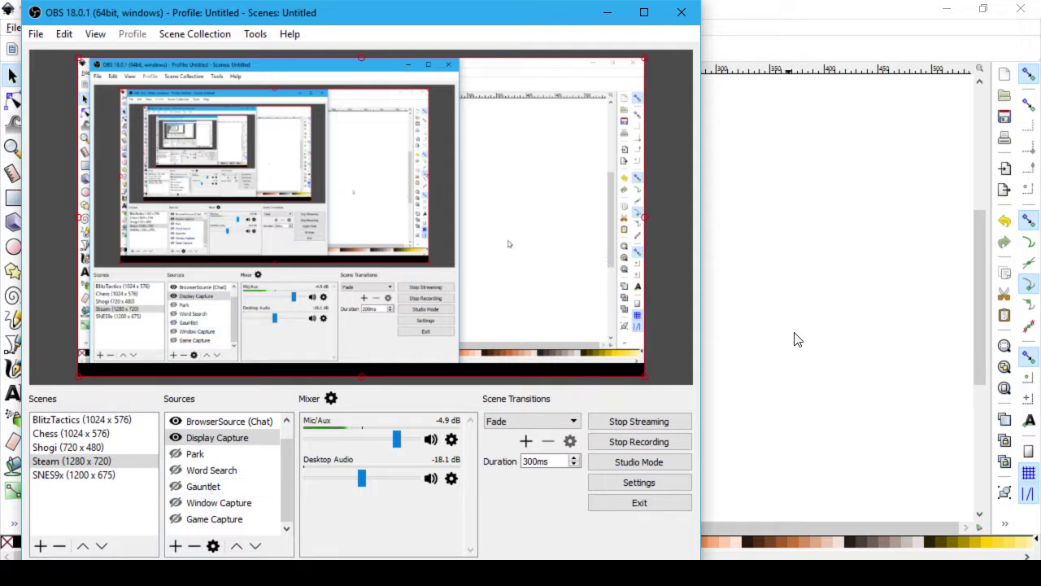
click(795, 340)
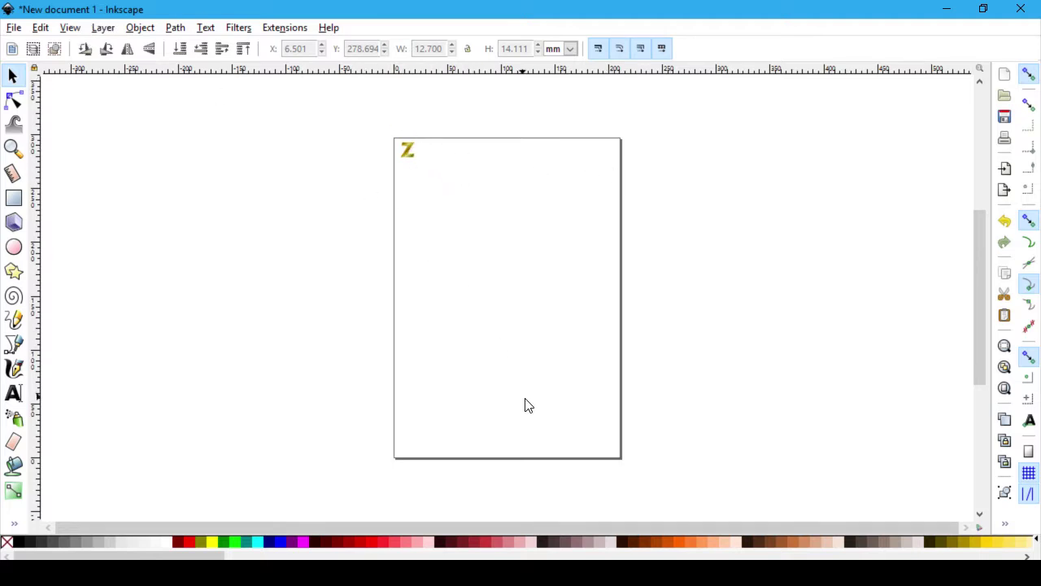
drag(620, 461, 563, 397)
Step: Browse Inkscape's Layer, Object, Filters, Extensions and View menus
click(110, 29)
click(136, 32)
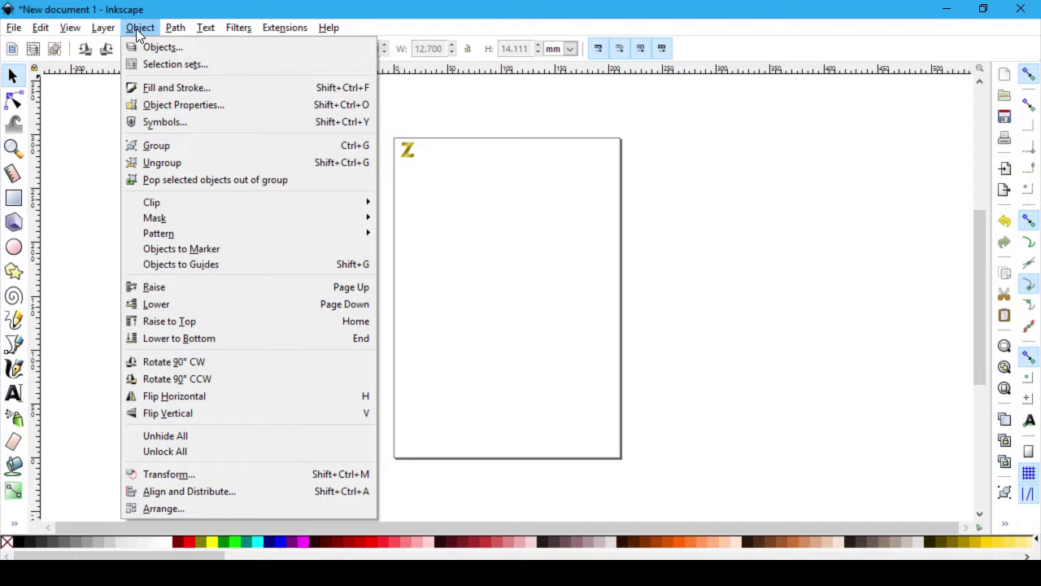
click(136, 30)
key(alt+Tab)
key(alt+Tab)
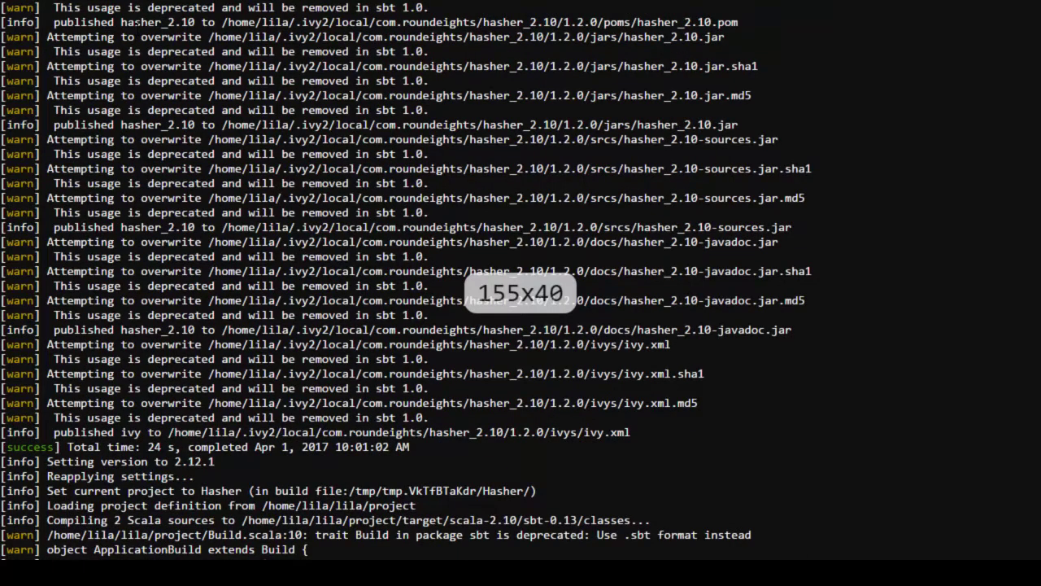
key(alt+Tab)
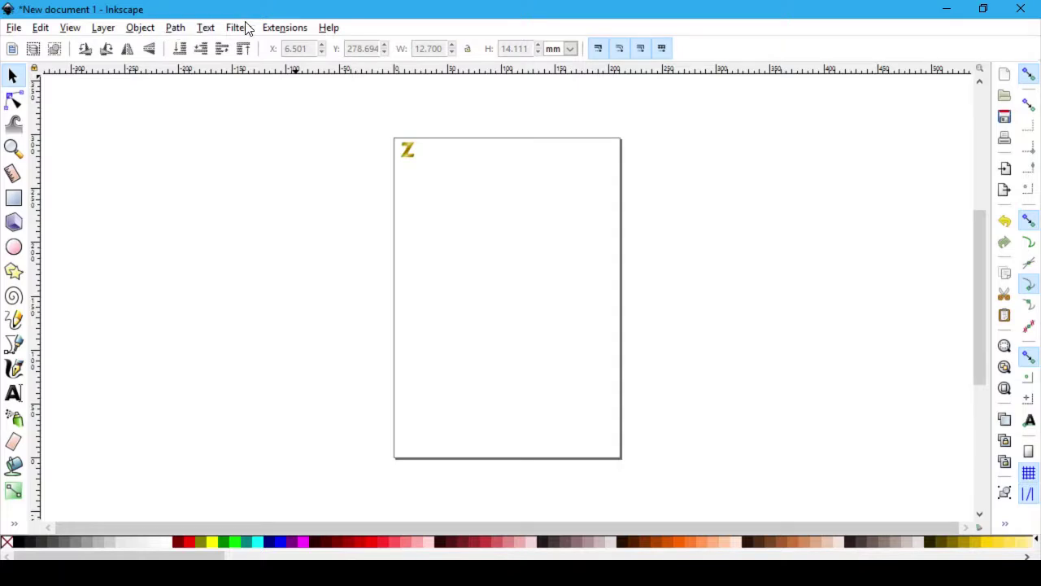
click(249, 29)
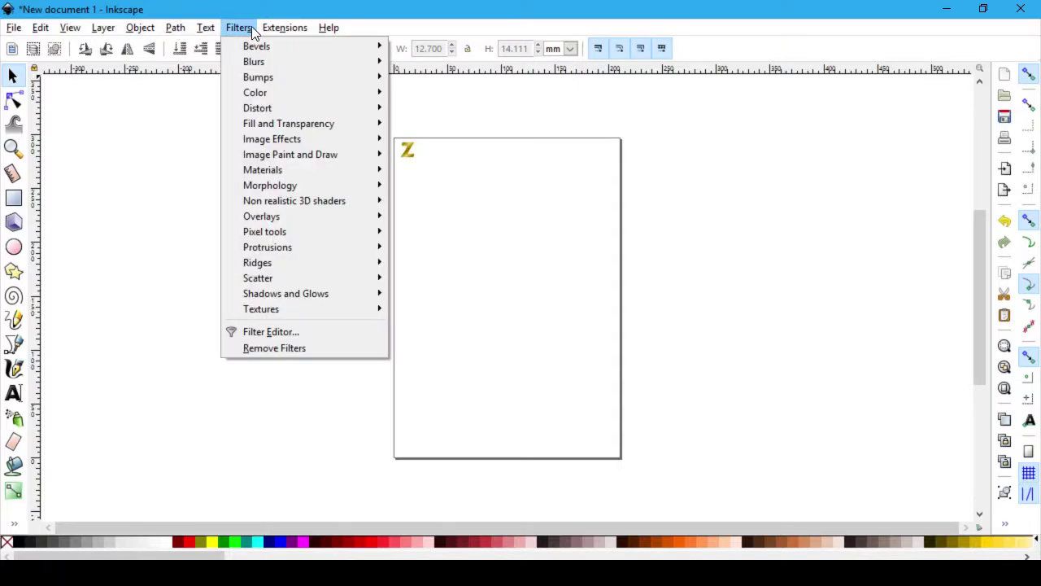
click(270, 29)
click(249, 29)
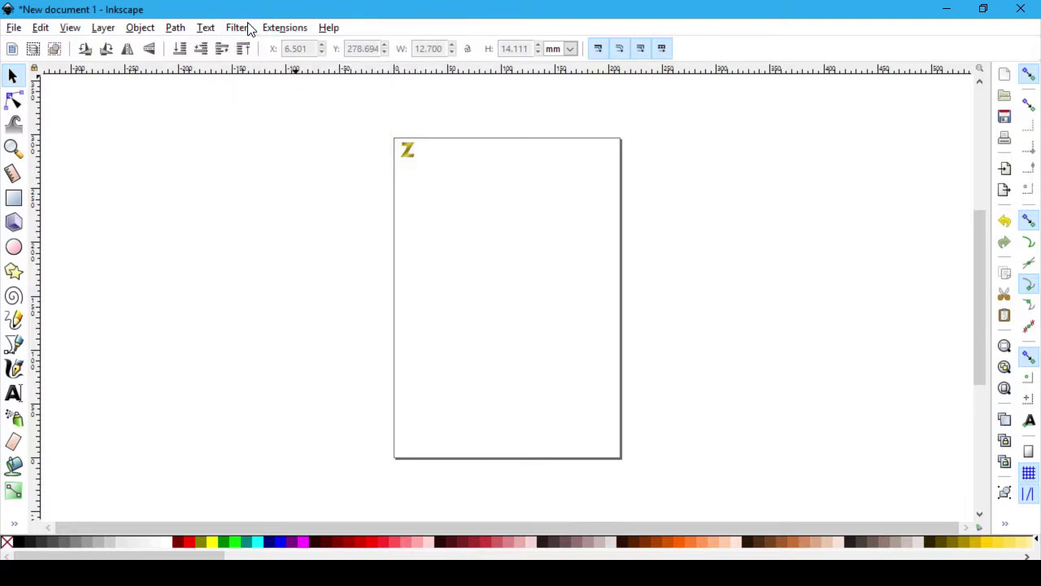
click(70, 31)
Step: Save the gold Z drawing under the name ZugMiracle.svg using Save As
mouse_move(13, 28)
click(57, 147)
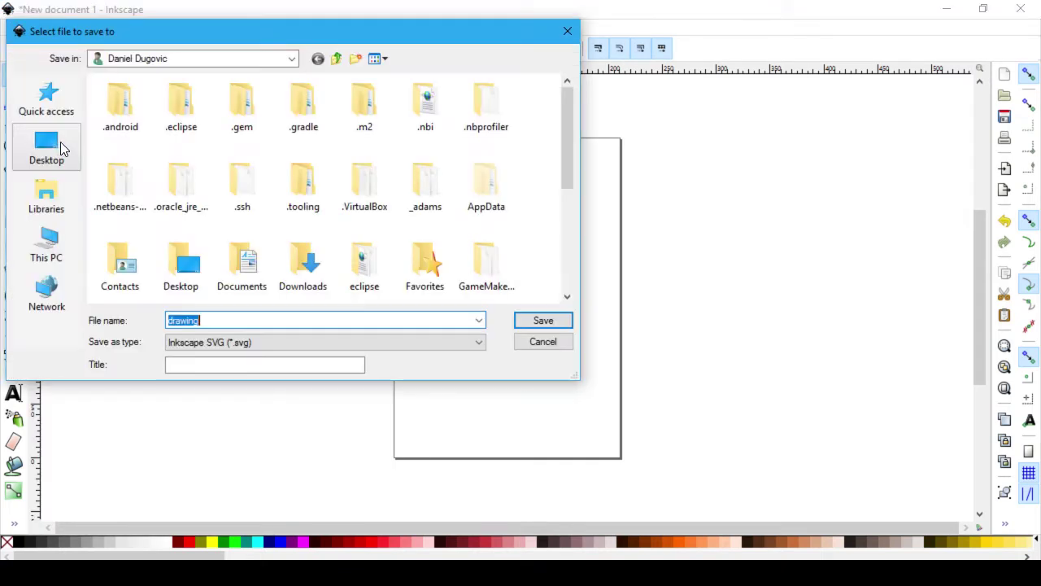
text(ZugMir)
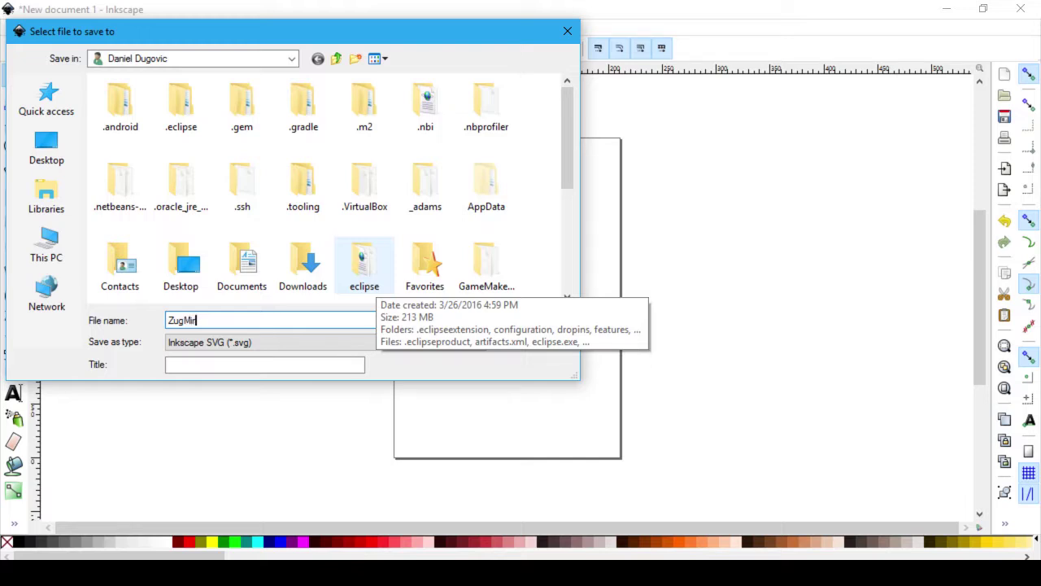
text(acle.svg)
key(Return)
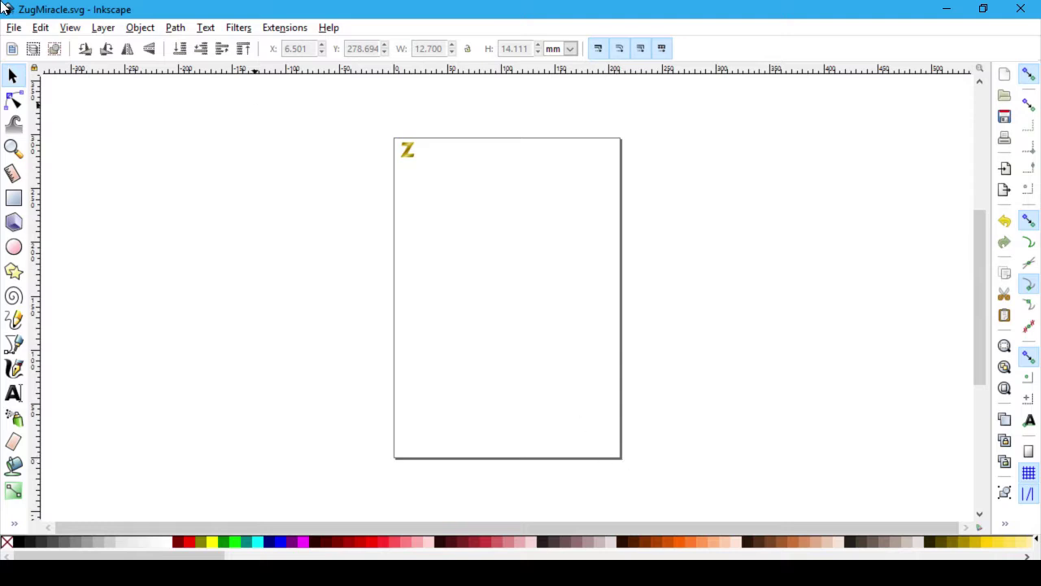
Step: Look through the Layer, View, Edit and Path menus, briefly checking the browser
click(104, 28)
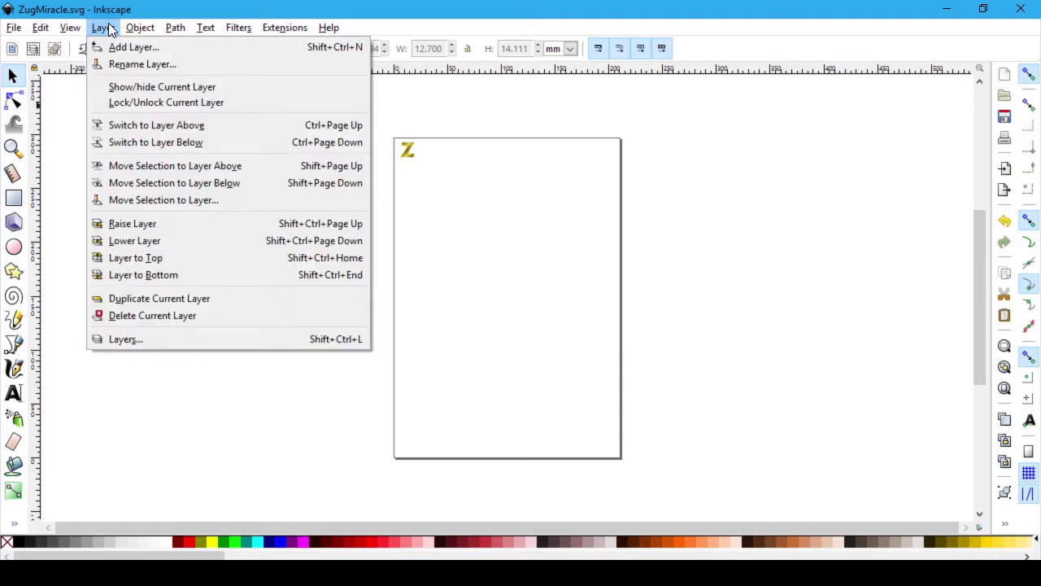
mouse_move(67, 28)
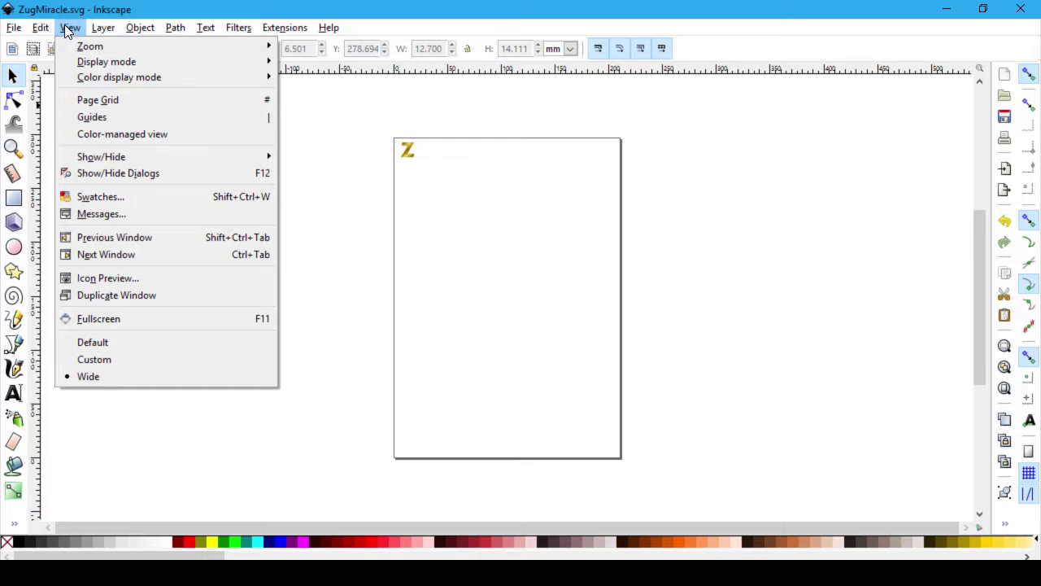
click(66, 28)
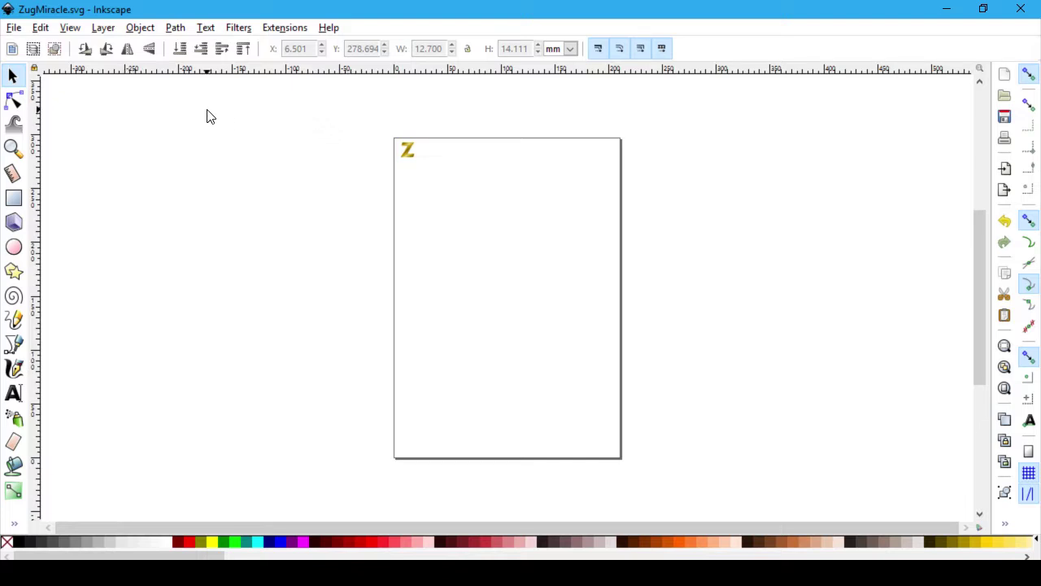
key(alt+Tab)
key(alt+Tab)
key(alt+Tab)
click(42, 28)
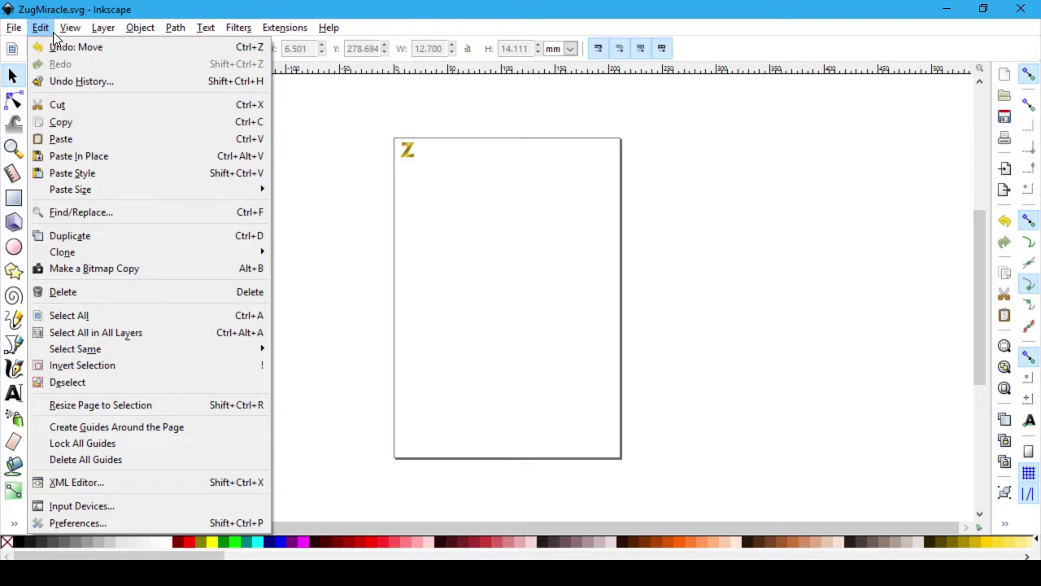
mouse_move(17, 29)
mouse_move(70, 33)
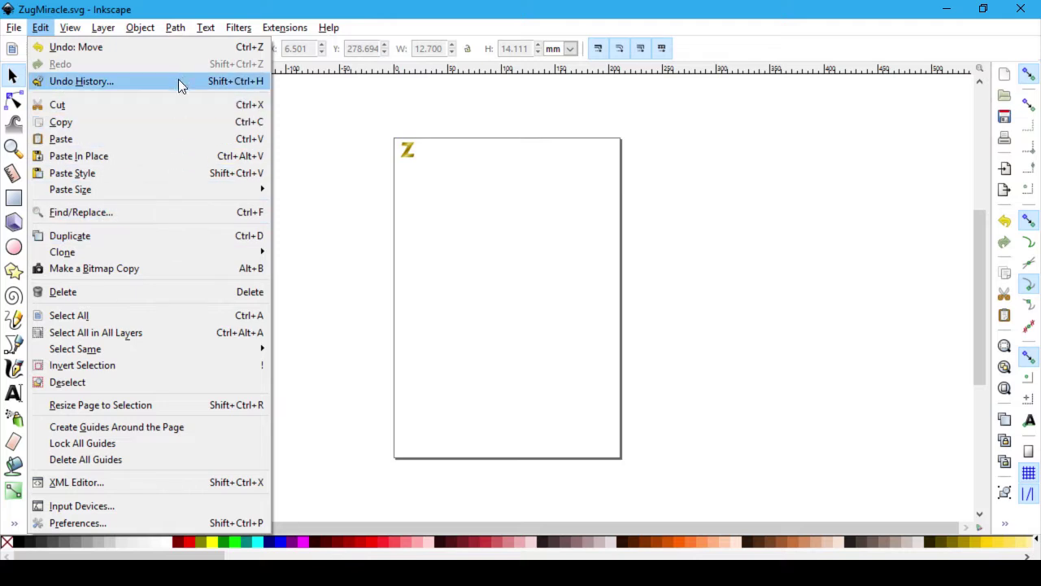
mouse_move(268, 25)
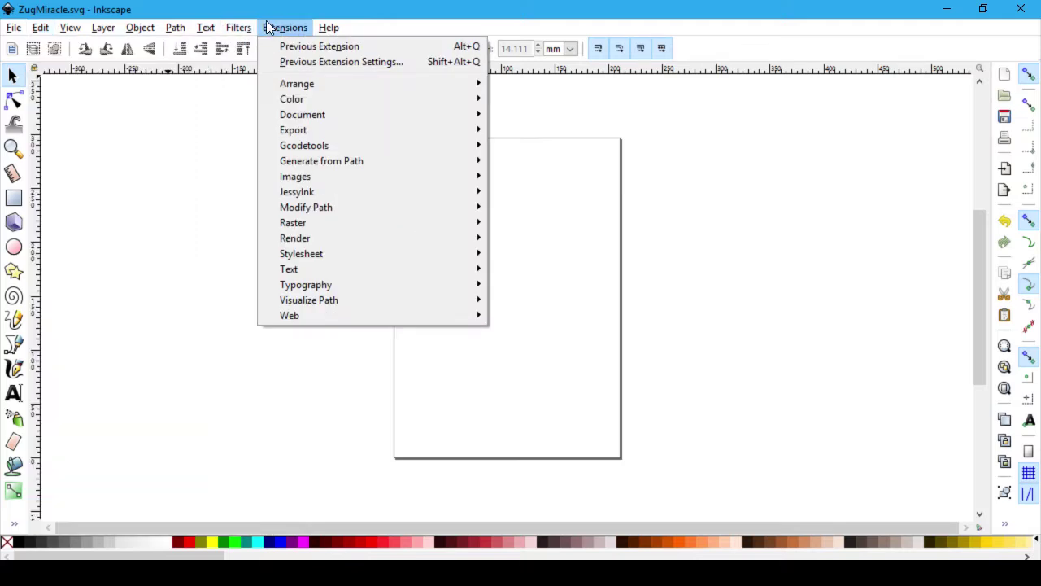
mouse_move(237, 29)
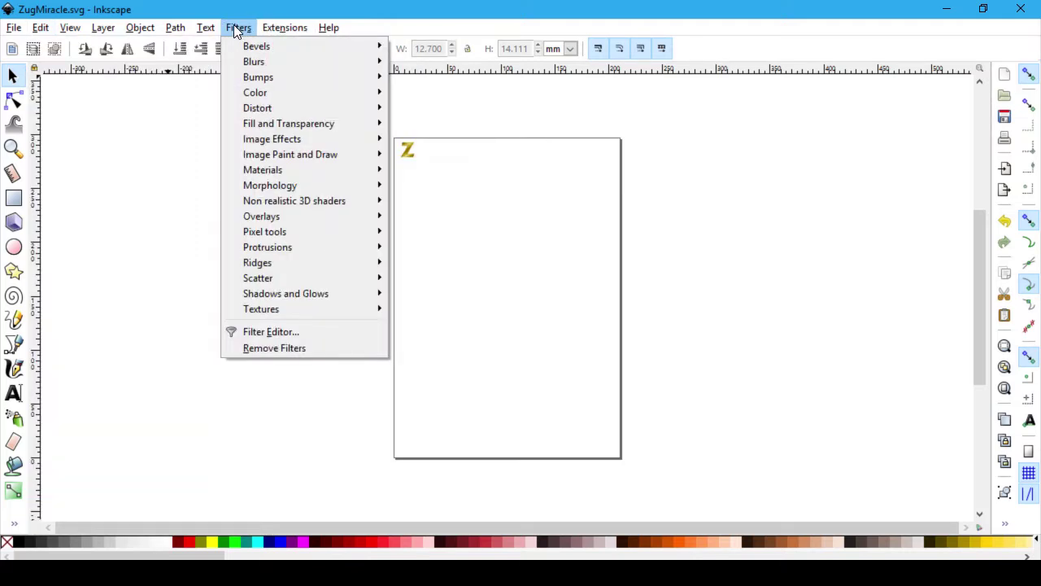
mouse_move(175, 27)
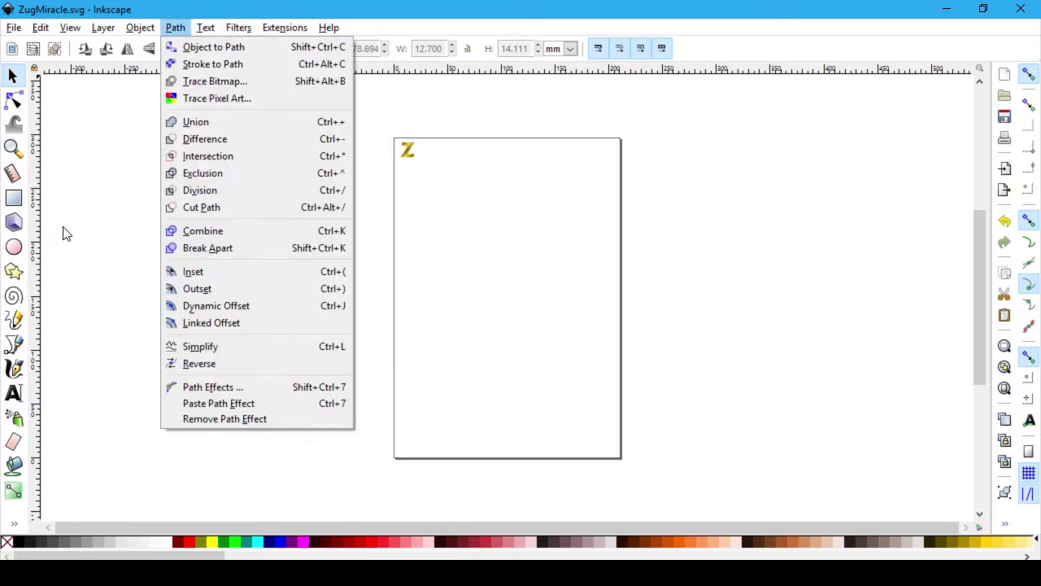
click(114, 224)
Step: Open the canvas context menu, then select and deselect the gold Z
right_click(482, 233)
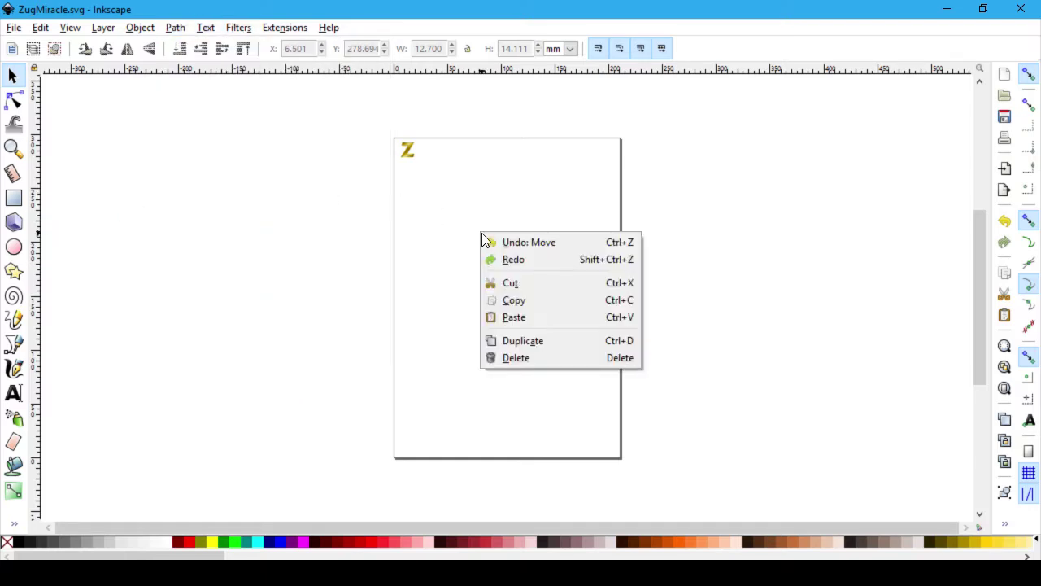
click(419, 261)
click(409, 149)
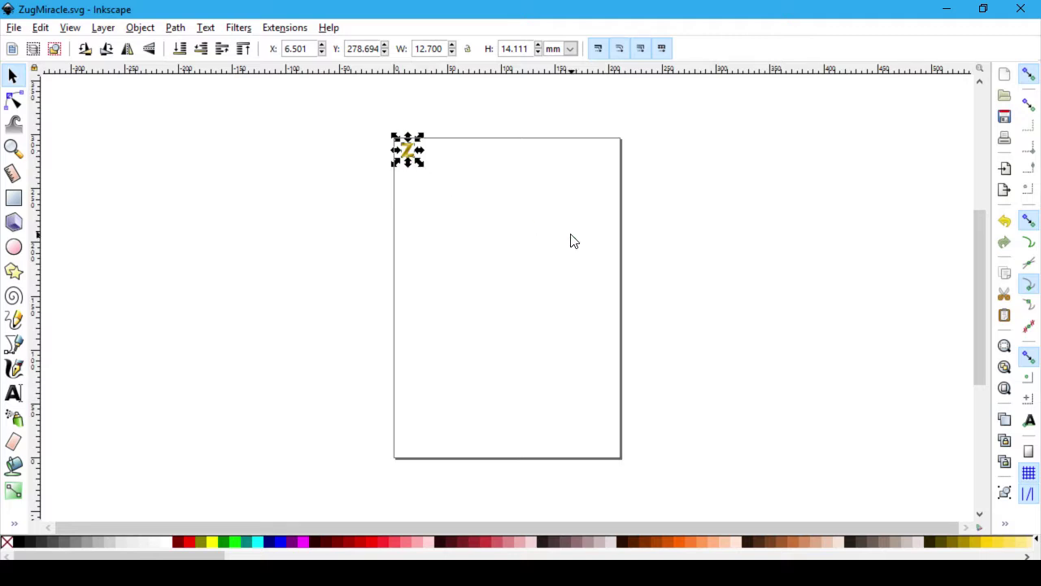
click(548, 185)
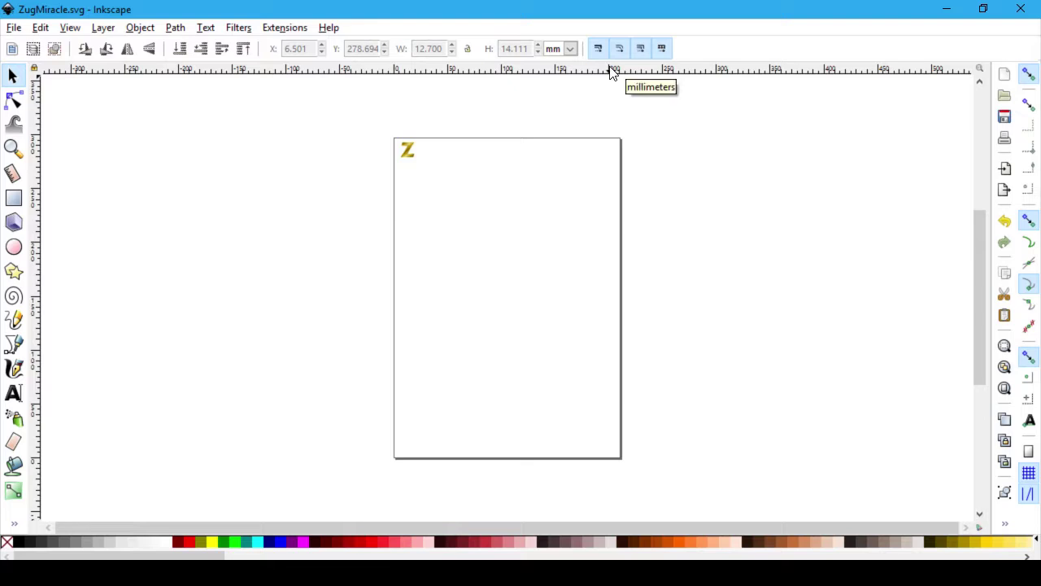
Step: Switch position and size units to px and open the gold Z's Image Properties
click(570, 49)
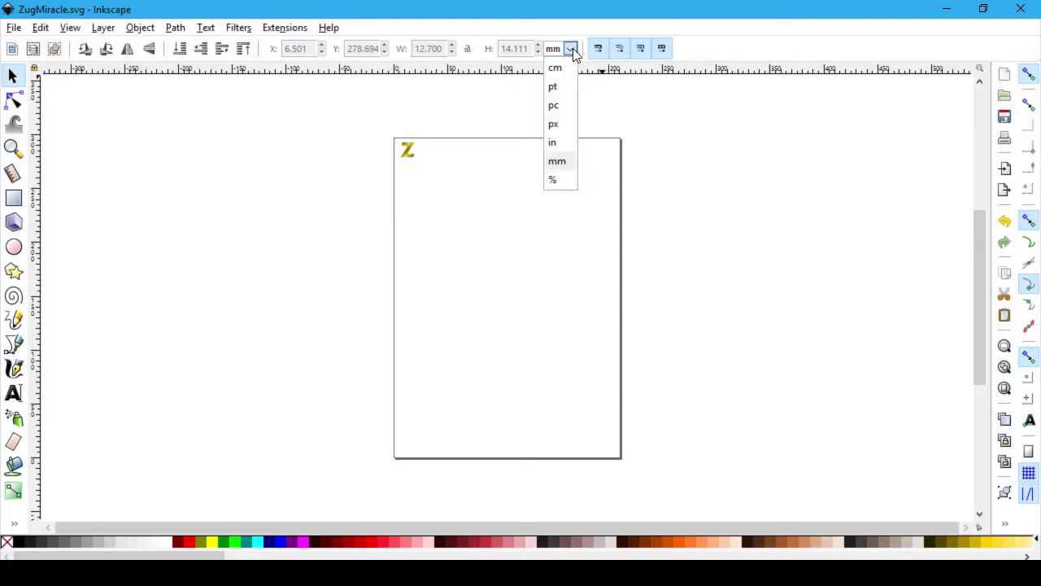
click(551, 124)
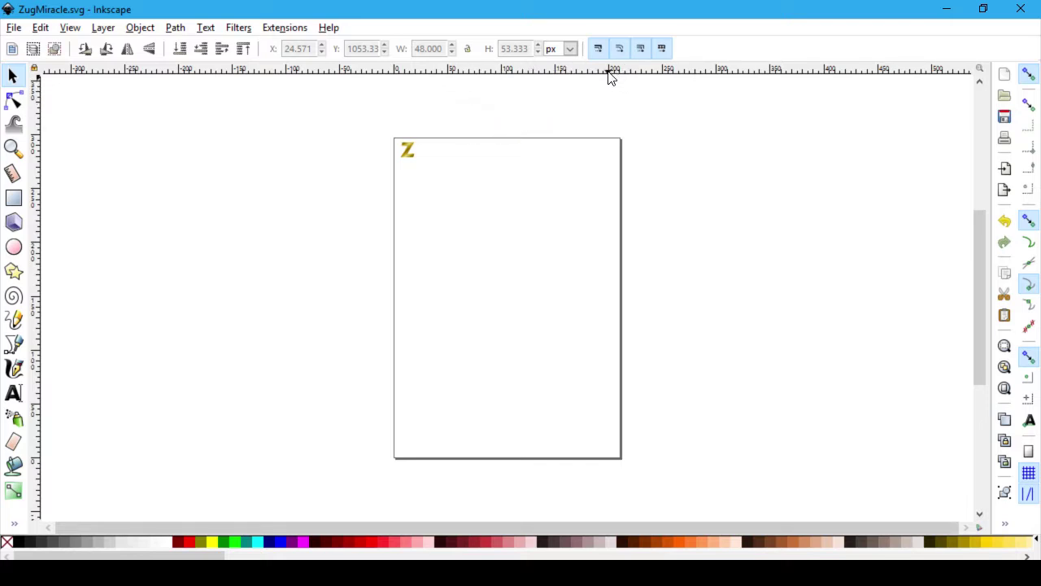
click(413, 155)
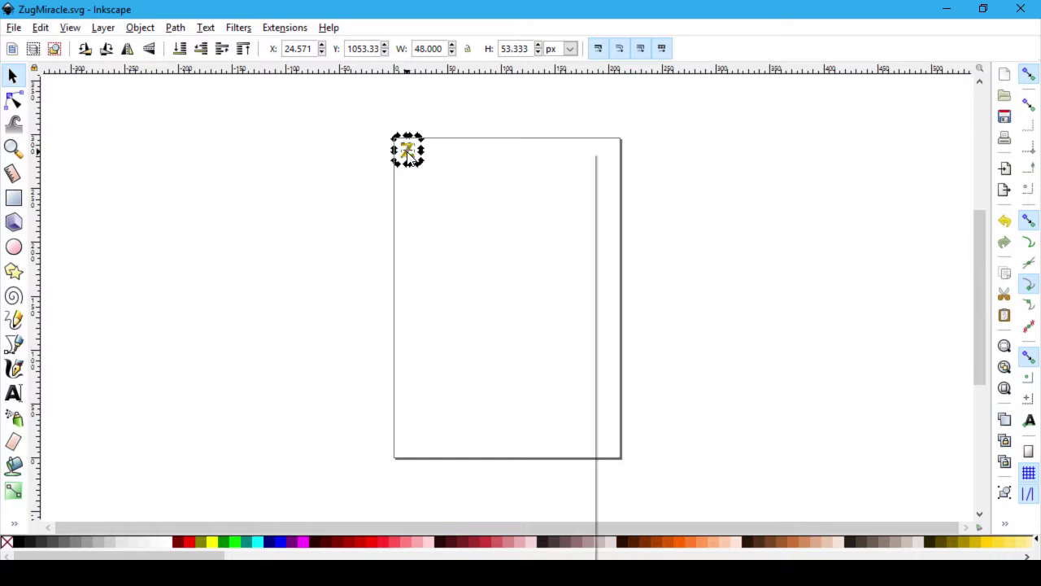
right_click(406, 150)
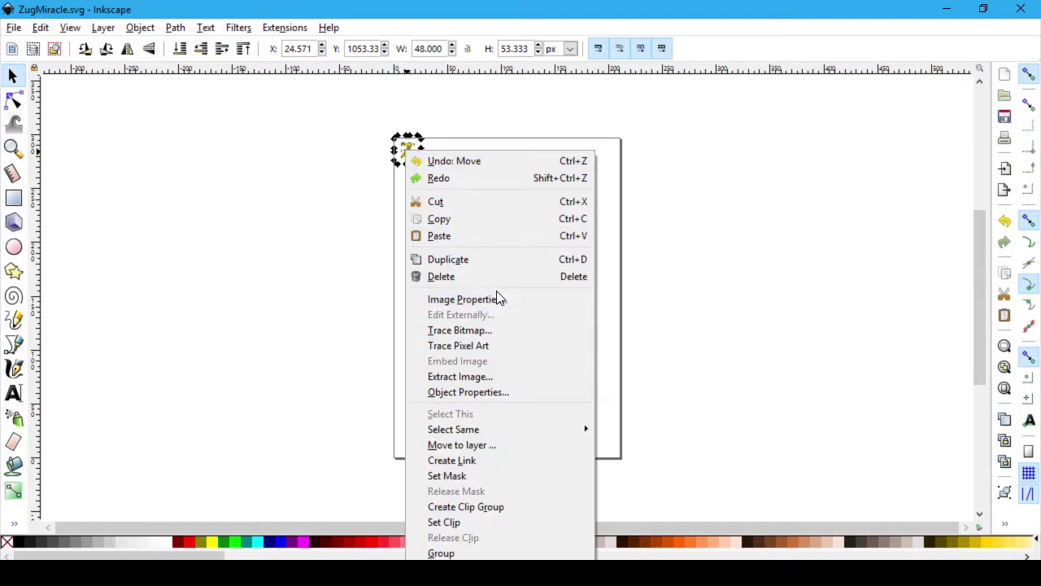
click(496, 300)
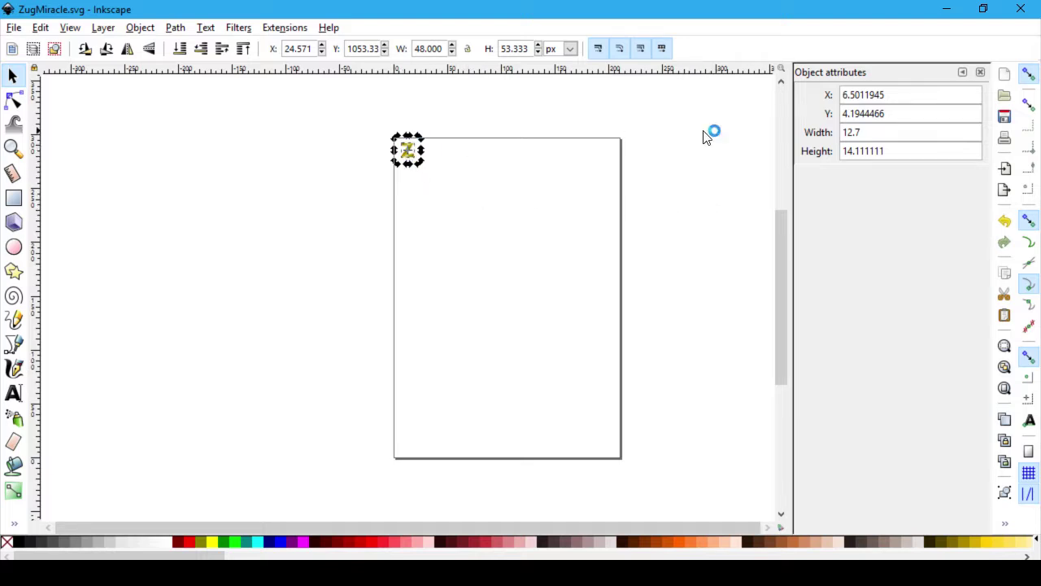
click(895, 96)
double_click(898, 95)
text(0)
key(Tab)
text(0)
key(Tab)
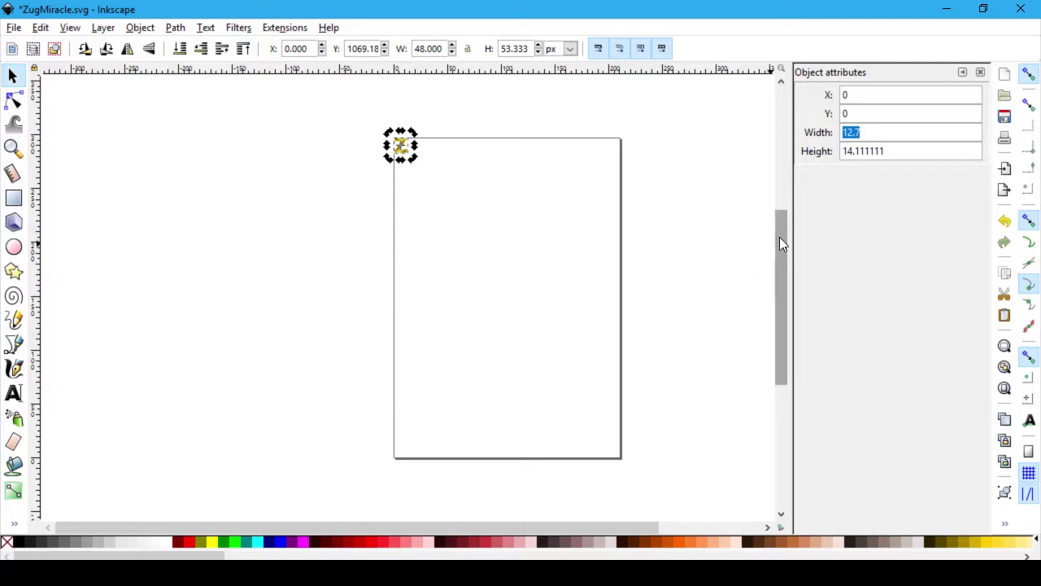
click(881, 131)
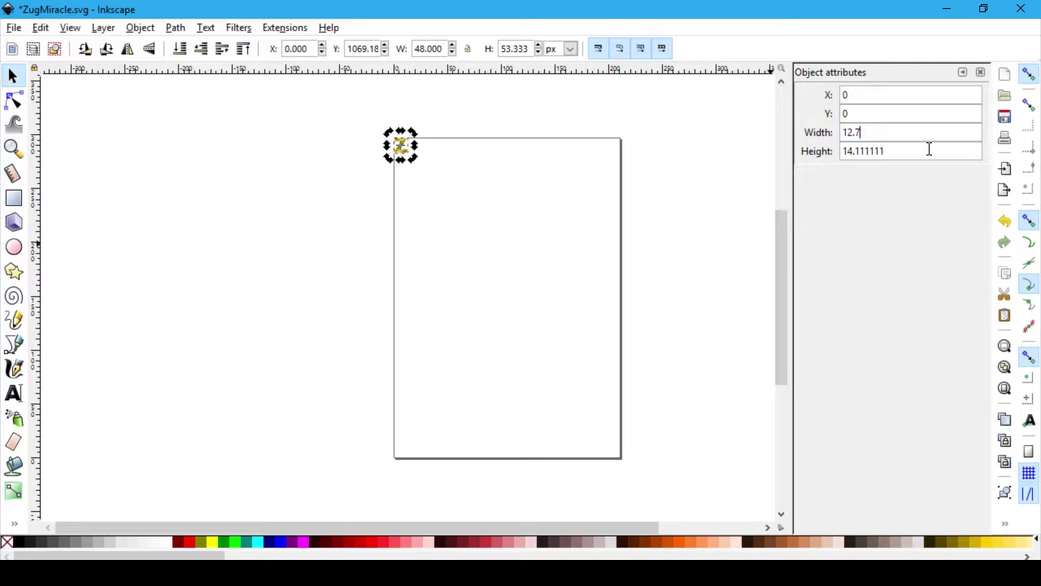
key(Left)
key(BackSpace)
key(Return)
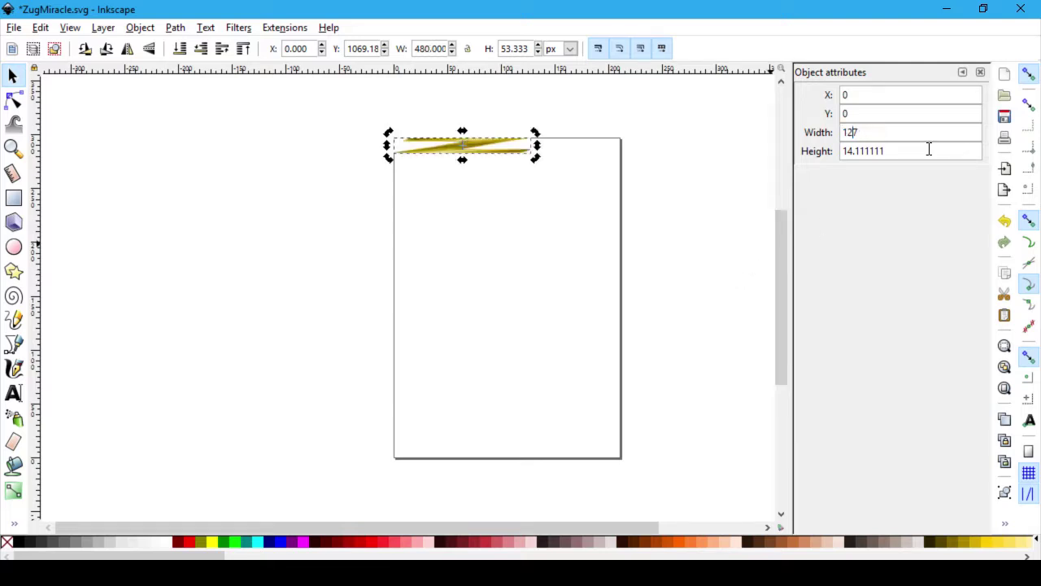
key(Tab)
click(929, 149)
key(Left)
key(Left)
key(Left)
key(Left)
key(Left)
key(Left)
key(BackSpace)
key(Right)
text(.)
key(Return)
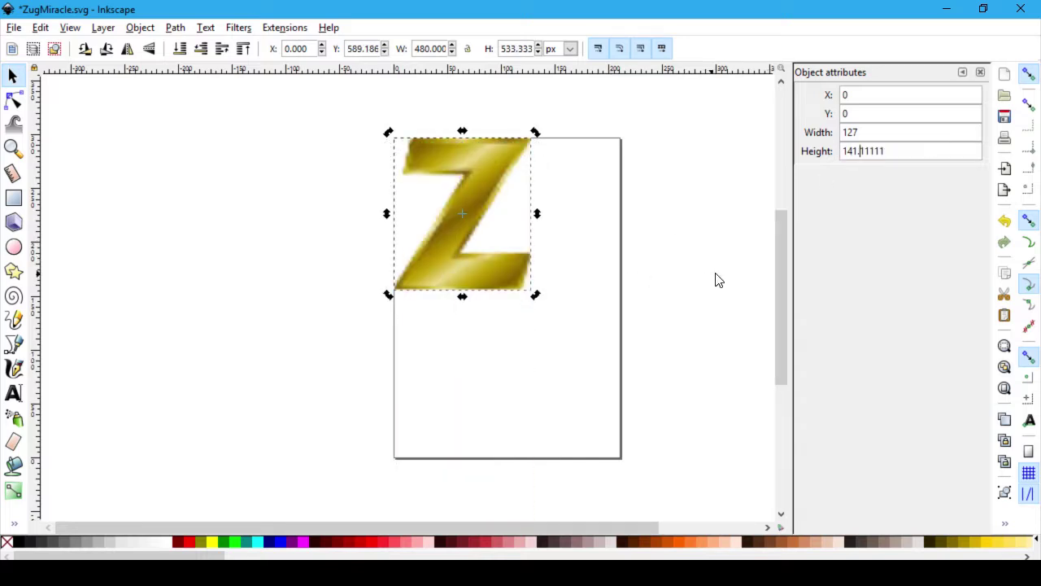
key(Left)
key(shift+Left)
key(shift+End)
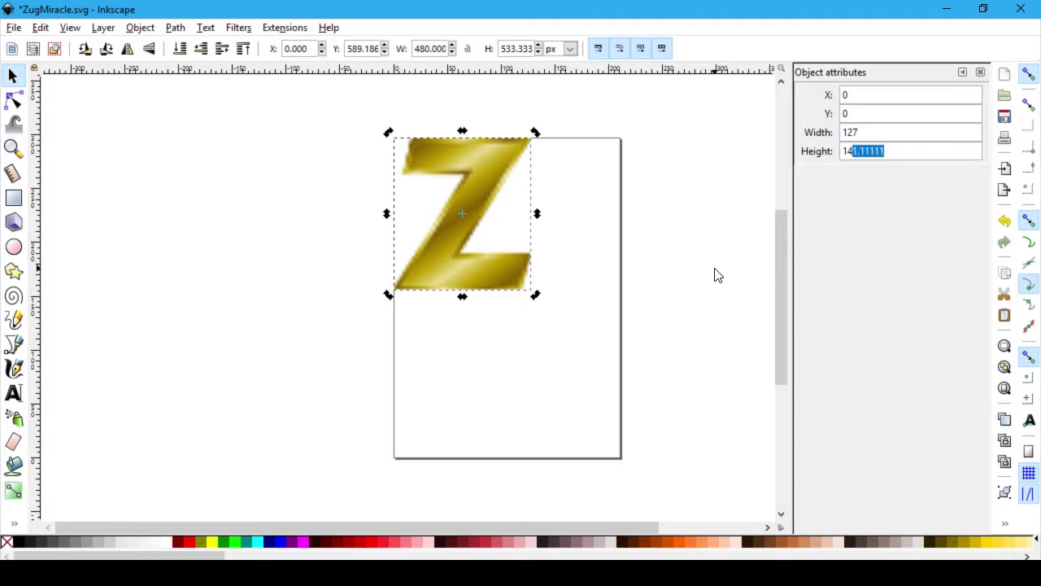
click(716, 275)
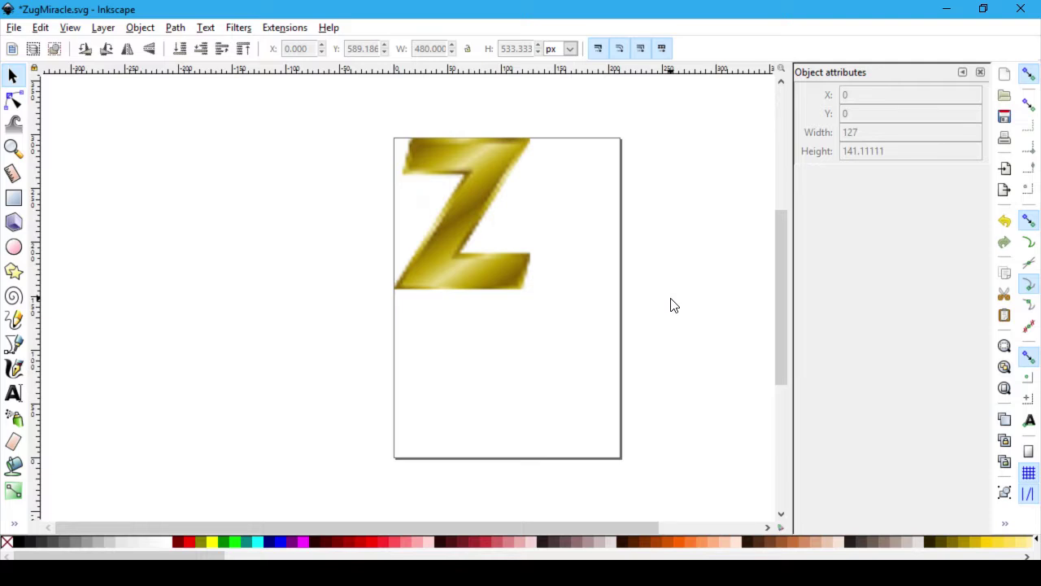
Step: Cycle windows to the Chrome terminal and take it out of full screen
key(alt+Tab)
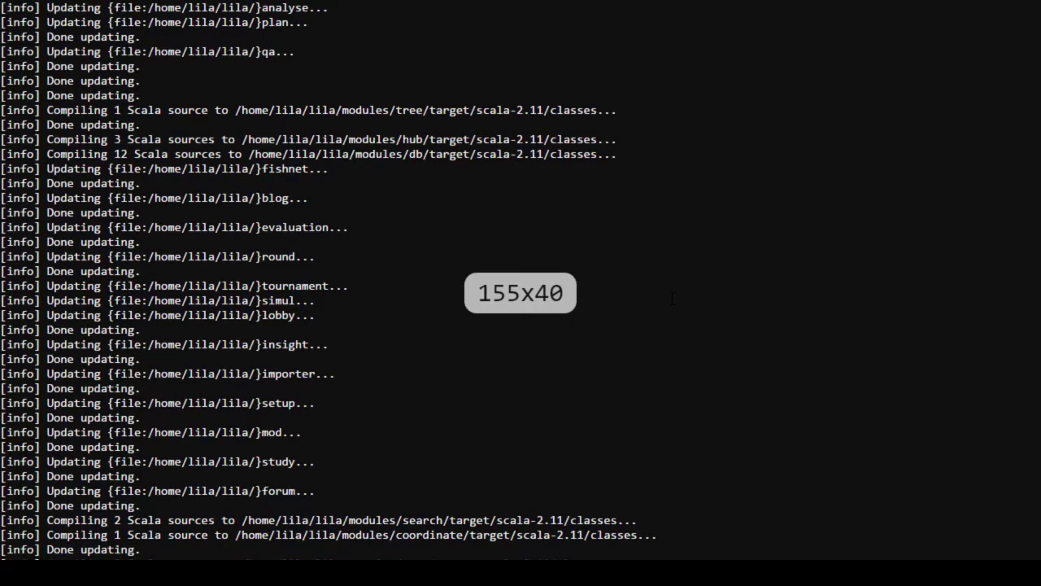
key(alt+Tab)
key(alt+shift+Tab)
key(alt+Tab)
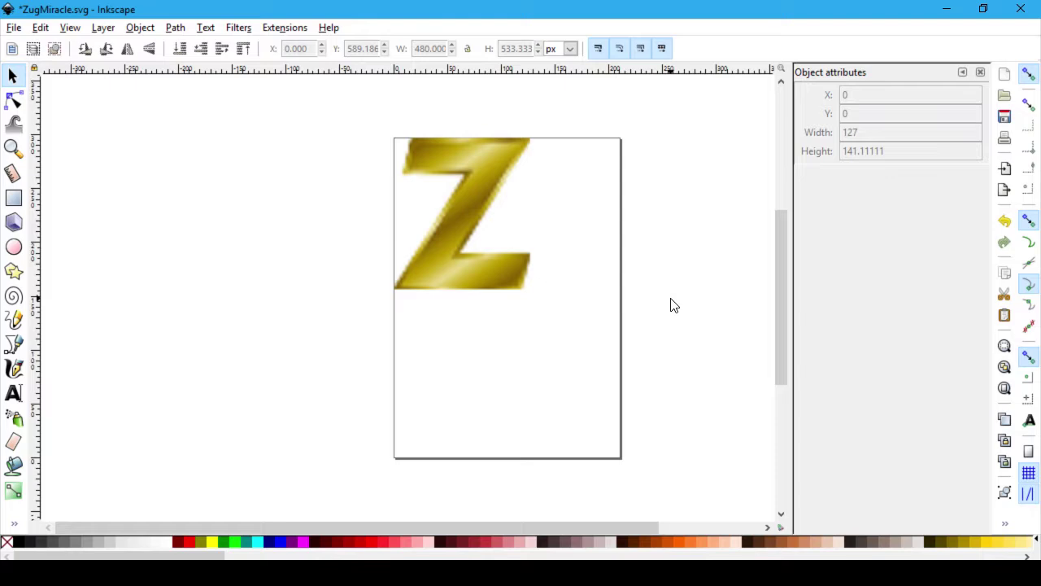
key(alt+Tab)
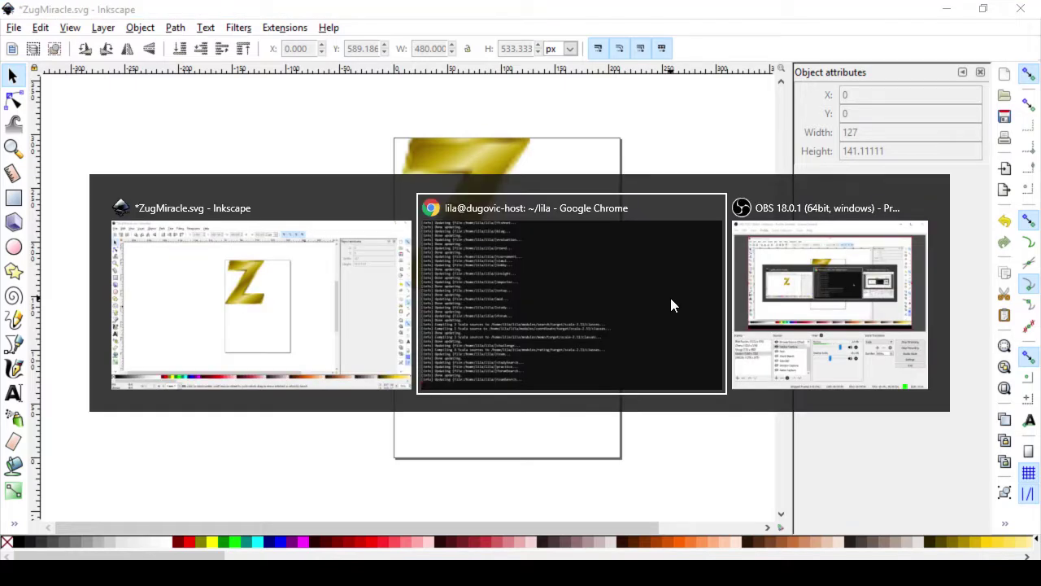
key(F11)
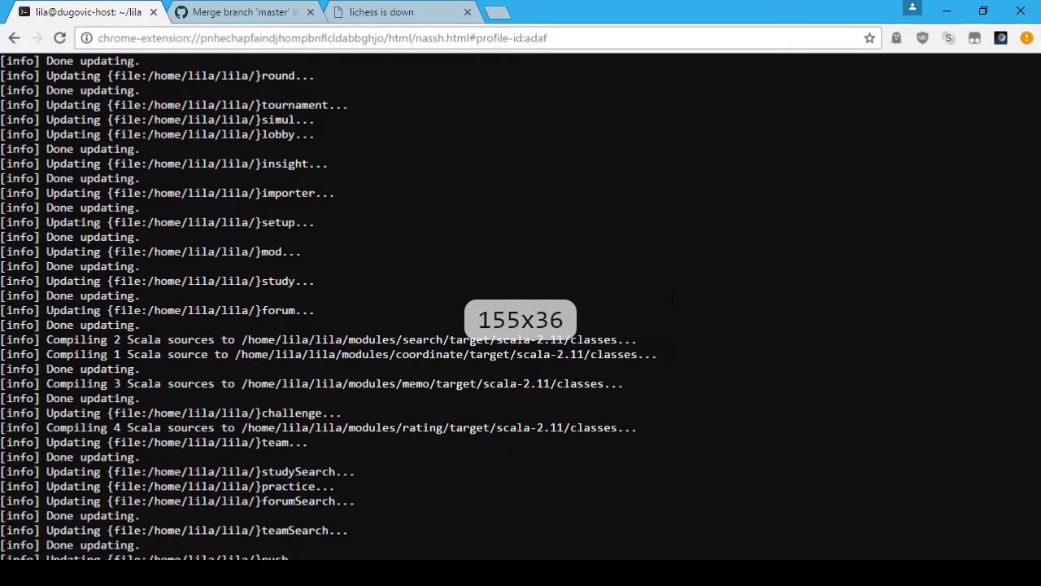
key(ctrl+t)
Step: Load lichess.org/forum in full screen and search the forum for 'trophy'
text(lichess.org)
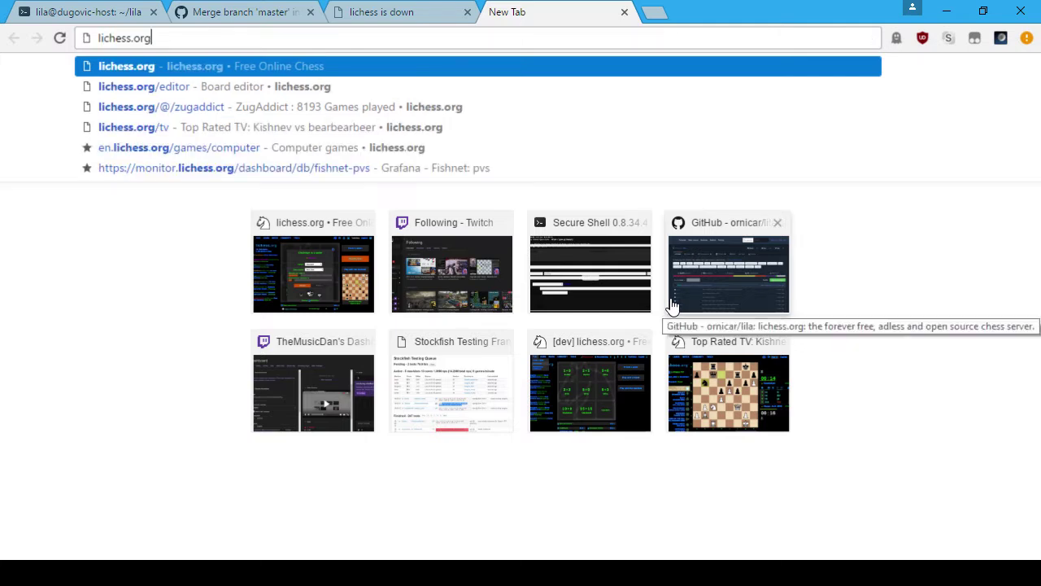
text(/forum)
key(Return)
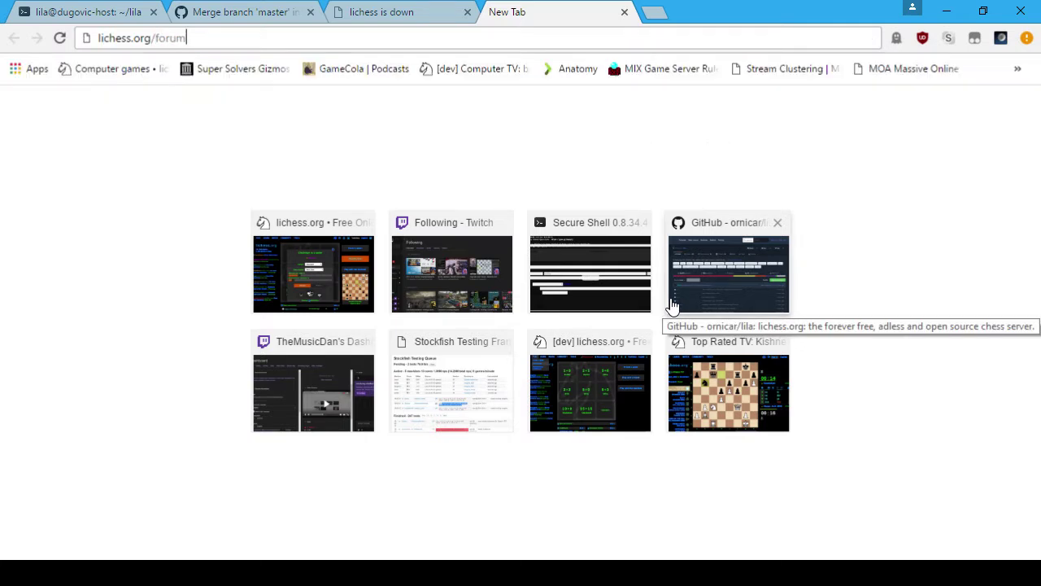
key(F11)
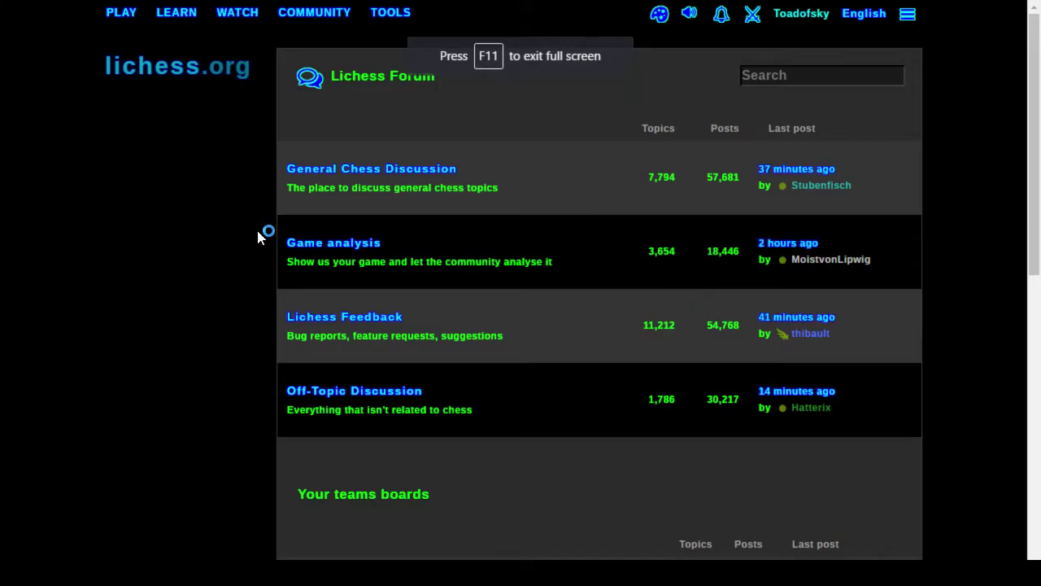
click(801, 81)
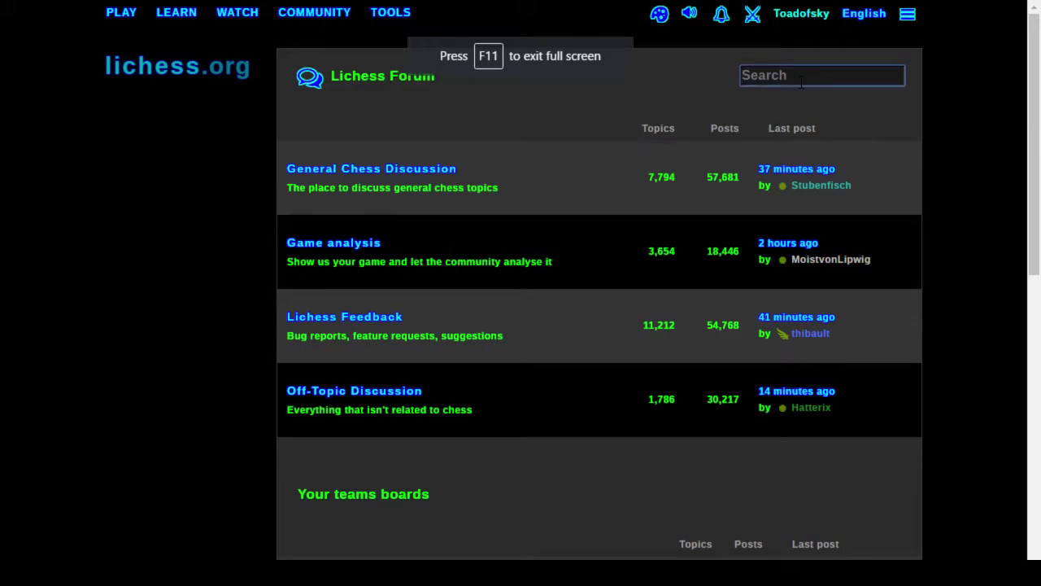
text(troppy)
key(BackSpace)
key(BackSpace)
text(hy)
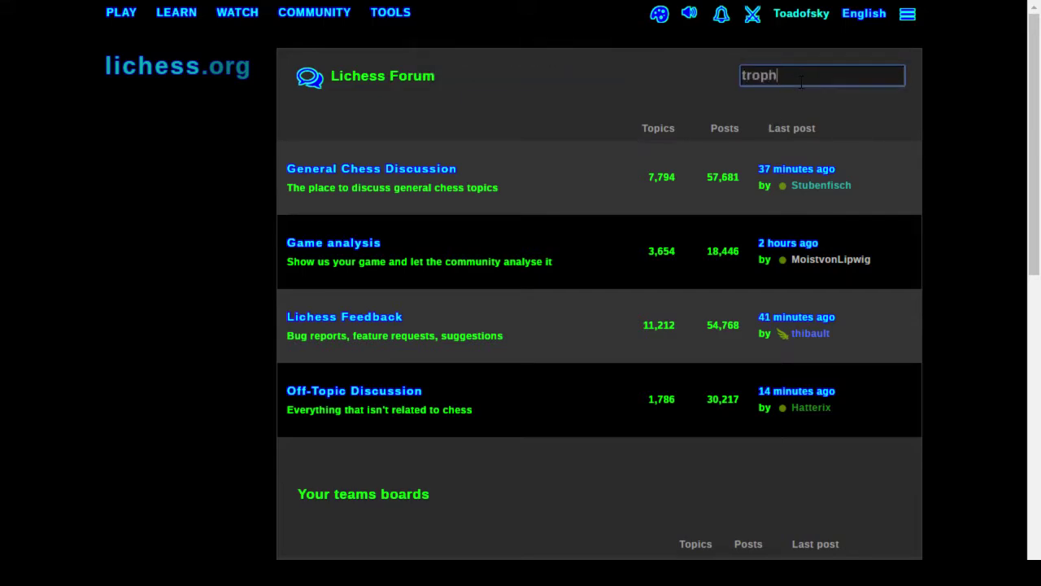
key(Return)
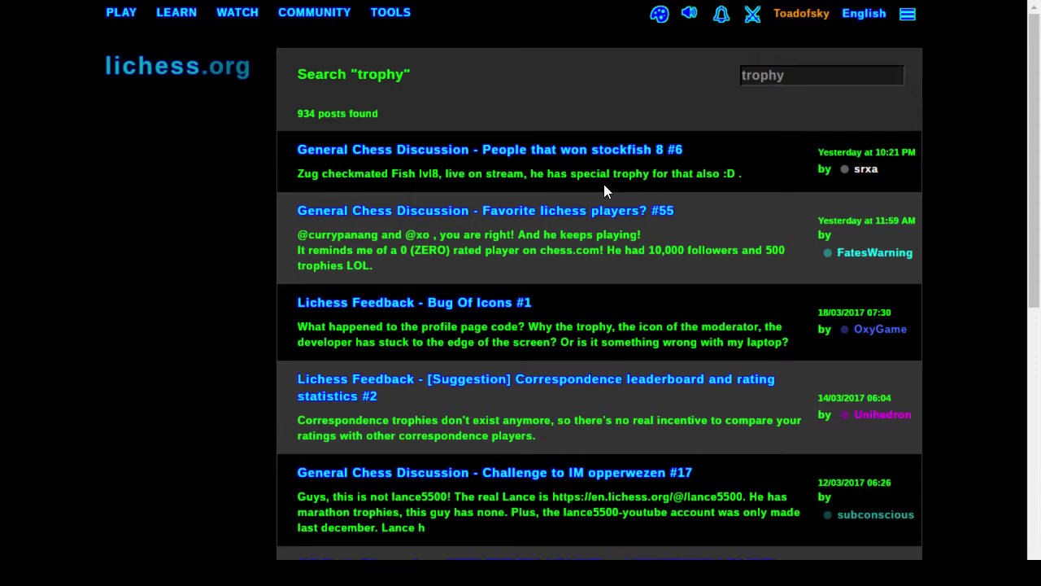
Step: Skim the Bug Of Icons and People that won stockfish 8 topics, returning to results
click(493, 308)
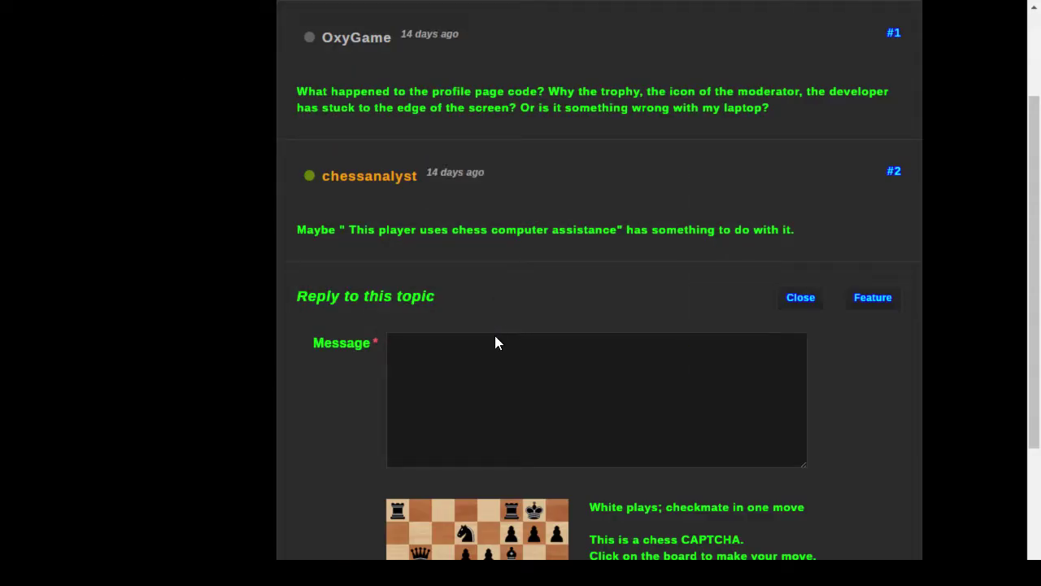
key(alt+Left)
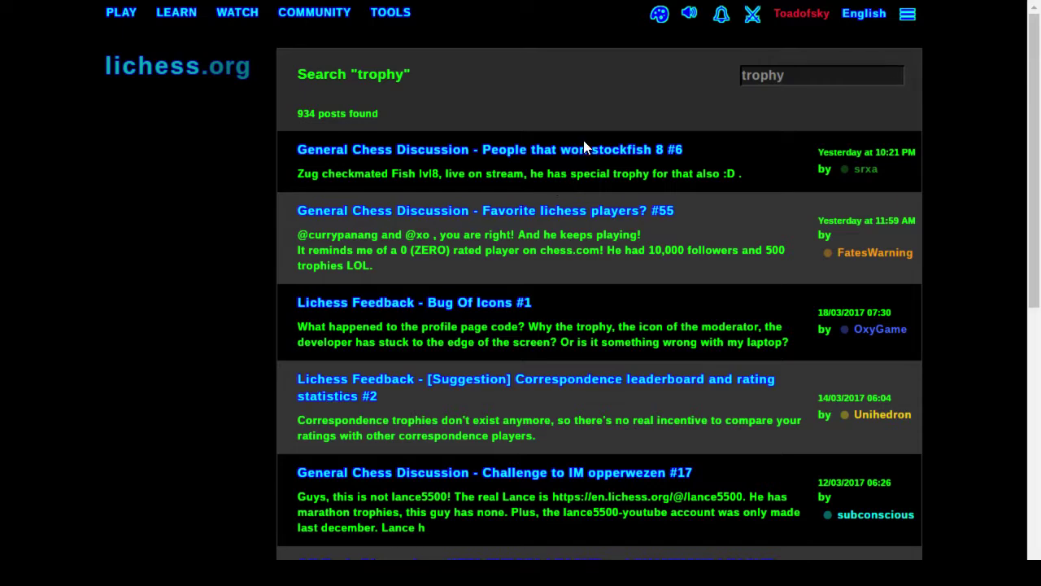
click(583, 149)
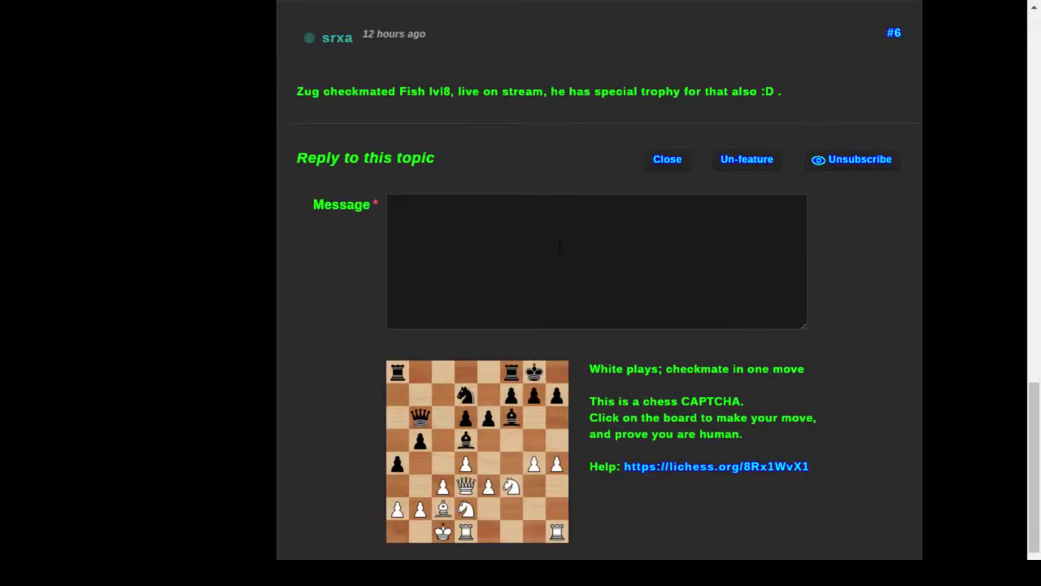
scroll(560, 246, up, 5)
scroll(721, 309, up, 8)
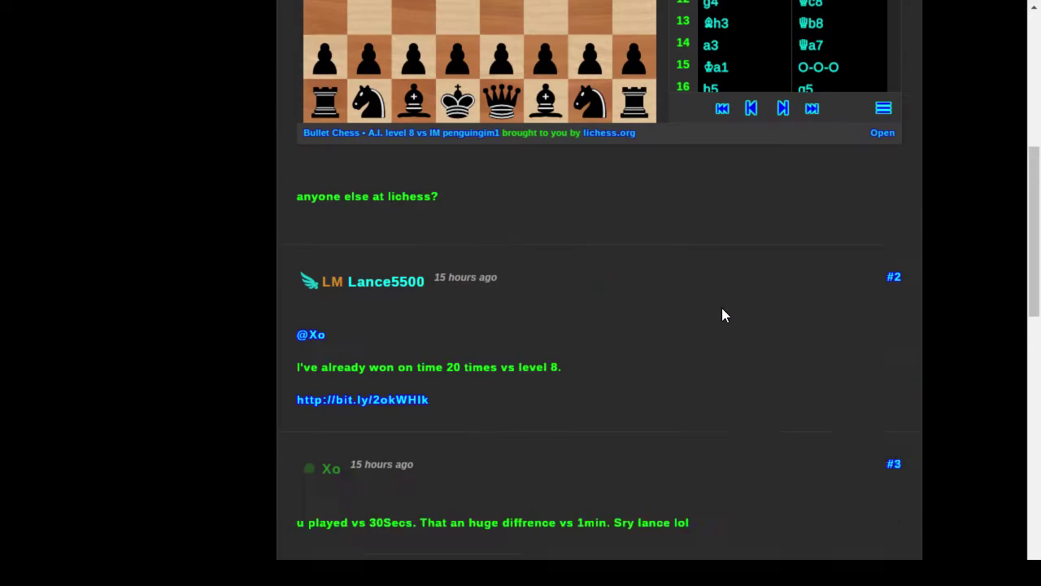
scroll(976, 396, up, 2)
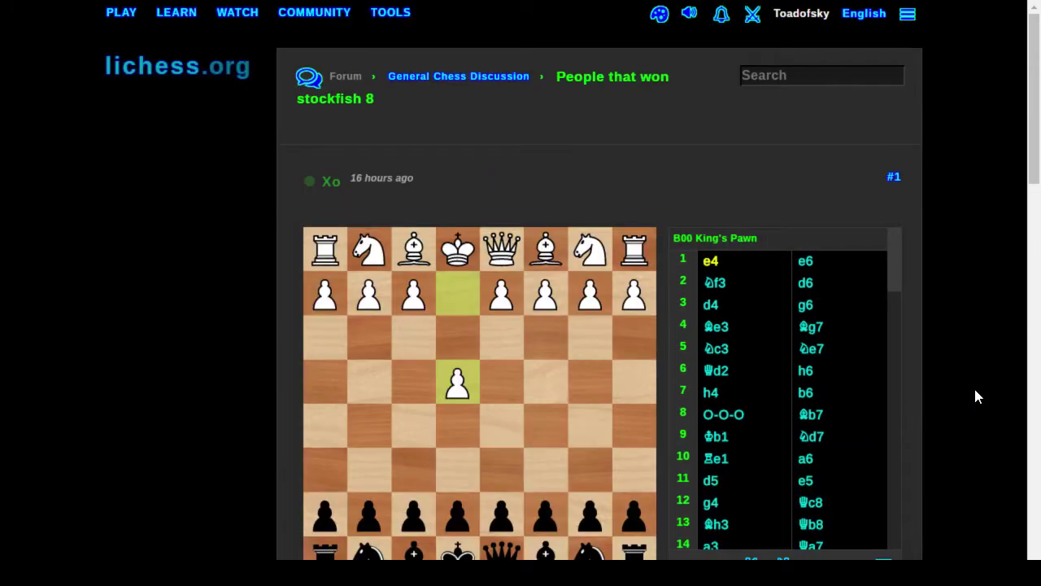
key(alt+Left)
Step: Search lichess Questions & Answers for 'trophy'
mouse_move(326, 22)
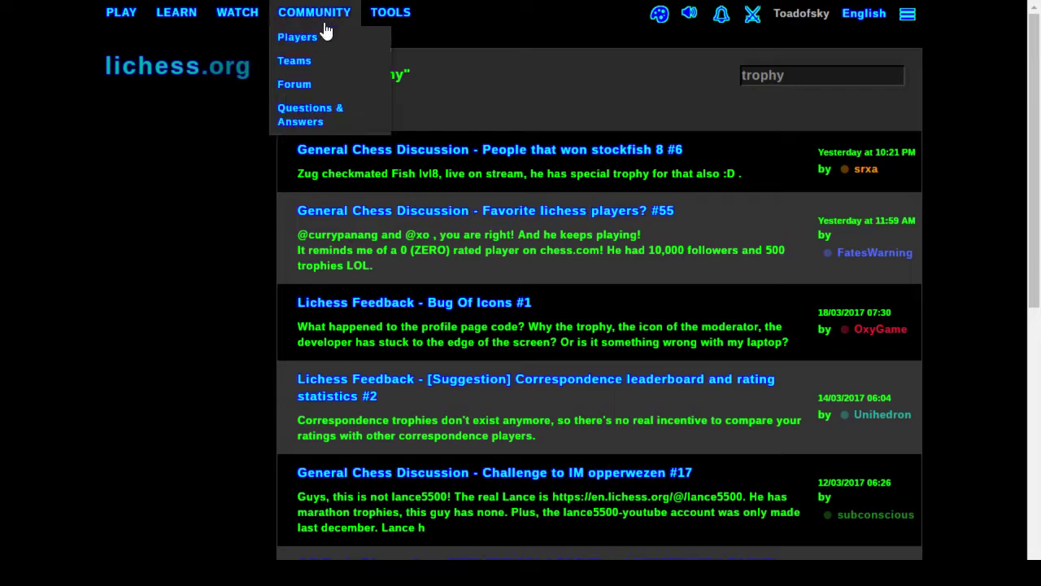
click(317, 99)
click(523, 126)
text(trophy)
key(Return)
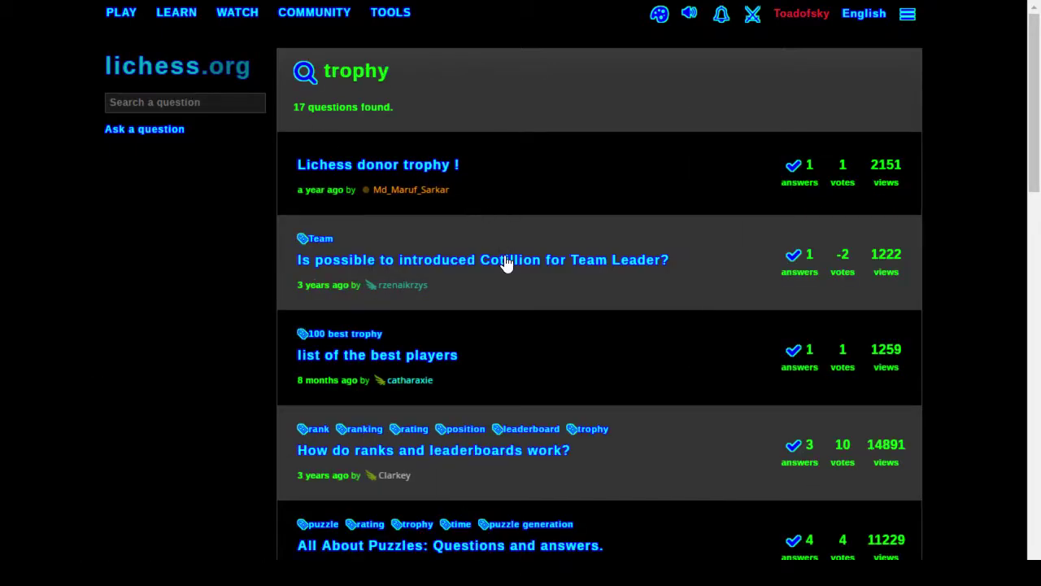
Step: Check the best players and most accomplished player questions, returning to results each time
click(431, 356)
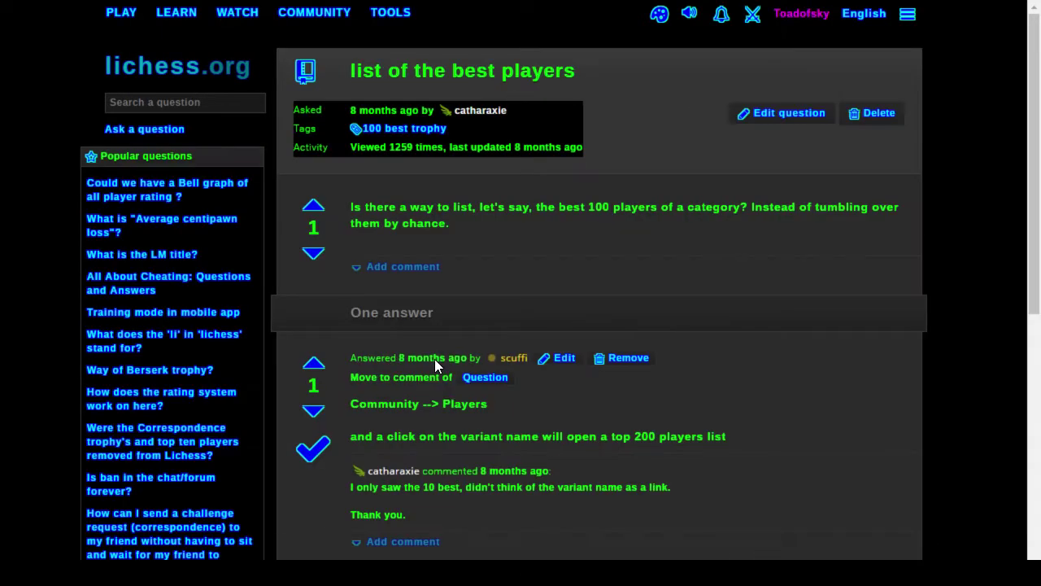
scroll(732, 389, down, 4)
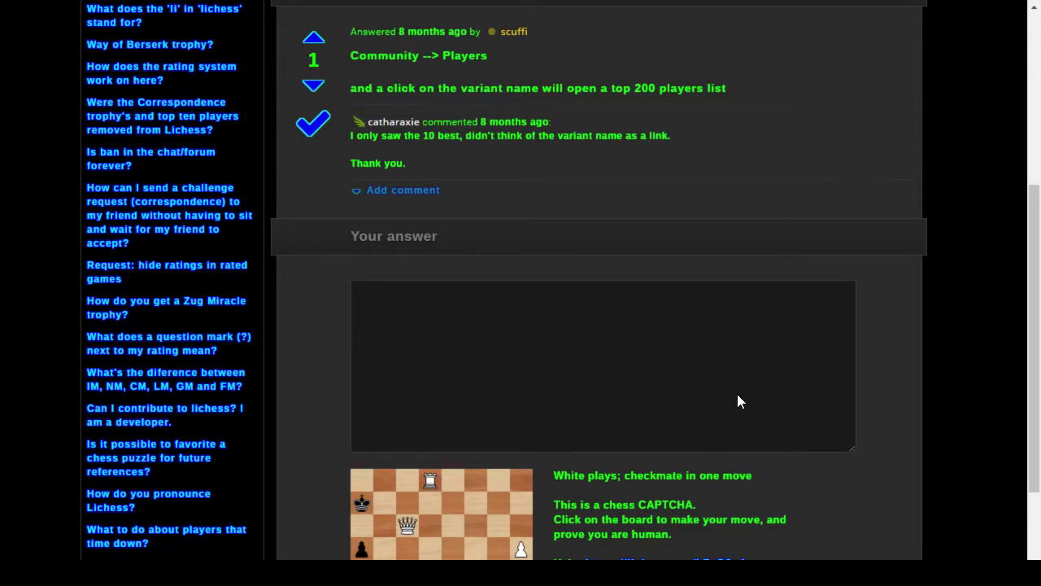
key(alt+Left)
scroll(733, 399, down, 1)
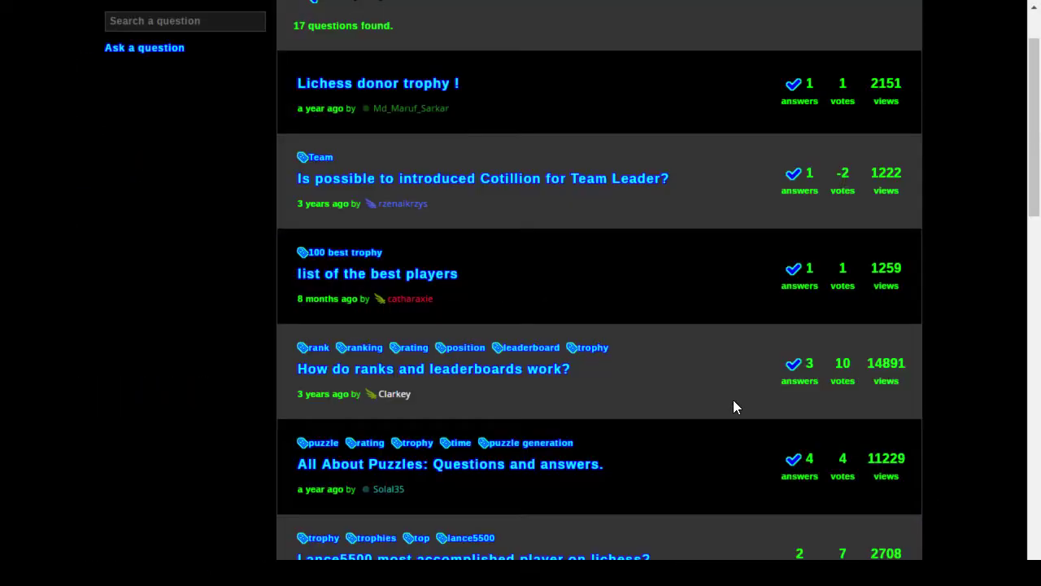
scroll(733, 399, down, 2)
click(614, 397)
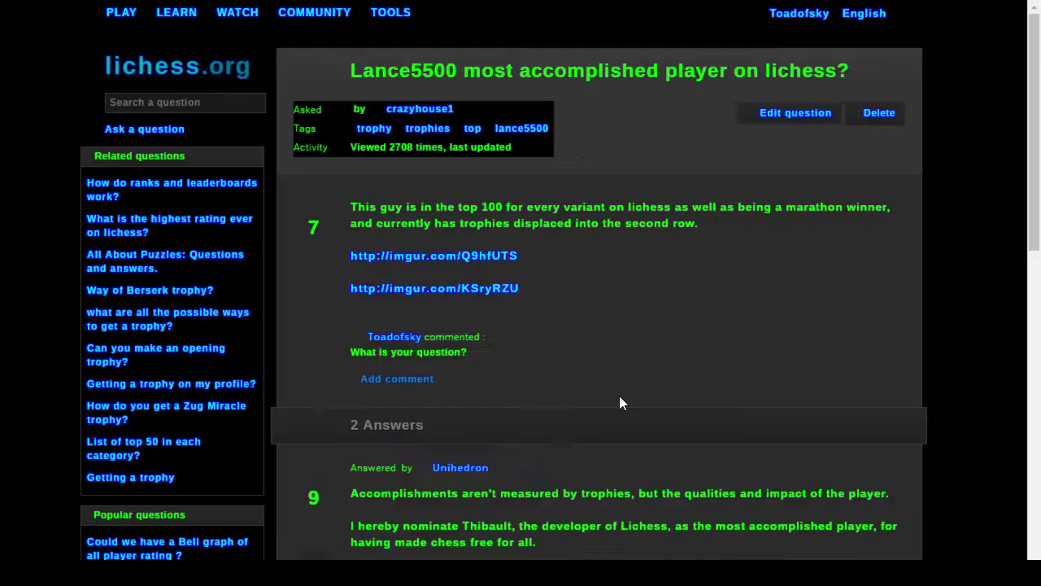
scroll(680, 405, down, 5)
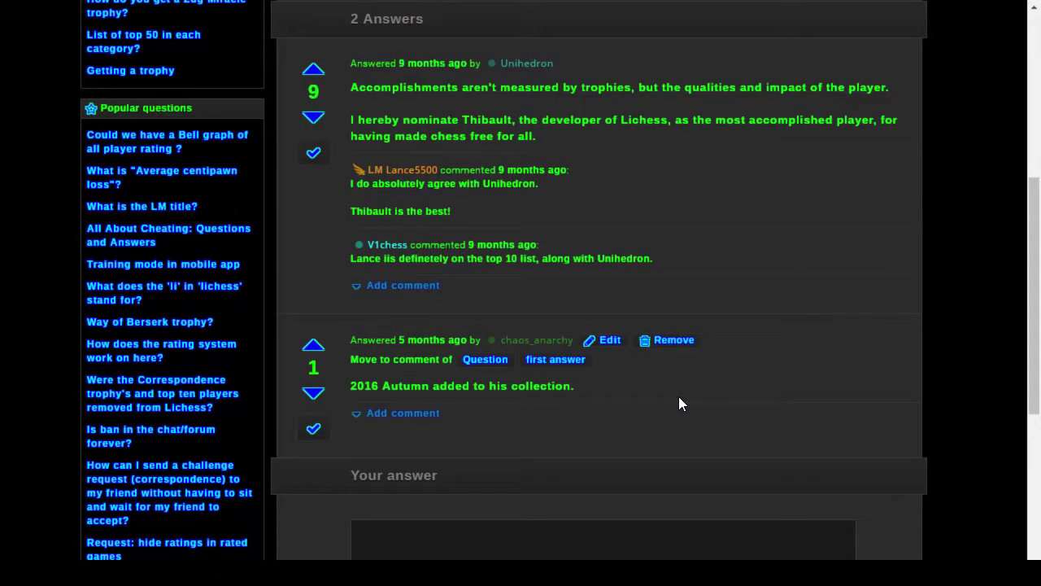
key(alt+Left)
Step: Check the 'Can you make an opening trophy?' question and scroll the trophy results
scroll(667, 396, down, 3)
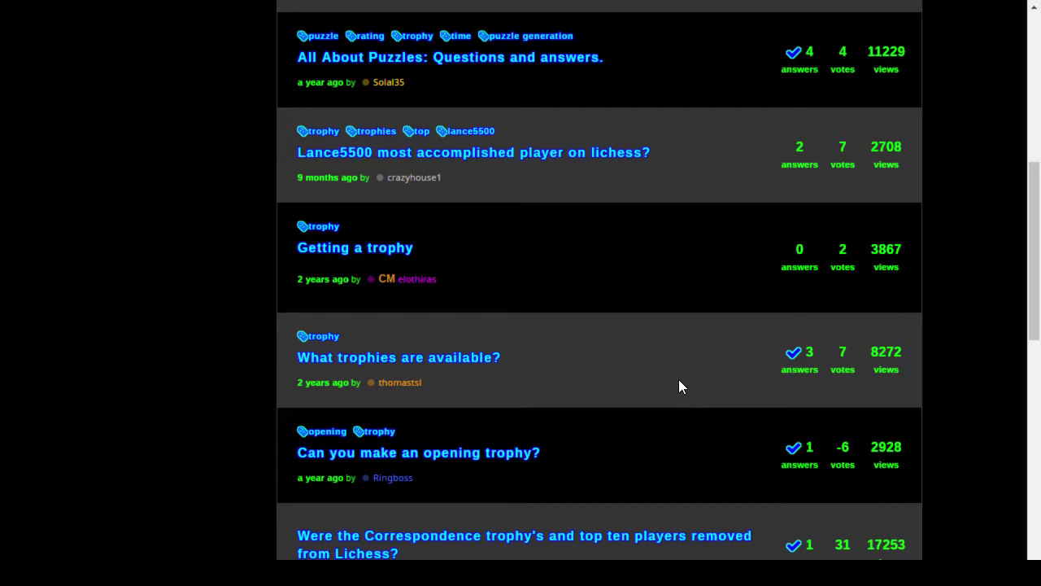
click(510, 452)
scroll(655, 432, down, 5)
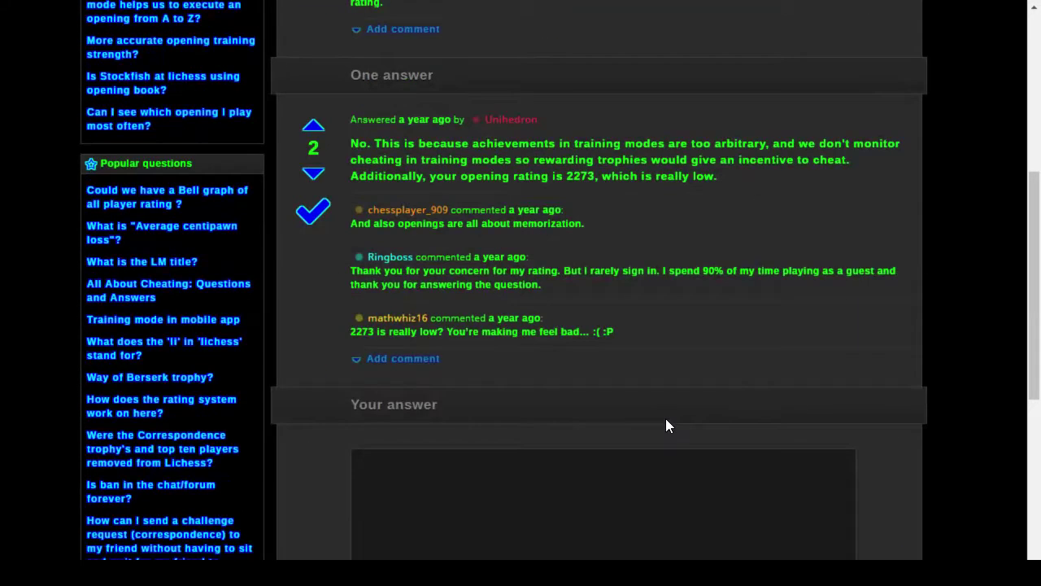
key(alt+Left)
scroll(723, 346, down, 5)
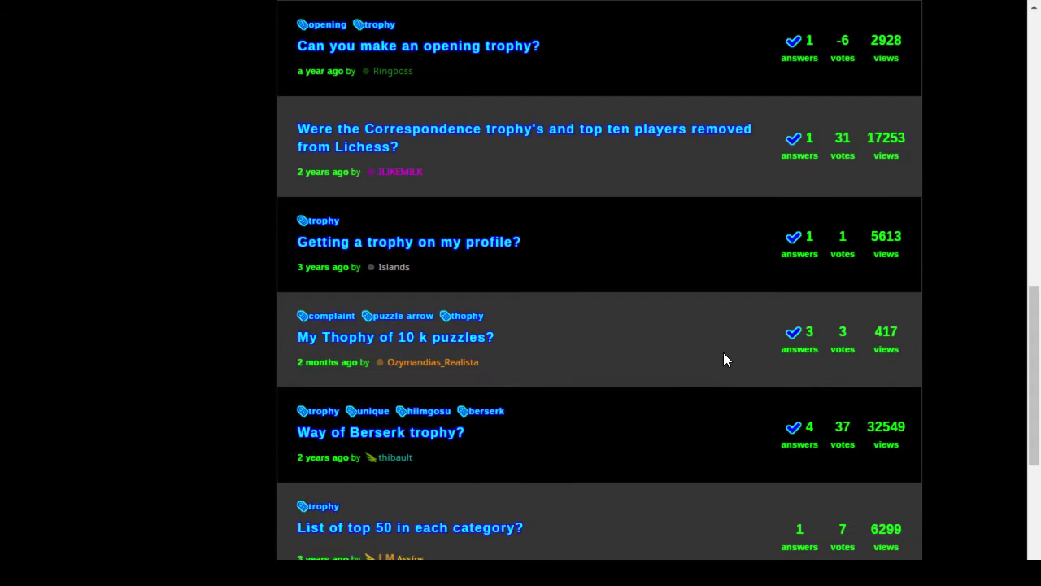
scroll(647, 373, down, 1)
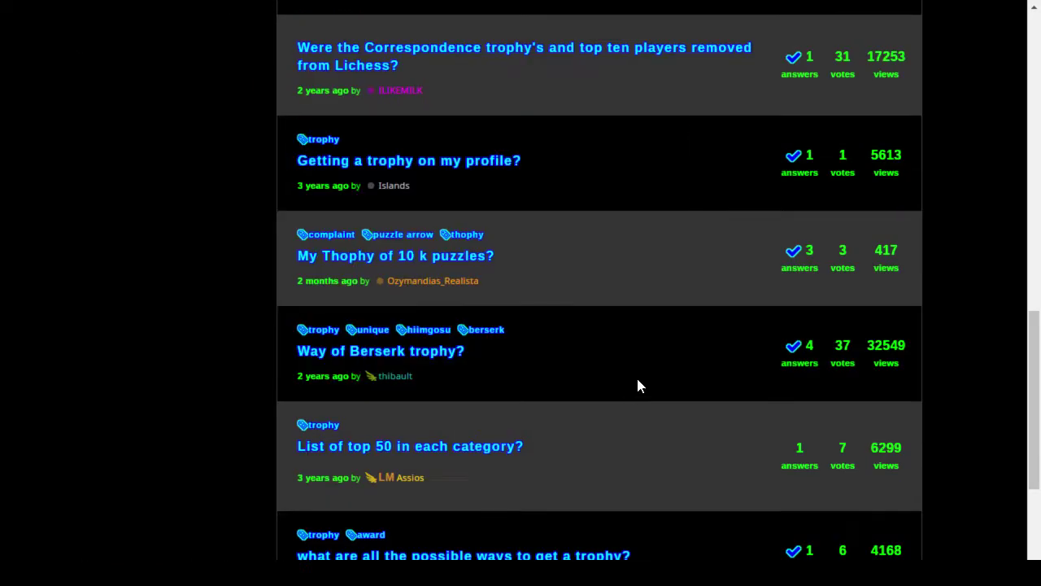
Step: Read the Way of Berserk trophy? question, then confirm the profile trophy links to it
click(434, 350)
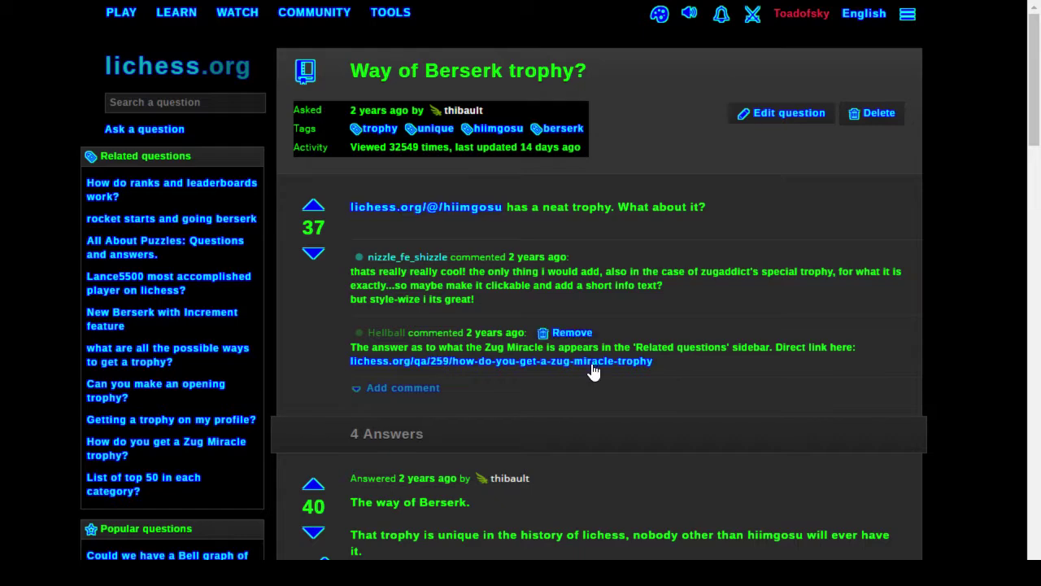
scroll(675, 367, down, 4)
scroll(675, 368, down, 1)
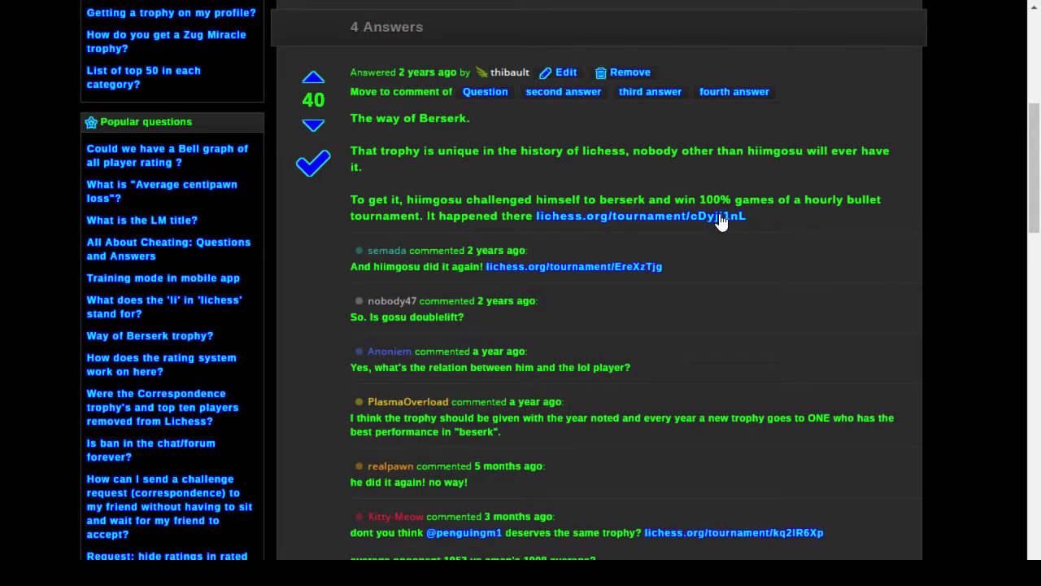
scroll(860, 352, up, 1)
scroll(860, 352, up, 4)
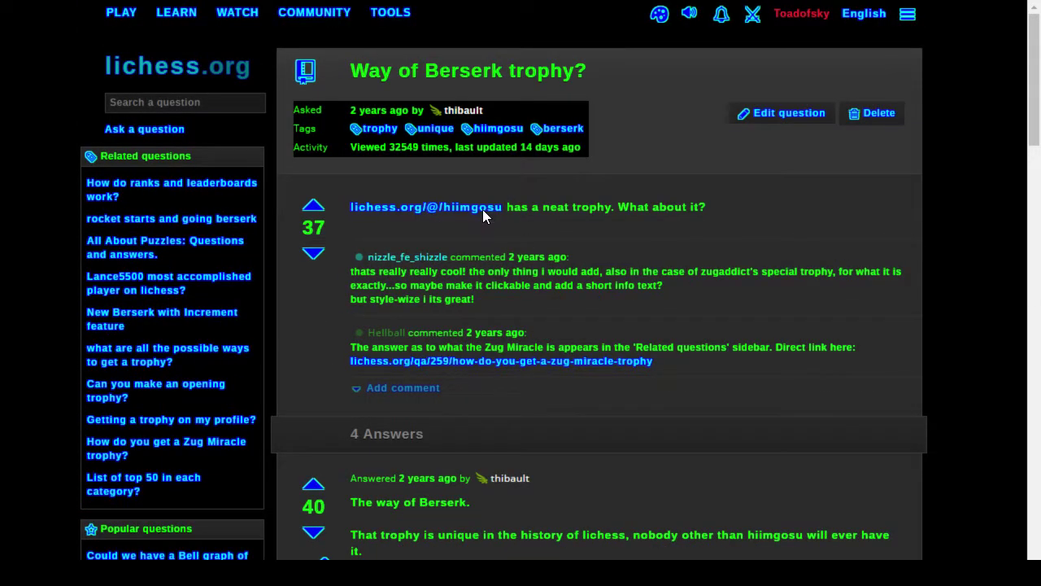
key(alt+Left)
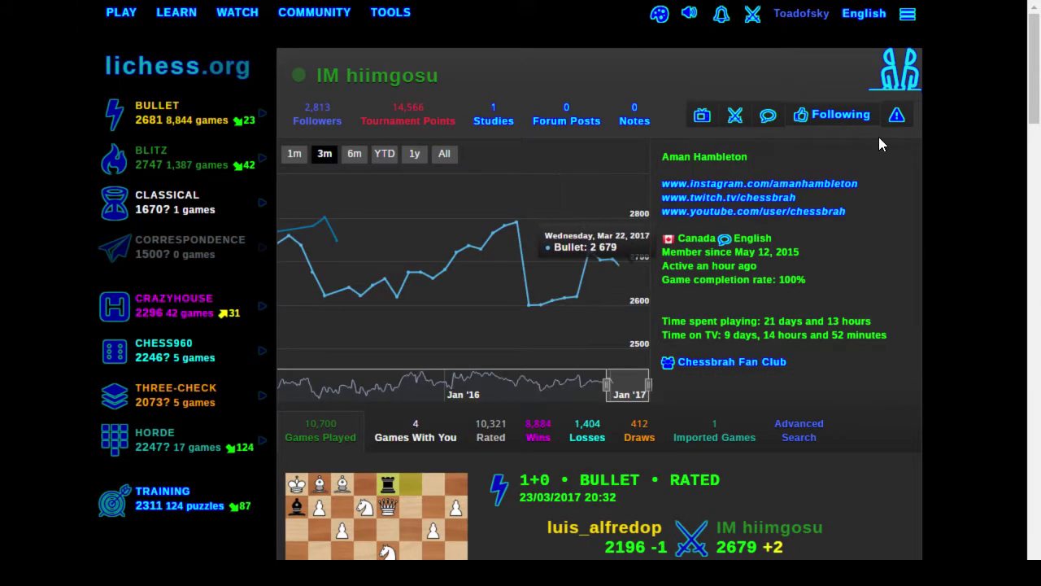
click(915, 72)
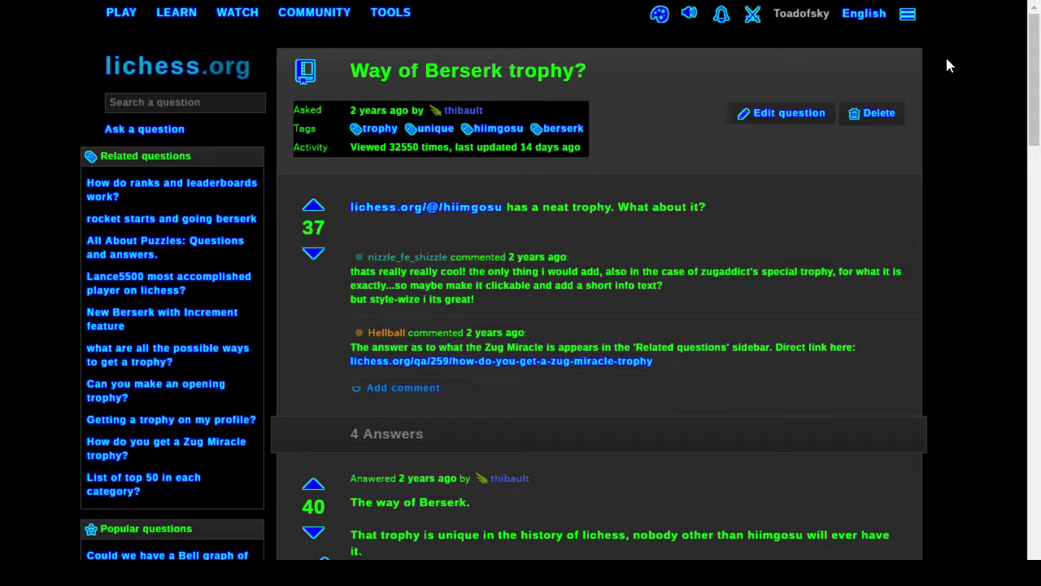
key(alt+Left)
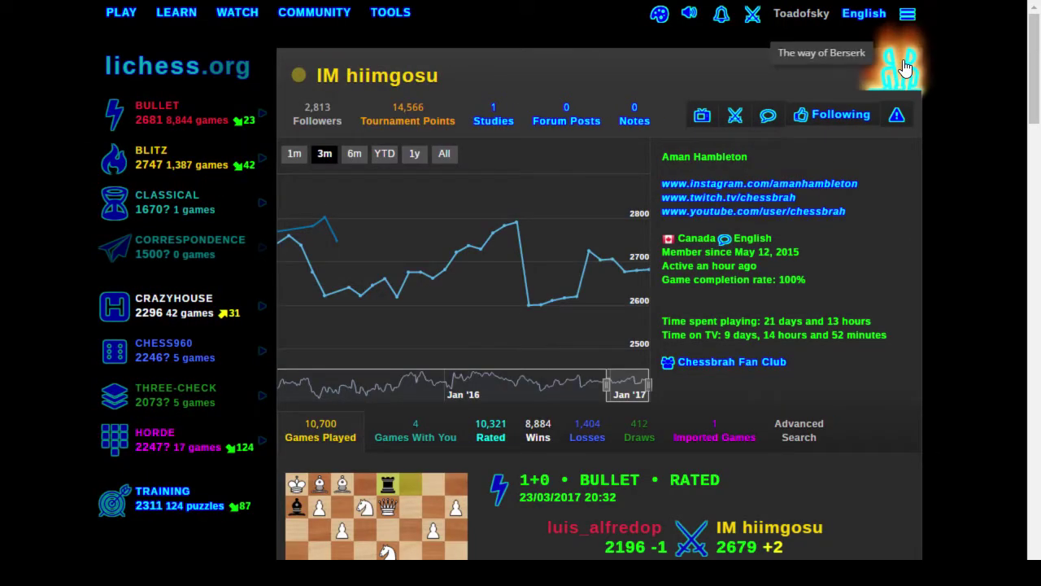
Step: Inspect the trophy link's HTML in DevTools, glancing at the profile header styles
right_click(908, 70)
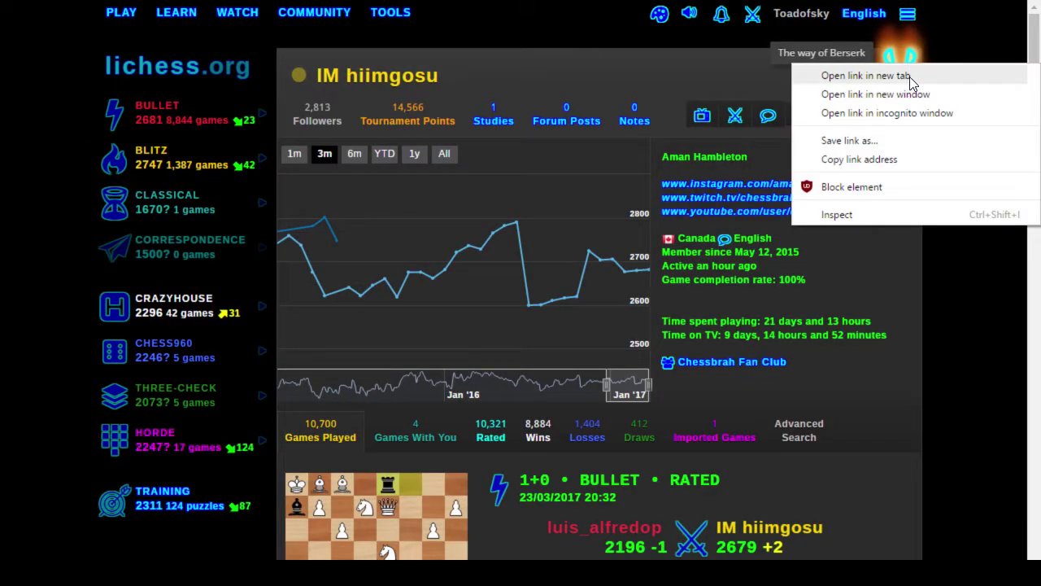
click(867, 215)
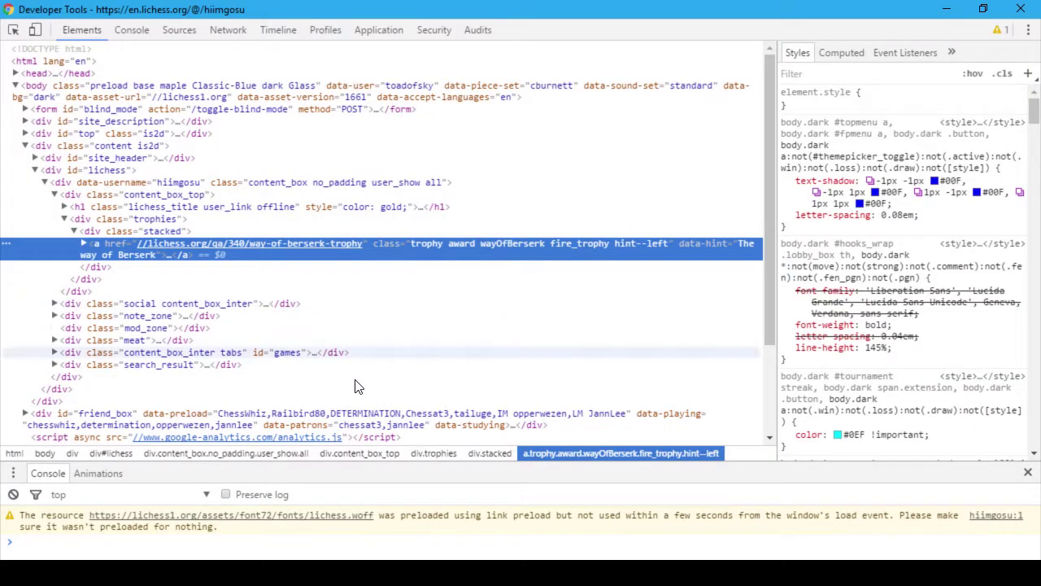
click(645, 196)
click(633, 256)
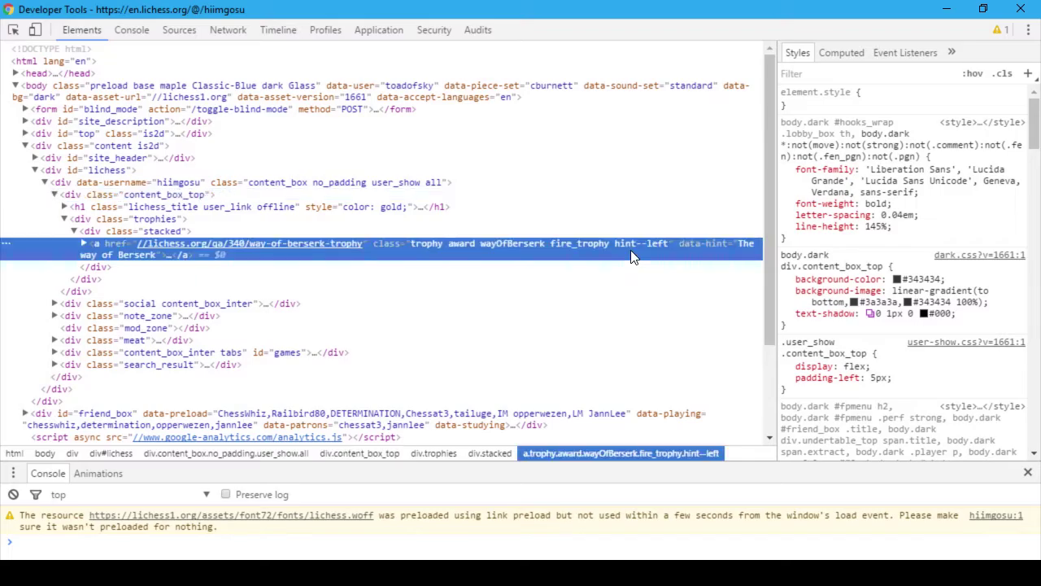
key(alt+Tab)
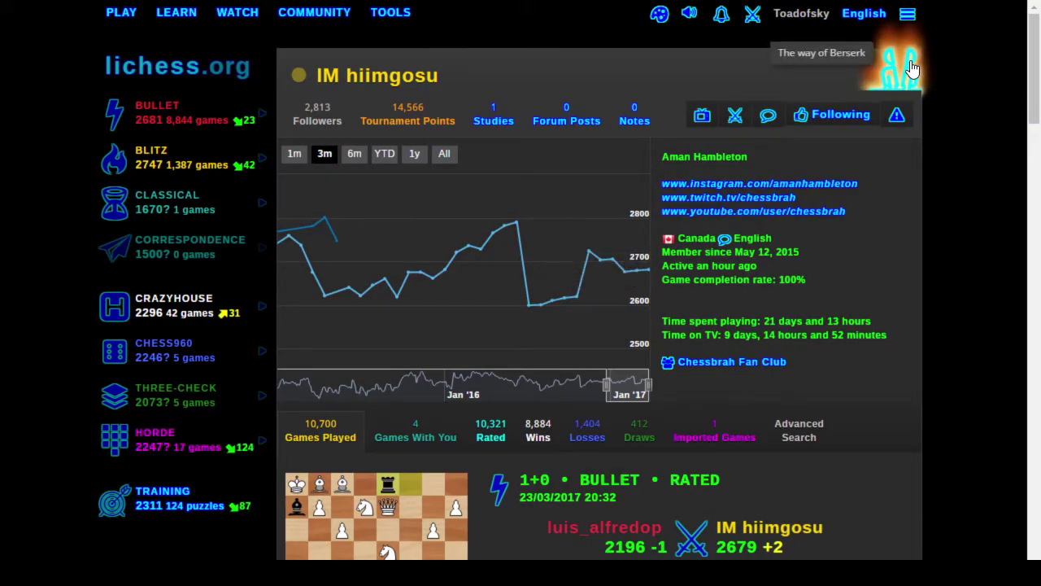
Step: Load the ornicar lila repository on GitHub in a new full-screen tab
key(F11)
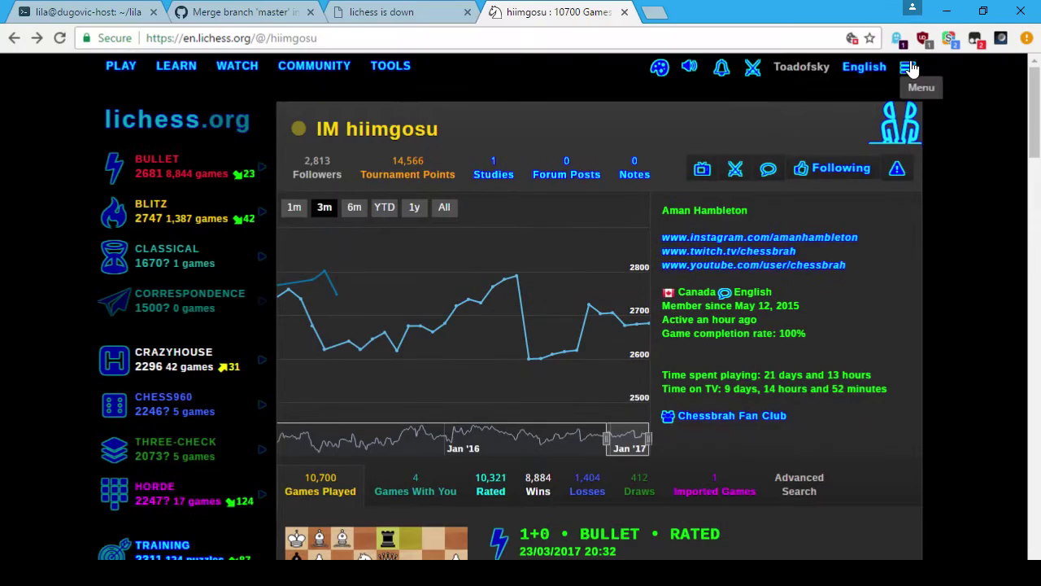
key(ctrl+t)
text(lichess.org)
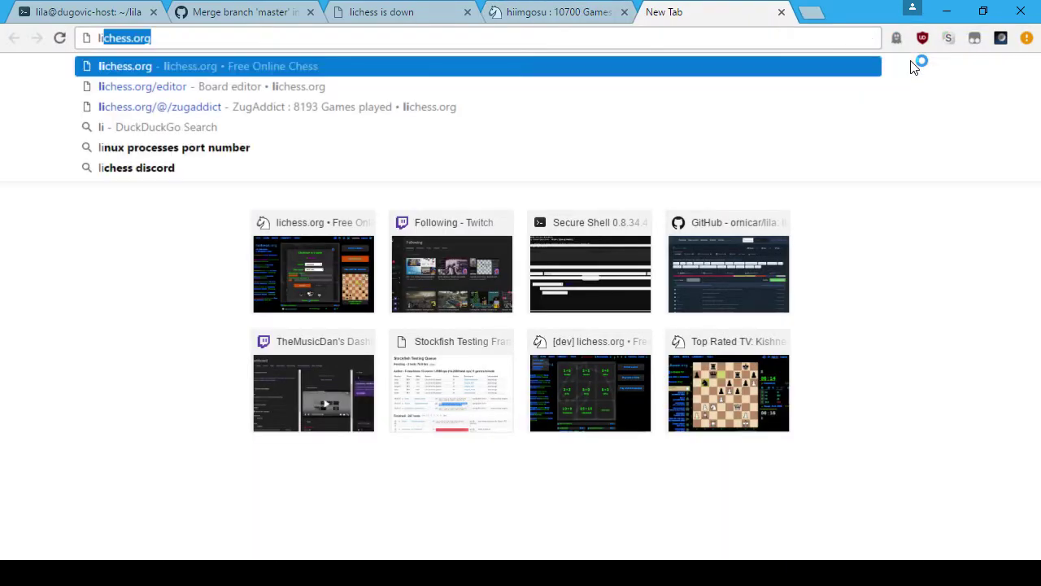
key(ctrl+a)
text(github.com/or)
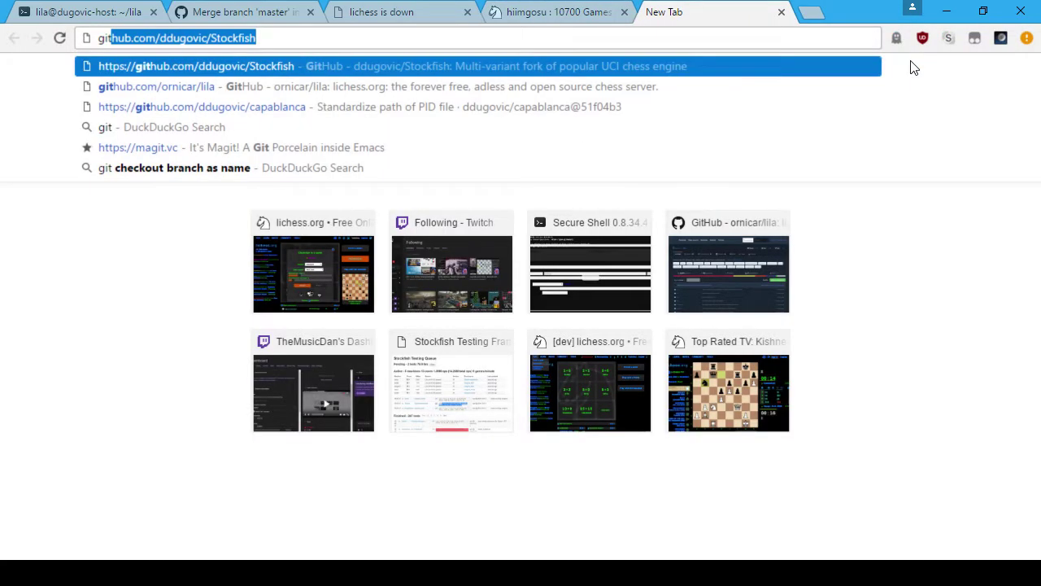
key(Return)
key(F11)
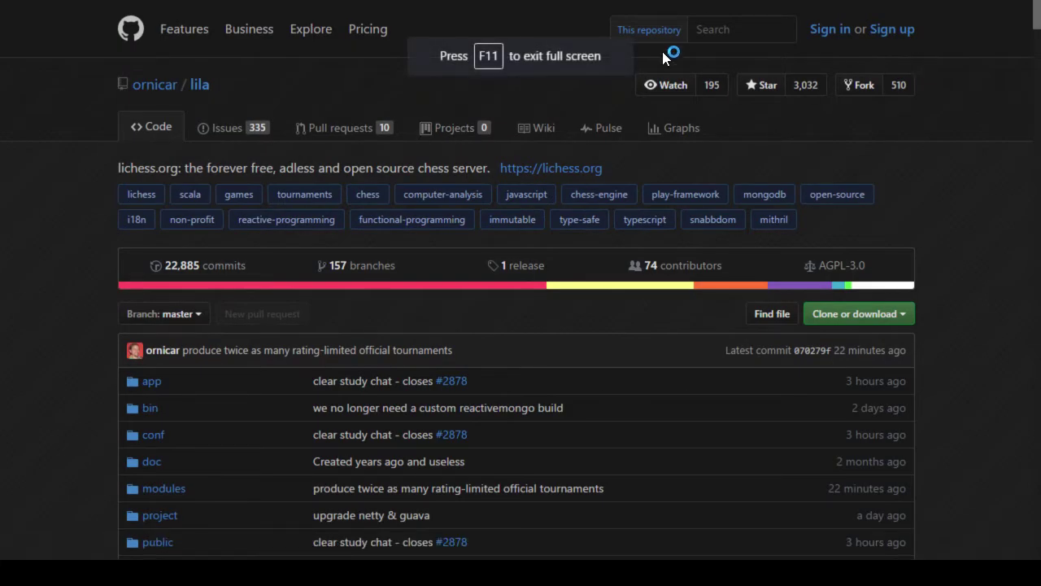
Step: Search the repository code for 'berserk' and briefly filter the results to HTML
click(743, 30)
text(berserk)
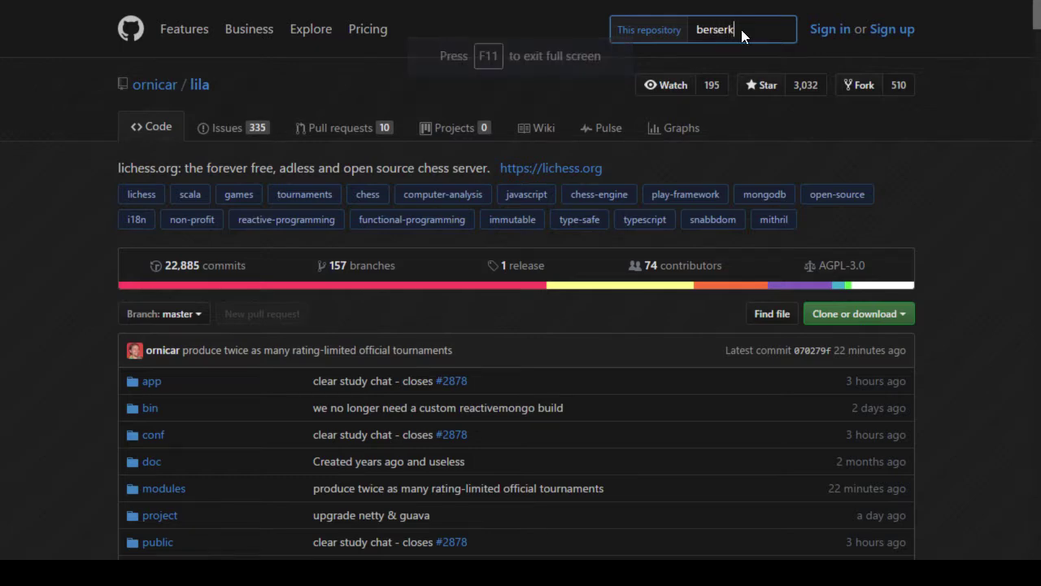
key(Return)
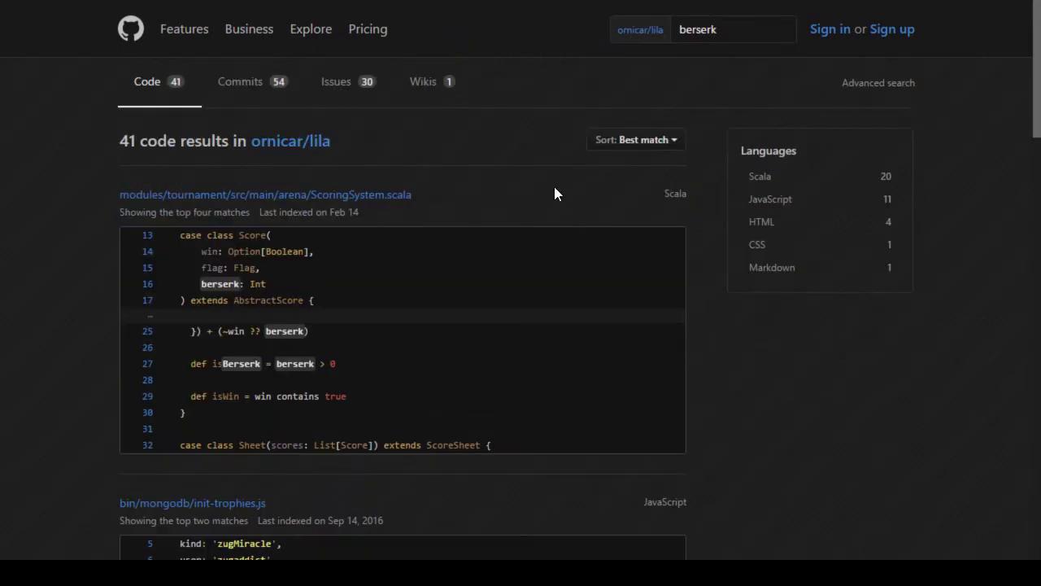
scroll(505, 319, down, 6)
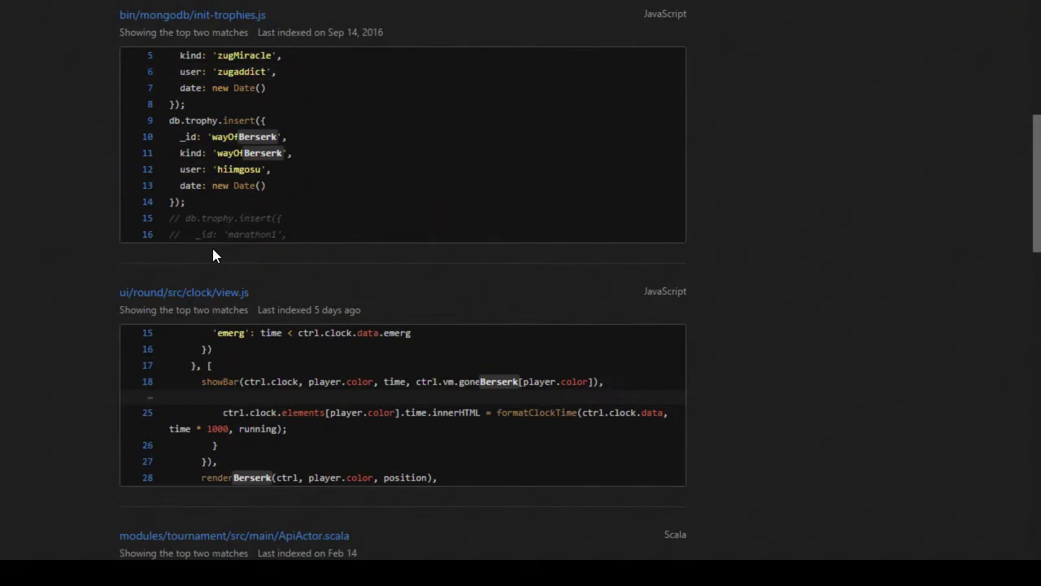
scroll(208, 262, down, 4)
scroll(135, 232, down, 9)
scroll(139, 217, up, 8)
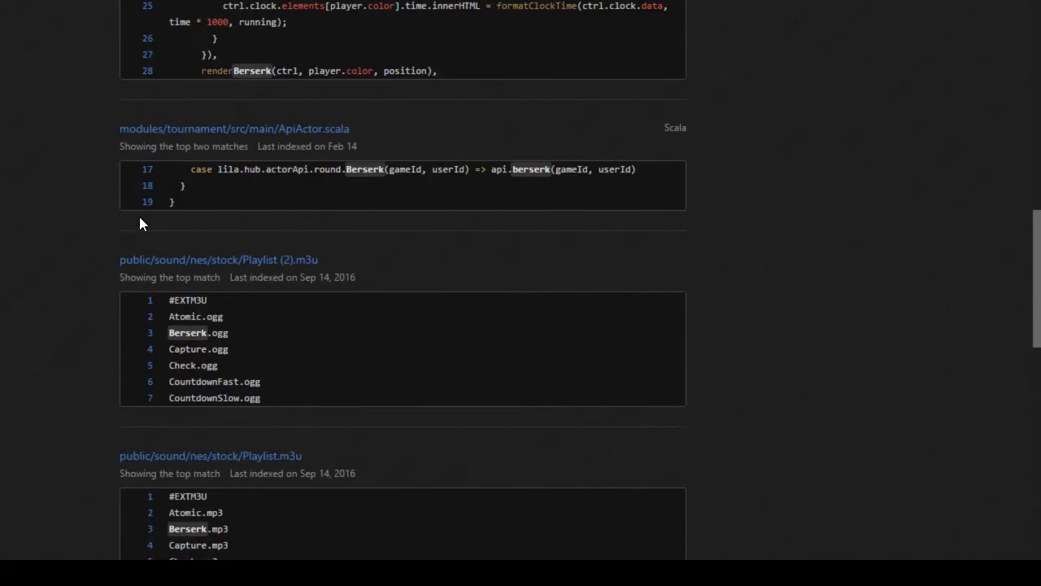
scroll(139, 217, up, 12)
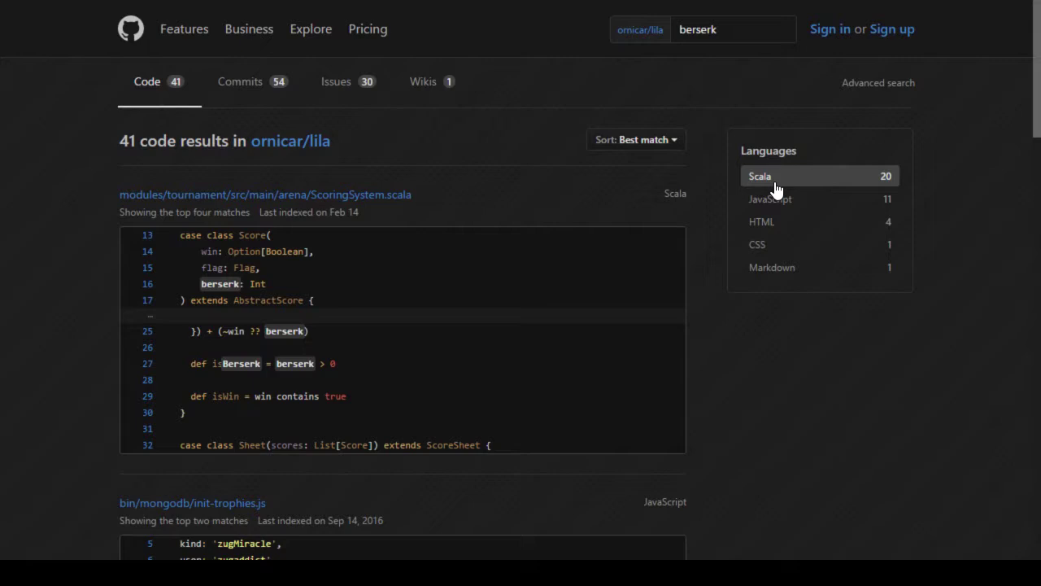
click(783, 225)
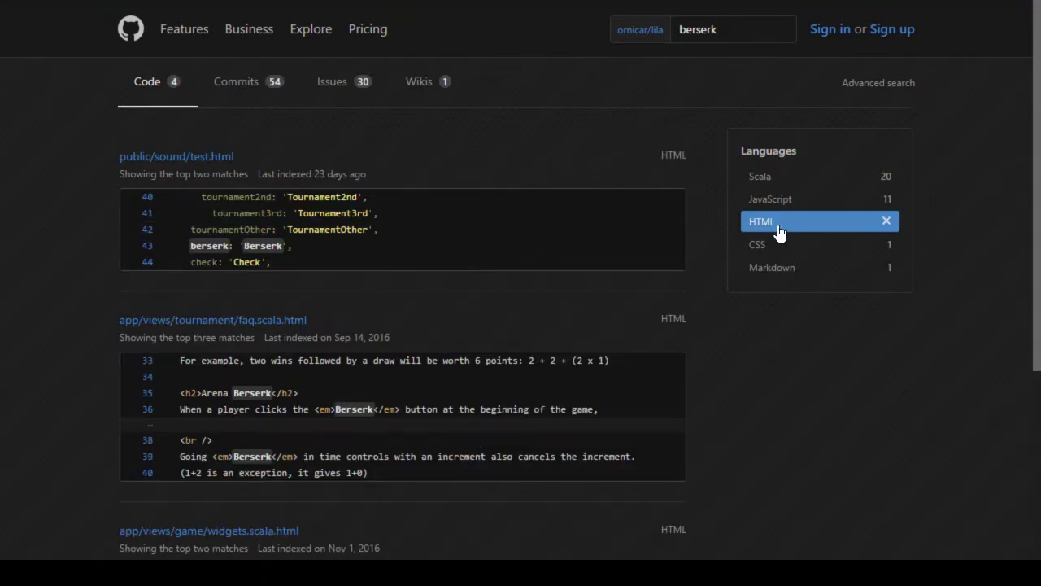
scroll(418, 431, down, 5)
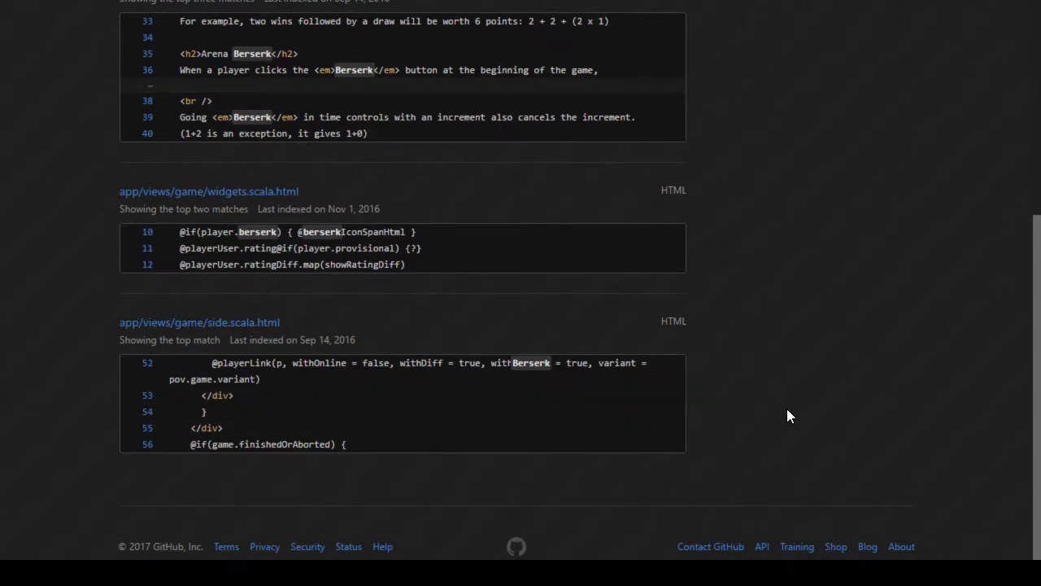
scroll(787, 416, up, 1)
scroll(787, 410, up, 3)
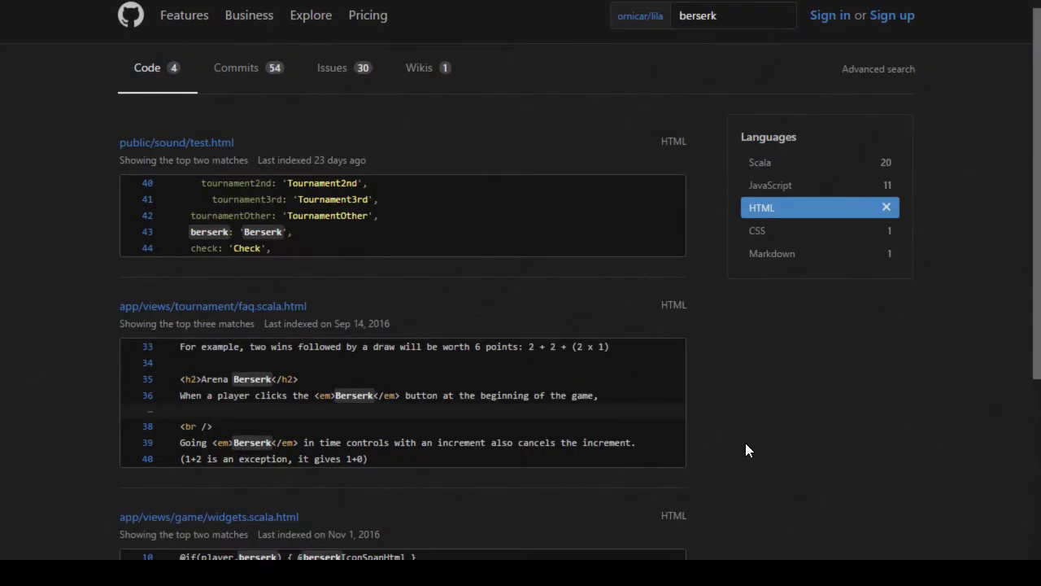
key(alt+Left)
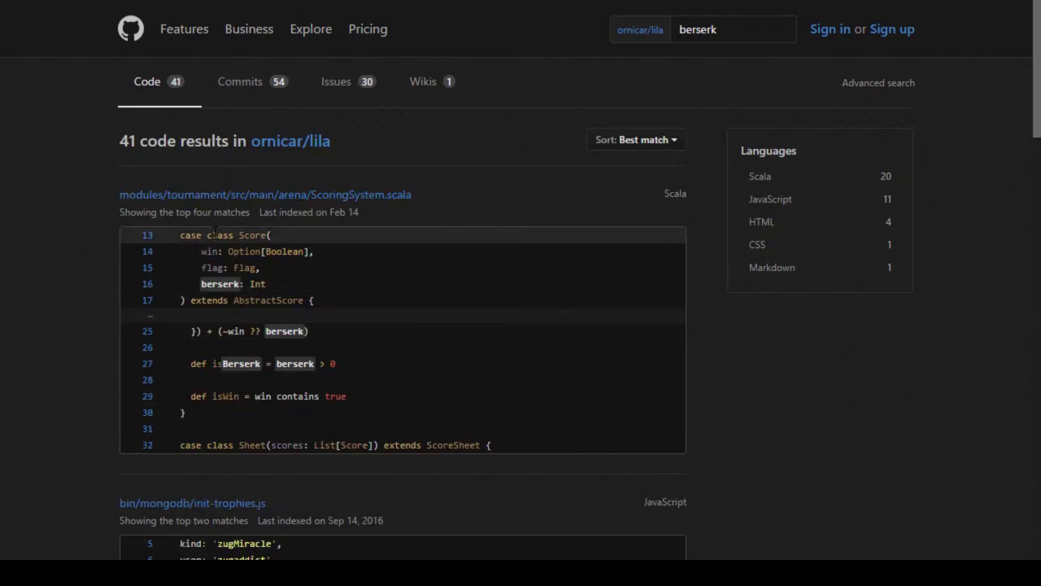
Step: Browse the second page of berserk results, then return to the lila main page
scroll(152, 336, down, 2)
scroll(152, 334, down, 2)
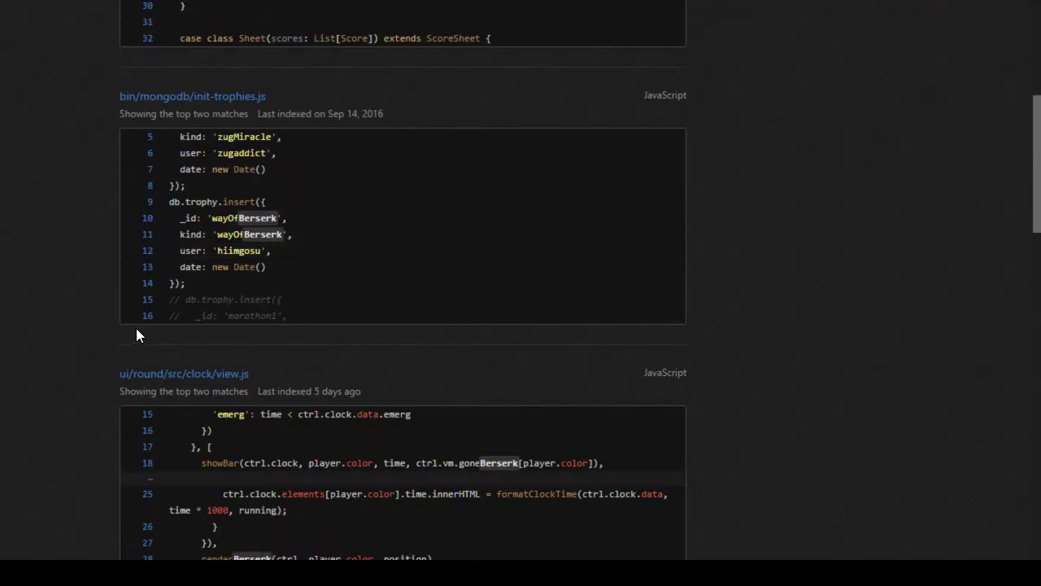
scroll(82, 328, down, 10)
scroll(81, 328, down, 15)
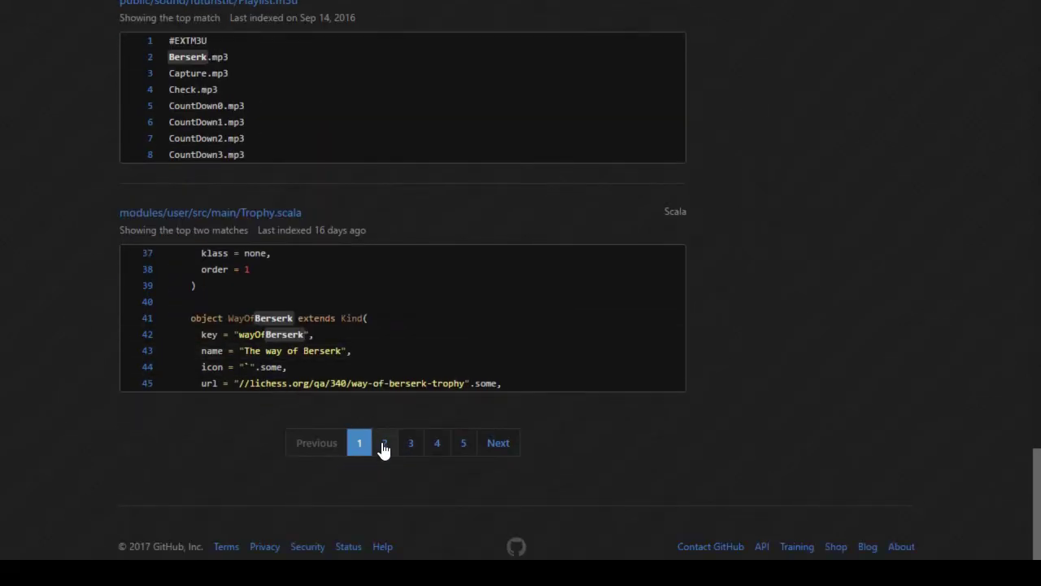
click(384, 445)
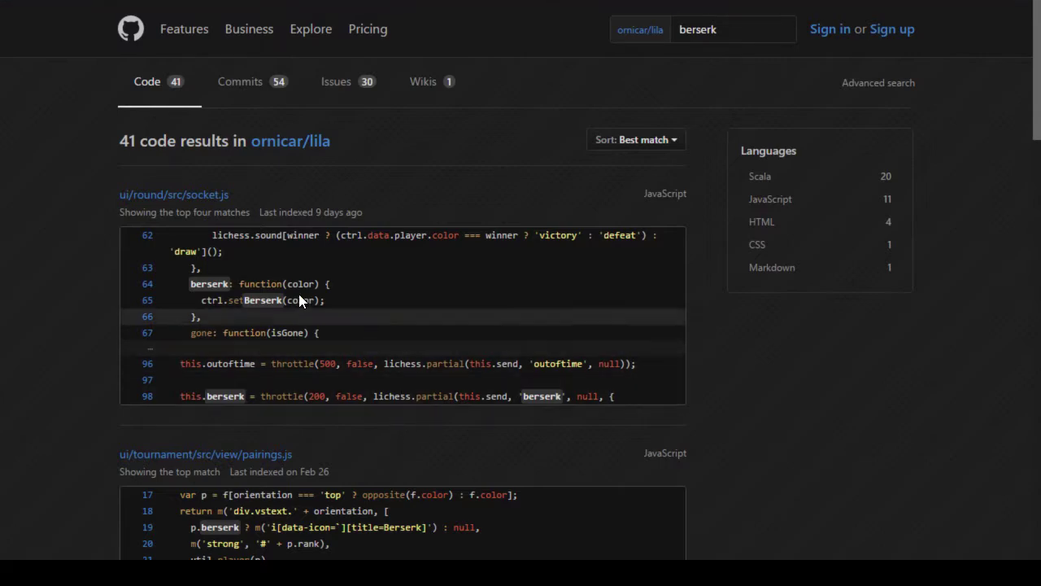
scroll(42, 323, down, 7)
scroll(45, 325, down, 9)
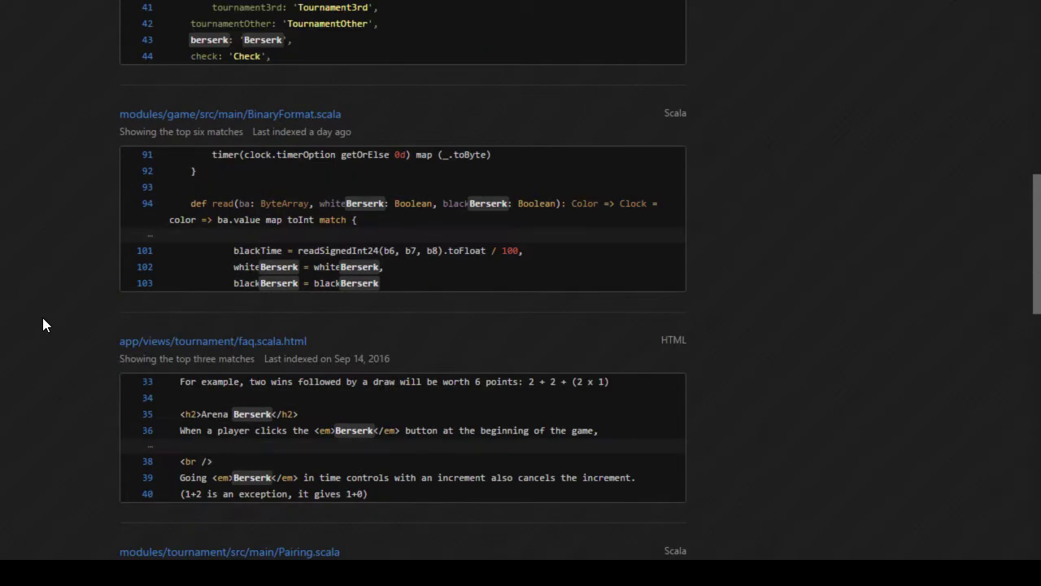
scroll(54, 321, up, 16)
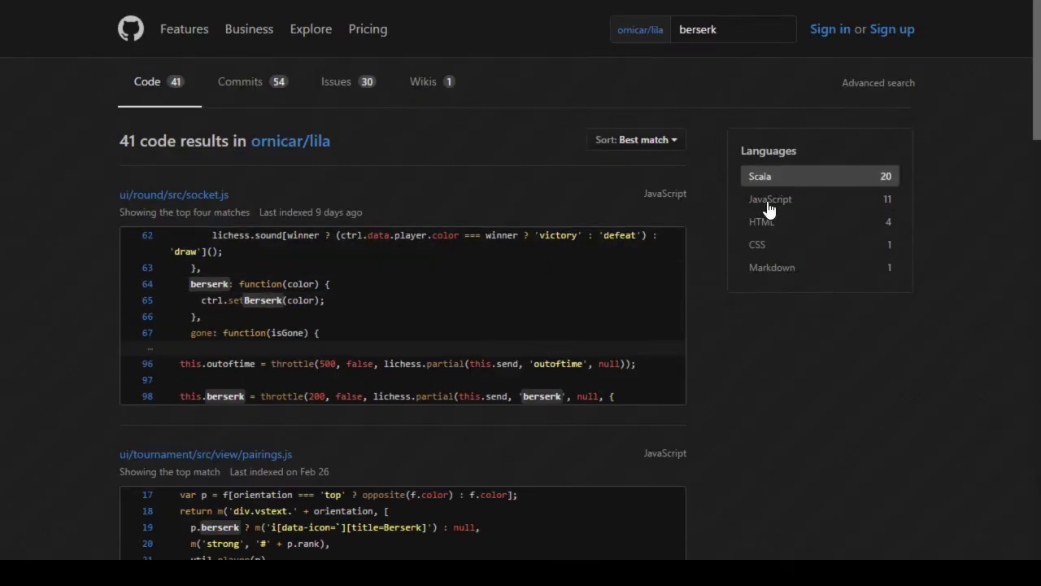
click(293, 142)
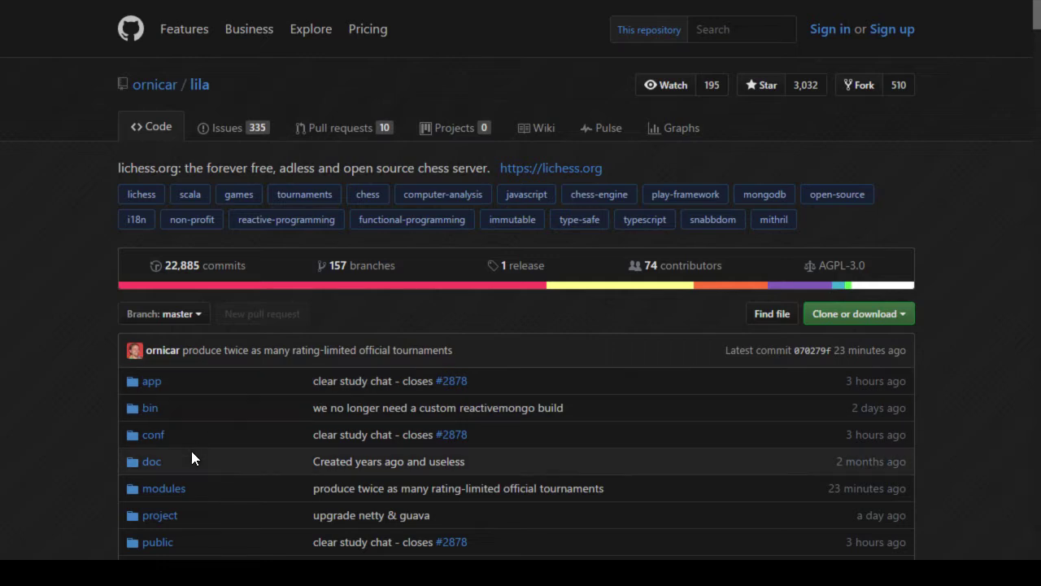
Step: Browse the lila modules folder, then return to the repository root
click(167, 488)
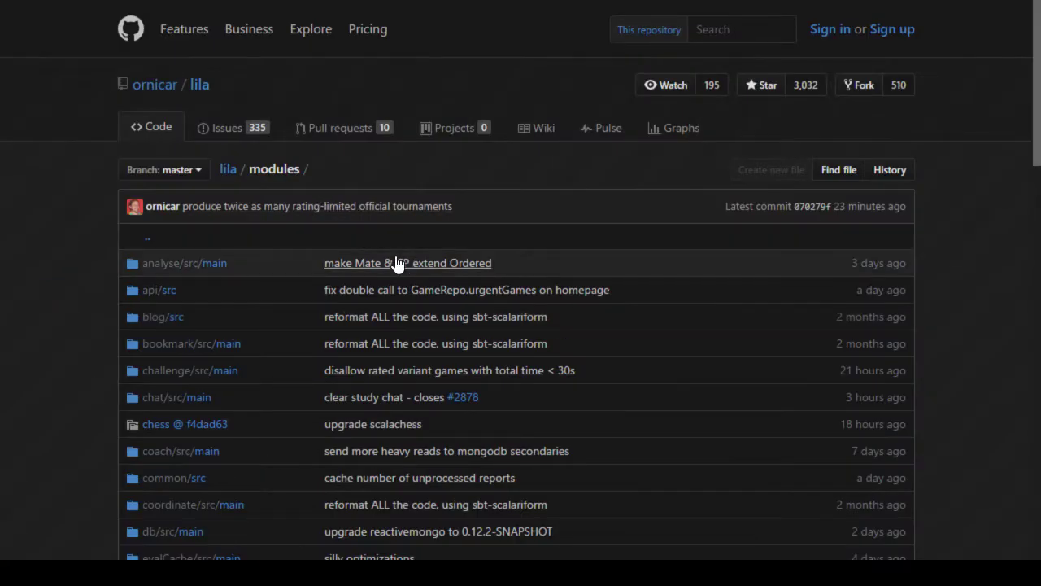
scroll(396, 263, down, 2)
scroll(398, 262, down, 1)
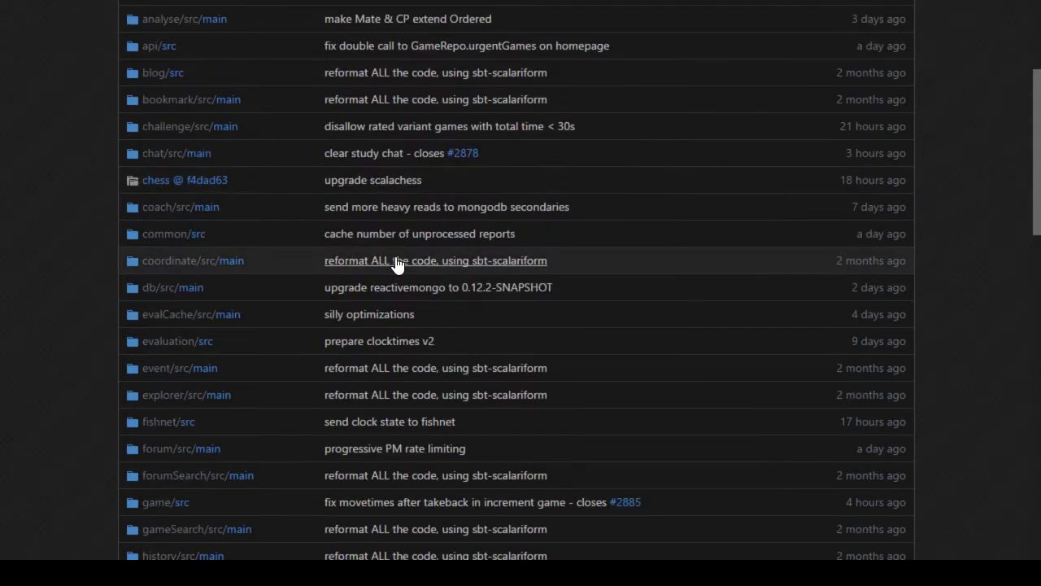
scroll(399, 261, up, 3)
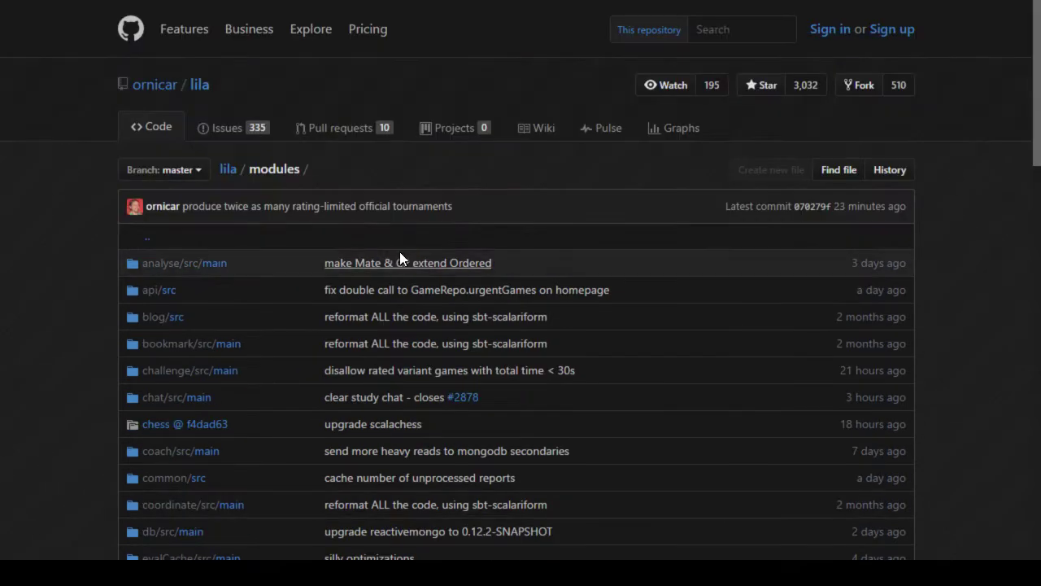
click(200, 85)
Step: Search the lila repository code for 'font', listing 122 results
click(758, 25)
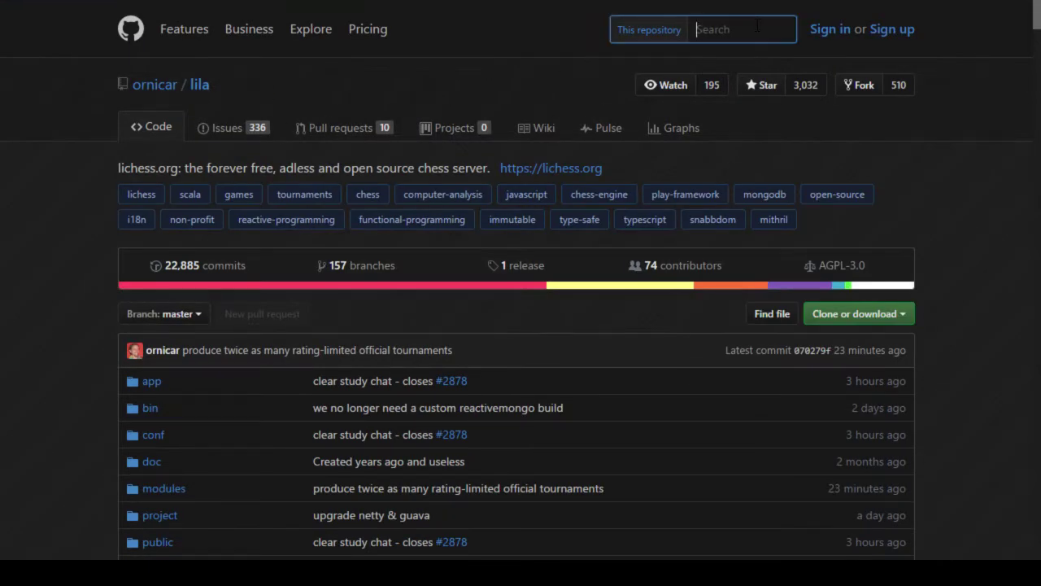
text(font)
key(Return)
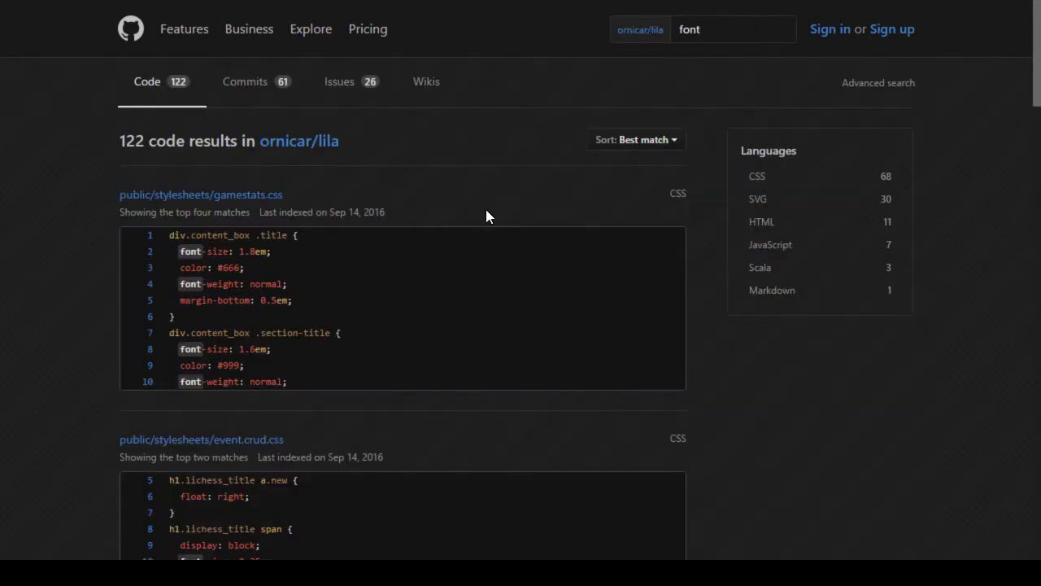
Step: Filter the 'font' code search to SVG files and advance to results page 2
click(763, 202)
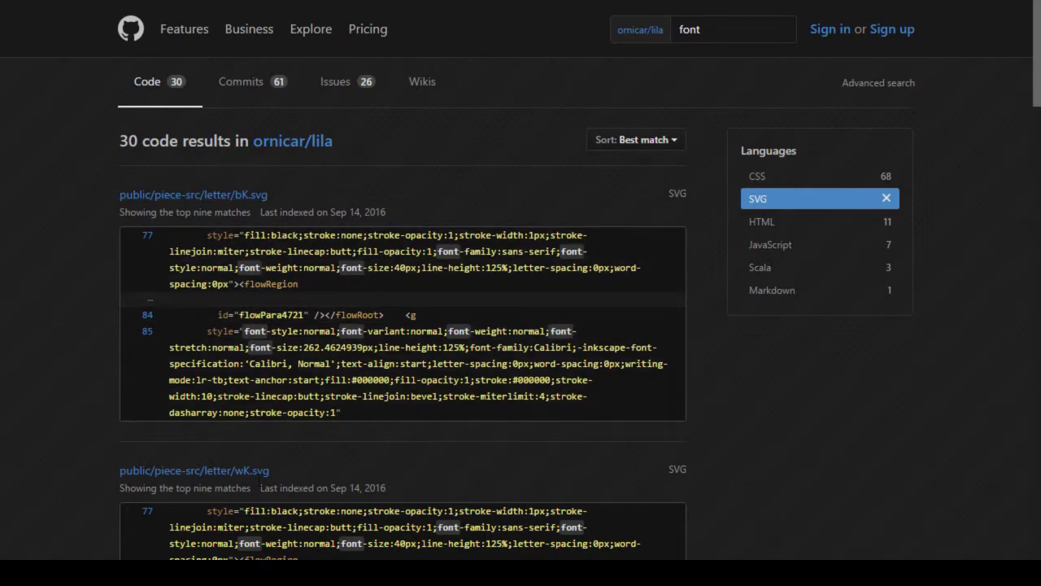
scroll(268, 476, down, 5)
scroll(817, 427, down, 7)
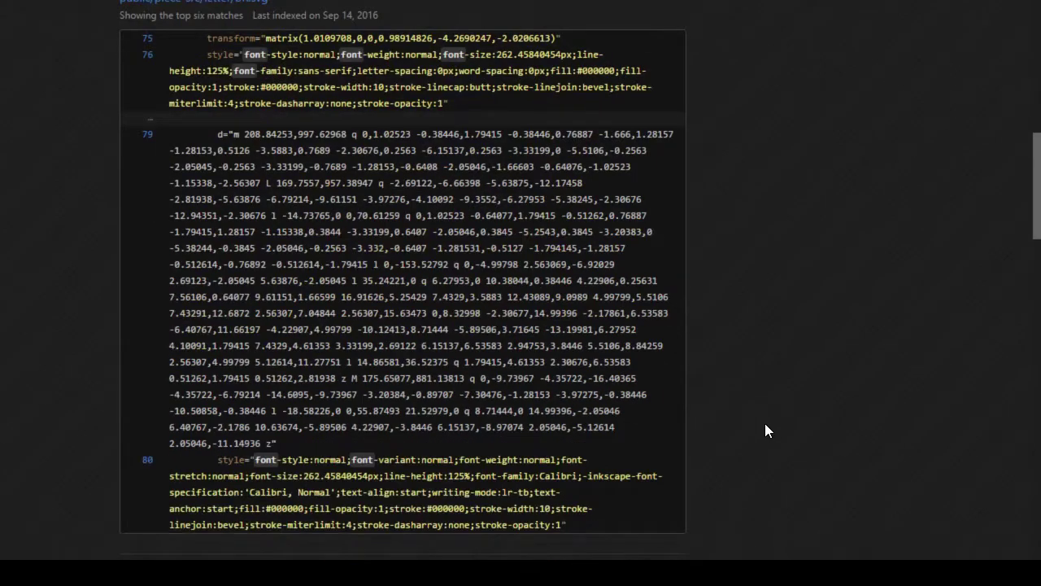
scroll(763, 417, down, 8)
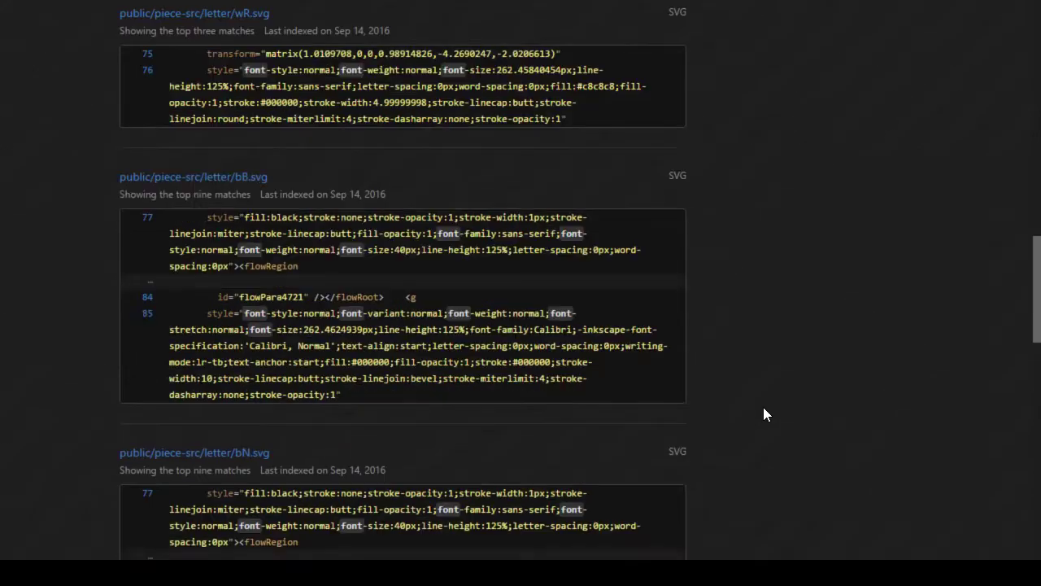
scroll(762, 415, down, 10)
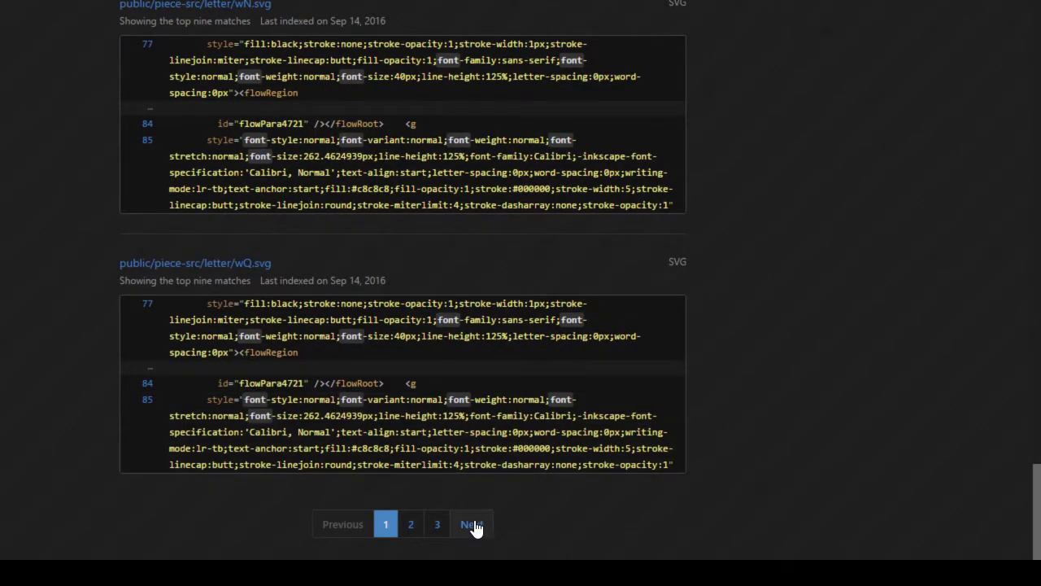
click(475, 524)
scroll(649, 447, down, 15)
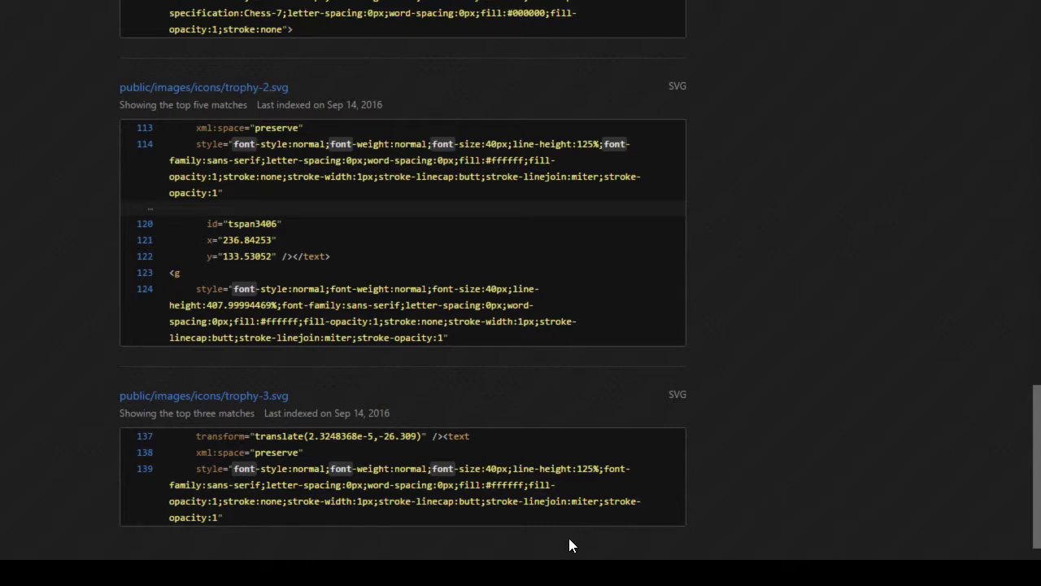
scroll(568, 537, up, 3)
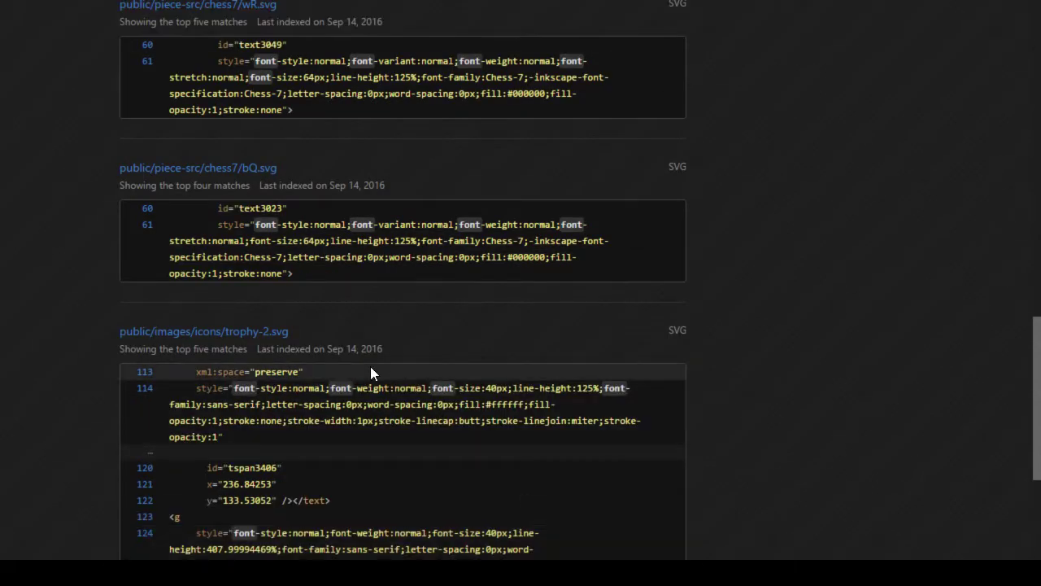
Step: Preview trophy-2.svg in a new tab, then close it
right_click(273, 335)
click(312, 348)
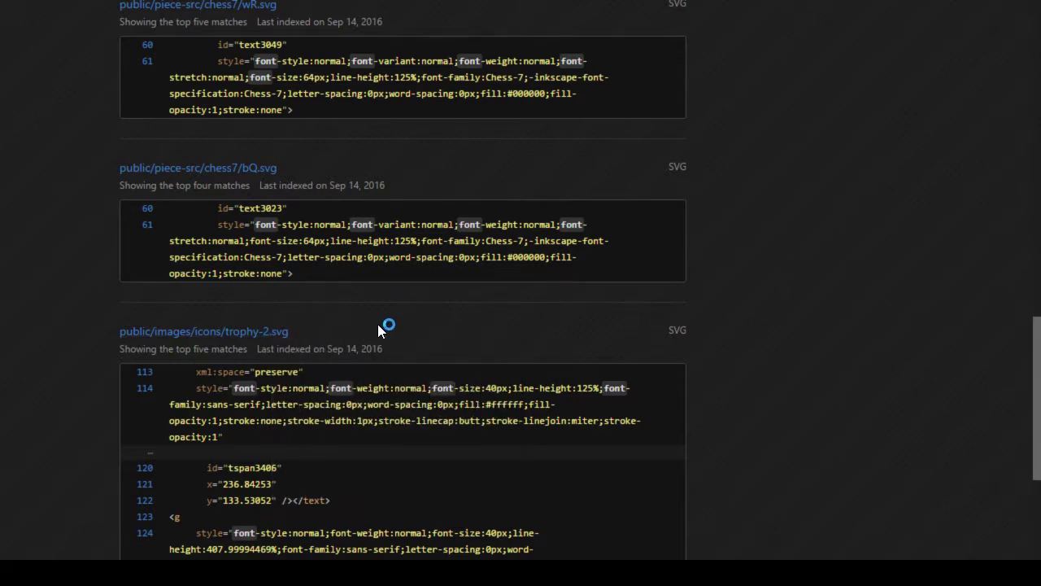
scroll(730, 398, down, 4)
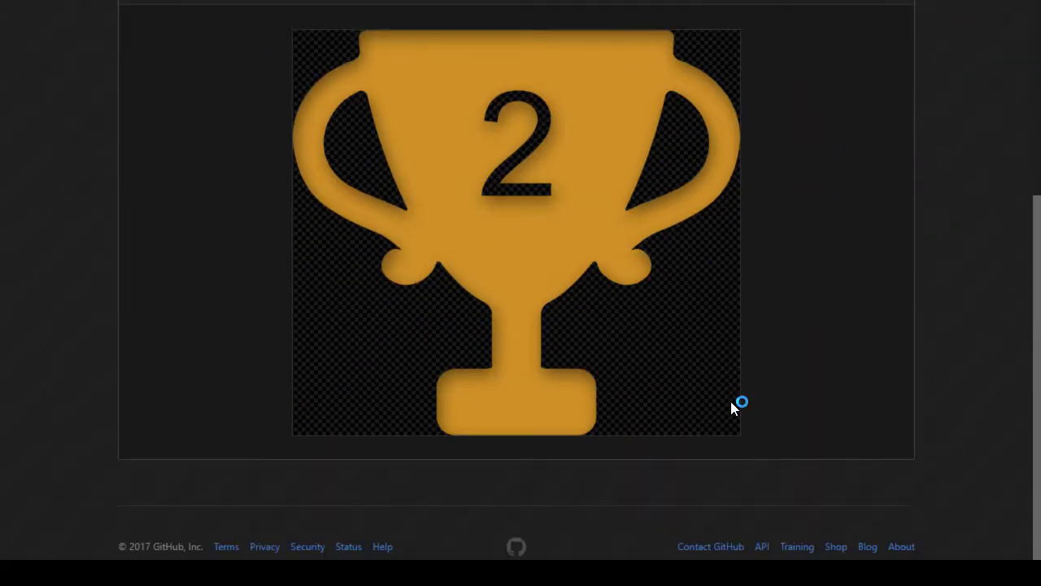
scroll(731, 401, up, 1)
key(ctrl+w)
Step: Move to the third results page and preview trophy-2.min.svg in a new tab
scroll(706, 418, down, 4)
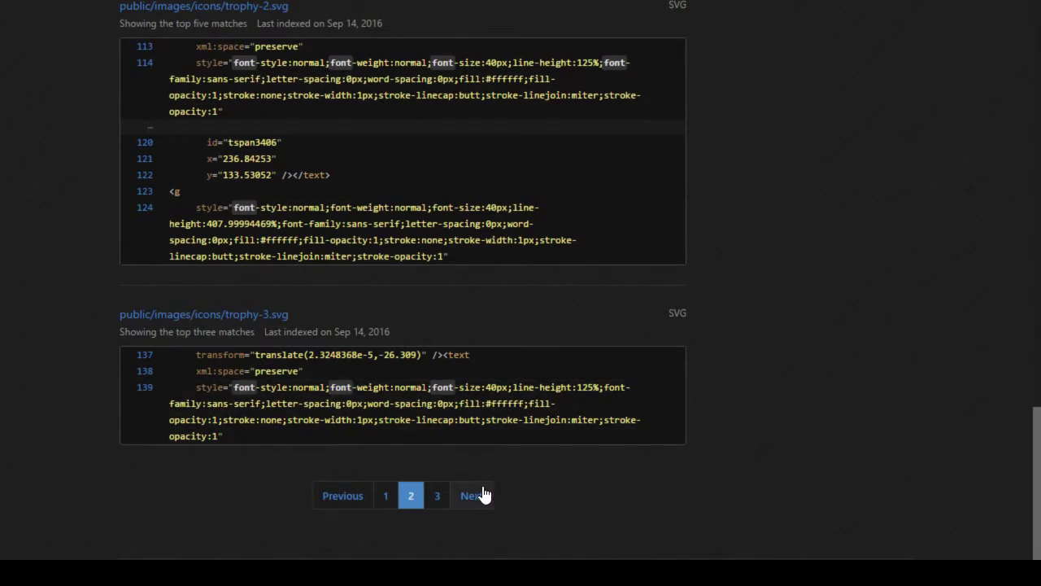
click(483, 494)
scroll(609, 411, down, 10)
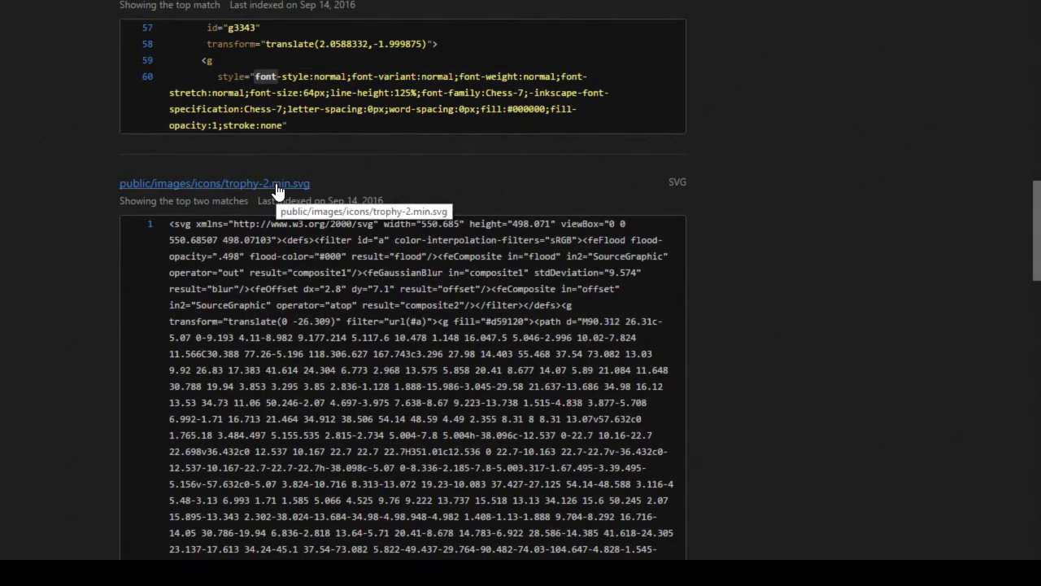
right_click(277, 184)
click(297, 196)
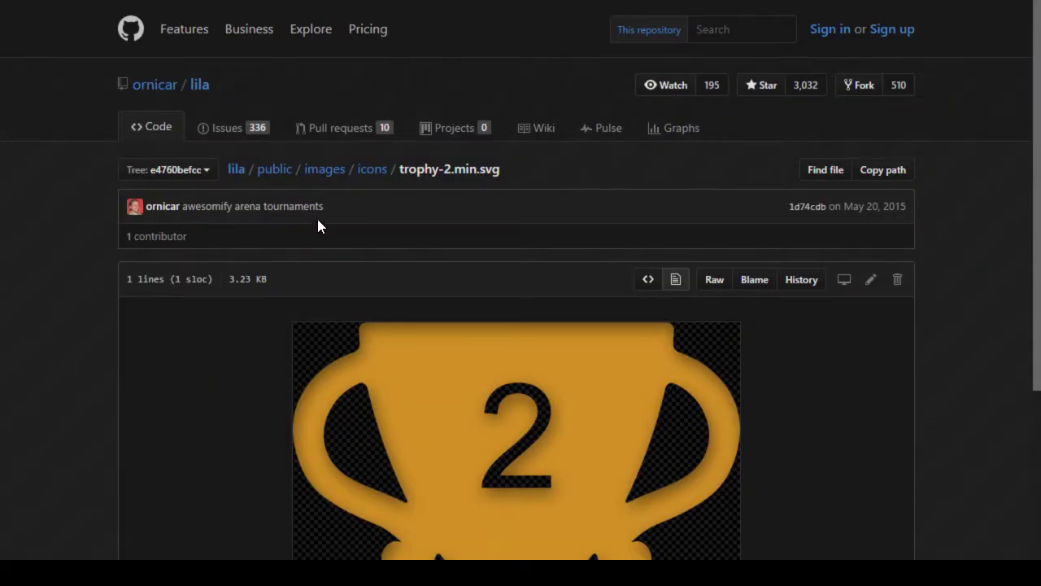
key(ctrl+w)
key(ctrl+w)
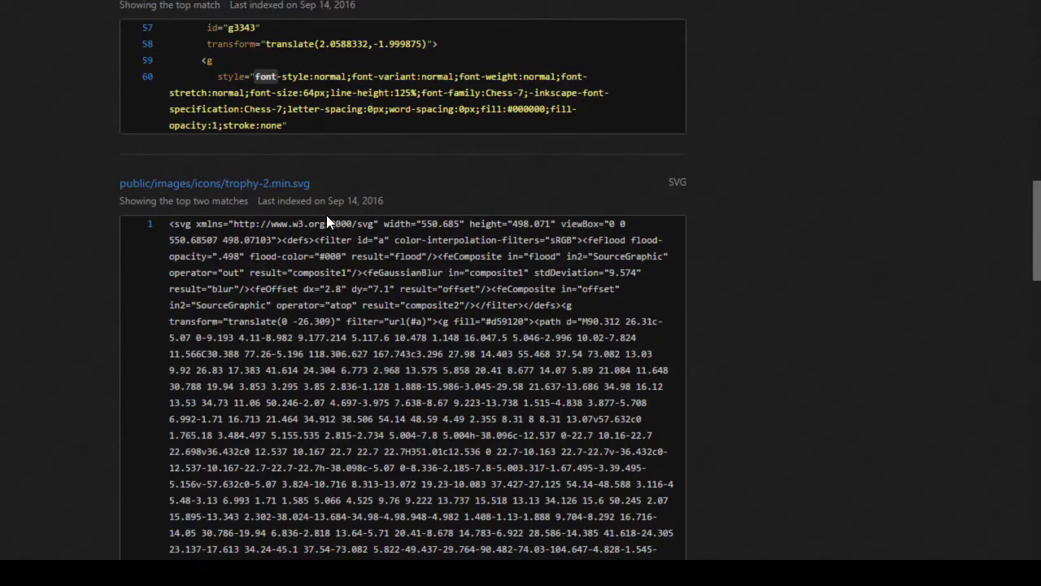
Step: Scroll the last results page down past public/font73/fonts/lichess.svg to the pagination
scroll(325, 214, down, 10)
scroll(516, 370, down, 15)
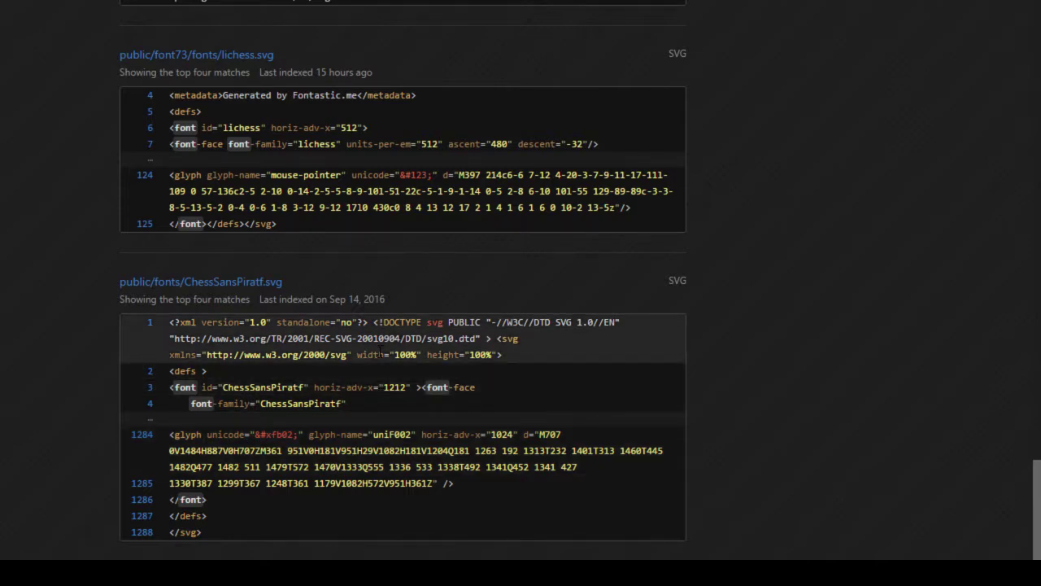
scroll(379, 351, down, 3)
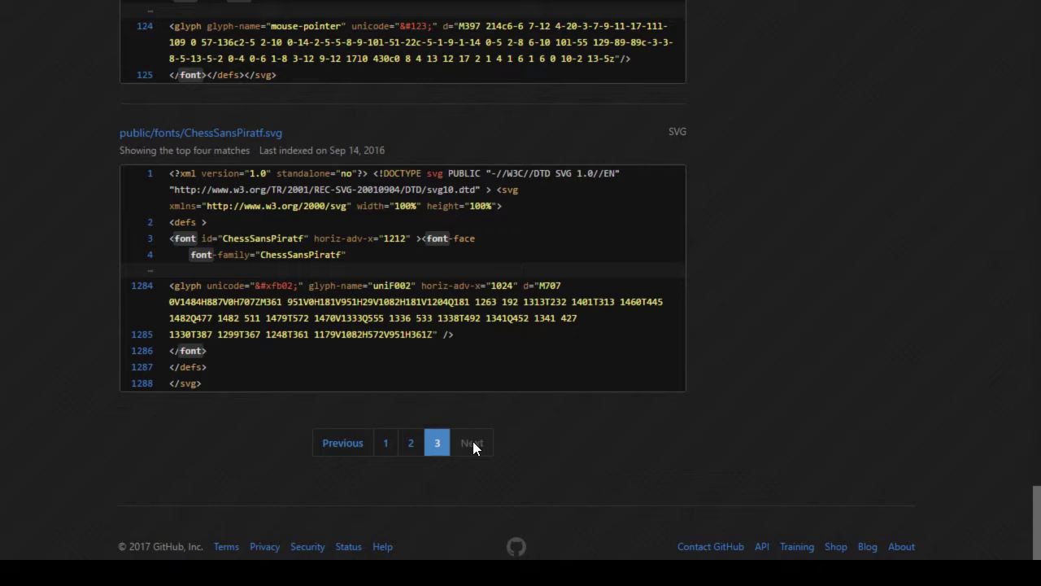
Step: Back in Inkscape, give the Z image height 14.111111 and save ZugMiracle.svg
key(alt+Tab)
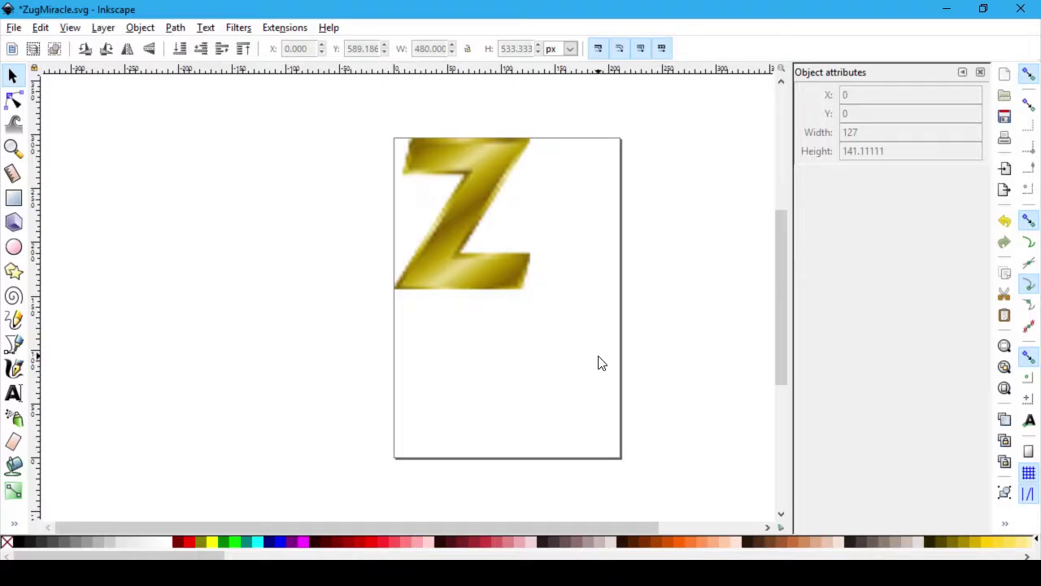
key(BackSpace)
key(Left)
text(..)
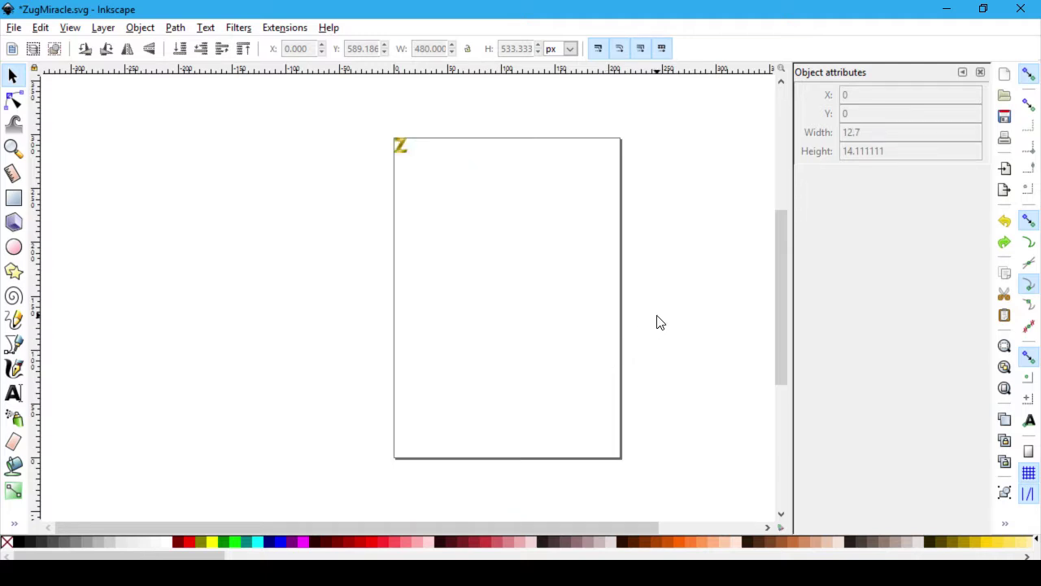
key(ctrl+s)
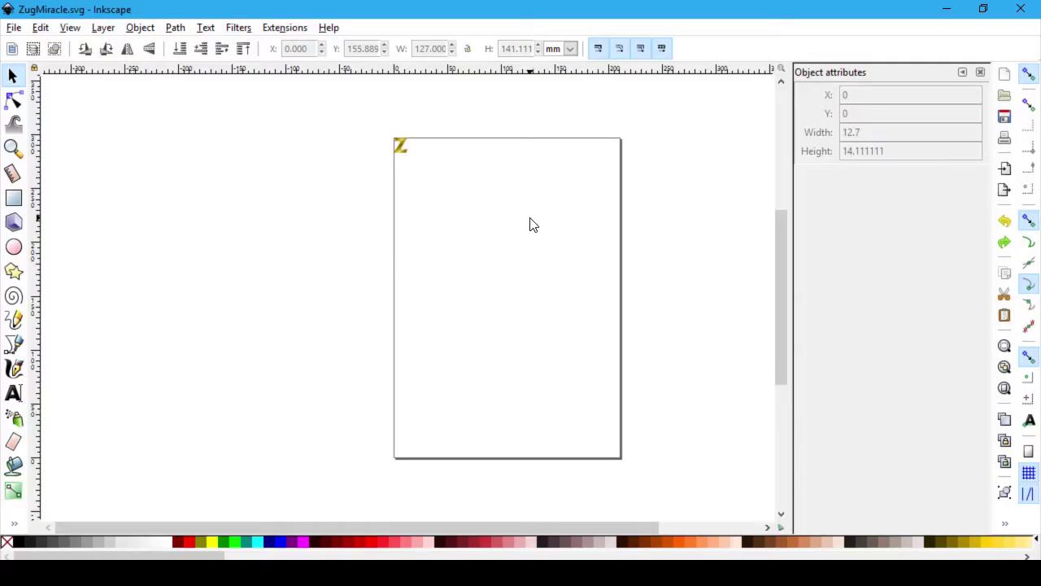
Step: Select the gold Z and zoom in on it
click(402, 141)
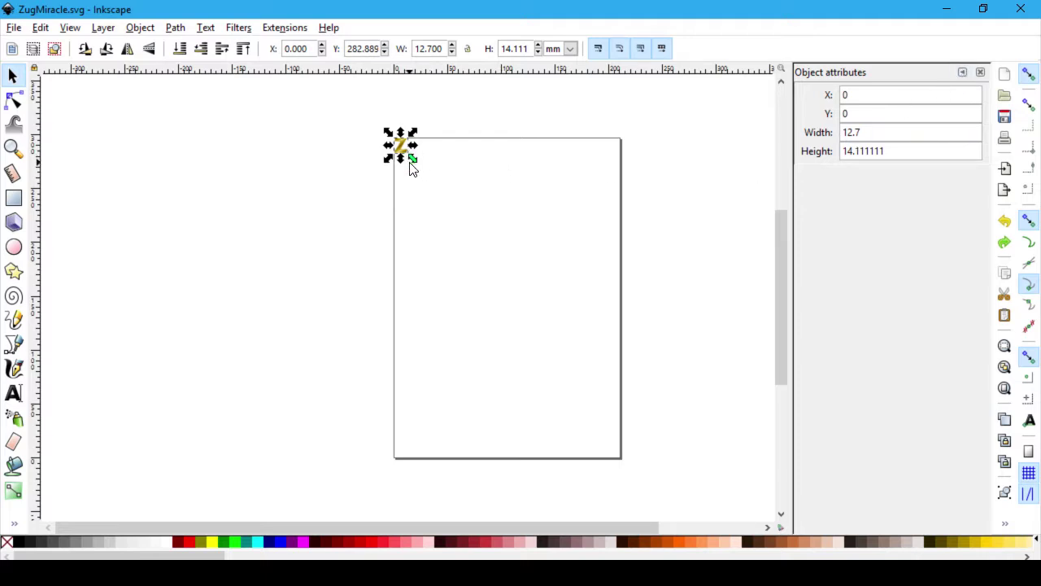
ctrl+scroll(412, 168, up, 6)
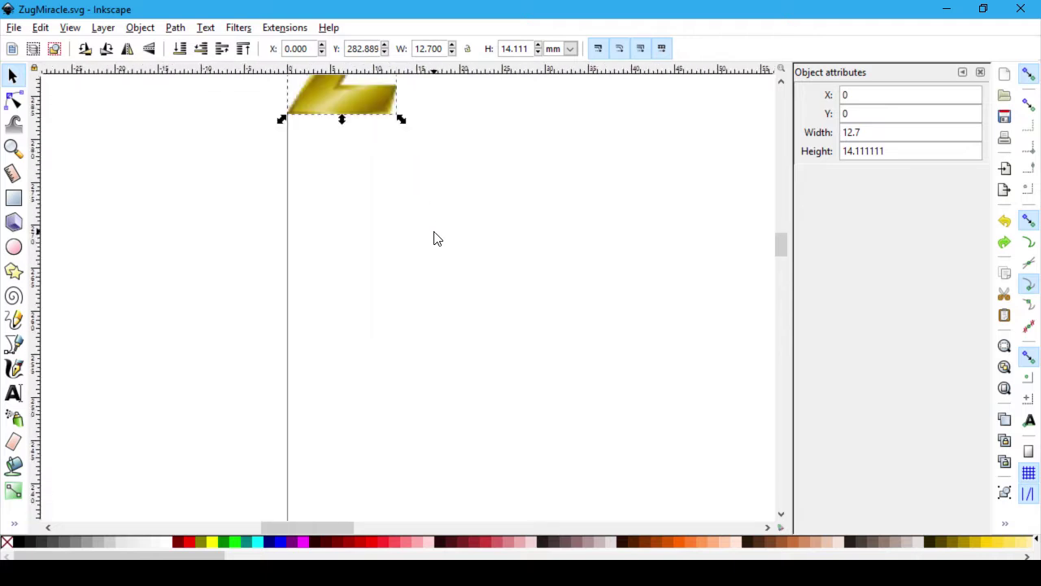
scroll(458, 296, up, 3)
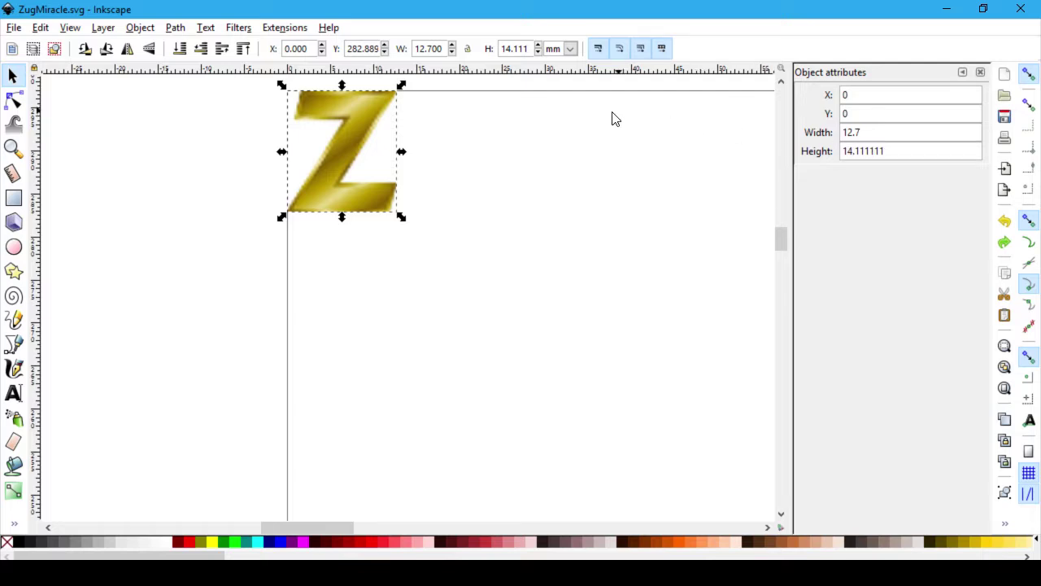
Step: Close the Object attributes panel and open Object Properties for the Z image (image3688)
right_click(327, 142)
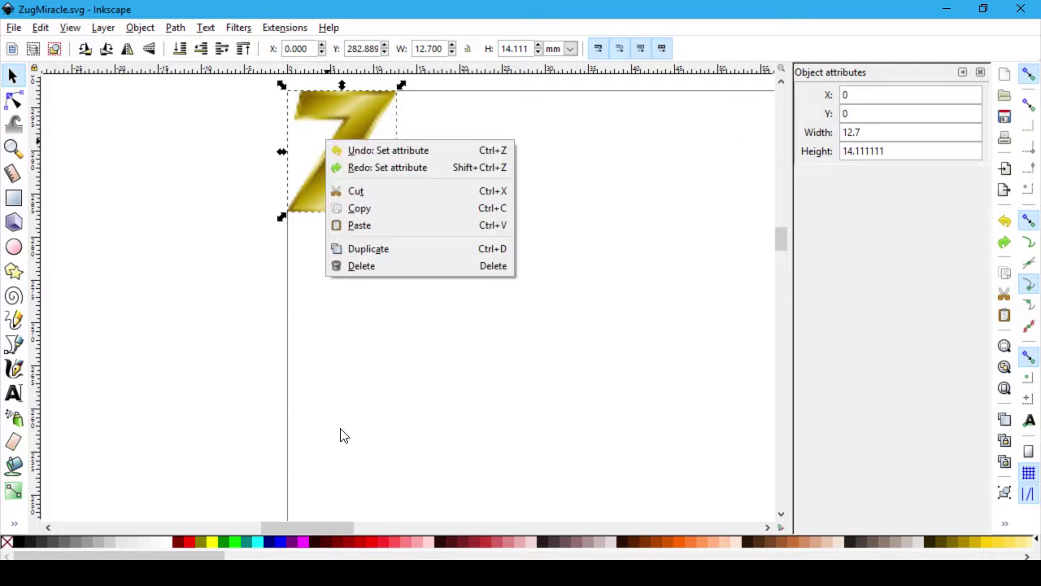
click(325, 432)
click(488, 344)
right_click(376, 137)
click(352, 132)
right_click(343, 148)
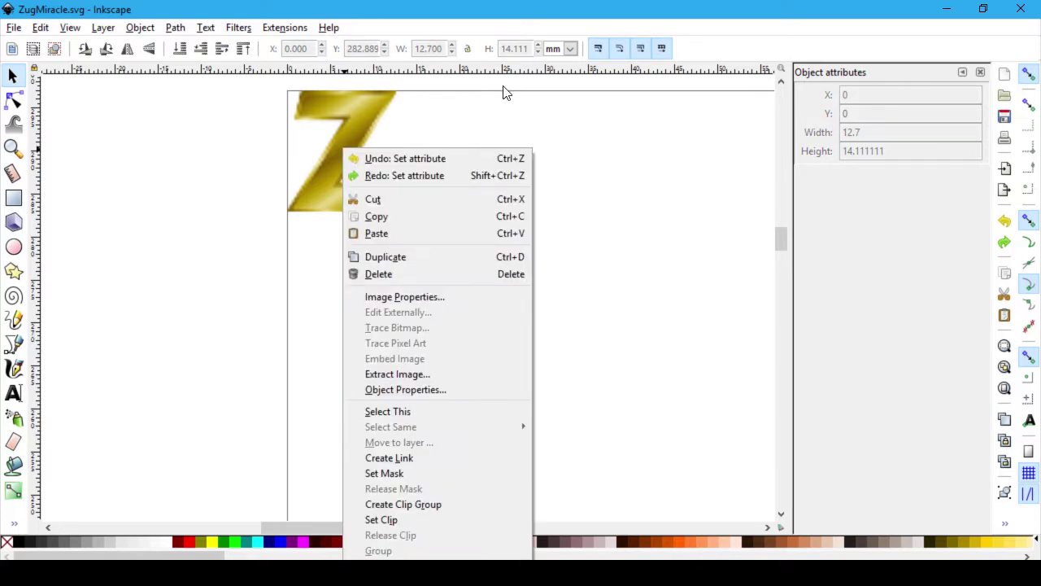
click(427, 299)
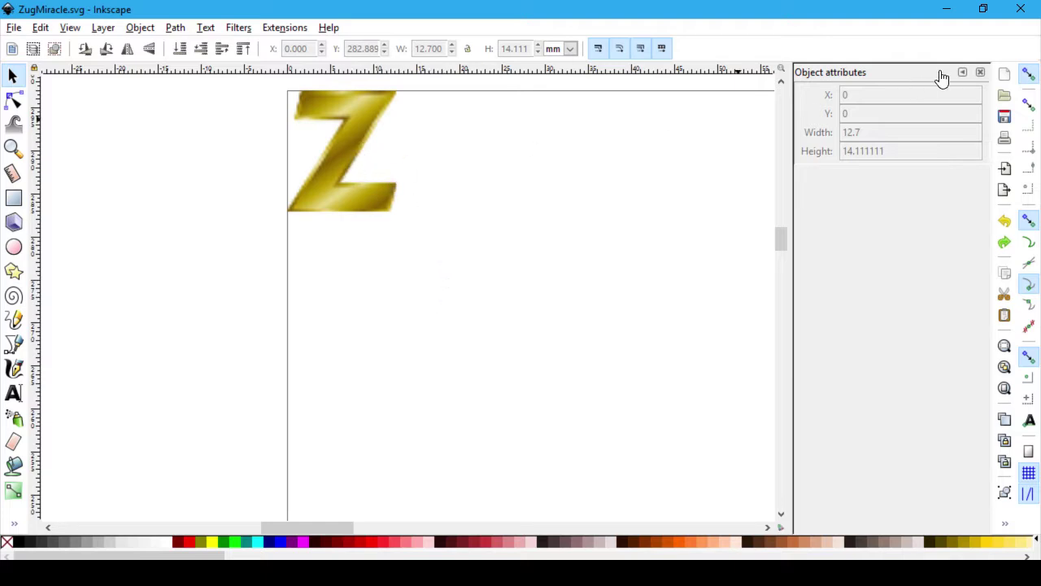
click(981, 74)
right_click(370, 130)
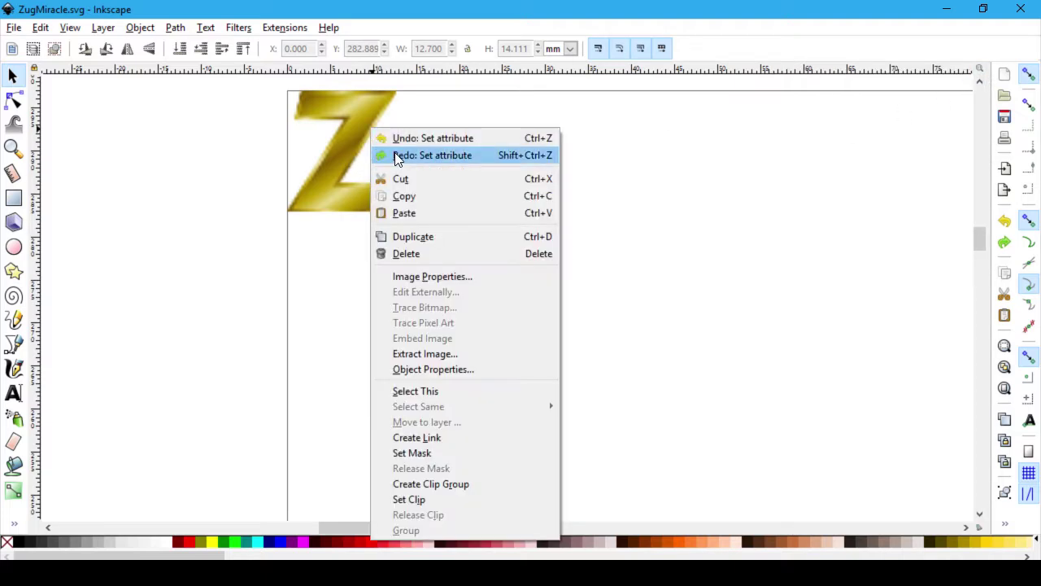
click(489, 368)
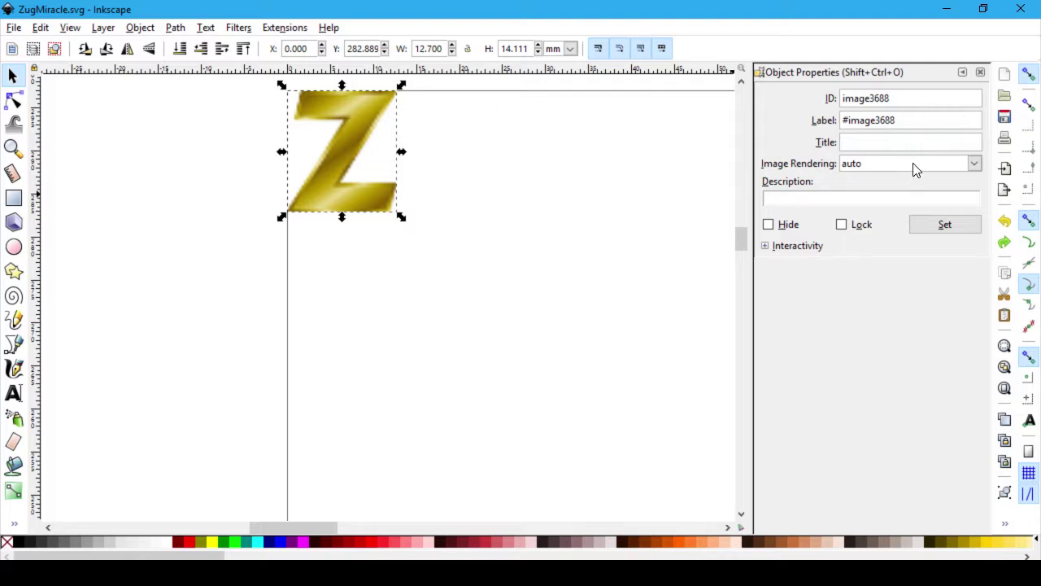
click(975, 165)
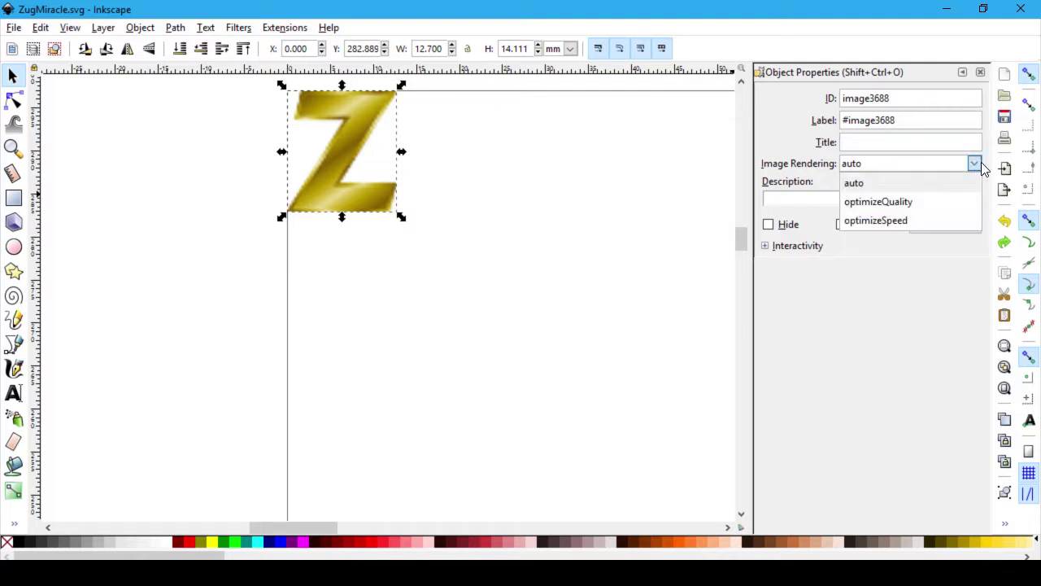
click(977, 166)
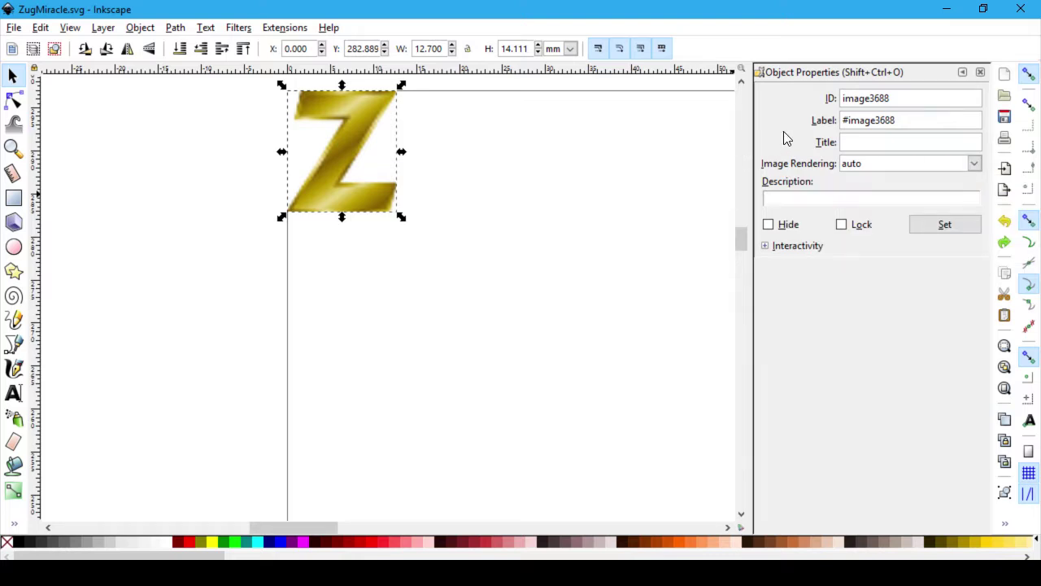
click(768, 248)
right_click(363, 156)
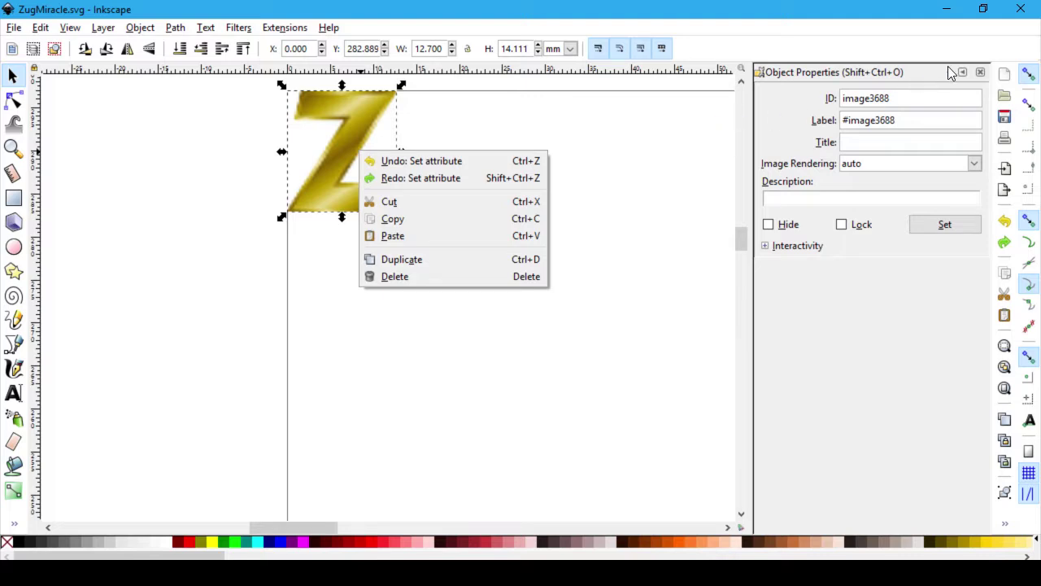
click(968, 144)
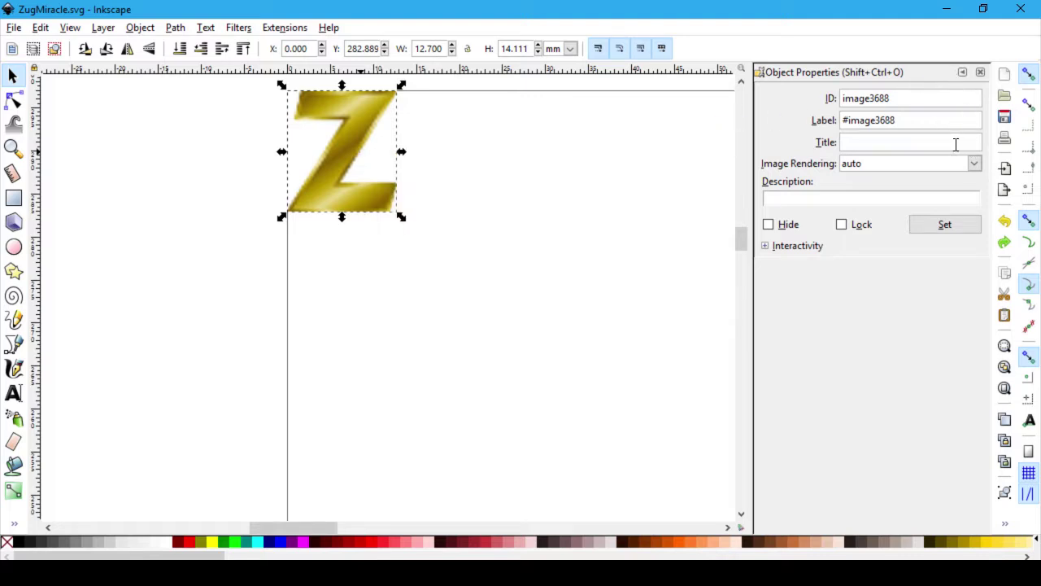
click(948, 140)
click(980, 73)
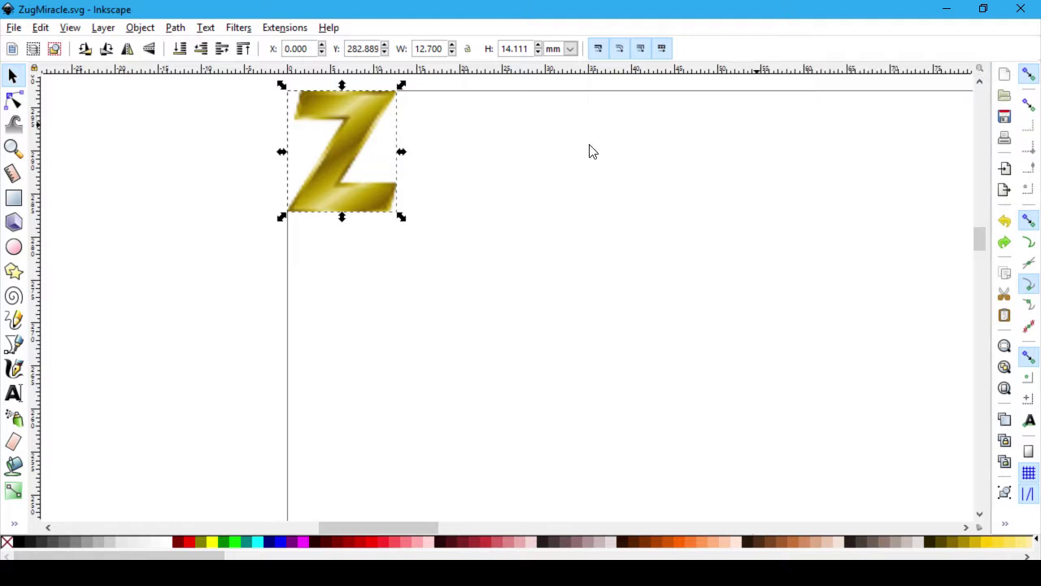
right_click(330, 156)
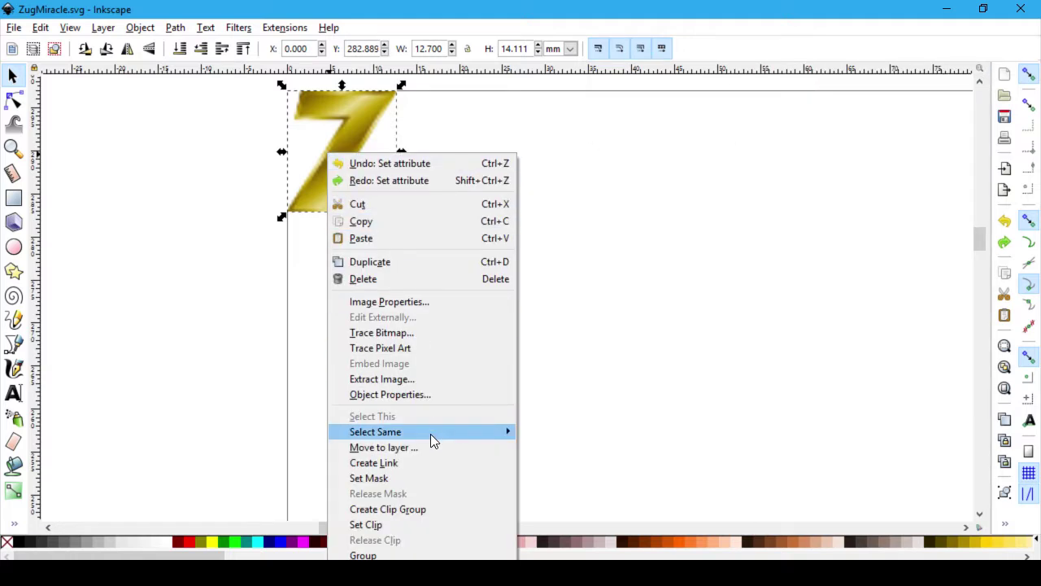
mouse_move(437, 435)
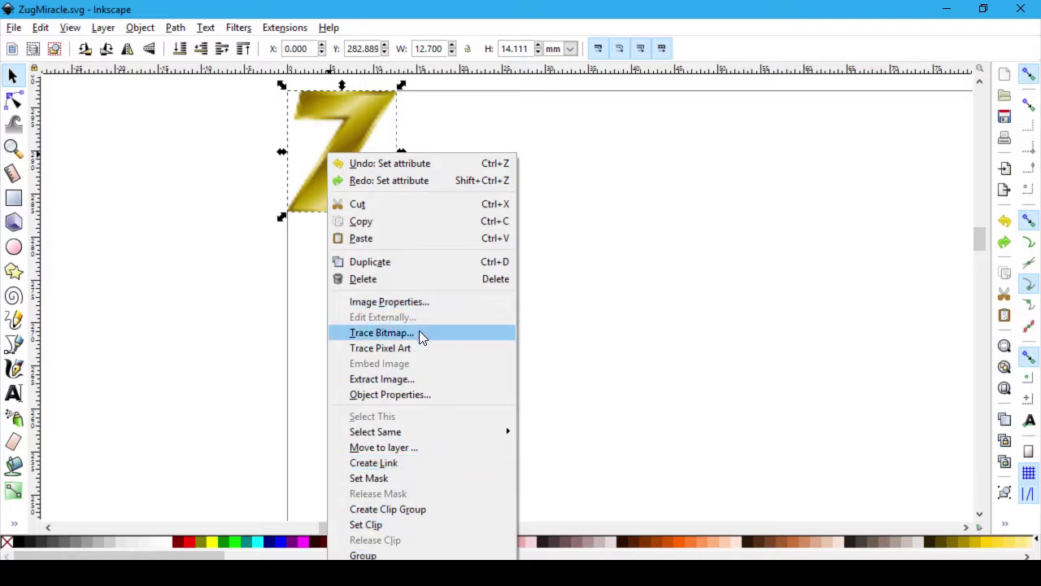
click(730, 316)
click(730, 316)
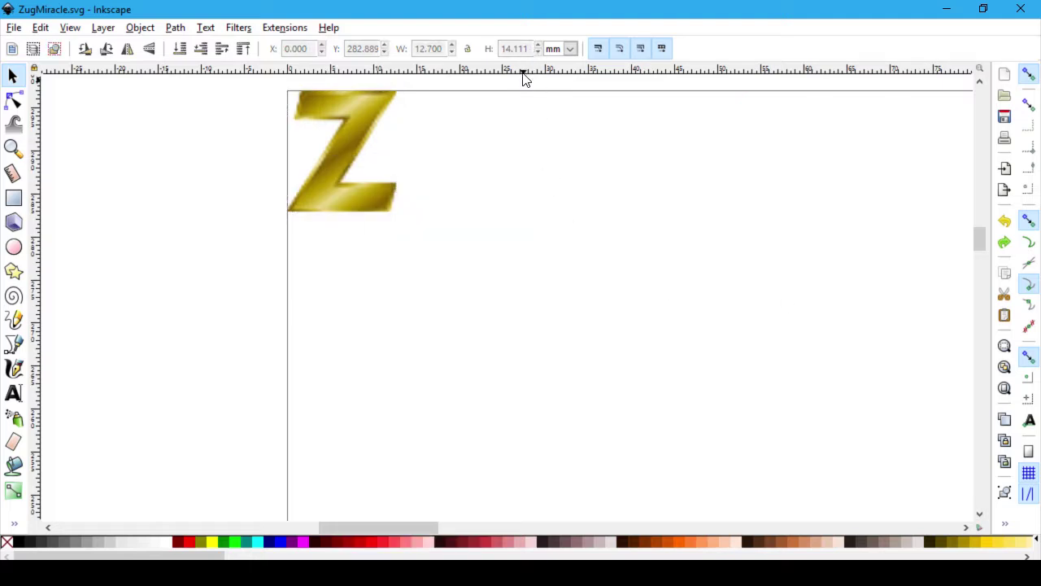
Step: Change the toolbar units from mm to px and read the Z as W 48, H 53.333
click(569, 49)
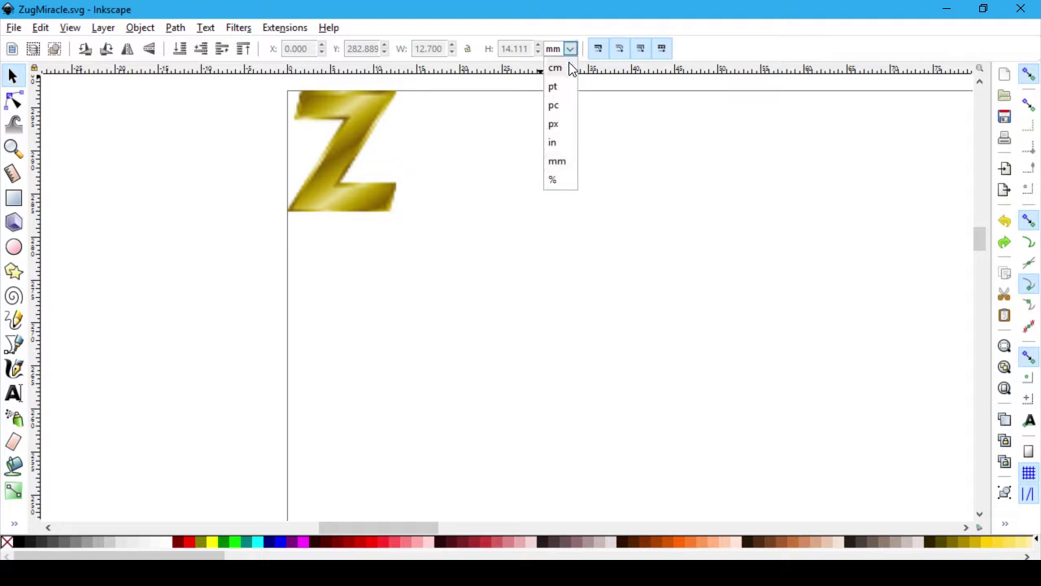
click(555, 126)
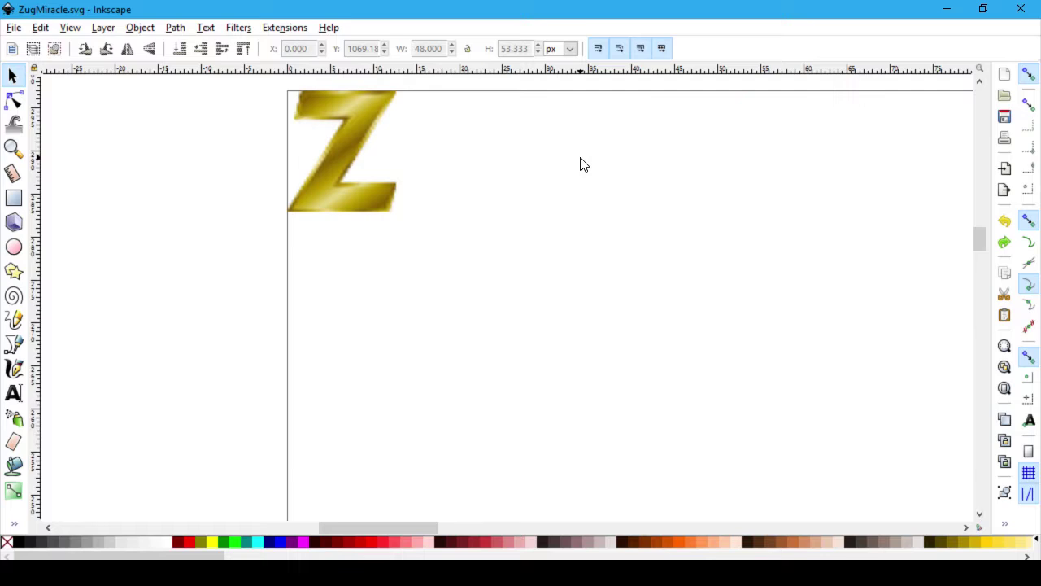
click(382, 196)
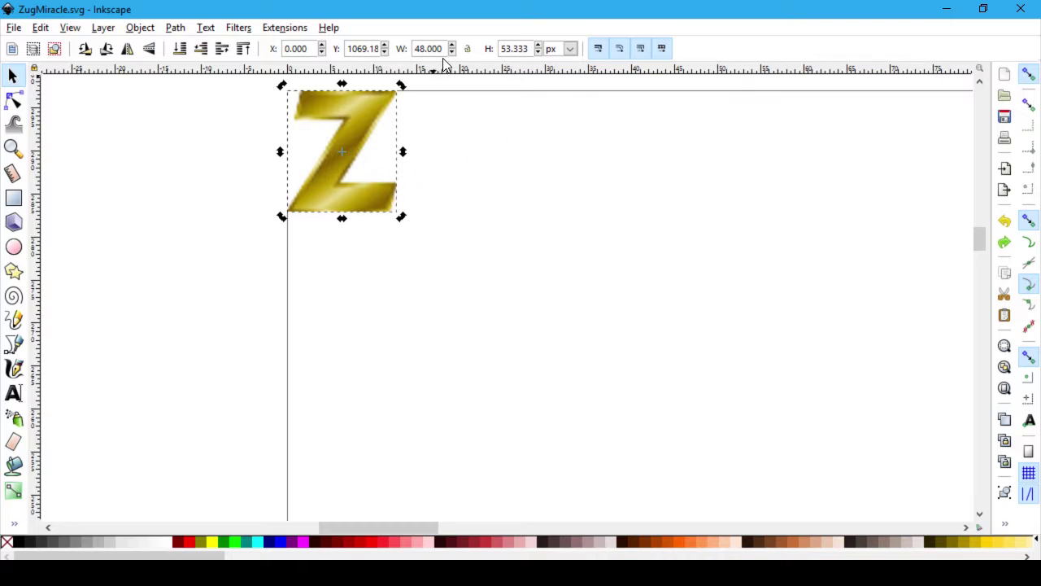
click(574, 216)
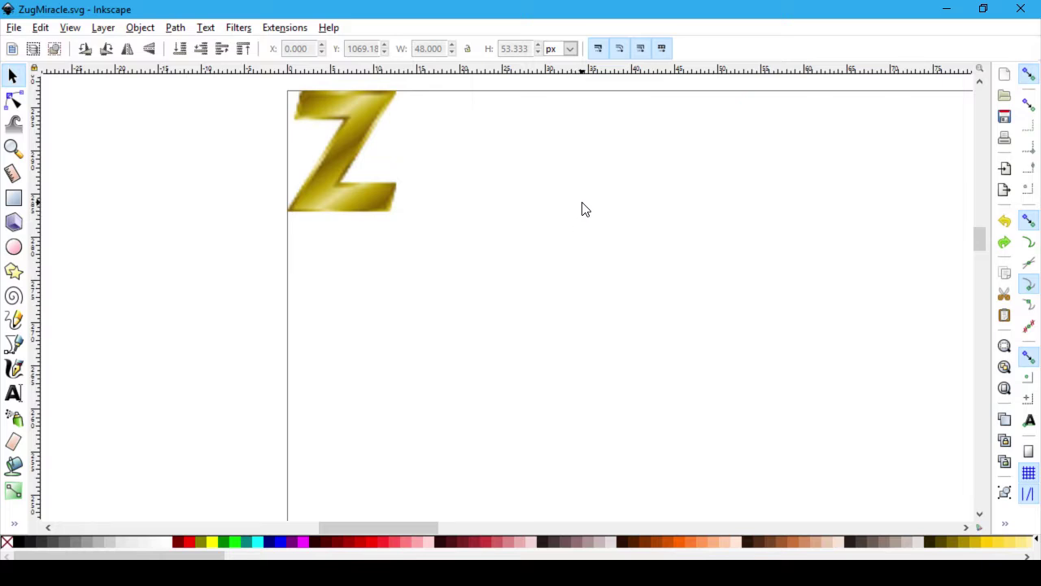
click(239, 28)
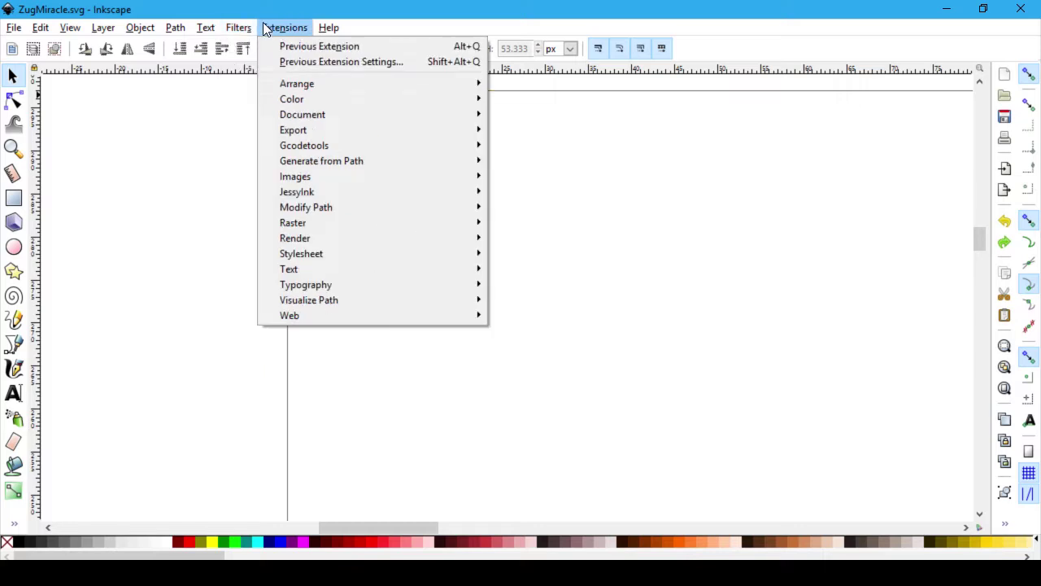
Step: Open Edit > Preferences (Shift+Ctrl+P)
mouse_move(346, 29)
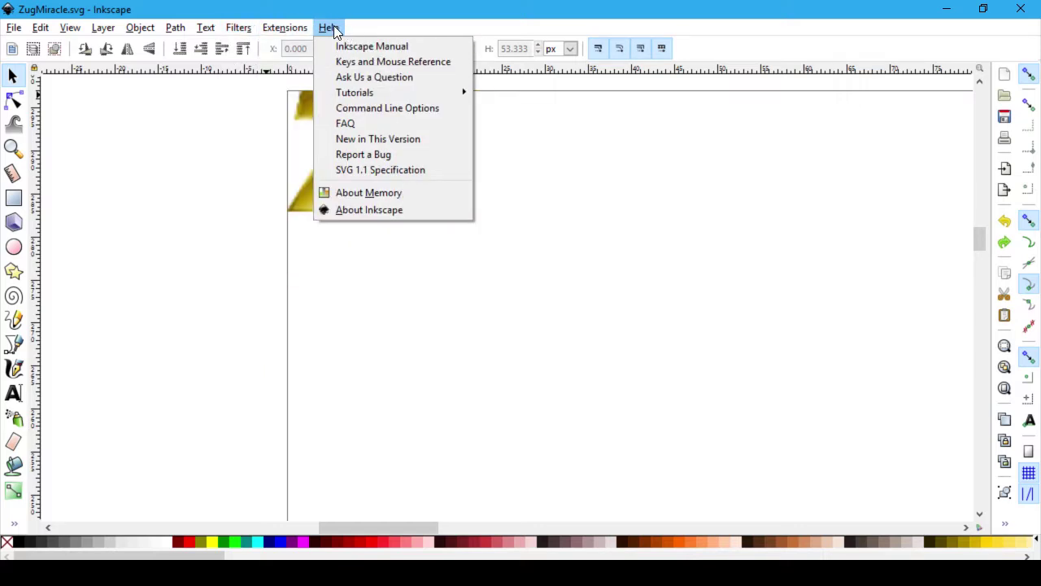
mouse_move(207, 29)
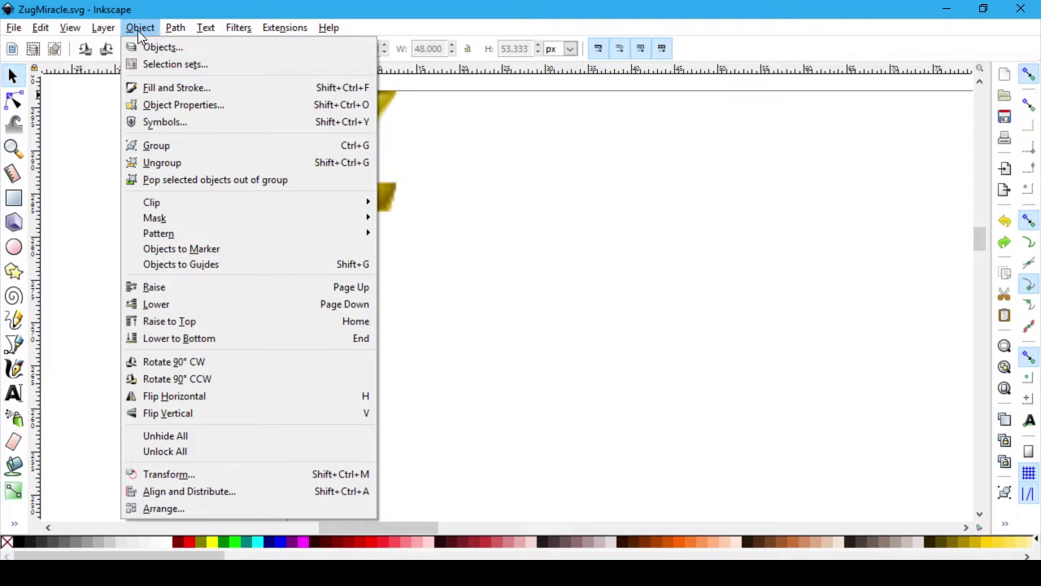
mouse_move(104, 32)
mouse_move(59, 32)
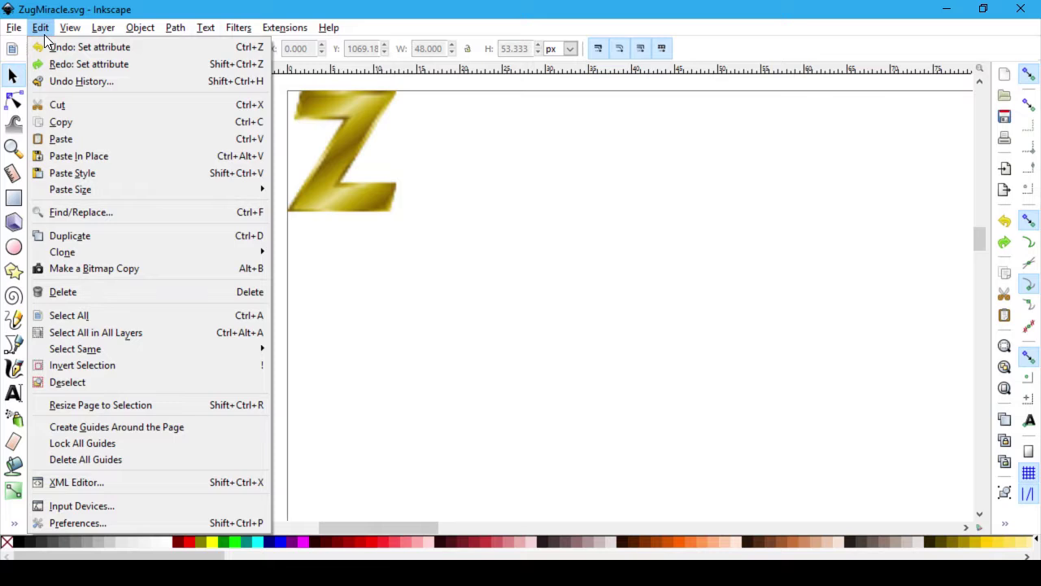
click(121, 521)
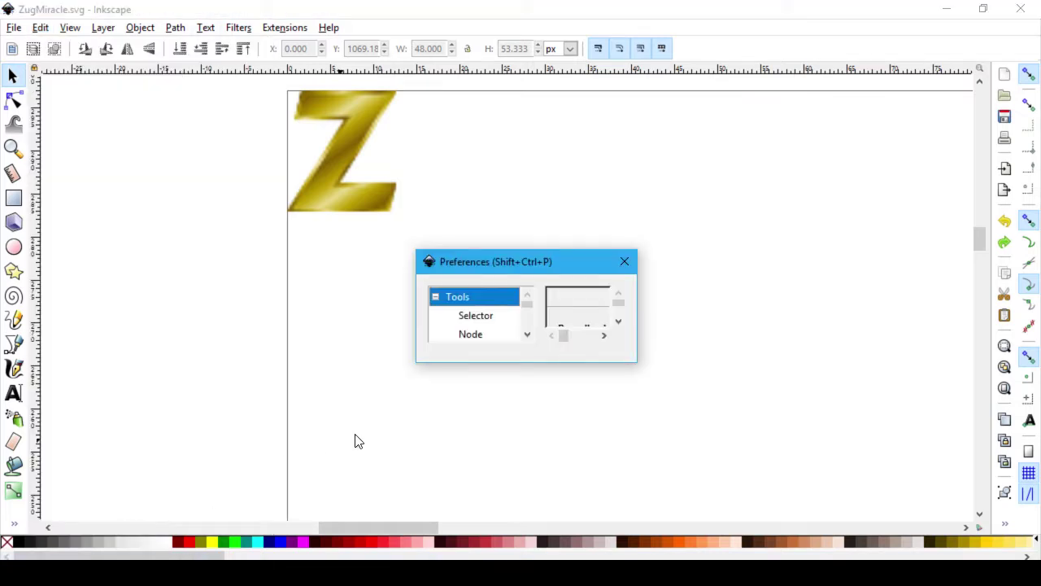
Step: Enlarge the Preferences window, move it higher and make it taller
click(527, 336)
click(527, 335)
click(527, 335)
click(473, 314)
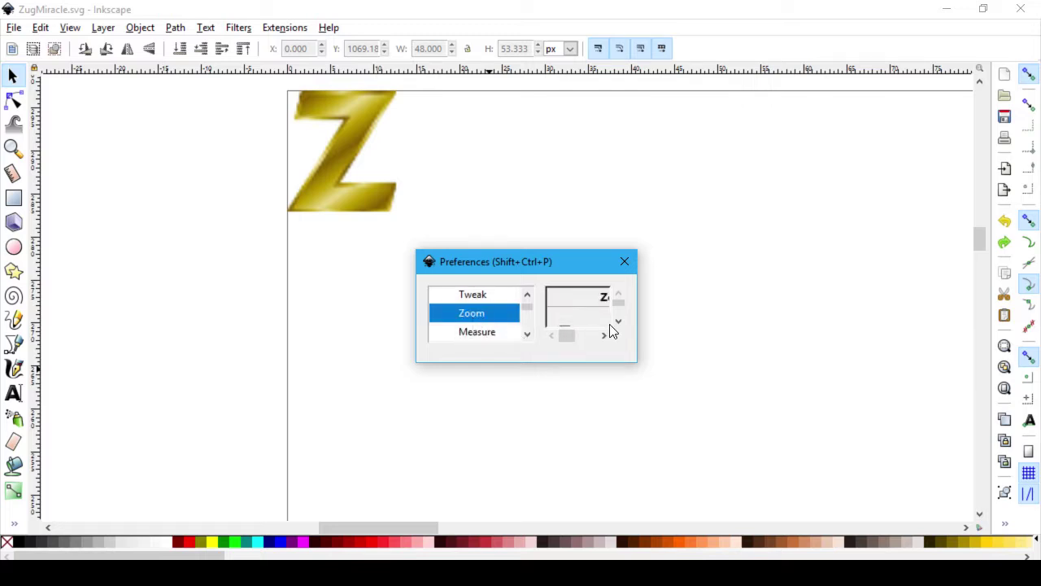
drag(639, 367, 921, 497)
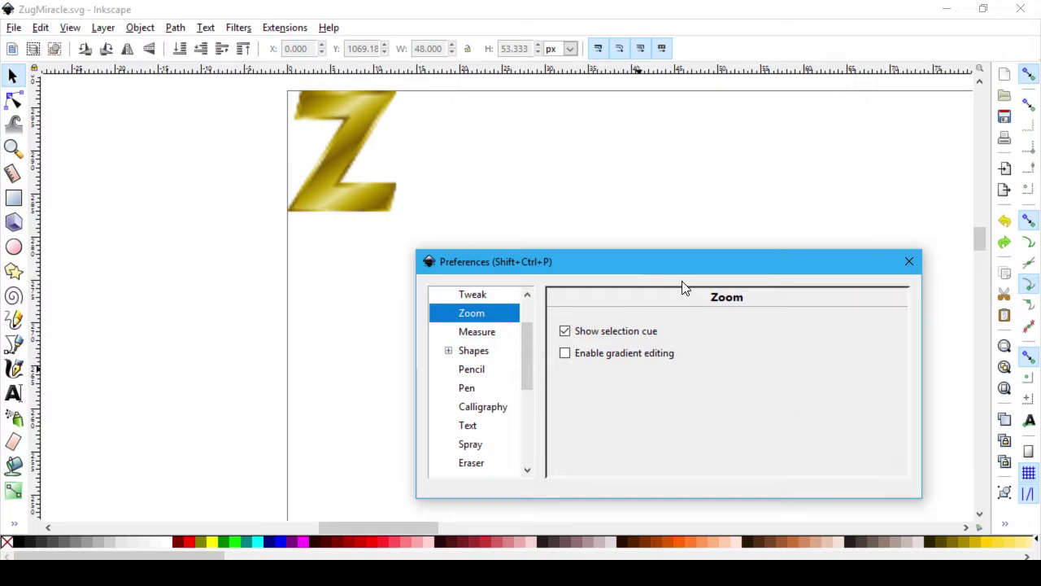
click(688, 146)
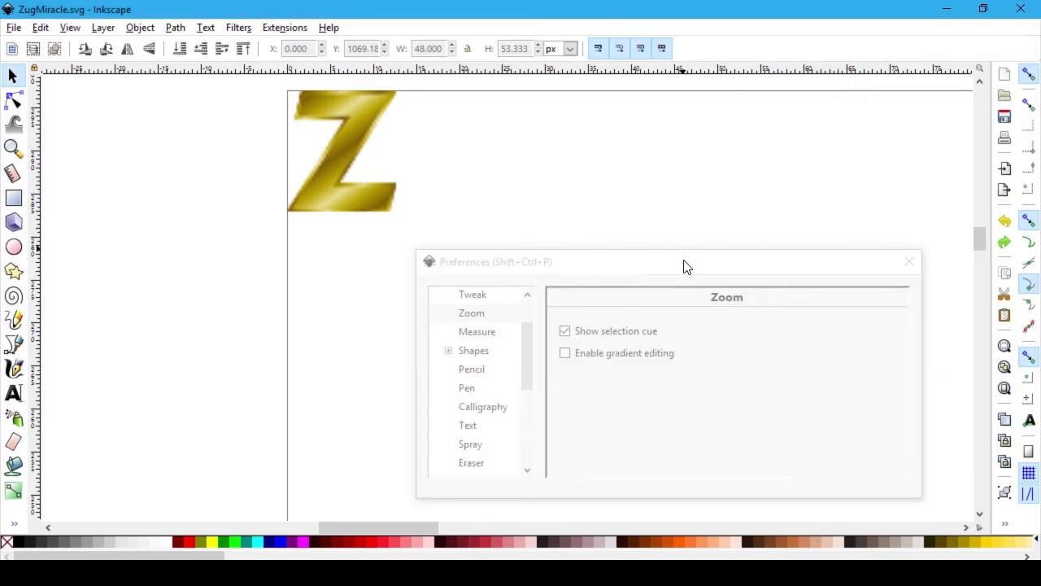
click(684, 262)
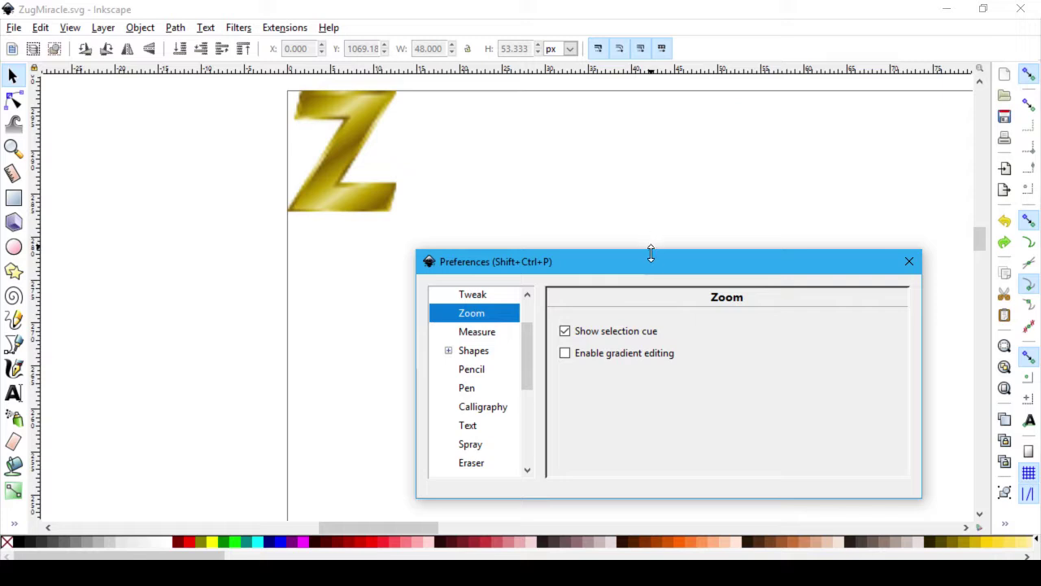
drag(651, 265, 638, 90)
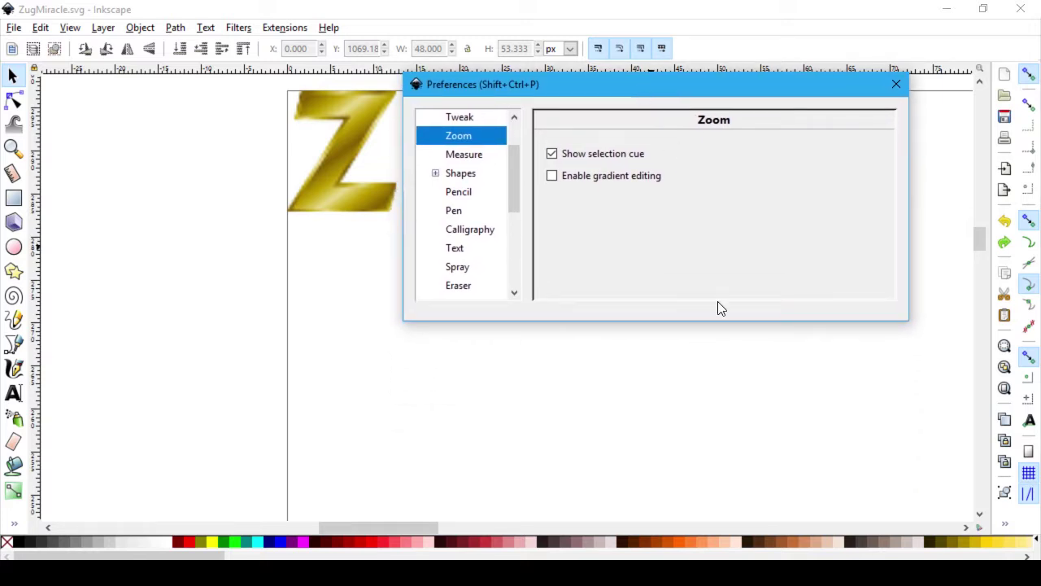
drag(906, 322, 887, 504)
scroll(493, 171, up, 1)
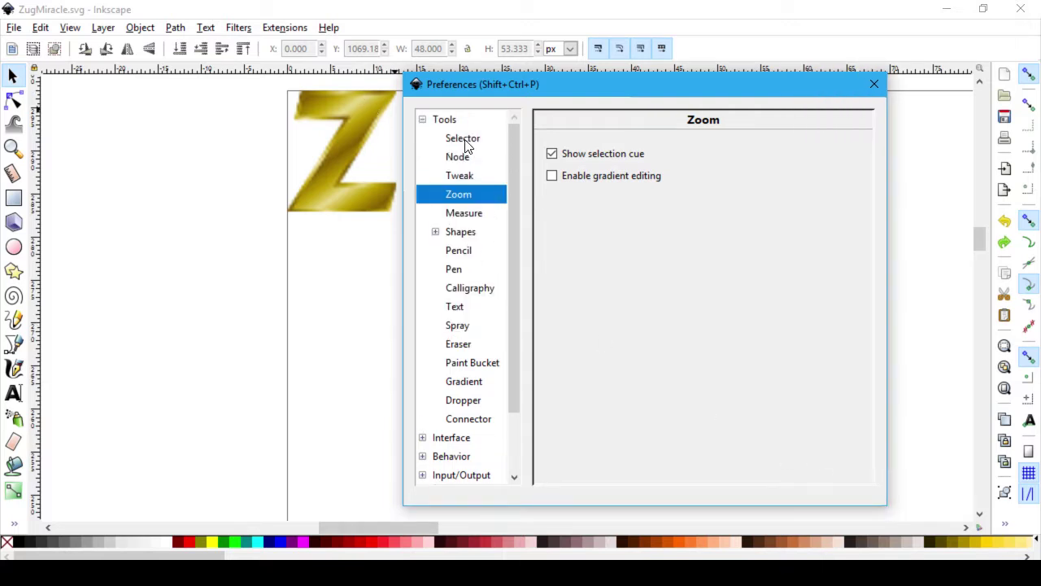
Step: Browse the Selector, Node, Tweak, Zoom, Shapes and Interface preference pages
click(464, 141)
click(458, 162)
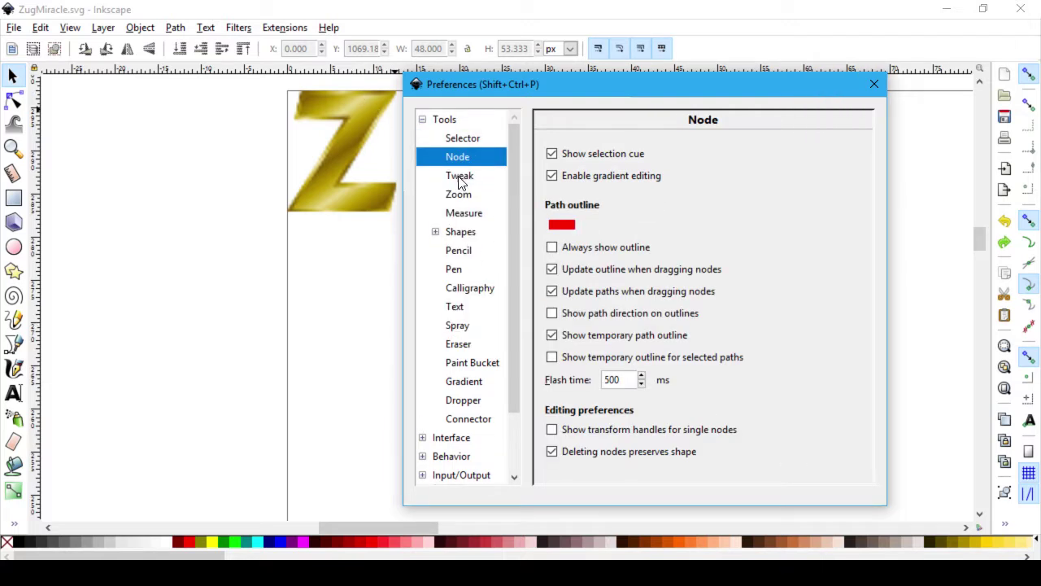
click(457, 135)
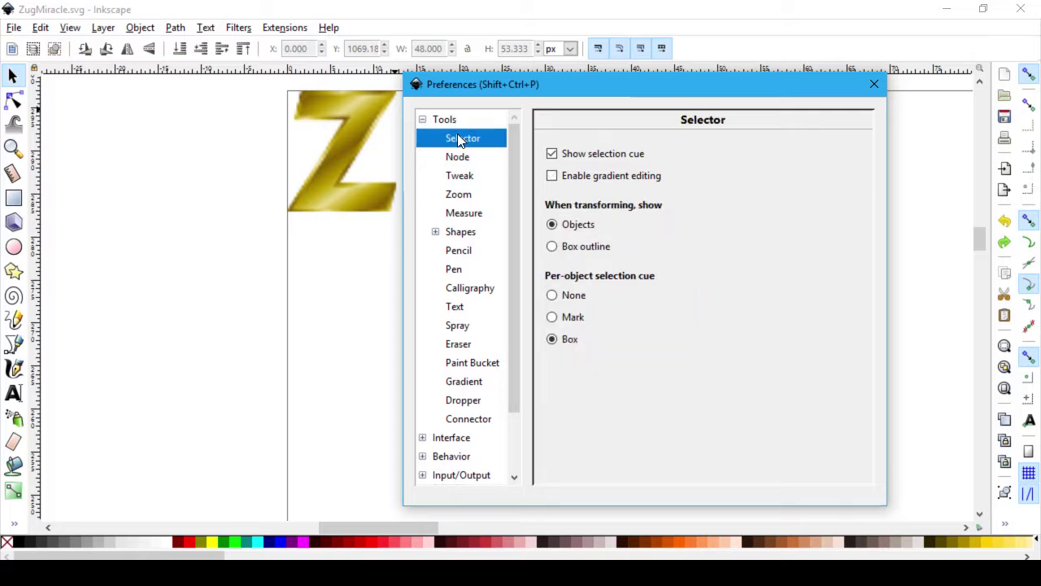
click(461, 177)
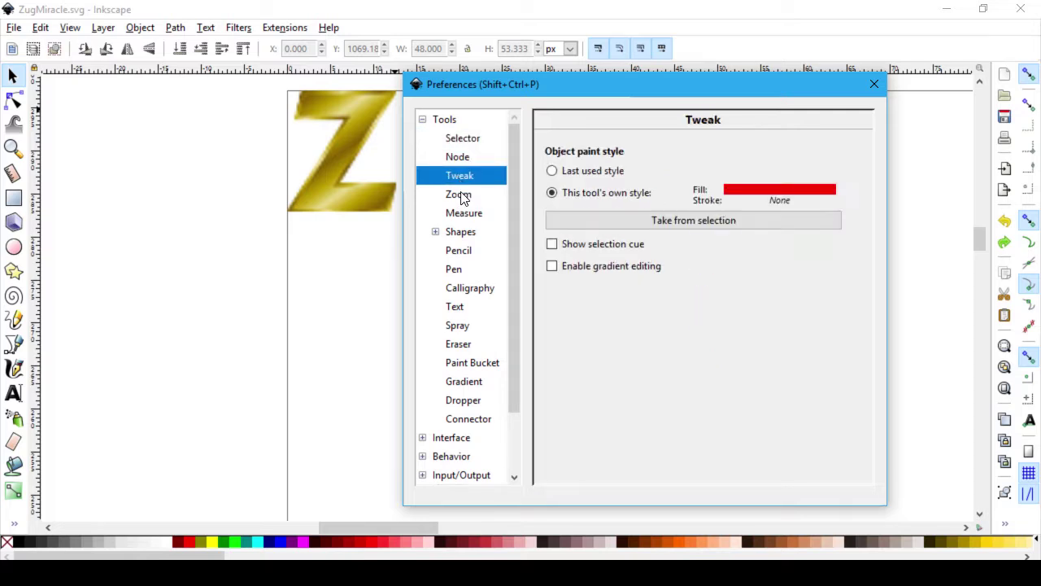
click(460, 198)
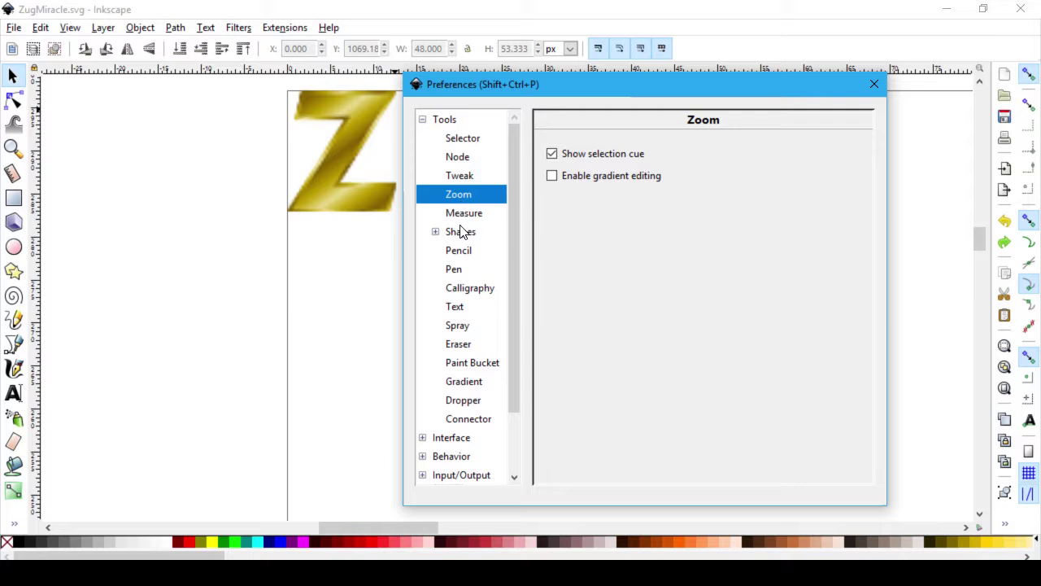
click(460, 231)
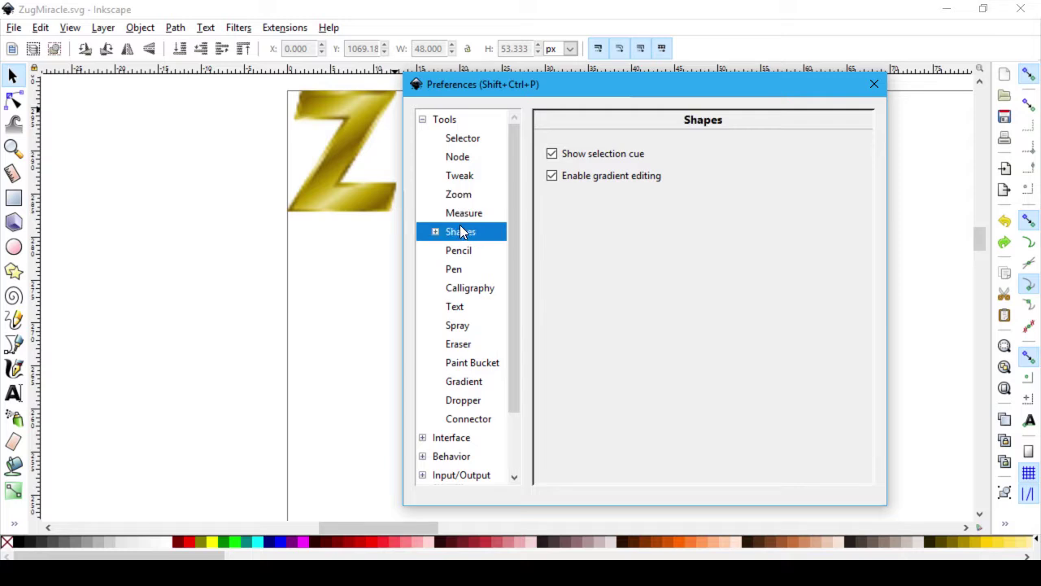
click(459, 441)
scroll(470, 413, down, 2)
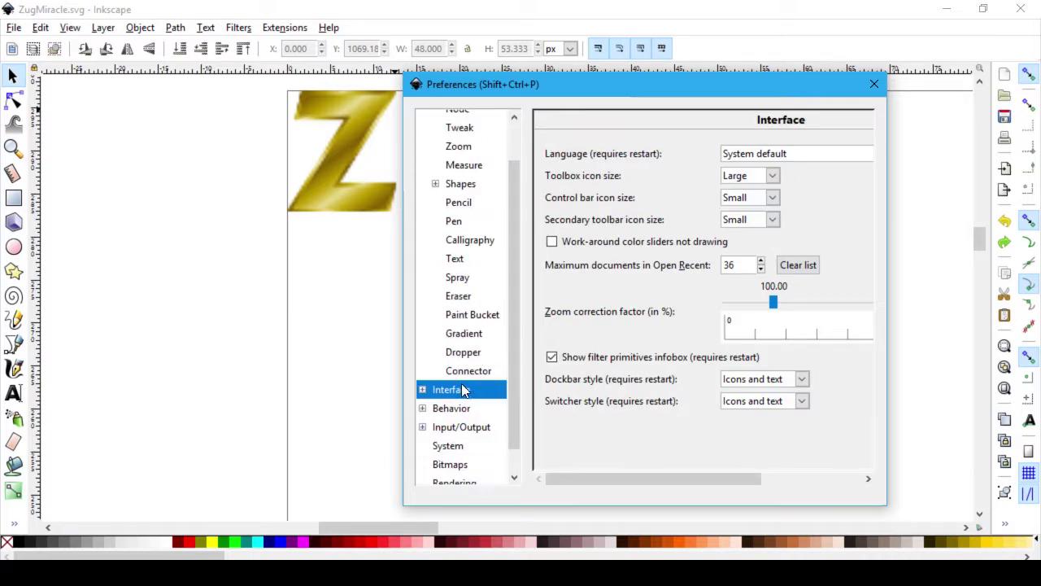
Step: Expand Input/Output and review the SVG output settings
click(460, 415)
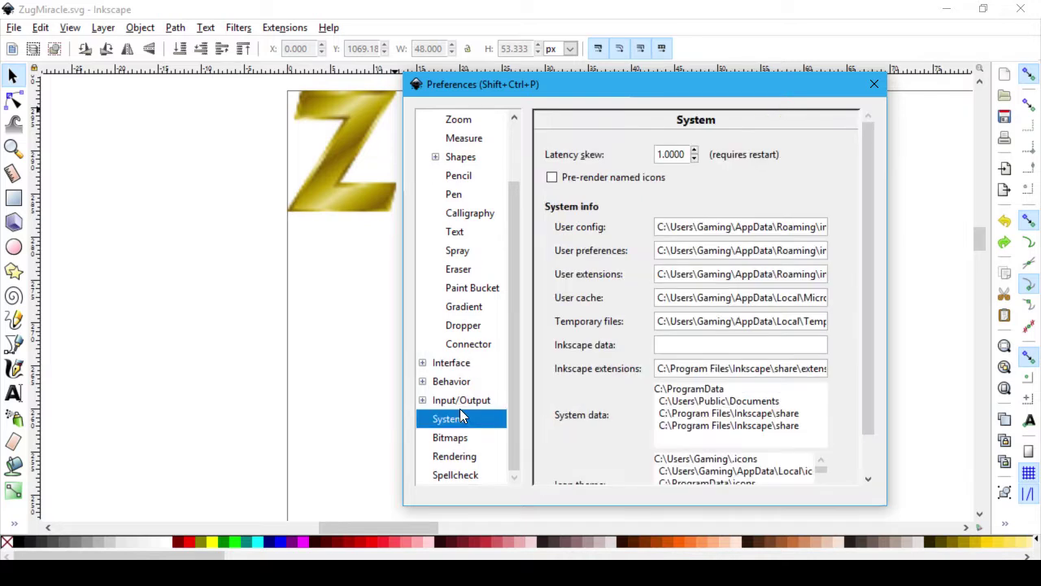
click(461, 404)
click(422, 400)
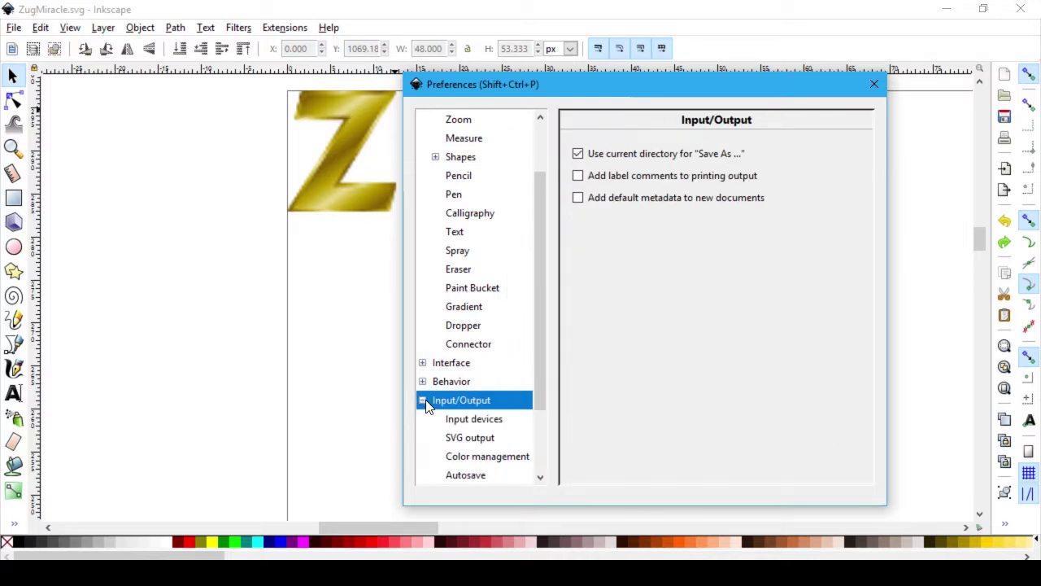
click(423, 401)
click(423, 400)
click(464, 438)
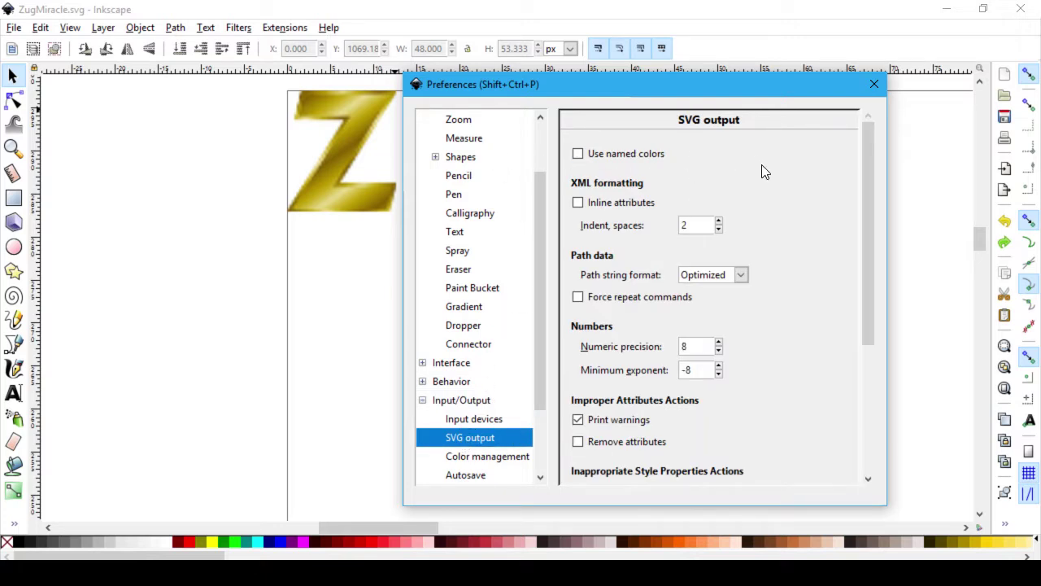
scroll(789, 213, down, 1)
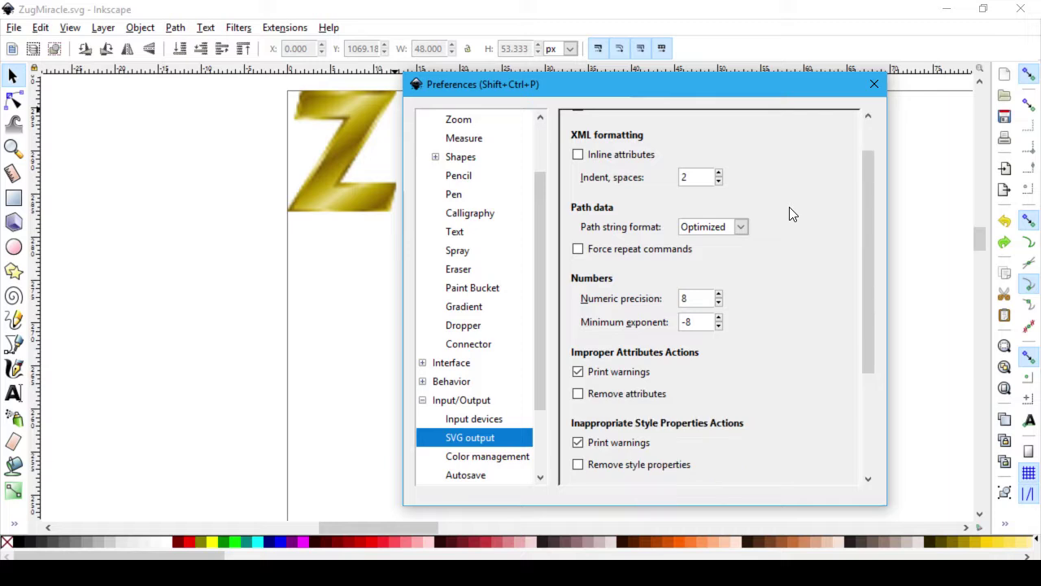
scroll(789, 212, down, 1)
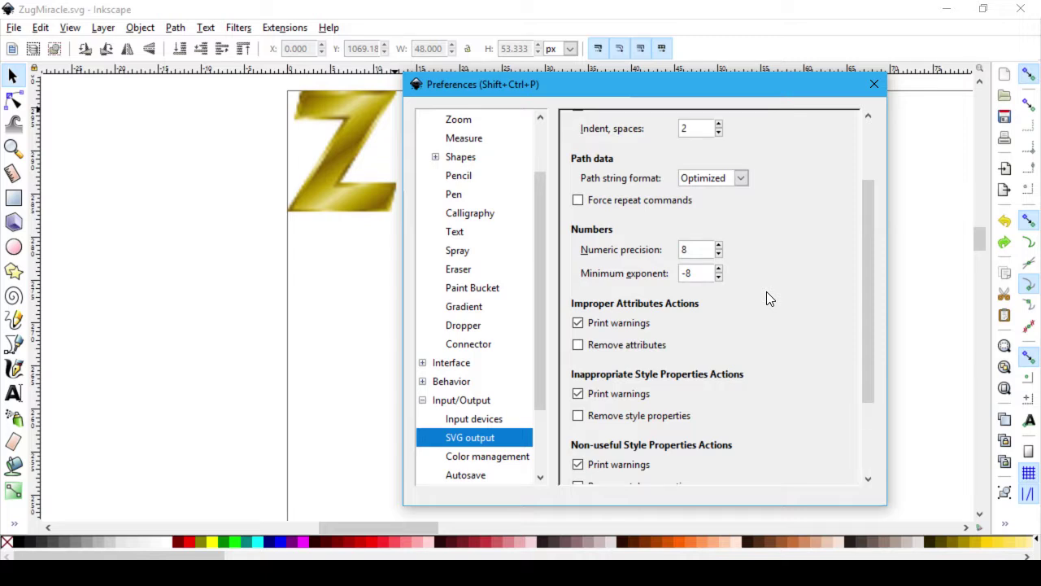
scroll(769, 299, down, 1)
scroll(768, 298, down, 2)
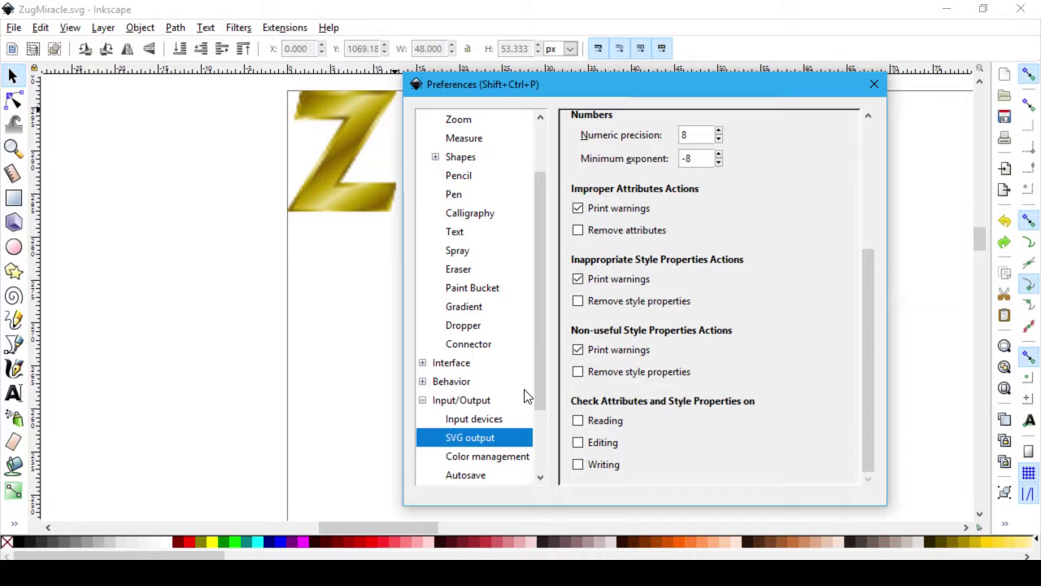
scroll(525, 403, down, 3)
Step: Check Color management, Open Clip Art and Input devices settings, then close Preferences
click(495, 364)
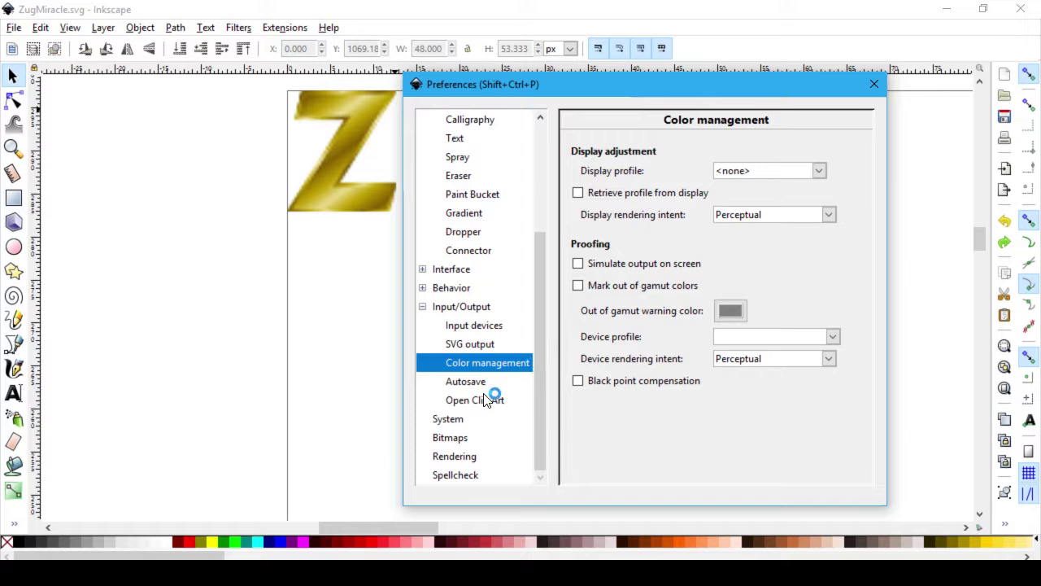
click(484, 402)
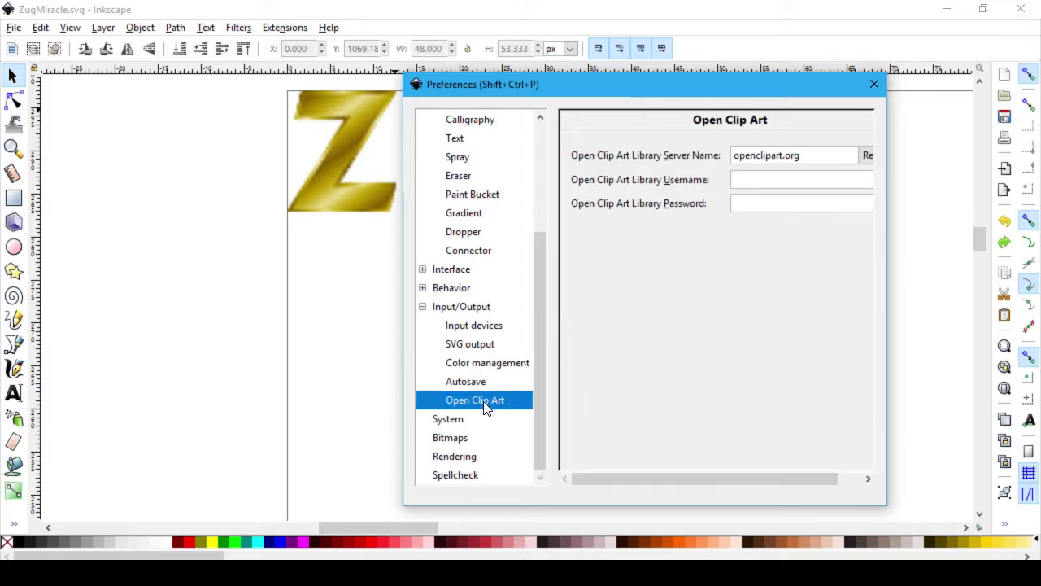
click(469, 329)
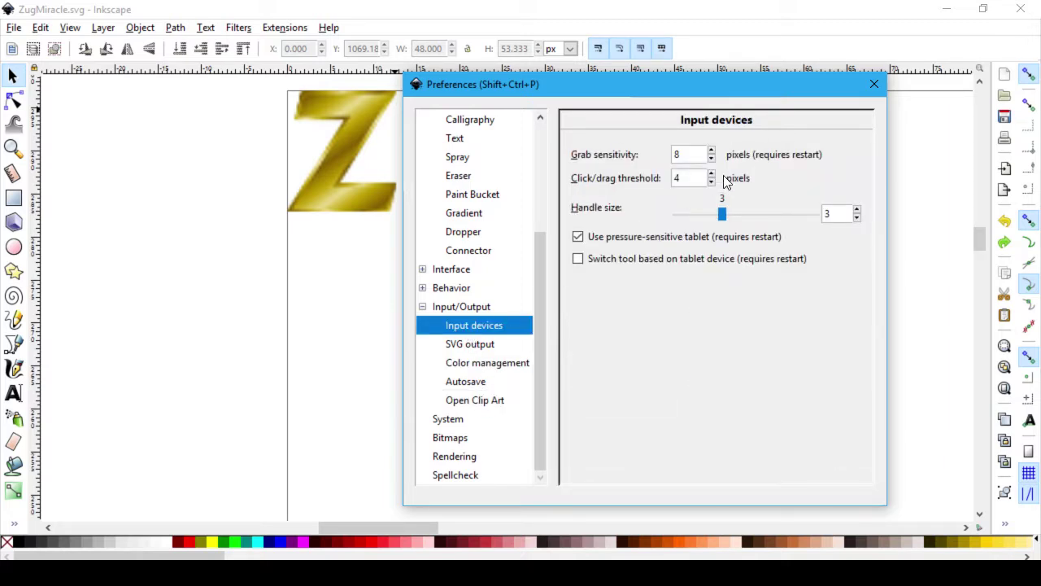
click(874, 85)
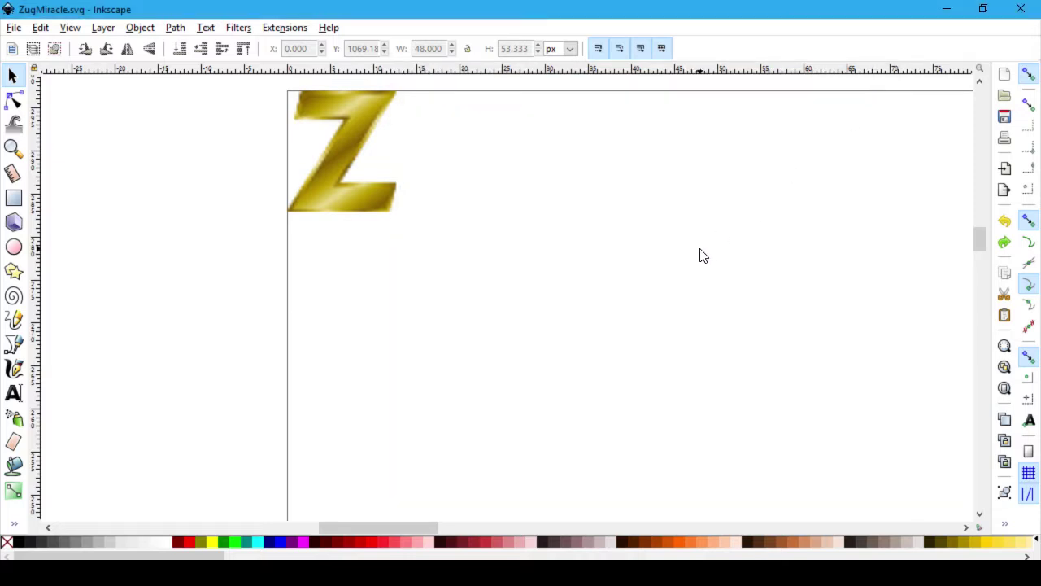
Step: Return to Chrome's 'font' search results and open public/font73/fonts/lichess.svg
key(alt+Tab)
key(alt+Tab)
key(alt+shift+Tab)
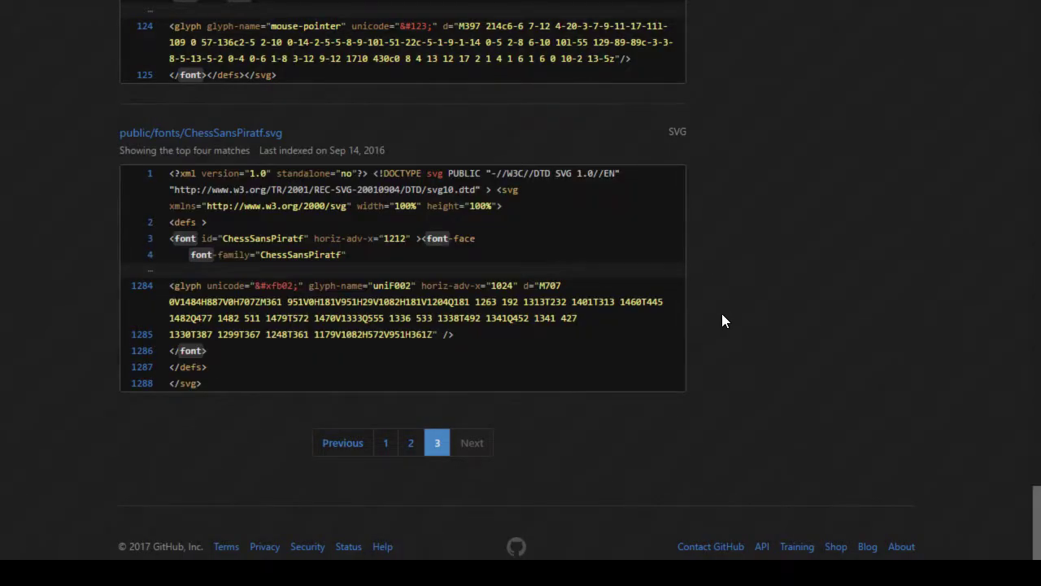
scroll(722, 321, up, 15)
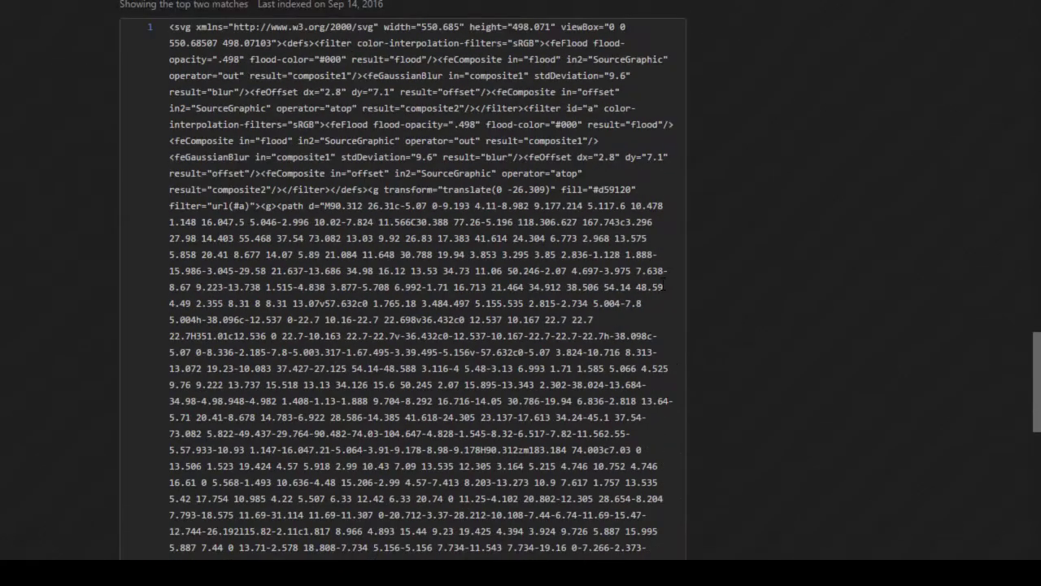
scroll(666, 284, up, 10)
scroll(681, 321, up, 5)
scroll(681, 320, down, 3)
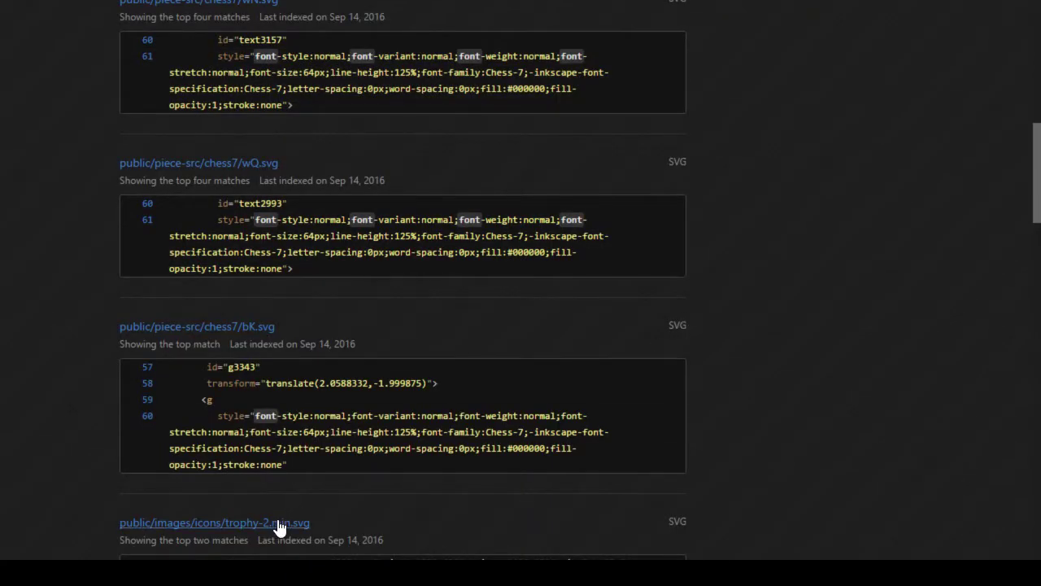
scroll(279, 524, down, 4)
scroll(365, 301, up, 4)
scroll(358, 285, up, 10)
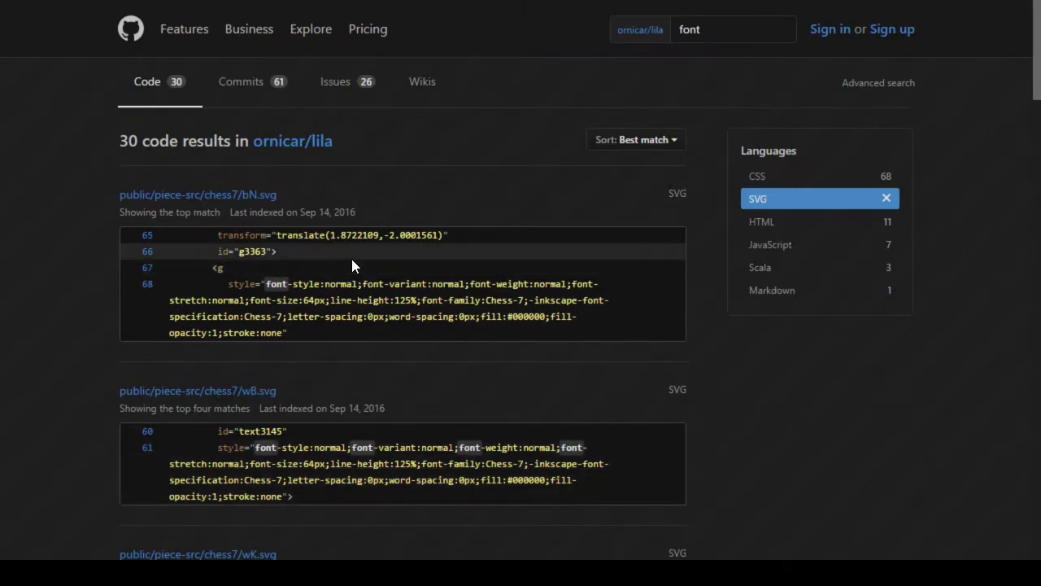
scroll(351, 259, down, 1)
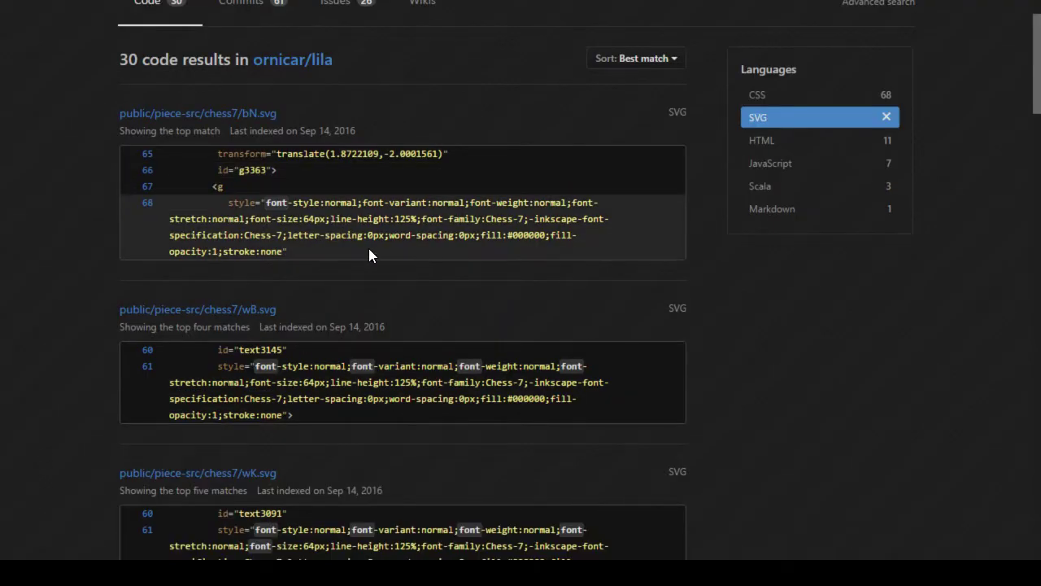
scroll(369, 254, down, 15)
scroll(375, 255, down, 10)
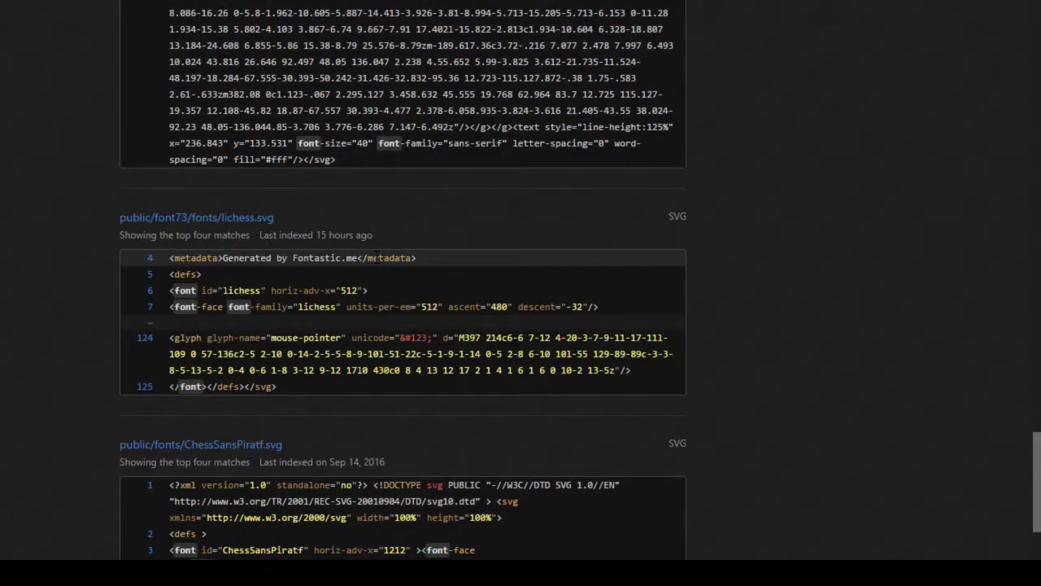
click(262, 219)
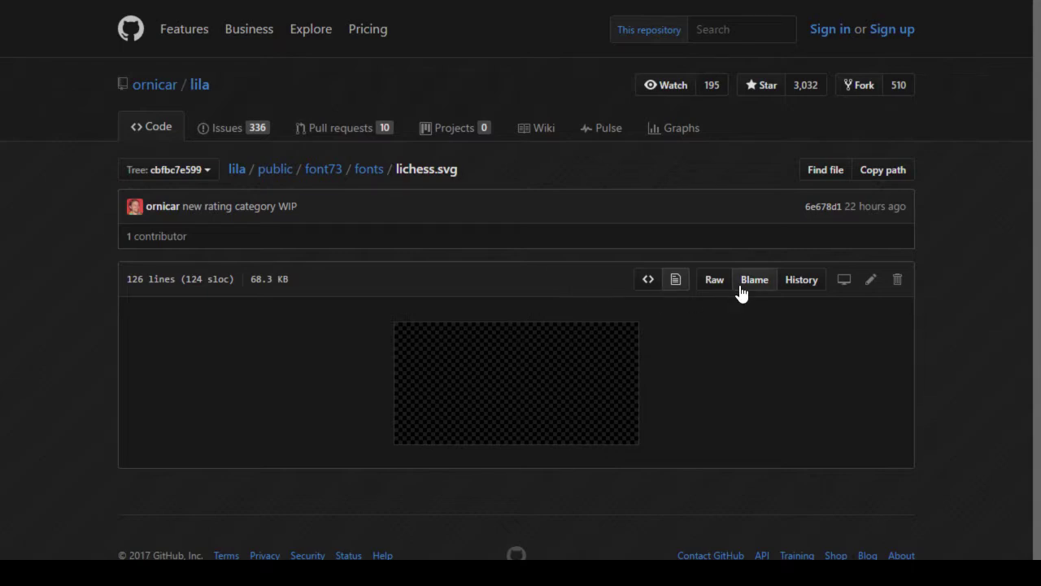
Step: Open GitHub's raw lichess.svg font source and save it to the Desktop as lichess.svg
click(707, 286)
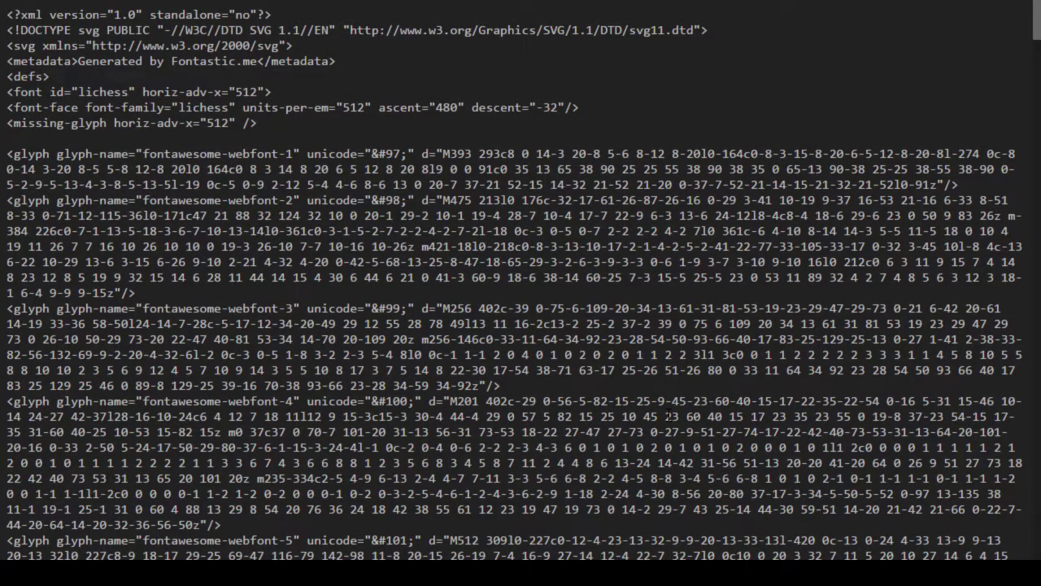
key(alt+Left)
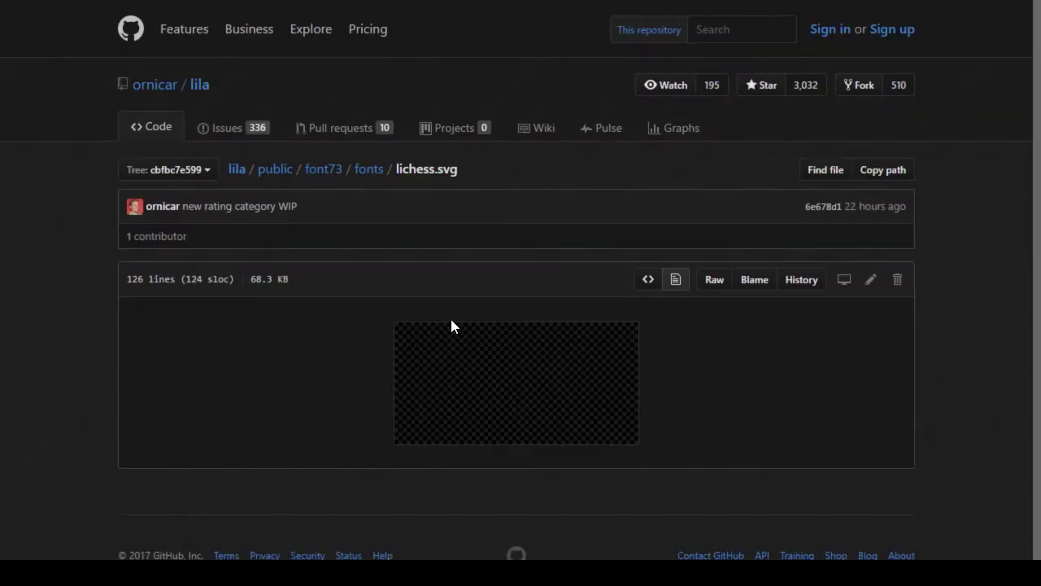
click(713, 277)
key(ctrl+s)
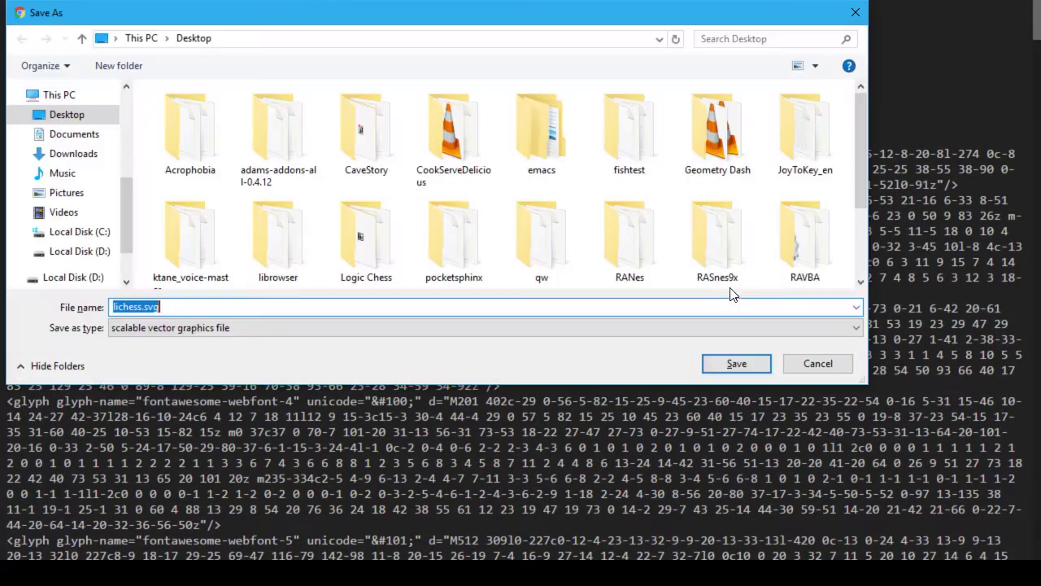
click(57, 118)
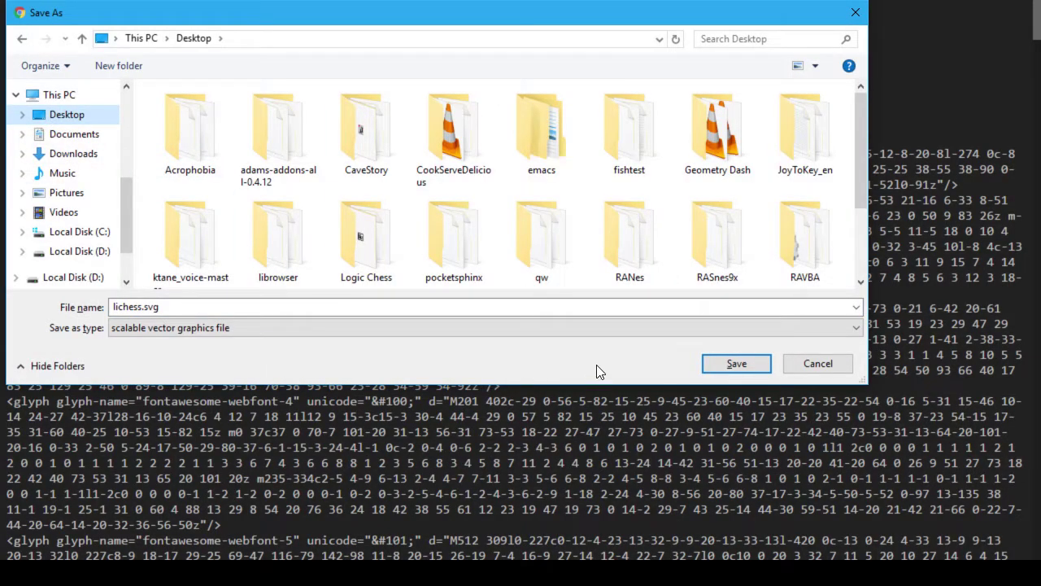
click(736, 363)
Step: Back in Inkscape, open lichess.svg from the Desktop folder as a new document
key(alt+Tab)
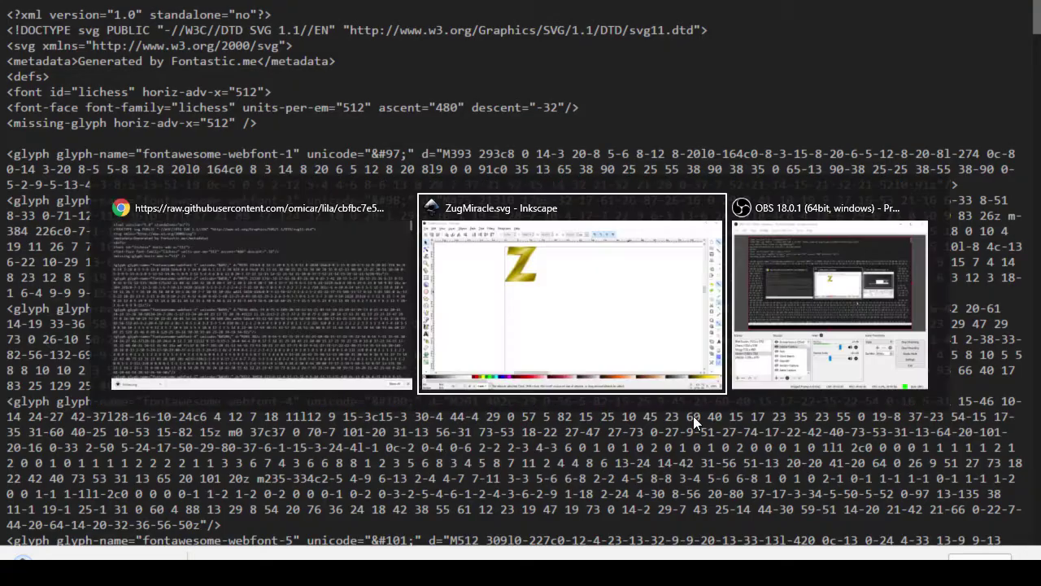
click(14, 27)
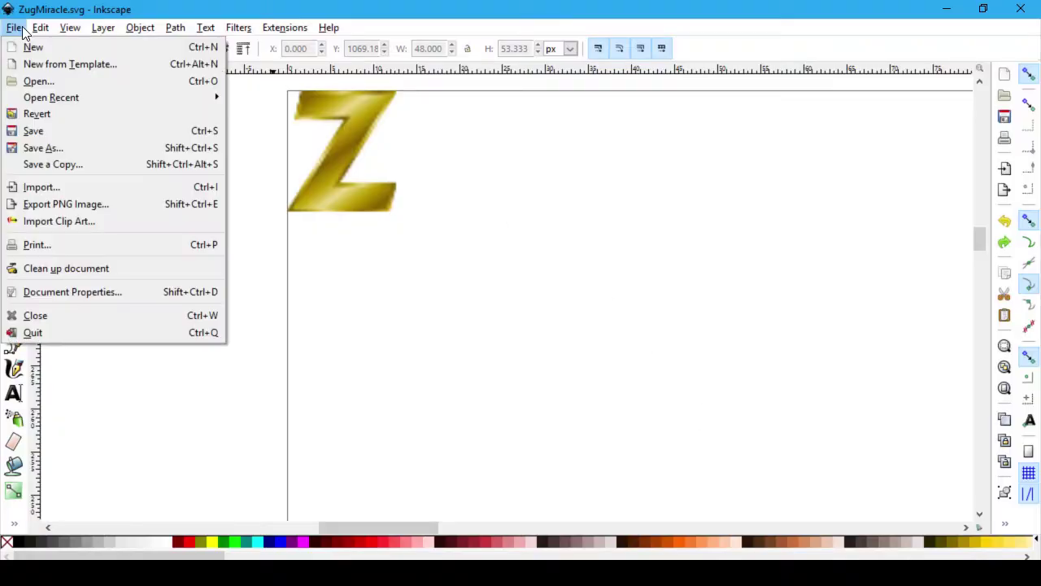
click(106, 82)
scroll(309, 249, down, 7)
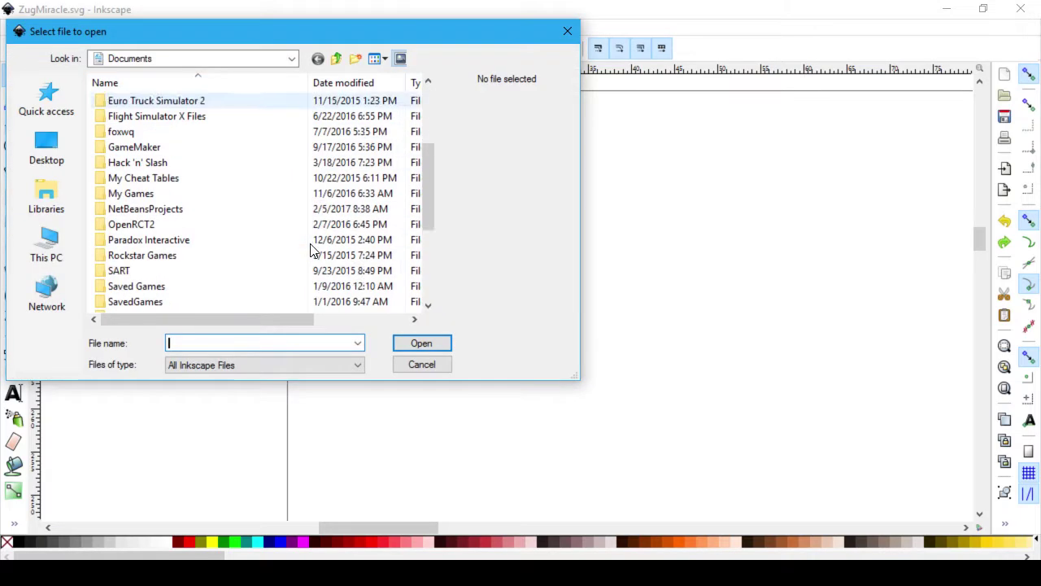
scroll(296, 252, up, 7)
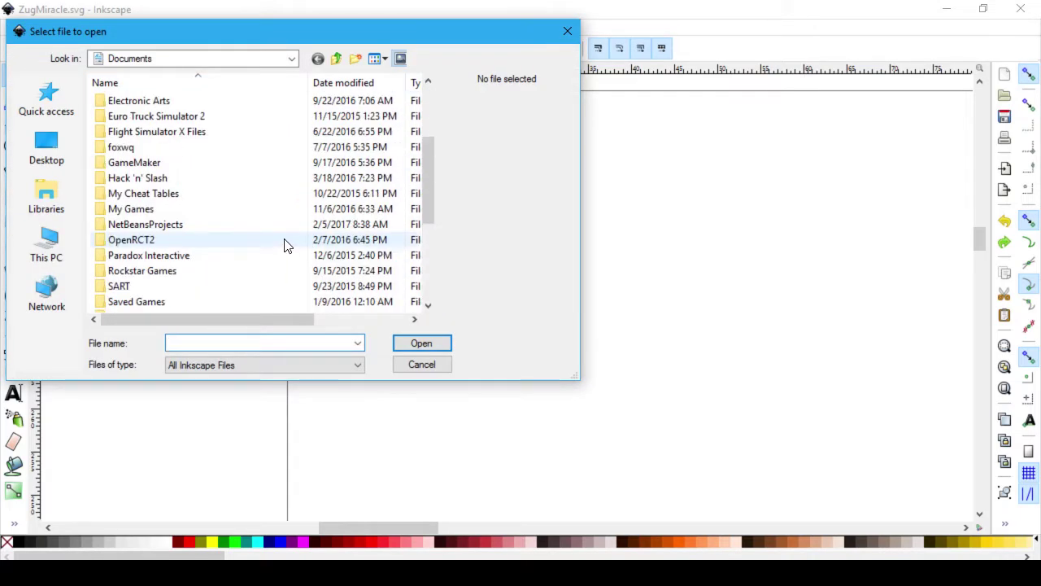
click(37, 146)
scroll(200, 239, down, 15)
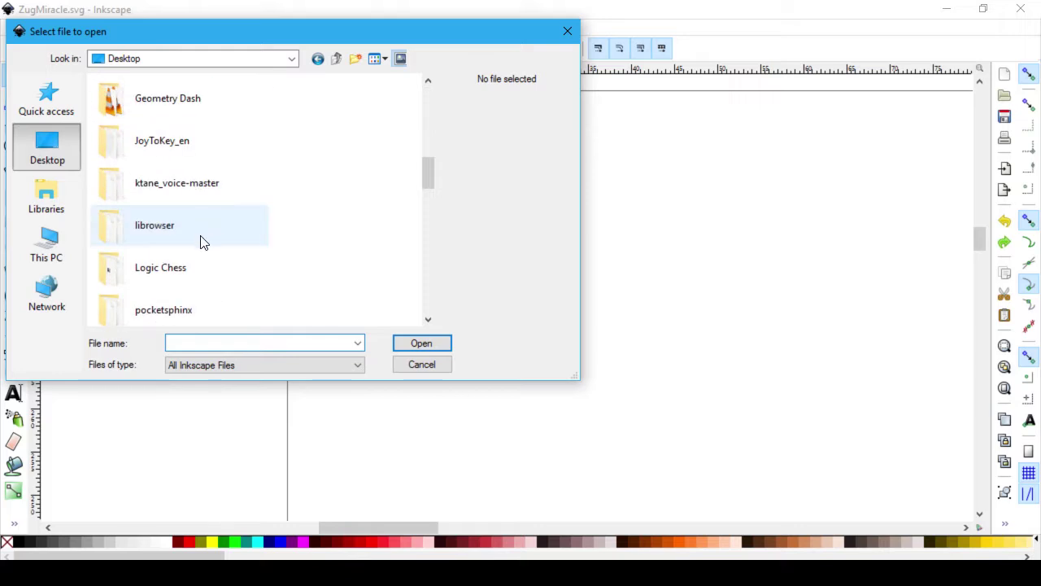
scroll(203, 246, up, 2)
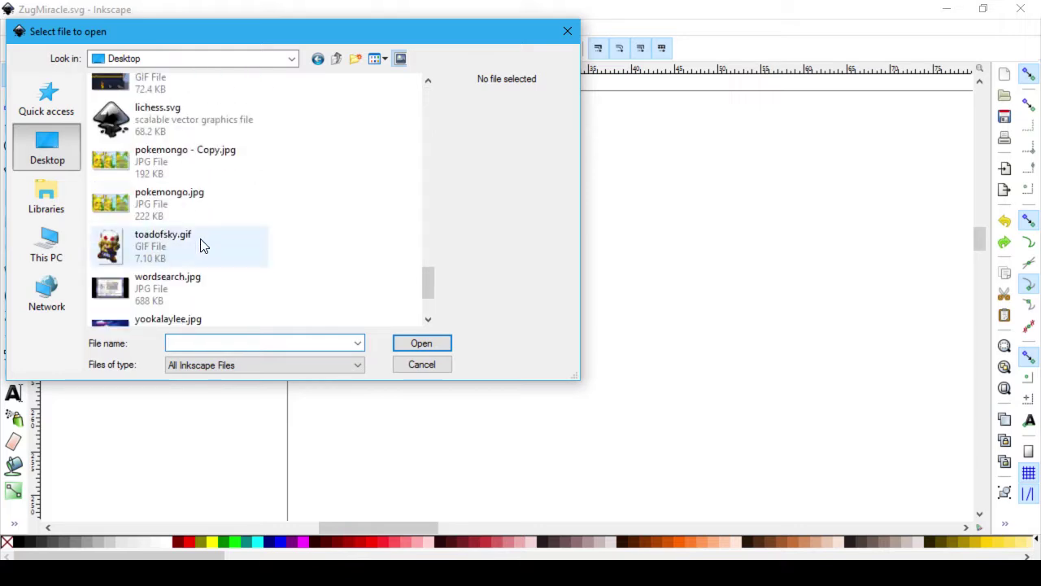
click(213, 122)
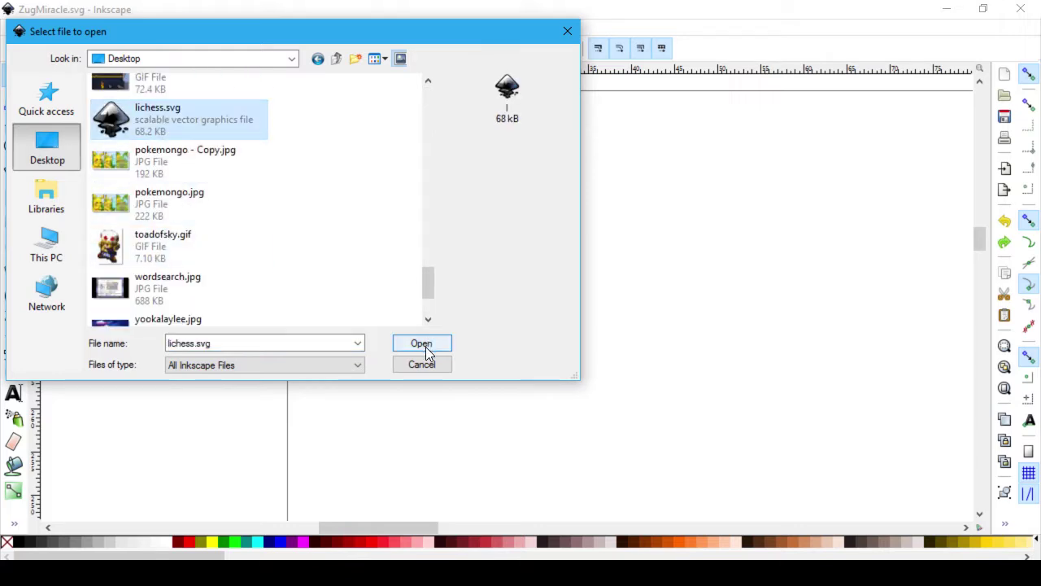
click(423, 343)
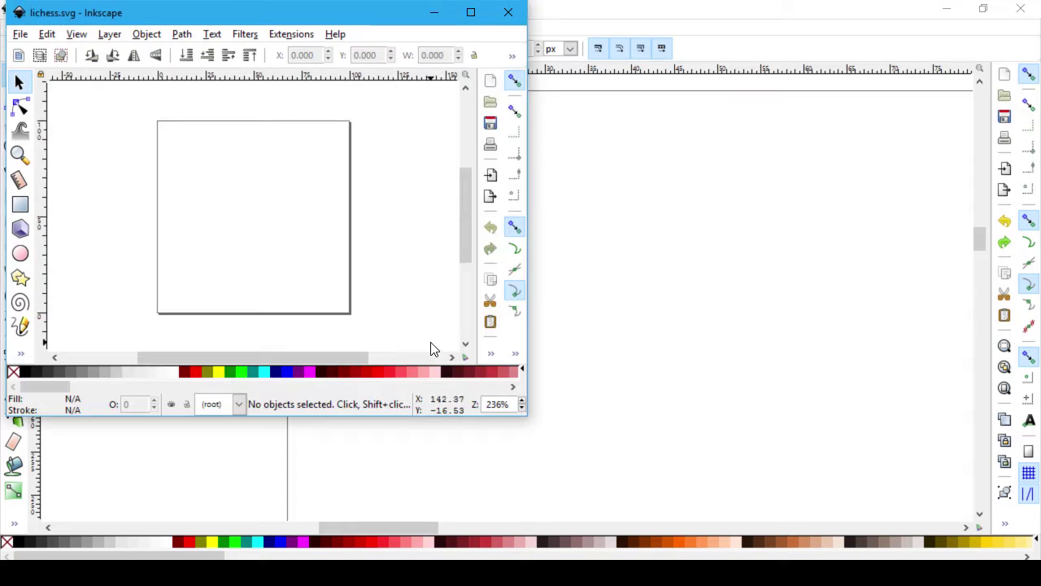
Step: Maximize the lichess.svg window and zoom around its empty page
click(470, 12)
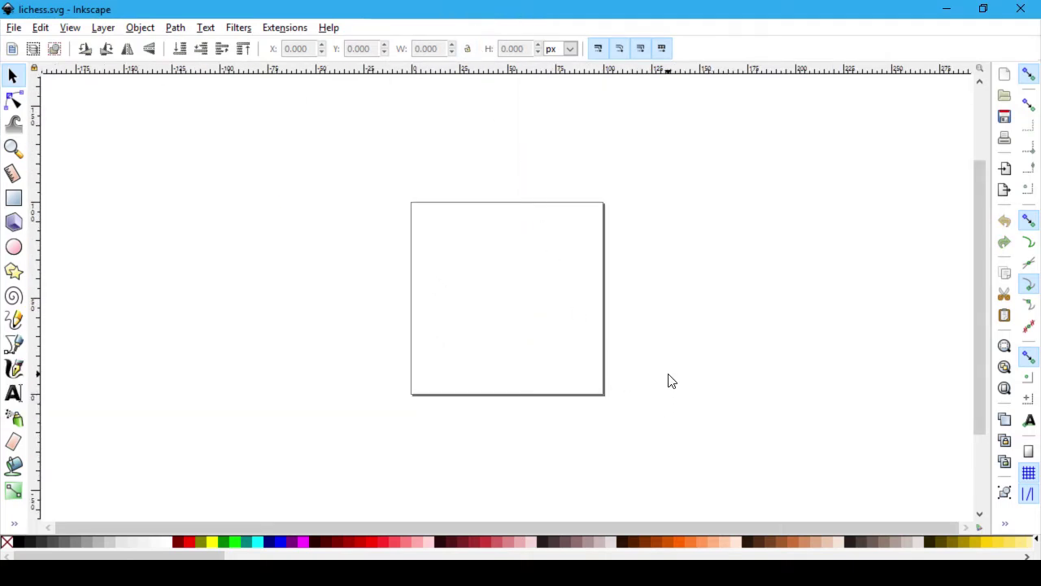
scroll(671, 381, up, 4)
scroll(501, 326, down, 2)
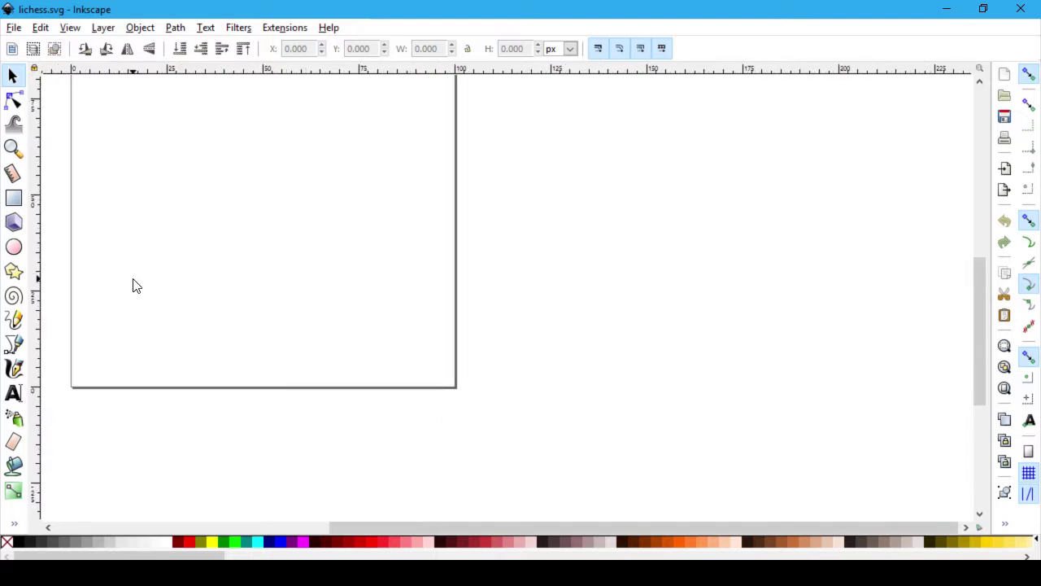
scroll(144, 274, up, 6)
scroll(144, 274, down, 1)
scroll(144, 274, down, 3)
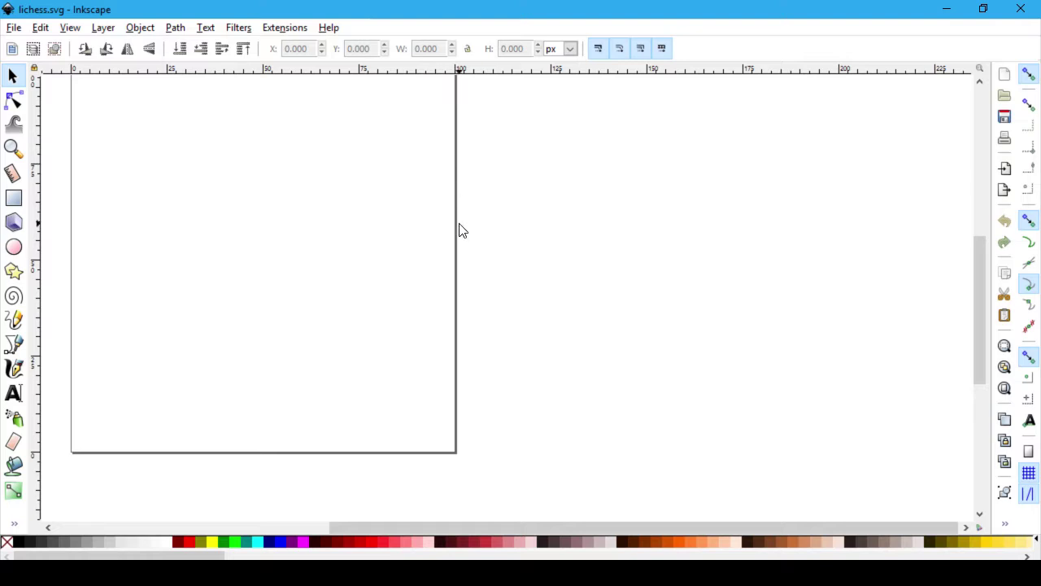
scroll(462, 230, up, 2)
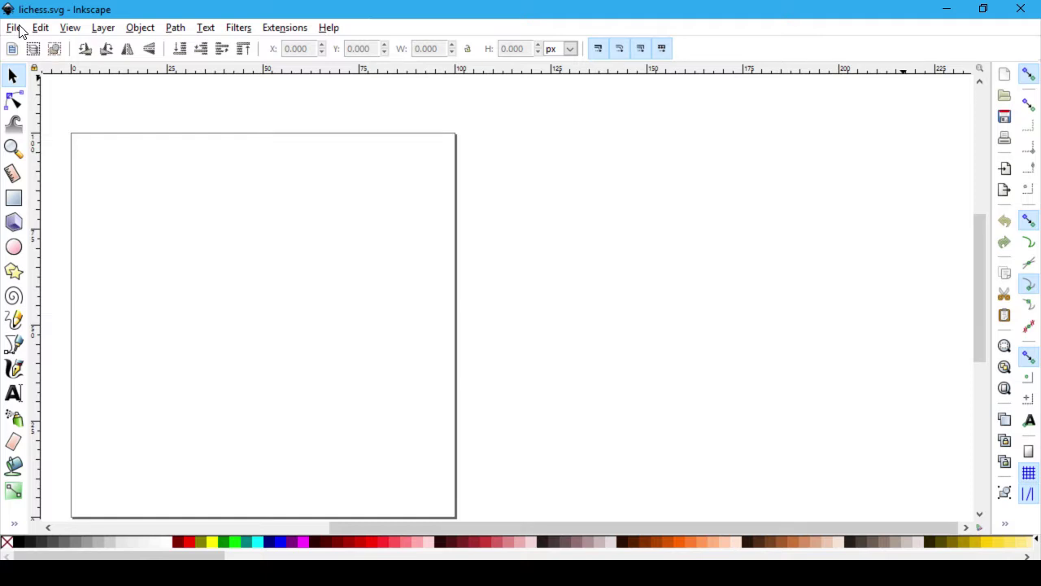
Step: Close the lichess.svg document to return to ZugMiracle.svg
click(71, 28)
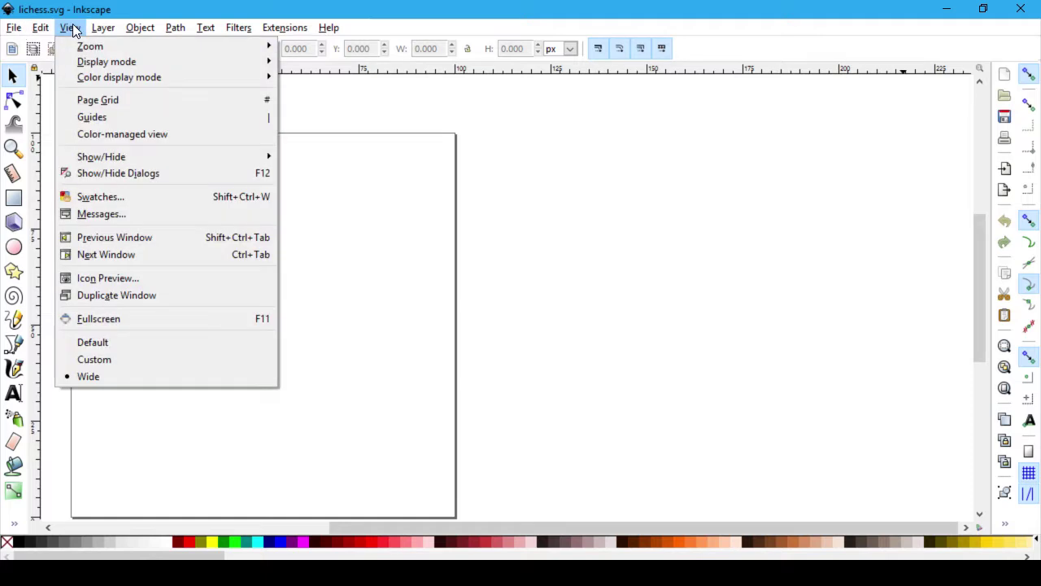
click(73, 30)
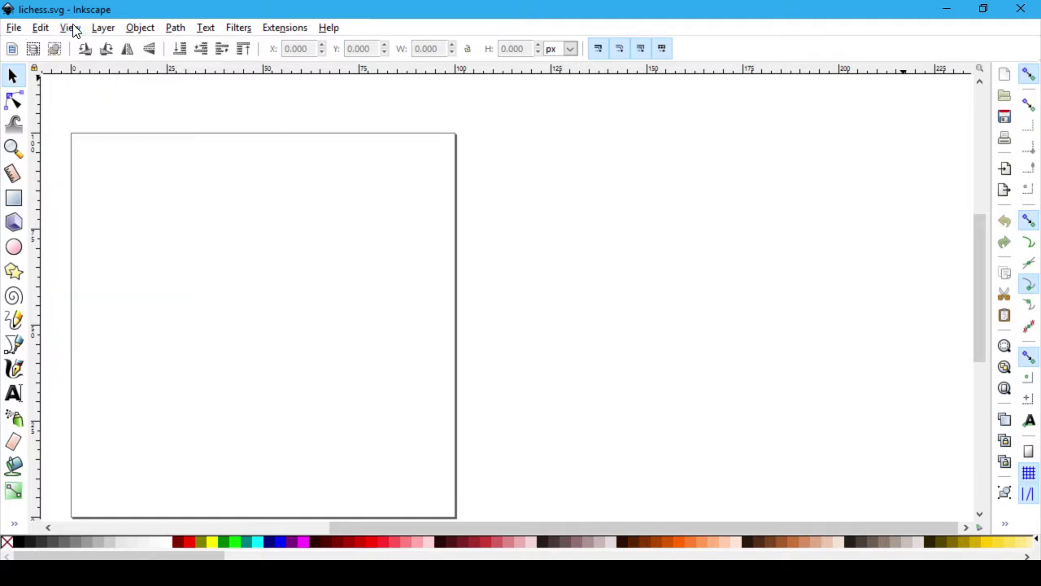
click(1017, 9)
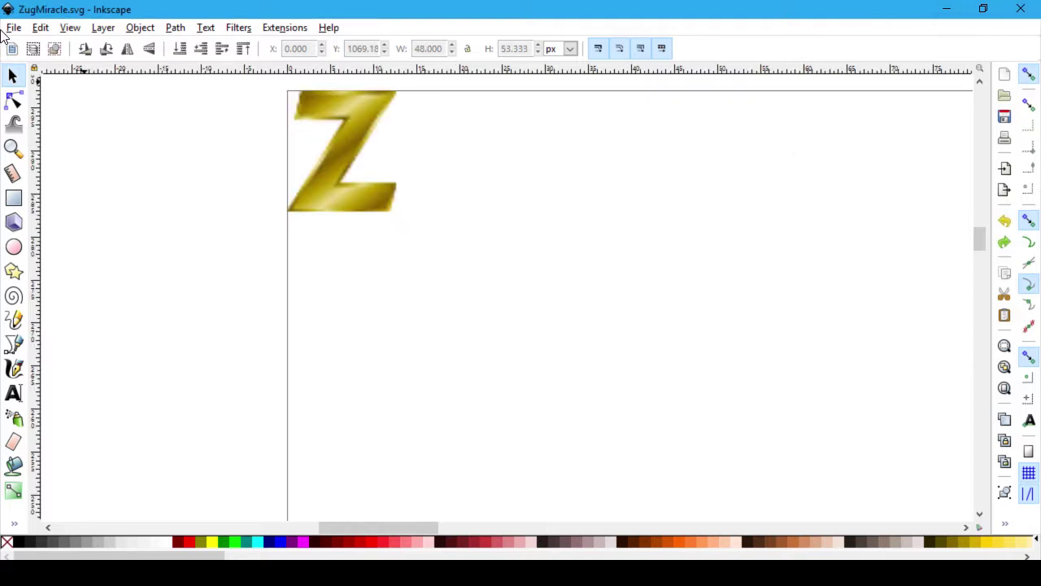
Step: Import lichess.svg into the ZugMiracle.svg drawing
click(14, 28)
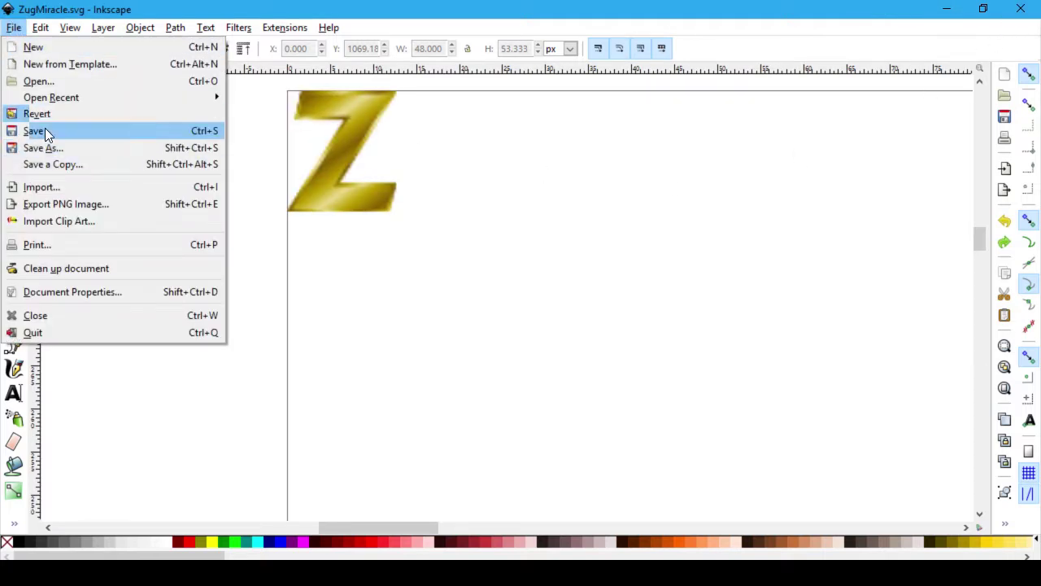
click(91, 189)
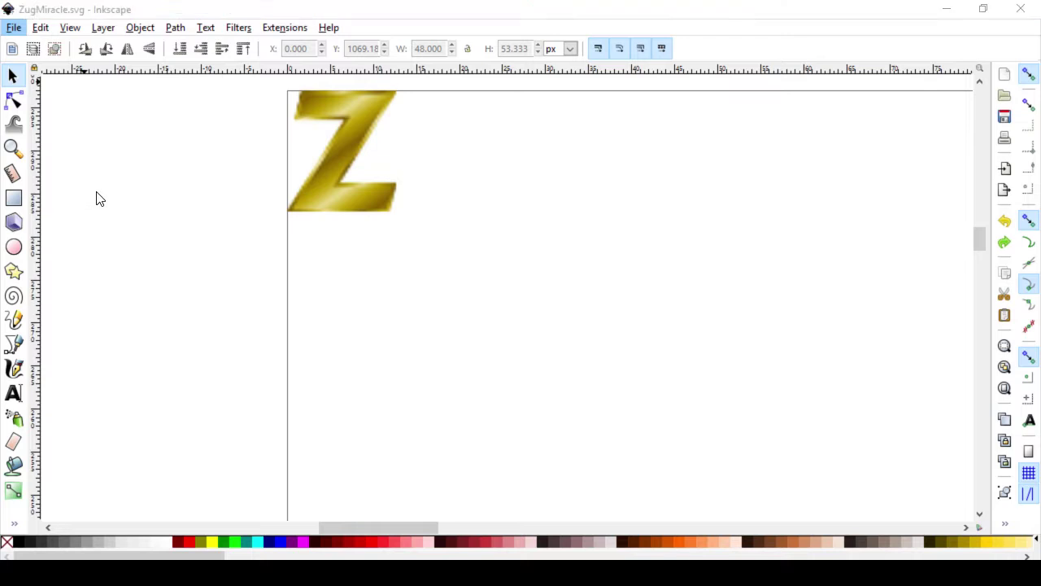
scroll(399, 255, down, 5)
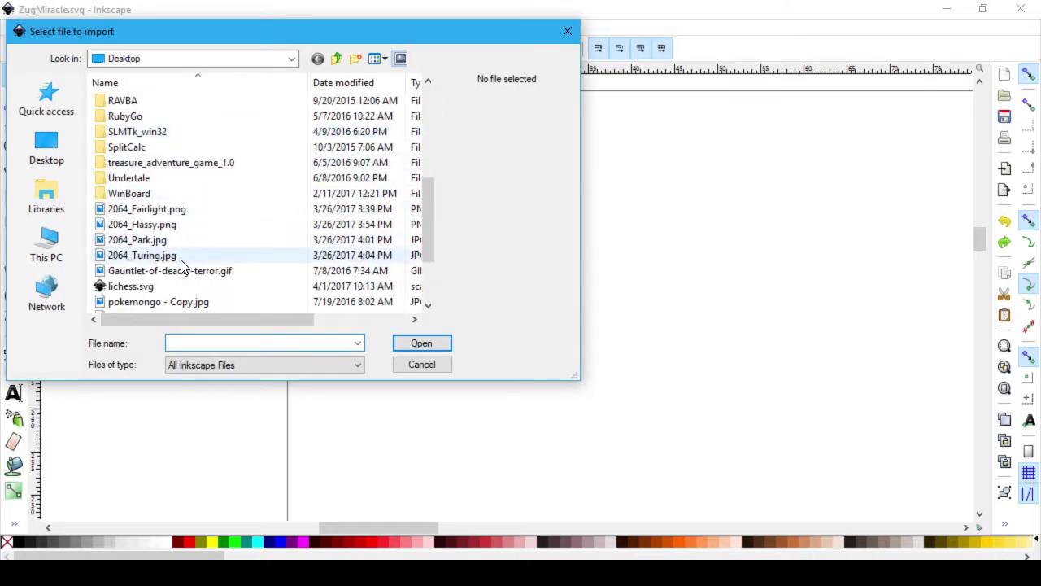
click(134, 286)
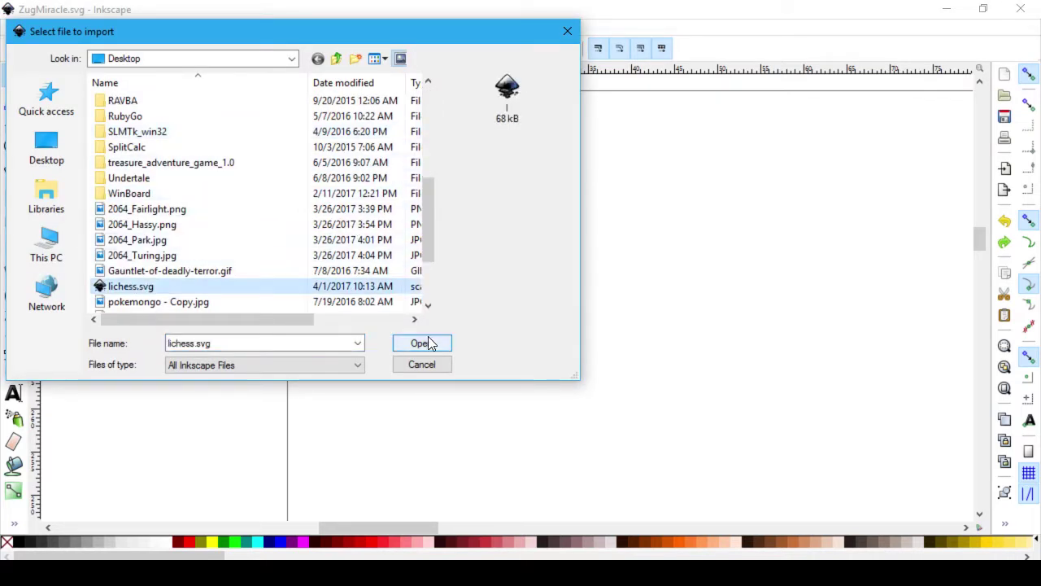
click(420, 343)
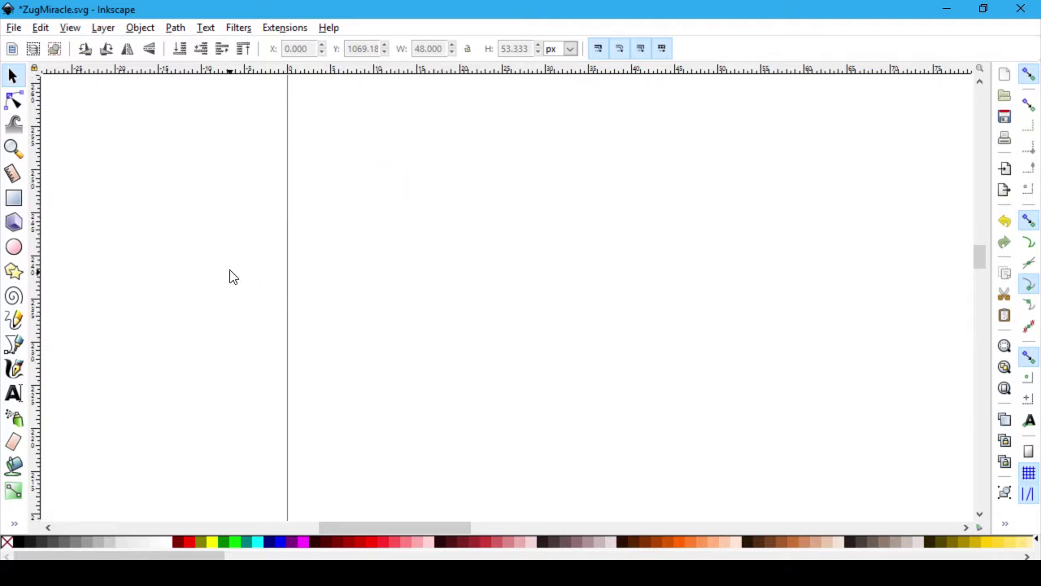
Step: Undo the import so the drawing holds only the gold Z again
click(52, 30)
click(52, 30)
click(61, 29)
mouse_move(41, 28)
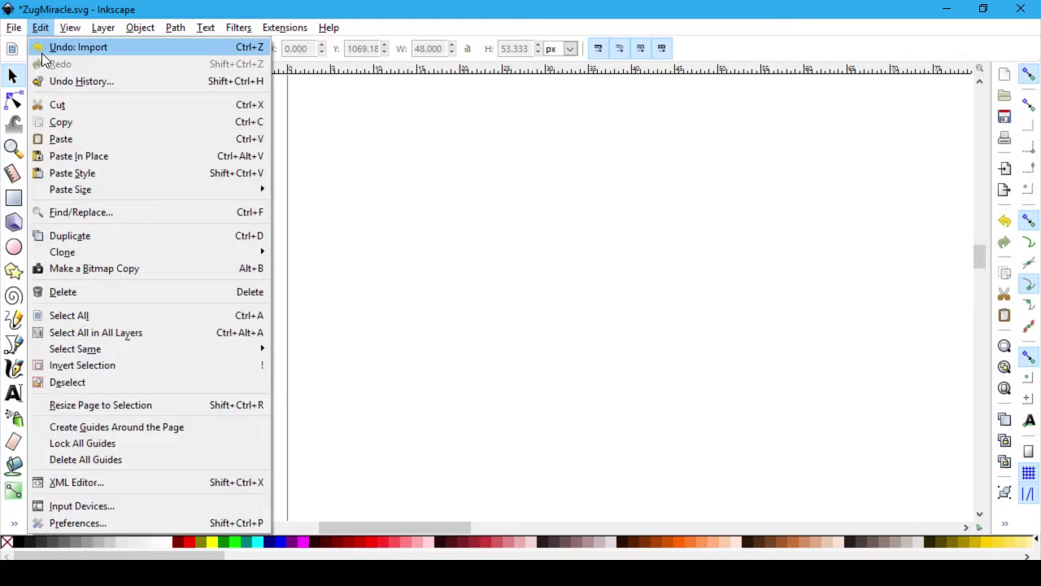
click(41, 50)
scroll(476, 336, up, 5)
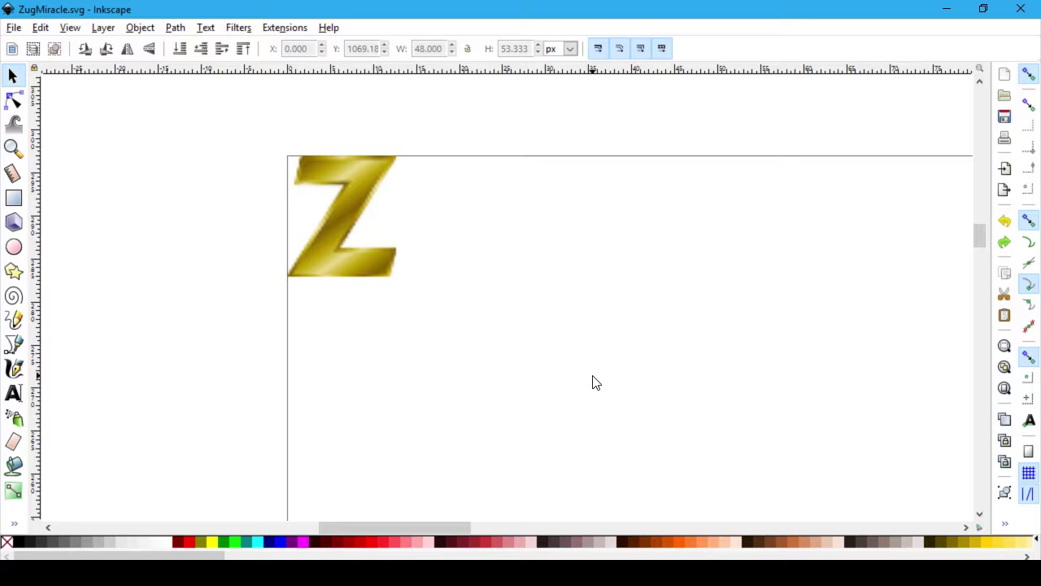
Step: Open GitHub's lichess.svg in Inkscape, see its blank page, and close that window
key(alt+Tab)
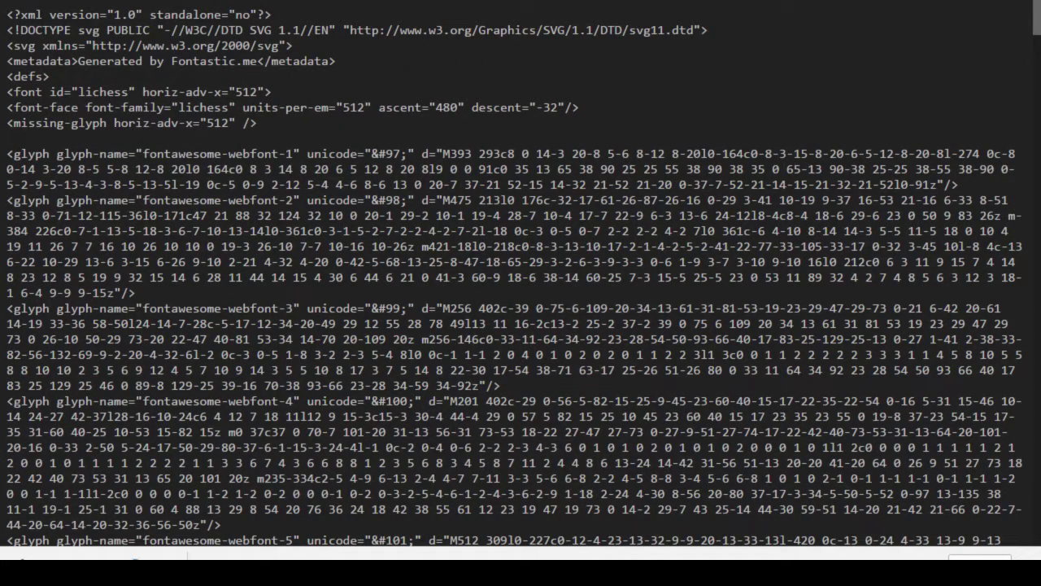
click(163, 557)
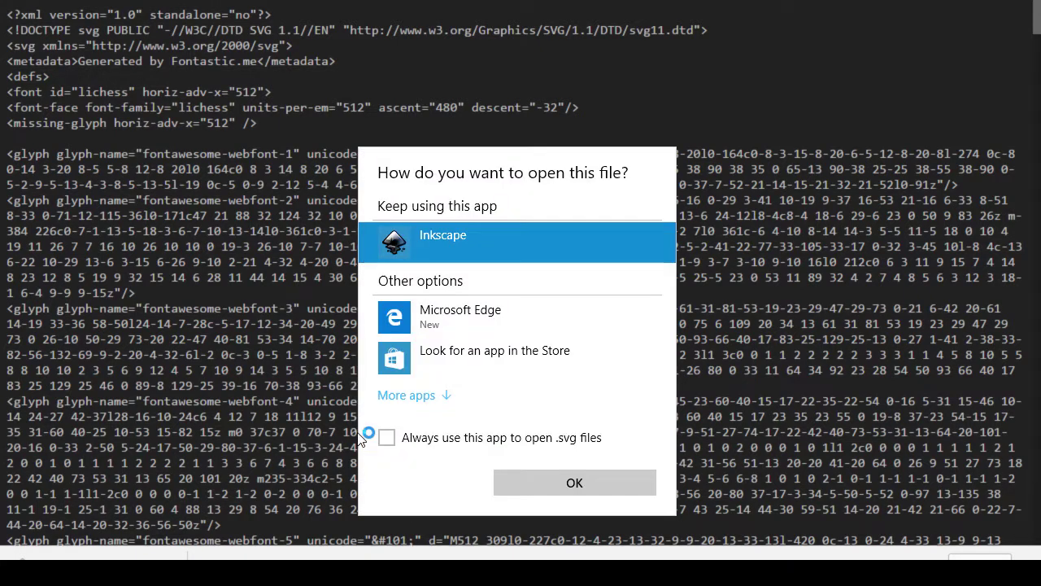
click(576, 483)
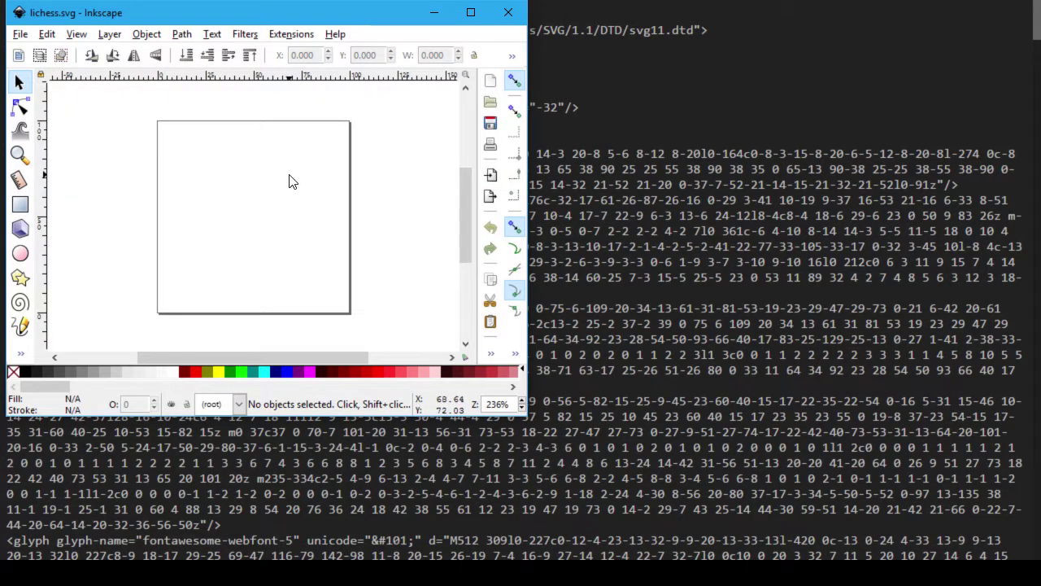
scroll(289, 183, down, 5)
scroll(286, 187, up, 5)
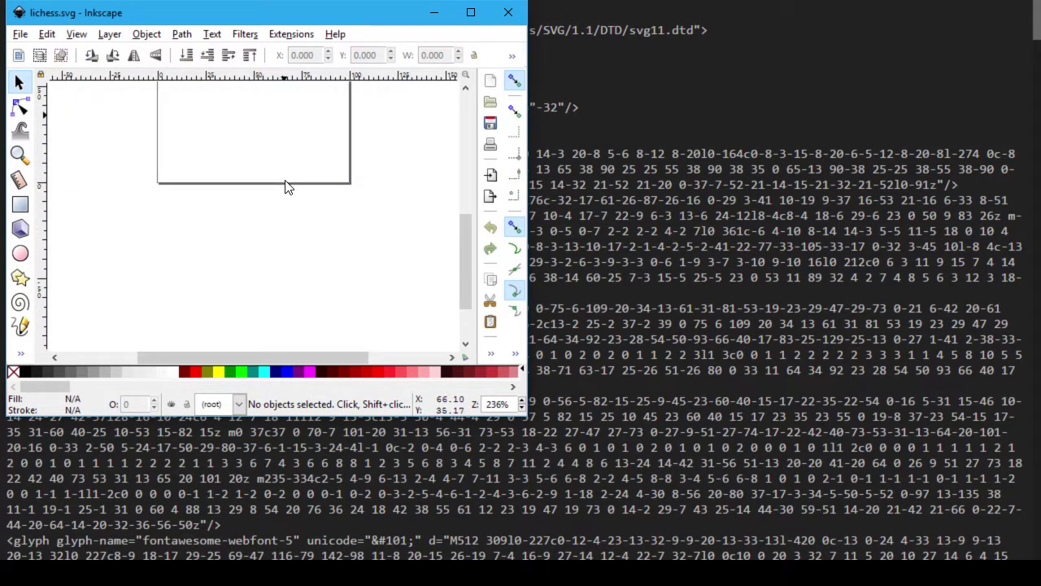
click(509, 12)
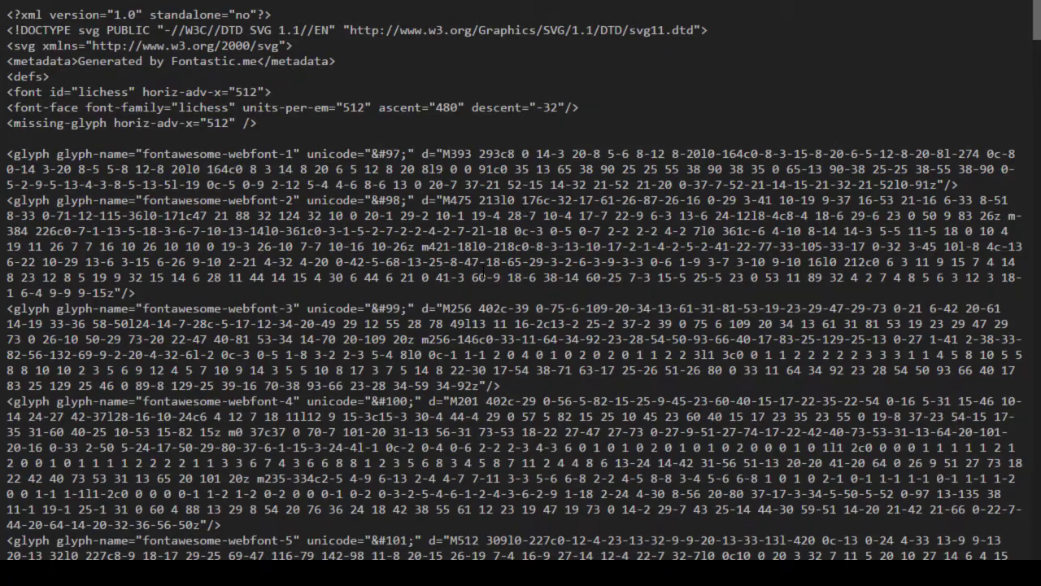
Step: Scroll through the raw SVG glyph paths, then return to the lichess.svg file page
scroll(511, 268, down, 20)
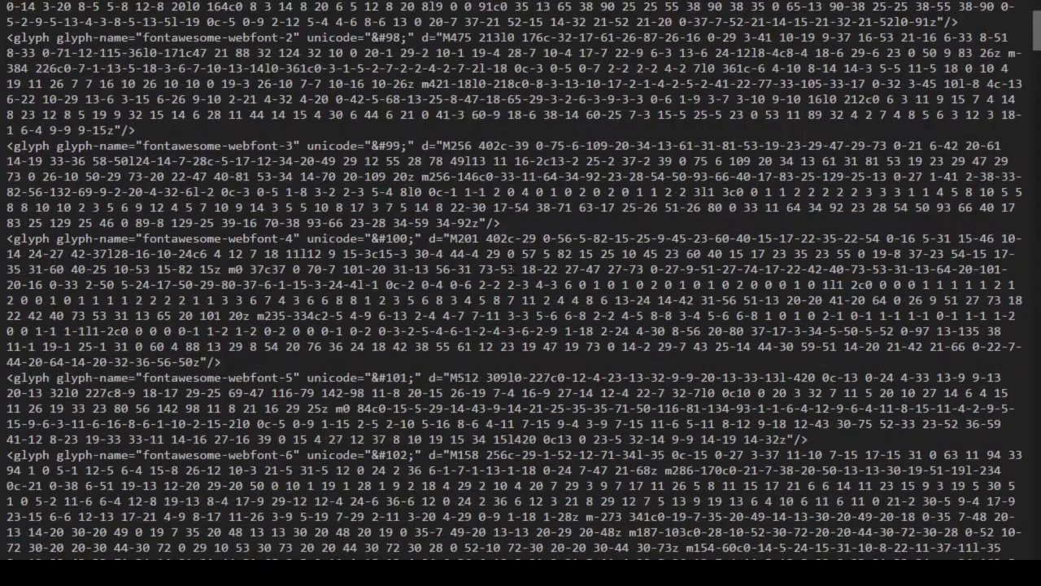
scroll(511, 267, down, 20)
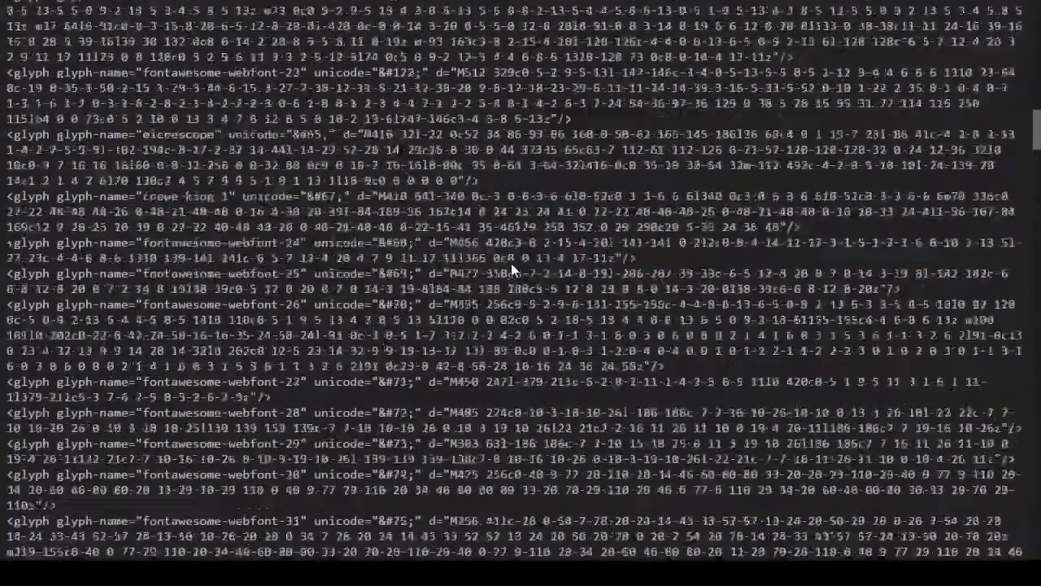
scroll(511, 268, down, 15)
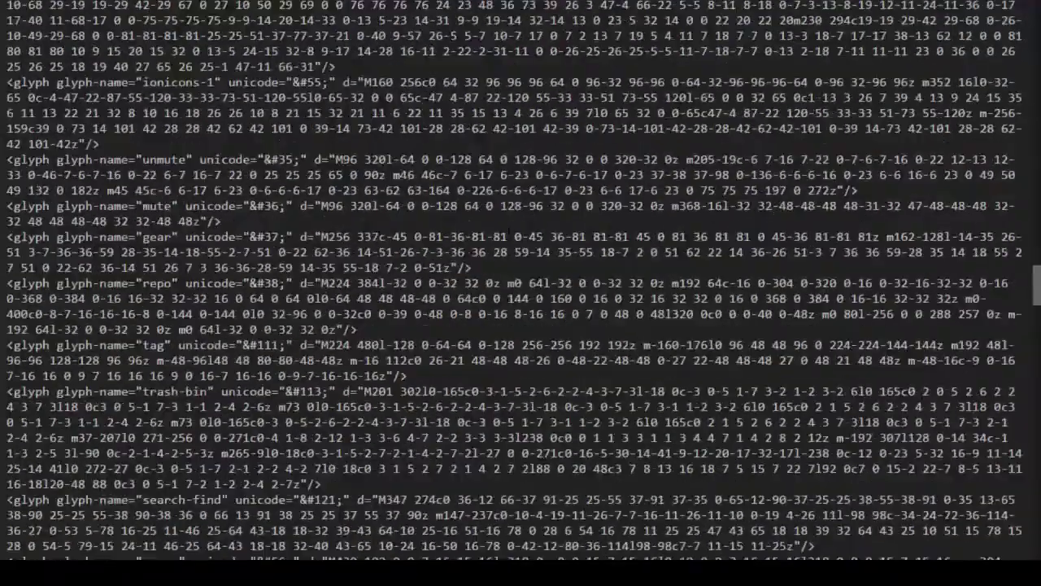
key(alt+Left)
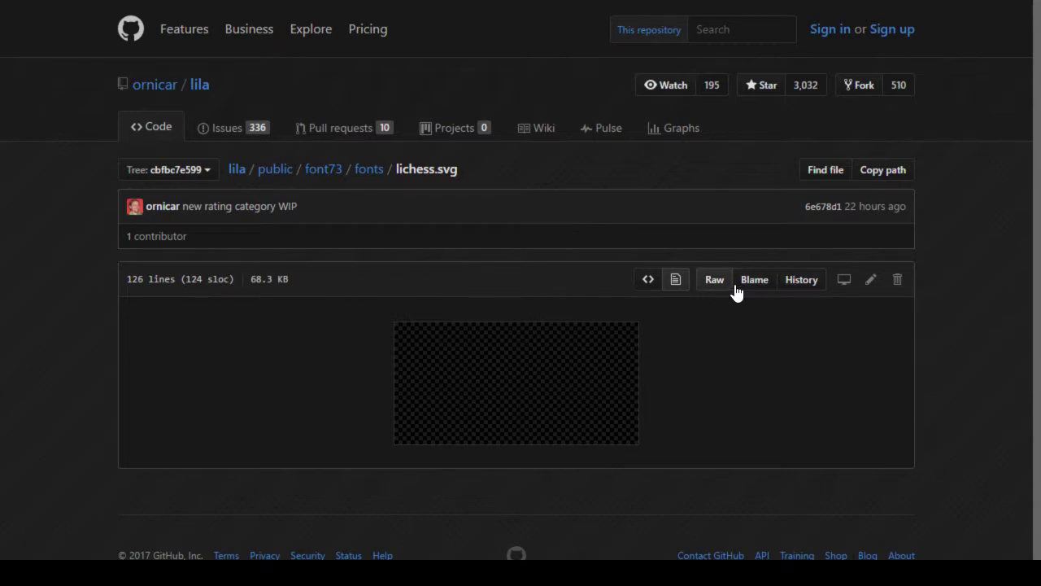
click(674, 282)
right_click(533, 362)
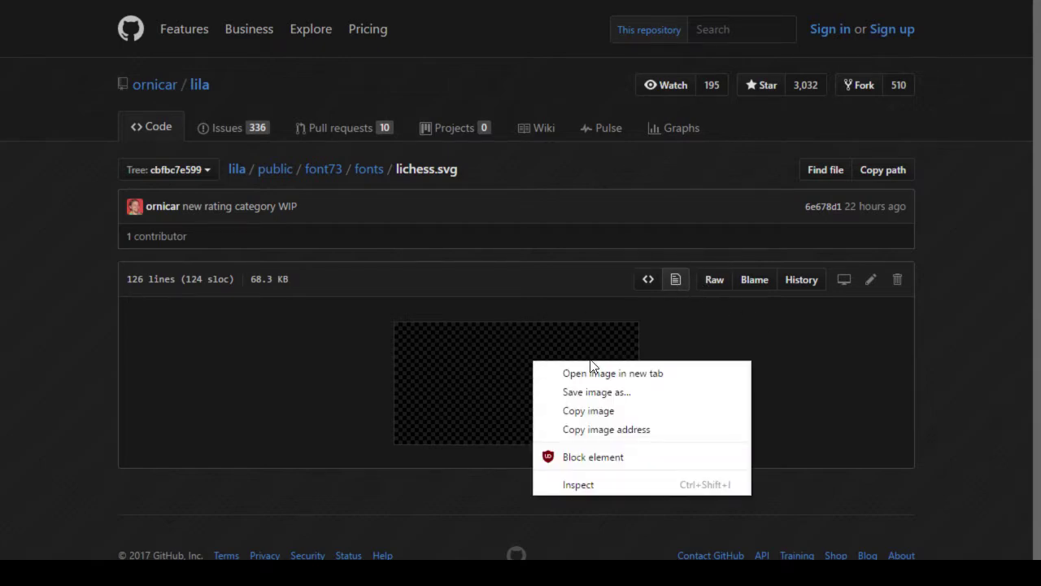
key(Escape)
key(F11)
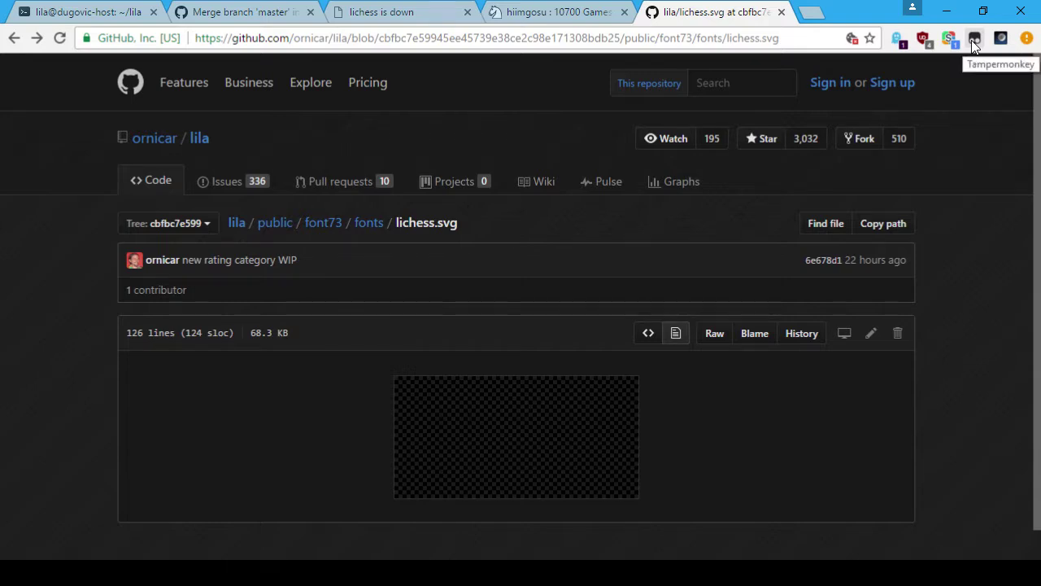
click(923, 47)
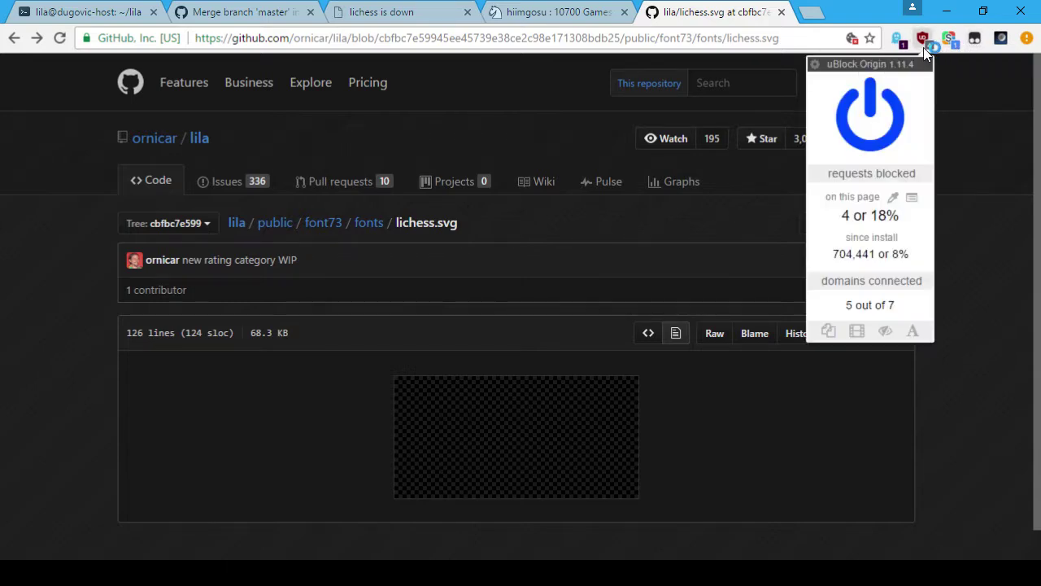
click(902, 43)
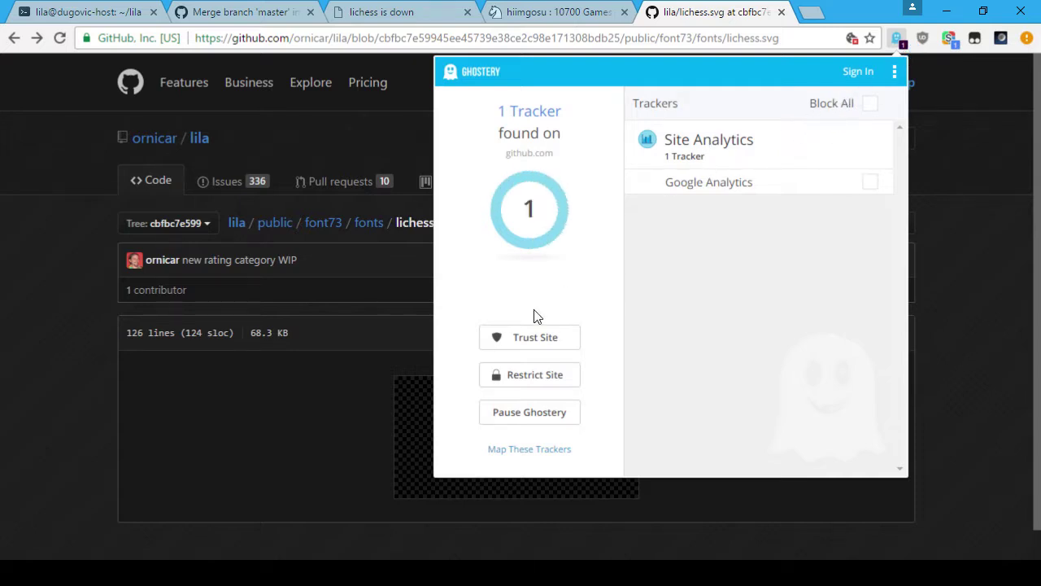
click(530, 341)
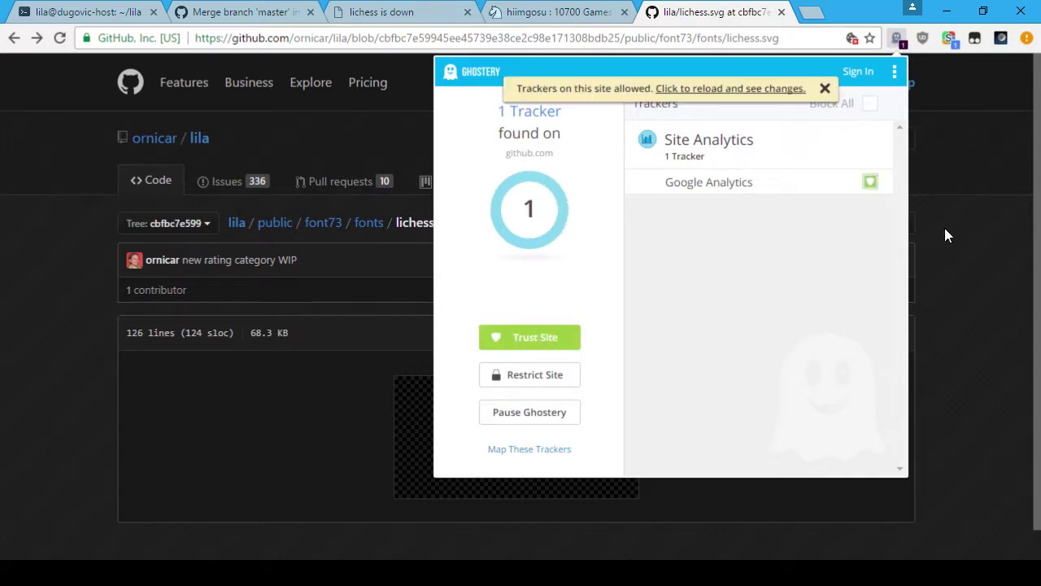
click(997, 205)
click(60, 39)
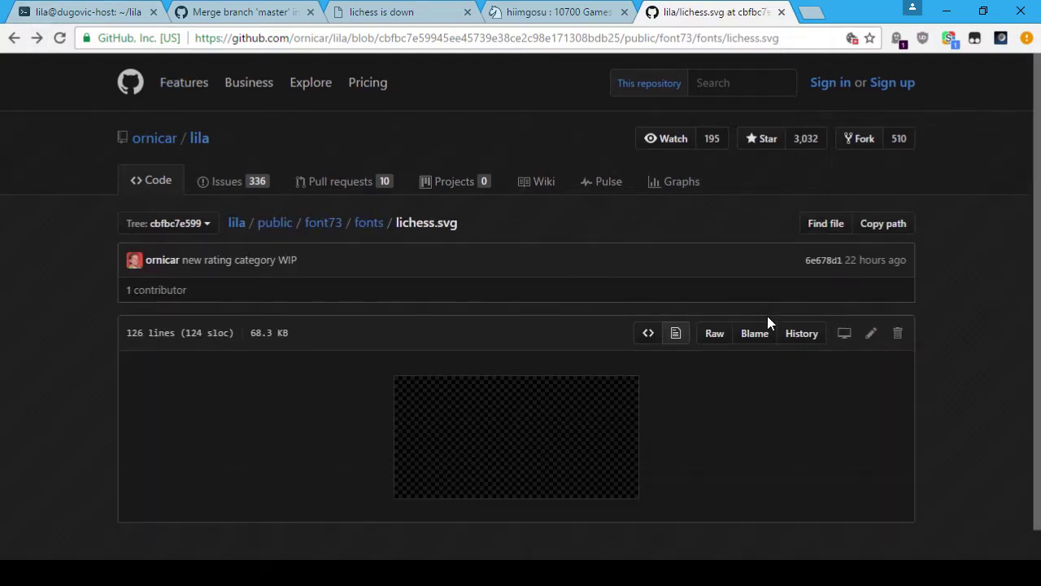
click(672, 331)
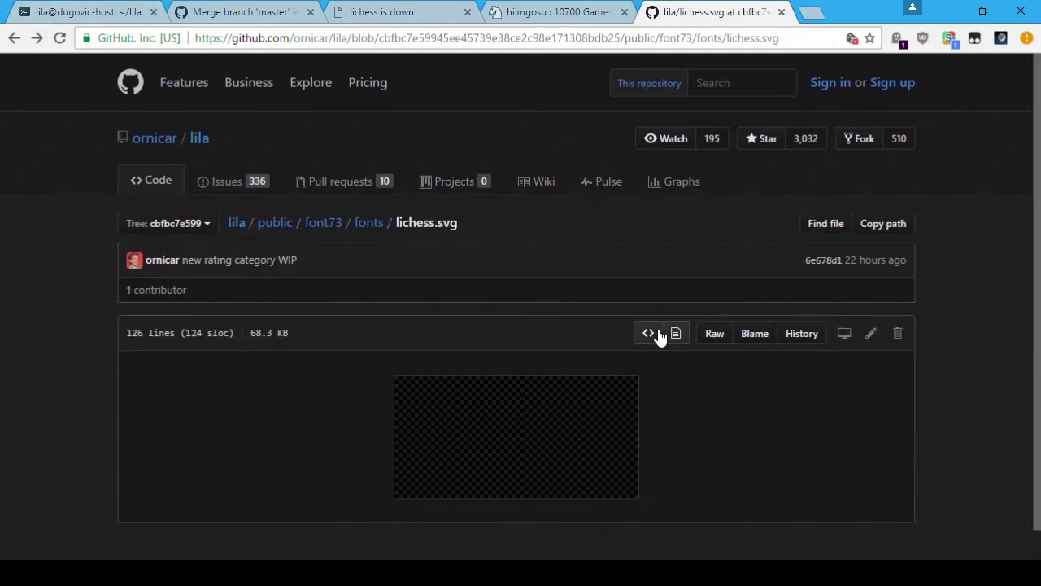
scroll(528, 416, down, 2)
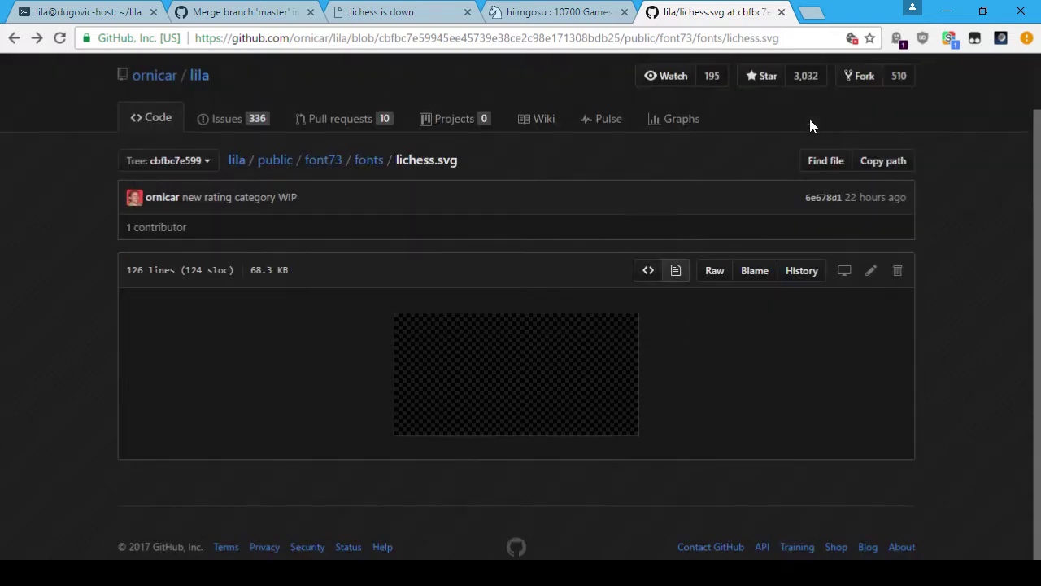
click(922, 39)
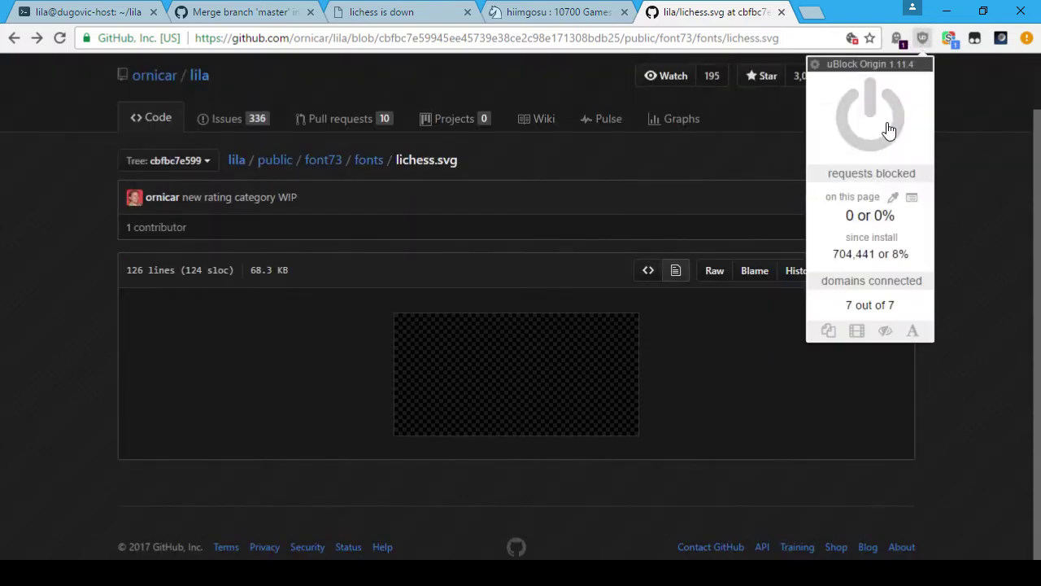
click(896, 38)
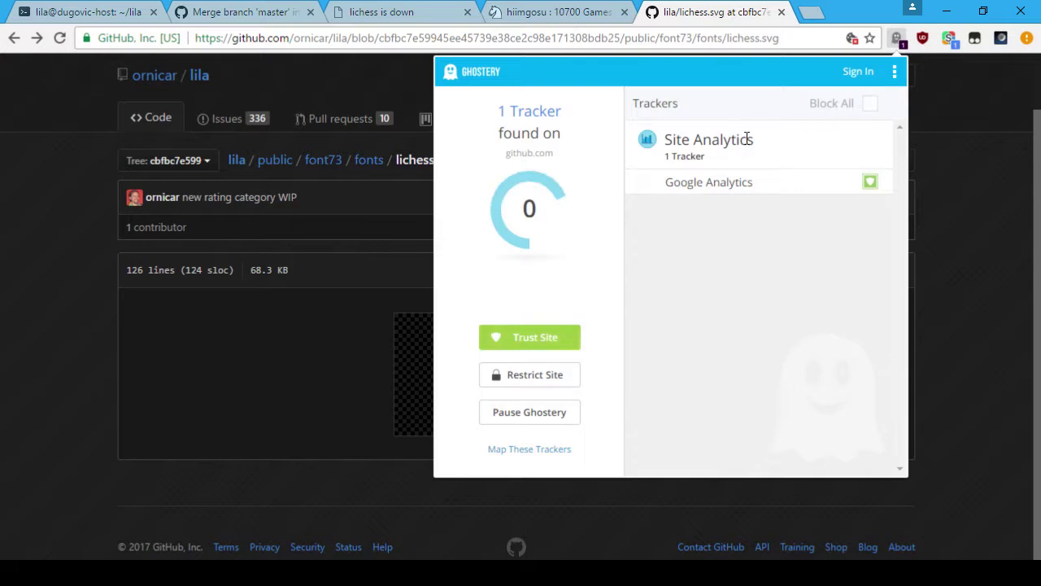
click(529, 340)
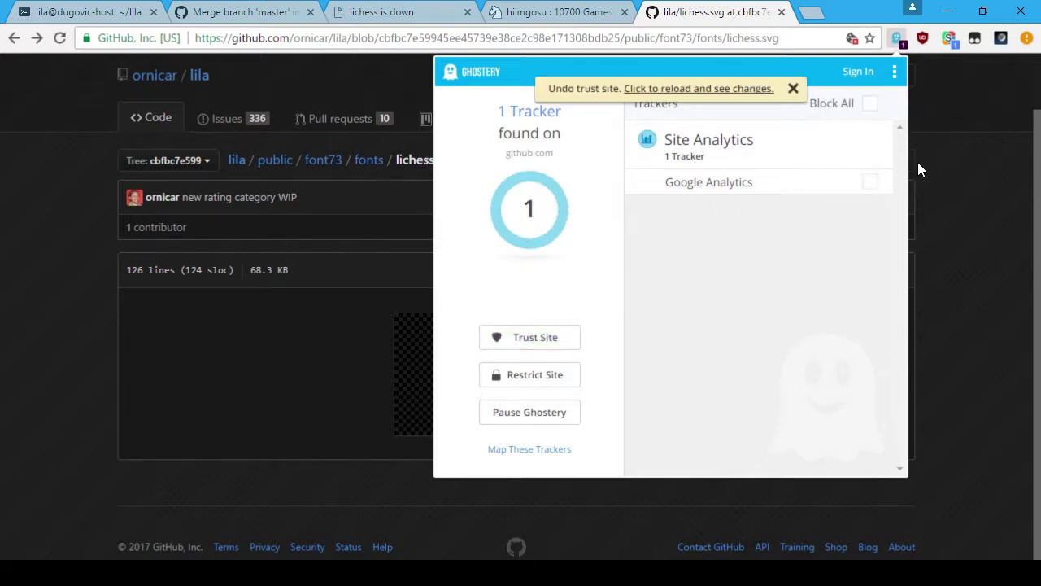
click(919, 164)
click(920, 39)
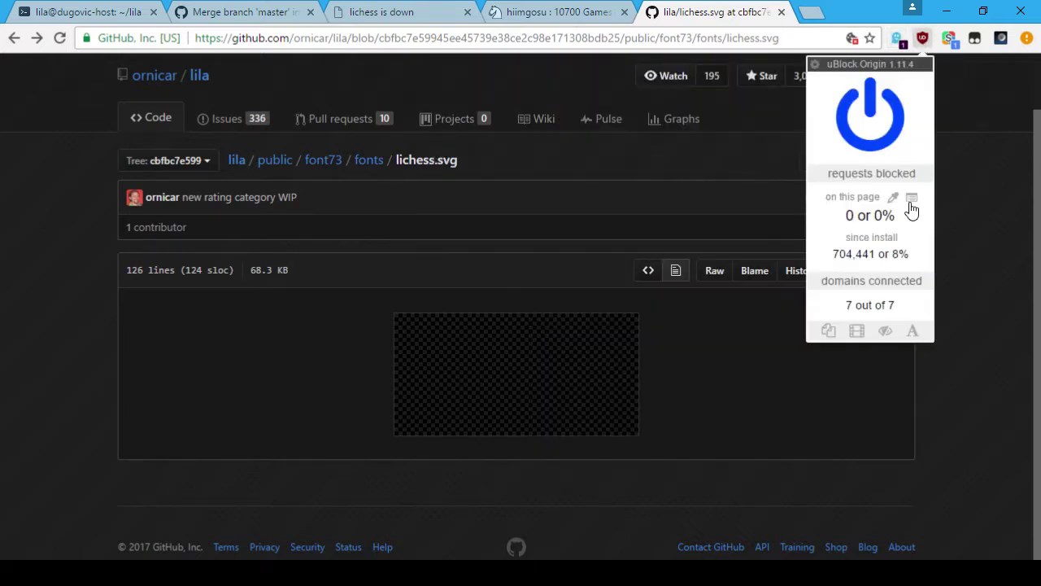
click(1004, 212)
key(F5)
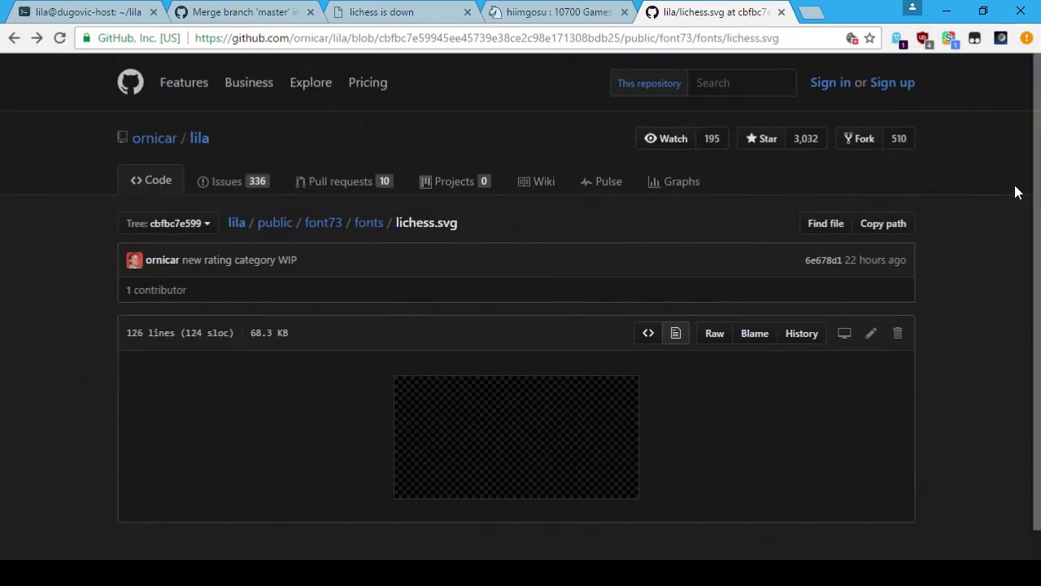
key(F11)
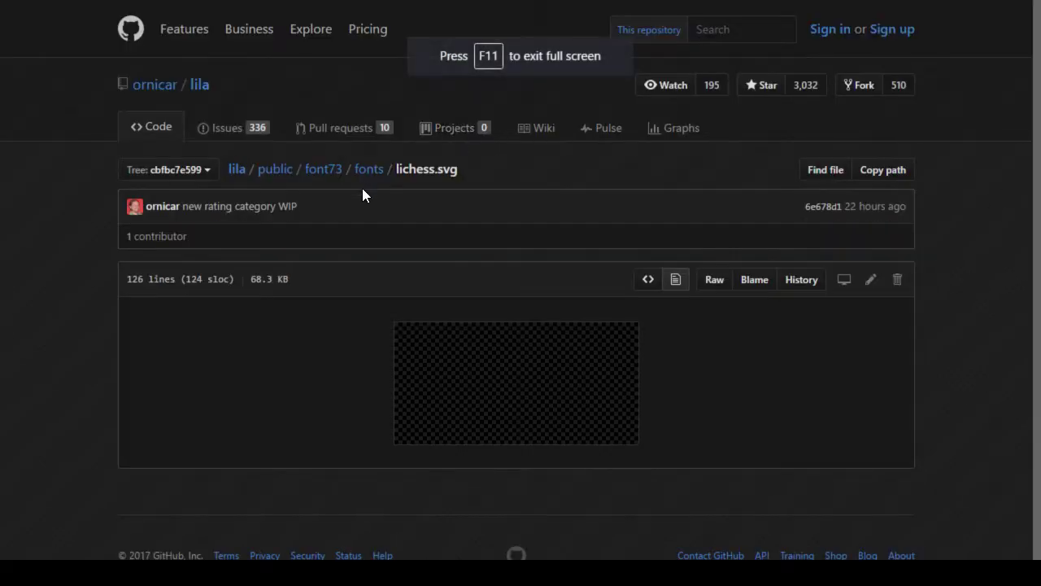
Step: Open the fonts folder listing and edit the shell name in the script's shebang line
click(367, 170)
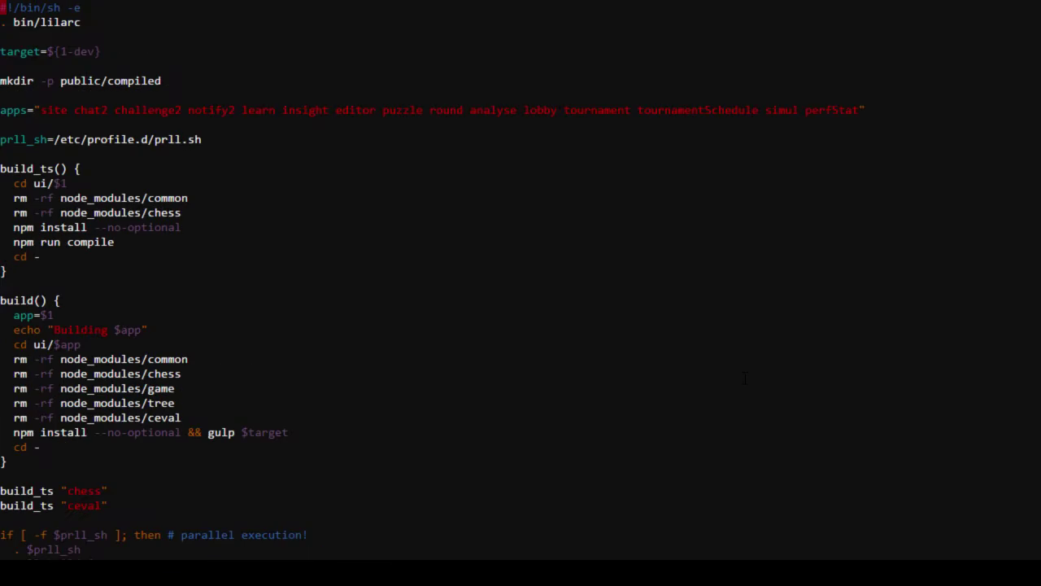
key(Right)
key(Right)
key(Right)
key(Right)
key(Right)
key(Right)
key(Right)
text(in/ba)
key(Escape)
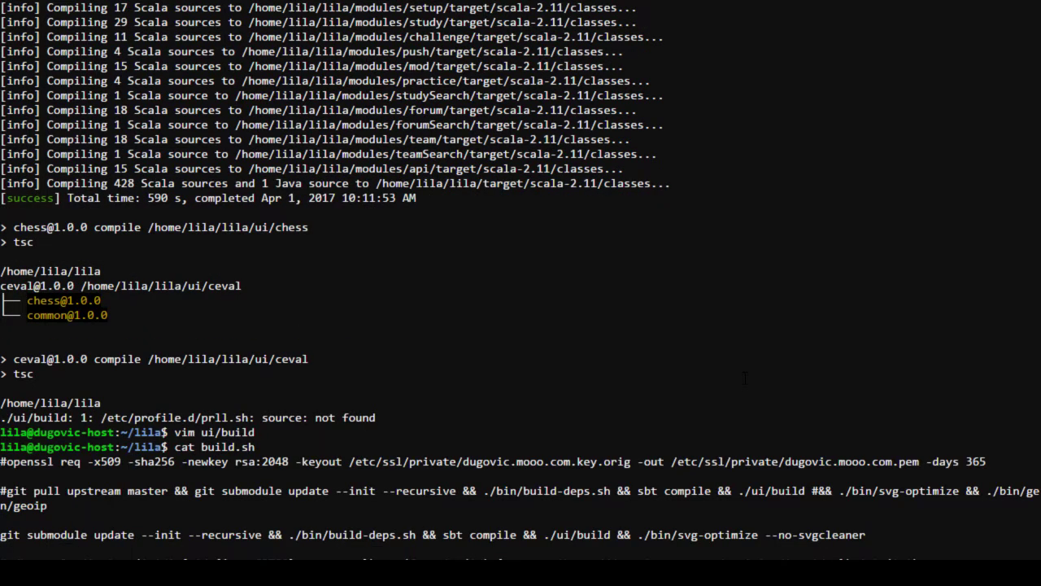
key(Return)
key(Return)
key(Return)
key(Return)
key(Return)
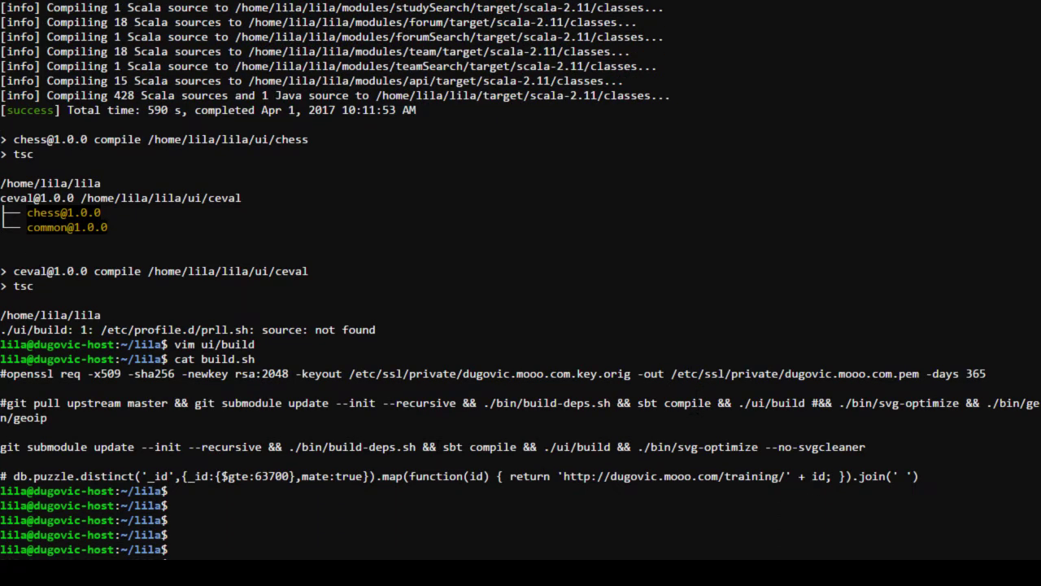
Step: Copy and run the ./ui/build and ./bin/svg-optimize commands, then return to the GitHub diff
drag(544, 446, 612, 446)
drag(544, 446, 933, 456)
key(Return)
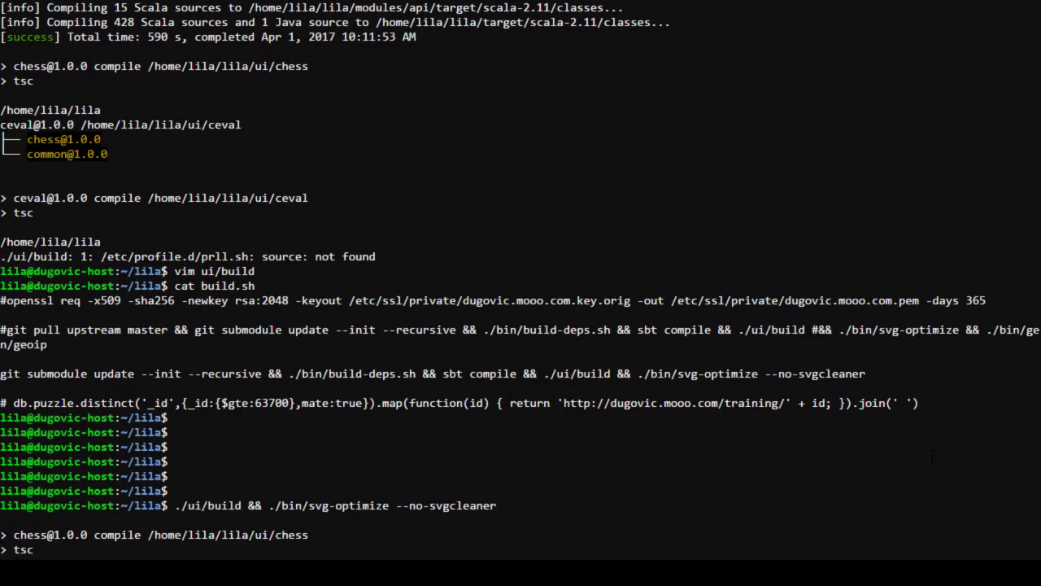
key(alt+Tab)
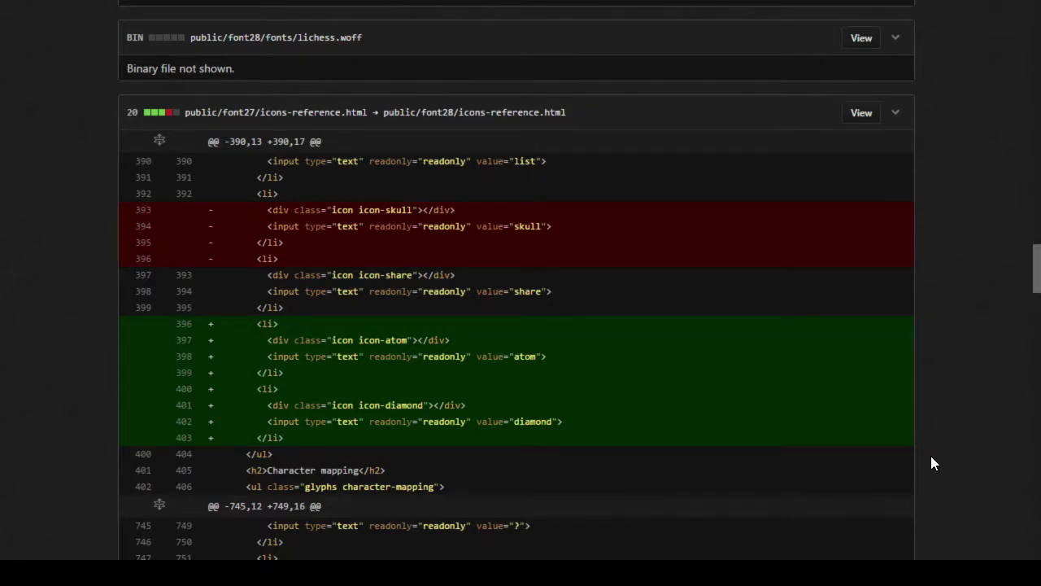
Step: Scroll through the commit diff to review the font-related changes
scroll(932, 457, down, 2)
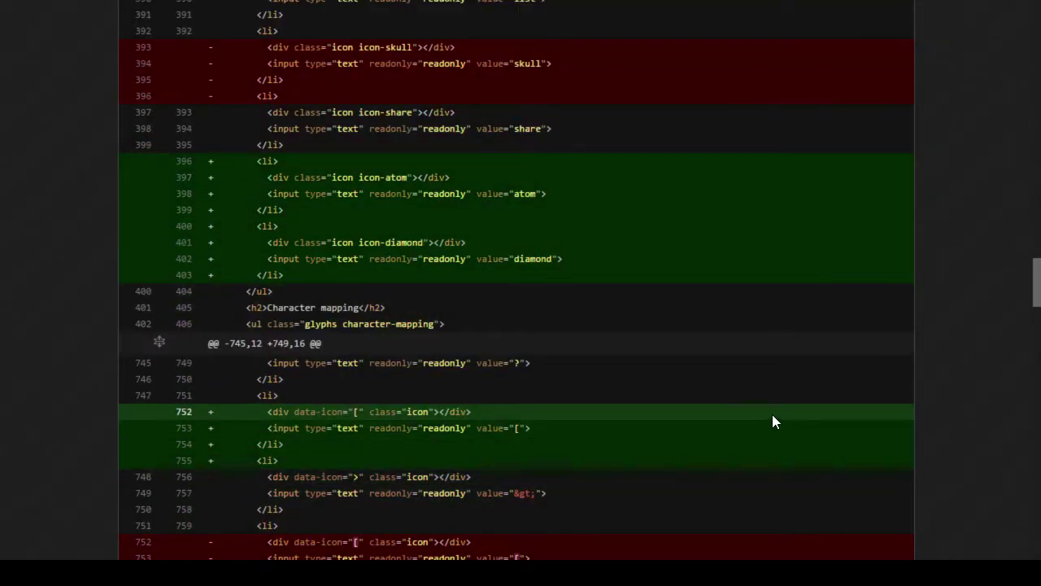
scroll(699, 317, down, 5)
scroll(690, 303, down, 2)
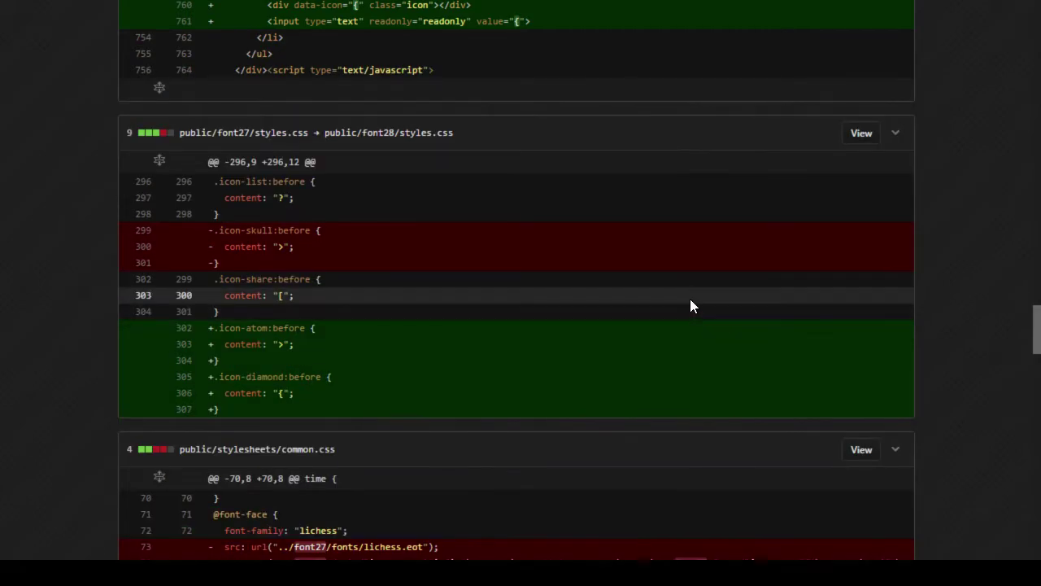
scroll(692, 297, down, 4)
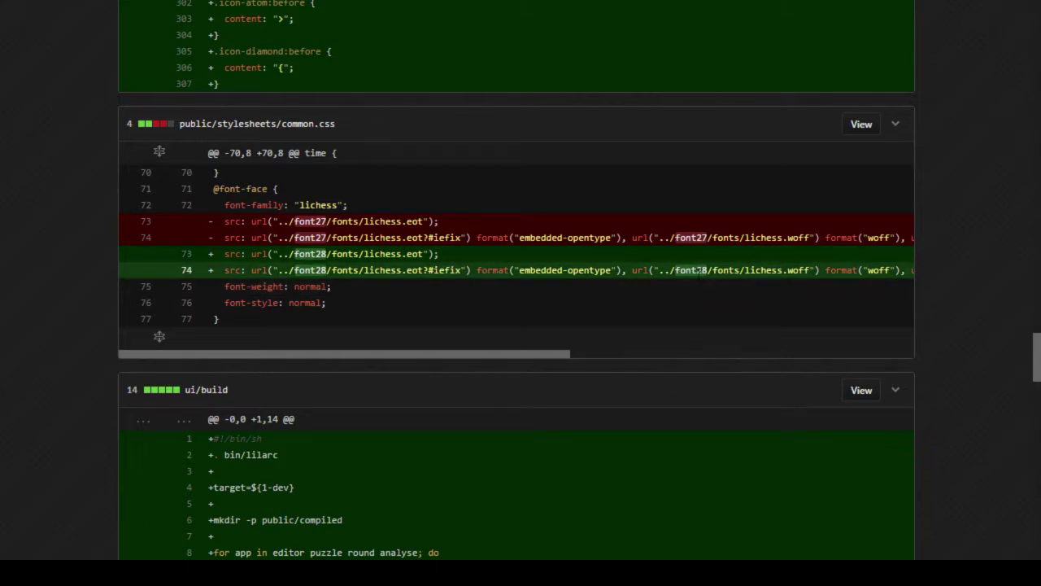
scroll(89, 315, down, 3)
scroll(89, 315, down, 1)
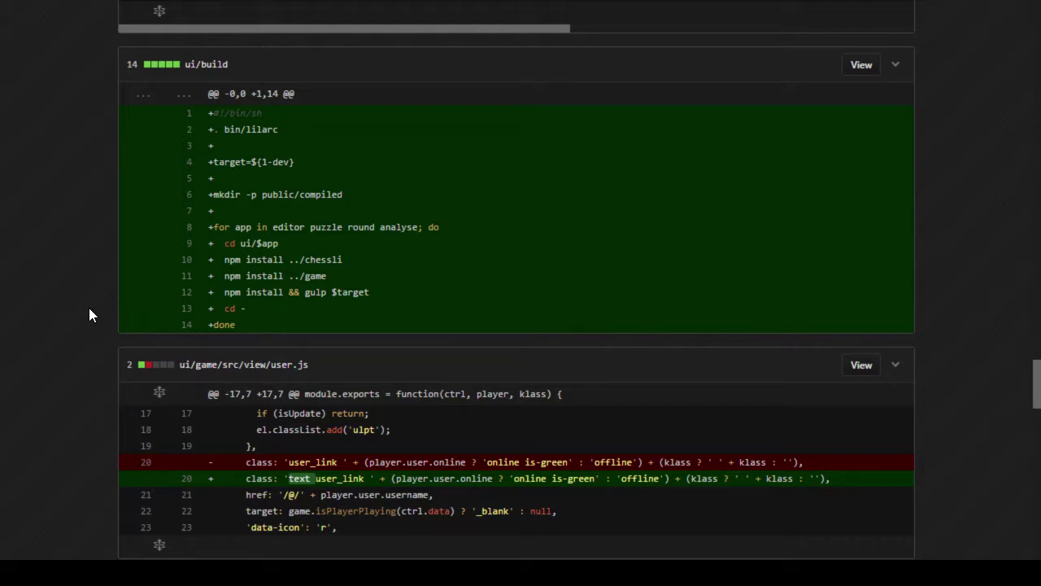
scroll(89, 307, down, 4)
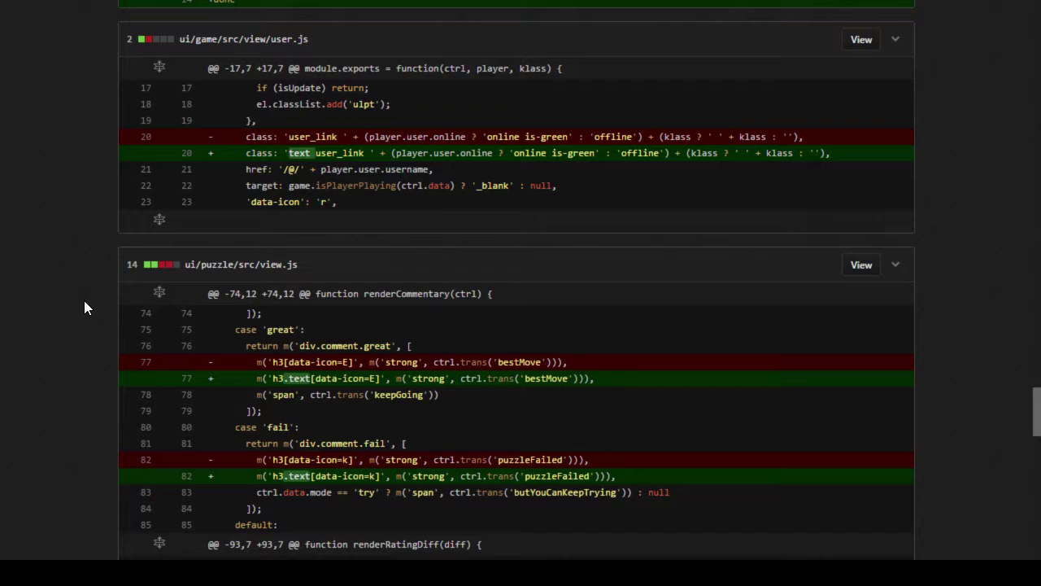
scroll(83, 308, down, 5)
scroll(84, 308, down, 7)
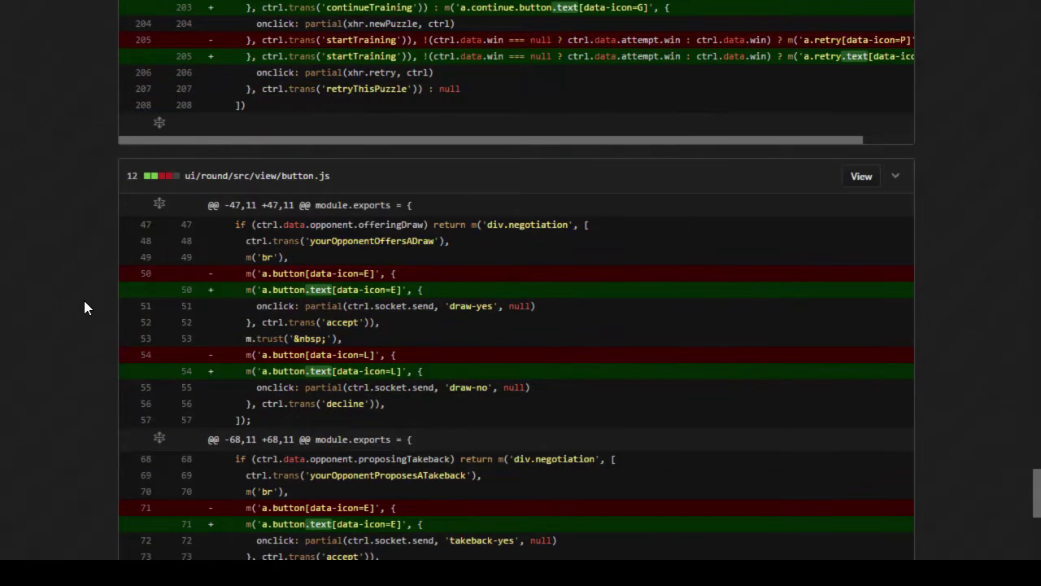
scroll(84, 307, down, 11)
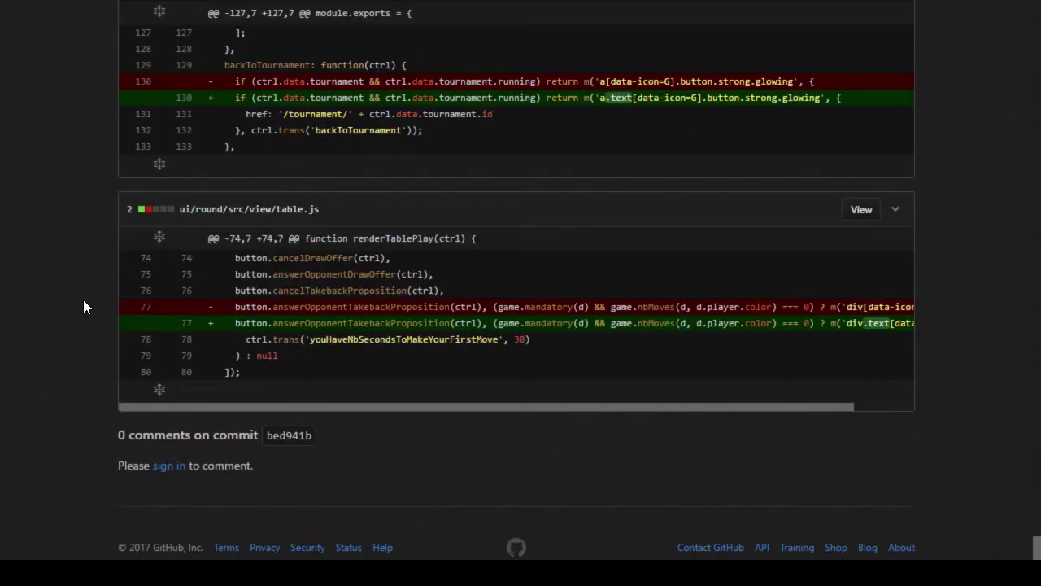
scroll(84, 306, up, 15)
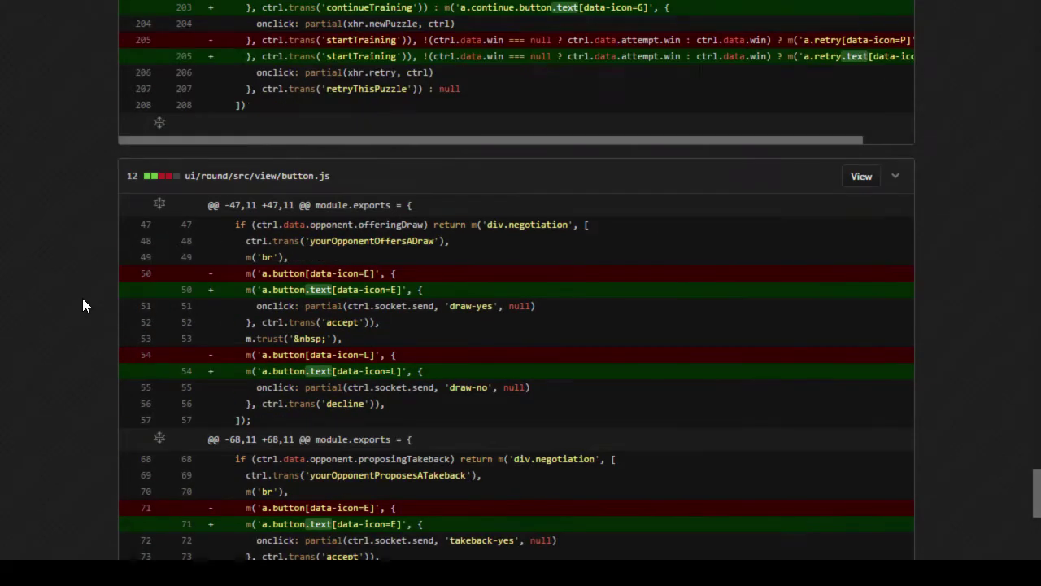
scroll(79, 309, up, 7)
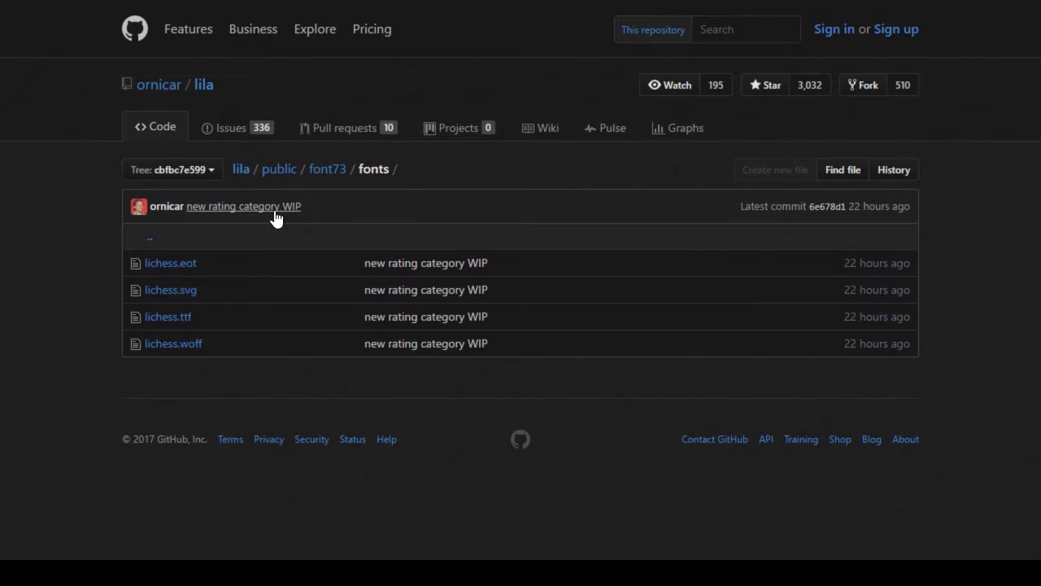
Step: Open the 'new rating category WIP' commit and scroll down to the lichess.ttf entry
click(276, 215)
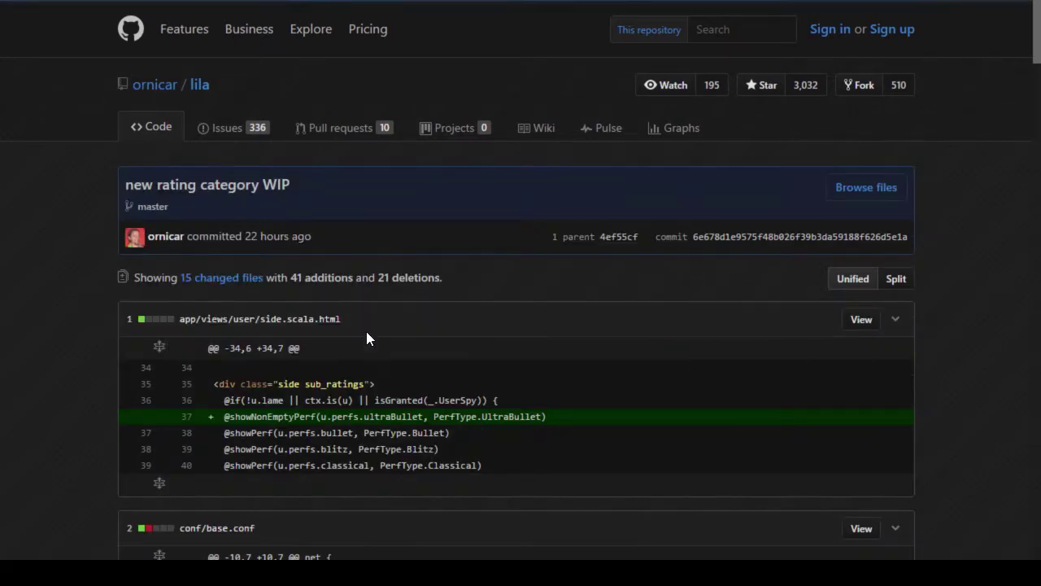
scroll(366, 331, down, 10)
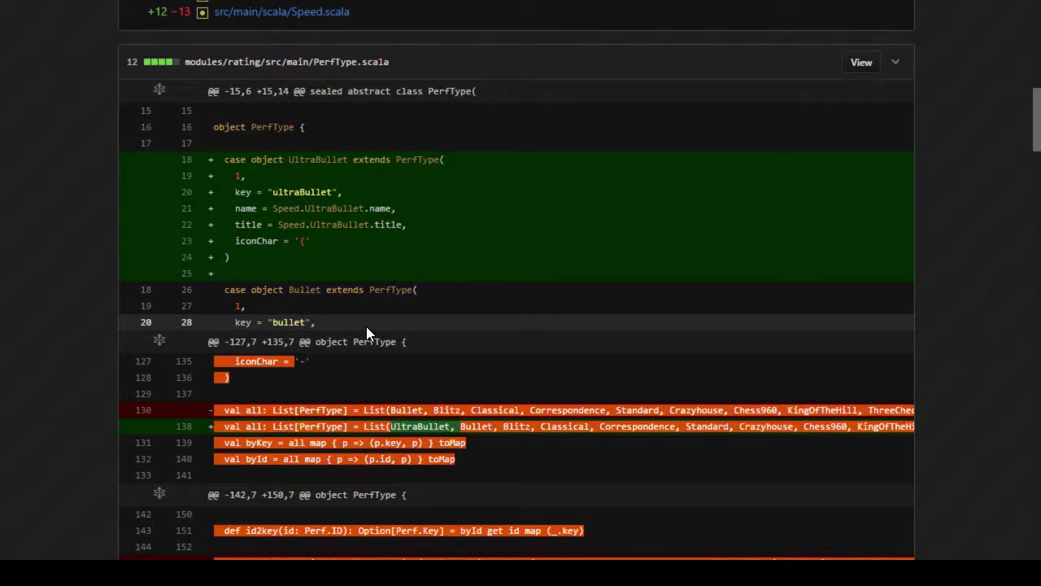
scroll(366, 333, up, 4)
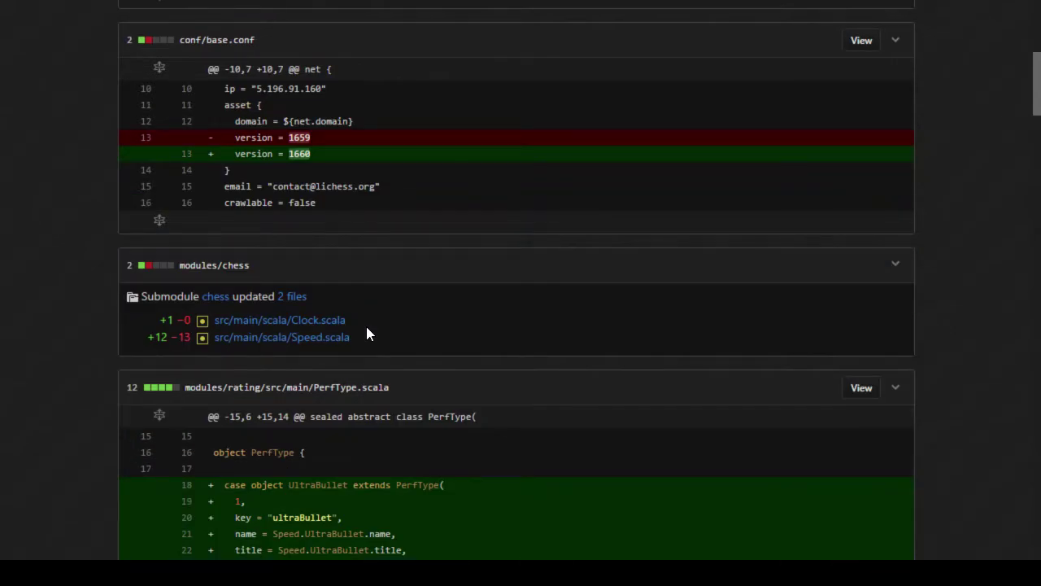
scroll(366, 334, down, 4)
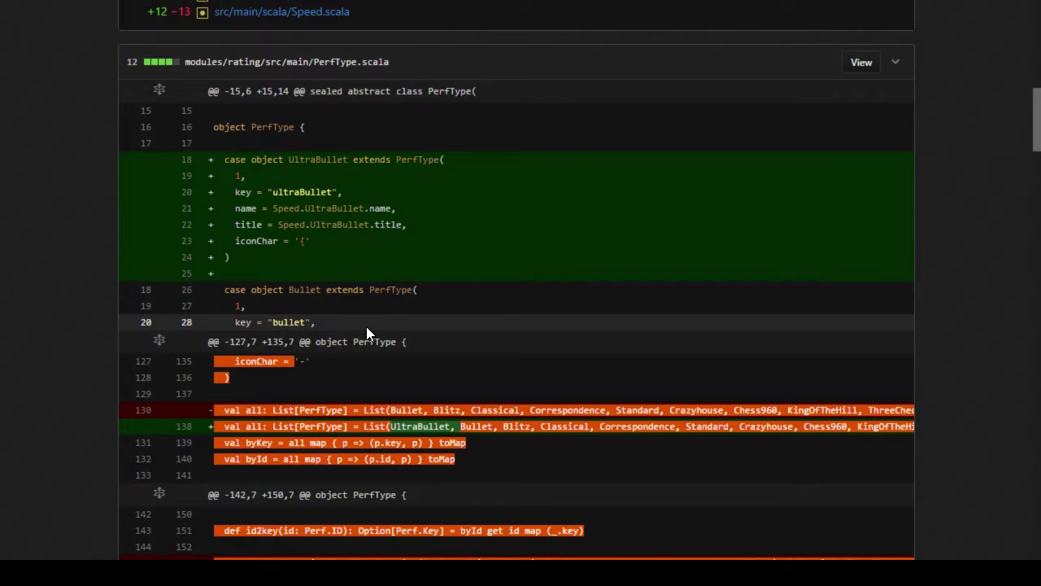
scroll(403, 444, up, 4)
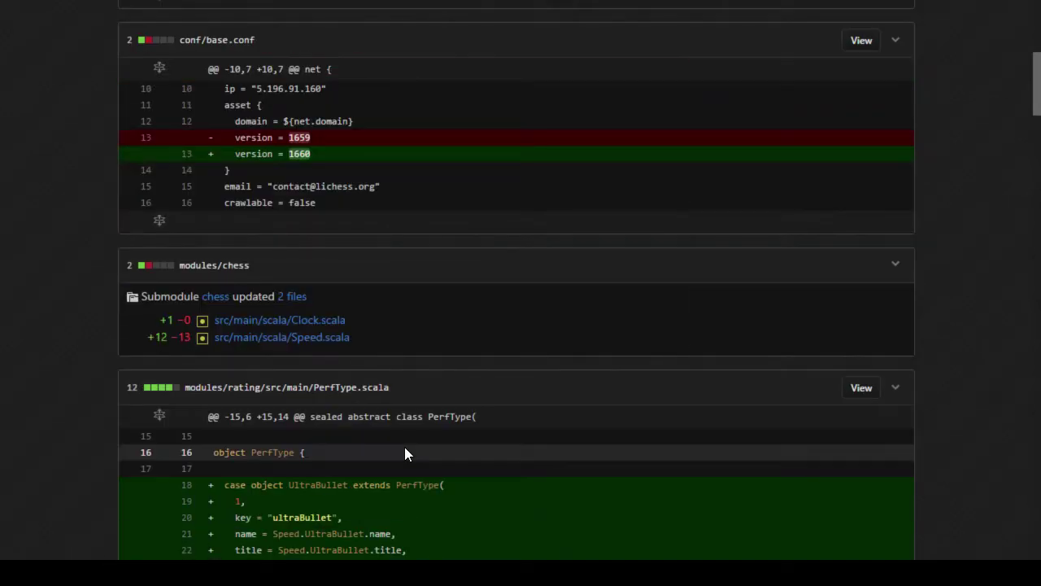
scroll(404, 447, up, 4)
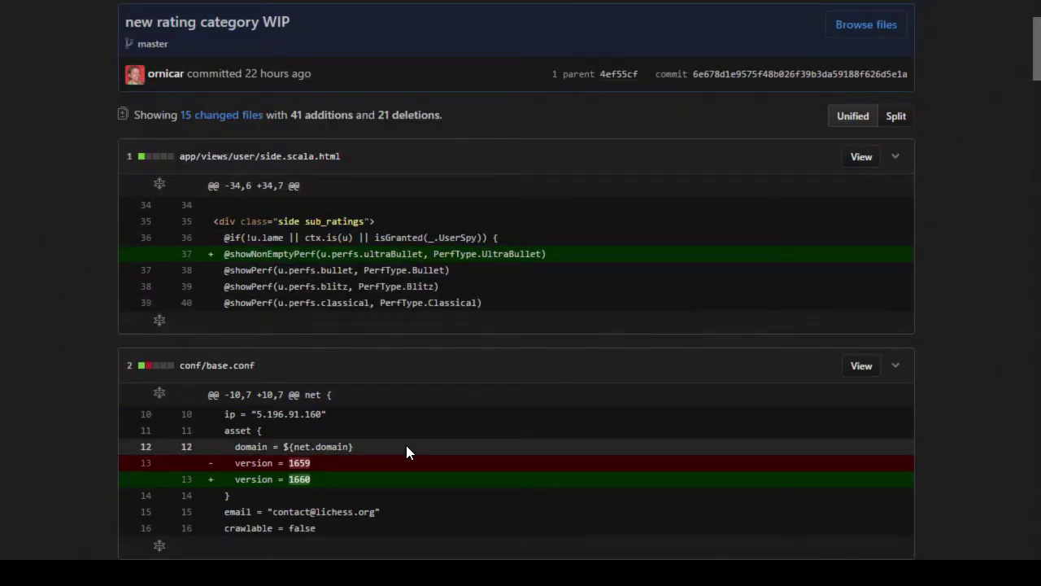
scroll(406, 444, down, 2)
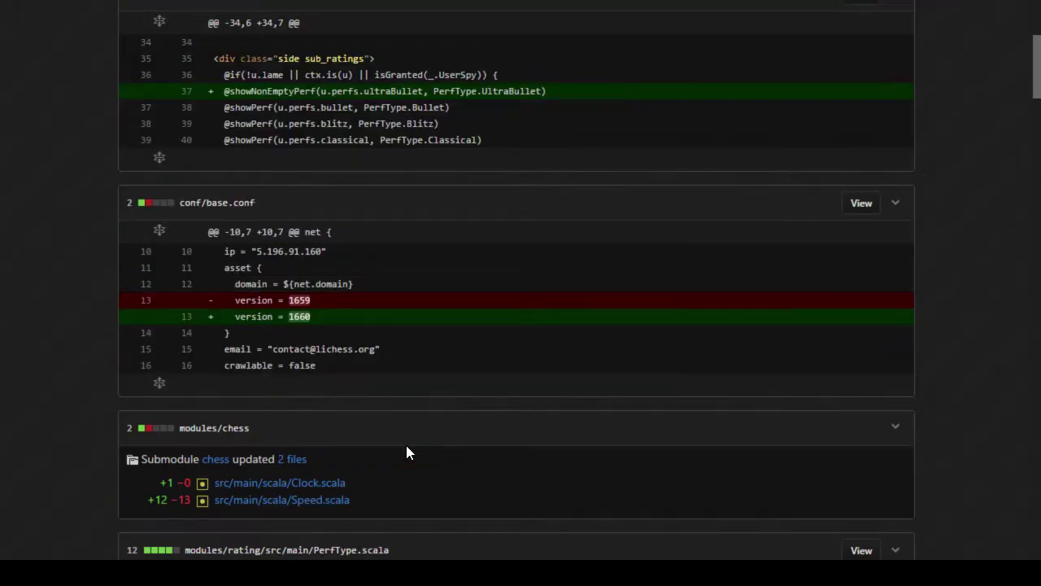
scroll(406, 445, down, 7)
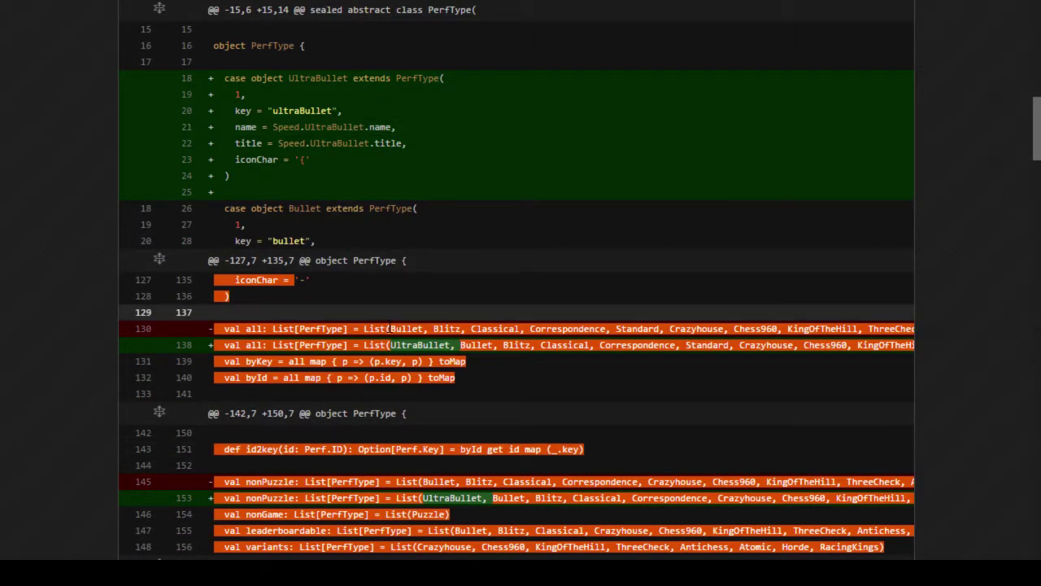
scroll(434, 399, down, 5)
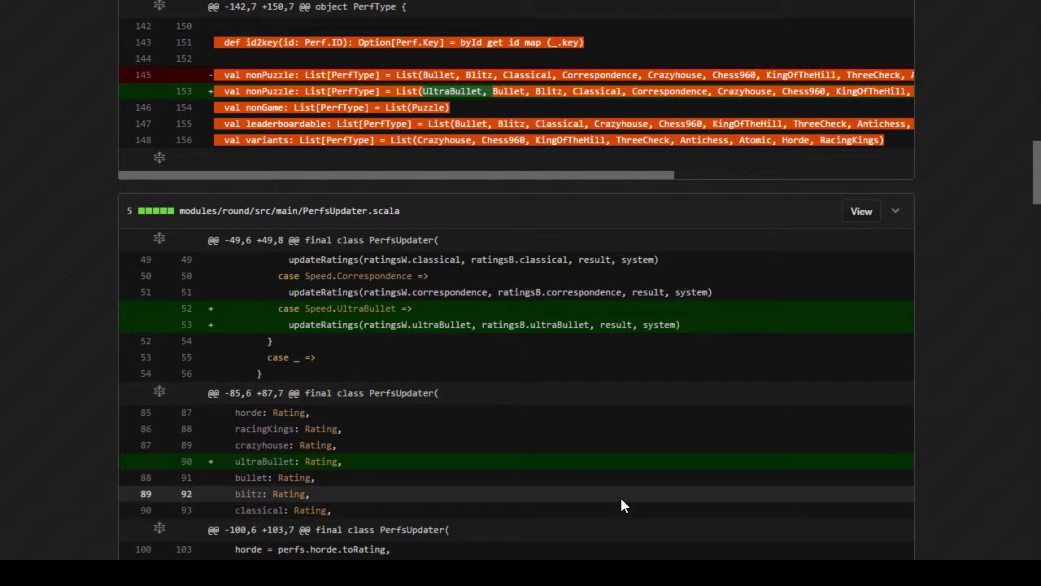
scroll(620, 504, down, 2)
scroll(633, 500, down, 5)
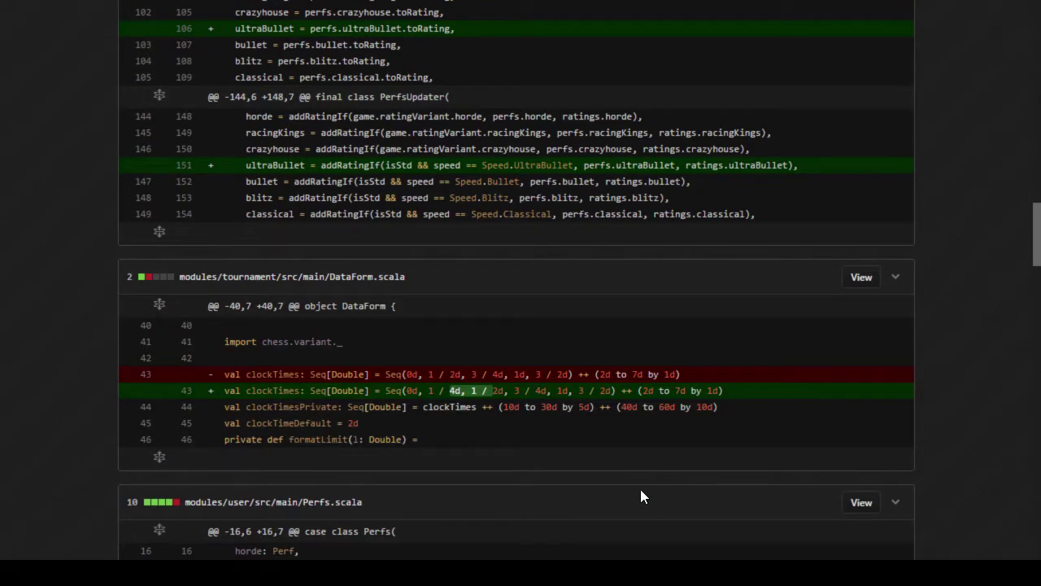
scroll(646, 491, down, 4)
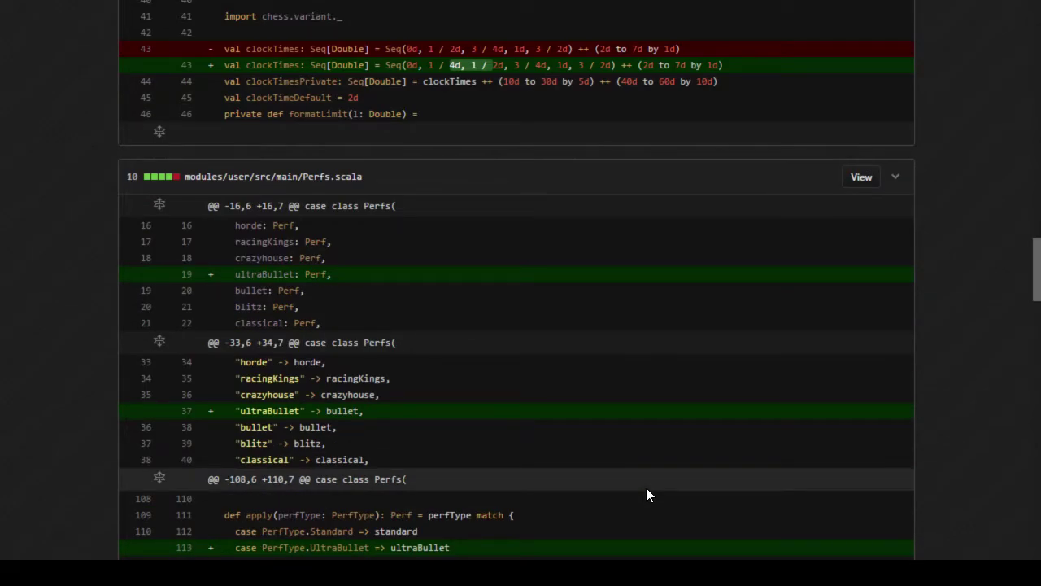
scroll(647, 490, down, 10)
scroll(646, 487, down, 5)
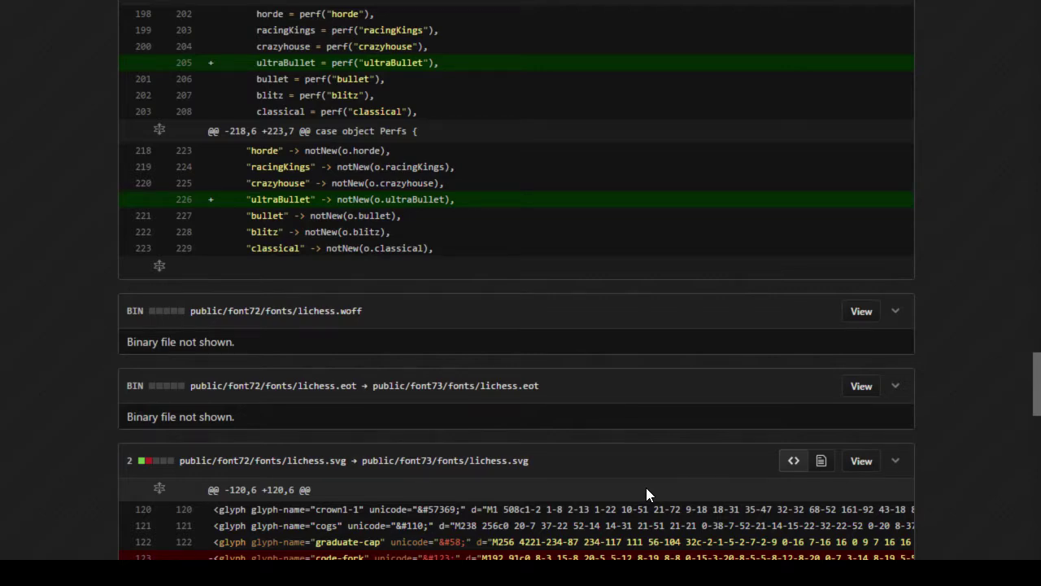
scroll(646, 490, down, 4)
scroll(646, 490, down, 3)
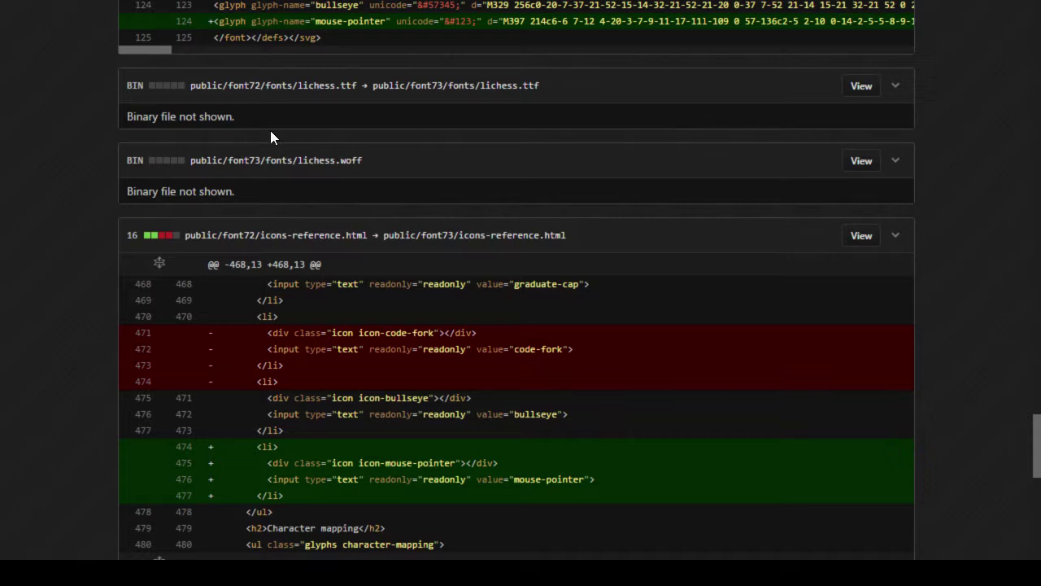
Step: Download the raw font73 lichess.ttf from a new tab and maximize its font preview
right_click(867, 86)
click(882, 97)
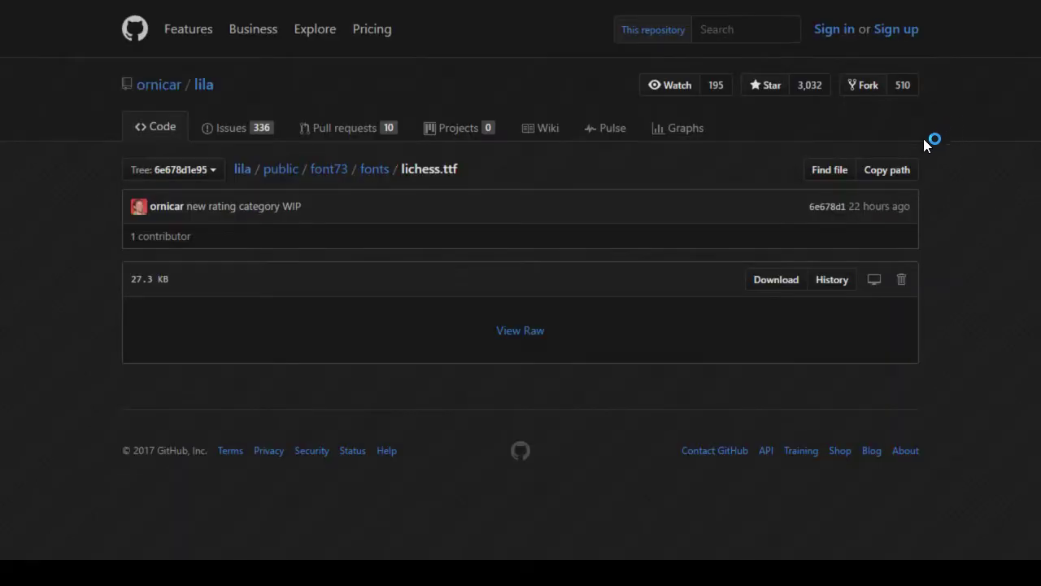
click(527, 332)
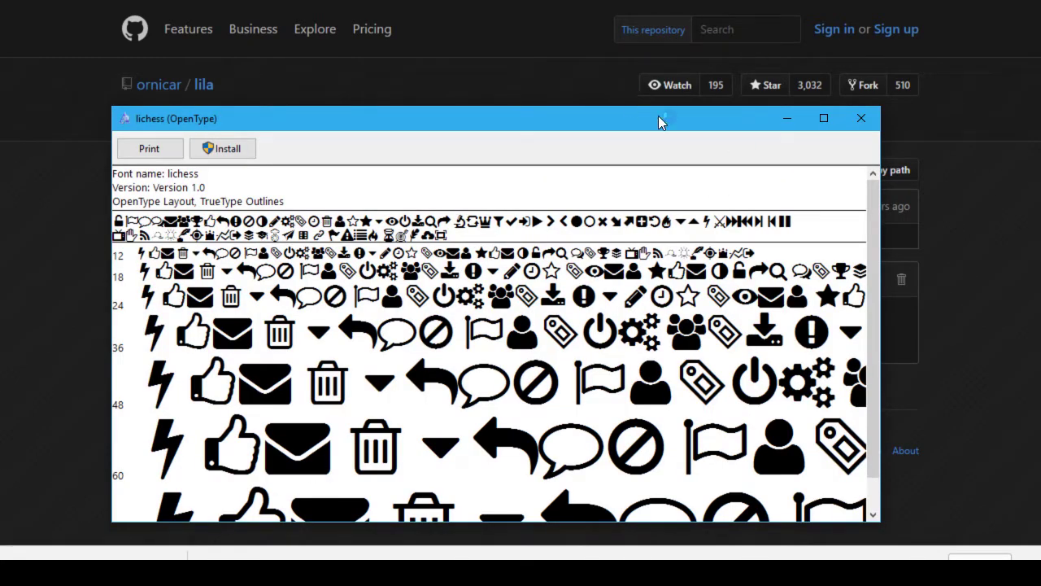
click(823, 122)
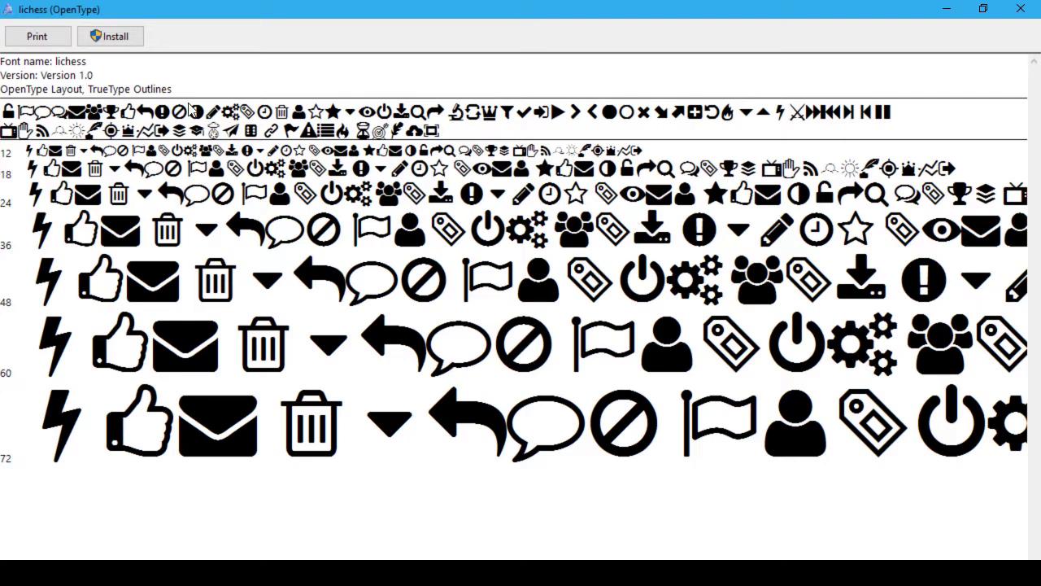
Step: Install the lichess icon font from Windows Font Viewer
click(128, 41)
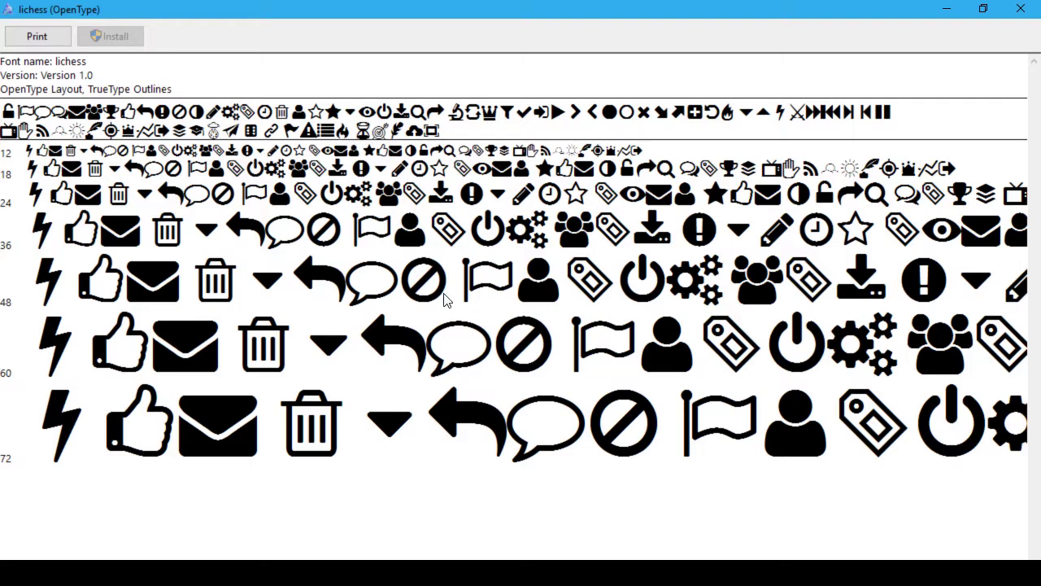
key(super)
Step: Locate lichess Regular in the Control Panel Fonts folder and open its preview
click(19, 494)
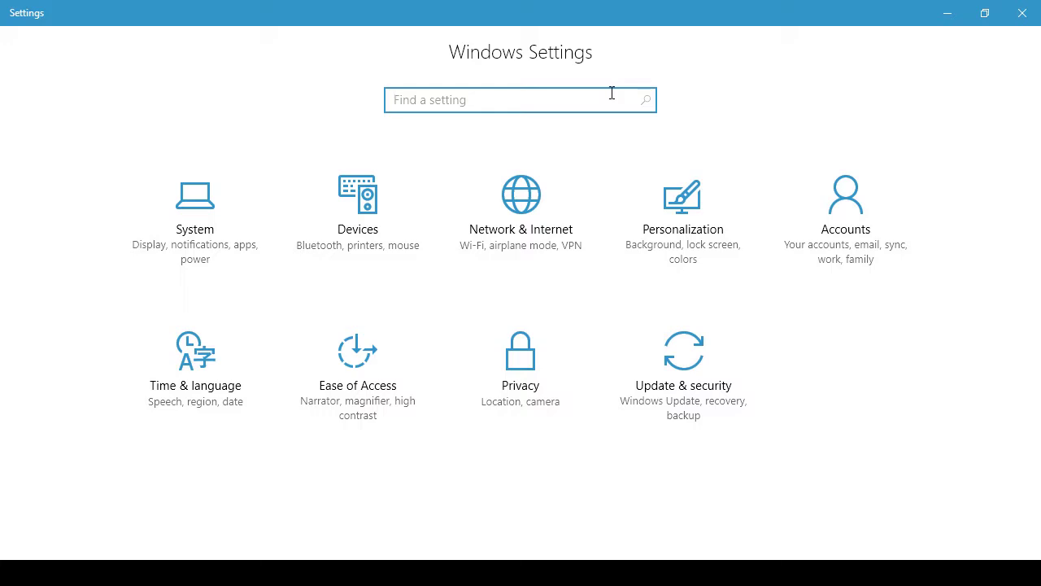
text(font)
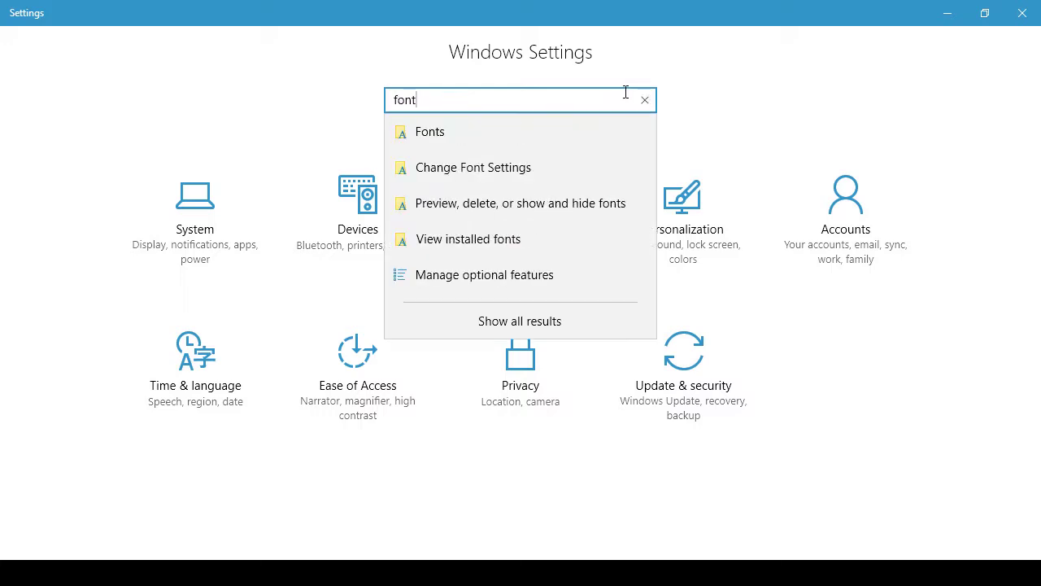
click(549, 138)
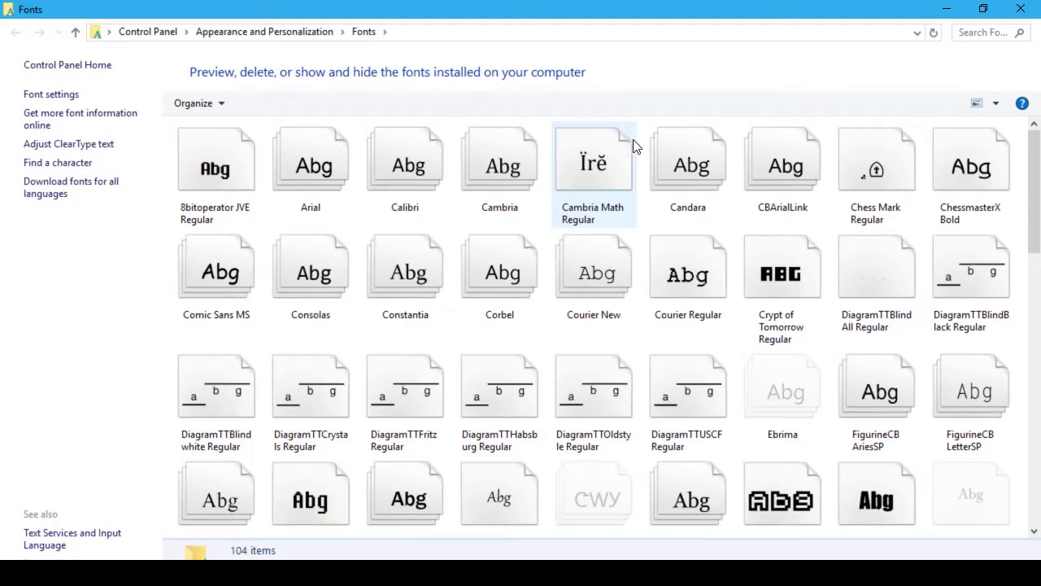
text(li)
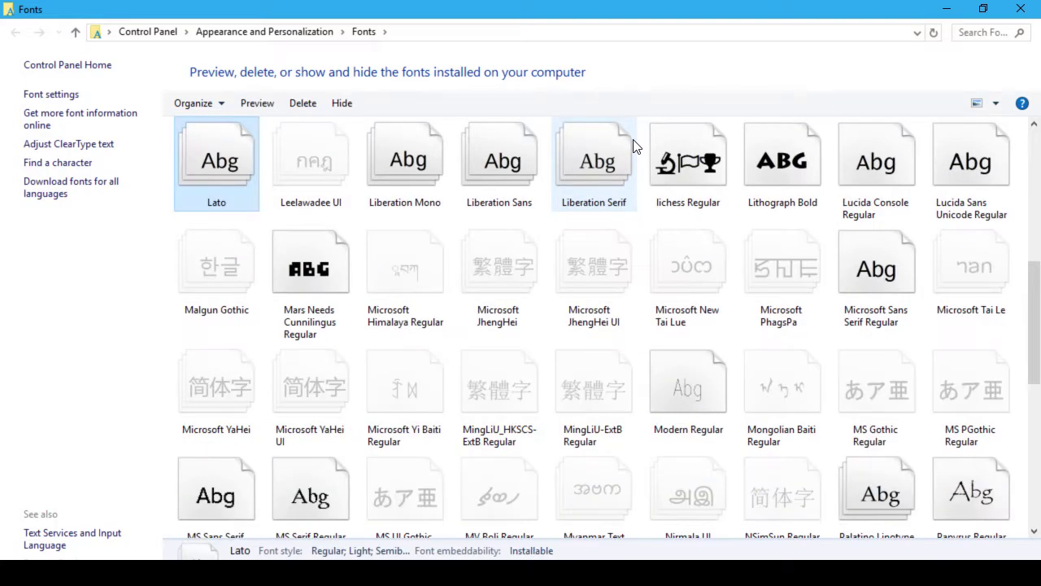
text(ch)
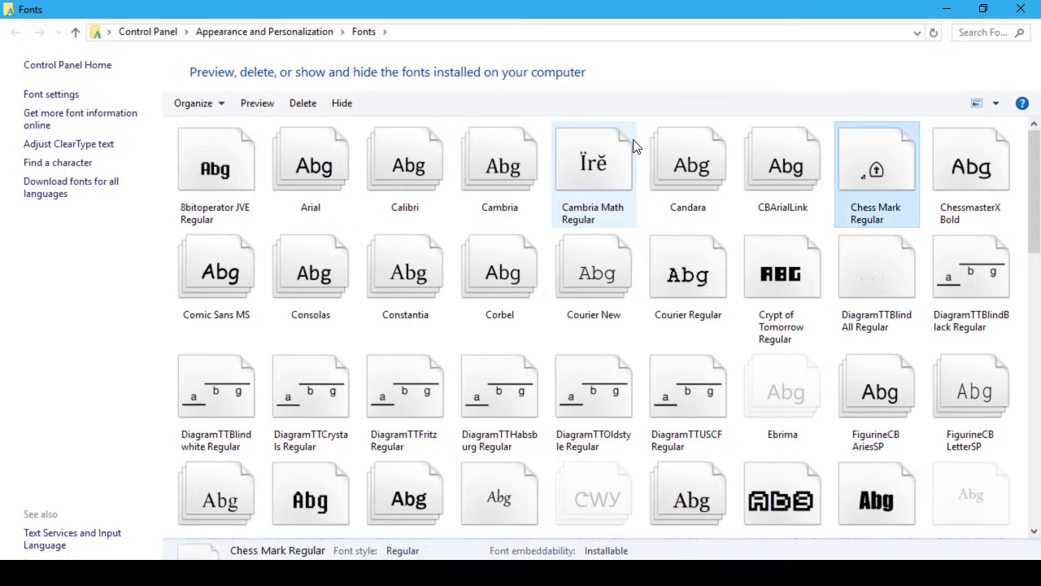
scroll(634, 146, down, 10)
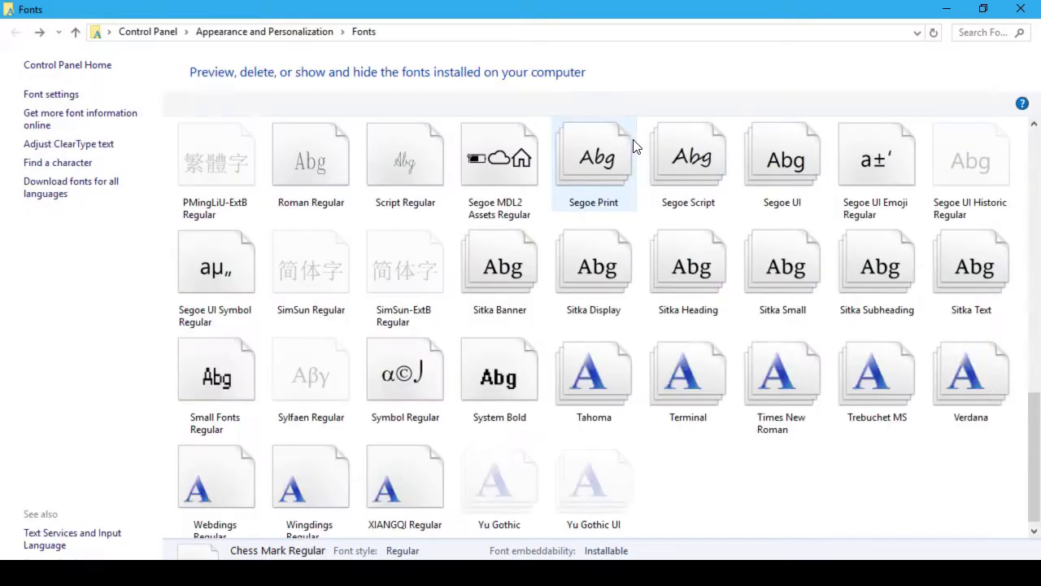
text(li)
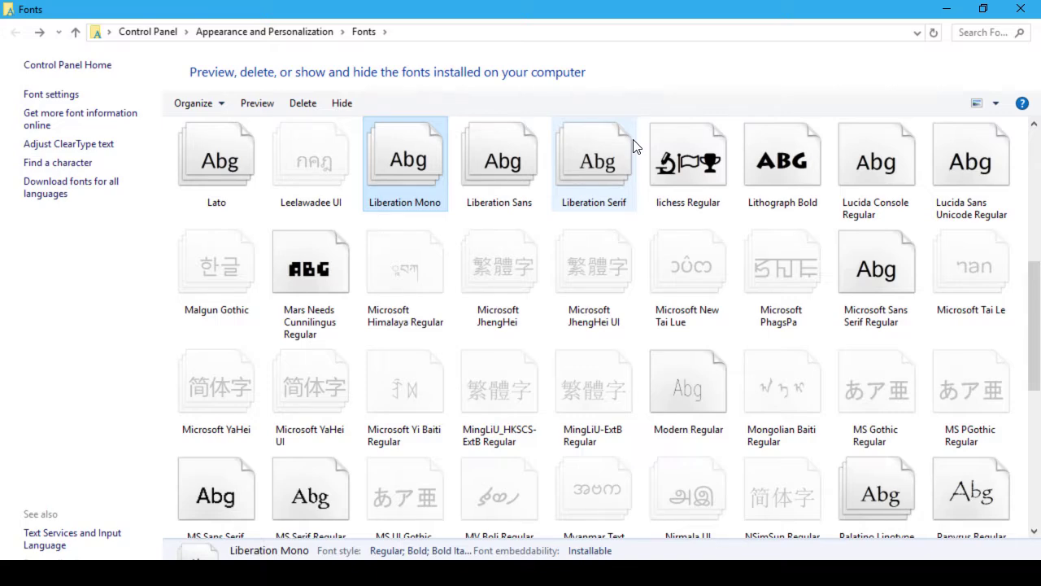
text(t)
double_click(700, 166)
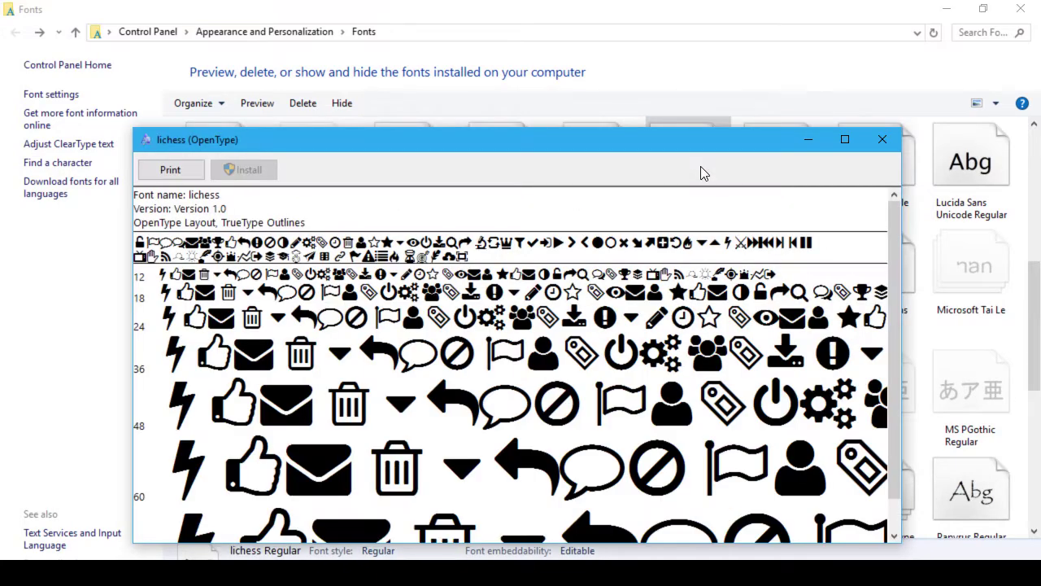
Step: Maximize the lichess font preview to view its glyphs, then return to Chrome
click(846, 139)
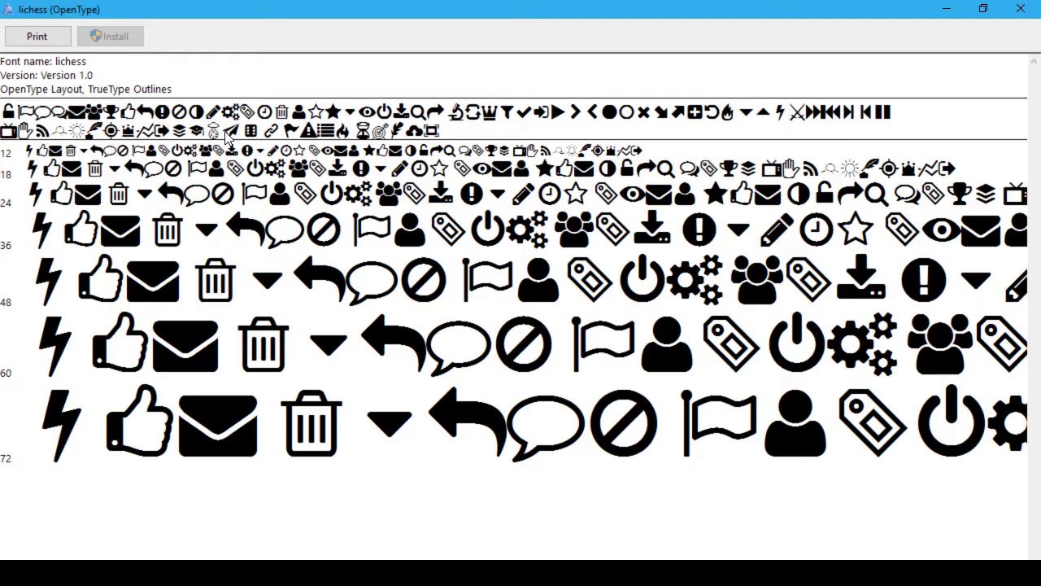
key(alt+Tab)
key(alt+Tab)
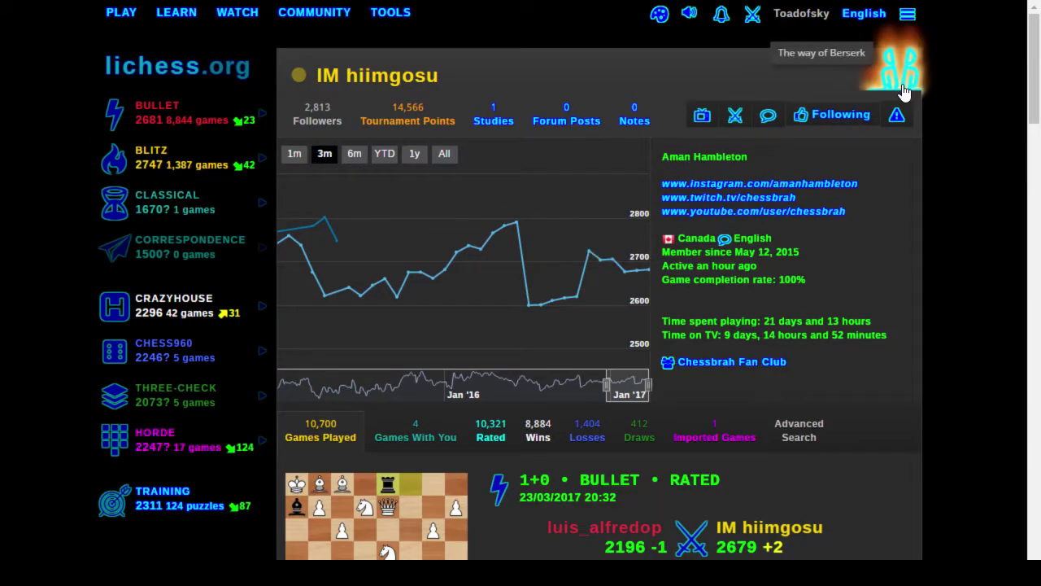
Step: Inspect the Way of Berserk trophy icon and switch DevTools to the Sources panel
right_click(903, 91)
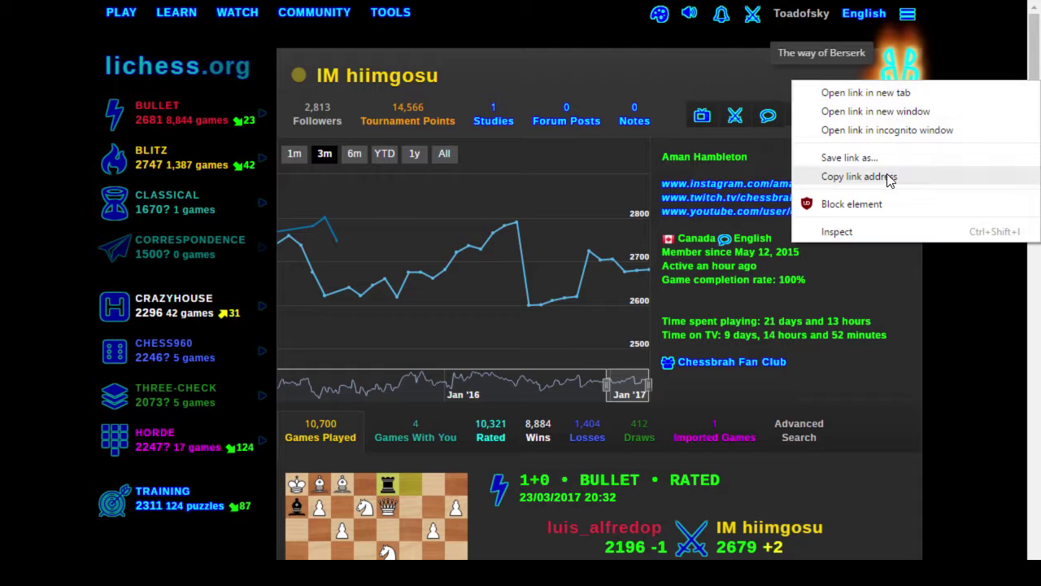
click(848, 232)
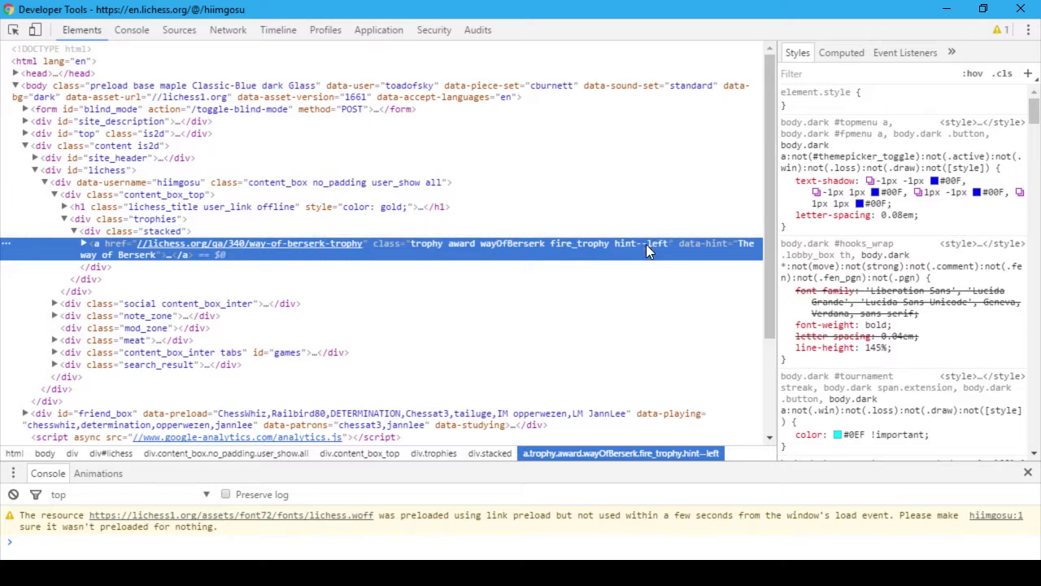
click(179, 29)
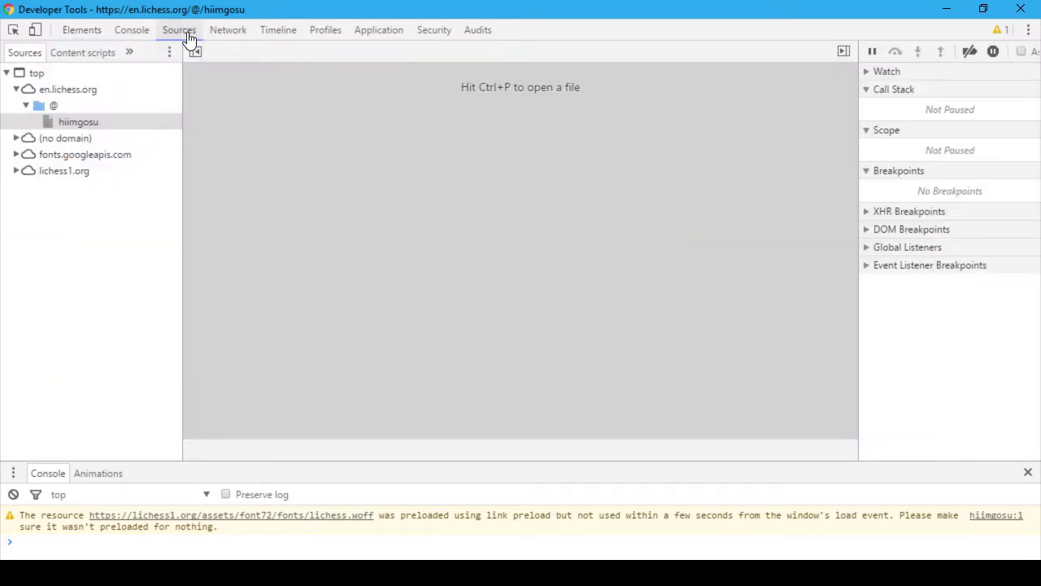
Step: Preview the font73 lichess.woff and ChessSansPiratf.woff glyphs from the lichess1.org assets
click(17, 171)
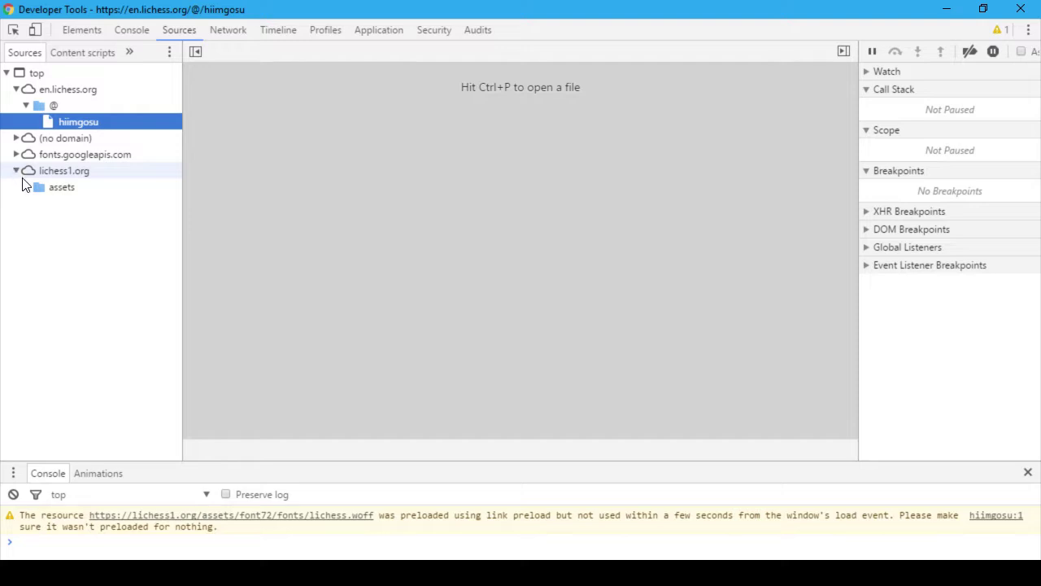
click(26, 187)
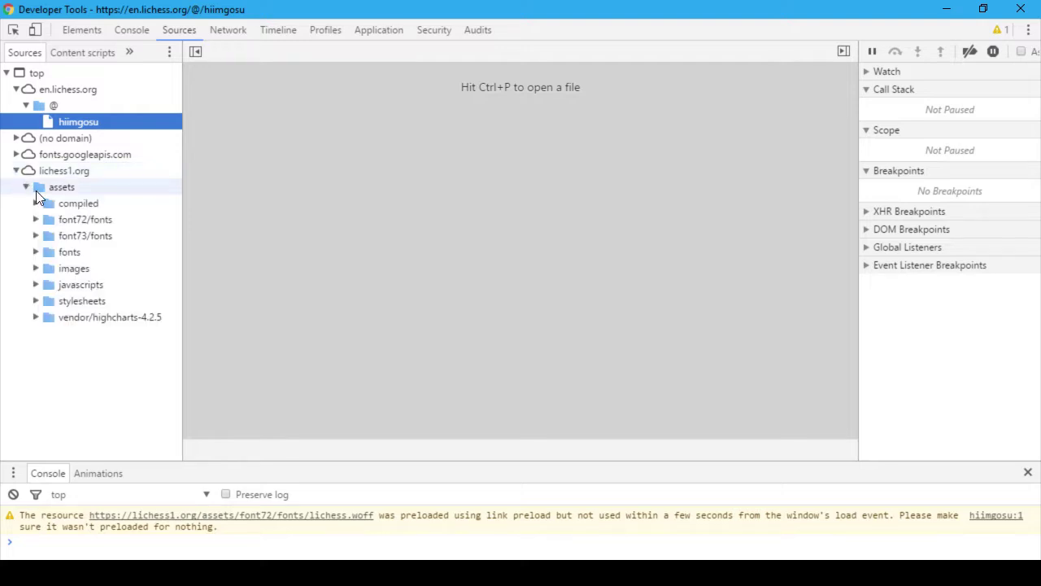
click(35, 236)
click(92, 248)
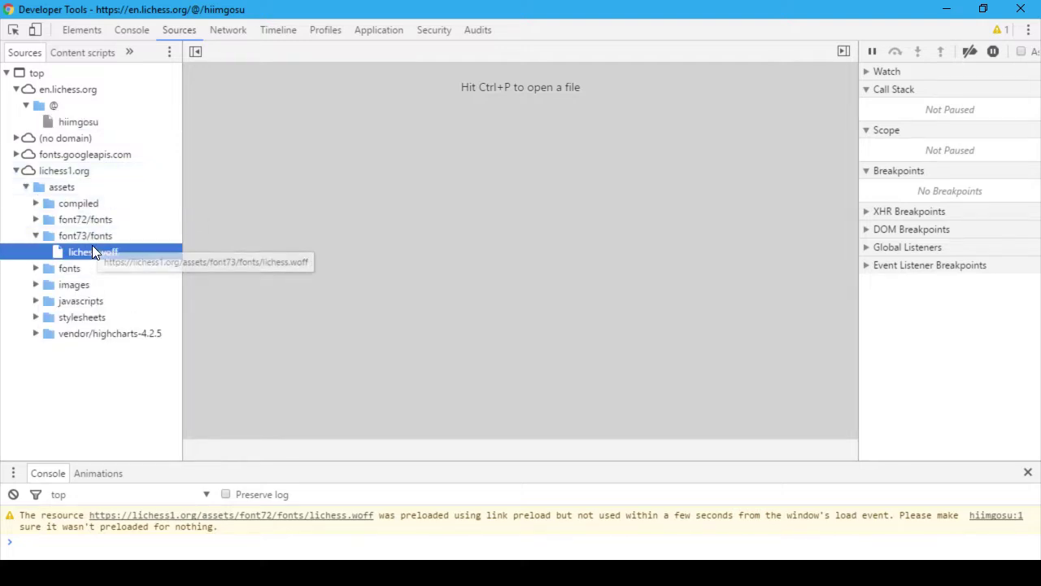
scroll(441, 249, down, 3)
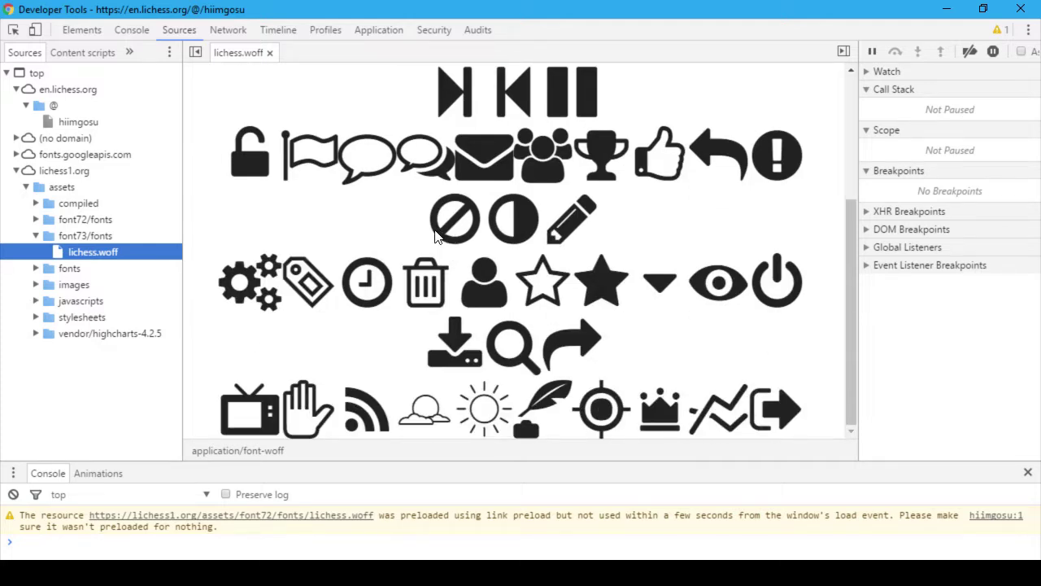
scroll(435, 235, up, 1)
scroll(435, 236, up, 3)
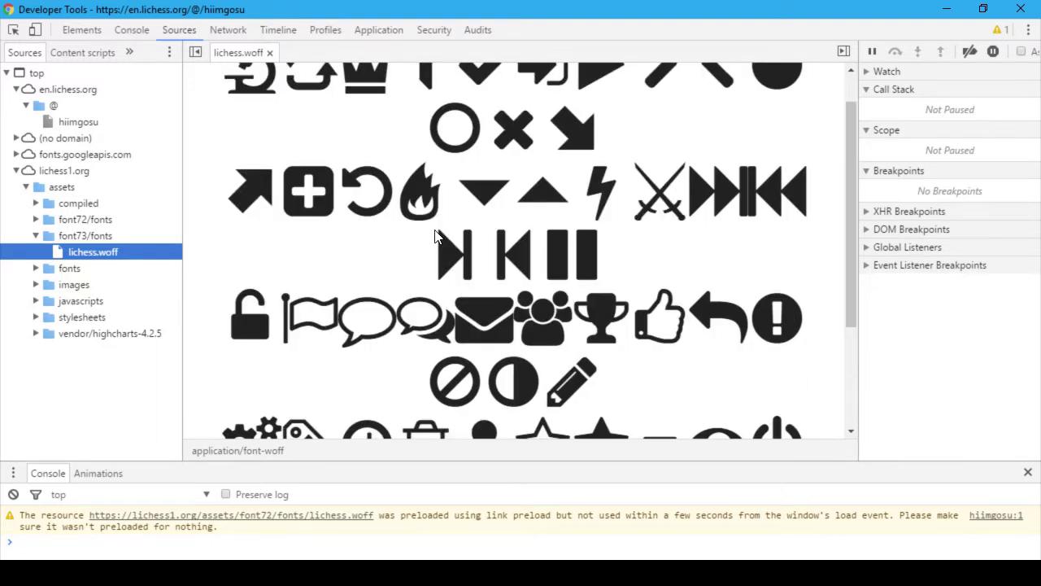
click(37, 268)
click(123, 284)
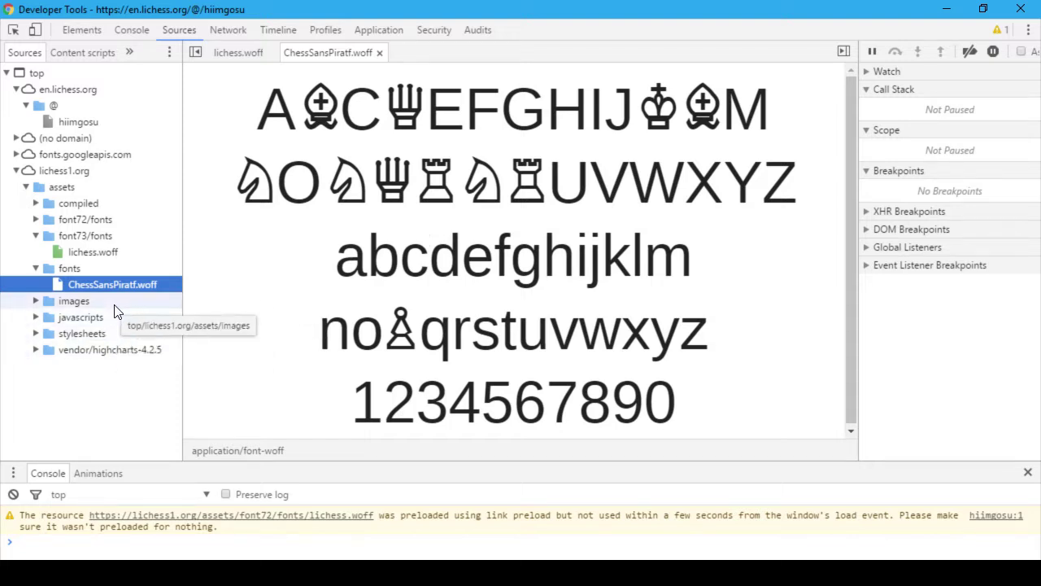
Step: Preview the glyphs of the font72 lichess.woff file
click(35, 205)
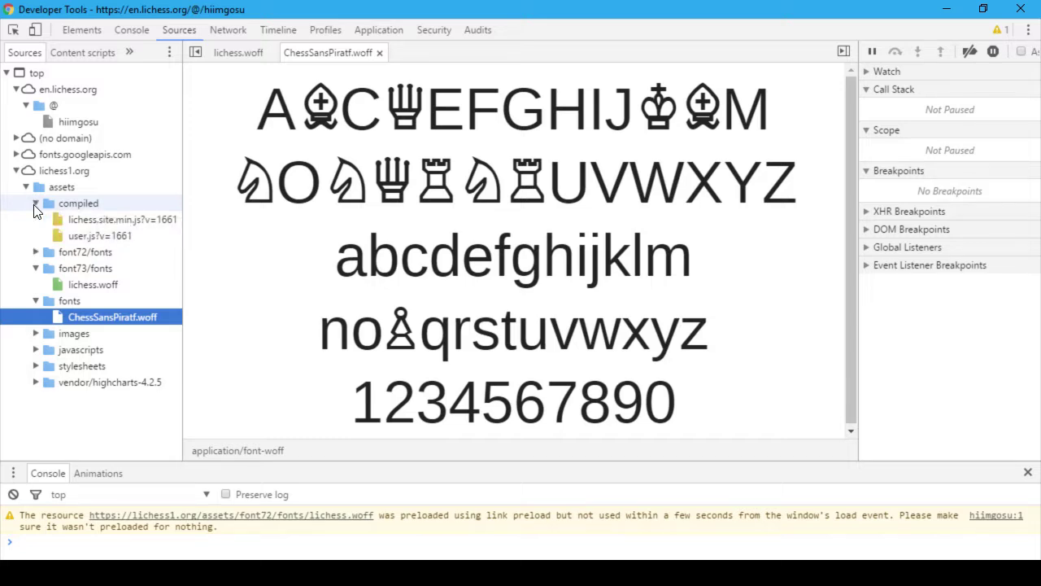
click(35, 205)
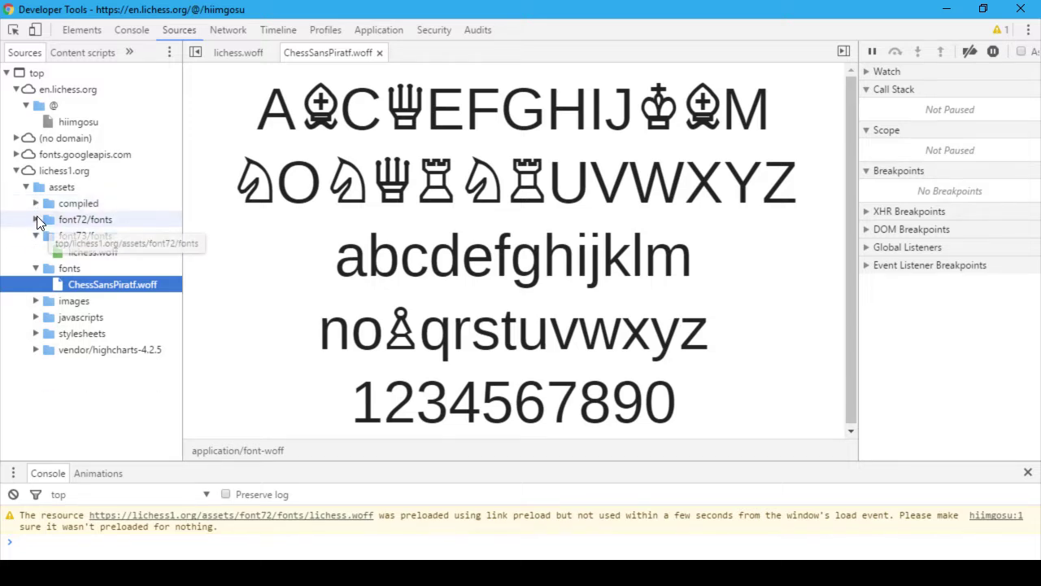
click(37, 219)
click(93, 236)
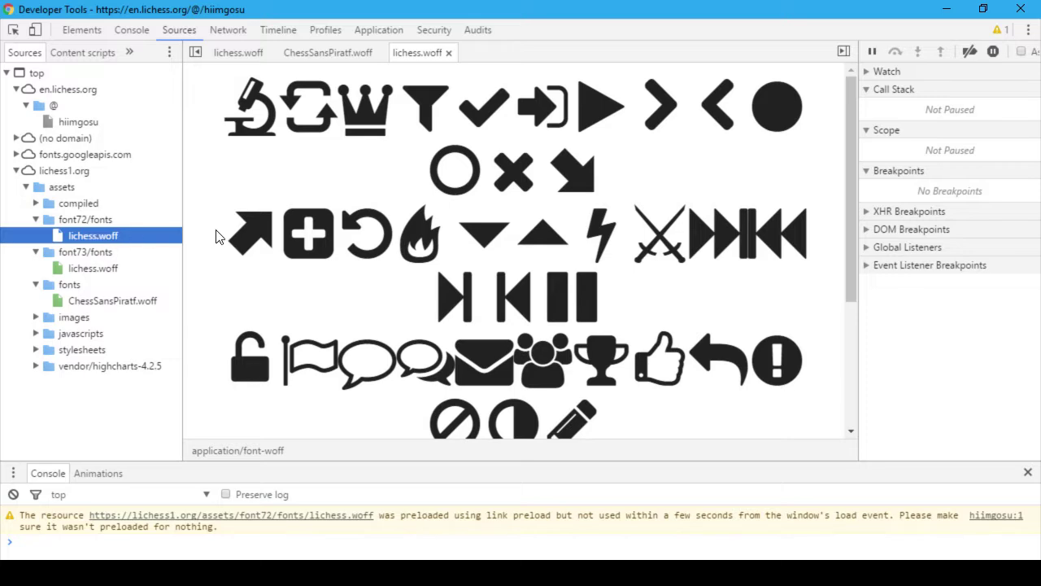
scroll(289, 259, down, 3)
scroll(290, 260, up, 5)
scroll(290, 260, down, 5)
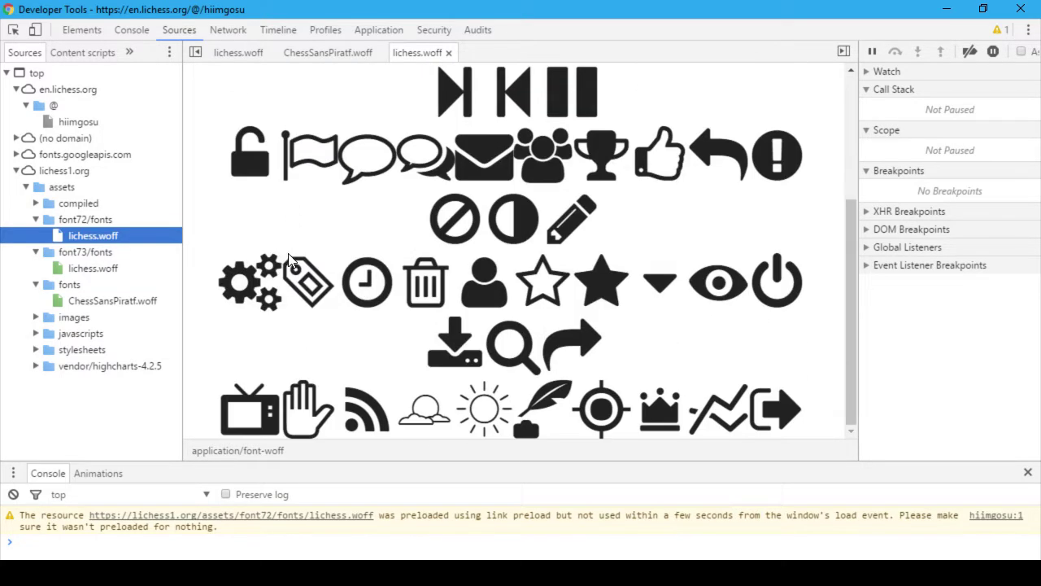
Step: Browse the images folders, then open highstock.js from vendor/highcharts-4.2.5
click(36, 203)
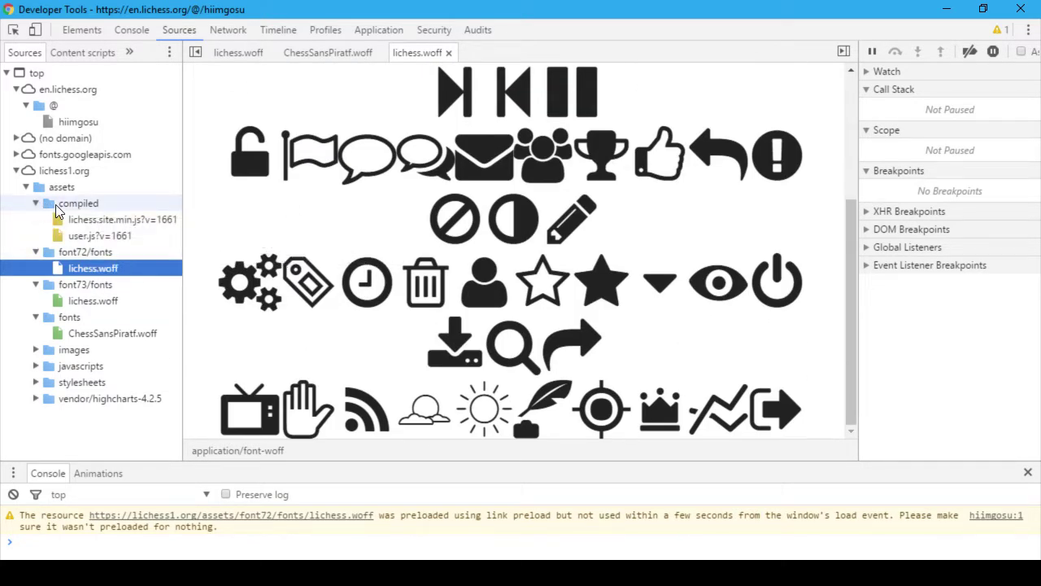
click(37, 203)
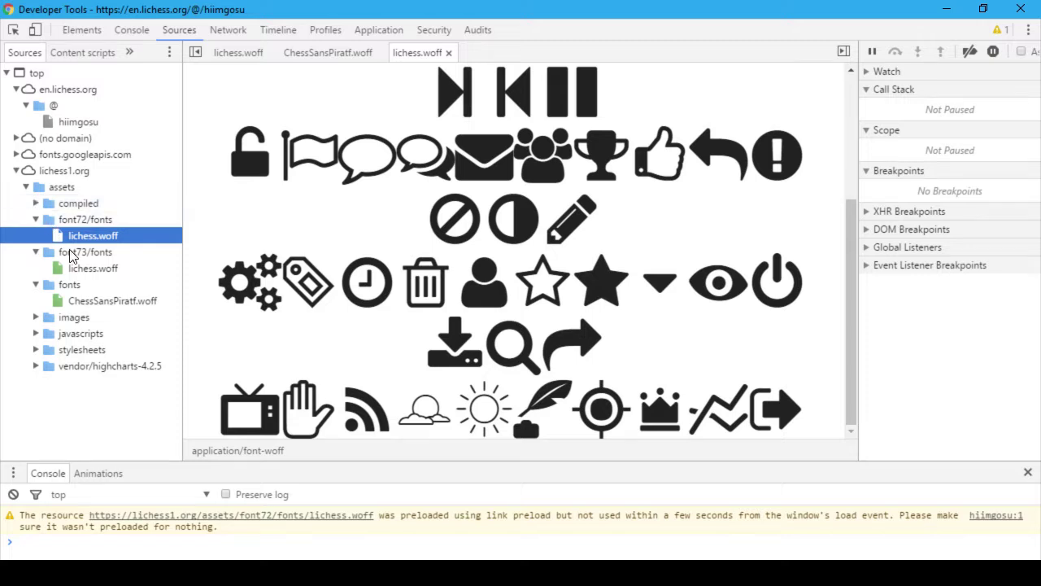
click(36, 317)
click(36, 317)
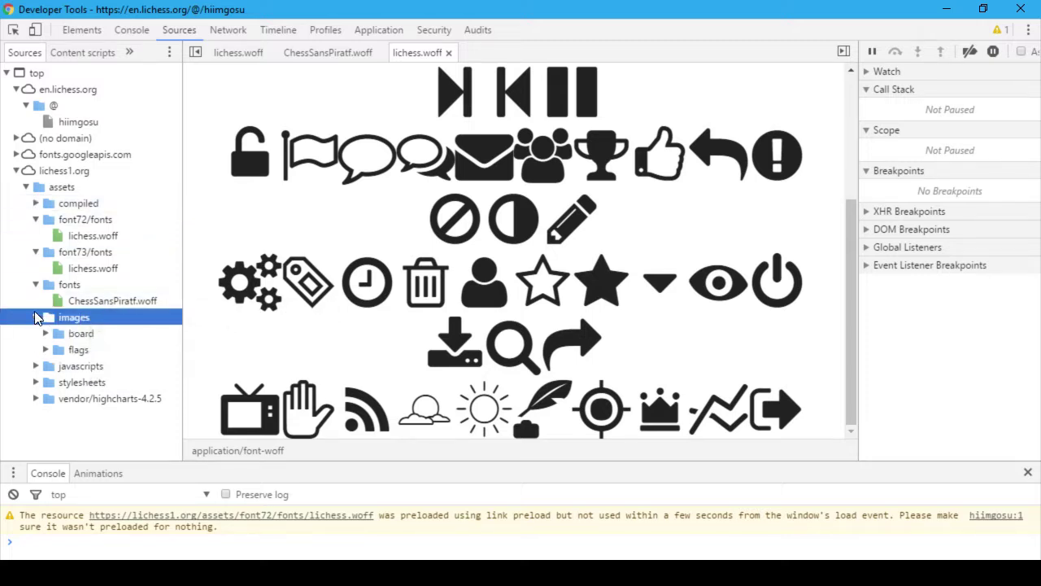
click(46, 333)
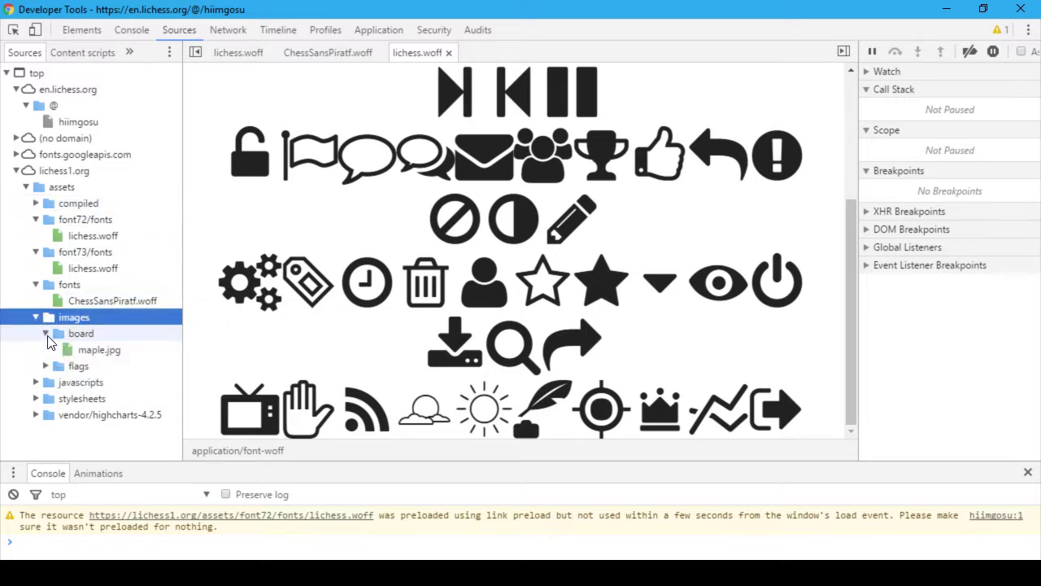
click(46, 334)
click(46, 350)
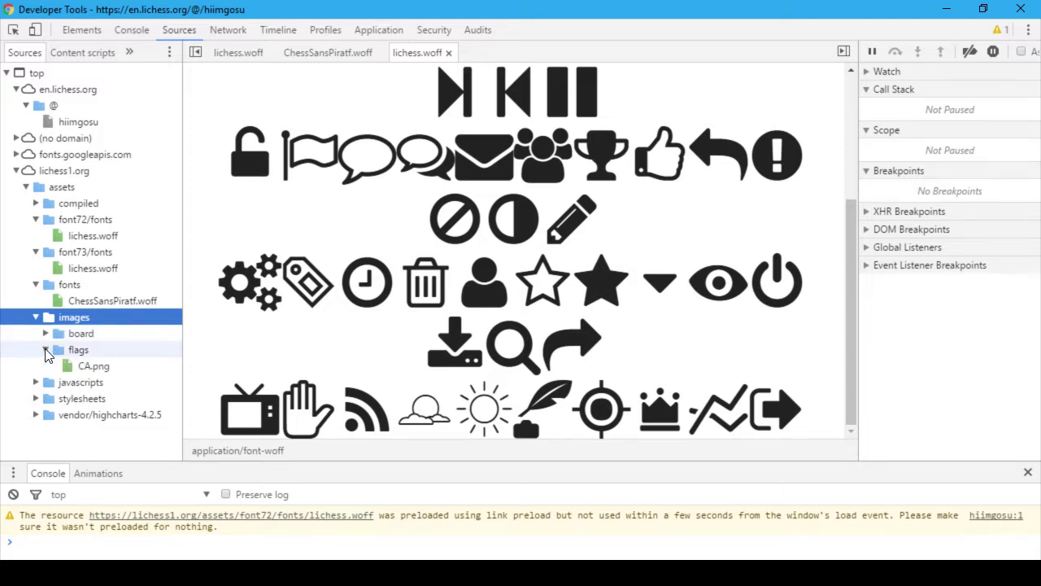
click(45, 350)
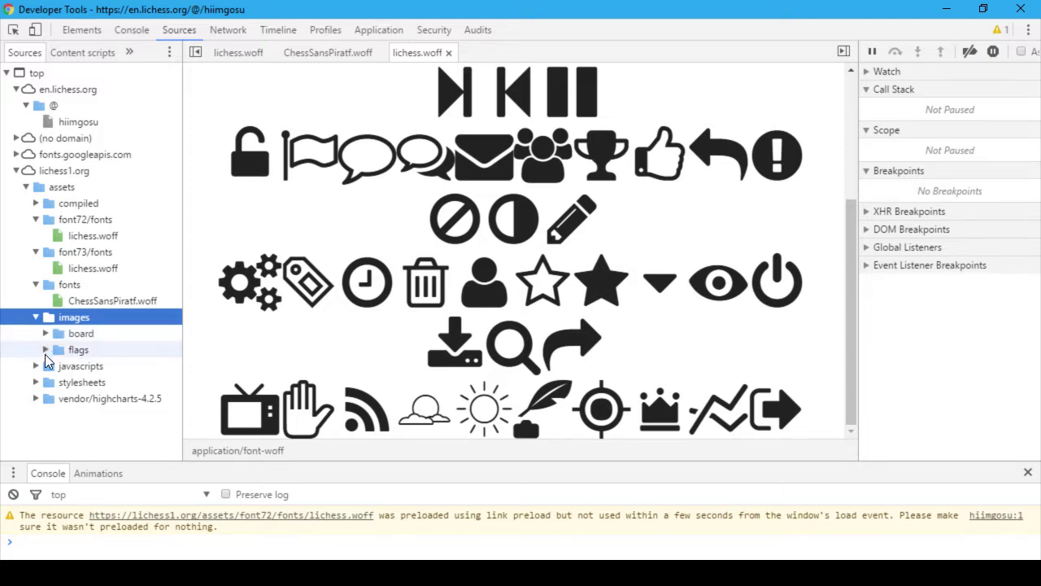
click(37, 398)
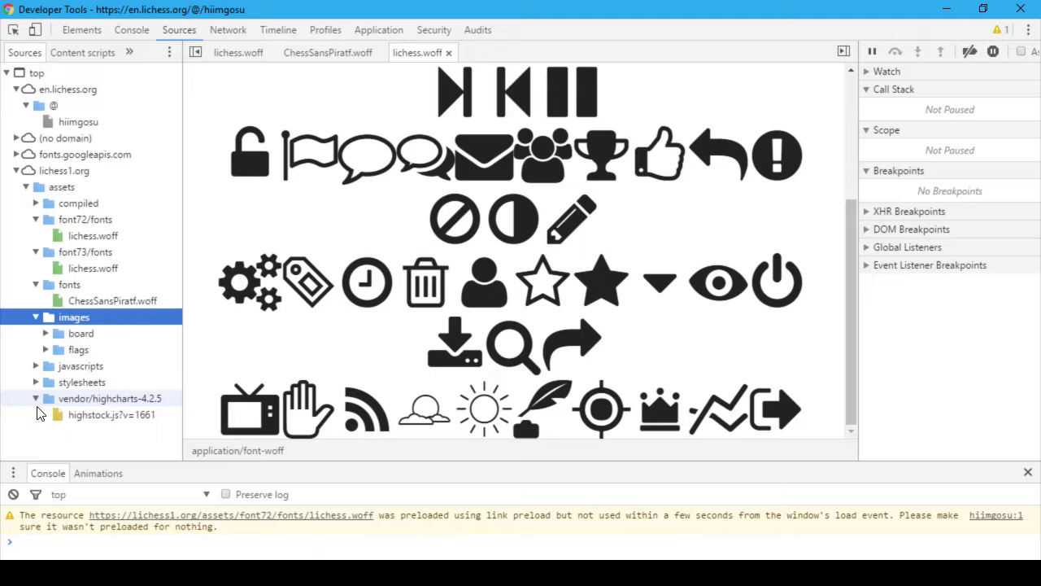
click(54, 421)
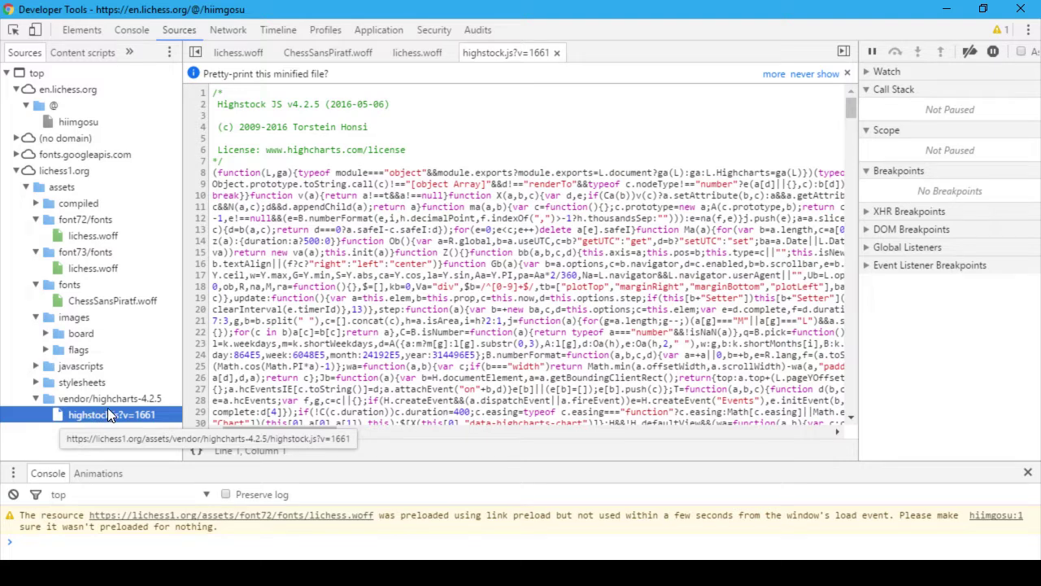
Step: View the Roboto Mono and Noto Sans stylesheets and the inline data script
click(18, 155)
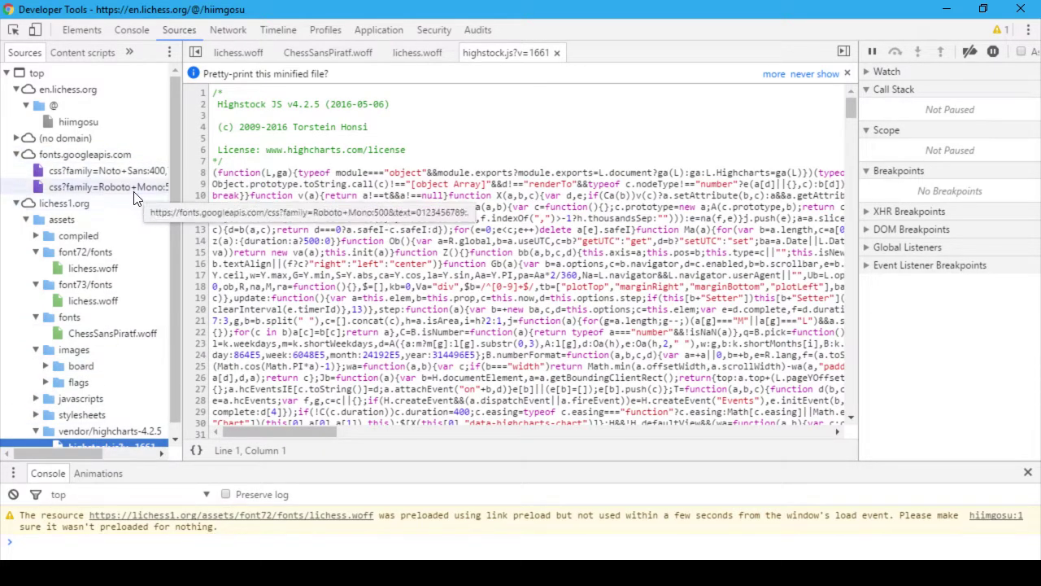
click(135, 191)
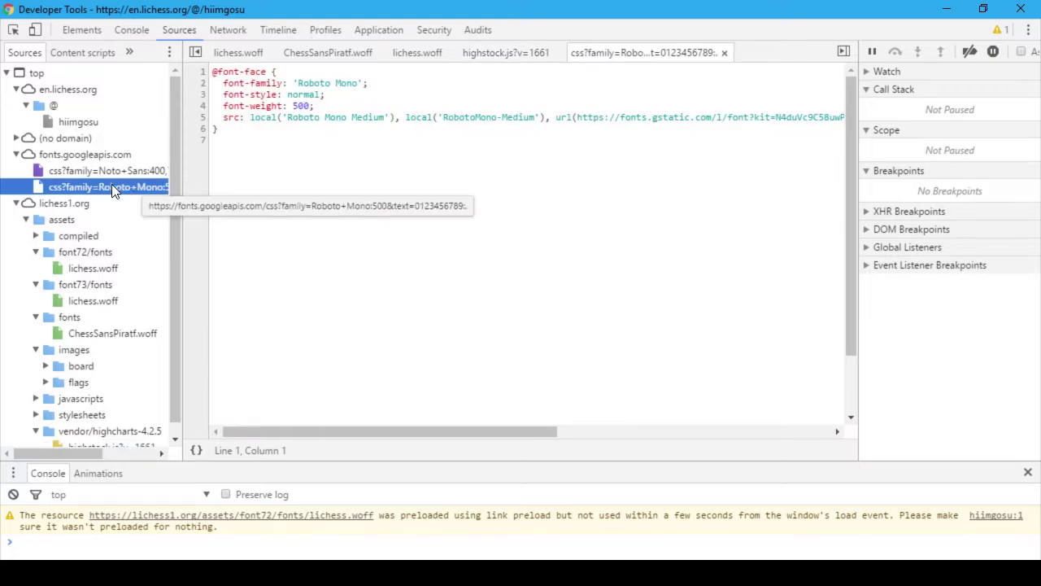
click(111, 178)
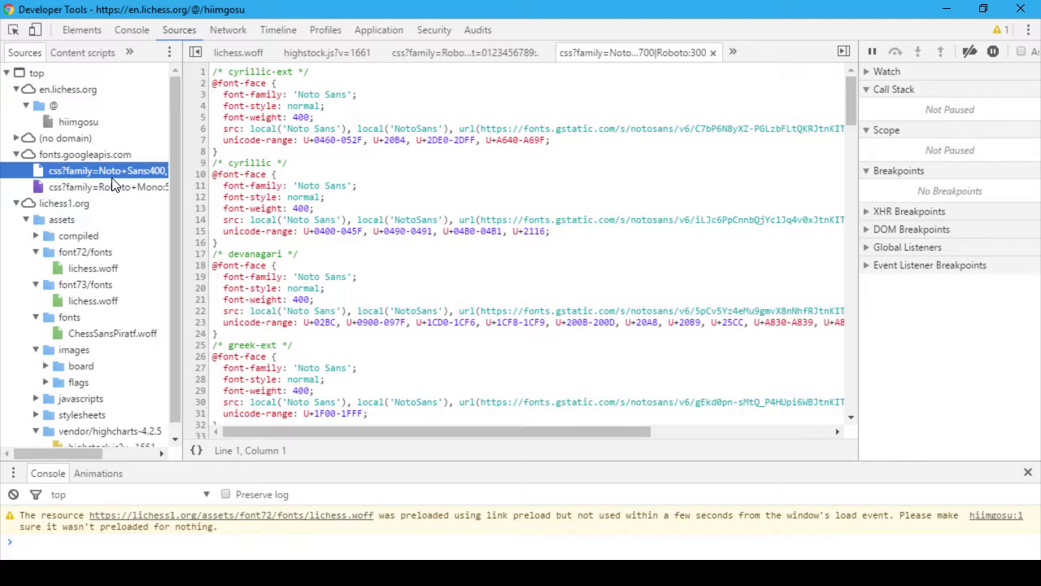
click(18, 156)
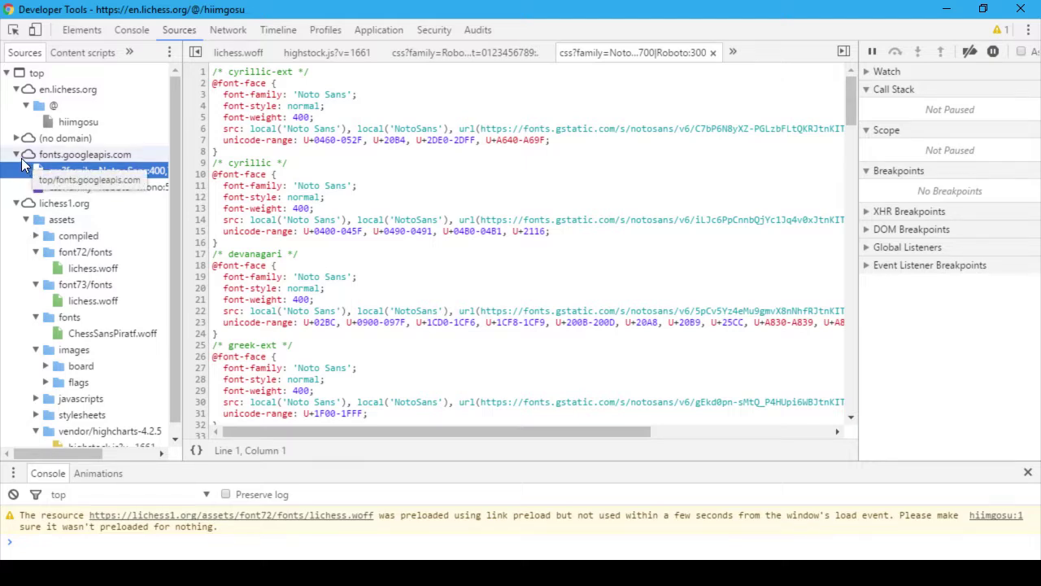
click(17, 138)
click(62, 156)
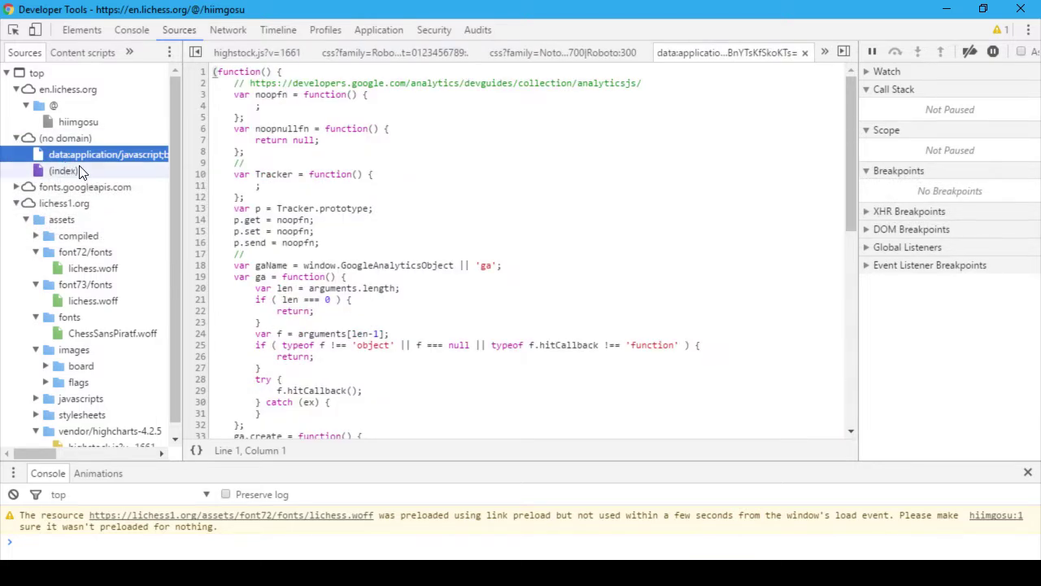
click(16, 139)
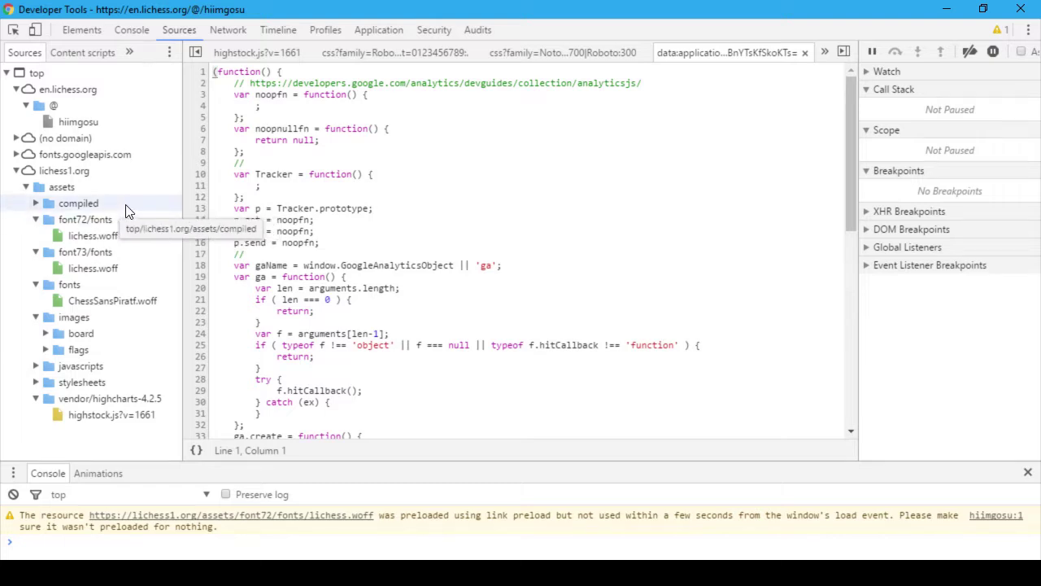
Step: Expand the flags, board, javascripts, stylesheets and piece asset folders
click(45, 349)
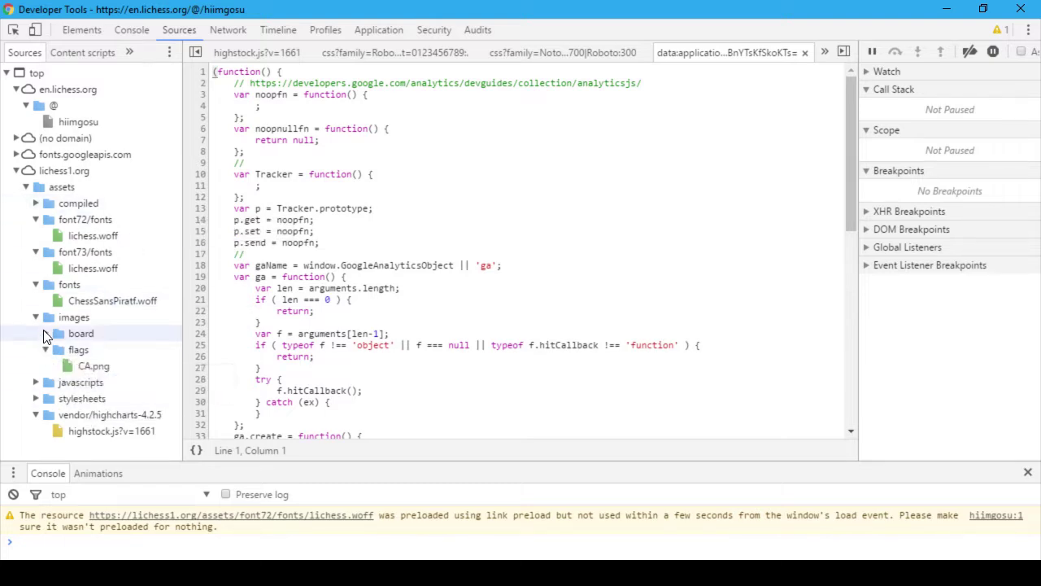
click(46, 333)
click(36, 398)
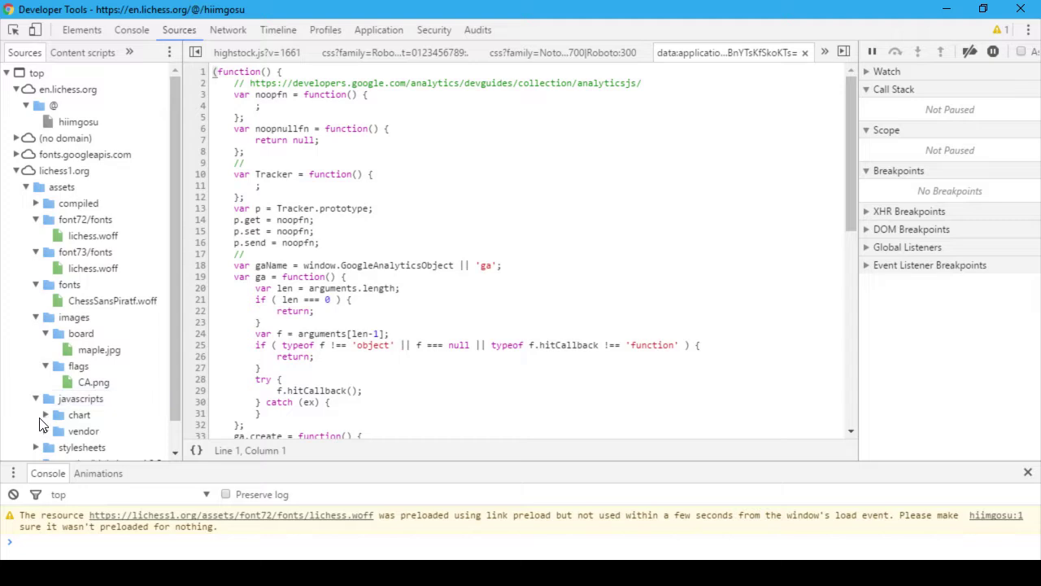
scroll(39, 411, down, 1)
click(37, 416)
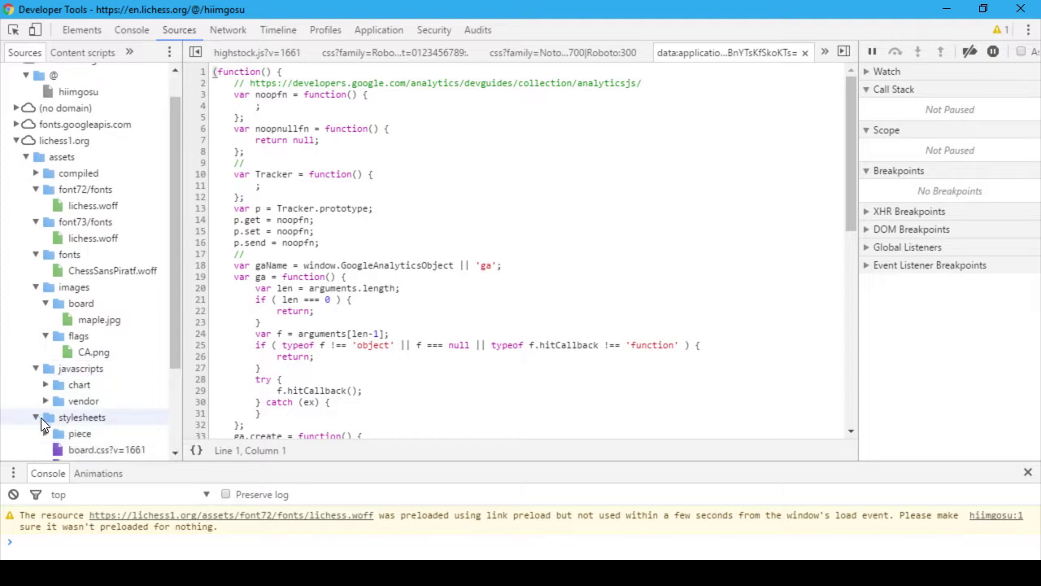
scroll(50, 429, down, 3)
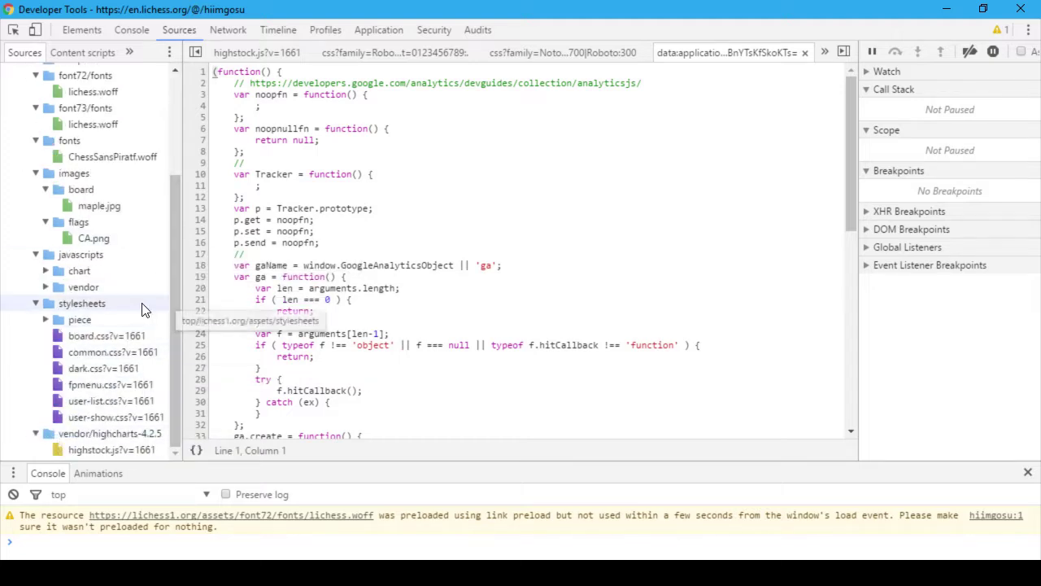
click(46, 320)
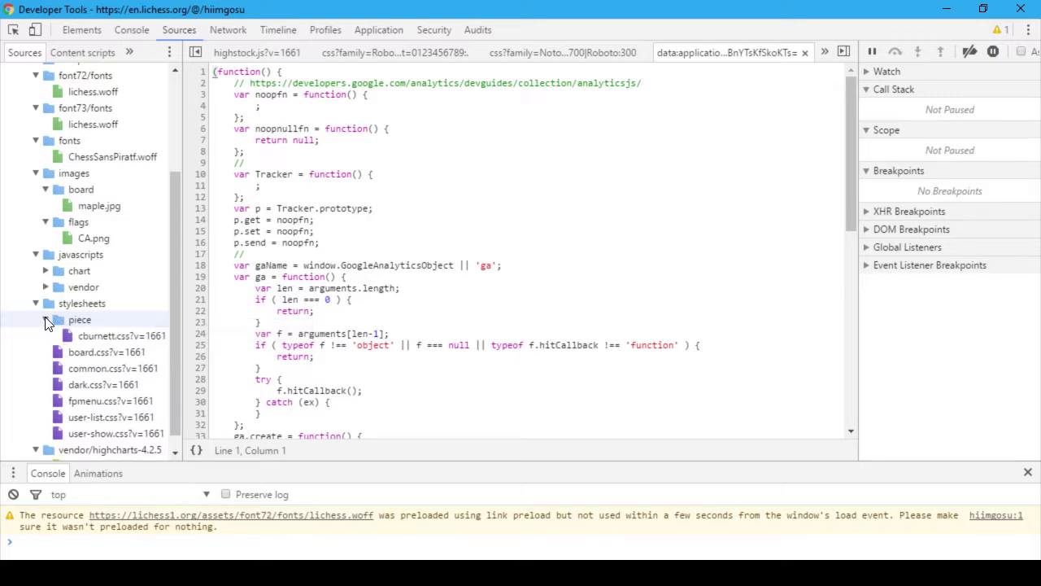
click(46, 321)
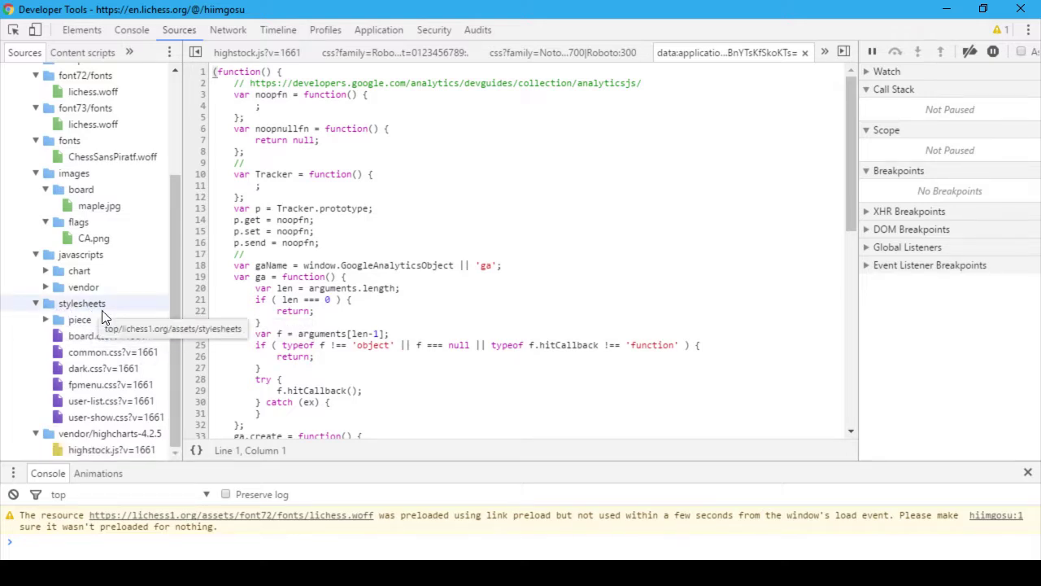
scroll(101, 319, up, 2)
scroll(101, 319, up, 2)
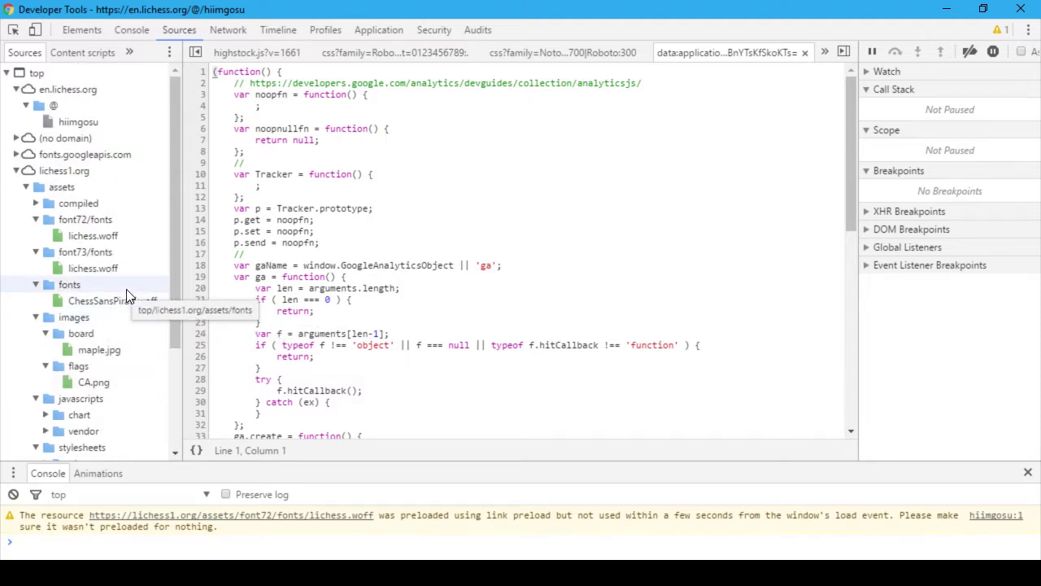
Step: Check the compiled scripts folder and close the developer tools
click(36, 205)
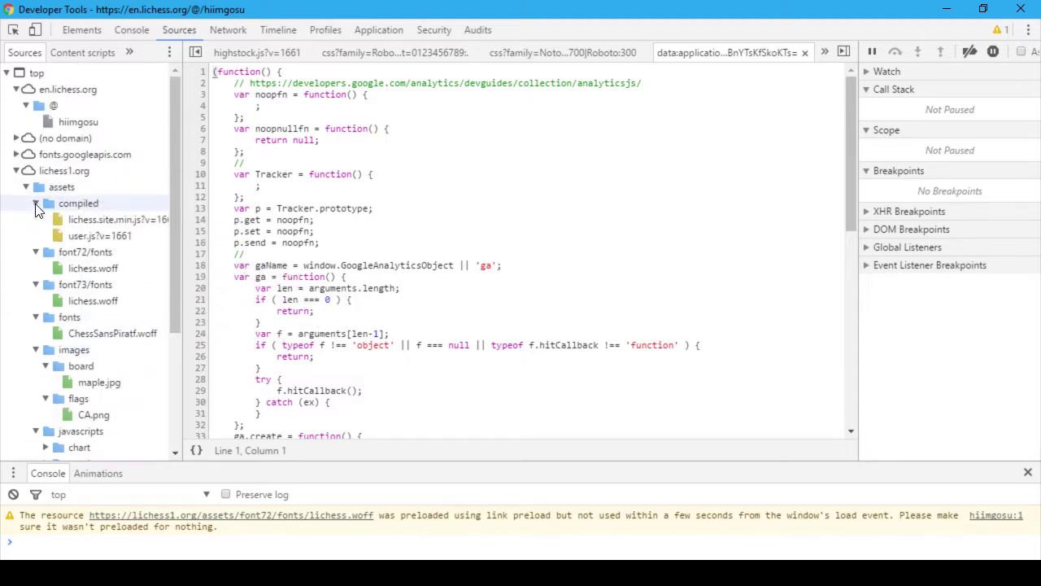
click(36, 205)
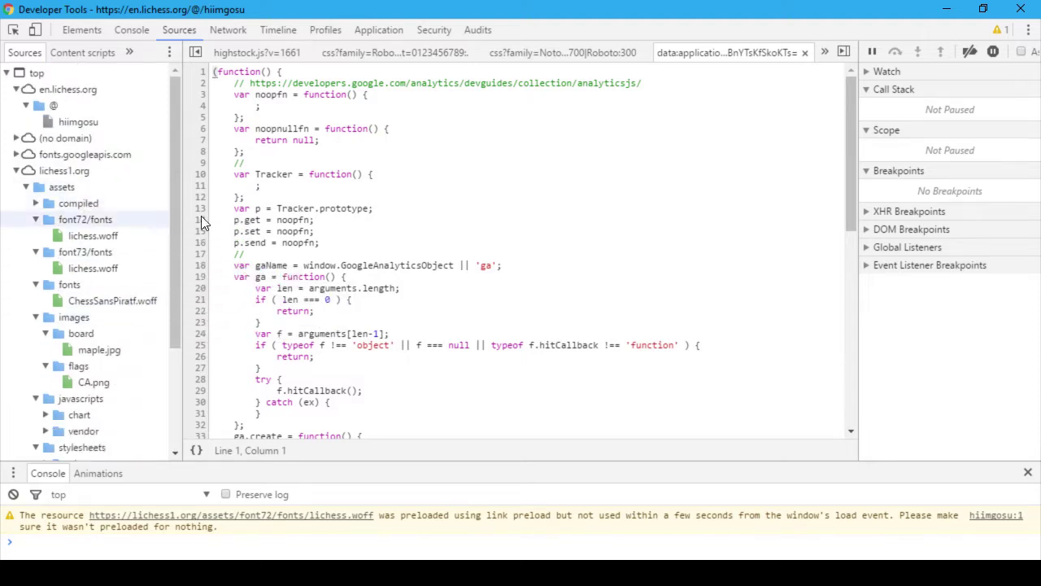
click(1020, 10)
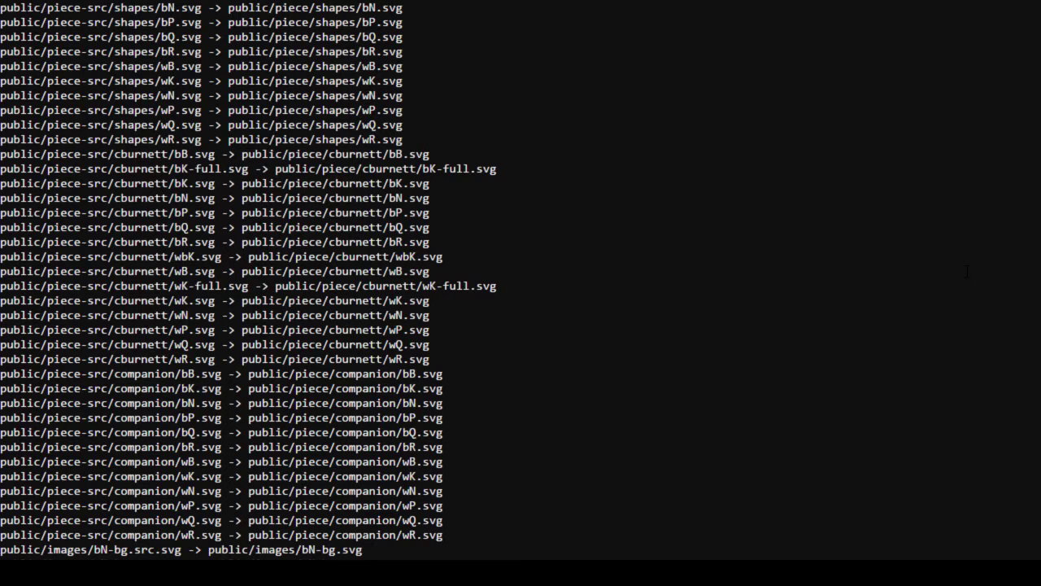
Step: Run sbt -v in the shell and close the lichess font viewer
text(sbt -v)
key(Return)
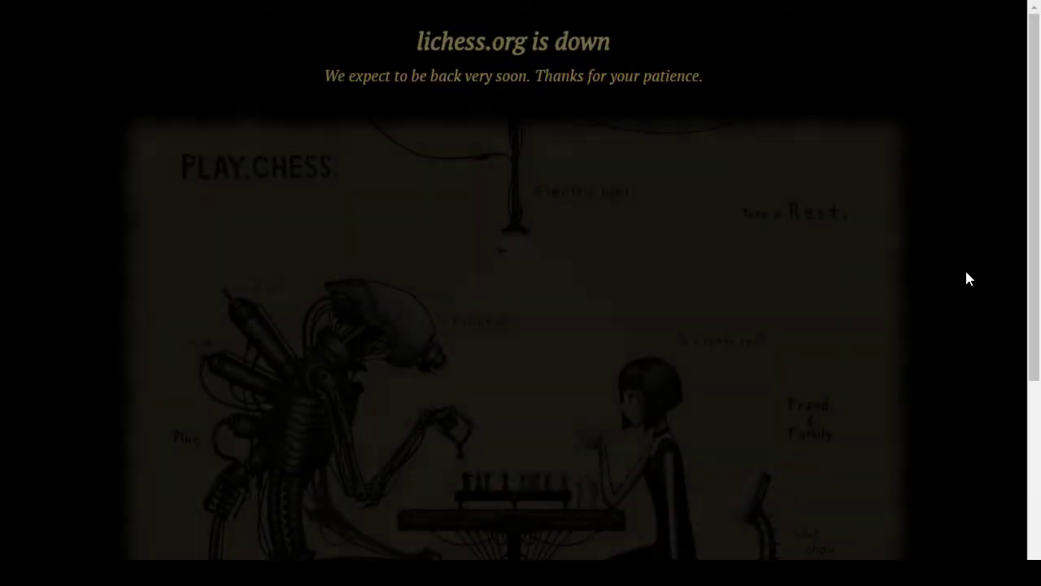
key(alt+Tab)
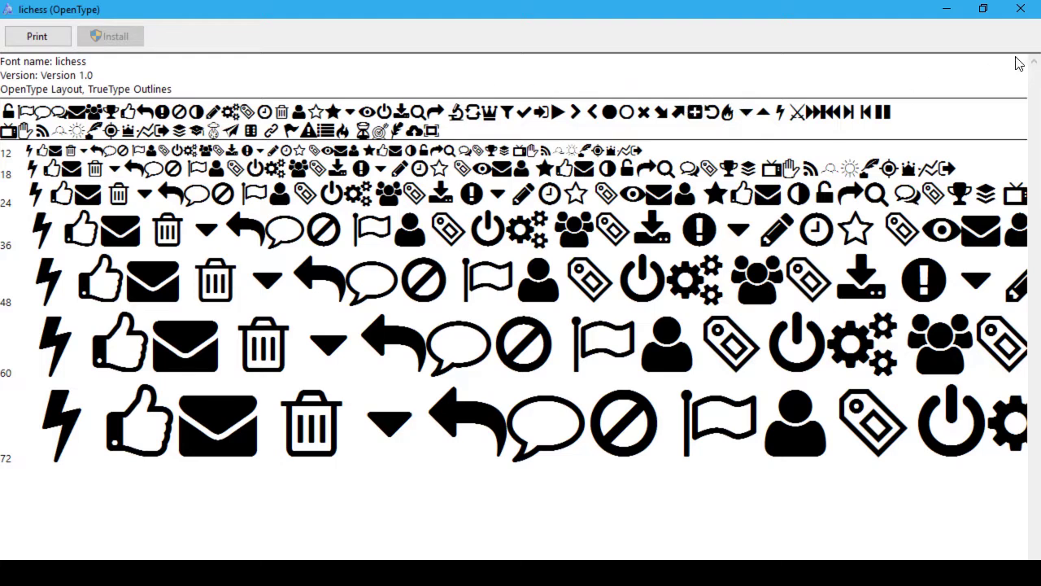
click(1018, 10)
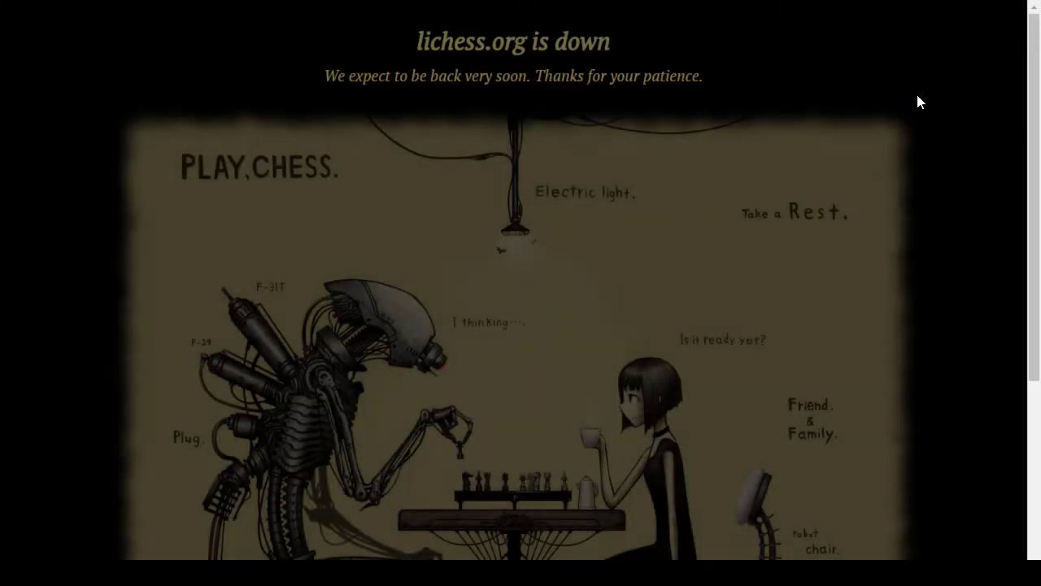
Step: Close Windows Settings and bring ZugMiracle.svg in Inkscape forward
key(alt+Tab)
key(alt+Tab)
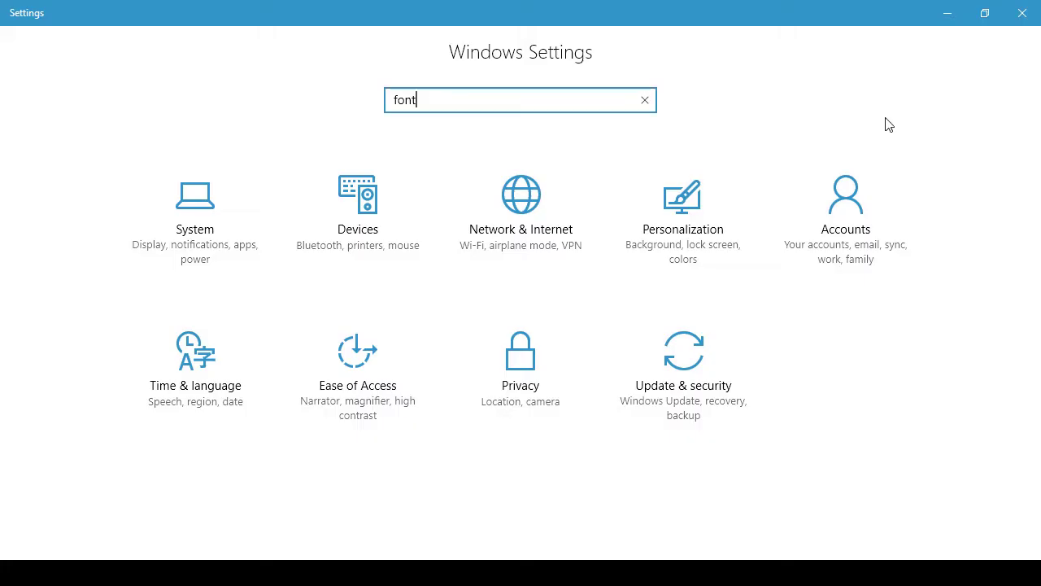
click(1016, 13)
key(alt+Tab)
key(Tab)
key(Tab)
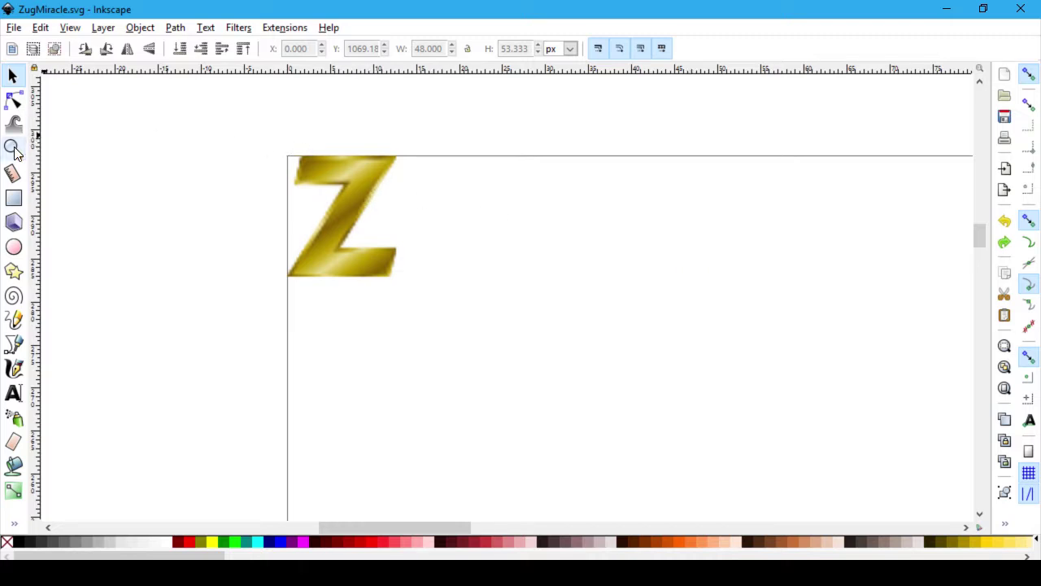
Step: Open Fill and Stroke from the Object menu, then close it unused
click(134, 31)
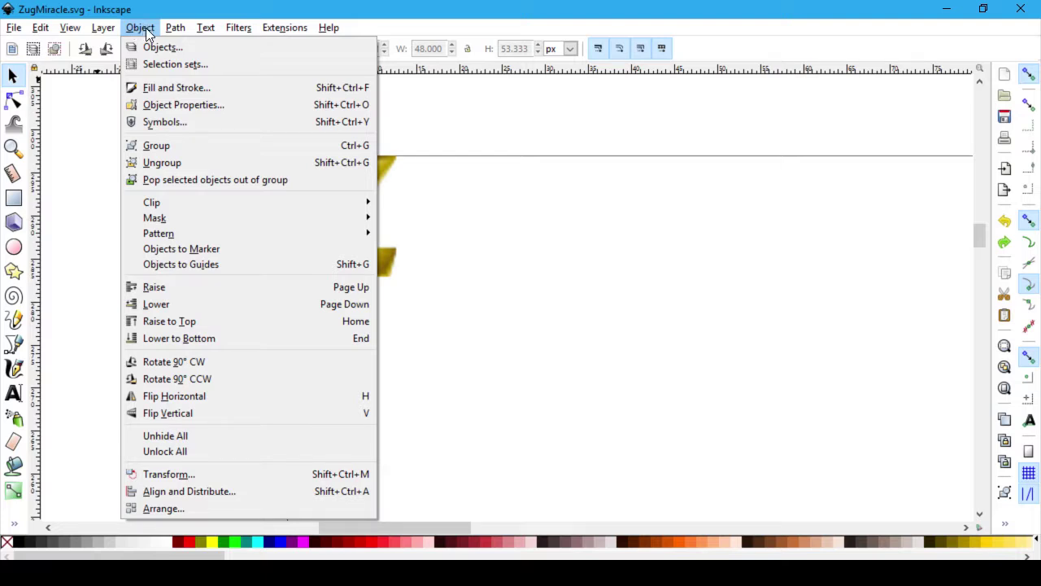
click(145, 27)
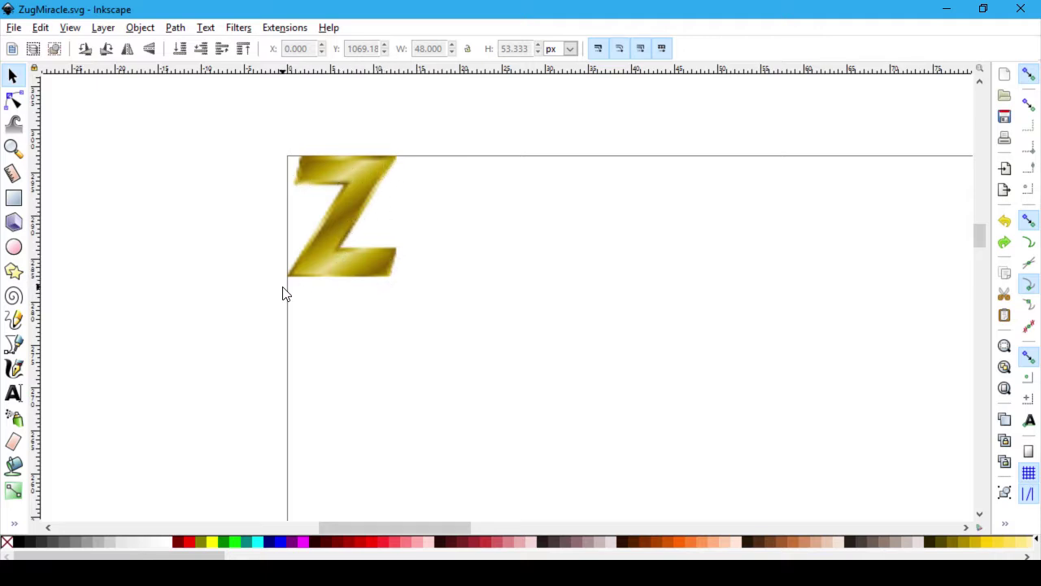
click(141, 28)
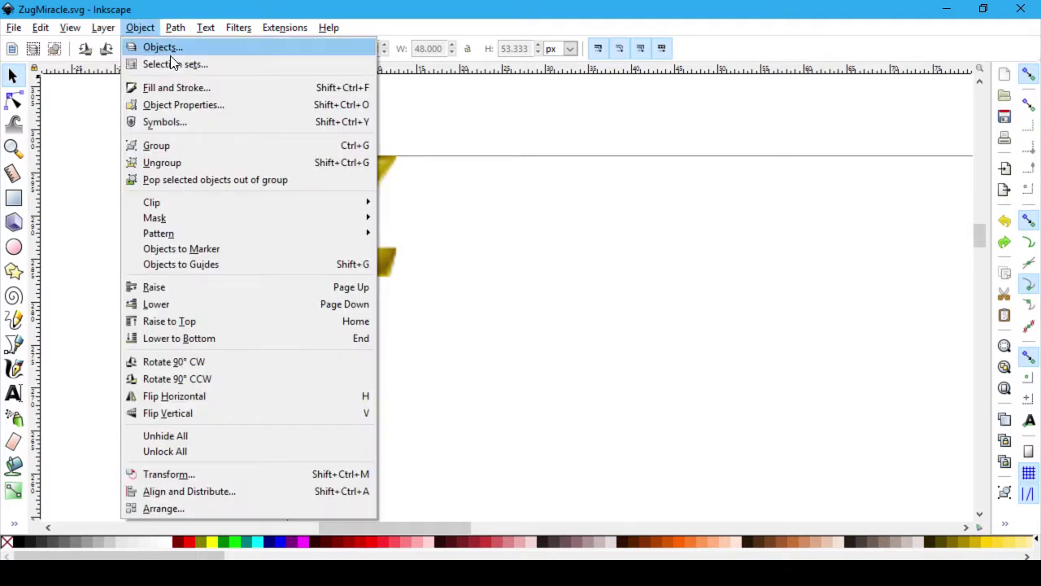
click(187, 84)
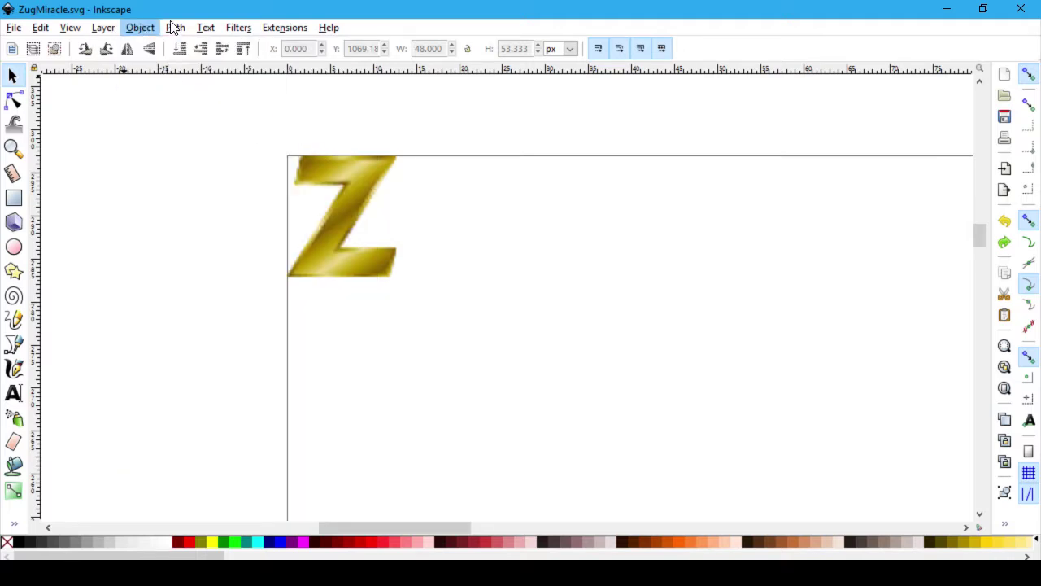
click(143, 30)
click(142, 29)
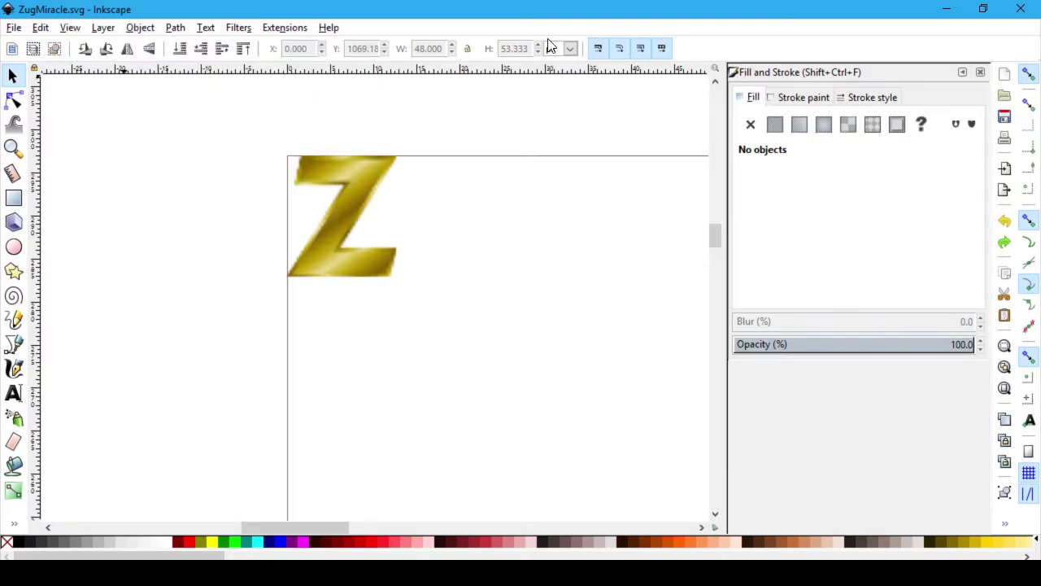
click(980, 72)
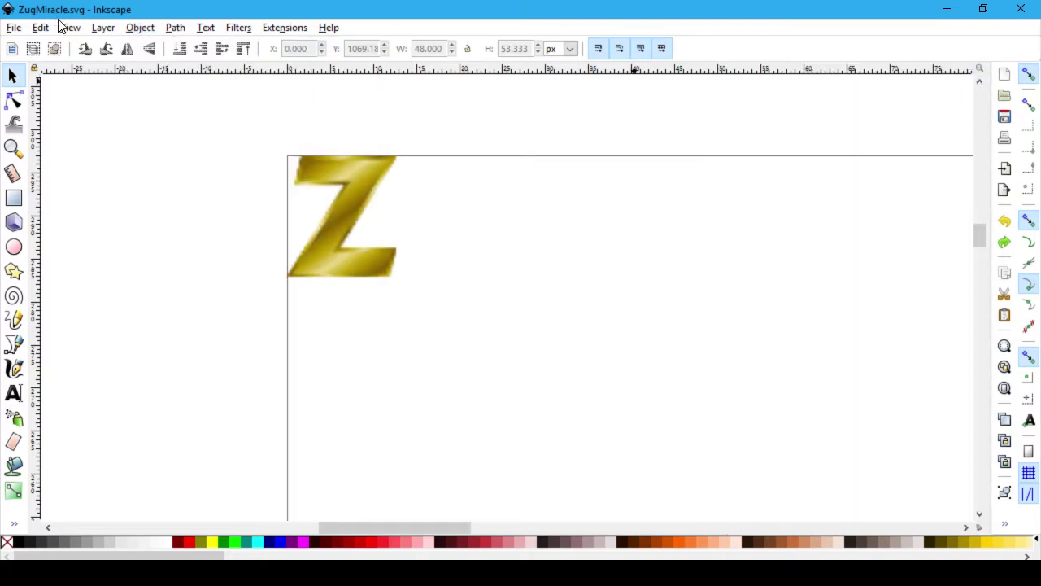
Step: Dismiss the Object menu and switch to the browser
click(142, 28)
mouse_move(100, 31)
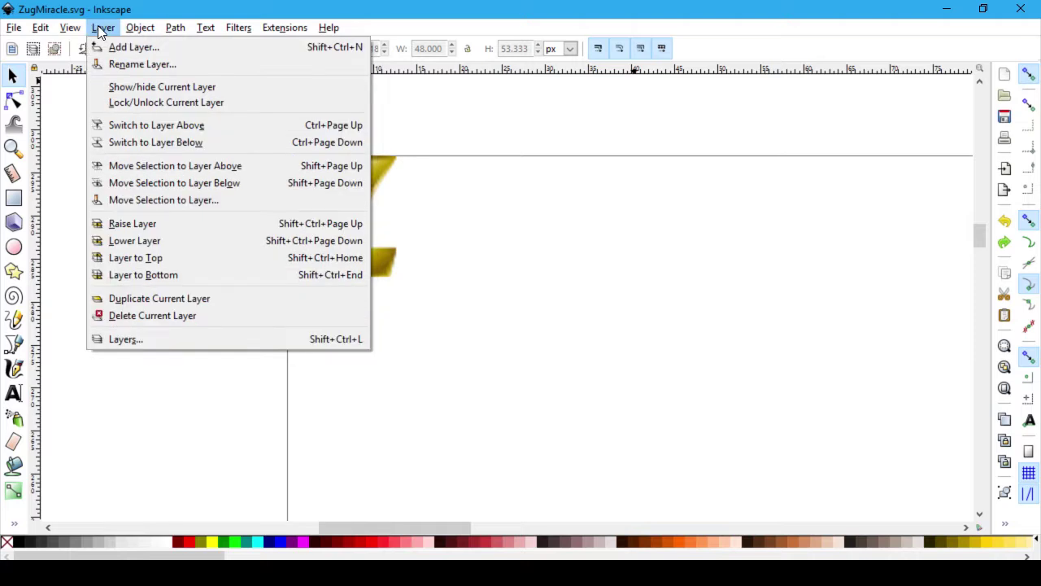
click(138, 28)
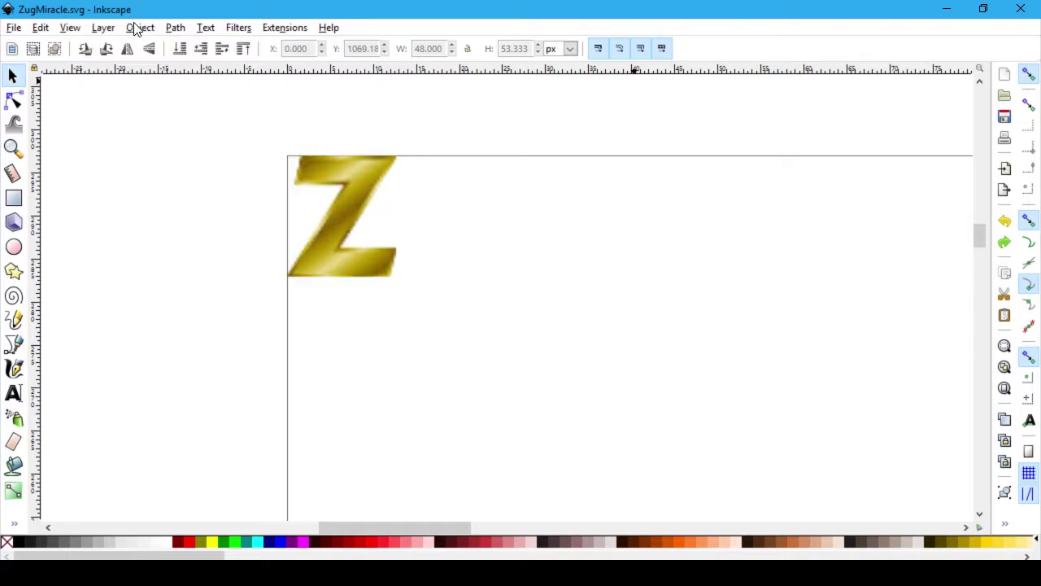
key(alt+Tab)
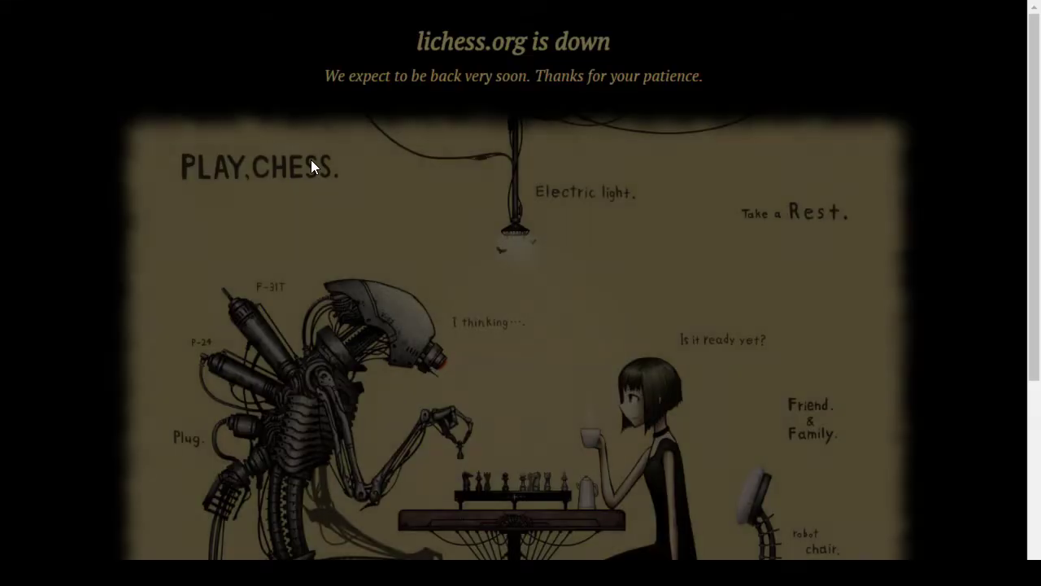
Step: Bring the Fonts window forward and close it
key(alt+Tab)
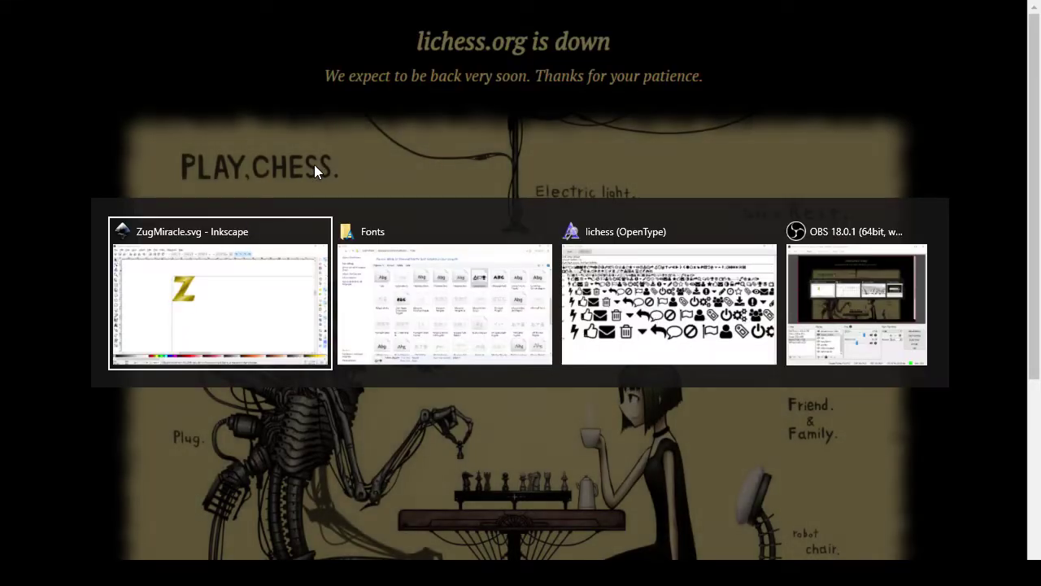
key(alt+Tab)
key(Tab)
key(Tab)
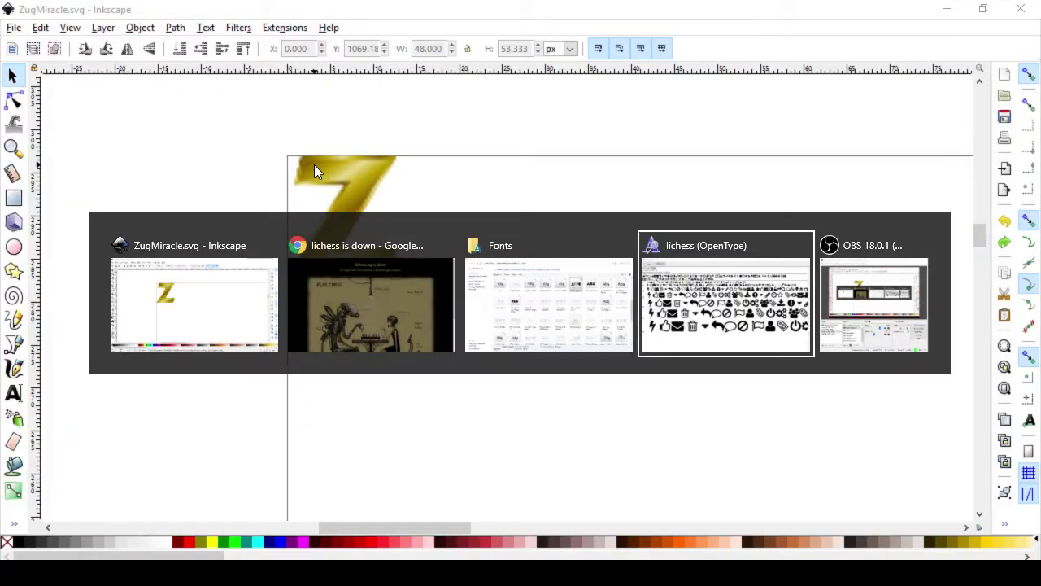
key(alt+shift+Tab)
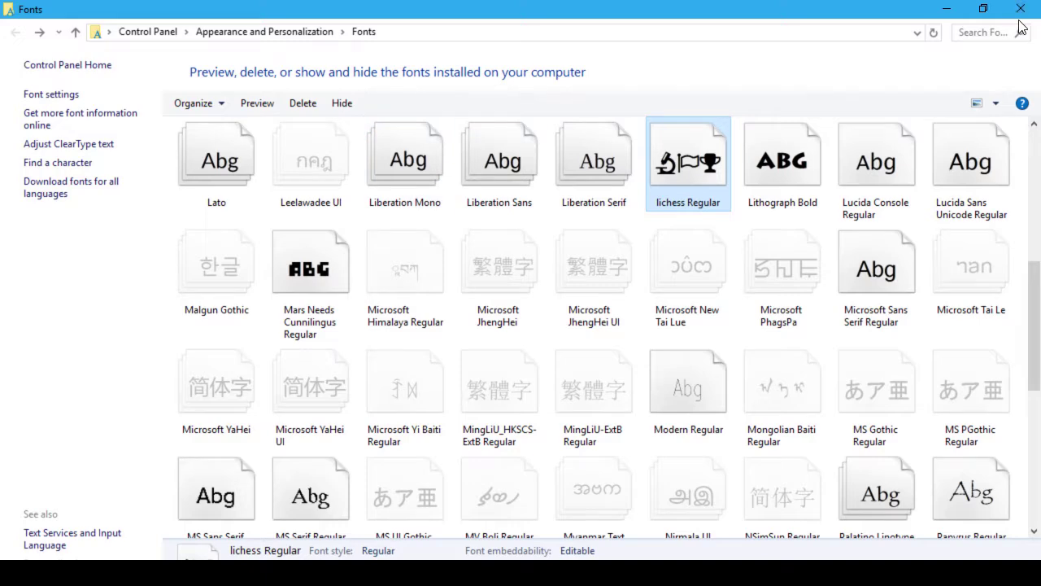
click(1020, 9)
Step: Bring the lichess font preview forward and close it
key(alt+Tab)
key(Tab)
key(shift+Tab)
key(shift+Tab)
key(alt+Tab)
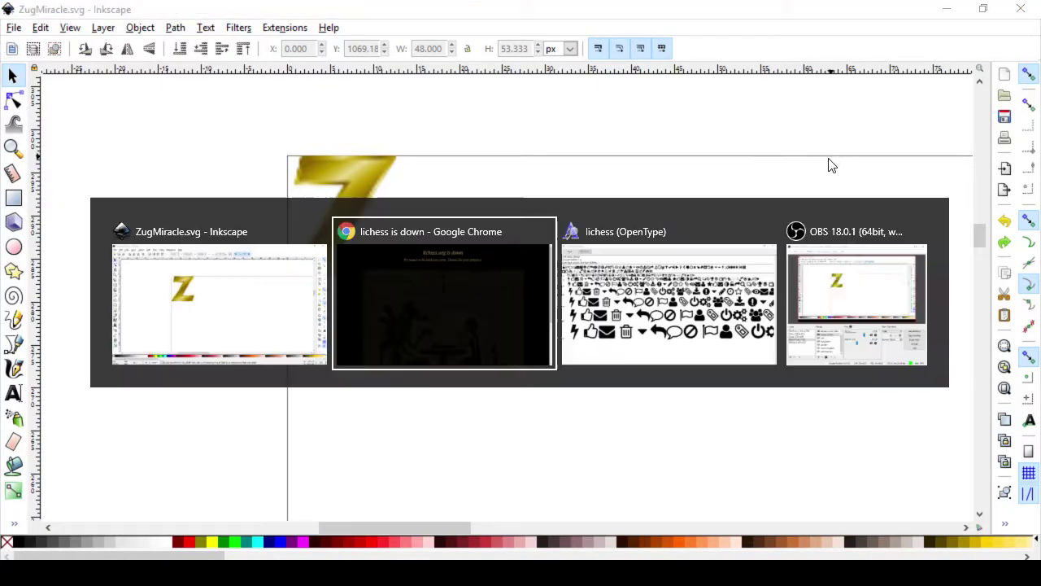
key(Tab)
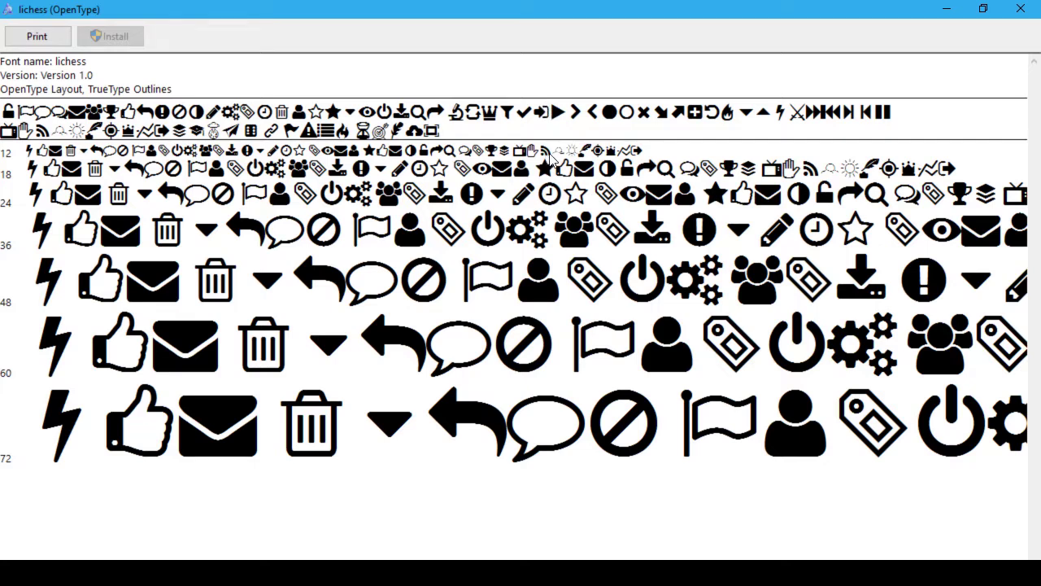
click(1022, 10)
Step: Switch to the browser's lichess profile page
key(alt+Tab)
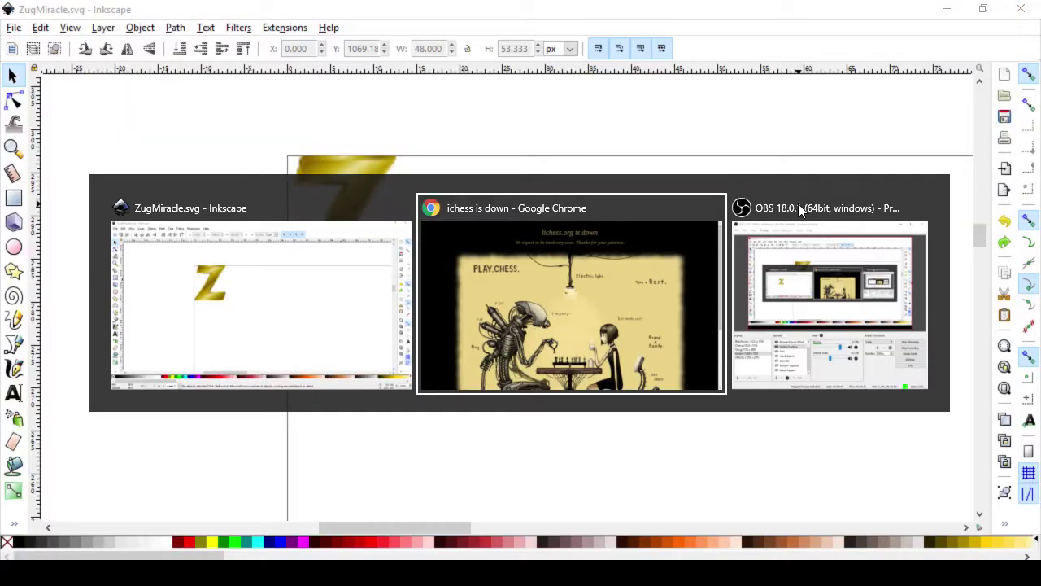
key(Escape)
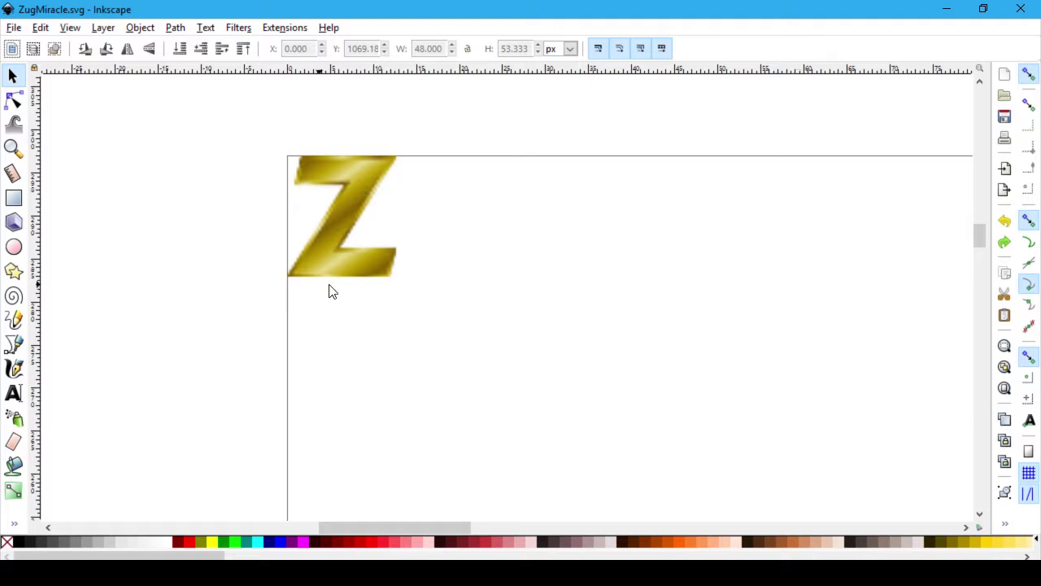
key(alt+Tab)
click(484, 311)
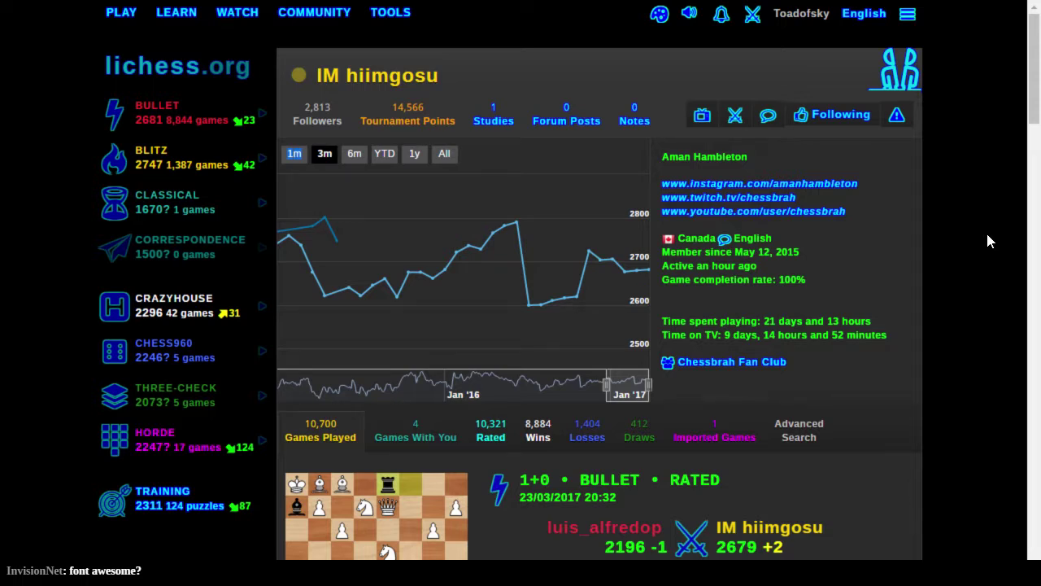
Step: Launch paint.net from a Start menu search
key(super)
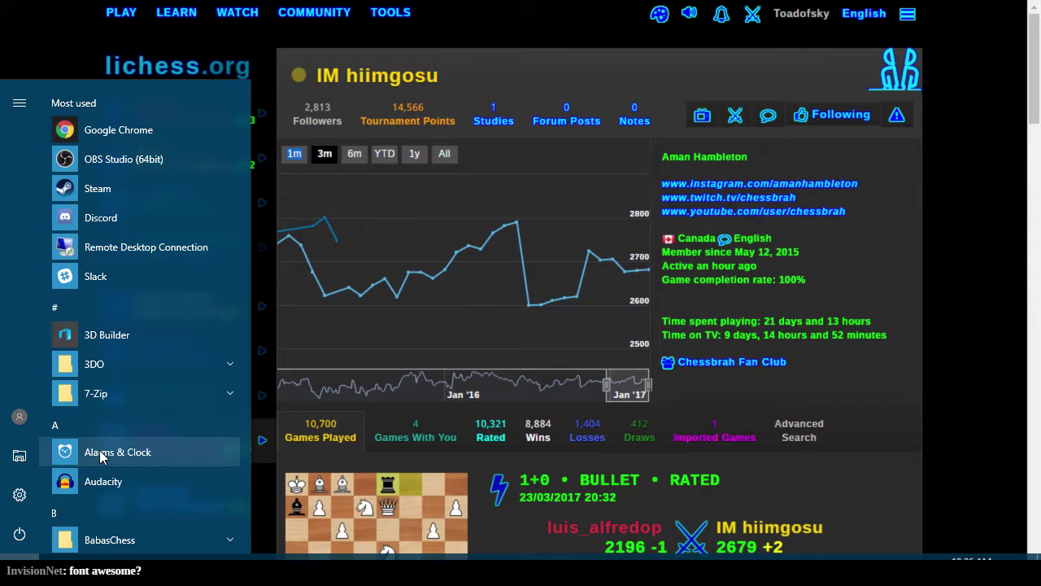
text(paint)
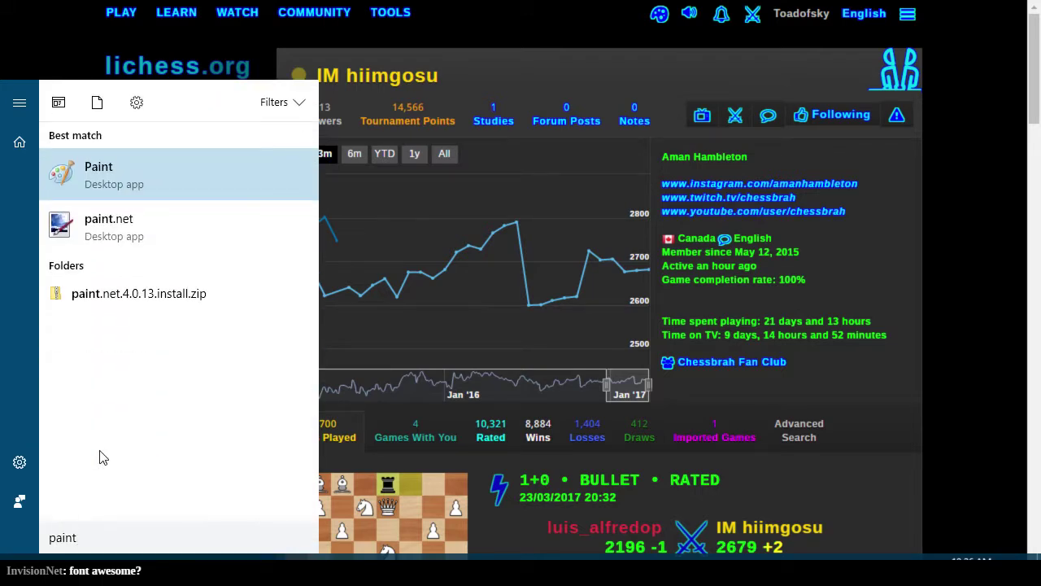
text(.net)
key(Return)
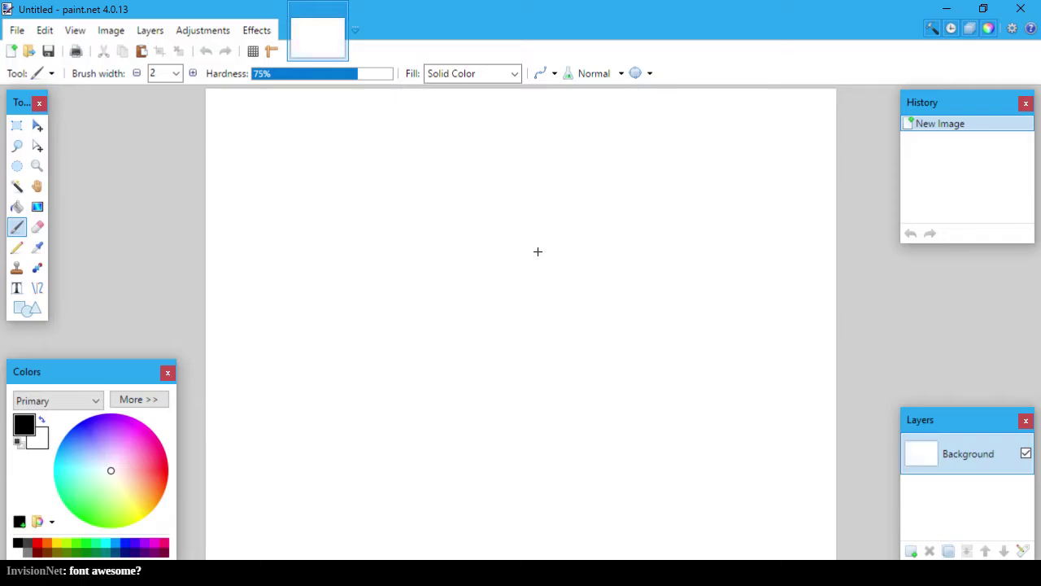
Step: Paste the lichess profile screenshot with an expanded canvas, then select and copy the blue icon
key(ctrl+v)
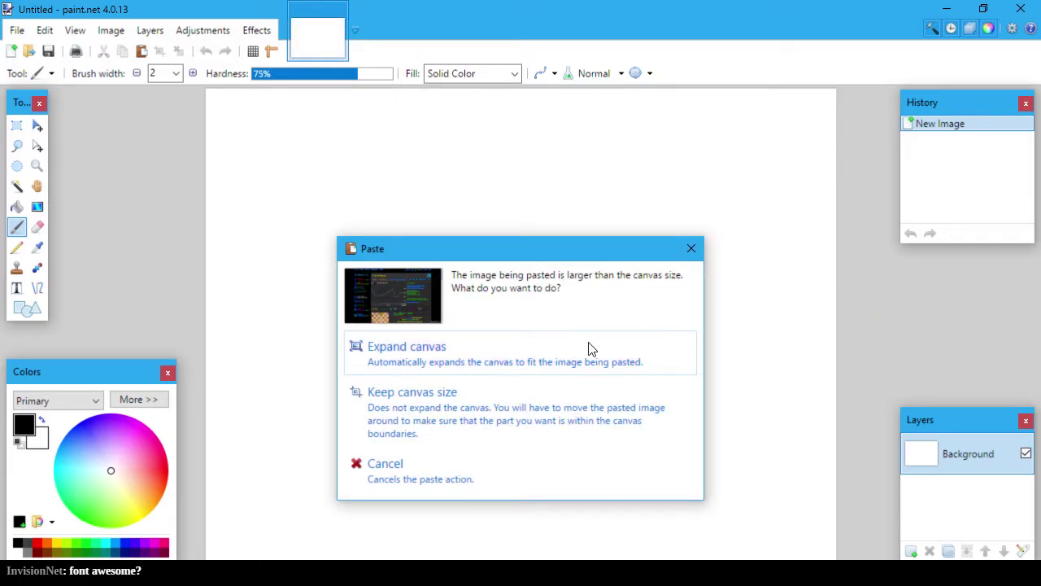
click(477, 364)
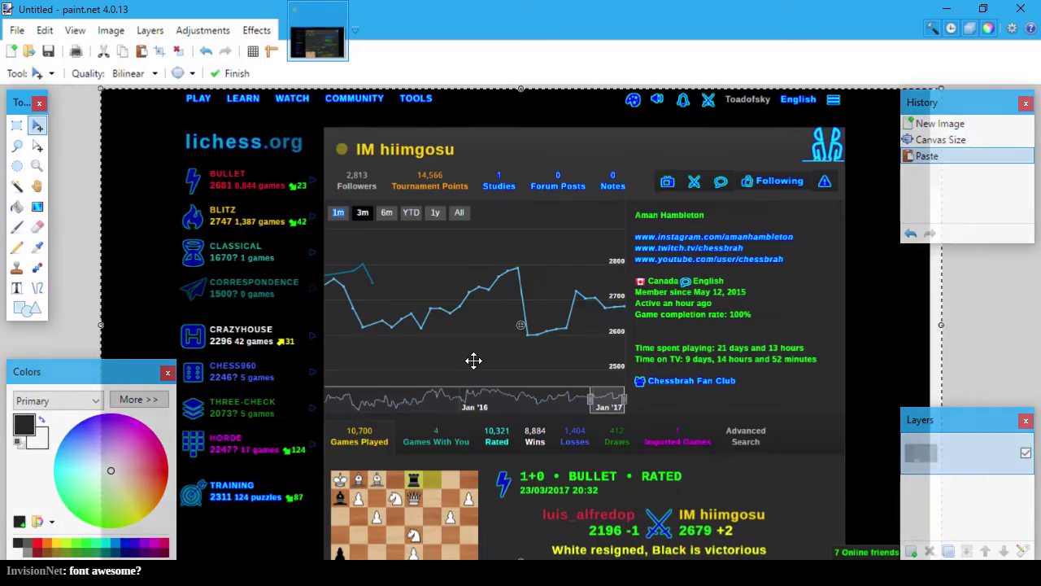
click(16, 124)
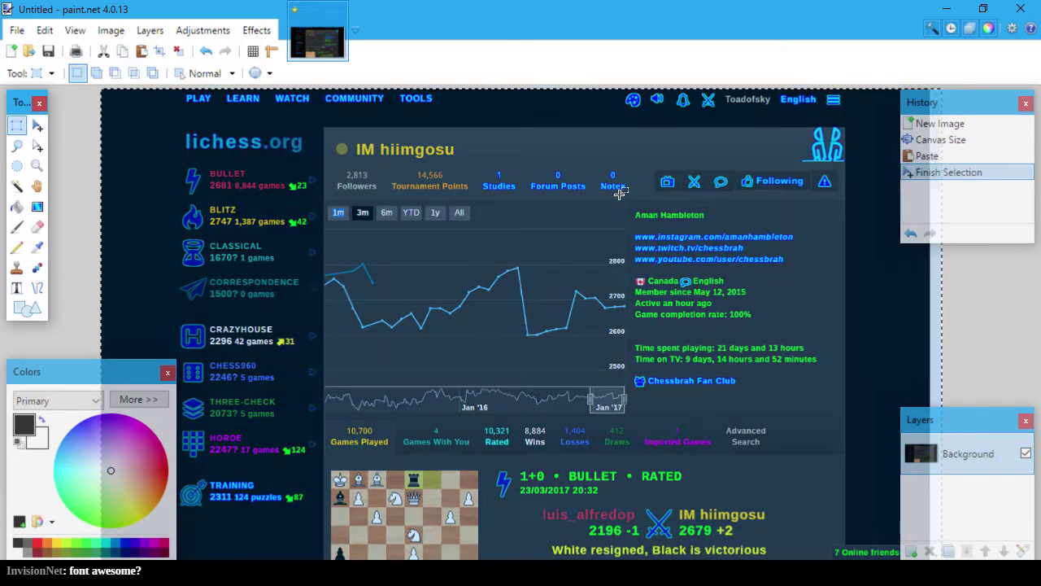
click(1005, 287)
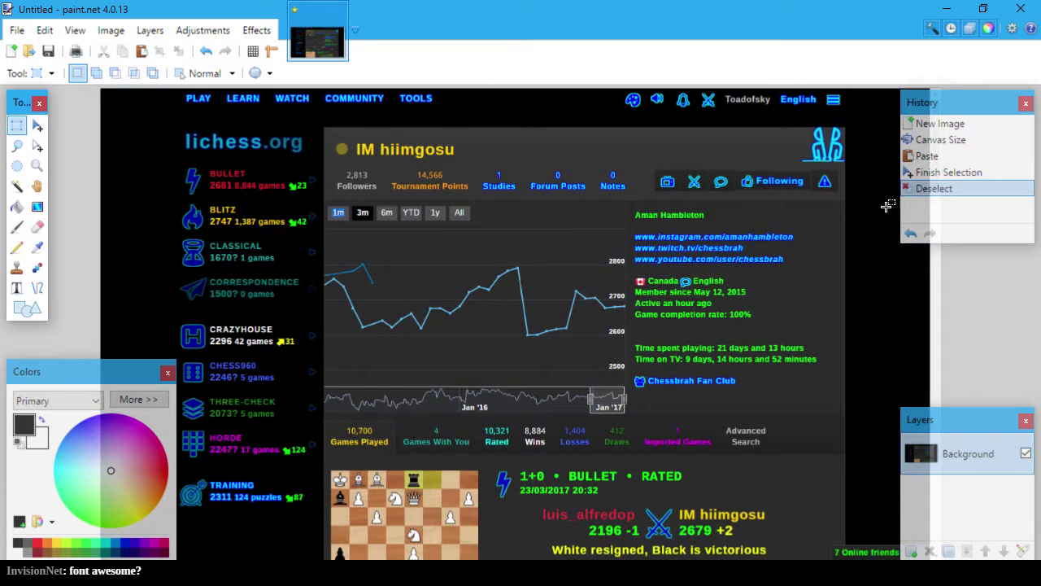
click(804, 127)
click(804, 128)
click(805, 127)
drag(809, 129, 843, 169)
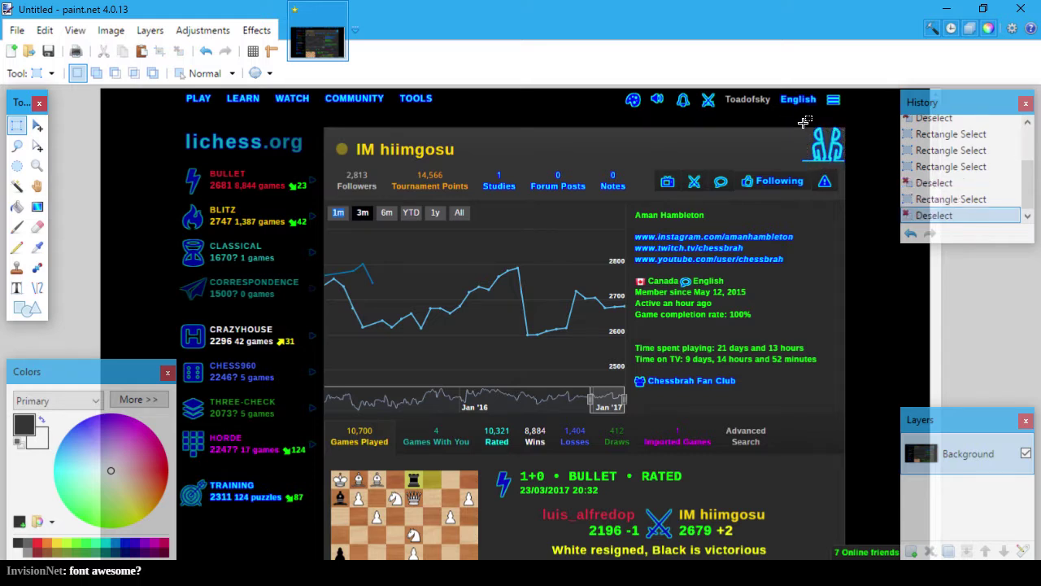
drag(799, 123, 848, 166)
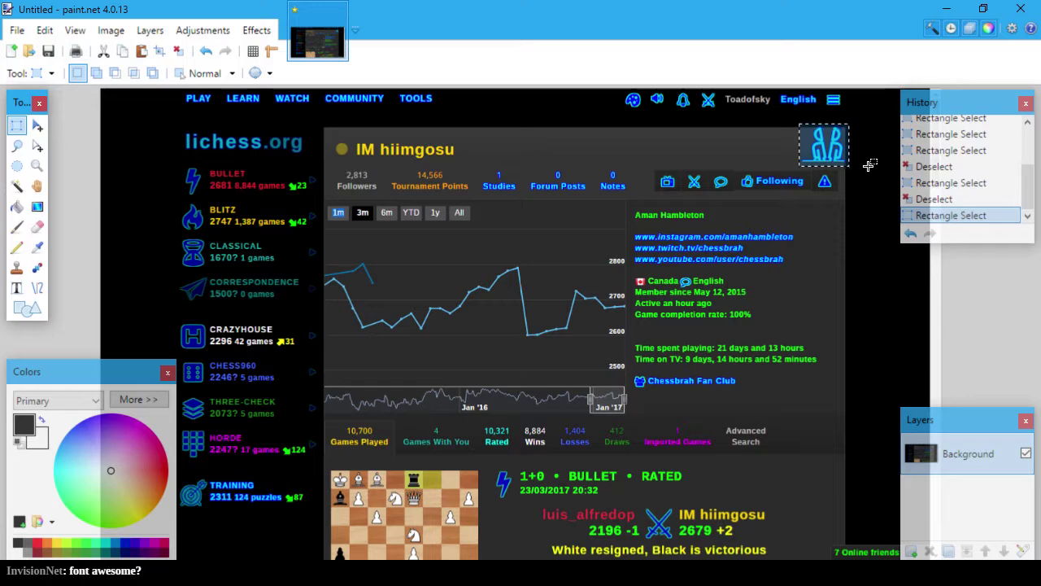
key(alt+Tab)
Step: Create a new 1-pixel image and paste the icon into it, expanding the canvas to fit
click(16, 30)
click(37, 47)
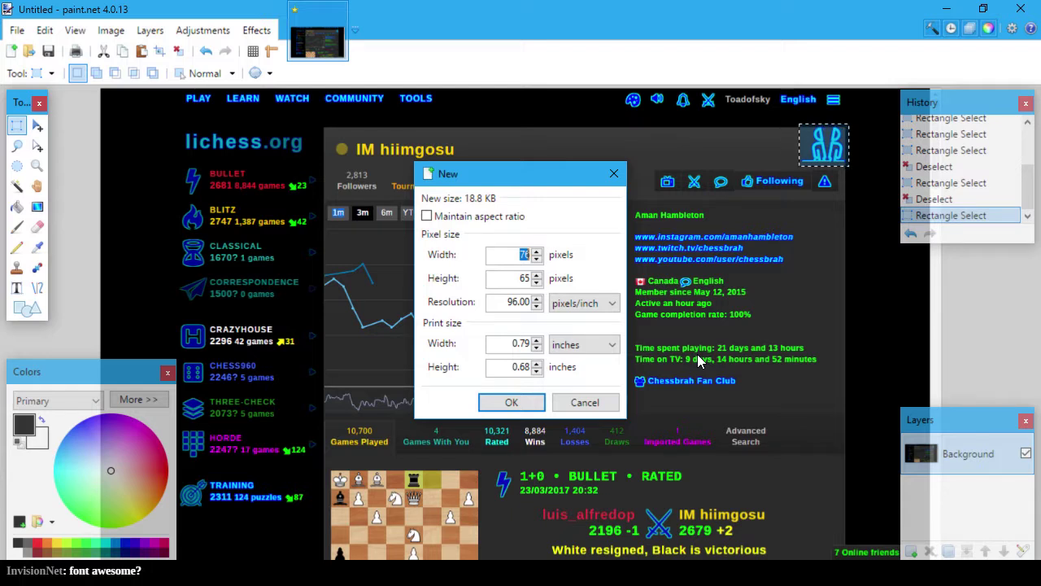
text(1)
key(Tab)
text(1)
key(Tab)
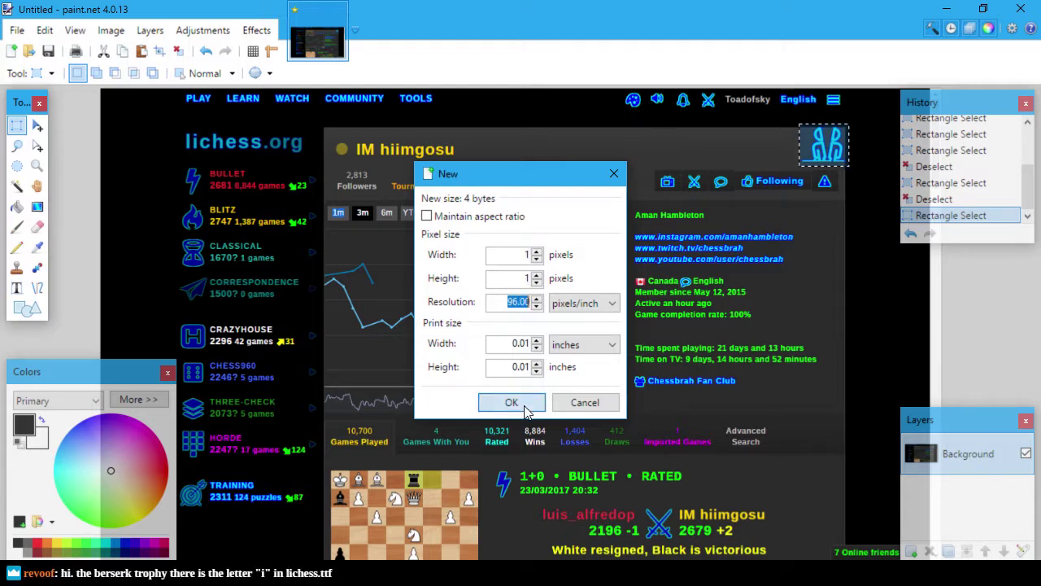
click(525, 411)
key(ctrl+v)
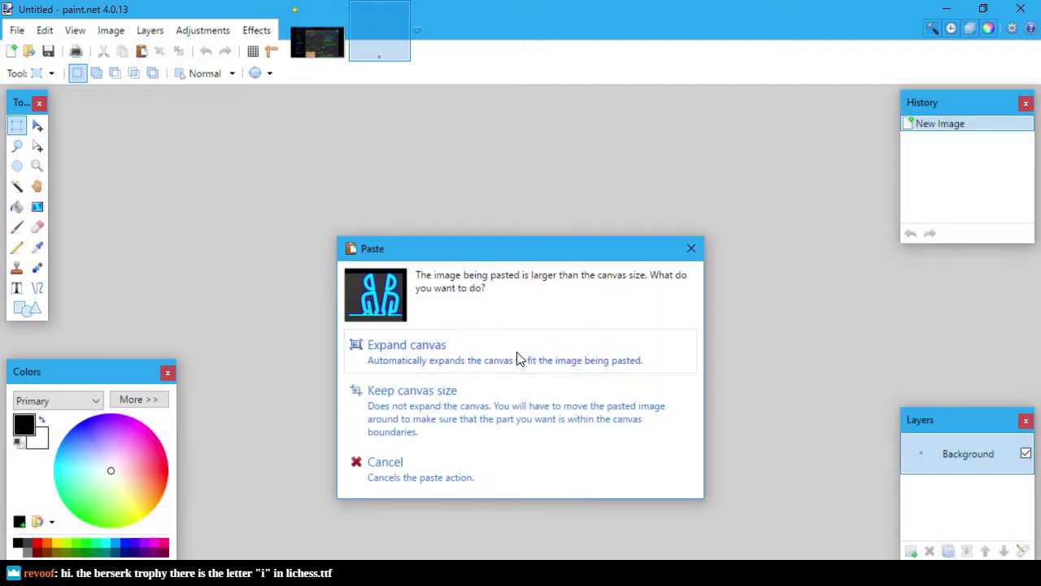
click(519, 359)
click(695, 305)
click(651, 273)
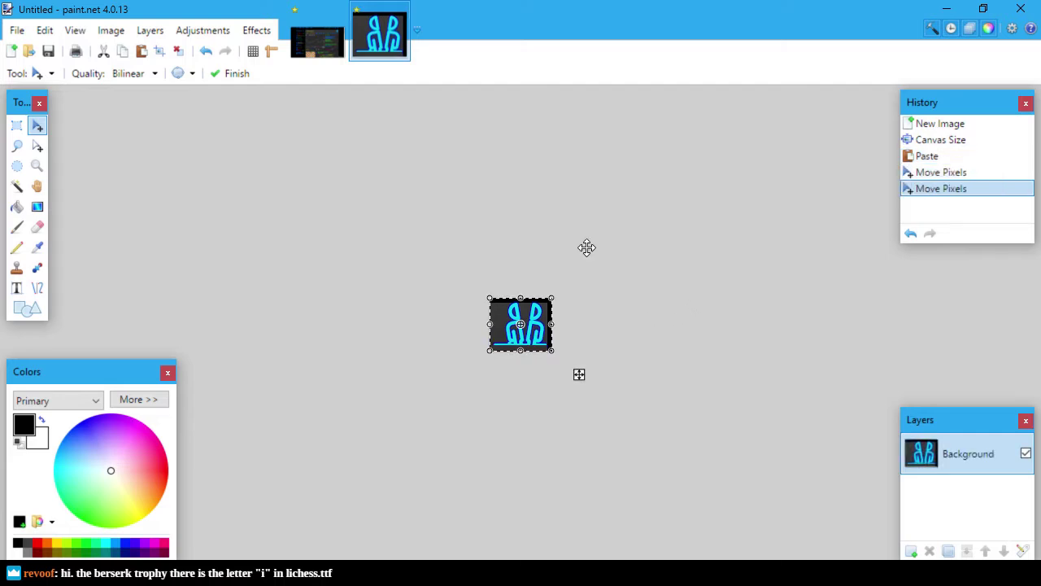
Step: Save the icon image as Berserk.png, accepting the PNG settings
key(ctrl+s)
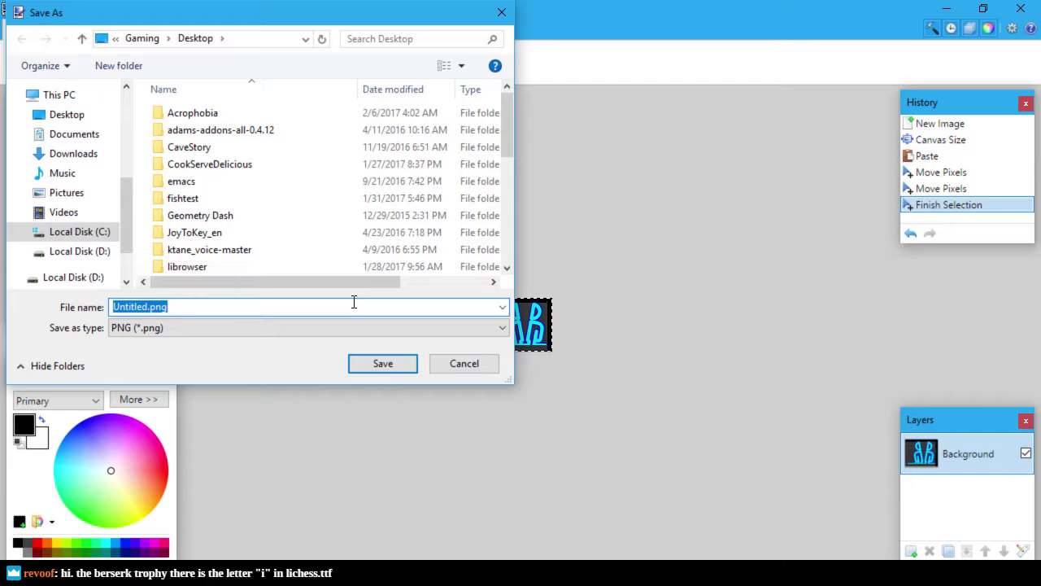
key(Right)
key(Left)
key(Left)
key(Left)
key(Left)
key(shift+Home)
text(Berserk)
key(Return)
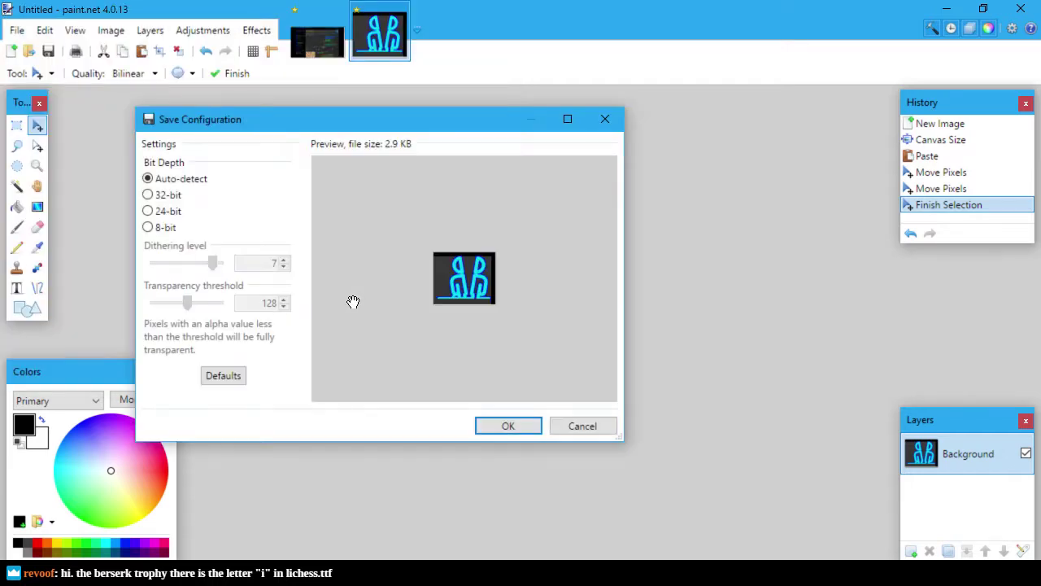
click(510, 431)
Step: Quit paint.net, discarding the other unsaved images, and return to Inkscape
click(671, 367)
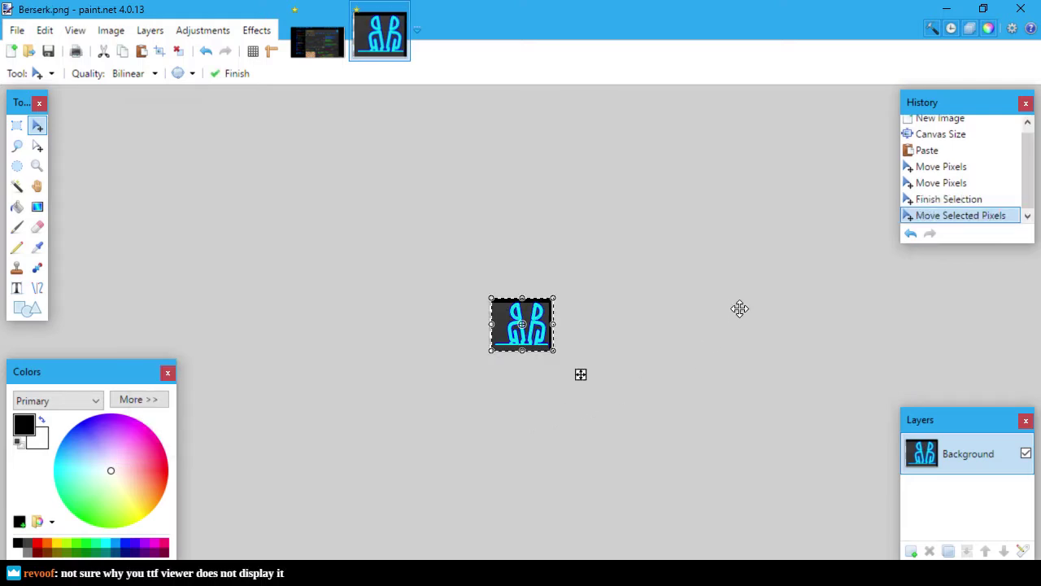
click(1020, 9)
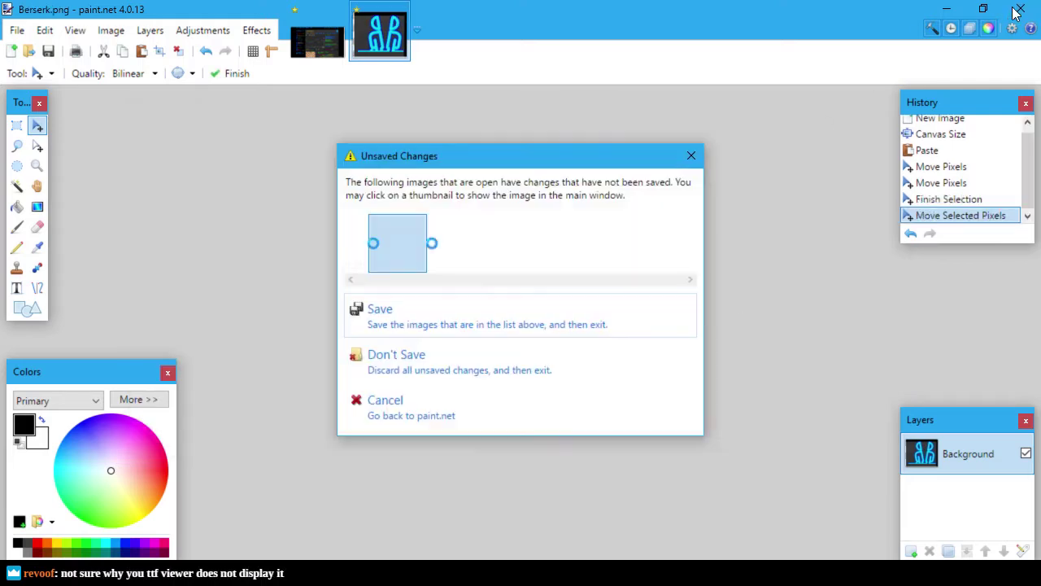
click(527, 362)
key(alt+Tab)
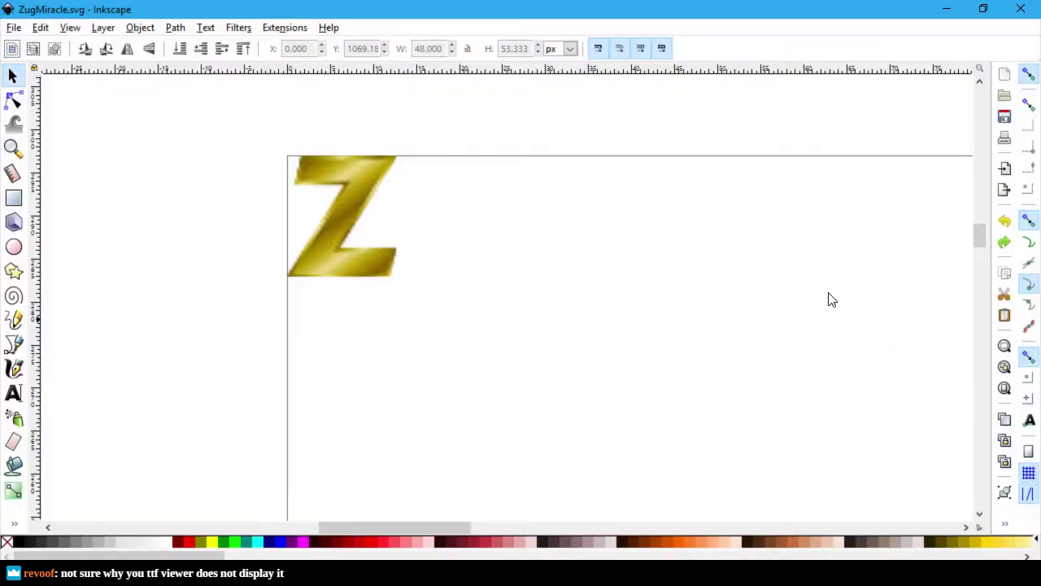
Step: Import the gold Z image and the glyph image, embedding the bitmap
click(12, 29)
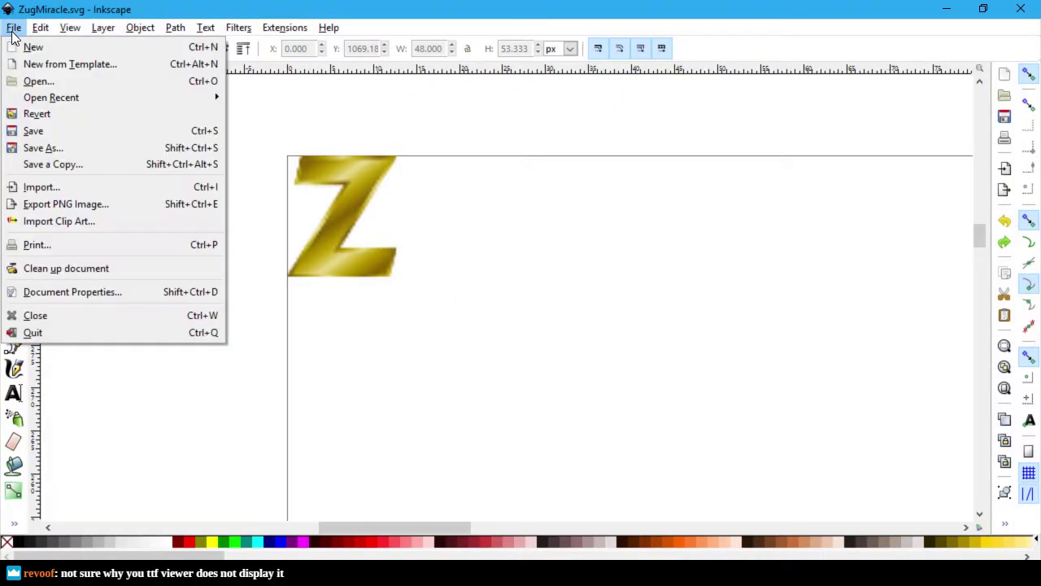
click(102, 189)
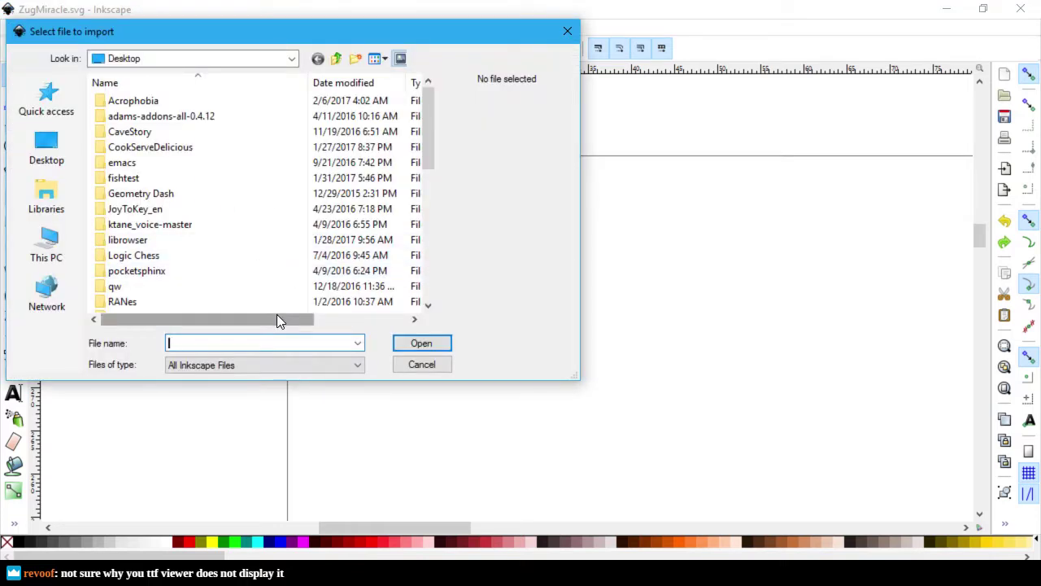
text(ze)
key(Return)
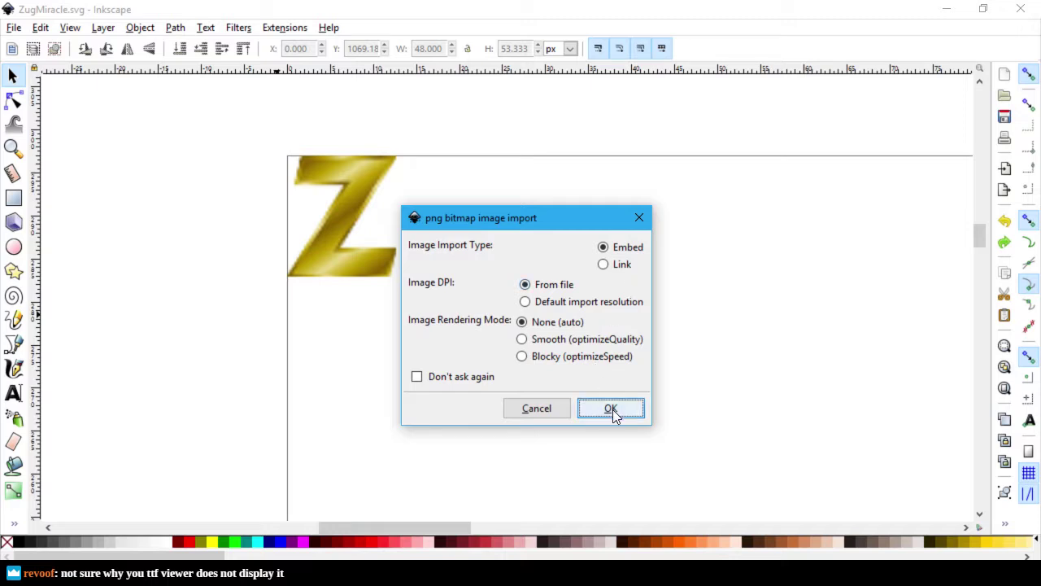
click(612, 409)
Step: Arrange the glyph image to the right of the gold Z
drag(627, 406, 568, 212)
click(750, 232)
click(355, 197)
drag(355, 196, 406, 213)
drag(519, 220, 555, 214)
drag(411, 217, 358, 201)
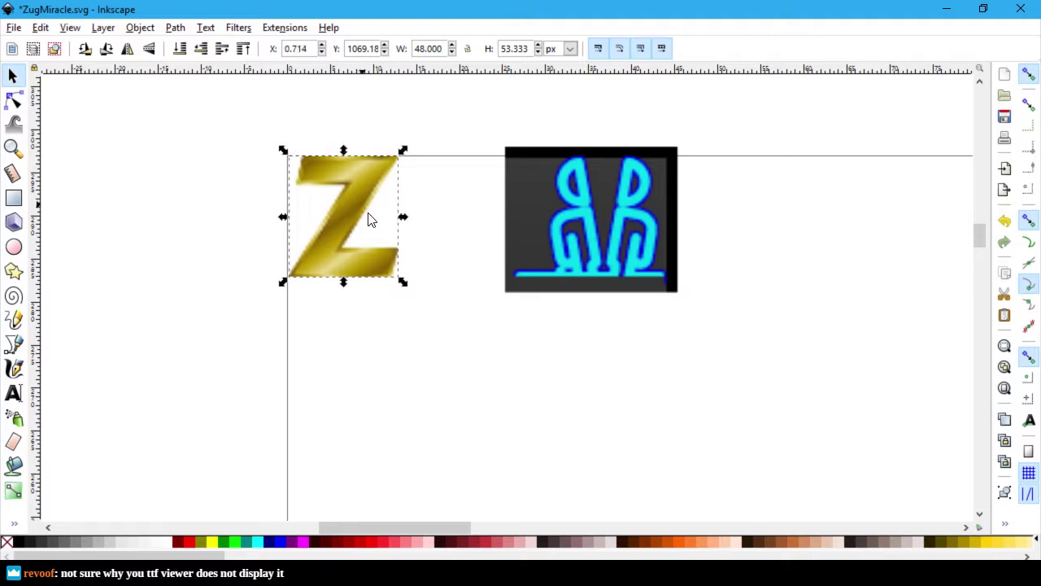
Step: Undo the recent image moves, then switch to the GitHub lichess.ttf page in the browser
click(509, 421)
key(ctrl+z)
key(ctrl+z)
key(ctrl+z)
key(ctrl+z)
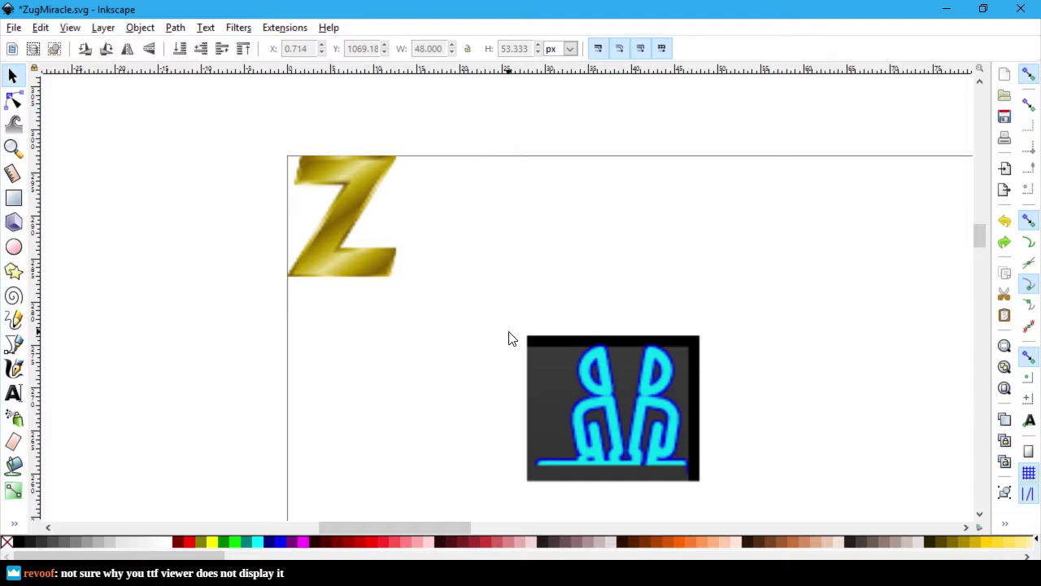
key(alt+Tab)
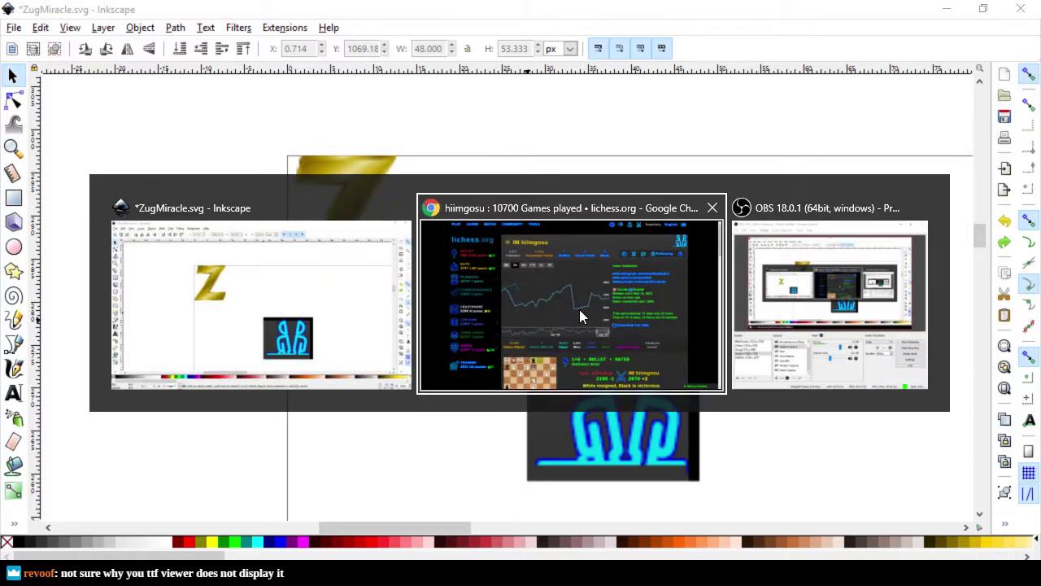
key(ctrl+Tab)
key(ctrl+Tab)
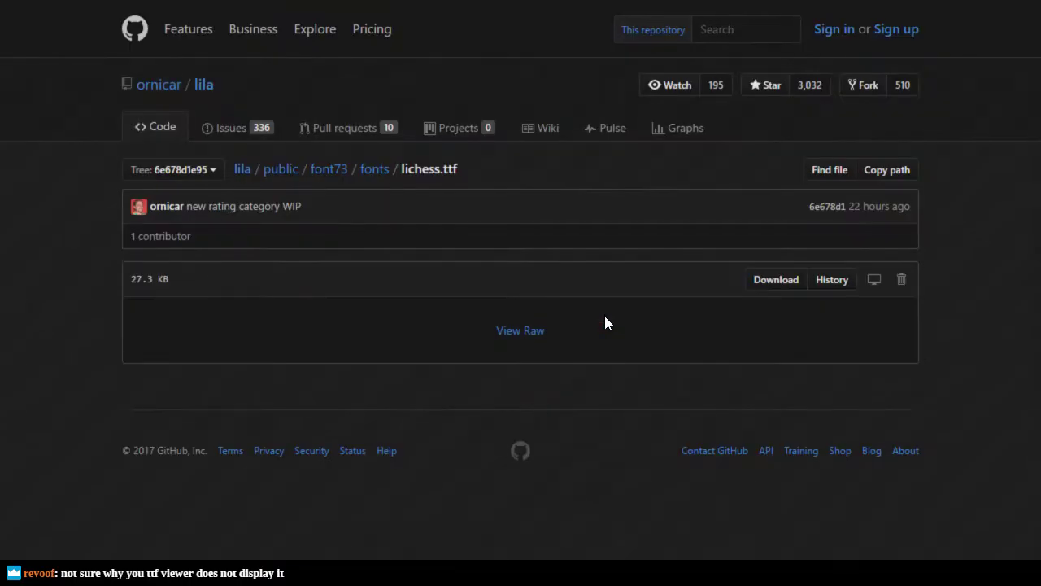
key(alt+Tab)
key(alt+Tab)
key(alt+Tab)
key(alt+Tab)
key(ctrl+Tab)
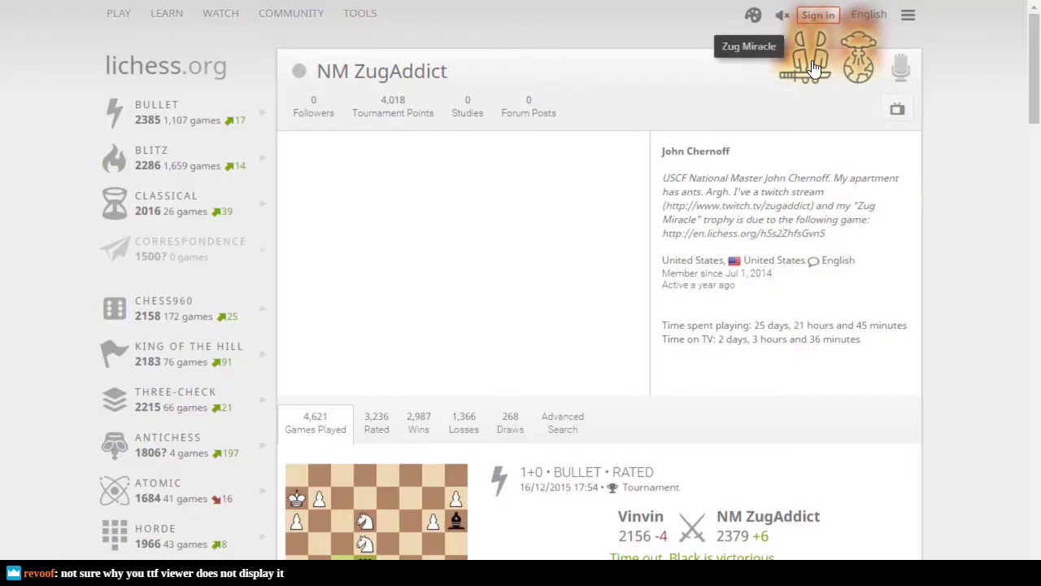
Step: Set lichess.org to the dark theme after briefly trying the transparent theme
click(754, 15)
click(588, 67)
click(623, 62)
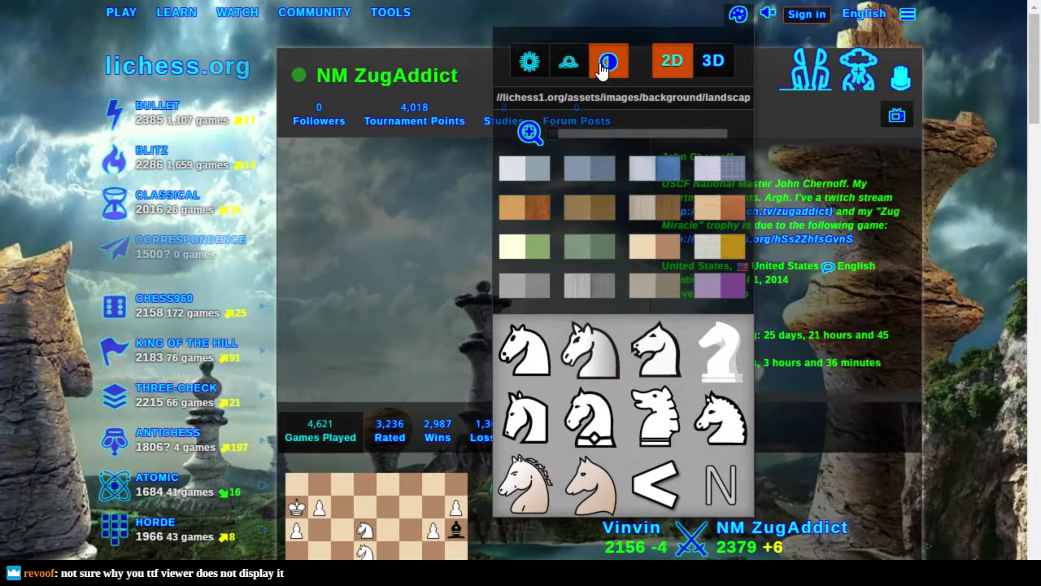
click(582, 69)
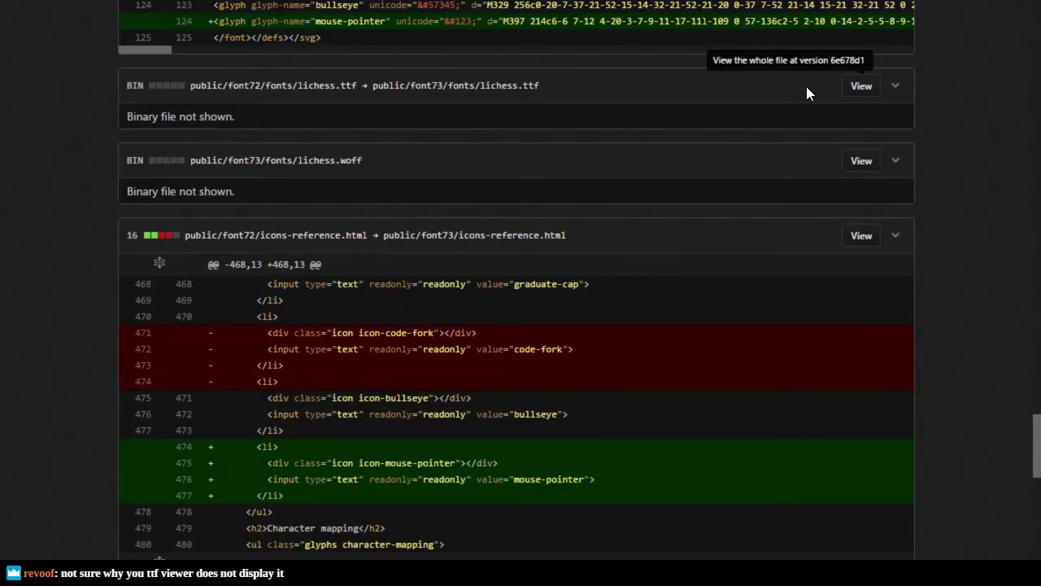
Step: View the full lichess.ttf file on GitHub, then switch windows back toward lichess
click(806, 88)
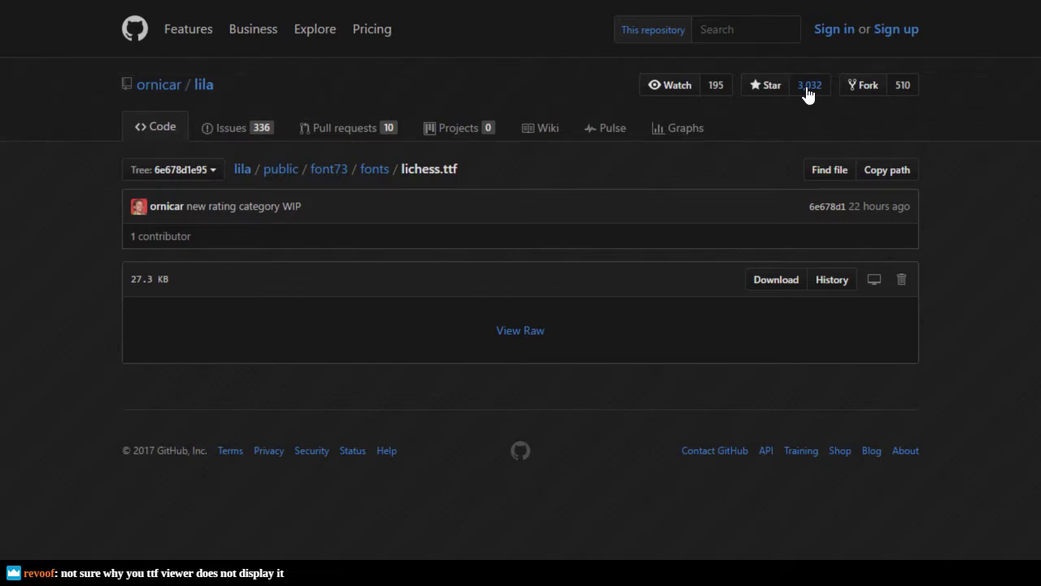
key(alt+Tab)
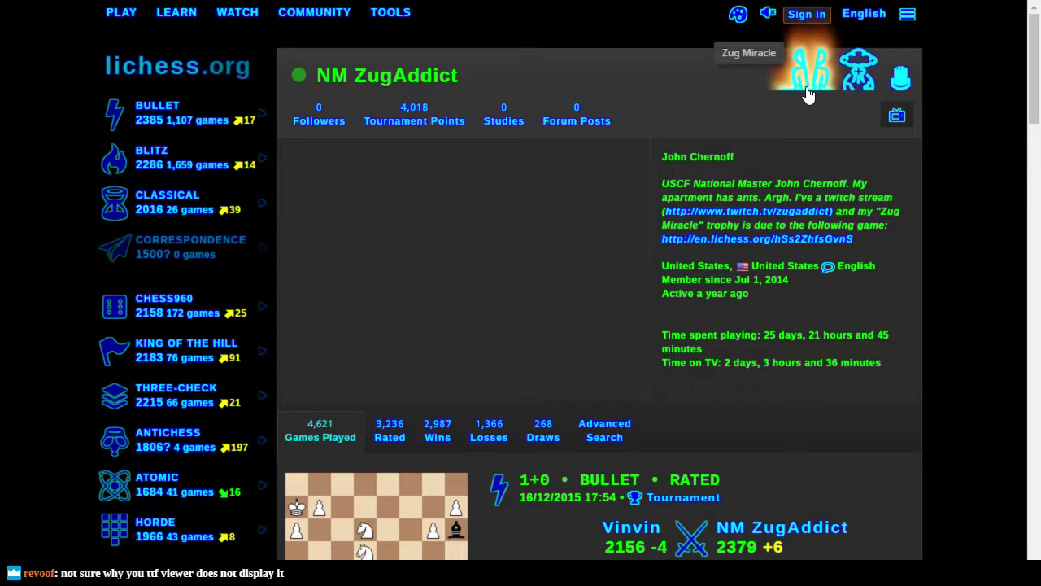
Step: Launch Secure Shell and log in to the saved server profile
key(super)
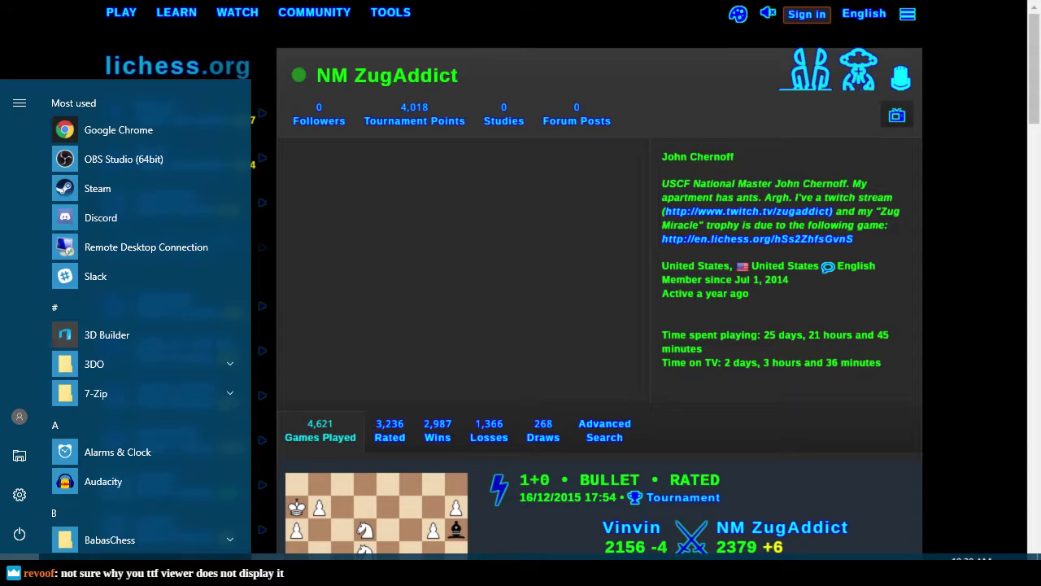
click(235, 557)
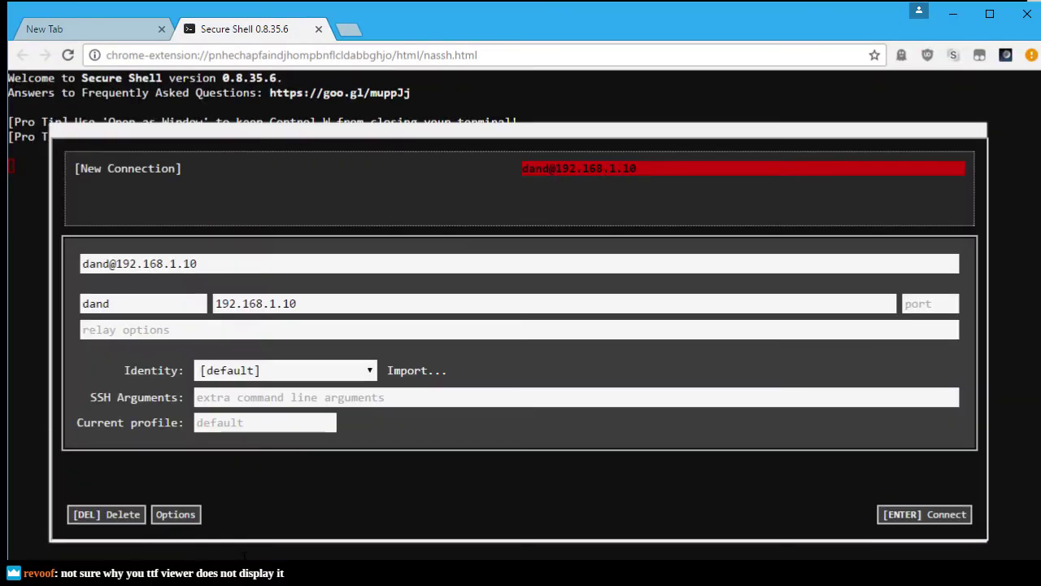
key(Return)
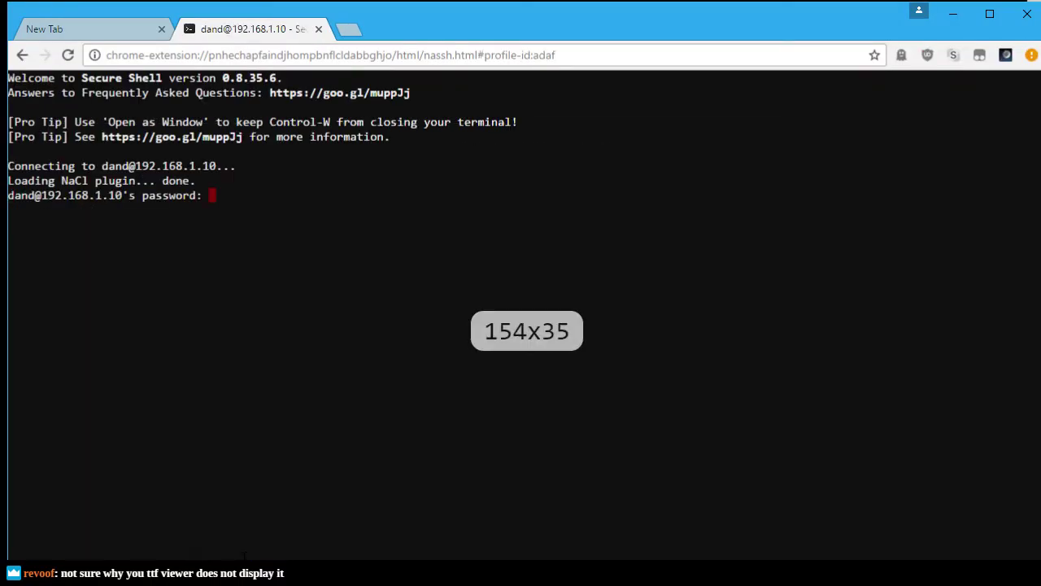
key(Return)
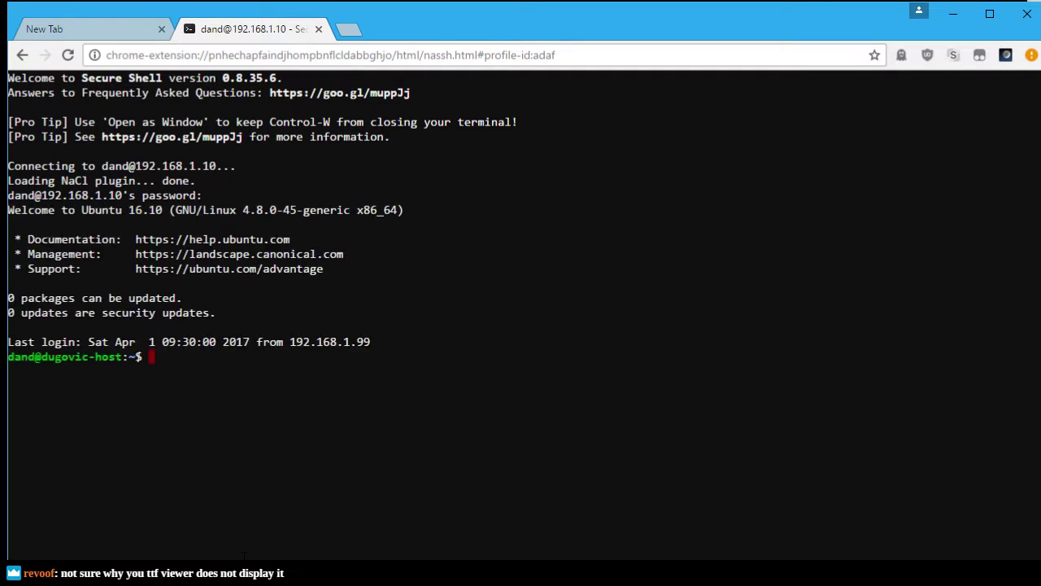
Step: Become the lila user with 'sudo su - lila' and clear the screen
text(sudo su - l;io)
key(BackSpace)
key(BackSpace)
key(BackSpace)
text(il)
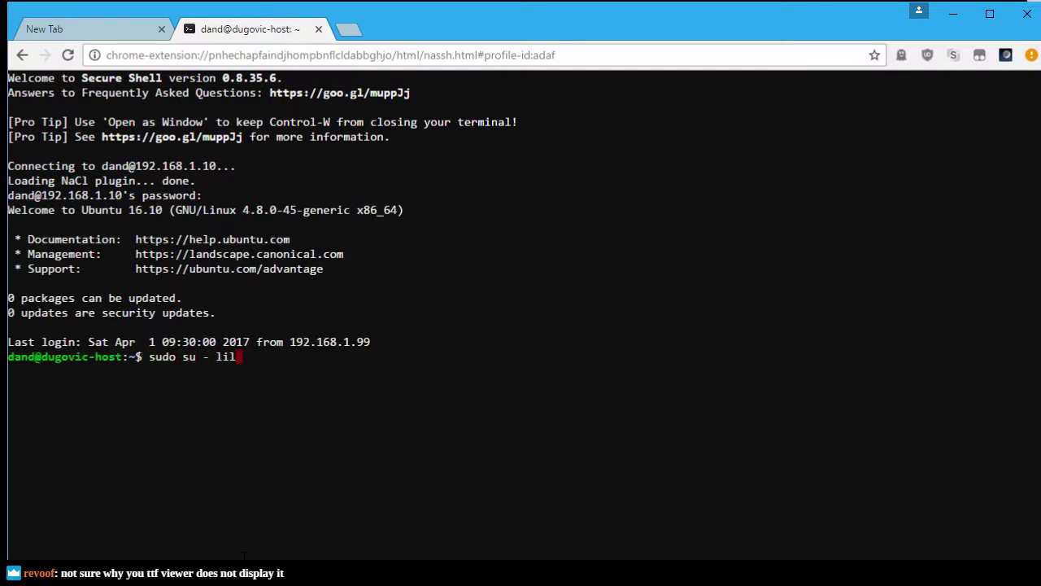
text(a)
key(Return)
key(Return)
text(clear)
key(Return)
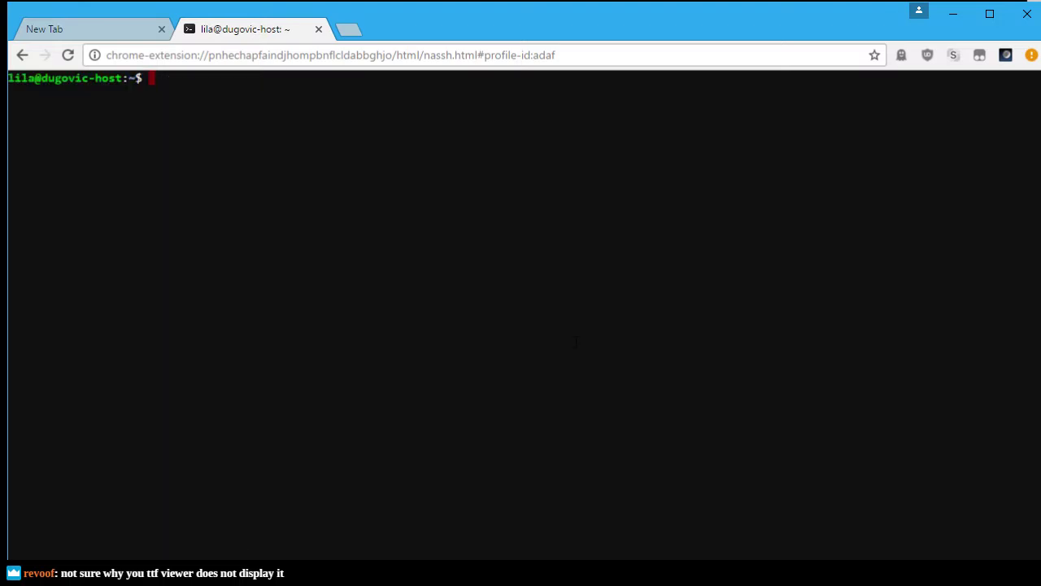
Step: Dock the terminal tab into the main Chrome window and make it full screen
key(alt+Tab)
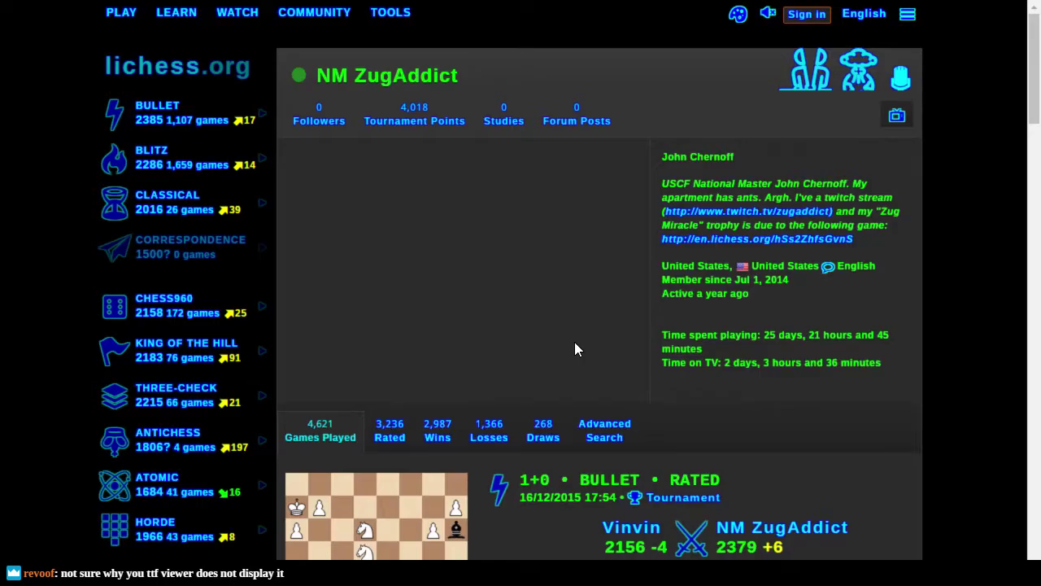
key(alt+Tab)
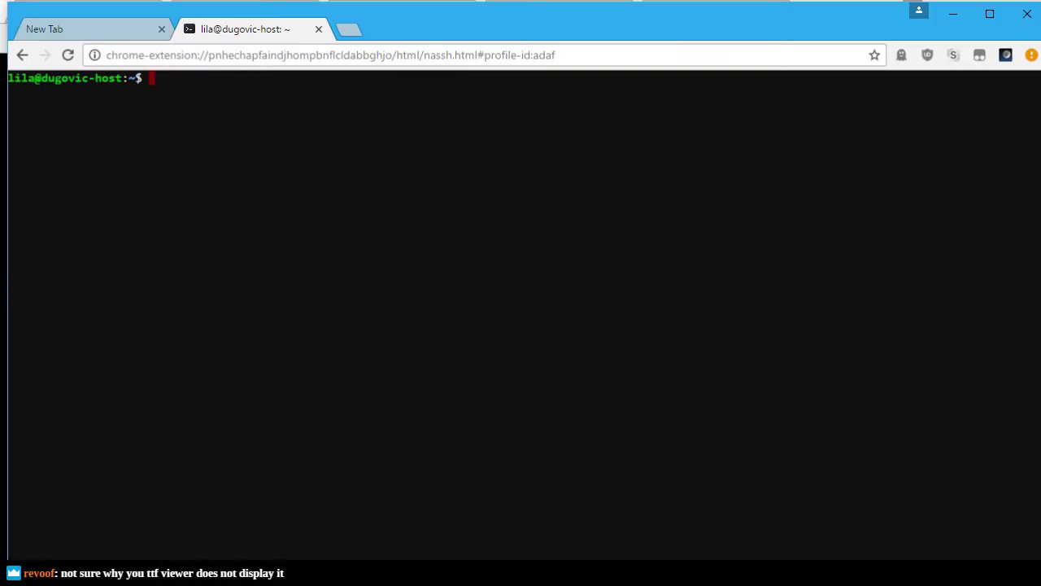
drag(221, 28, 59, 7)
key(alt+Tab)
key(alt+Tab)
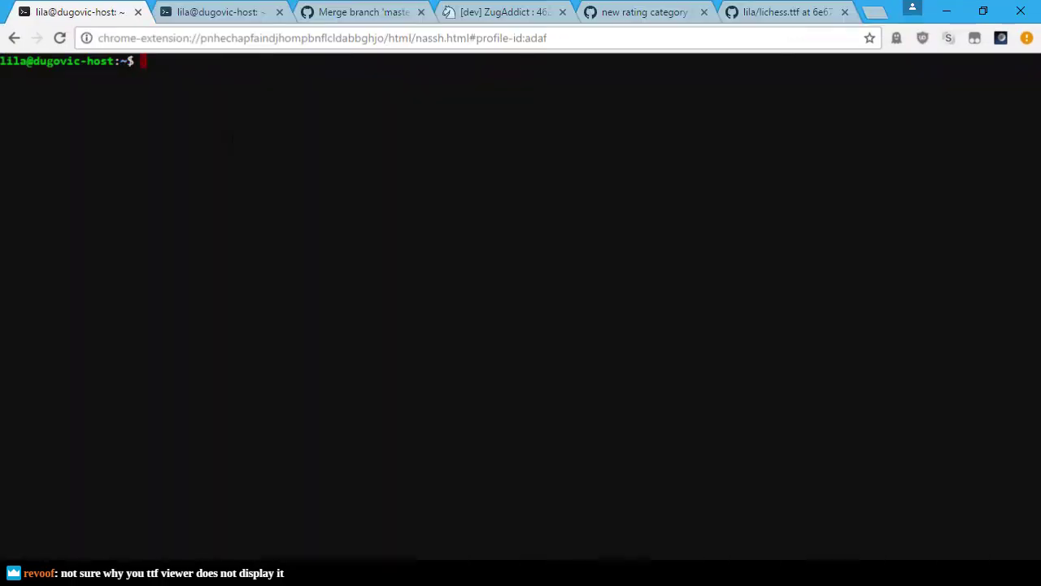
key(ctrl+Tab)
key(ctrl+Tab)
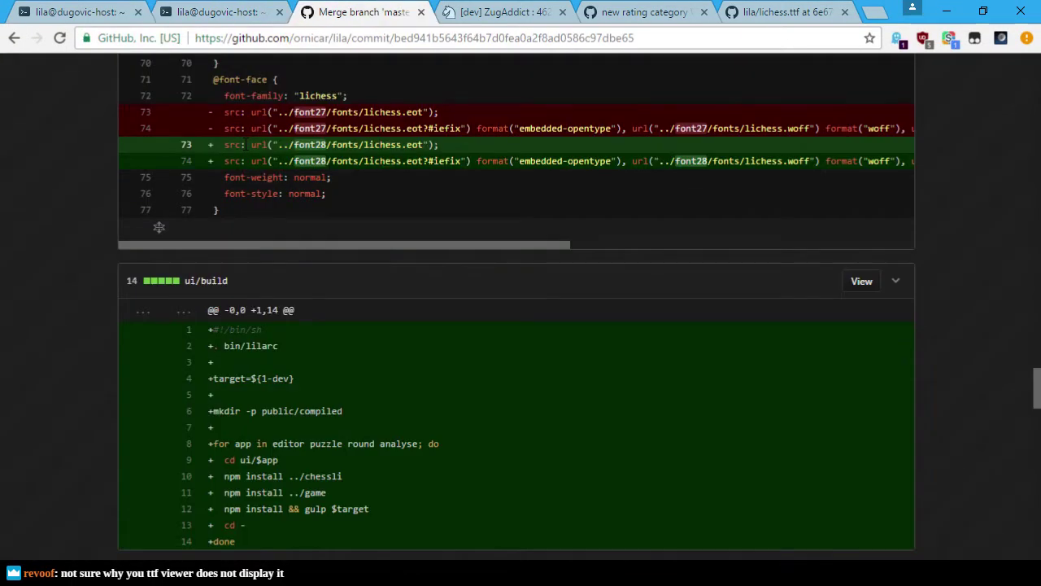
key(ctrl+1)
key(F11)
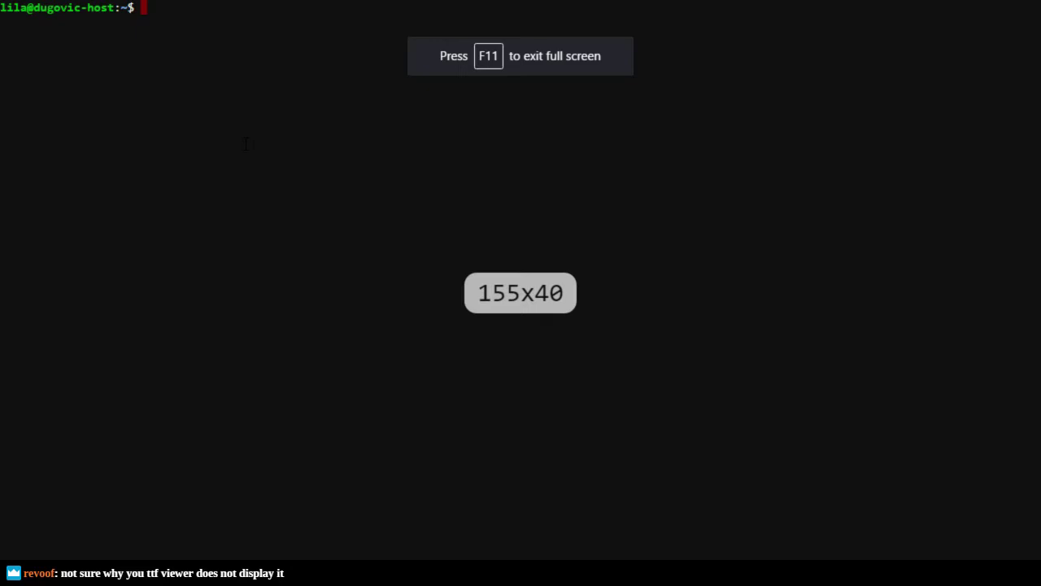
Step: Enter the lila folder, clear the screen and list its contents
text(cd lila)
key(Return)
text(c)
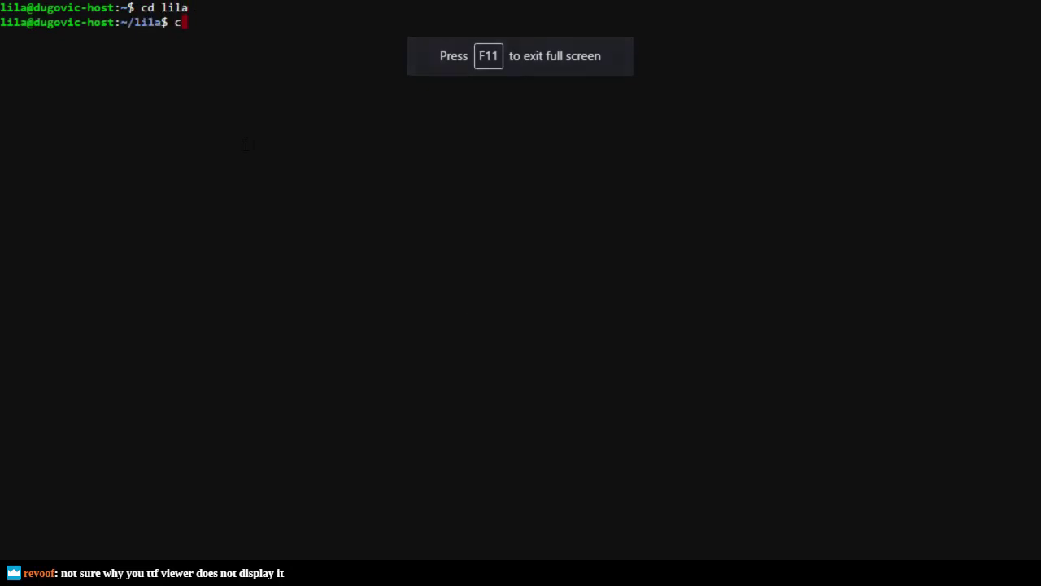
text(lear)
key(Return)
text(ls)
key(Return)
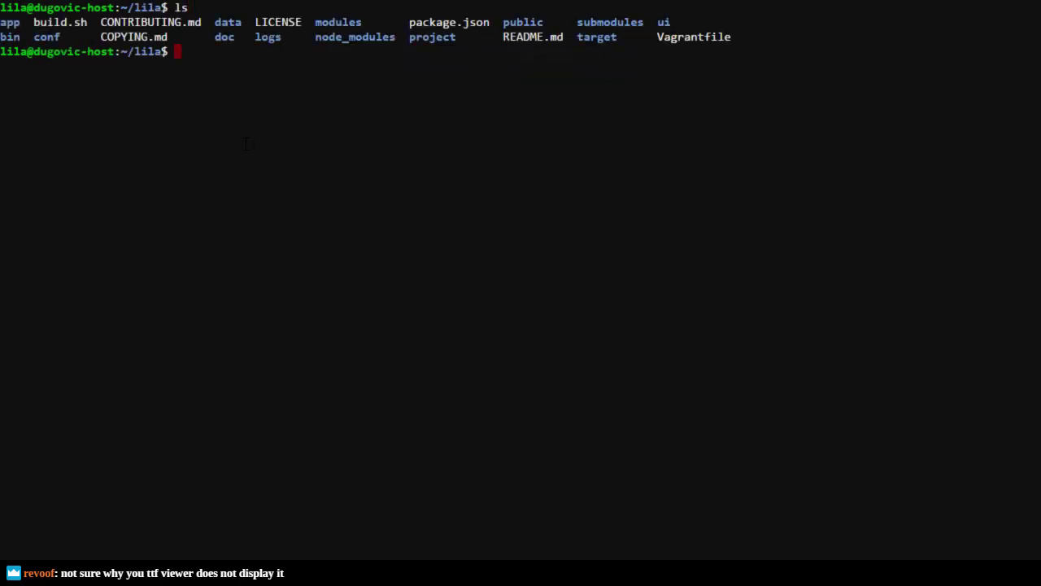
Step: Find every lichess.ttf on the system with 'locate lichess.ttf'
text(find .)
key(BackSpace)
key(BackSpace)
key(Home)
key(Right)
key(Right)
key(Right)
key(End)
key(BackSpace)
key(BackSpace)
key(BackSpace)
key(BackSpace)
key(BackSpace)
key(BackSpace)
text(locate lichess.ttf)
key(Return)
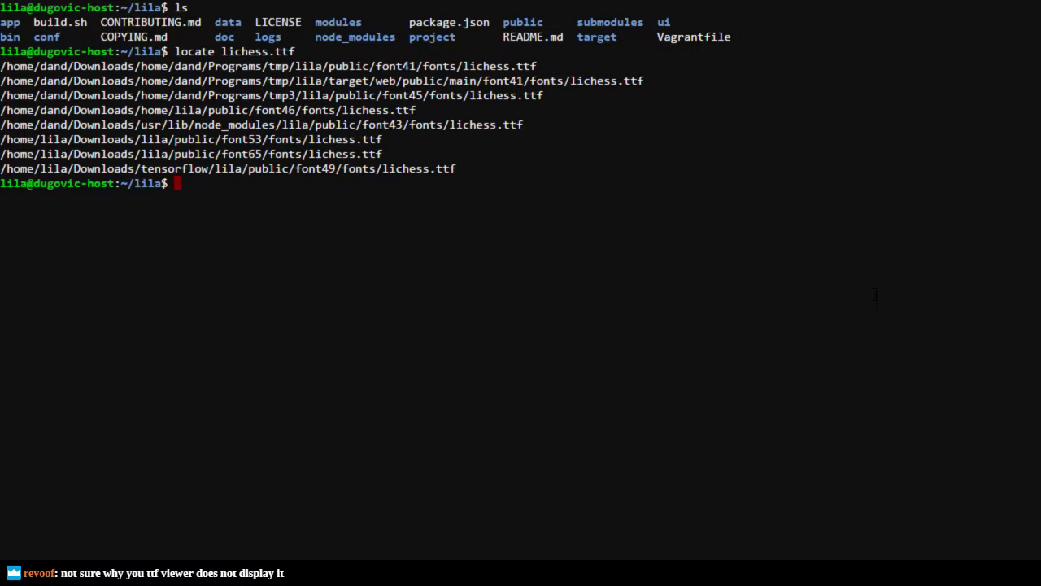
Step: Search the project for lichess.ttf references with 'grep -wr lichess.ttf .'
text(cd)
key(BackSpace)
key(BackSpace)
key(BackSpace)
text(grep -wr lich)
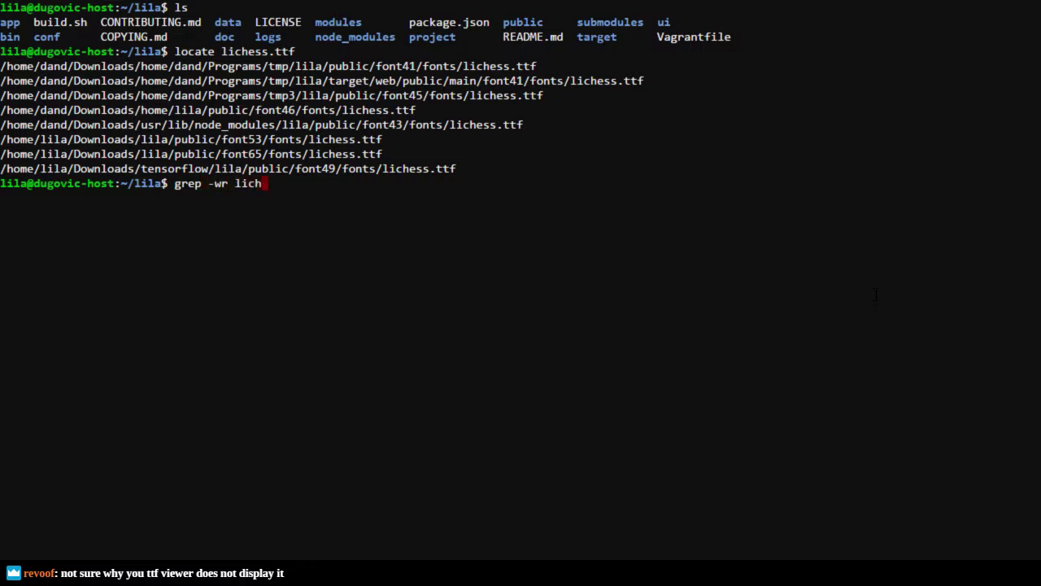
text(ess.ttf .)
key(Return)
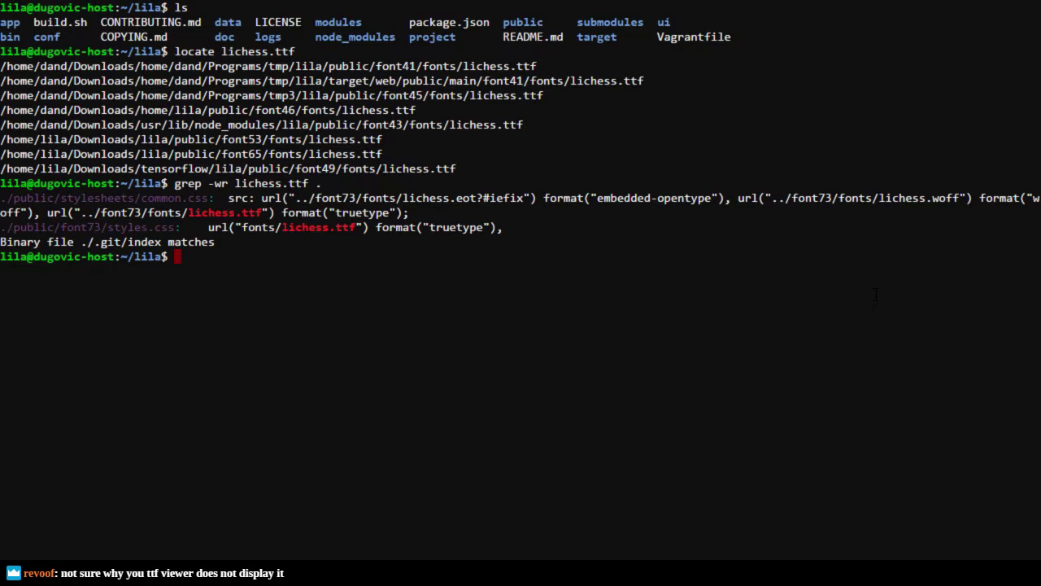
Step: Enter public/, go back up to lila, try a Downloads folder, then list lila
text(cd public/)
key(Return)
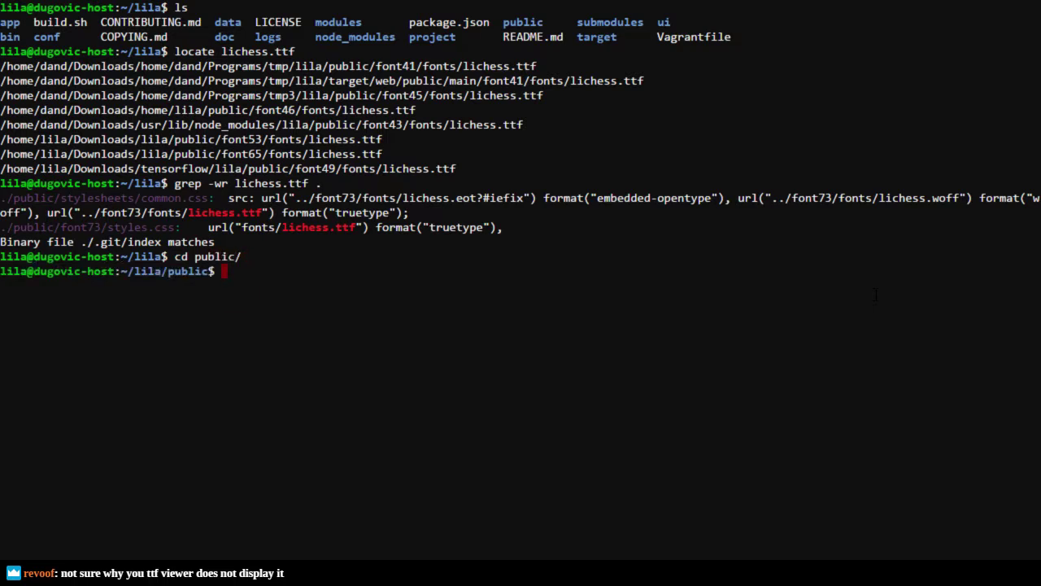
text(cd ..)
key(Return)
text(cd Dow)
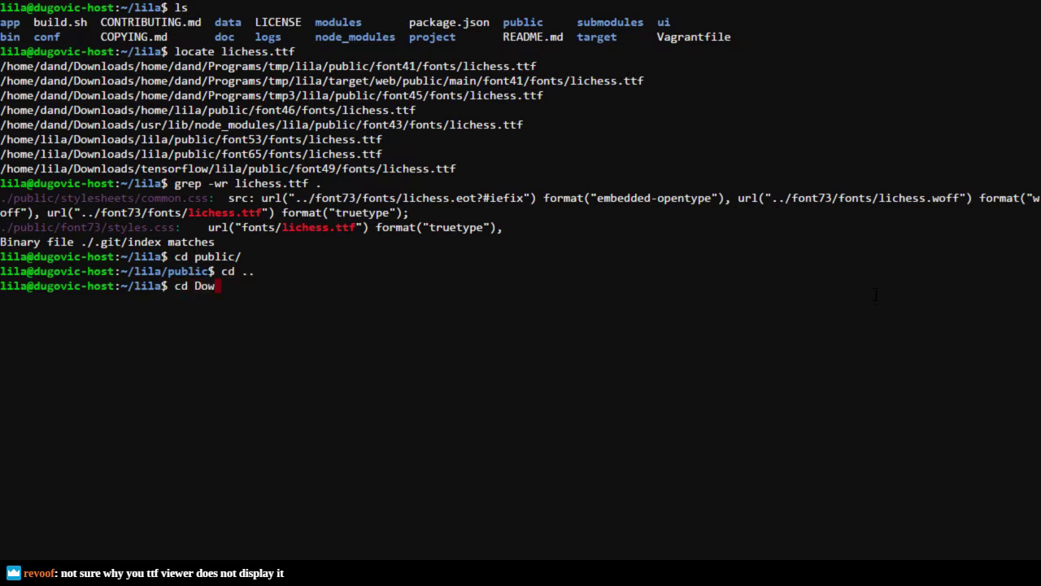
key(Return)
text(ls)
key(Return)
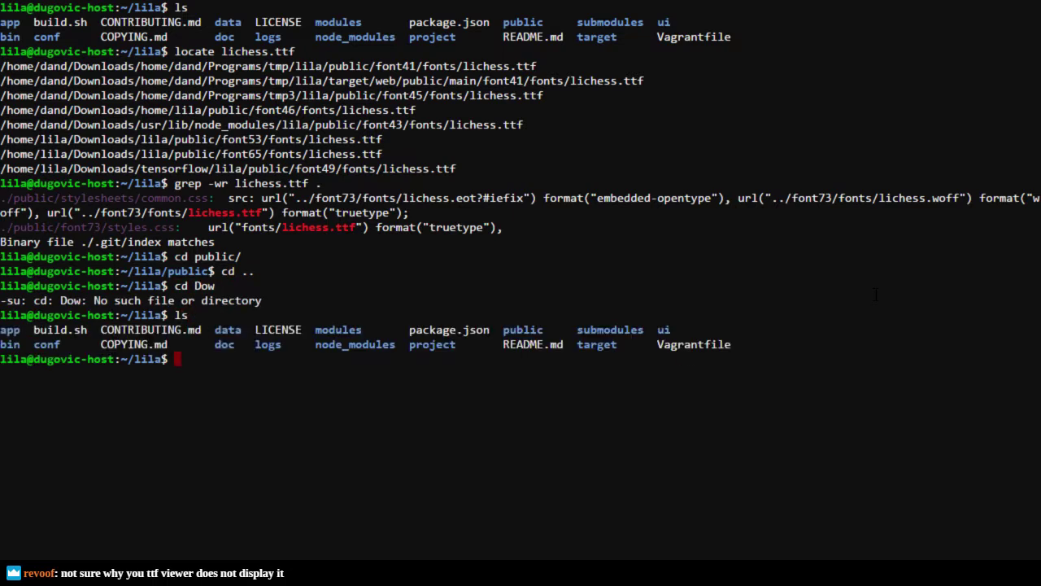
Step: List the lila folder contents again and scroll up through the output
text(cd ../)
key(BackSpace)
key(BackSpace)
key(BackSpace)
key(BackSpace)
key(BackSpace)
key(BackSpace)
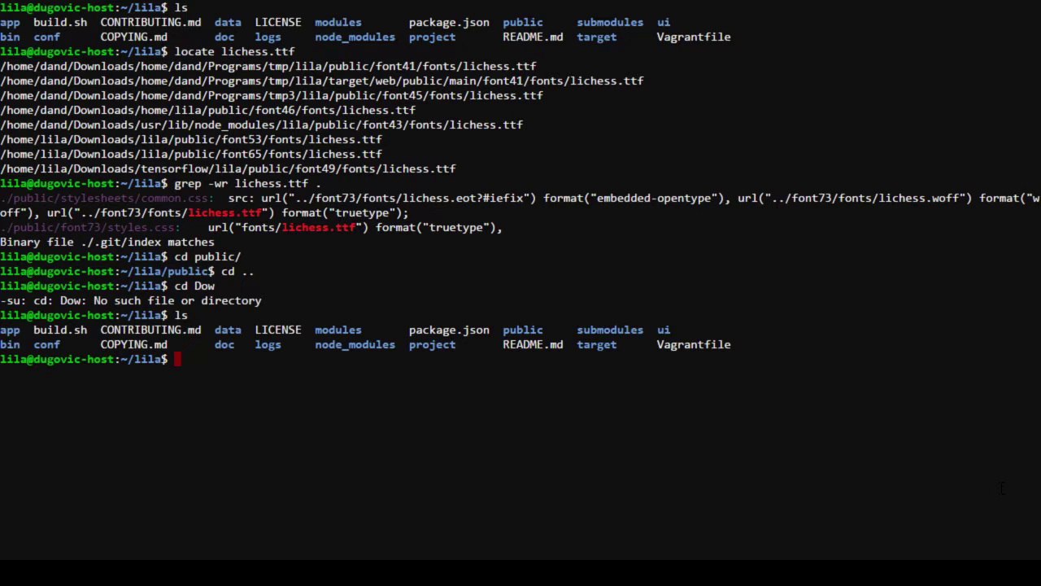
text(ls)
key(Return)
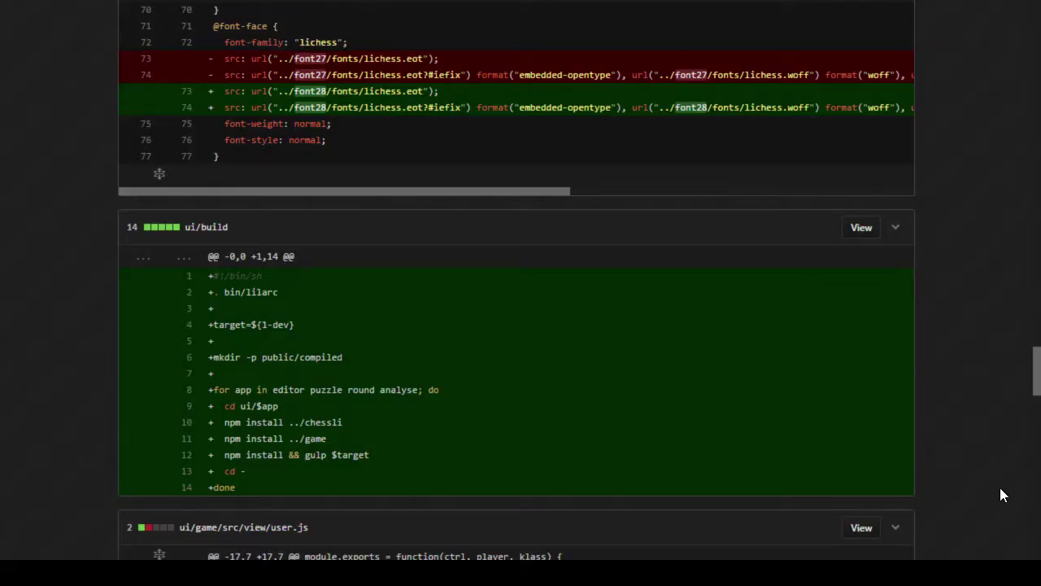
scroll(753, 302, up, 15)
scroll(720, 378, up, 10)
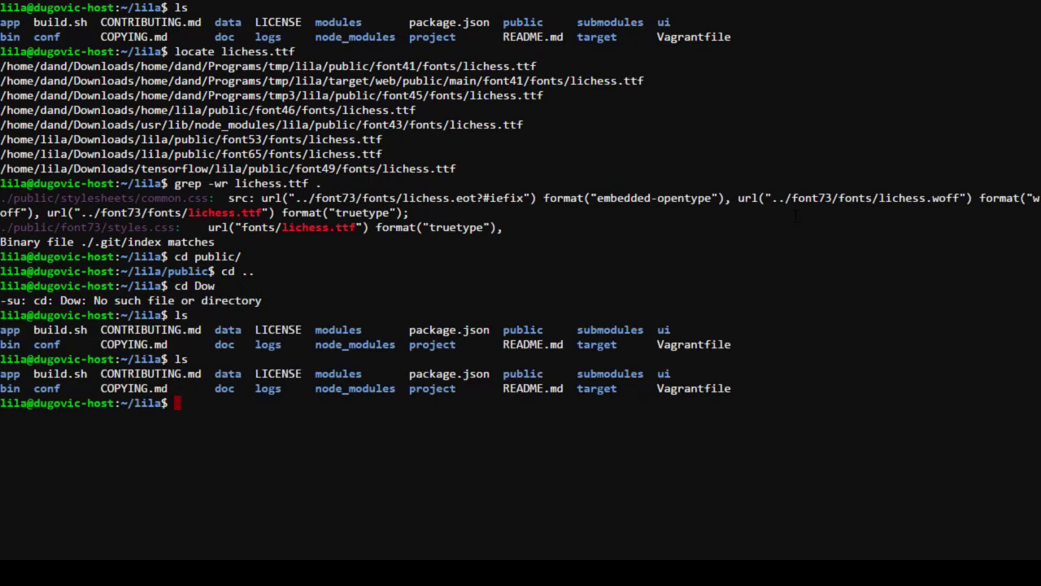
Step: Change into the public/font73/ folder using tab completion
text(cd public/font)
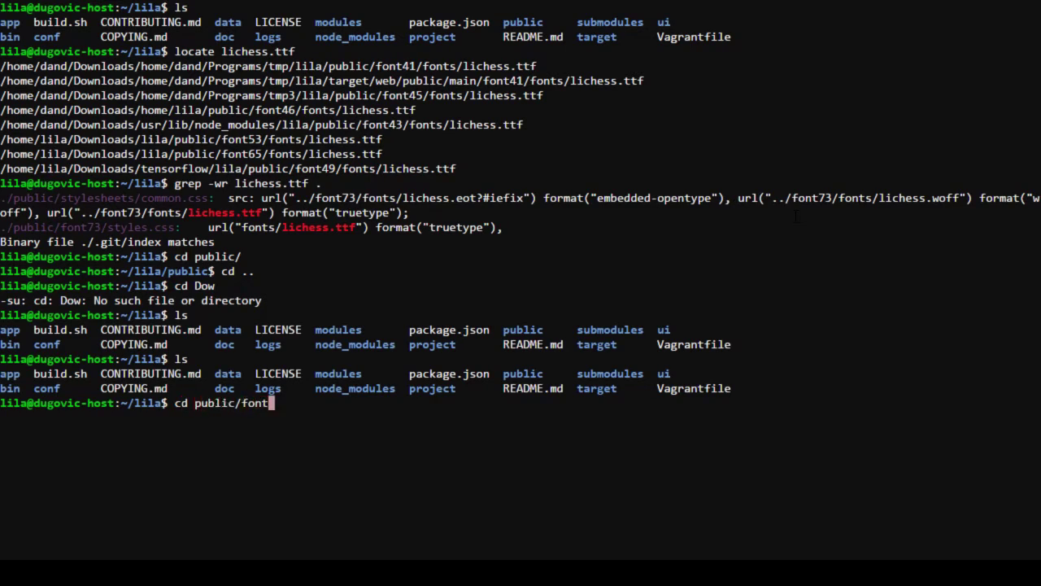
key(Return)
text(l)
key(BackSpace)
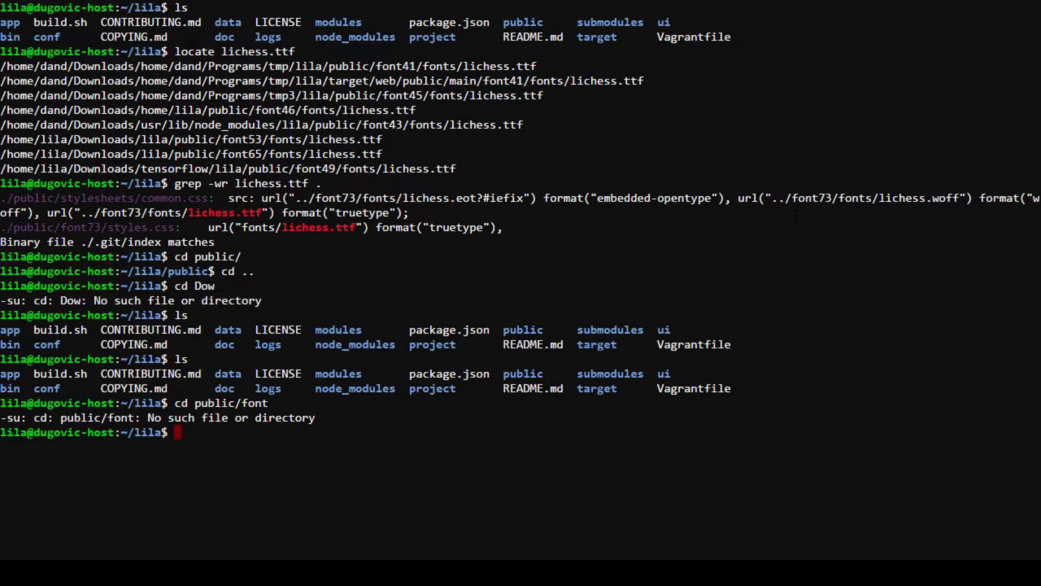
key(Up)
key(Tab)
key(Tab)
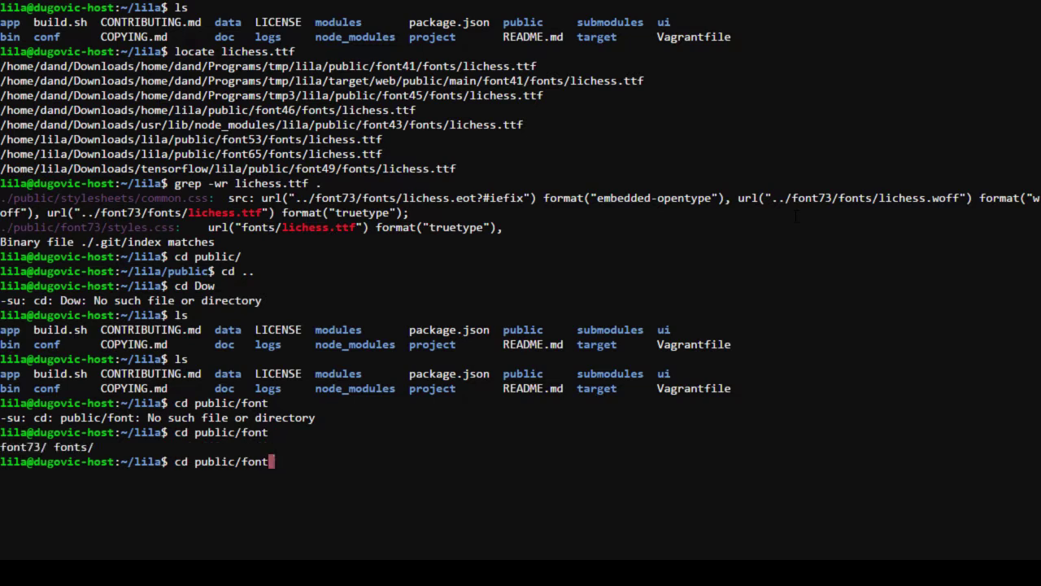
text(73/)
key(Return)
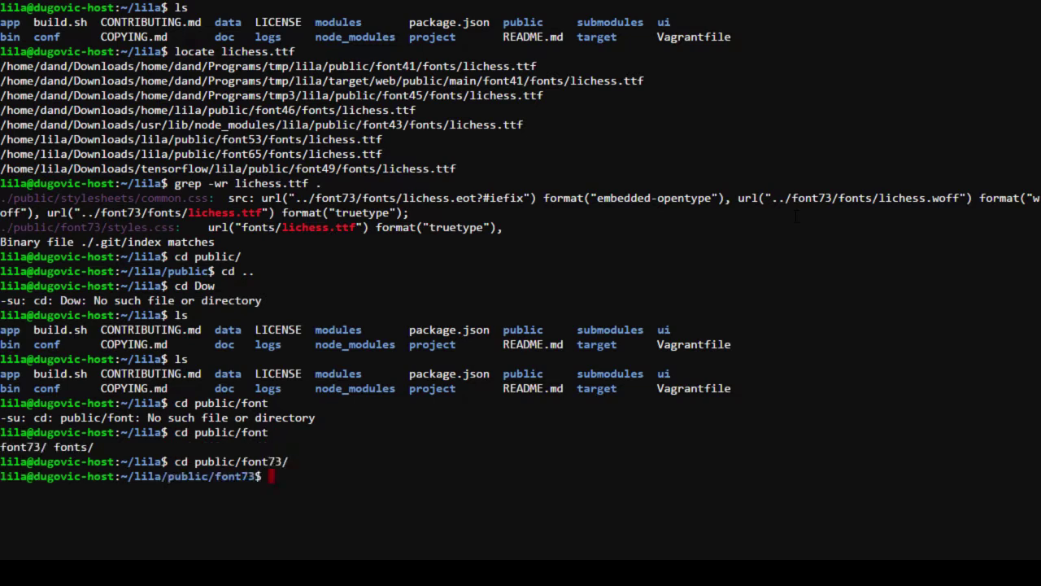
Step: List ../fonts and then the font73 folder contents
text(ls ../font)
key(Return)
key(Up)
key(Up)
key(Down)
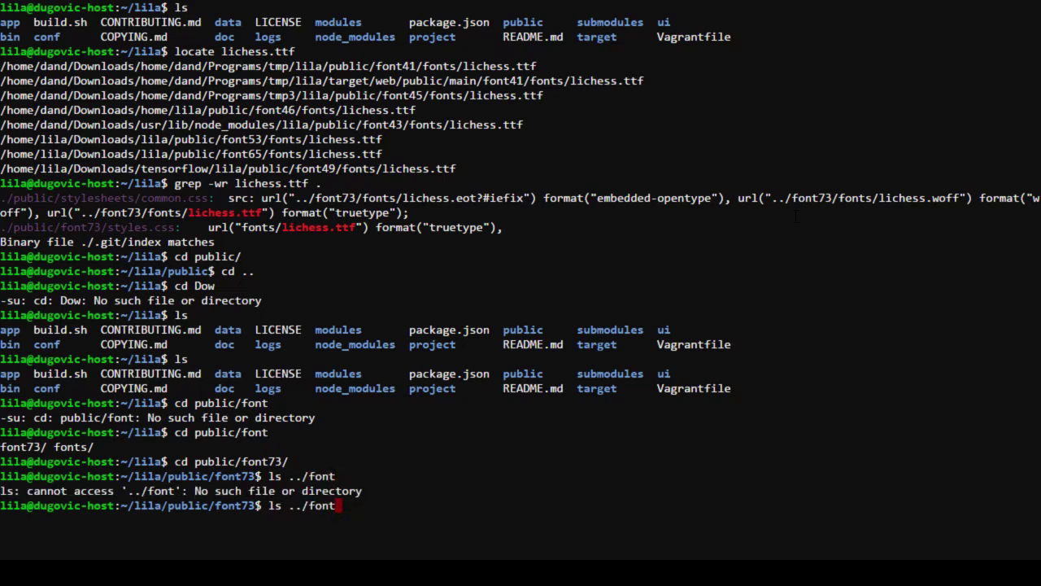
text(s)
key(Return)
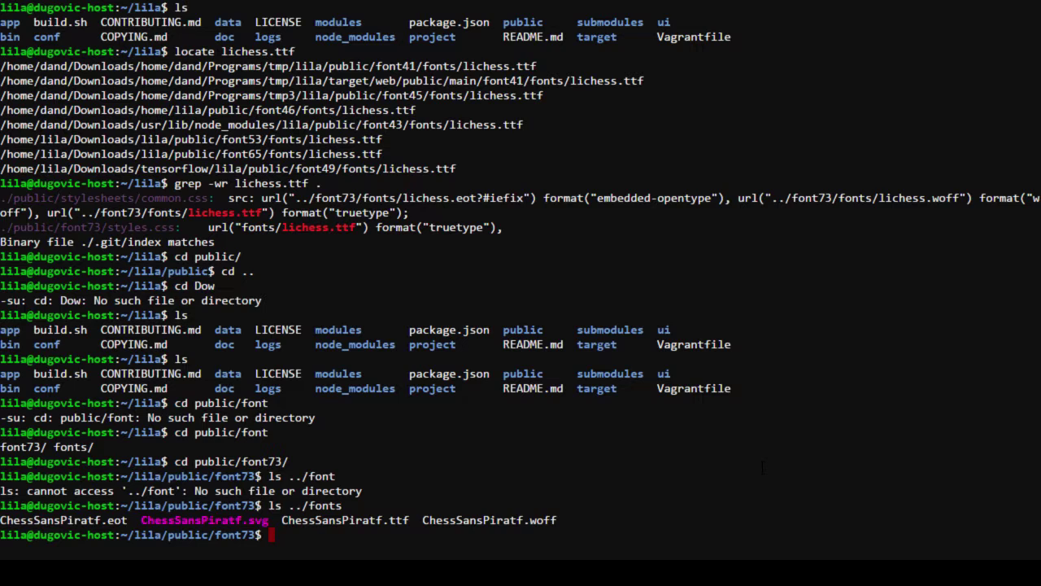
text(ls)
key(Return)
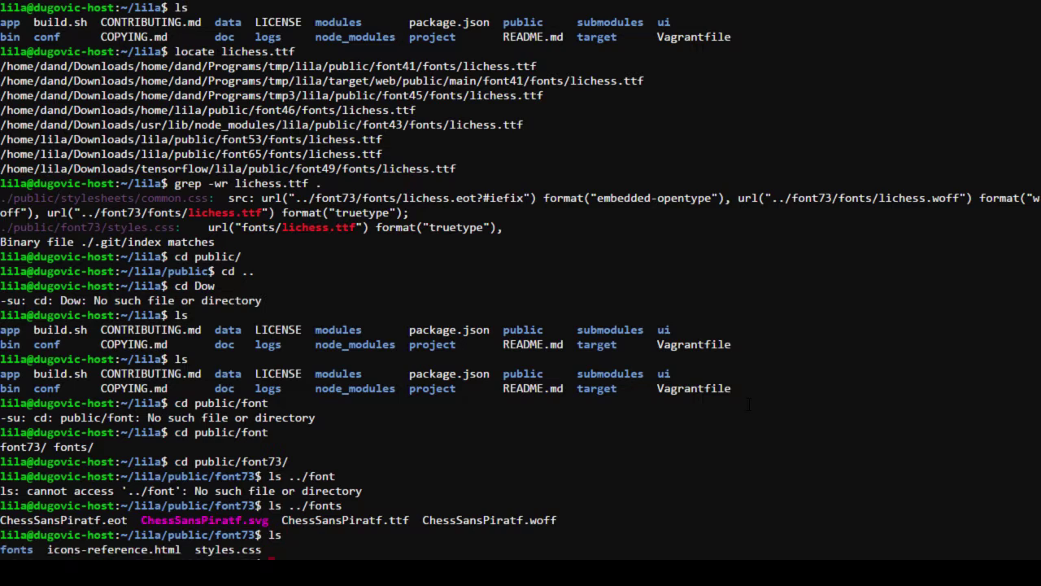
Step: View icons-reference.html's source, quit with :q, and copy its path text
text(cd)
key(Return)
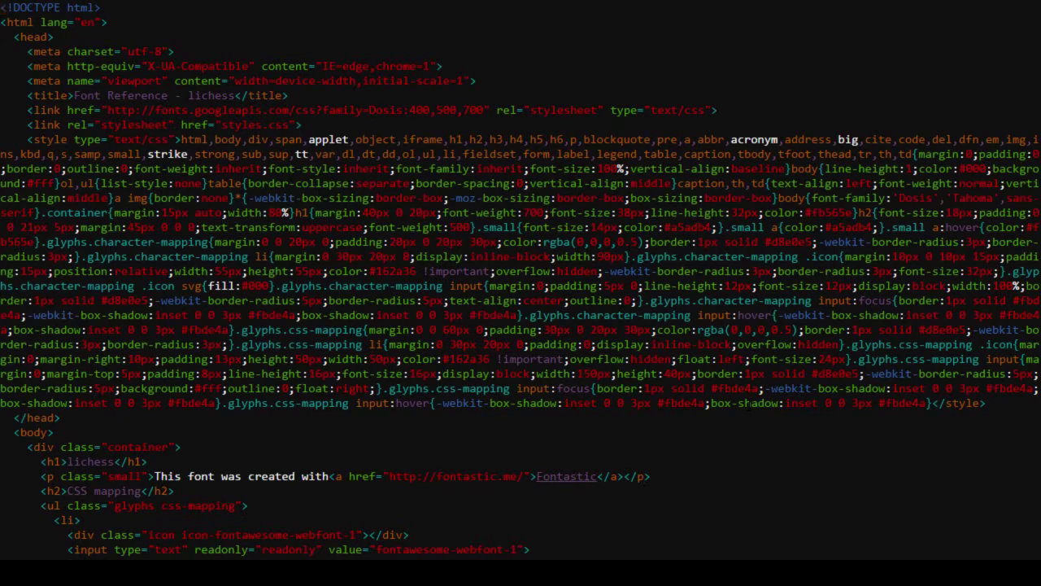
text(:q)
key(Return)
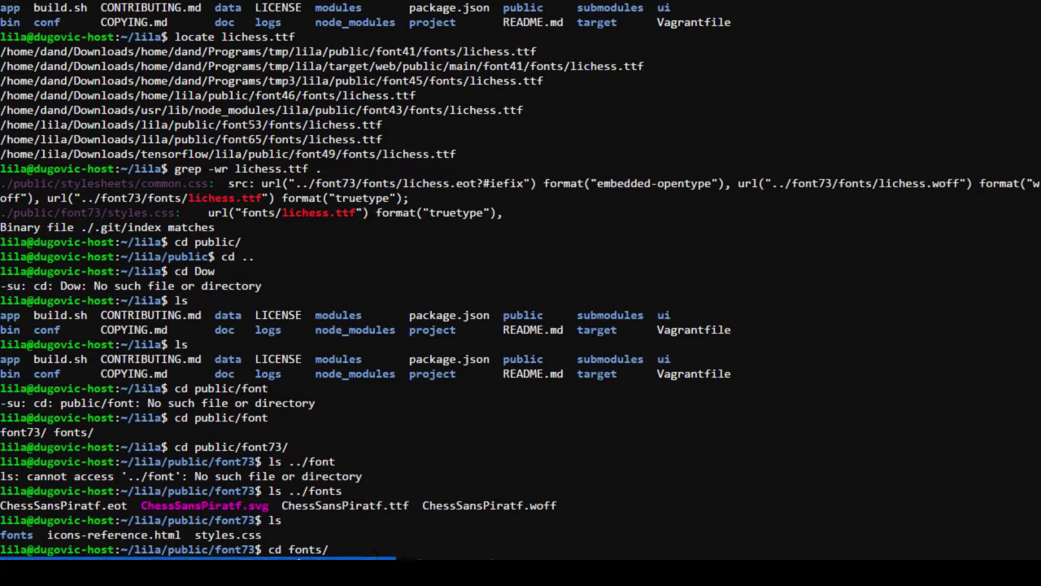
drag(363, 558, 342, 558)
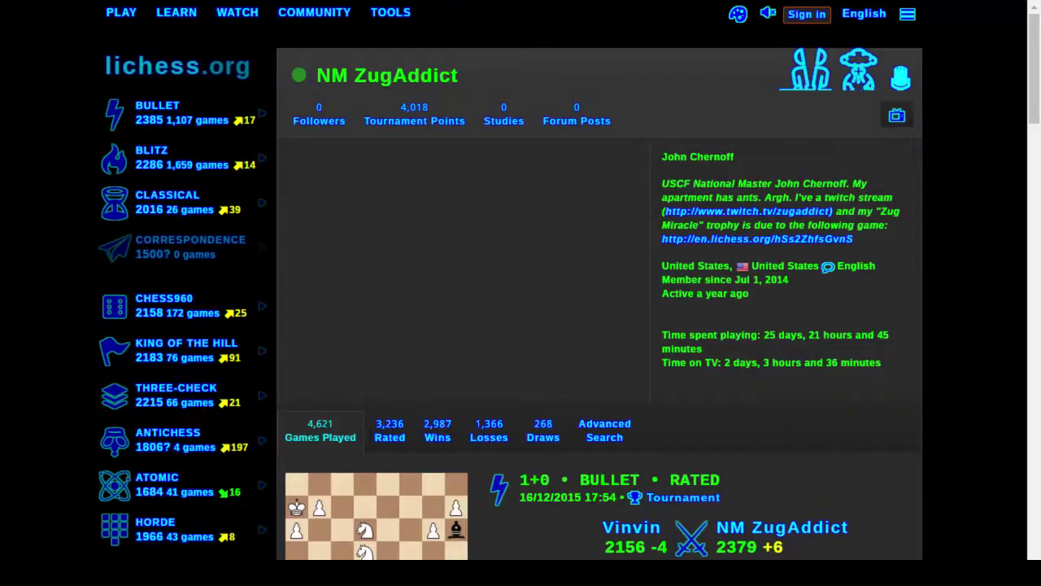
Step: Load dugovic.mooo.com/assets/icons-reference.html in a new tab, then check the terminal tab and return
key(ctrl+t)
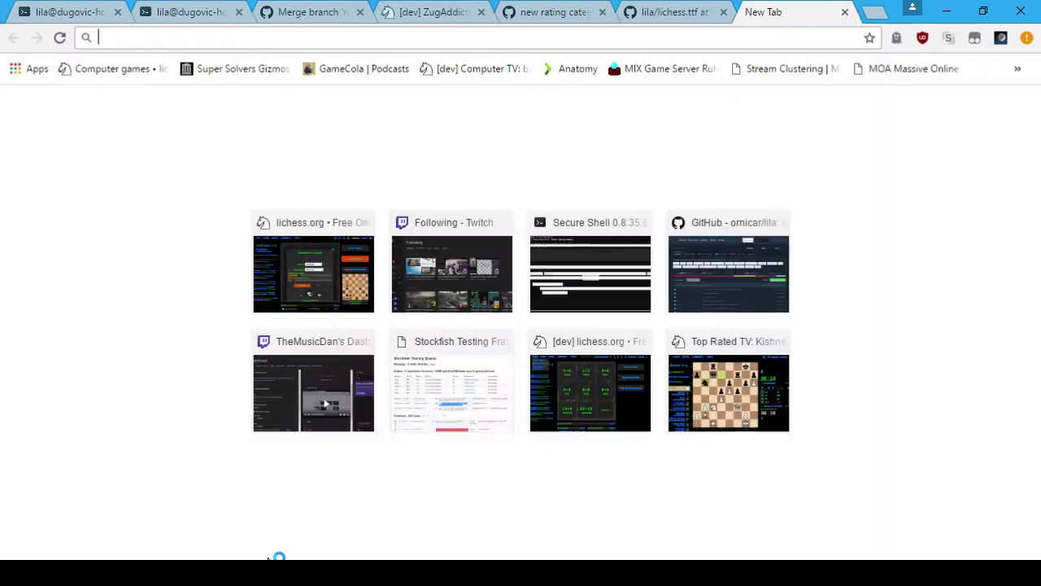
text(du)
key(Right)
text(/as)
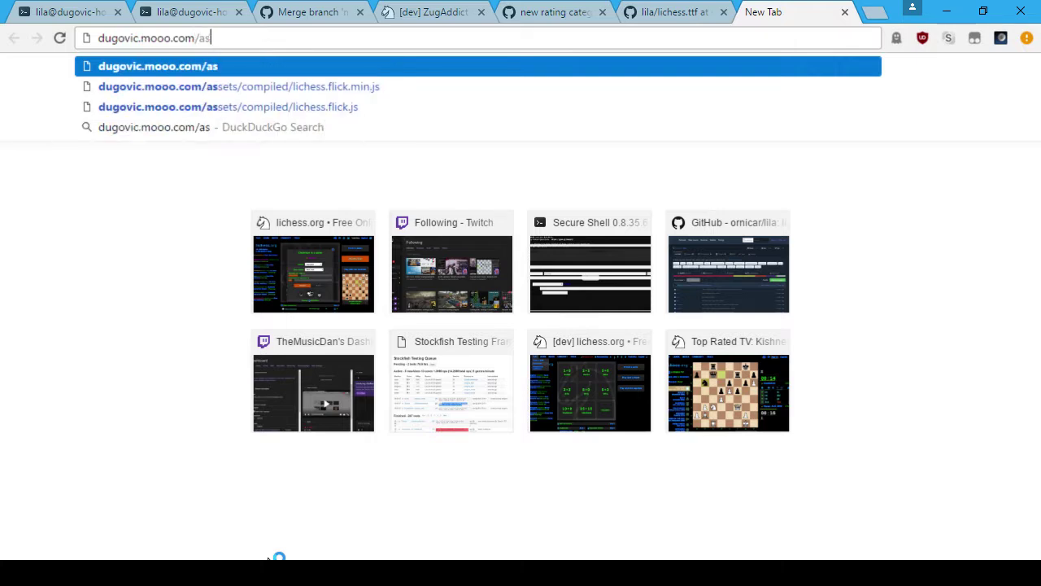
text(sets/)
text(../icons-reference.html)
key(ctrl+Left)
key(ctrl+Left)
key(ctrl+Left)
key(BackSpace)
key(BackSpace)
key(BackSpace)
key(Return)
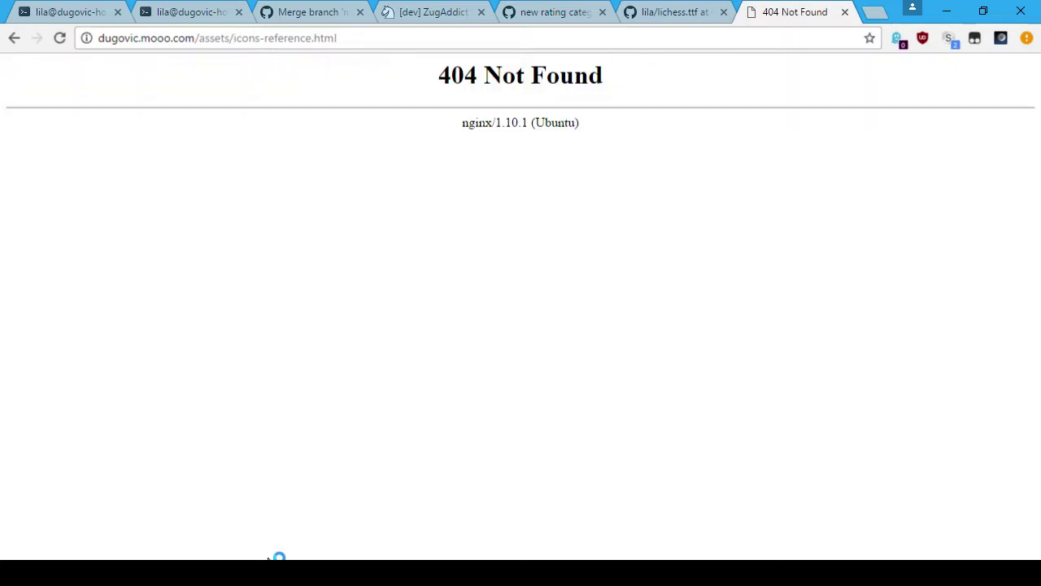
key(ctrl+1)
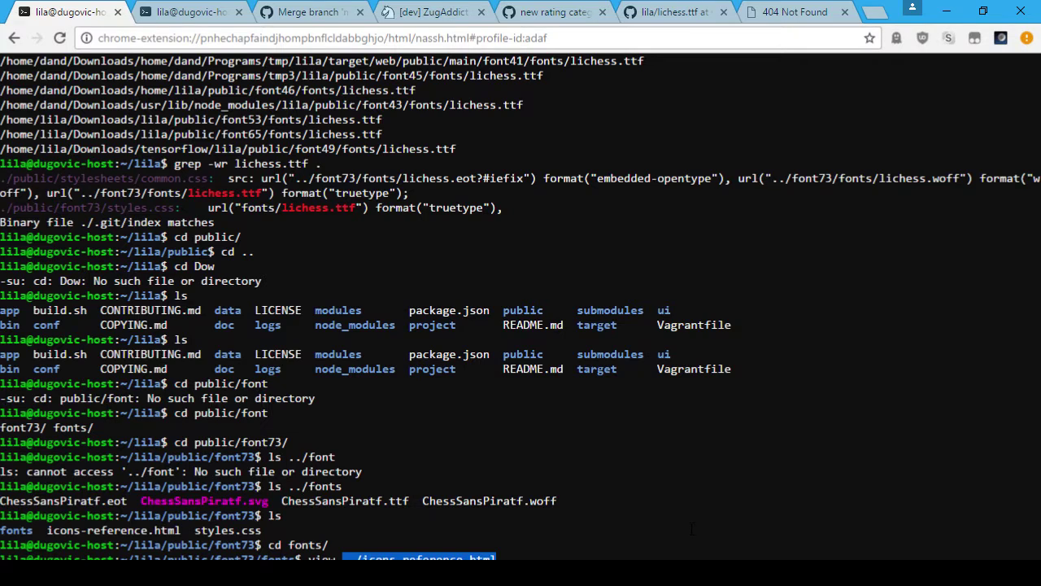
key(ctrl+7)
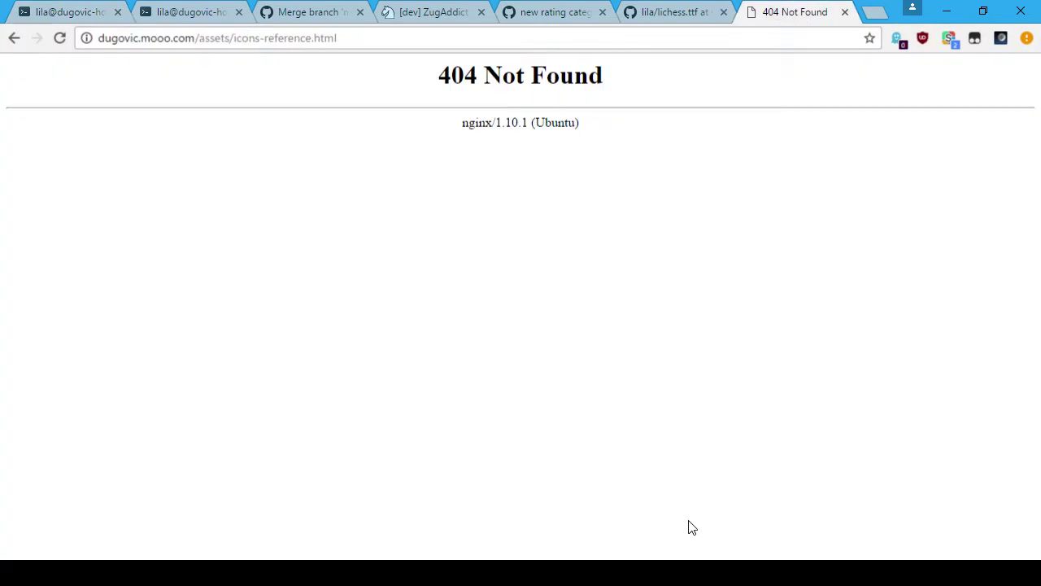
Step: Correct the icons-reference address to use font73/ and view the page full screen
click(255, 38)
double_click(225, 39)
click(234, 39)
text(font73/)
key(Return)
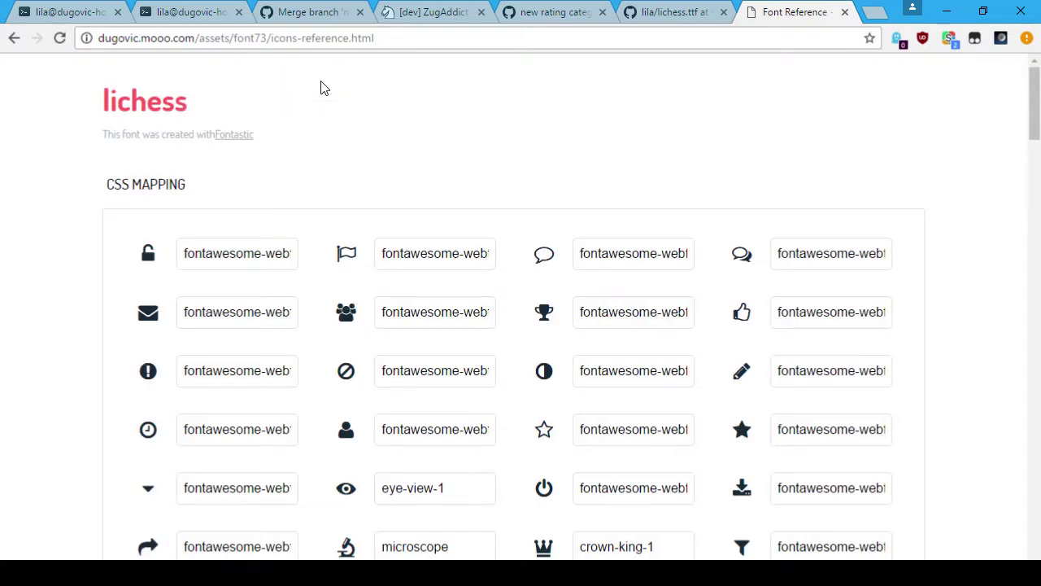
key(F11)
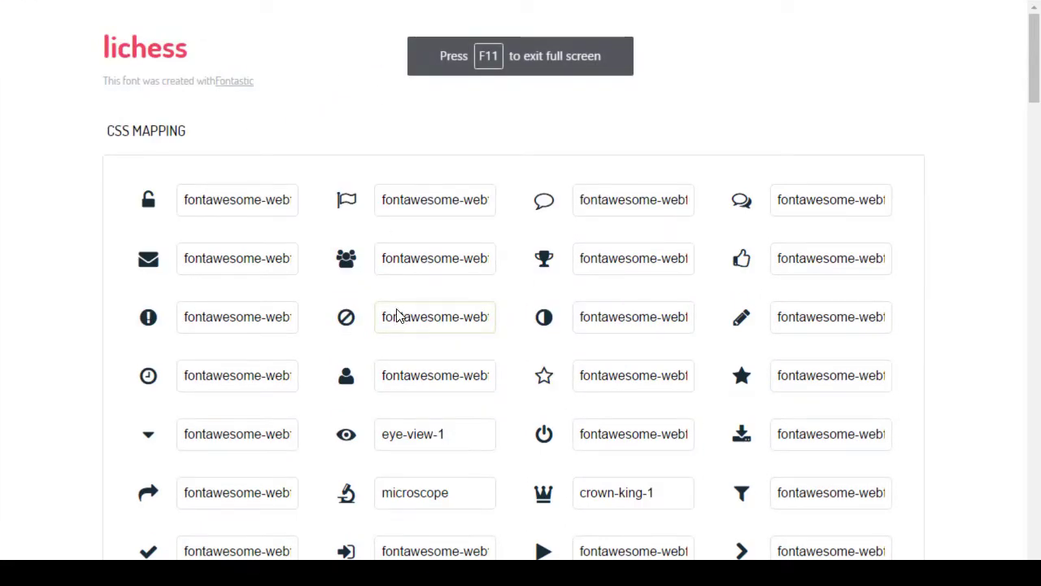
Step: Browse the icon list, selecting the chat-bubbles, hookah, nuclear and body-cut icon names
scroll(302, 216, down, 2)
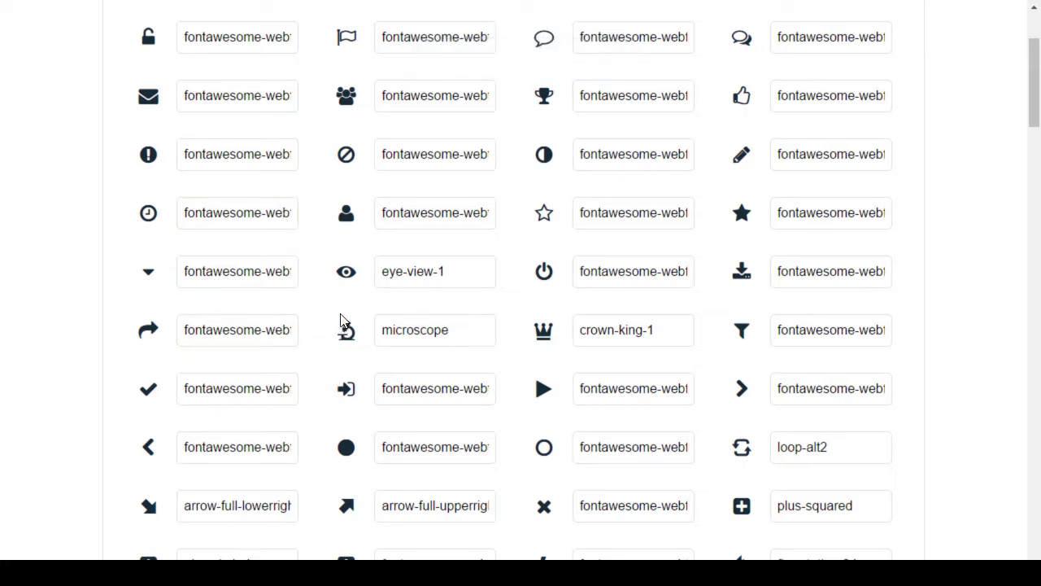
scroll(341, 327, down, 6)
scroll(330, 314, down, 4)
scroll(330, 309, up, 8)
scroll(340, 323, up, 2)
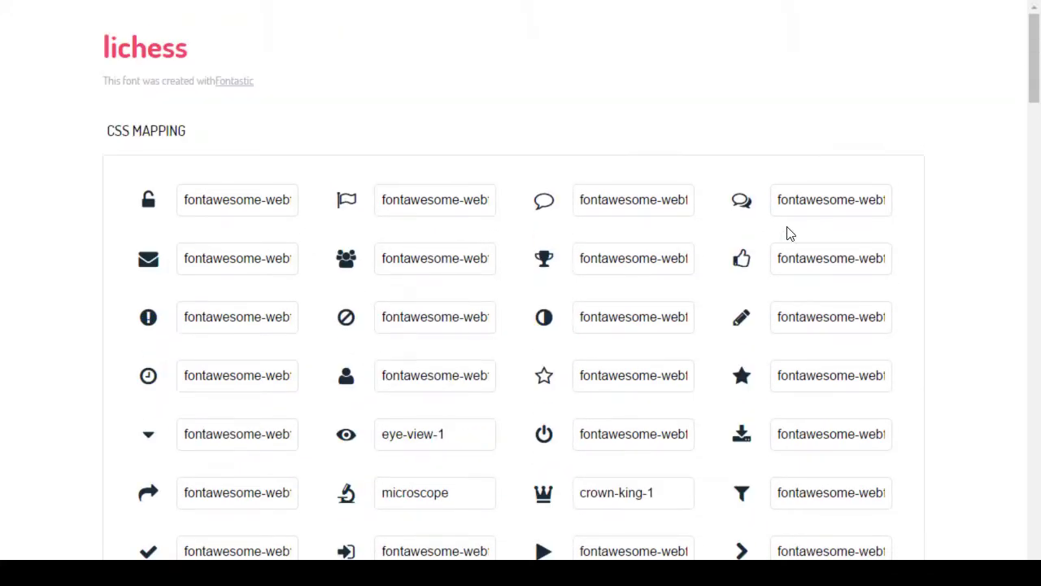
click(829, 200)
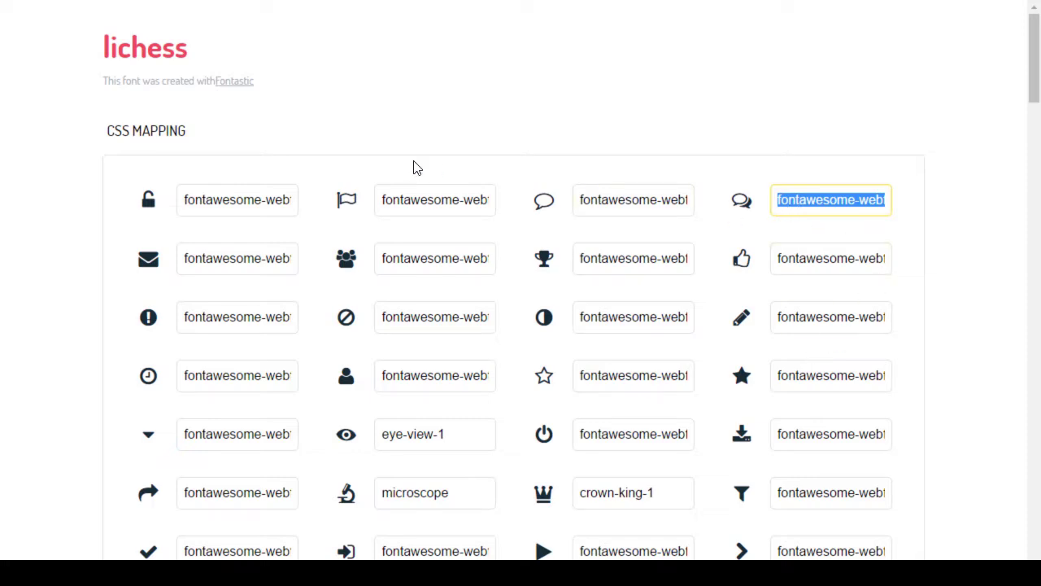
scroll(435, 168, down, 6)
scroll(339, 218, down, 6)
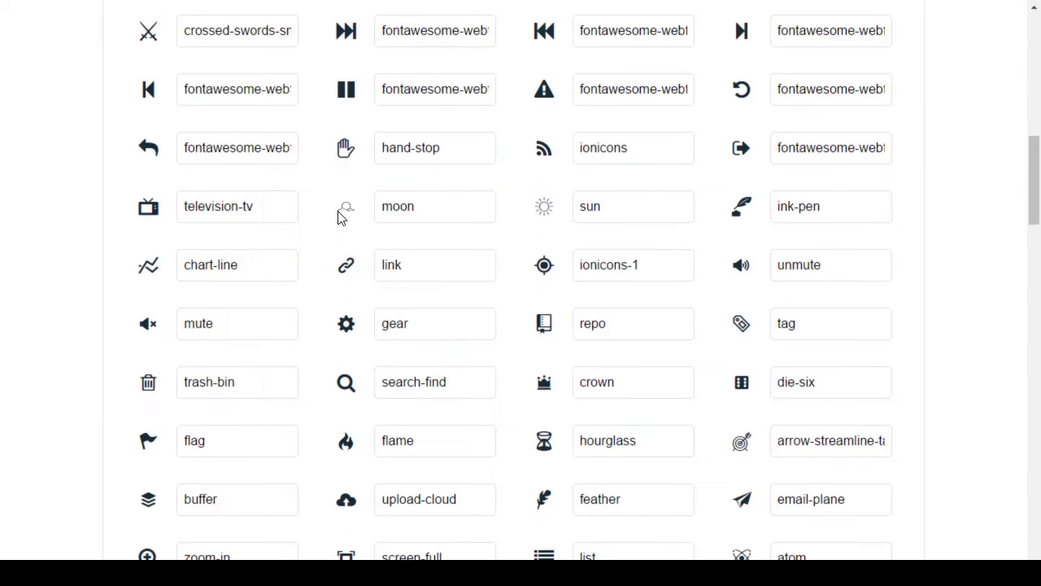
scroll(430, 207, up, 1)
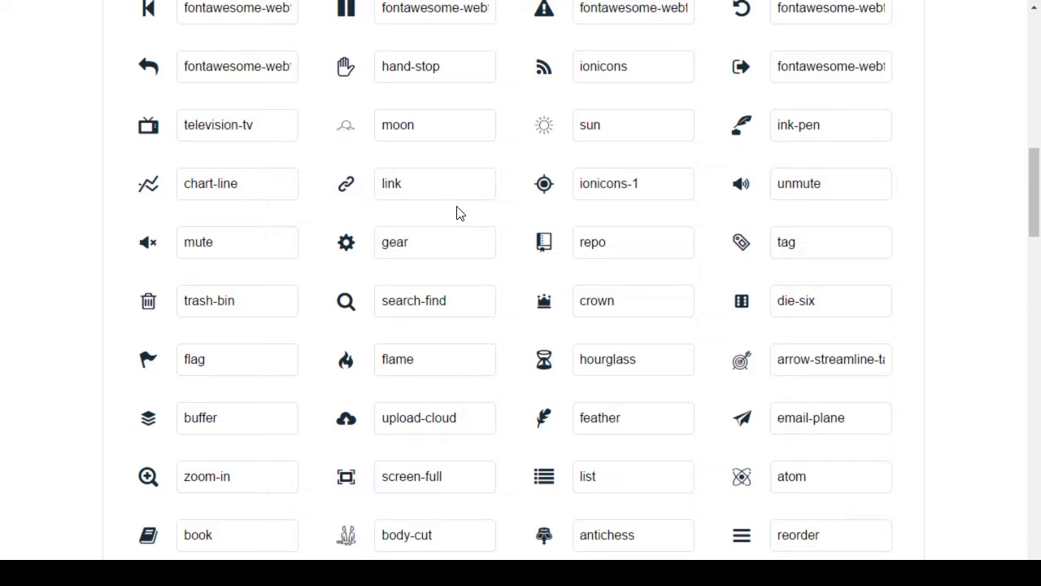
scroll(456, 213, down, 6)
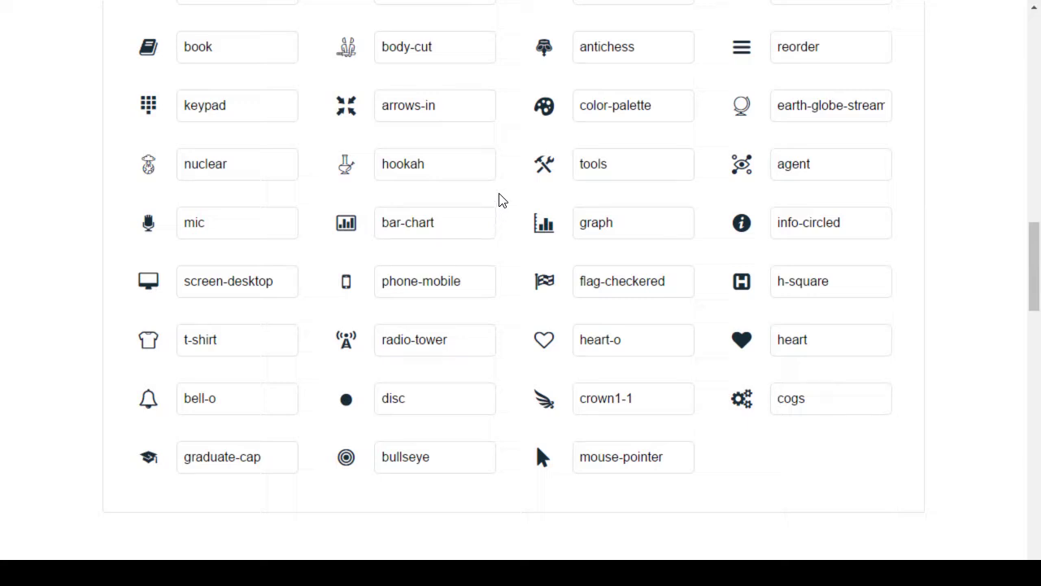
scroll(493, 221, up, 1)
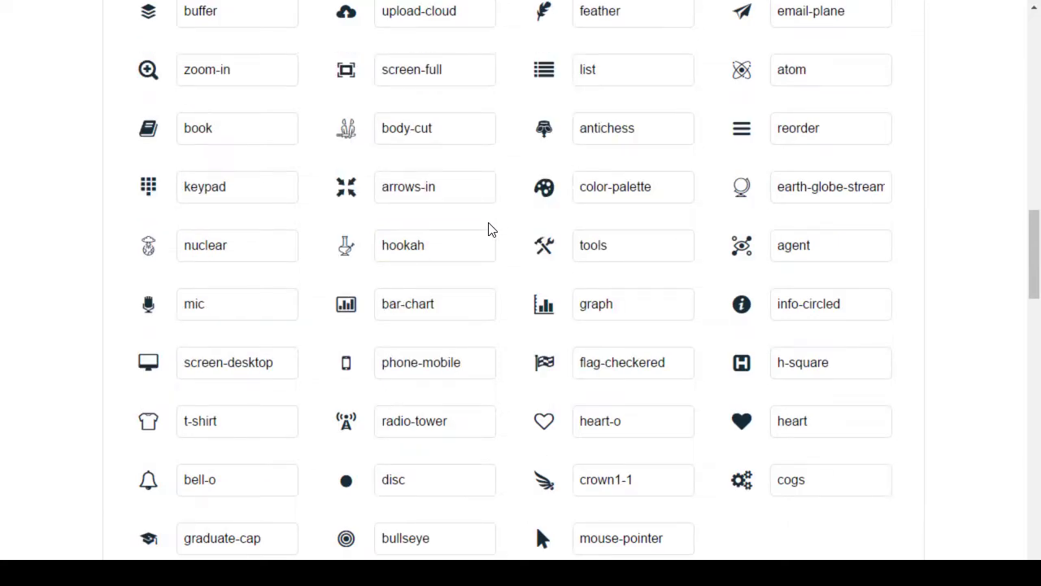
scroll(490, 229, up, 1)
click(413, 337)
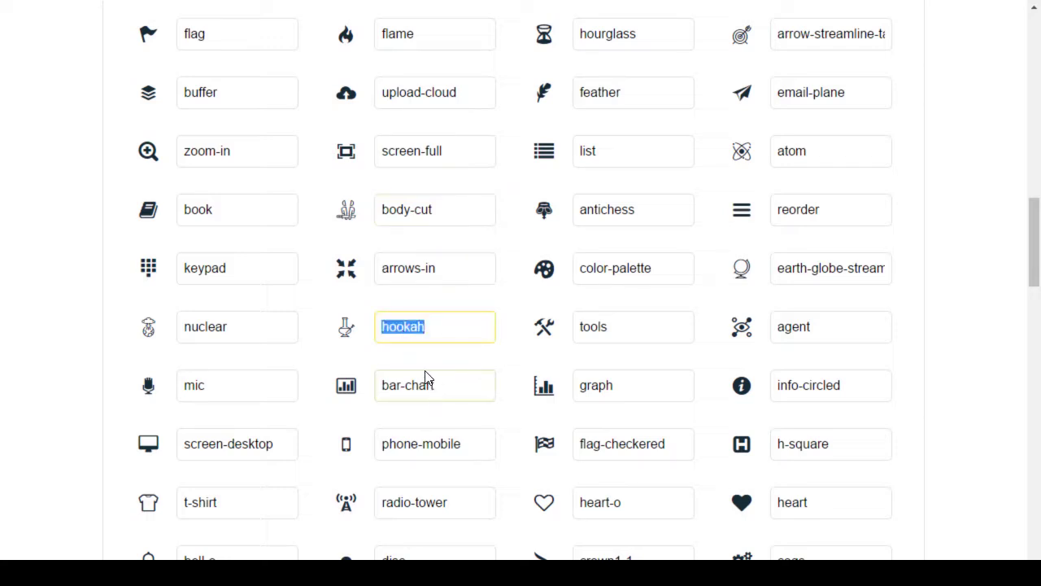
click(209, 337)
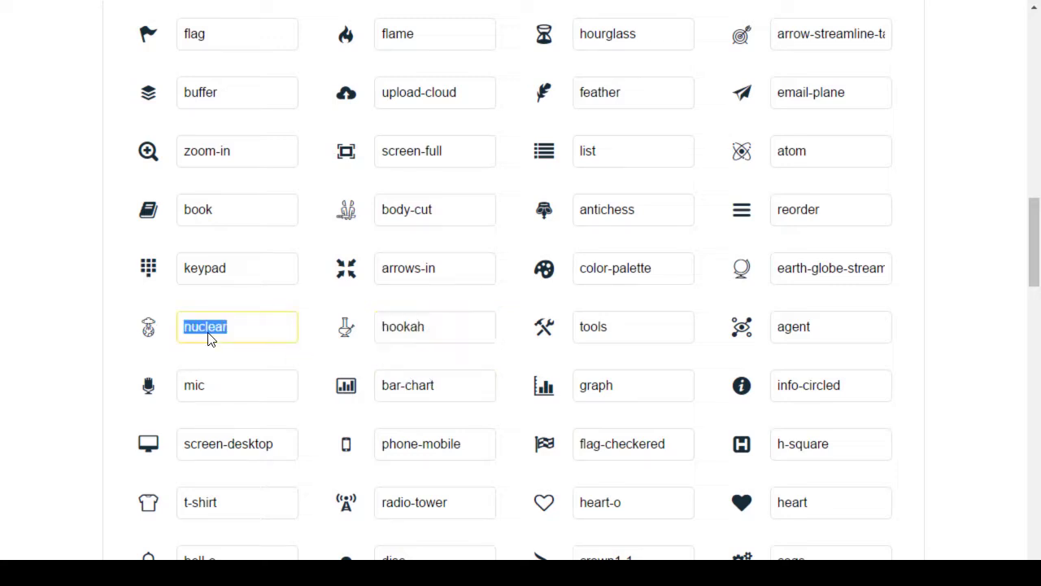
click(423, 218)
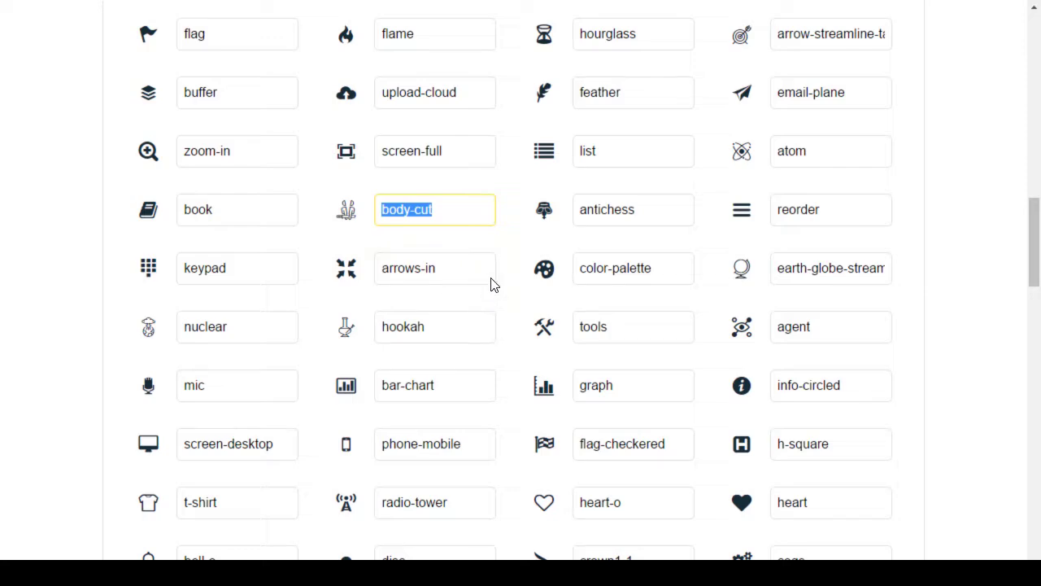
scroll(570, 270, up, 5)
scroll(611, 265, up, 10)
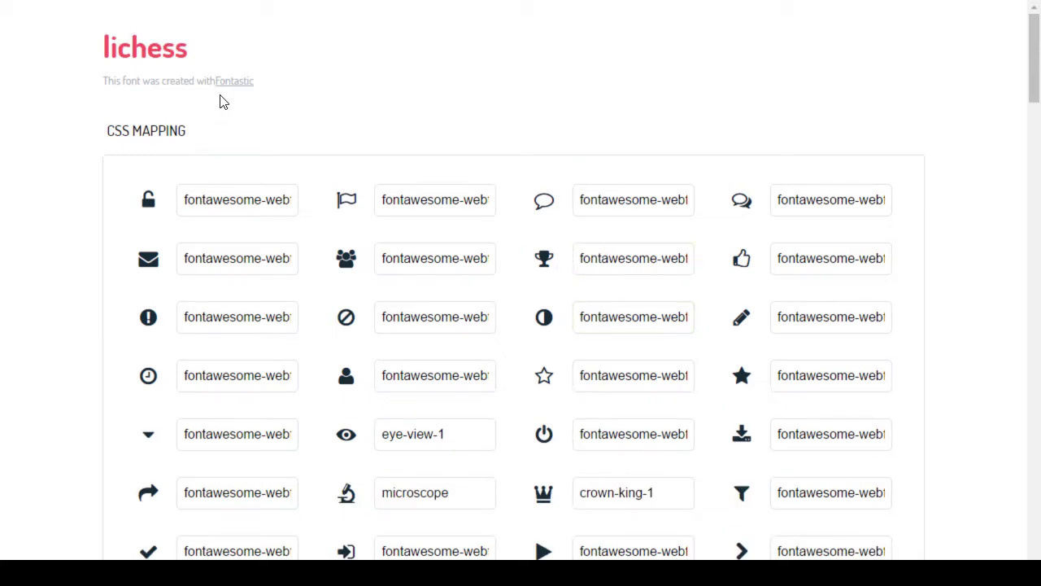
Step: Open the 'created with Fontastic' credit link in a new tab, then return to GitHub's lichess.ttf page
drag(114, 81, 318, 74)
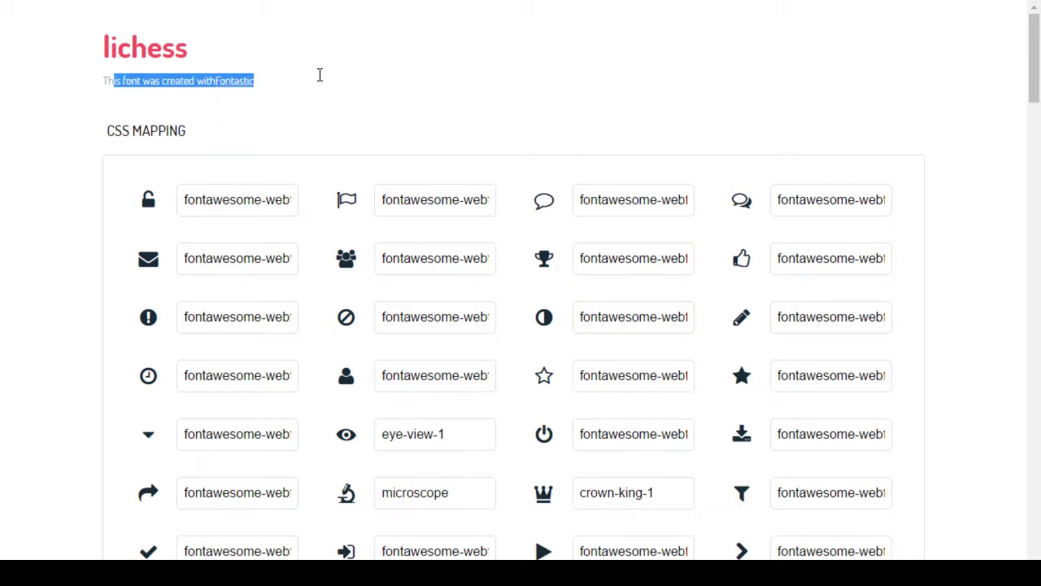
right_click(247, 95)
click(281, 97)
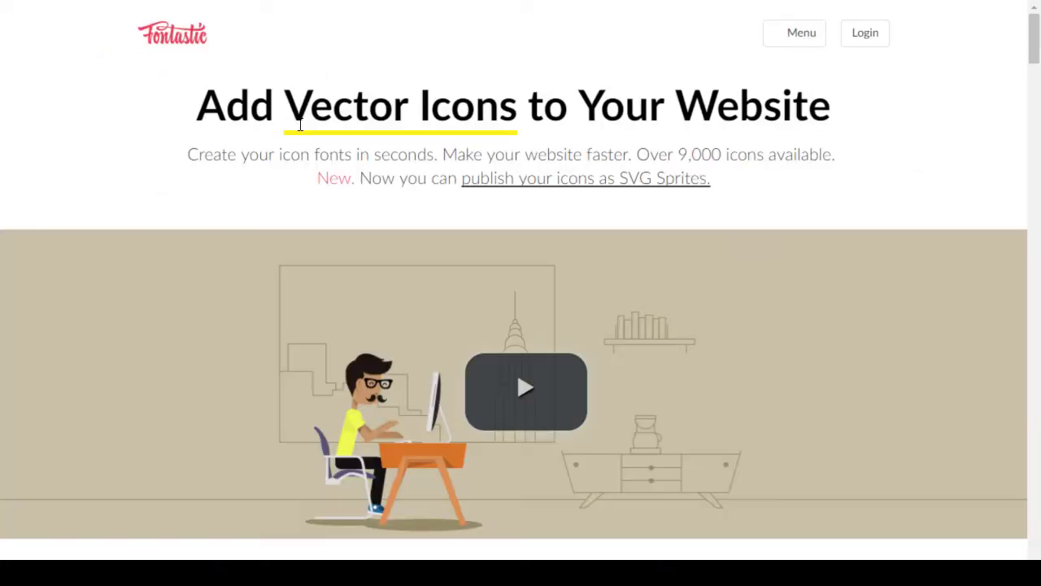
key(ctrl+w)
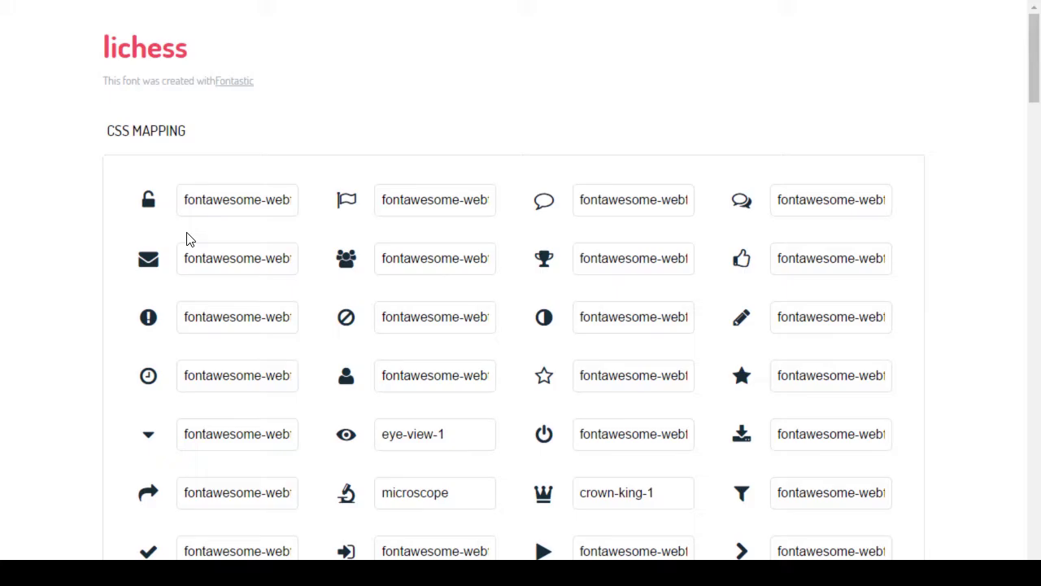
key(ctrl+w)
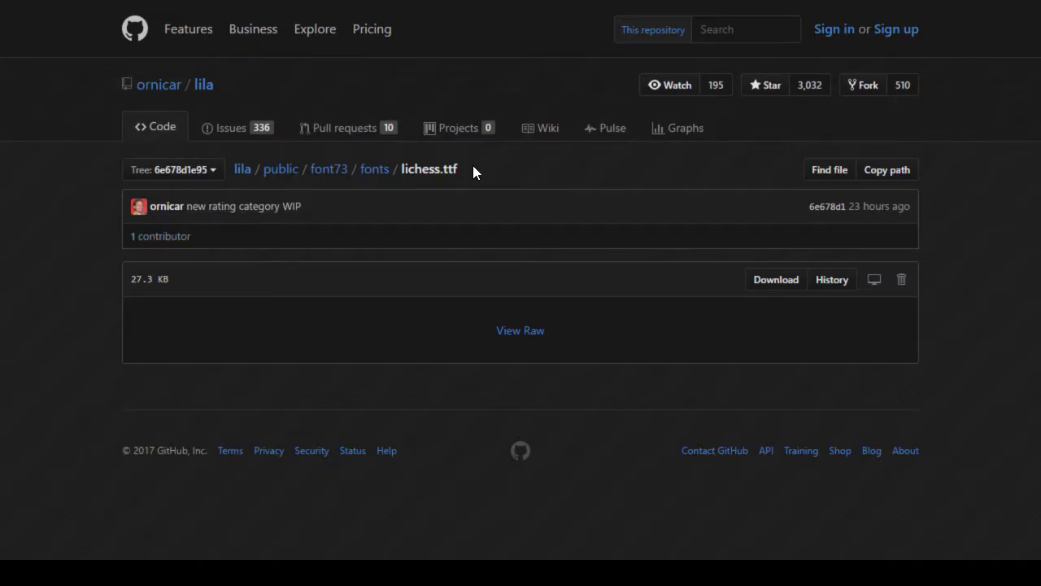
Step: Download the raw lichess.woff file from the lila fonts folder
click(364, 172)
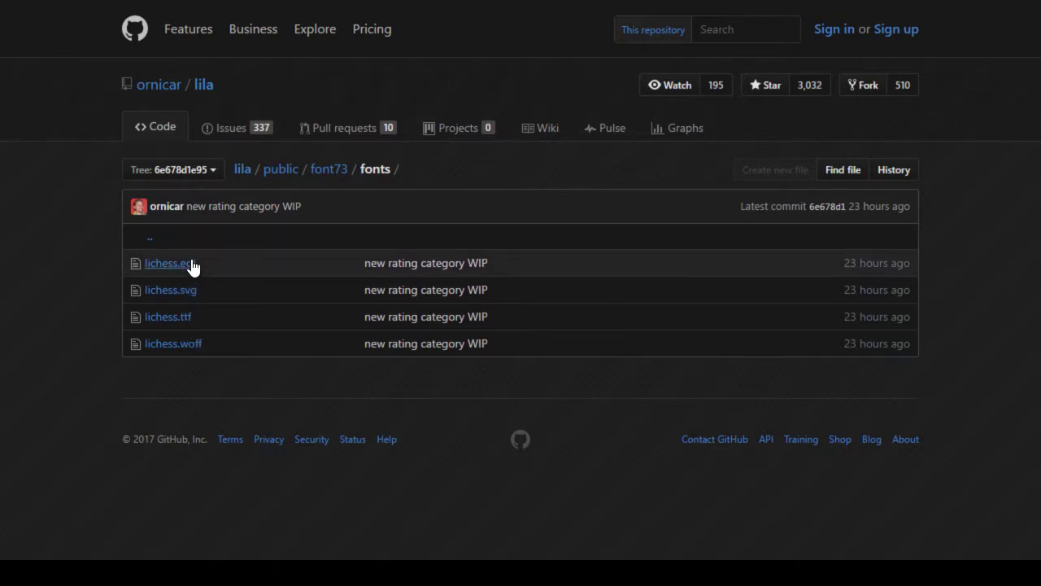
click(192, 349)
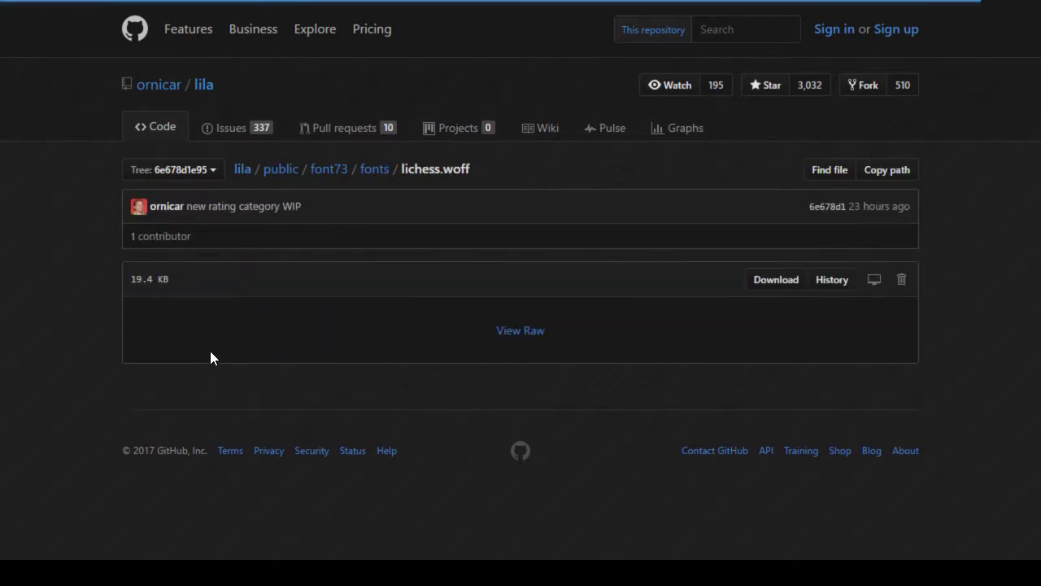
click(511, 331)
click(134, 551)
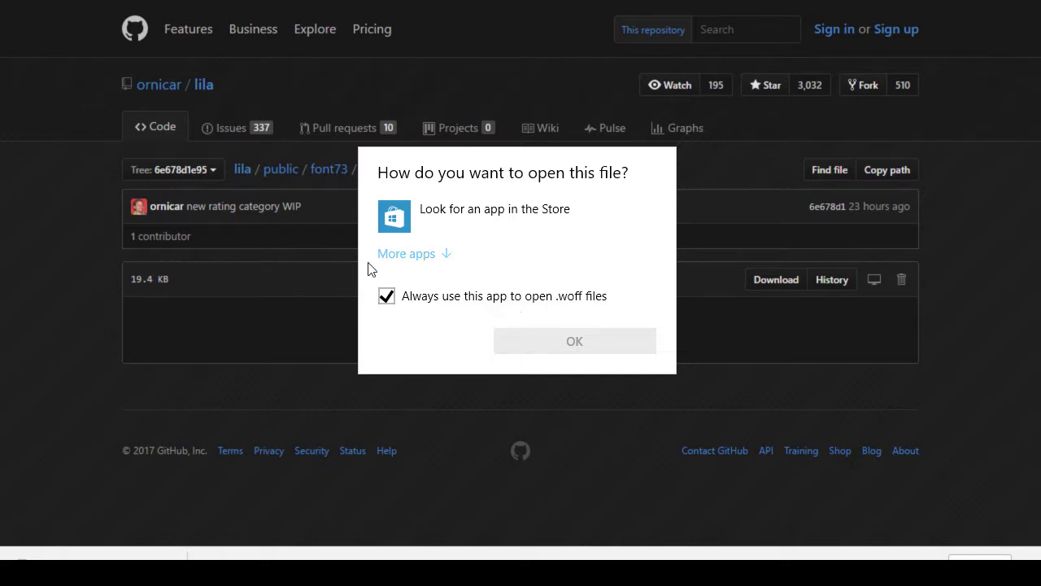
click(31, 295)
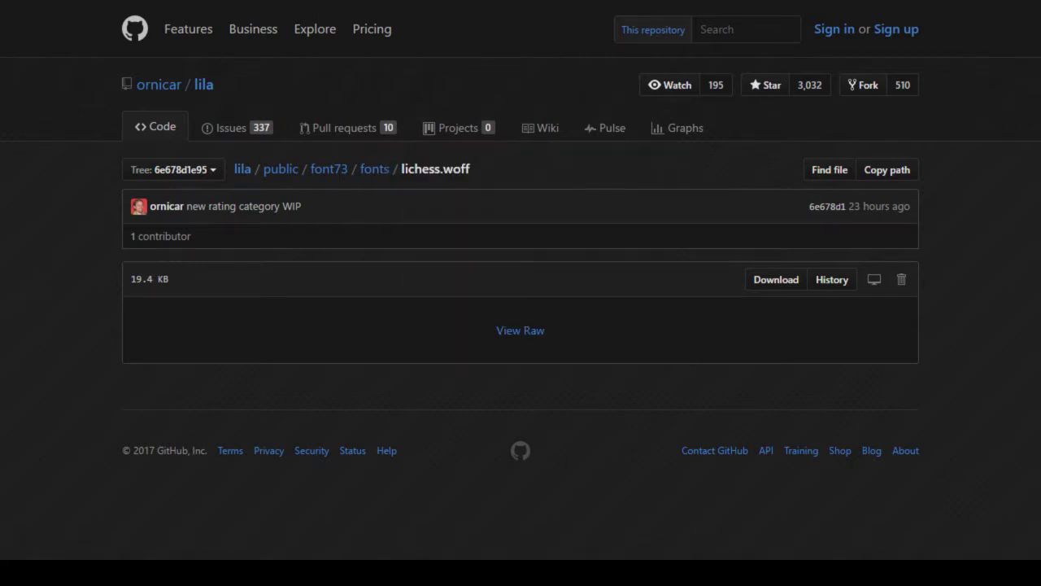
Step: Delete the downloaded lichess.woff from the Downloads folder and return to its GitHub page
key(alt+Tab)
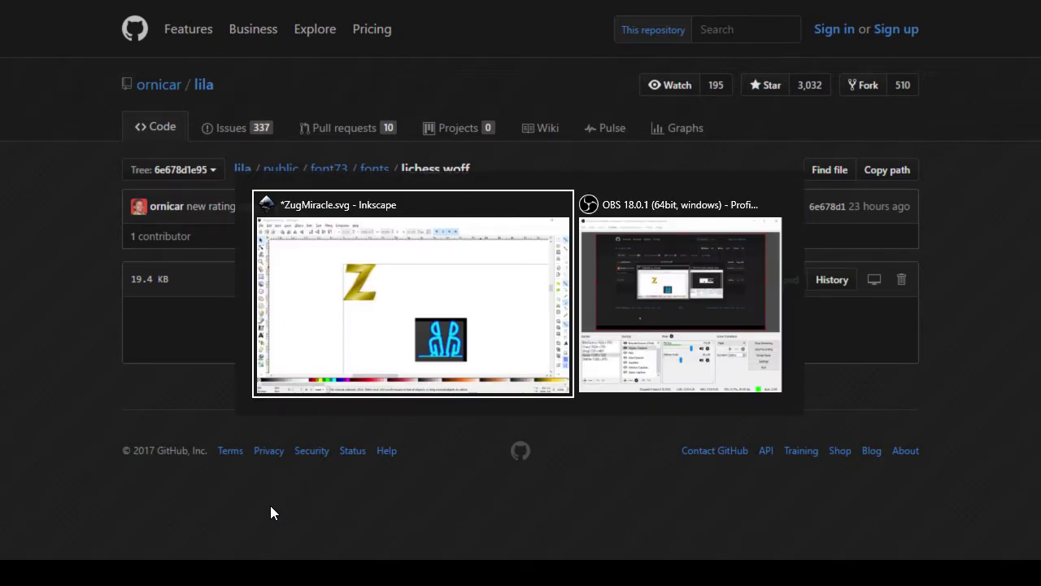
key(alt+Tab)
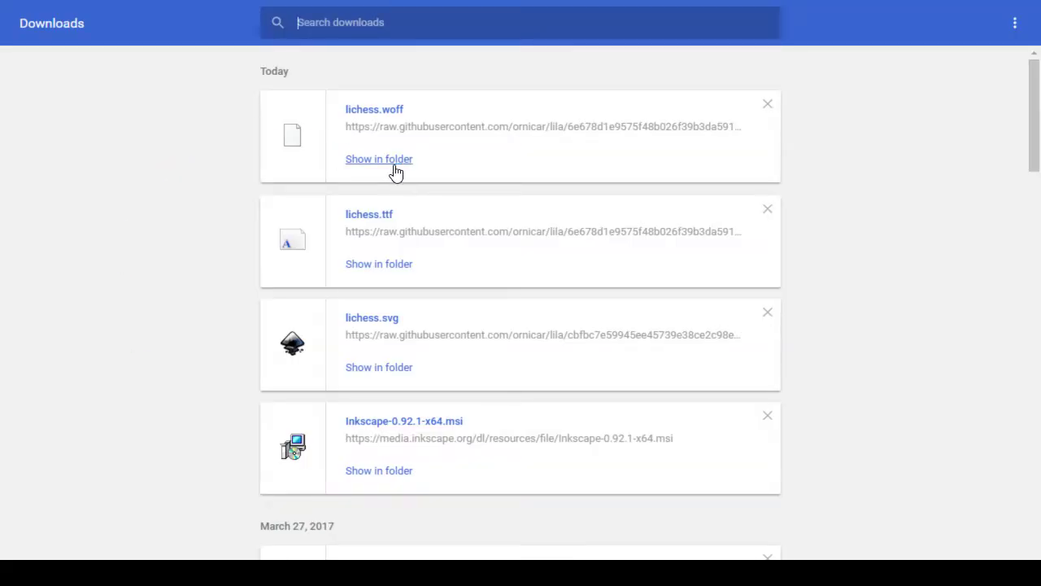
click(395, 163)
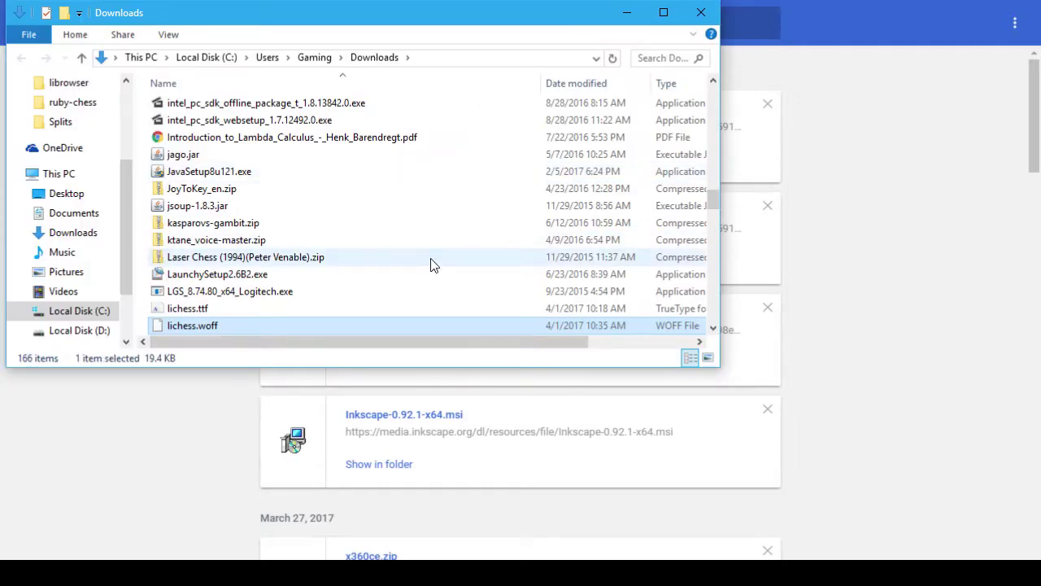
key(Delete)
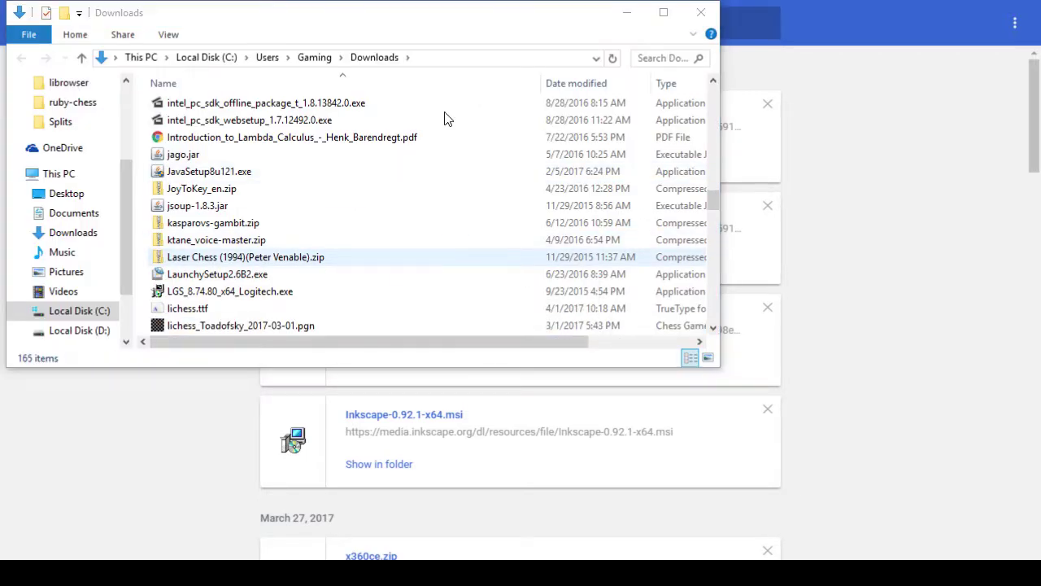
click(700, 12)
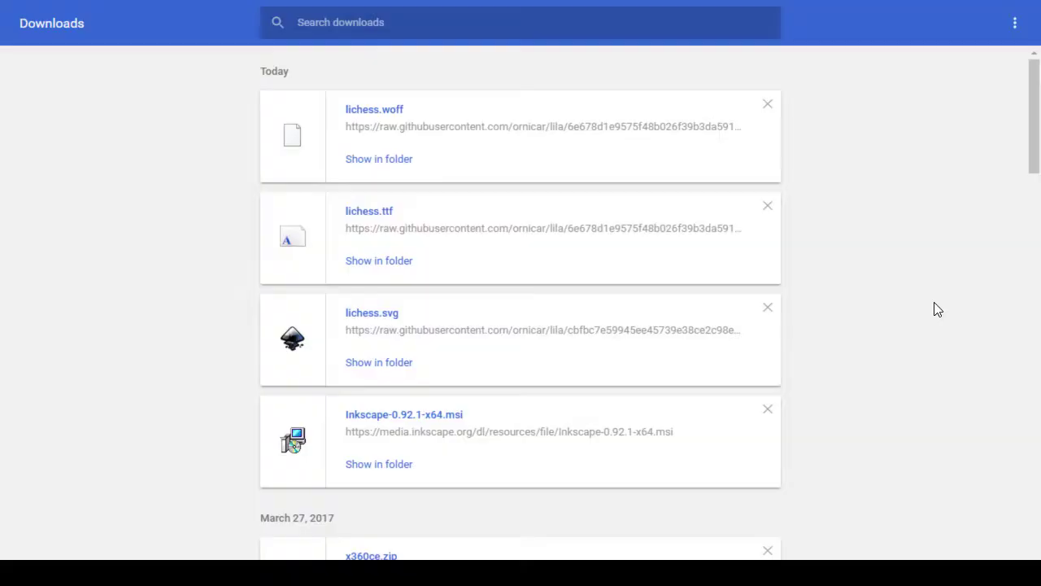
key(ctrl+w)
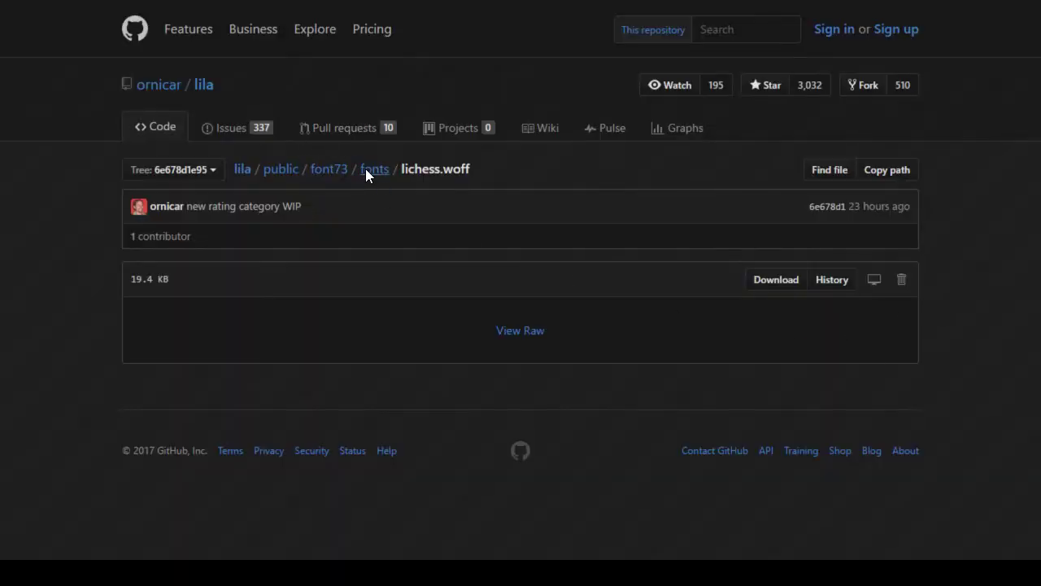
Step: Download the raw lichess.eot file from the fonts folder
click(366, 178)
click(187, 272)
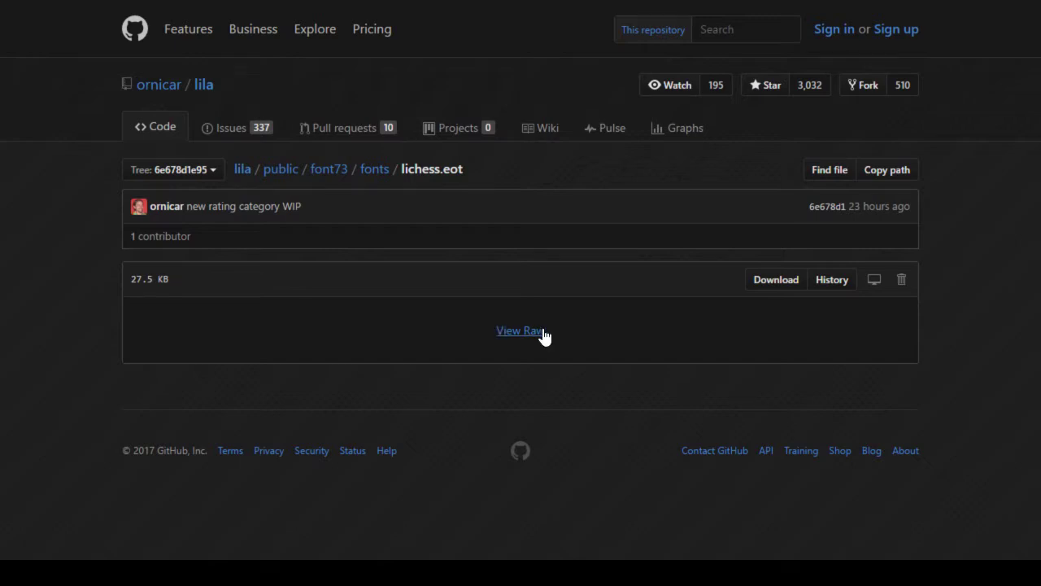
click(541, 334)
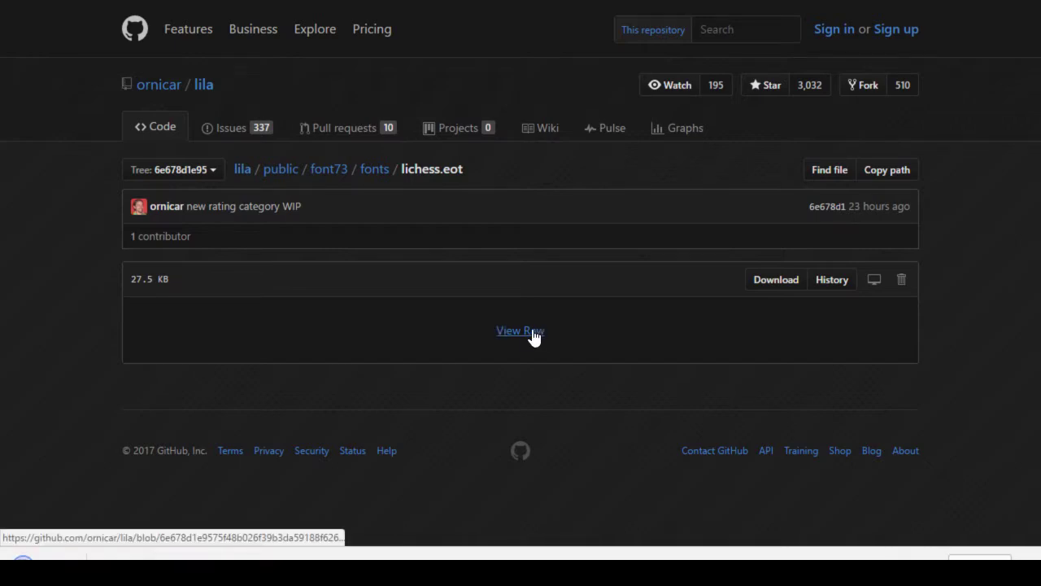
click(154, 553)
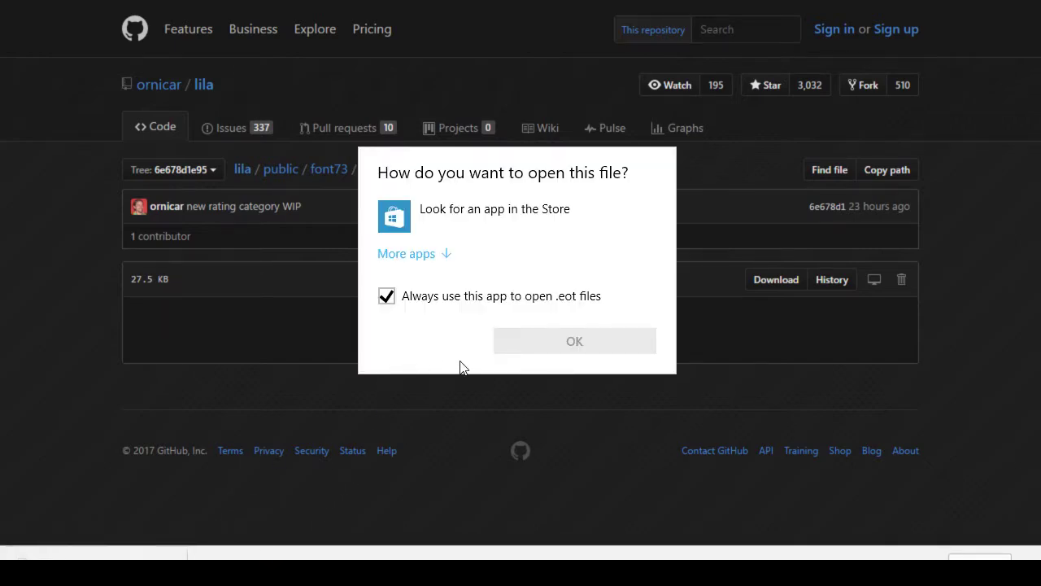
key(alt+Tab)
click(958, 424)
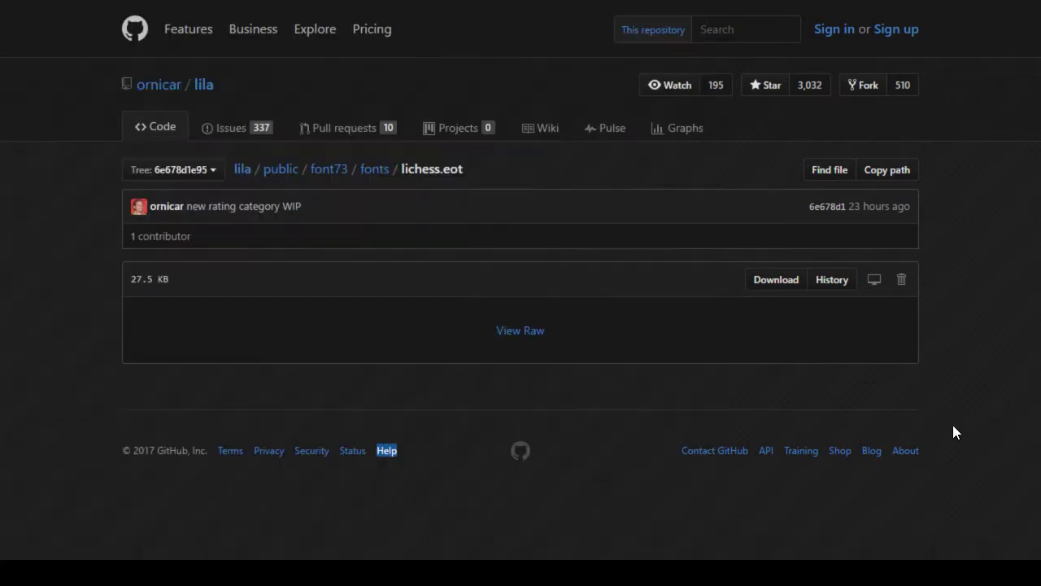
Step: Delete the downloaded lichess.eot from the Downloads folder and return to its GitHub page
key(alt+Tab)
key(alt+shift+Tab)
key(ctrl+j)
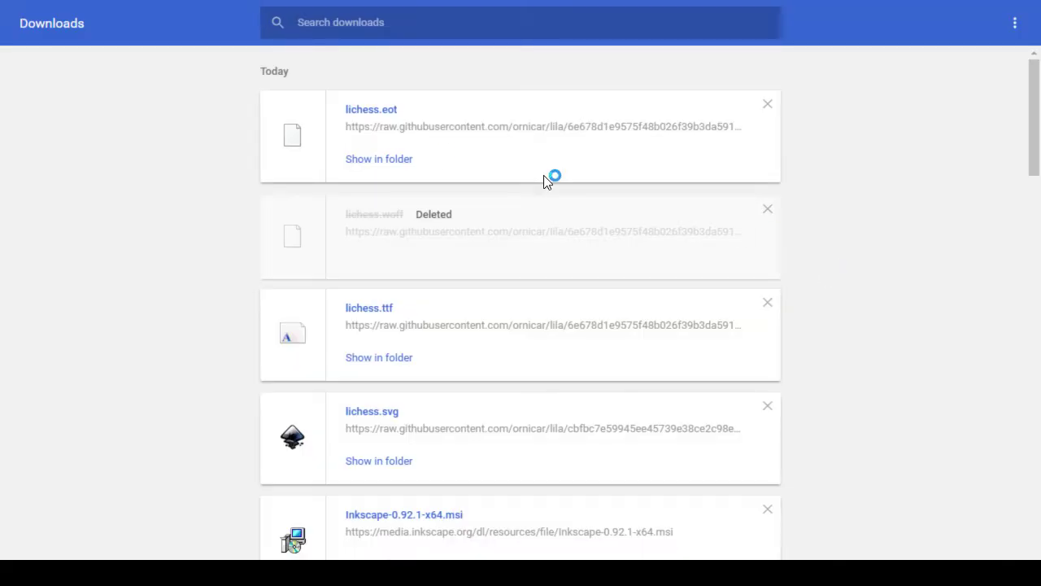
click(398, 161)
key(Up)
key(Down)
key(Delete)
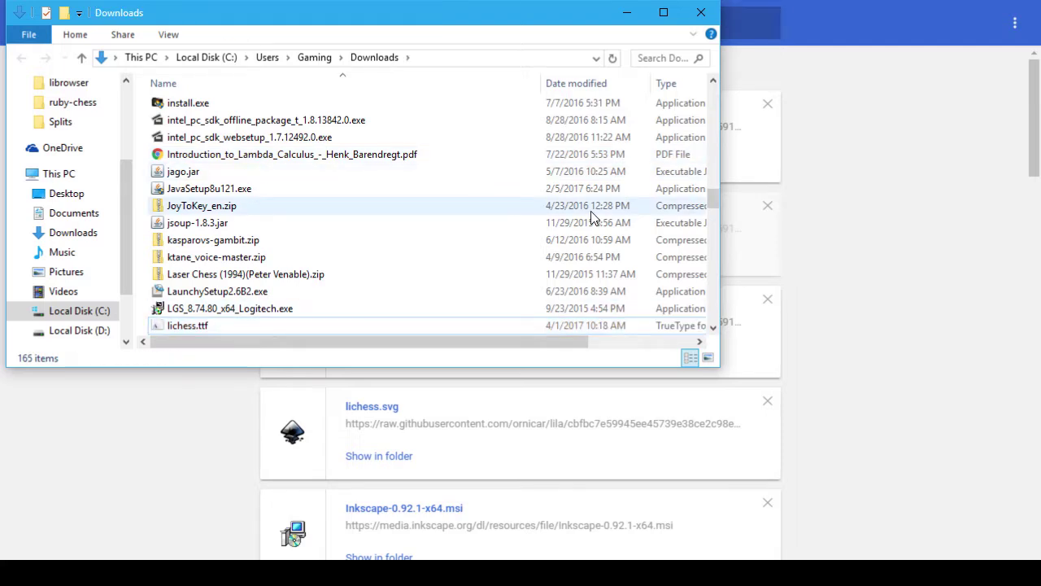
click(700, 12)
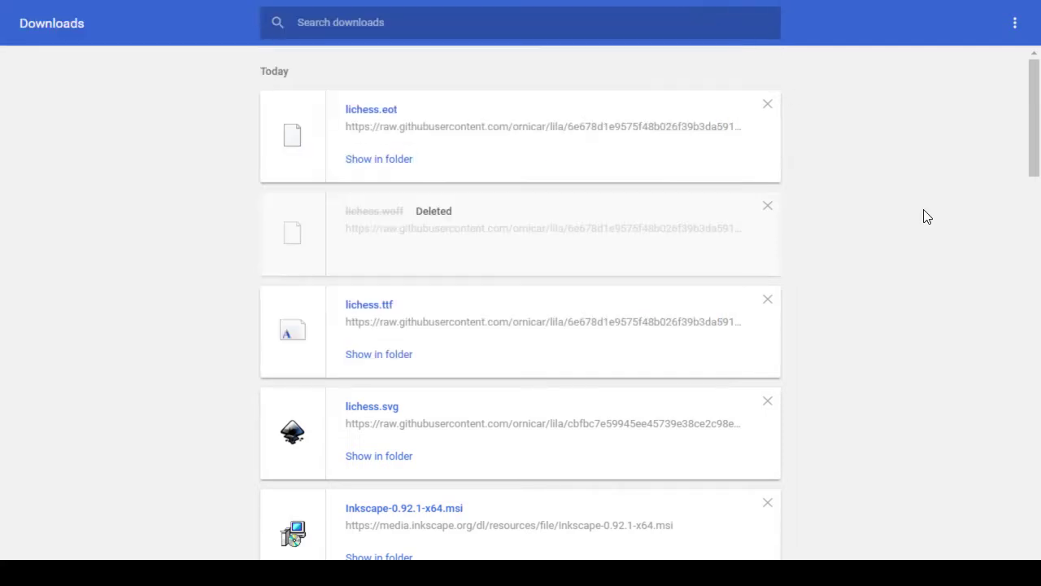
key(ctrl+w)
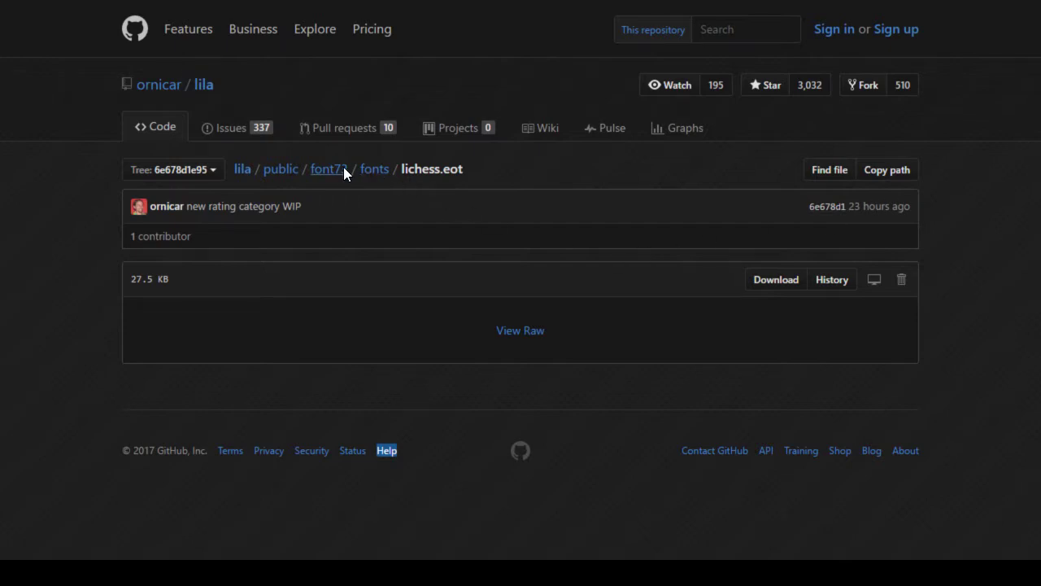
Step: Open font73/fonts and scroll the commit's font diffs, then go back to the icon reference page
click(343, 169)
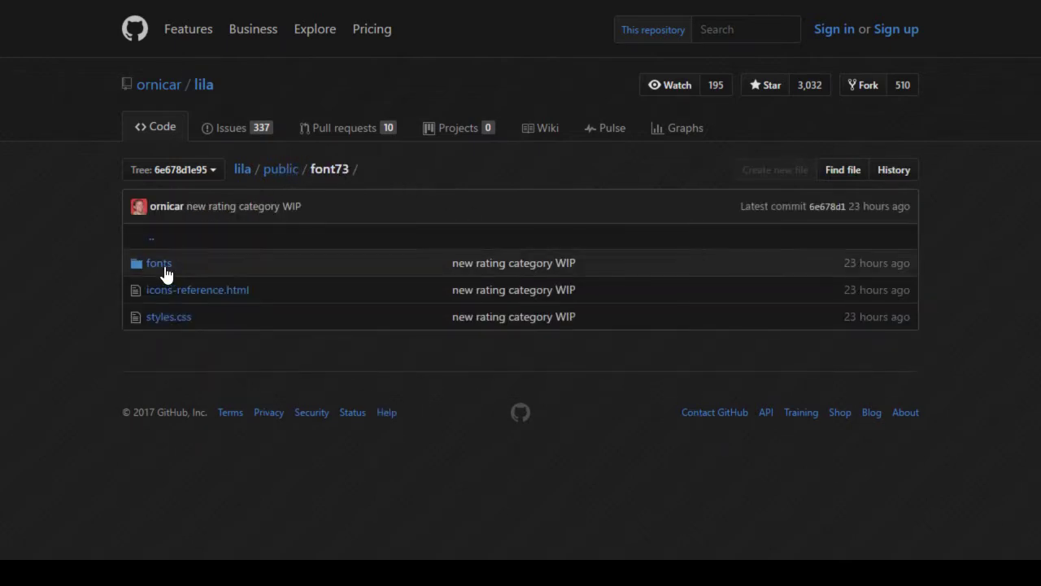
click(159, 268)
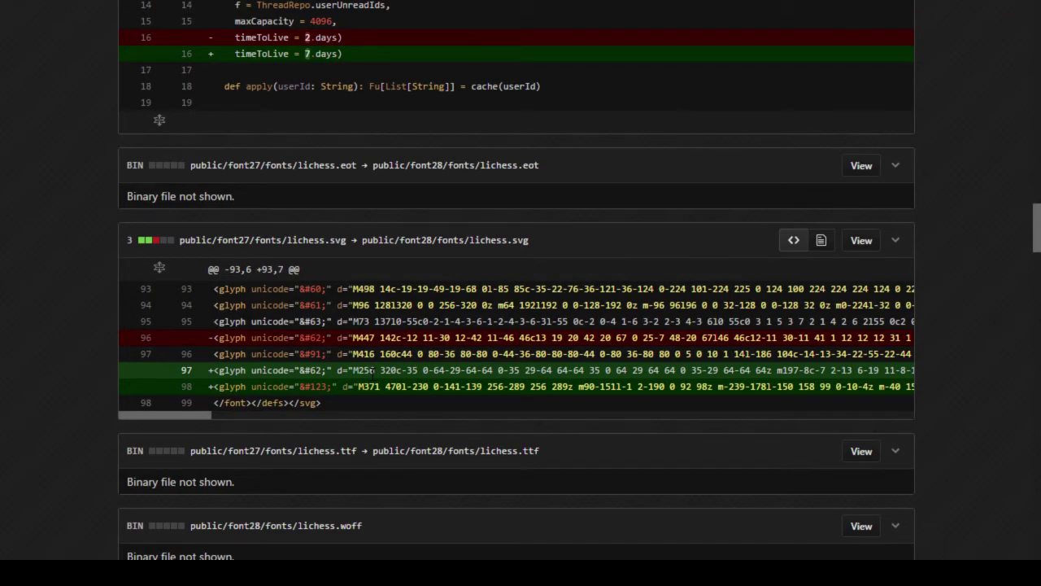
scroll(340, 332, up, 20)
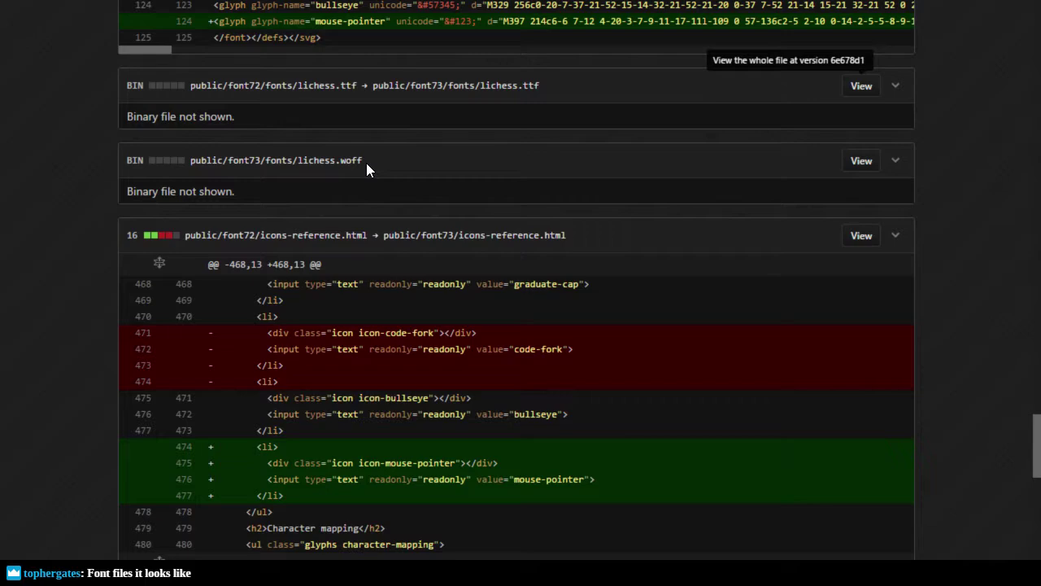
scroll(264, 170, up, 5)
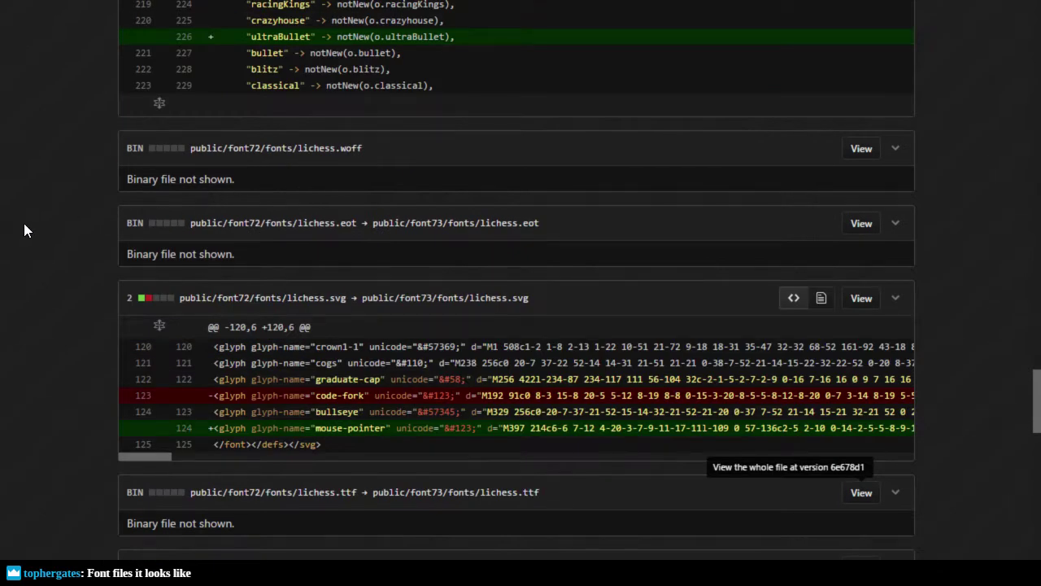
scroll(45, 226, up, 5)
scroll(44, 226, down, 5)
scroll(557, 234, down, 2)
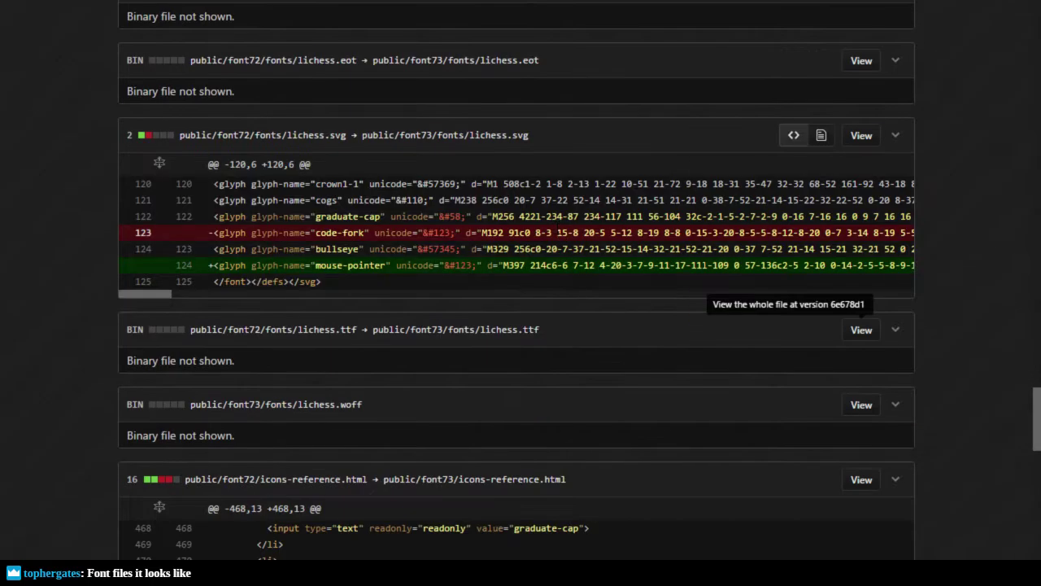
key(alt+Left)
key(alt+Left)
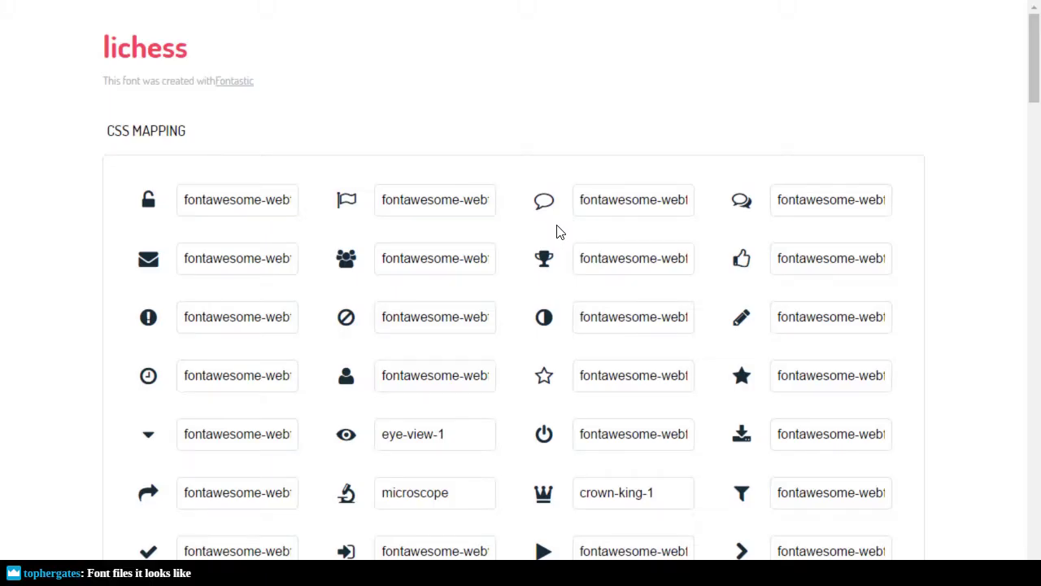
key(alt+Left)
Step: Search the lila repository's open issues for 'font'
key(alt+Tab)
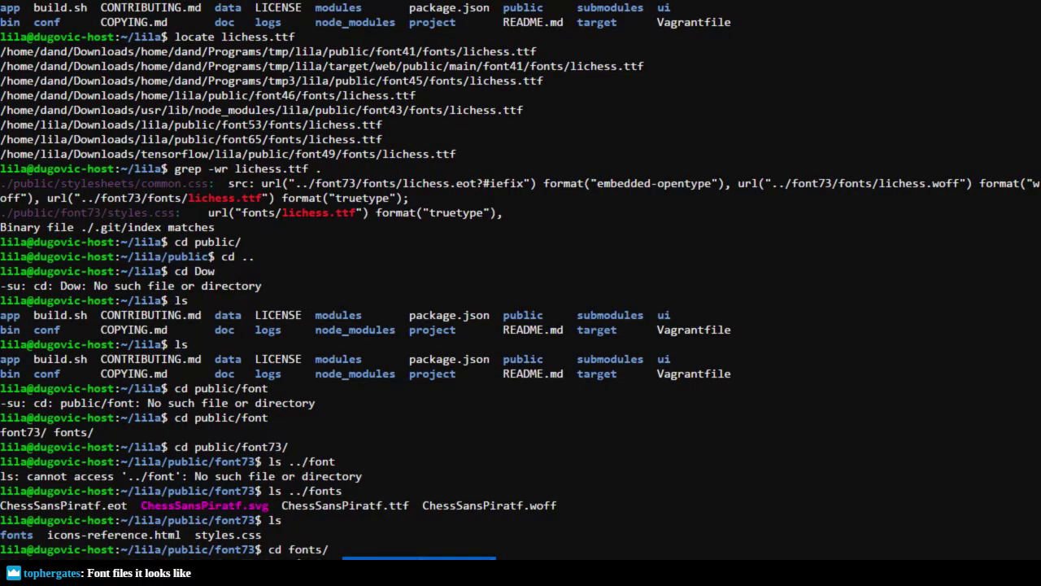
key(alt+Tab)
key(alt+Tab)
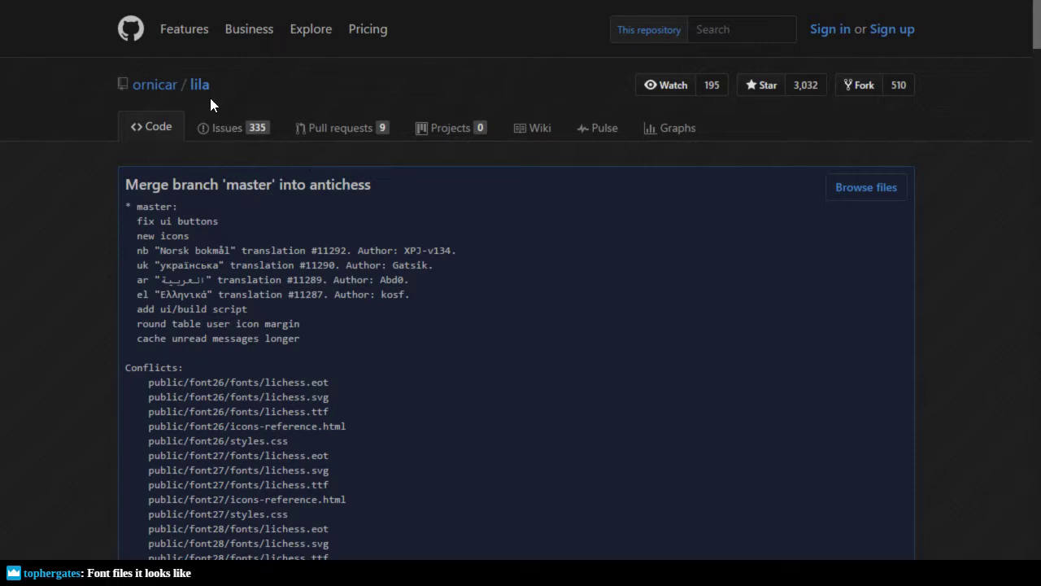
click(226, 130)
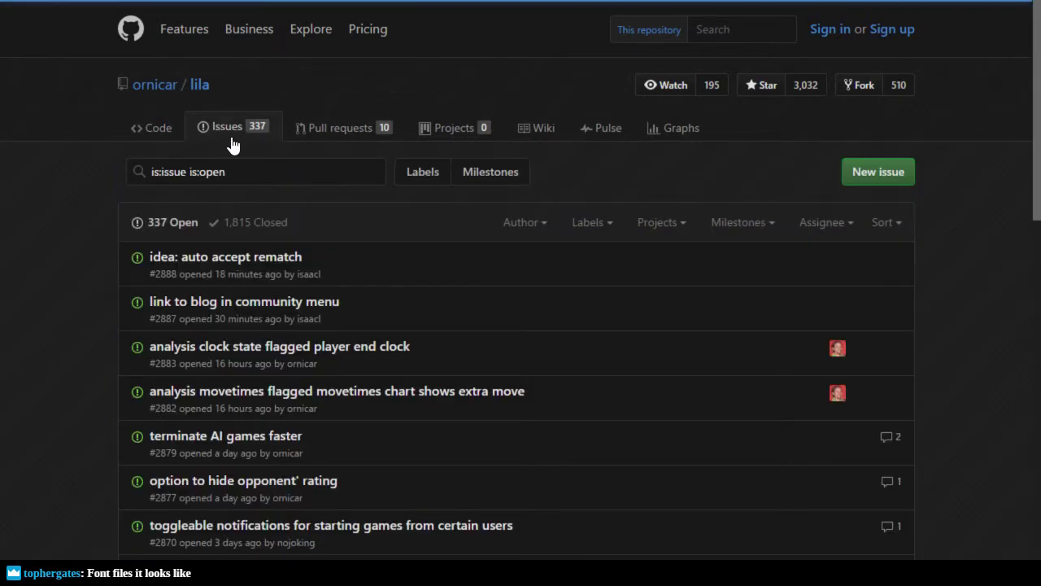
click(310, 172)
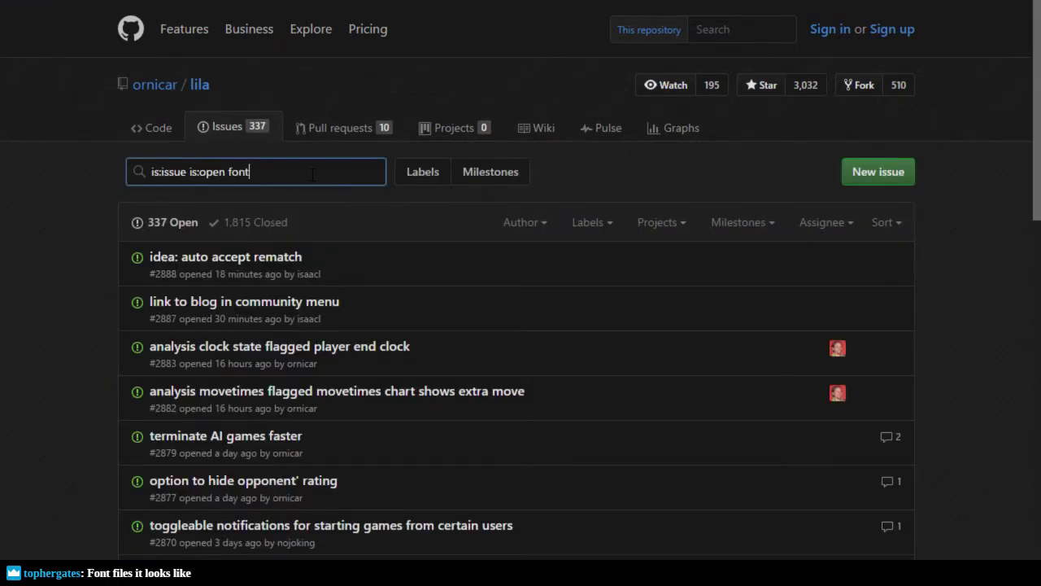
key(Return)
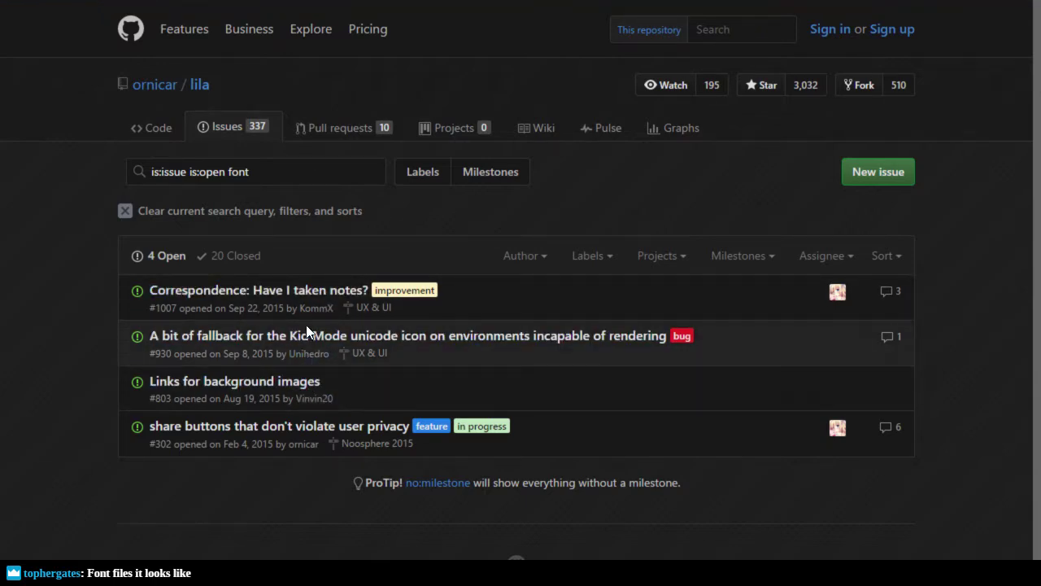
Step: Step back through the browser history and tabs, then return to ZugMiracle.svg in Inkscape
key(alt+Left)
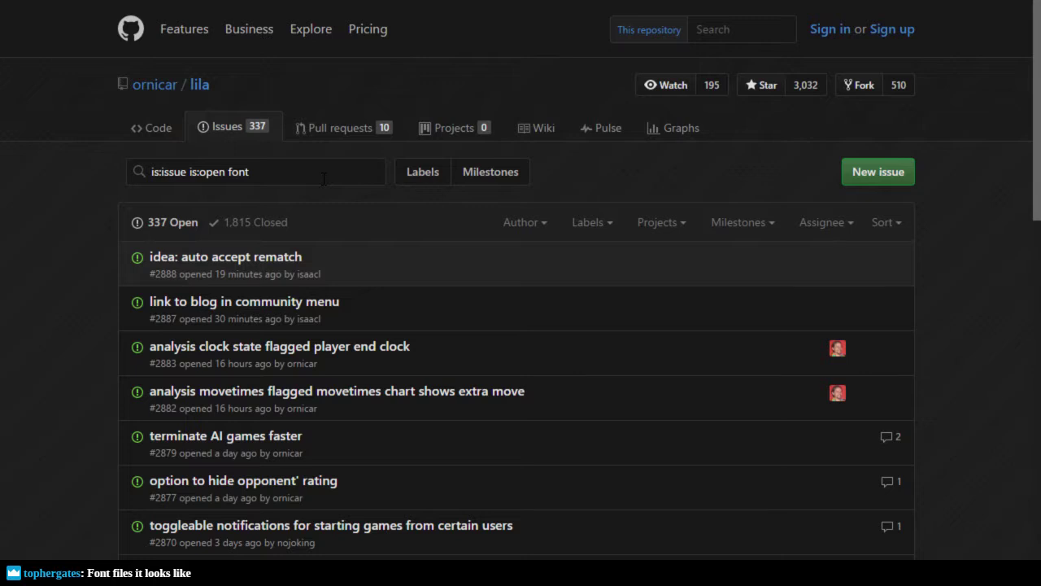
key(alt+Left)
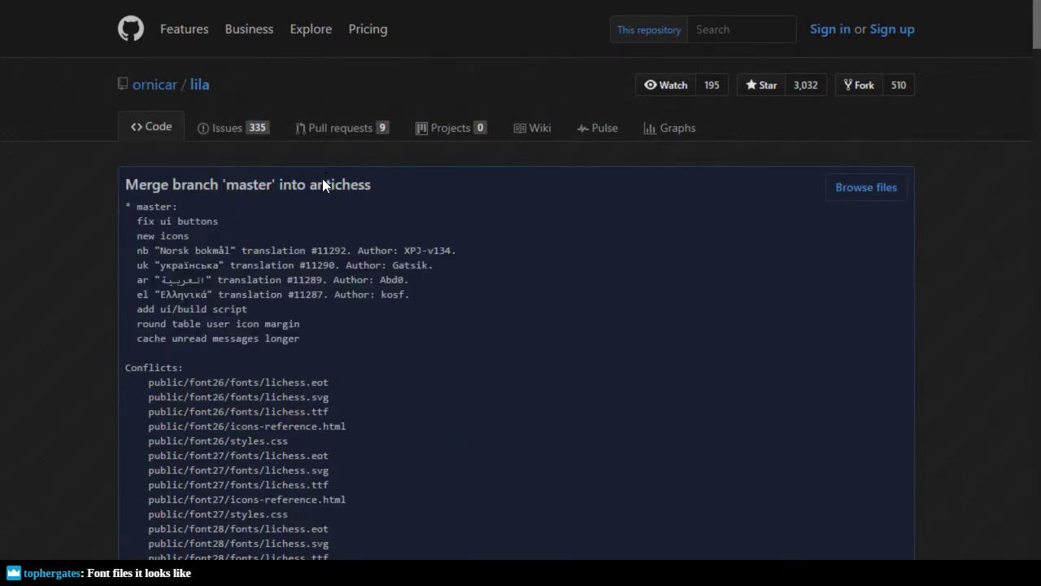
key(alt+Left)
key(alt+Right)
key(ctrl+Tab)
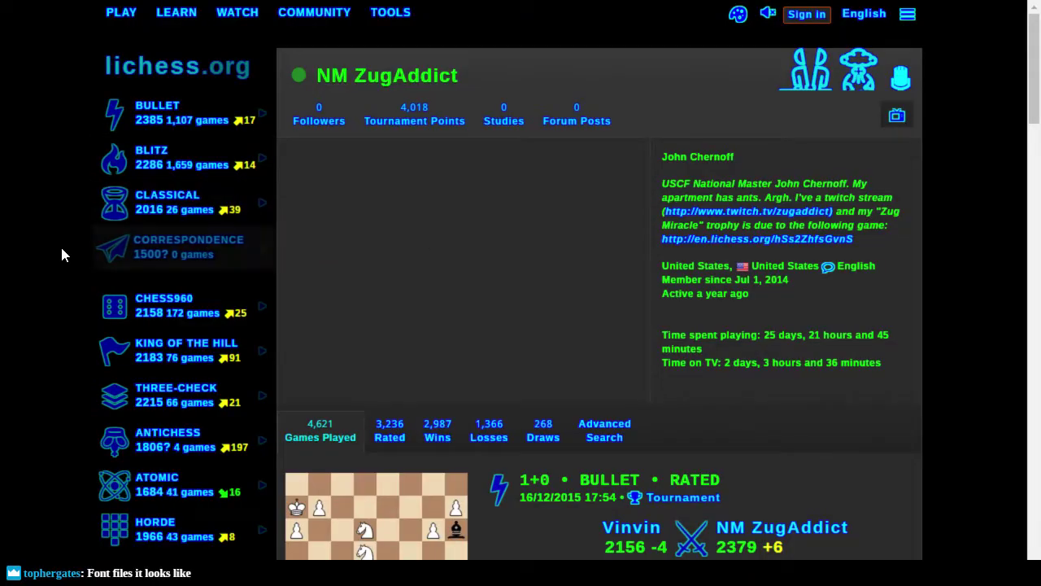
key(ctrl+Tab)
key(ctrl+Tab)
key(alt+Tab)
key(alt+Tab)
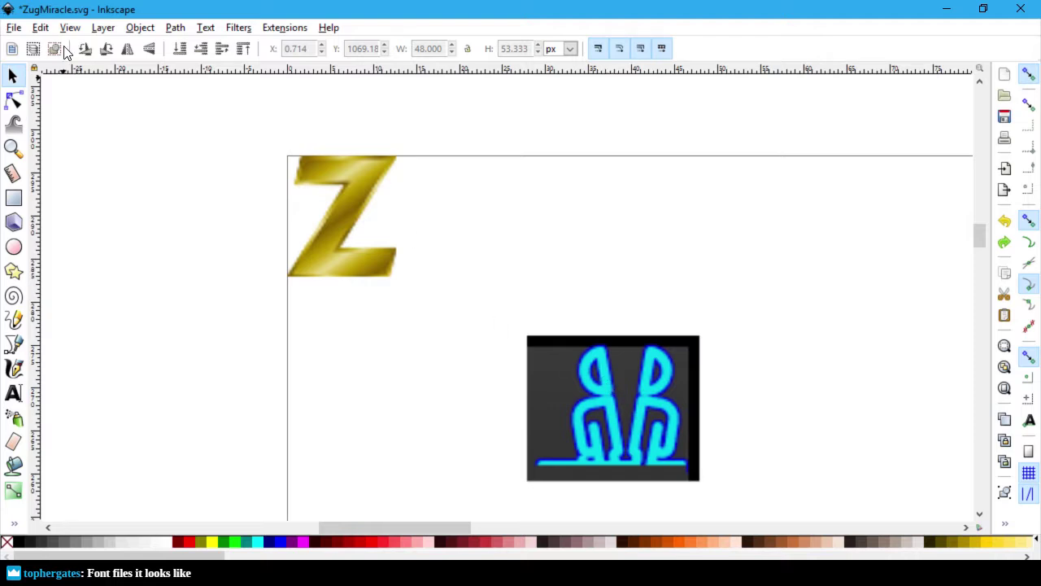
Step: Set the Bezier tool to straight line segments and cancel a trial outline on the Z
click(10, 350)
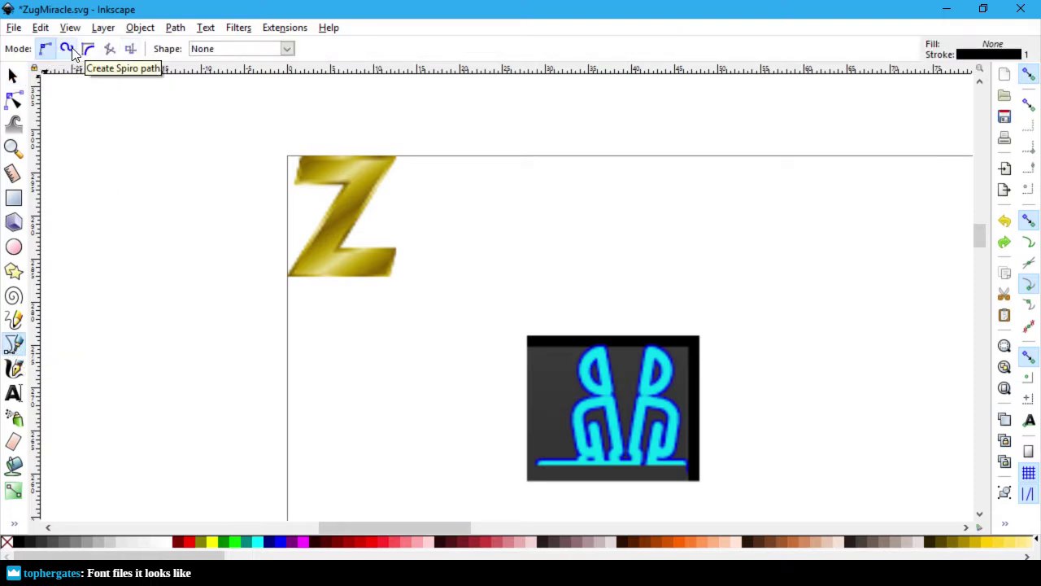
click(115, 51)
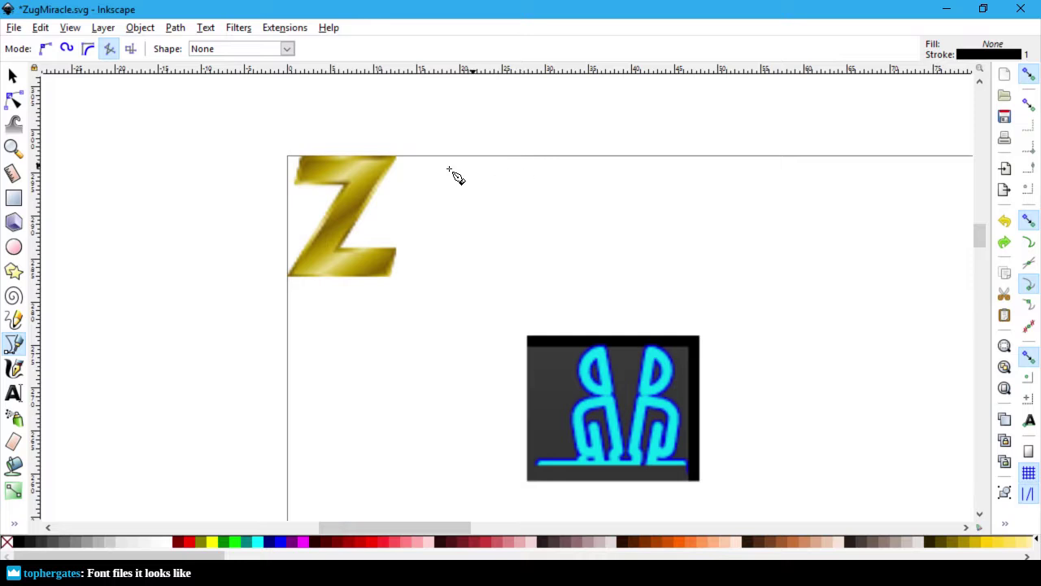
click(288, 276)
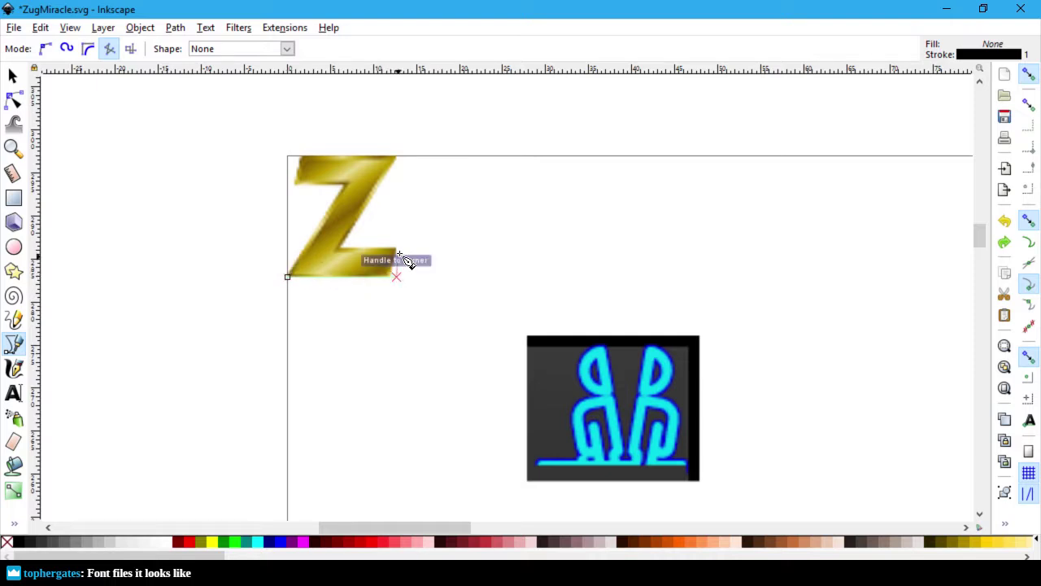
click(400, 246)
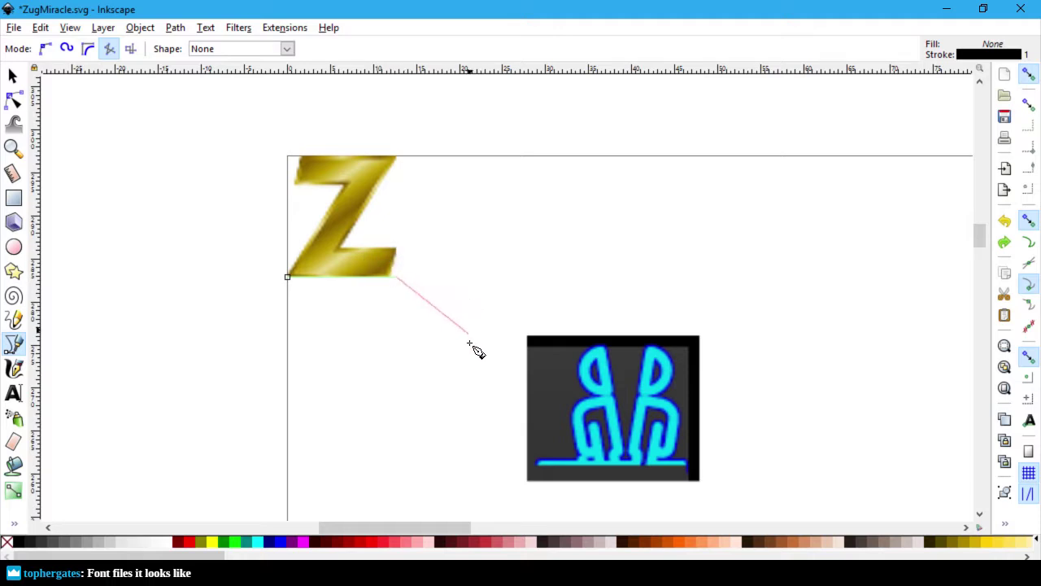
click(440, 360)
key(Escape)
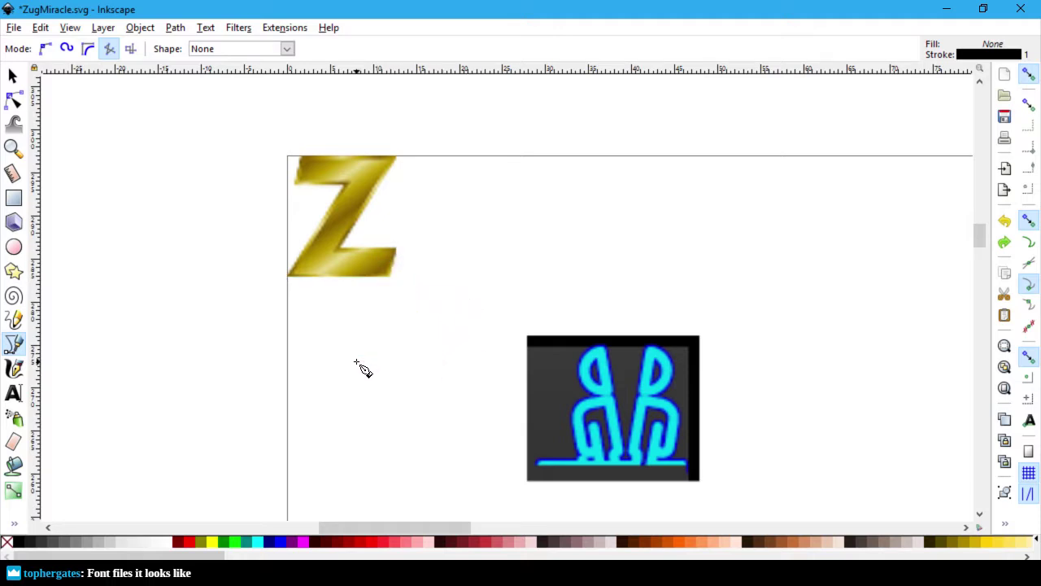
key(s)
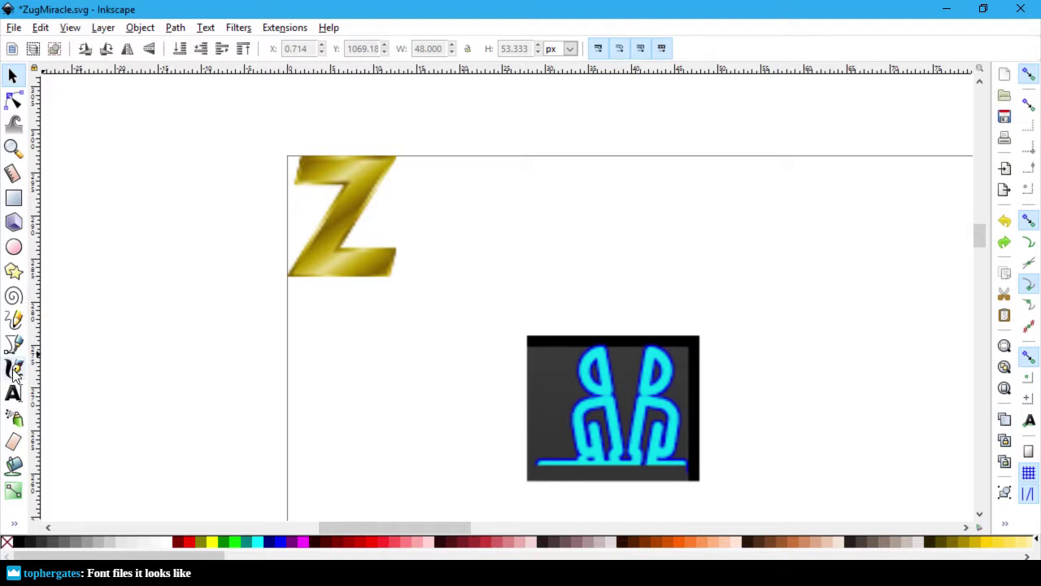
Step: Draw a two-node straight test line across the Z, then delete it
click(13, 344)
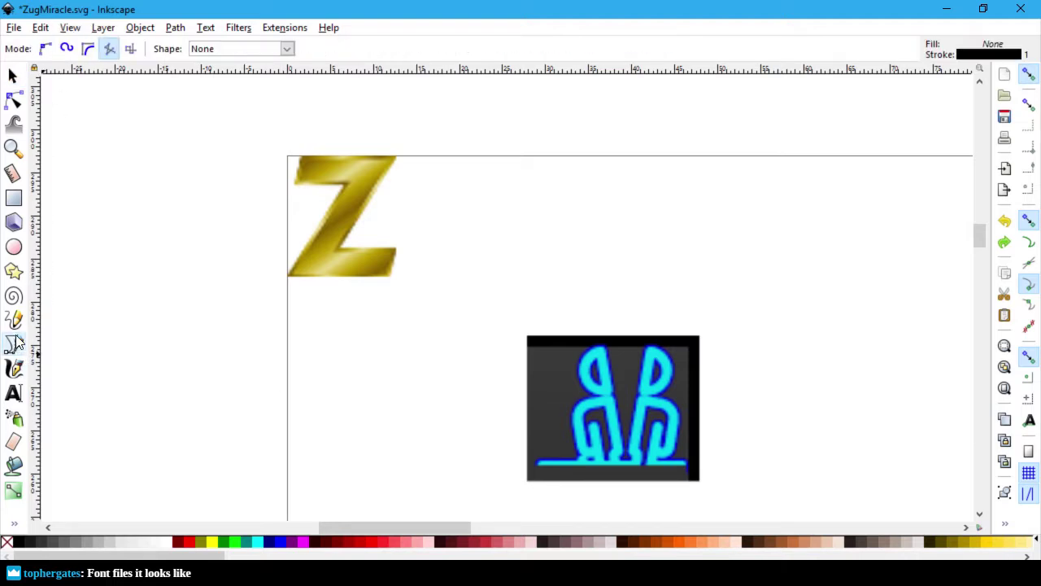
click(108, 51)
click(296, 205)
click(537, 238)
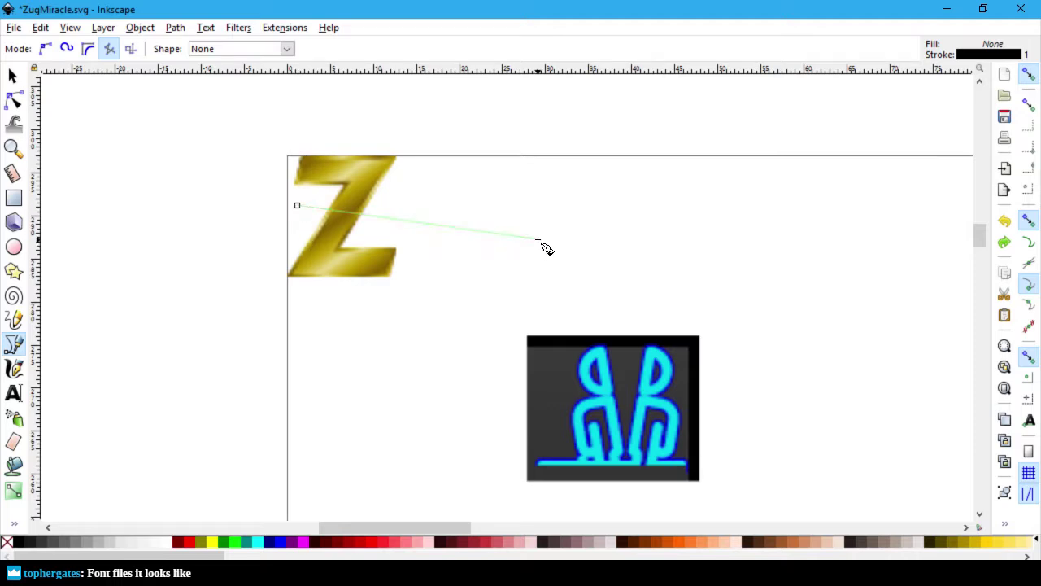
right_click(592, 225)
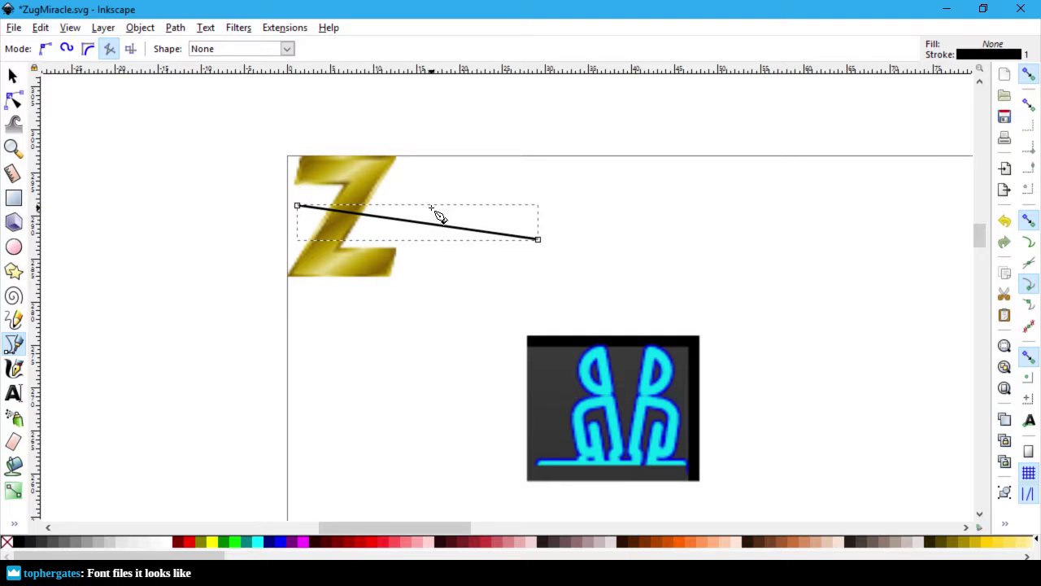
key(Delete)
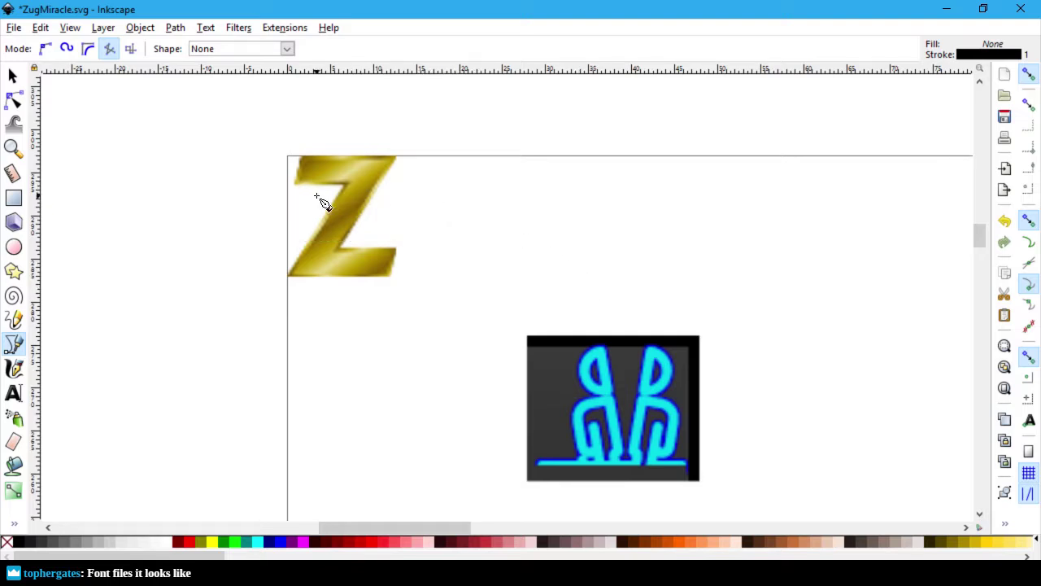
Step: Cancel another two-node trial at the Z's bottom edge and zoom in
click(287, 277)
click(385, 278)
key(Escape)
scroll(384, 223, up, 1)
Step: Zoom in on the Z and close the Object menu without choosing anything
scroll(384, 223, up, 1)
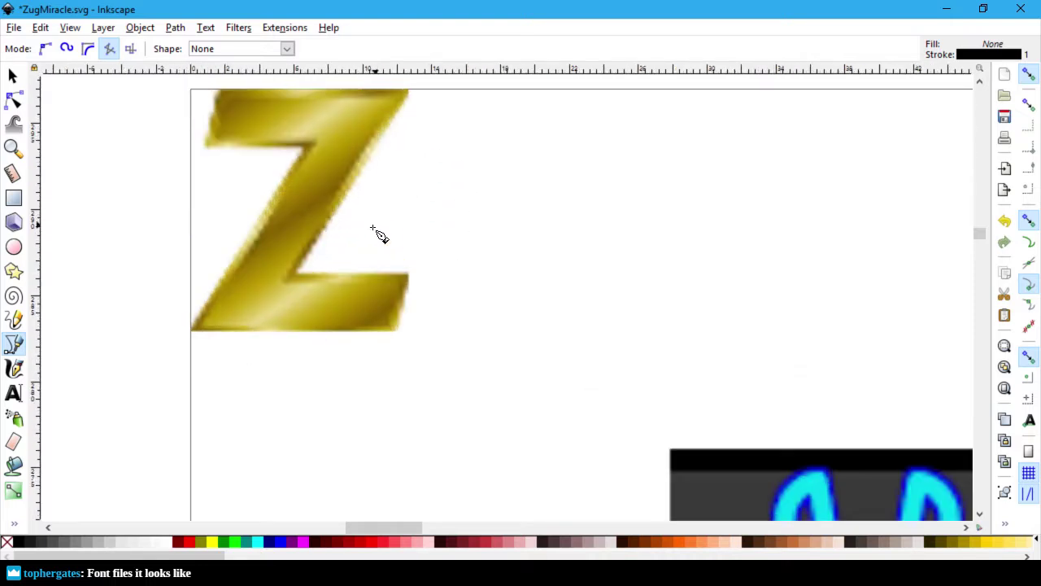
scroll(332, 332, up, 2)
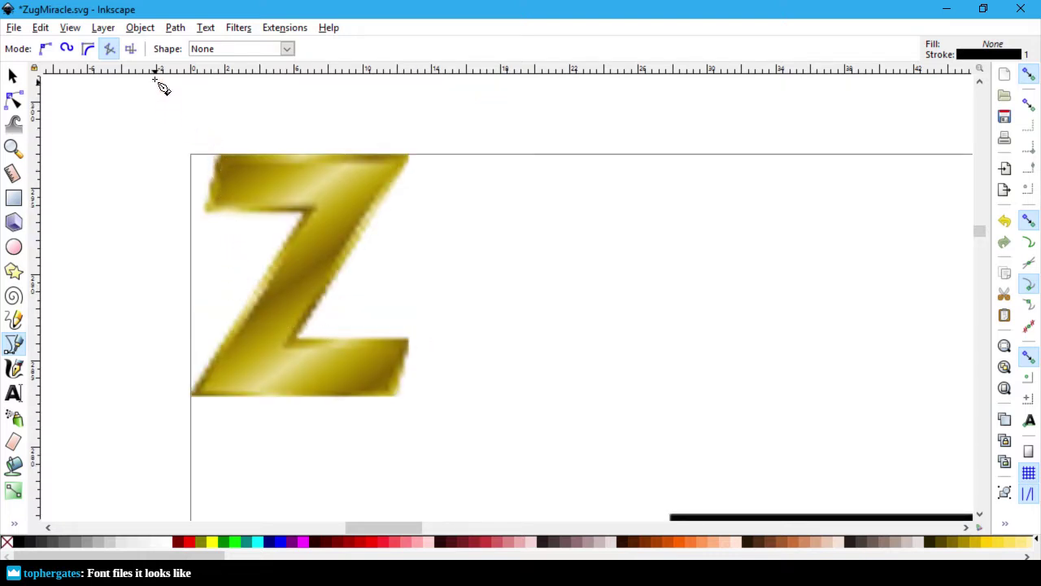
click(138, 33)
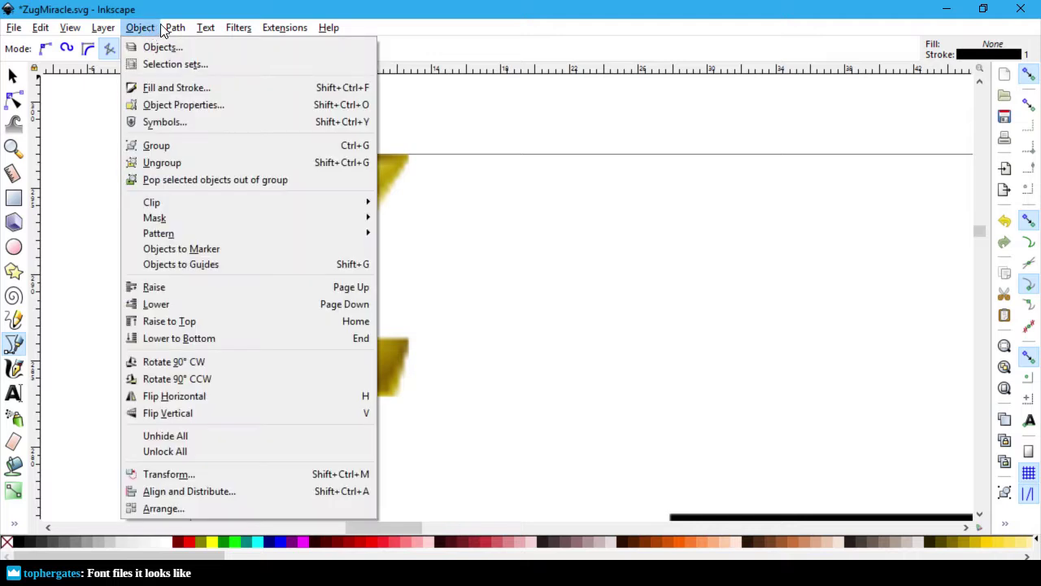
mouse_move(170, 30)
click(151, 30)
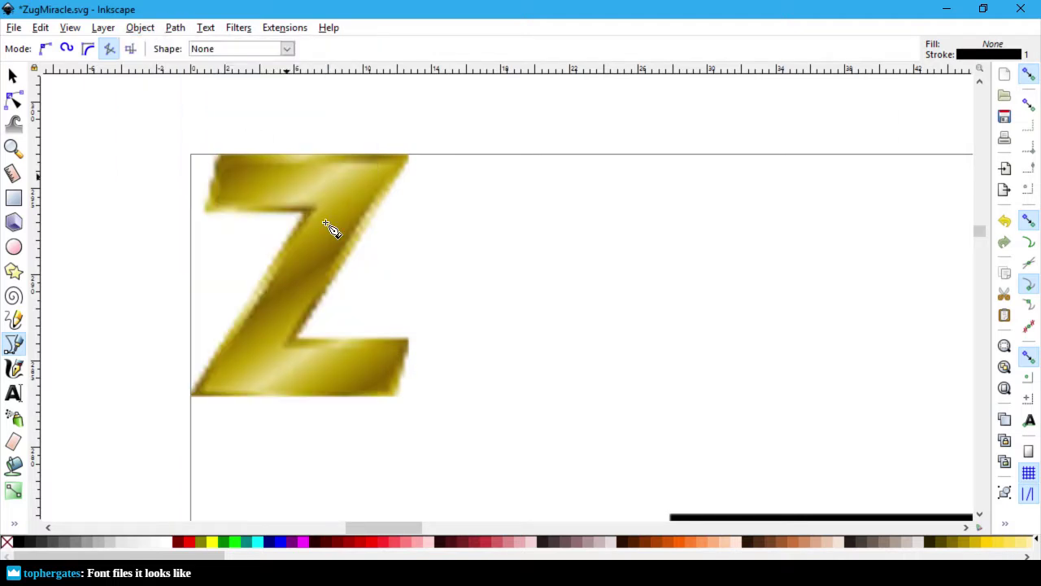
Step: Trace the Z's eight corners node by node, closing the path at the bottom-left start
click(191, 397)
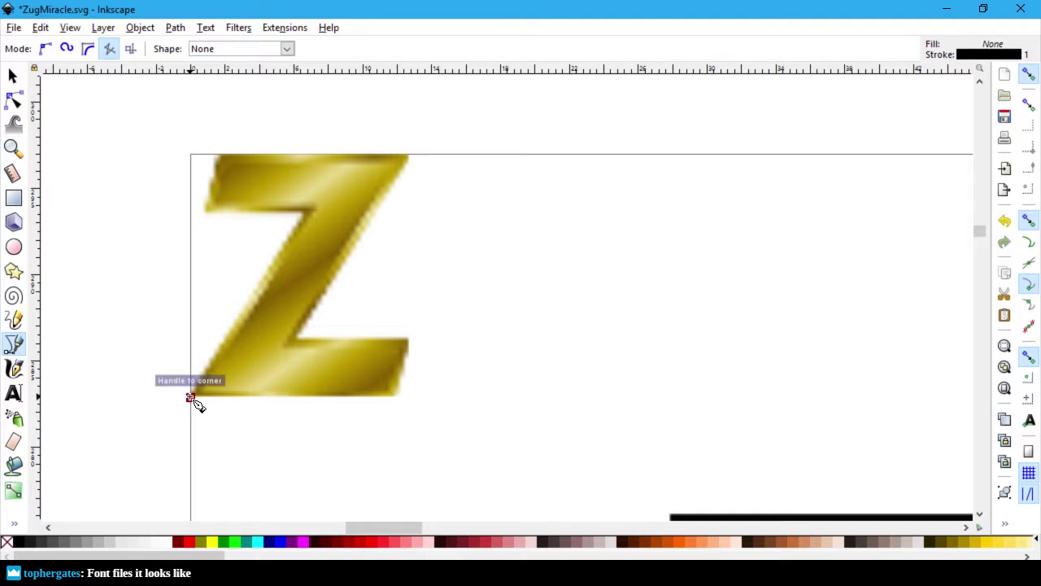
click(310, 212)
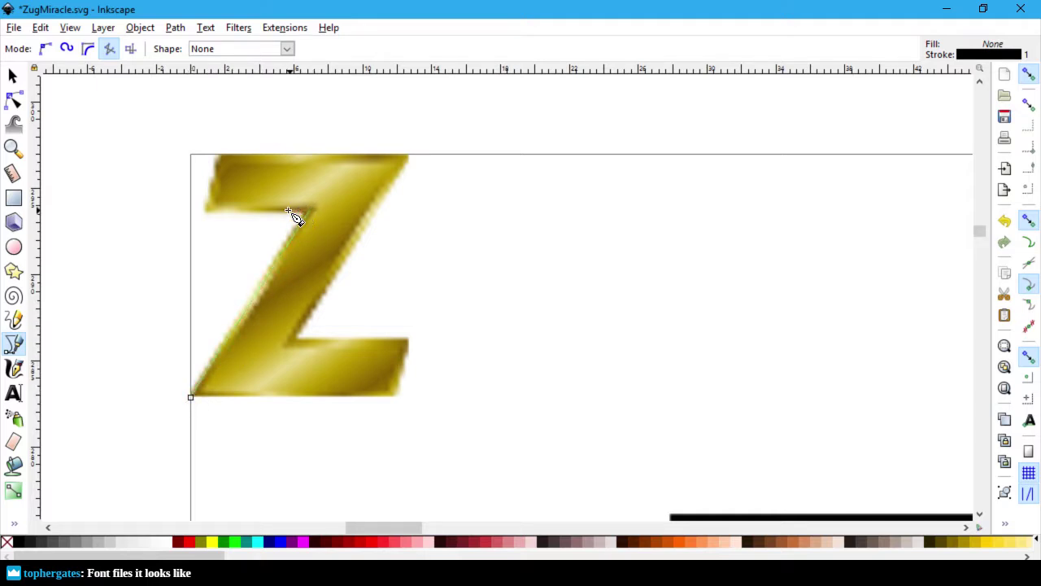
click(207, 210)
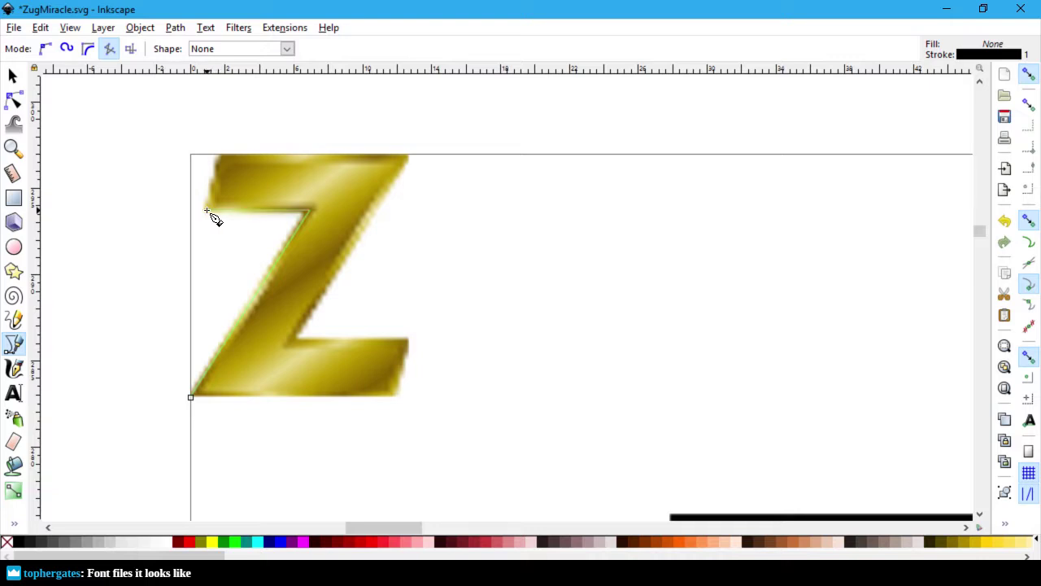
click(222, 155)
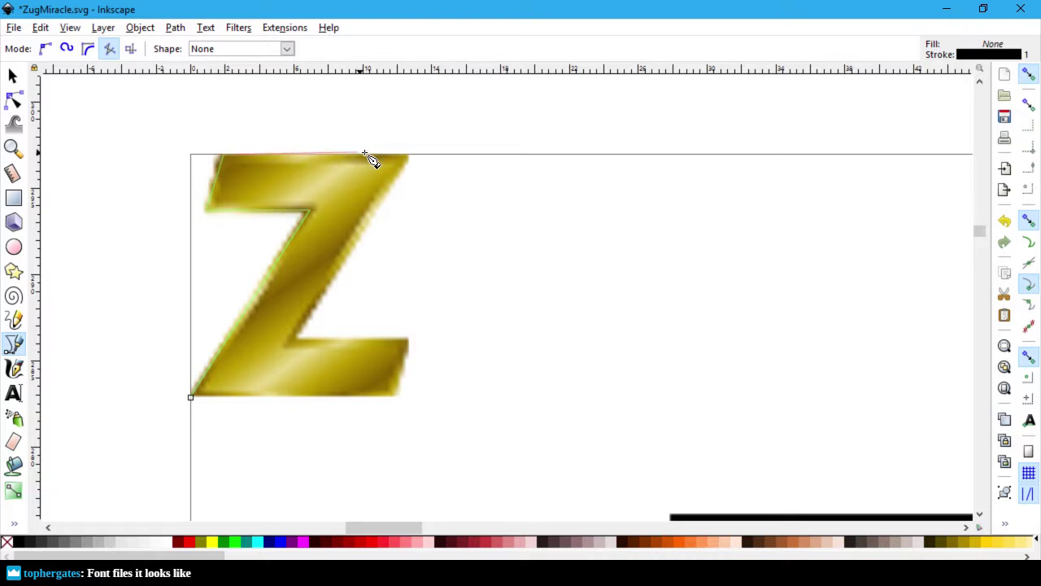
click(409, 155)
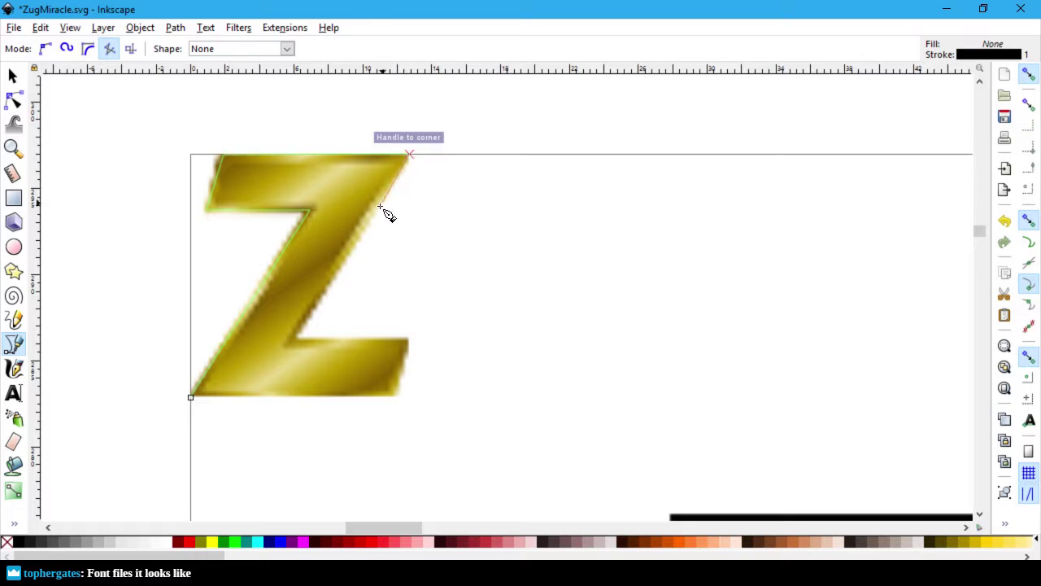
click(292, 344)
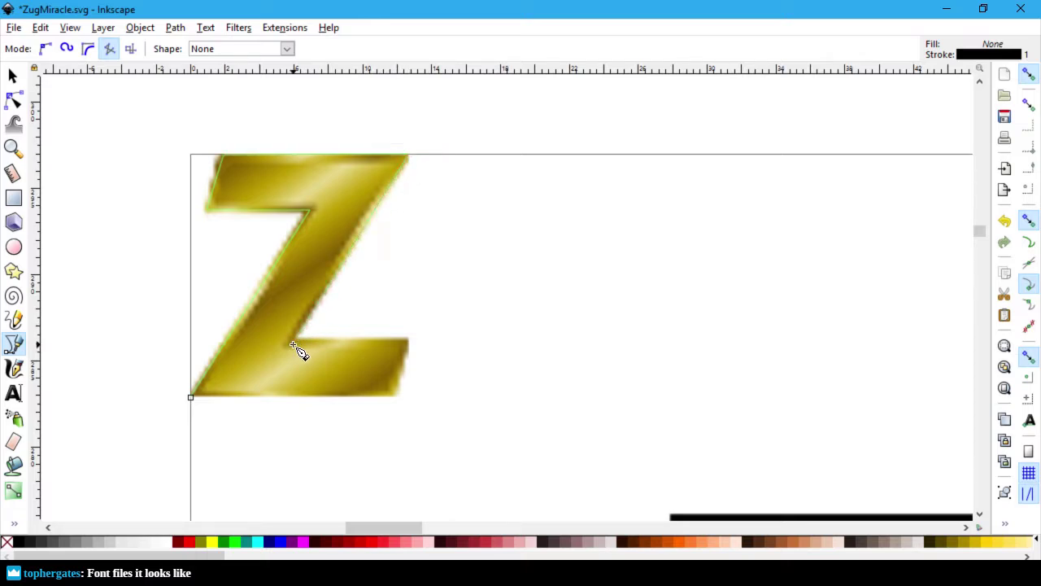
click(405, 342)
click(388, 398)
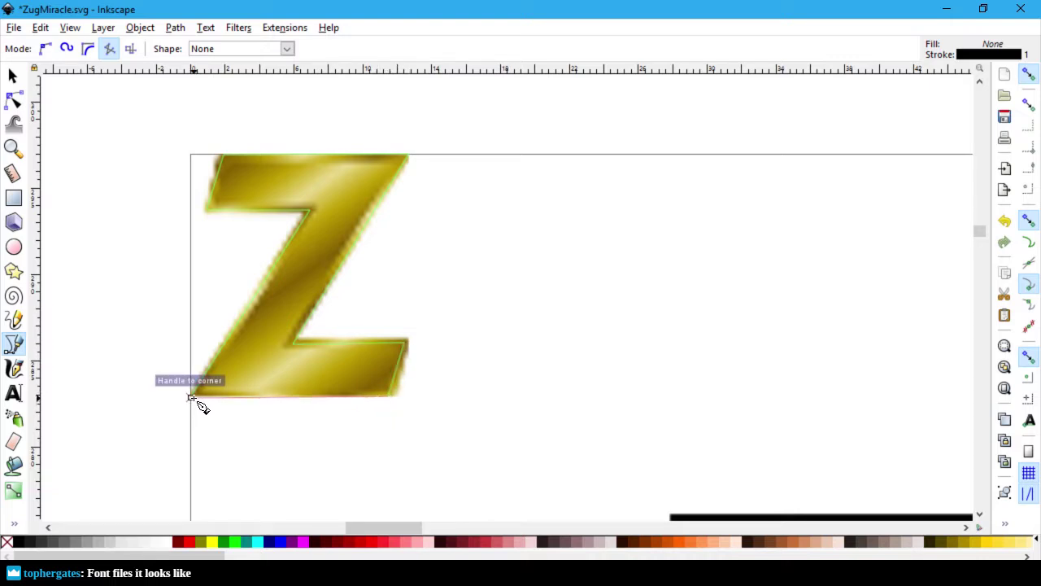
click(191, 397)
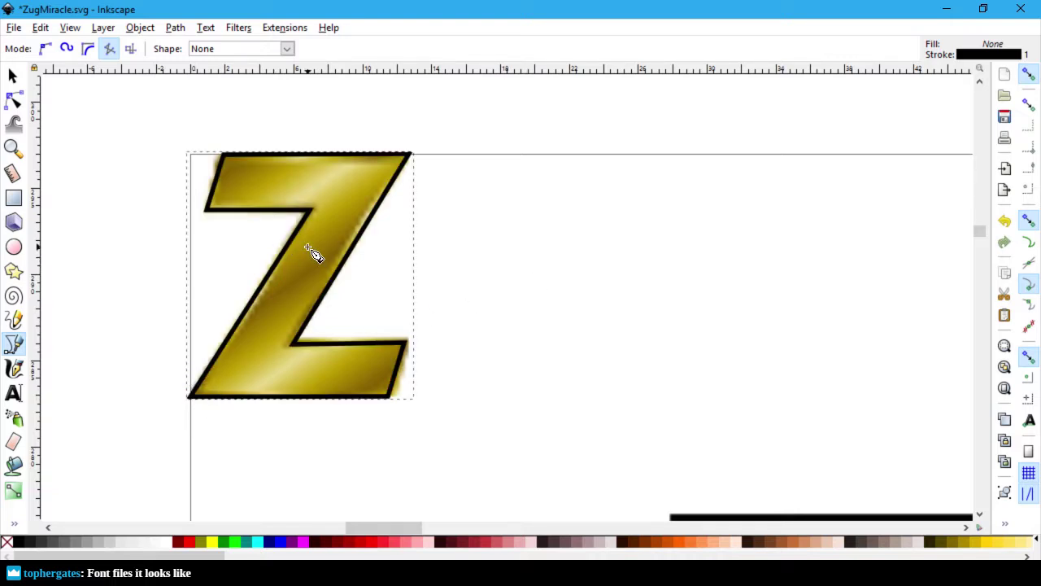
right_click(122, 266)
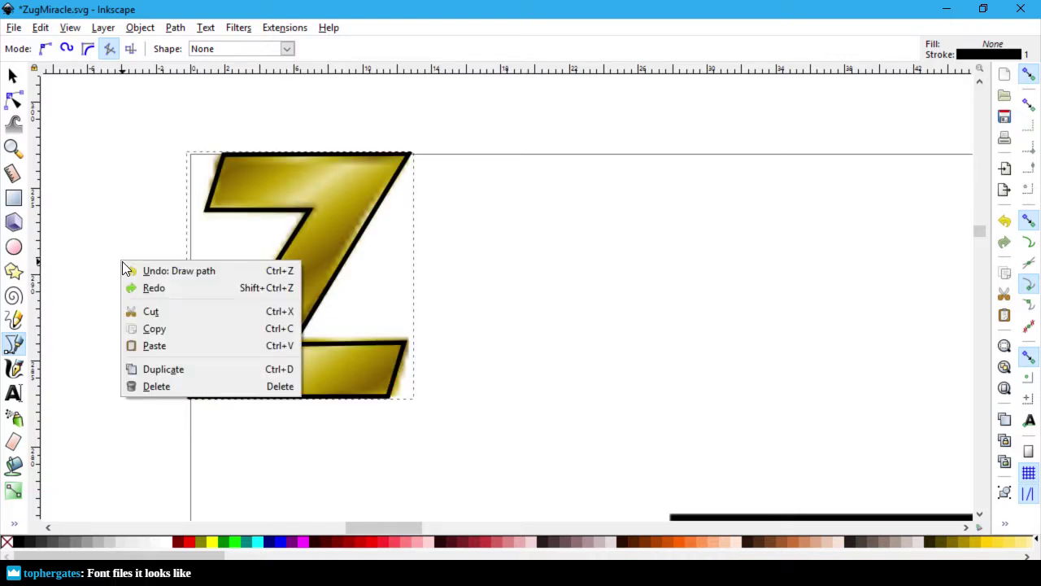
click(126, 186)
click(305, 239)
click(451, 245)
right_click(499, 252)
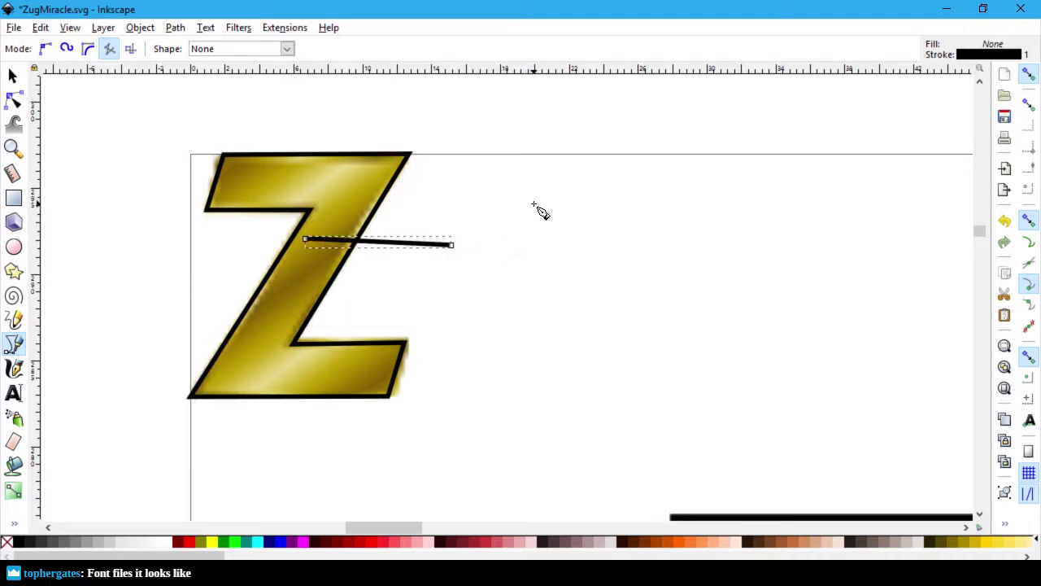
key(ctrl+z)
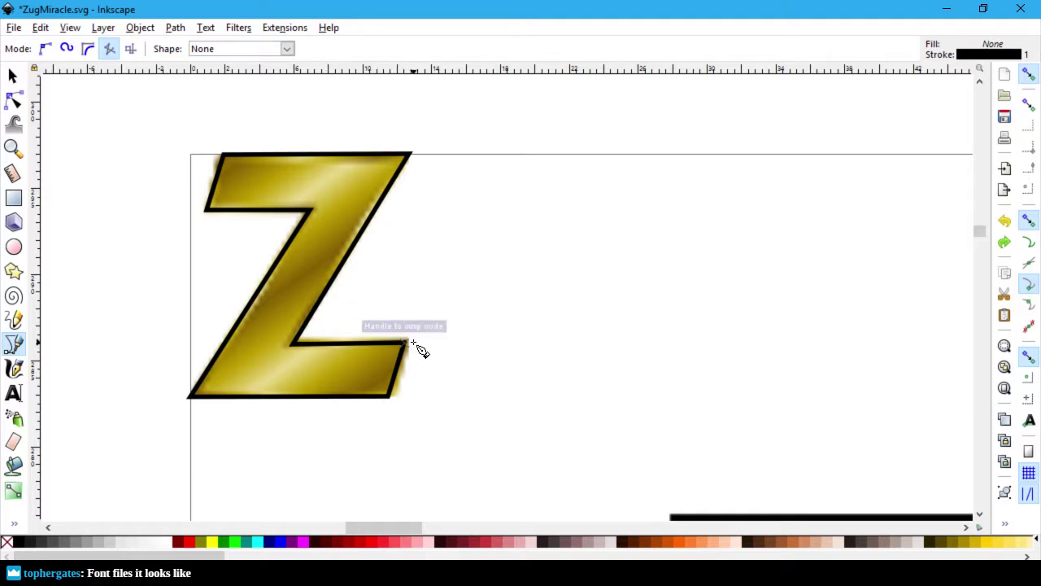
right_click(381, 346)
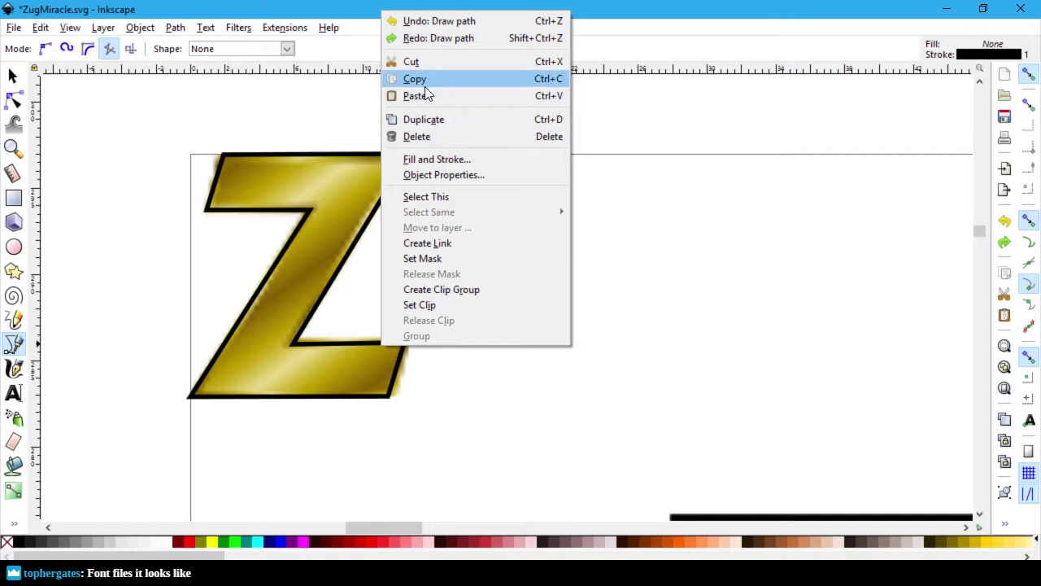
click(179, 139)
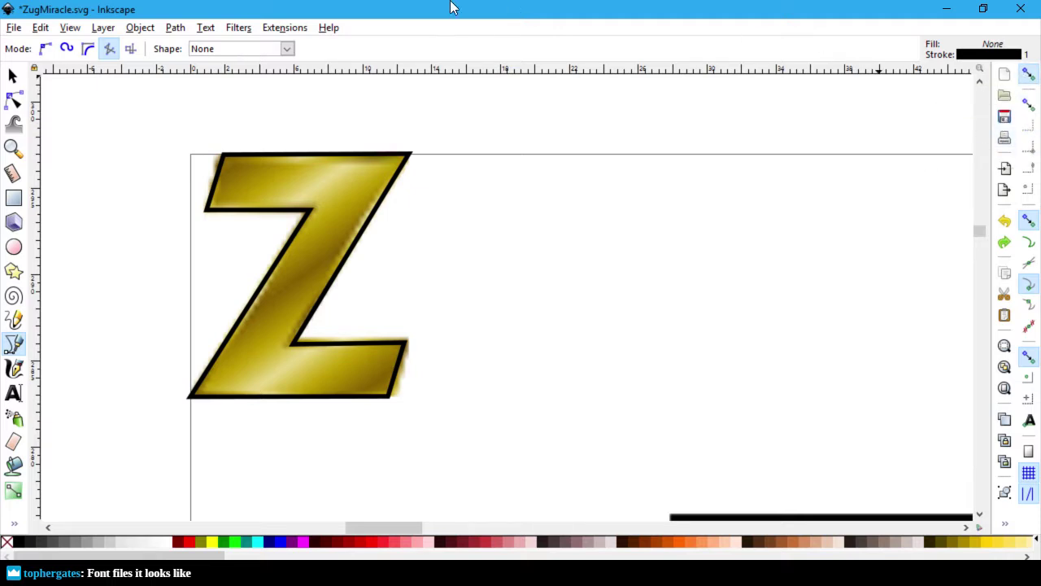
click(281, 30)
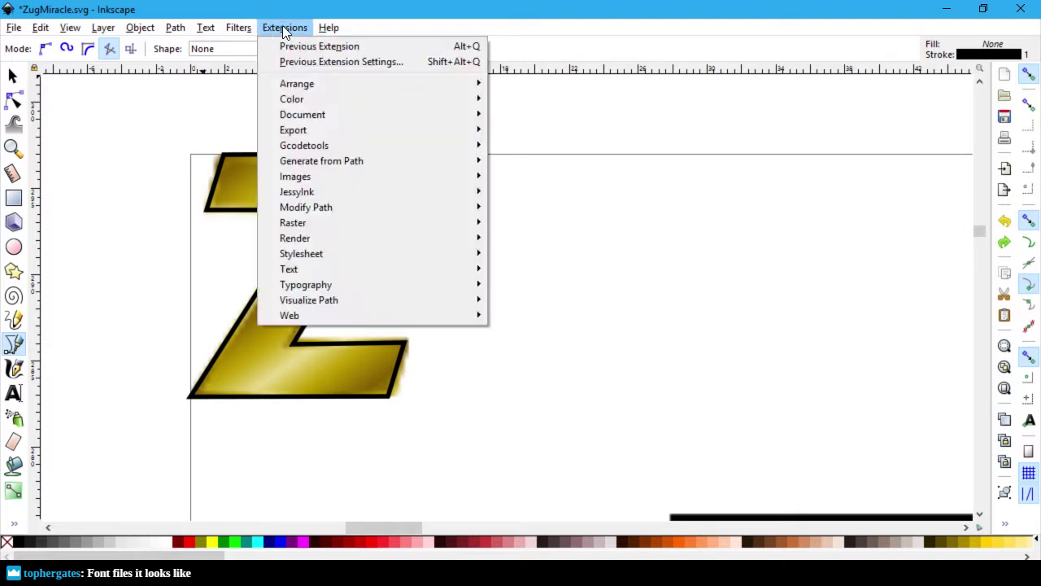
mouse_move(253, 29)
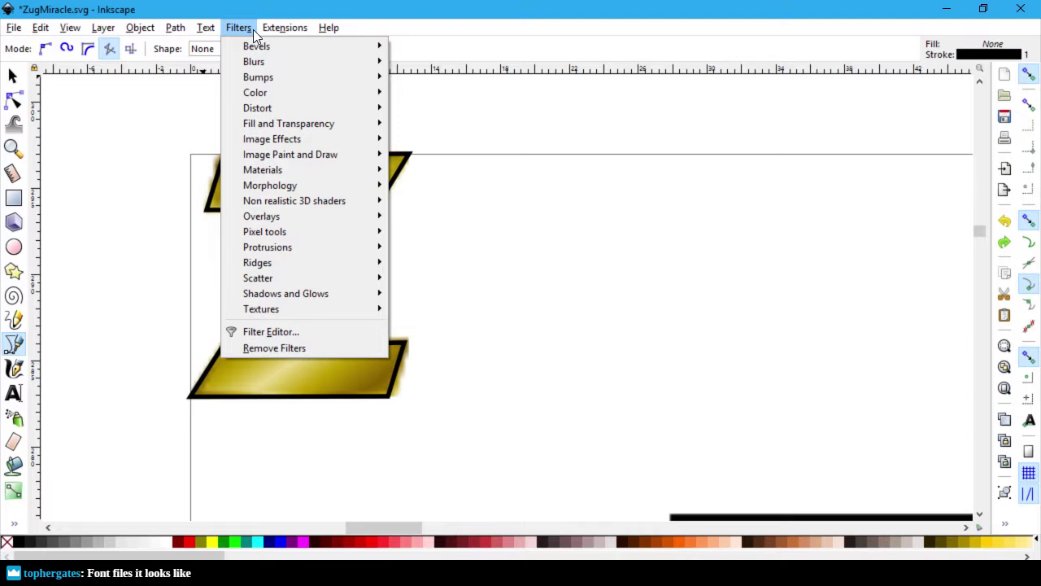
click(253, 29)
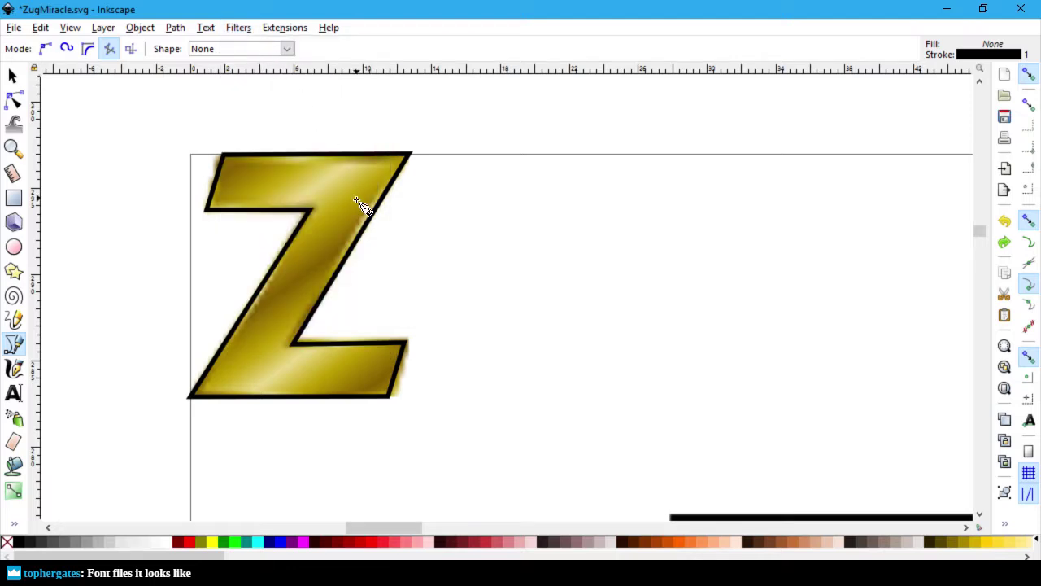
click(310, 273)
click(527, 317)
key(Return)
key(Delete)
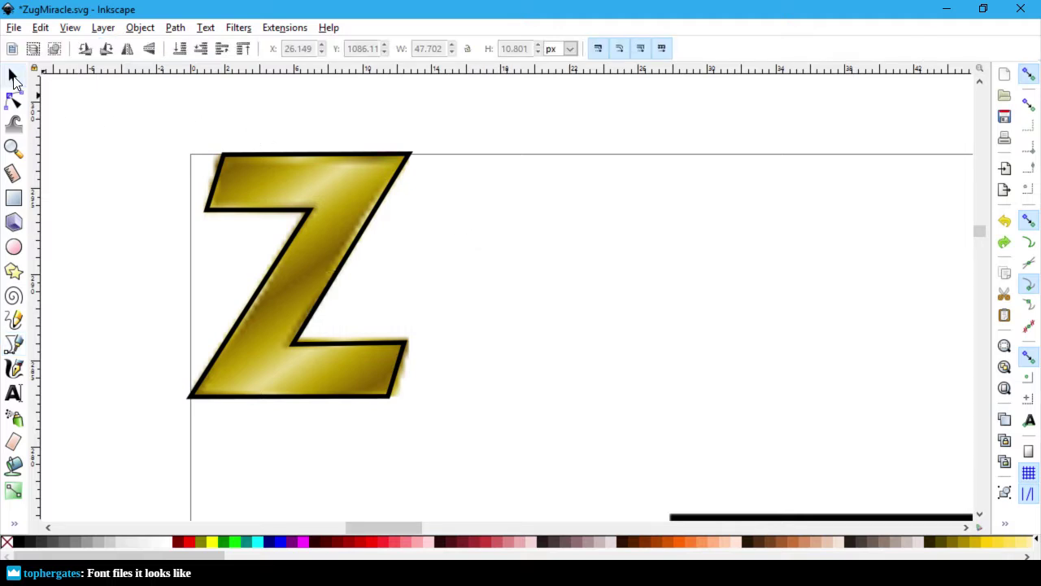
Step: Open the Selector tool preferences and close them again
double_click(13, 76)
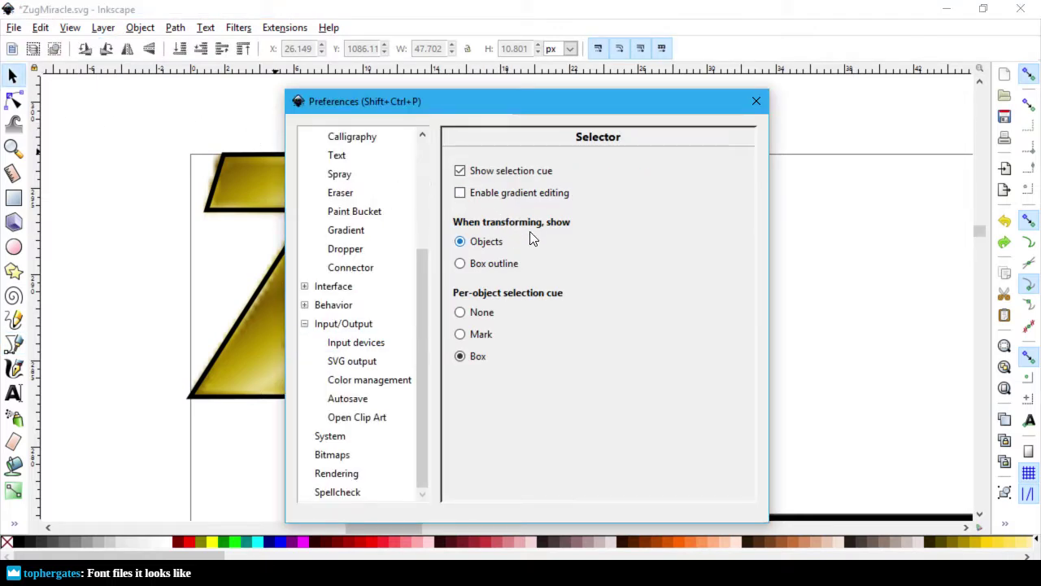
key(Escape)
click(709, 202)
click(730, 148)
click(755, 101)
Step: Drag the gold Z off the outline to the right, then undo the move
click(367, 211)
drag(366, 211, 749, 213)
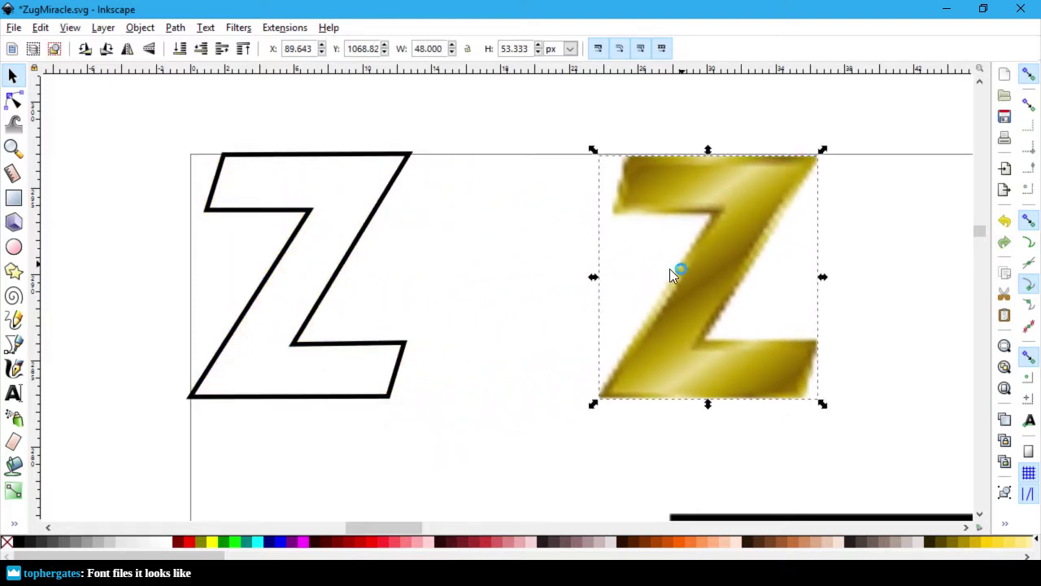
click(507, 303)
key(ctrl+z)
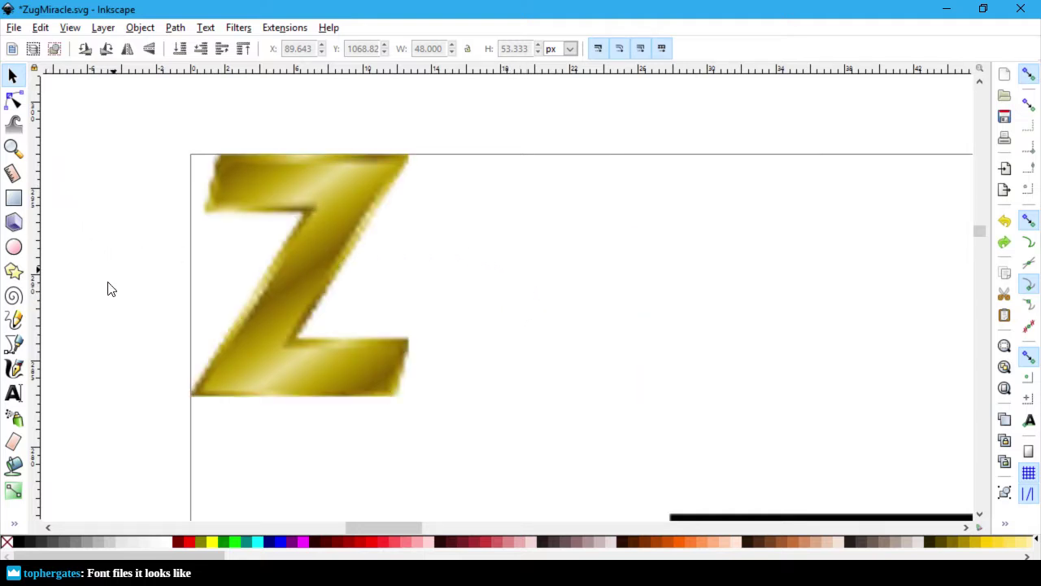
Step: Switch to the Bezier tool, dismiss the canvas context menu, and undo/redo the Z image moves
click(14, 345)
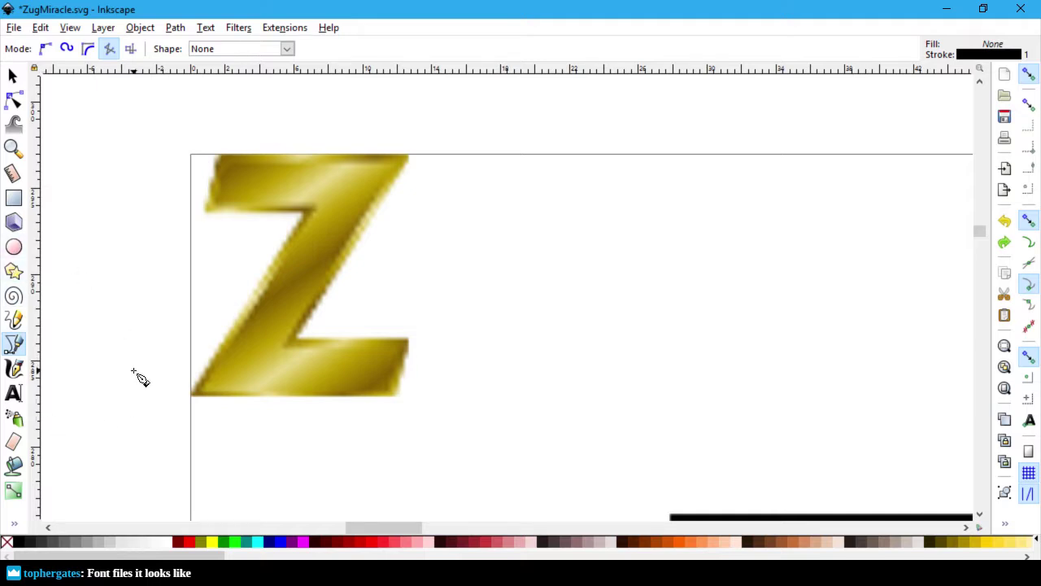
right_click(95, 429)
click(112, 389)
key(ctrl+z)
key(ctrl+z)
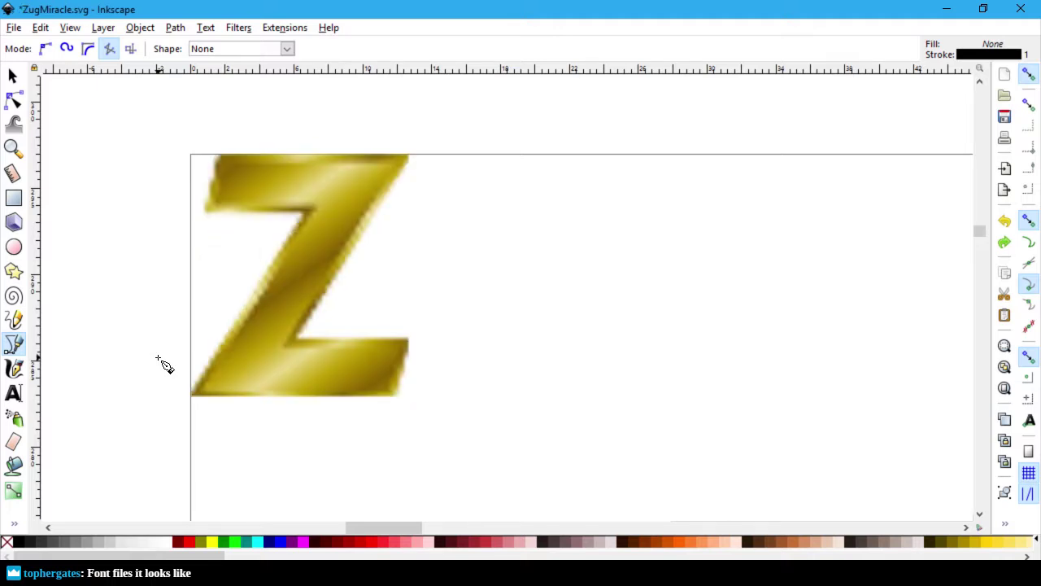
key(ctrl+z)
key(ctrl+shift+z)
Step: Cycle the window switcher to highlight the Steam window
key(alt+Tab)
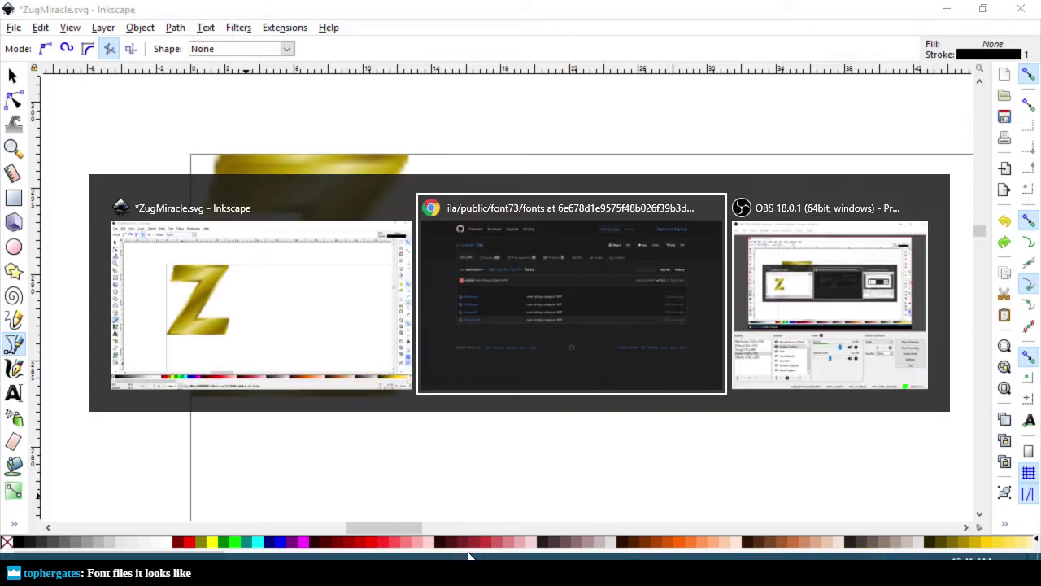
key(alt+shift+Tab)
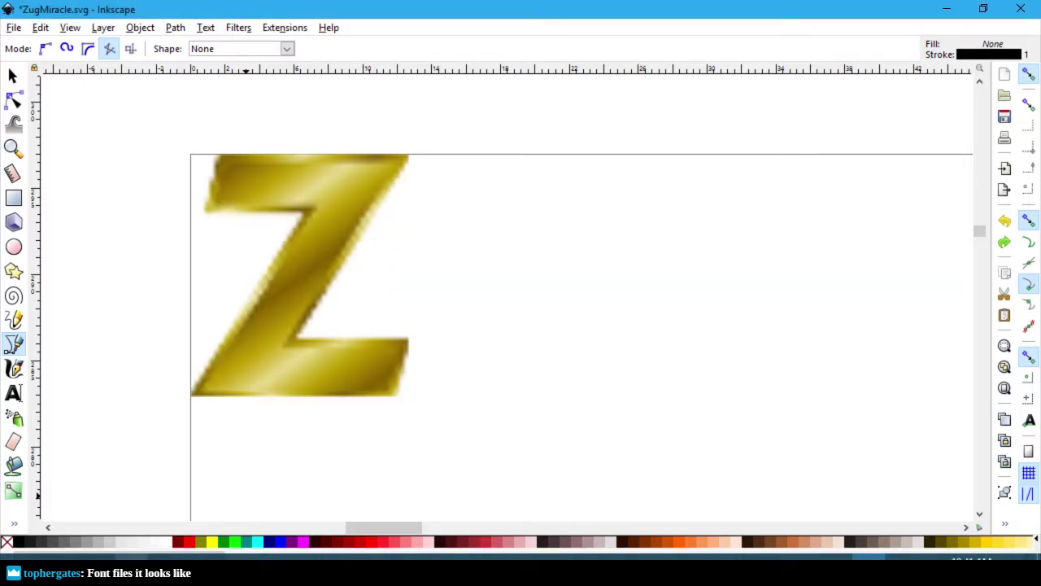
key(alt+Tab)
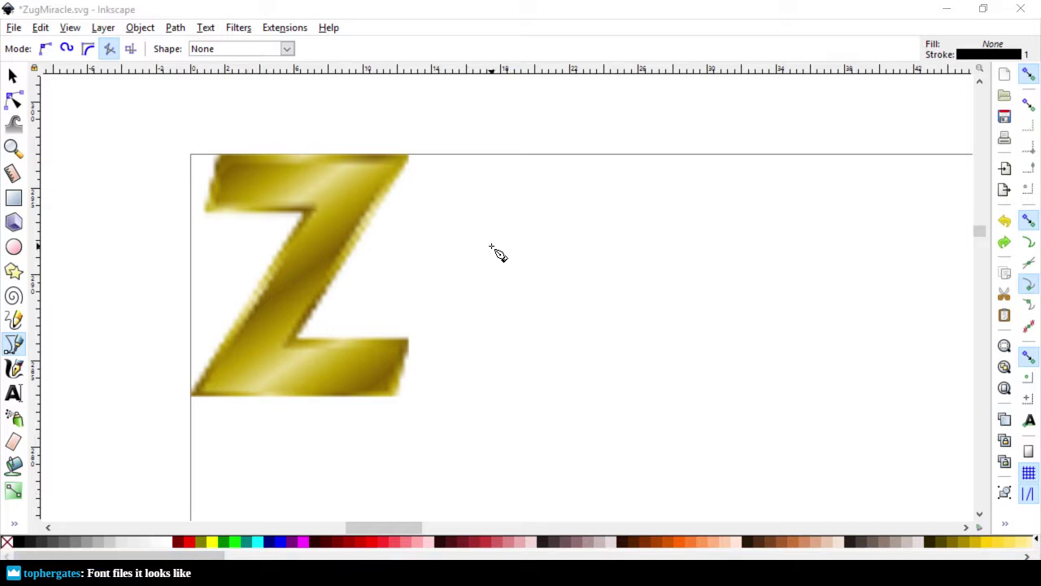
mouse_move(182, 556)
key(alt+Tab)
key(alt+Tab)
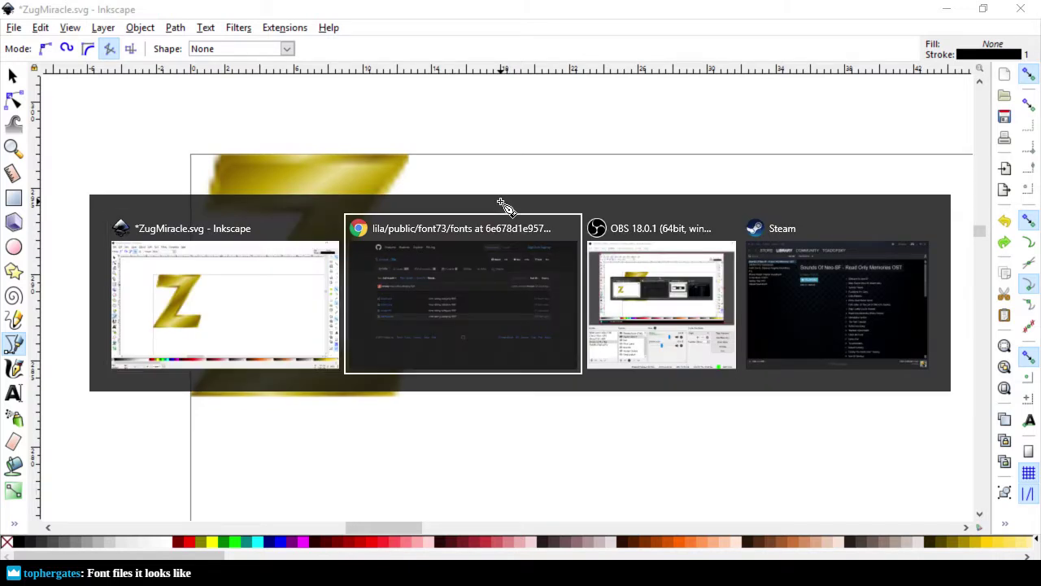
key(alt+Tab)
key(alt+Tab)
key(alt+Tab)
key(alt+Tab)
key(alt+Tab)
key(alt+Tab)
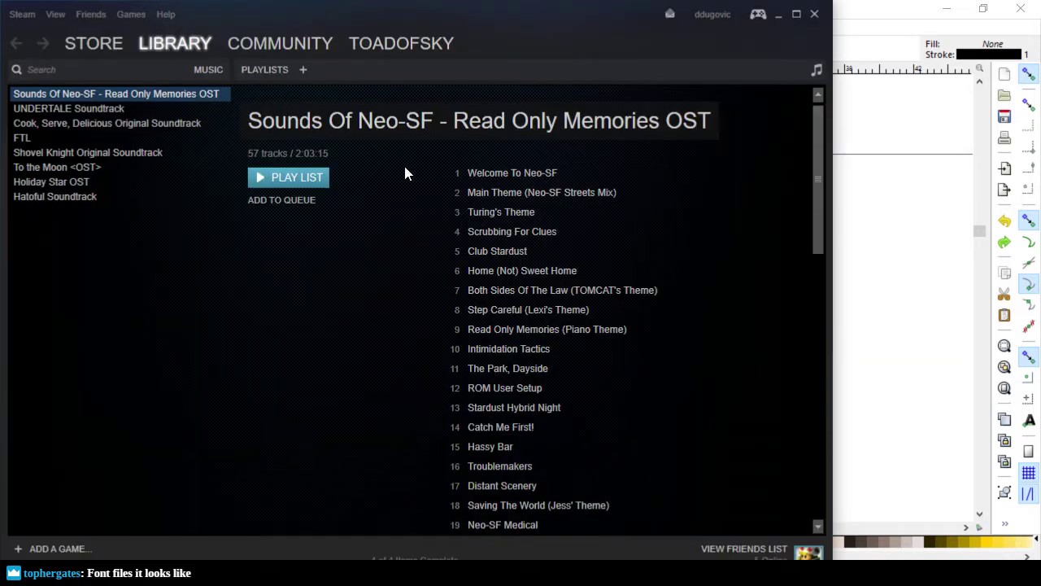
Step: Play the Read Only Memories soundtrack in a maximized player, shuffle off, starting Strange Developments
click(306, 176)
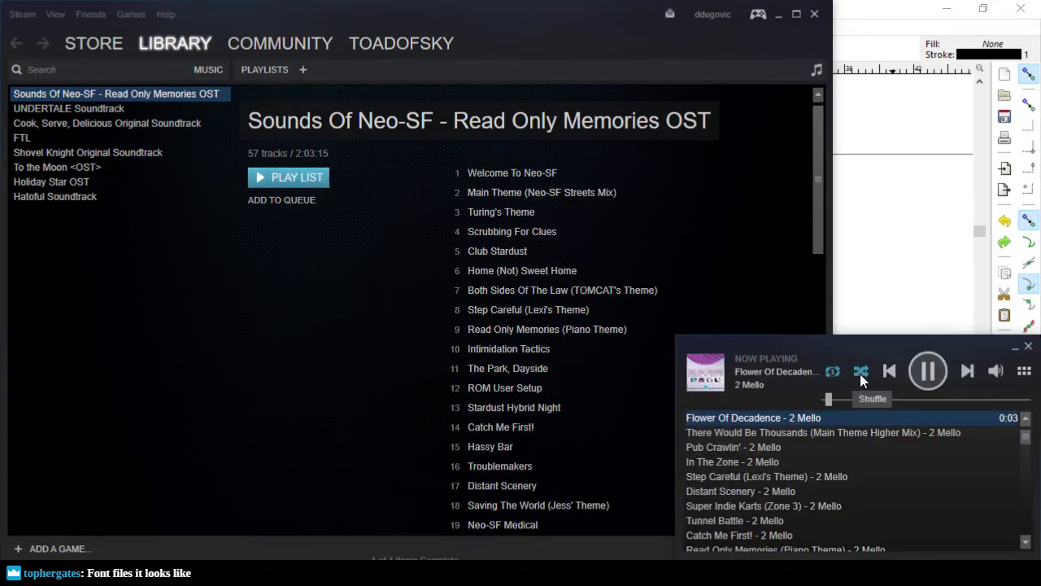
key(alt+Tab)
key(alt+Tab)
key(alt+Tab)
key(alt+Tab)
key(alt+Tab)
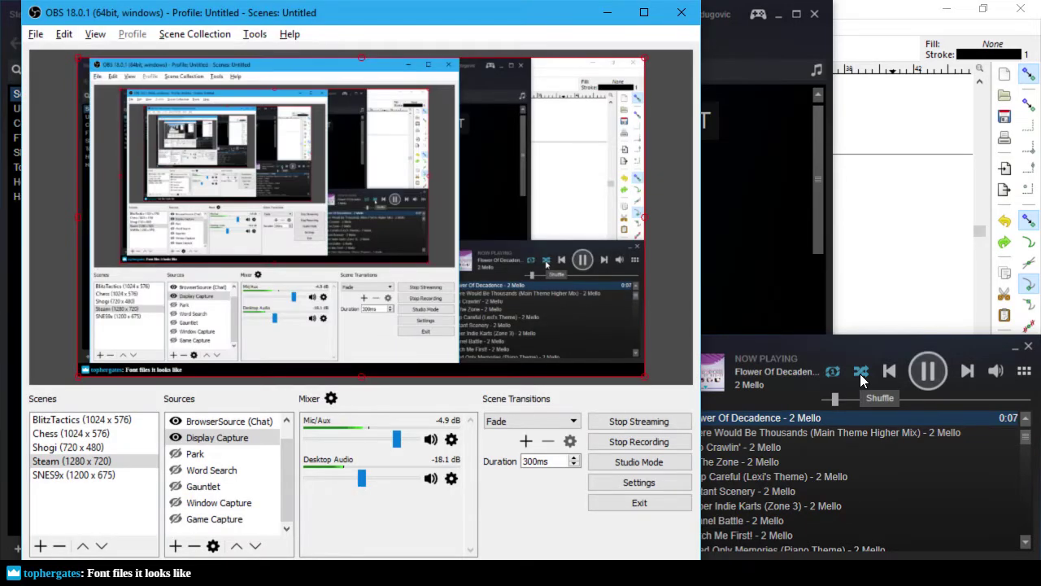
click(861, 376)
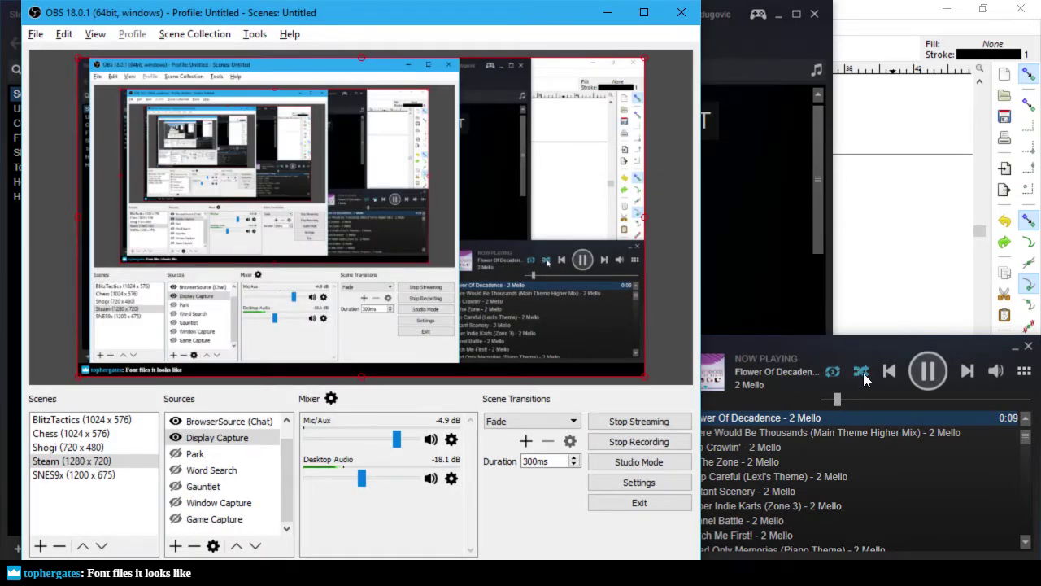
double_click(893, 341)
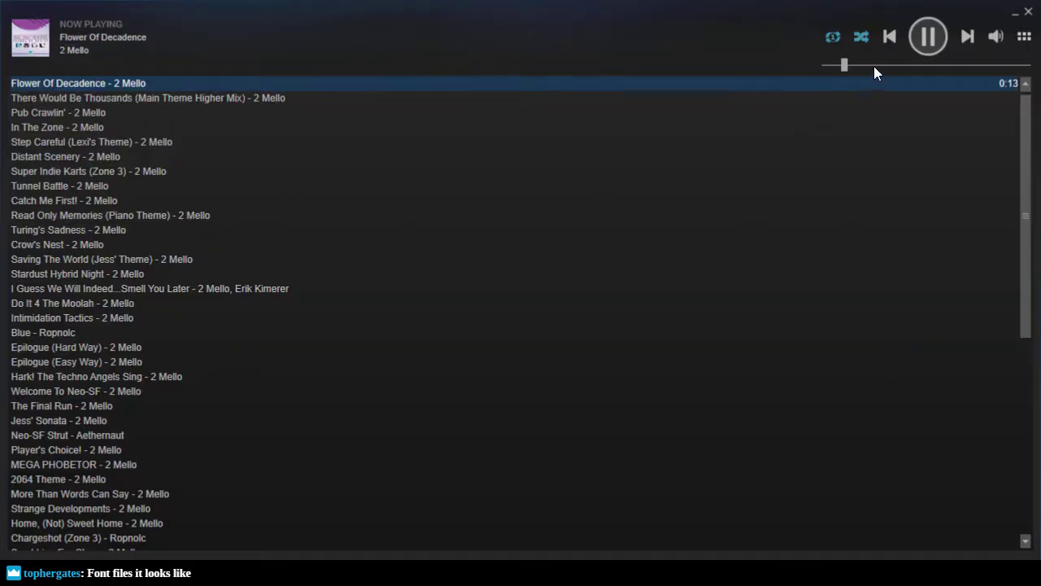
click(863, 37)
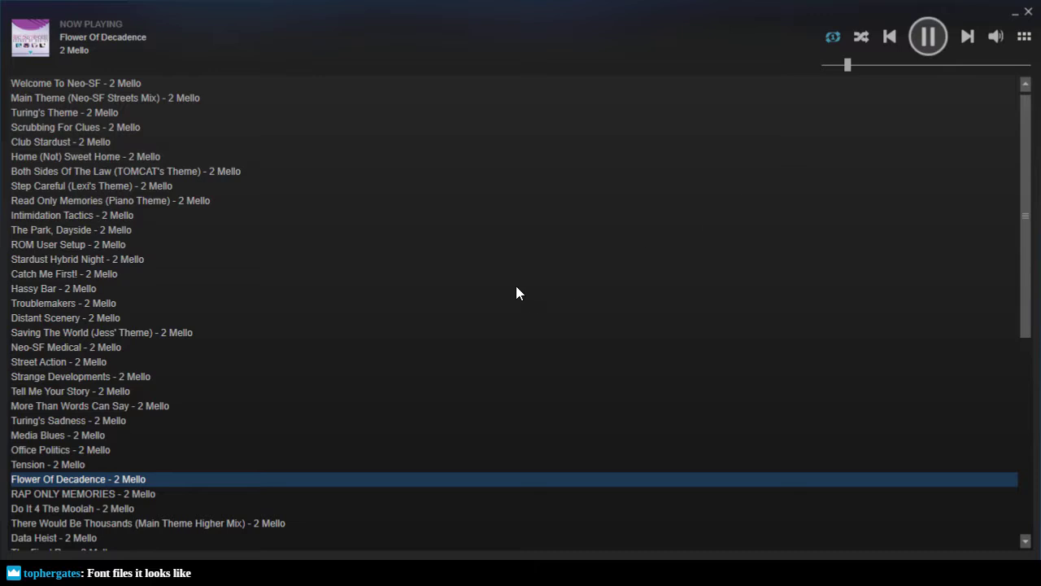
double_click(85, 376)
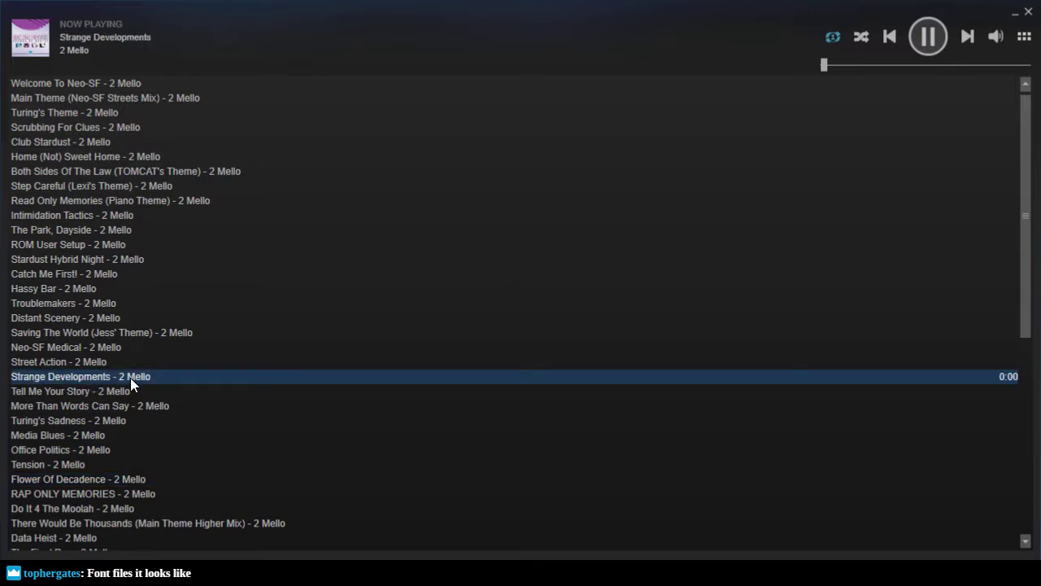
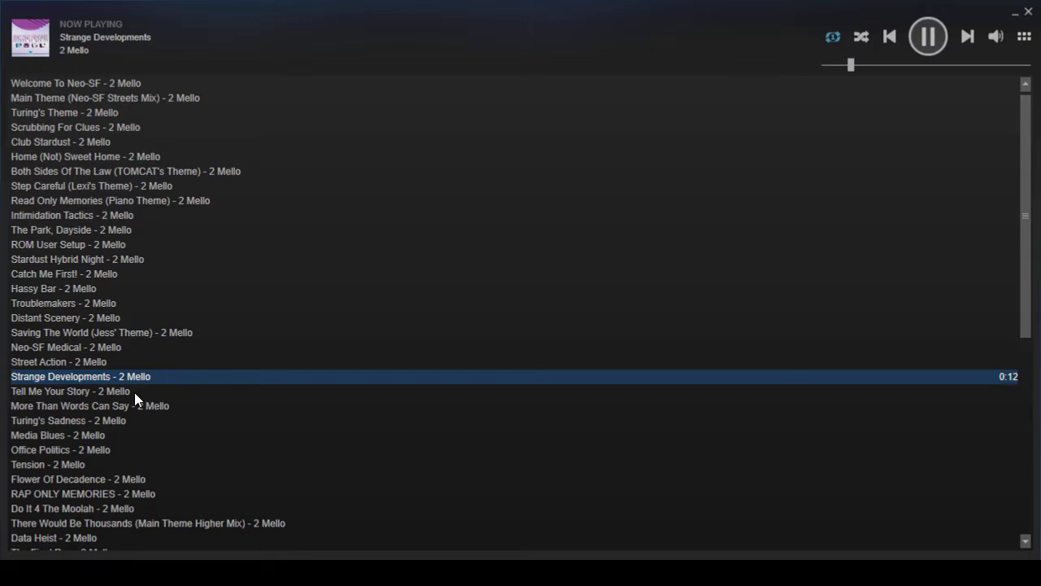
Step: Play Hassy Bar in Steam Music Player, then minimize it to bring back ZugMiracle.svg in Inkscape
double_click(46, 288)
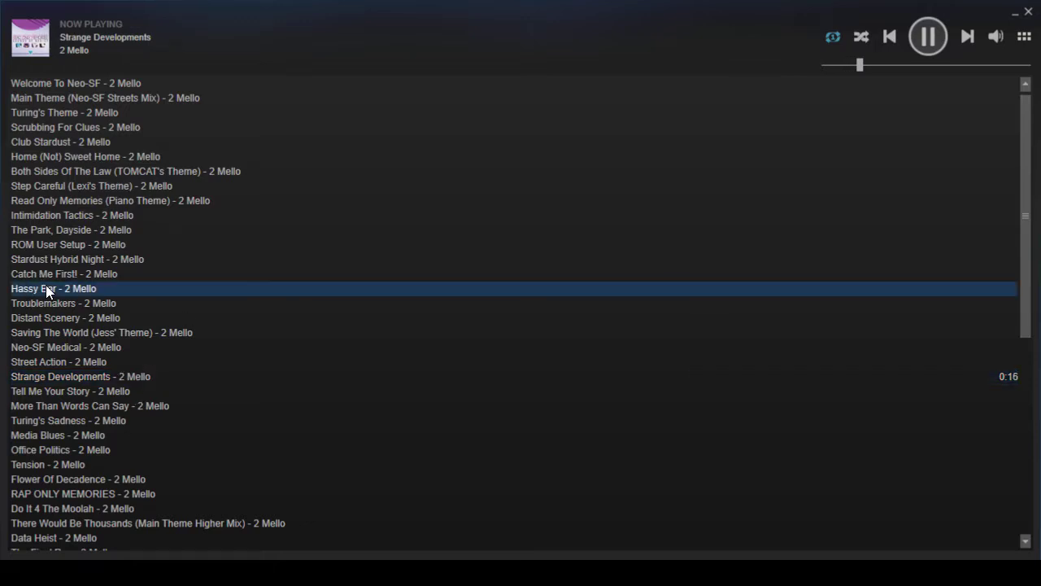
click(1013, 18)
click(895, 13)
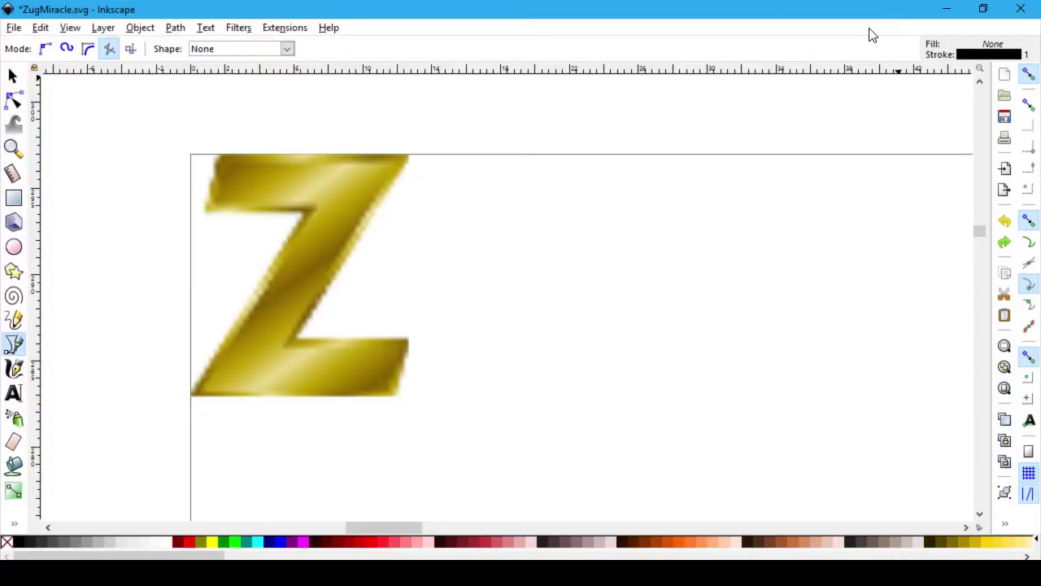
Step: Undo a misdrawn first pen stroke on the Z and switch the pen to straight-segment mode
click(190, 396)
click(306, 210)
double_click(203, 210)
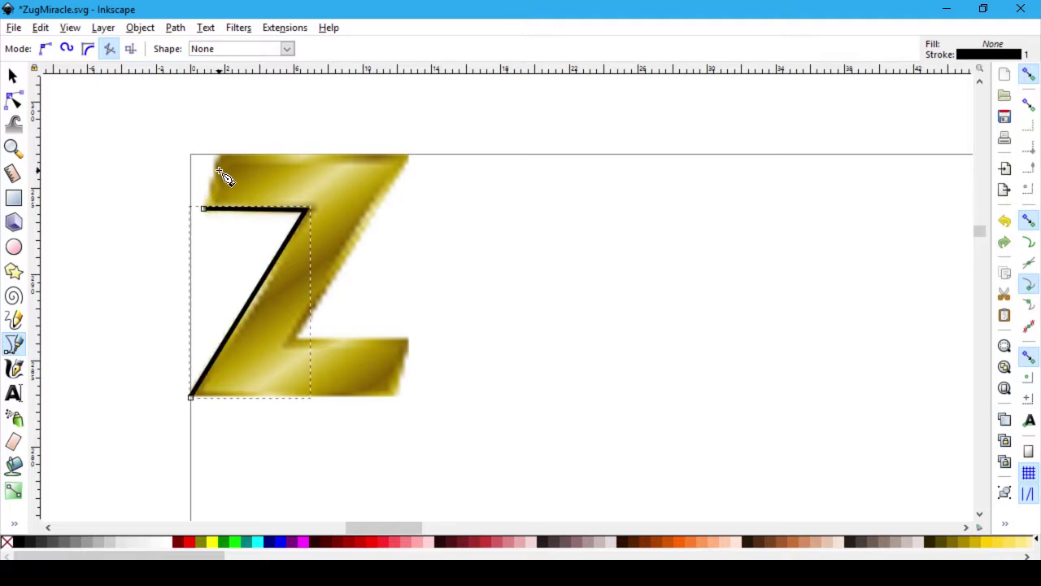
key(ctrl+z)
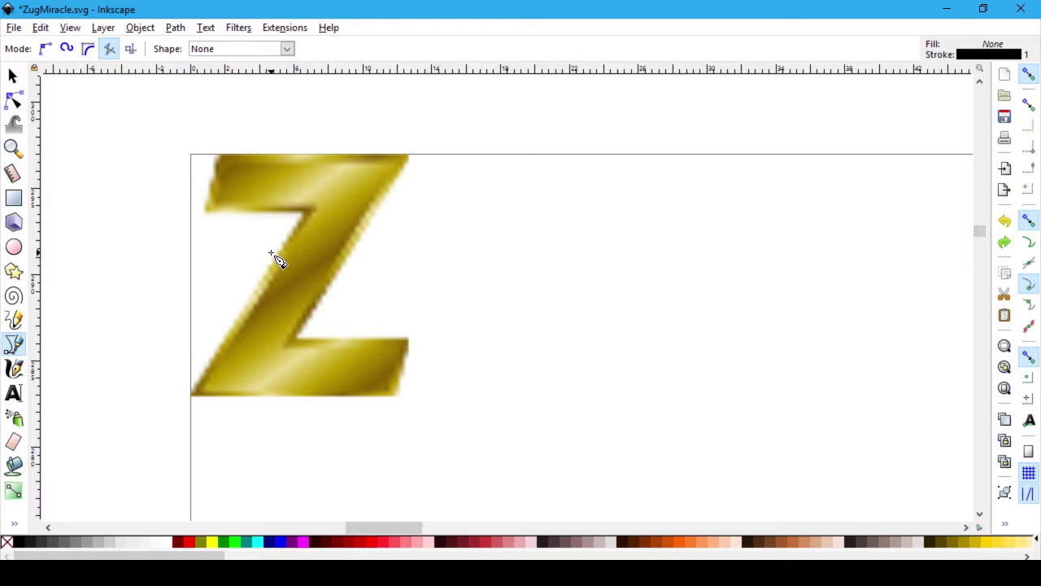
scroll(387, 324, up, 1)
scroll(730, 378, up, 1)
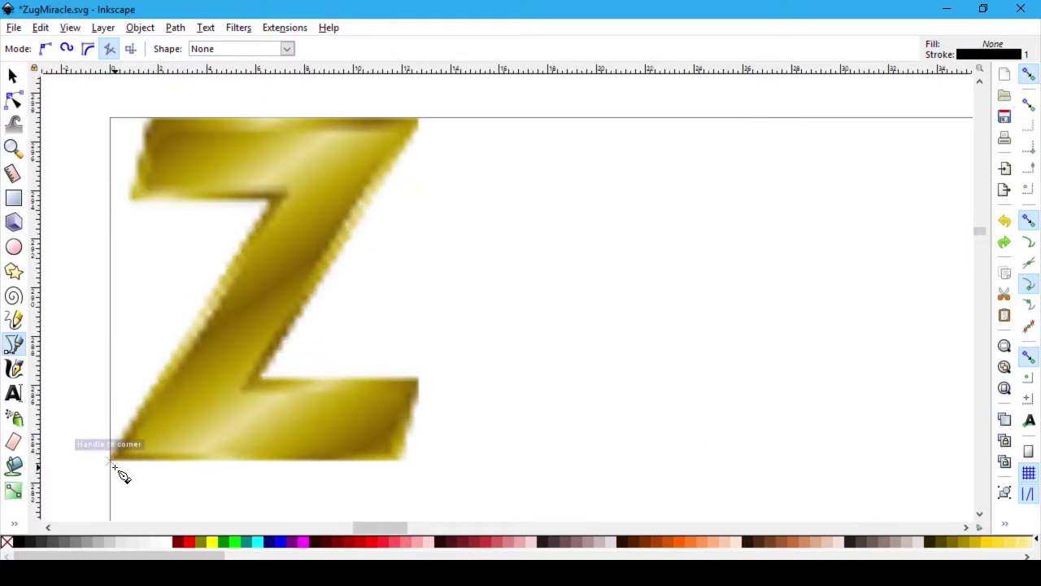
click(110, 50)
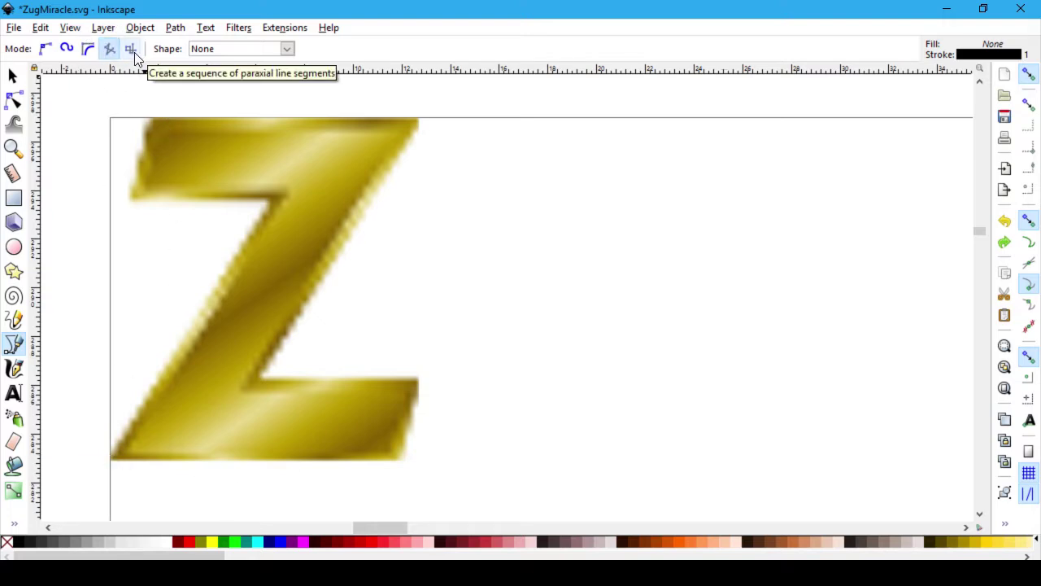
Step: Click each corner of the Z from bottom-left around the shape, closing the outline on the start node
click(110, 461)
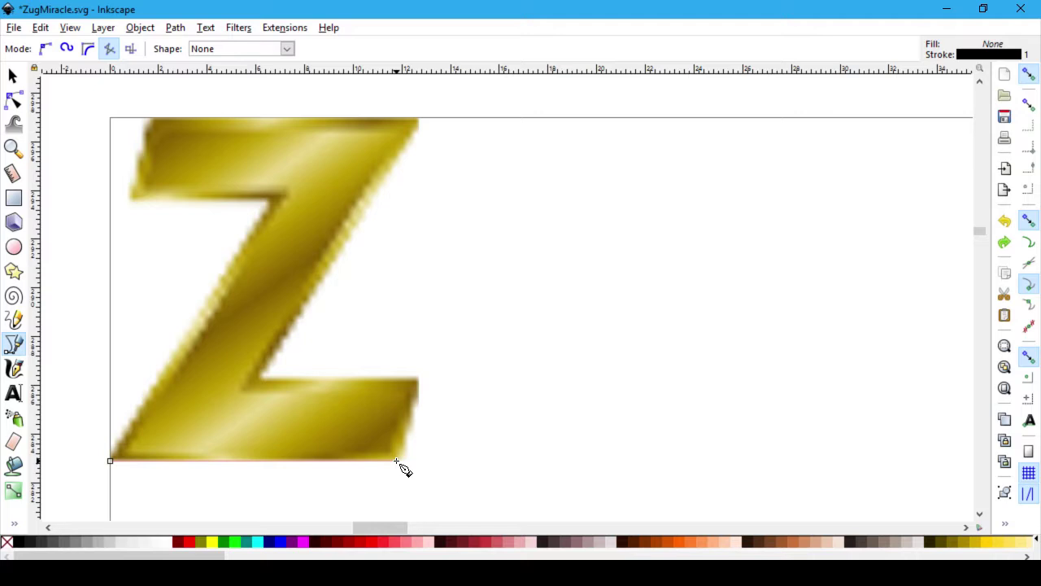
click(394, 461)
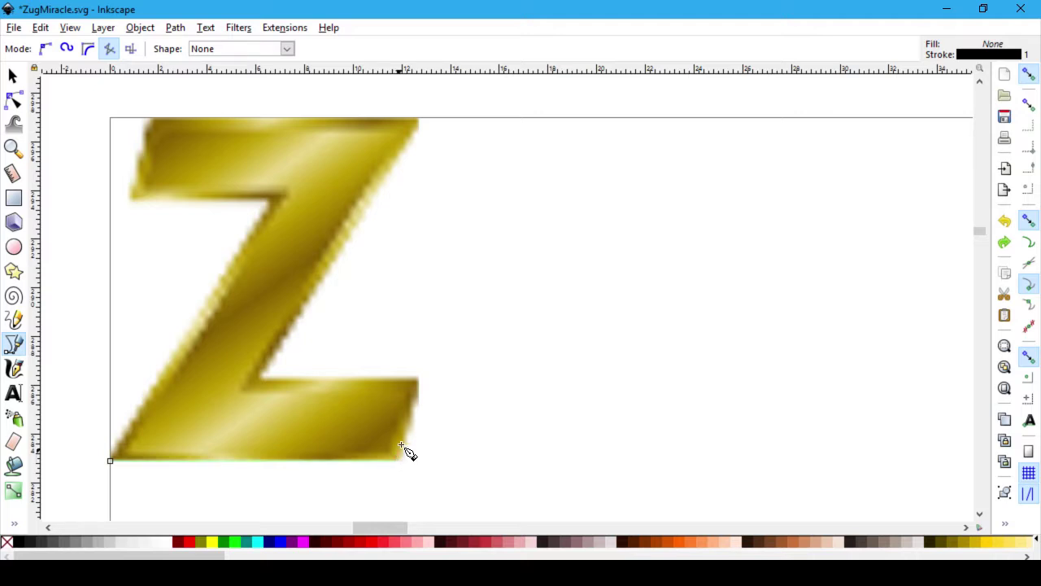
click(417, 378)
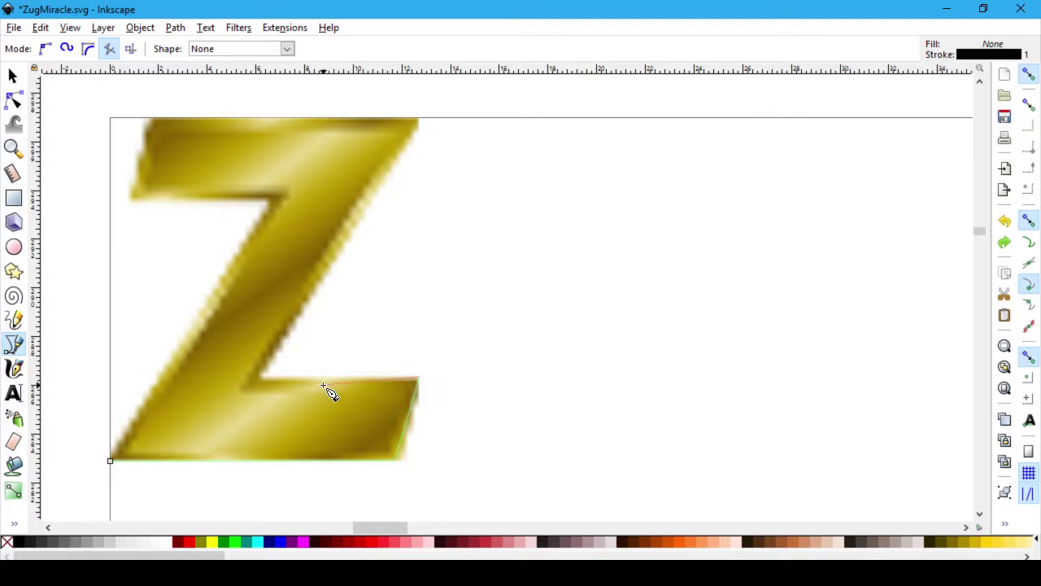
click(258, 379)
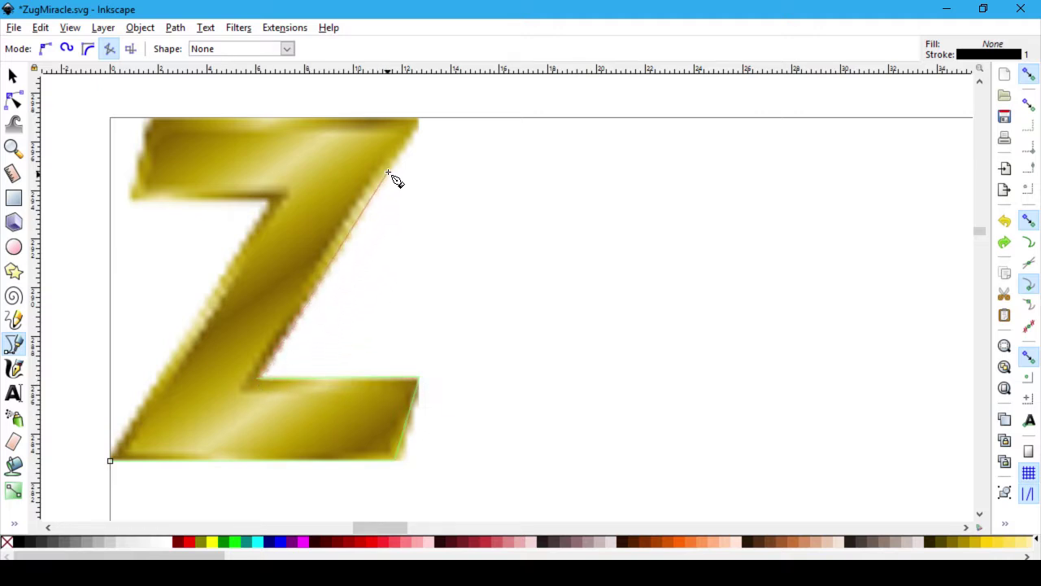
click(418, 119)
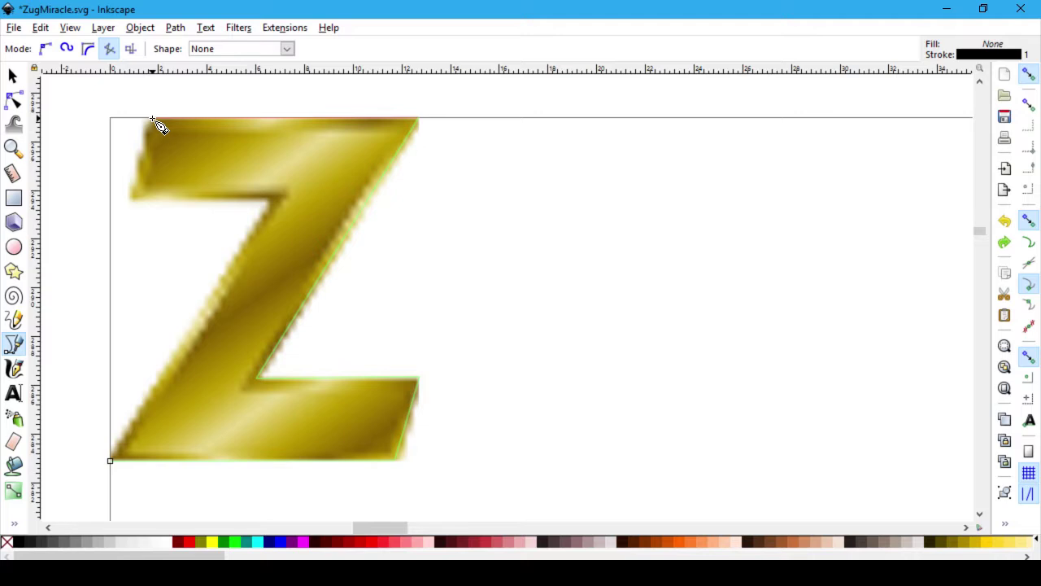
click(154, 120)
click(133, 196)
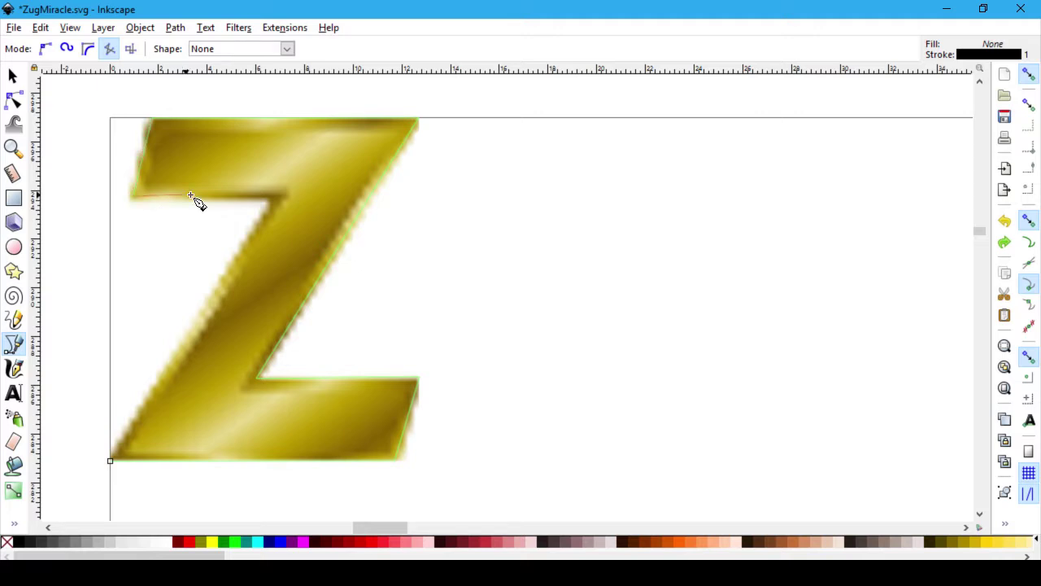
click(278, 199)
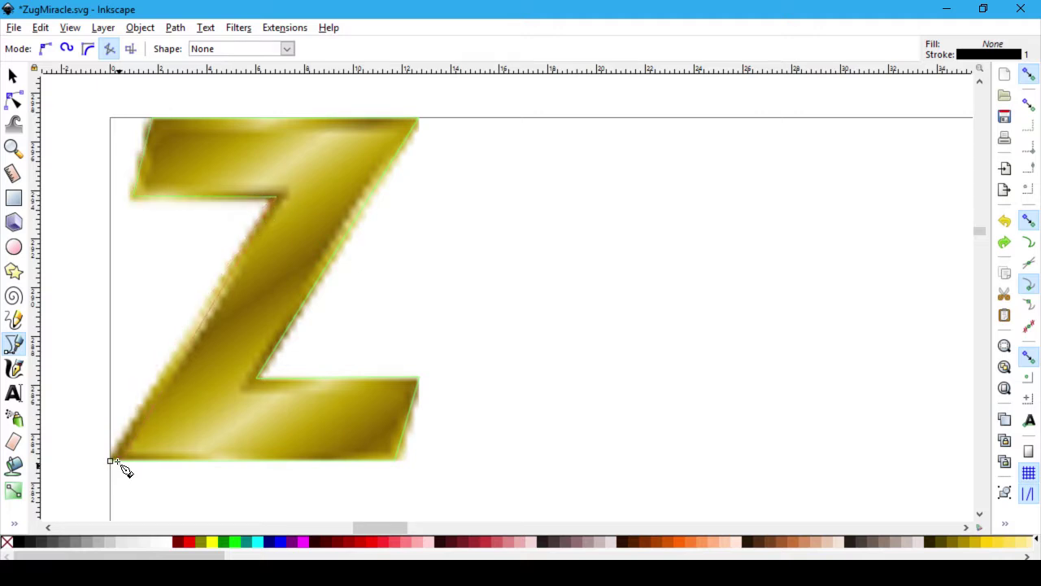
click(116, 462)
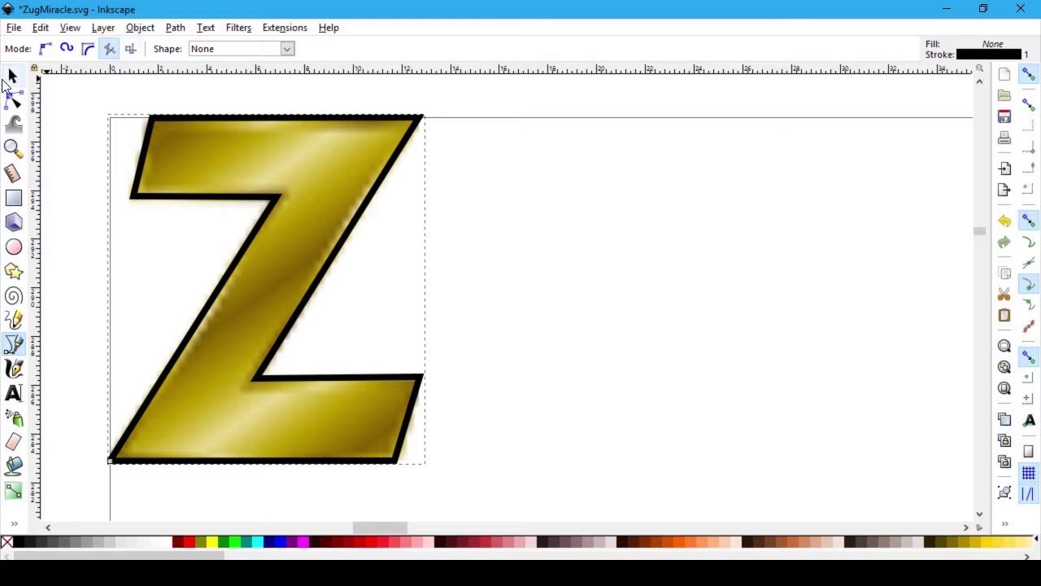
click(13, 75)
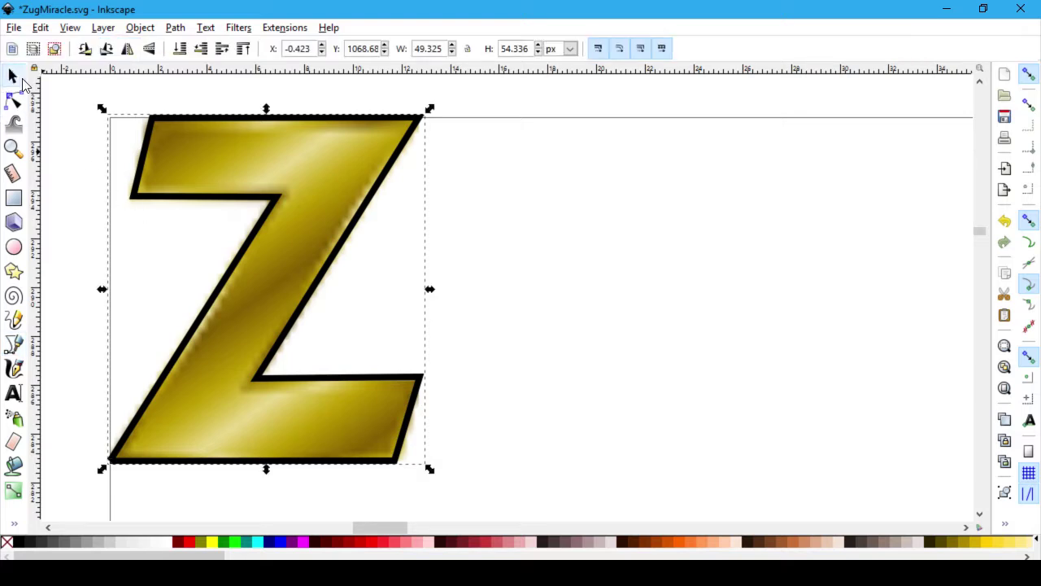
drag(307, 218, 801, 219)
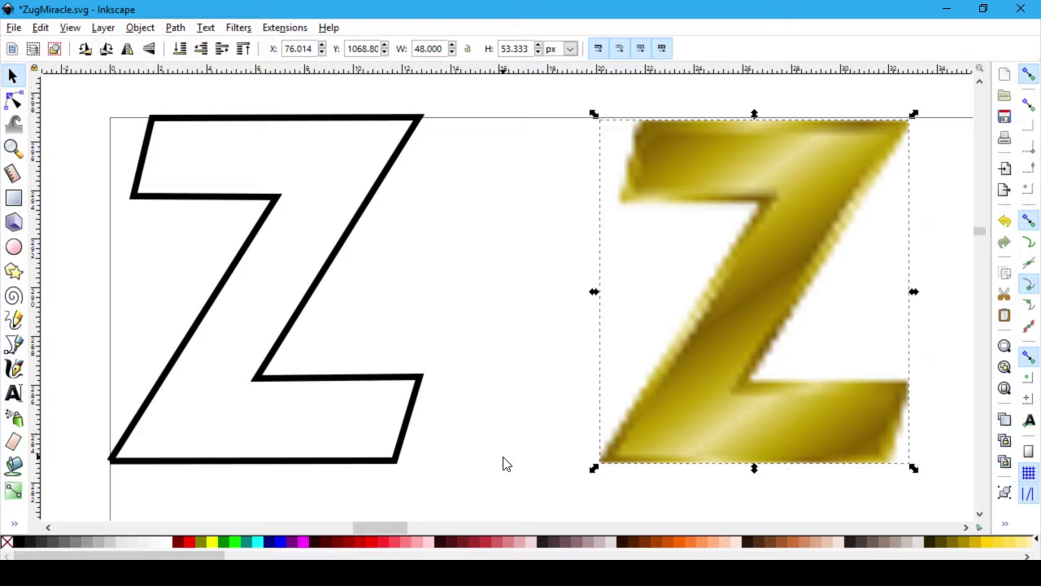
click(394, 464)
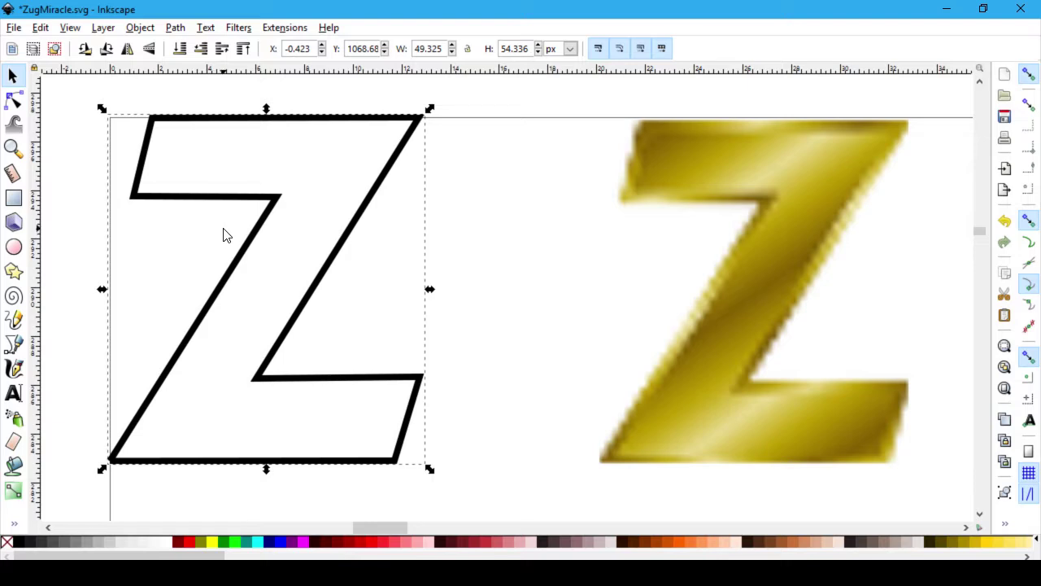
key(alt+Tab)
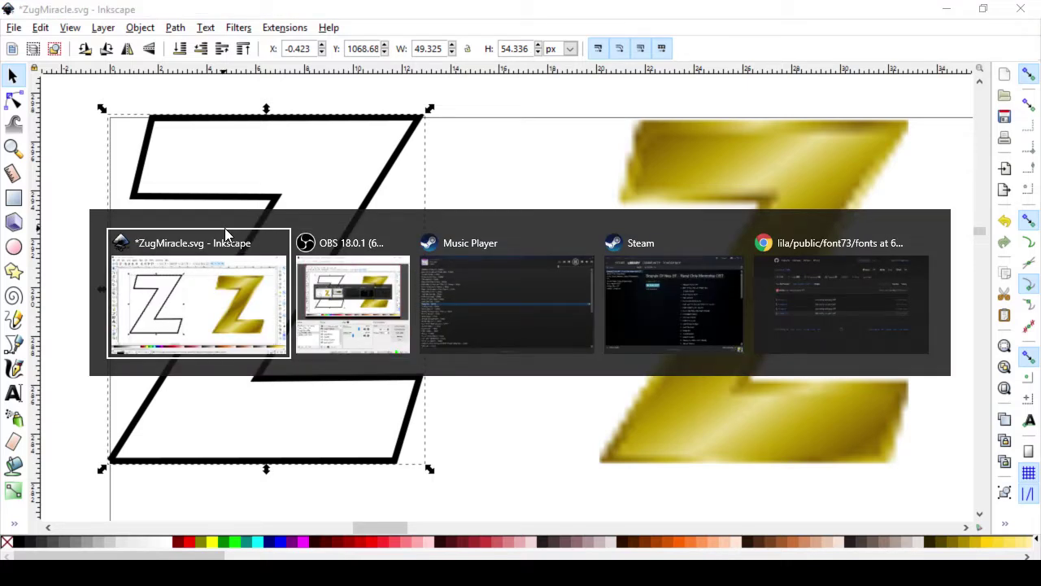
click(226, 238)
scroll(553, 387, down, 6)
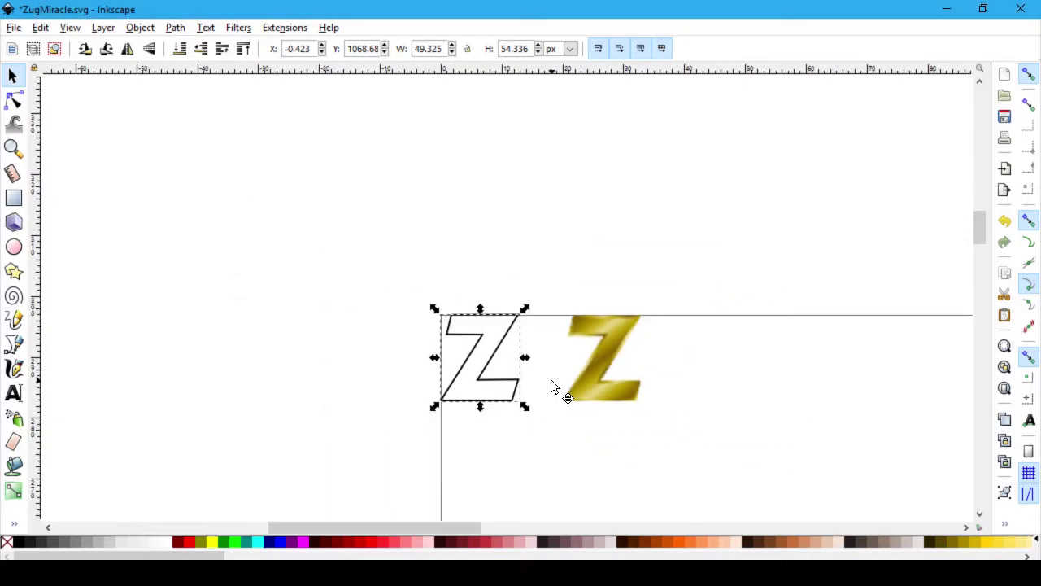
scroll(367, 388, down, 3)
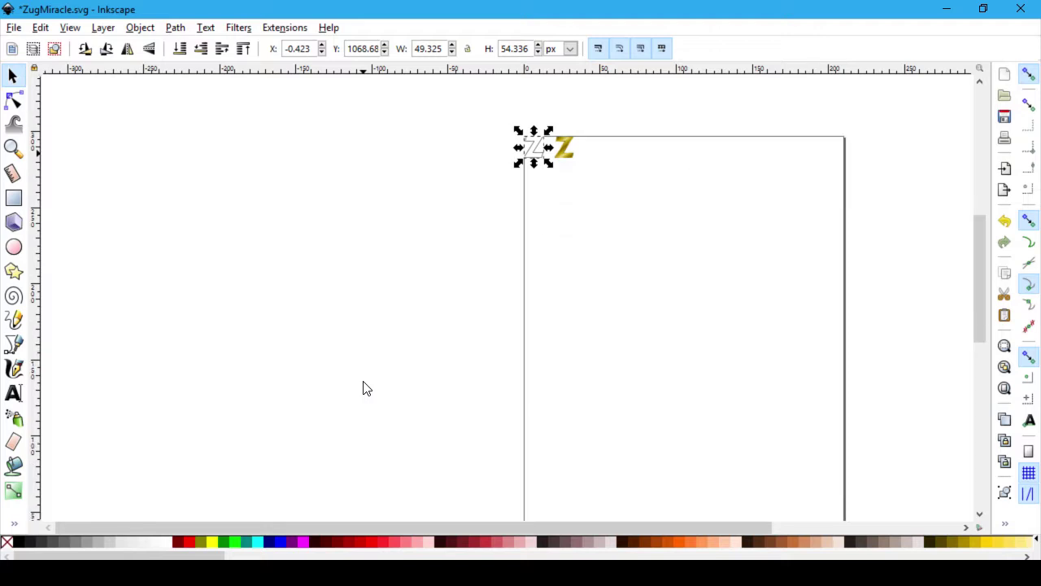
scroll(367, 388, up, 3)
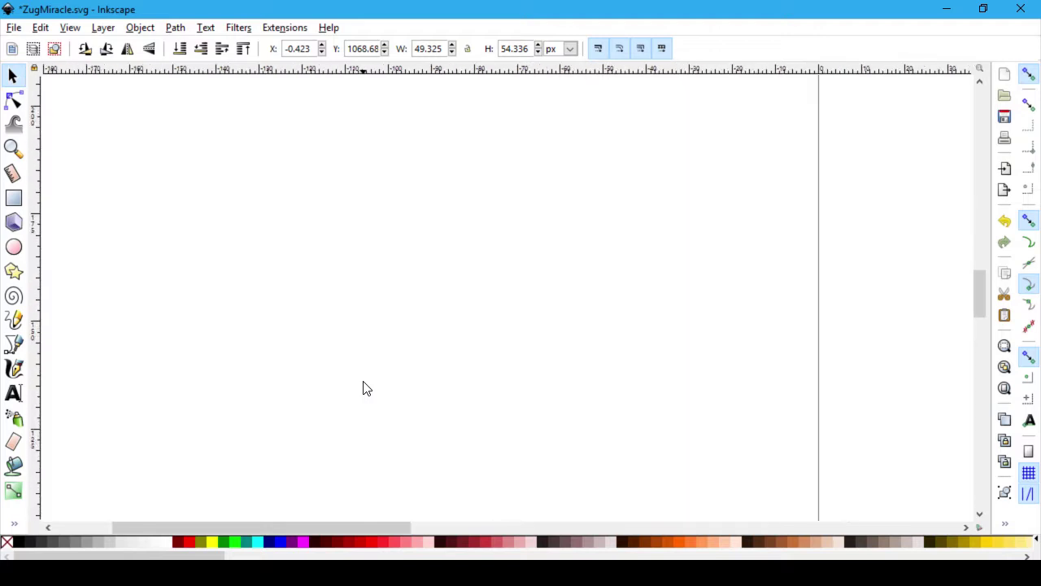
scroll(637, 307, down, 3)
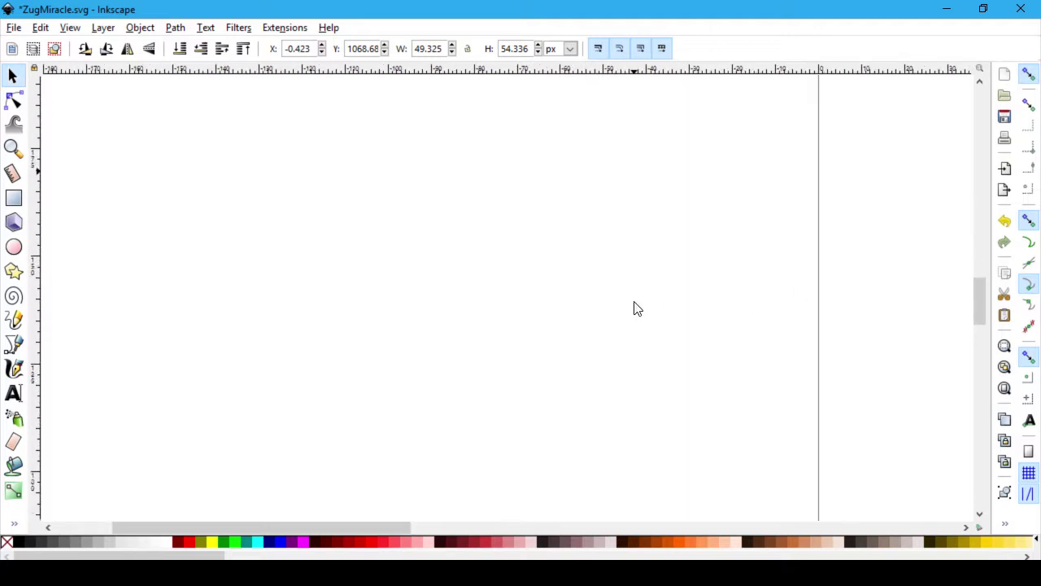
scroll(625, 302, up, 5)
scroll(615, 380, up, 3)
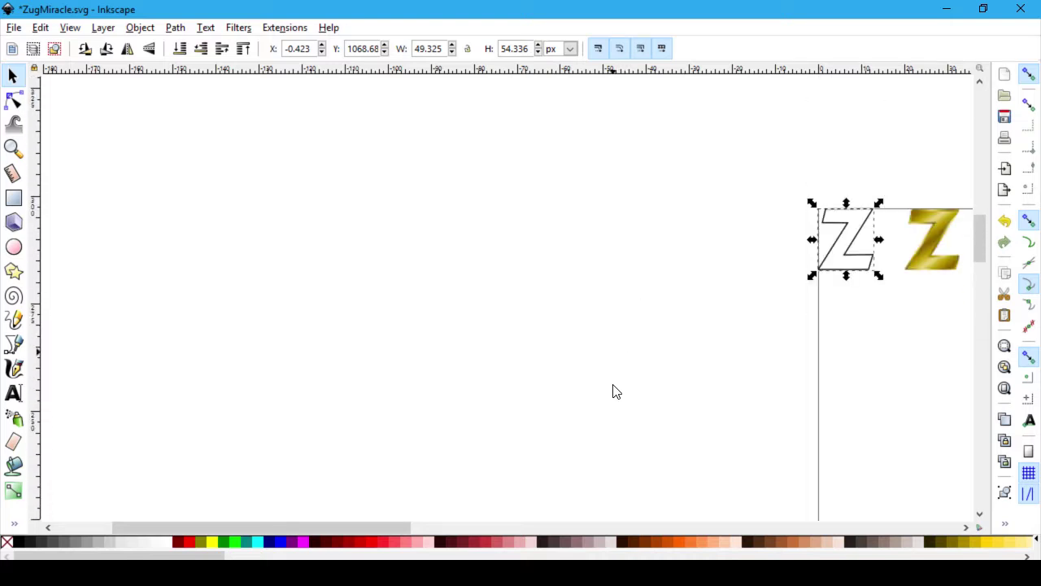
click(809, 526)
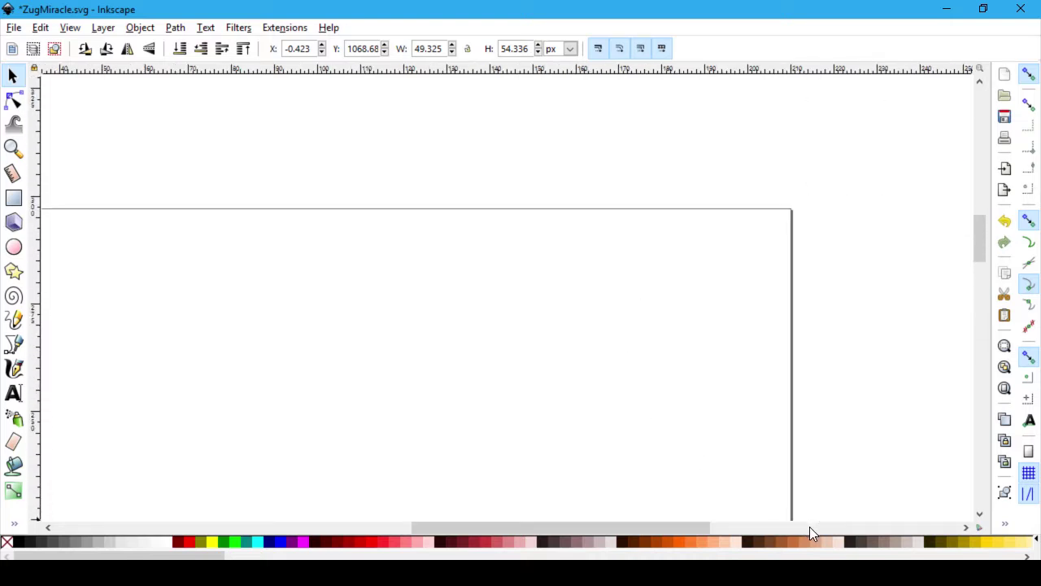
drag(425, 526, 271, 504)
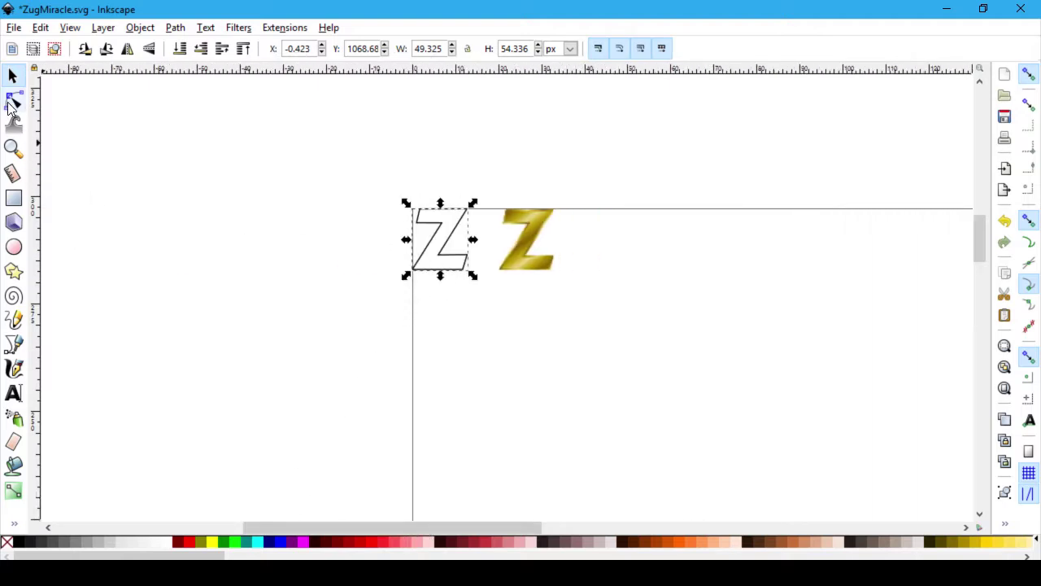
click(545, 350)
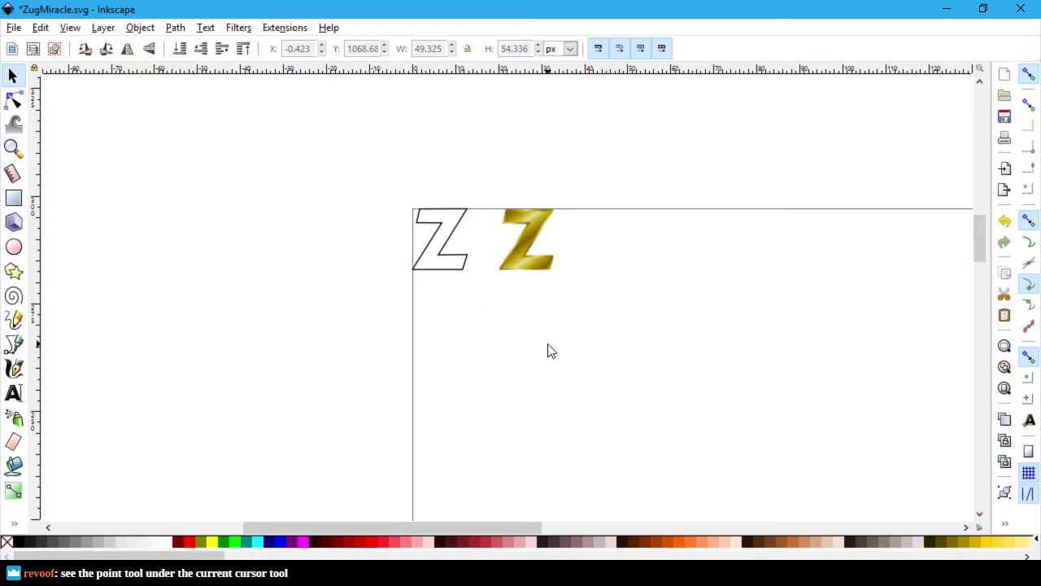
key(ctrl+z)
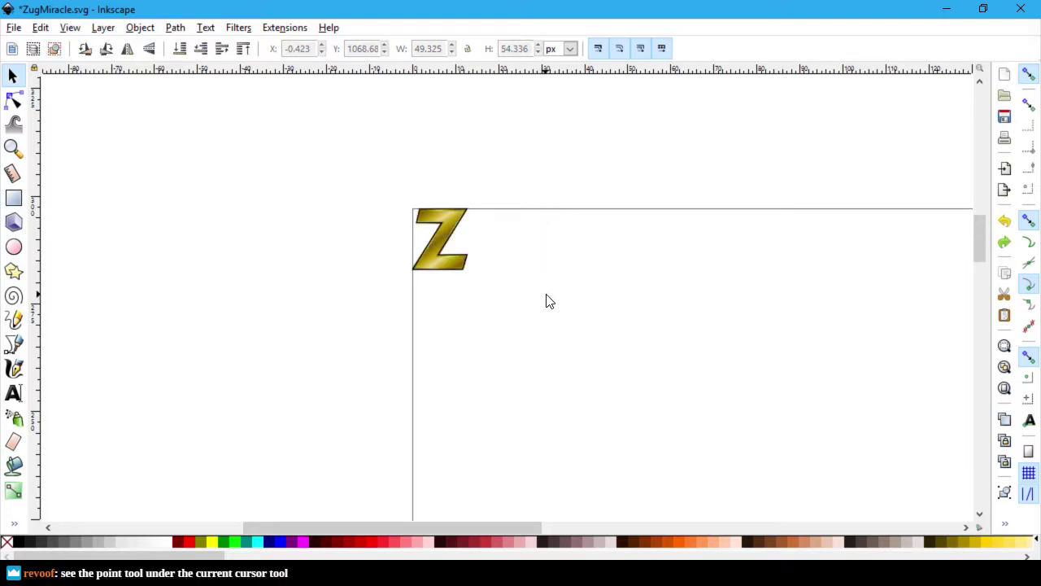
key(alt+Tab)
key(alt+Tab)
key(alt+Tab)
key(alt+Tab)
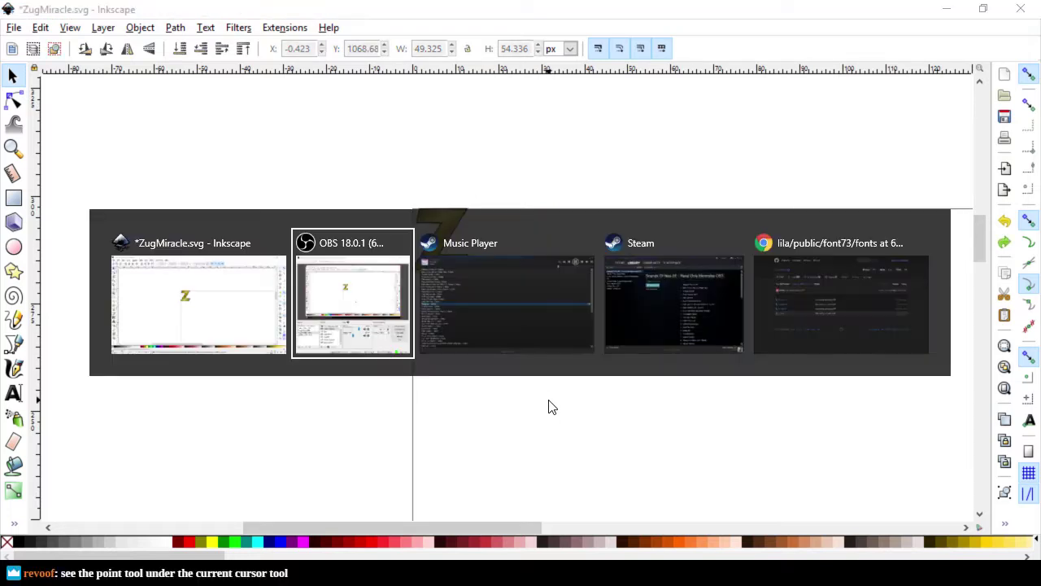
key(alt+Tab)
key(alt+Tab)
key(alt+Tab)
key(alt+Tab)
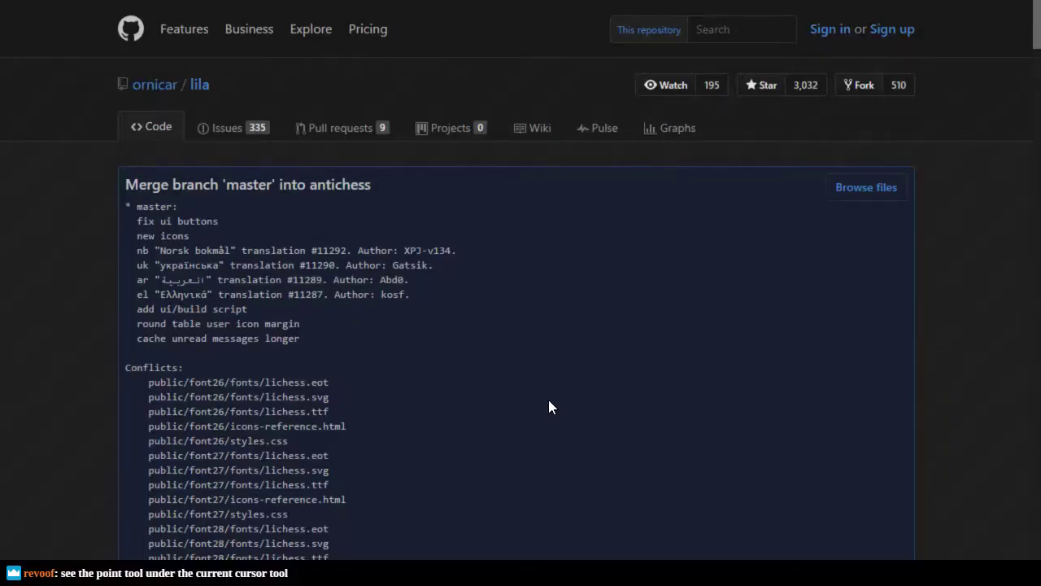
key(alt+Tab)
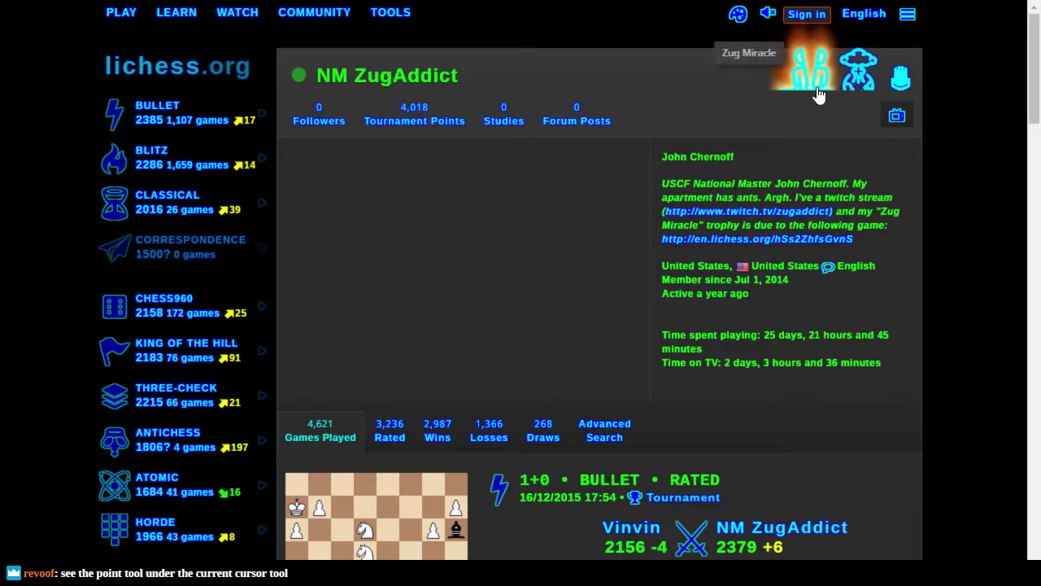
key(alt+Tab)
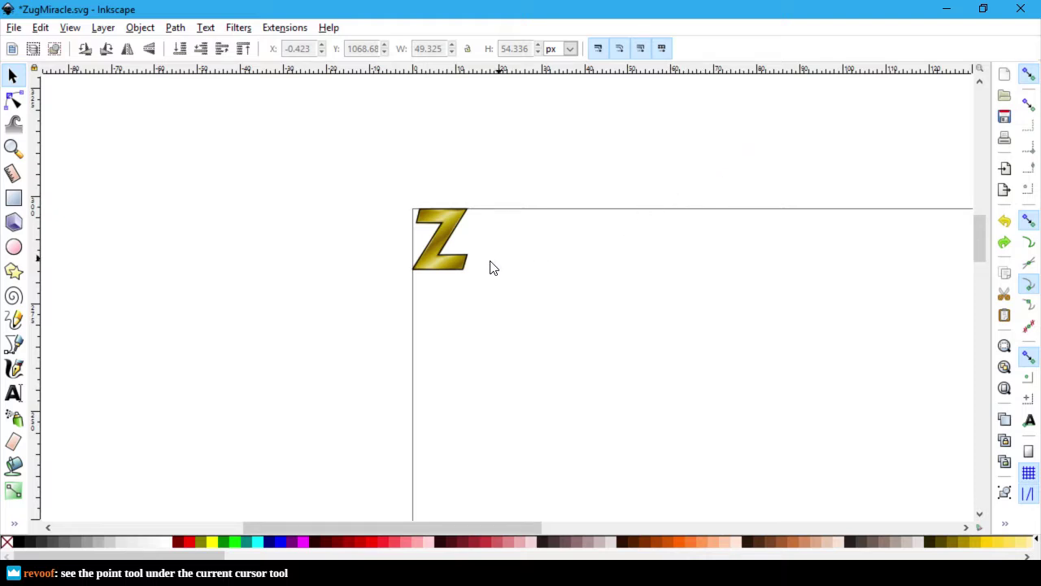
Step: Drag the gold Z right off the outline, then nudge the outline's bottom-right node slightly left
scroll(496, 265, up, 3)
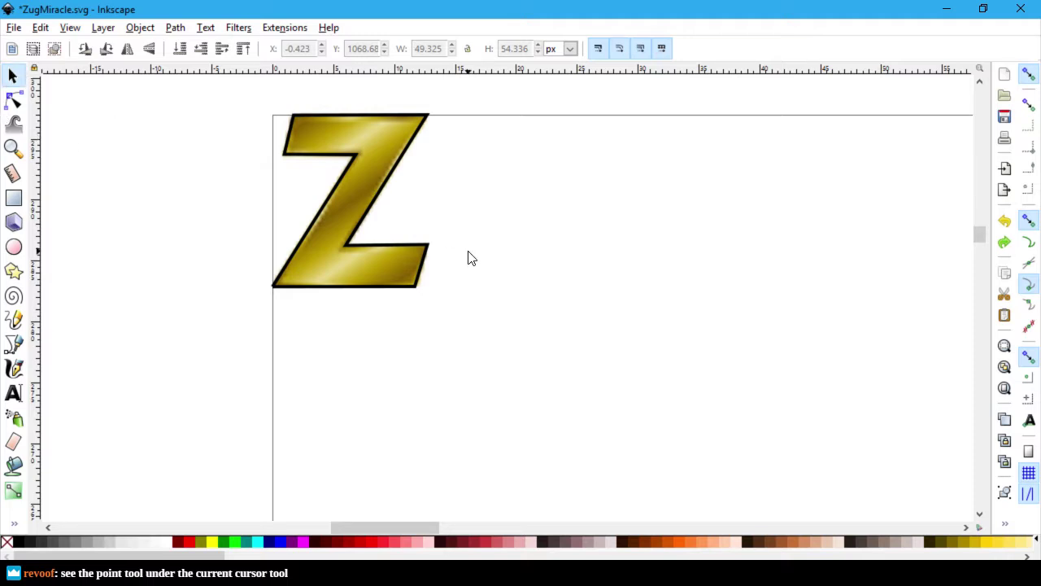
drag(365, 189, 627, 190)
click(12, 99)
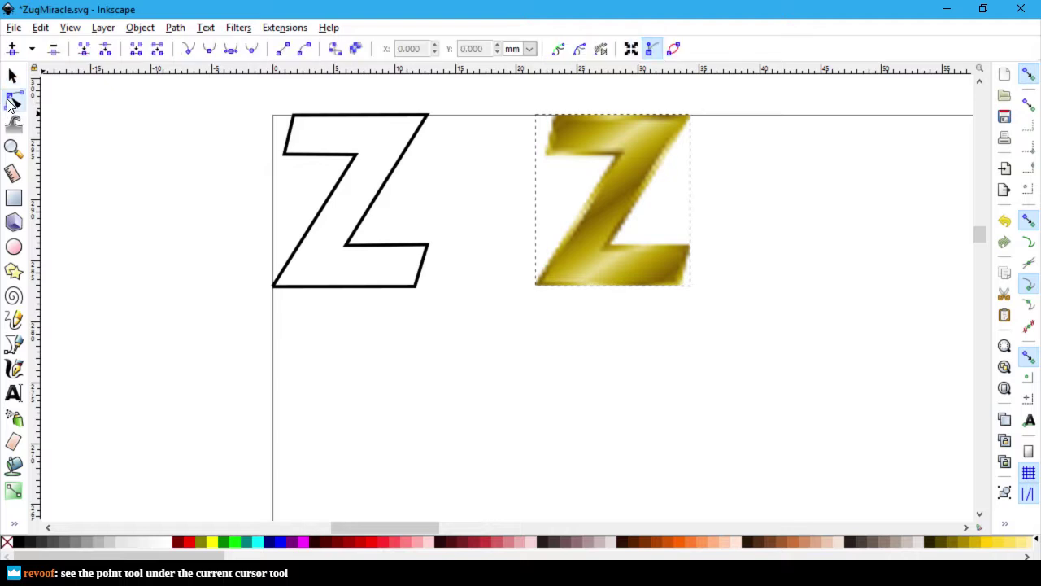
click(417, 290)
drag(416, 289, 409, 290)
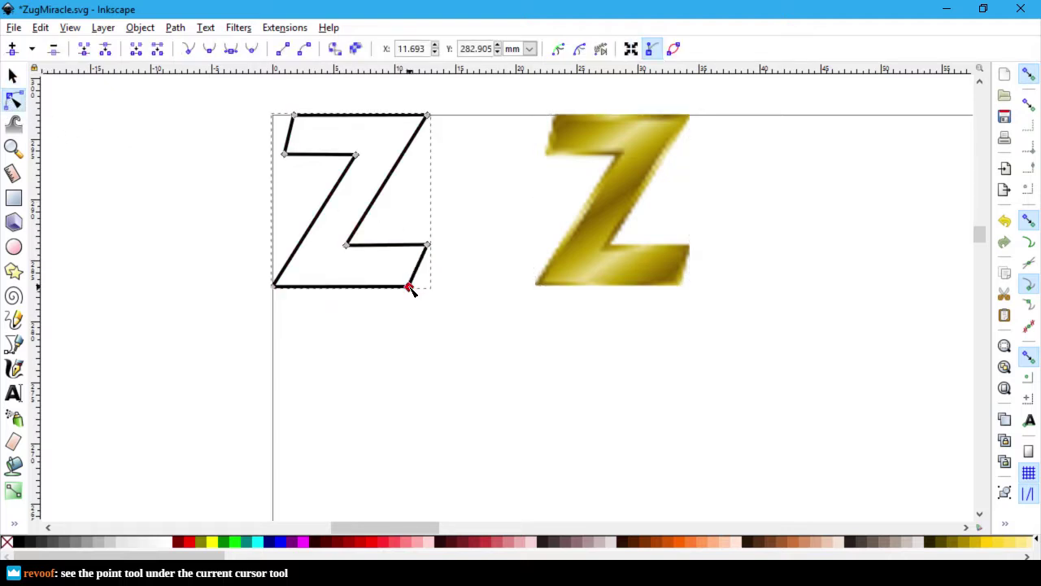
click(457, 307)
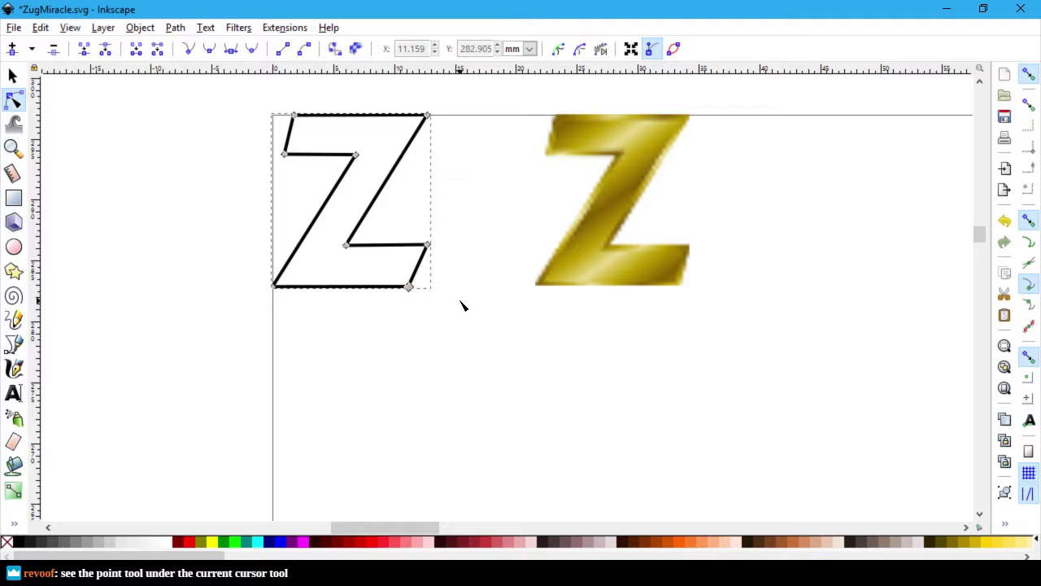
Step: Undo an accidental curve made on the outline Z's bottom-right edge and deselect it
ctrl+scroll(461, 305, up, 1)
scroll(460, 305, up, 3)
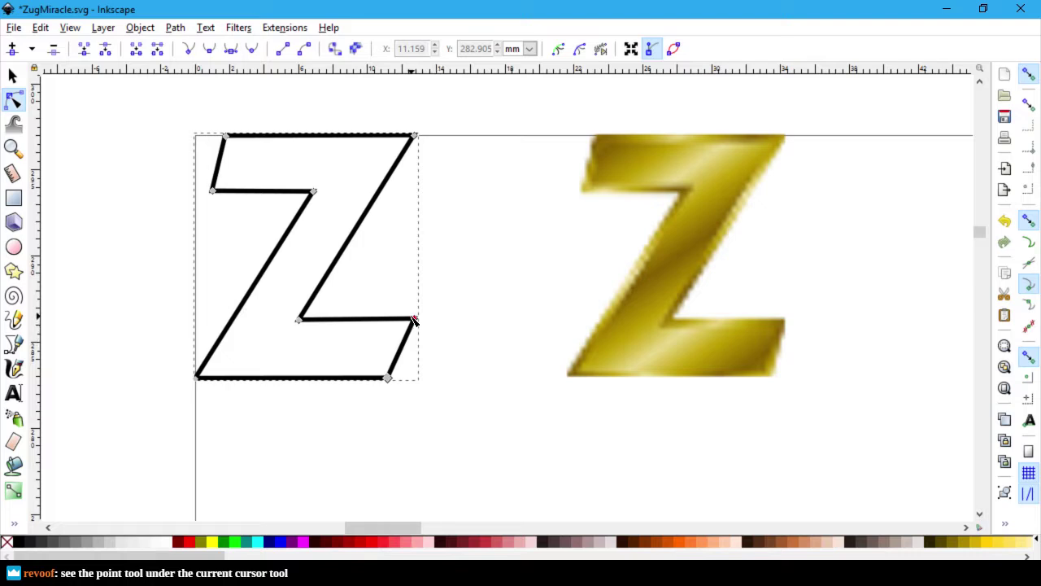
click(390, 378)
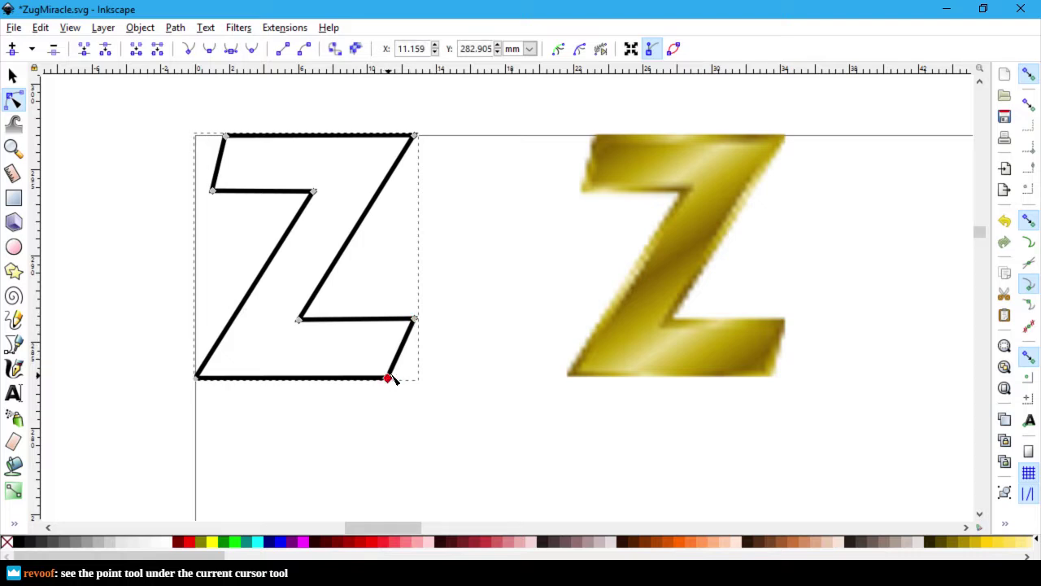
drag(394, 377, 502, 414)
key(ctrl+z)
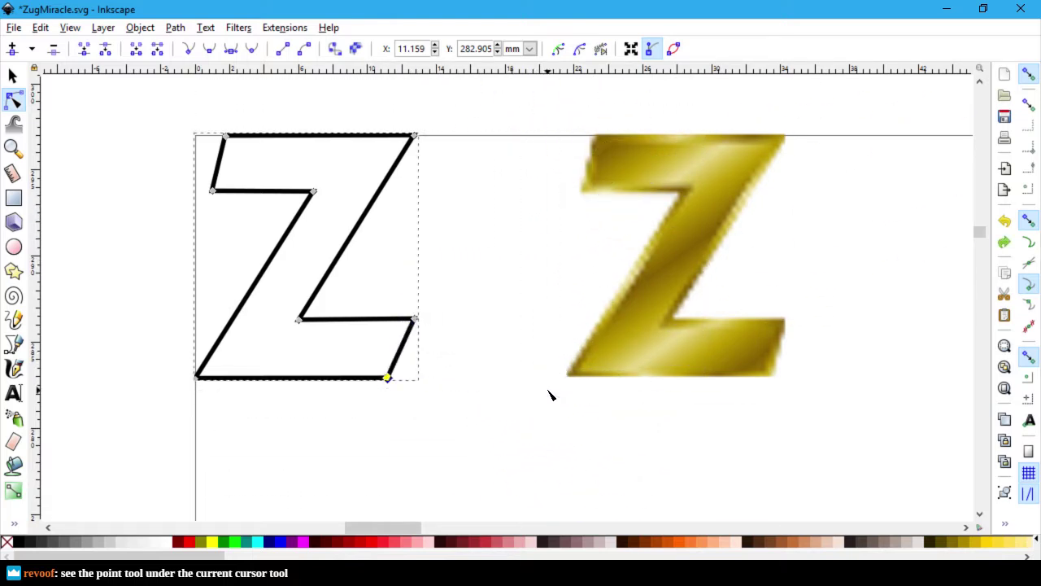
key(Escape)
key(Escape)
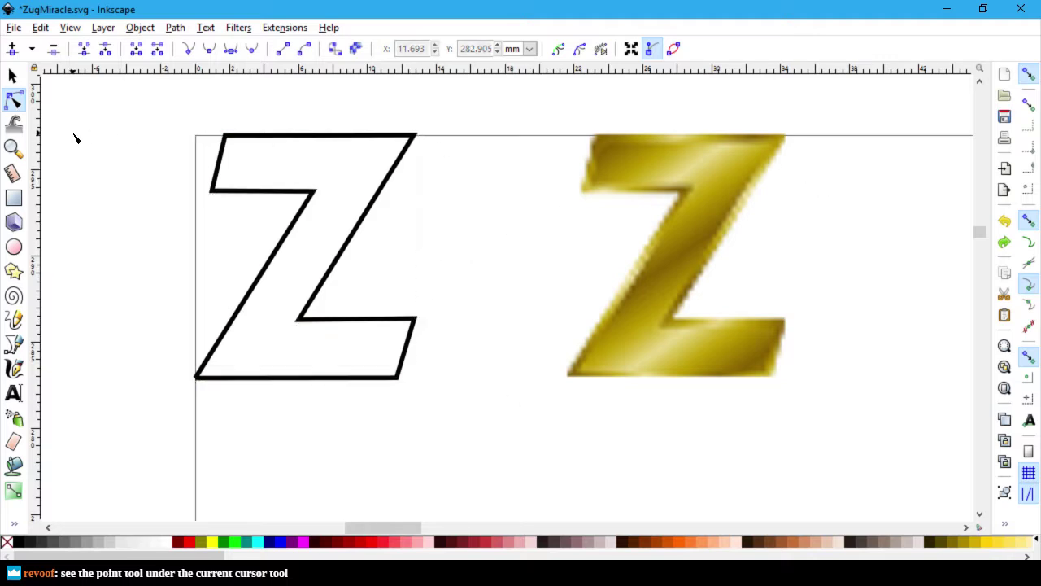
Step: Open and close Fill and Stroke for the outline path, then open its Object Properties (ID path5121)
click(388, 136)
right_click(386, 136)
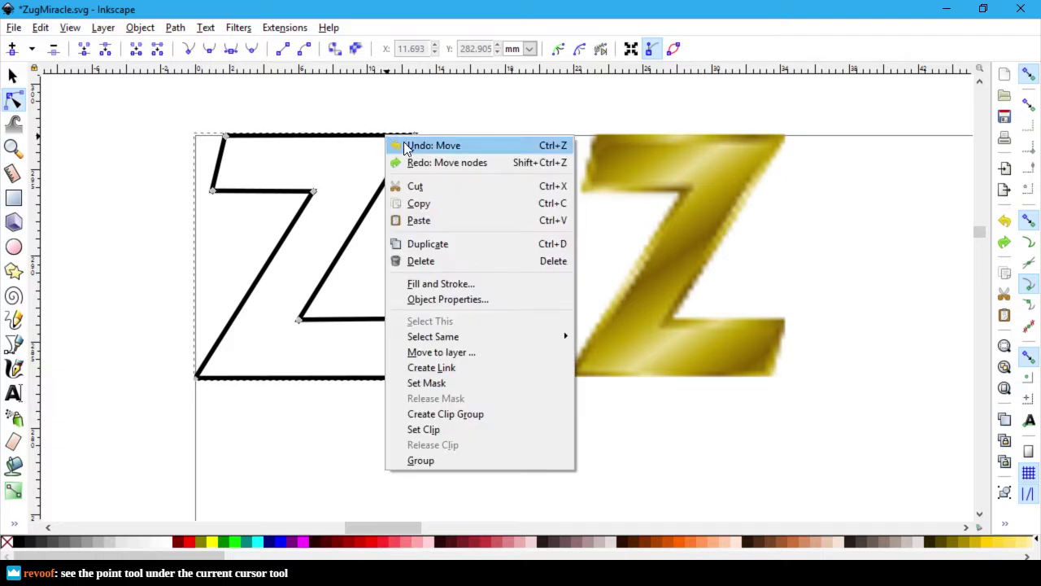
click(493, 285)
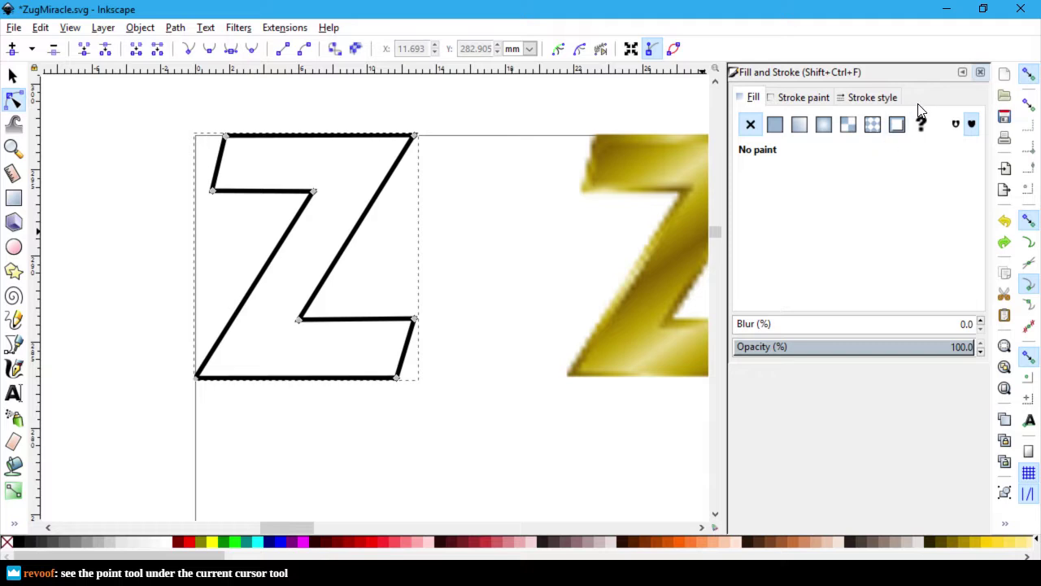
click(980, 73)
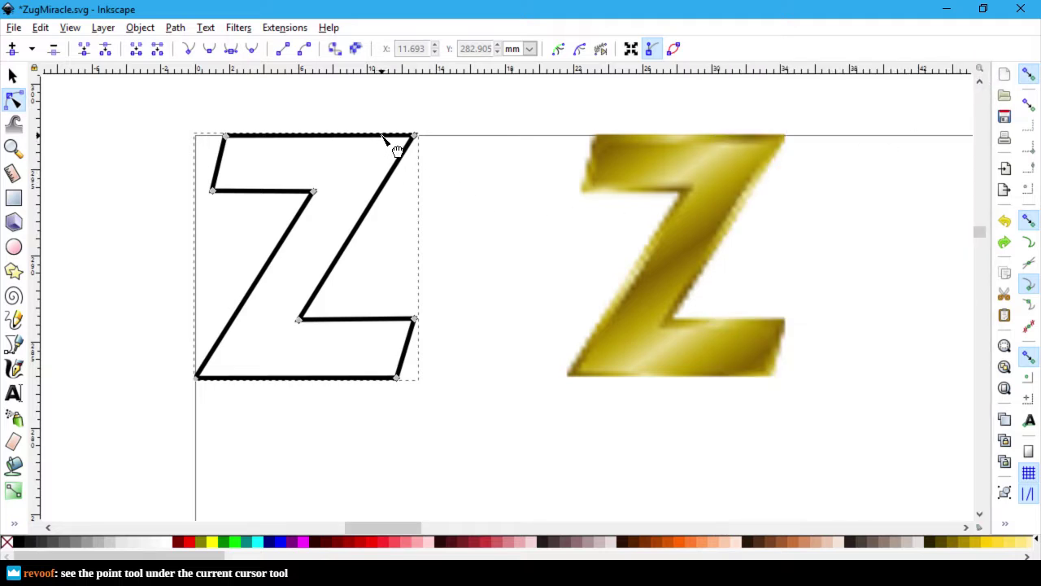
right_click(383, 137)
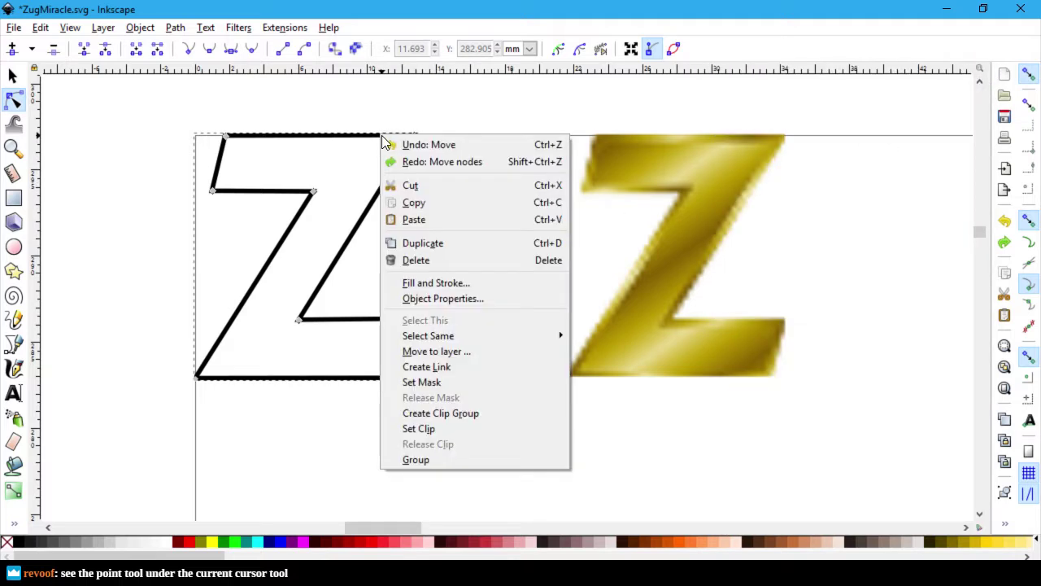
click(507, 303)
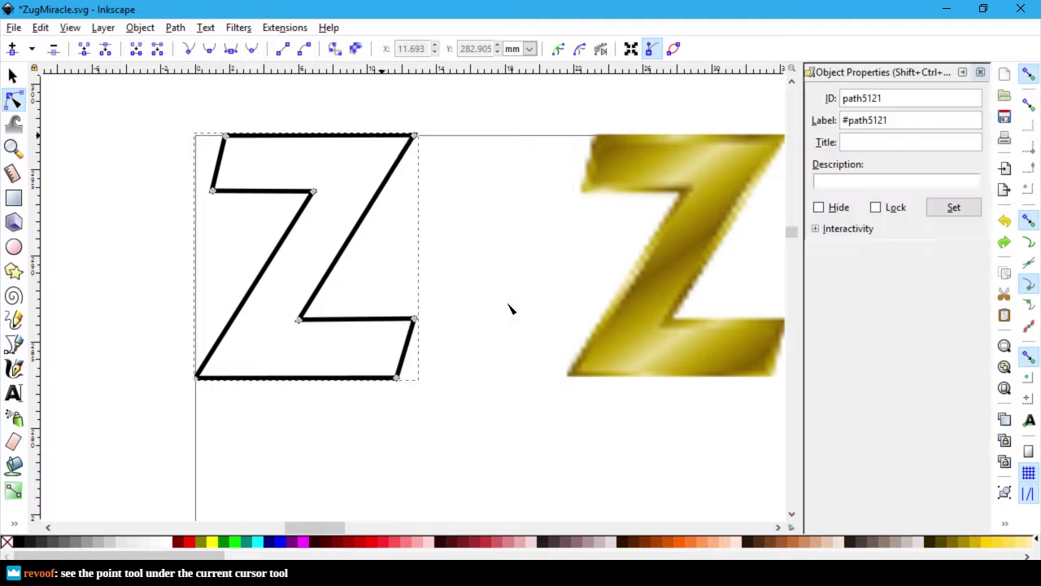
Step: Close Object Properties and undo, putting the gold Z back over the outline
click(980, 72)
right_click(374, 138)
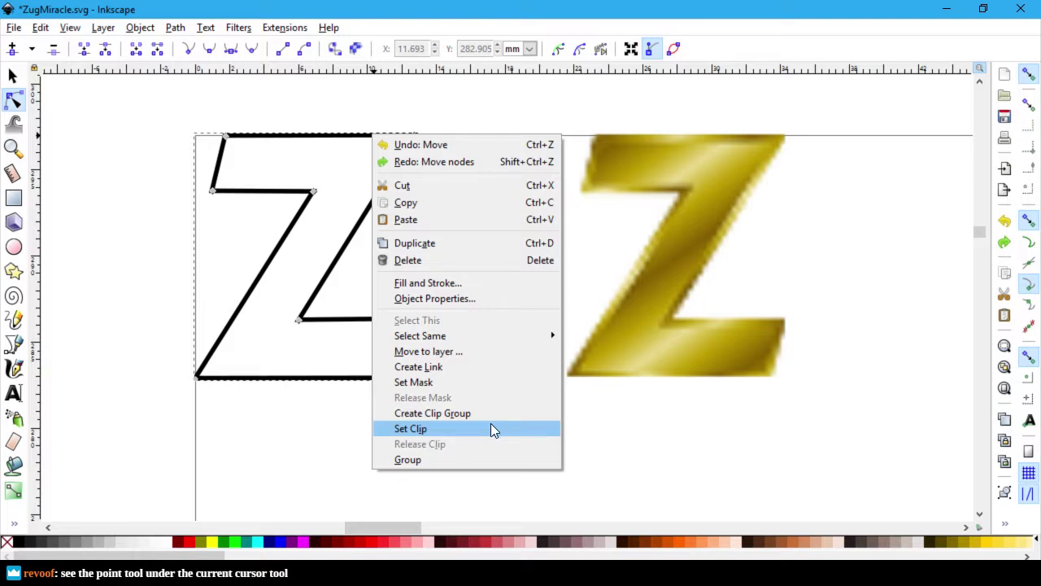
click(289, 440)
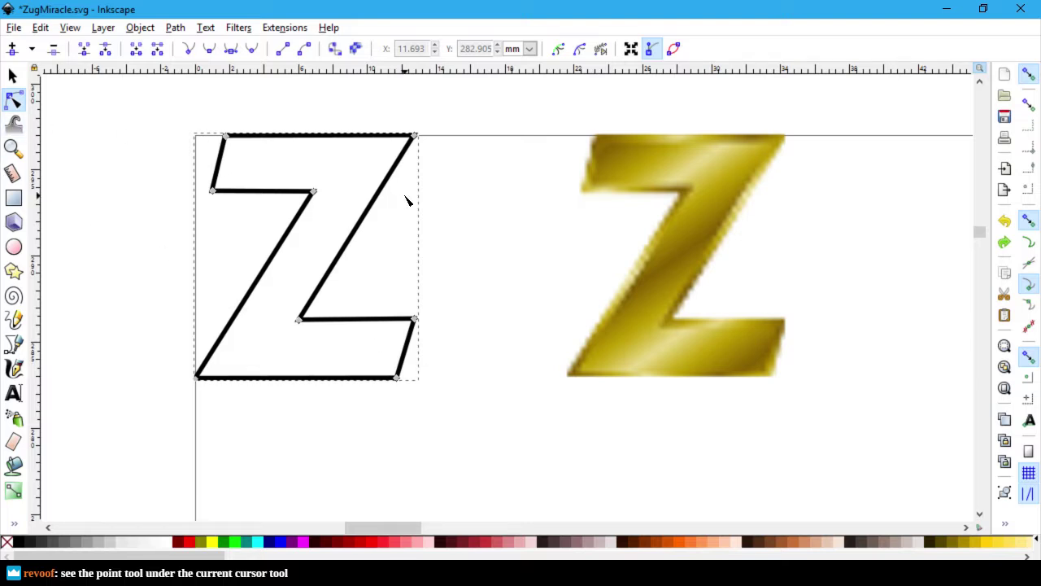
key(ctrl+z)
key(ctrl+z)
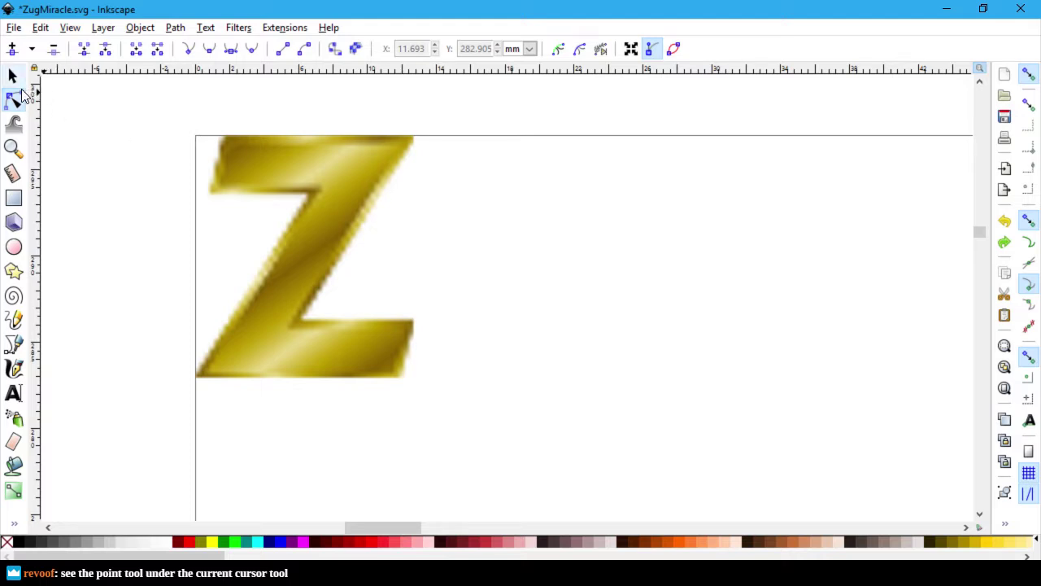
Step: Cycle through the Selector and Pen tools, move the gold Z aside again, and pick the Node tool
click(12, 77)
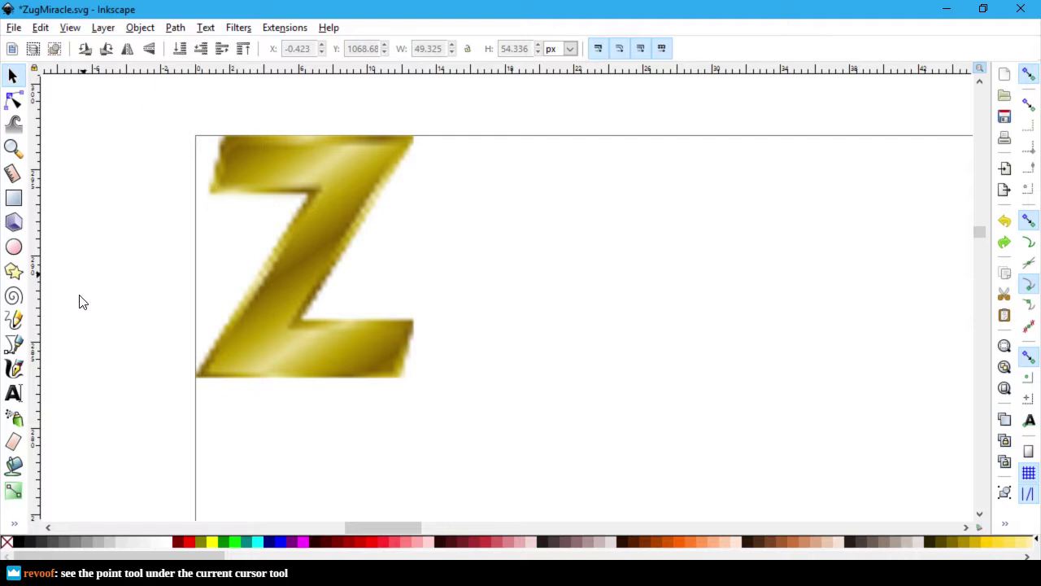
click(14, 345)
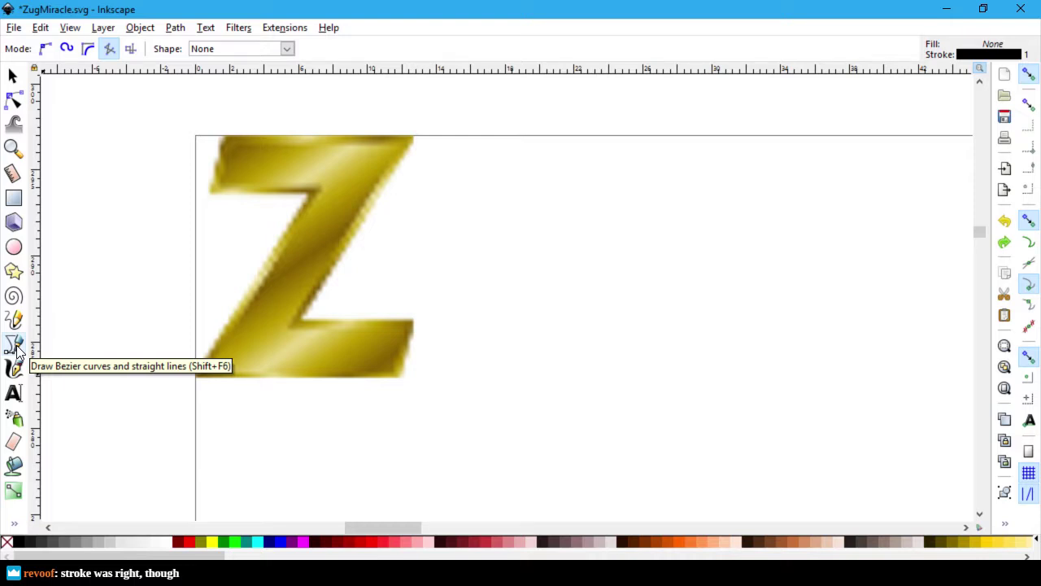
key(ctrl+z)
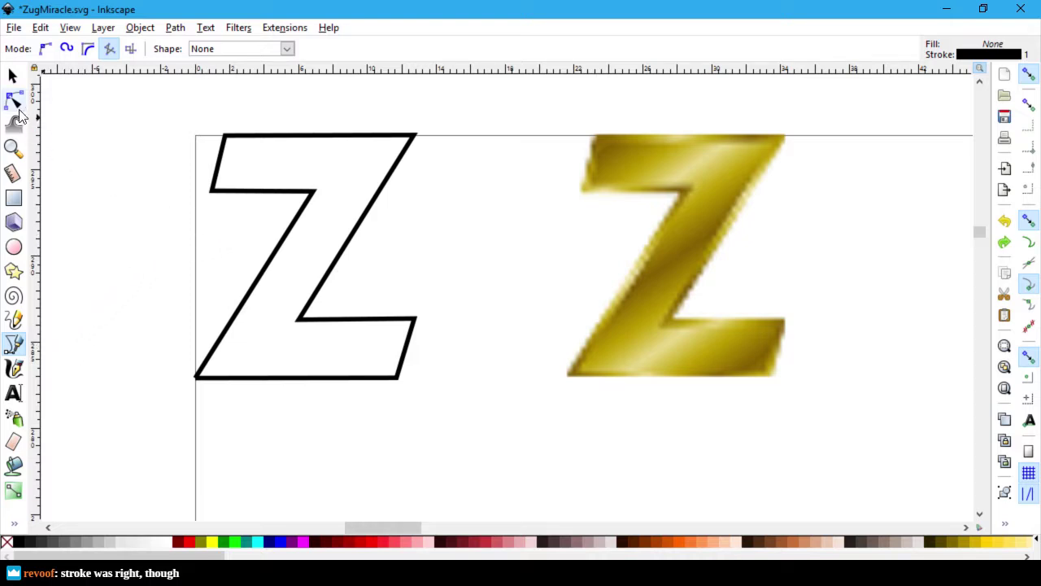
click(11, 99)
Step: Open Fill and Stroke for the outline Z and show its stroke style settings
right_click(312, 137)
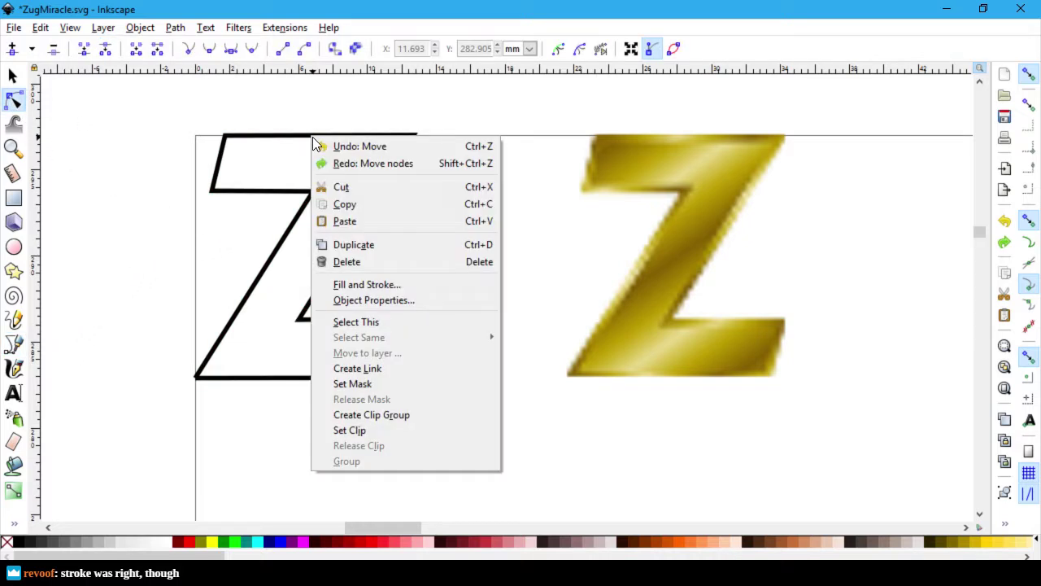
click(413, 286)
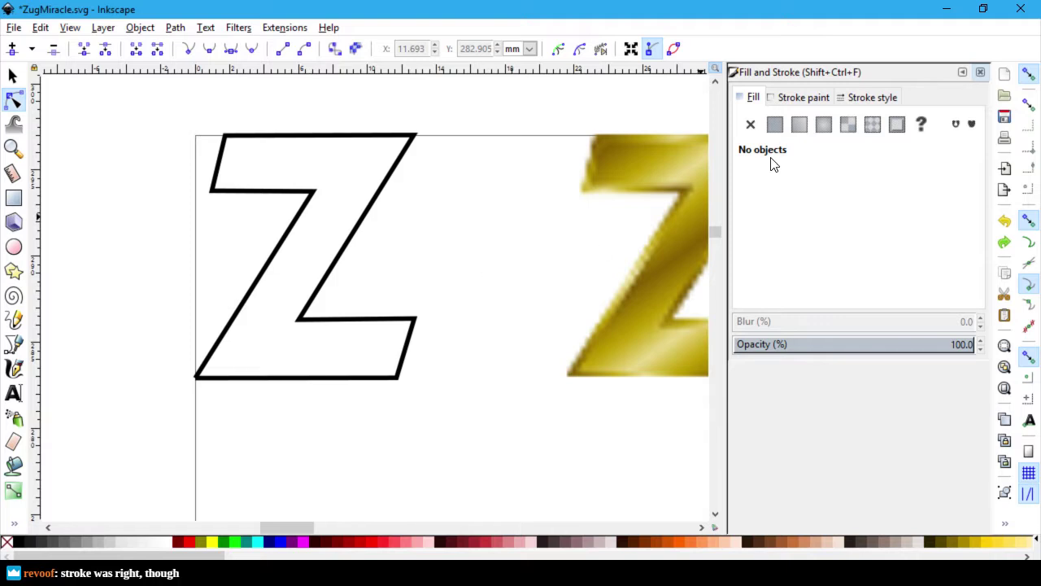
click(819, 103)
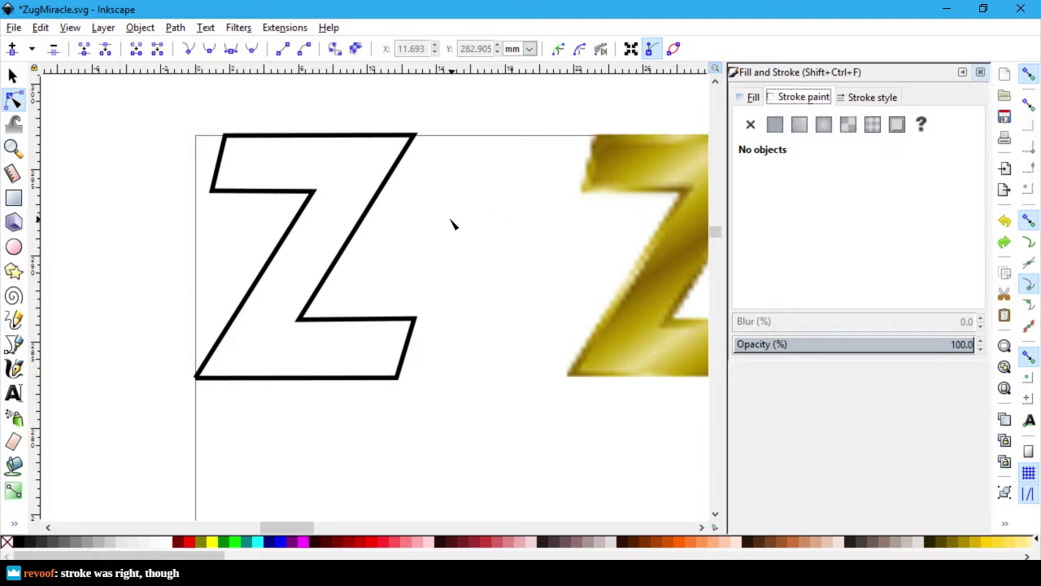
right_click(363, 137)
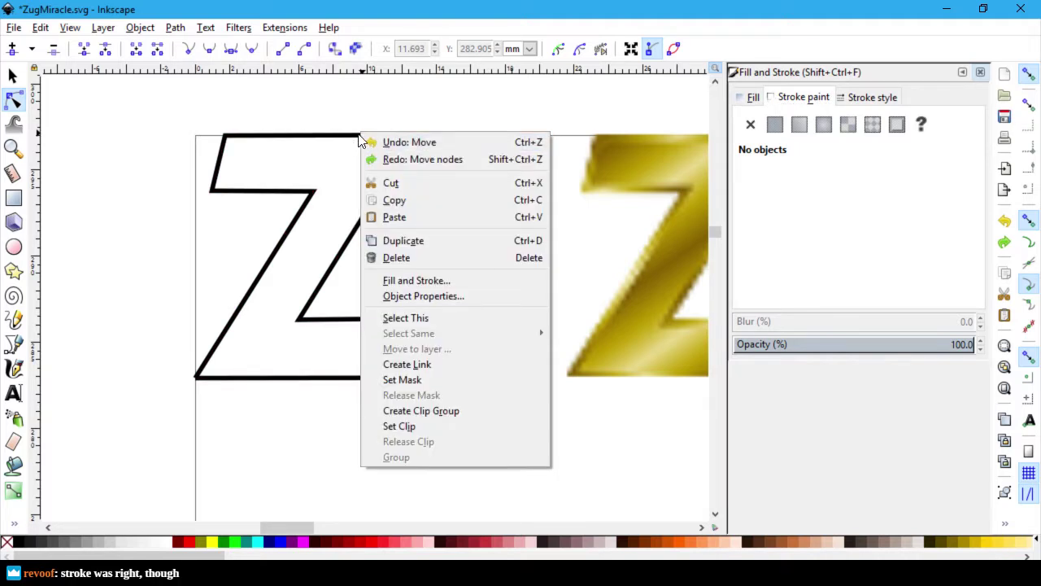
click(877, 190)
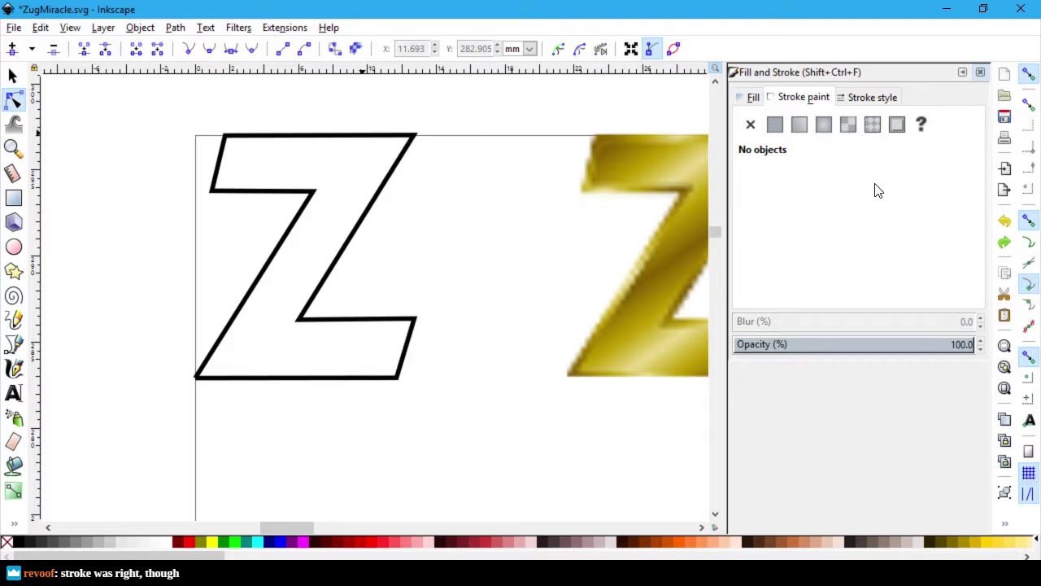
click(379, 210)
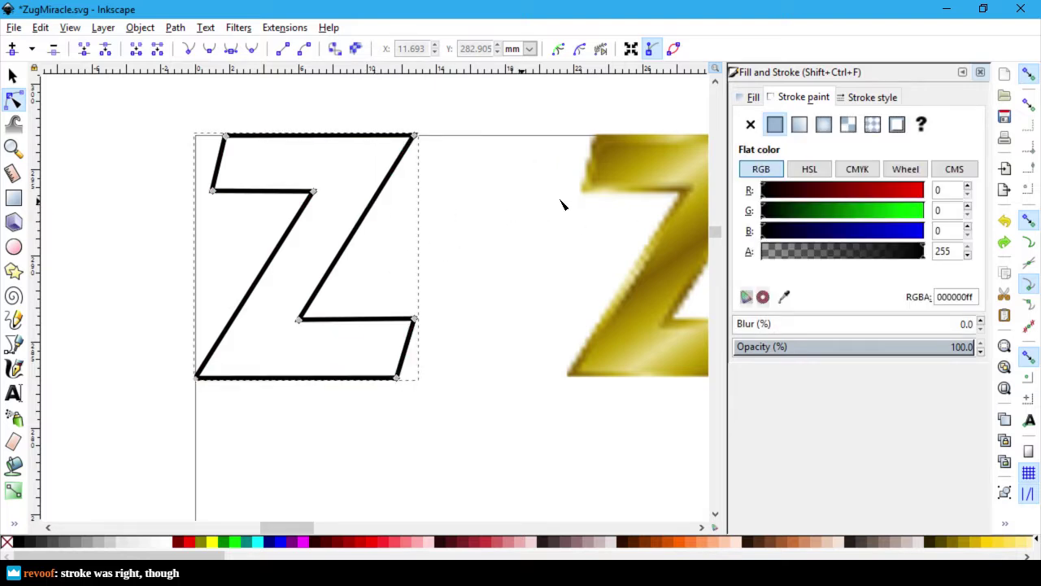
click(862, 98)
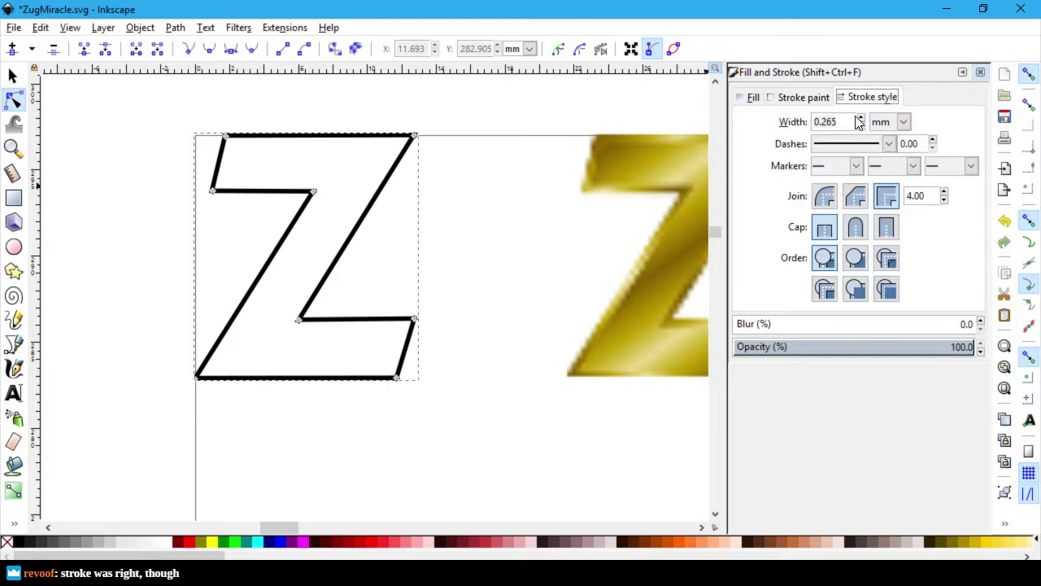
Step: Switch the stroke width unit to px, try a 4 px width, then undo it
click(903, 122)
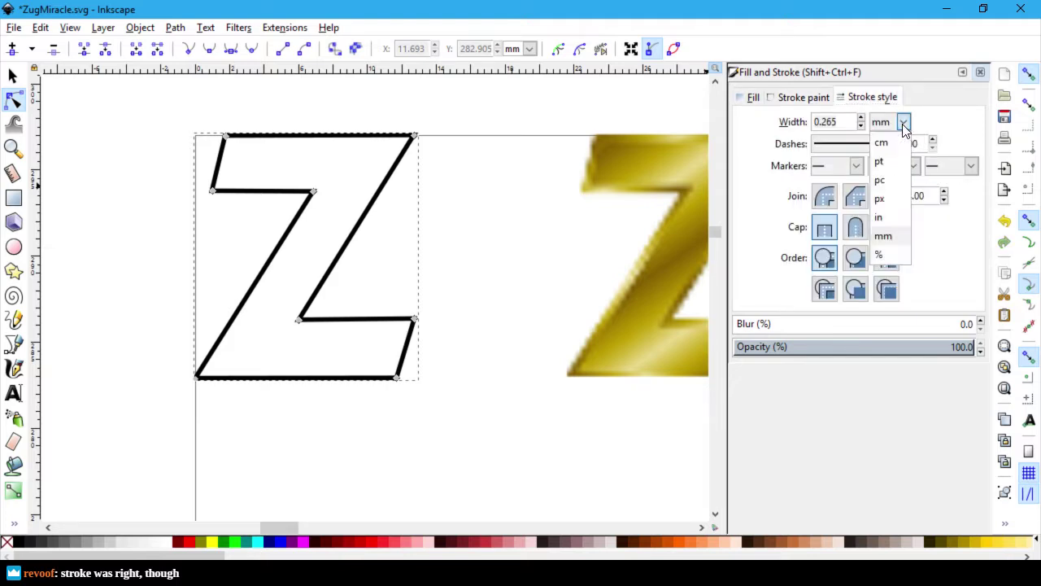
click(890, 203)
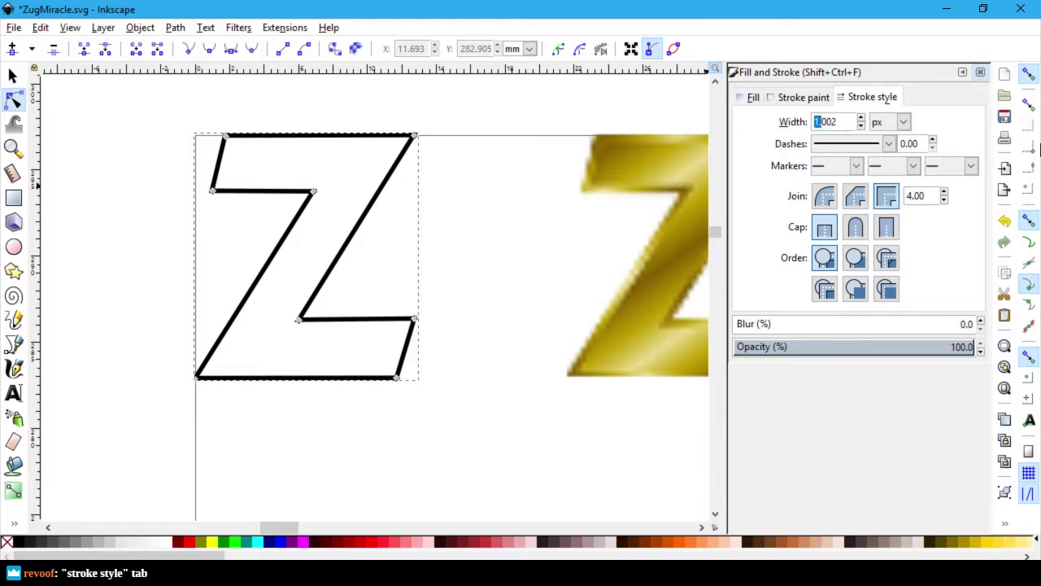
text(4)
key(Return)
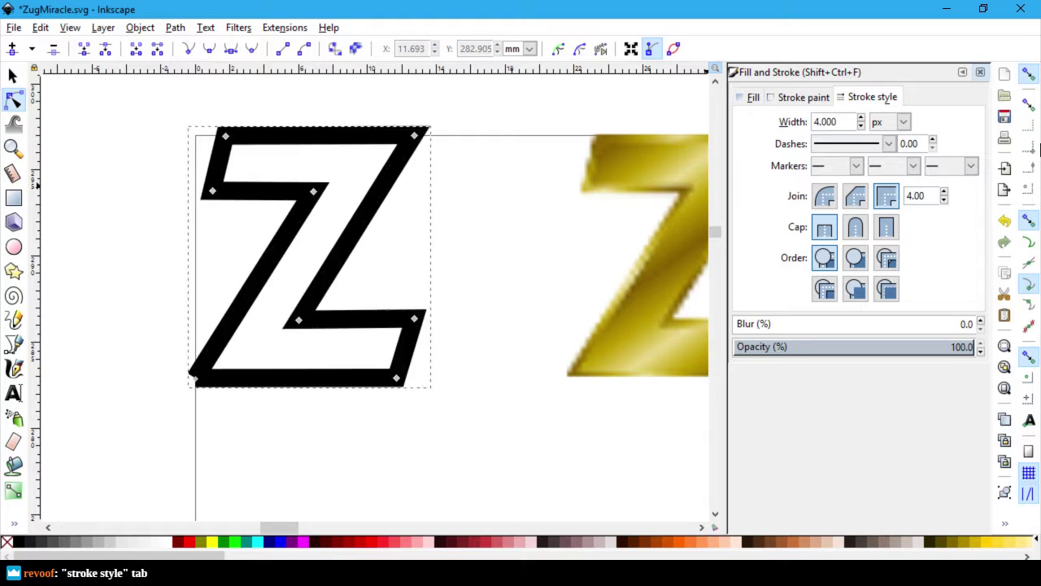
key(ctrl+z)
Step: Try a 3 px stroke width, undo it, and settle on 2 px with the spinner
double_click(848, 121)
text(3)
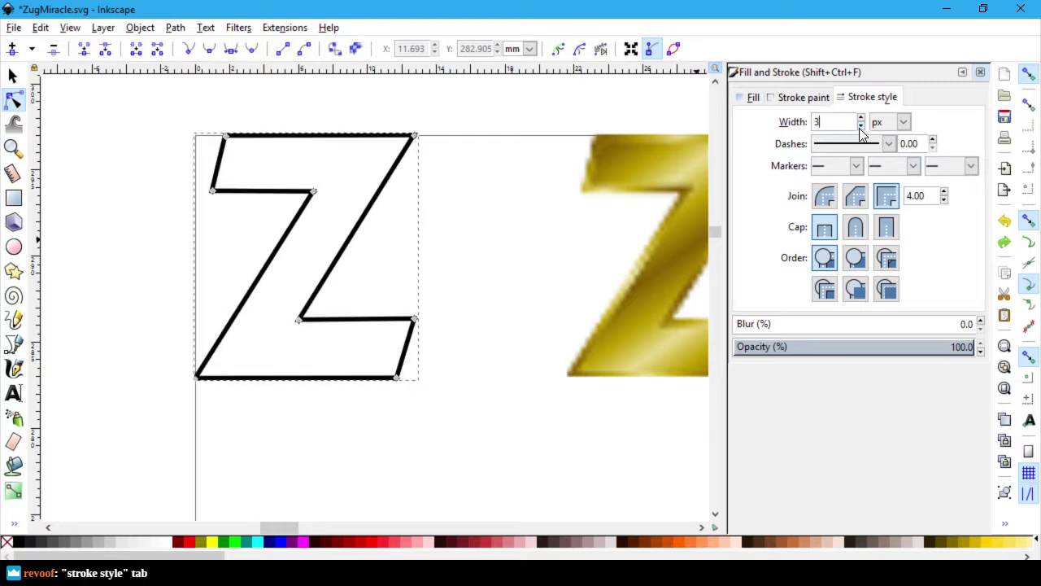
key(Return)
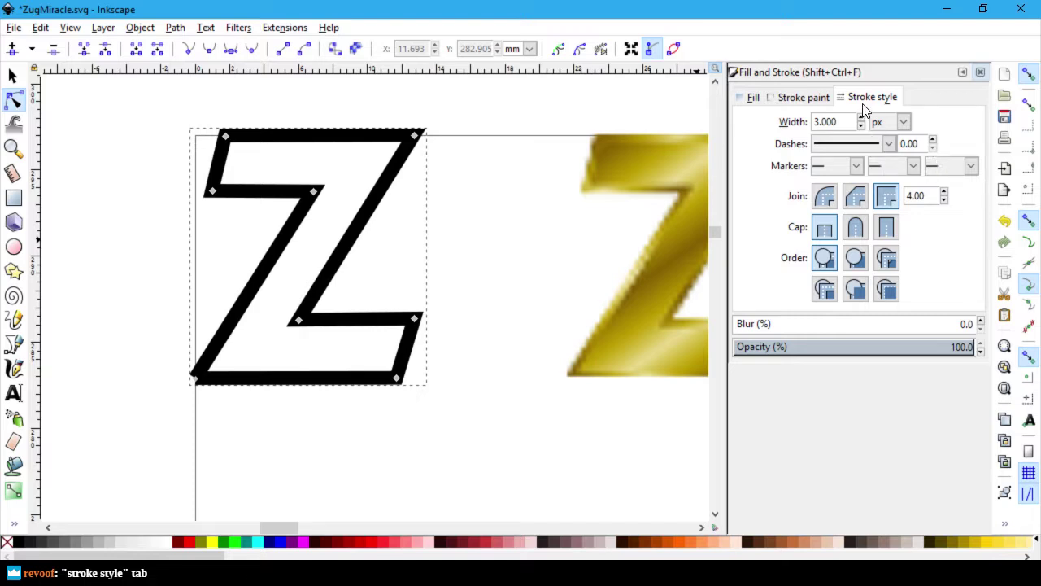
key(ctrl+z)
click(860, 118)
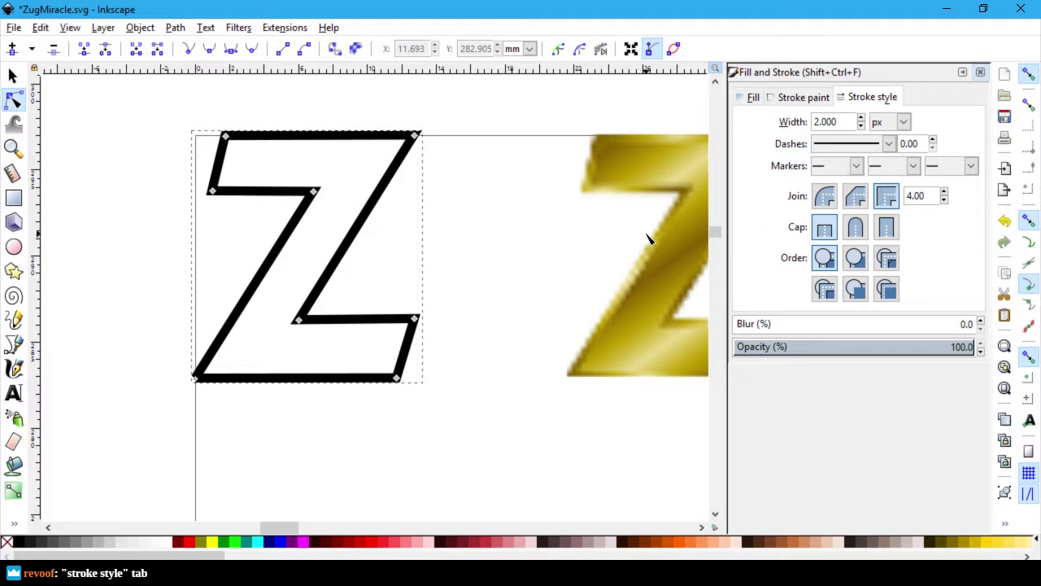
click(528, 232)
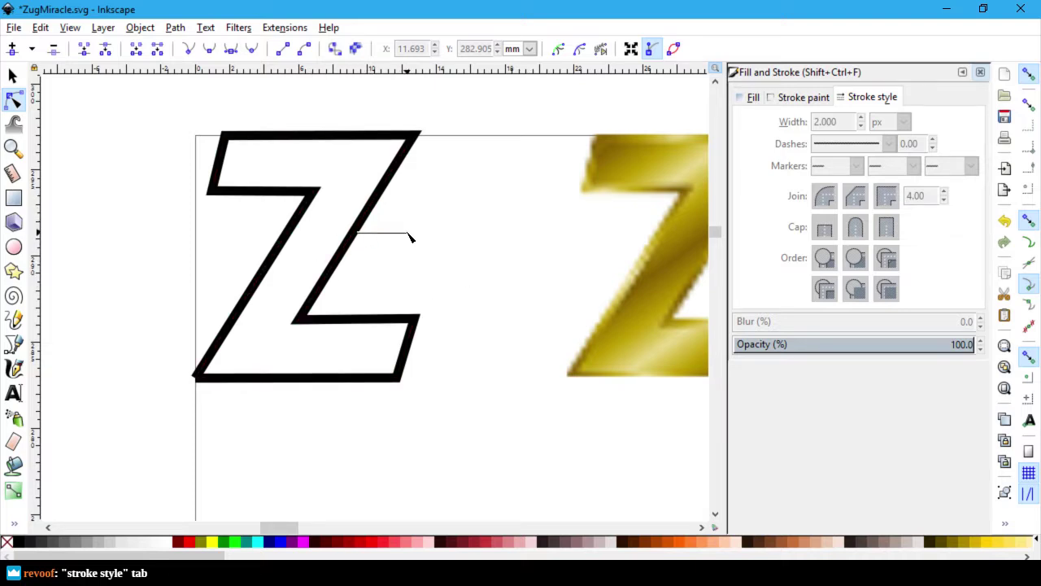
Step: Drag the outline Z right with the Selector, then undo the move
click(14, 79)
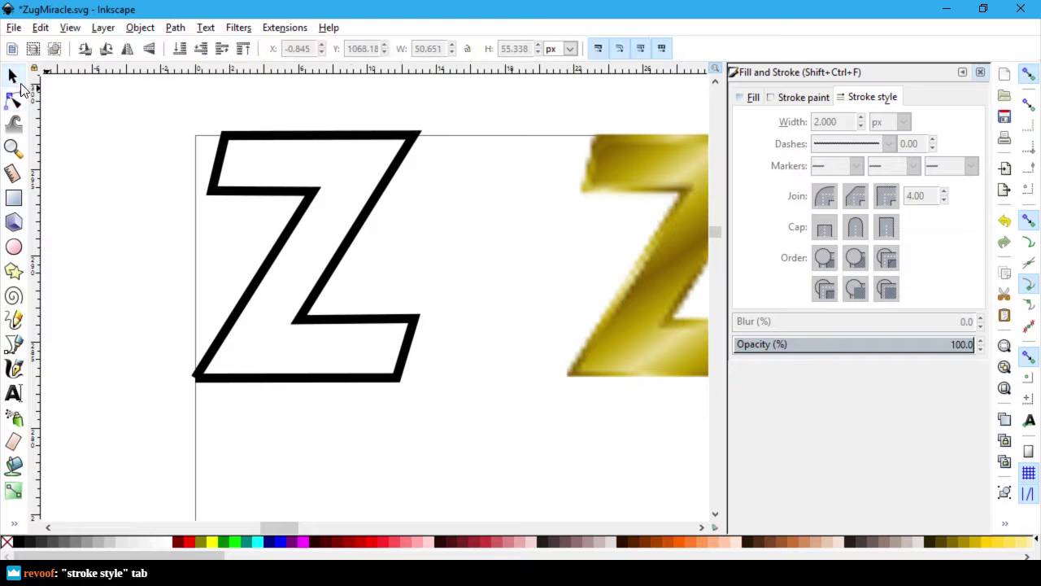
drag(360, 230, 406, 233)
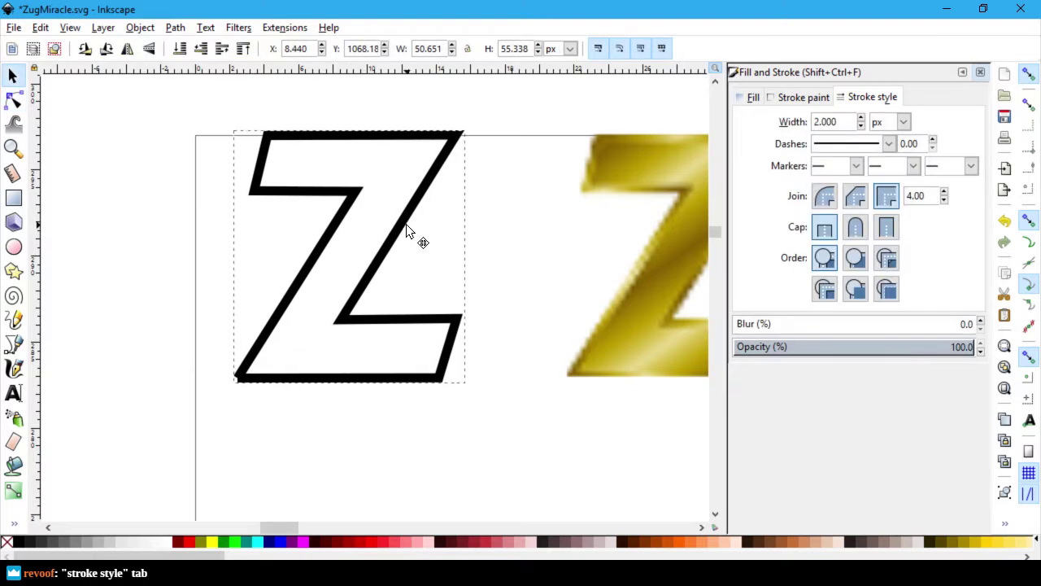
click(431, 460)
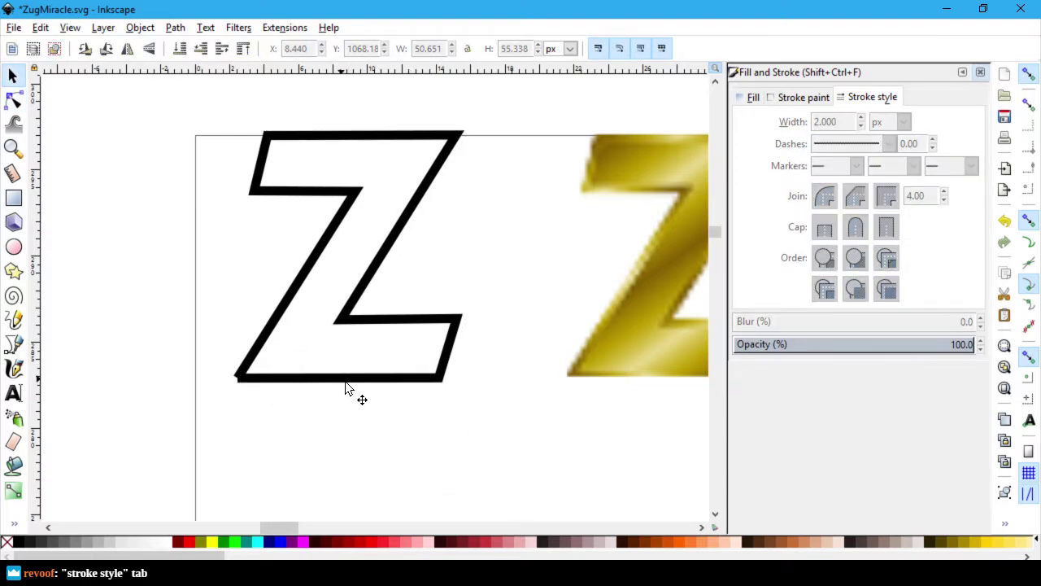
key(ctrl+z)
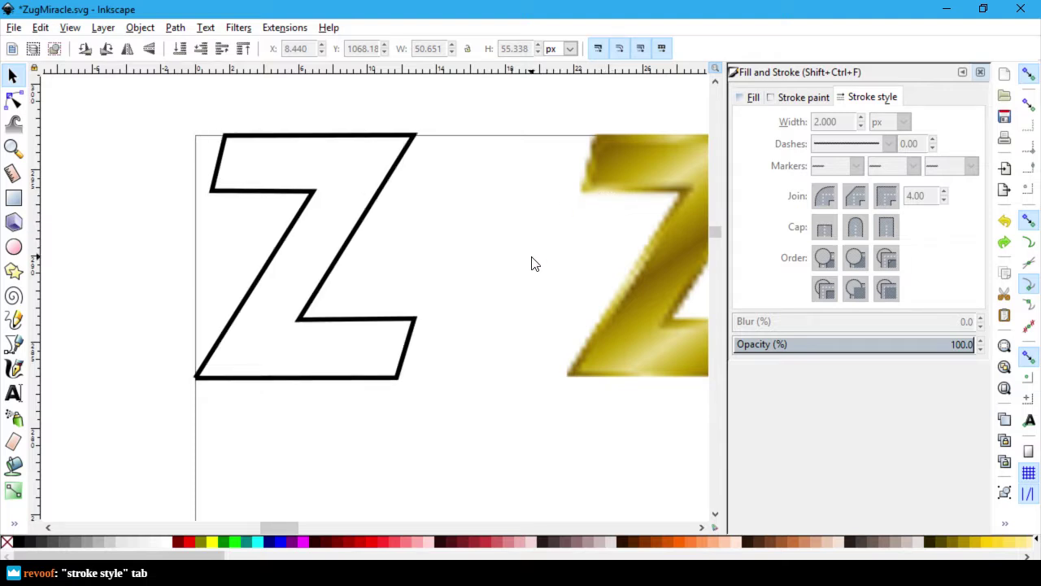
Step: Close Fill and Stroke and center the gold Z over the outline Z with Ctrl+Alt+KP_5
click(981, 72)
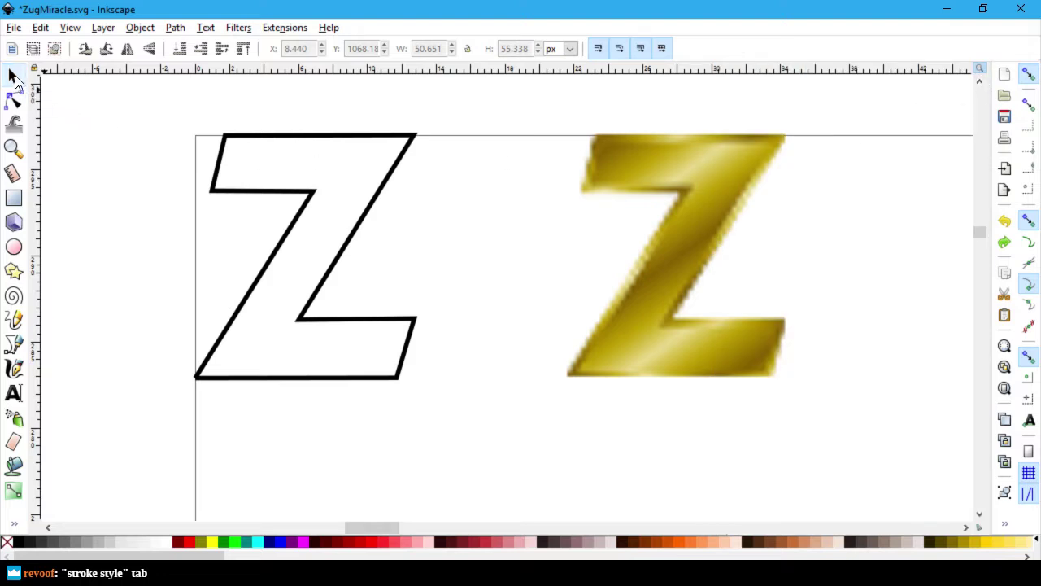
key(ctrl+alt+KP_5)
key(ctrl+z)
key(ctrl+shift+z)
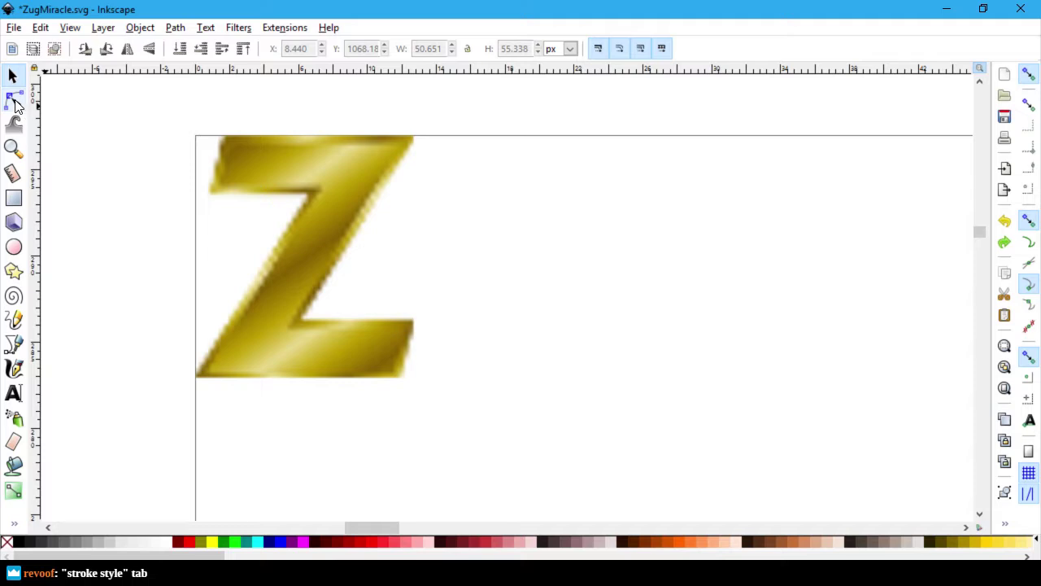
Step: Select the Pen tool and briefly open, then close, its preferences
click(14, 345)
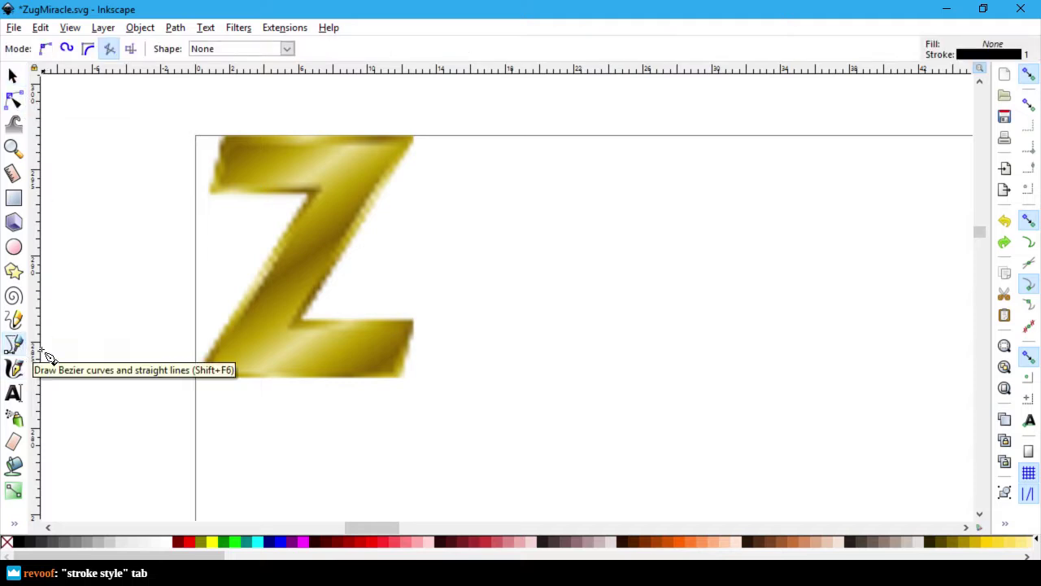
double_click(988, 57)
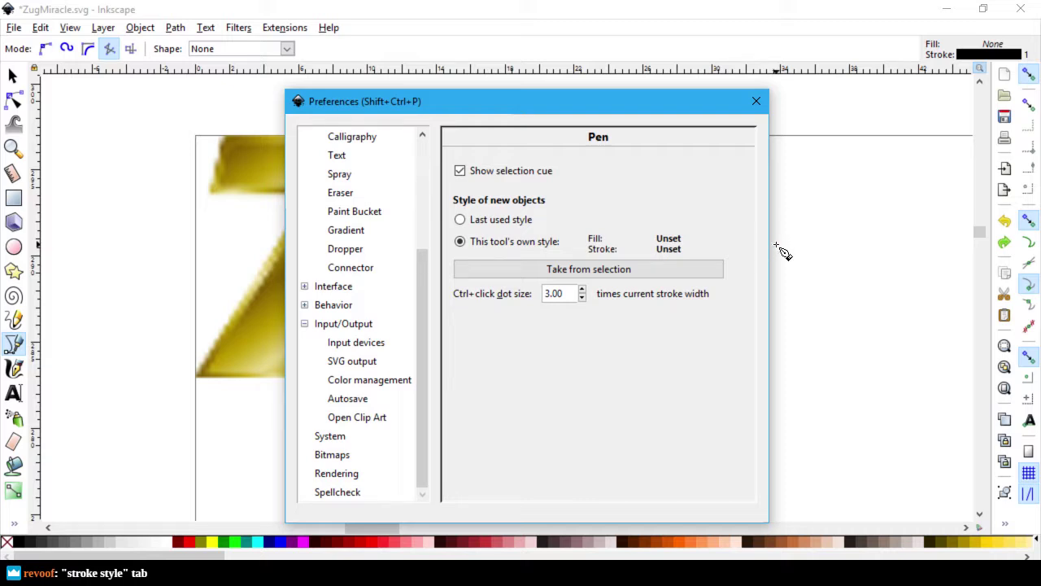
key(Escape)
key(s)
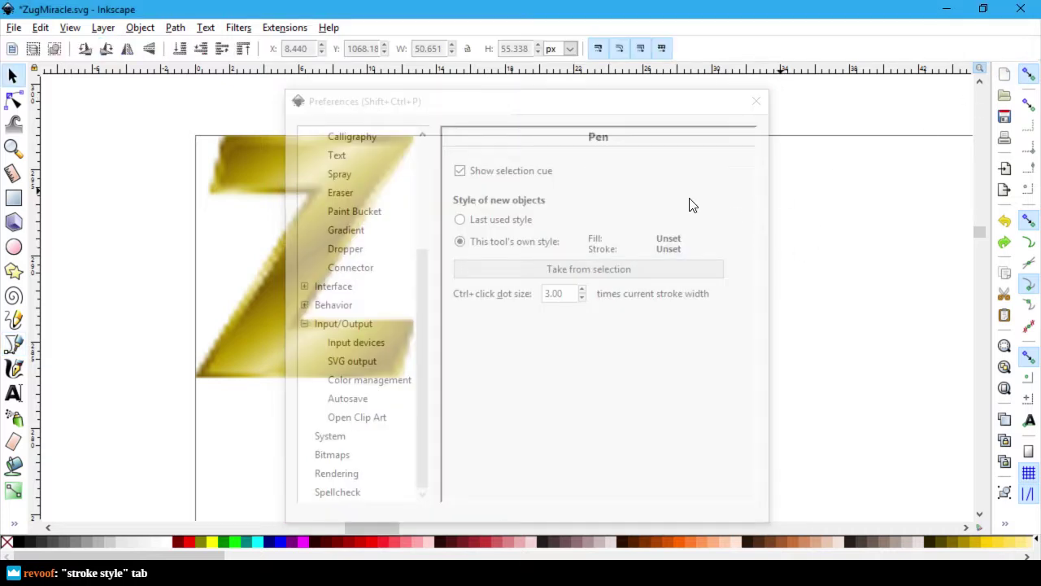
click(749, 107)
click(757, 102)
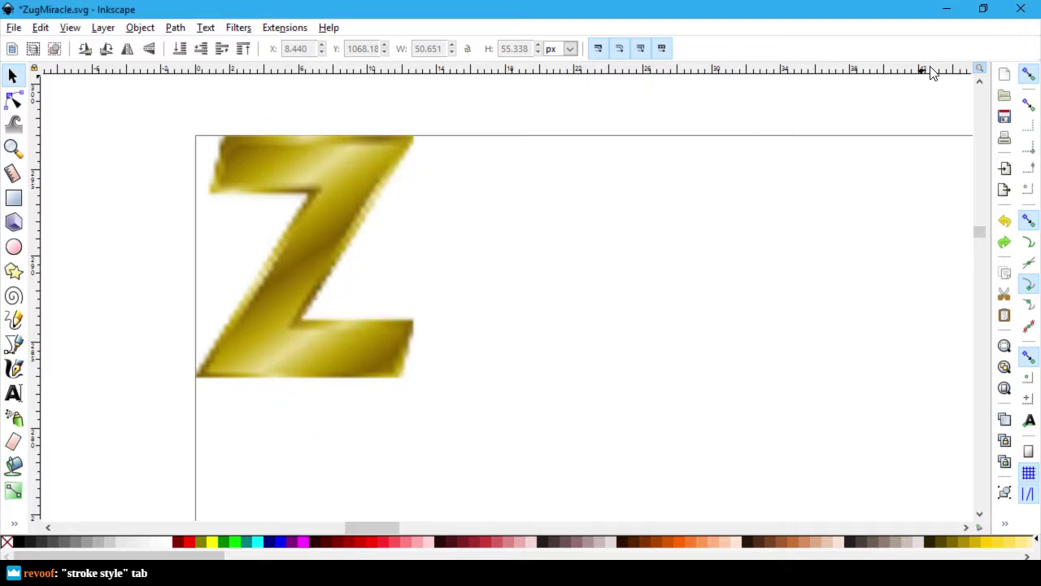
Step: Switch the Pen to paraxial mode and review its Preferences page before closing it
click(15, 346)
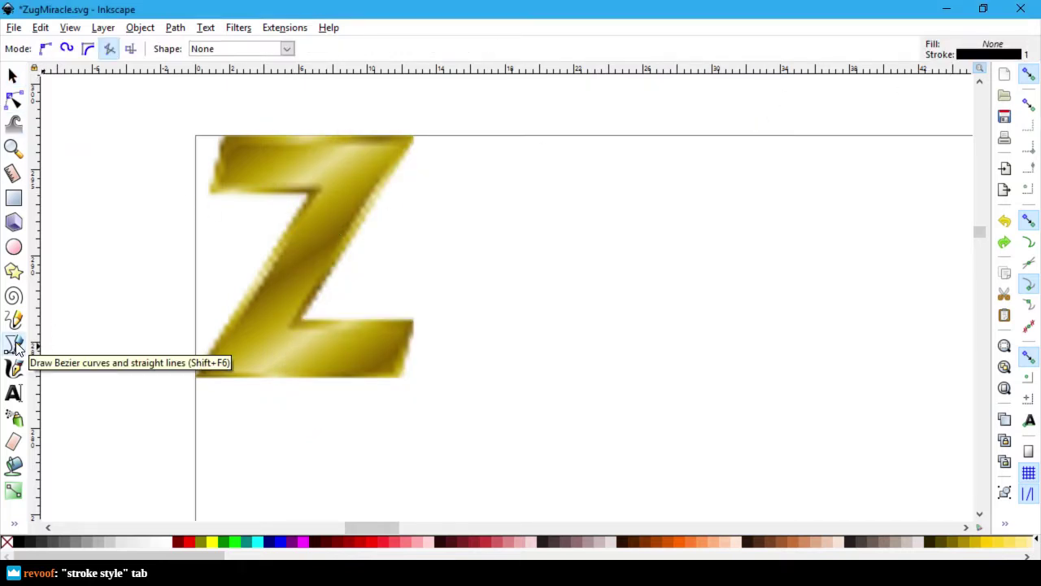
click(110, 49)
double_click(15, 347)
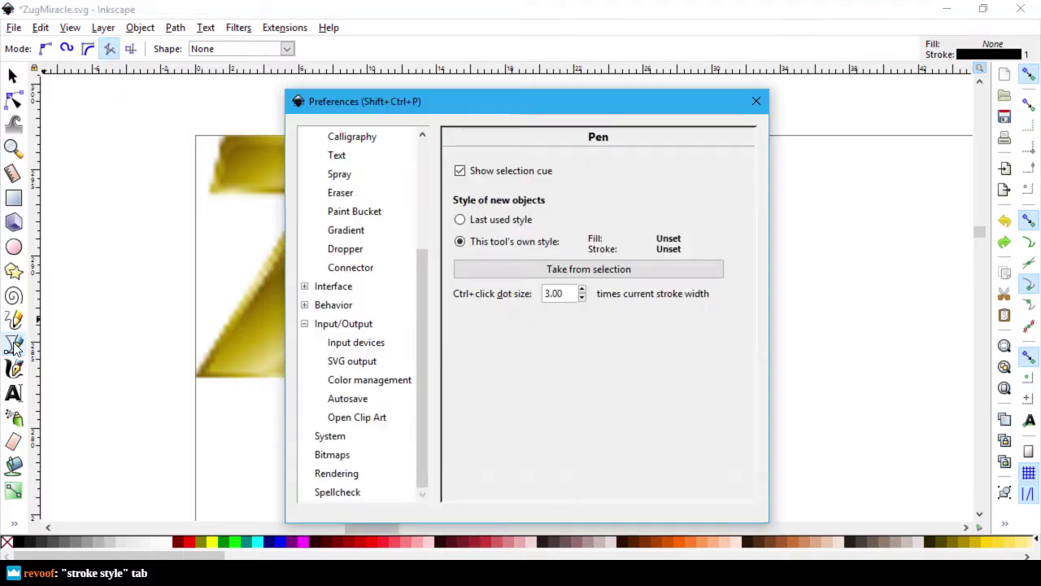
scroll(407, 315, up, 1)
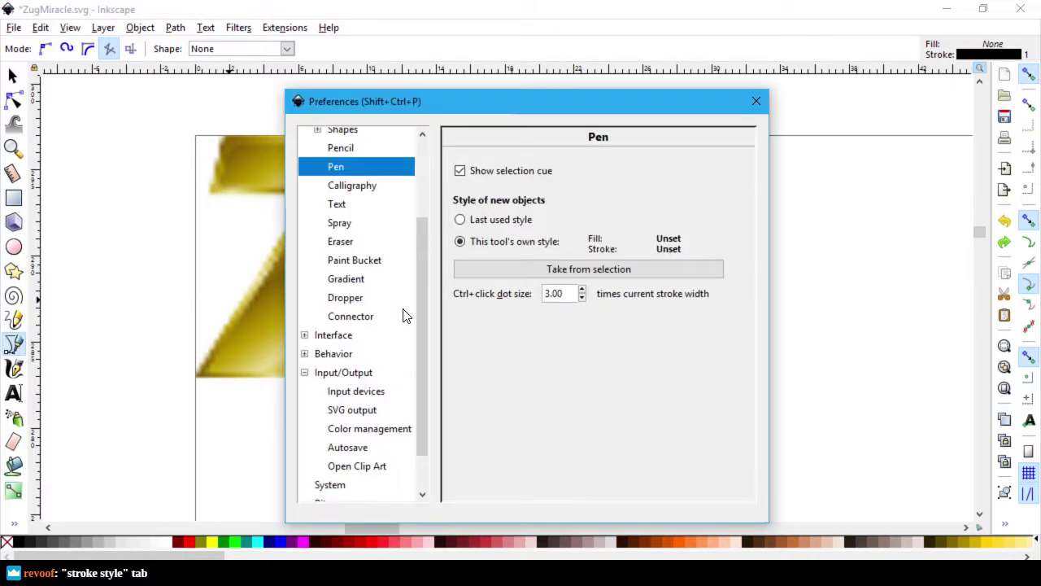
scroll(404, 315, up, 2)
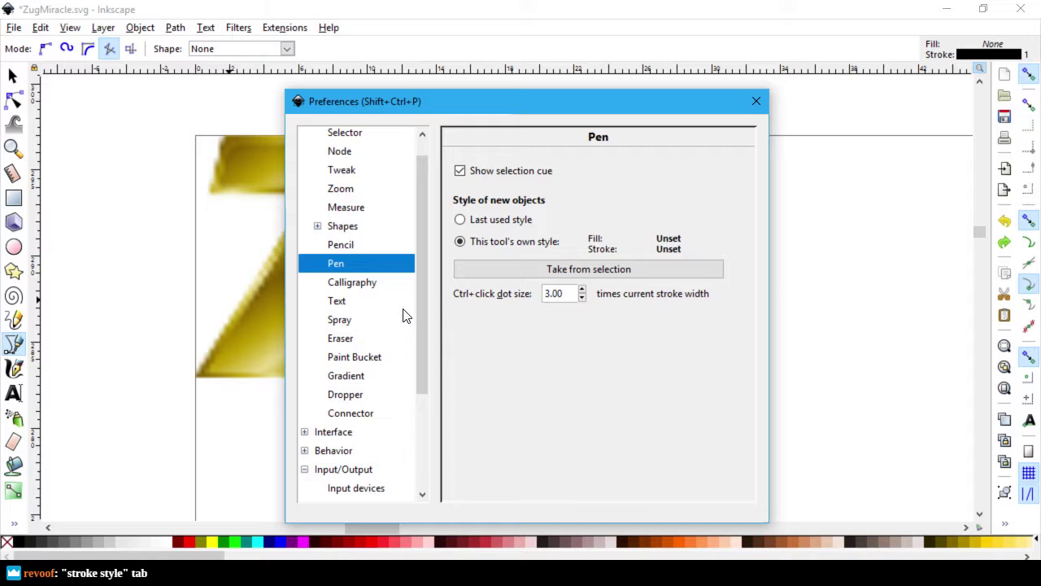
click(759, 104)
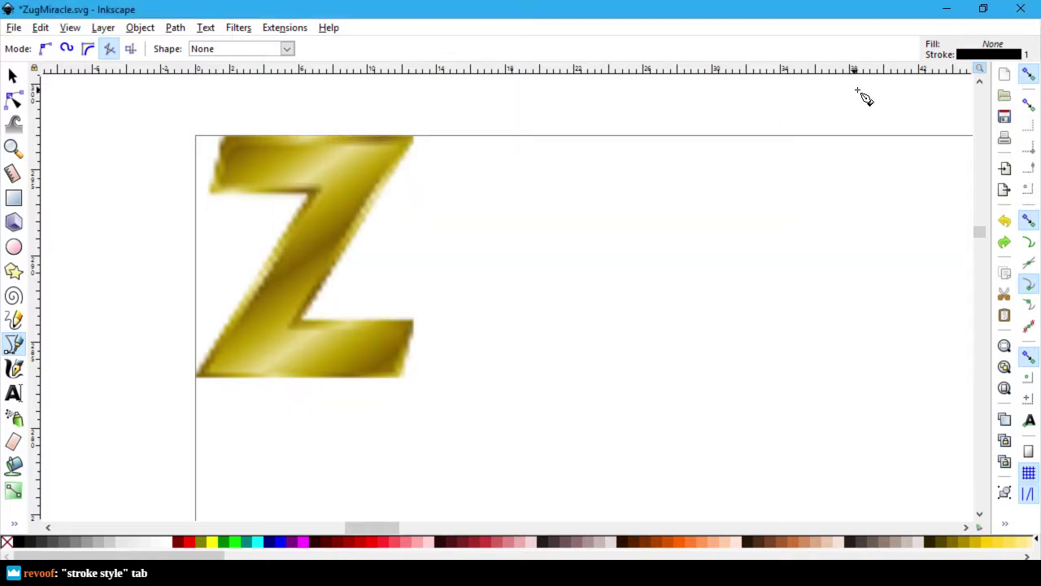
Step: Reopen Pen preferences with Shift+Ctrl+P, compare the Pencil settings, return to Pen and close
key(shift+ctrl+p)
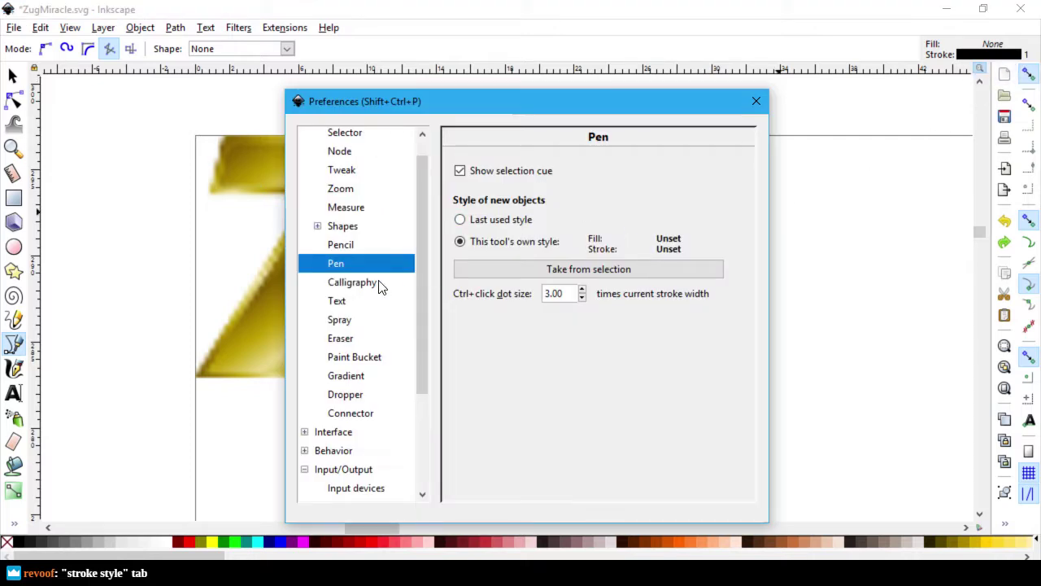
click(352, 246)
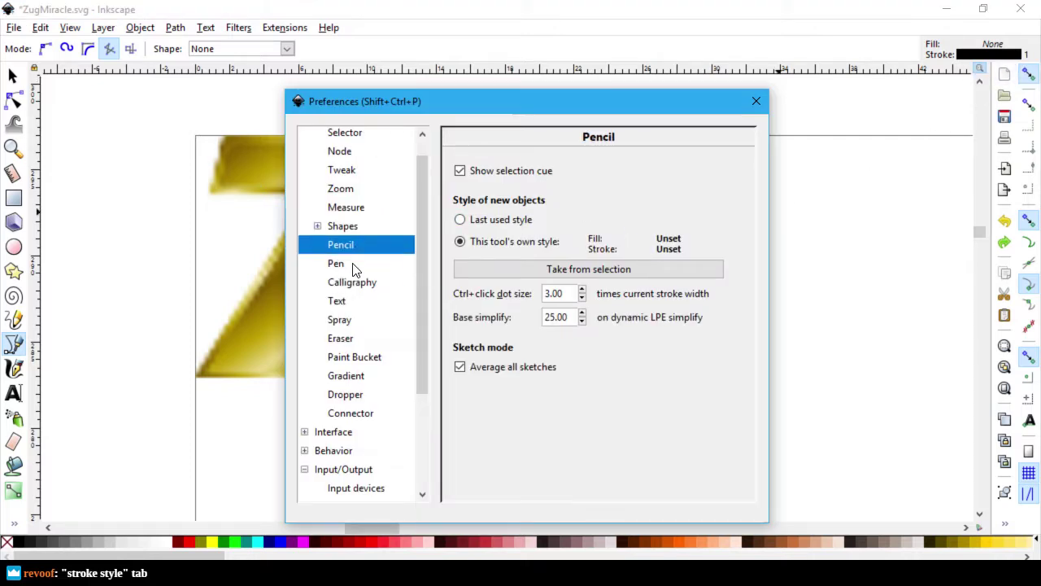
click(352, 265)
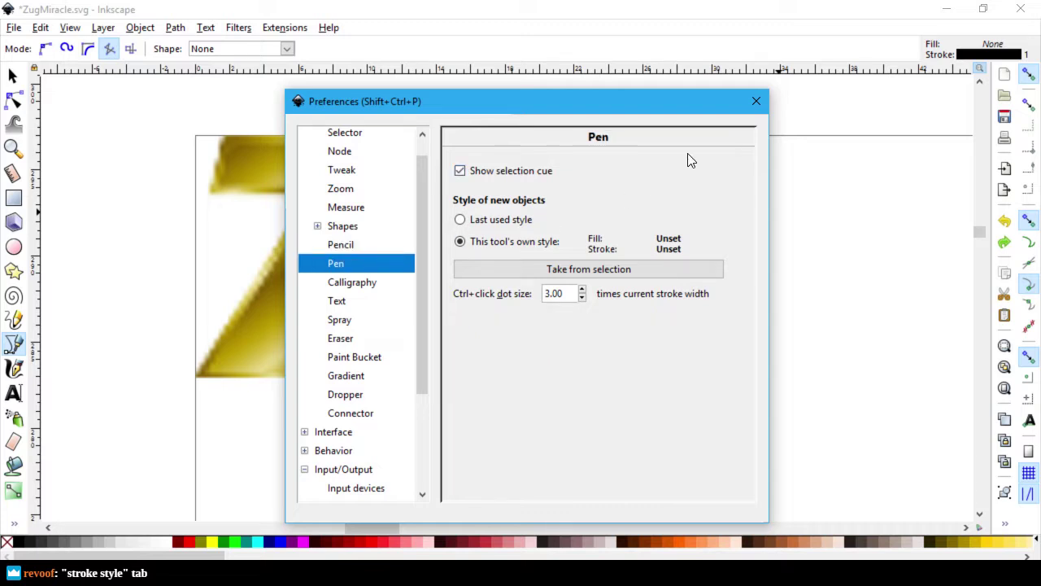
click(755, 101)
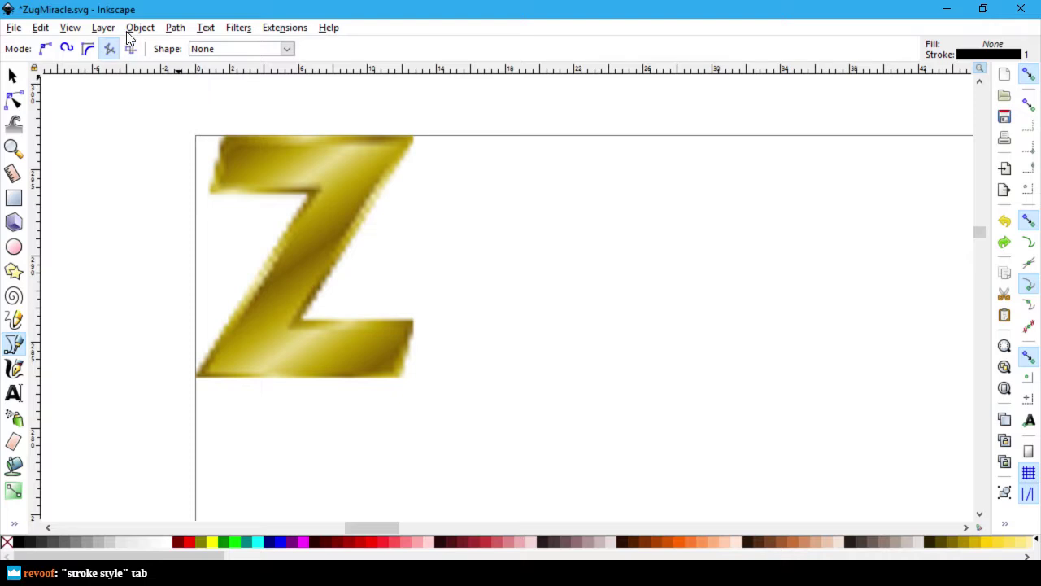
Step: Inspect the Pen tool's style-of-new-objects preferences, then reopen its preferences page
click(937, 58)
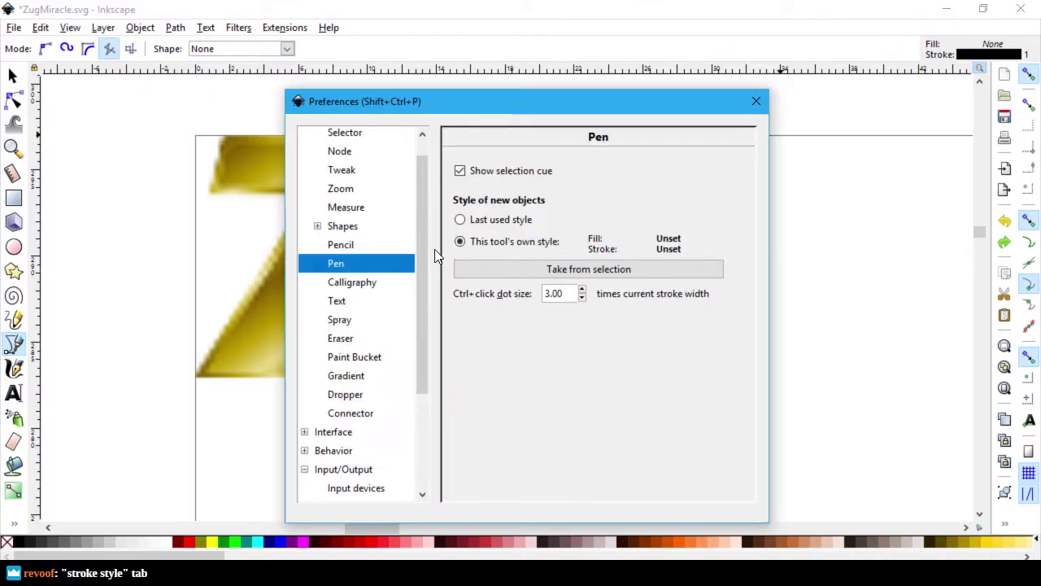
drag(425, 198, 438, 342)
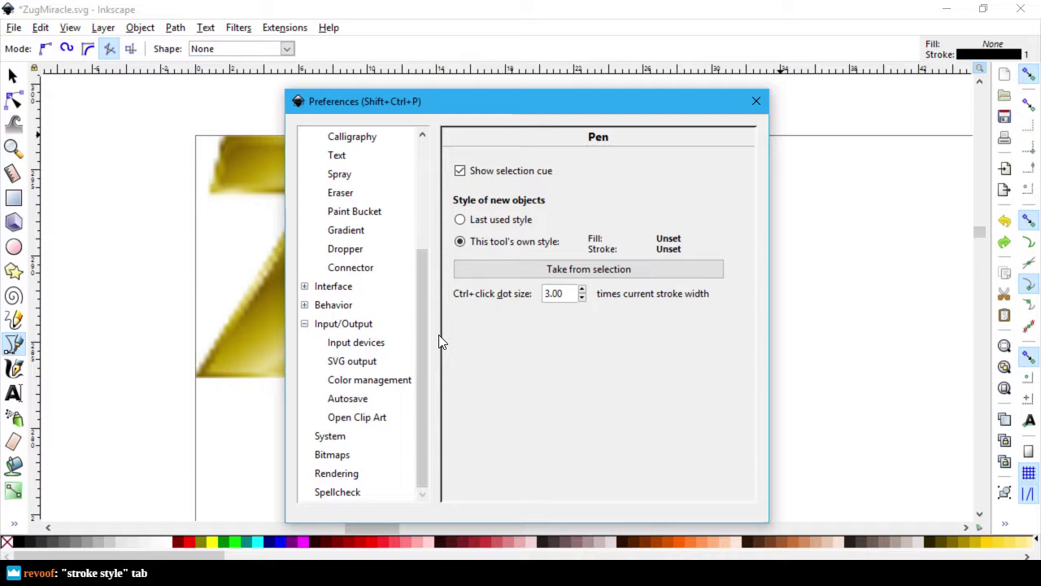
click(756, 101)
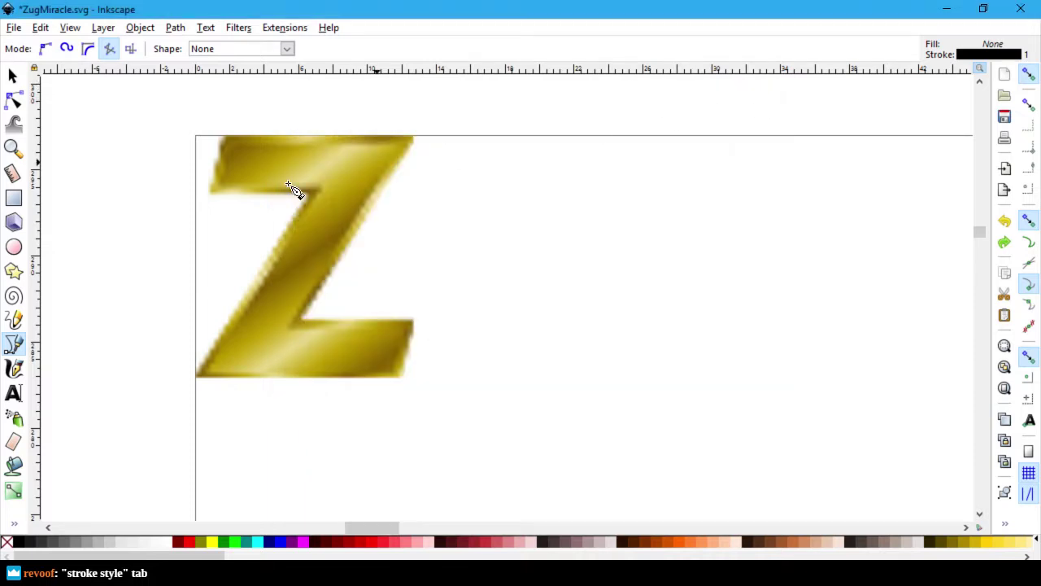
double_click(12, 346)
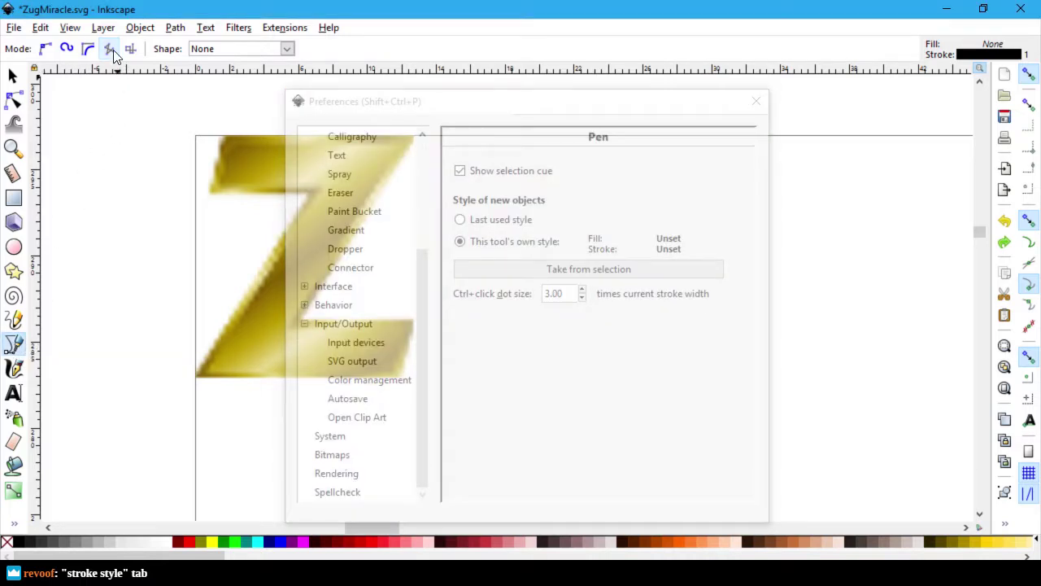
click(81, 29)
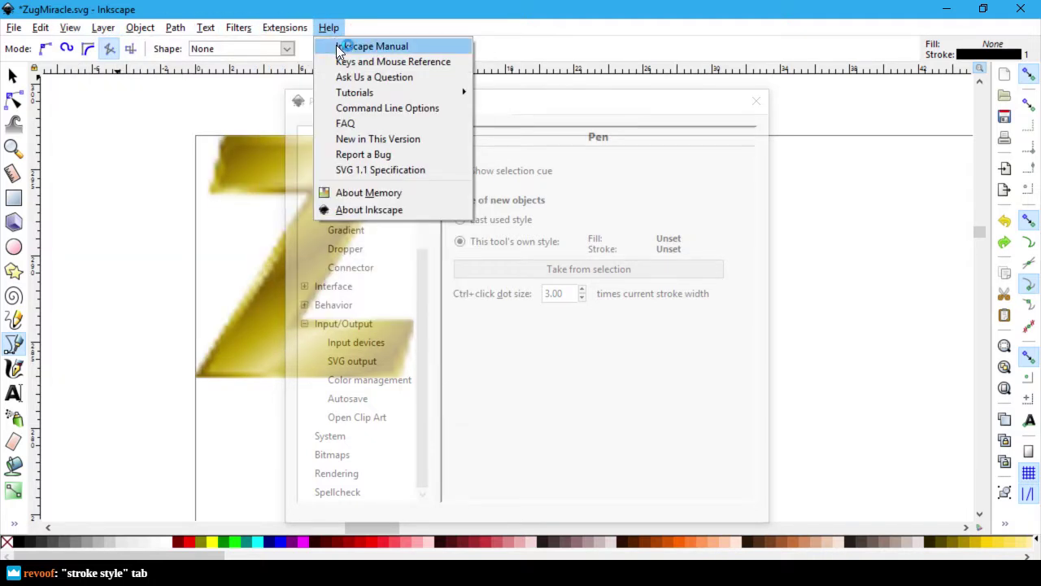
click(336, 45)
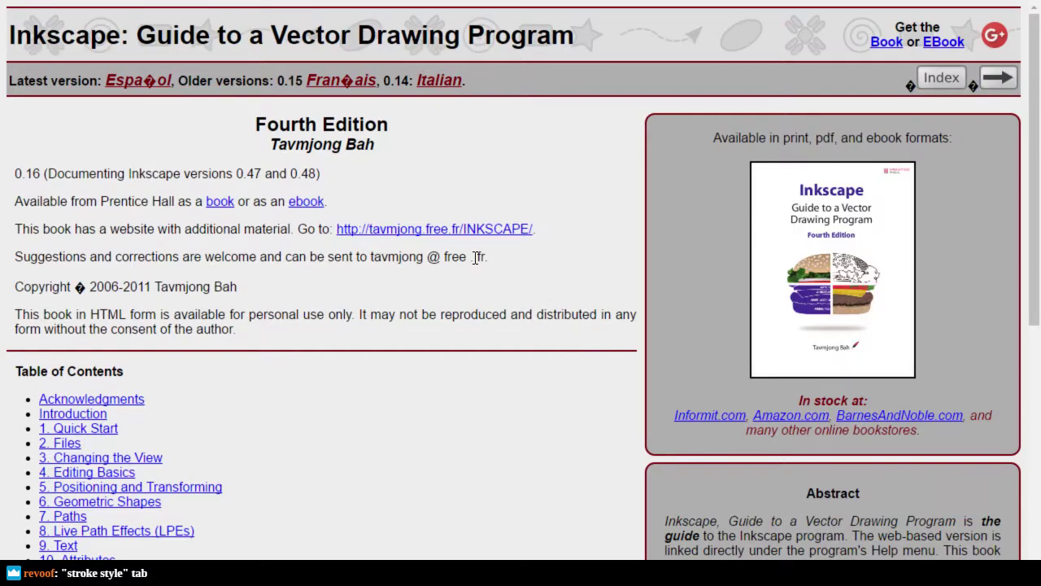
key(ctrl+f)
text(stro)
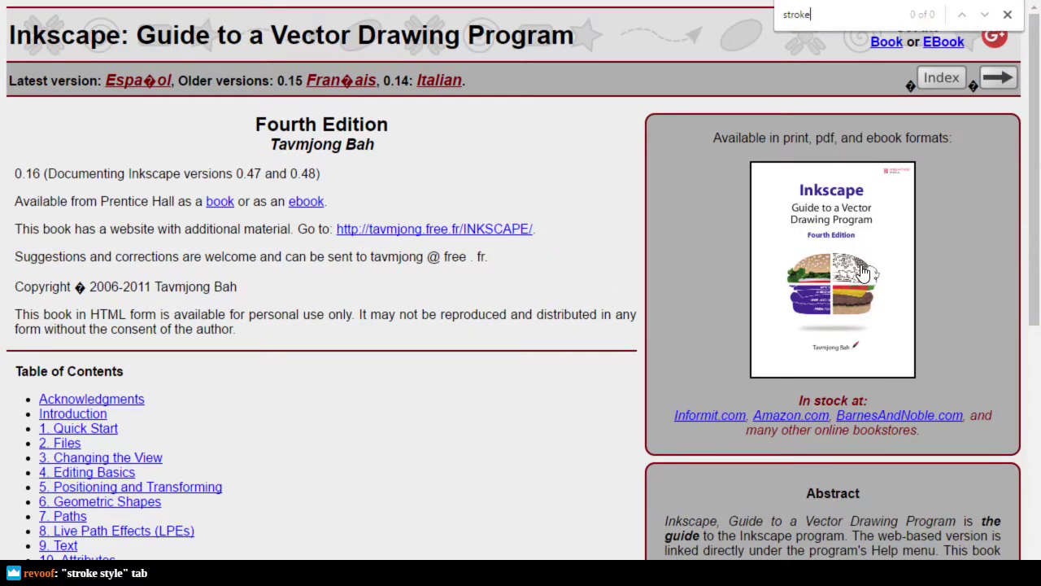
text(ke)
key(Escape)
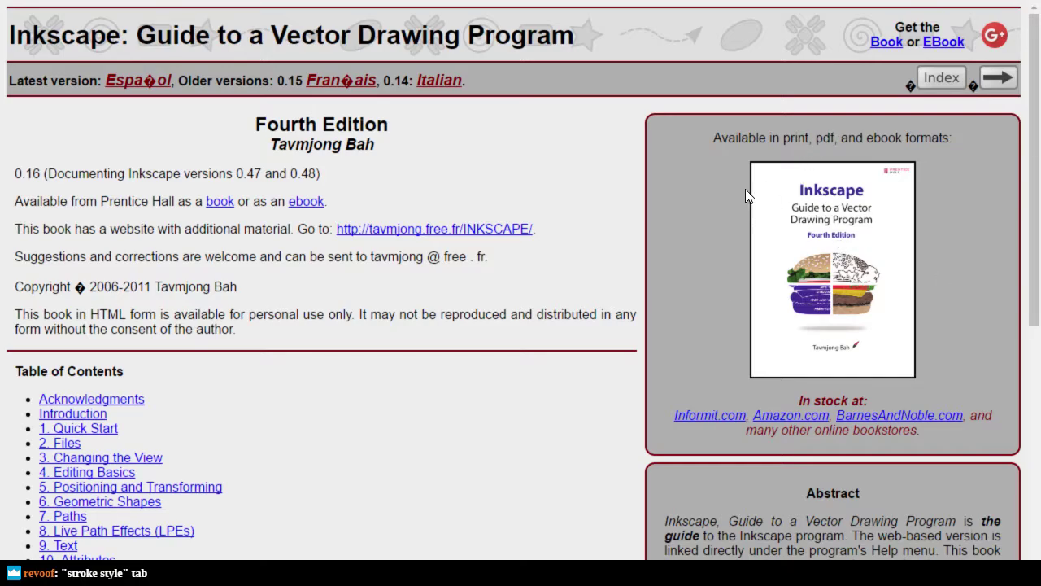
scroll(745, 189, down, 5)
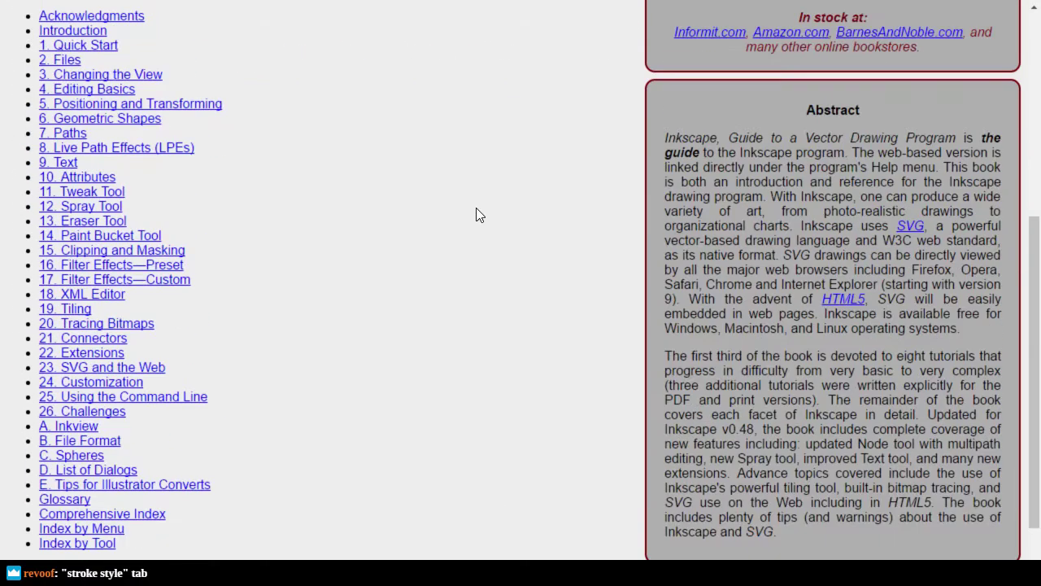
mouse_move(150, 371)
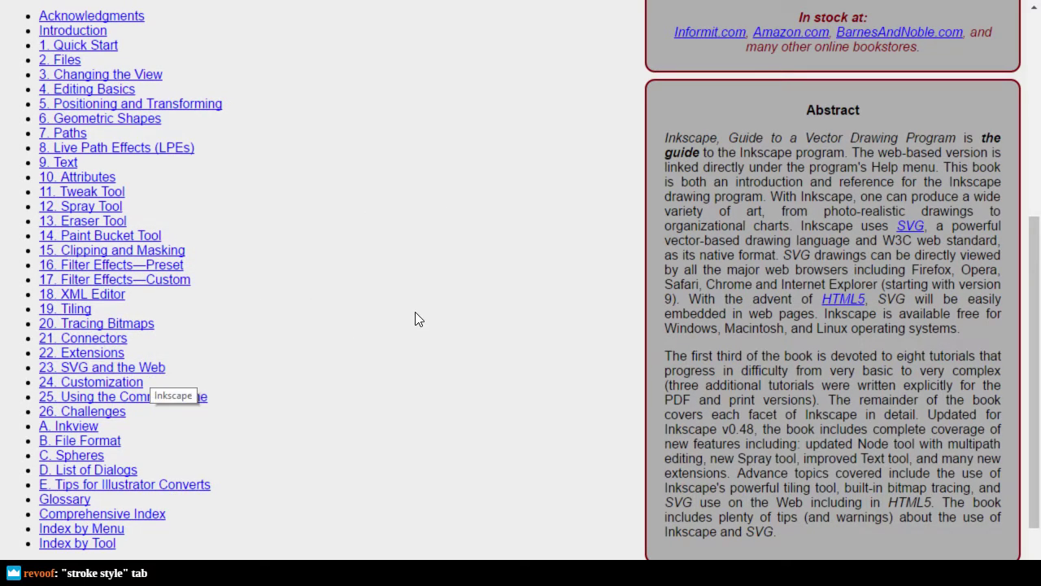
scroll(414, 312, up, 1)
scroll(396, 325, down, 2)
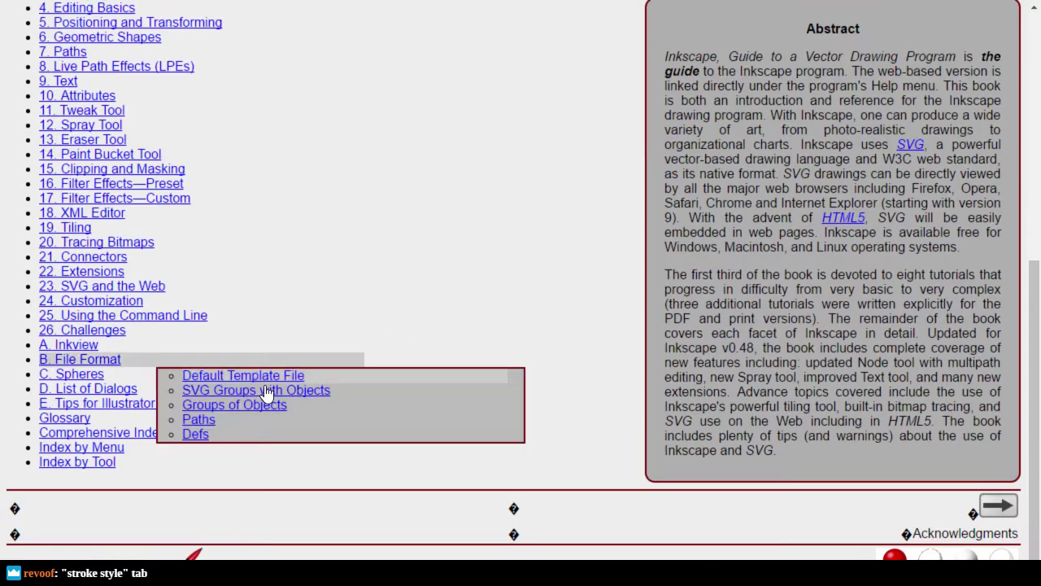
click(73, 417)
key(ctrl+f)
text(strok)
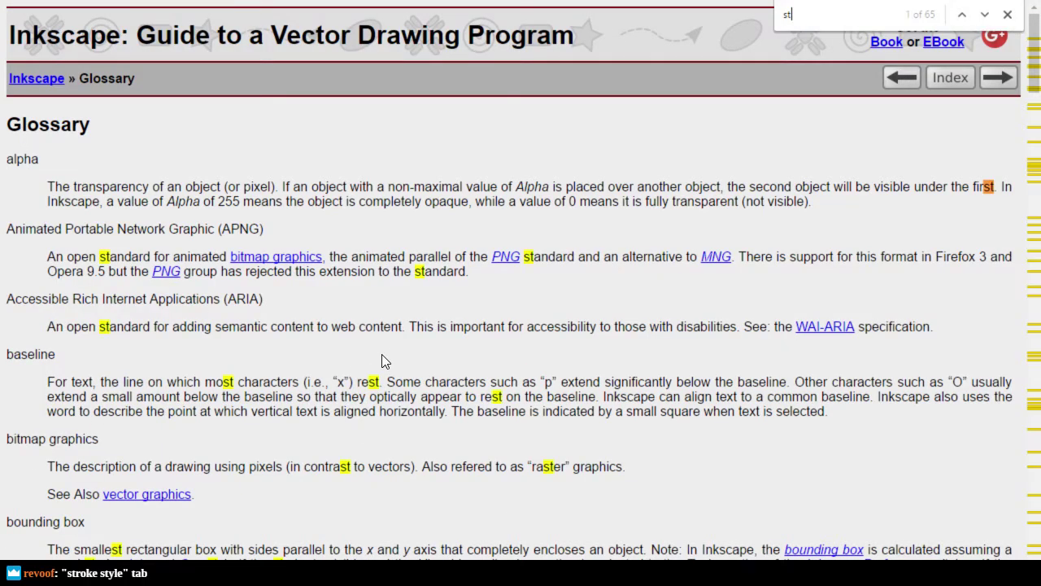
key(Return)
key(Return)
key(Return)
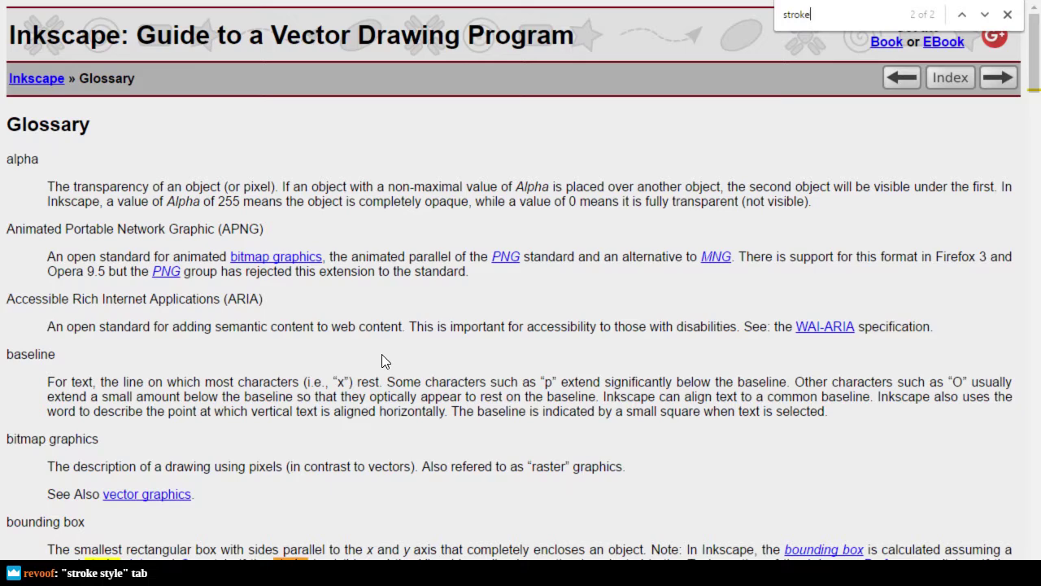
text(e)
key(Escape)
key(alt+Left)
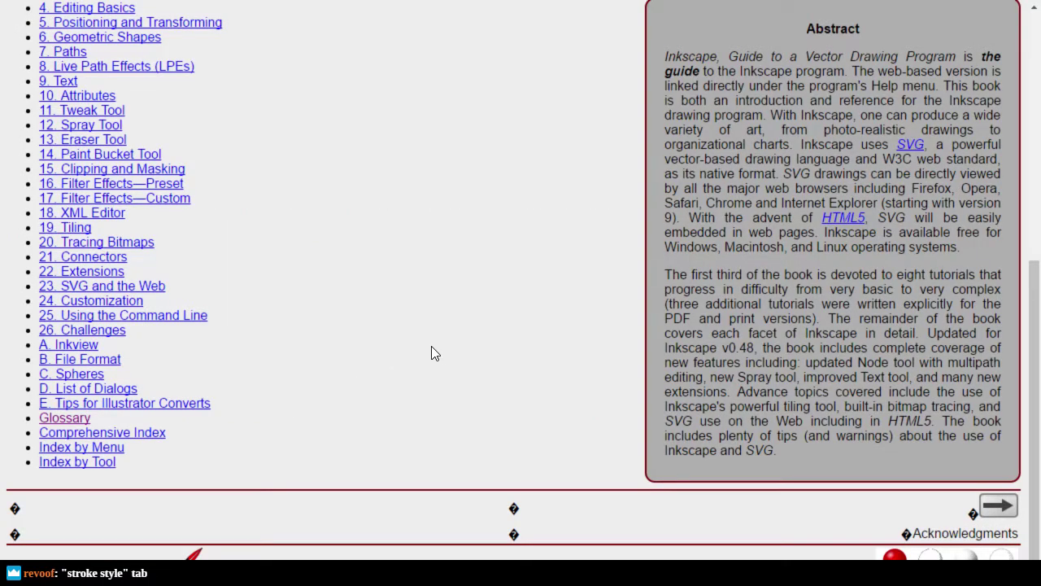
scroll(531, 419, up, 3)
scroll(533, 417, up, 3)
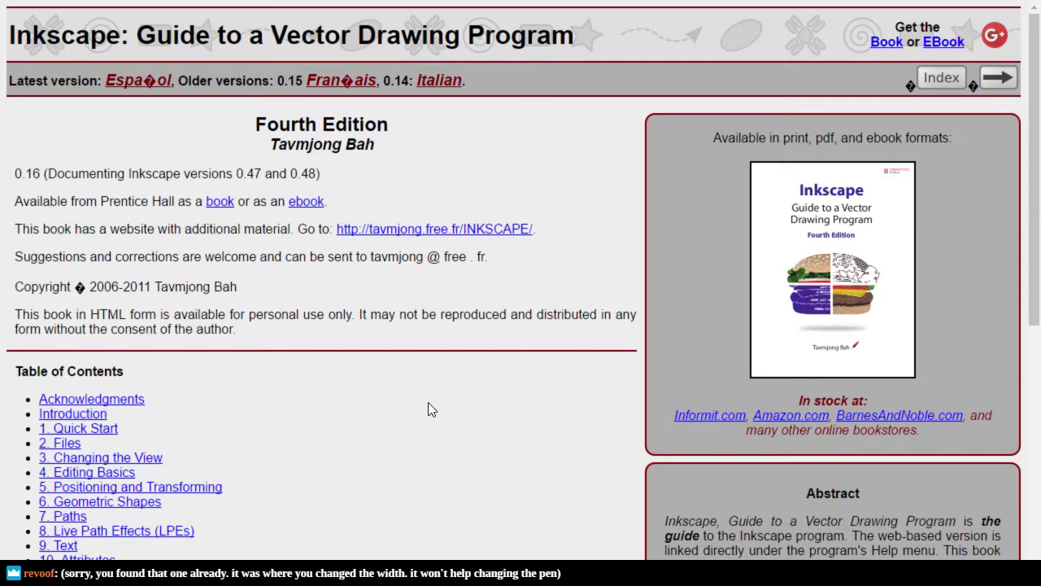
key(alt+Tab)
key(alt+Tab)
key(ctrl+Tab)
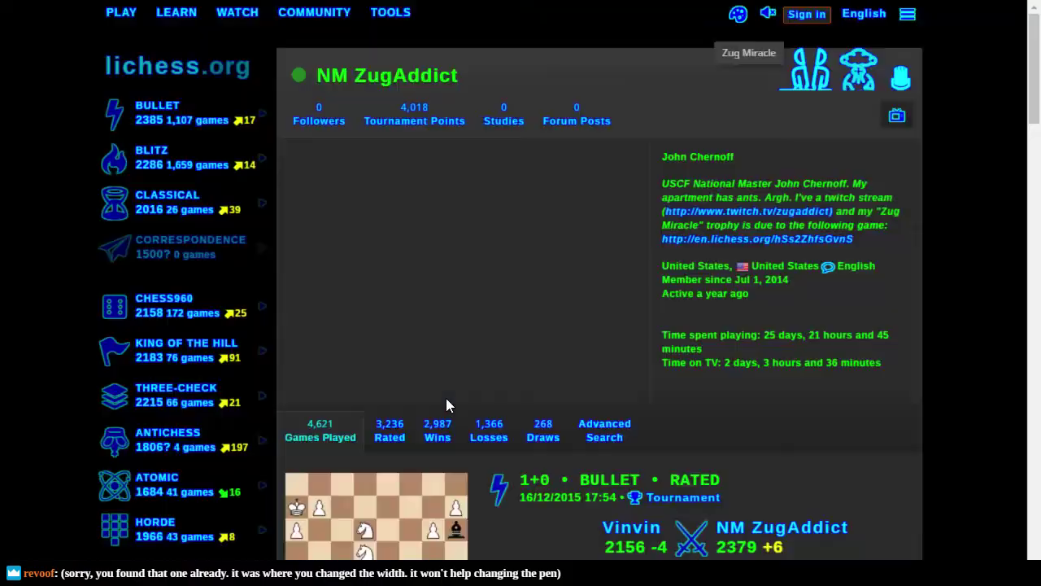
key(ctrl+Tab)
key(ctrl+Tab)
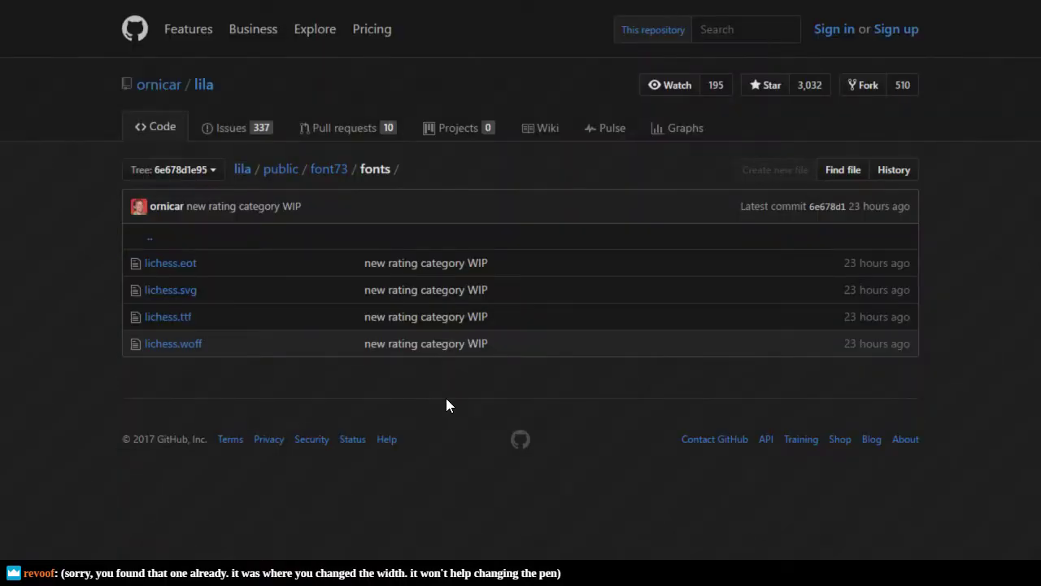
key(ctrl+Tab)
key(ctrl+Tab)
key(ctrl+Tab)
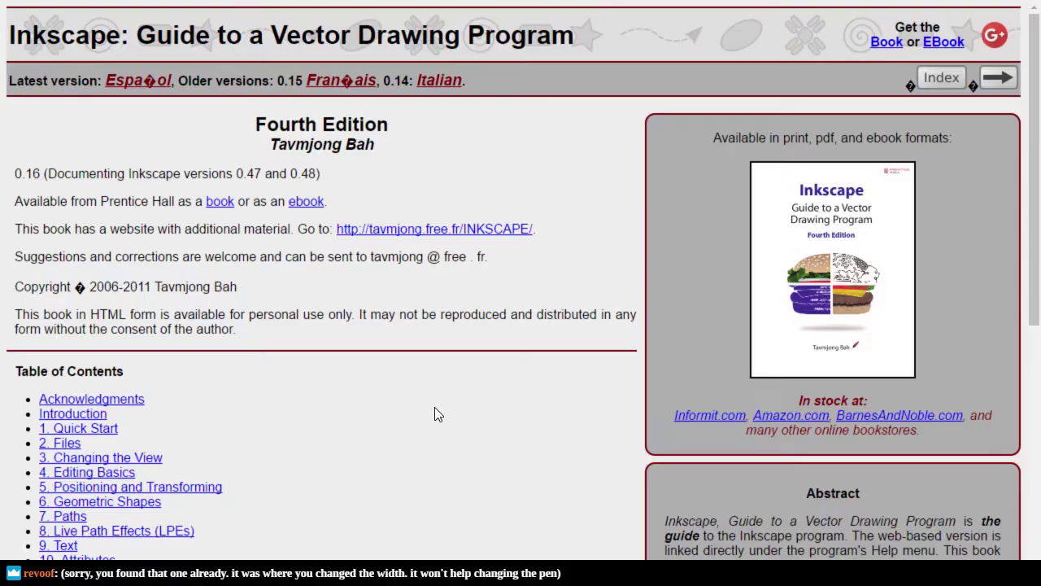
Step: Back in Inkscape Preferences, set the Pen's style to 'Take from selection' and close the dialog
key(alt+Tab)
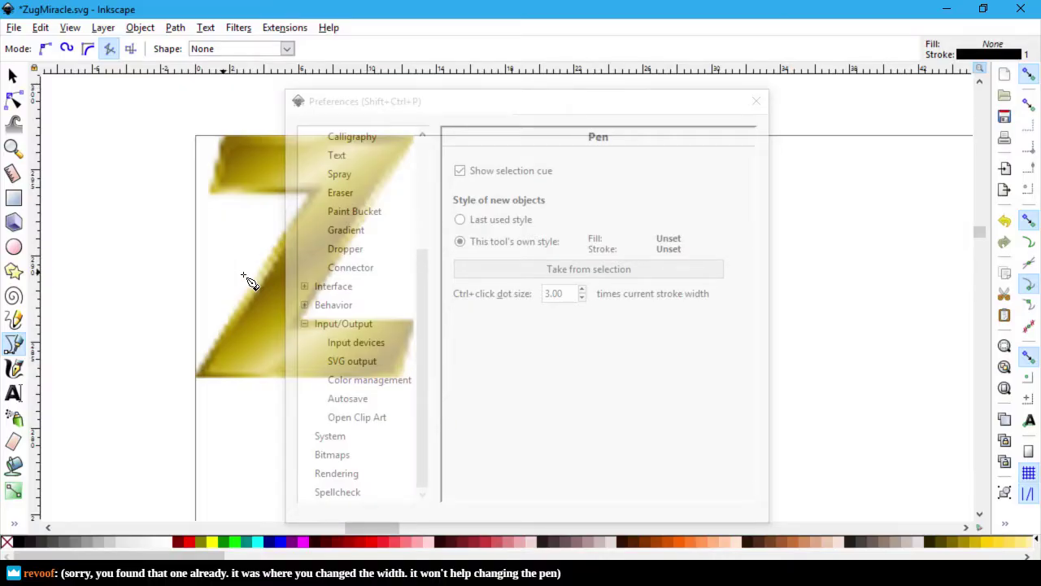
click(689, 120)
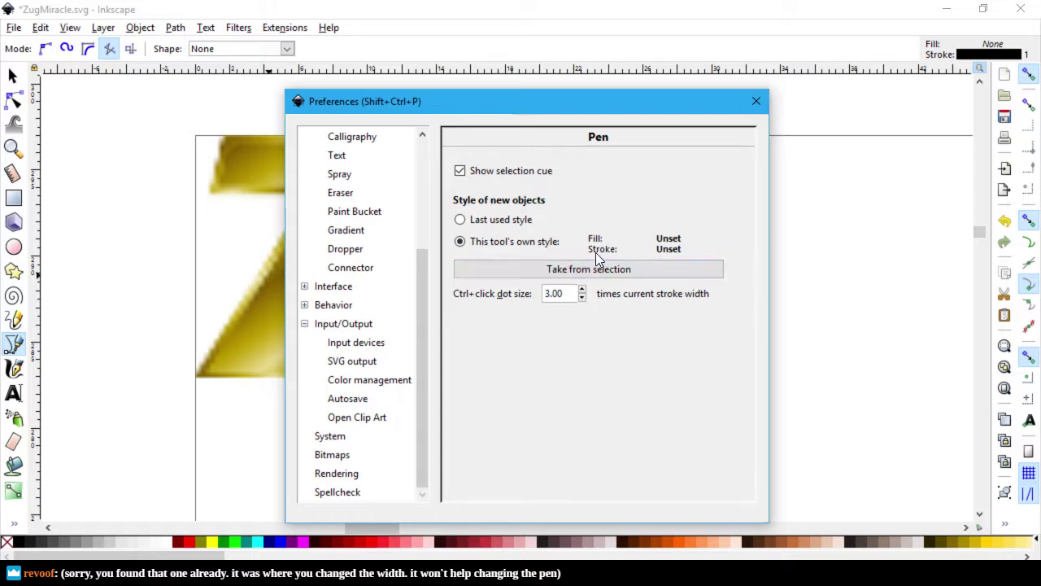
click(637, 272)
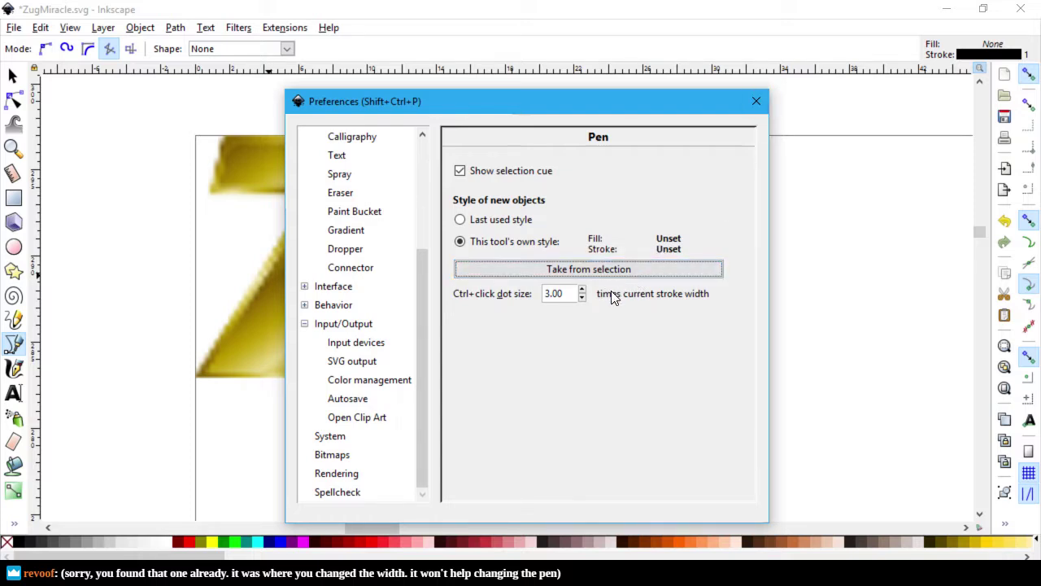
click(754, 100)
Step: Search 'inkscape boundary stroke' in a new Chrome tab with the browser full screen
key(alt+Tab)
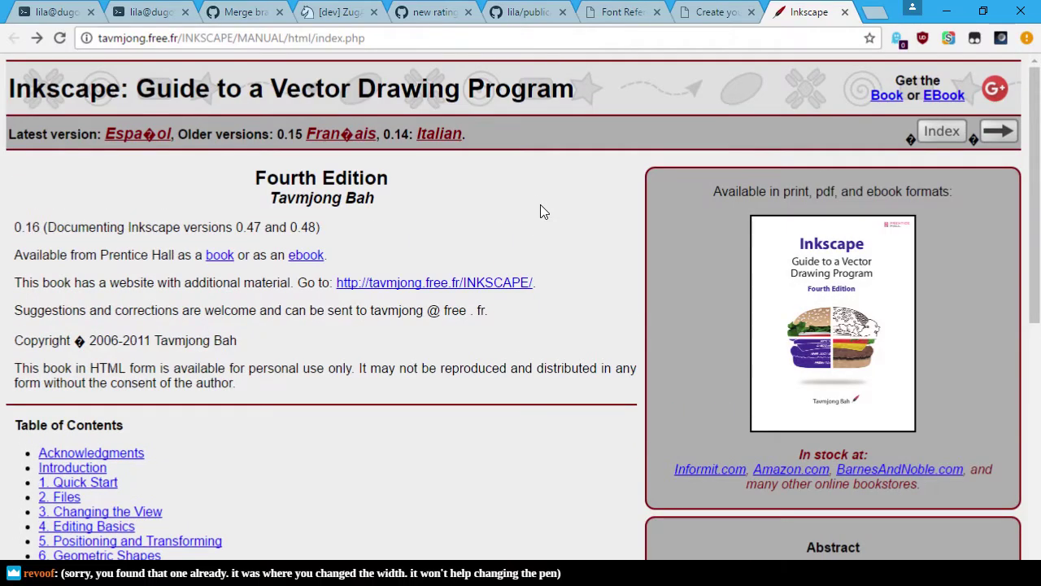
key(ctrl+t)
text(inks)
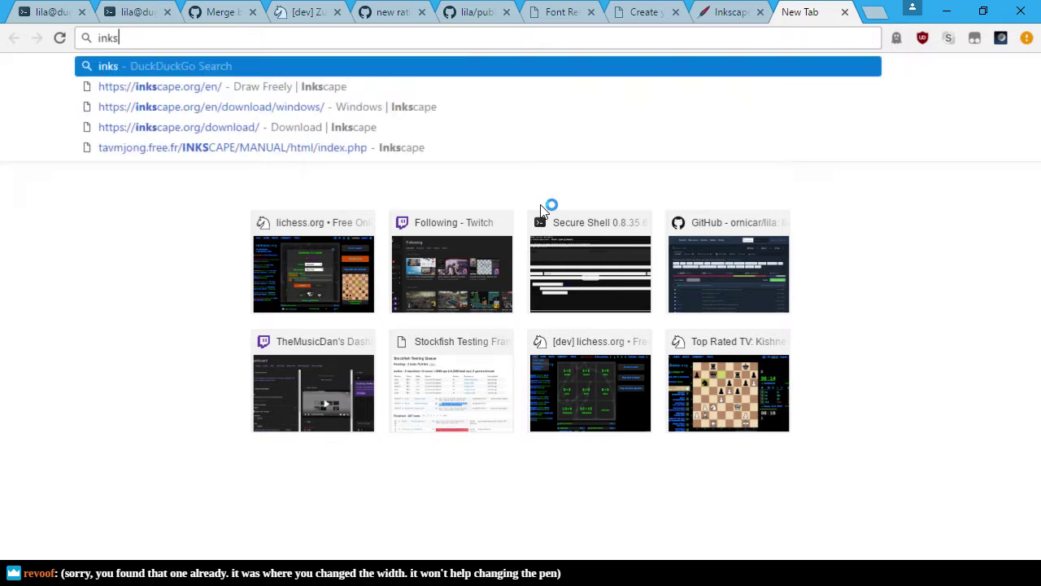
text(cape bounda)
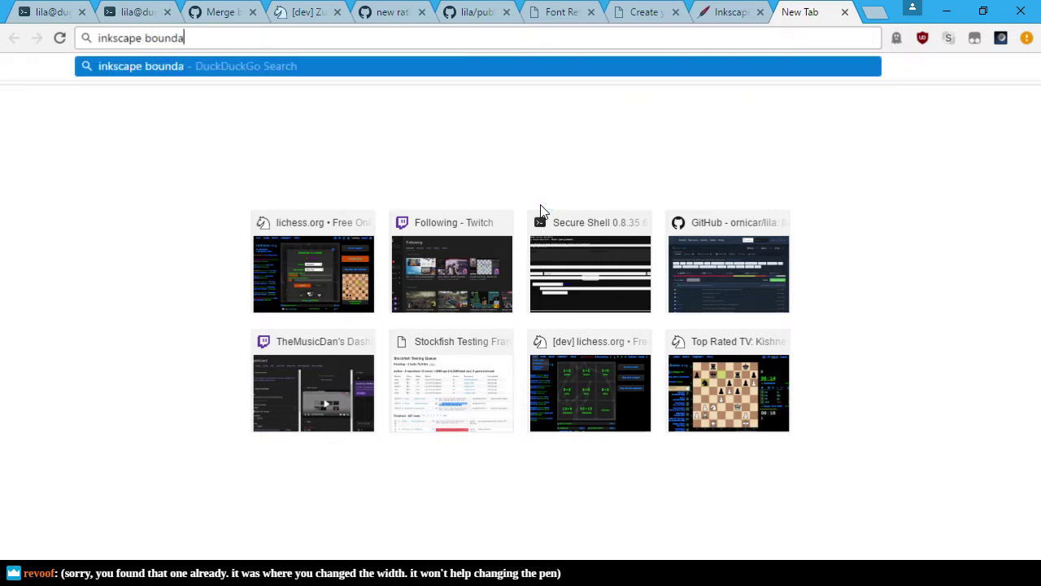
text(ry stroke)
key(Return)
key(F11)
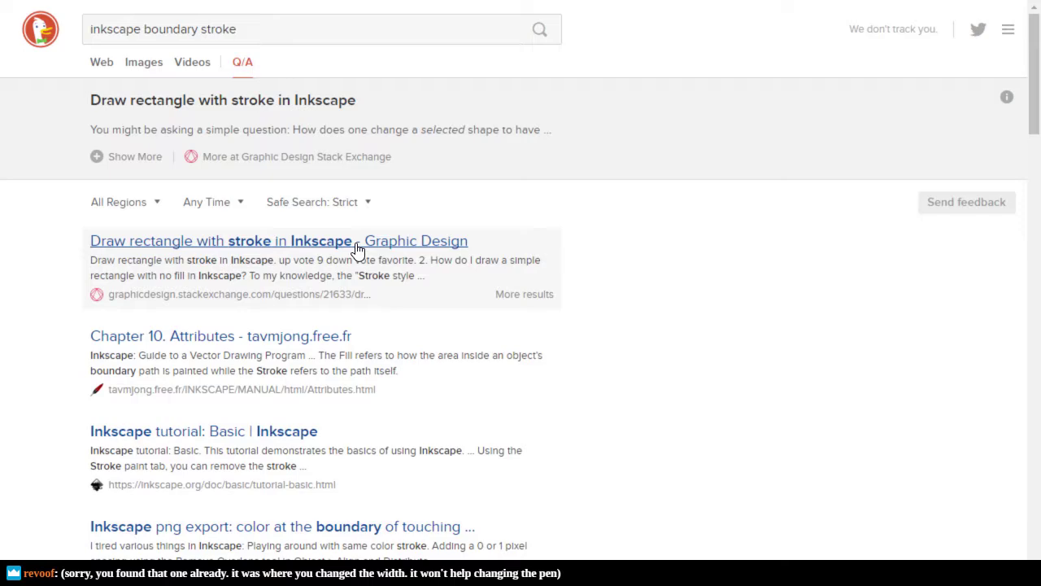
scroll(423, 360, down, 2)
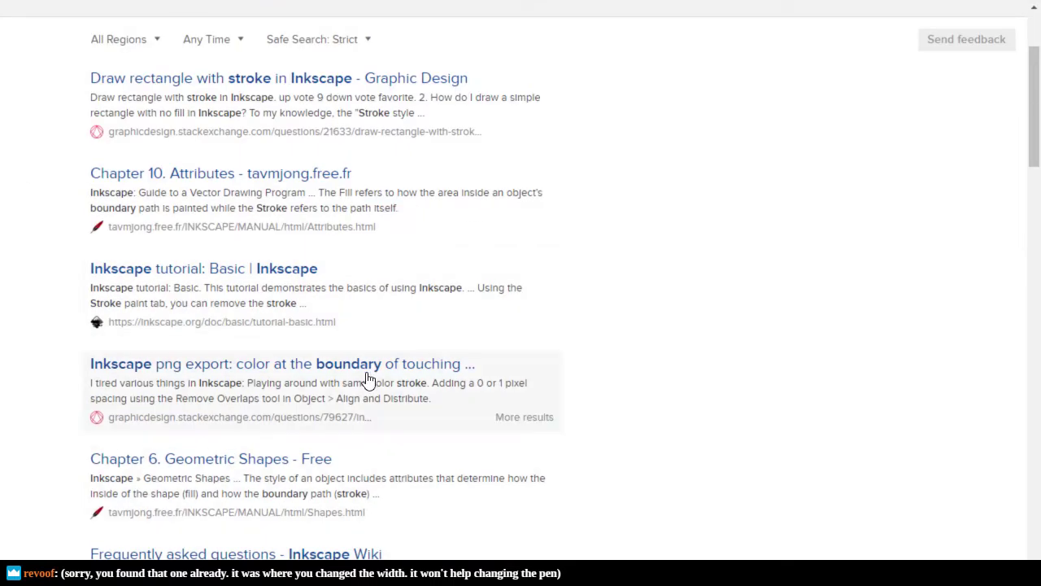
Step: Read the png export and 'Draw rectangle with stroke in Inkscape' answers, then return to Inkscape
click(386, 366)
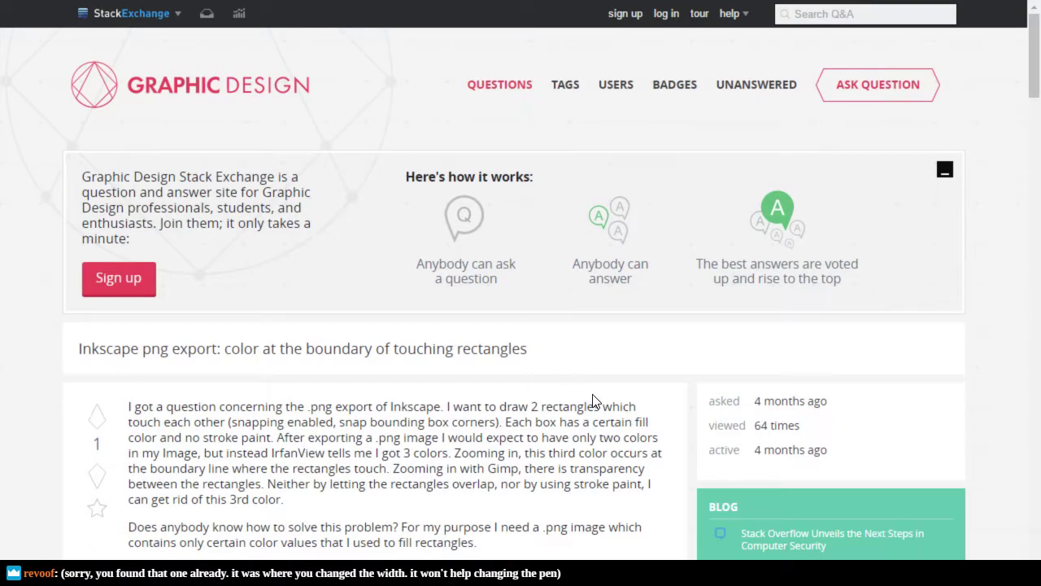
scroll(593, 397, down, 4)
scroll(593, 397, down, 15)
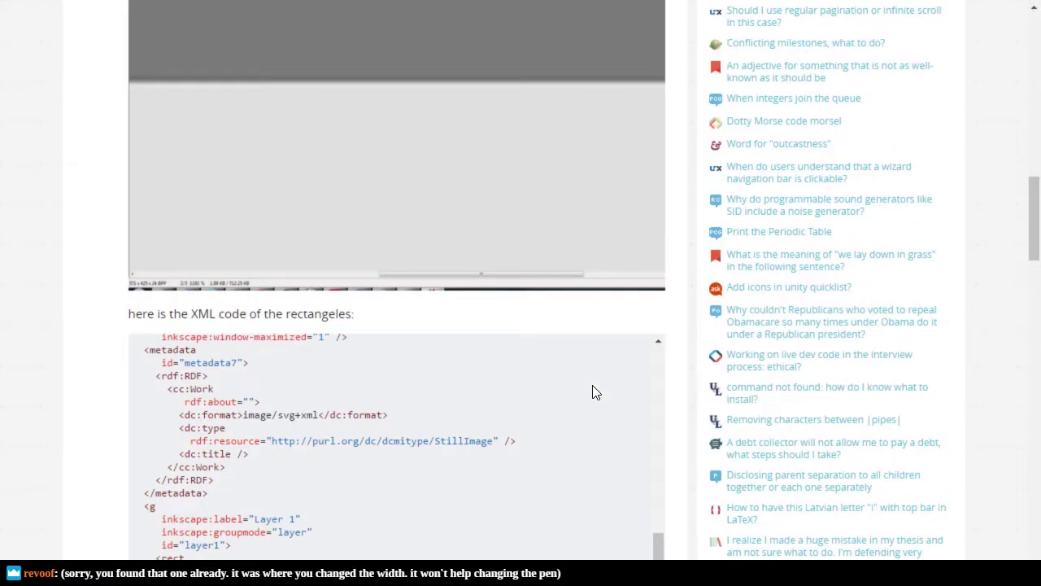
key(alt+Left)
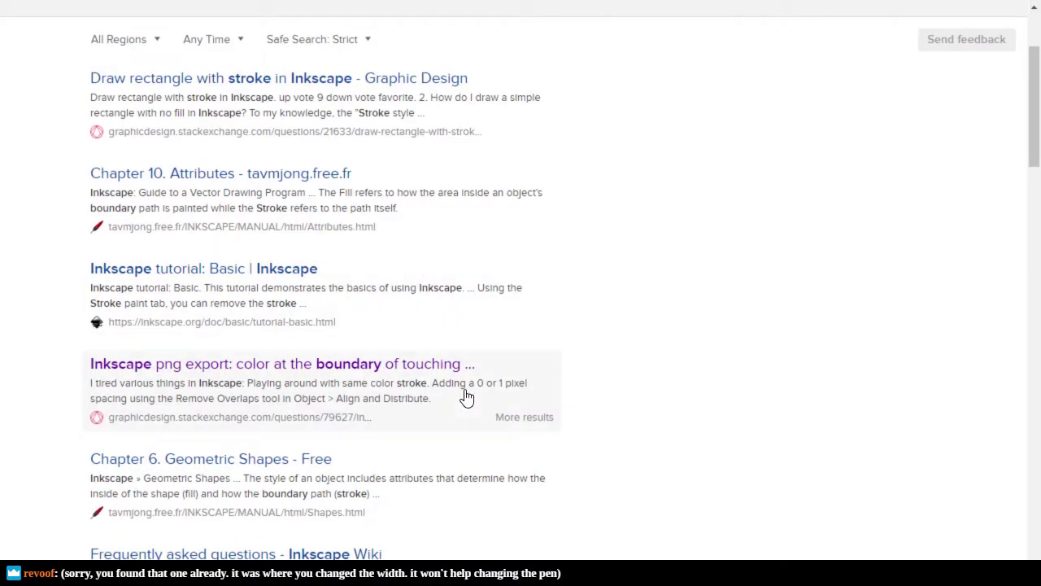
scroll(440, 370, up, 1)
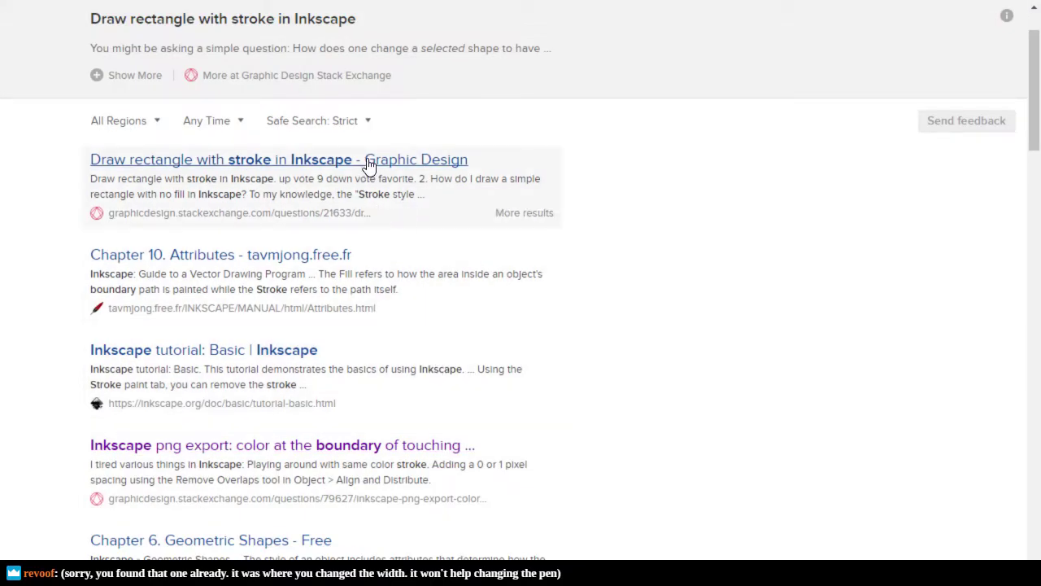
click(367, 161)
scroll(580, 325, down, 10)
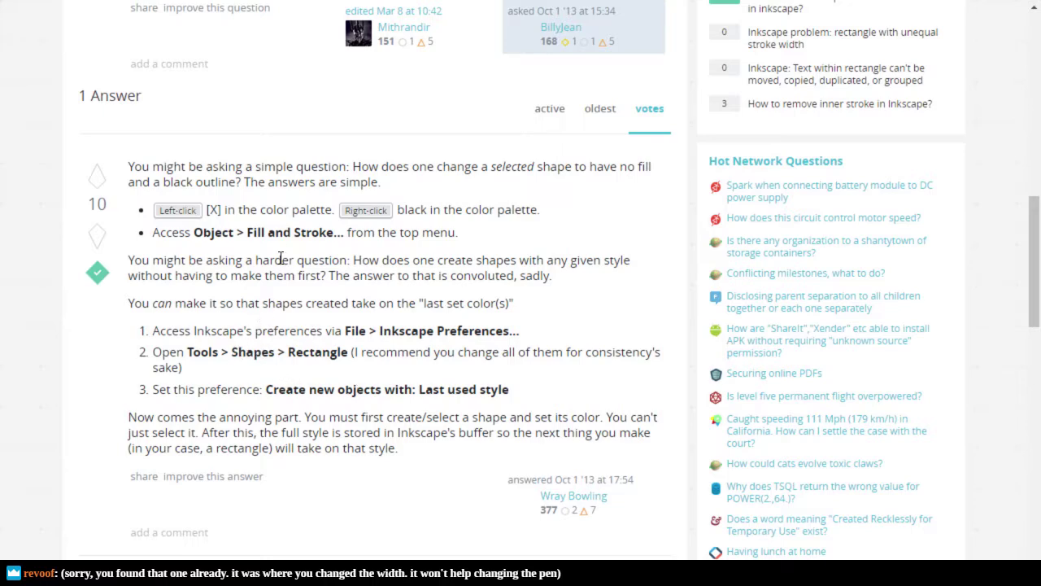
key(alt+Tab)
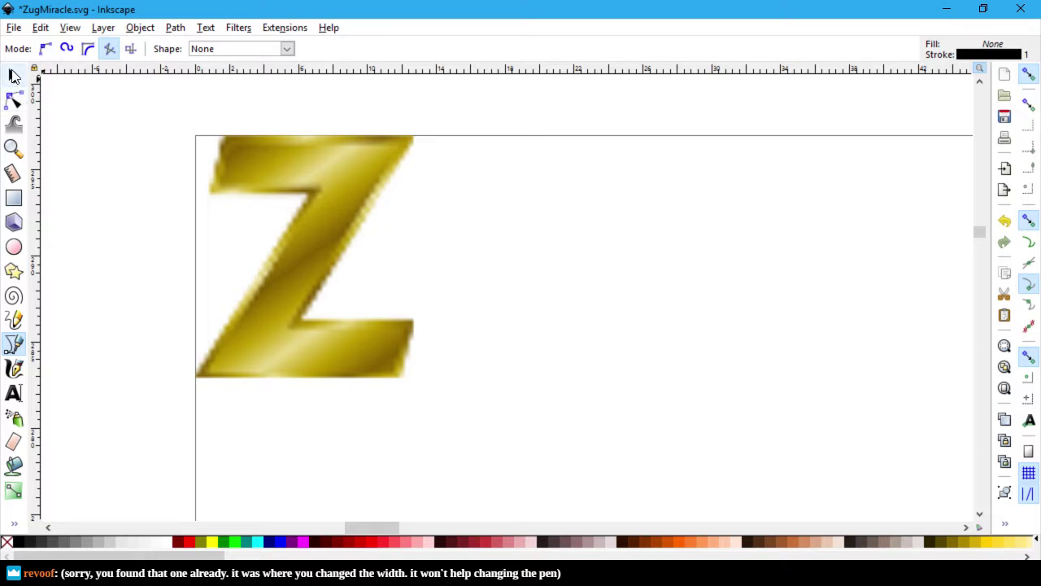
Step: Draw a quick three-node pen path on the Z, then undo it
click(14, 76)
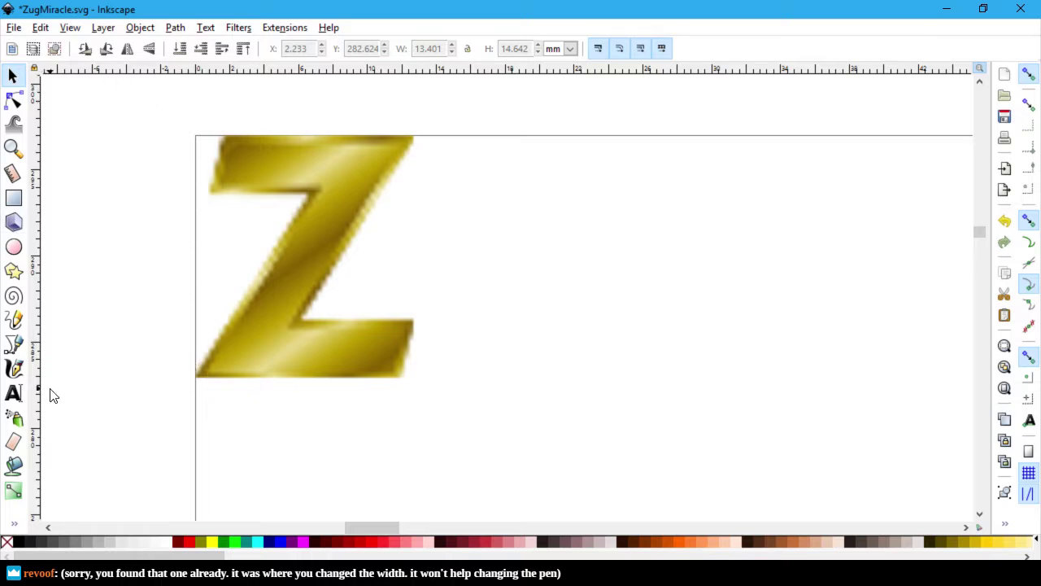
click(13, 345)
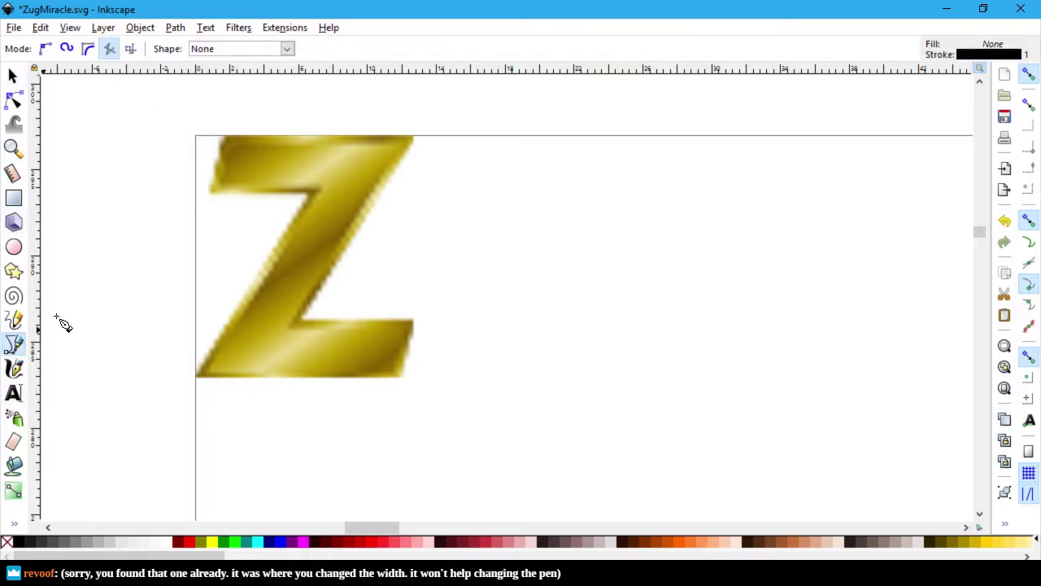
click(198, 378)
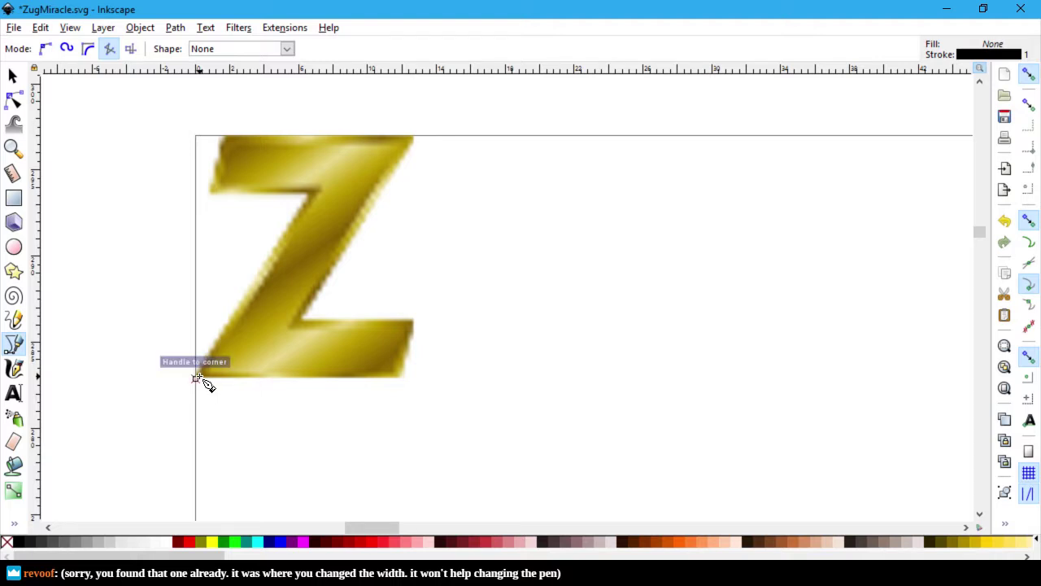
click(312, 193)
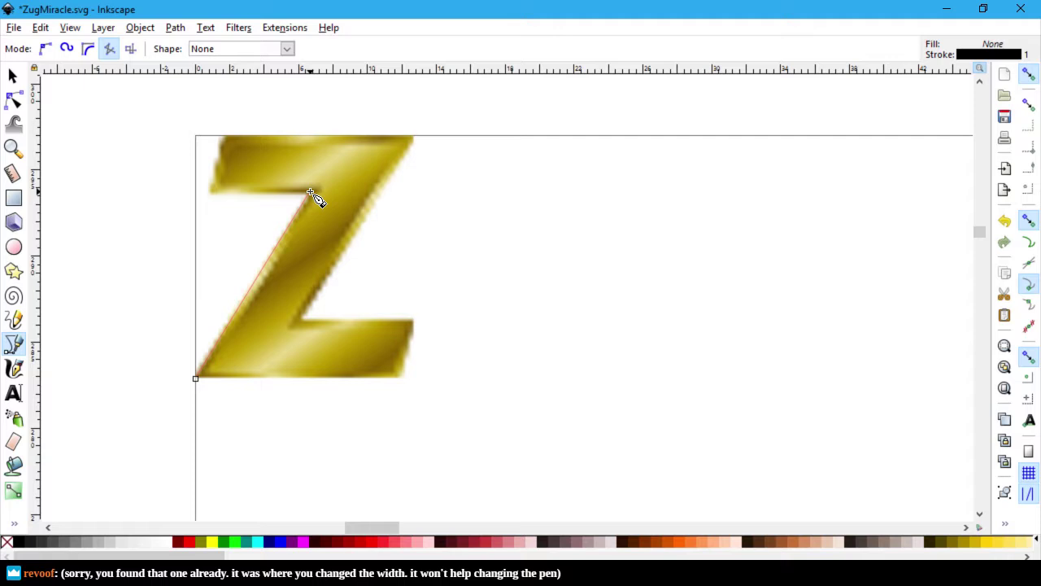
double_click(211, 192)
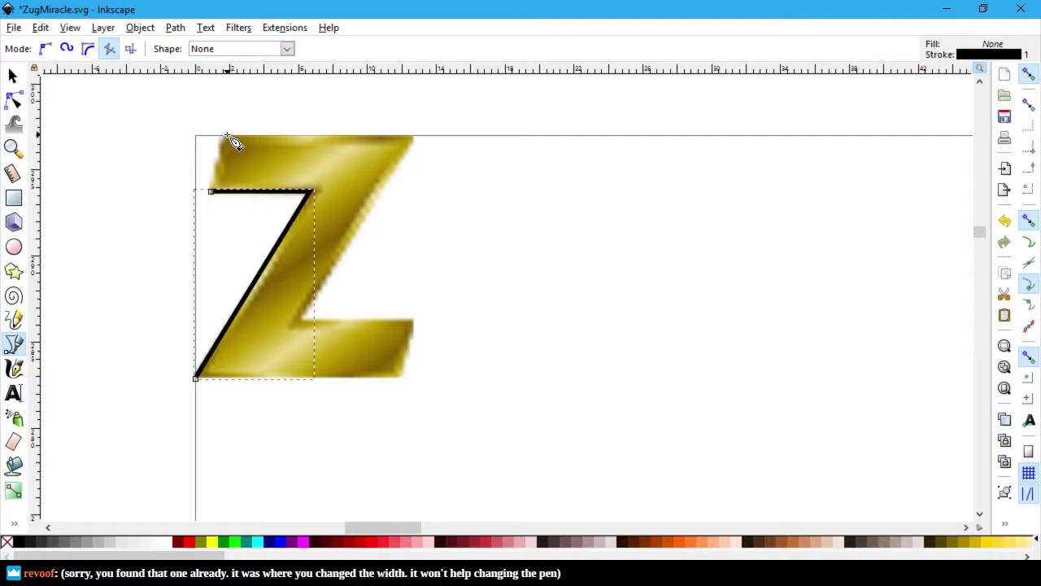
key(ctrl+z)
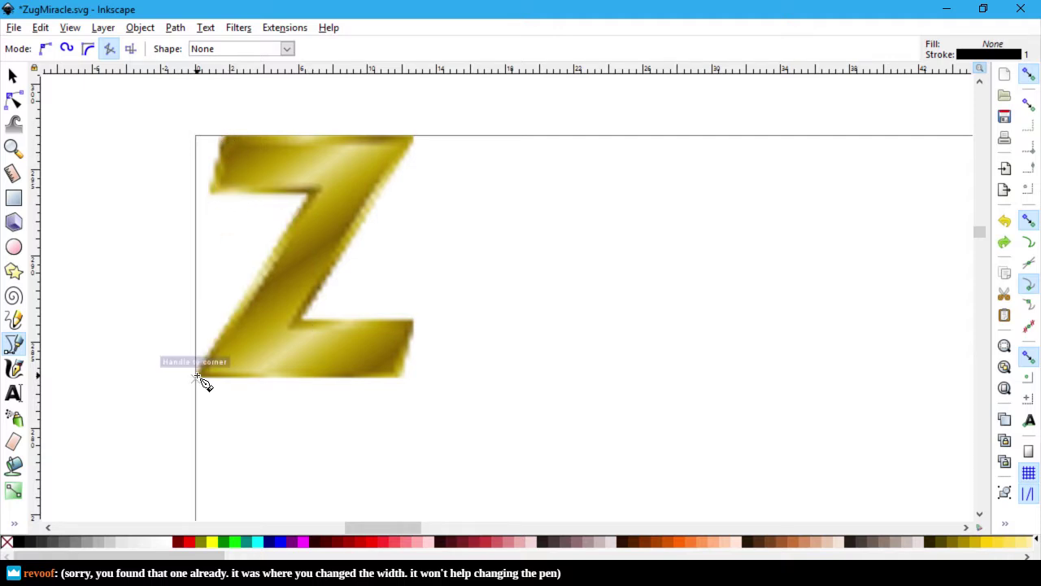
Step: Place pen nodes on all eight corners of the gold Z and close the path at the bottom-left start
click(195, 379)
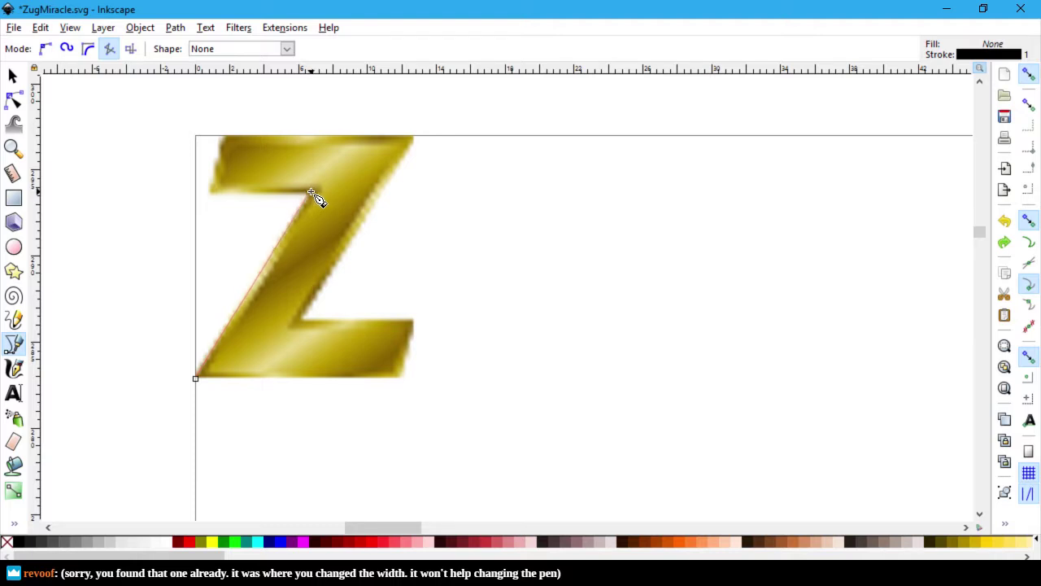
click(310, 193)
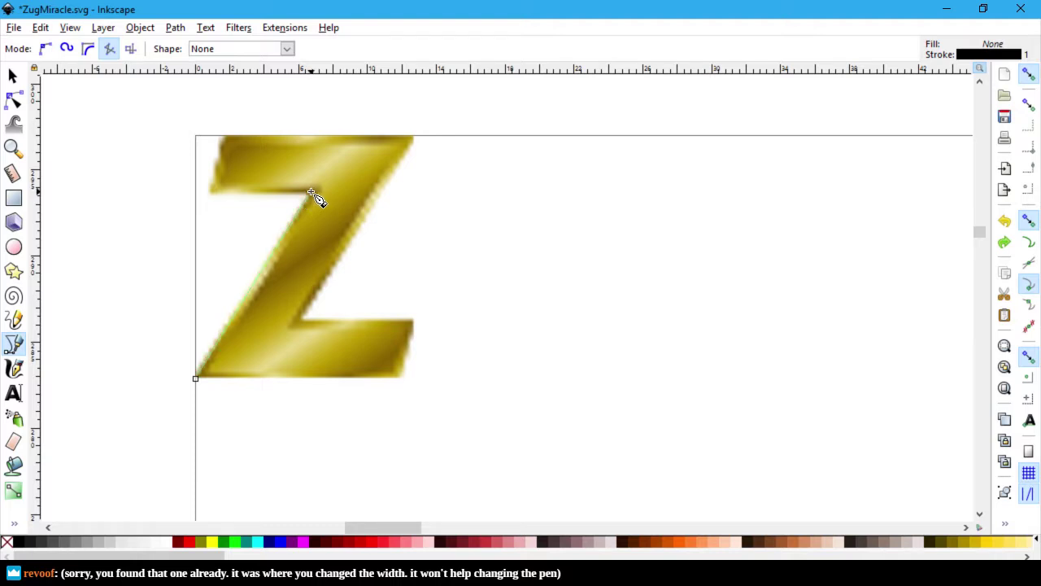
click(211, 192)
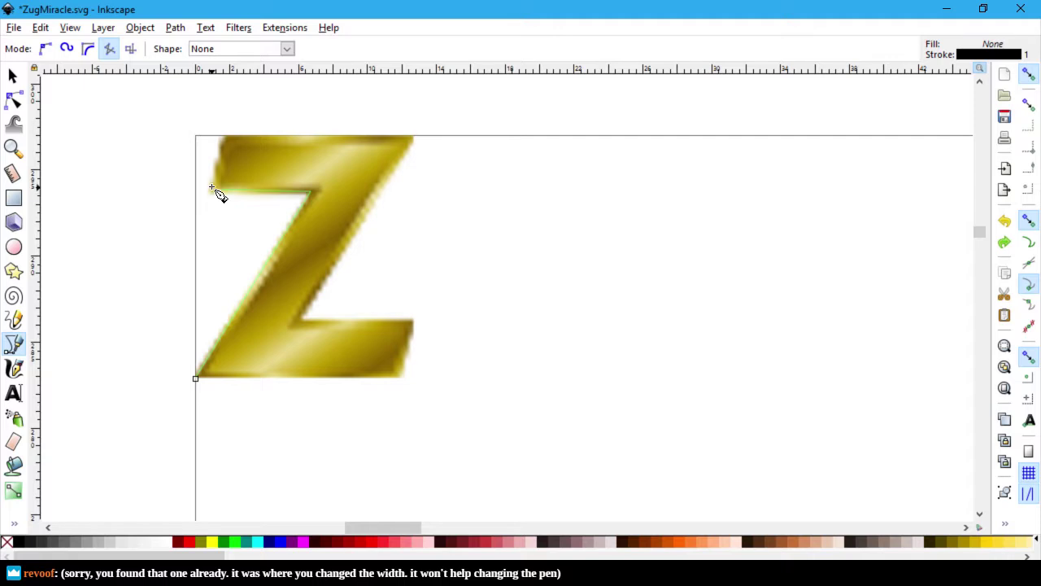
click(230, 139)
click(414, 136)
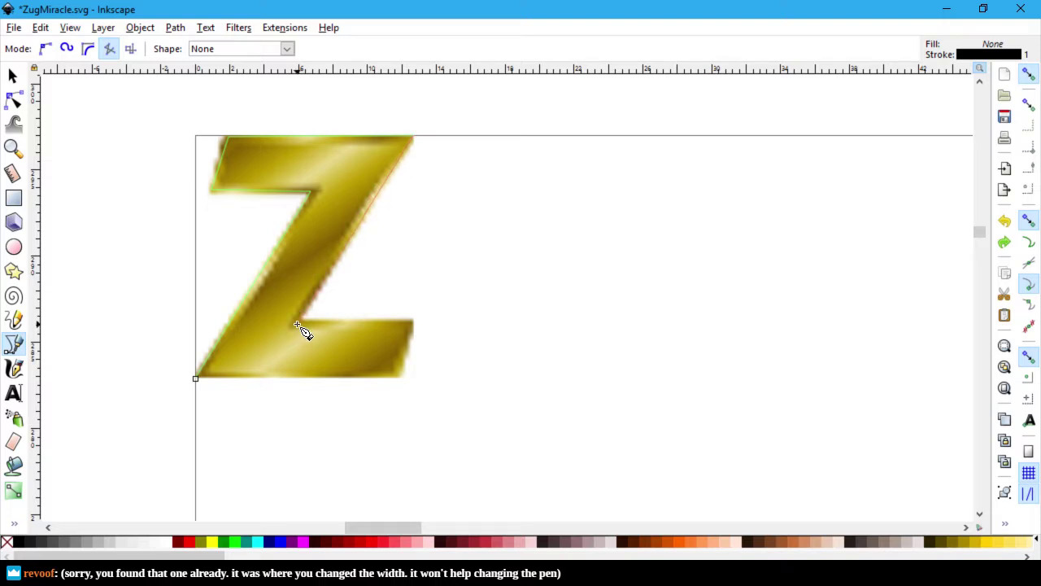
click(300, 324)
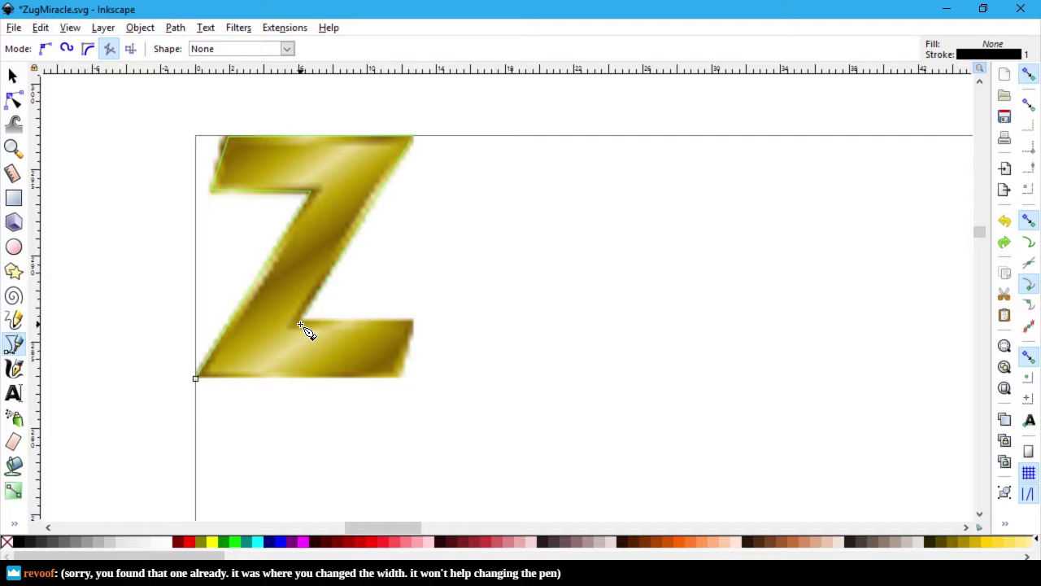
click(412, 324)
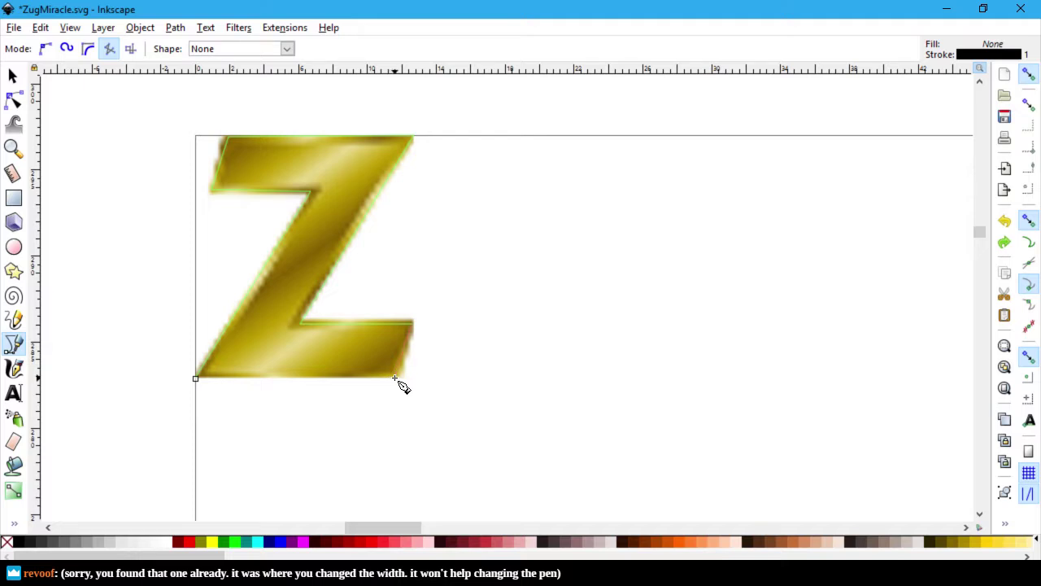
click(395, 377)
click(196, 379)
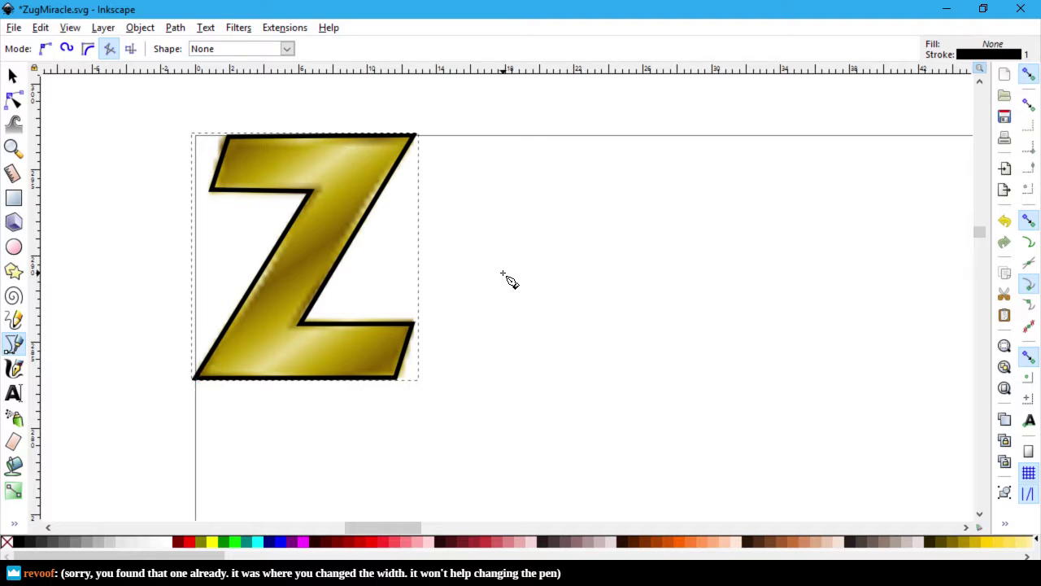
Step: Move the gold Z off to the right and give the outline Z a 2 px stroke
click(13, 76)
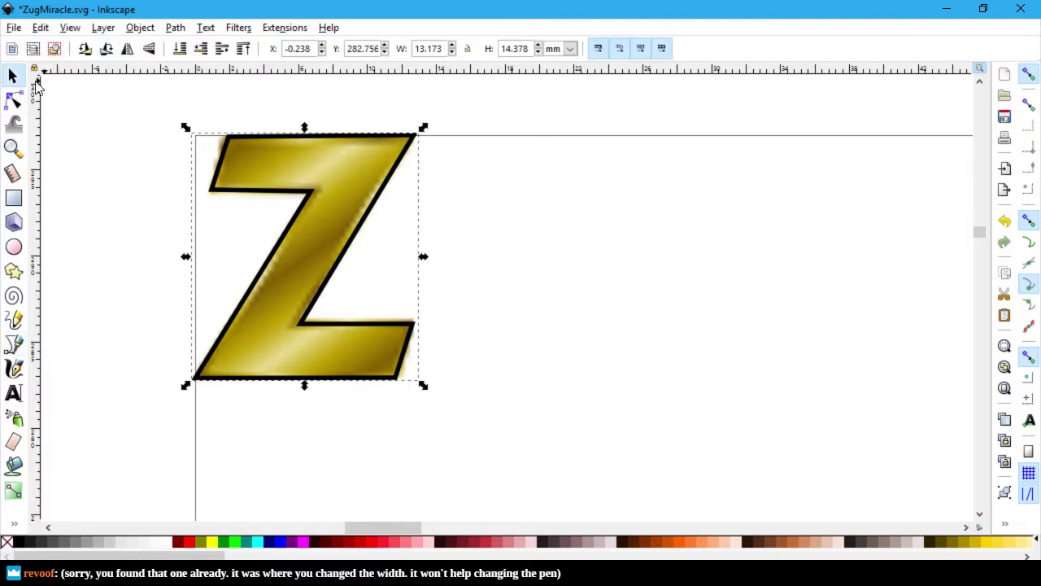
drag(328, 227, 639, 232)
double_click(361, 240)
right_click(360, 238)
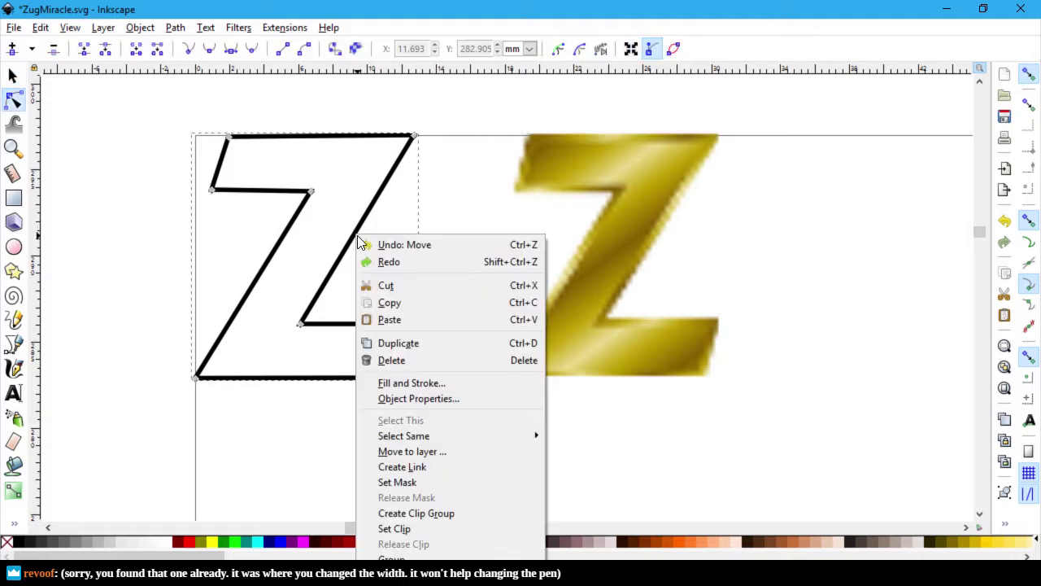
click(448, 383)
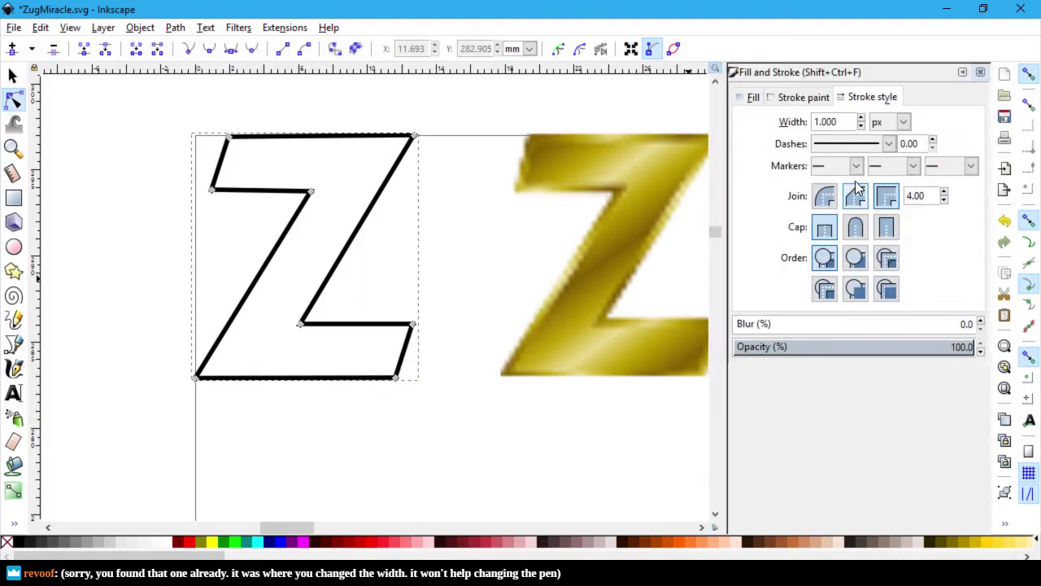
click(861, 118)
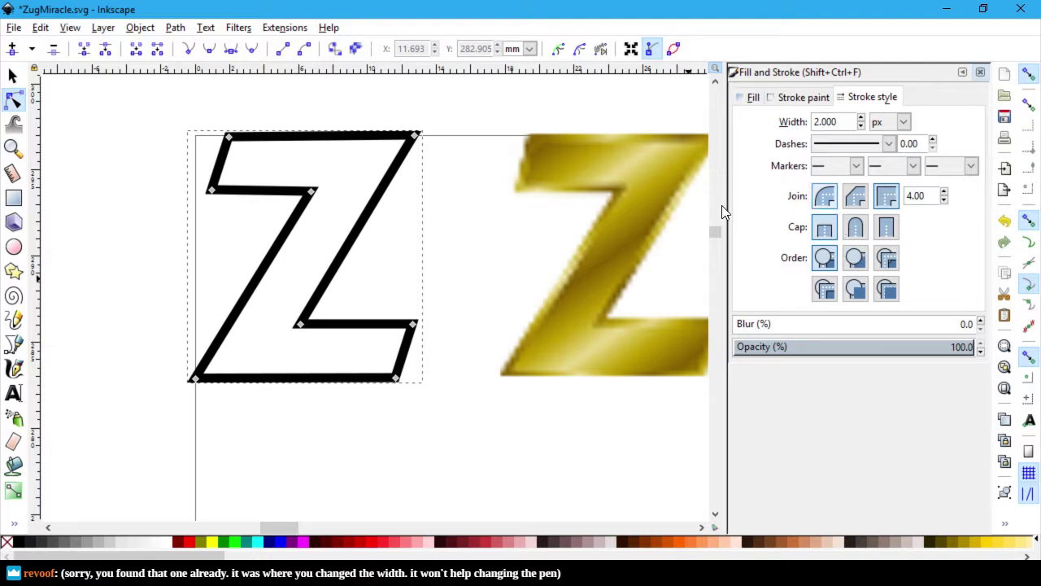
Step: Fine-tune the outline Z's upper inner corner node, settling it slightly left
click(131, 219)
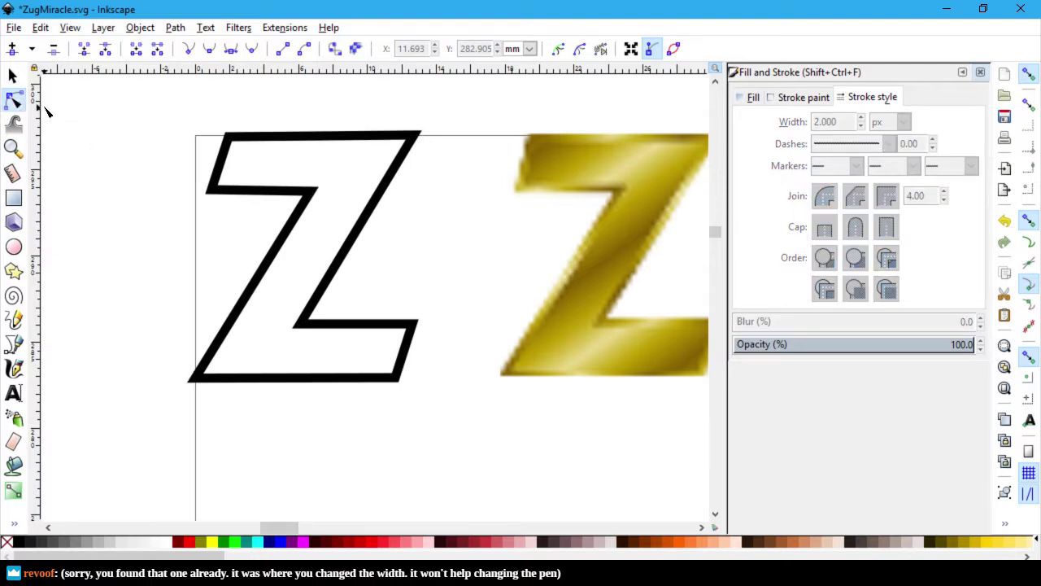
click(309, 196)
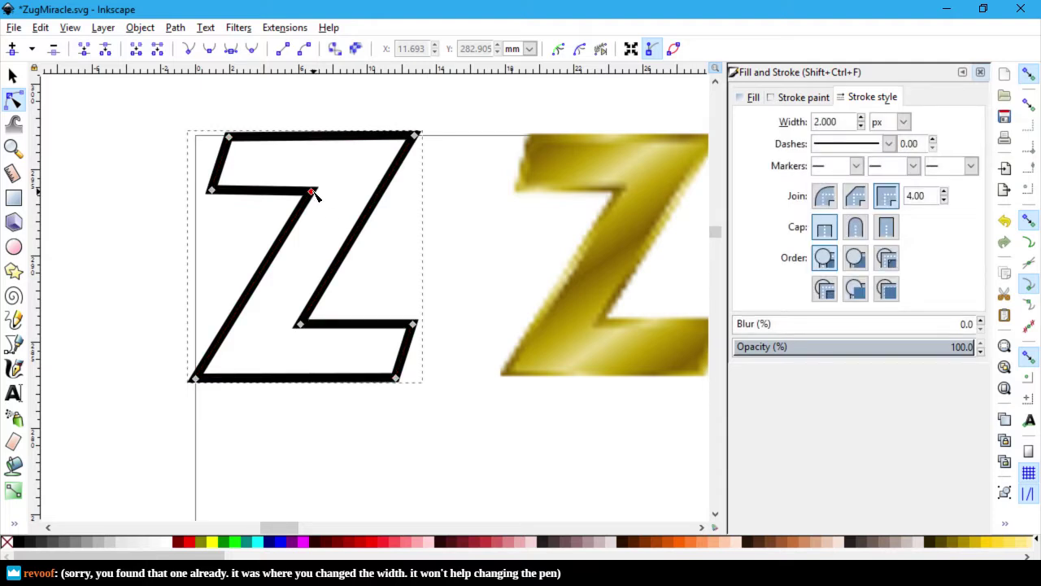
drag(317, 191, 321, 187)
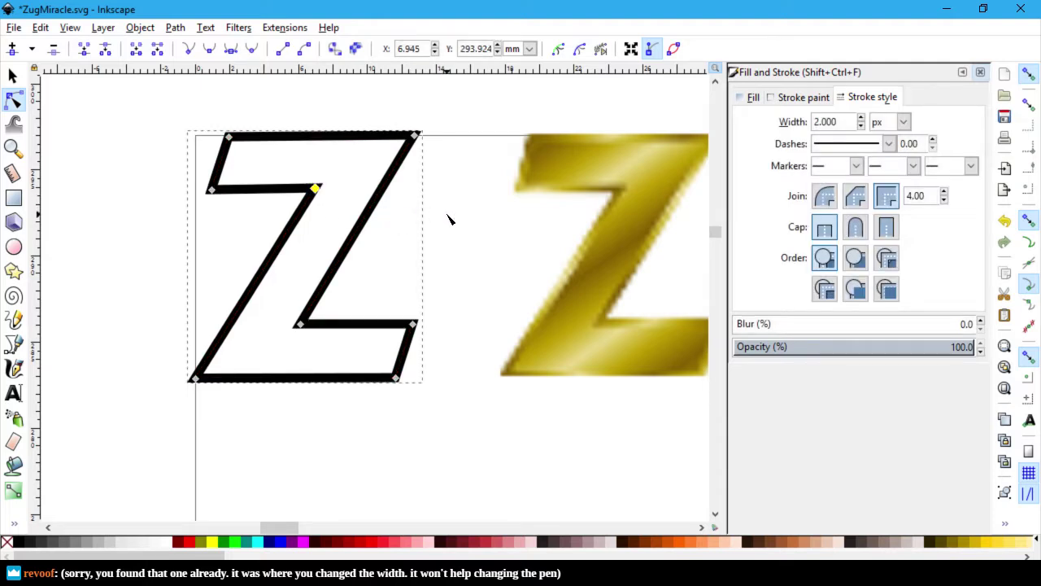
drag(312, 189, 310, 189)
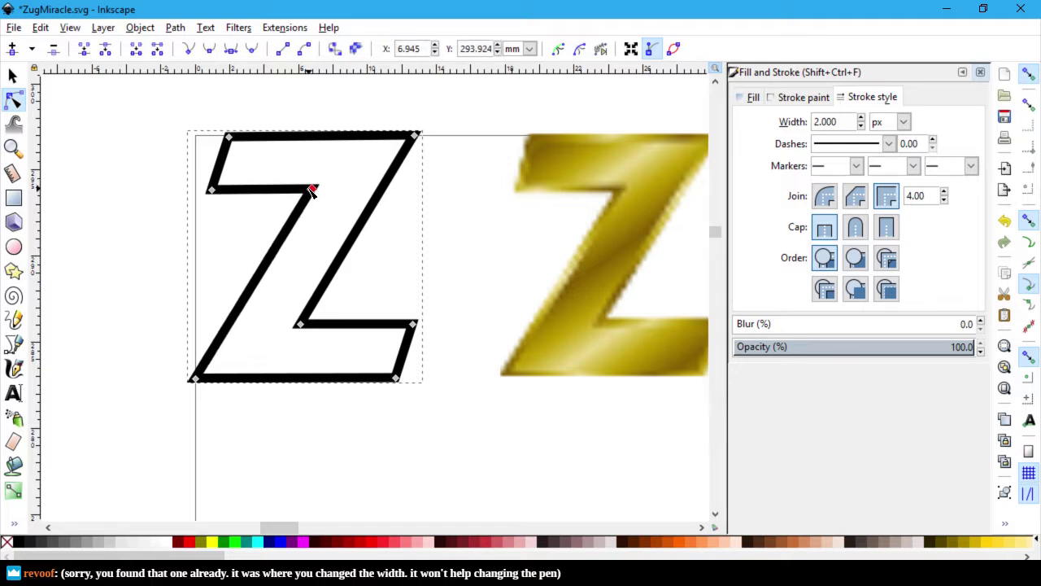
click(454, 205)
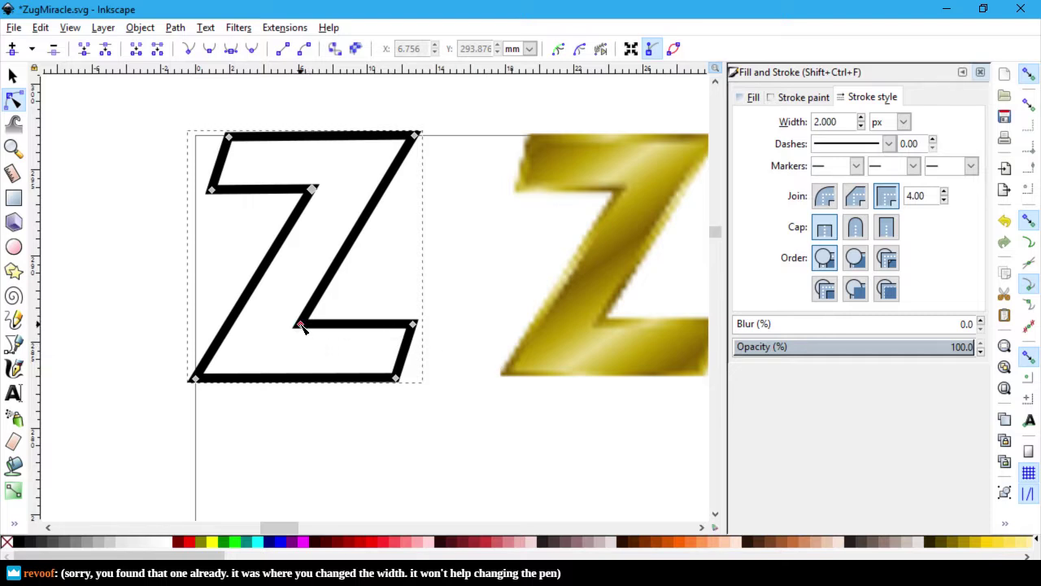
mouse_move(312, 192)
mouse_down()
mouse_move(320, 184)
mouse_move(313, 191)
mouse_up()
ctrl+scroll(380, 297, up, 2)
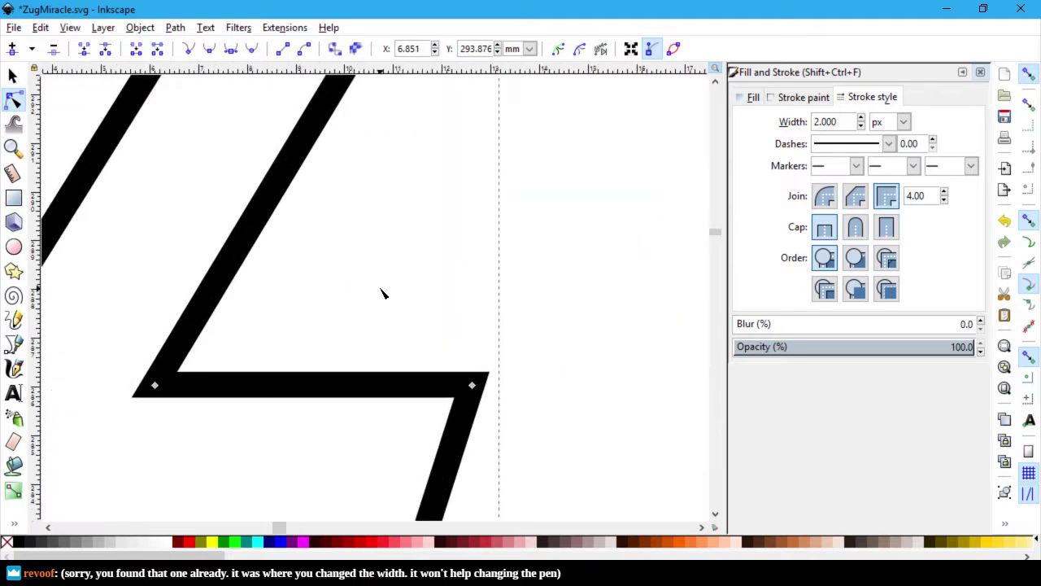
ctrl+scroll(383, 291, down, 1)
scroll(438, 285, up, 1)
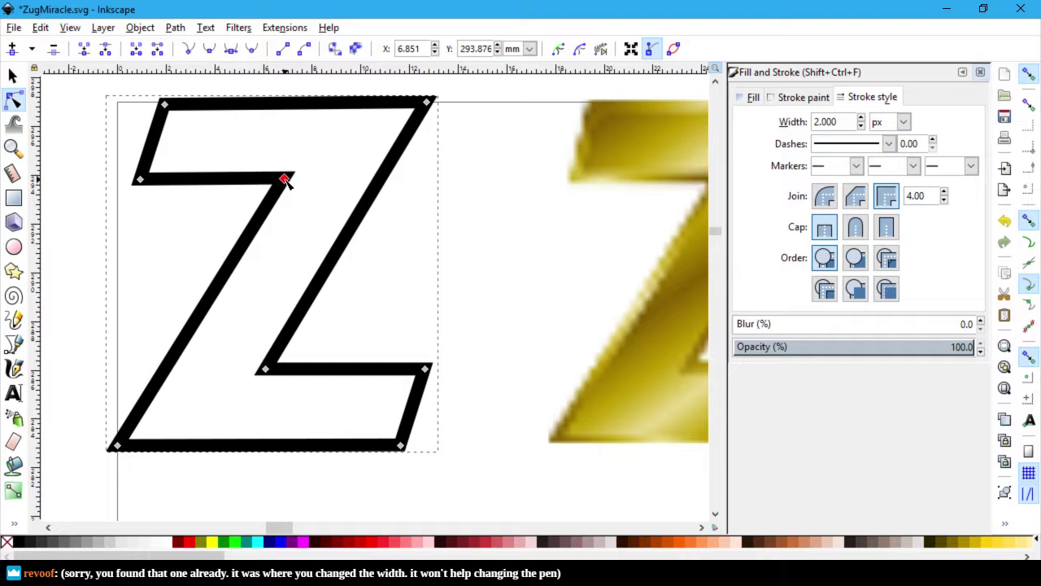
drag(286, 181, 277, 180)
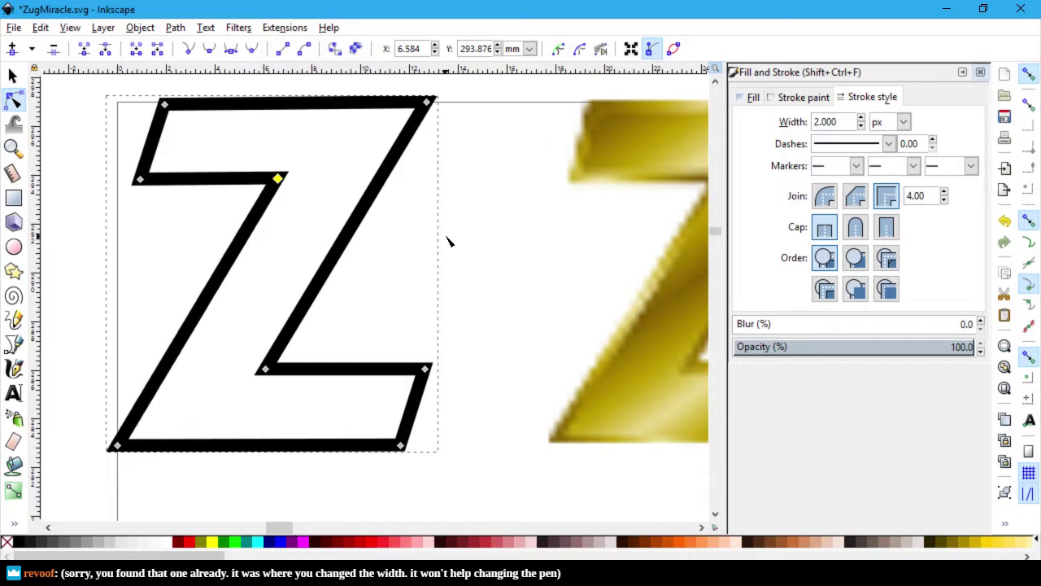
key(Escape)
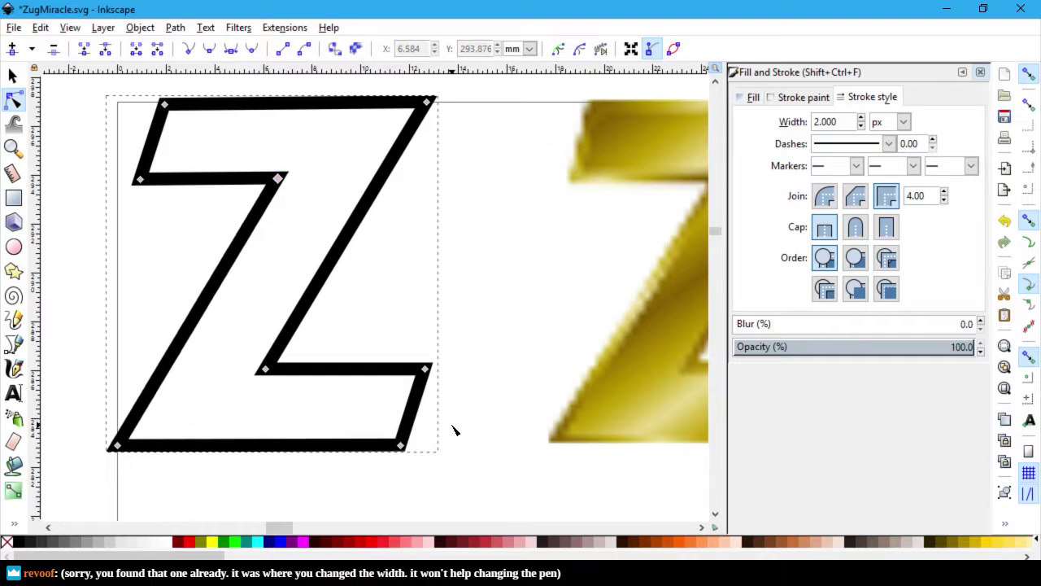
click(426, 370)
click(485, 365)
mouse_move(273, 527)
mouse_down()
mouse_move(291, 527)
mouse_move(272, 524)
mouse_move(282, 524)
mouse_up()
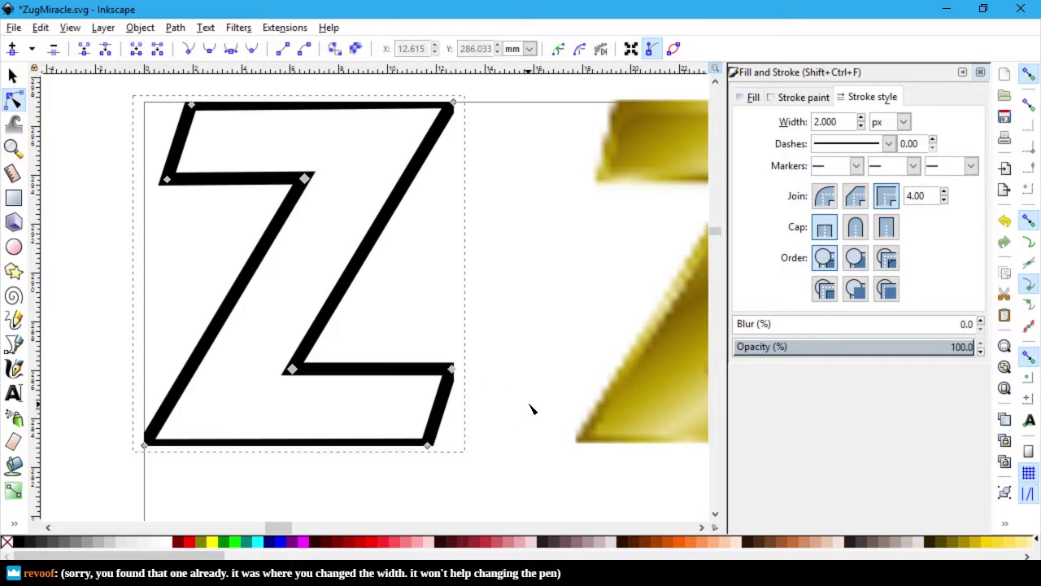
Step: Adjust the Z's top-left, bottom-left, inner upper, lower-right and left corner nodes
click(476, 353)
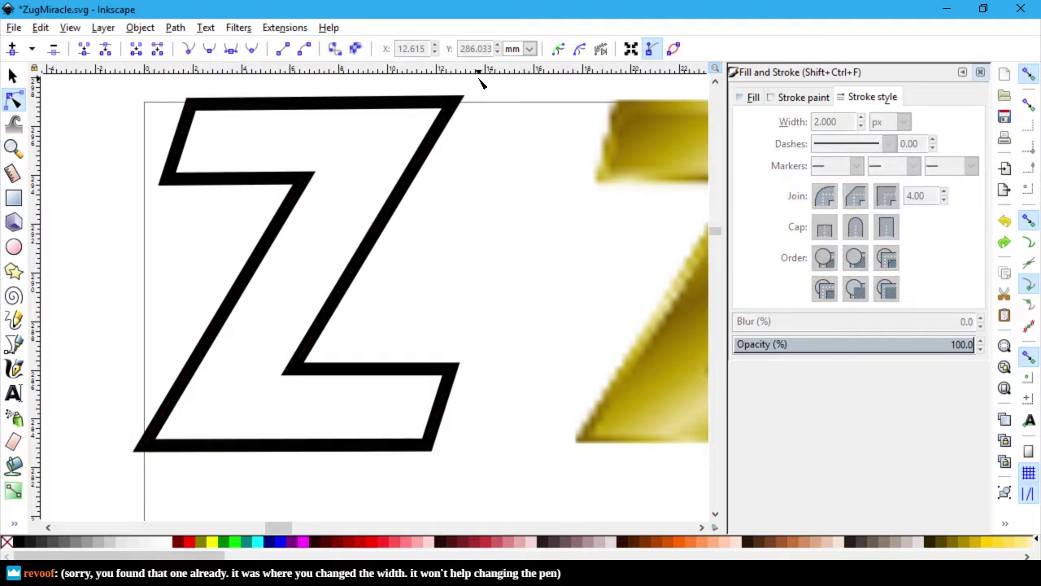
click(454, 104)
click(454, 104)
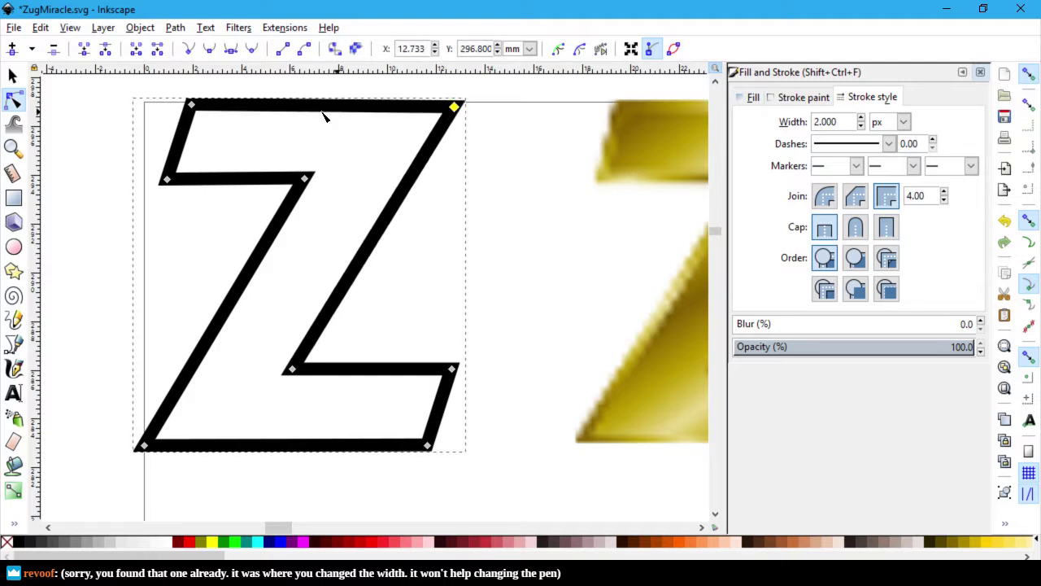
click(190, 106)
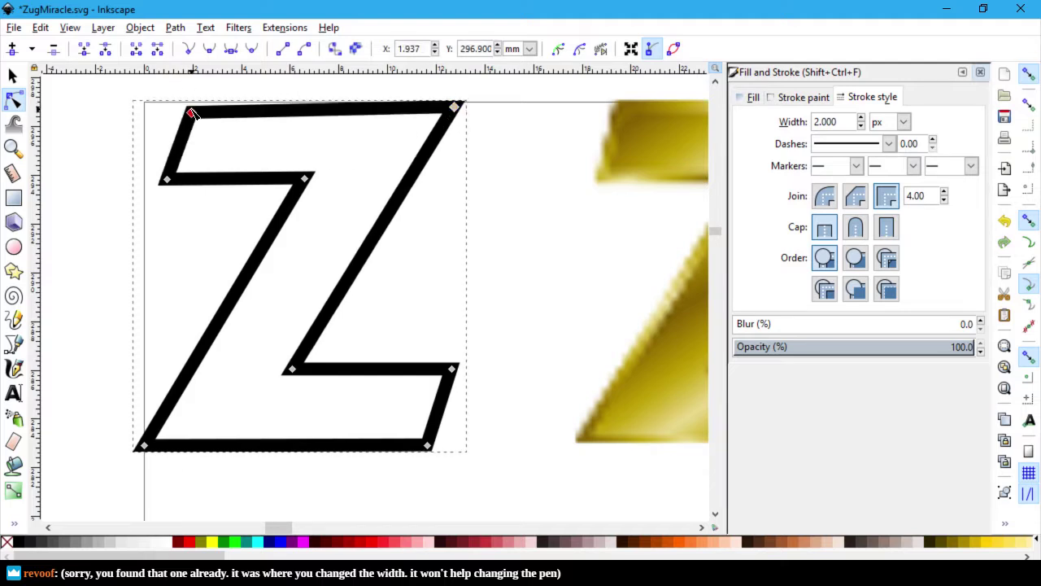
key(Down)
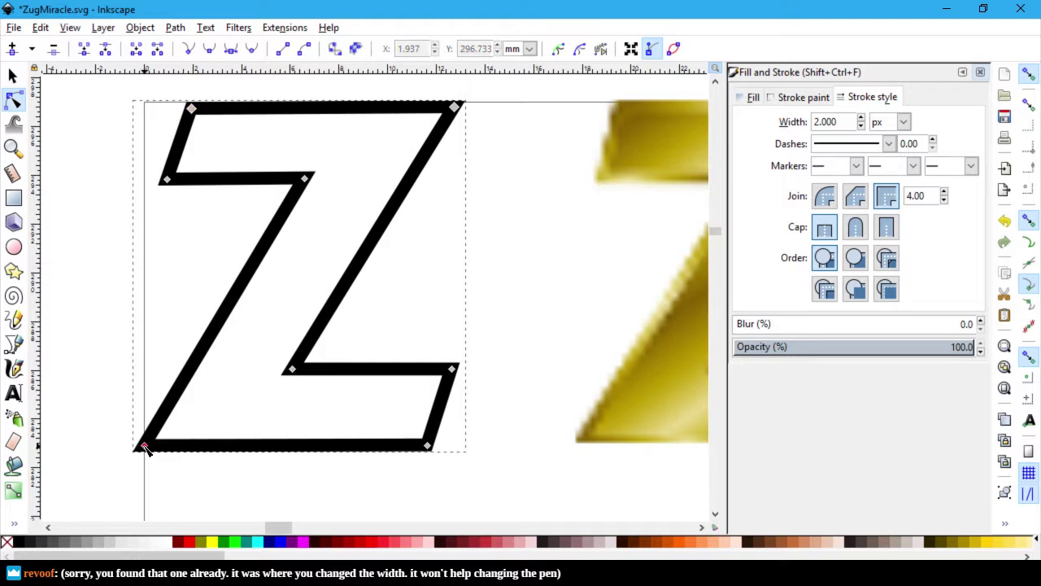
drag(145, 450, 157, 450)
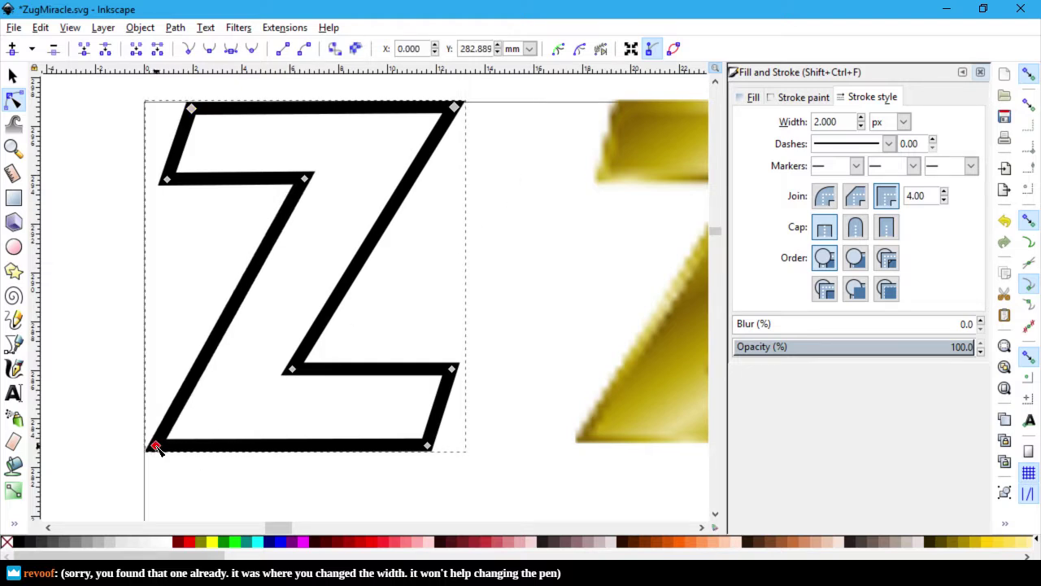
click(305, 179)
drag(305, 180, 314, 180)
drag(453, 370, 459, 370)
click(500, 353)
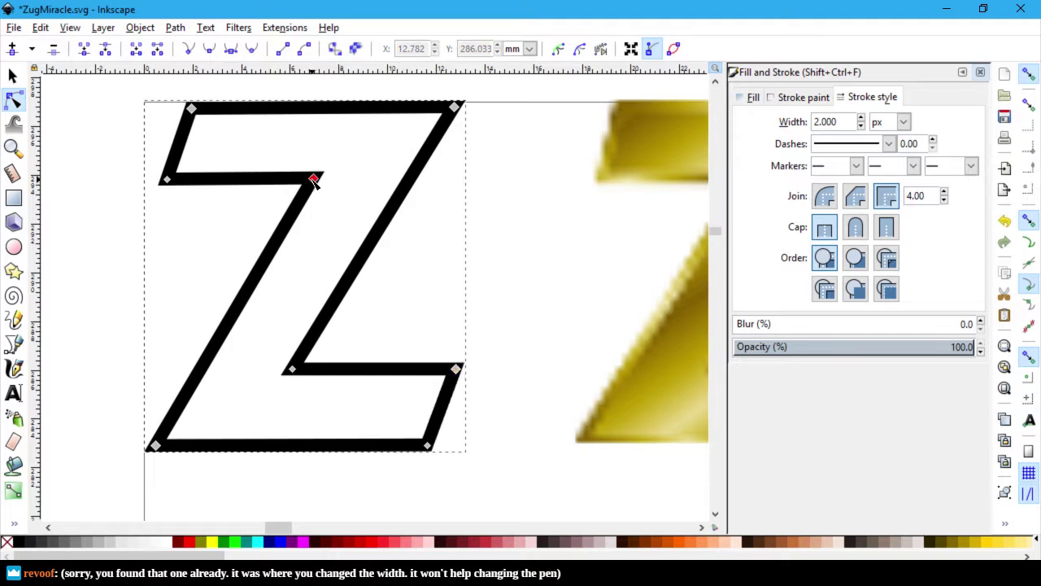
drag(314, 184, 315, 186)
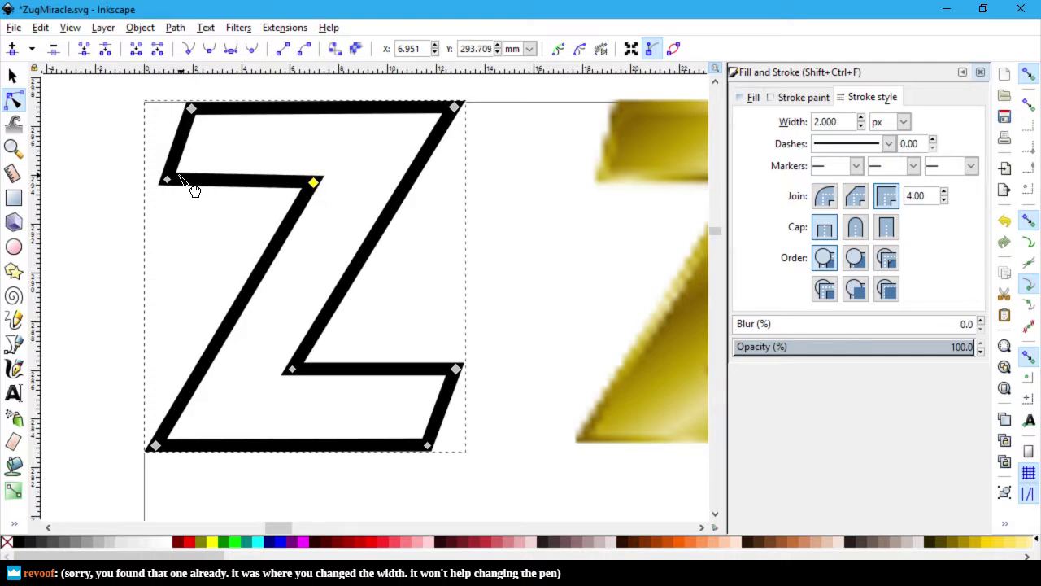
drag(166, 181, 168, 185)
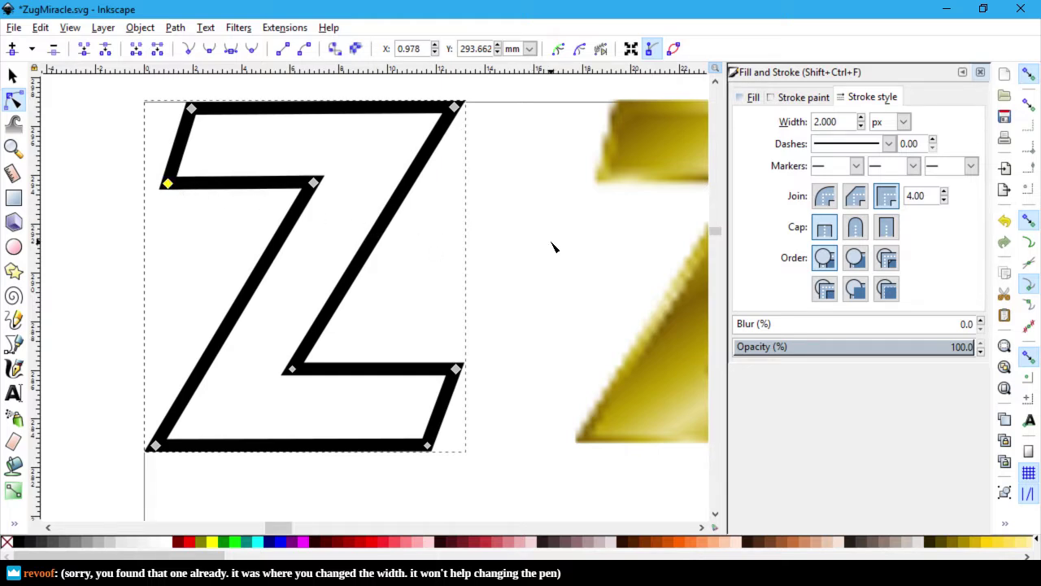
click(590, 264)
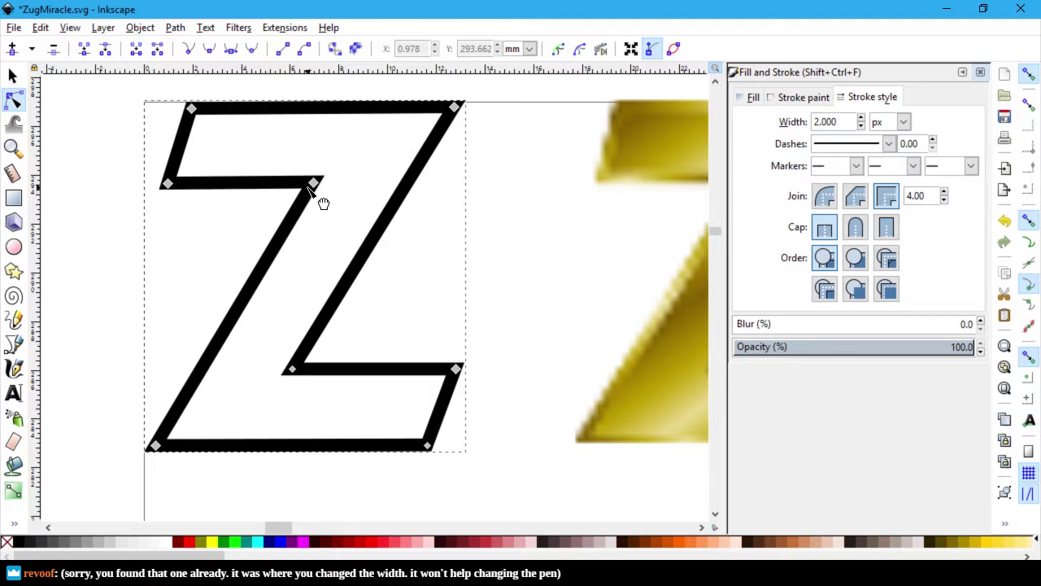
drag(314, 183, 305, 187)
Step: Shift the Z's lower inner corner right and nudge its upper inner corner left
click(513, 233)
scroll(565, 240, up, 1)
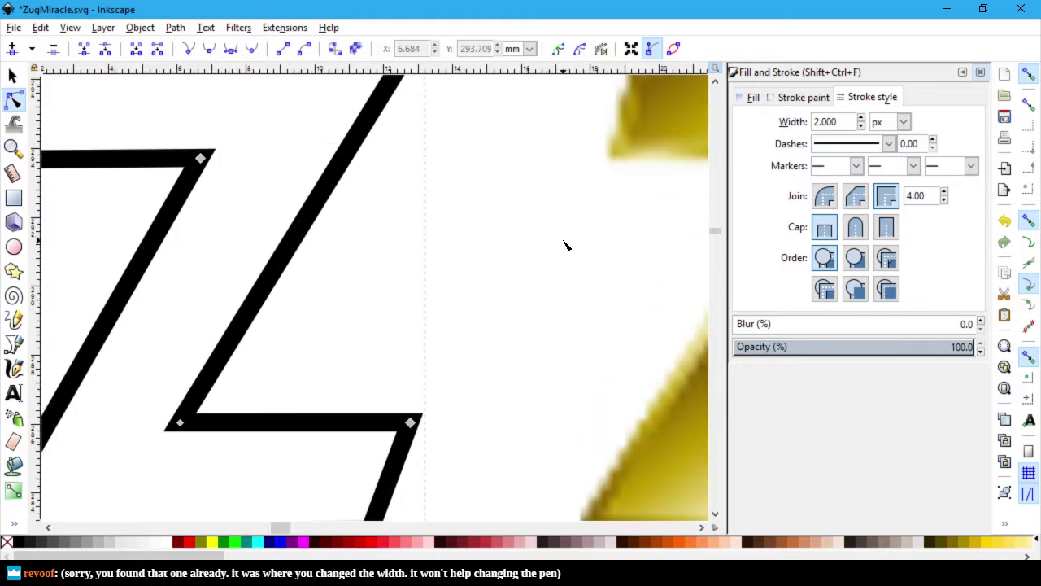
scroll(561, 246, down, 1)
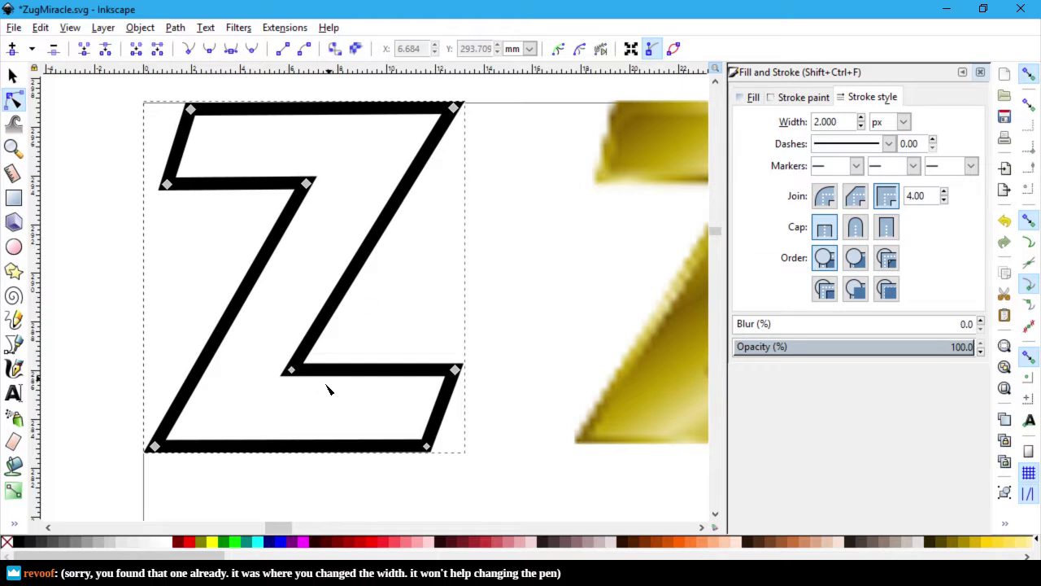
click(291, 371)
drag(301, 371, 314, 370)
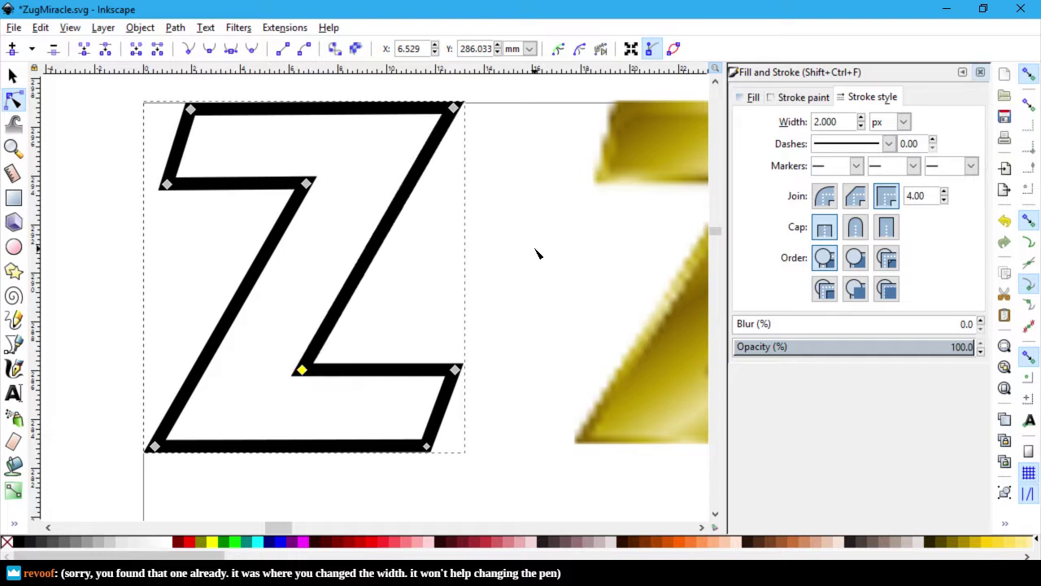
click(306, 185)
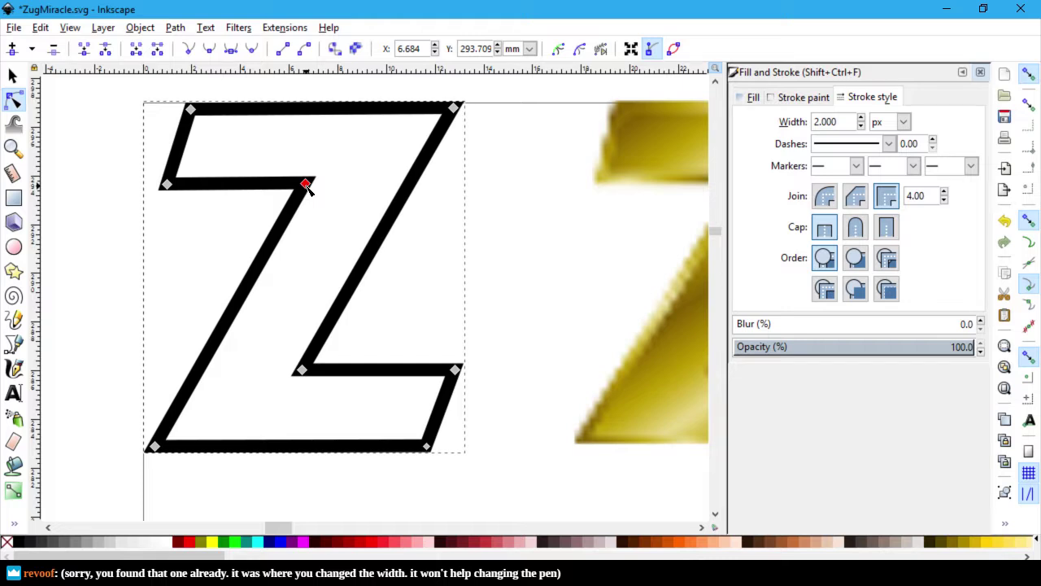
drag(307, 187, 306, 186)
Step: Raise the Z's left corner about 10 px and move the upper inner corner up-right
drag(166, 186, 166, 181)
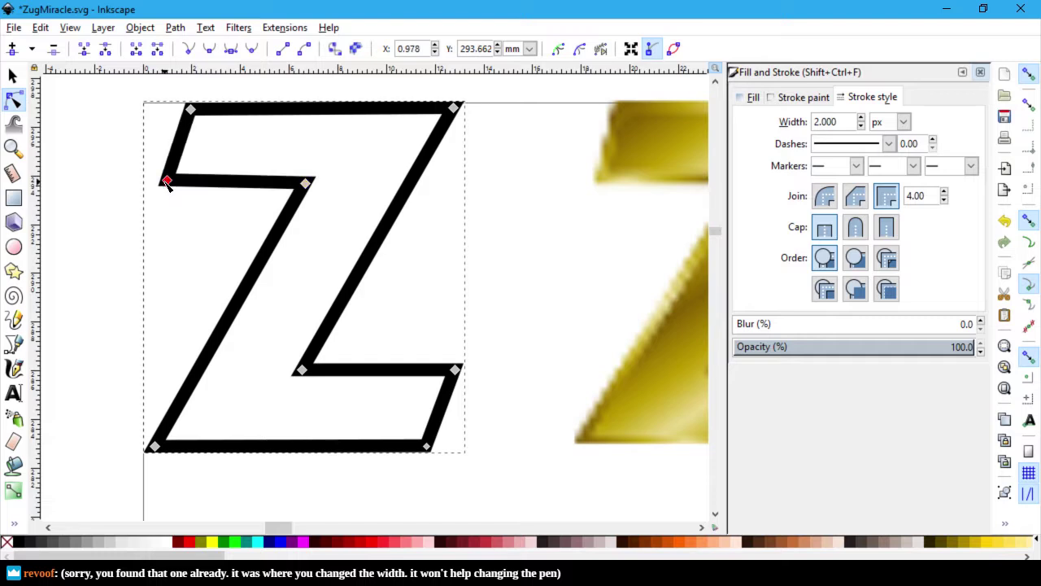
click(307, 186)
mouse_move(308, 182)
mouse_down()
mouse_move(313, 171)
mouse_move(307, 182)
mouse_up()
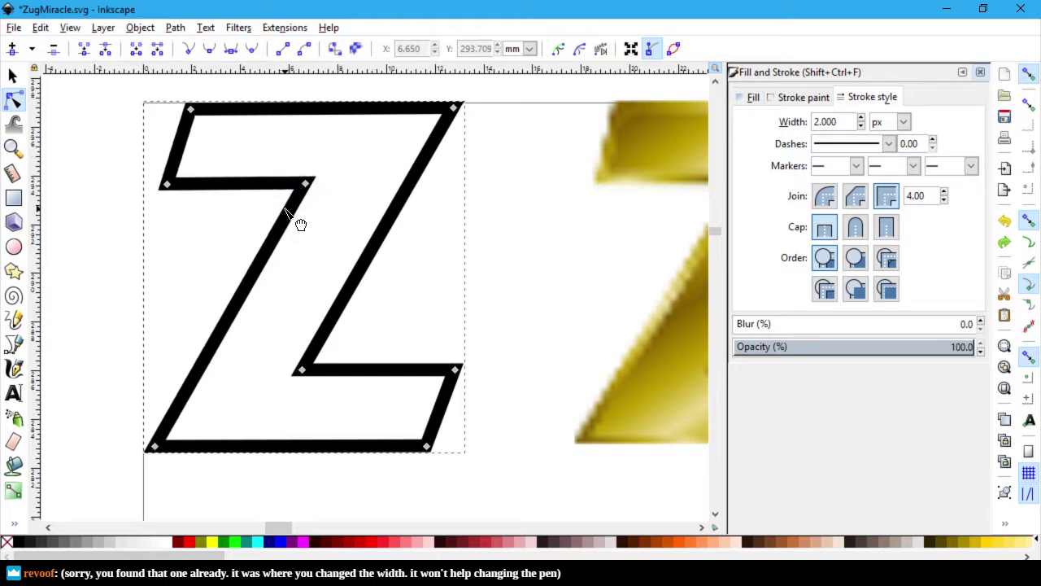
click(167, 185)
drag(168, 187, 168, 179)
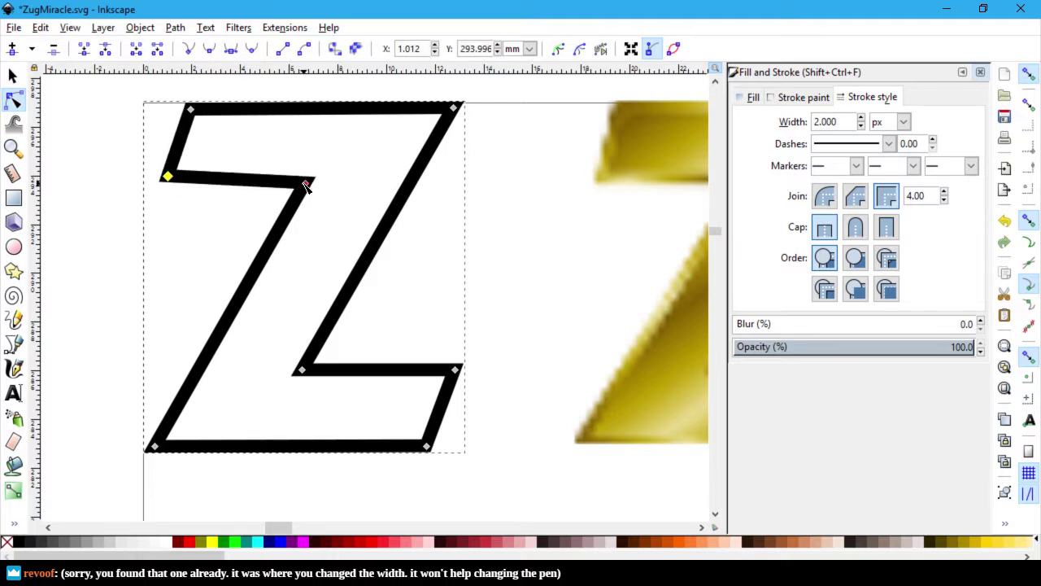
drag(305, 187, 318, 176)
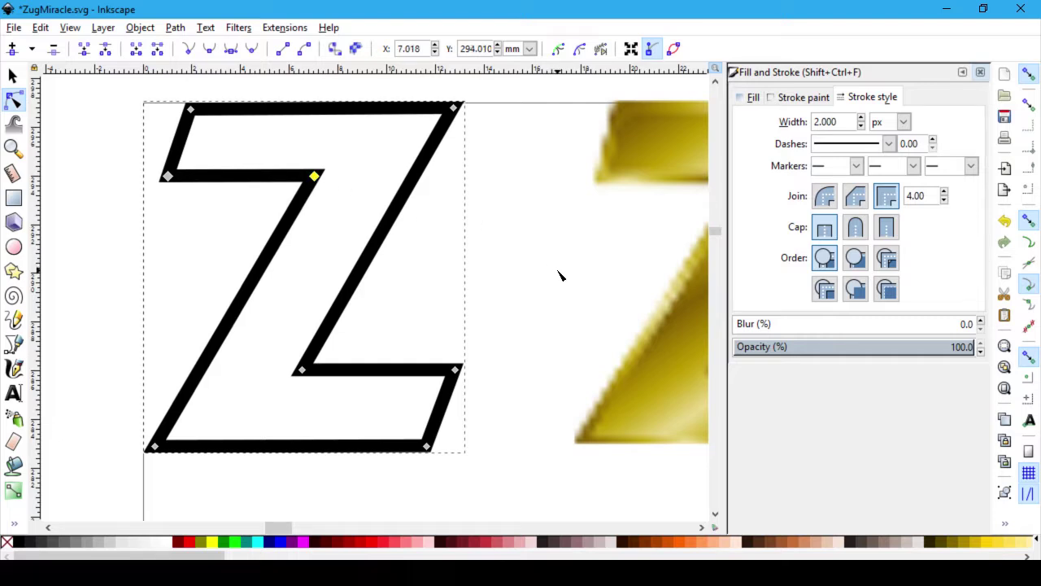
click(562, 317)
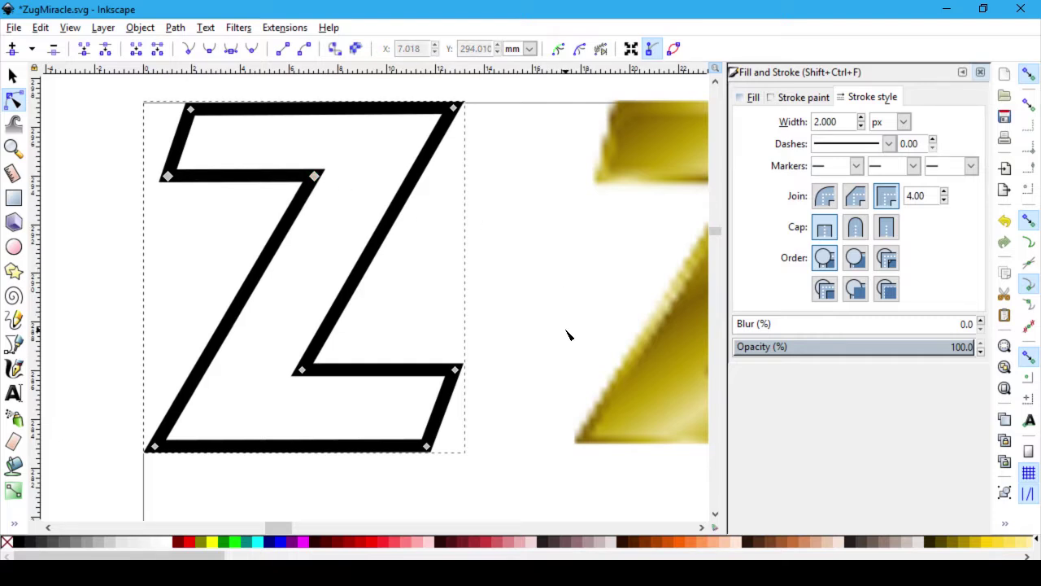
ctrl+scroll(571, 334, down, 2)
ctrl+scroll(572, 329, down, 1)
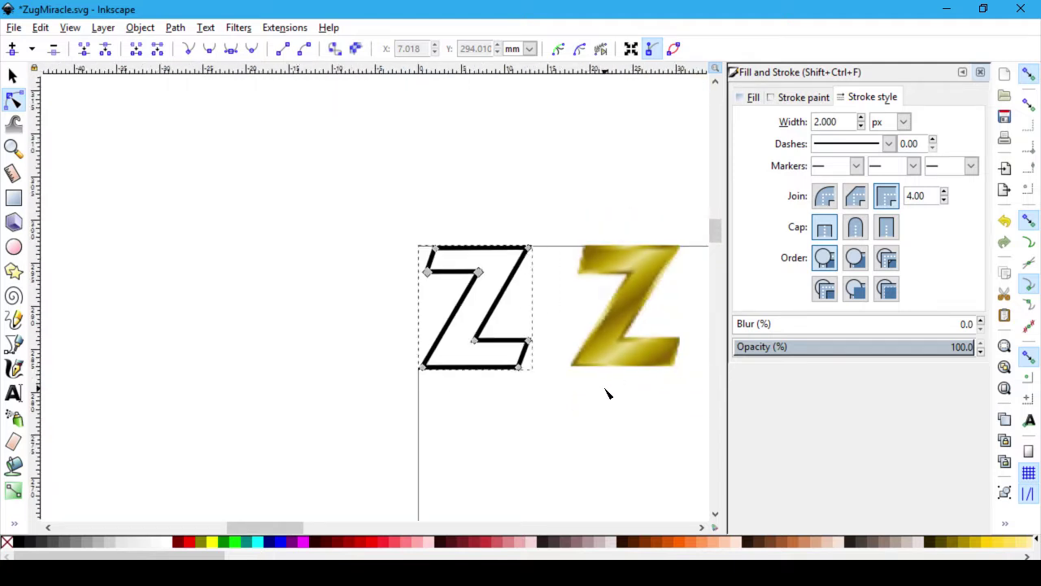
ctrl+scroll(610, 390, down, 2)
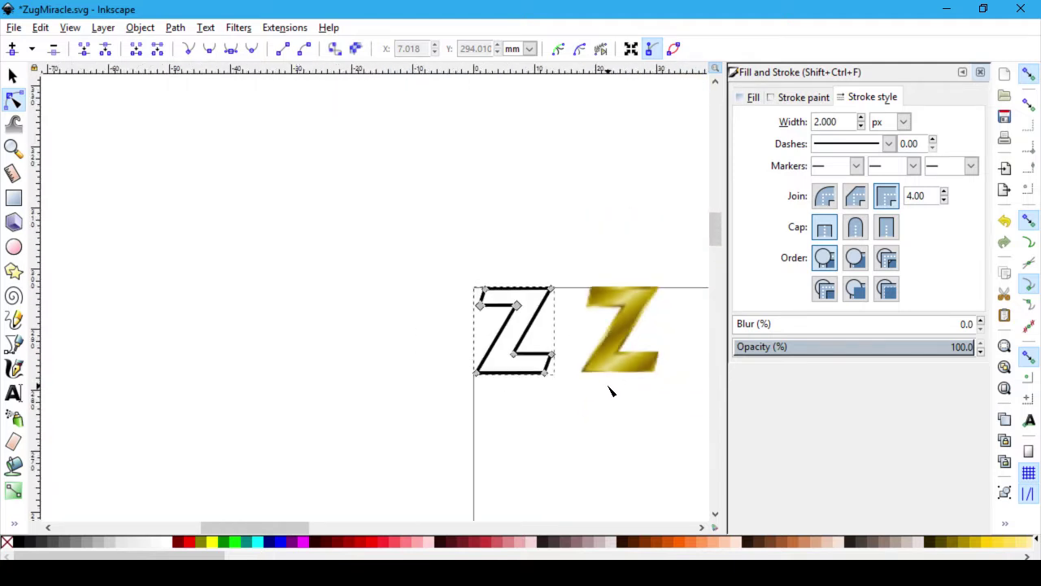
ctrl+scroll(643, 407, up, 3)
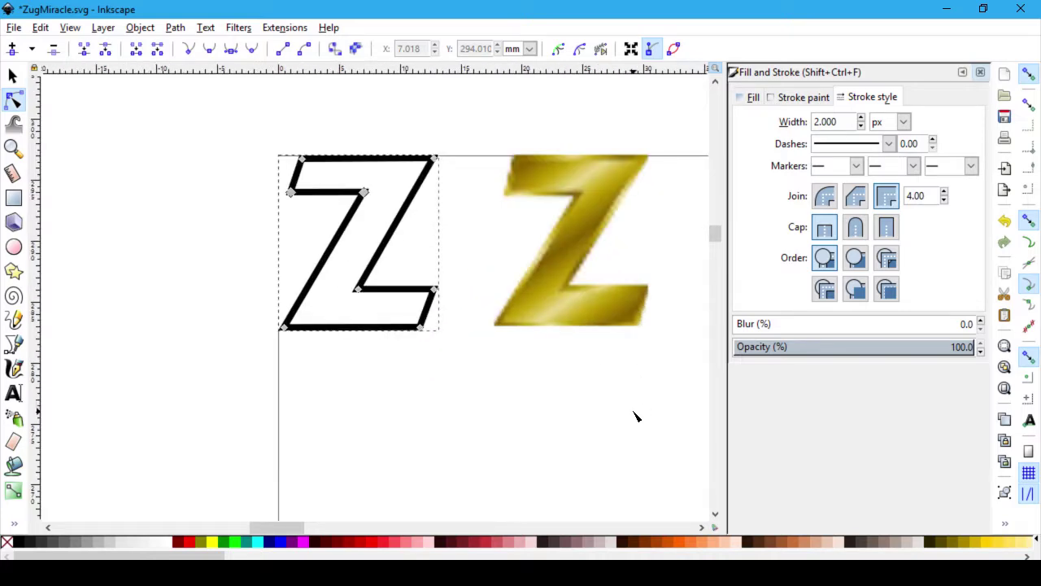
ctrl+scroll(491, 356, up, 1)
scroll(491, 356, up, 4)
ctrl+scroll(474, 395, up, 1)
ctrl+scroll(474, 395, down, 1)
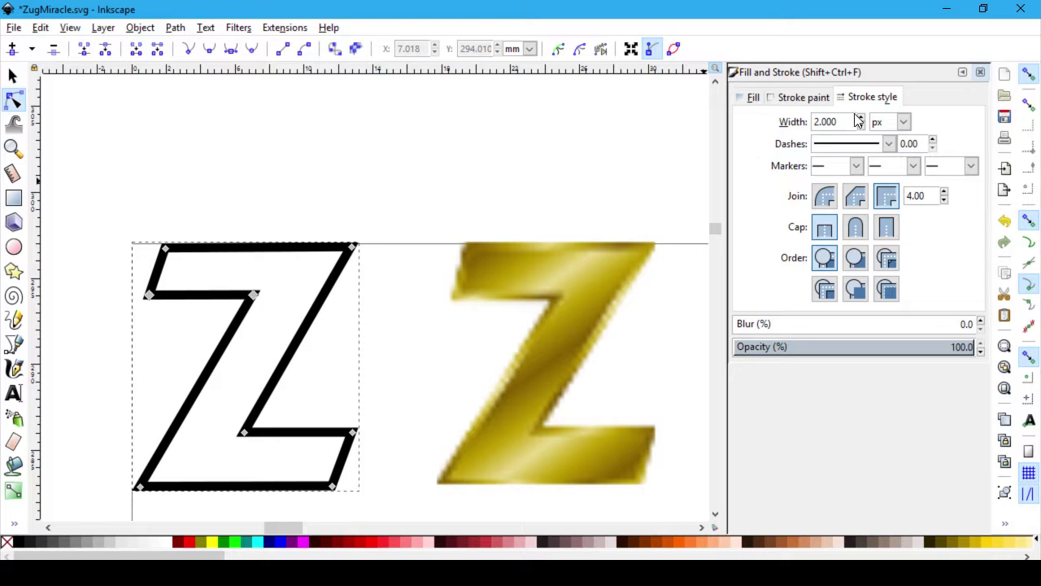
key(ctrl+a)
text(4)
key(Return)
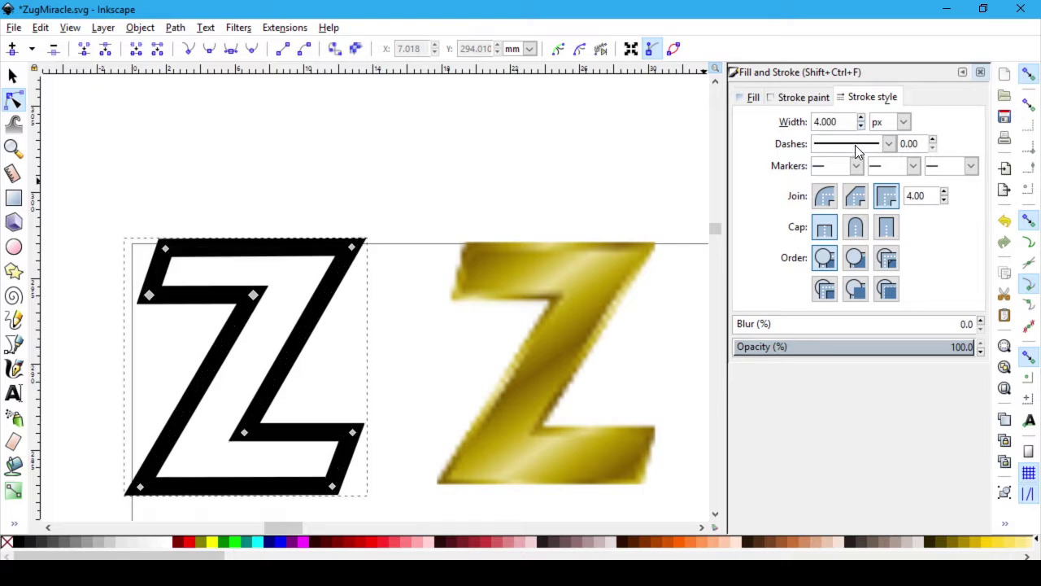
click(459, 375)
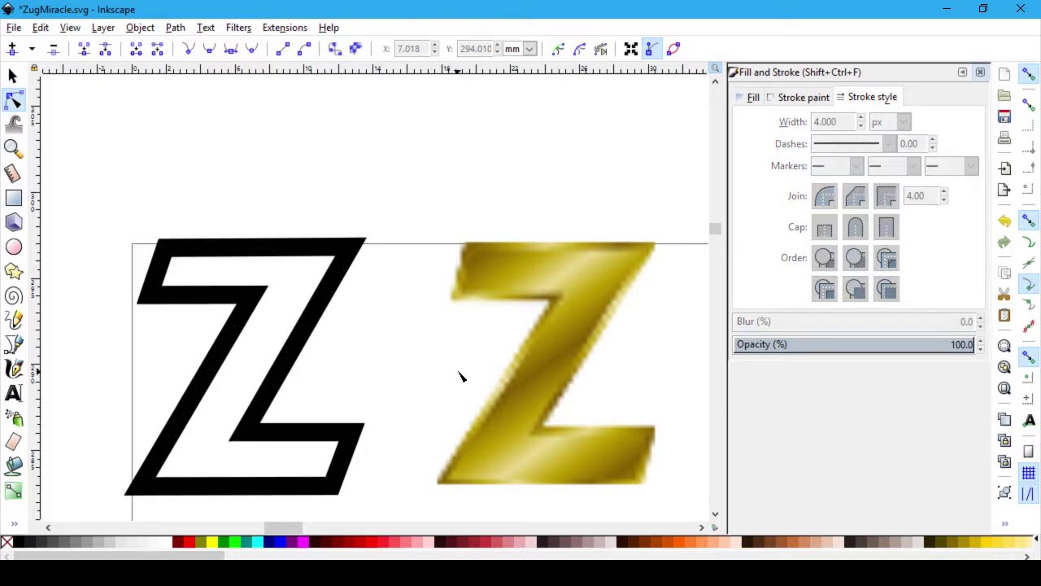
ctrl+scroll(460, 376, down, 1)
ctrl+scroll(459, 374, down, 2)
scroll(458, 374, down, 6)
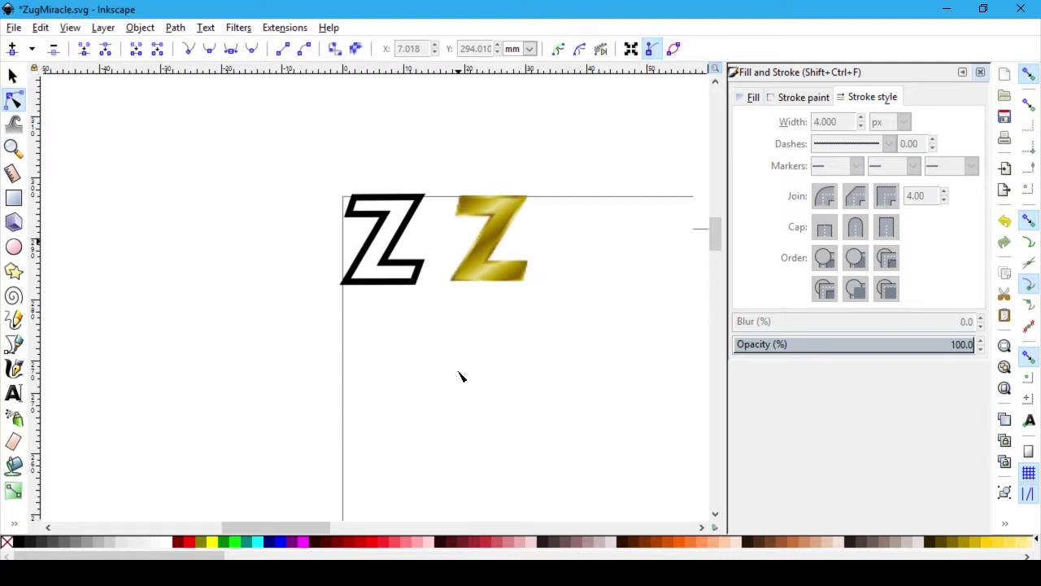
scroll(460, 376, up, 1)
ctrl+scroll(459, 374, up, 2)
scroll(462, 371, up, 7)
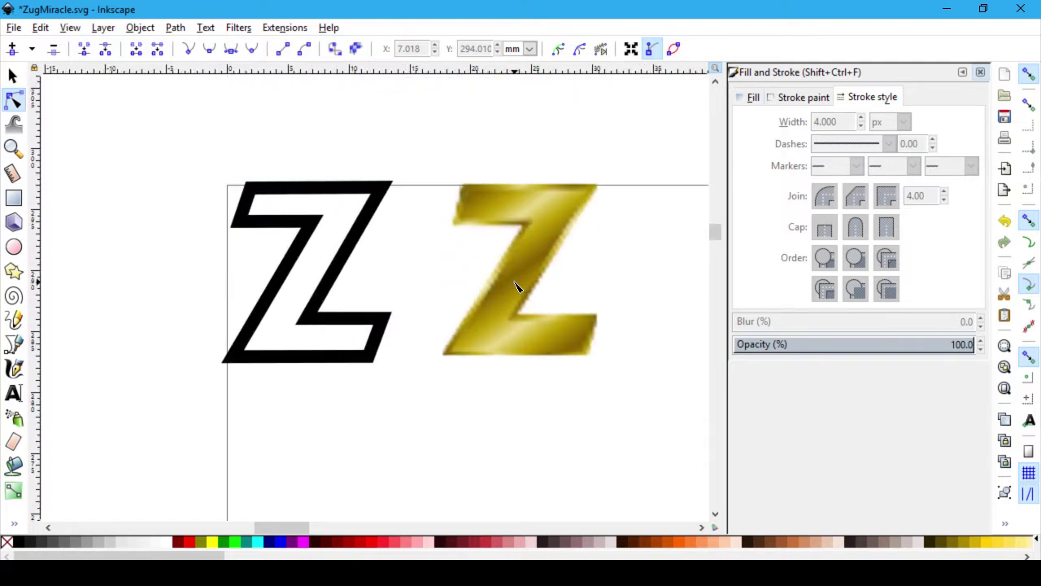
key(ctrl+z)
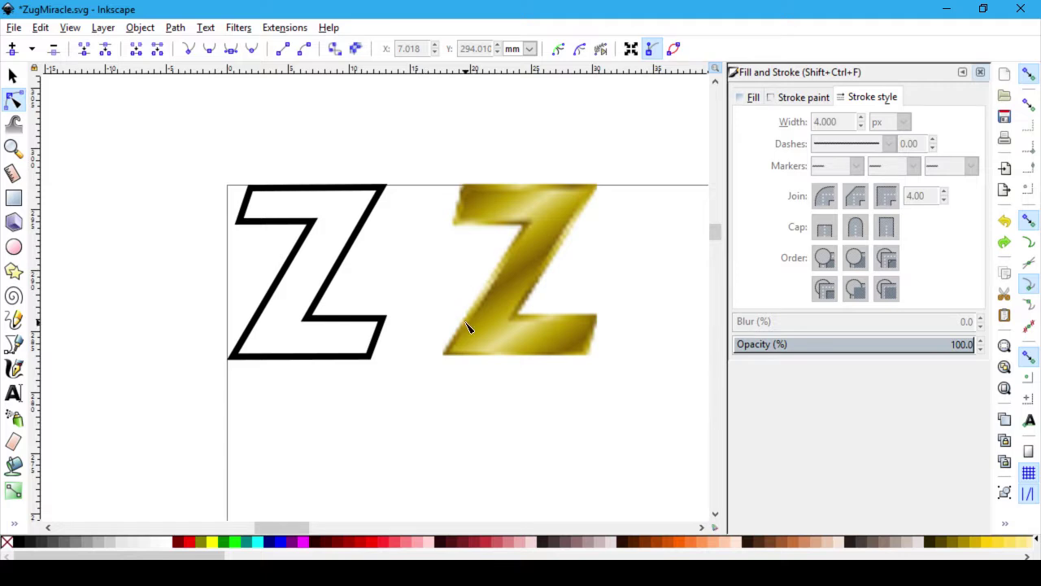
ctrl+scroll(469, 325, down, 3)
scroll(477, 383, down, 5)
scroll(480, 413, up, 1)
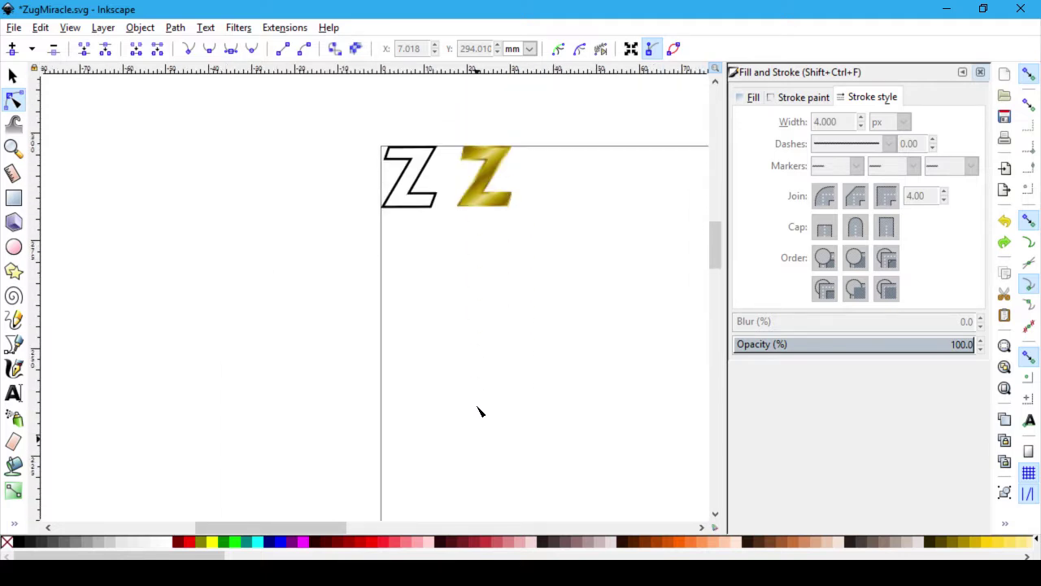
ctrl+scroll(479, 414, down, 1)
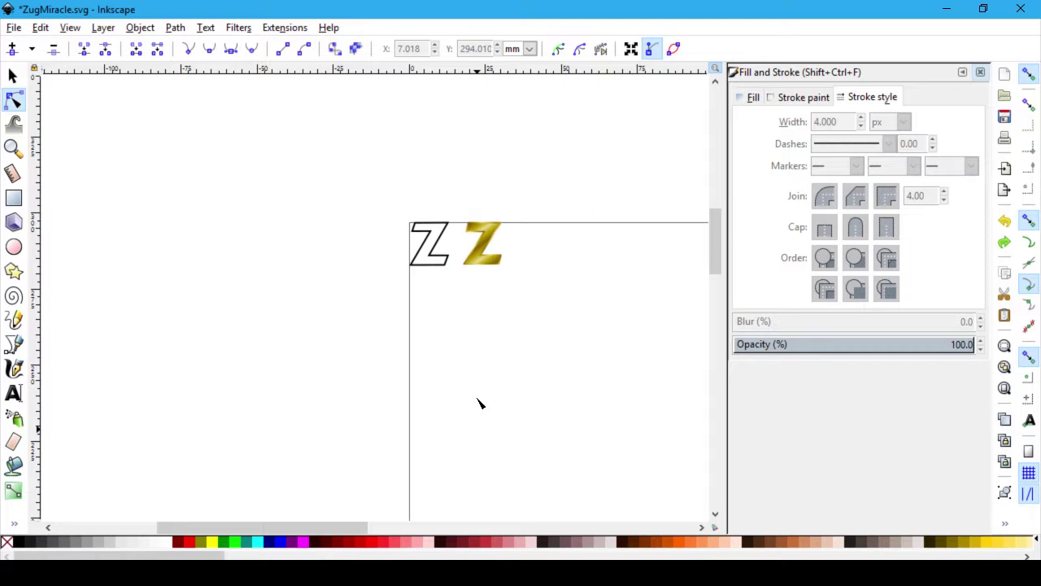
key(ctrl+shift+z)
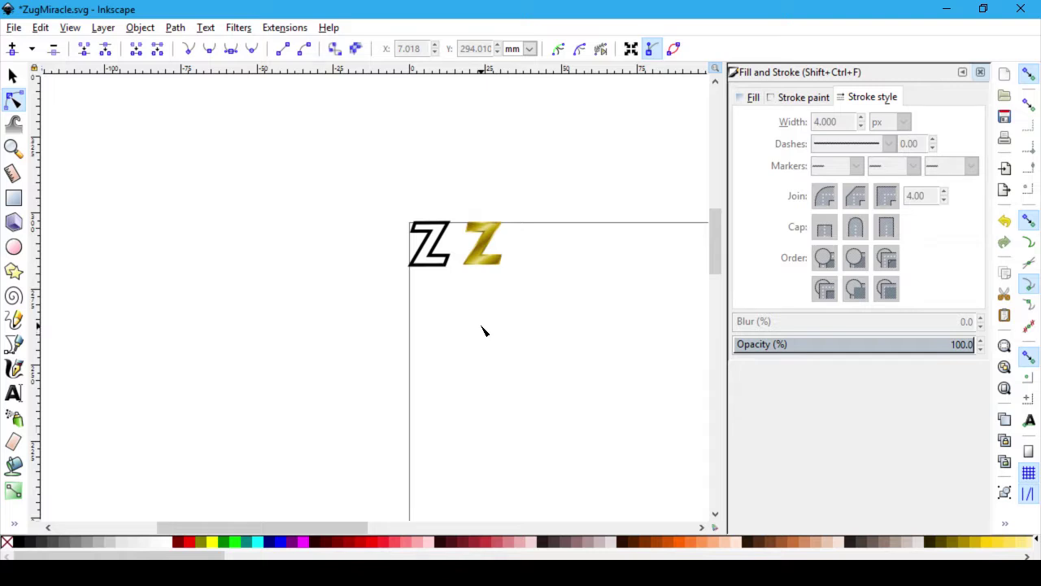
scroll(481, 329, up, 5)
scroll(480, 327, down, 3)
key(ctrl+z)
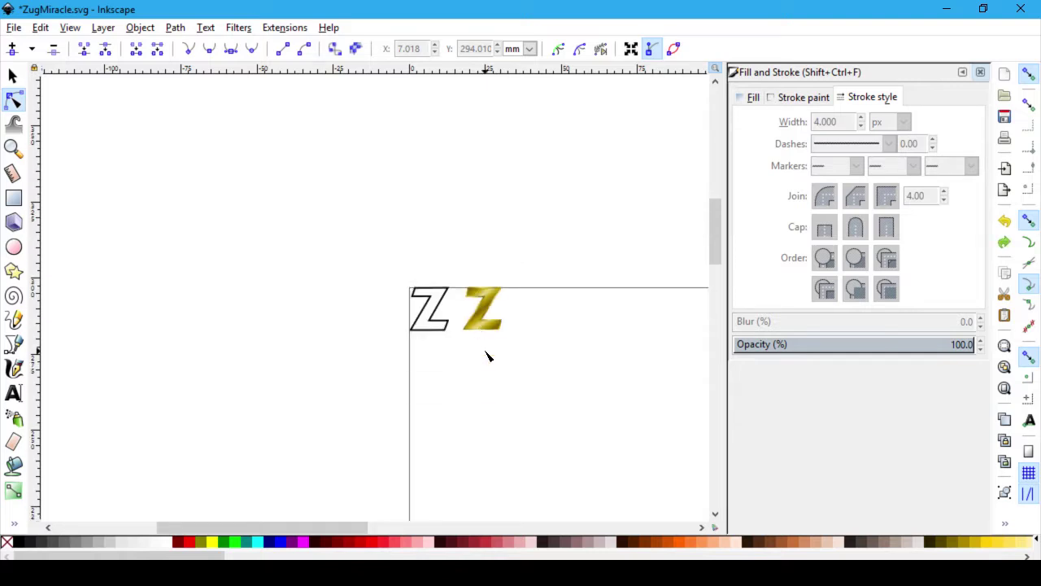
scroll(465, 326, up, 6)
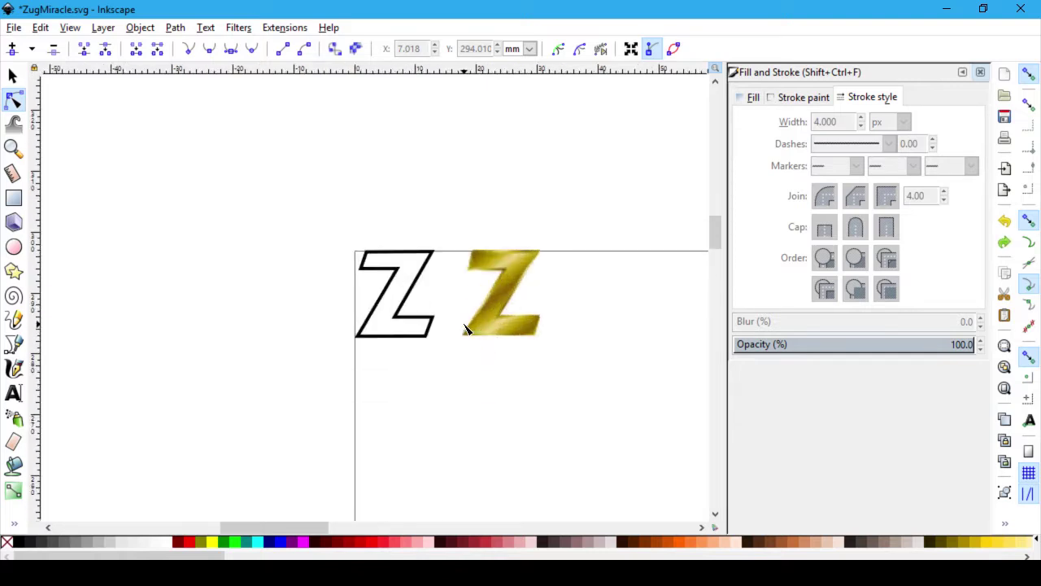
scroll(465, 326, down, 1)
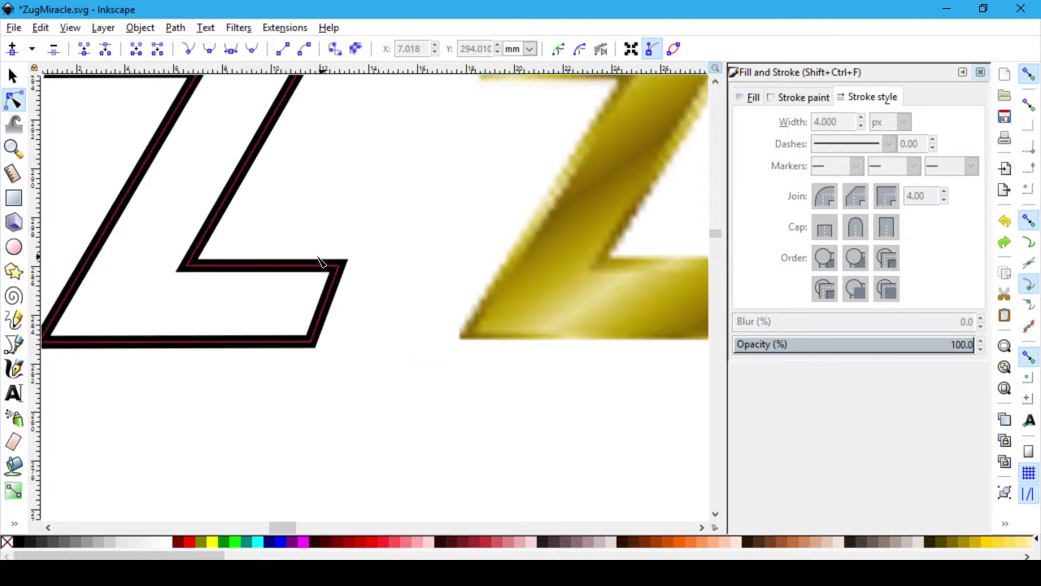
Step: Select the black Z outline, then deselect it and zoom to judge its 3 px stroke
click(188, 268)
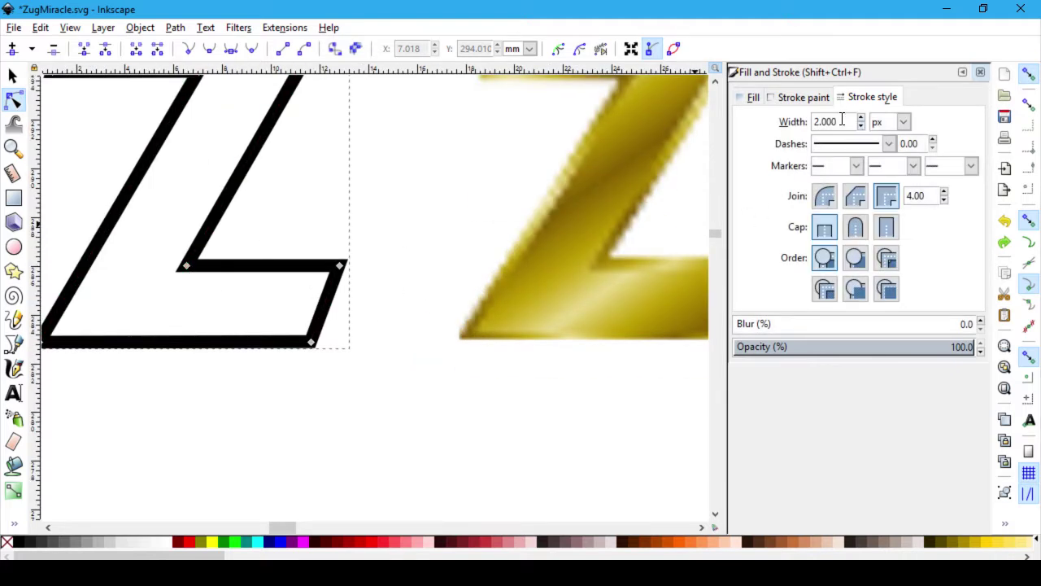
scroll(851, 125, up, 1)
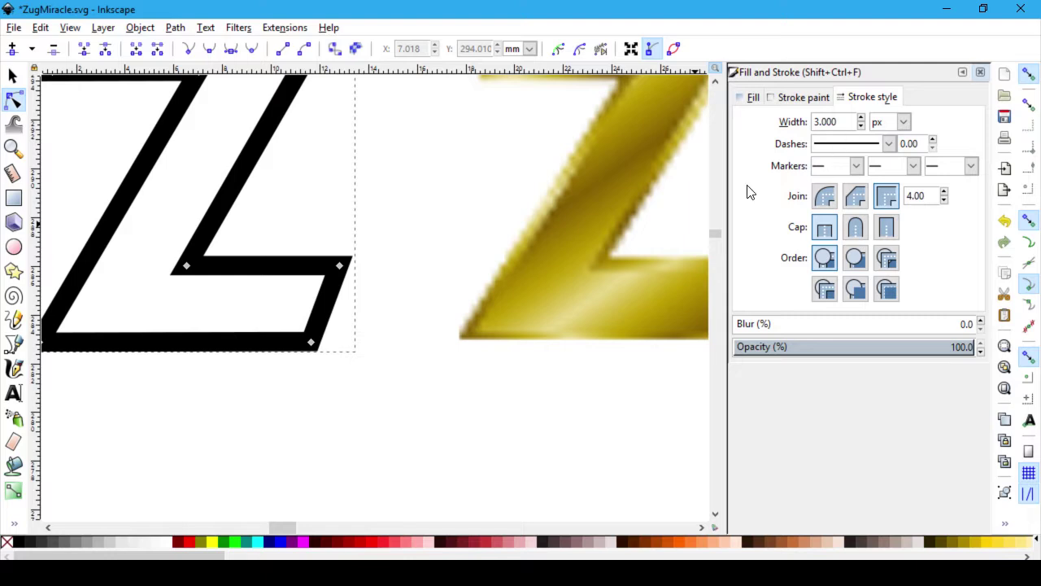
scroll(446, 333, up, 3)
click(444, 341)
scroll(444, 342, down, 6)
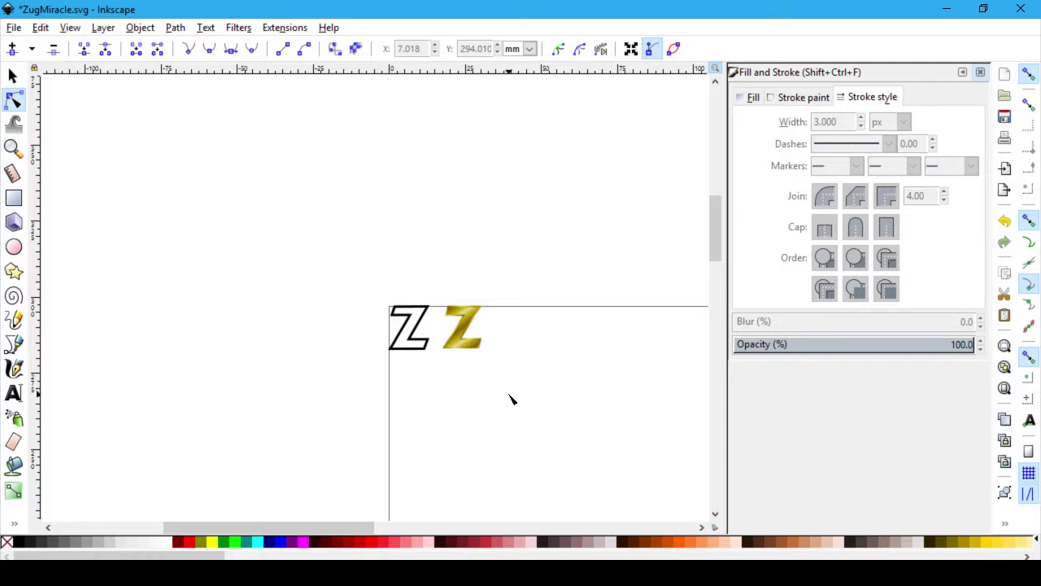
scroll(505, 398, down, 1)
scroll(558, 444, down, 4)
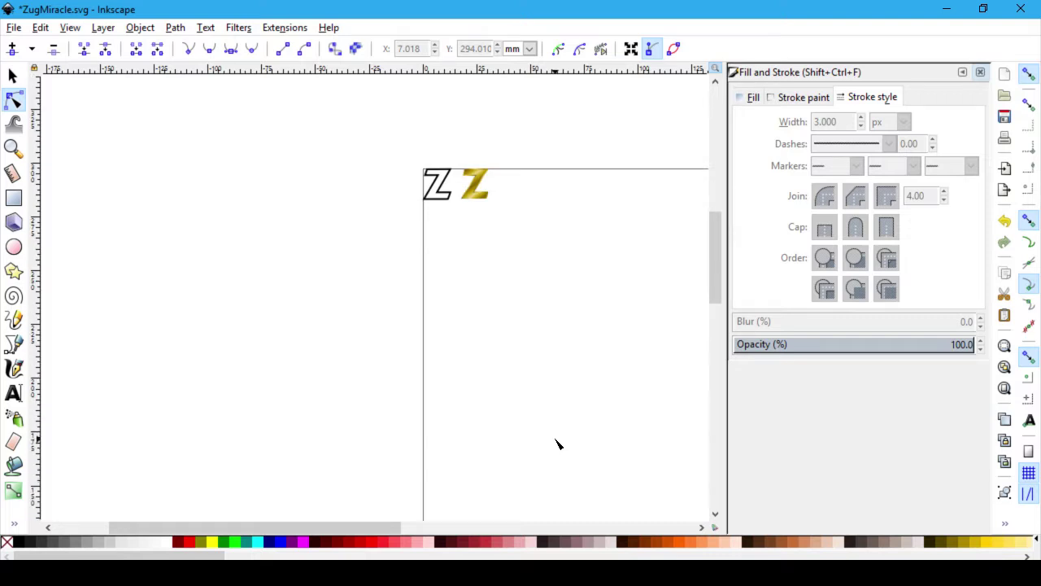
ctrl+scroll(558, 444, up, 1)
scroll(558, 444, up, 2)
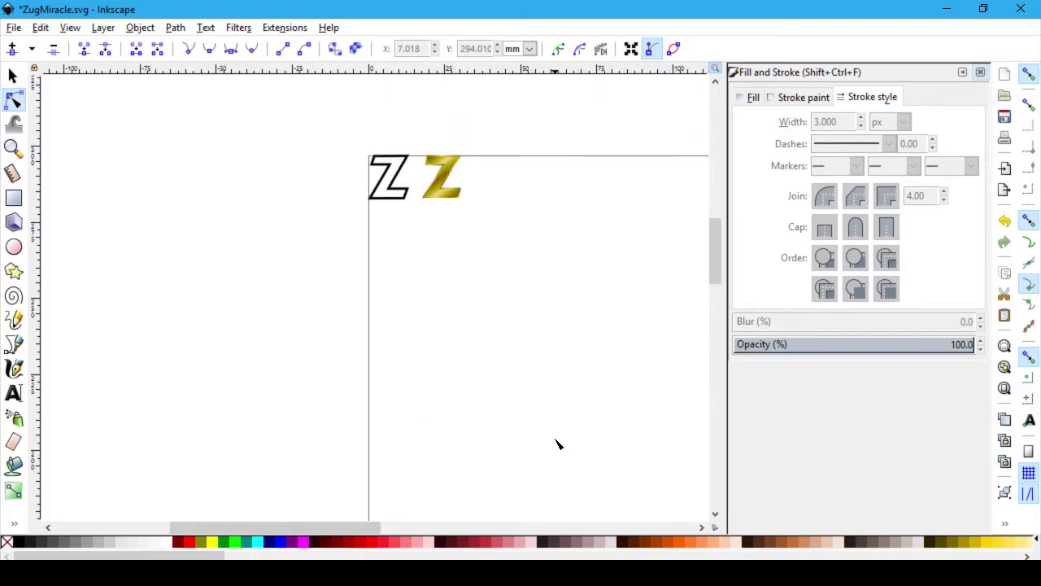
ctrl+scroll(558, 444, down, 1)
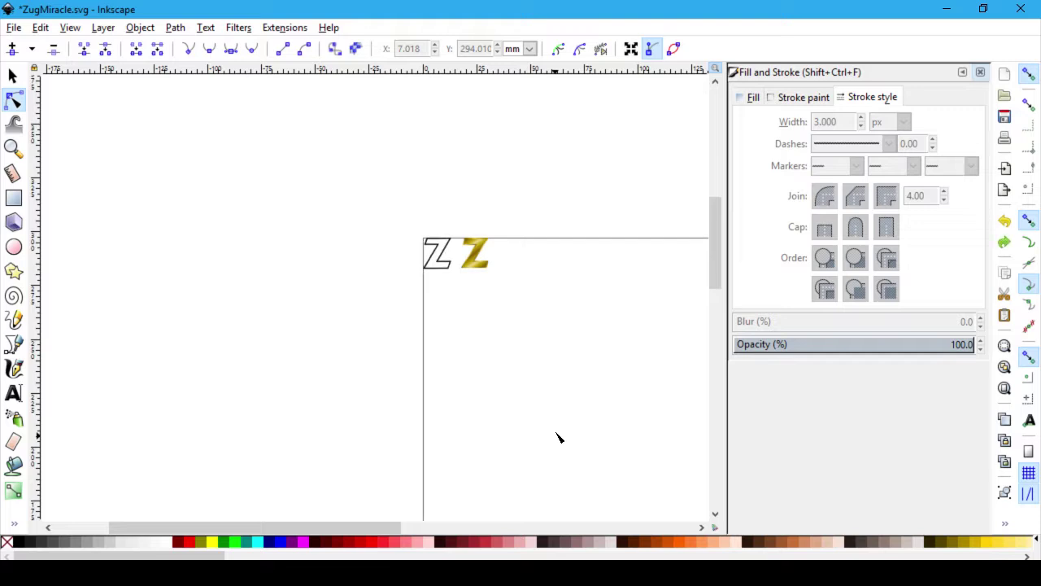
Step: Set the black Z's stroke width to 4 px and switch to the browser
click(438, 258)
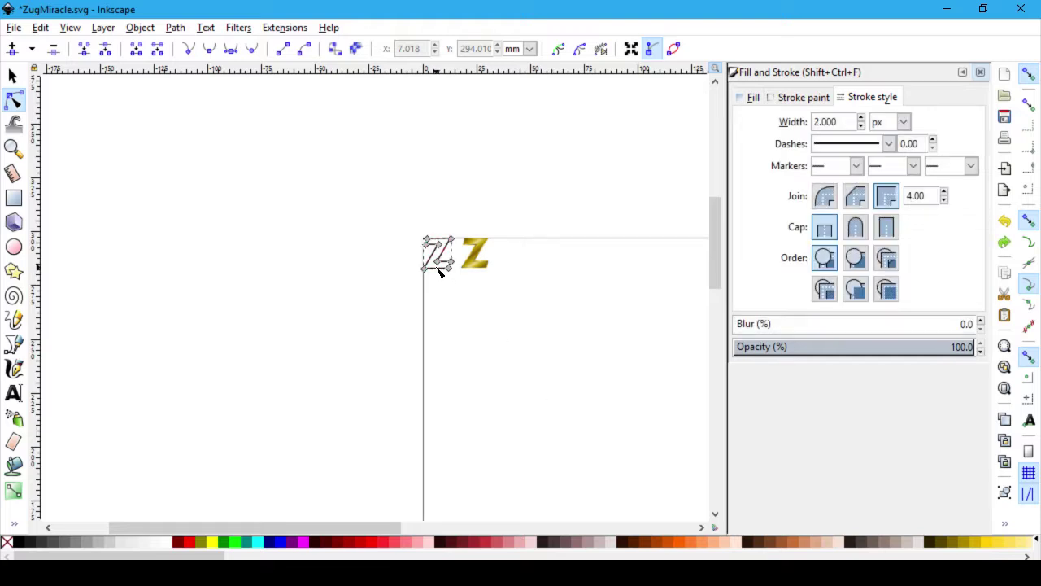
double_click(843, 124)
text(4)
key(Return)
click(611, 322)
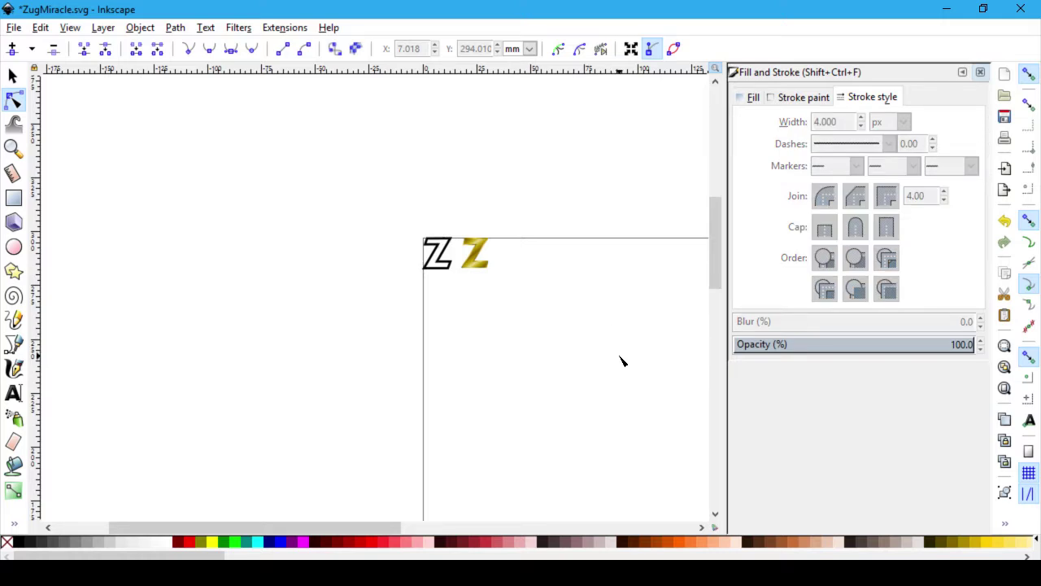
key(alt+Tab)
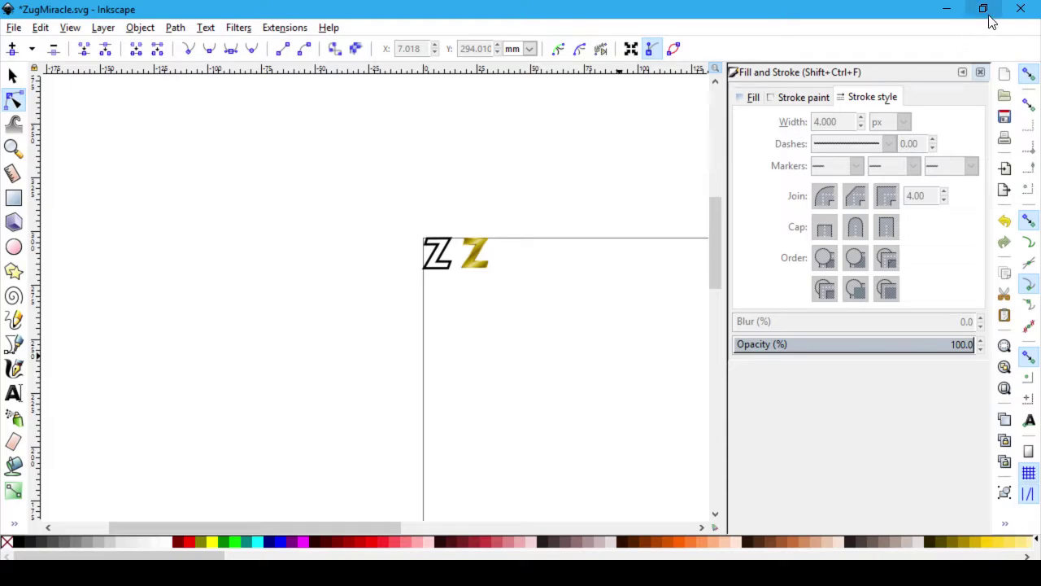
Step: Restore the Inkscape window to a smaller size and move it to the right
click(983, 8)
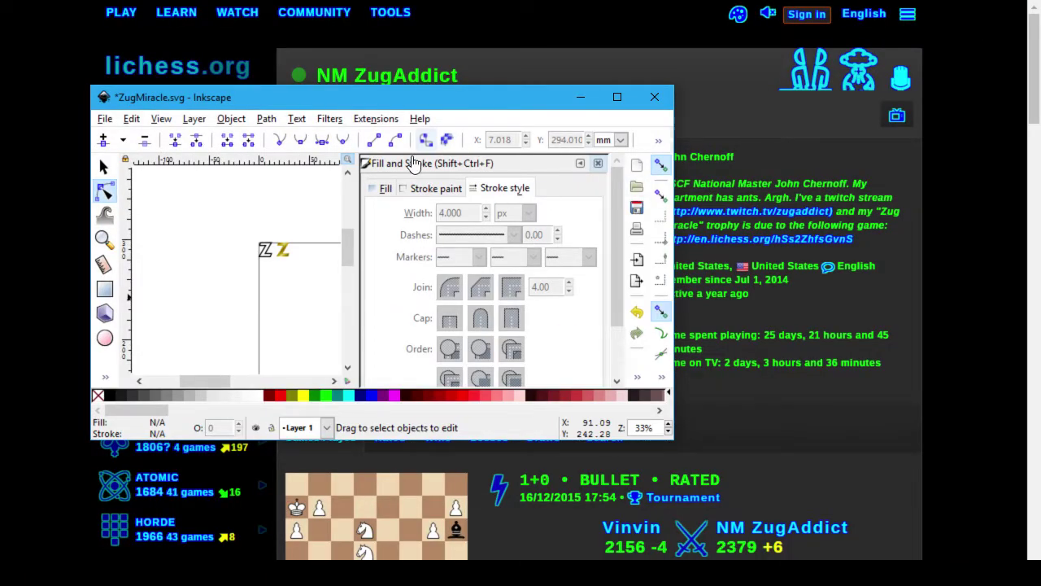
scroll(306, 297, up, 2)
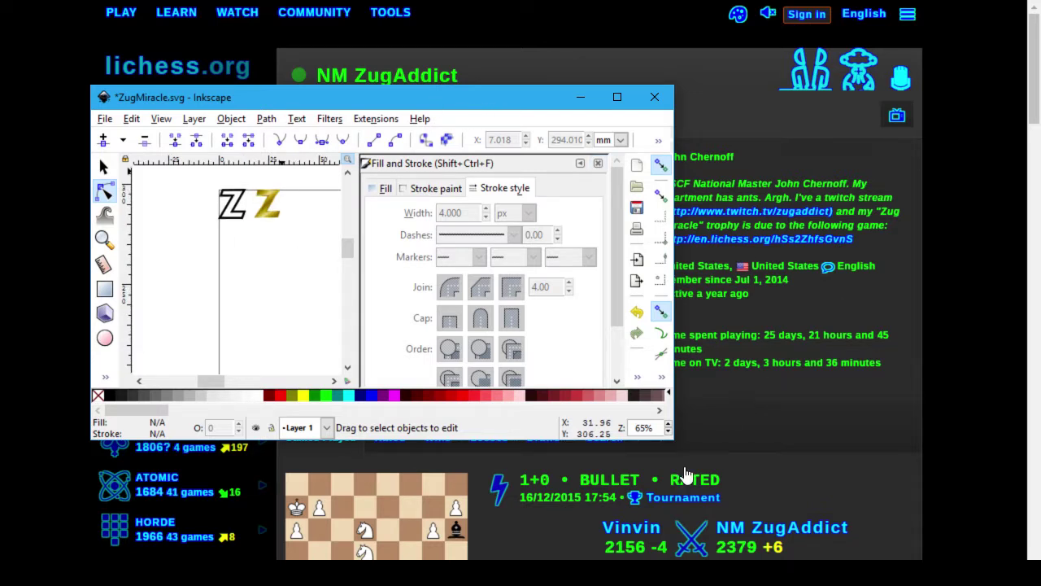
drag(339, 96, 920, 106)
scroll(895, 272, up, 1)
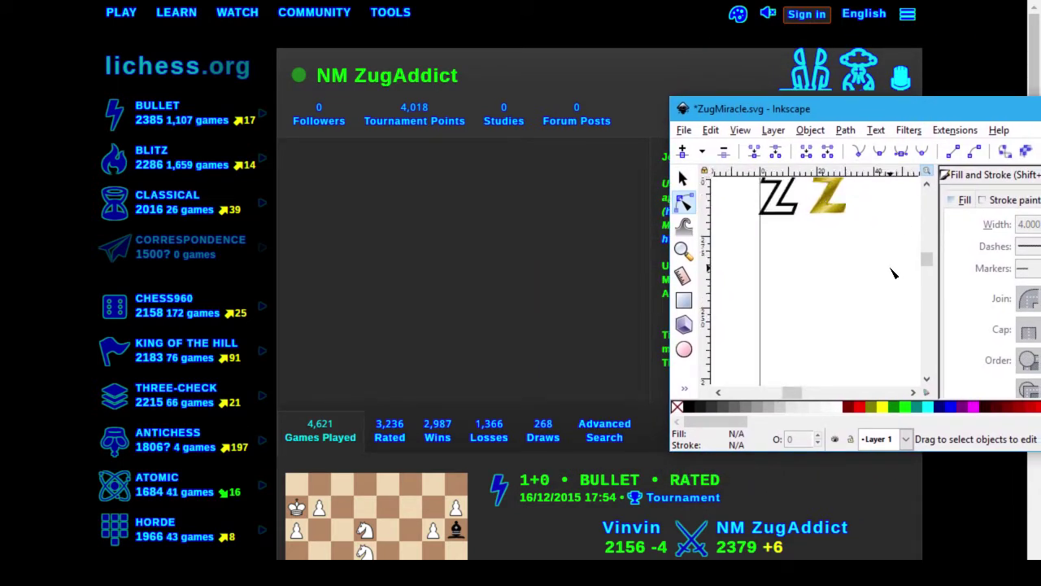
scroll(876, 283, up, 1)
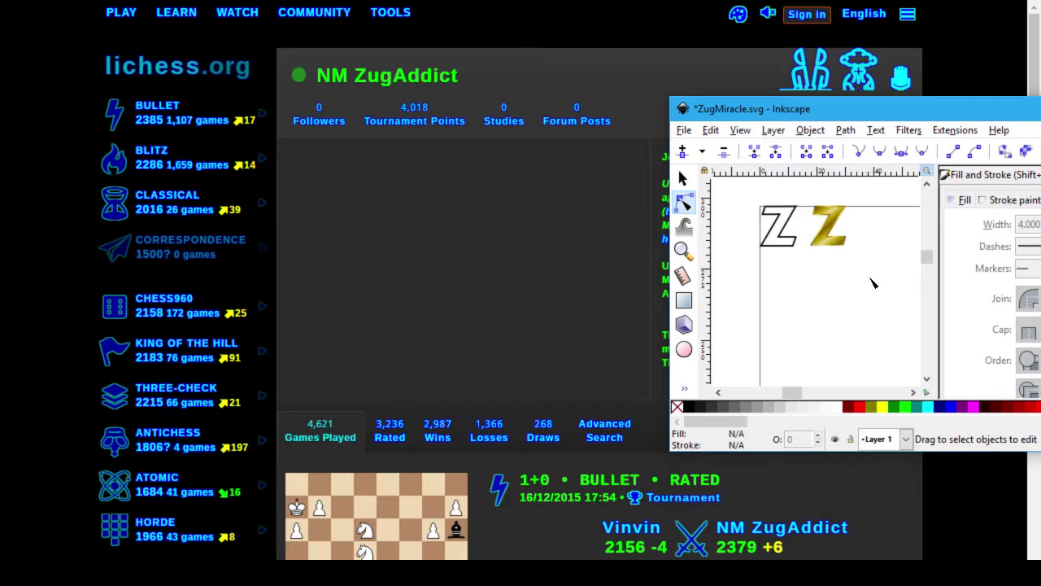
Step: Set the black outline Z's stroke width to 3 px, then shift the window back left
click(779, 231)
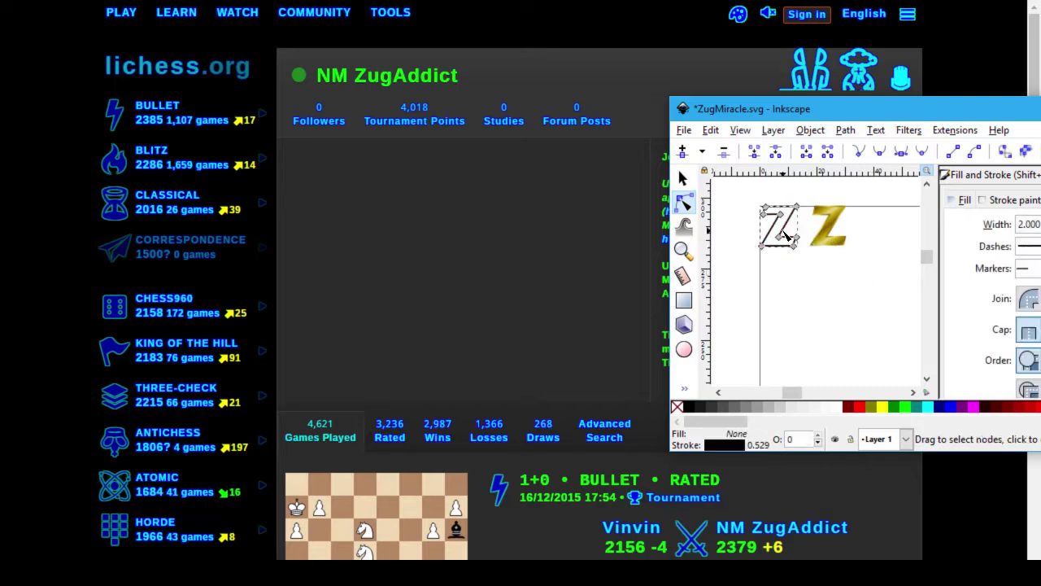
double_click(1028, 224)
text(3)
key(Return)
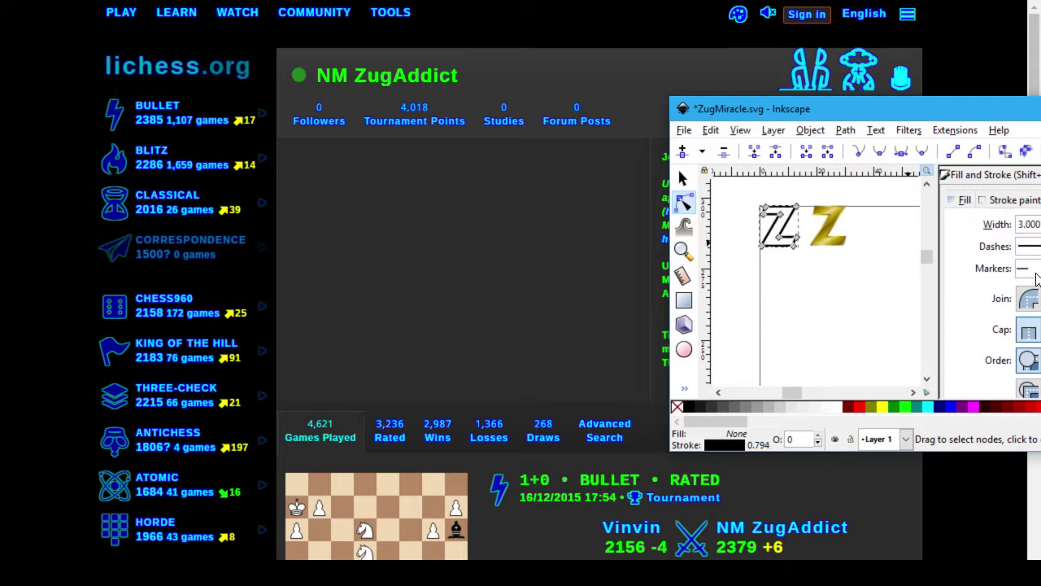
click(908, 295)
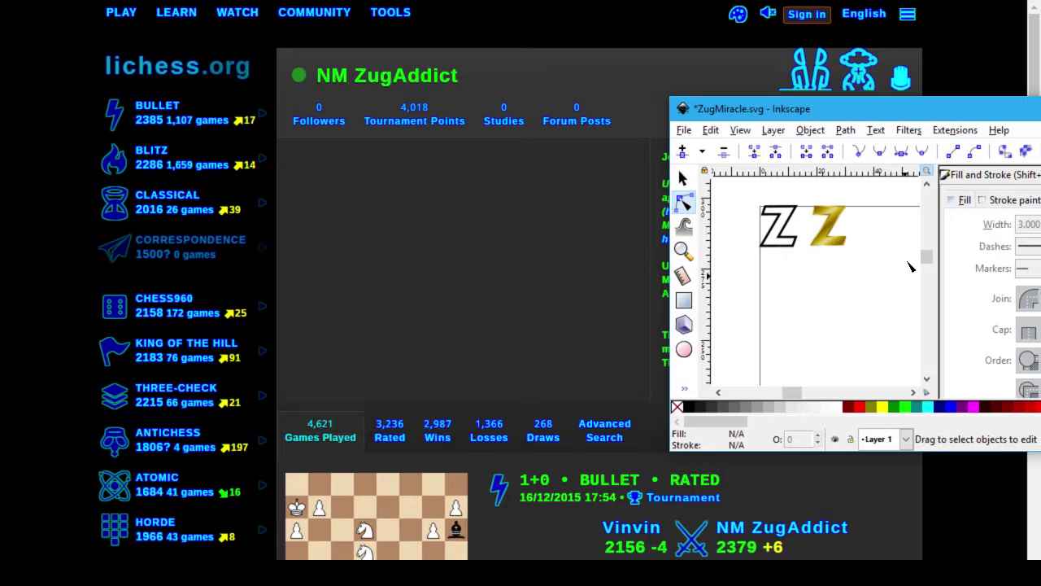
drag(927, 116, 368, 123)
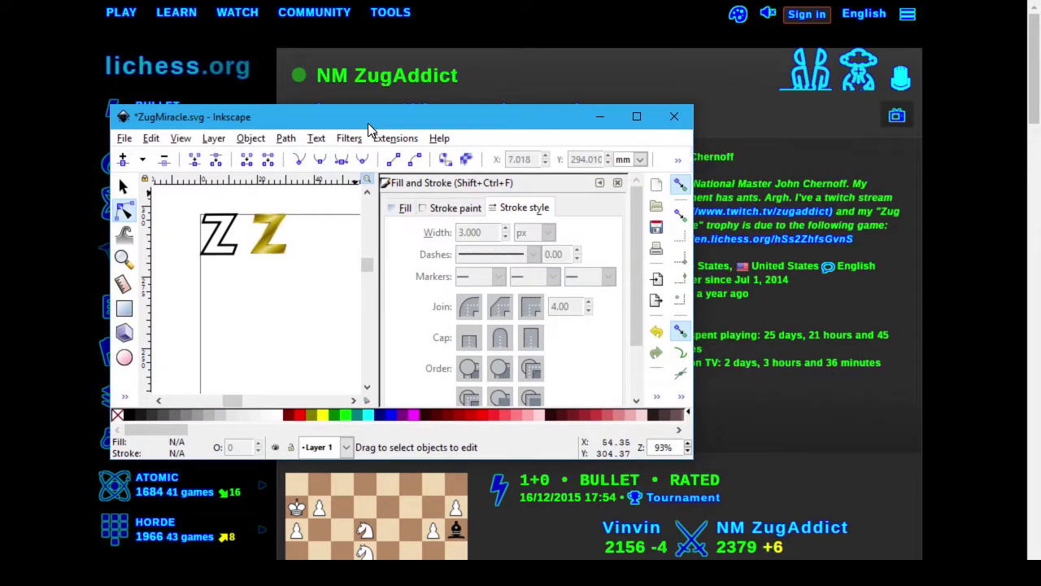
Step: Maximize the window and zoom in closely on the outline Z and the gold Z
double_click(516, 119)
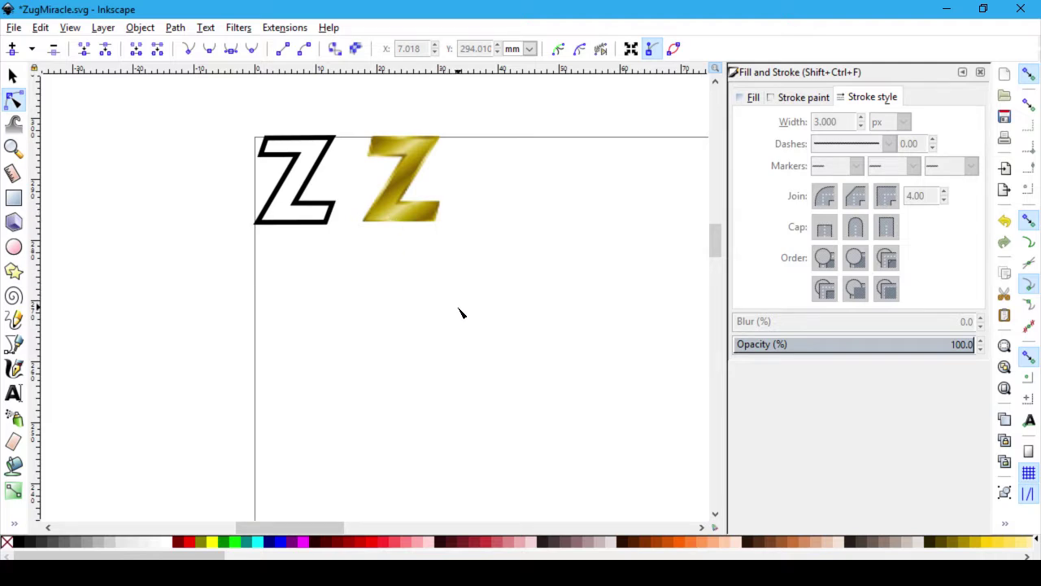
scroll(459, 313, up, 2)
scroll(459, 313, up, 3)
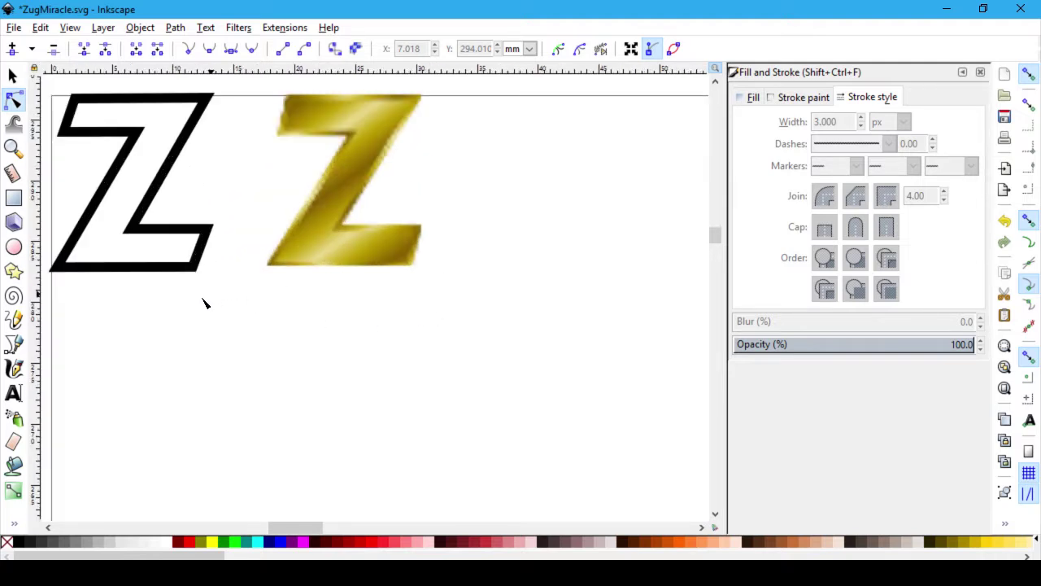
scroll(112, 334, down, 2)
scroll(111, 335, up, 4)
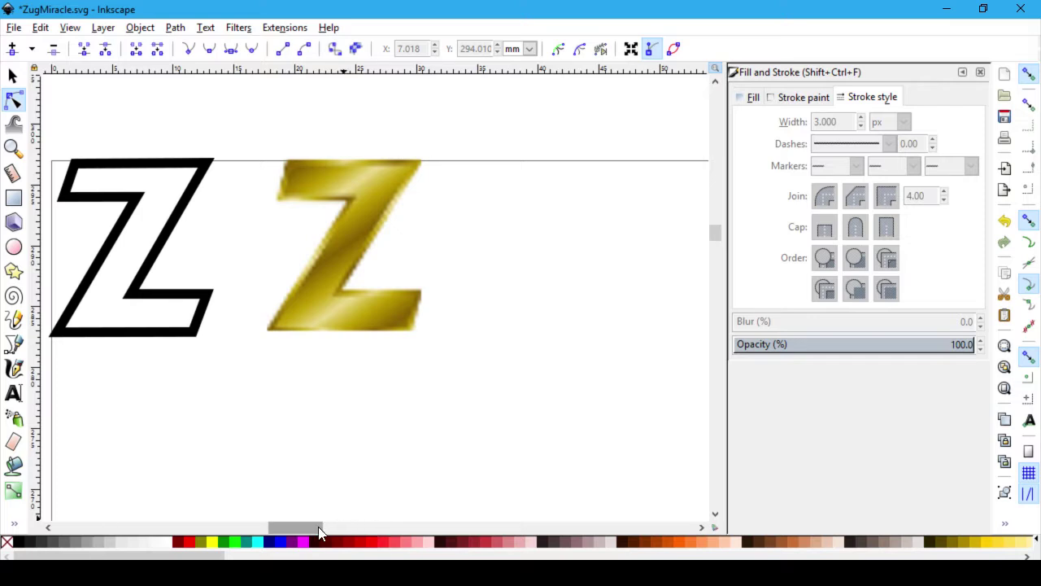
drag(309, 525, 287, 527)
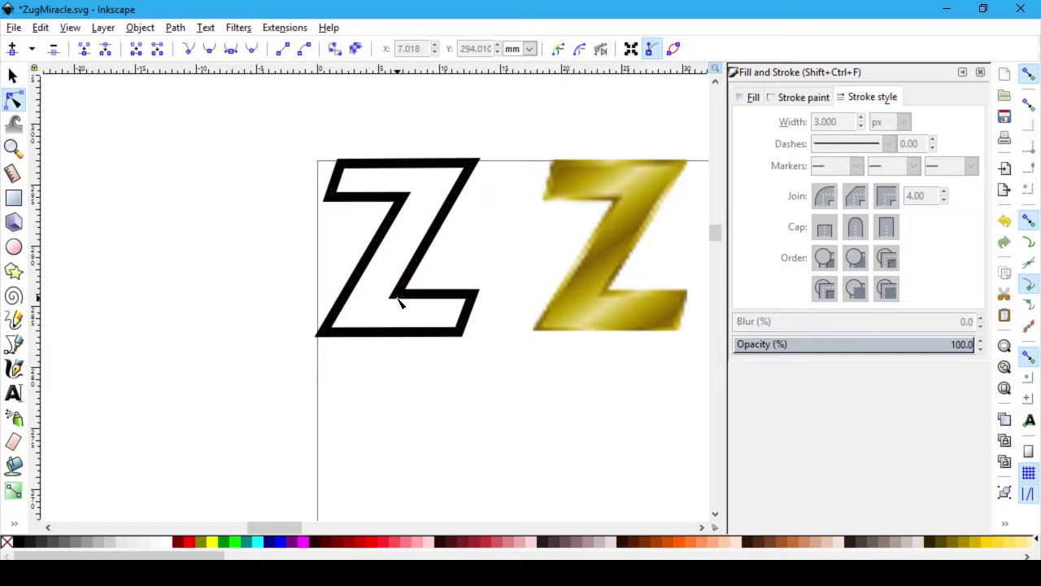
scroll(483, 302, up, 2)
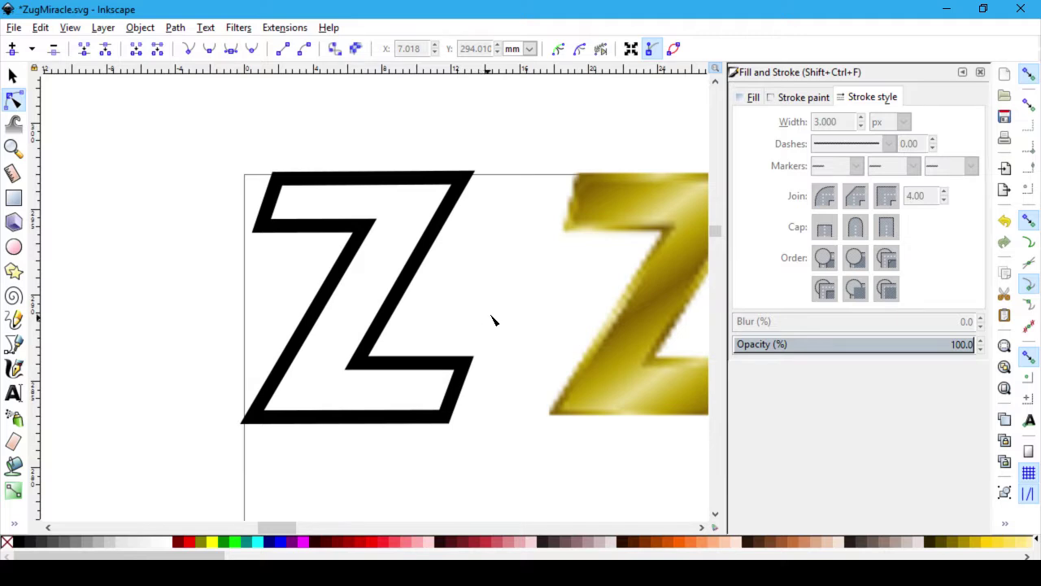
Step: Nudge the Z's upper-left corner and crossbar inner corner nodes into cleaner positions
click(263, 230)
drag(261, 228, 262, 232)
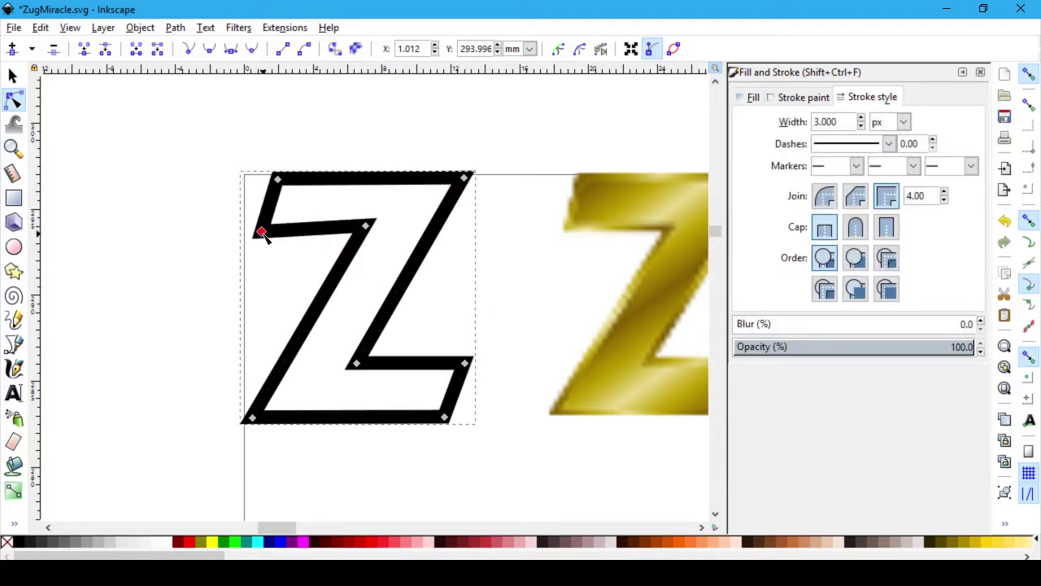
click(366, 228)
key(Page_Up)
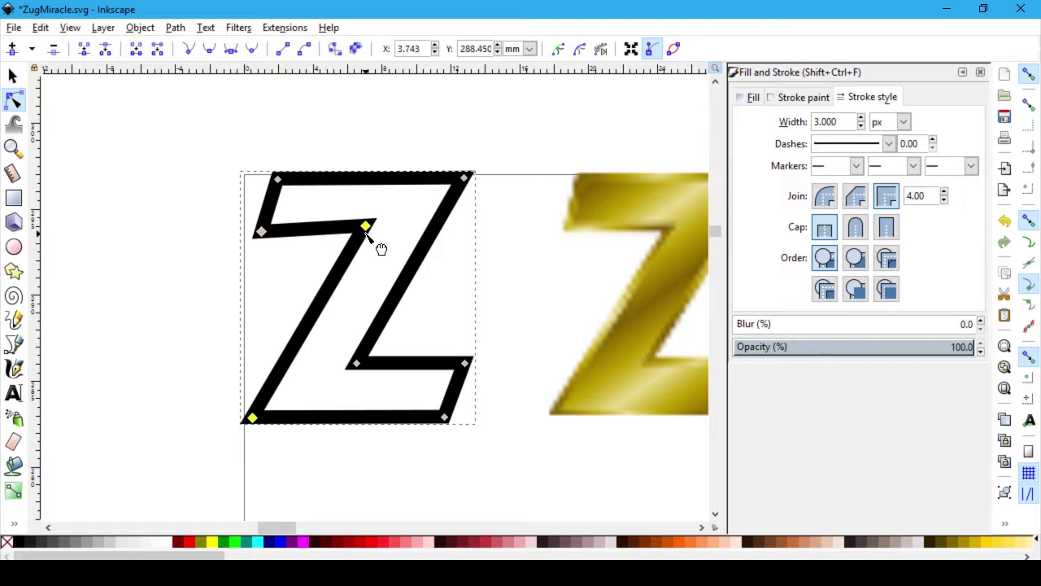
drag(368, 231, 366, 236)
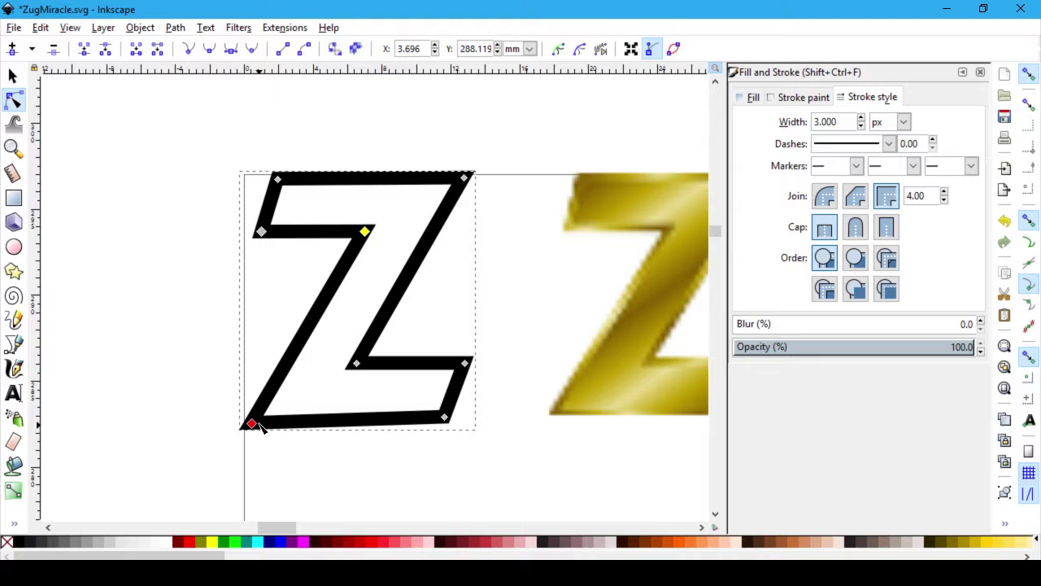
drag(260, 423, 264, 418)
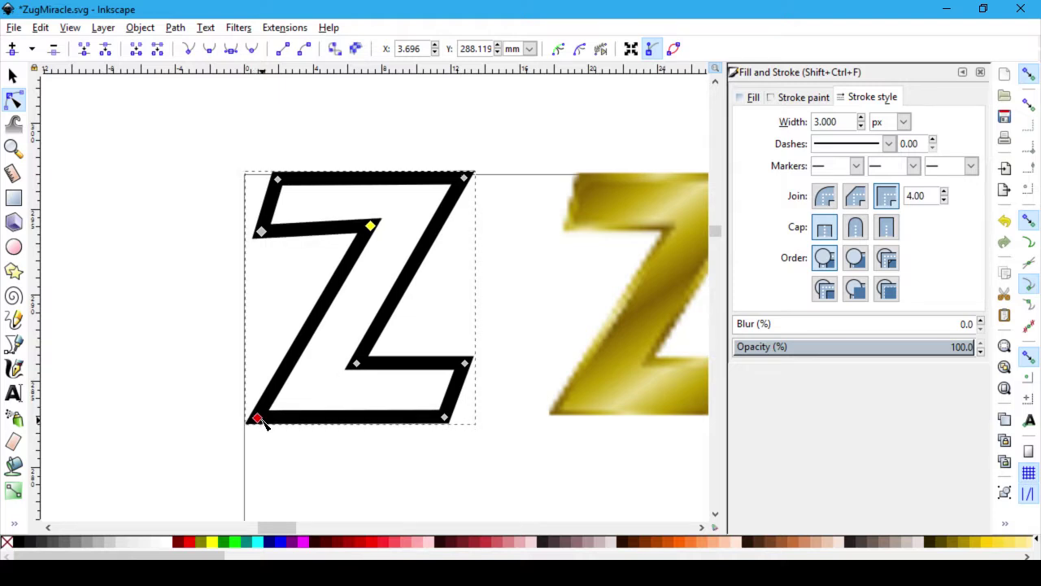
click(383, 241)
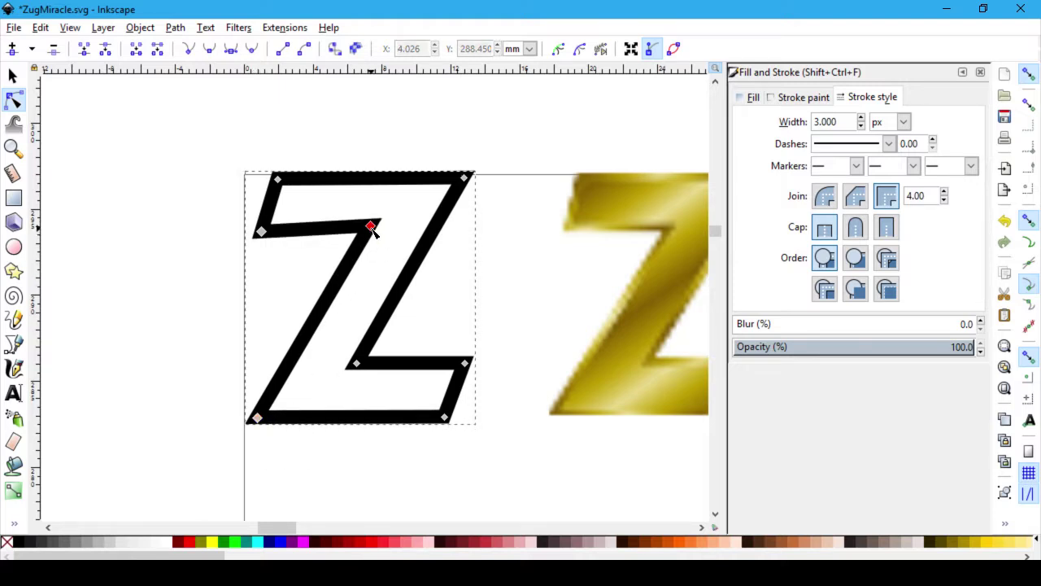
drag(372, 231, 374, 241)
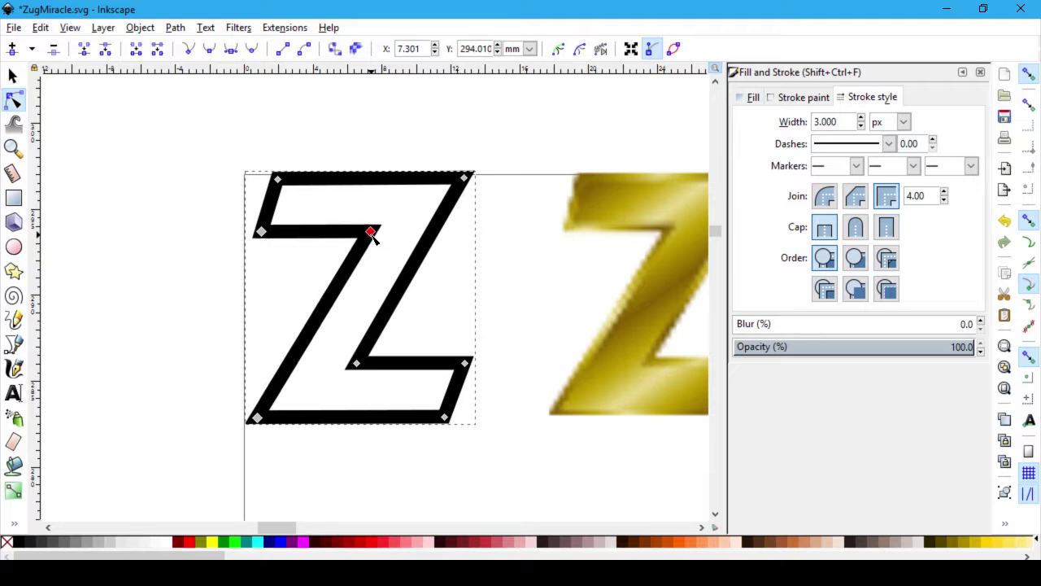
drag(371, 234, 367, 234)
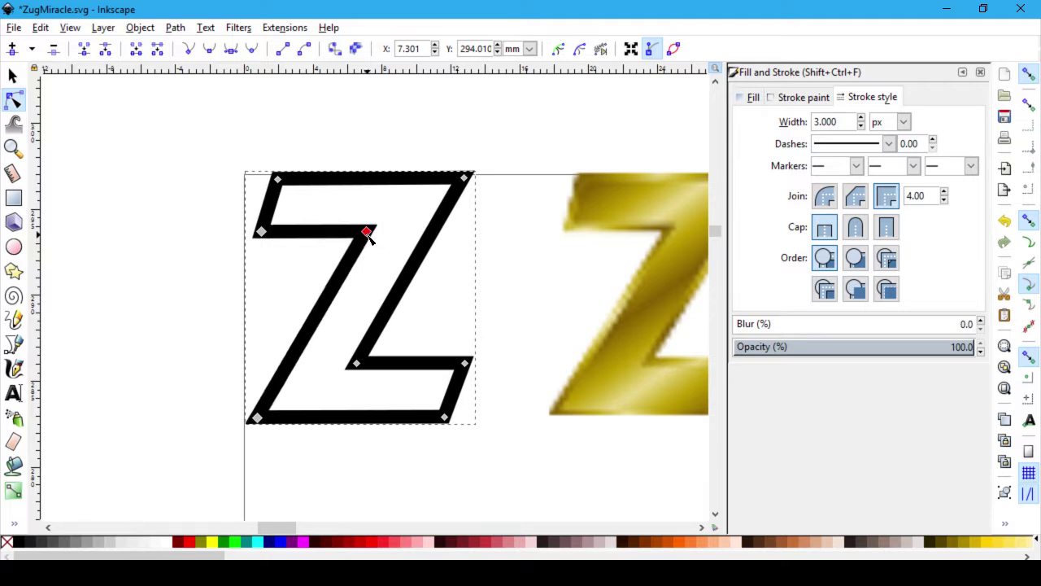
click(560, 309)
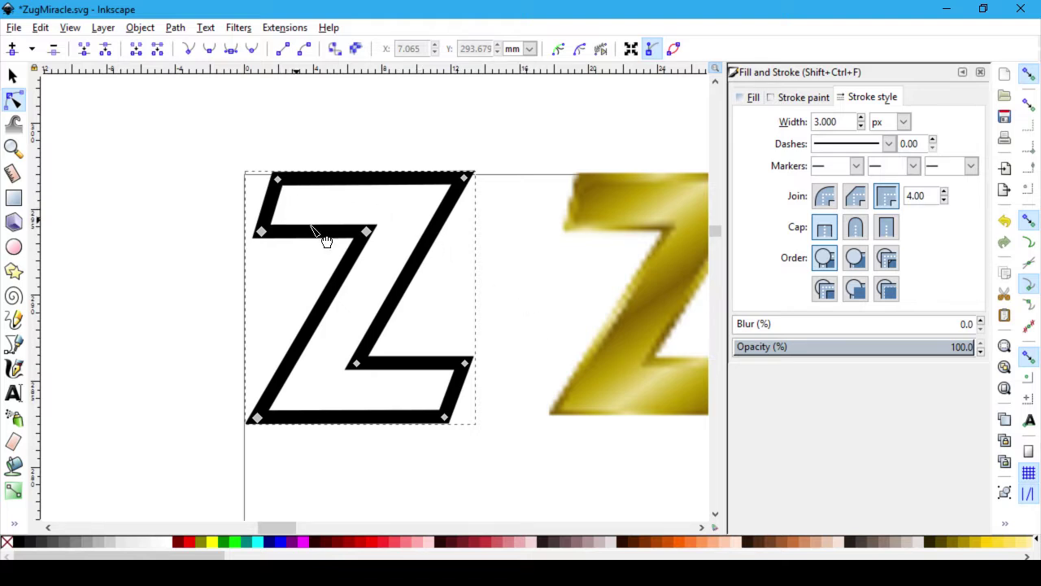
Step: Add a node at the midpoint of the long diagonal and move the Z slightly down
key(Escape)
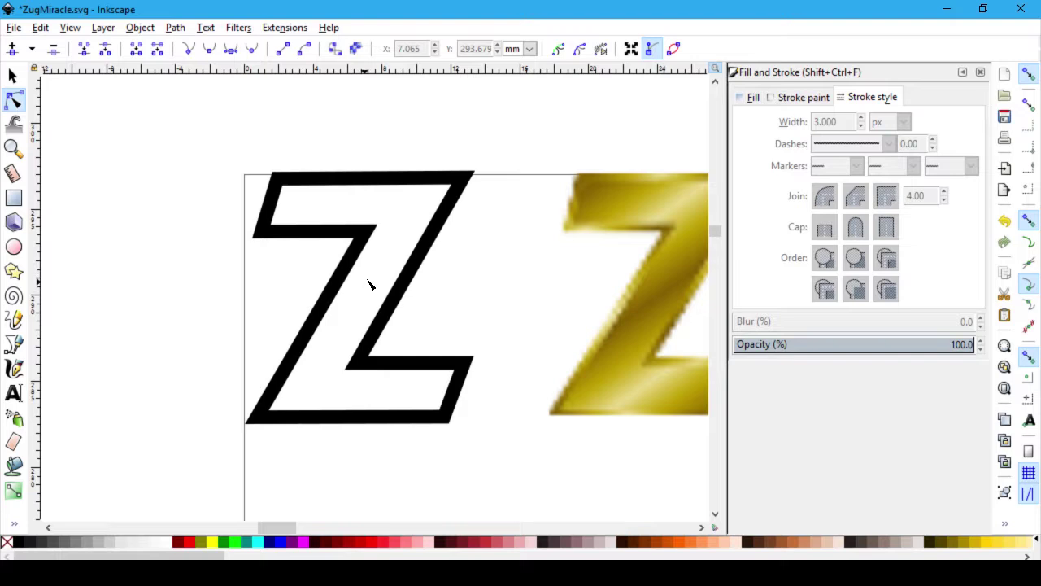
click(439, 273)
click(402, 284)
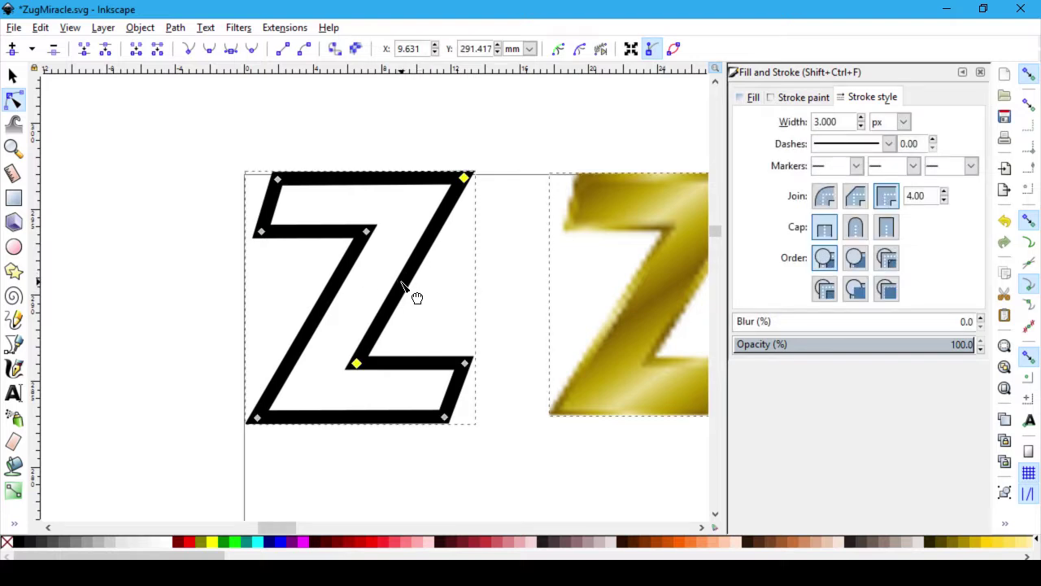
double_click(402, 279)
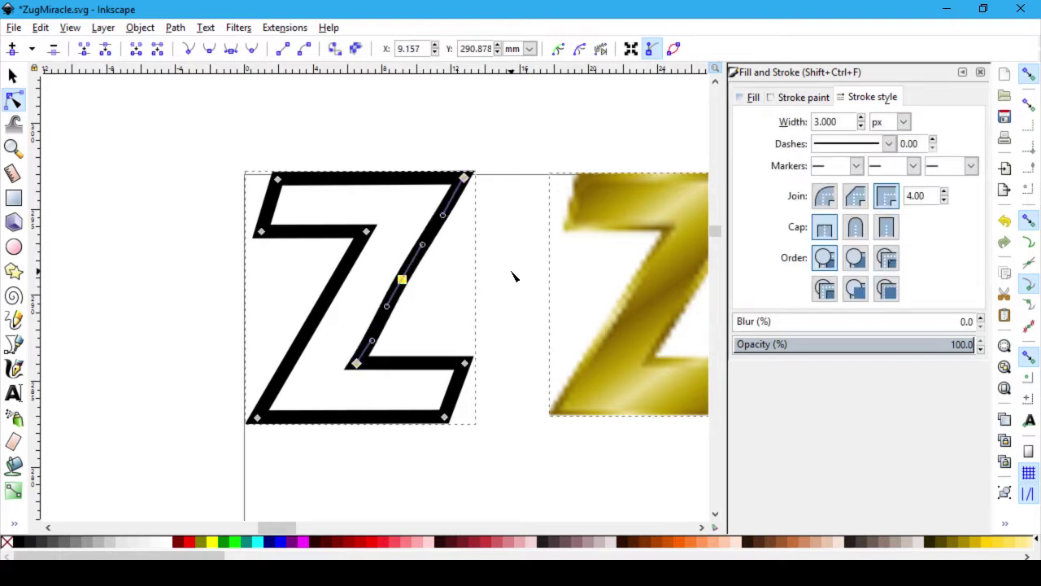
key(Escape)
drag(330, 197, 337, 207)
key(ctrl+z)
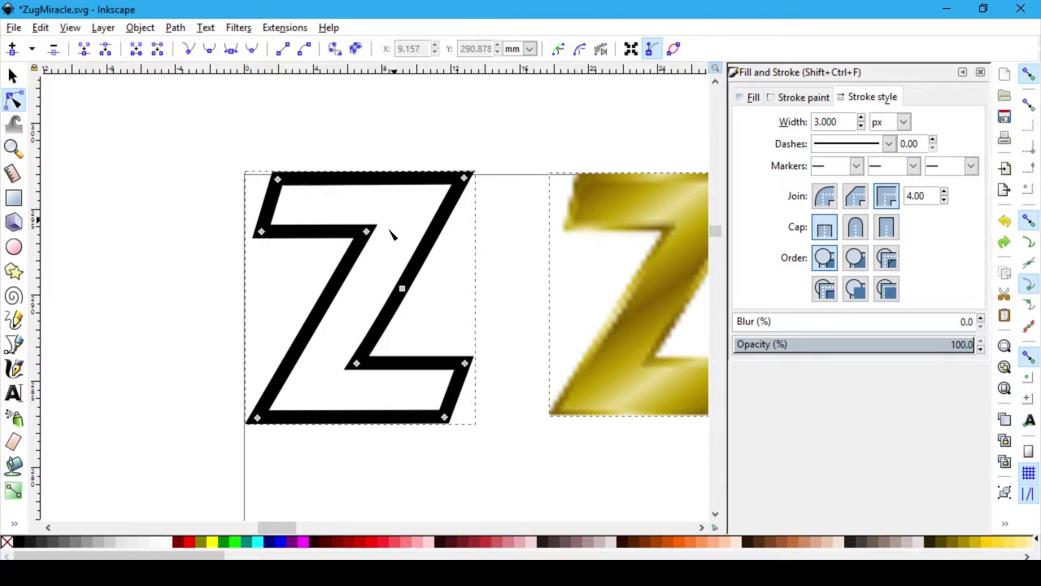
click(12, 74)
drag(394, 282, 394, 290)
Step: Delete the gold Z and save ZugMiracle.svg
click(616, 404)
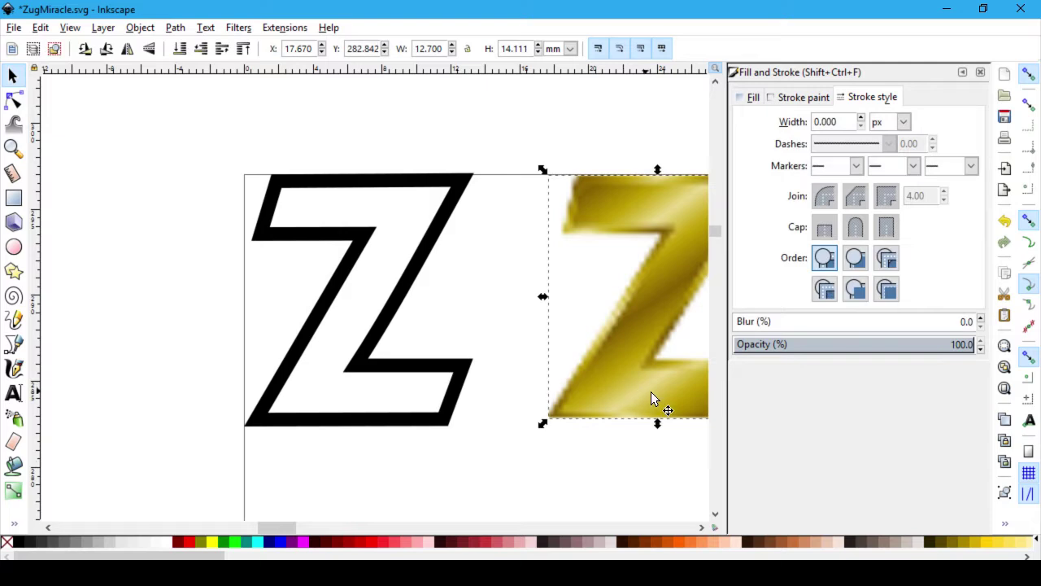
key(Delete)
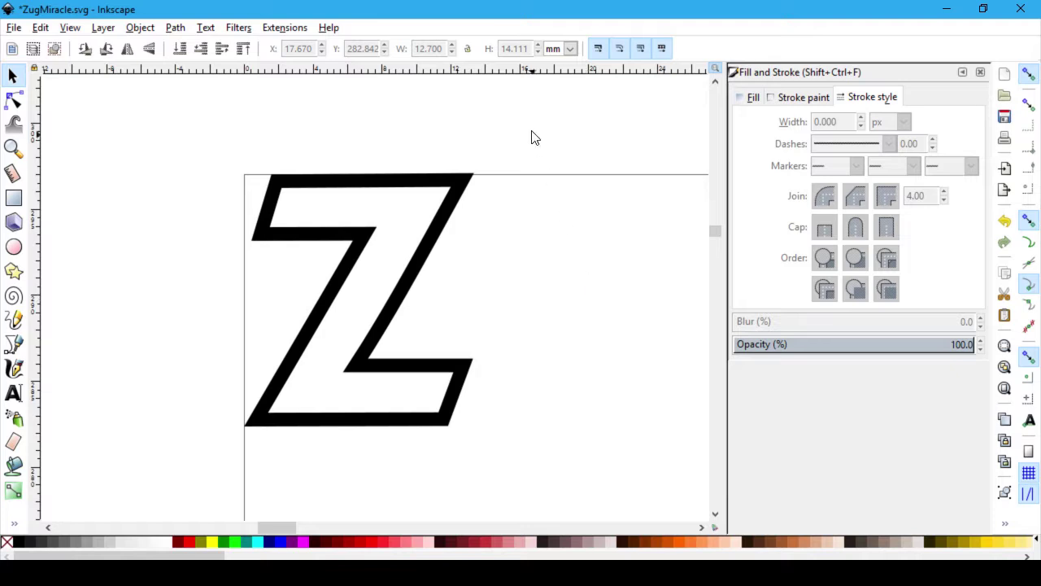
key(ctrl+s)
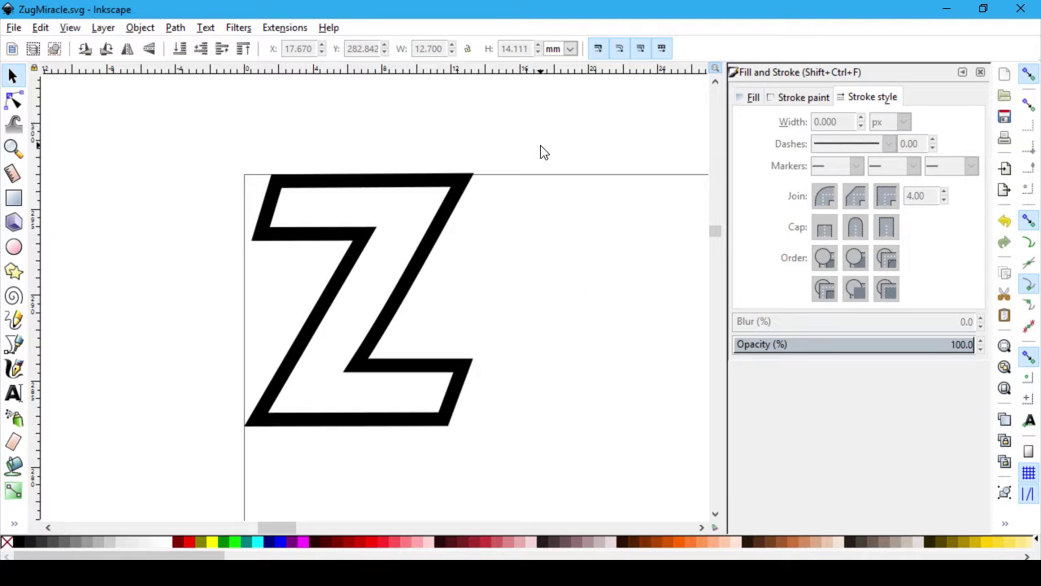
Step: Close the Fill and Stroke panel and zoom in on the Z at the page's top-left corner
scroll(537, 179, down, 10)
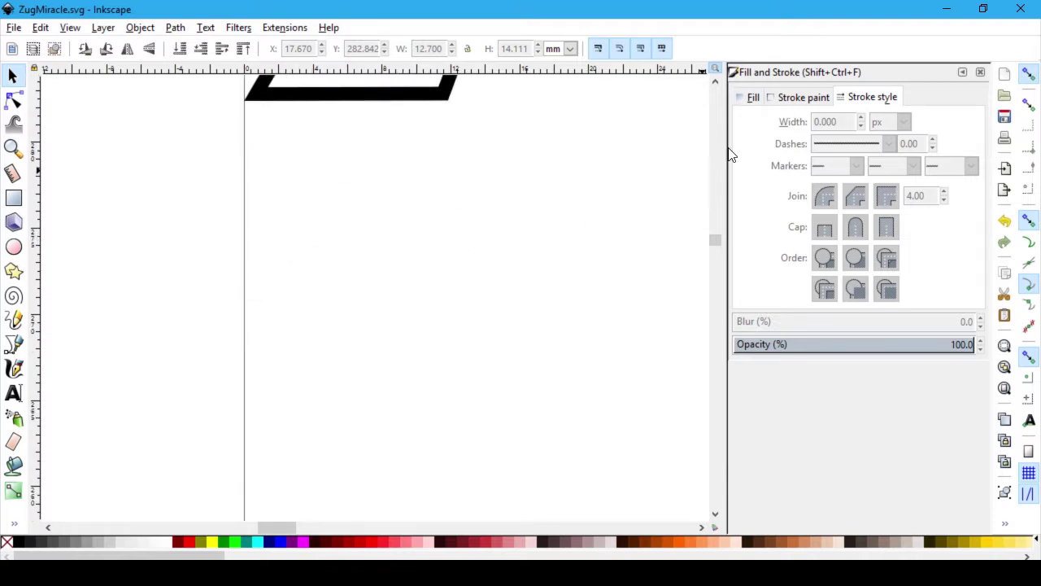
click(980, 72)
scroll(894, 227, up, 4)
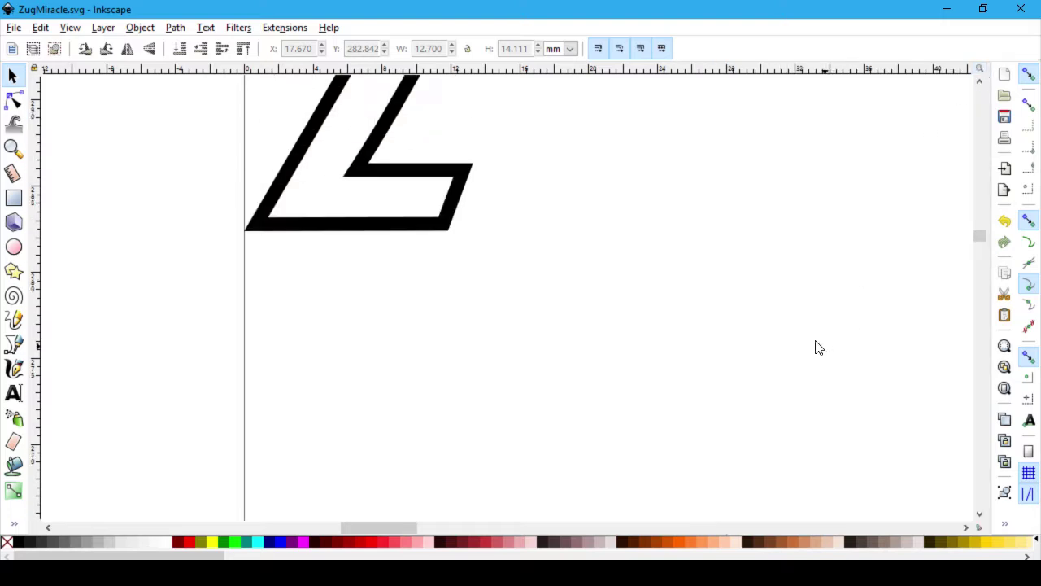
scroll(705, 318, down, 5)
scroll(705, 318, down, 4)
scroll(700, 349, down, 3)
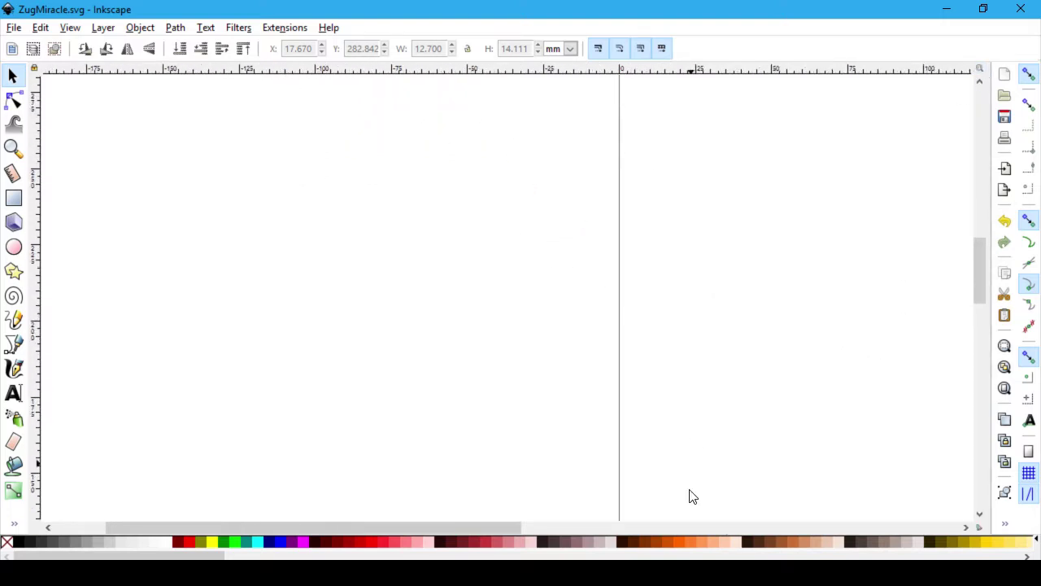
scroll(663, 504, up, 3)
drag(509, 527, 714, 444)
scroll(709, 435, down, 5)
scroll(713, 422, down, 2)
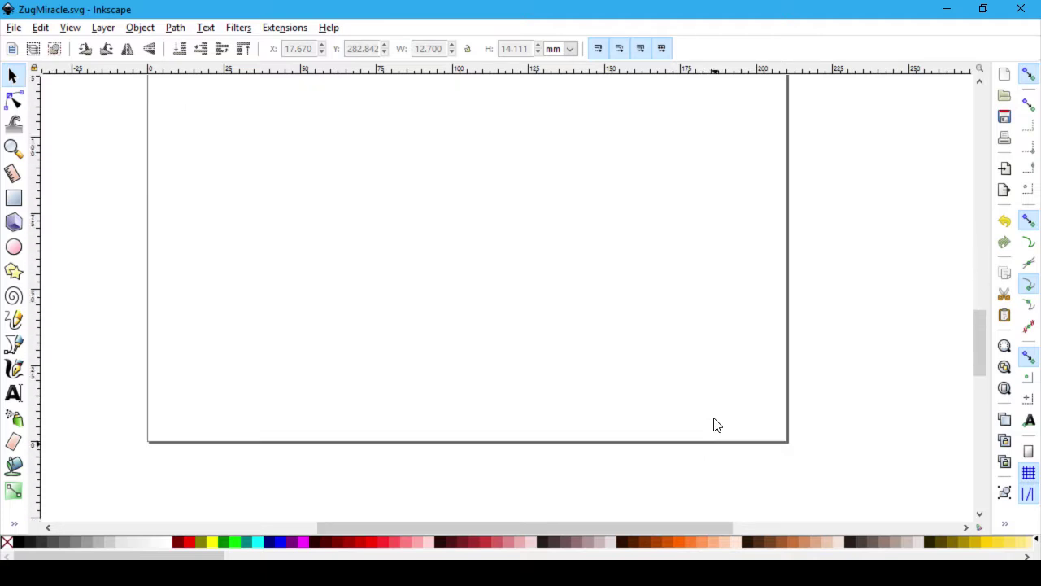
scroll(681, 493, up, 10)
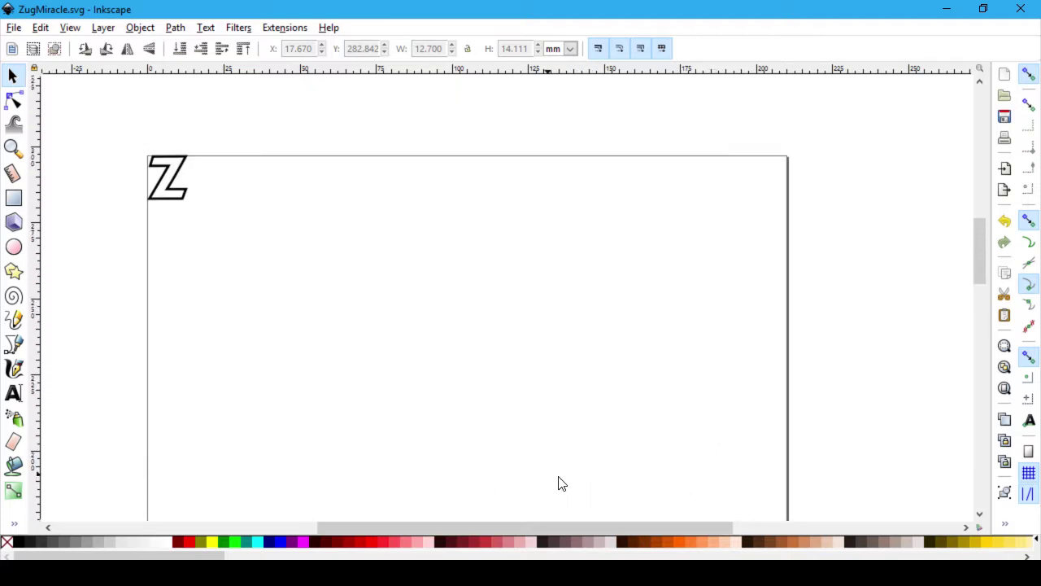
drag(587, 527, 492, 542)
scroll(462, 372, up, 2)
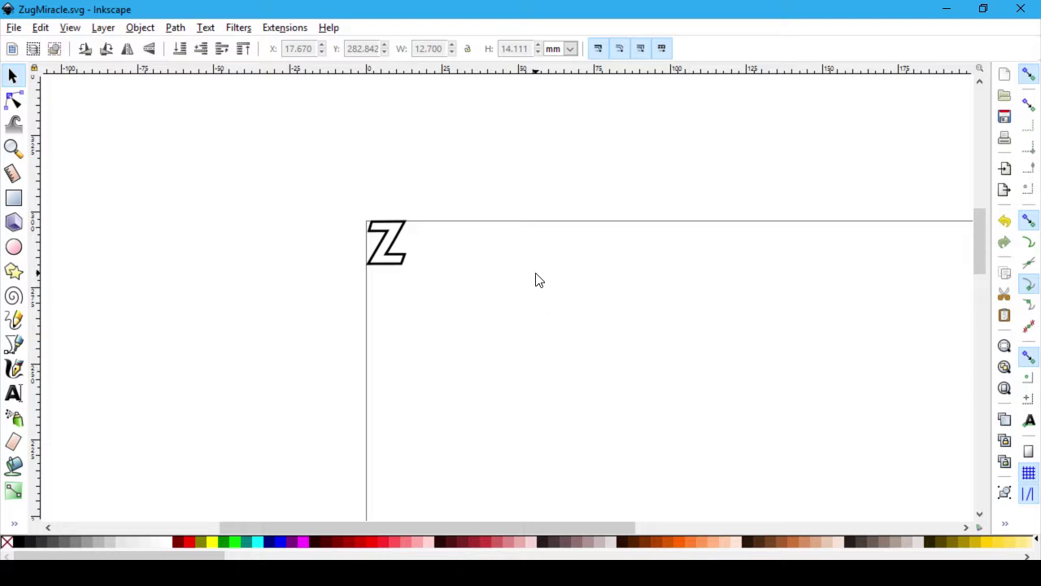
scroll(532, 284, up, 2)
ctrl+scroll(511, 345, up, 1)
ctrl+scroll(509, 342, up, 1)
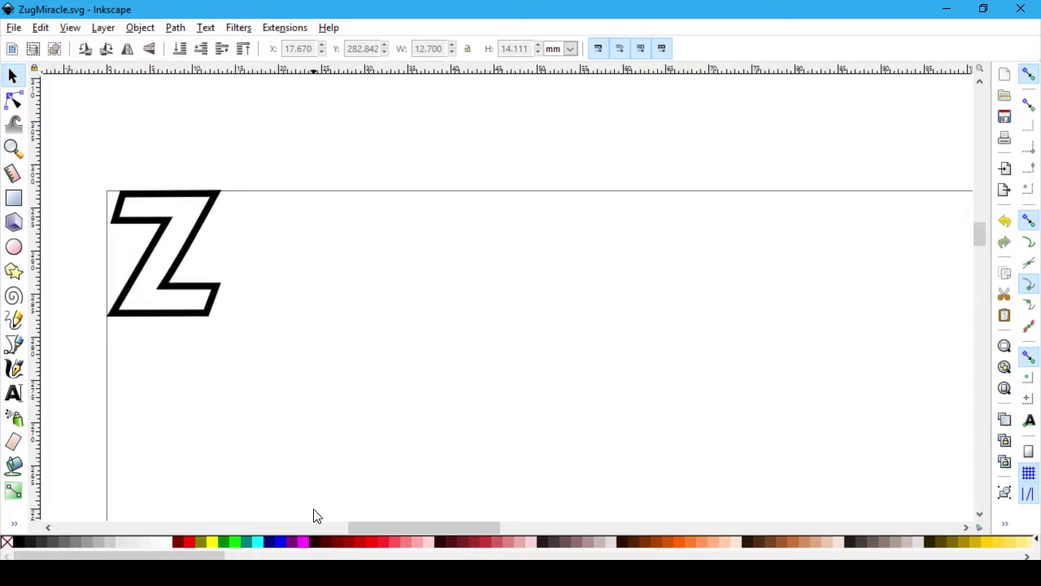
drag(359, 532, 330, 533)
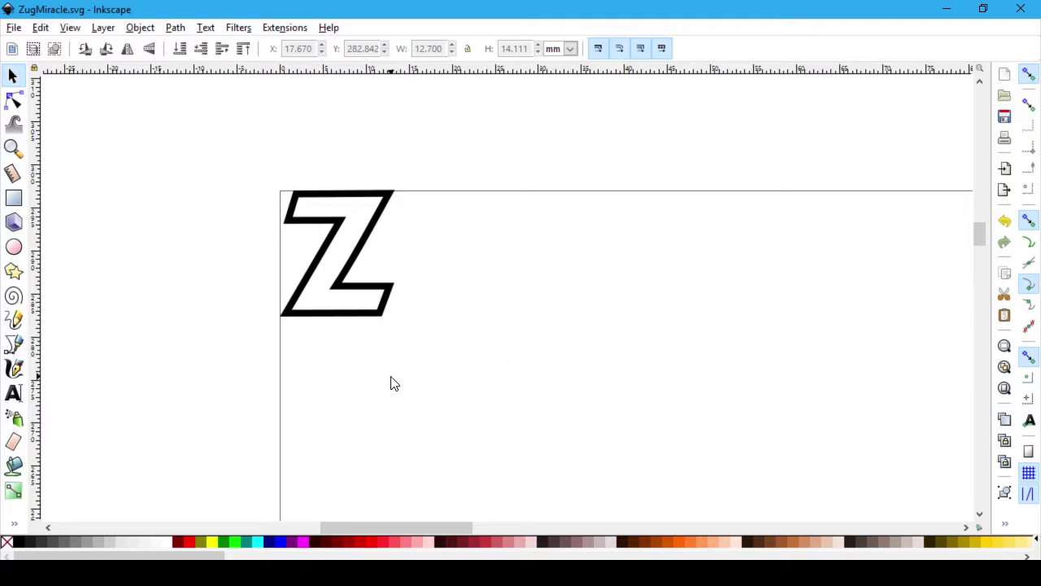
click(140, 27)
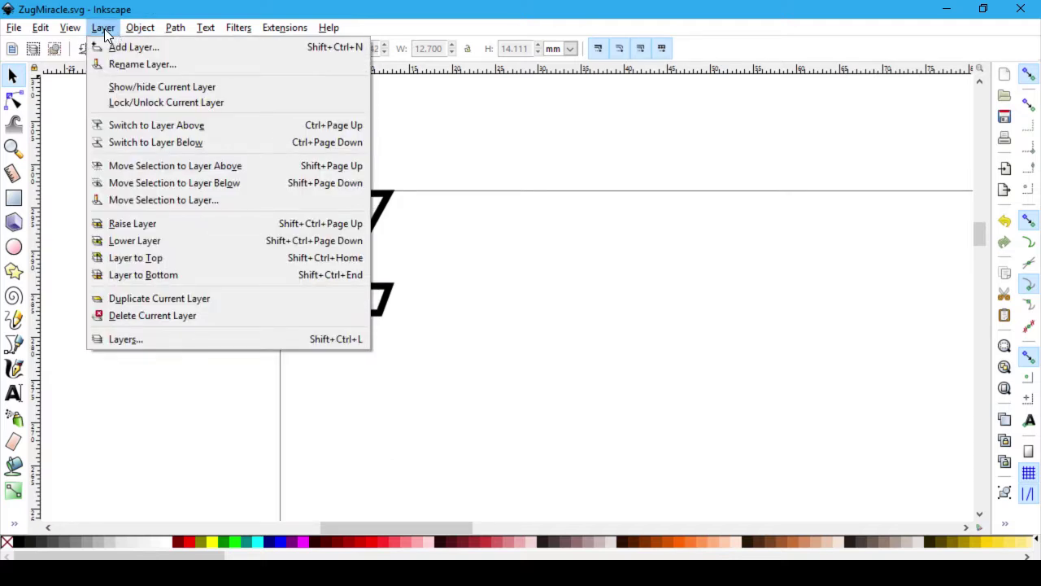
mouse_move(79, 32)
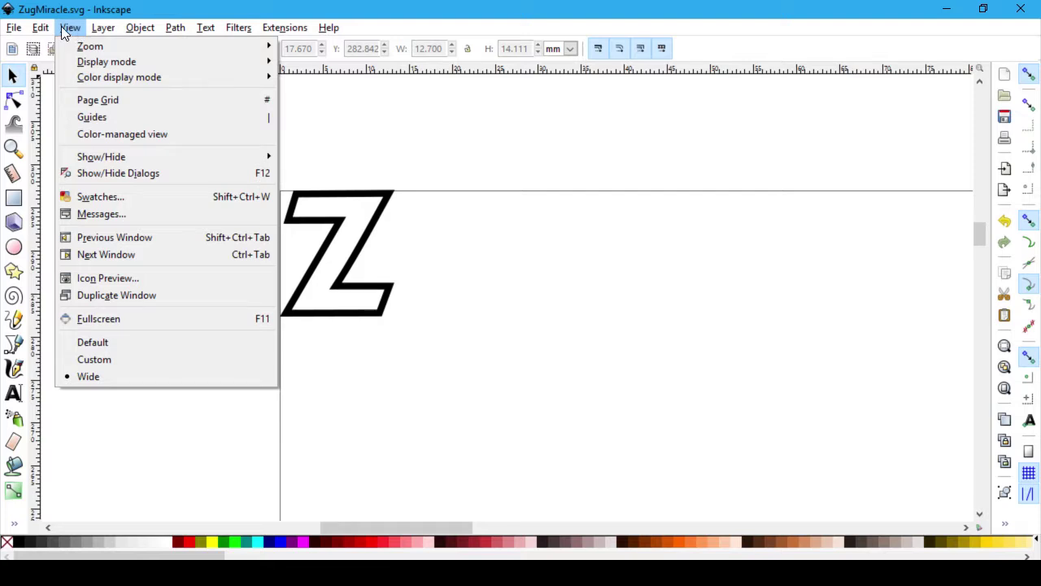
mouse_move(46, 31)
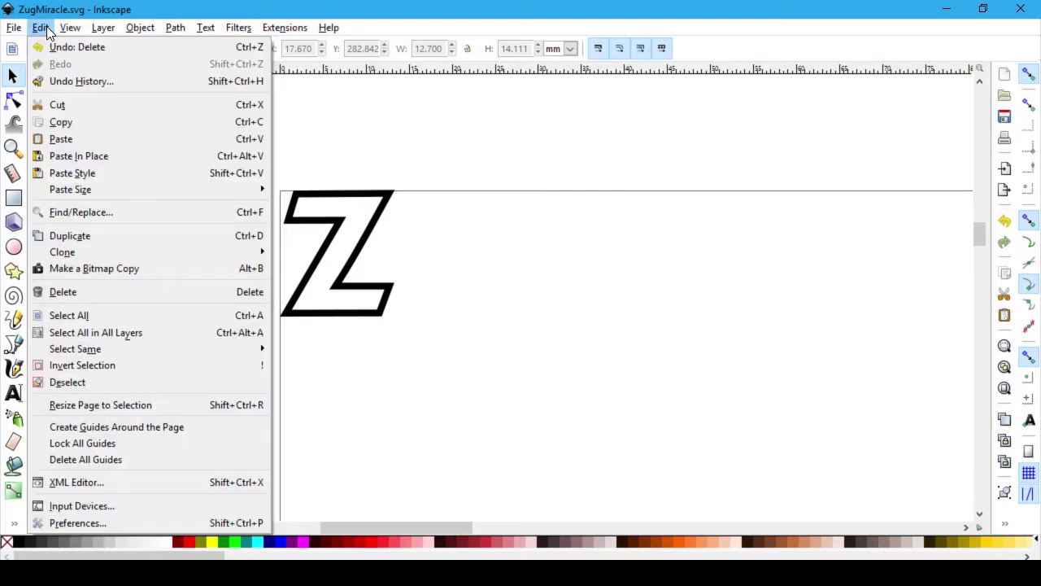
mouse_move(269, 28)
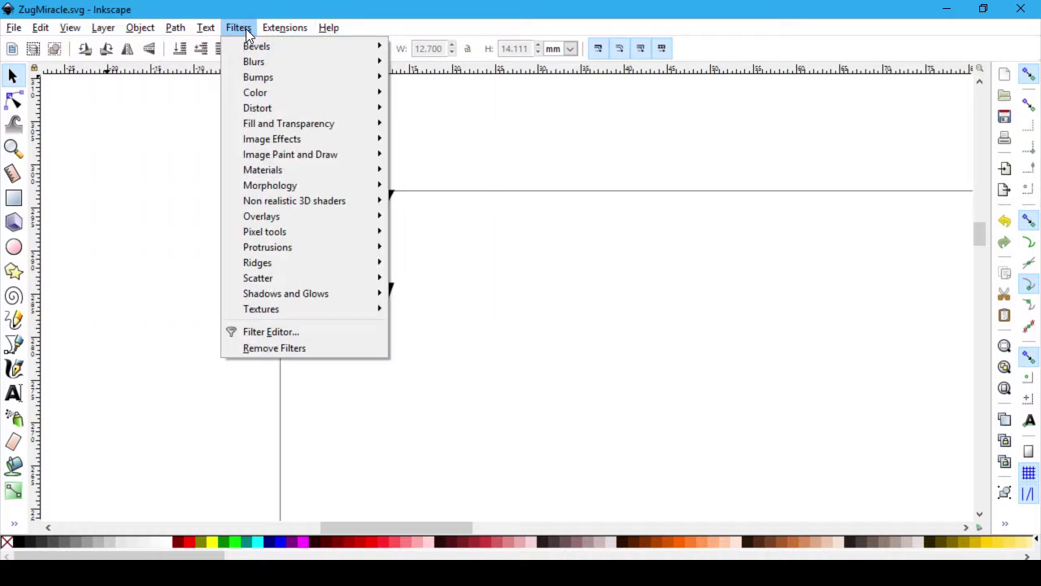
mouse_move(198, 33)
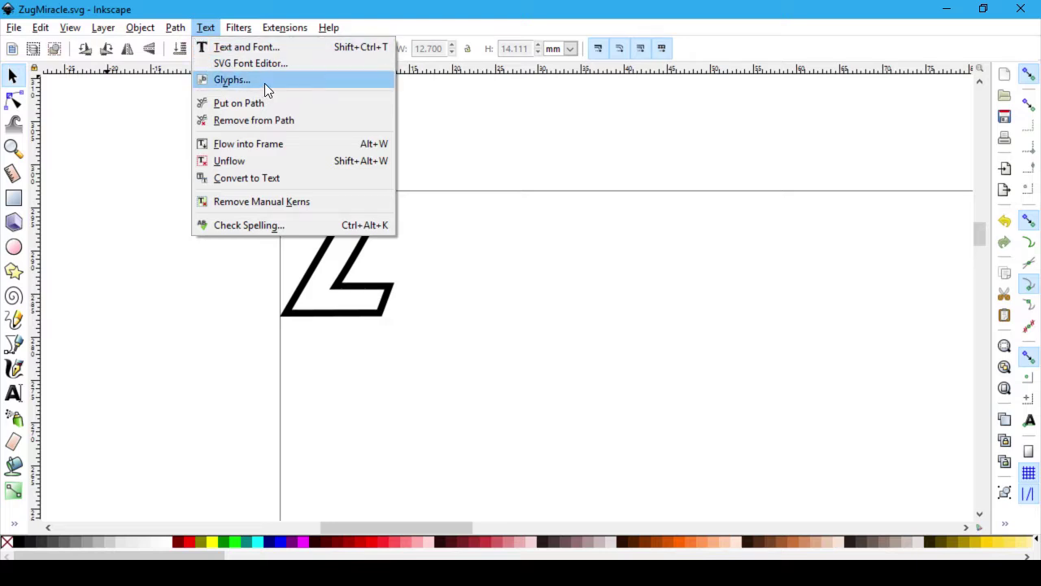
mouse_move(163, 25)
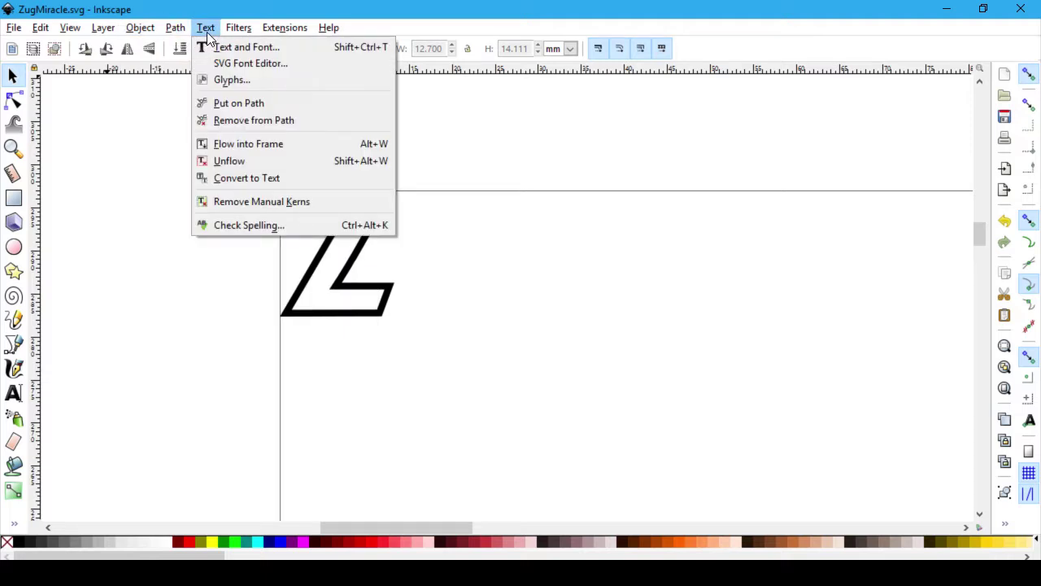
click(260, 64)
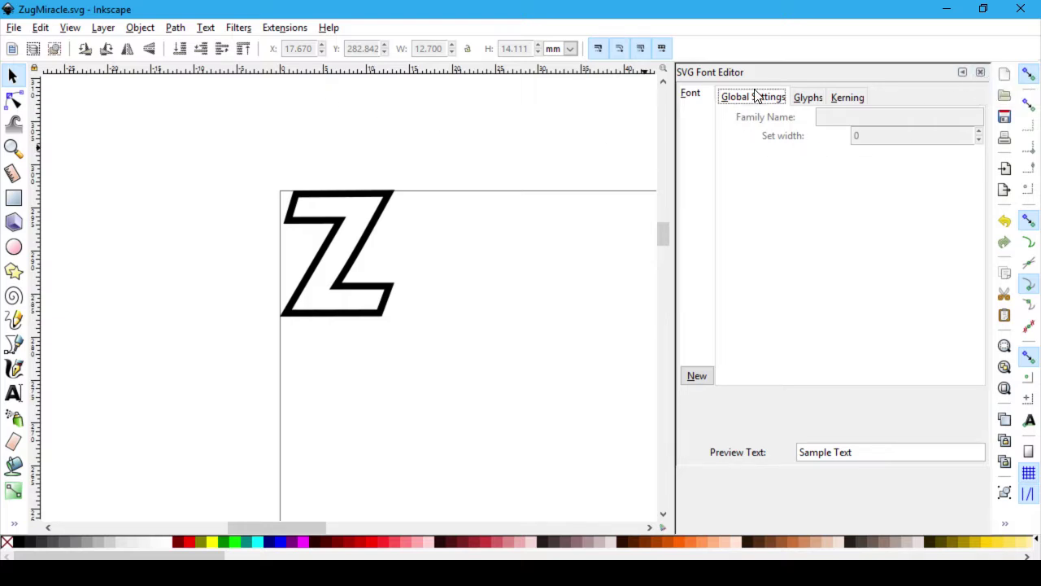
click(809, 98)
click(840, 96)
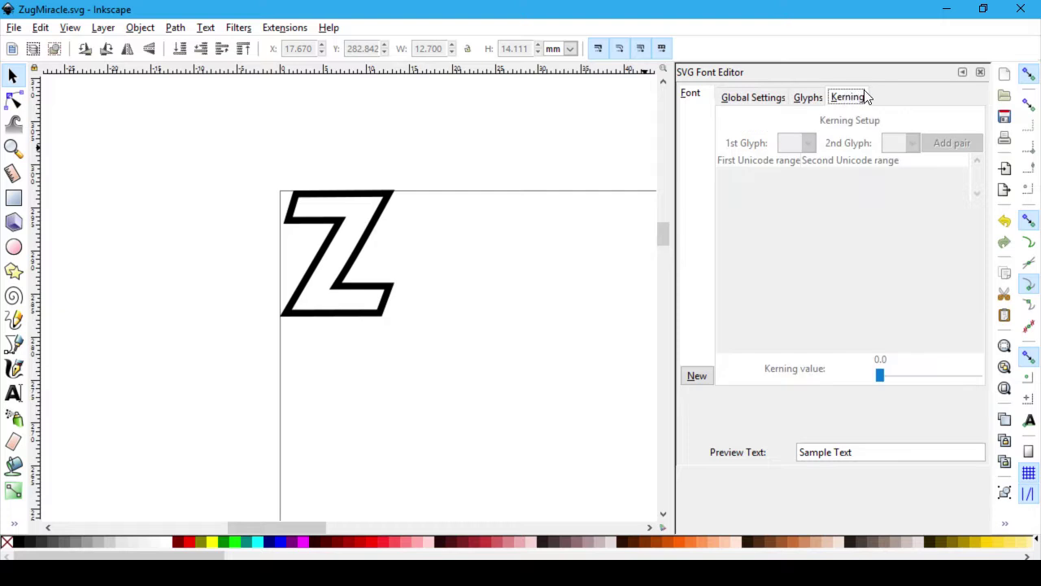
click(980, 71)
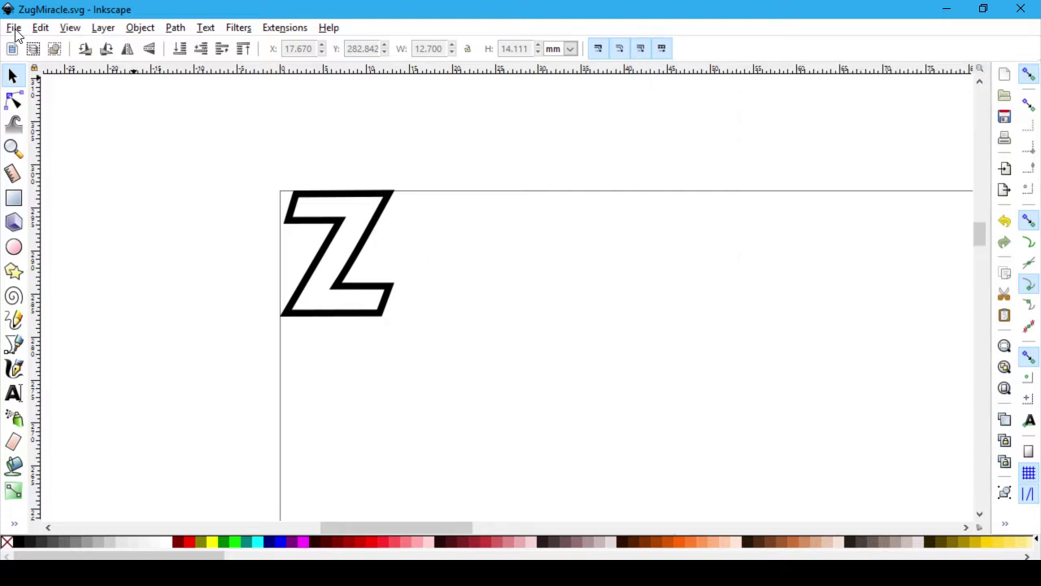
click(139, 29)
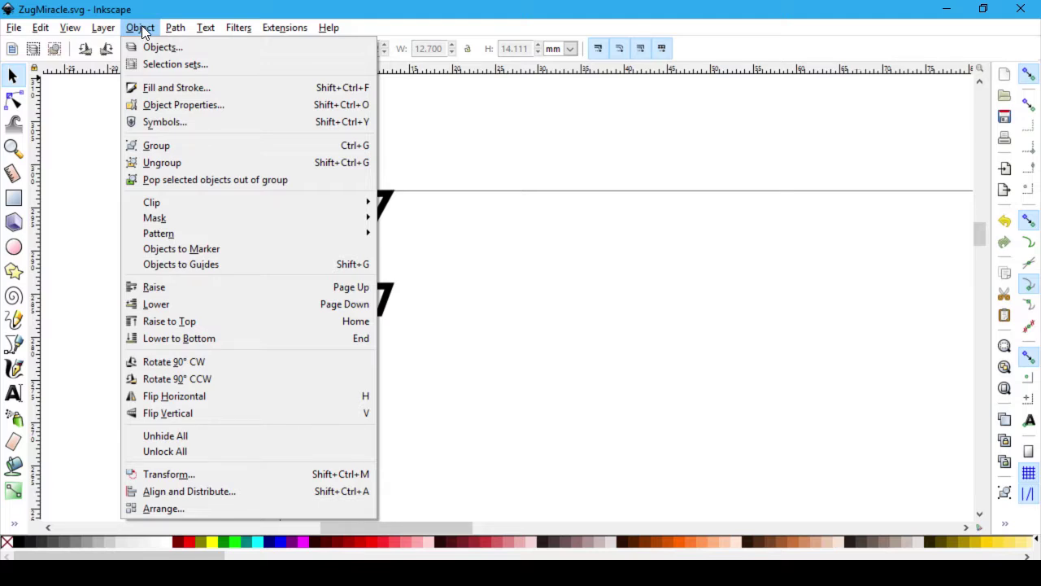
mouse_move(183, 30)
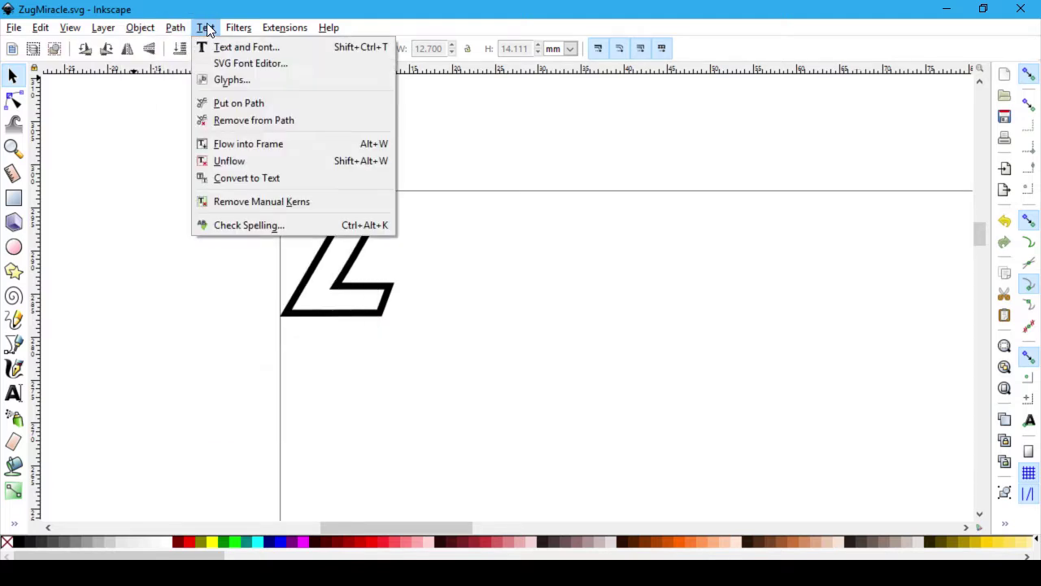
click(207, 30)
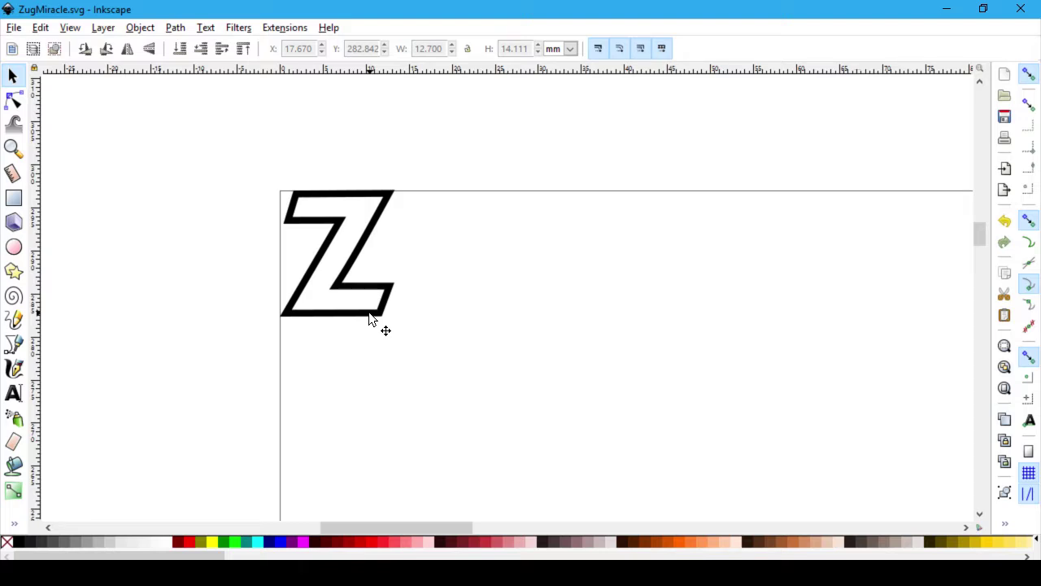
scroll(453, 395, up, 1)
scroll(453, 396, up, 2)
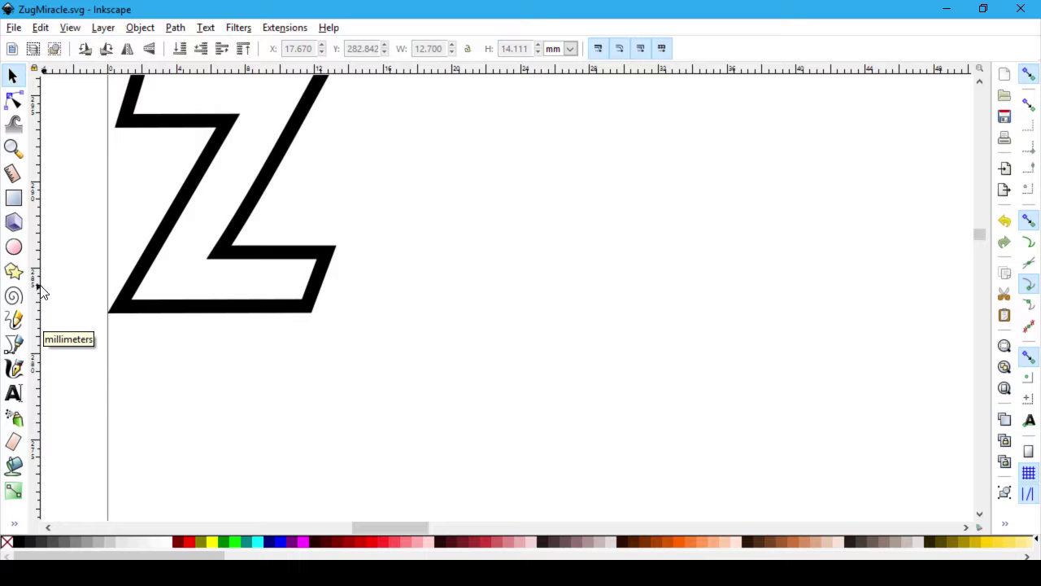
Step: Switch the toolbar units to px to show the Z's 48 × 53.333 px size, then save
click(572, 48)
click(554, 125)
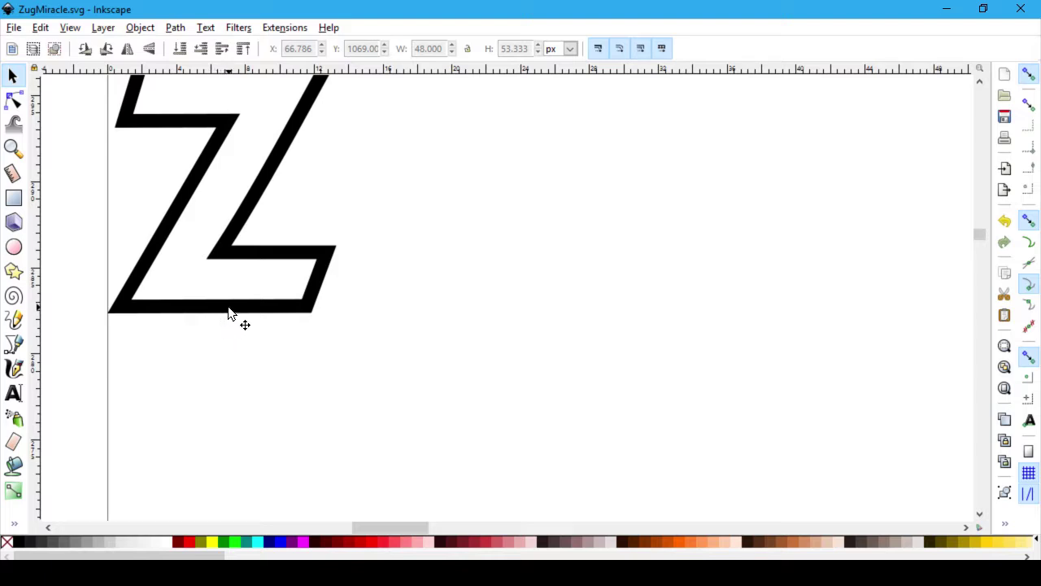
scroll(560, 49, down, 2)
click(569, 49)
click(554, 125)
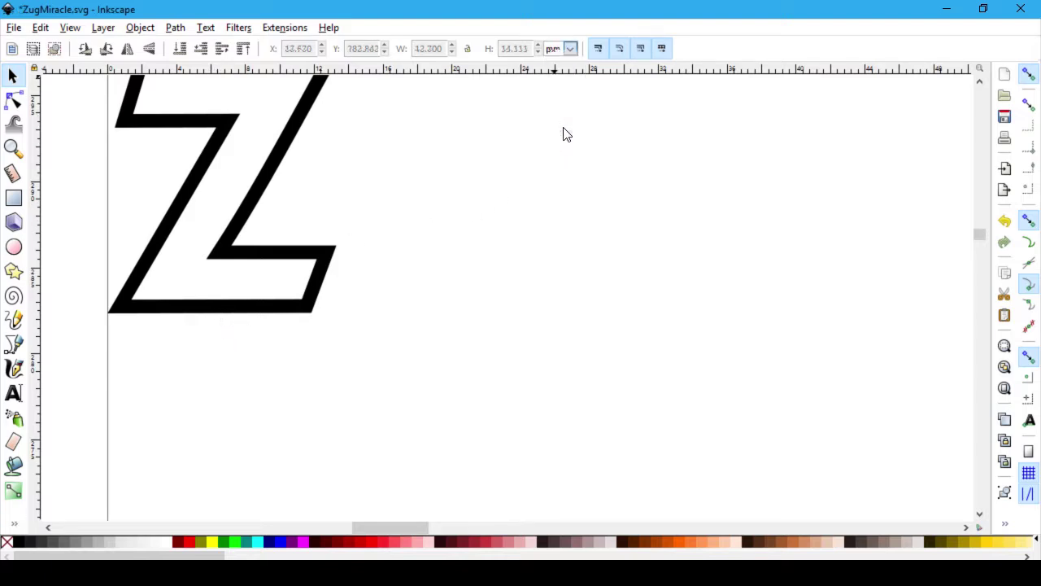
click(14, 78)
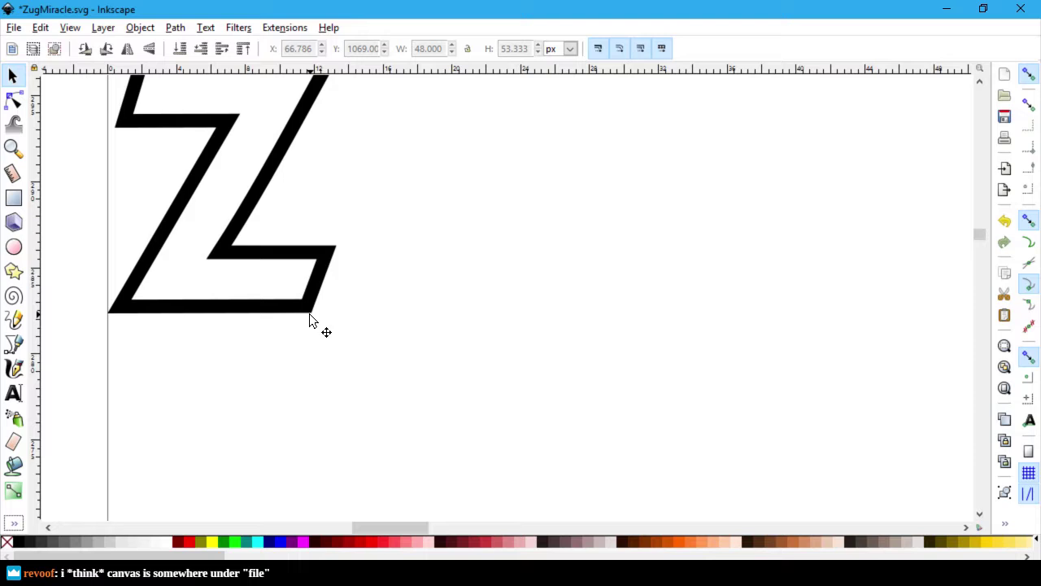
key(ctrl+s)
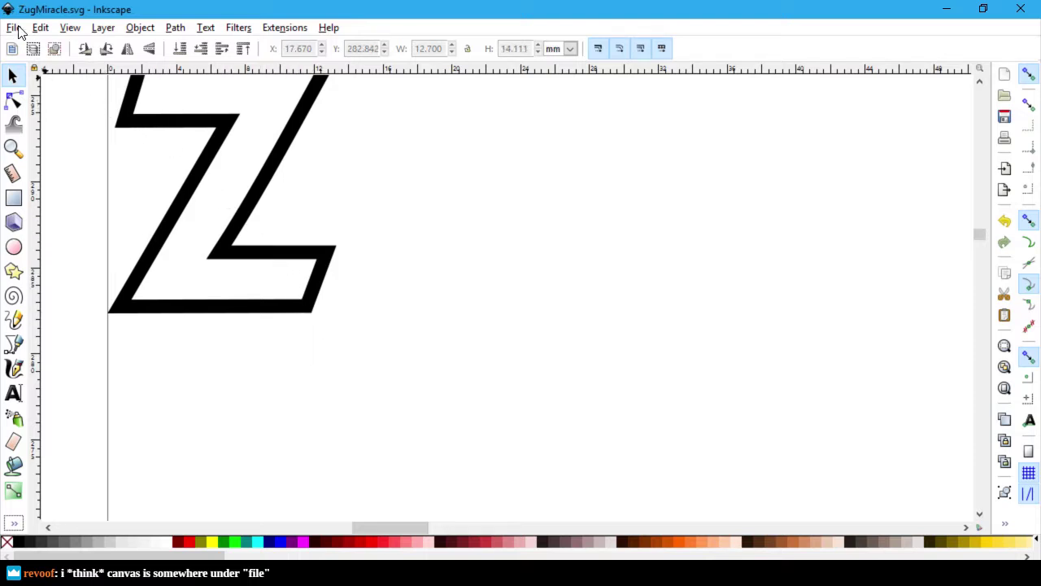
Step: In Document Properties, set both the display units and the custom page size units to px
click(14, 29)
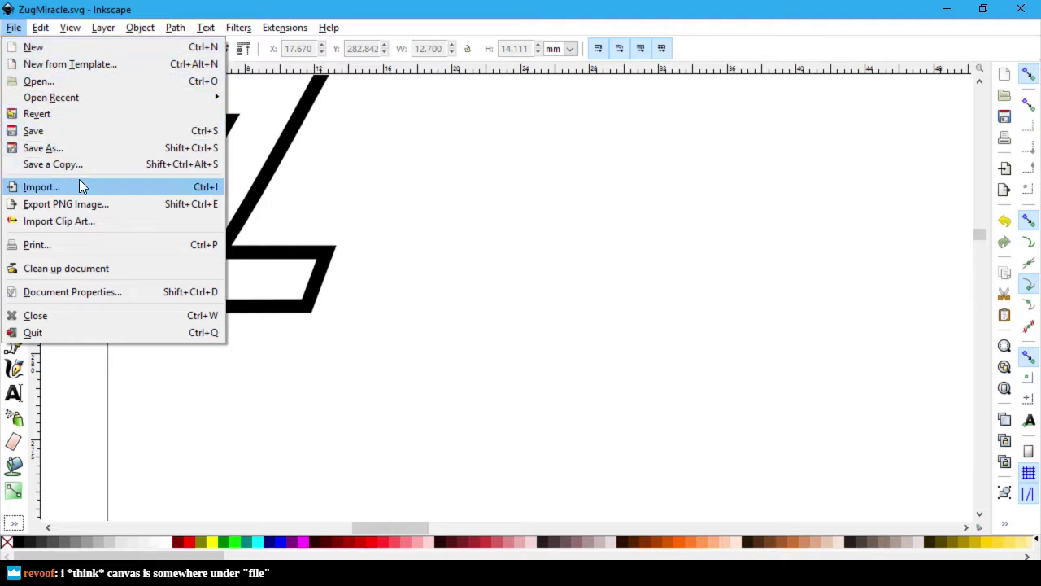
click(128, 295)
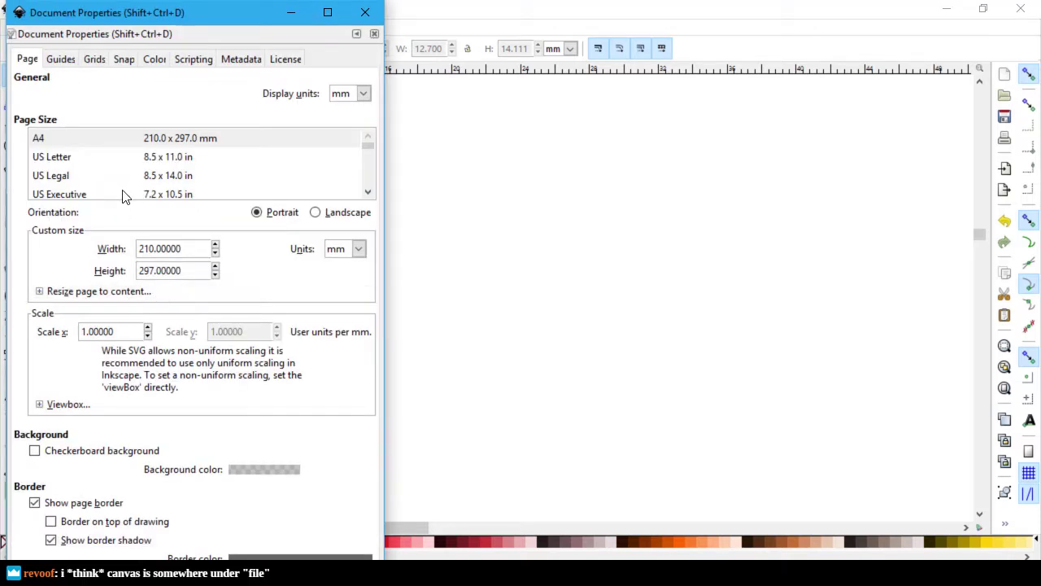
click(363, 94)
click(345, 172)
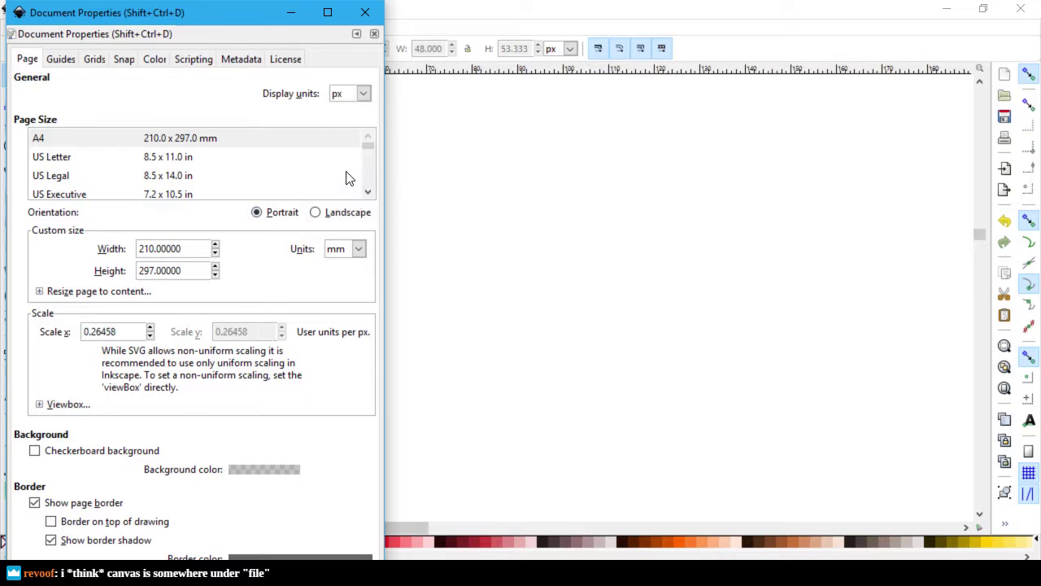
click(358, 250)
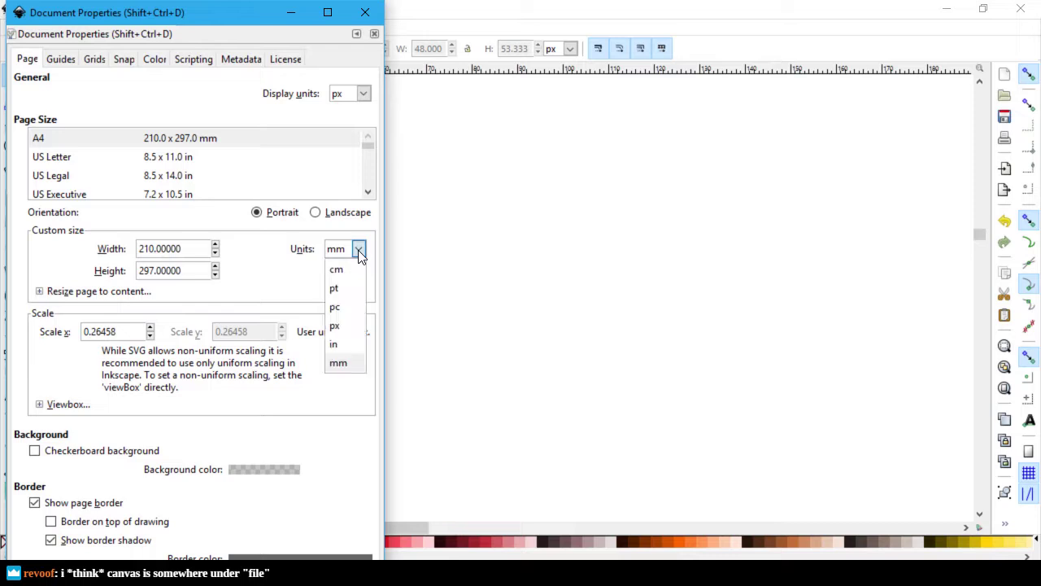
click(344, 340)
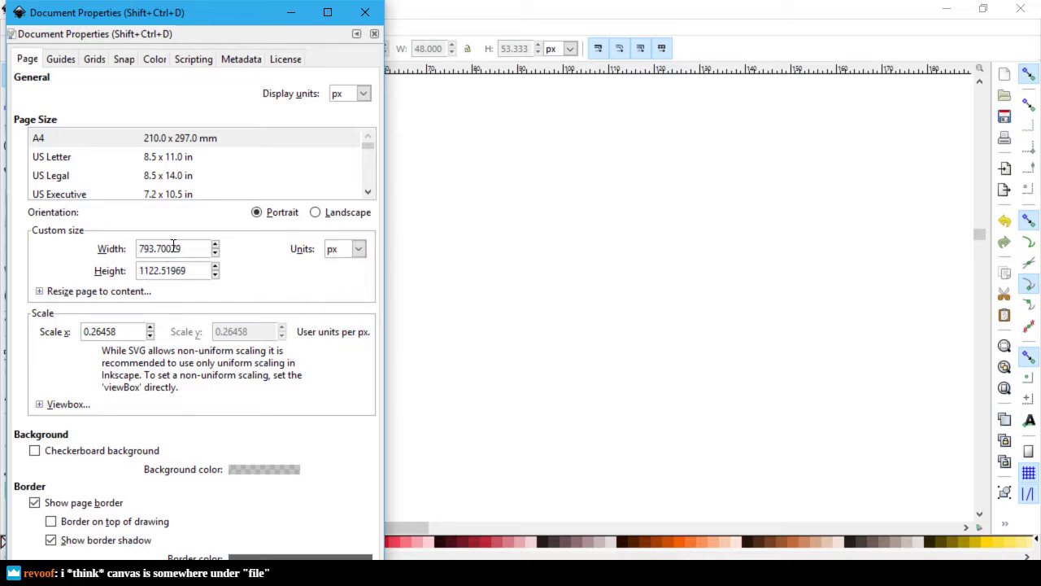
Step: Enter a page width and height of 200 px, then close Document Properties
key(ctrl+a)
text(200)
key(Tab)
text(200)
key(Tab)
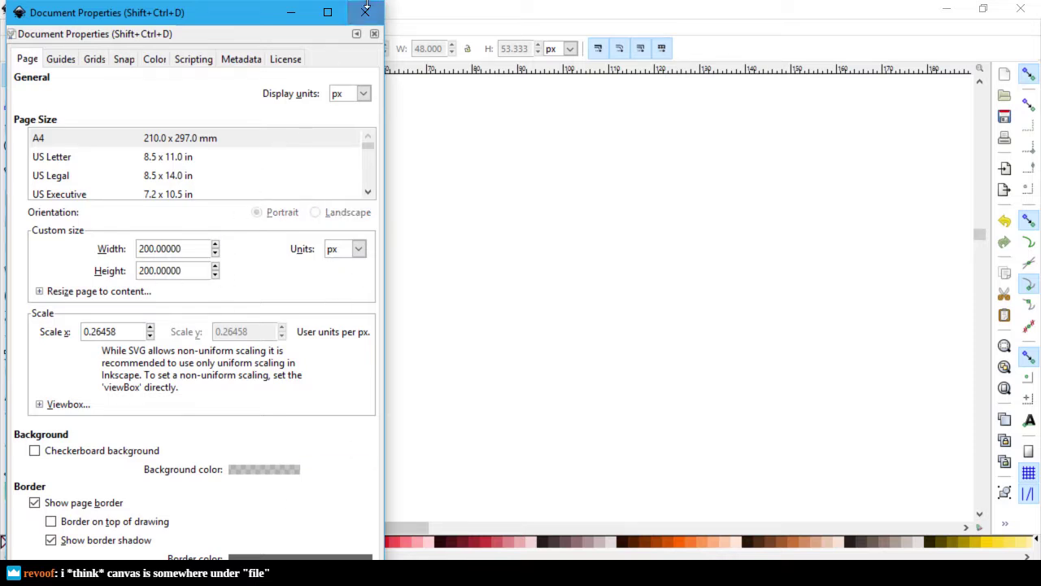
drag(254, 16, 443, 2)
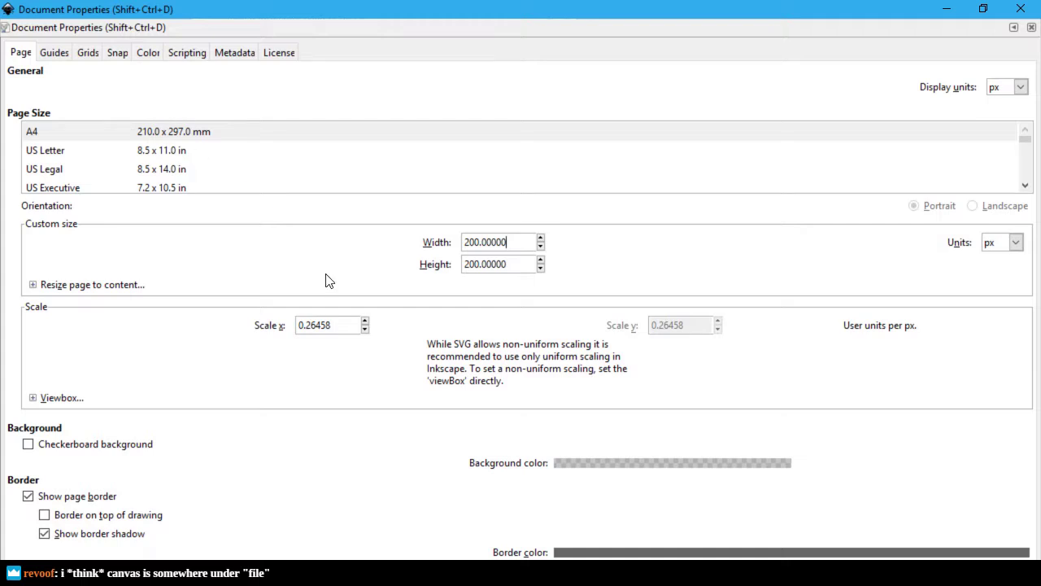
click(1020, 12)
scroll(416, 333, down, 3)
scroll(418, 323, up, 3)
scroll(418, 311, up, 3)
click(12, 29)
click(12, 29)
Step: Save ZugMiracle.svg with the new 200 × 200 px page
key(ctrl+s)
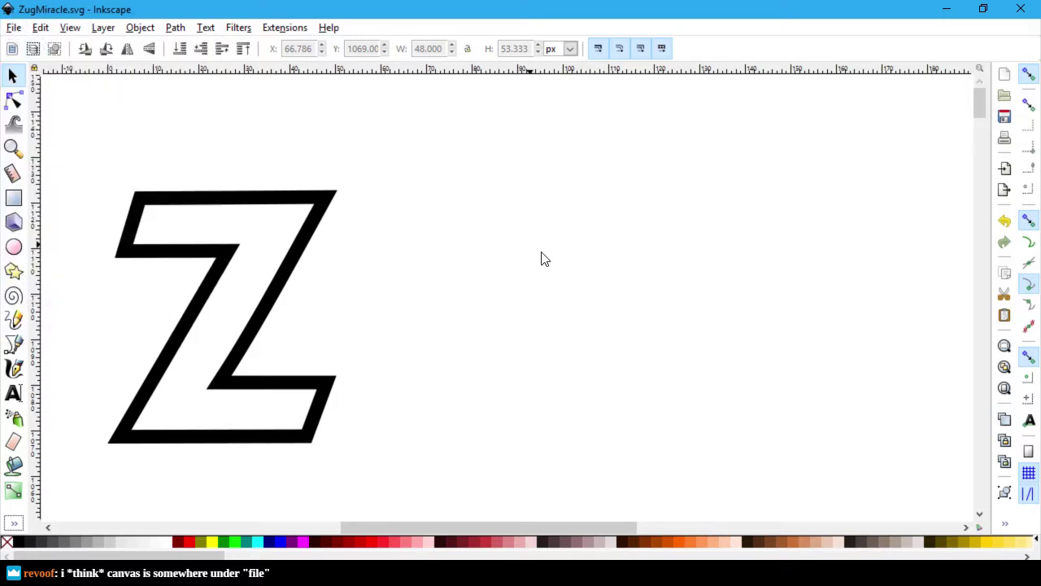
scroll(562, 272, down, 7)
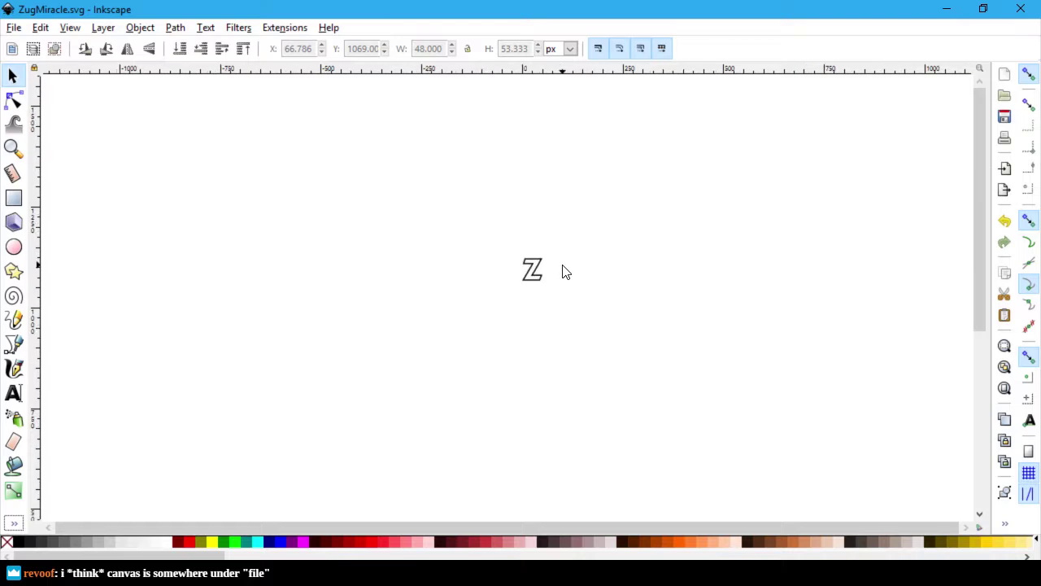
scroll(564, 272, down, 5)
scroll(588, 279, up, 5)
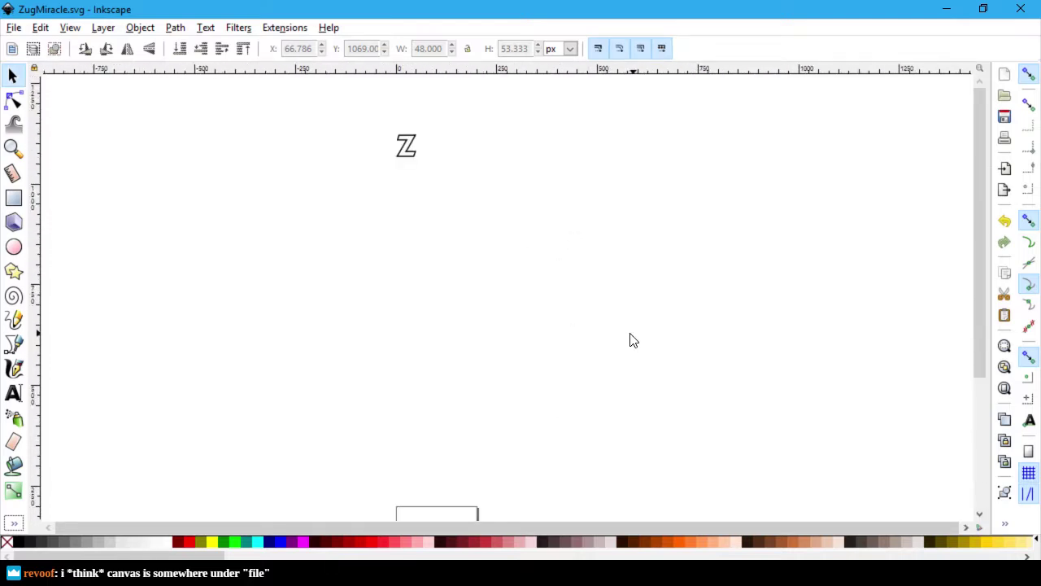
scroll(396, 232, down, 2)
scroll(402, 220, up, 1)
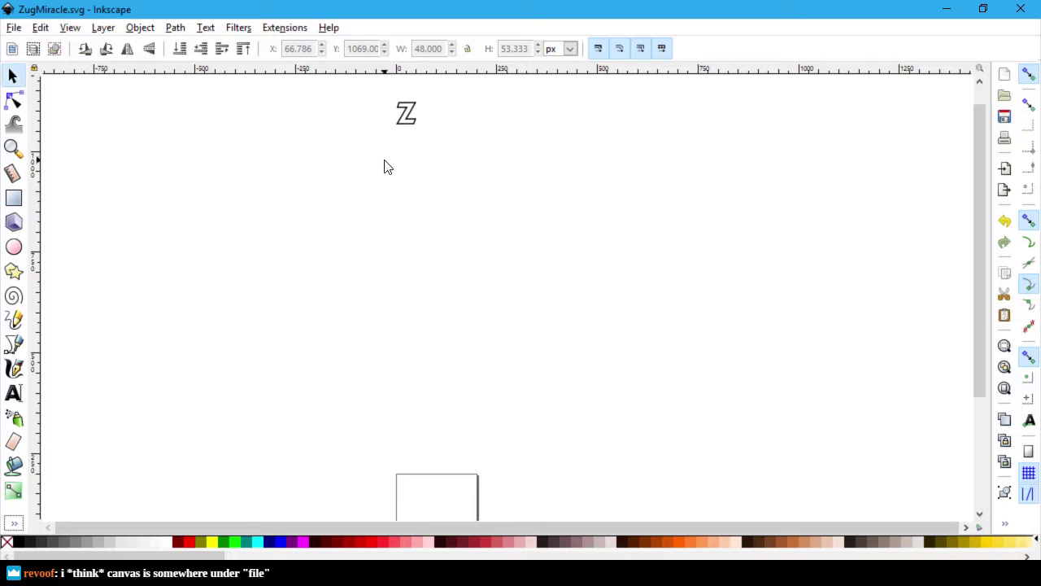
Step: Drag the Z outline down onto the page
drag(410, 117, 412, 489)
scroll(561, 439, down, 10)
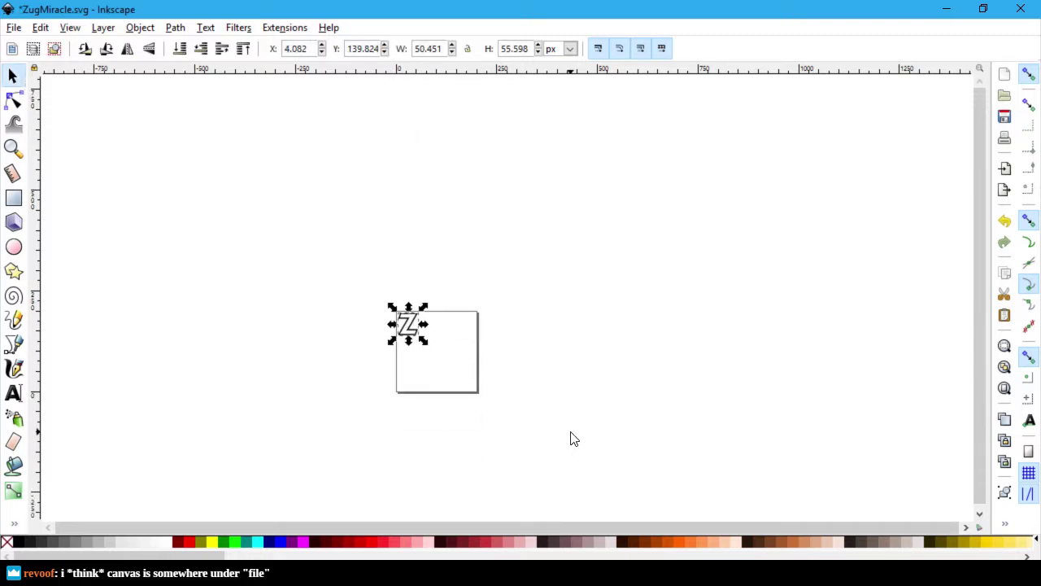
ctrl+scroll(561, 376, up, 1)
scroll(561, 366, up, 5)
ctrl+scroll(518, 363, up, 2)
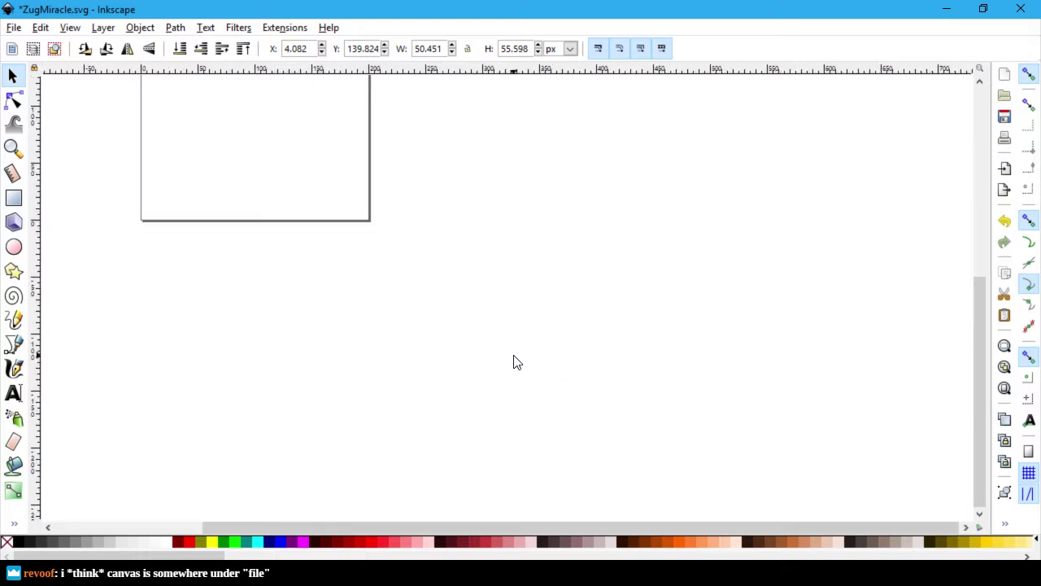
scroll(203, 289, up, 5)
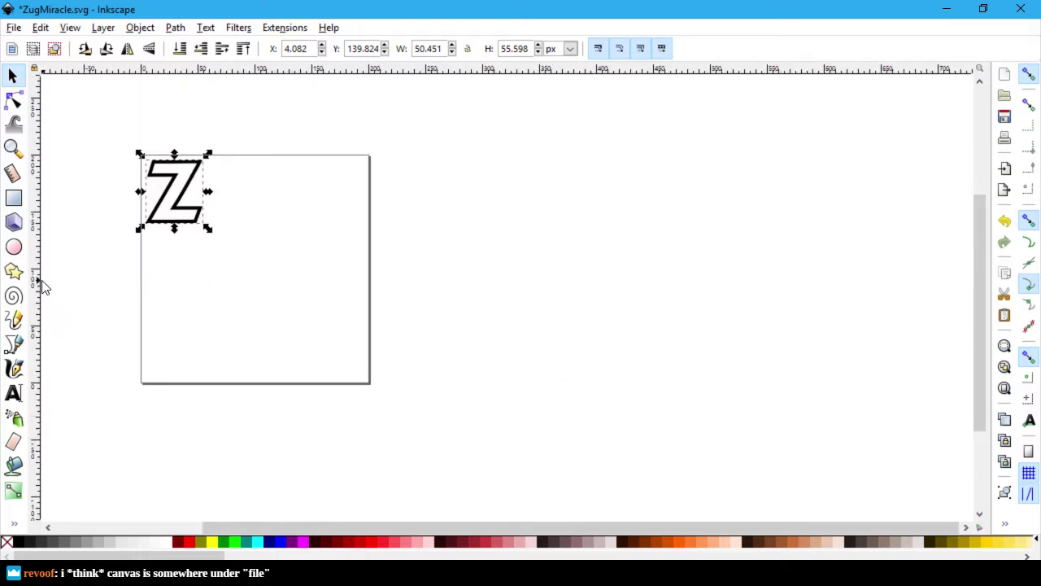
Step: Inspect the Z's nodes with the Node tool, undoing and redoing the last edit
click(296, 197)
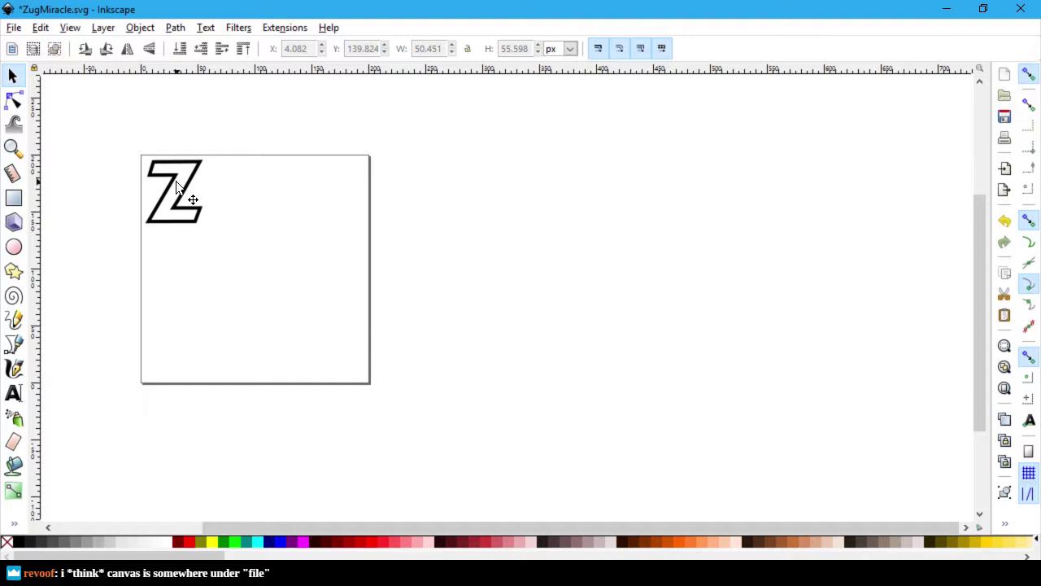
key(n)
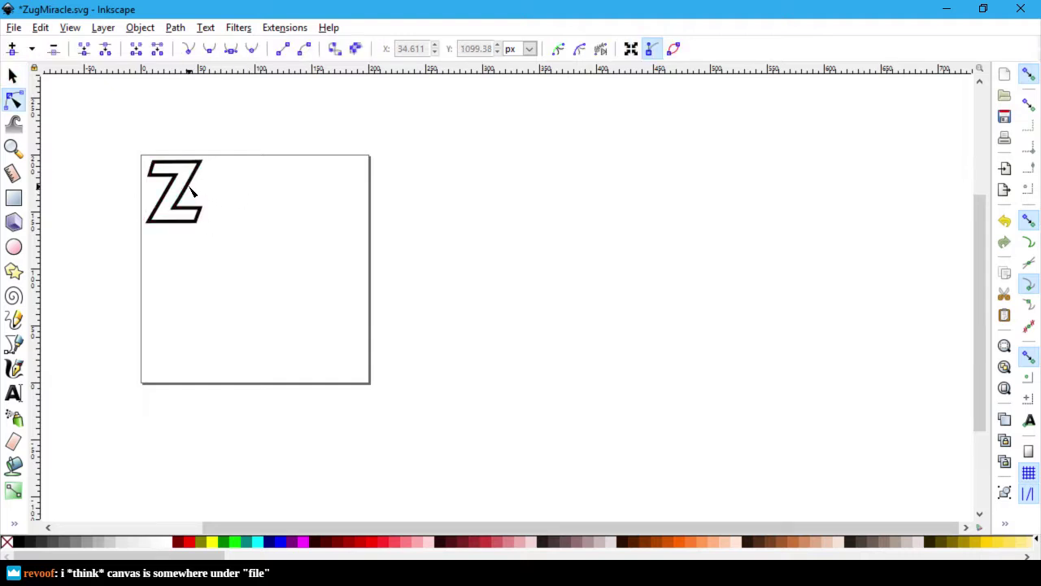
click(190, 188)
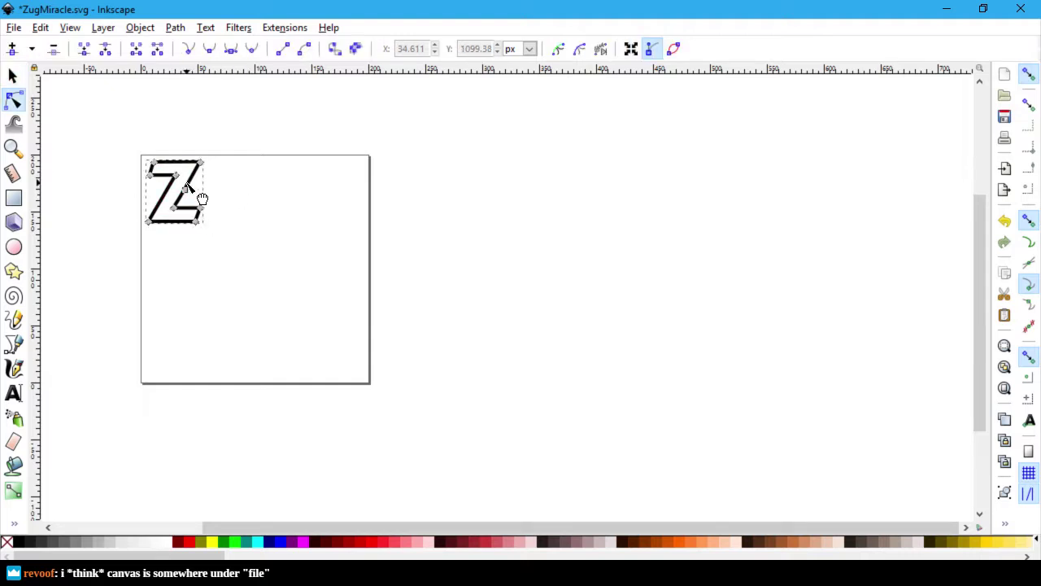
key(ctrl+z)
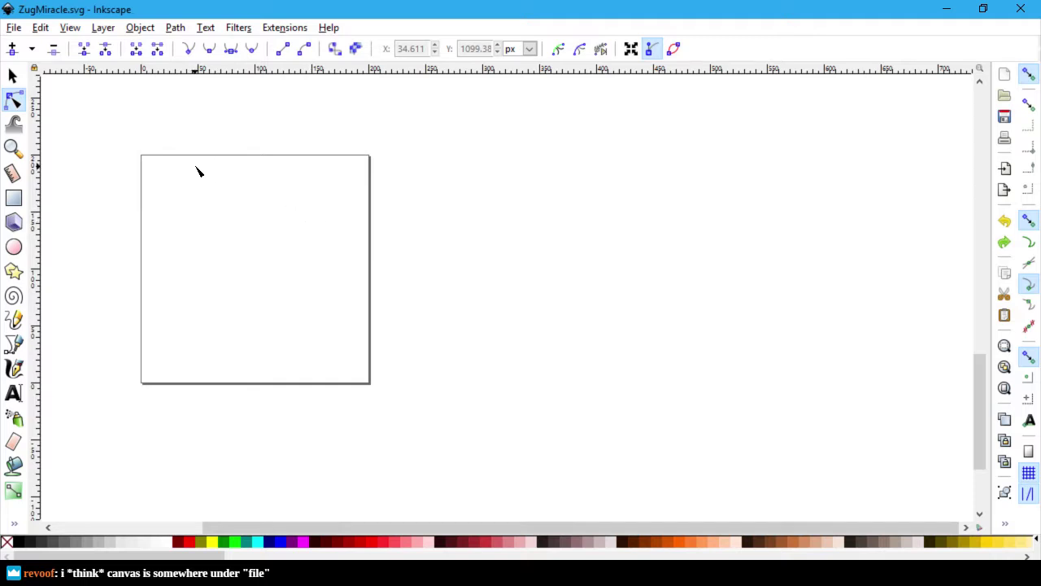
key(ctrl+shift+z)
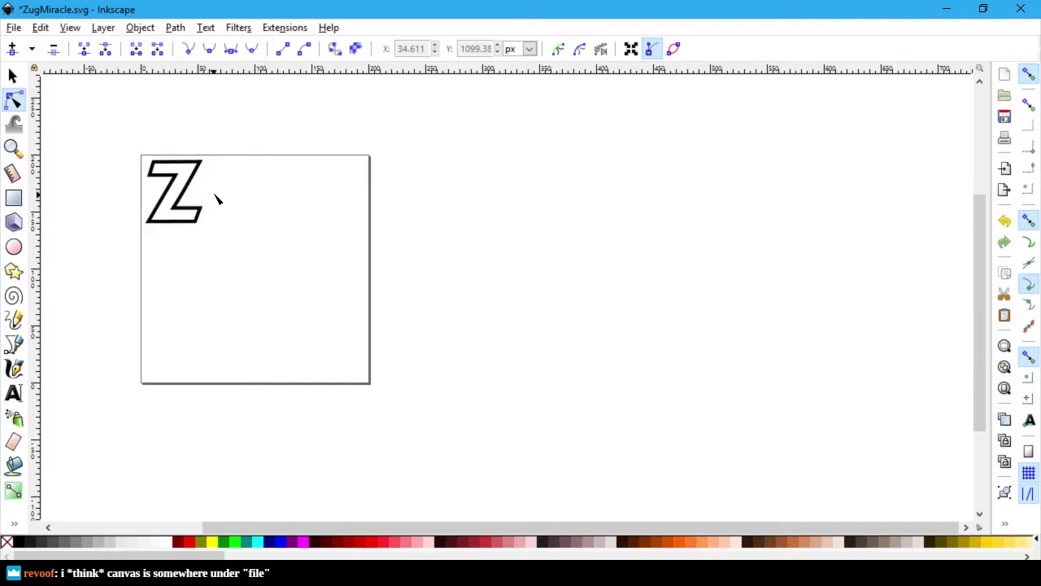
ctrl+scroll(215, 200, up, 4)
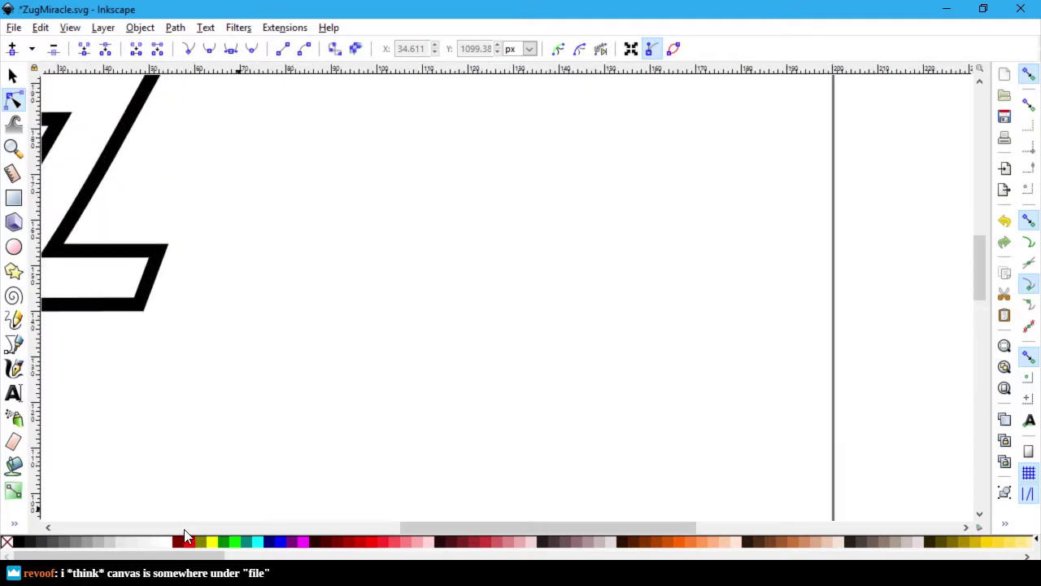
click(186, 527)
drag(377, 526, 527, 526)
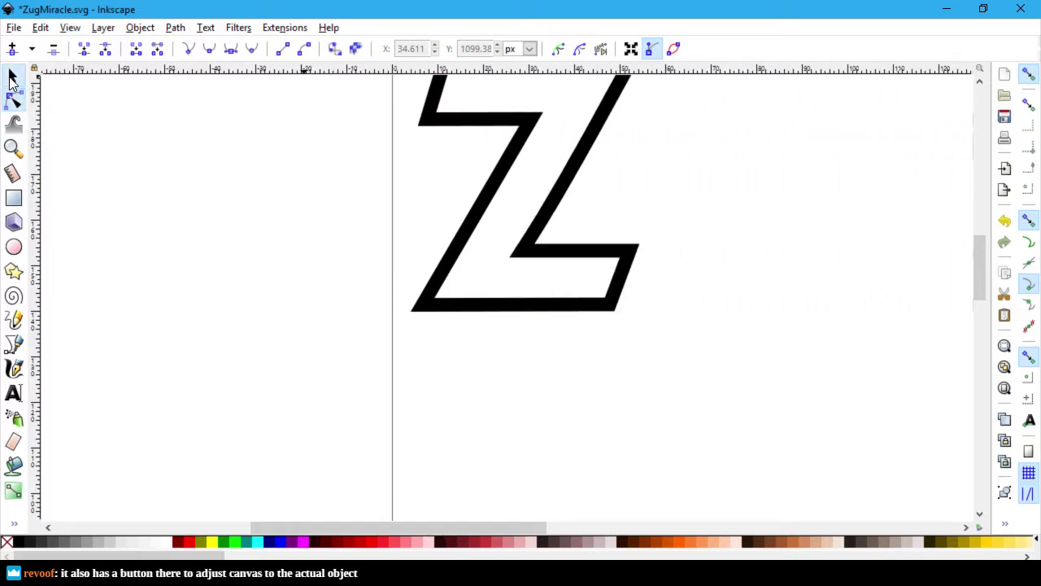
Step: Snap the Z flush to the page's top-left corner with the Selector and save
click(12, 76)
click(582, 161)
scroll(679, 254, up, 3)
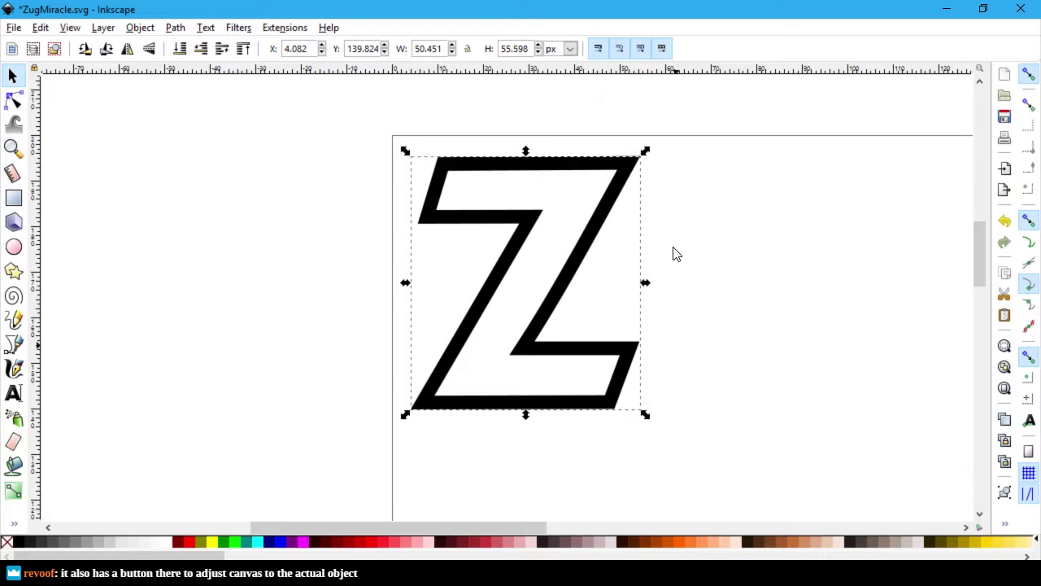
drag(593, 251, 563, 228)
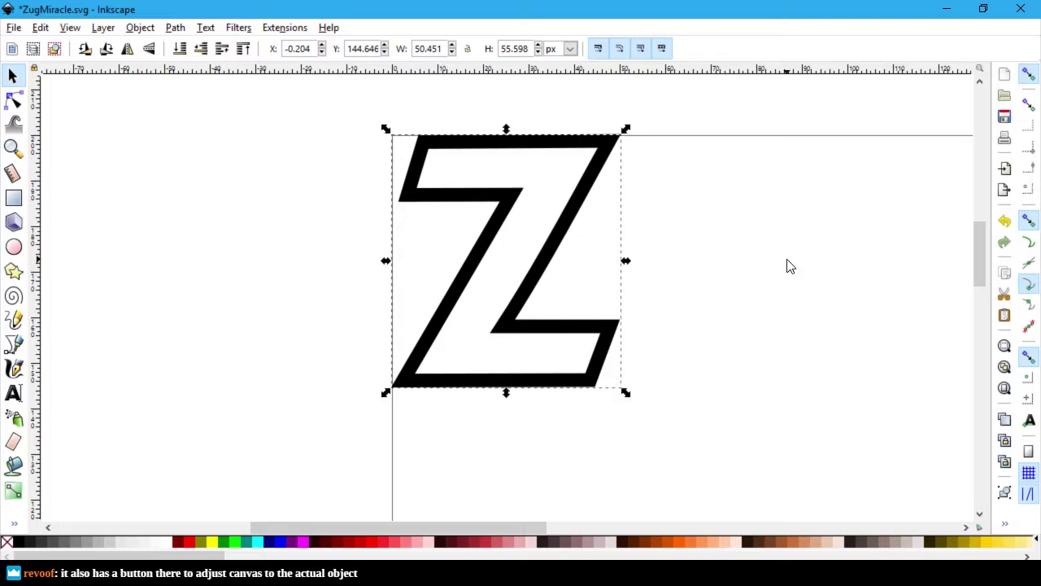
click(860, 363)
key(ctrl+s)
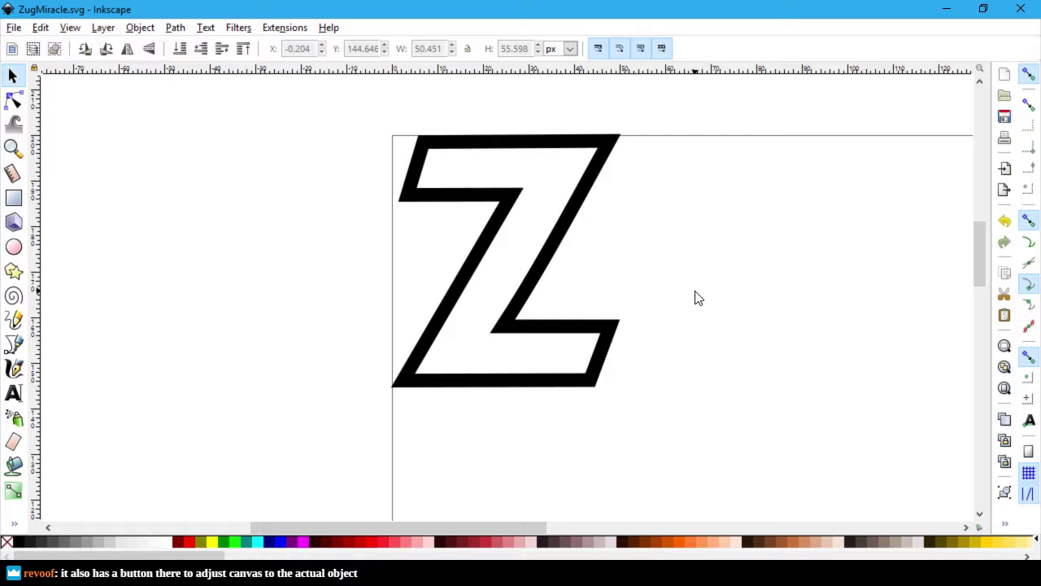
Step: In Document Properties, resize the page to fit the Z drawing
click(14, 29)
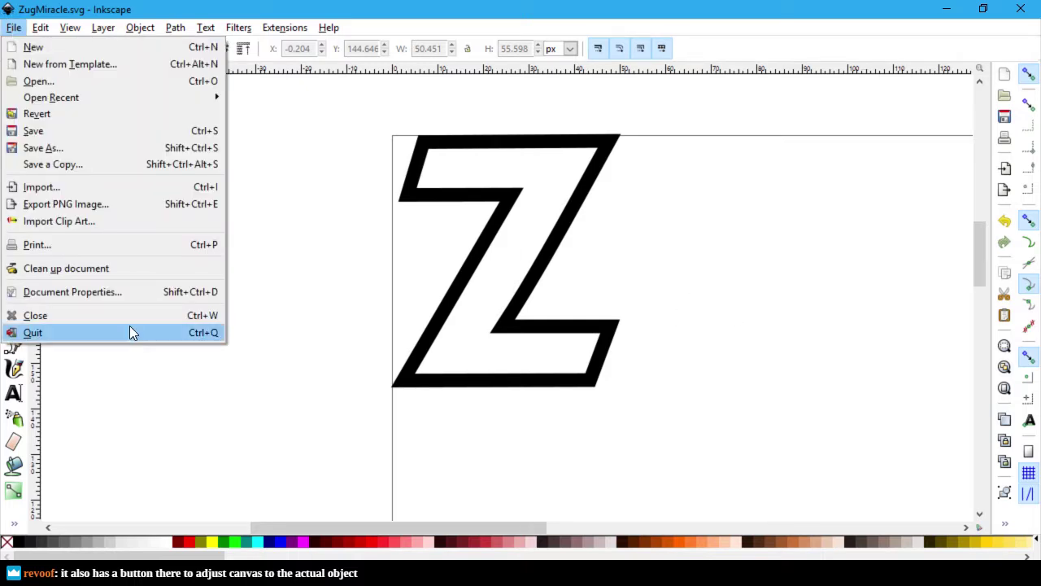
click(137, 269)
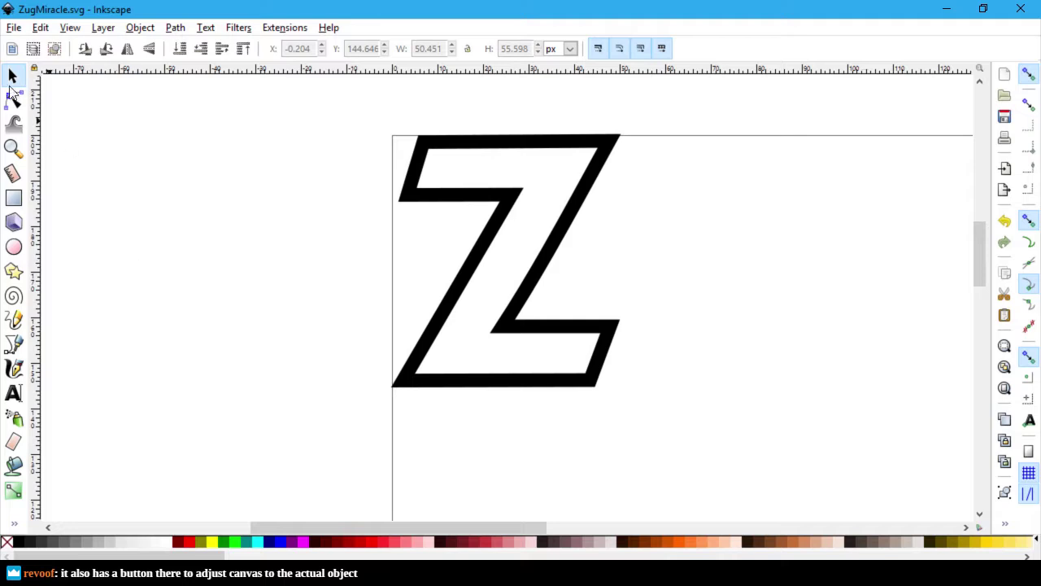
click(10, 31)
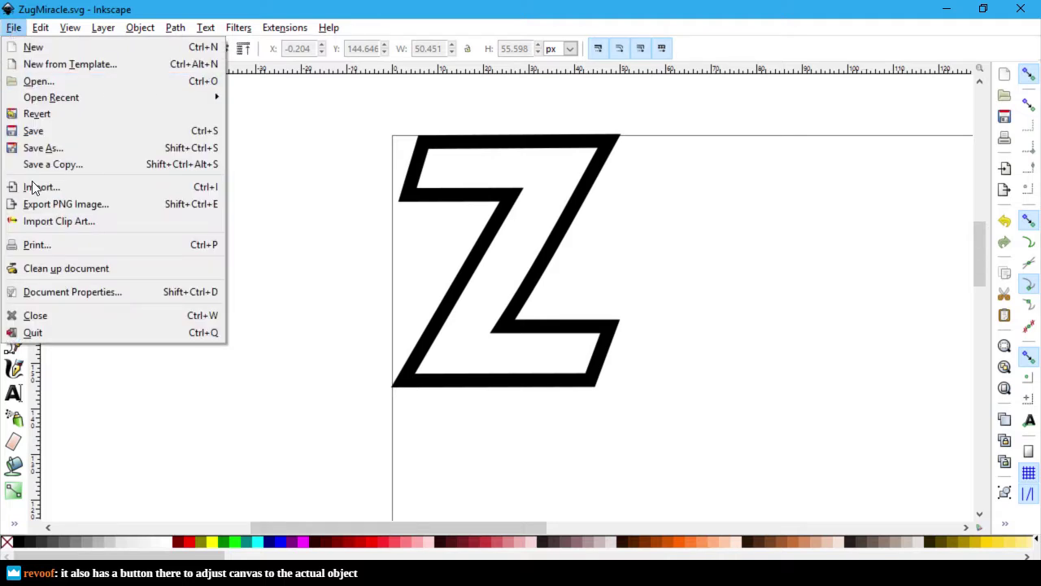
click(82, 291)
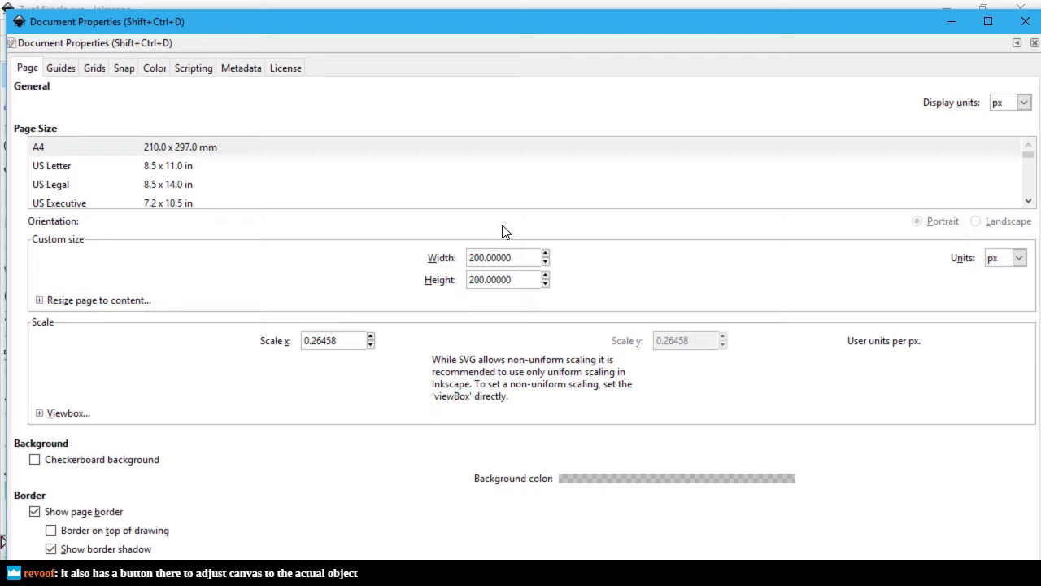
click(40, 300)
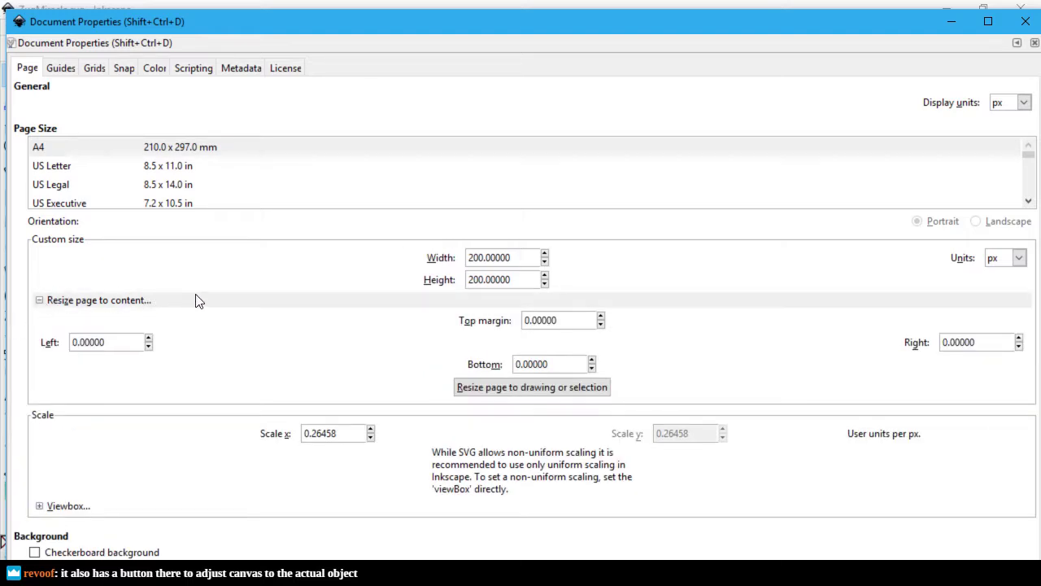
click(580, 389)
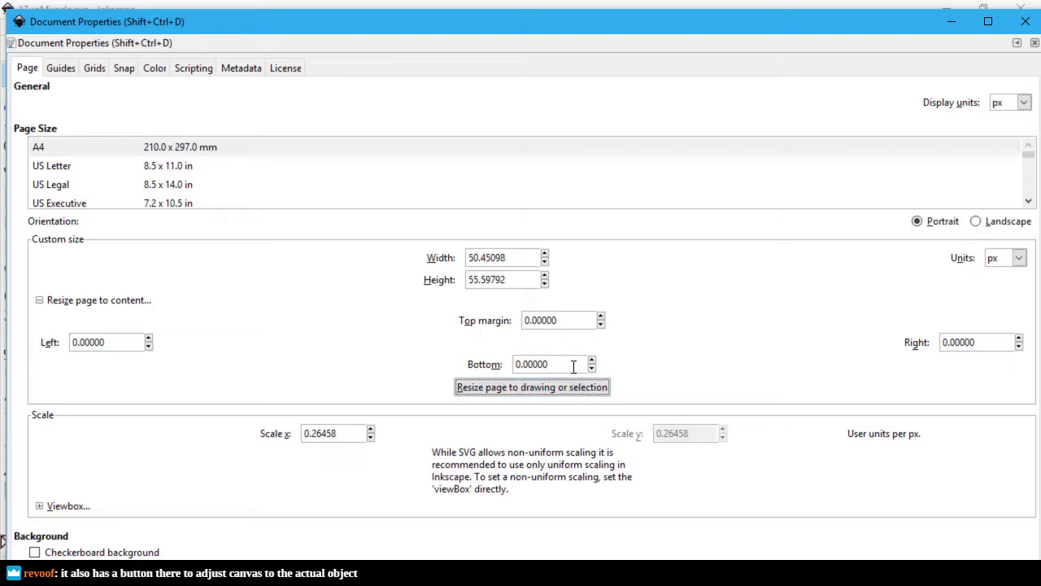
Step: Round the page size to 51 × 56 px, close the dialog and save
click(506, 259)
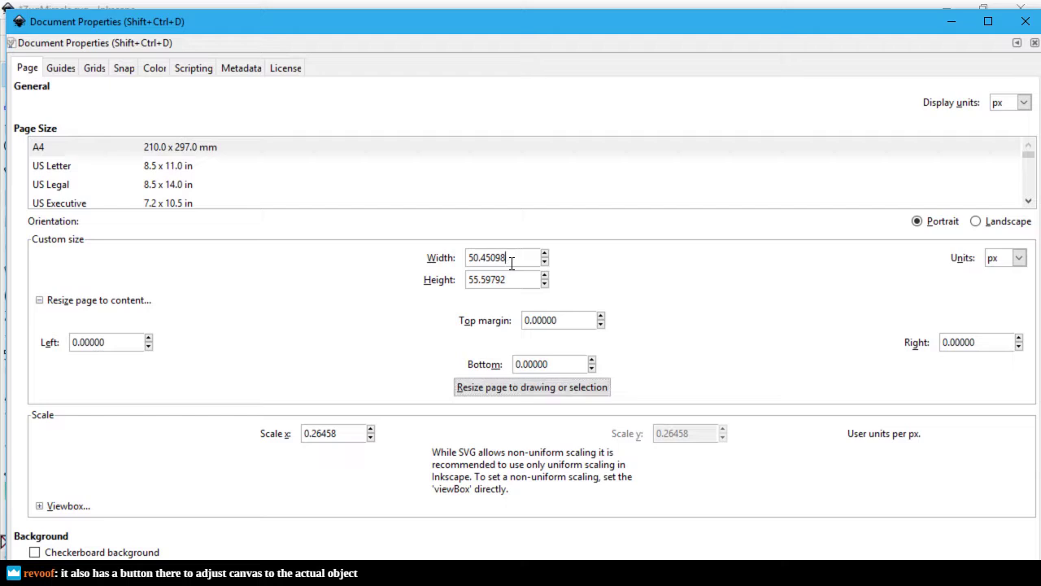
key(ctrl+a)
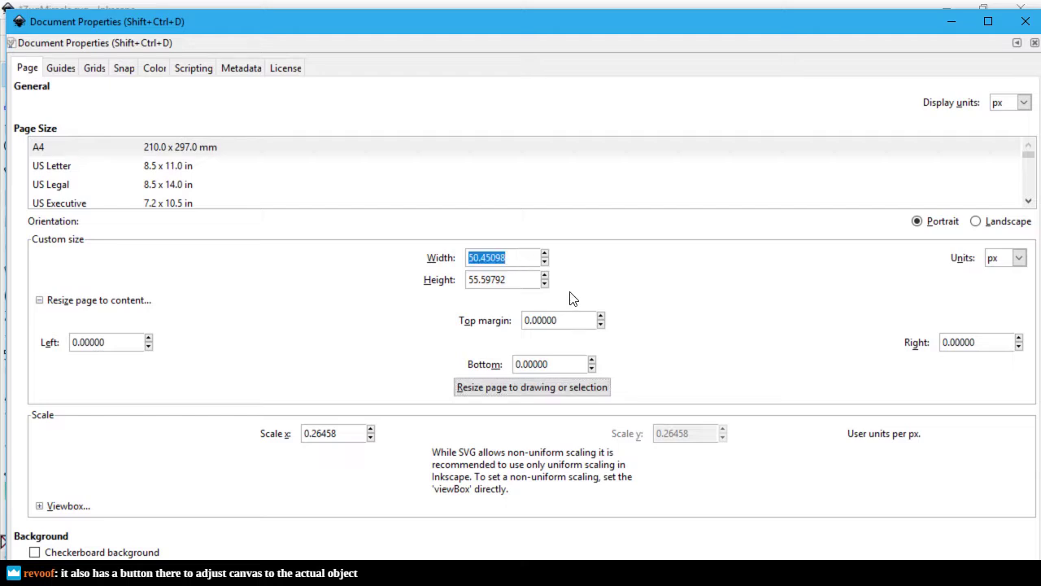
text(51)
key(Tab)
text(56)
key(Tab)
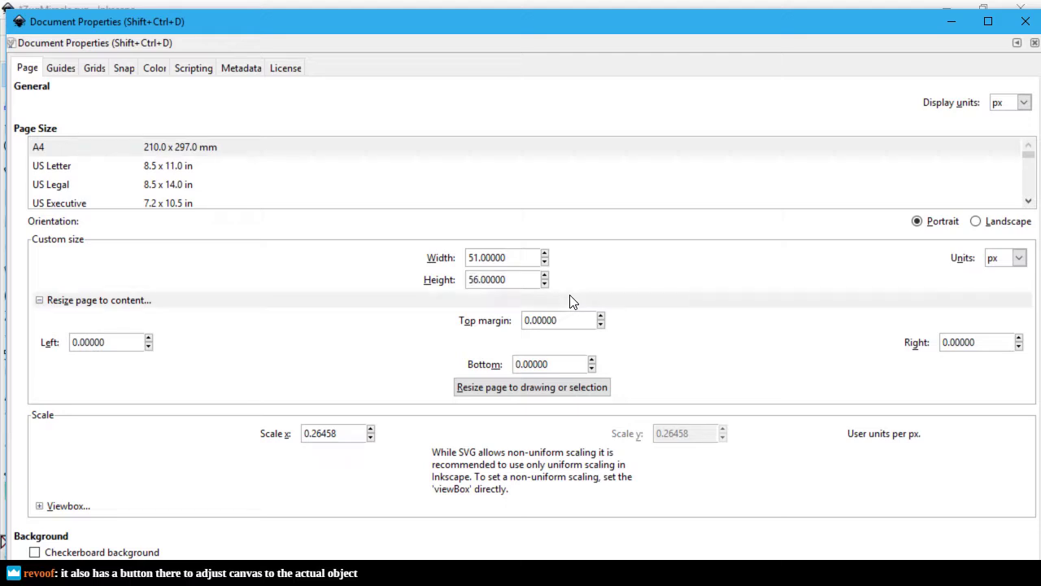
click(1023, 21)
key(ctrl+s)
scroll(785, 372, up, 1)
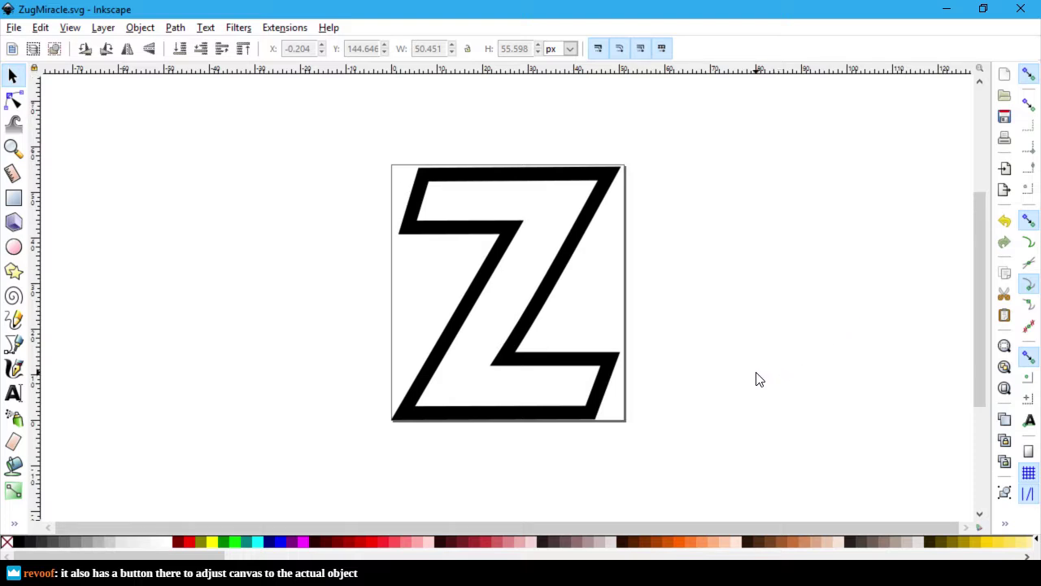
scroll(758, 379, up, 1)
scroll(757, 371, up, 1)
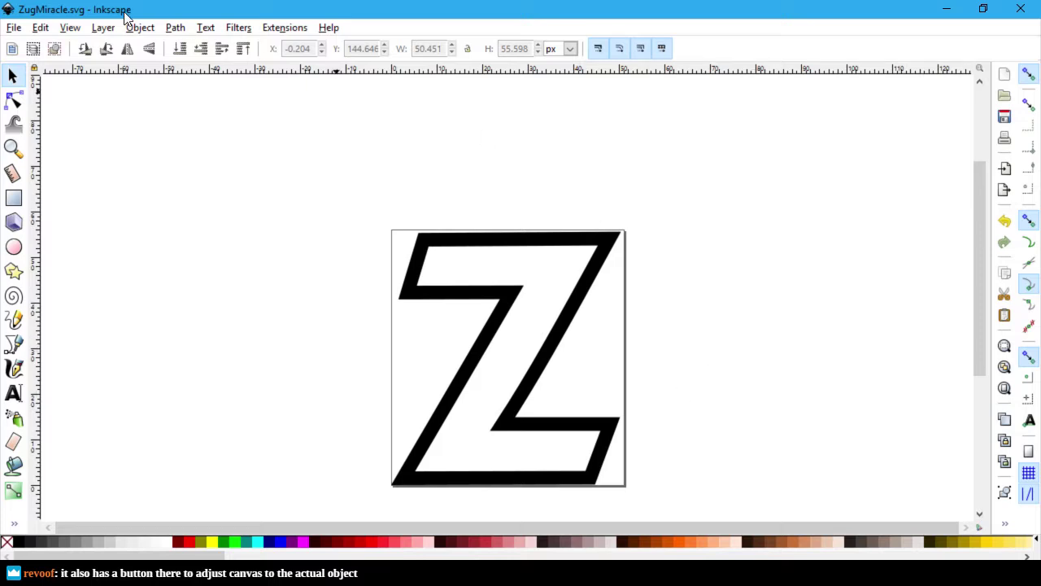
click(16, 27)
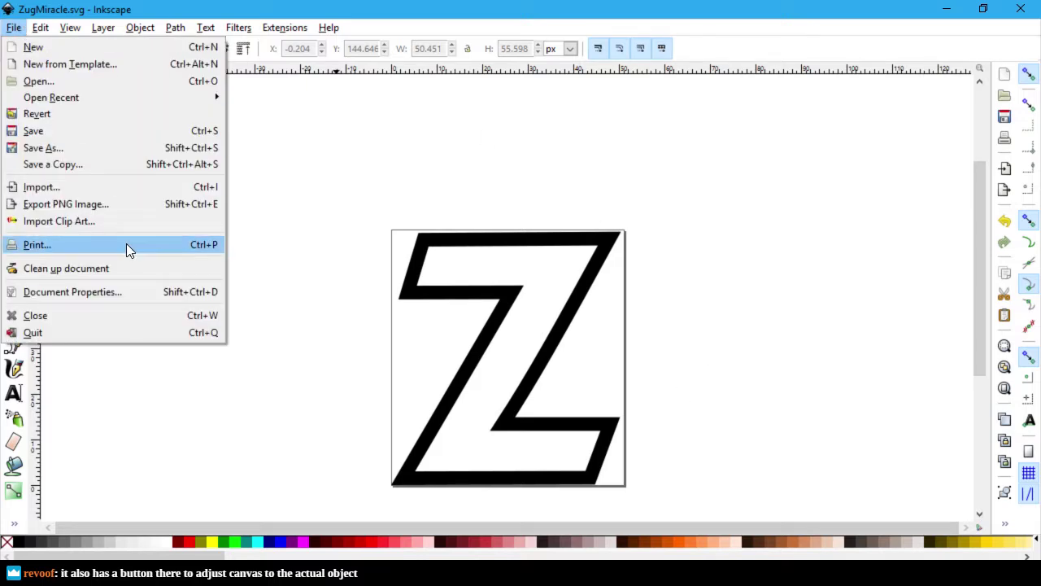
click(341, 218)
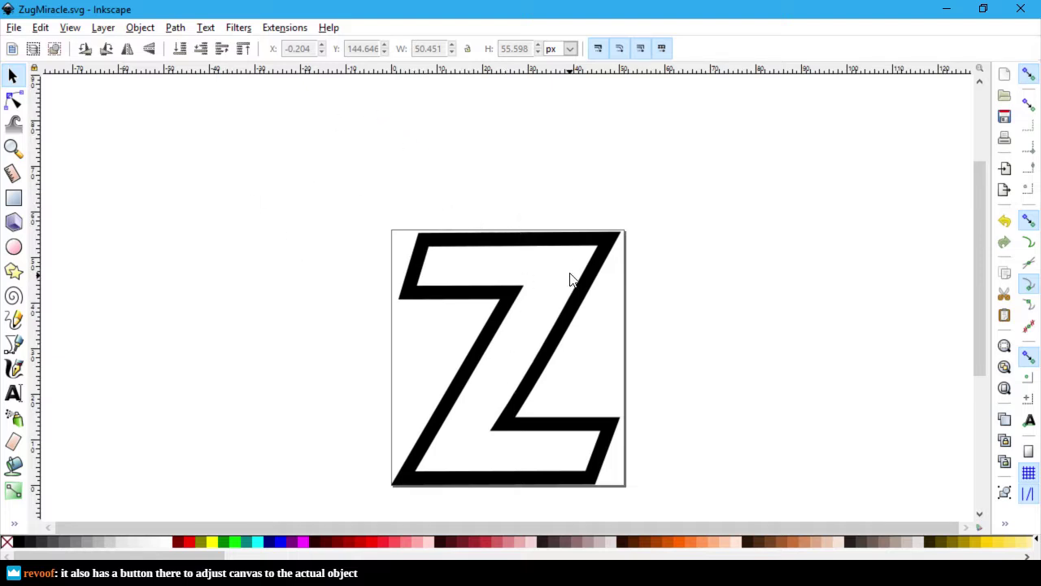
Step: Open the Text and Font dialog and switch between its Font and Text tabs
click(229, 33)
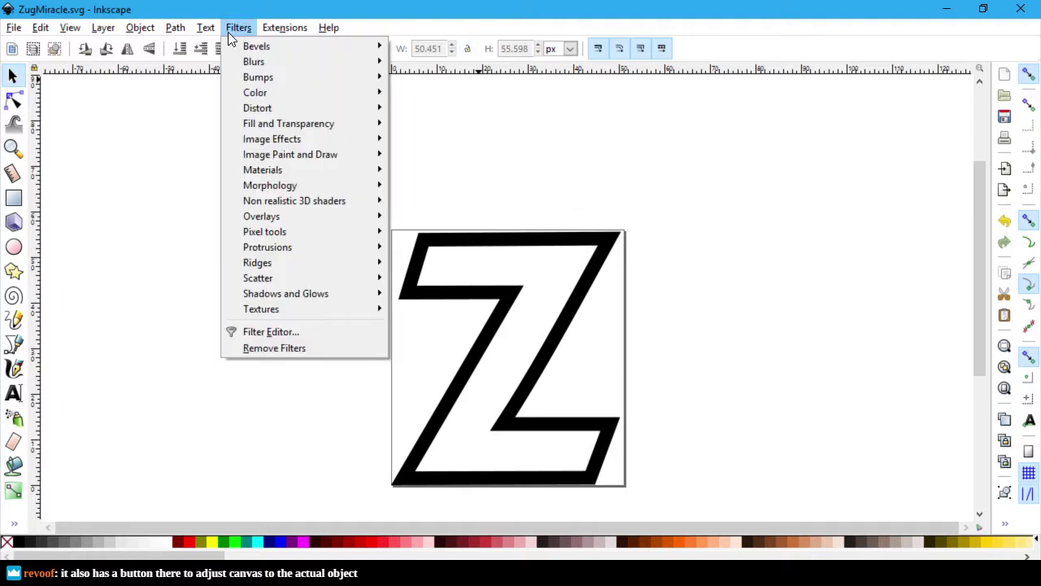
mouse_move(206, 31)
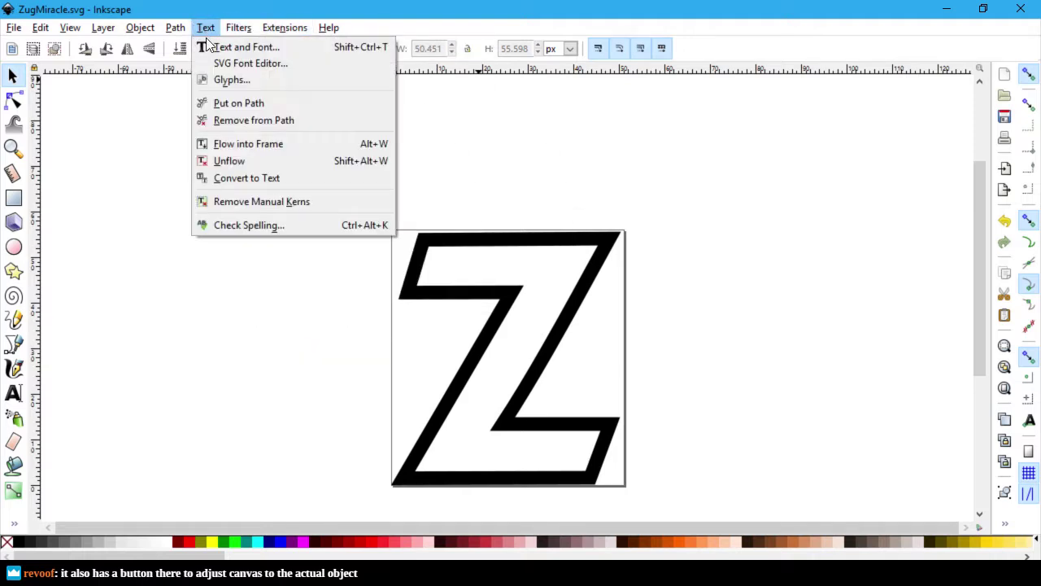
click(251, 50)
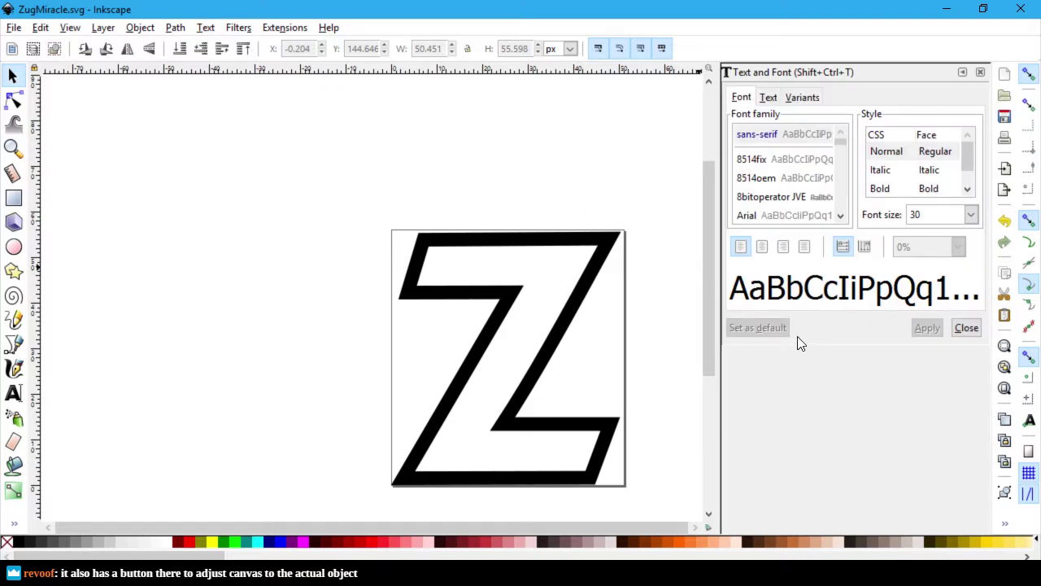
click(741, 99)
click(766, 98)
click(742, 99)
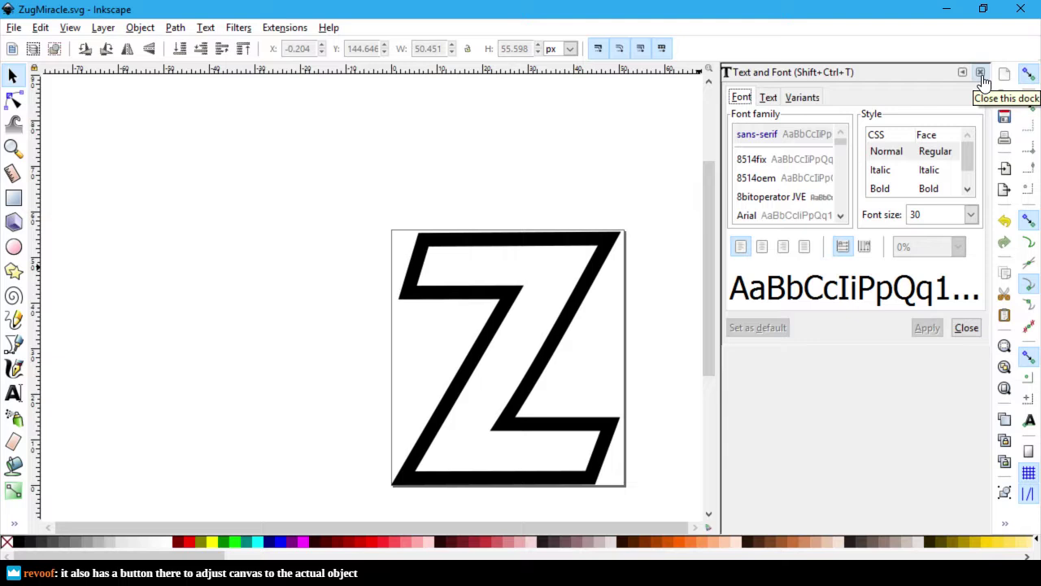
Step: Scroll through the font list in the Text and Font dialog
scroll(820, 176, down, 5)
scroll(821, 187, down, 2)
scroll(809, 162, down, 5)
scroll(817, 162, down, 8)
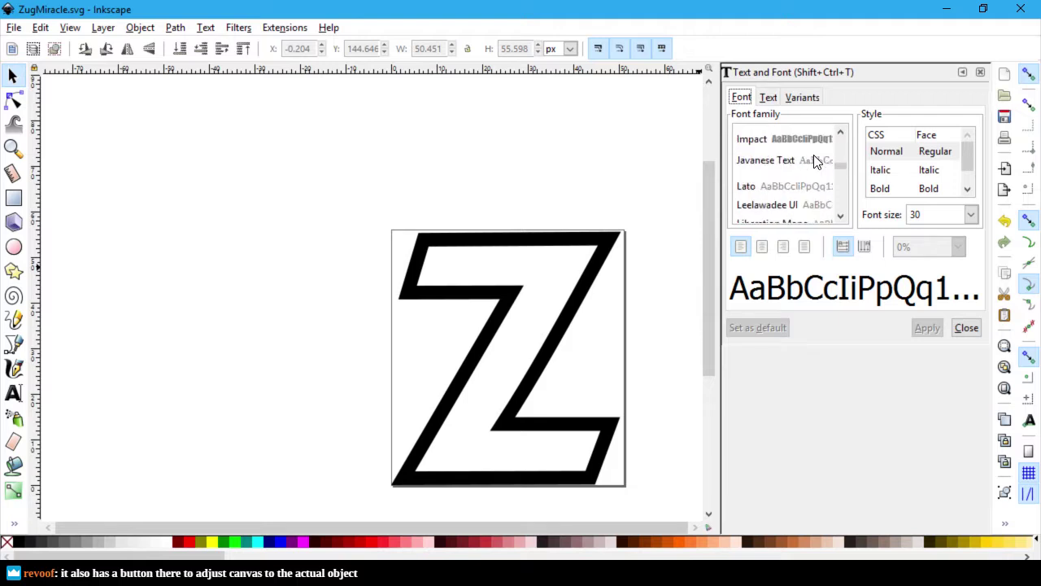
scroll(814, 165, down, 1)
scroll(810, 167, down, 4)
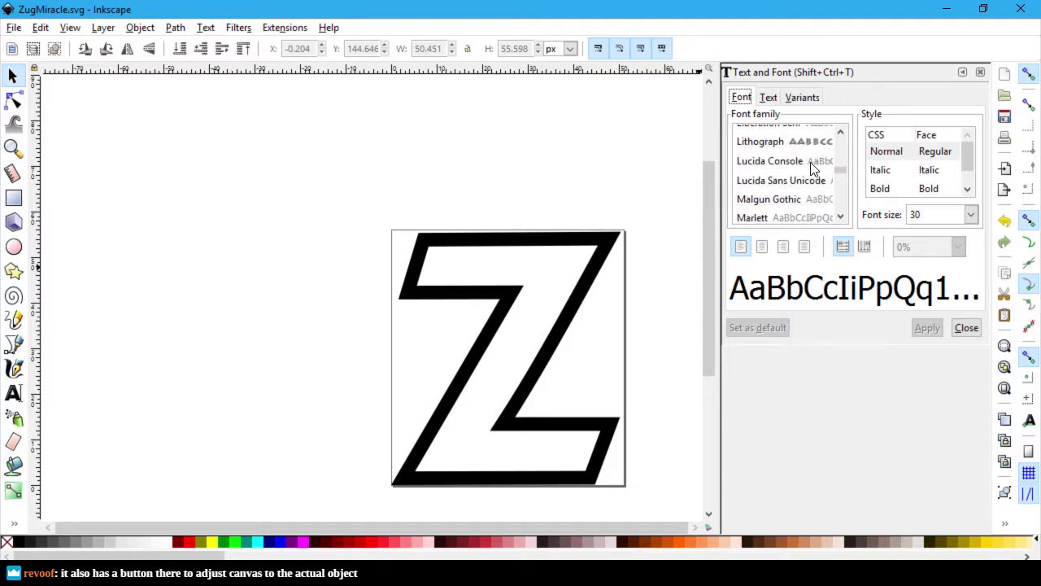
scroll(810, 166, up, 1)
scroll(813, 168, up, 1)
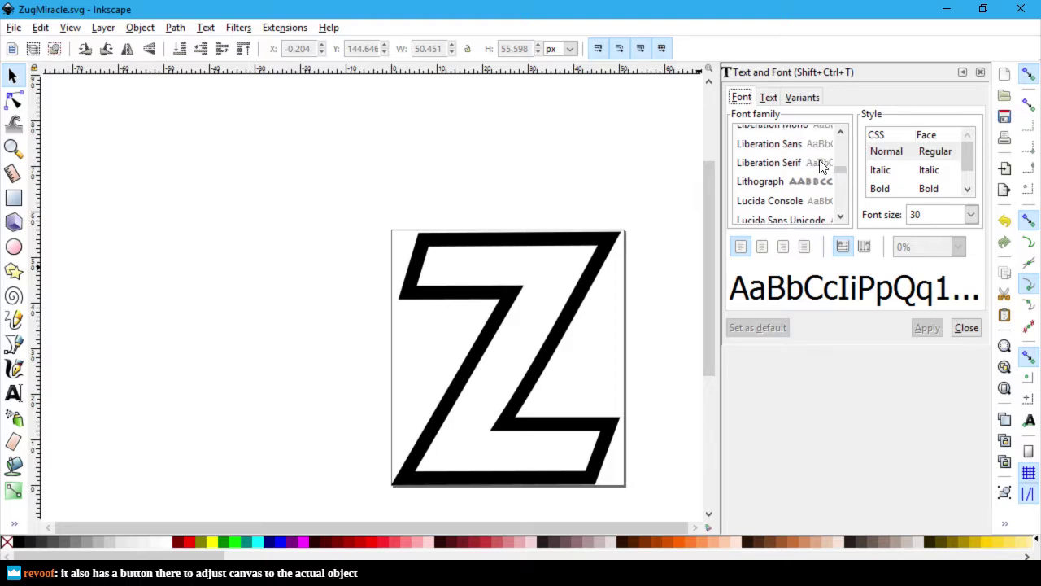
scroll(819, 173, down, 1)
scroll(815, 178, down, 20)
scroll(818, 177, down, 15)
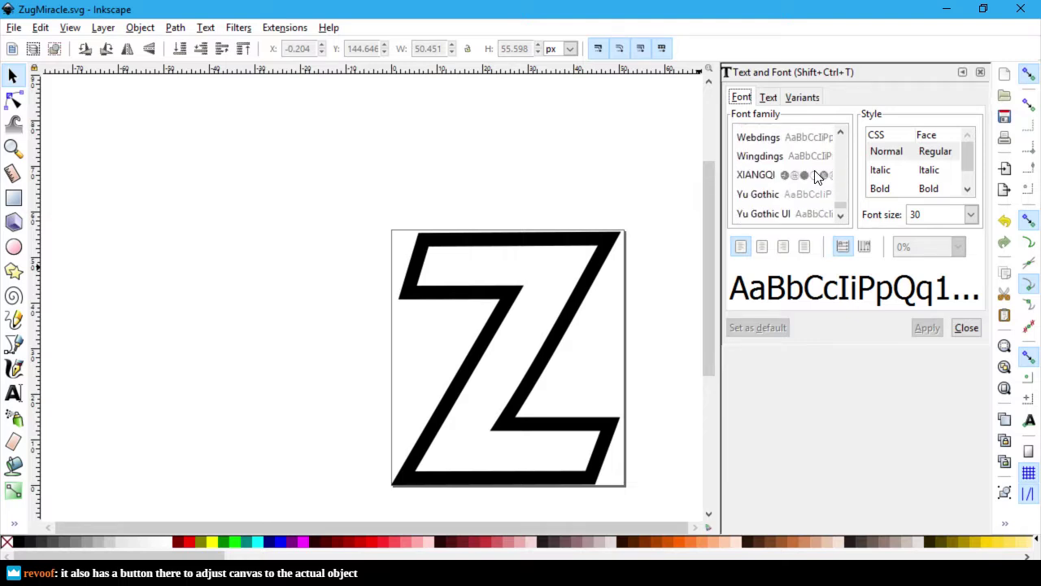
Step: Look at the font variant and ligature options, then close the Text and Font dialog
click(768, 98)
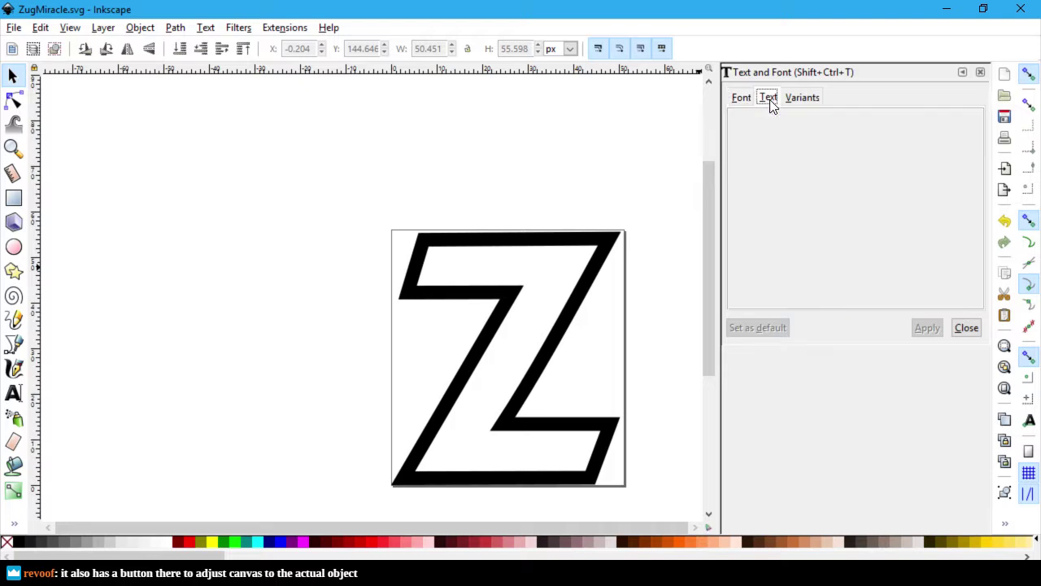
click(787, 101)
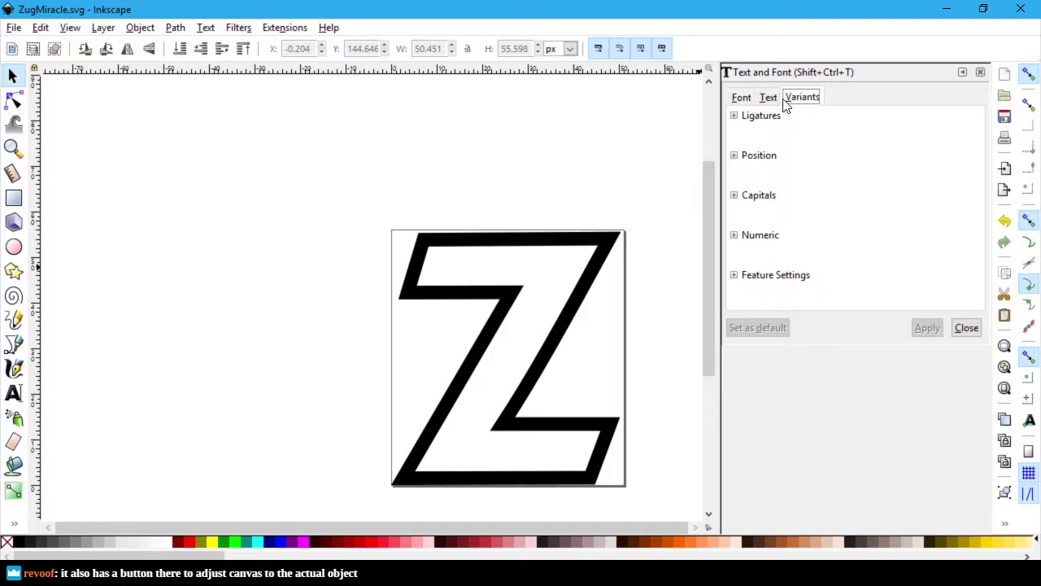
click(734, 116)
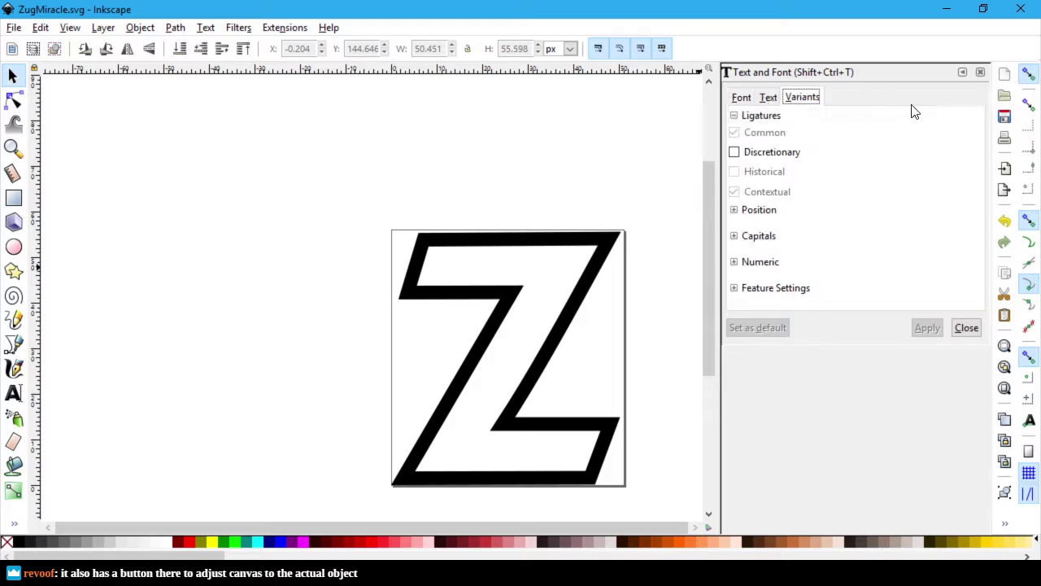
click(980, 73)
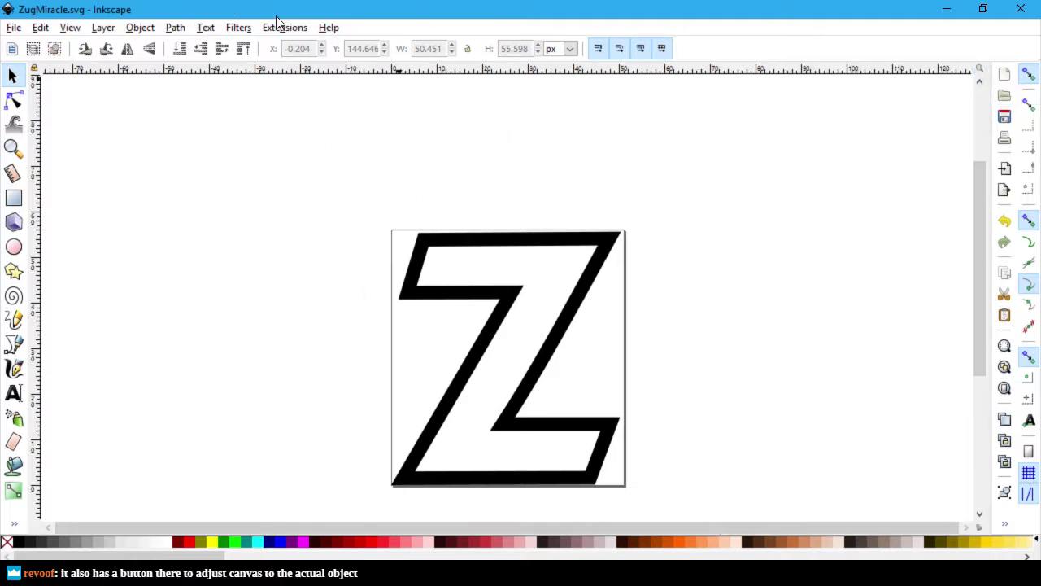
Step: Open the Glyphs panel from the Text menu, close it, and bring up the File menu
click(239, 28)
mouse_move(204, 28)
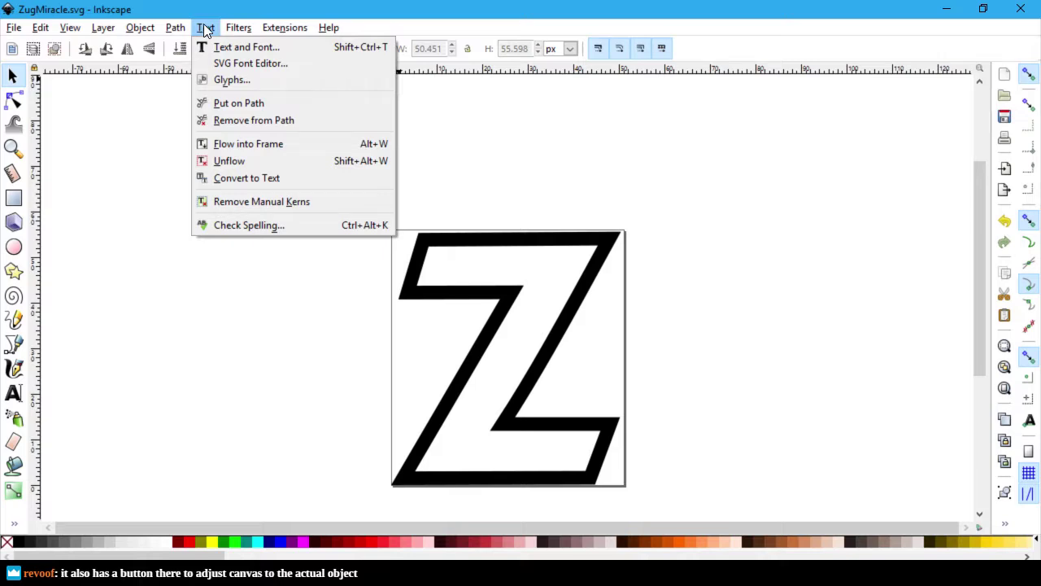
click(244, 78)
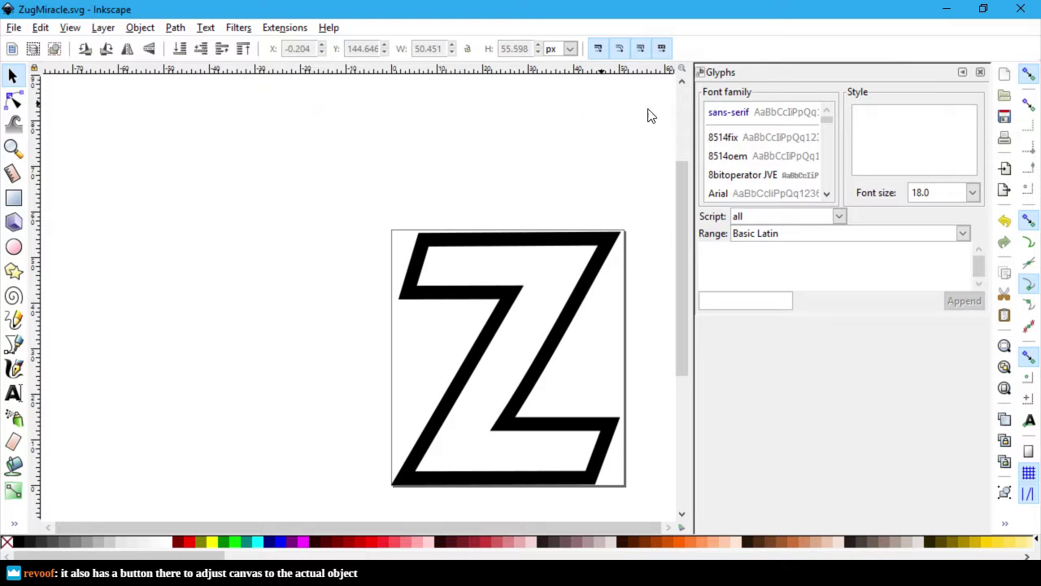
click(980, 72)
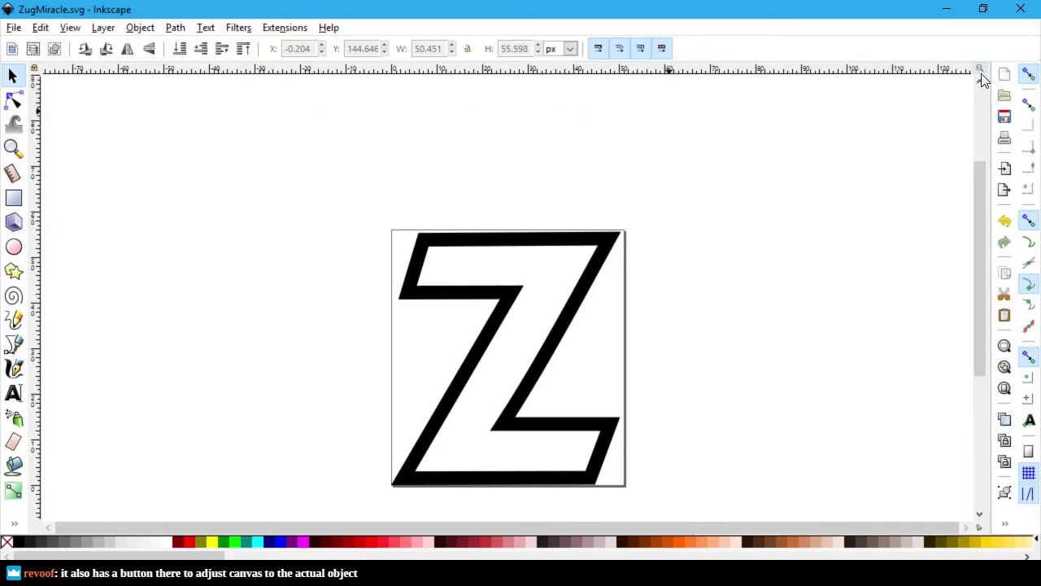
click(13, 28)
mouse_move(39, 28)
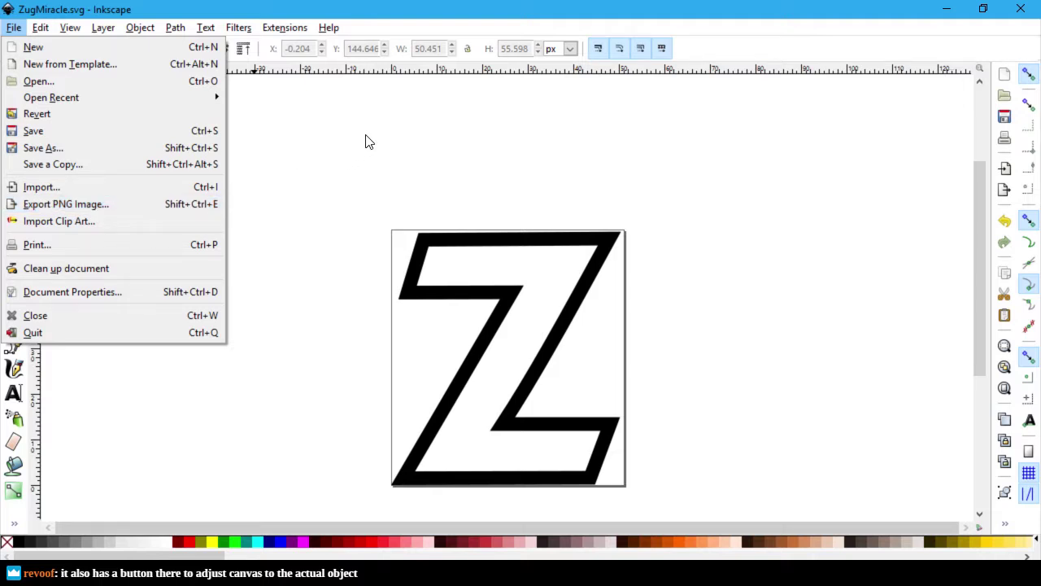
Step: In Save As, choose Plain SVG (*.svg) and save the file as ZugMiracle-Plain.svg
click(211, 148)
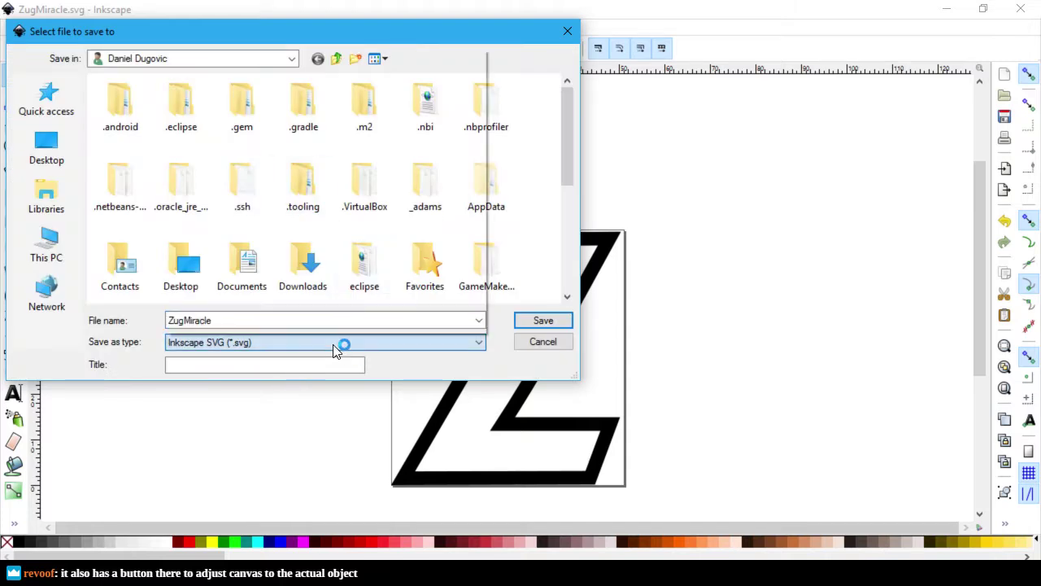
click(333, 344)
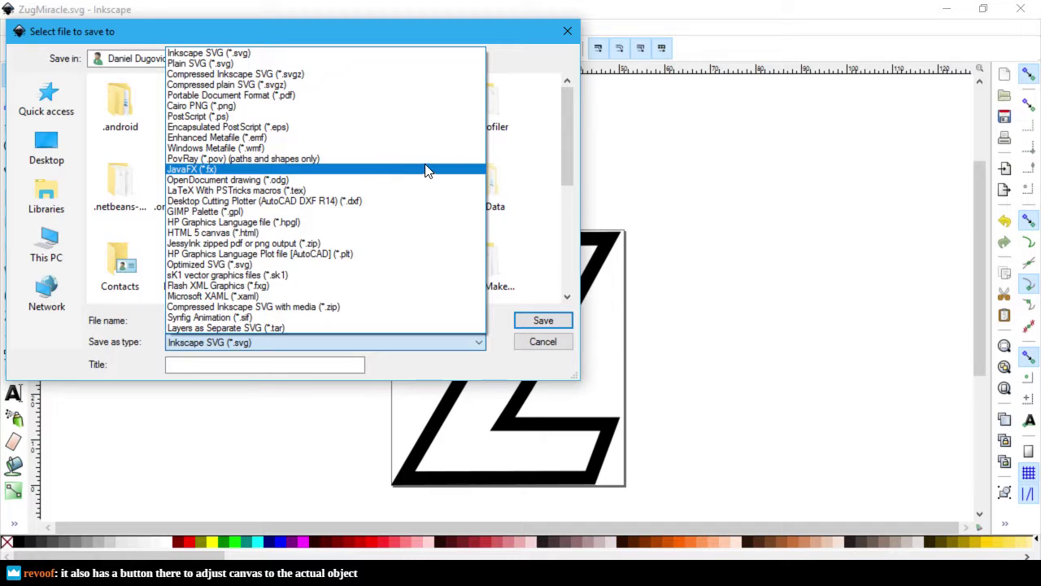
click(404, 64)
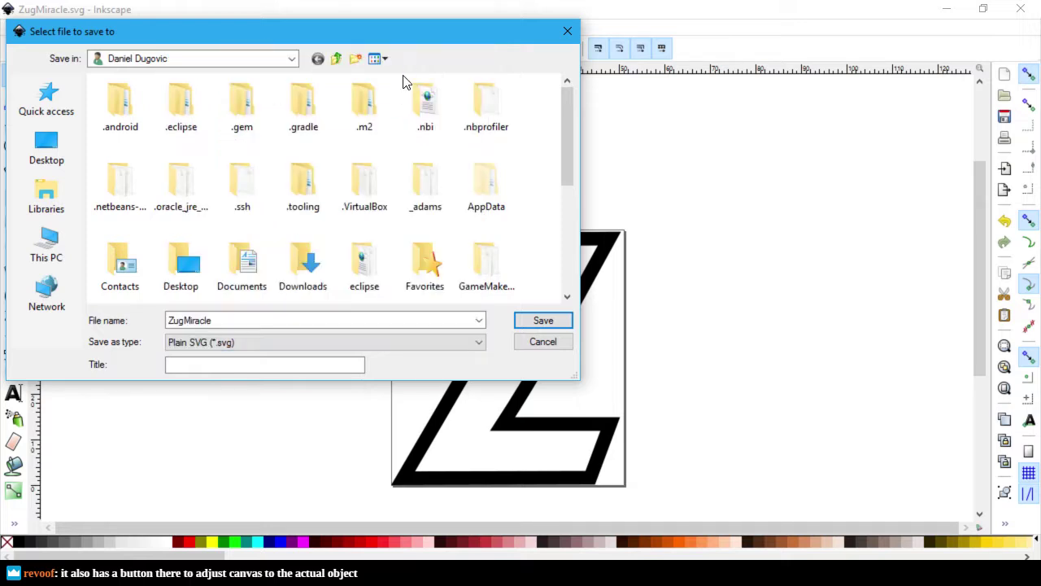
click(262, 320)
click(262, 320)
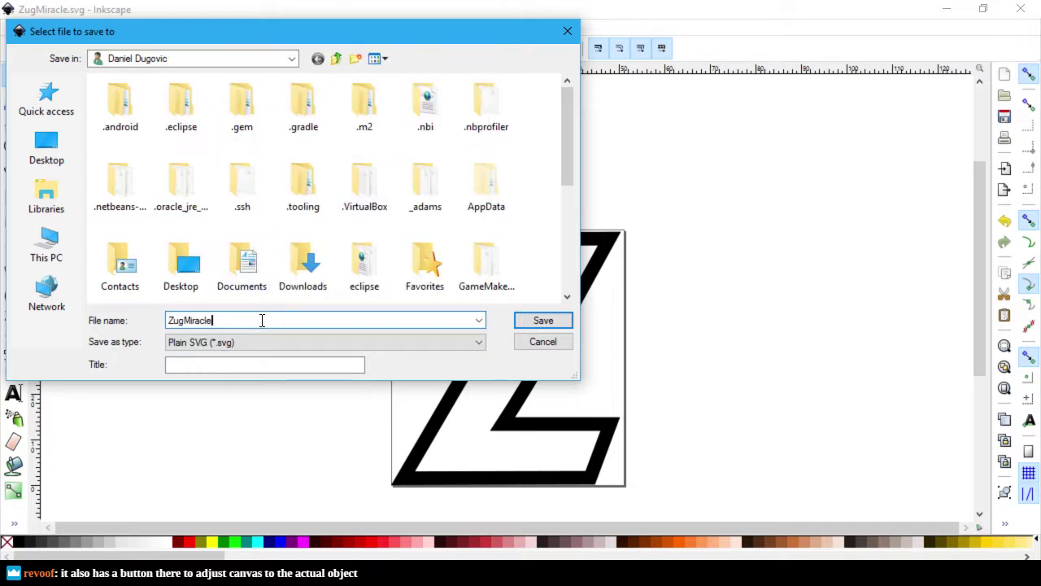
text(-Pe)
key(BackSpace)
key(BackSpace)
text(Plain)
key(Return)
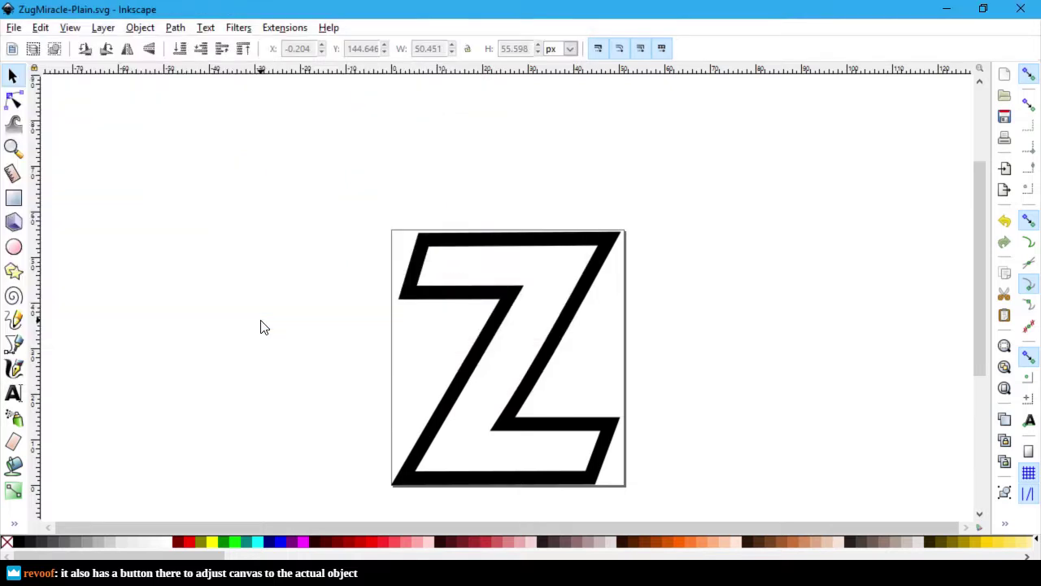
Step: Reopen Save As for ZugMiracle-Plain and review the format list, leaving Inkscape SVG selected
click(13, 29)
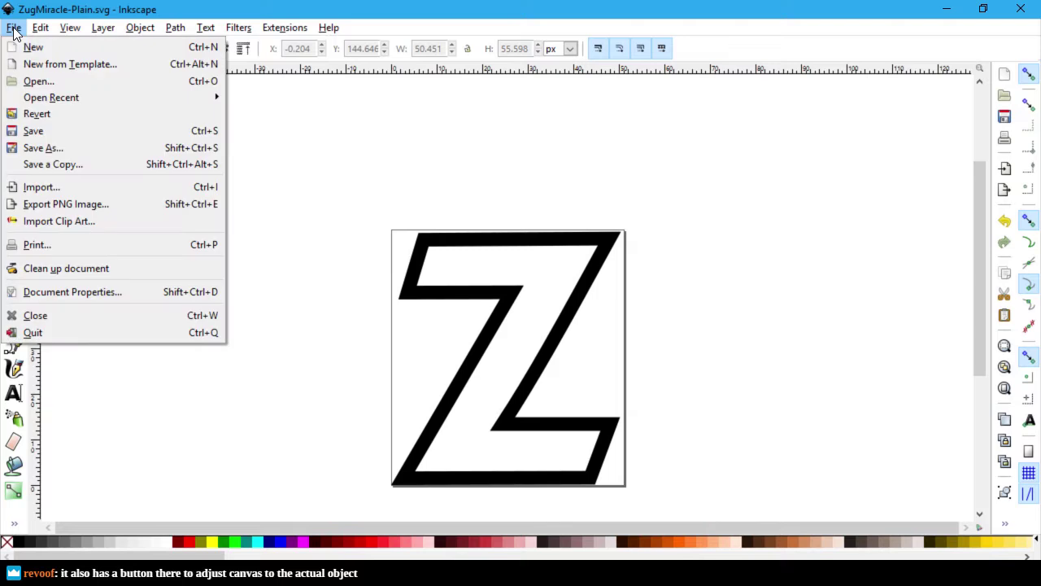
click(49, 148)
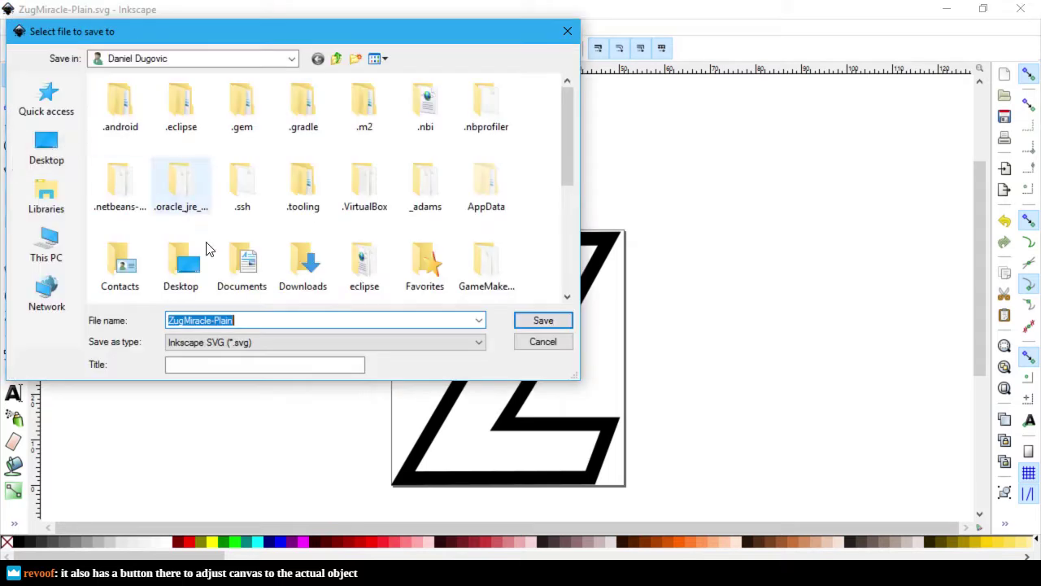
click(273, 342)
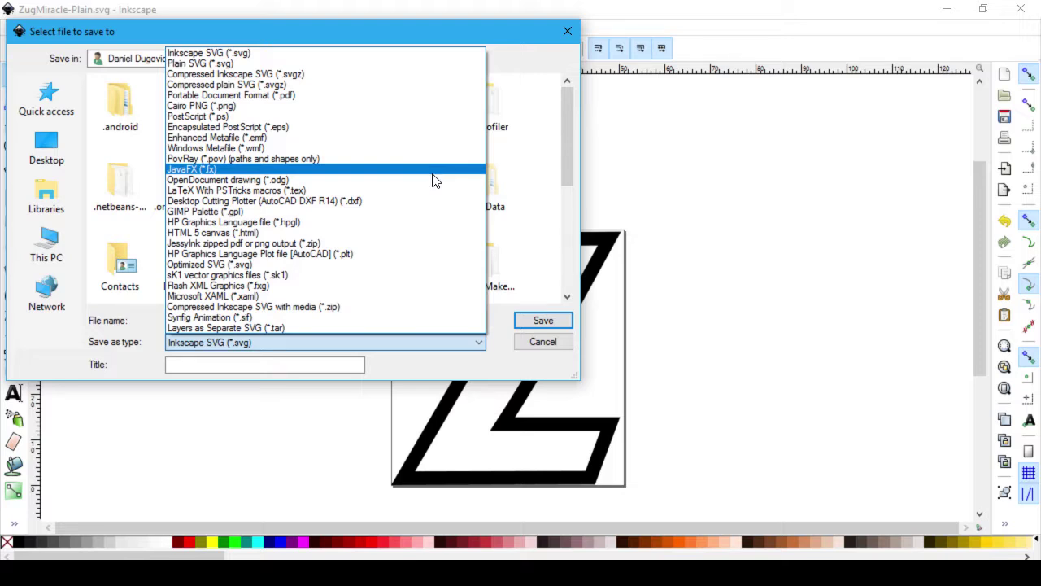
click(489, 375)
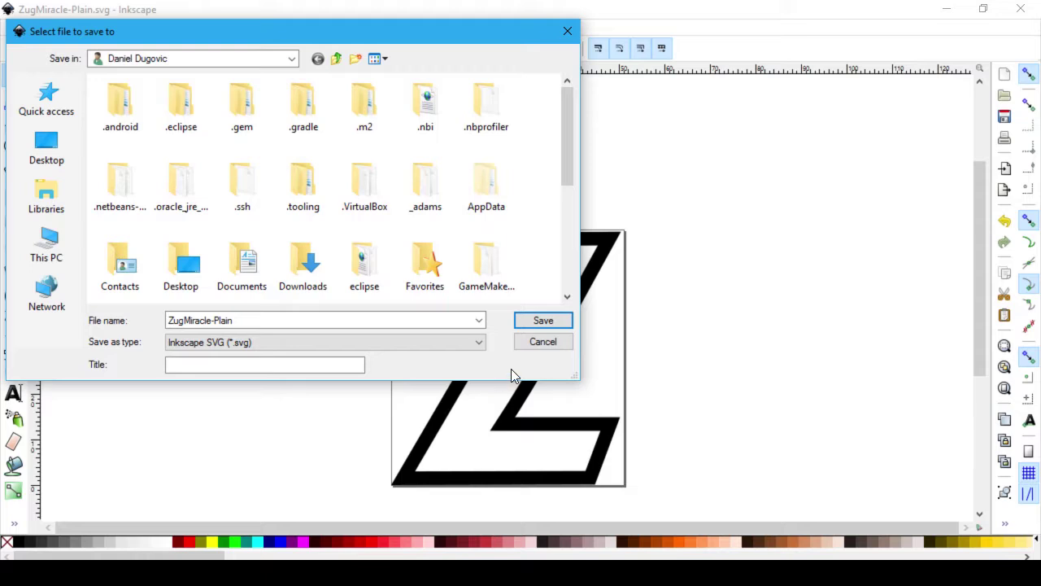
Step: Cancel the save, switch to Chrome, and go back up to the font73 fonts folder listing
click(546, 342)
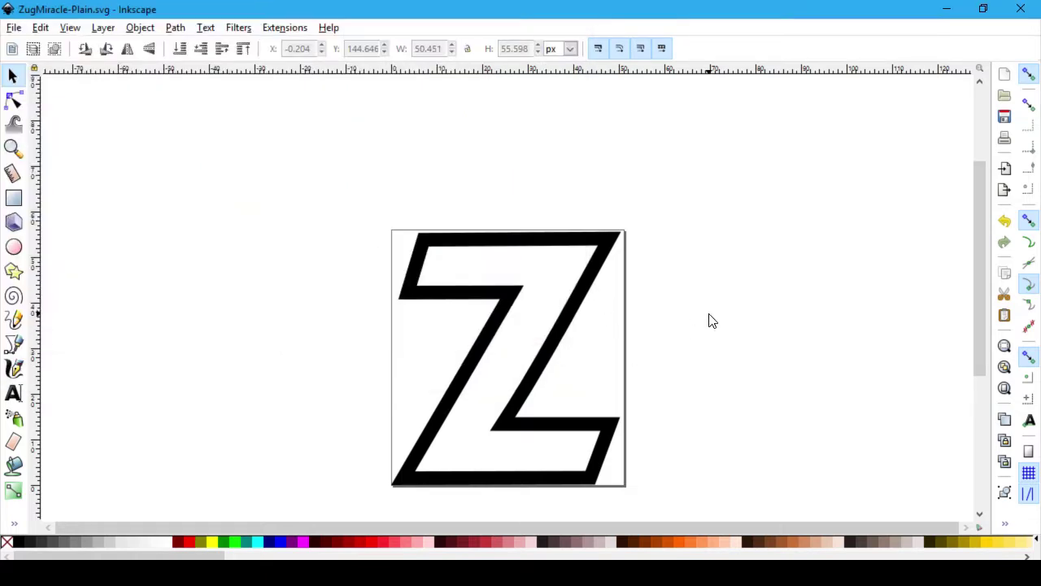
key(alt+Tab)
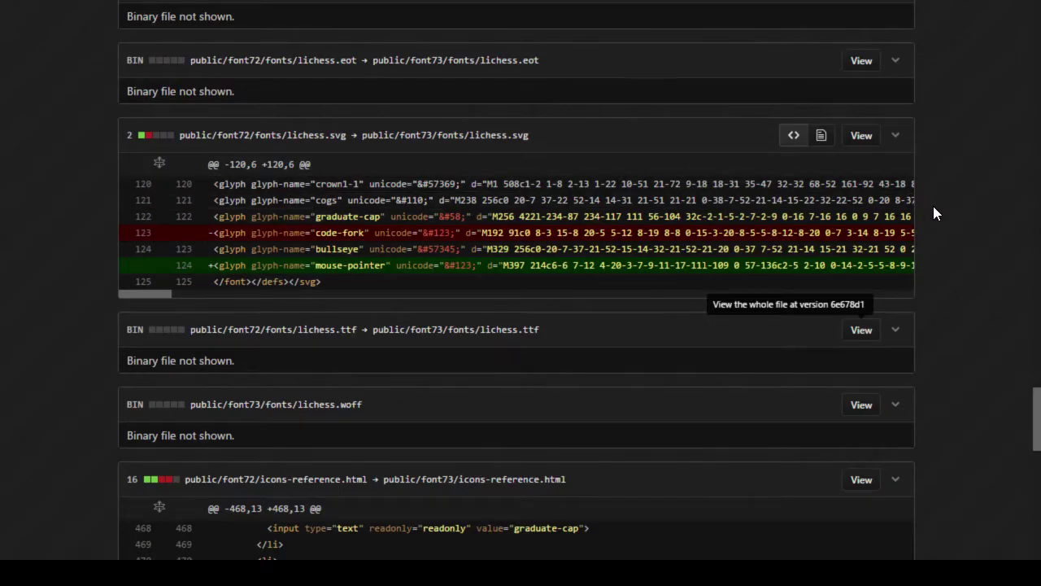
scroll(934, 205, up, 15)
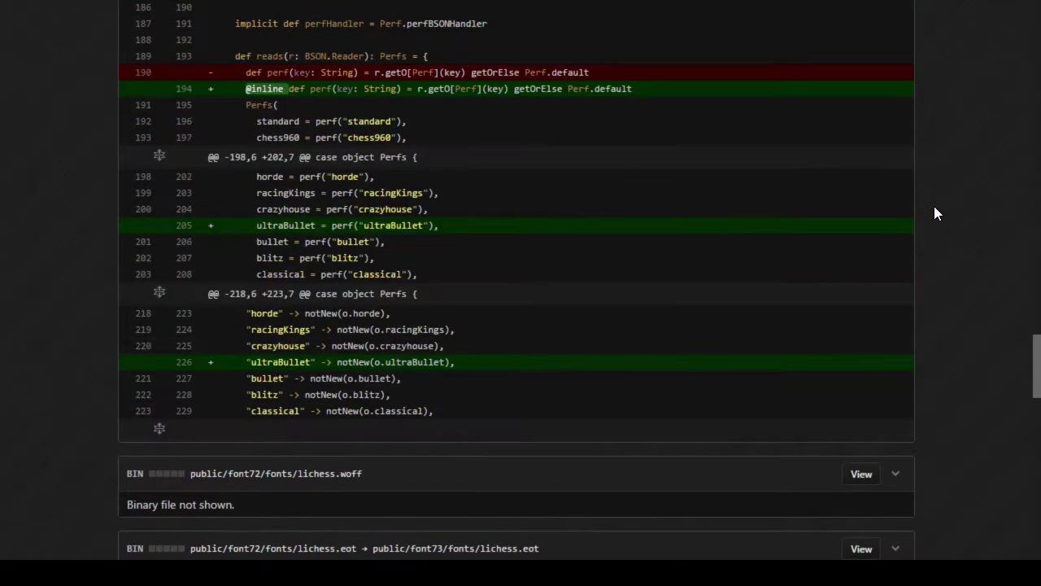
key(alt+Left)
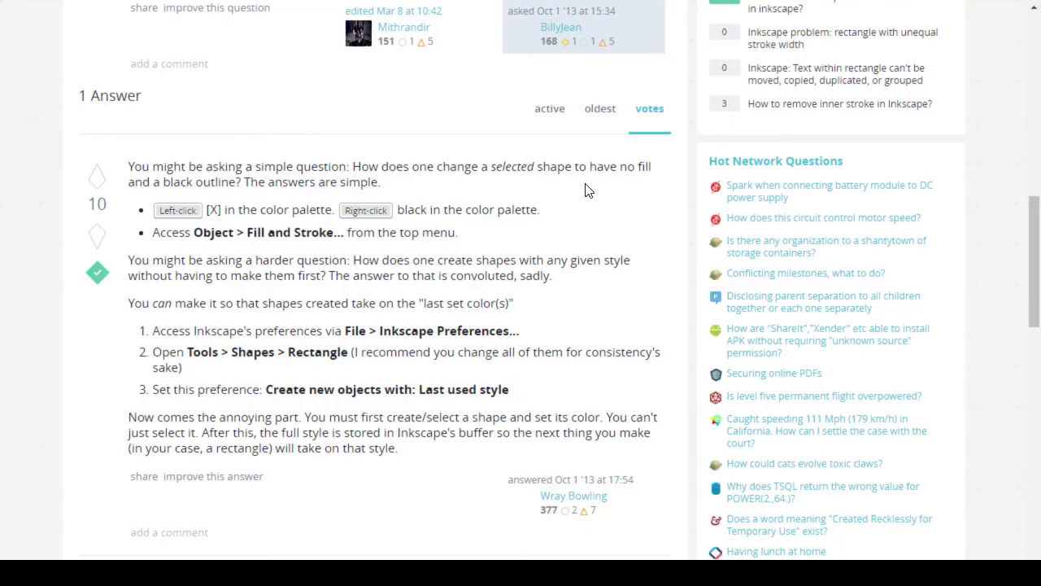
scroll(588, 220, up, 10)
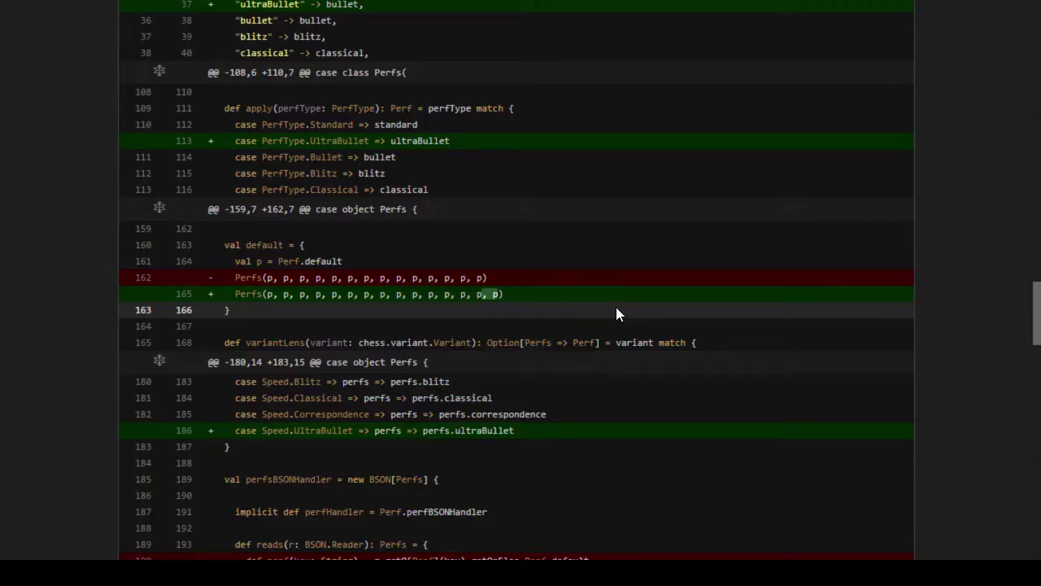
scroll(615, 305, up, 20)
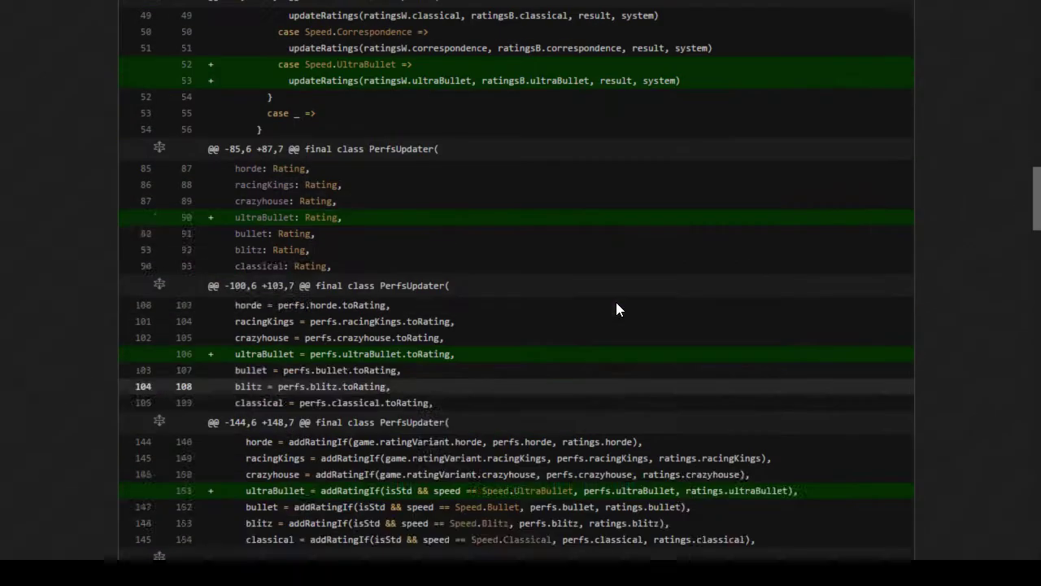
scroll(616, 302, up, 15)
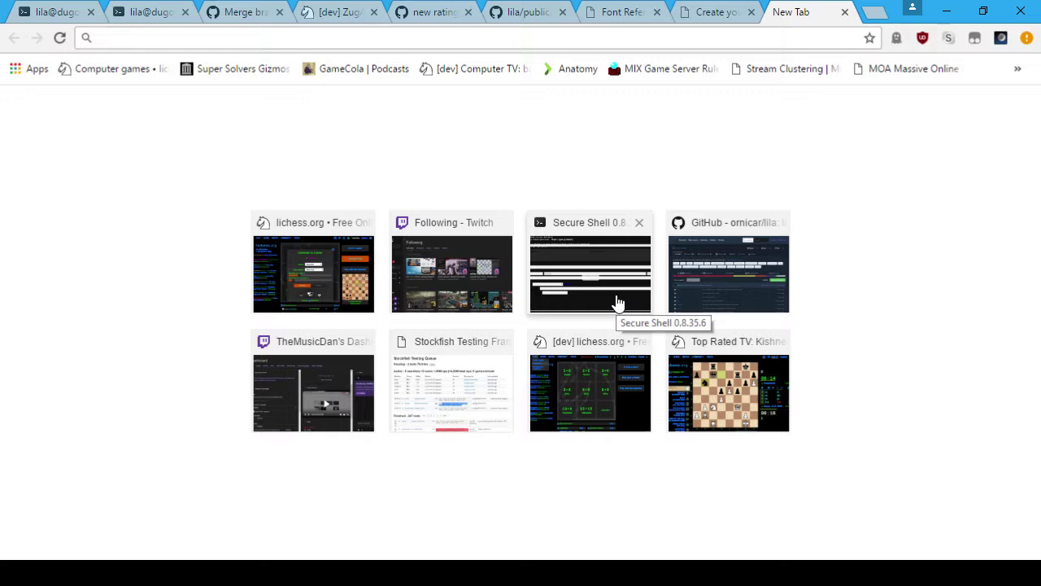
Step: Search the web for 'fontello' and put the browser in full screen
click(717, 42)
text(fontro)
key(BackSpace)
text(ello)
key(Return)
key(F11)
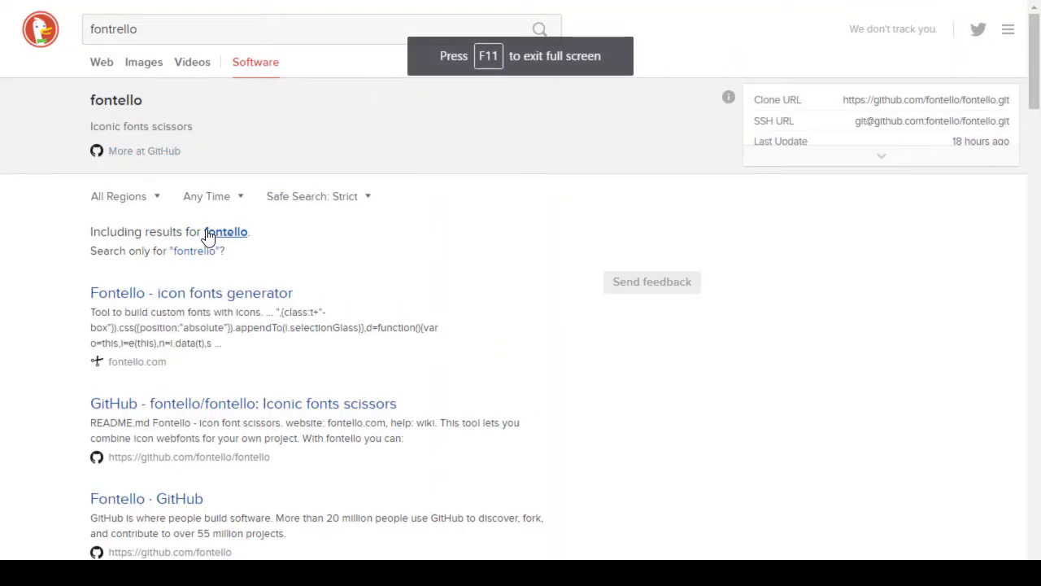
Step: Open the Fontello icon fonts generator result and go to its Help wiki
click(230, 293)
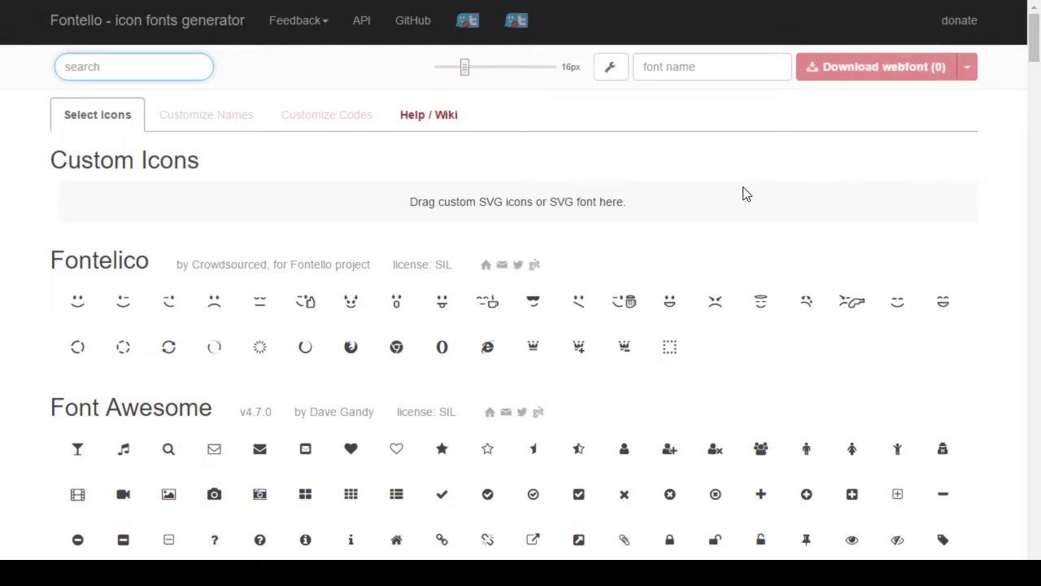
scroll(743, 192, down, 7)
scroll(743, 181, down, 8)
scroll(832, 204, up, 14)
scroll(838, 277, up, 5)
click(233, 29)
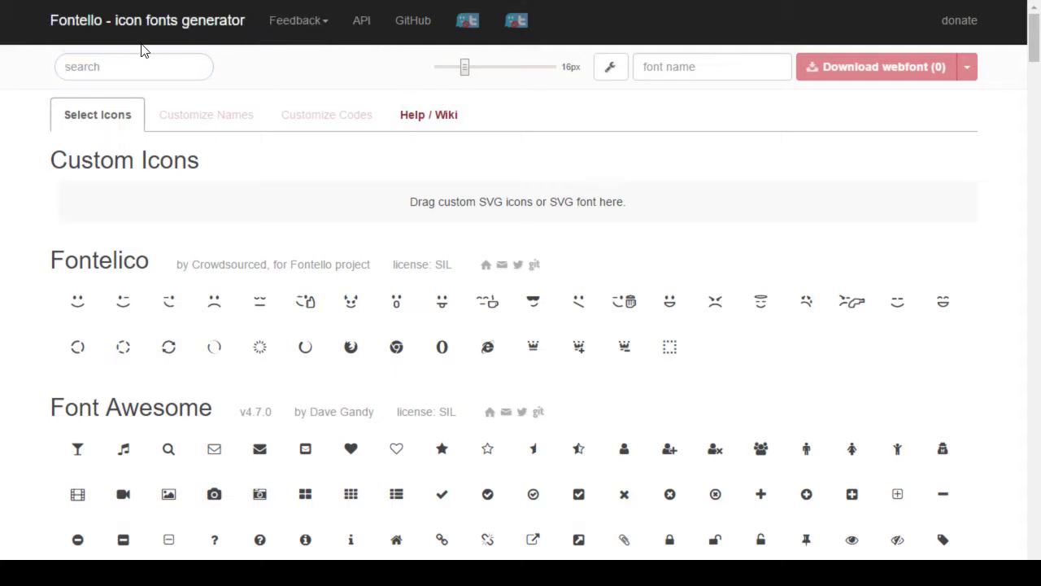
click(411, 123)
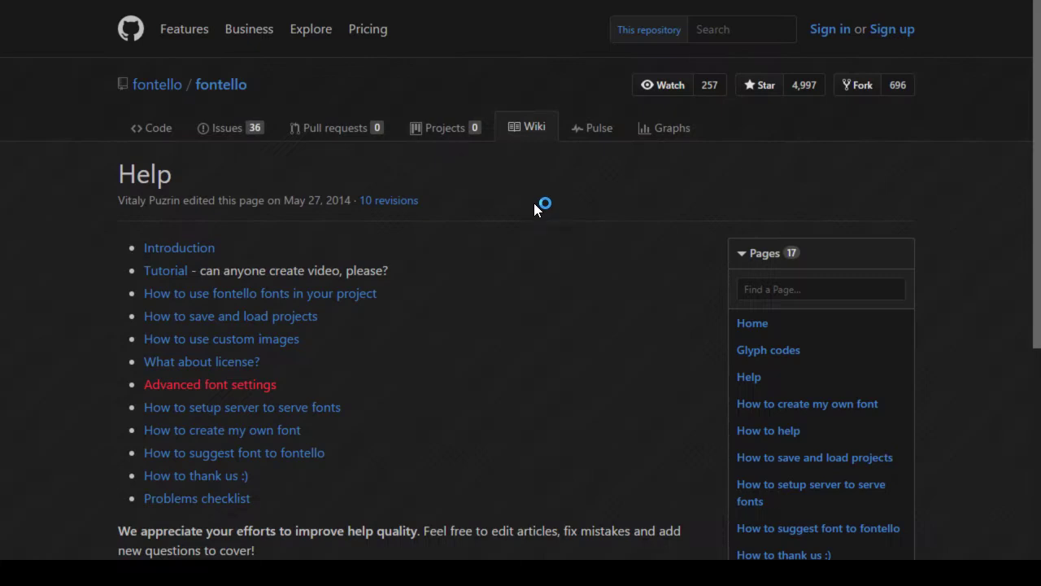
Step: Open the Introduction wiki page and select its first bullet about critical user data
scroll(540, 208, down, 5)
scroll(540, 208, up, 5)
click(185, 250)
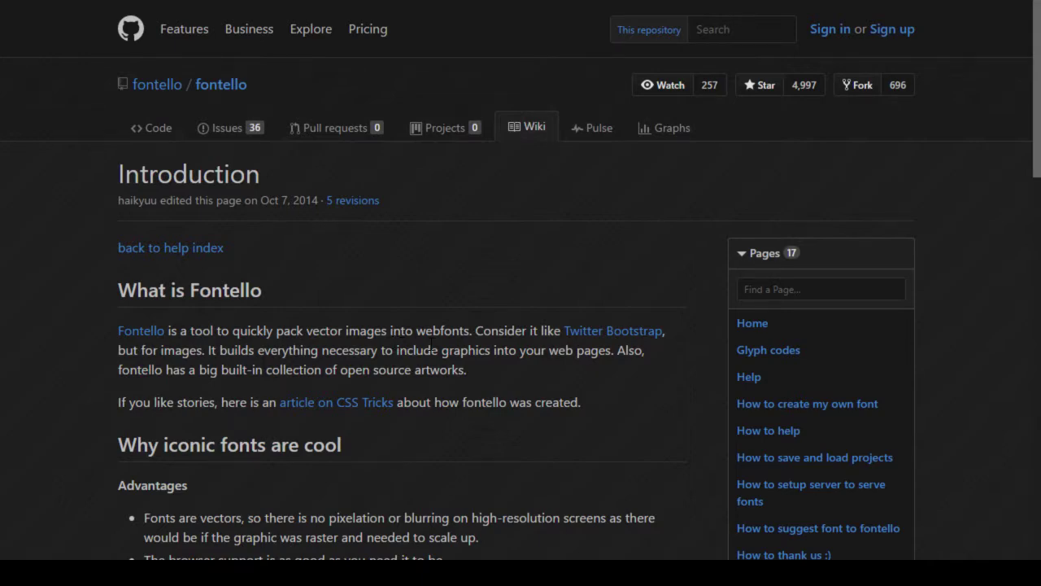
scroll(428, 342, down, 3)
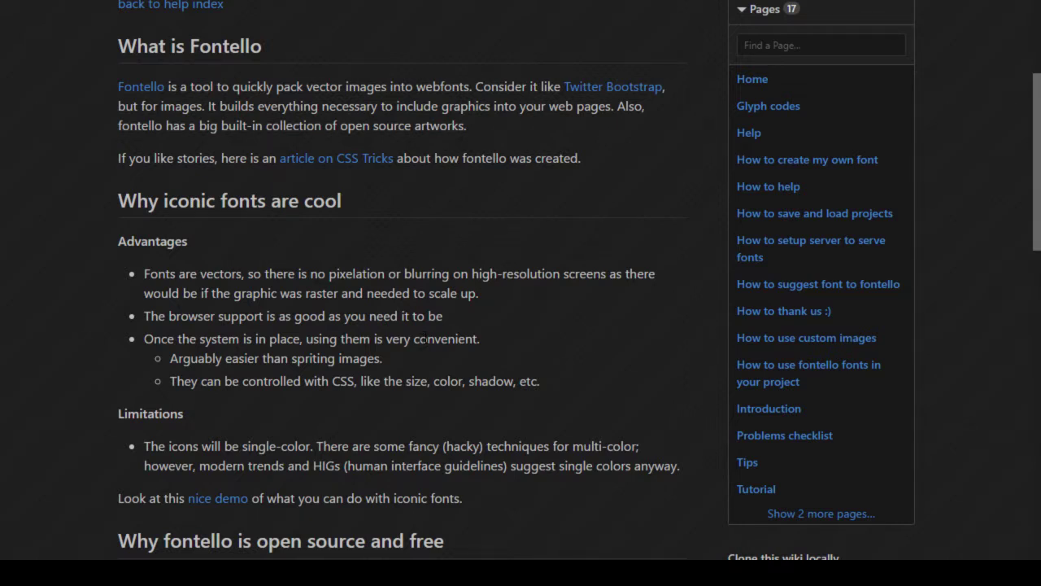
scroll(427, 339, down, 4)
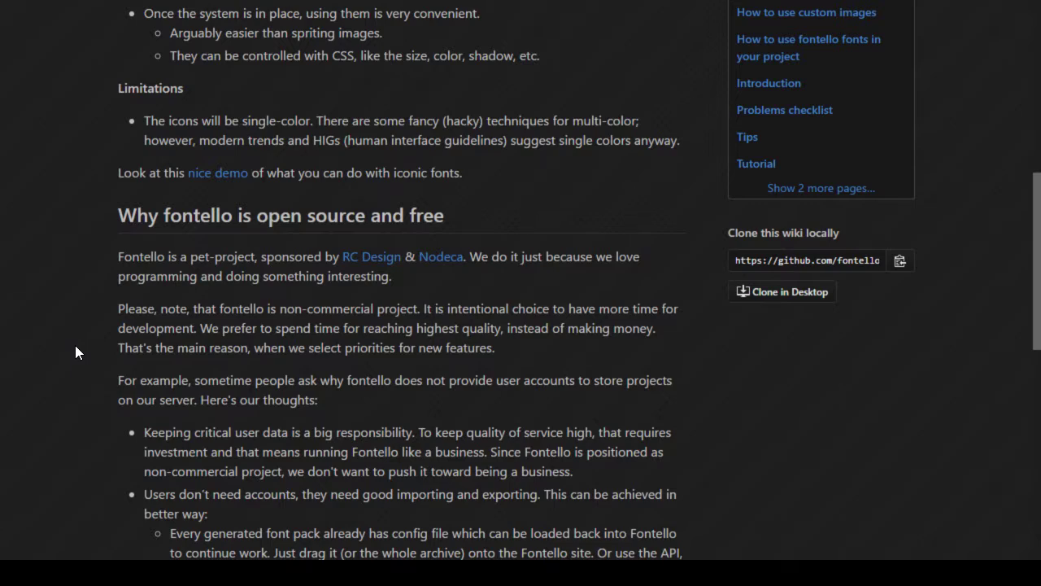
scroll(75, 346, down, 2)
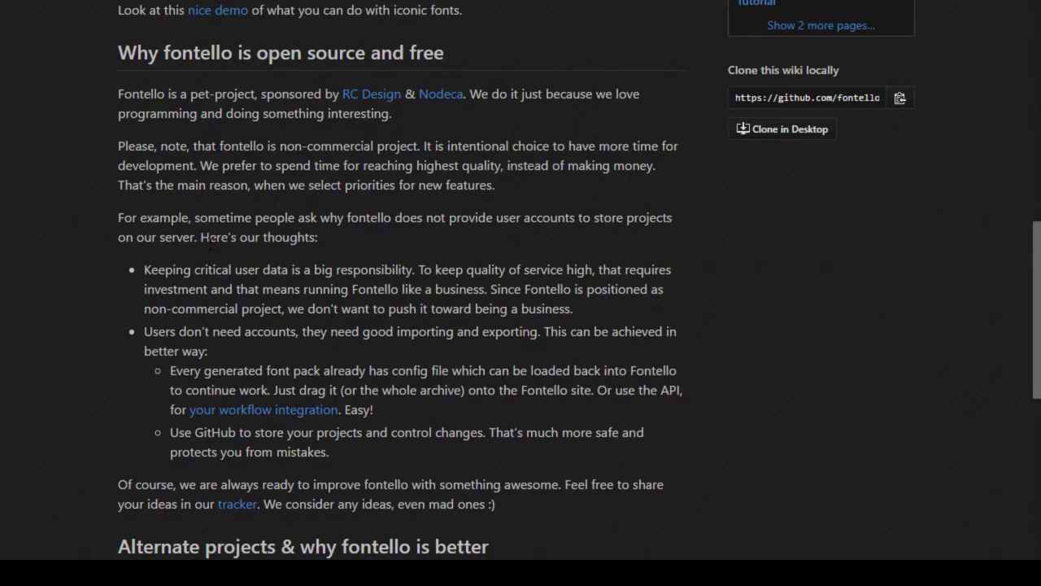
drag(197, 269, 288, 269)
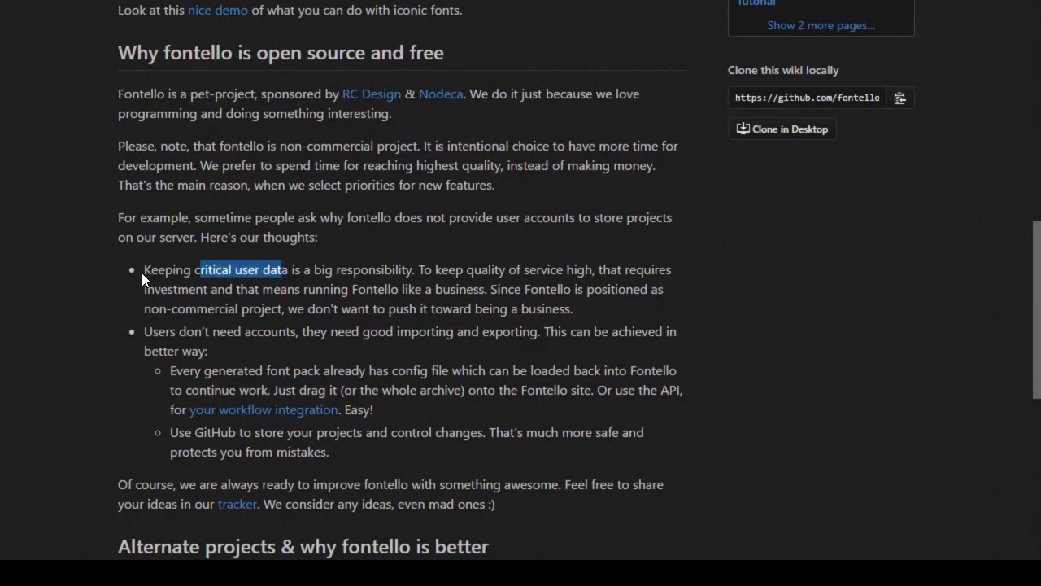
click(145, 271)
triple_click(403, 269)
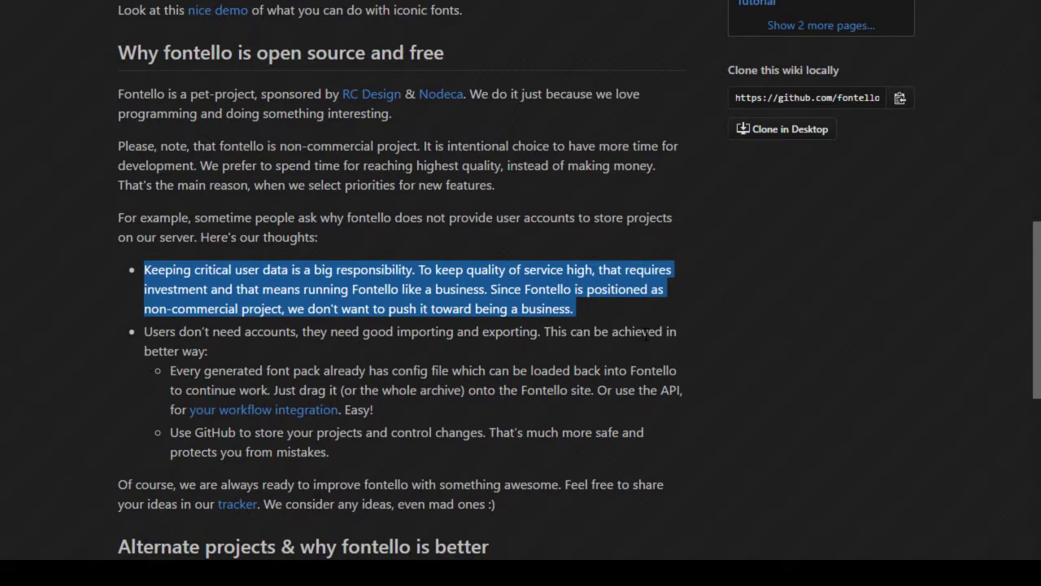
Step: Read through the rest of the Introduction page
scroll(166, 317, up, 5)
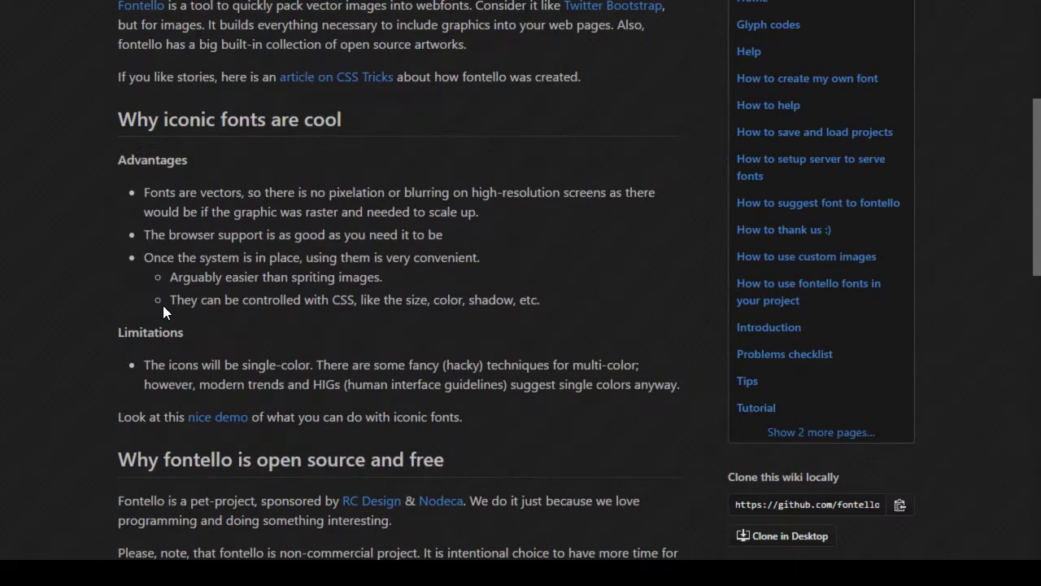
scroll(163, 303, down, 3)
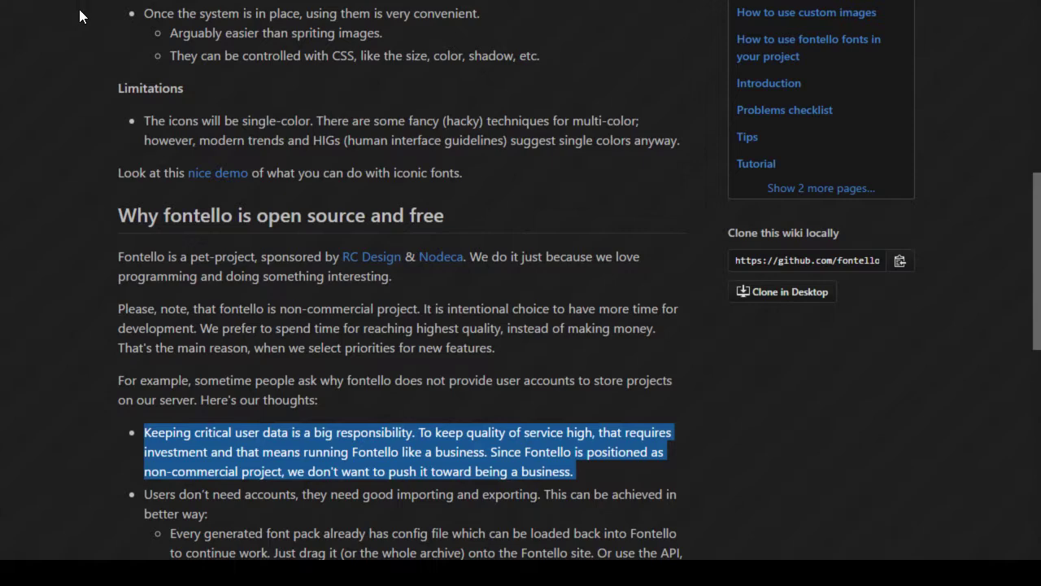
scroll(3, 454, down, 5)
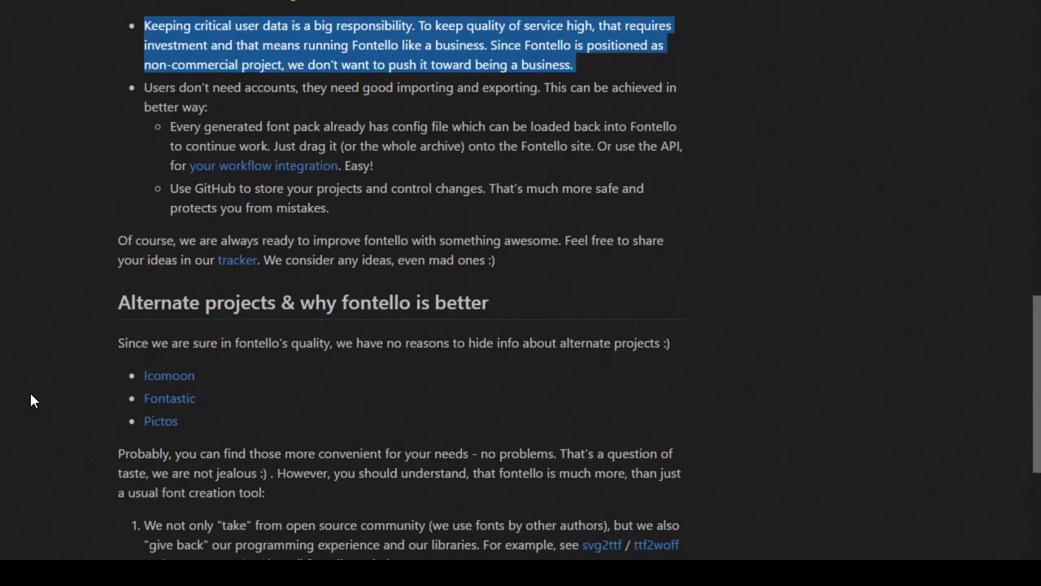
scroll(30, 390, down, 2)
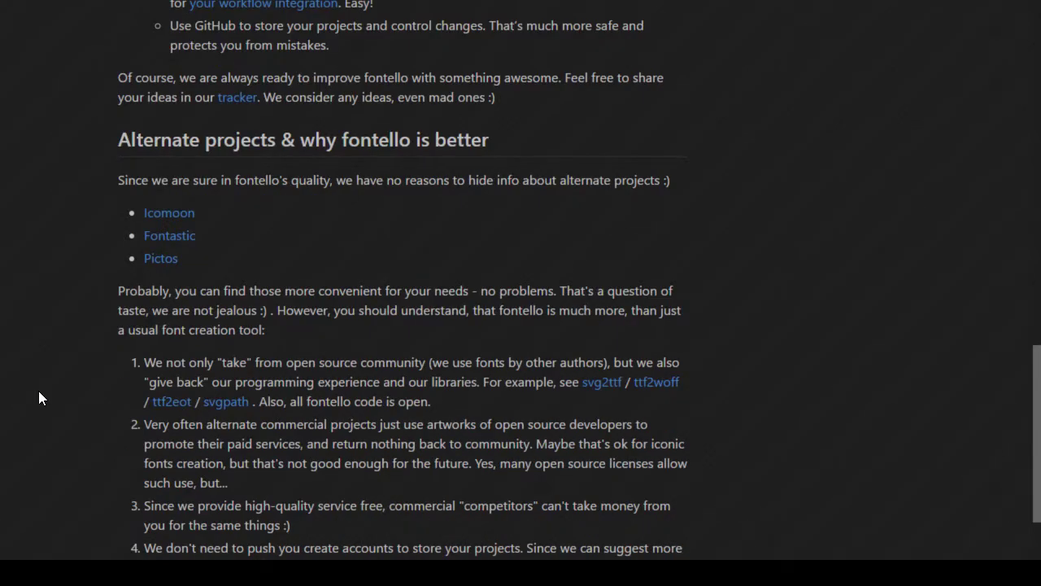
scroll(27, 384, down, 1)
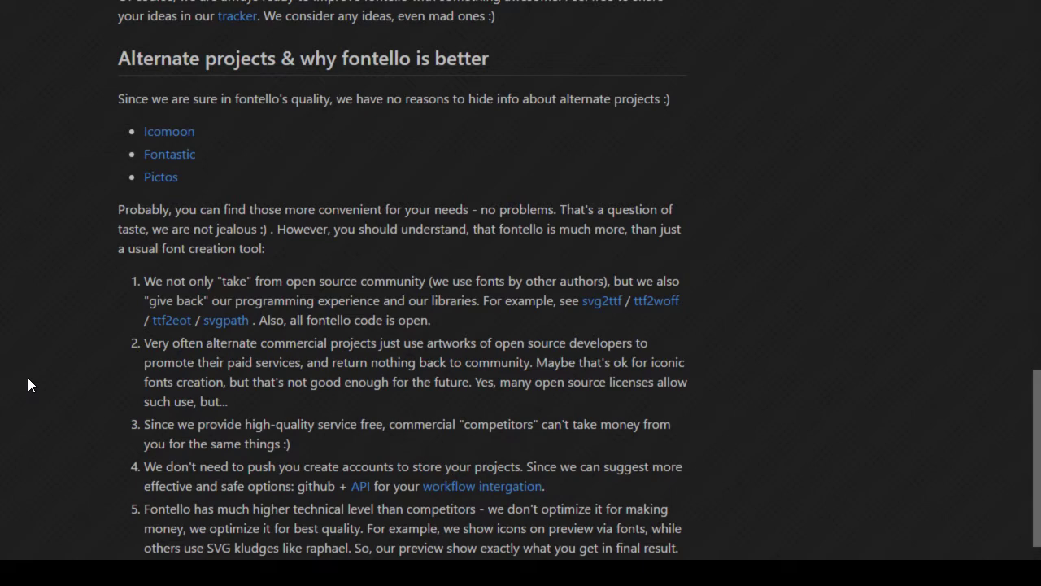
scroll(28, 379, down, 1)
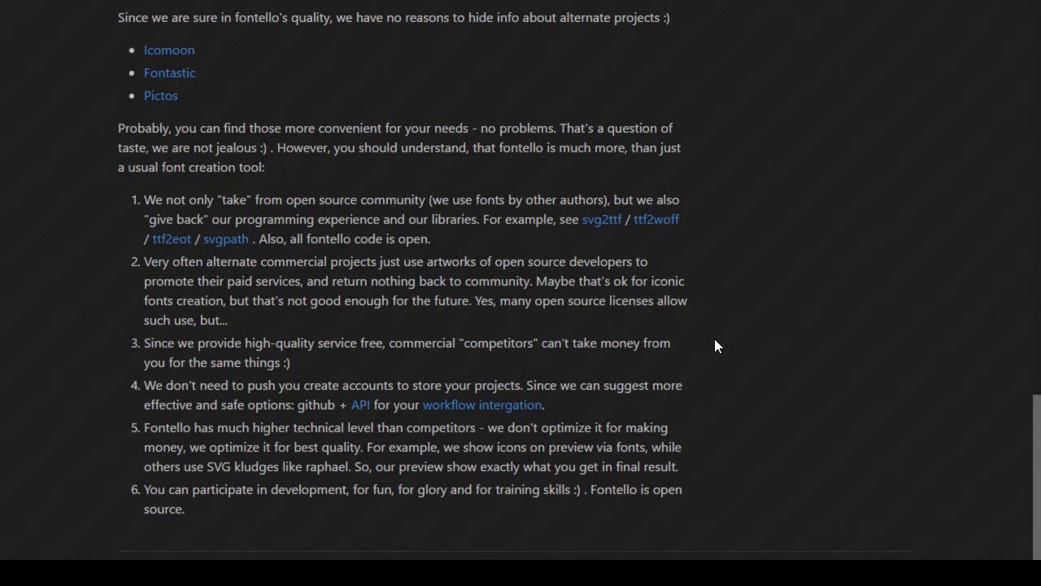
scroll(712, 343, down, 1)
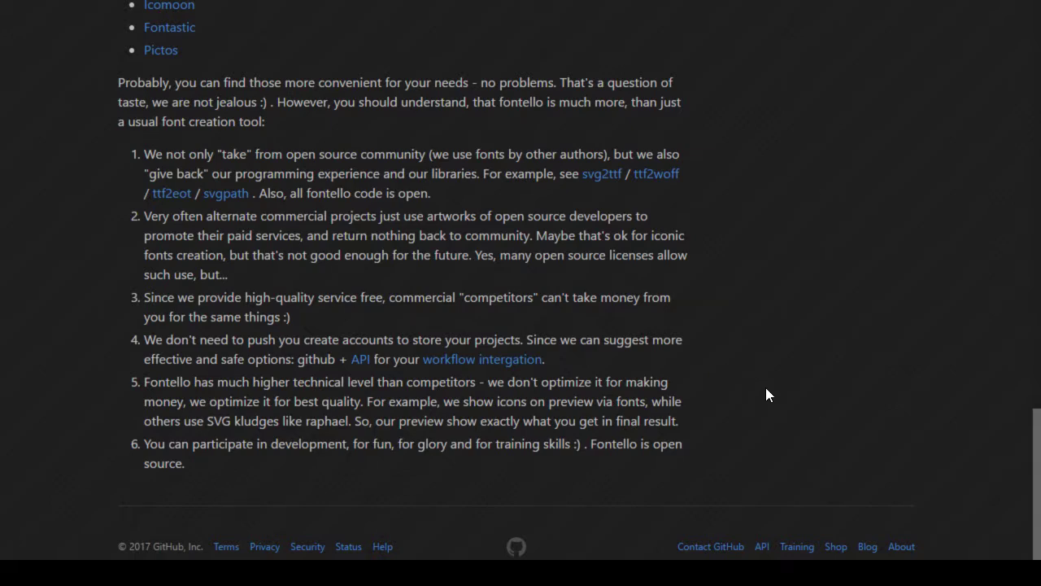
scroll(753, 378, up, 15)
scroll(749, 378, up, 3)
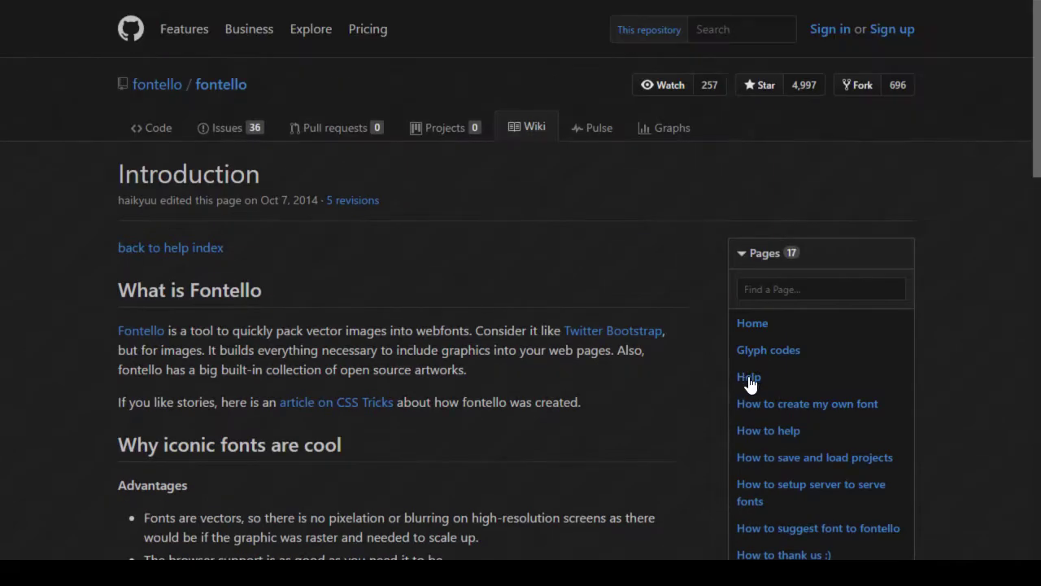
Step: Visit the Tutorial and 'How to use fontello fonts' pages, then return to Fontello
click(211, 257)
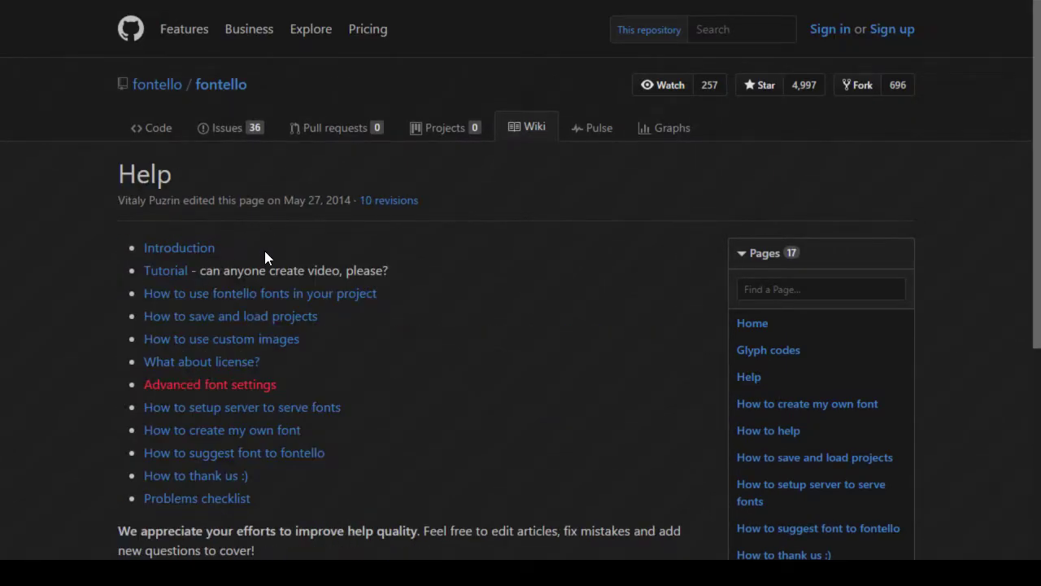
click(174, 277)
scroll(513, 419, down, 5)
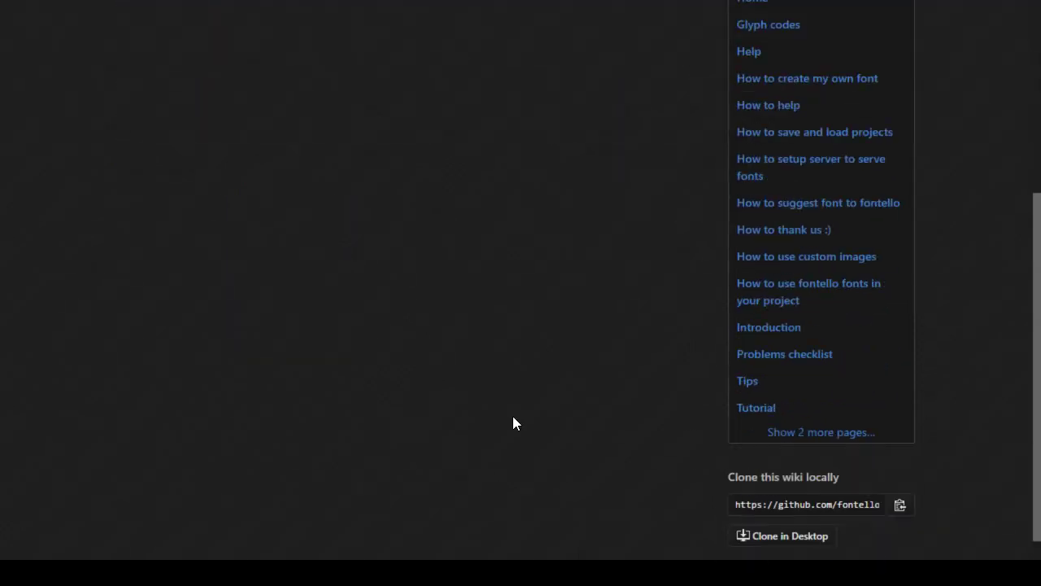
scroll(513, 419, up, 5)
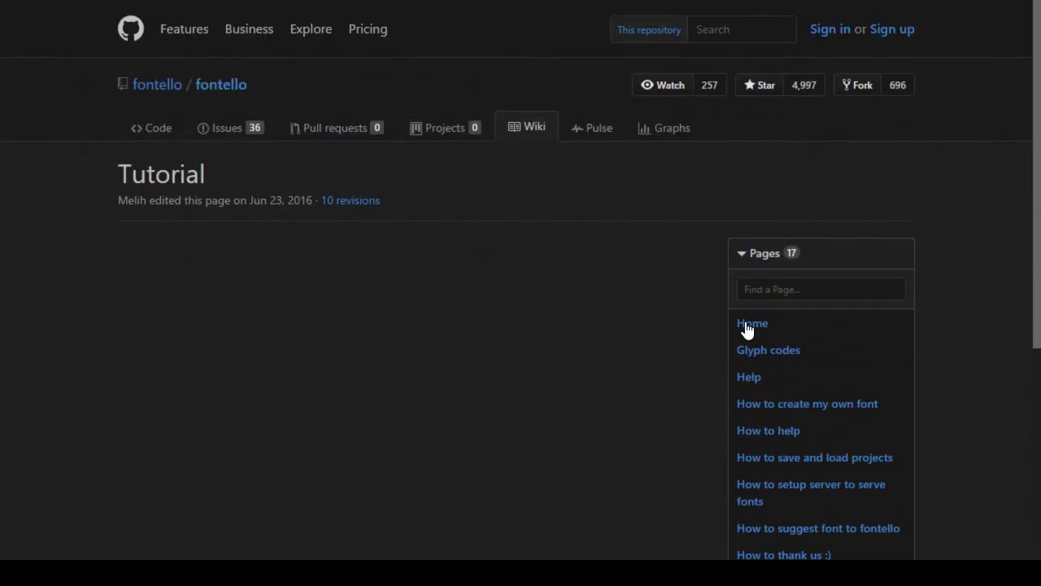
scroll(772, 338, down, 1)
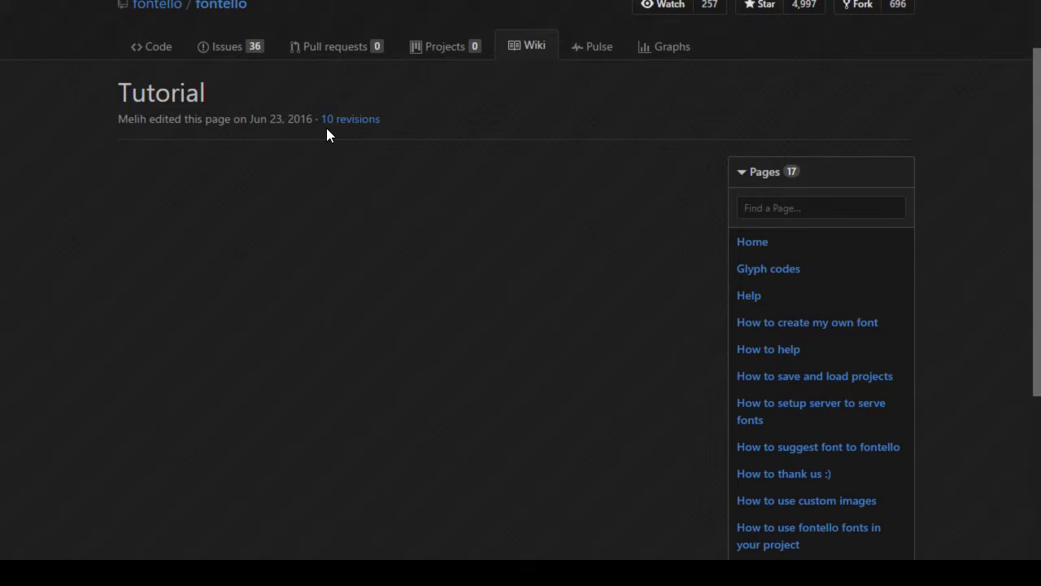
key(alt+Left)
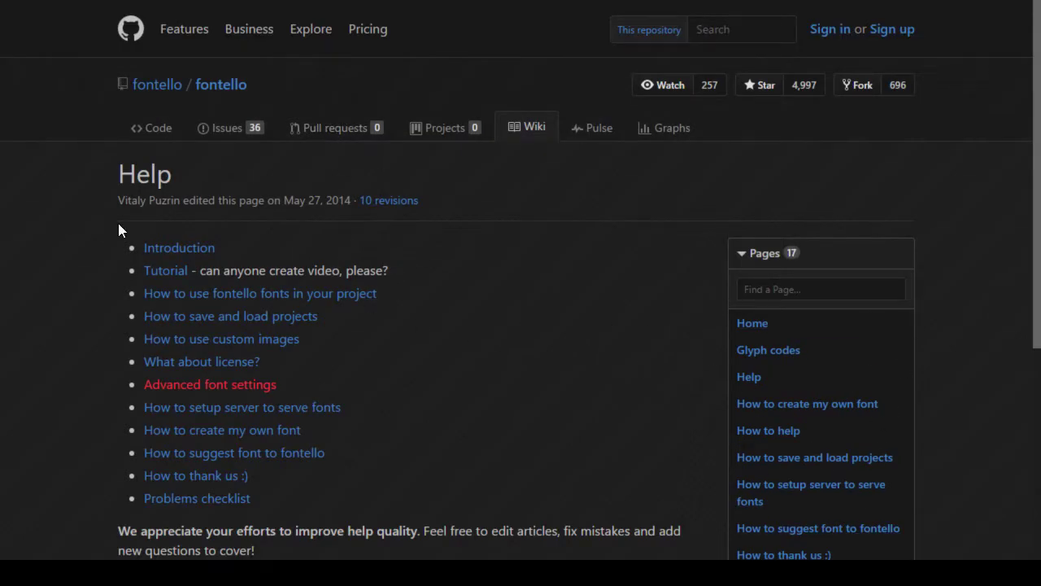
click(358, 301)
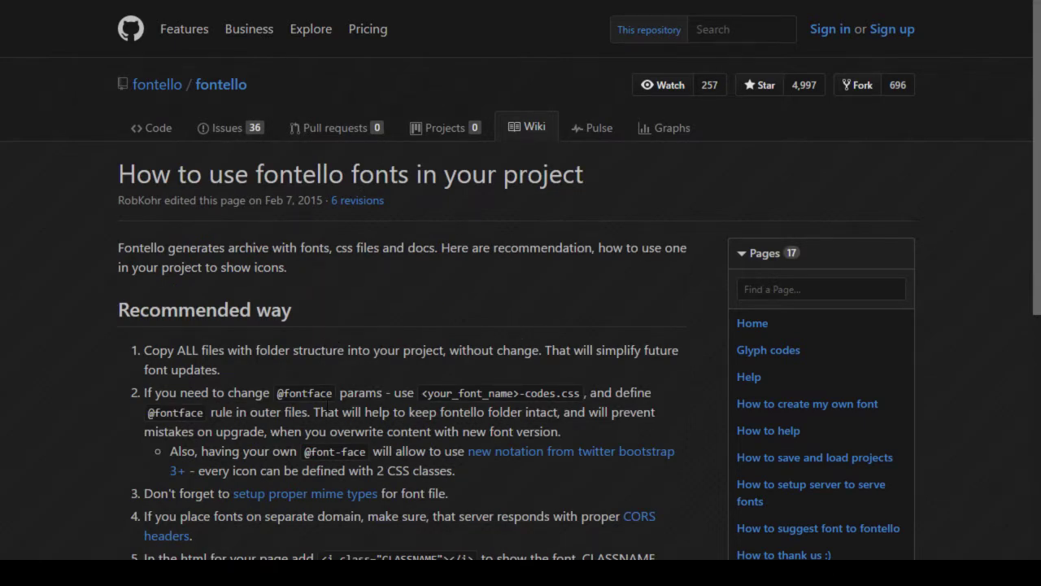
key(alt+Left)
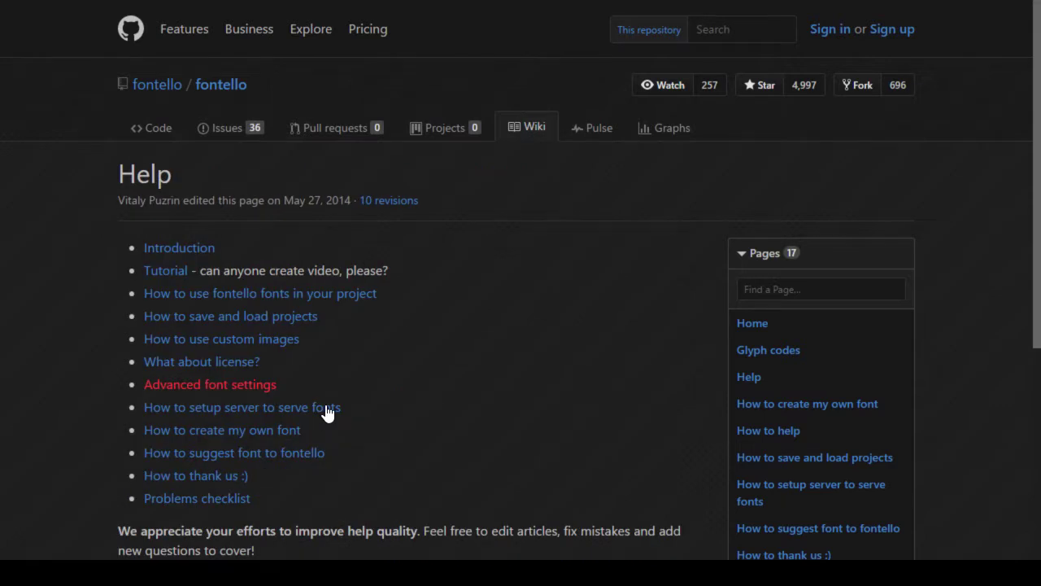
key(alt+Left)
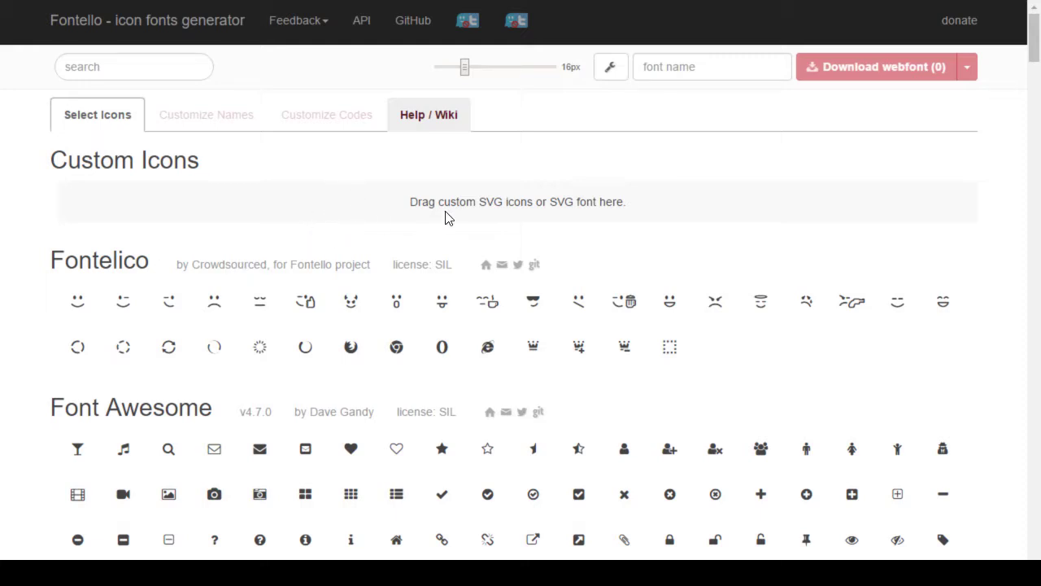
Step: Open Fontello's settings menu and choose to import an SVG file
scroll(445, 217, down, 8)
scroll(442, 213, down, 10)
scroll(441, 213, up, 15)
click(609, 72)
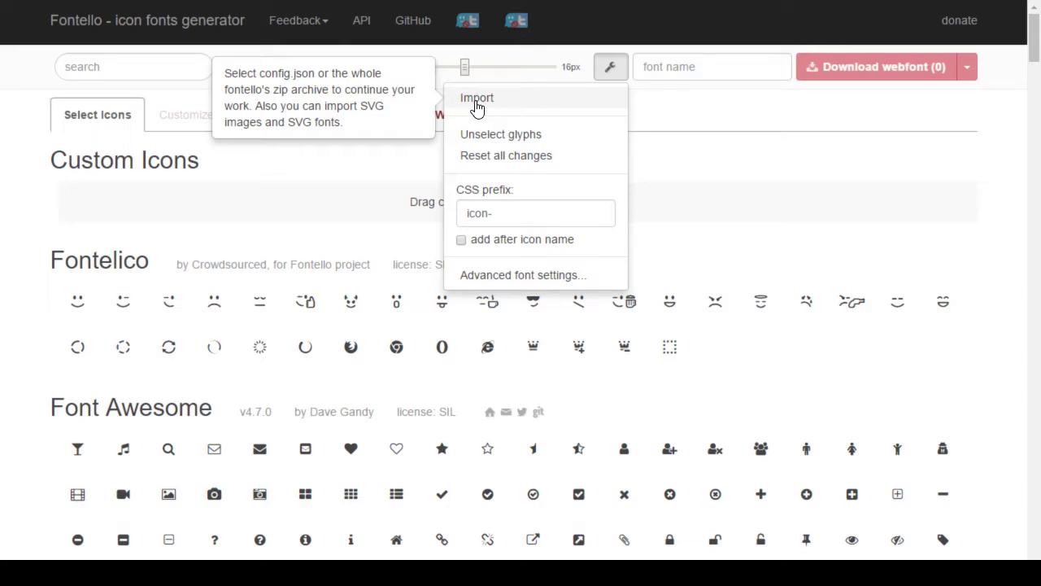
click(477, 102)
Step: Enter zug-trophy.png from the Desktop as the file to import, then switch to Inkscape
scroll(382, 189, down, 10)
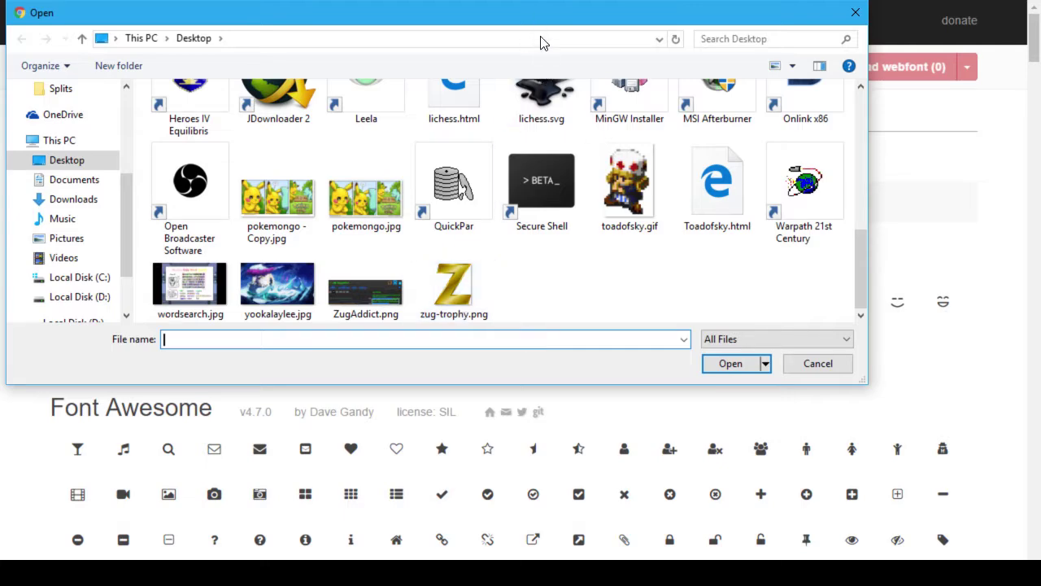
scroll(591, 313, up, 1)
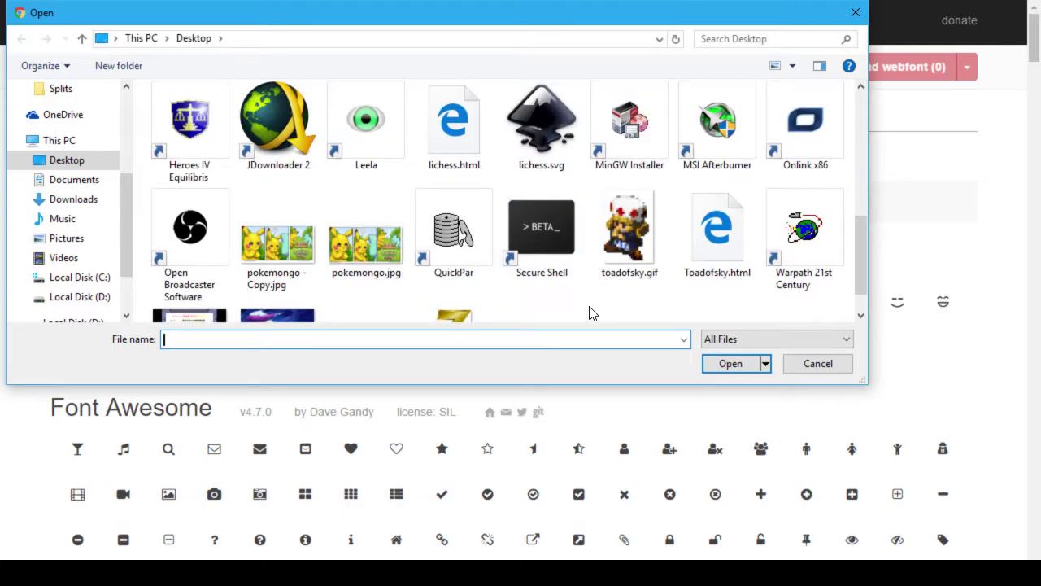
scroll(590, 313, up, 5)
scroll(590, 313, down, 2)
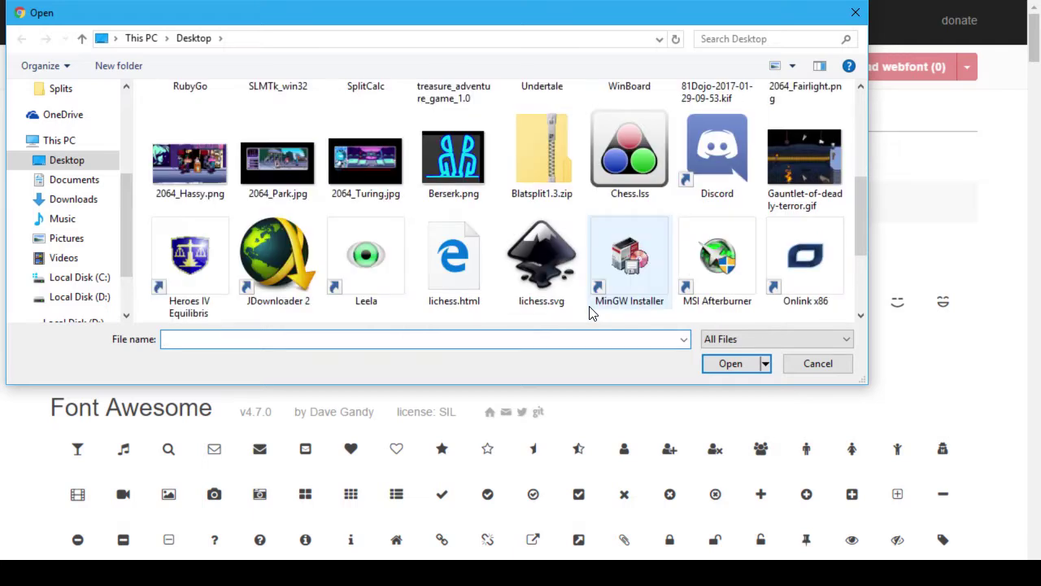
scroll(591, 295, down, 3)
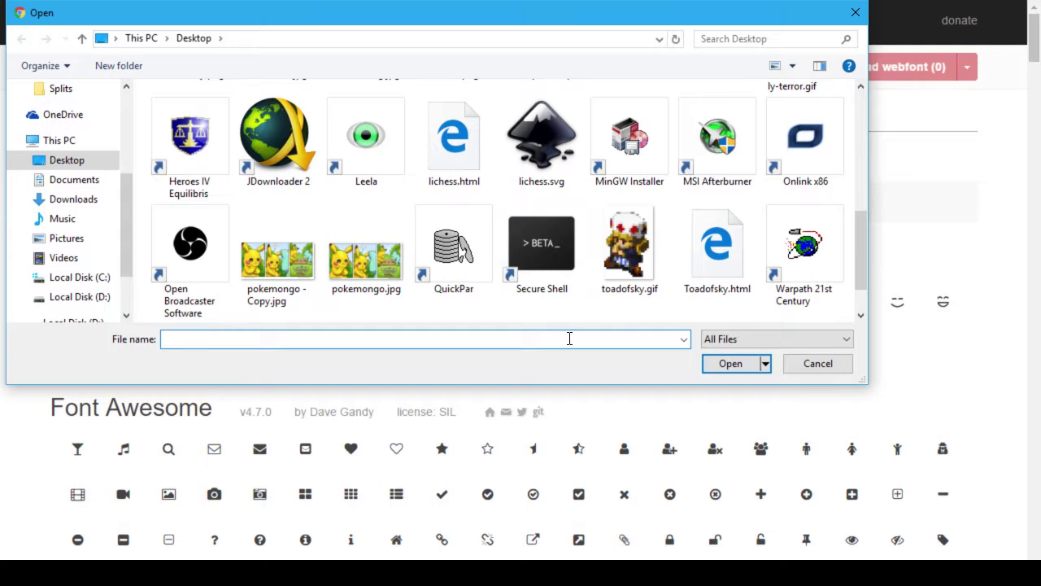
scroll(571, 271, down, 2)
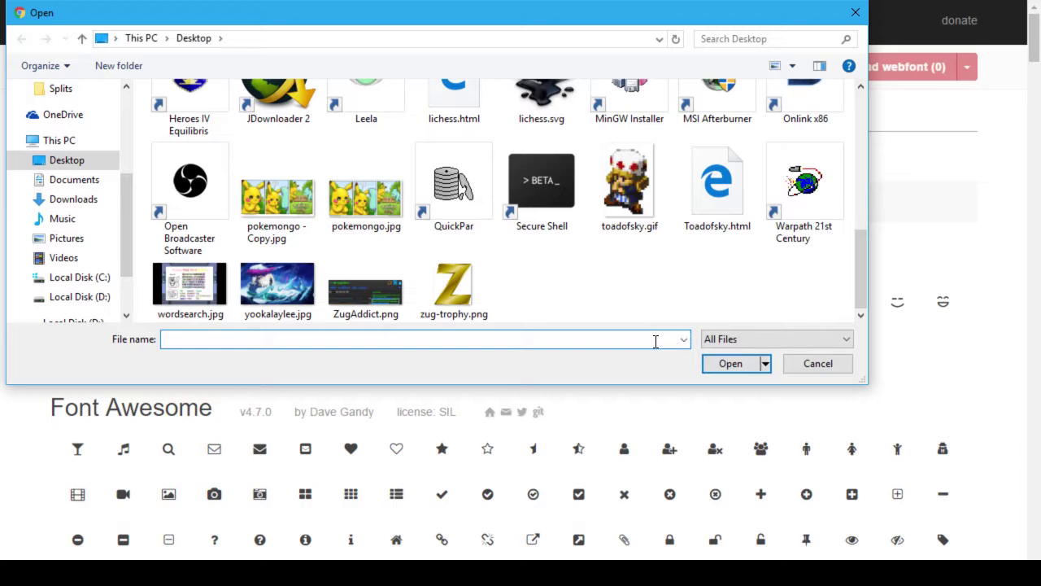
text(zu)
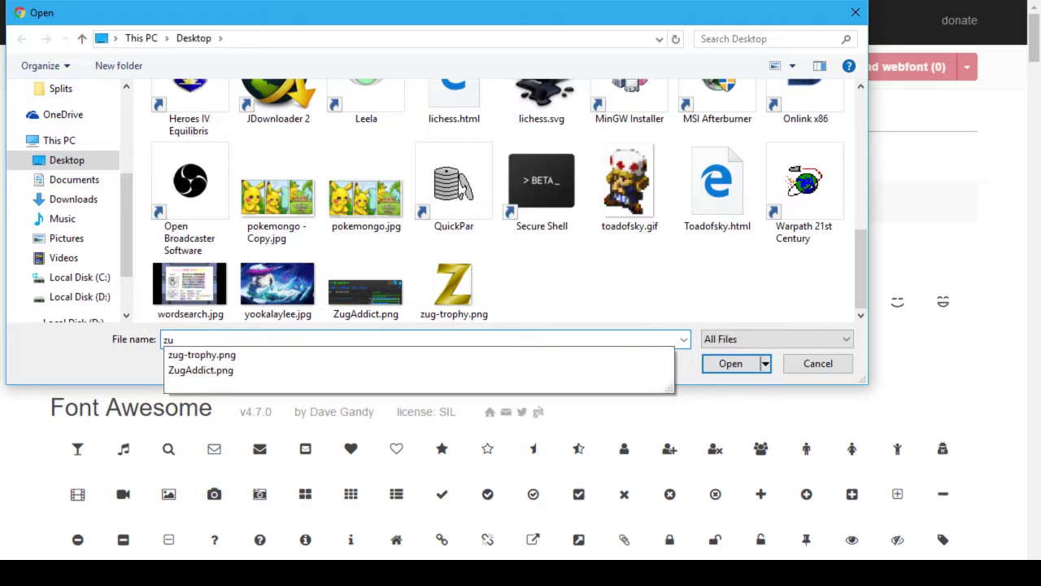
key(Down)
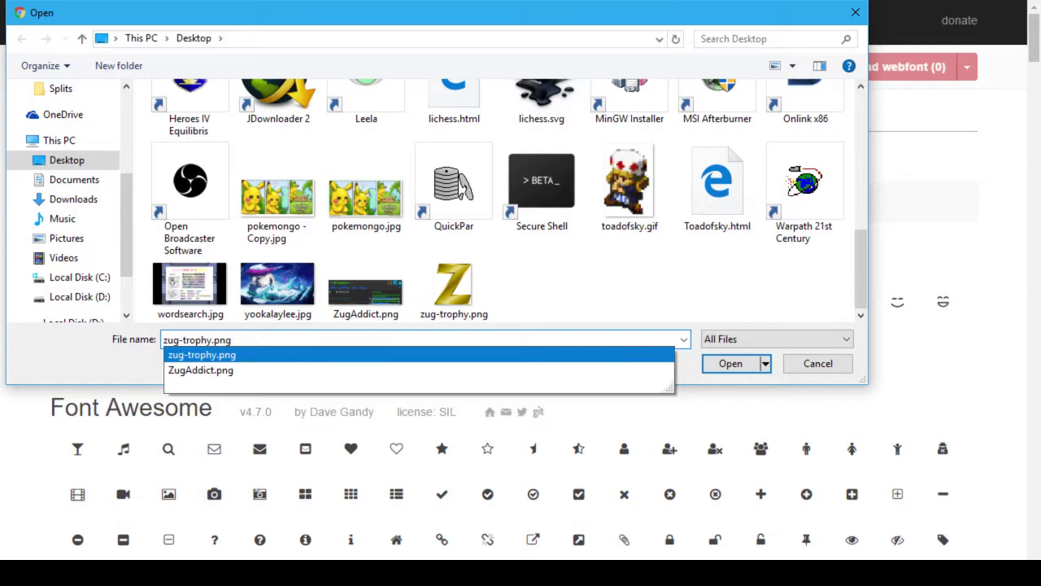
key(alt+Tab)
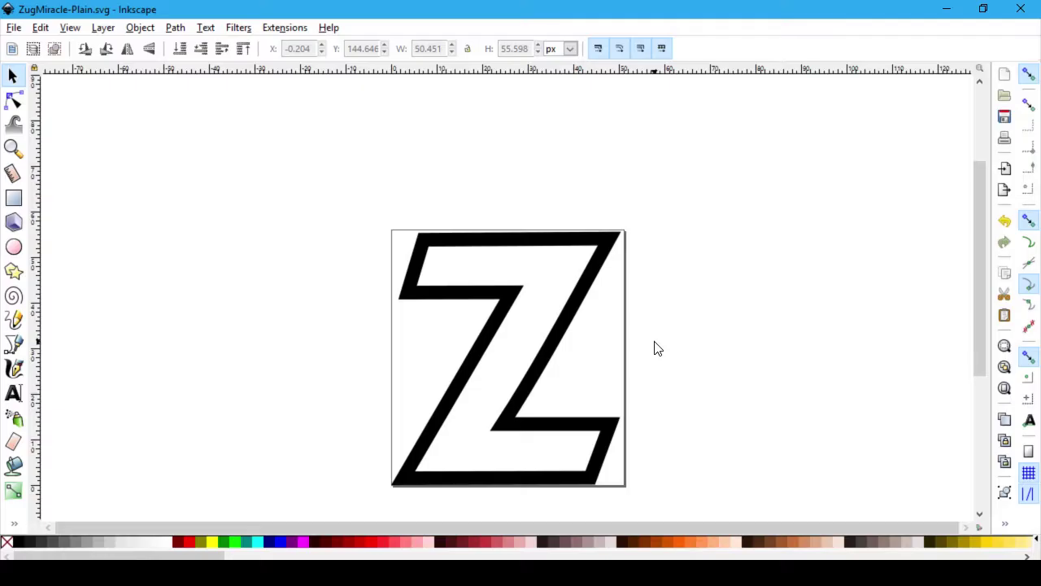
Step: Save the Z as ZugMiracle-Plain.svg on the Desktop, then open that file in Fontello's import dialog
click(8, 30)
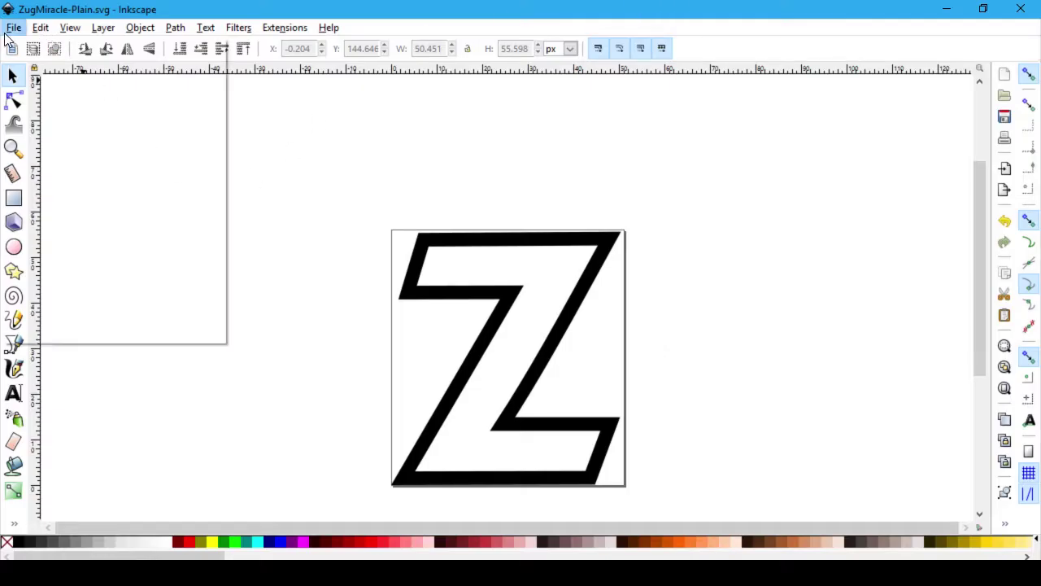
click(45, 147)
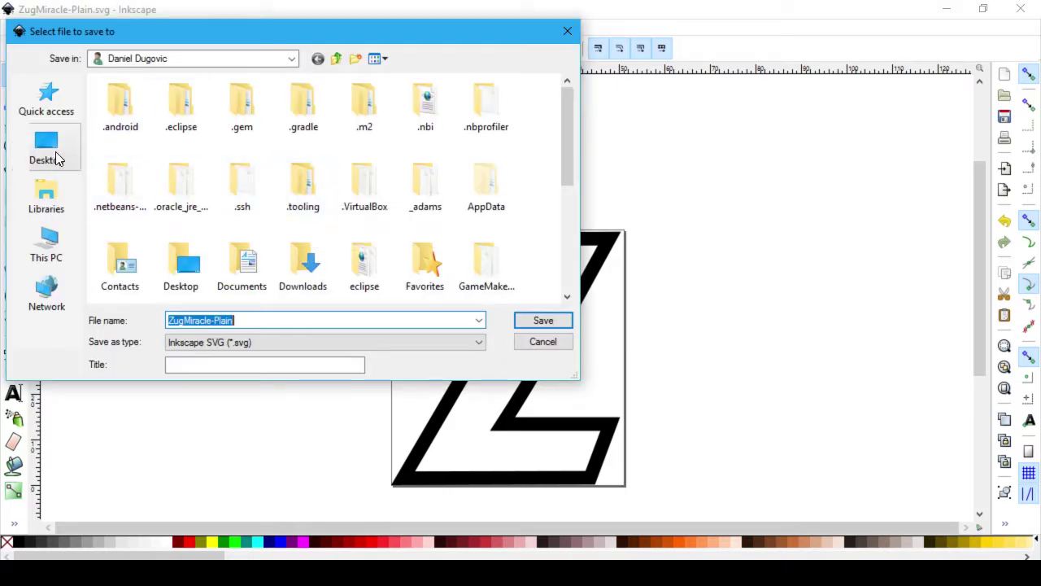
click(47, 146)
click(551, 321)
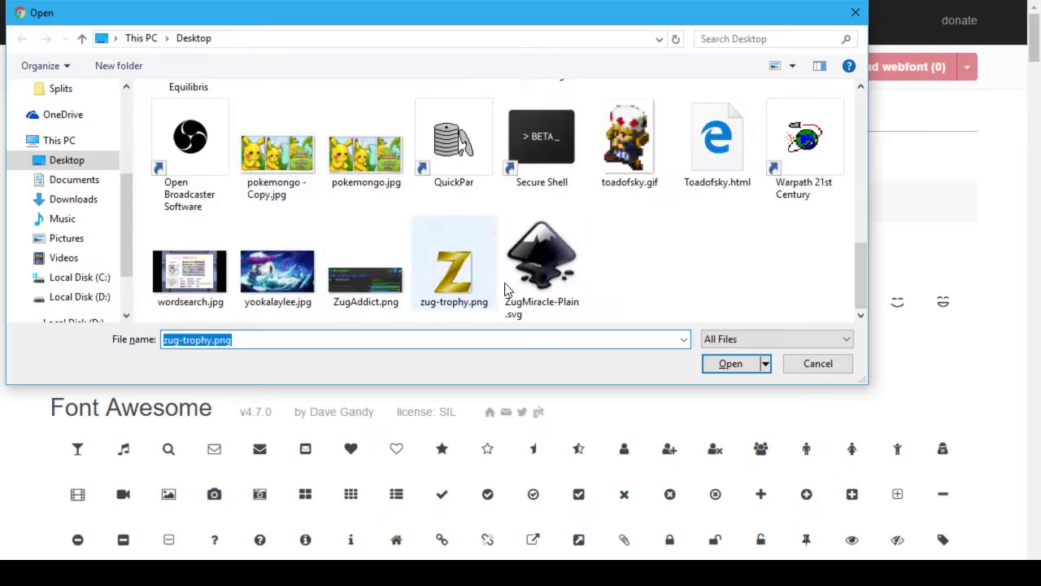
click(540, 264)
click(733, 367)
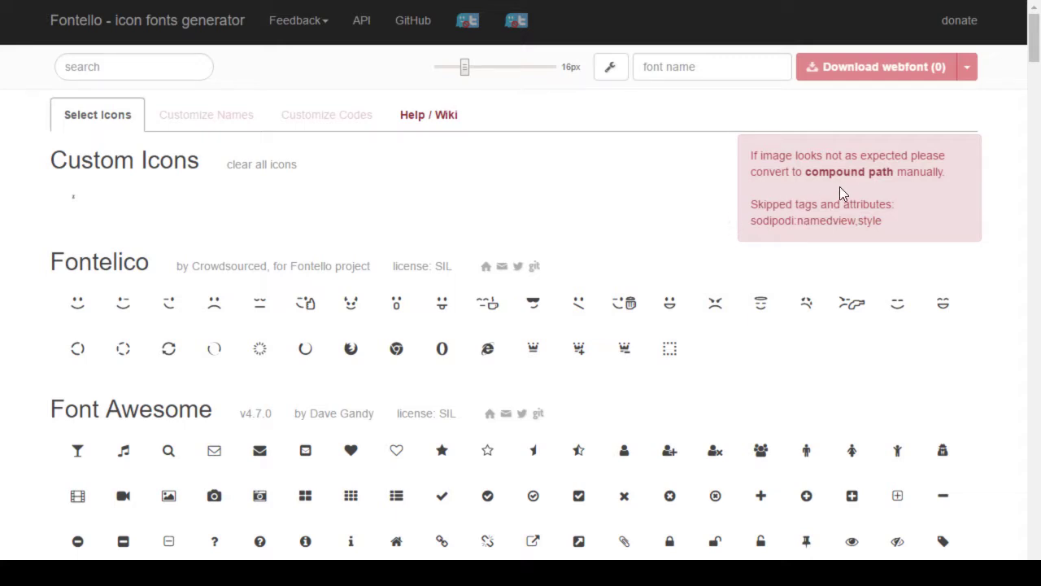
Step: Zoom the Fontello page in three times to inspect the Z icon, then reset the zoom
mouse_move(96, 203)
key(ctrl+plus)
key(ctrl+plus)
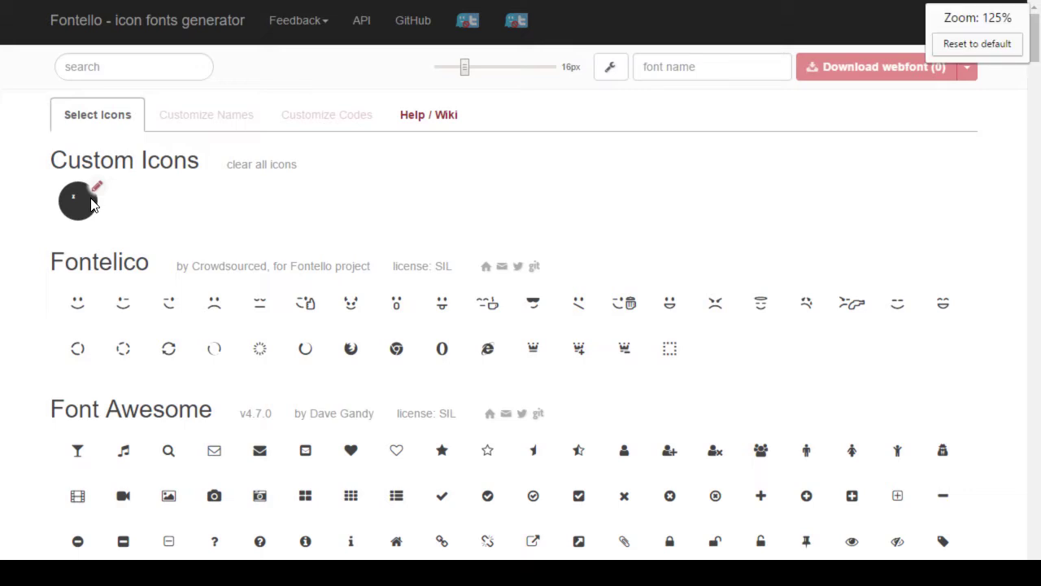
key(ctrl+plus)
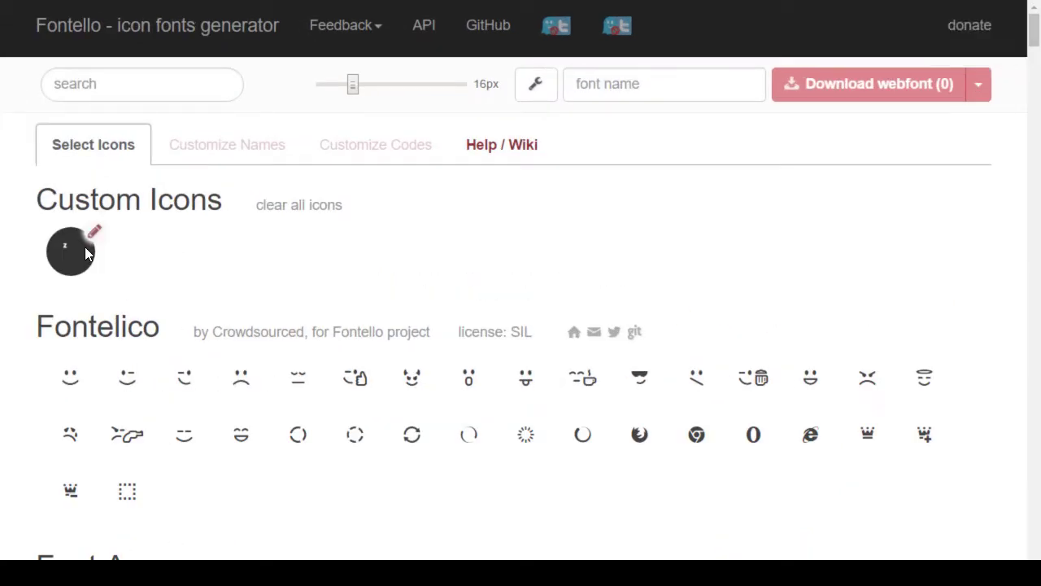
key(ctrl+plus)
key(ctrl+plus)
key(ctrl+plus)
key(ctrl+plus)
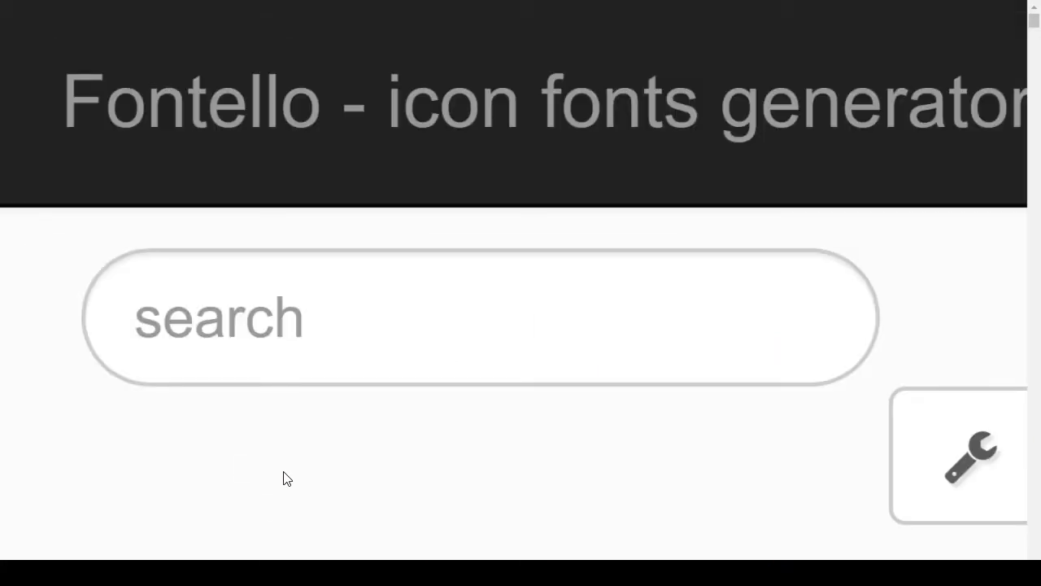
key(ctrl+0)
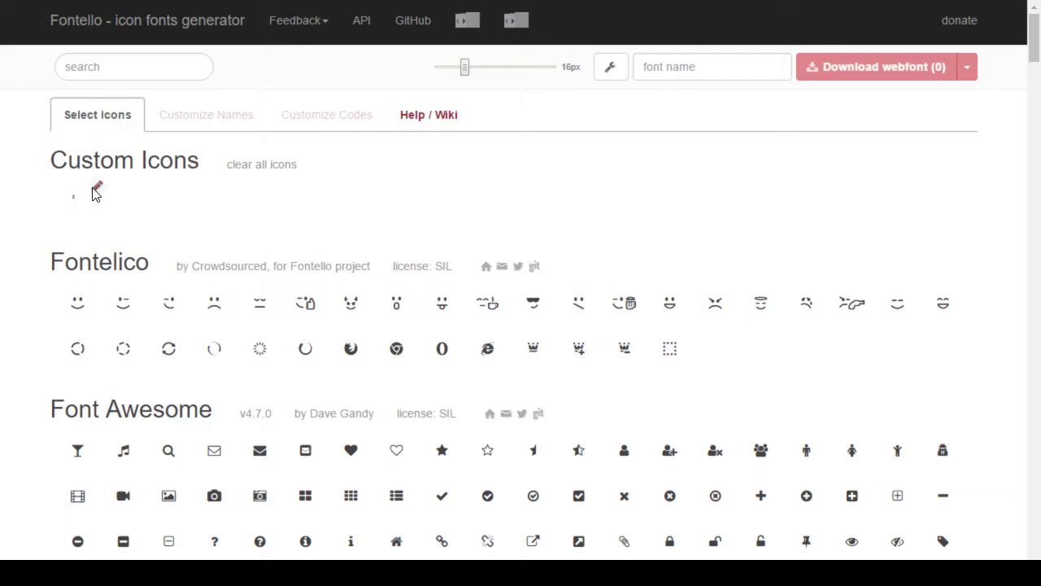
Step: Delete the zugmiracle-plain glyph from its edit options and confirm
click(95, 192)
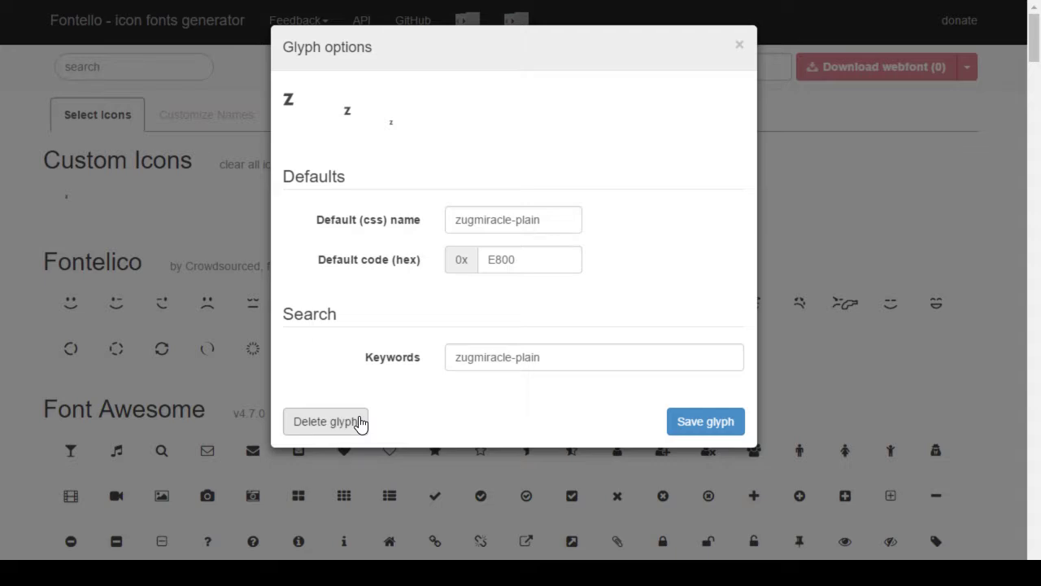
click(361, 421)
click(607, 92)
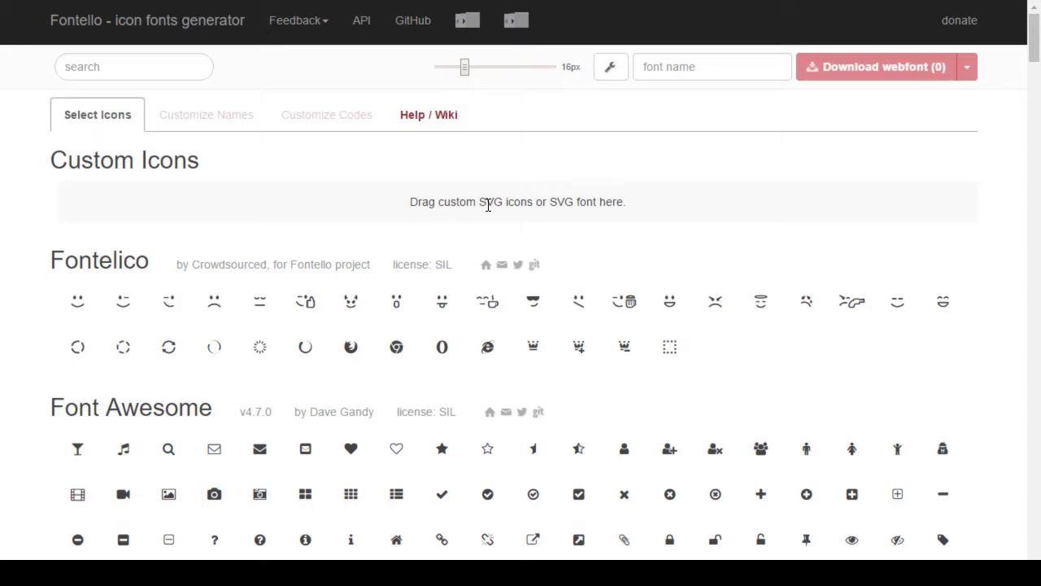
Step: Import zug-trophy.png from the Desktop through the wrench menu's Import option
click(610, 67)
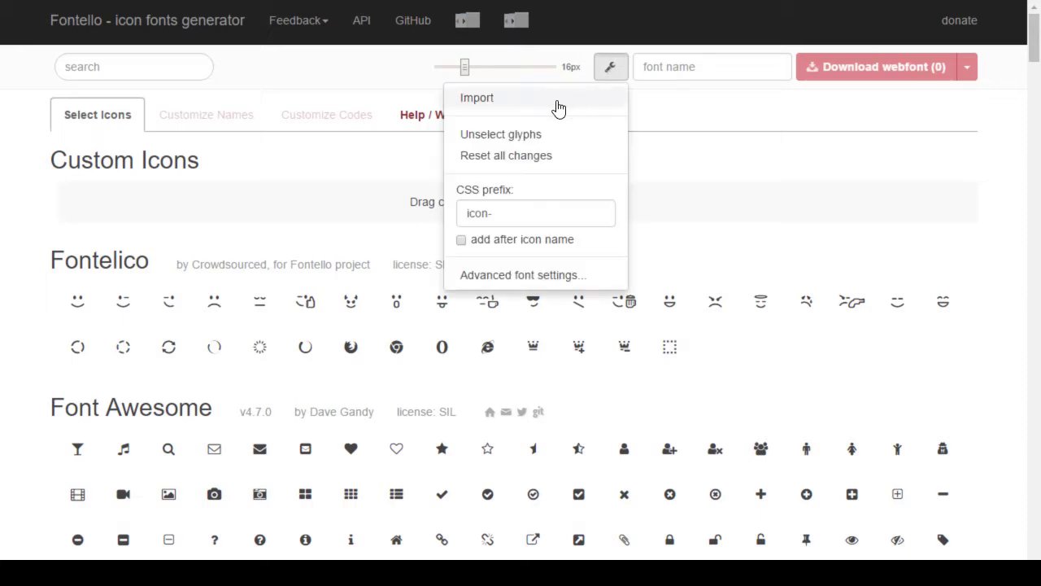
click(557, 100)
scroll(488, 227, down, 6)
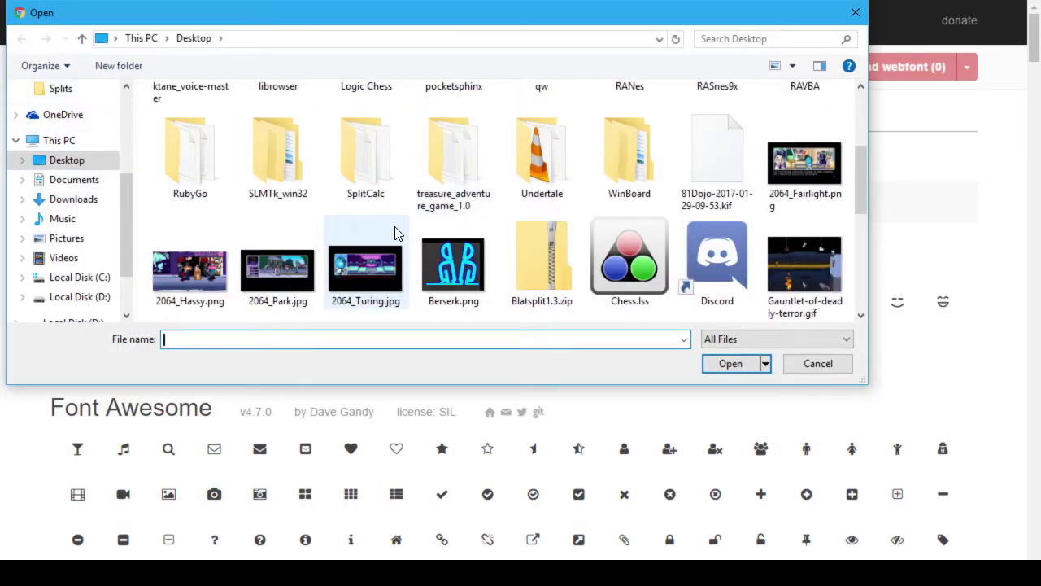
click(530, 247)
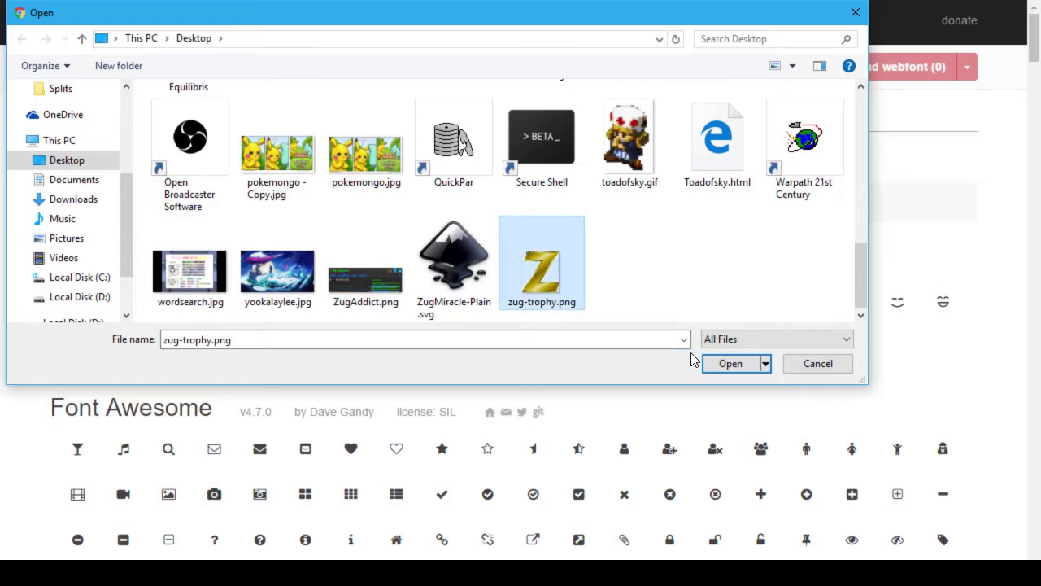
click(719, 364)
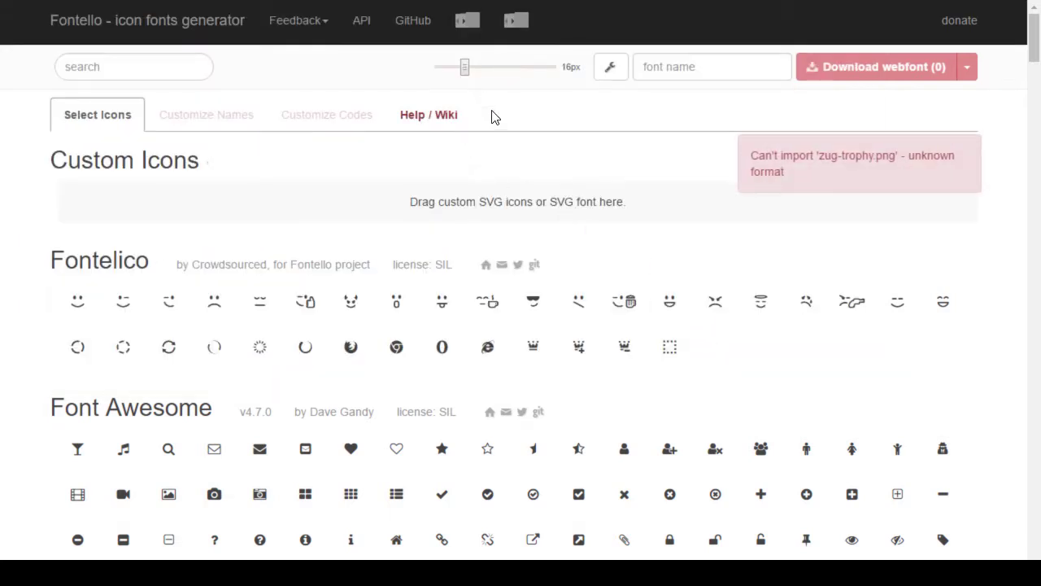
Step: Reopen ZugMiracle.svg in Inkscape from the recent files list
key(alt+Tab)
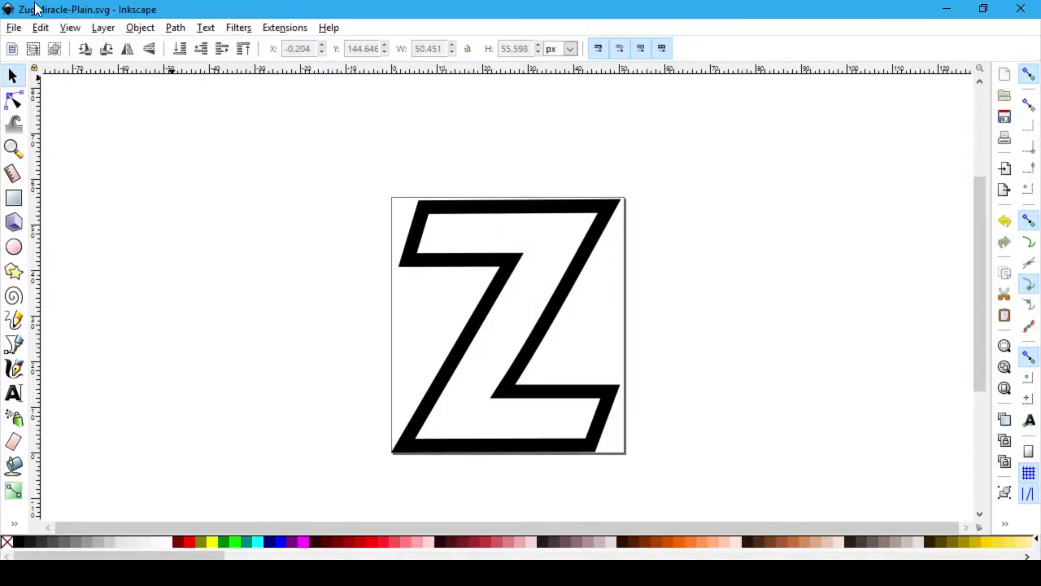
click(15, 28)
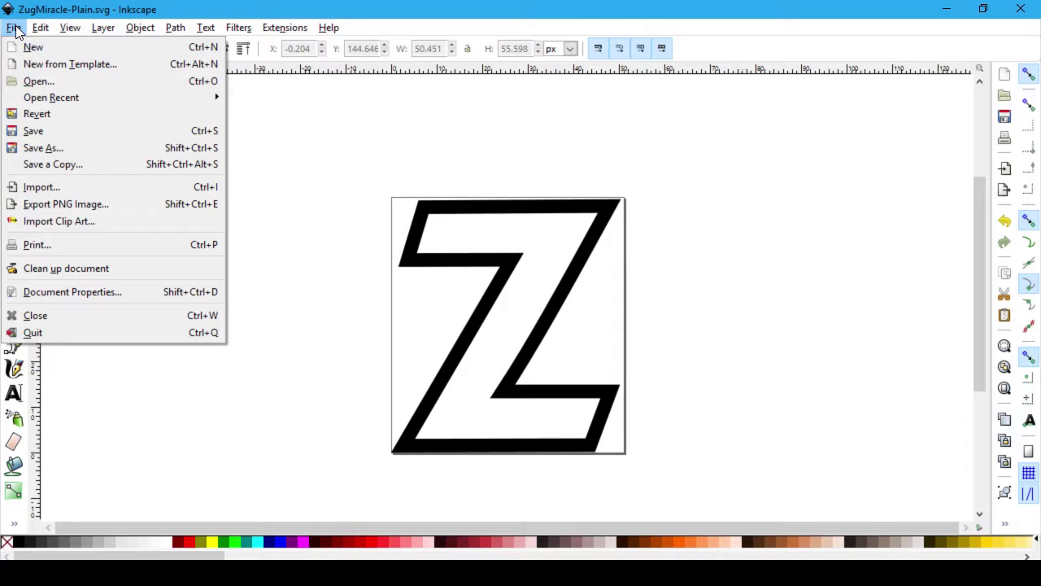
mouse_move(131, 98)
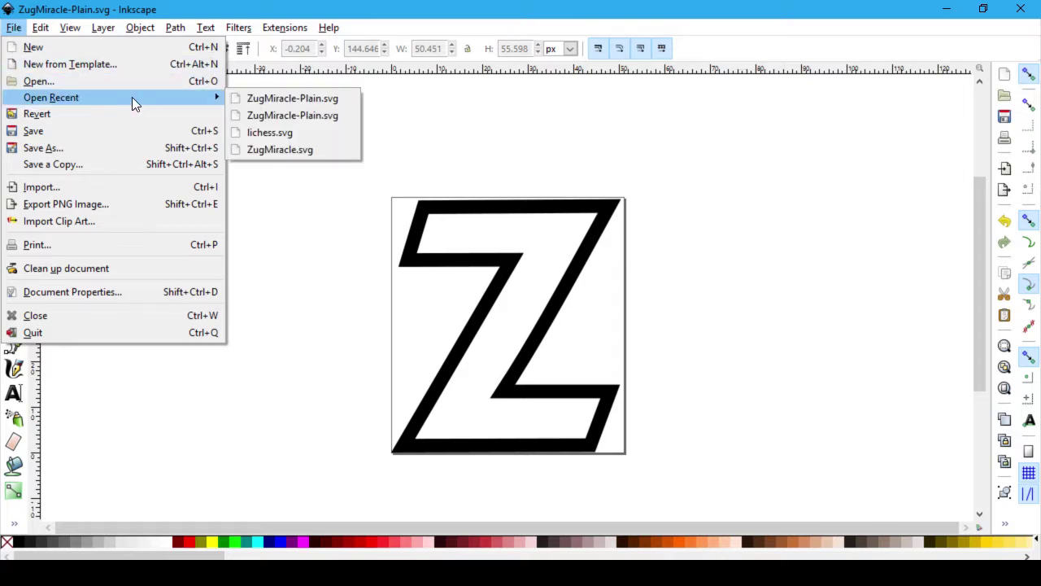
click(321, 149)
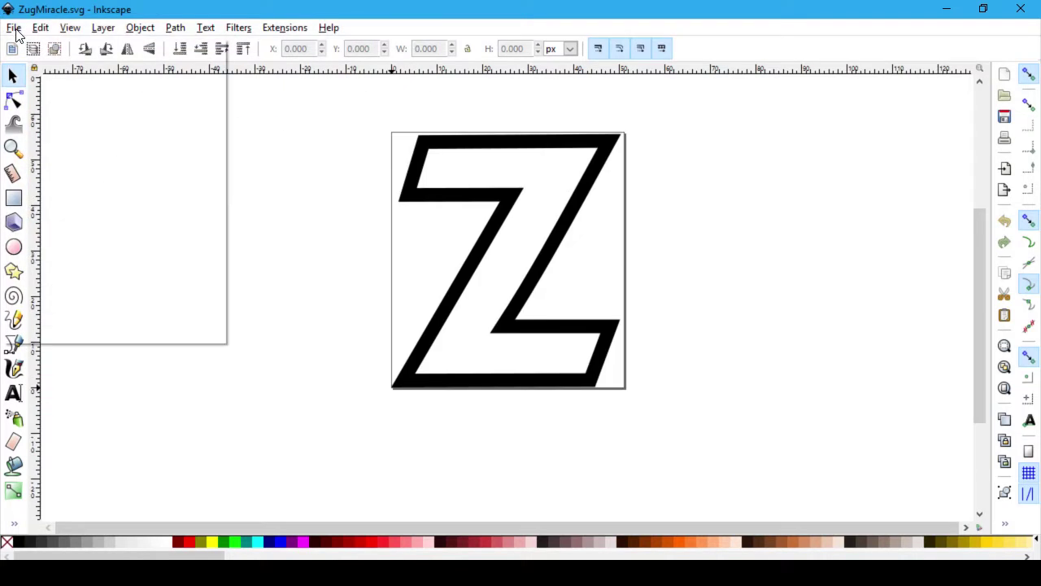
Step: Save ZugMiracle.svg to the Desktop
click(13, 27)
click(67, 147)
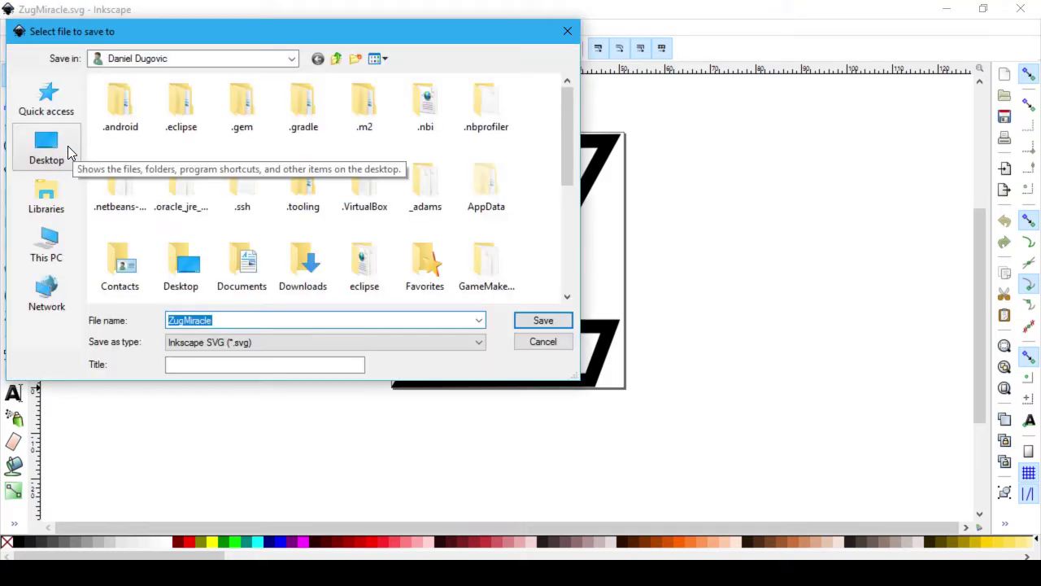
click(68, 145)
click(543, 320)
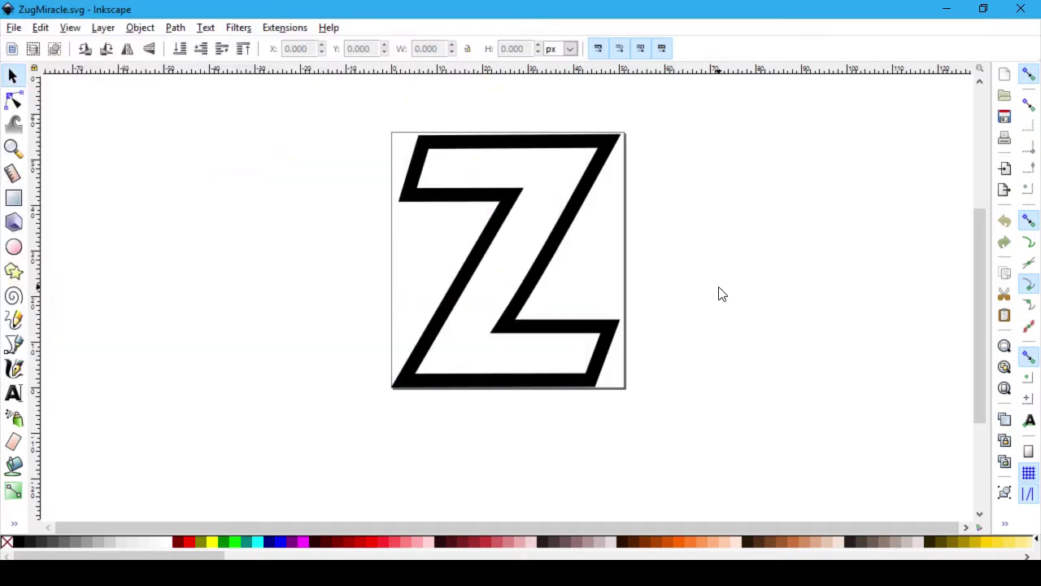
Step: In Fontello, choose Import from the wrench settings menu to add a custom icon
key(alt+Tab)
key(alt+Tab)
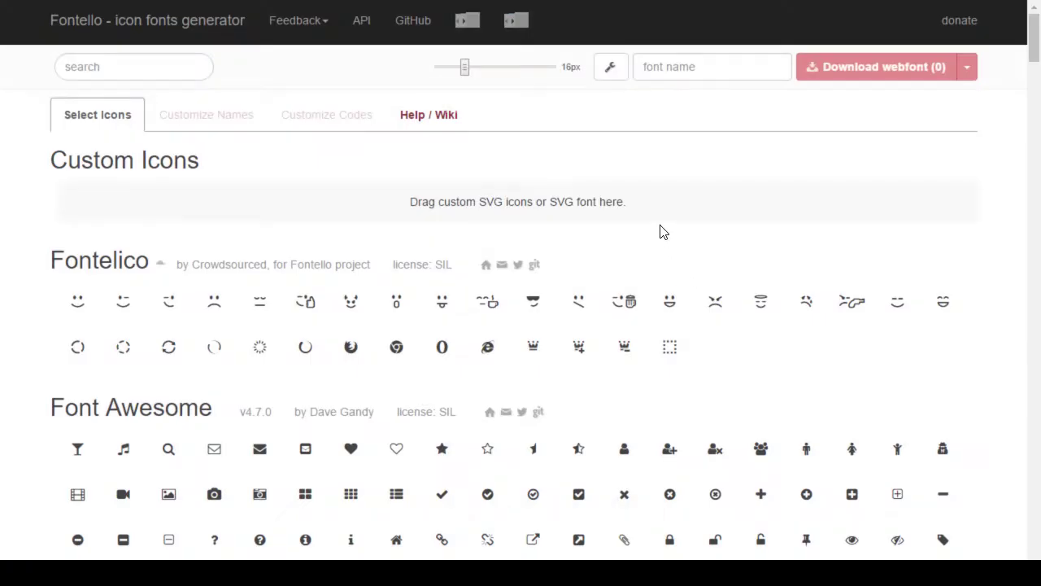
click(610, 68)
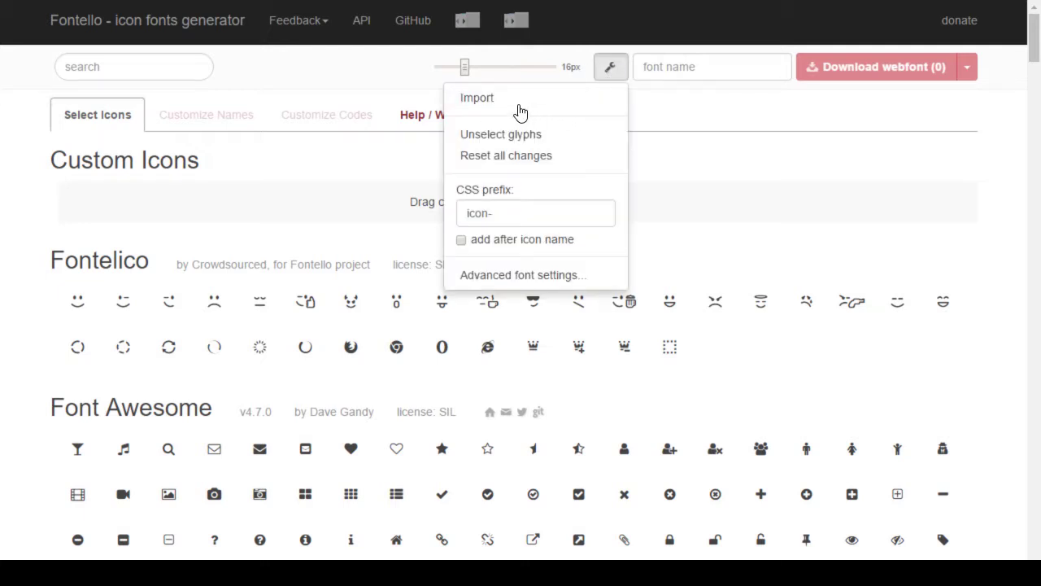
click(522, 102)
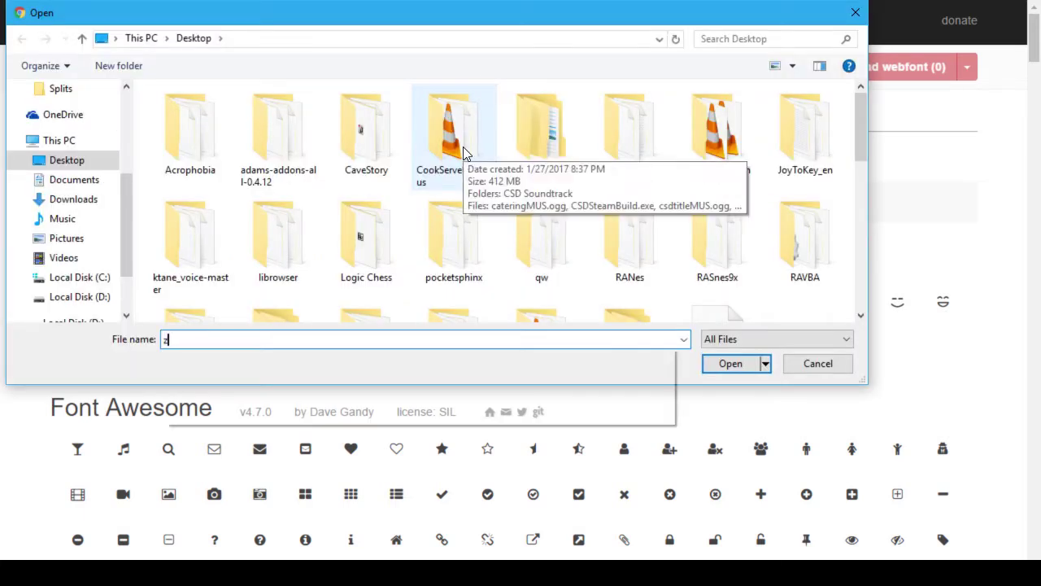
Step: Upload ZugMiracle.svg to Fontello and follow the warning's 'compound path' help link
text(zug)
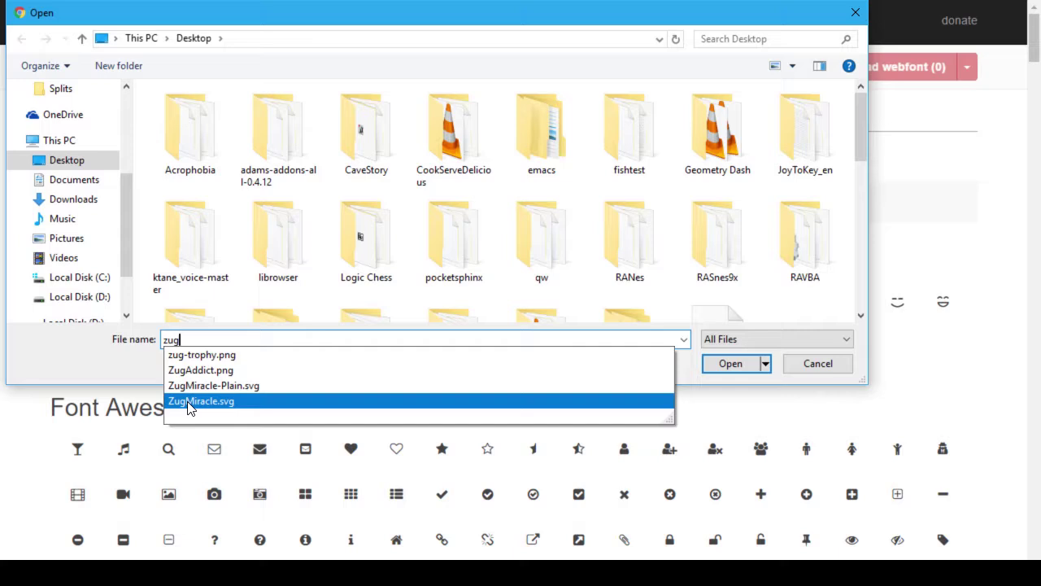
click(188, 401)
click(728, 363)
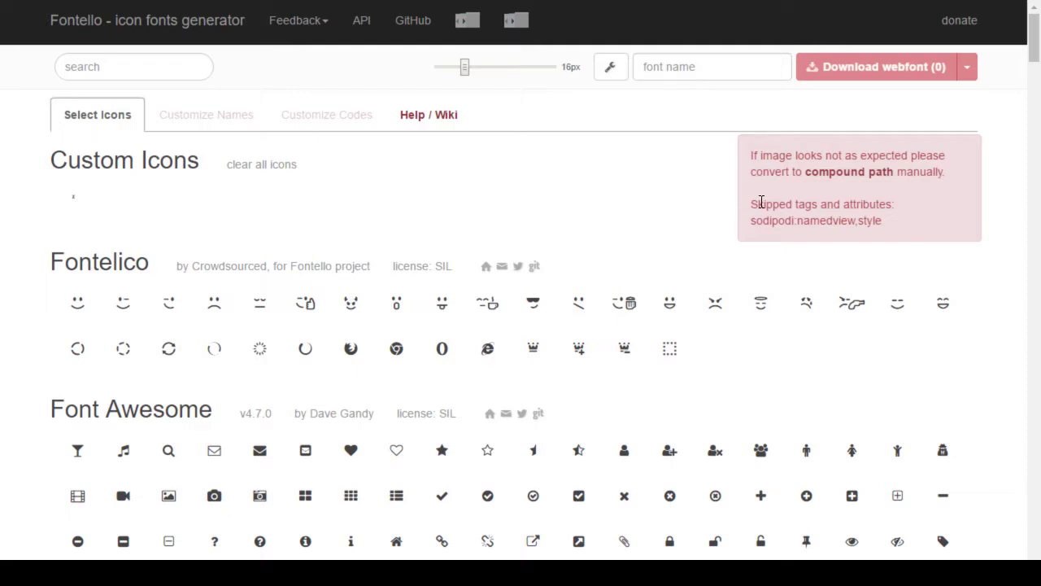
click(859, 172)
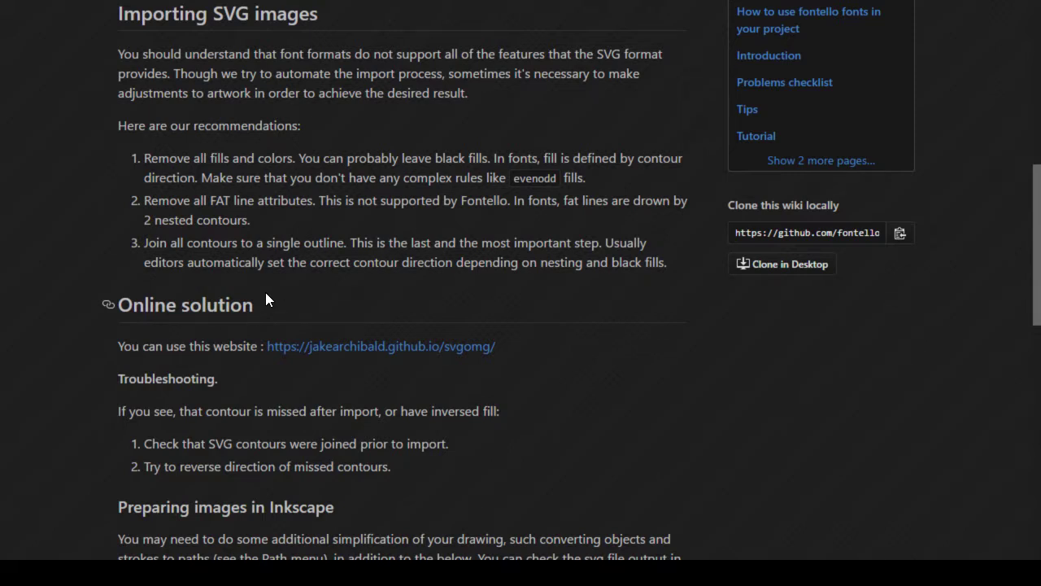
Step: Remove unused definitions from ZugMiracle-Plain.svg with Clean up document, then save it
key(alt+Tab)
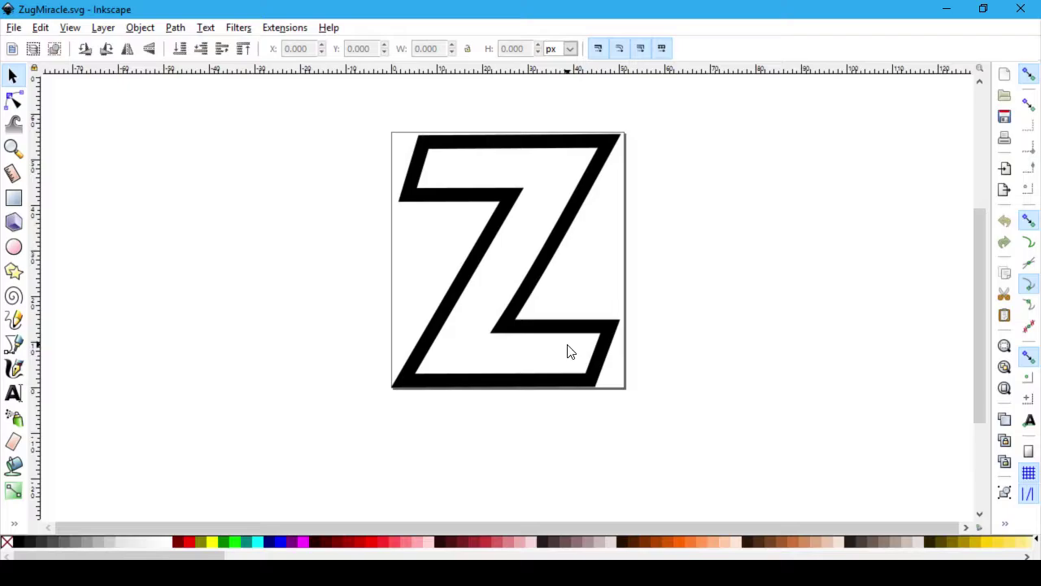
key(alt+Tab)
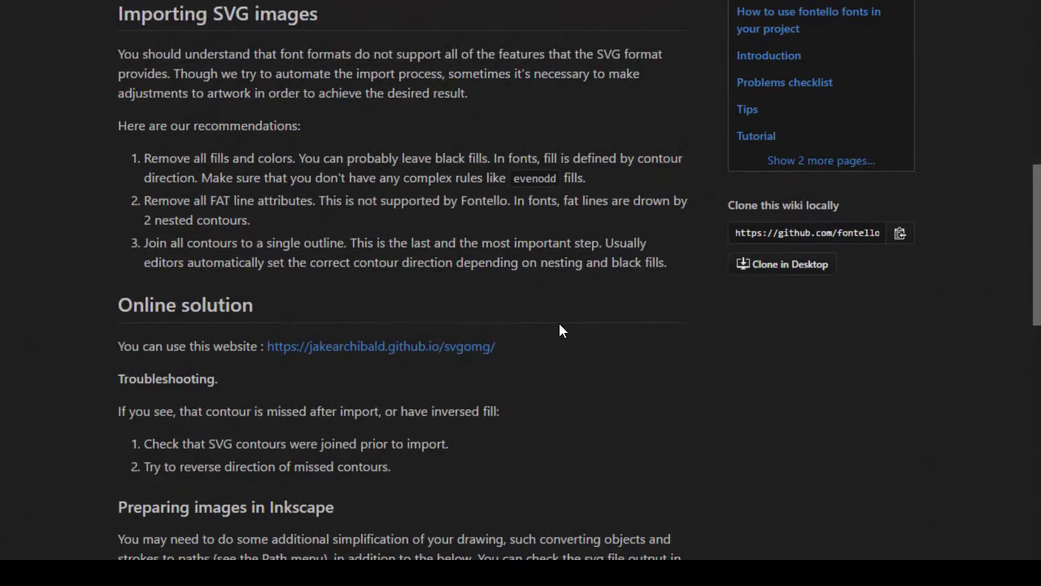
key(alt+Tab)
key(alt+Tab)
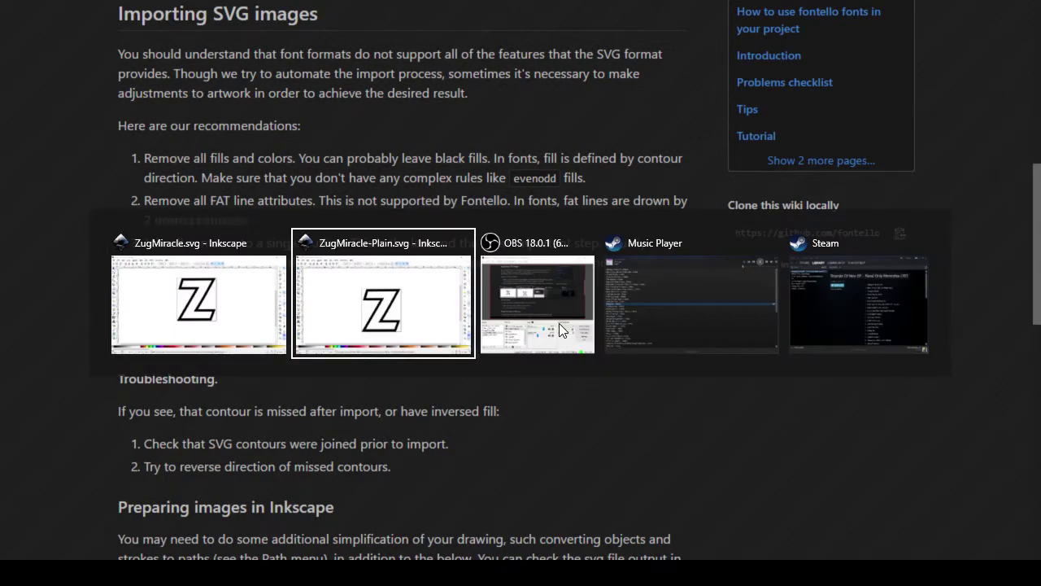
click(16, 29)
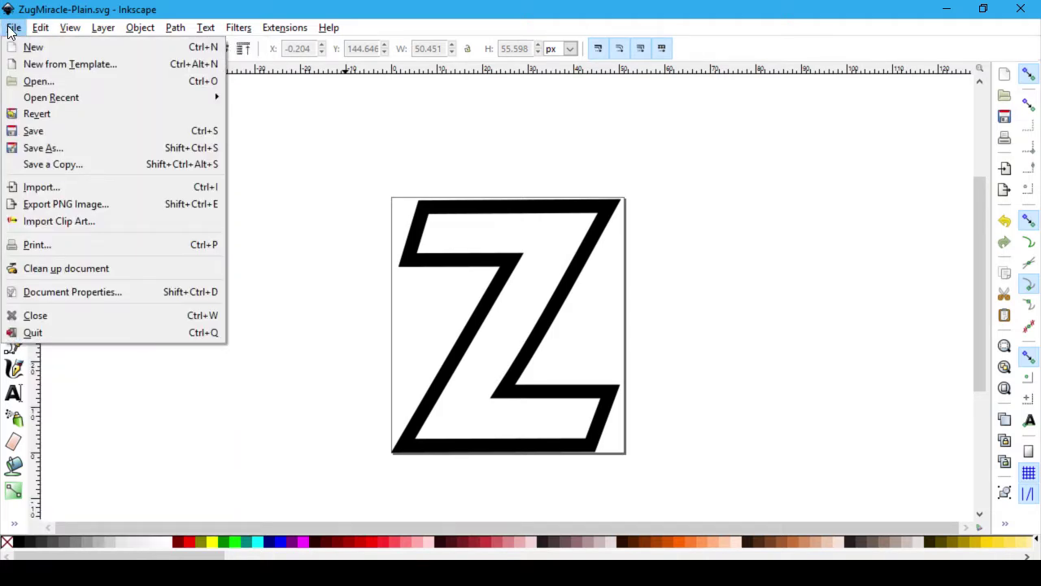
click(125, 268)
click(18, 31)
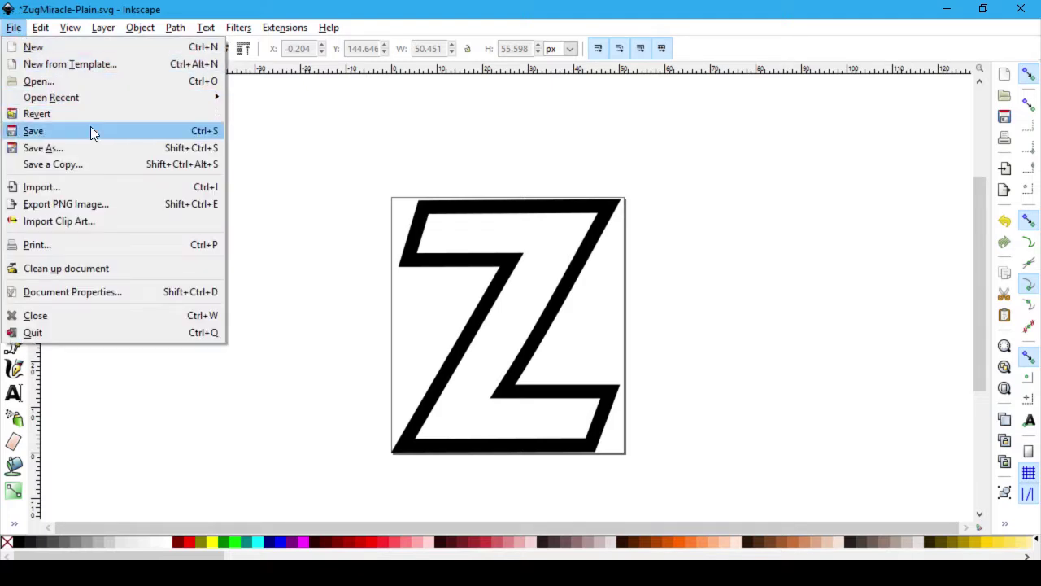
click(93, 130)
key(alt+Tab)
key(alt+Tab)
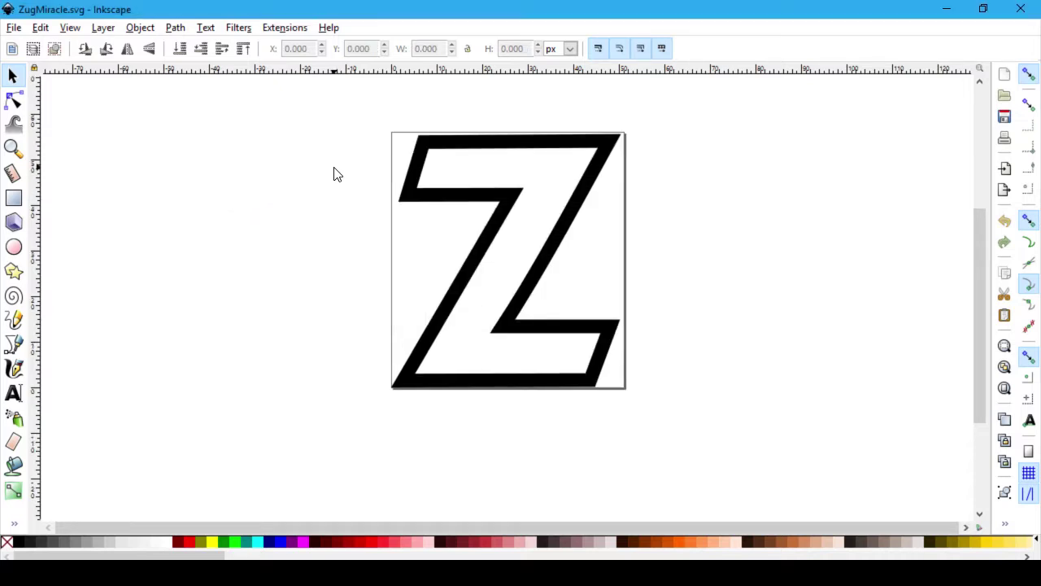
key(alt+Tab)
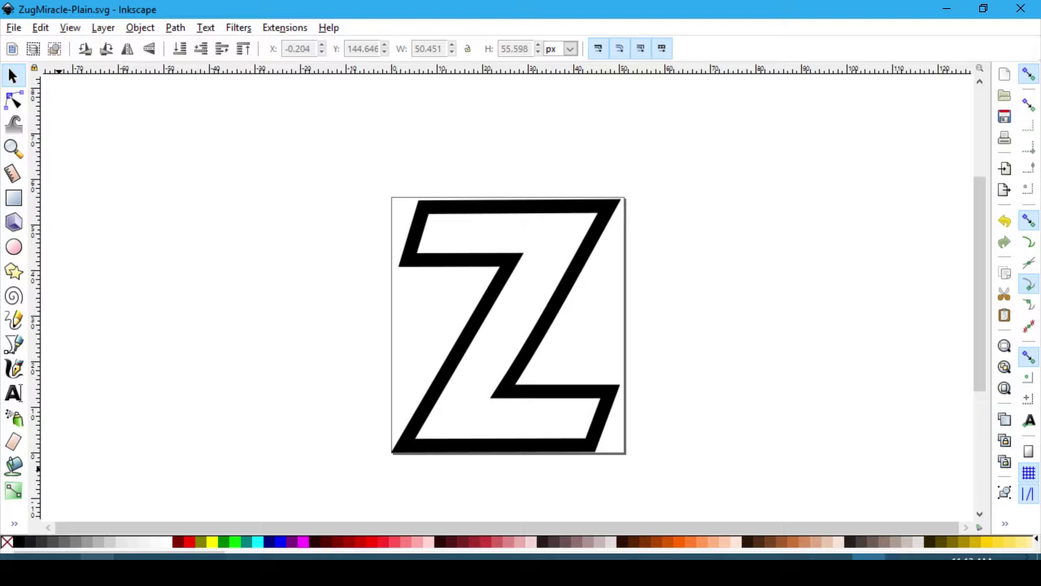
Step: Open ZugMiracle-Plain.svg from the Desktop folder in Notepad++
key(super+e)
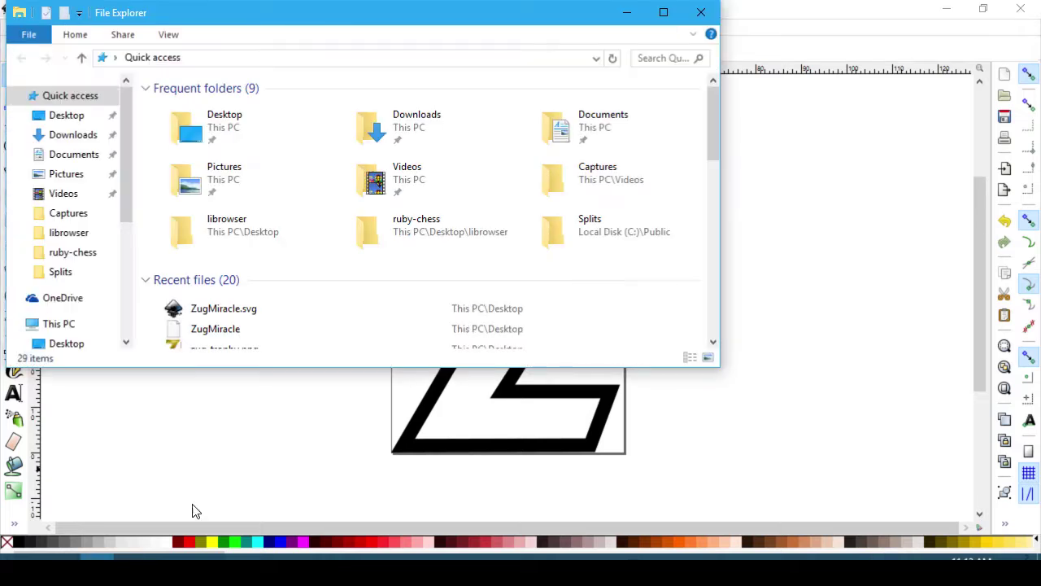
click(73, 120)
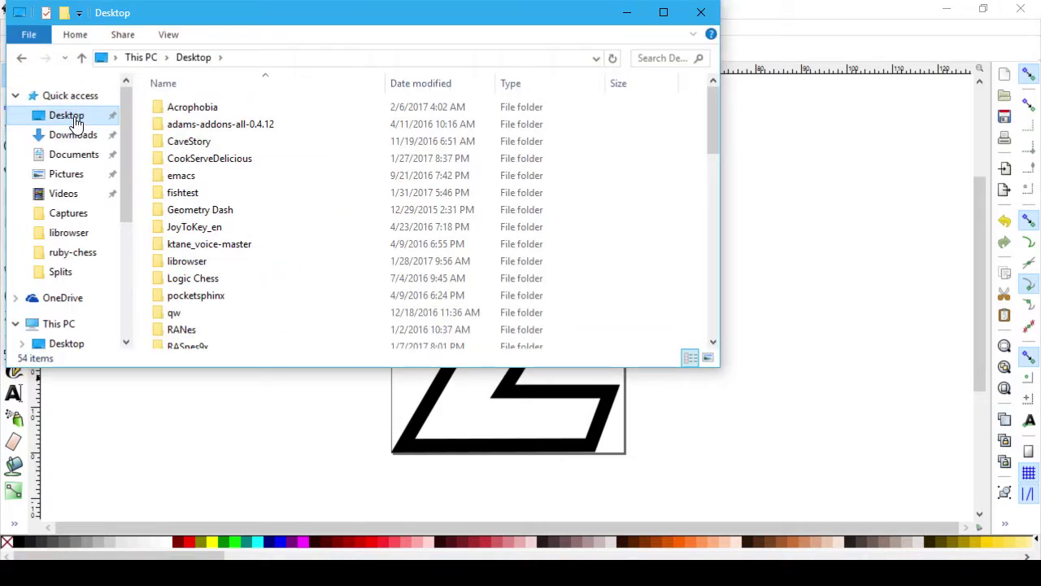
text(z)
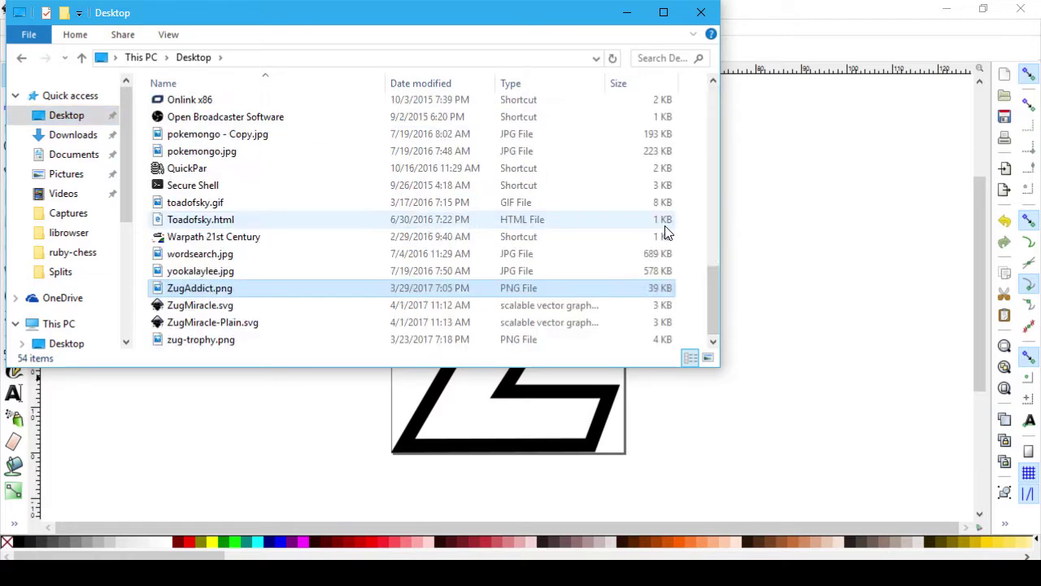
right_click(219, 323)
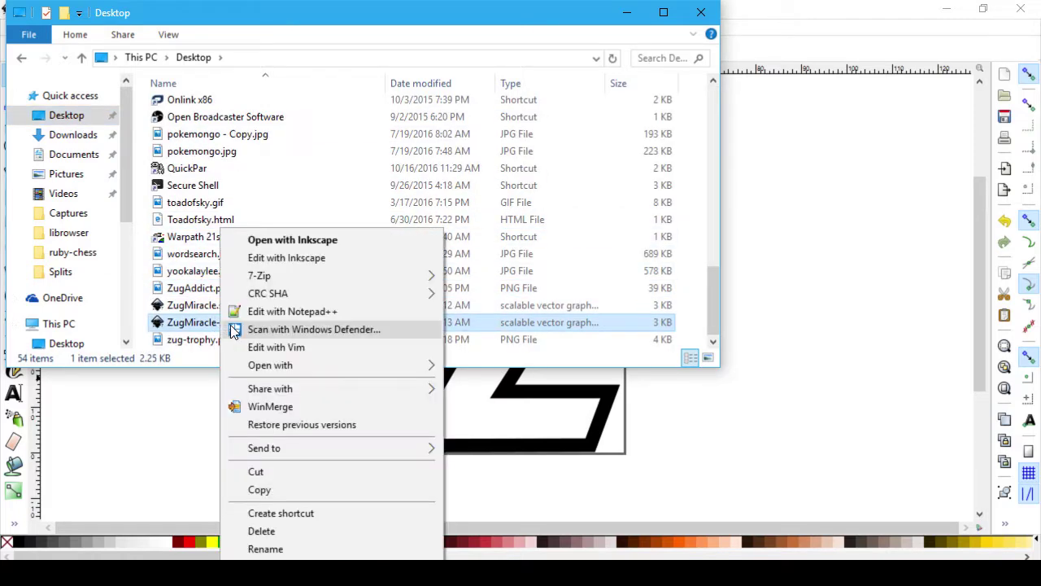
click(293, 372)
Step: Review the SVG source's path elements, layer group attributes and metadata lines
scroll(505, 303, down, 6)
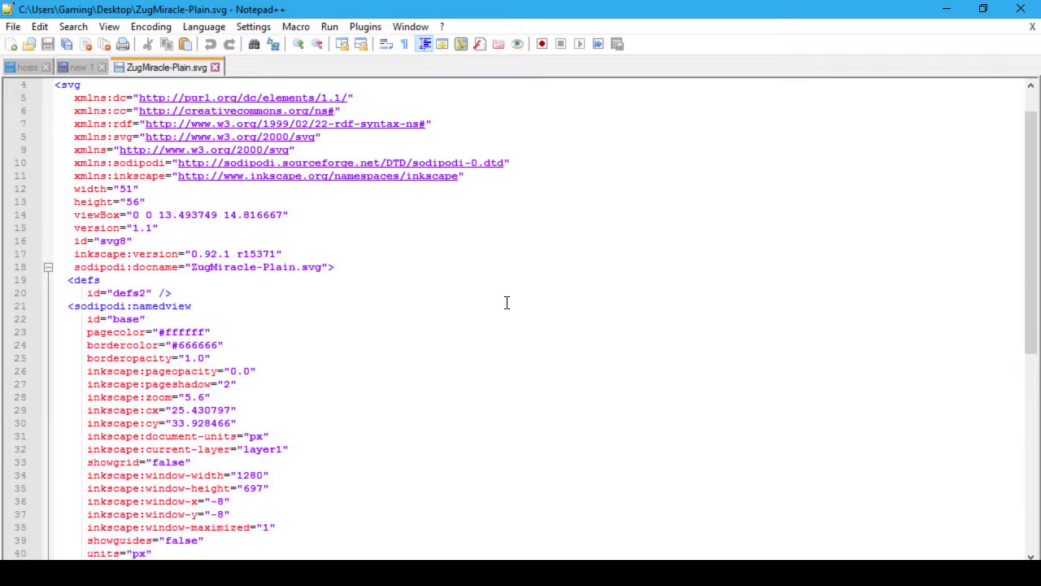
scroll(507, 303, down, 5)
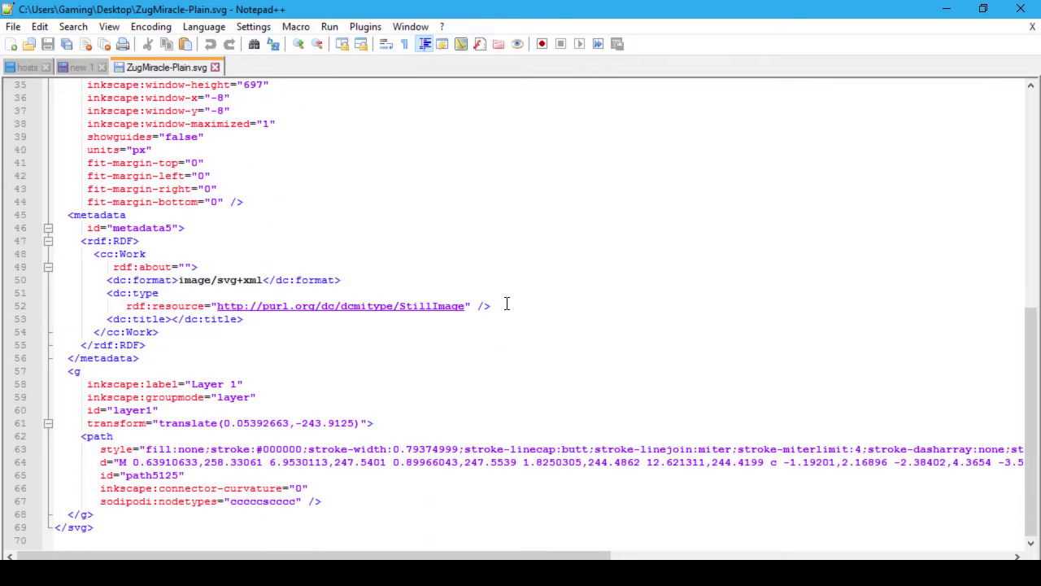
click(564, 435)
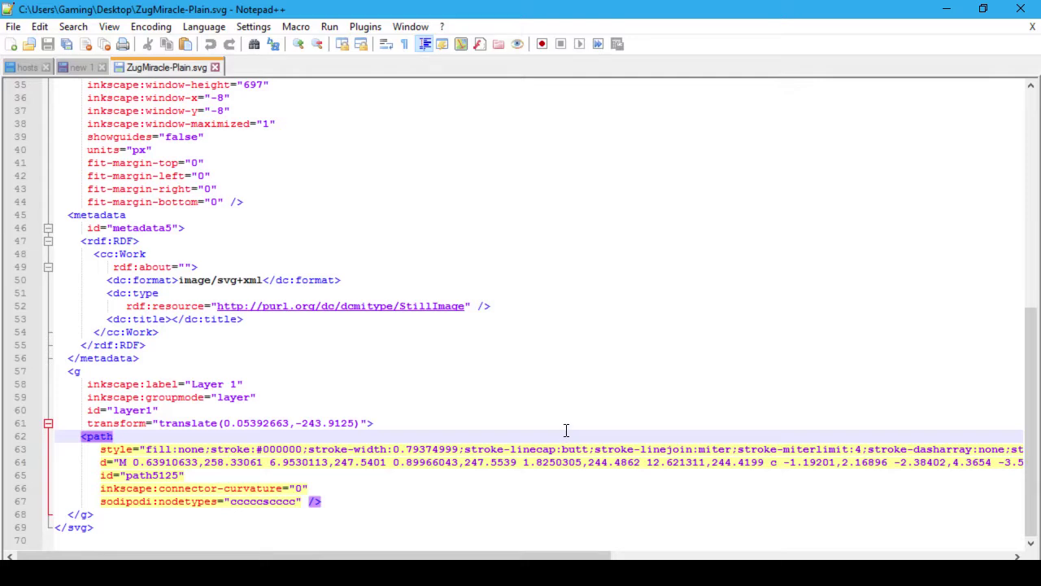
scroll(565, 386, up, 11)
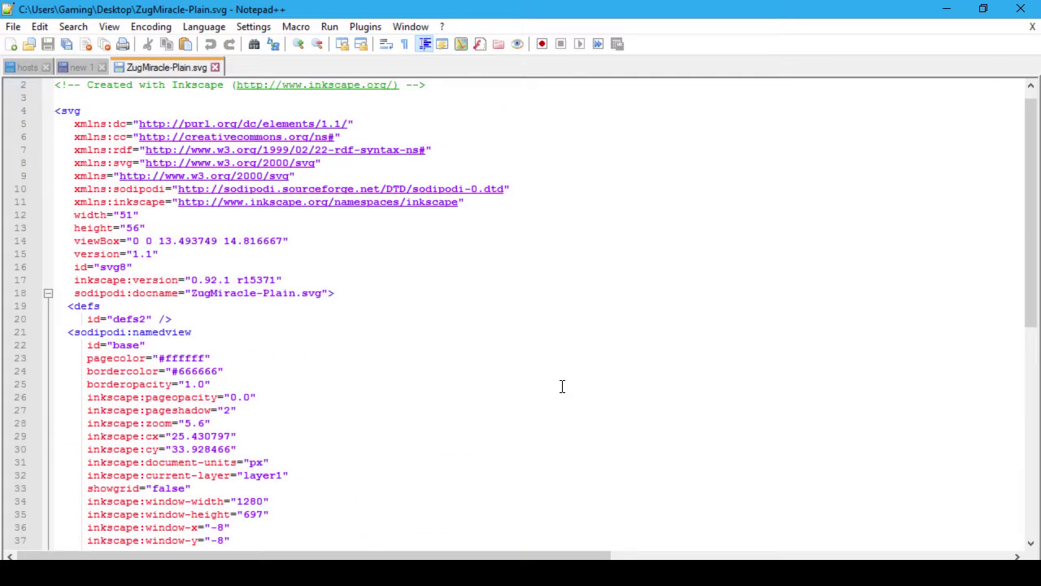
scroll(561, 386, down, 11)
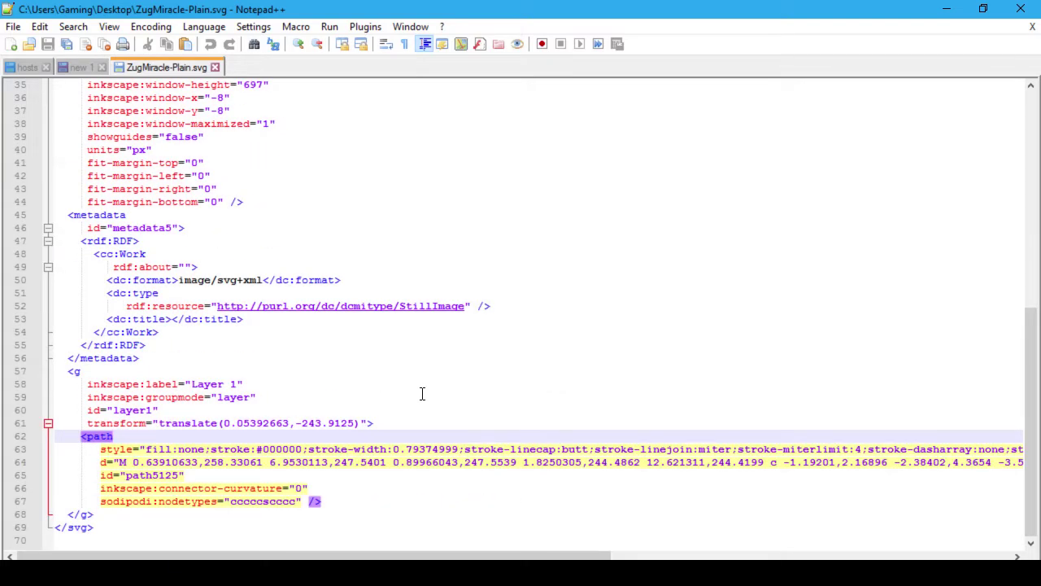
click(424, 396)
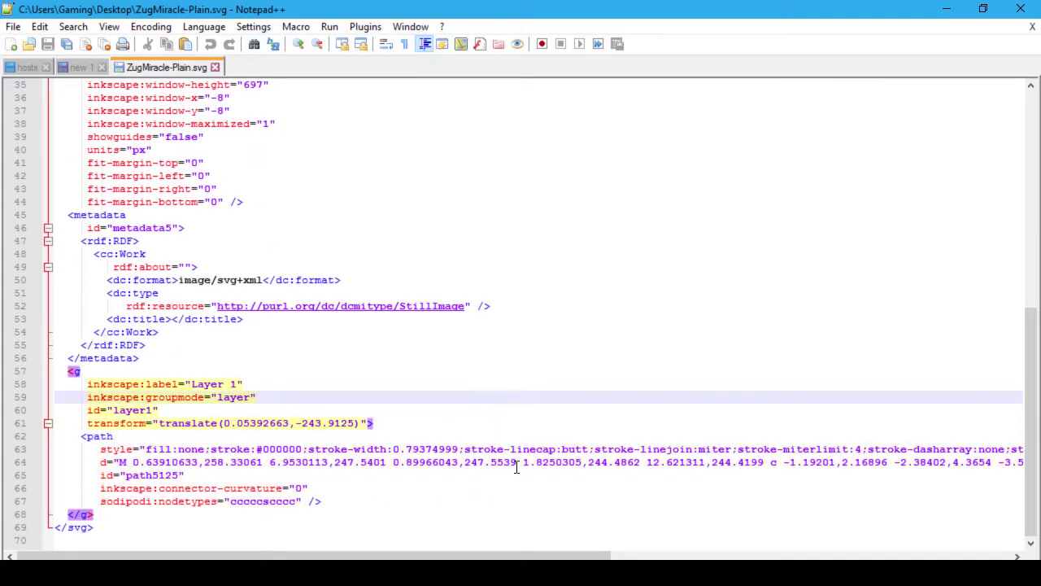
mouse_move(592, 558)
mouse_down()
mouse_move(1029, 545)
mouse_move(580, 557)
mouse_up()
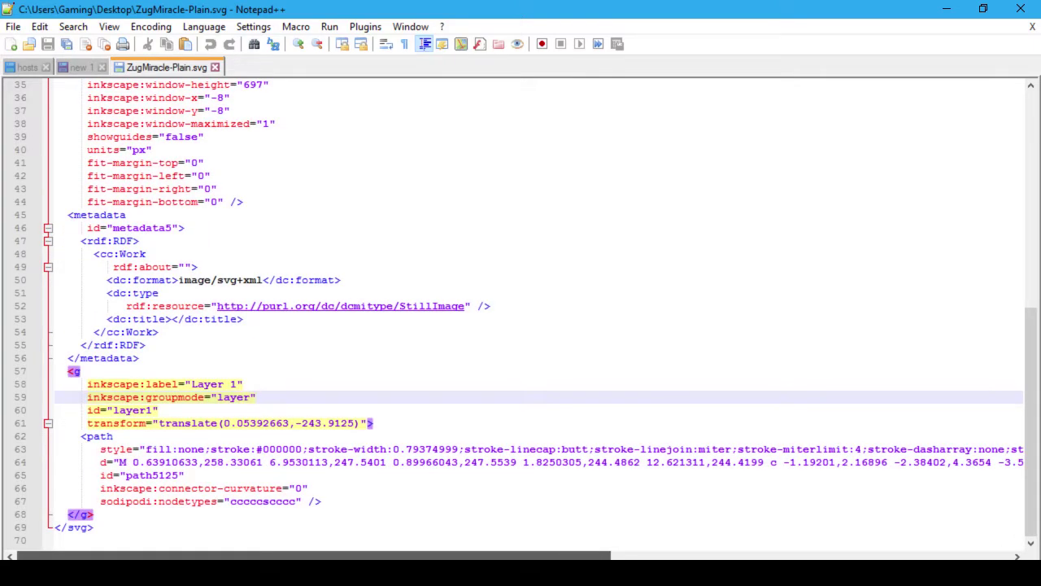
click(215, 461)
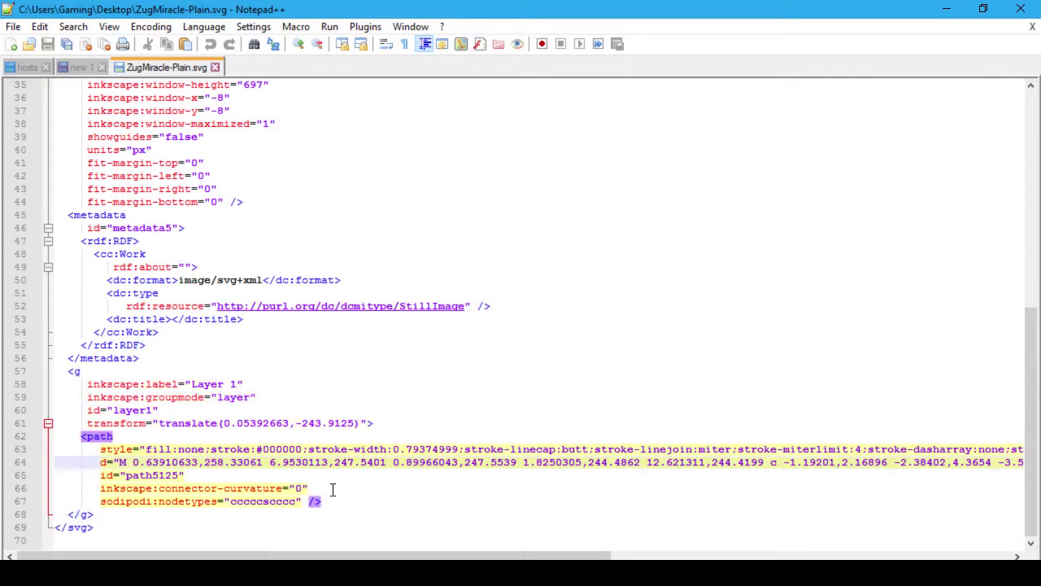
click(578, 301)
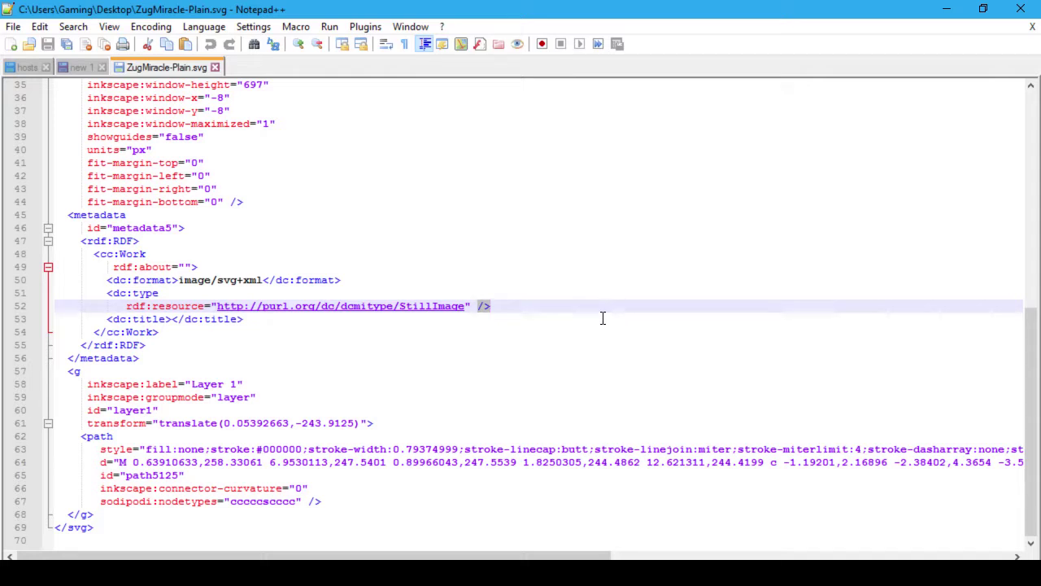
scroll(603, 317, up, 4)
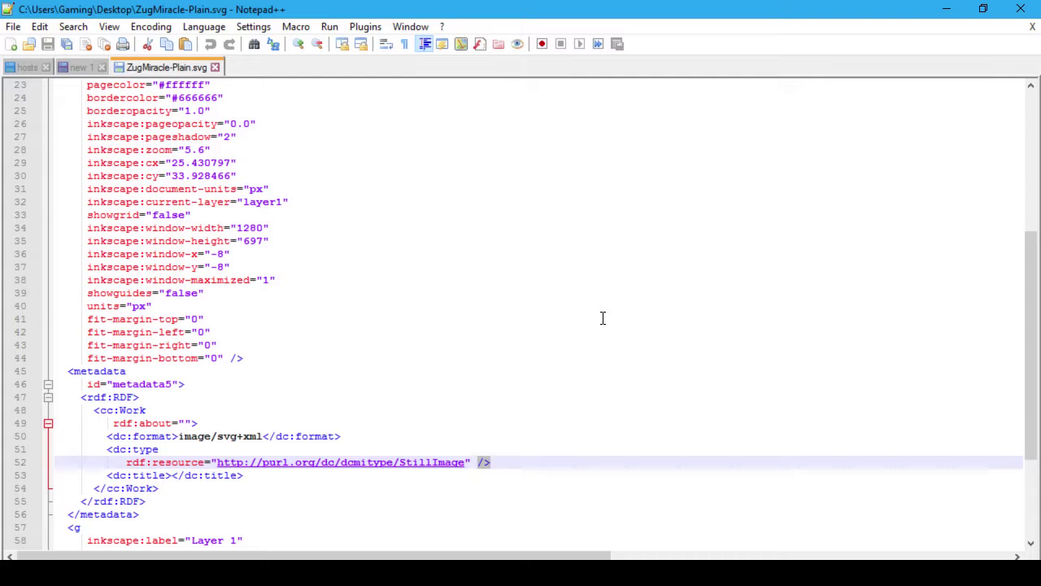
scroll(594, 363, up, 3)
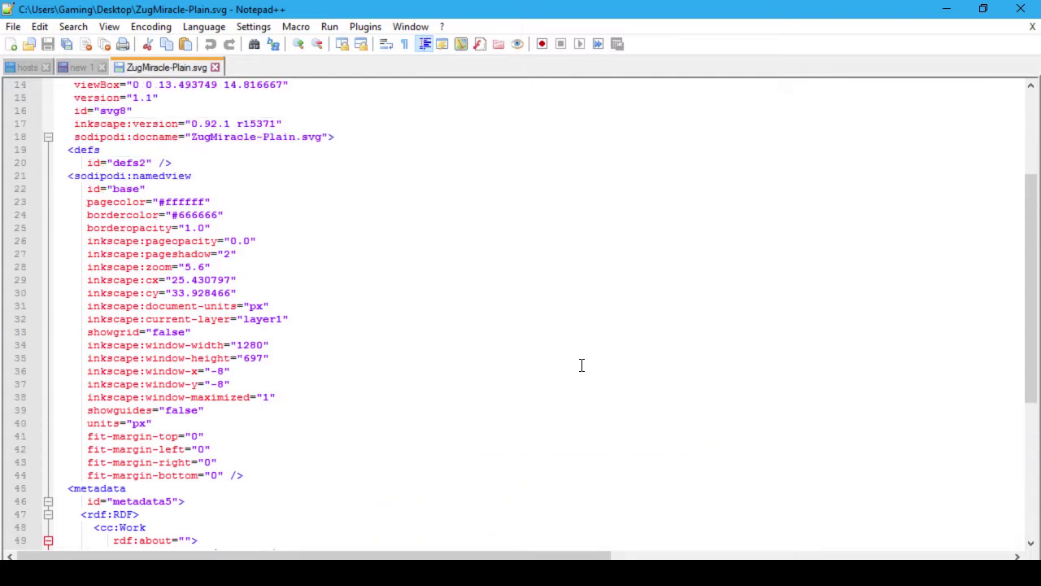
scroll(581, 367, up, 3)
scroll(584, 372, up, 2)
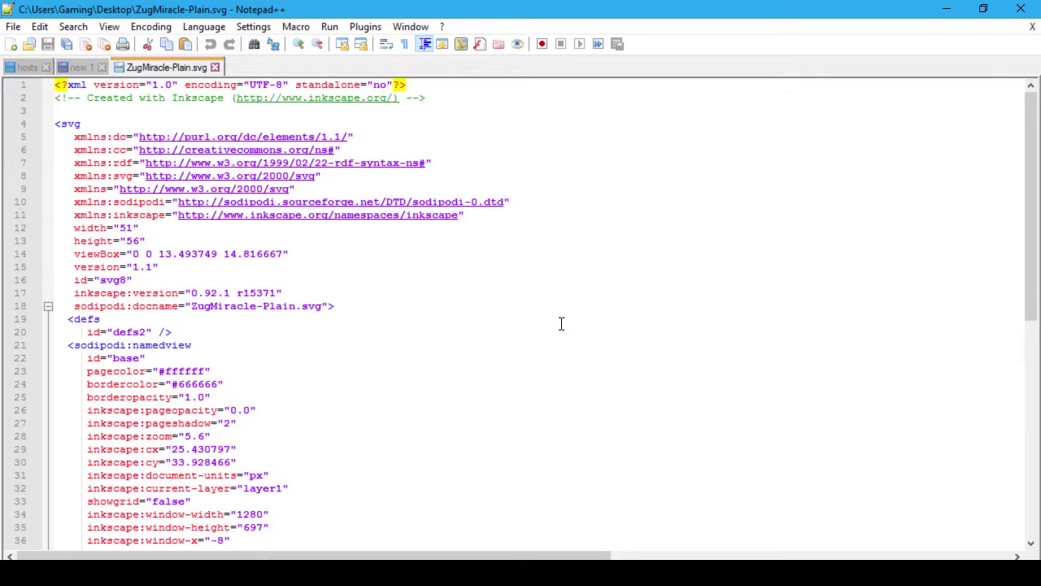
key(alt+Tab)
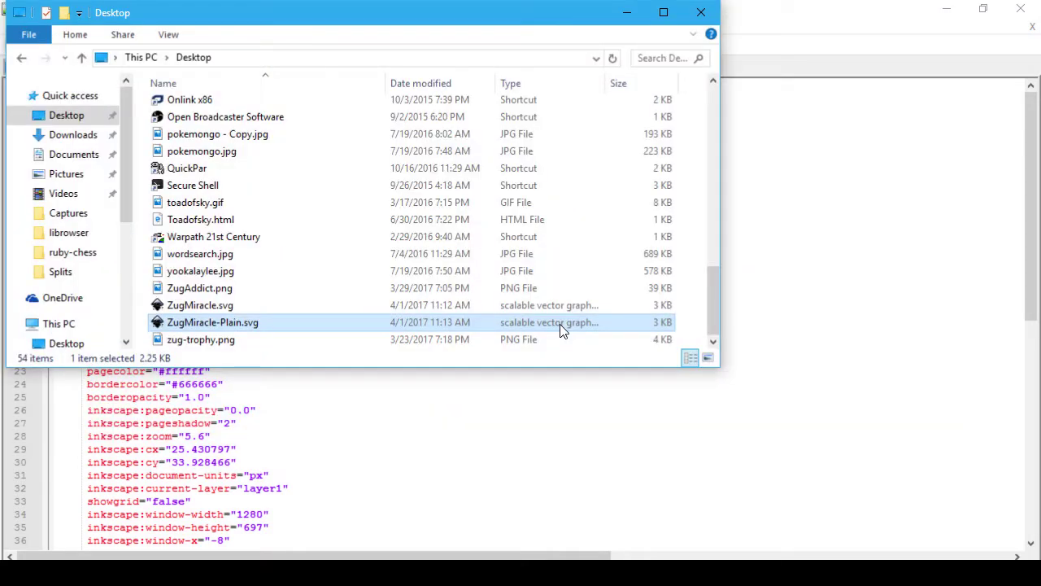
Step: Back in Fontello, select the uploaded Z icon and reset the page zoom to 100%
key(alt+Tab)
key(alt+Tab)
key(alt+Tab)
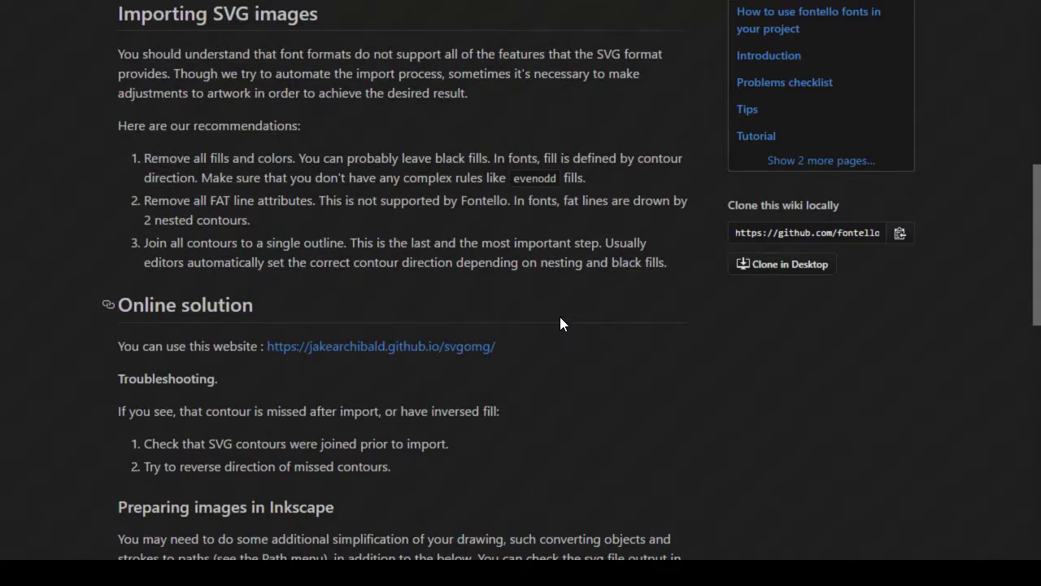
key(alt+Tab)
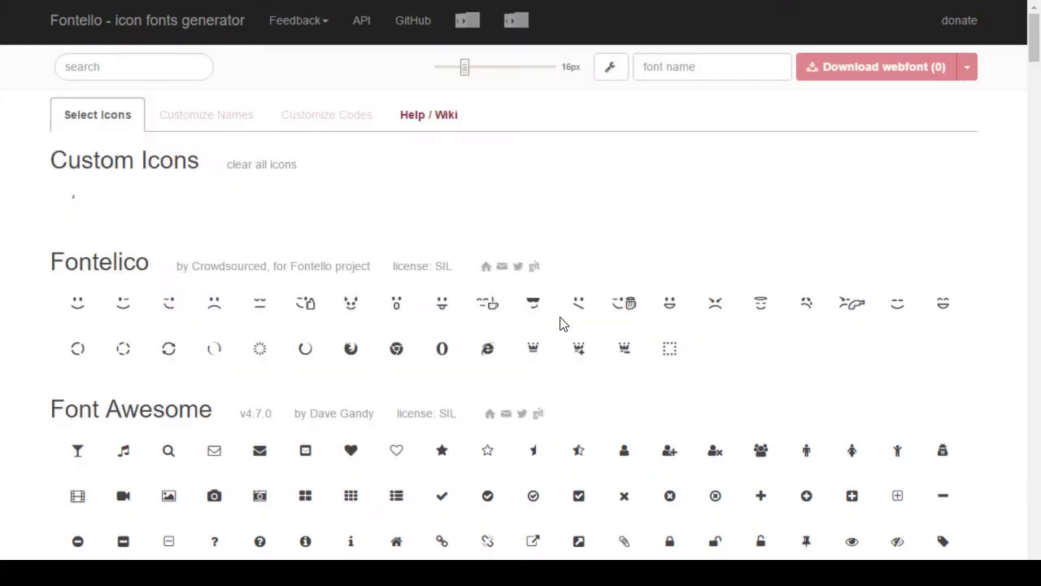
click(72, 213)
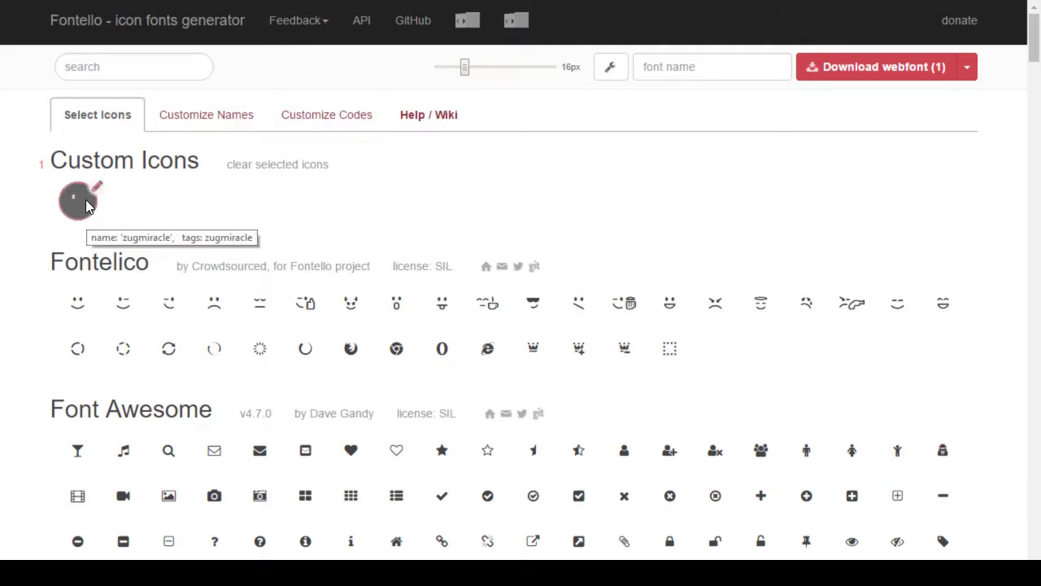
key(ctrl+plus)
key(ctrl+plus)
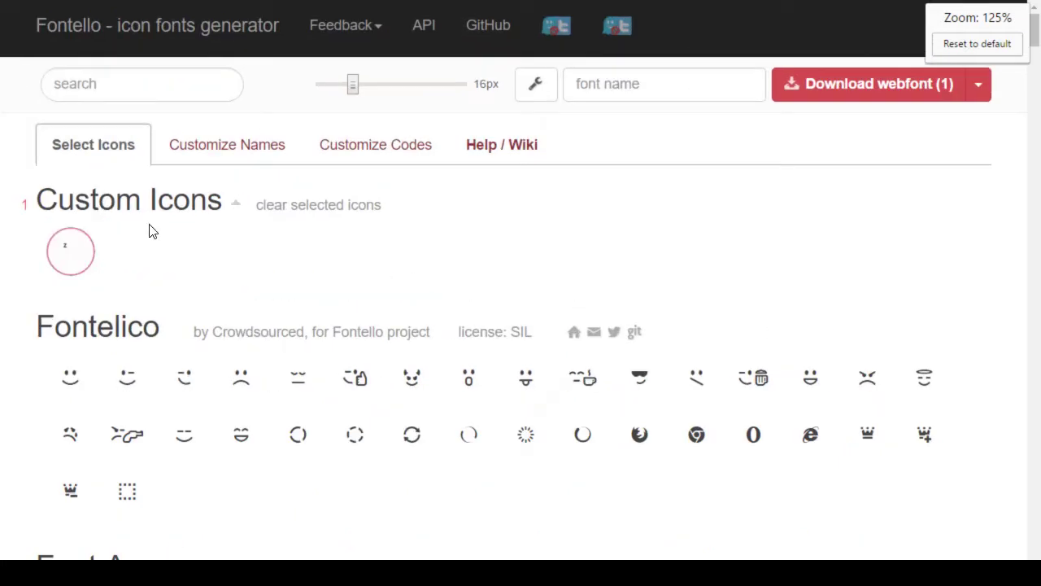
mouse_move(65, 261)
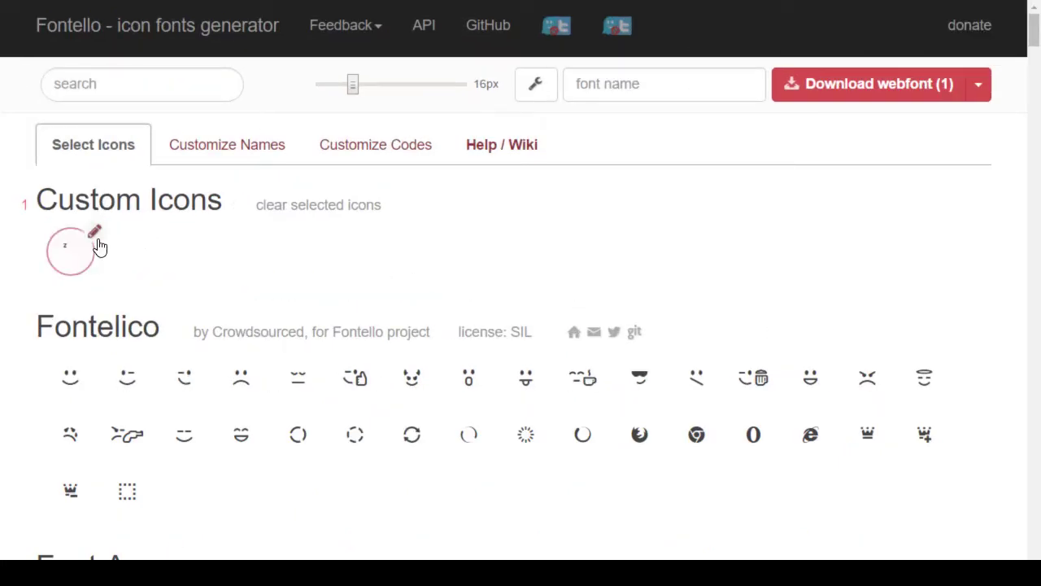
key(ctrl+0)
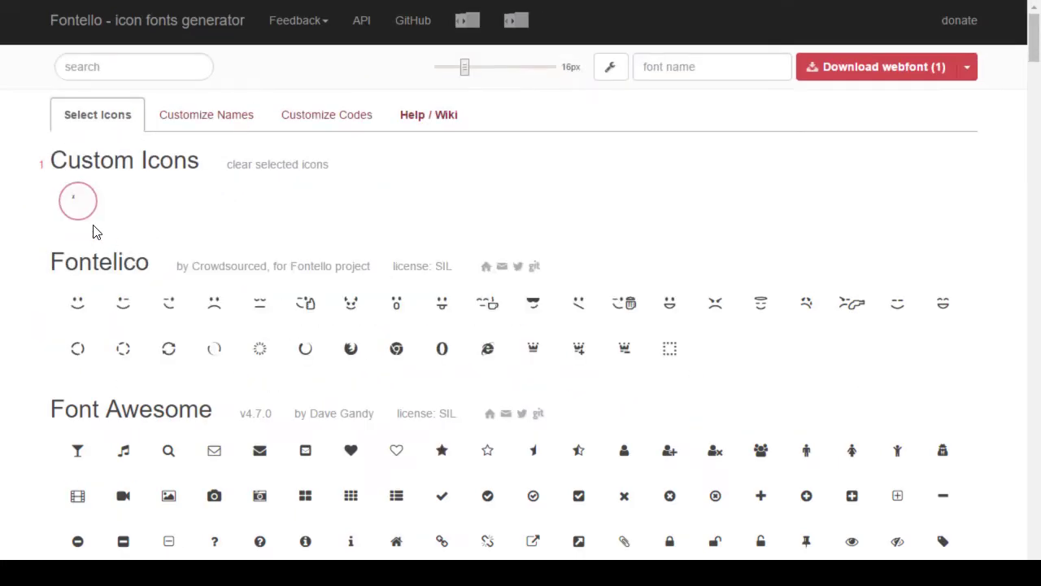
Step: Open the z icon's Glyph options and inspect its size previews
click(97, 192)
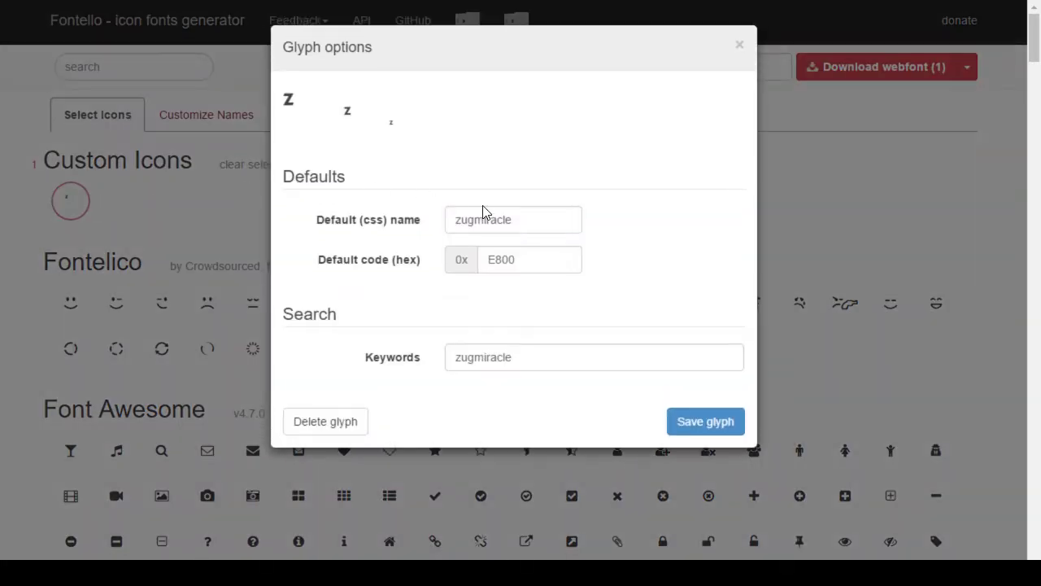
double_click(357, 108)
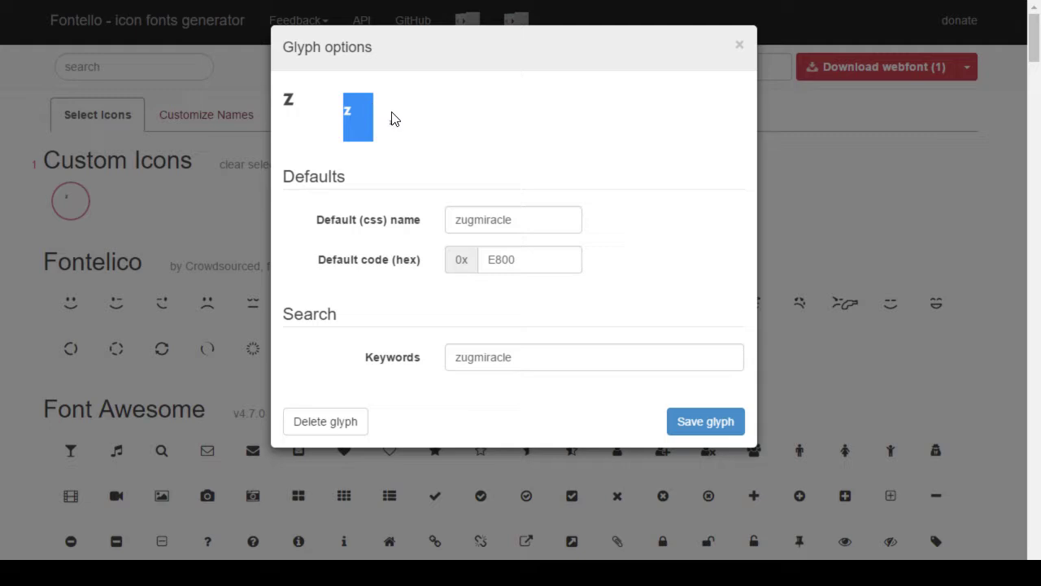
click(391, 119)
double_click(290, 99)
click(288, 101)
double_click(291, 94)
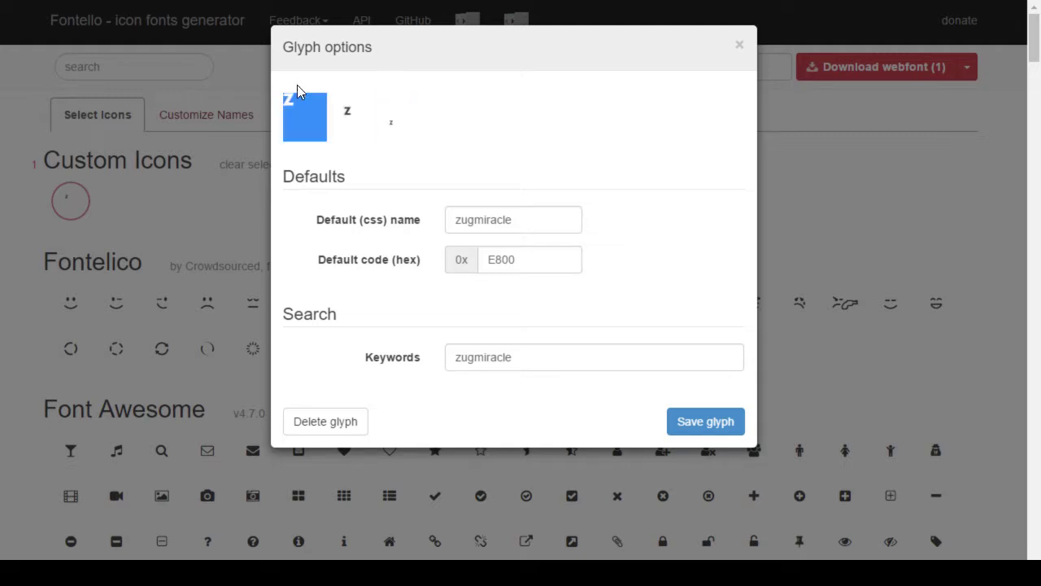
click(527, 144)
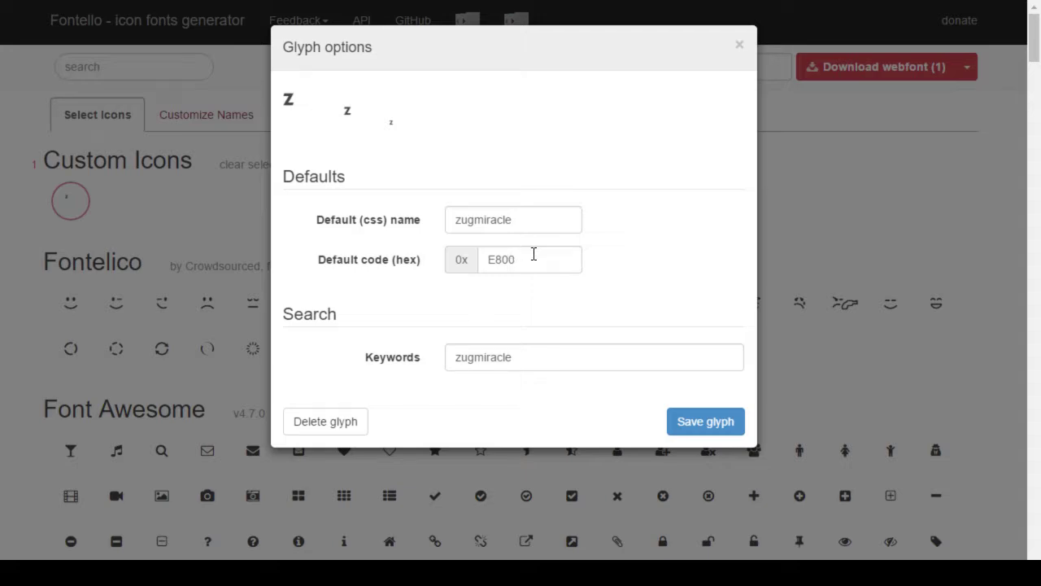
Step: Delete the custom z glyph and confirm the deletion
click(376, 420)
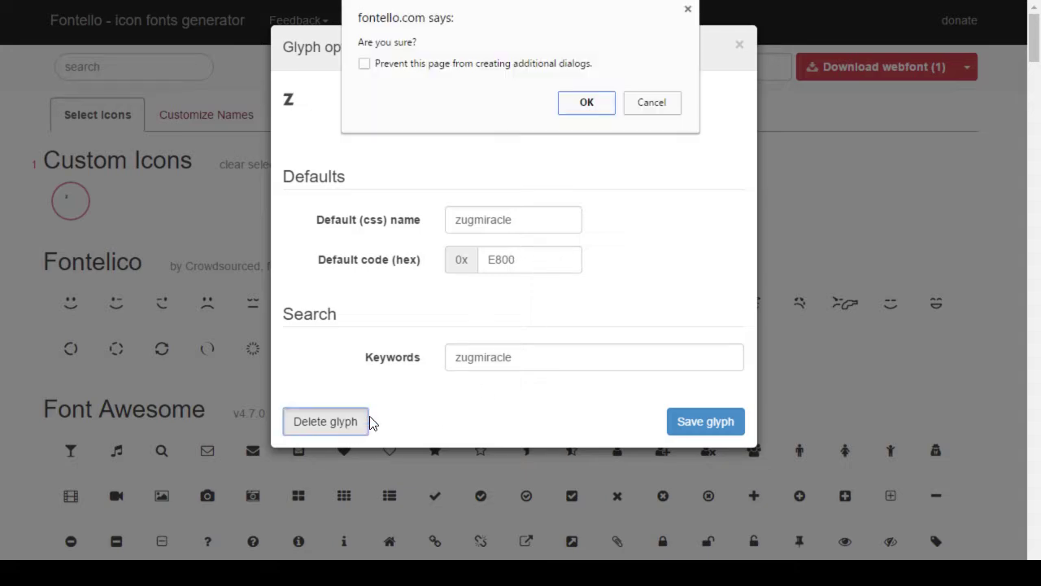
click(589, 101)
key(alt+Tab)
key(alt+Tab)
key(alt+Tab)
key(alt+Tab)
key(alt+shift+Tab)
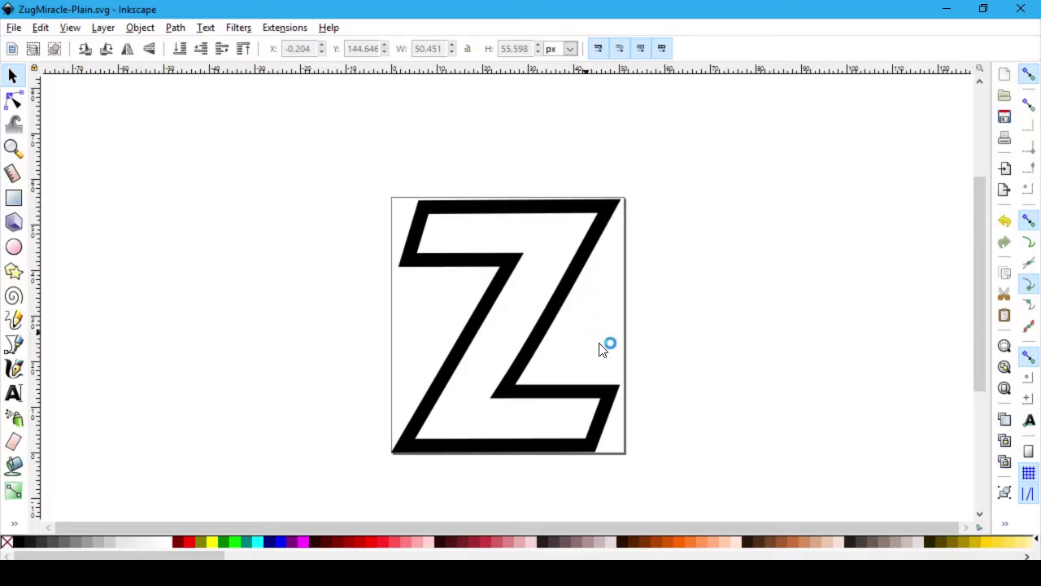
Step: Show Object Properties for the Z outline, revealing its ID path5125, then deselect it
click(104, 30)
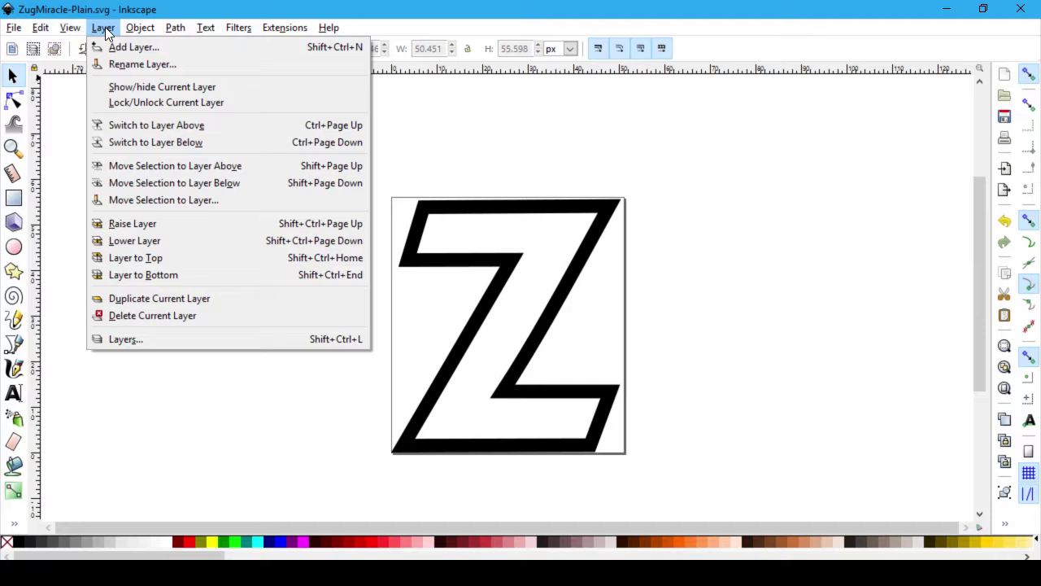
click(104, 29)
right_click(574, 208)
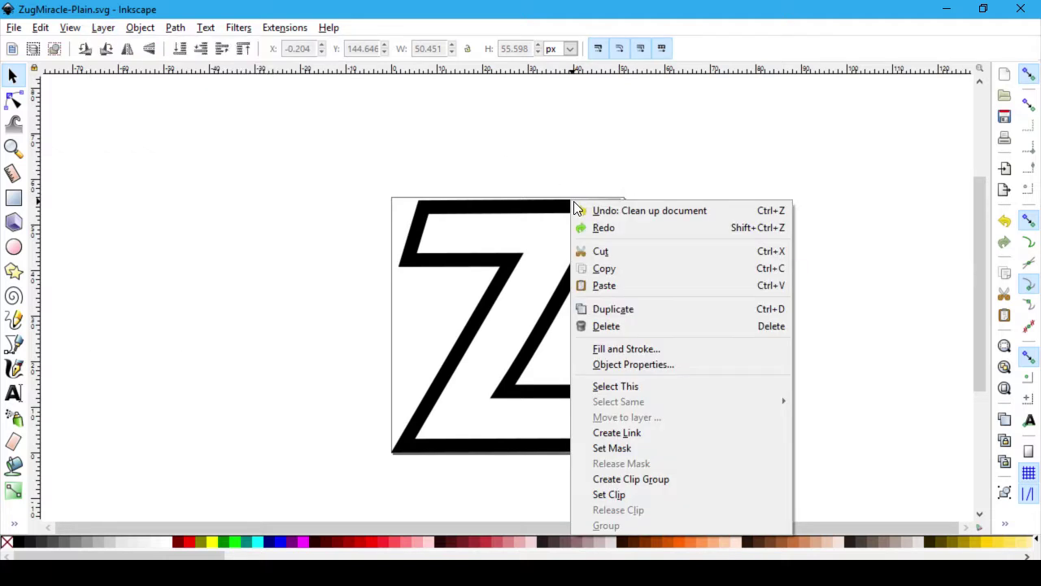
click(15, 79)
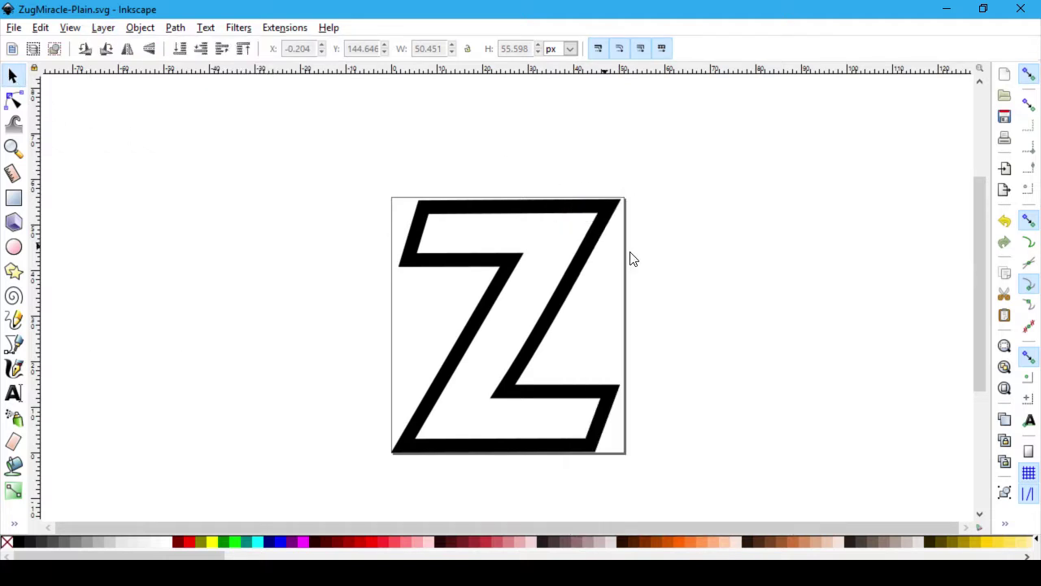
right_click(580, 207)
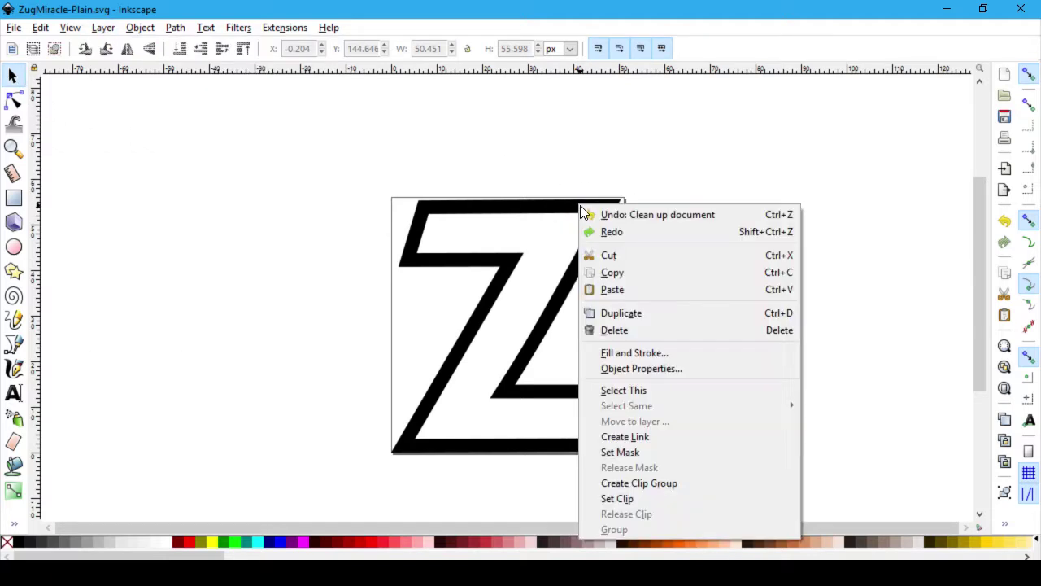
click(670, 368)
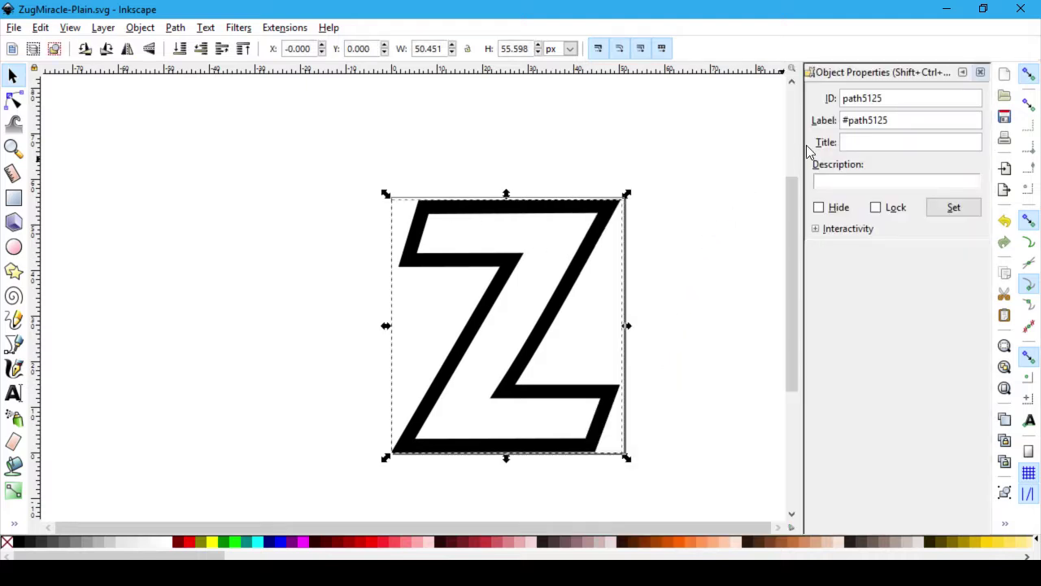
click(849, 230)
click(797, 229)
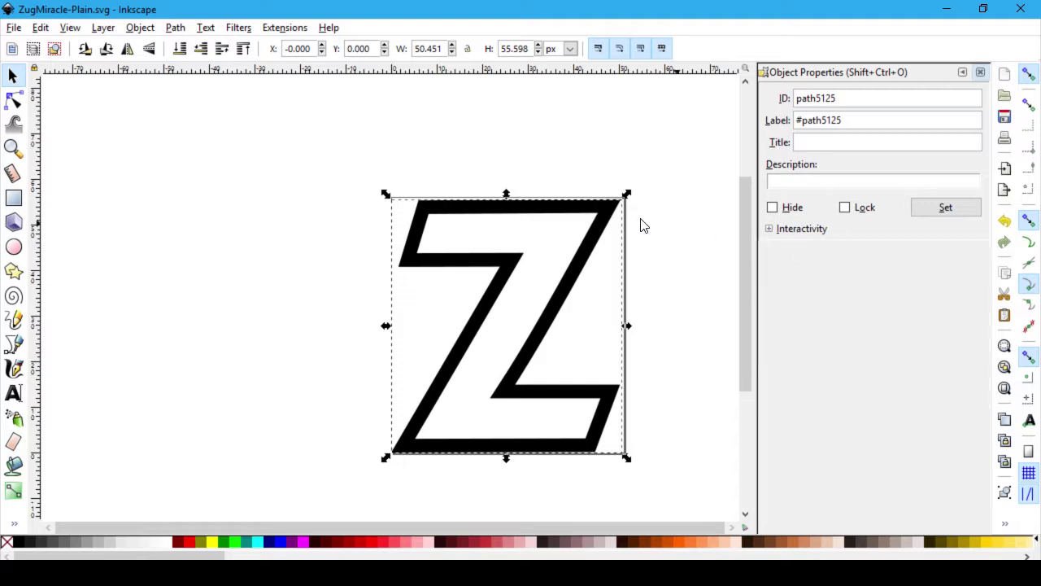
click(458, 140)
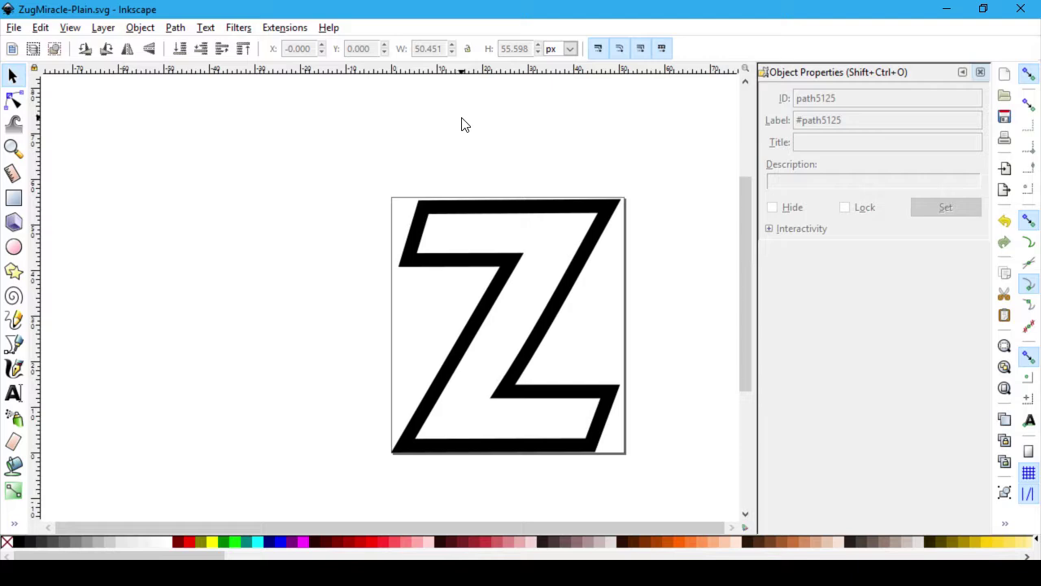
key(alt+Tab)
key(alt+Tab)
key(alt+Tab)
scroll(406, 321, down, 8)
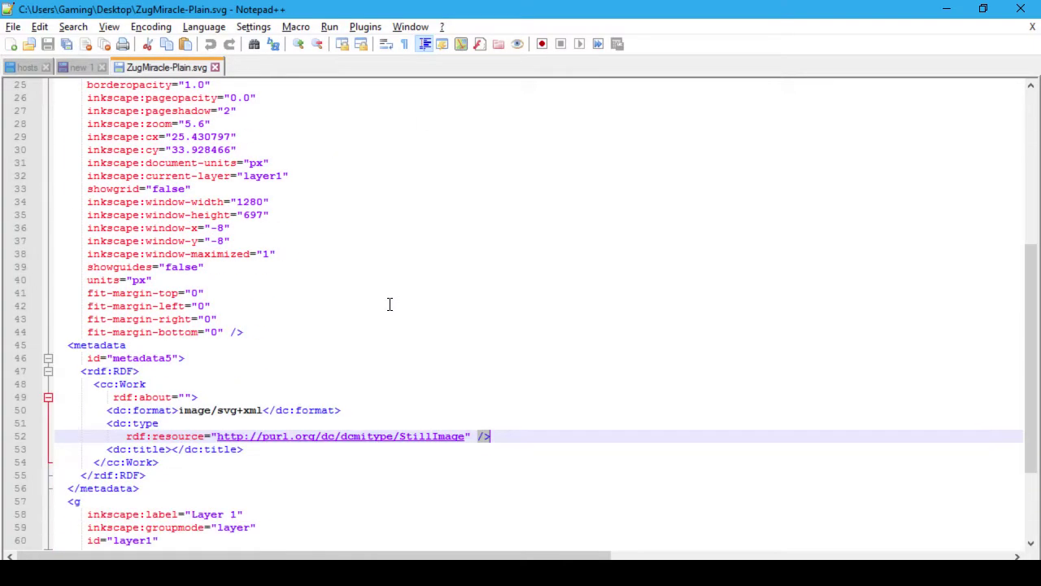
scroll(390, 303, down, 4)
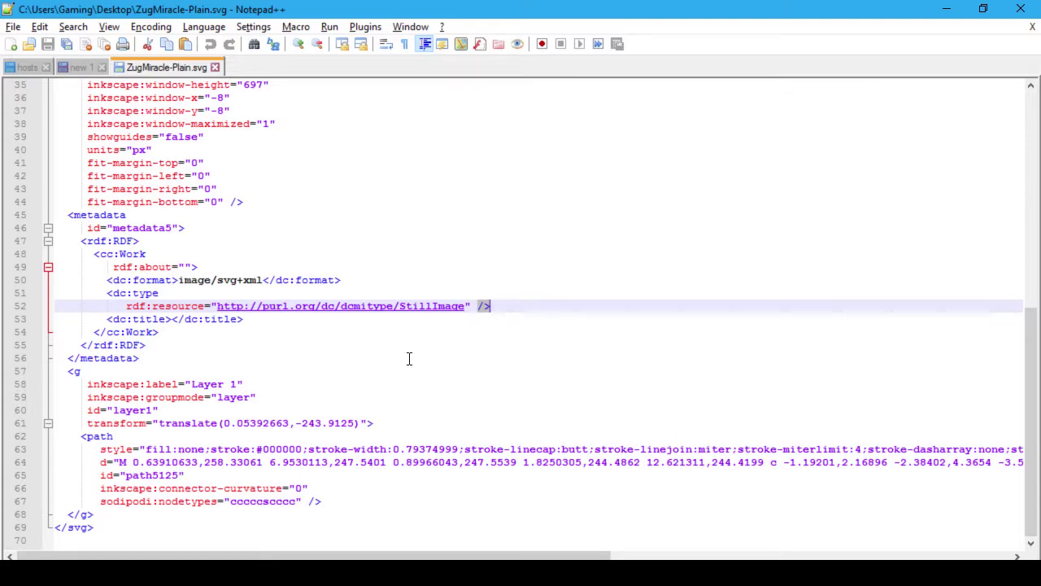
key(alt+Tab)
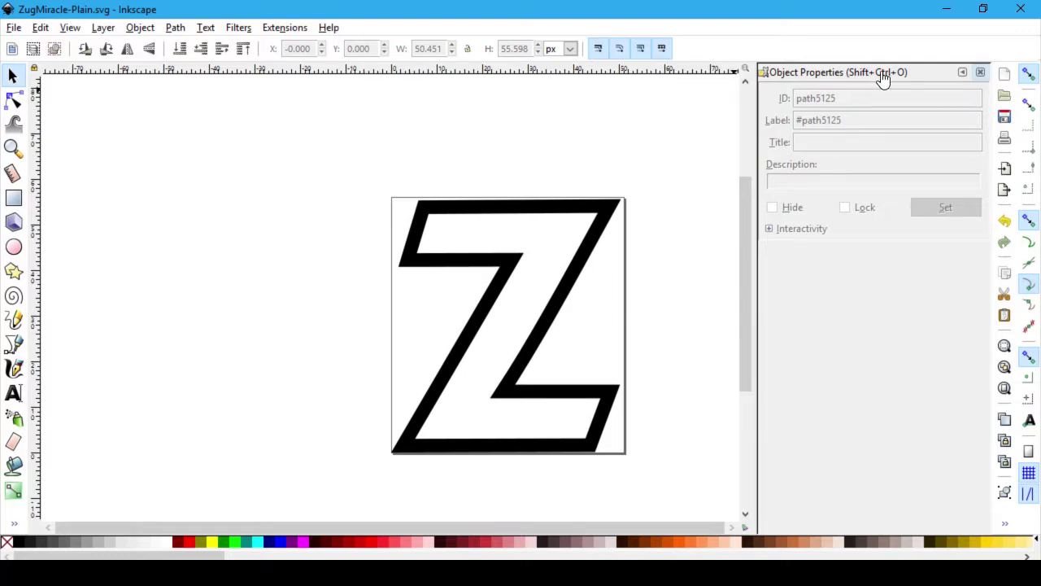
click(982, 75)
Step: Check in Fill and Stroke that the Z has no fill and a flat black 3 px stroke
click(18, 99)
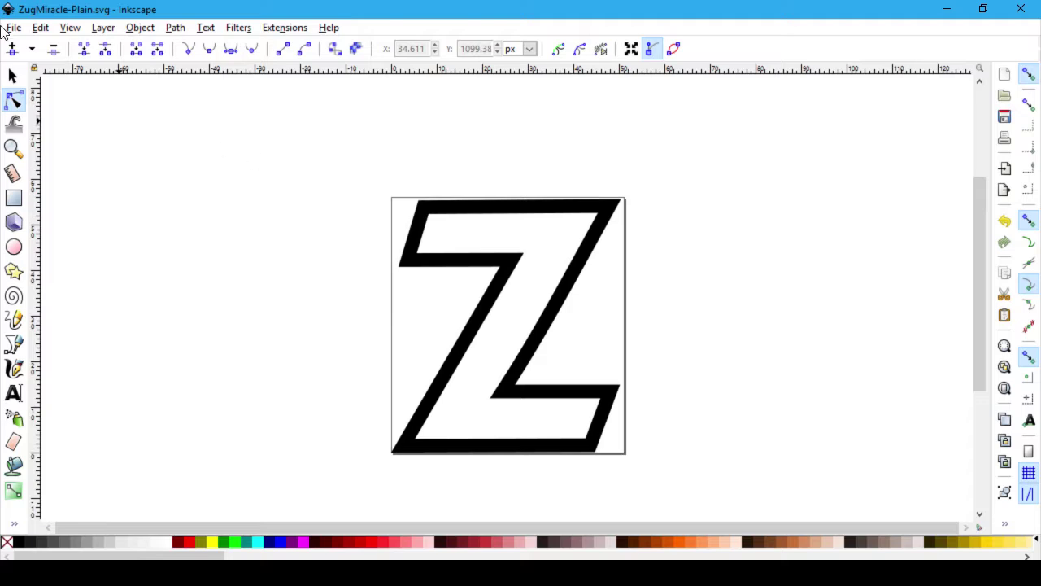
right_click(591, 208)
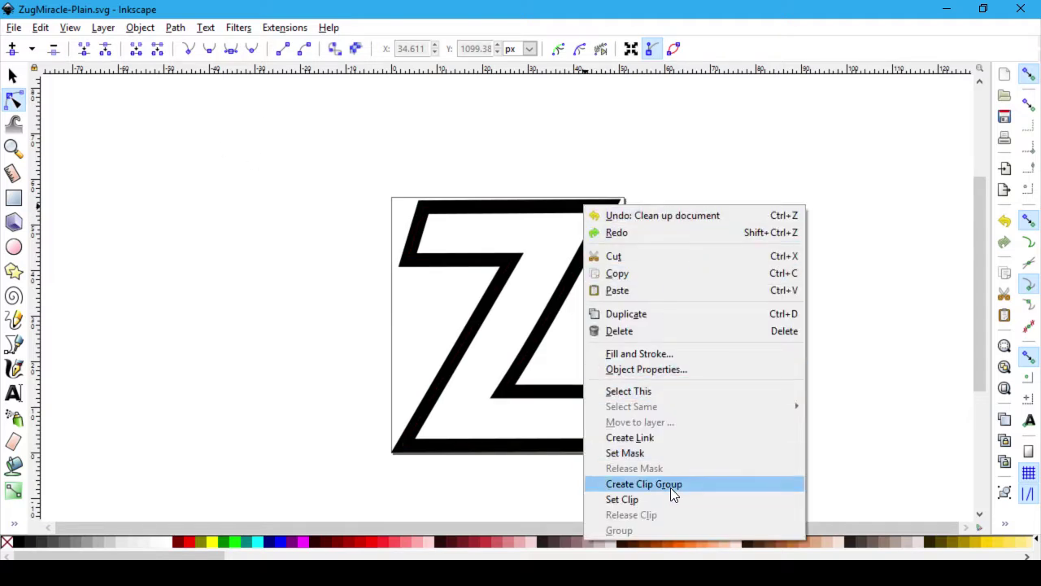
click(693, 353)
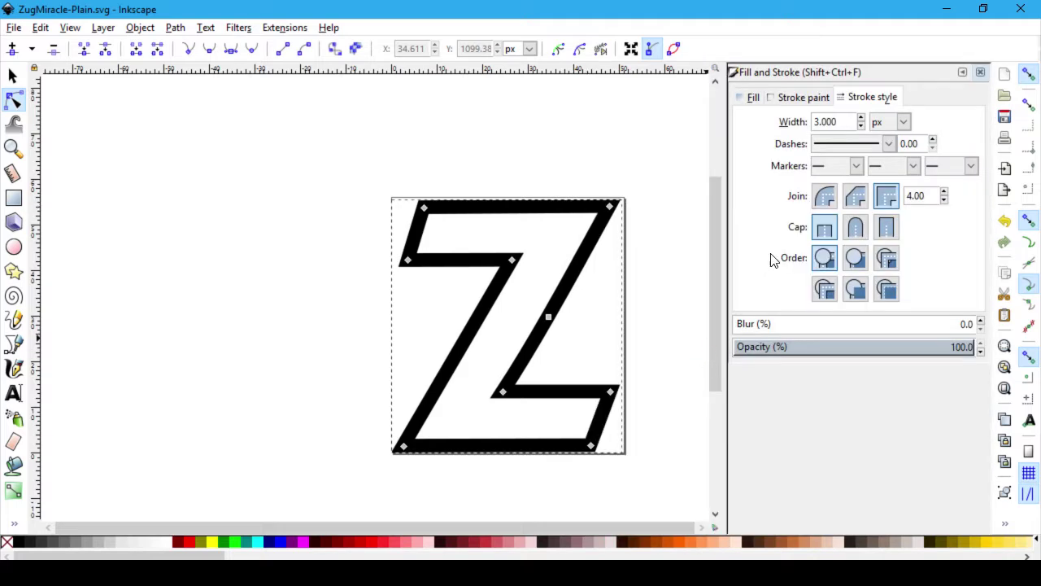
click(752, 99)
click(808, 99)
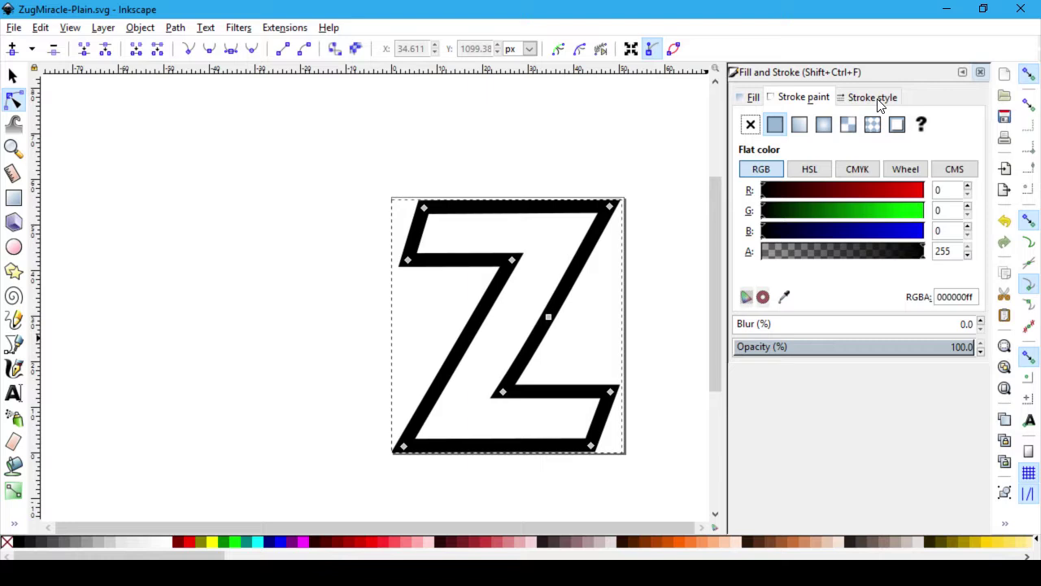
click(873, 98)
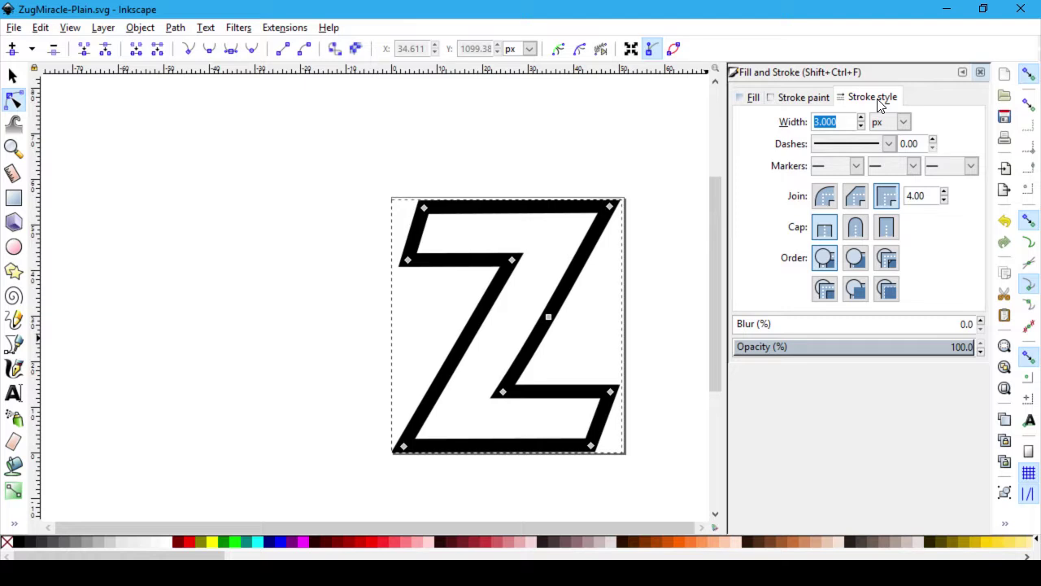
click(980, 73)
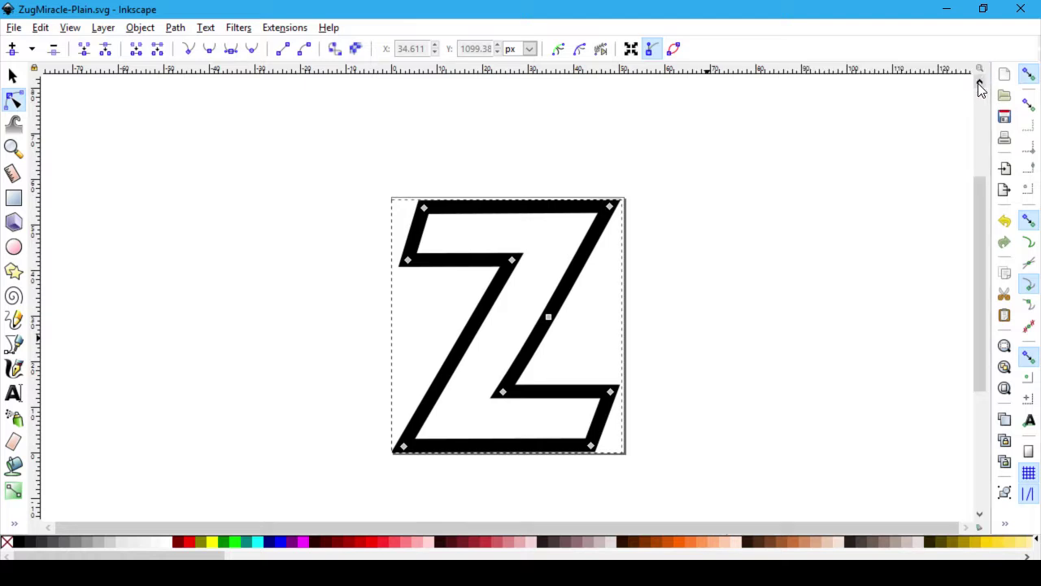
click(811, 261)
Step: Close the Steam window and the Desktop File Explorer window
key(alt+Tab)
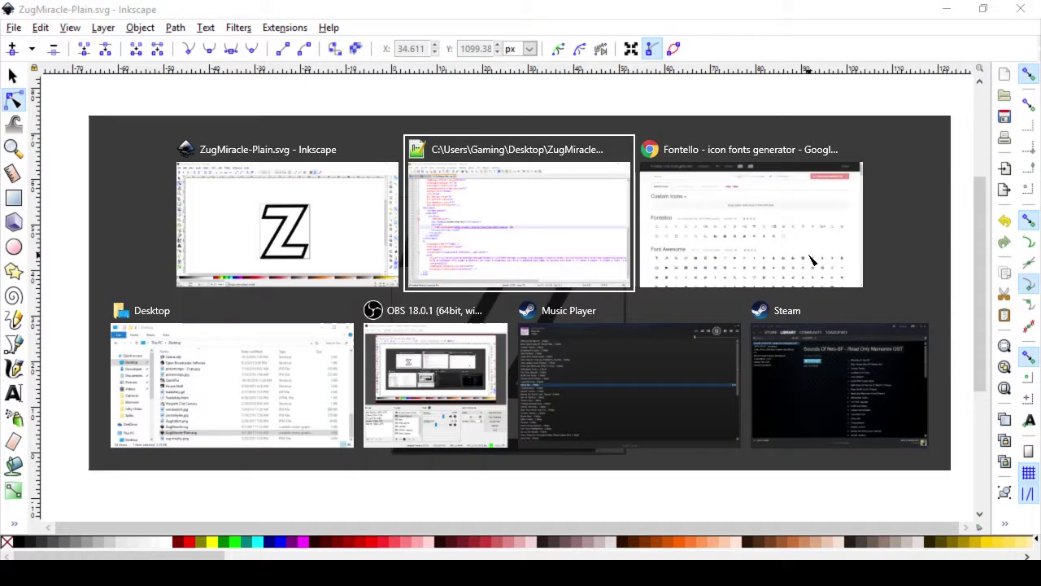
key(alt+Tab)
key(alt+Tab)
key(alt+Tab)
key(Tab)
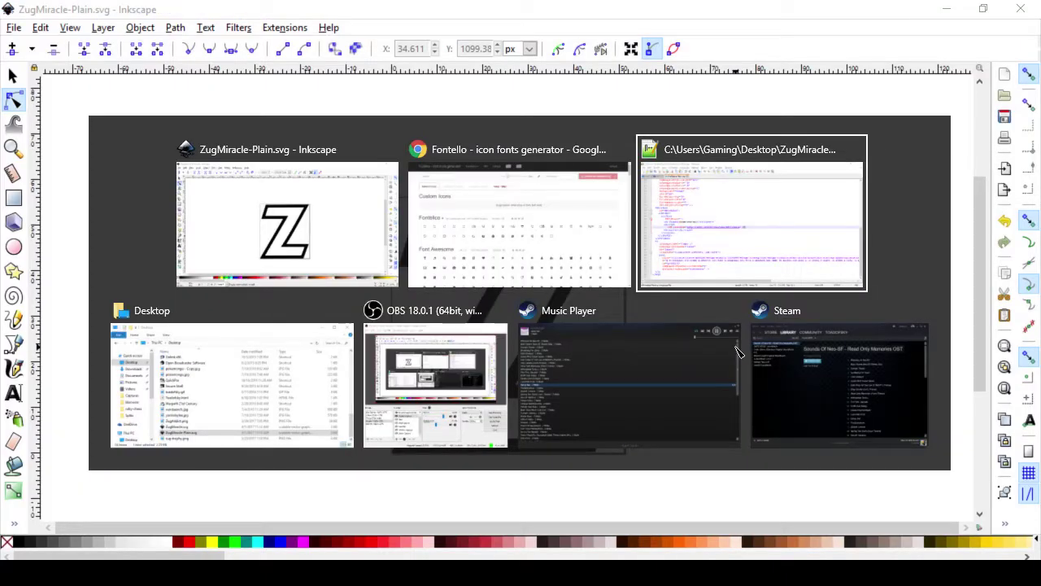
key(Tab)
key(Tab)
key(Tab)
key(Tab)
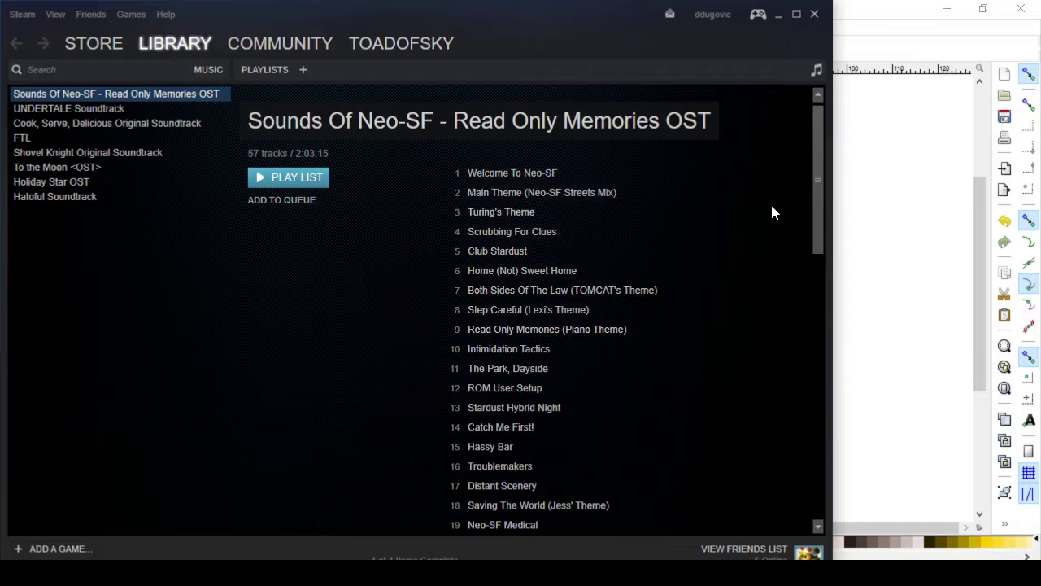
click(814, 15)
key(alt+Tab)
key(Tab)
key(Tab)
key(Tab)
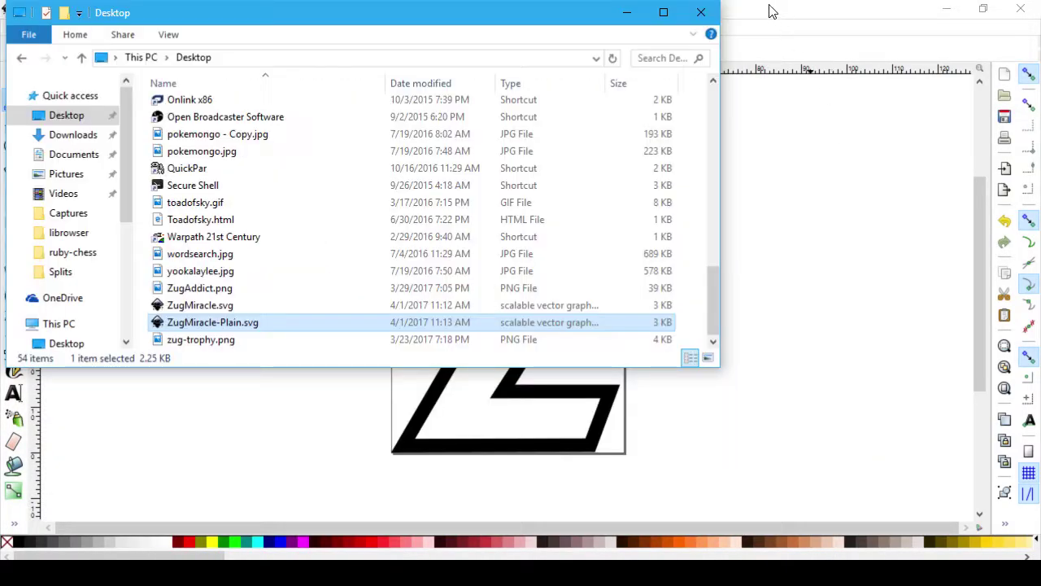
click(714, 10)
key(alt+Tab)
Step: Close the SVG file and Notepad++ without saving the log, then return to Inkscape
key(Tab)
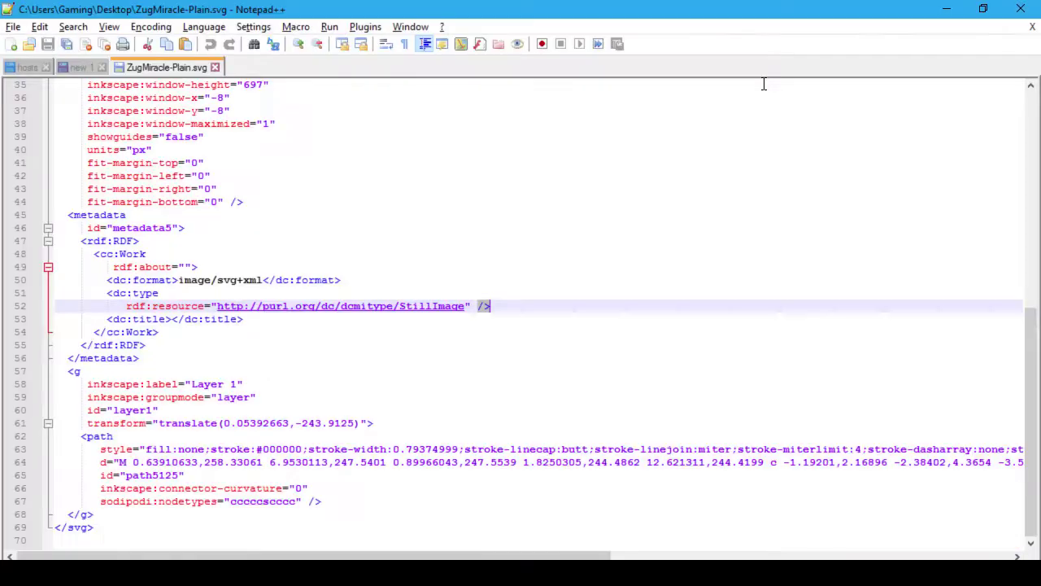
key(ctrl+w)
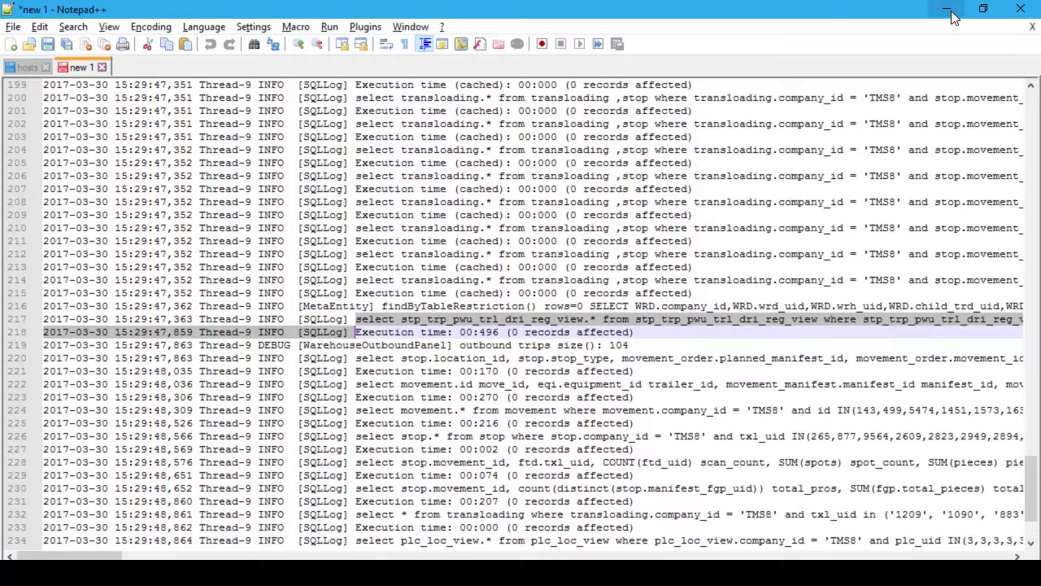
click(1020, 8)
click(520, 359)
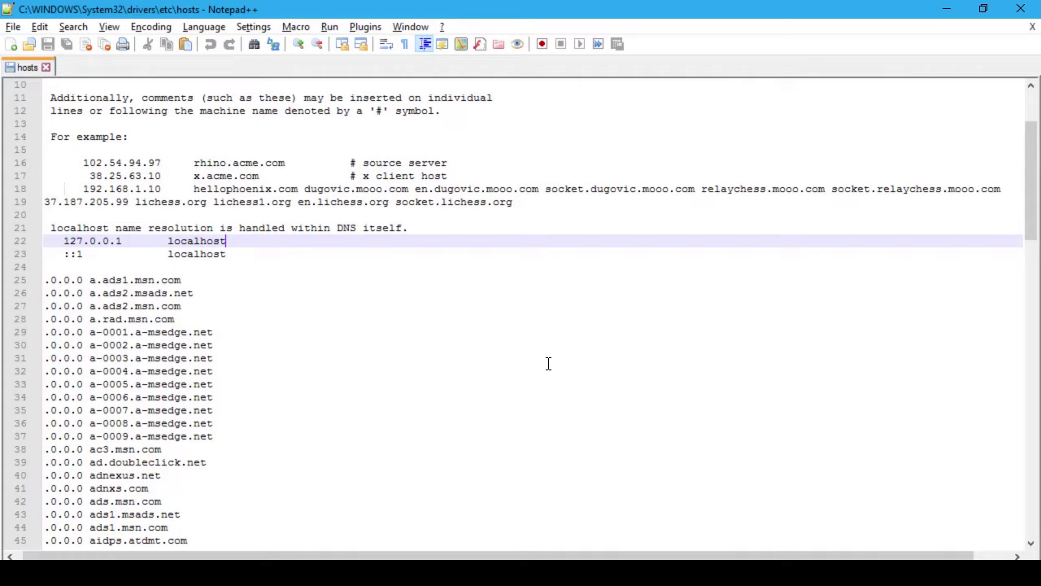
click(1029, 8)
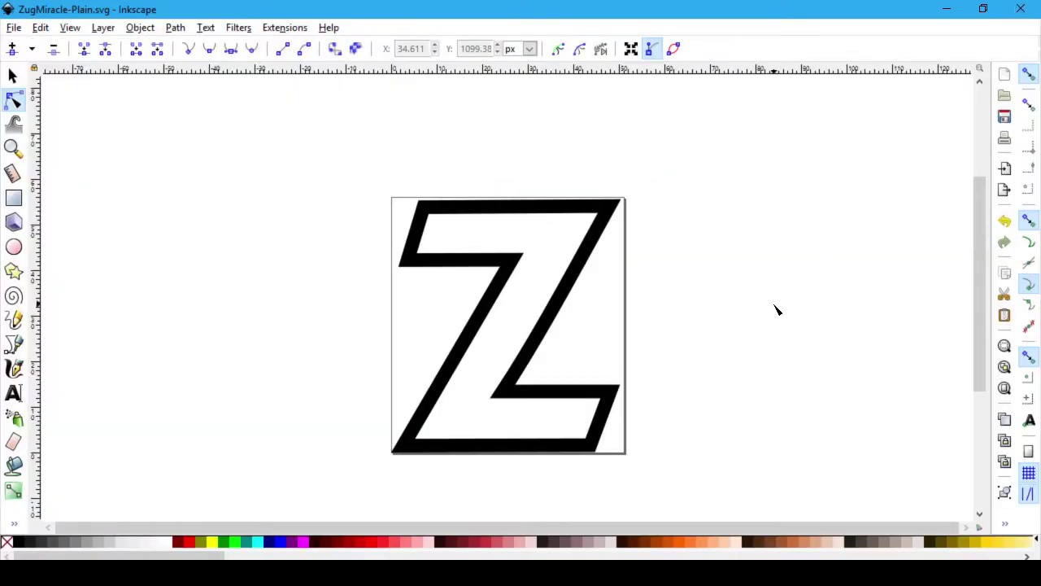
key(alt+Tab)
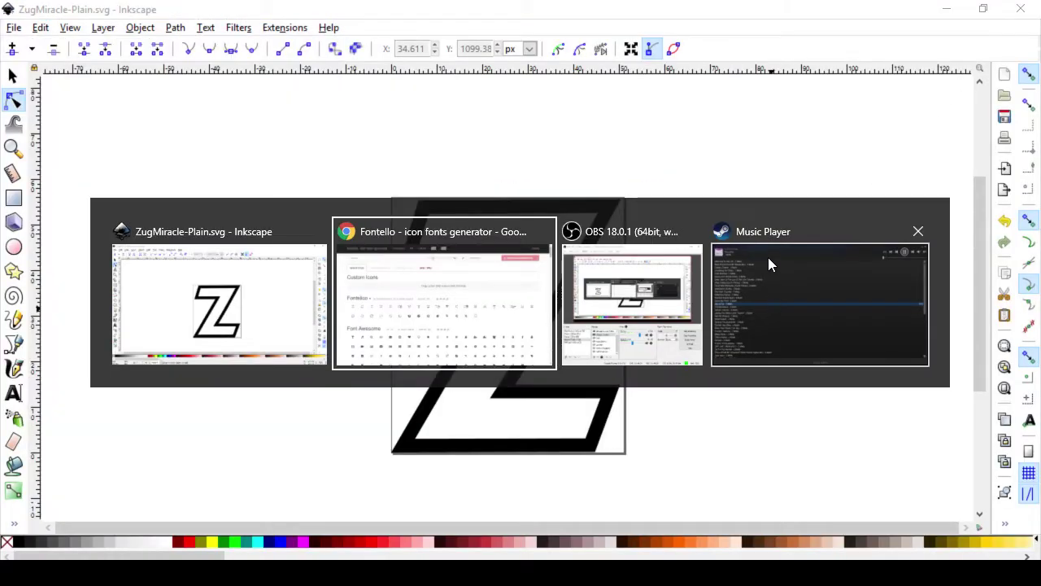
key(alt+Tab)
key(alt+Tab)
key(alt+shift+Tab)
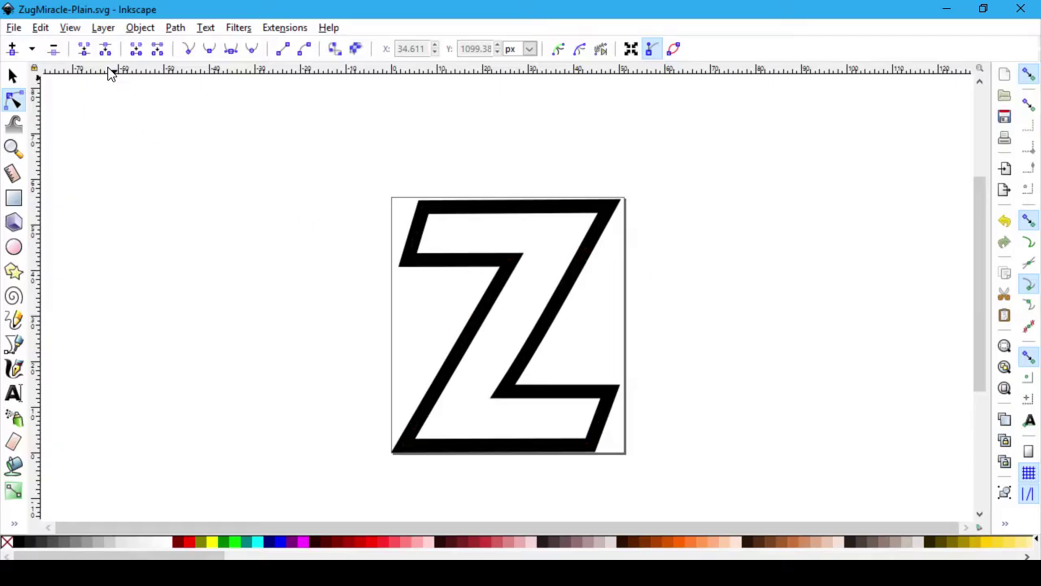
Step: In the Transform dialog's Scale tab, set proportional width and height to 400%
click(142, 29)
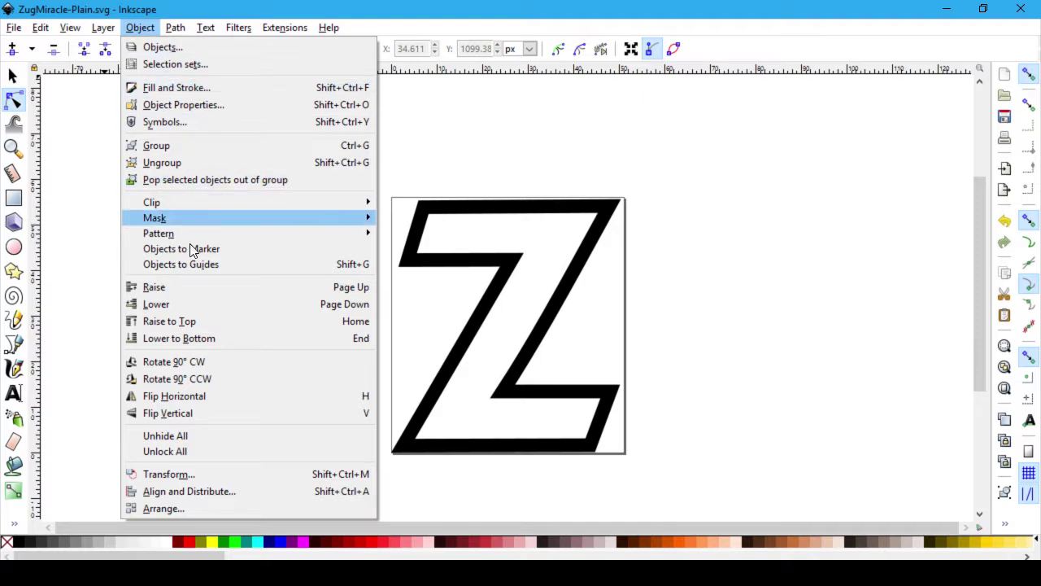
click(188, 474)
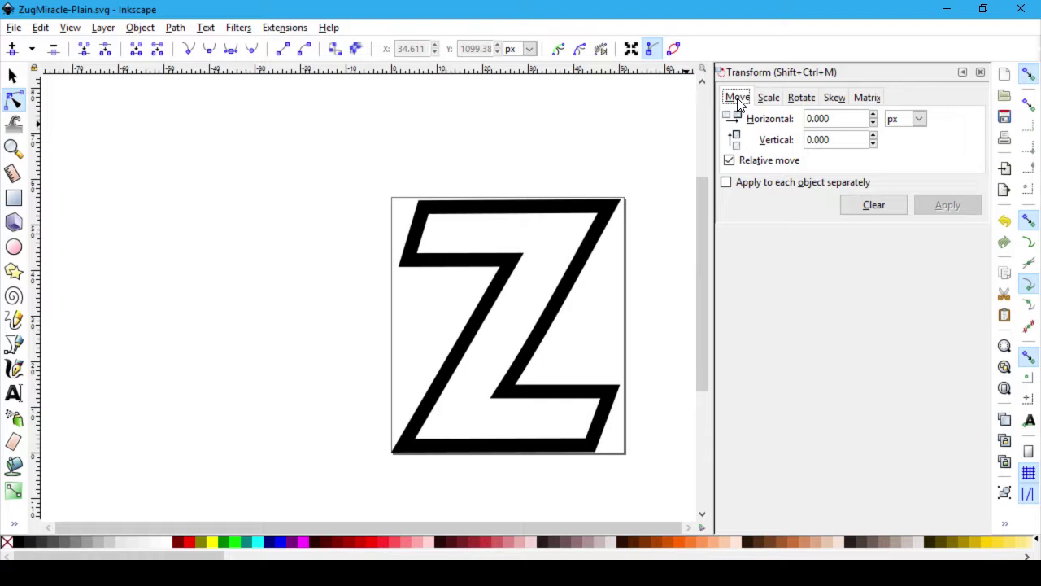
click(801, 98)
click(768, 98)
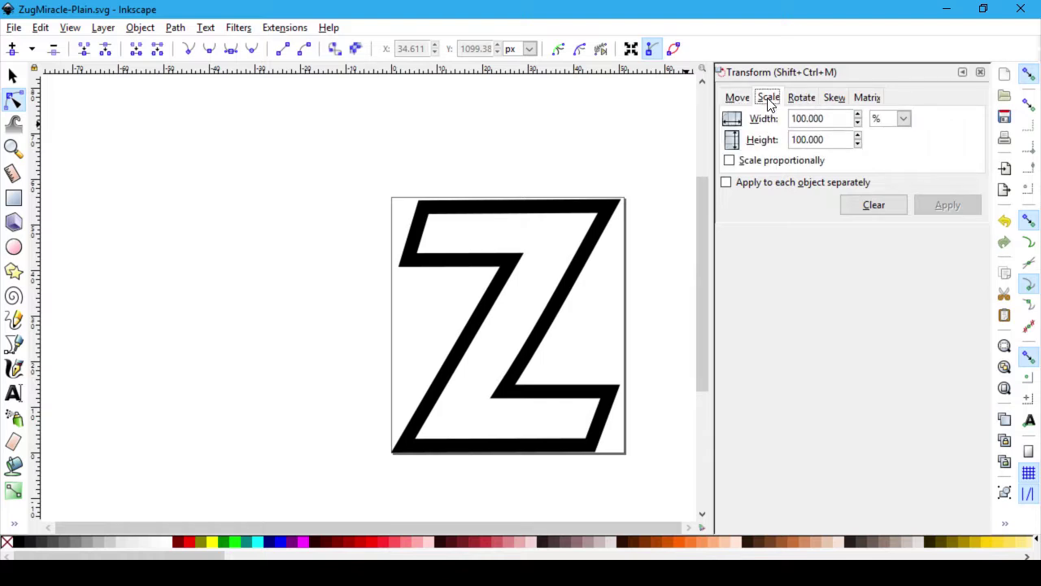
click(821, 118)
click(755, 163)
click(841, 119)
double_click(830, 120)
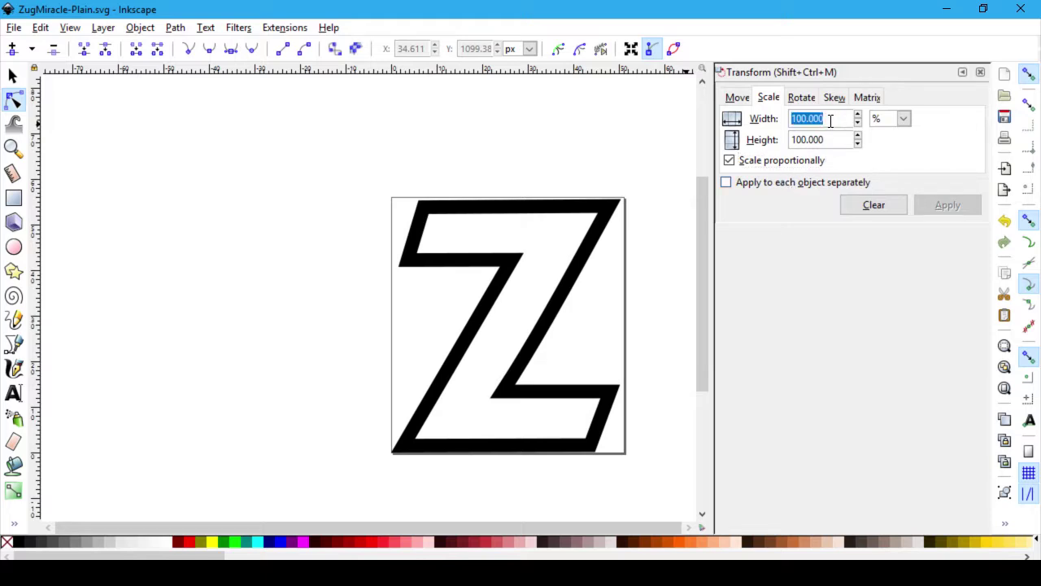
text(400)
key(Tab)
text(400)
key(Tab)
click(950, 207)
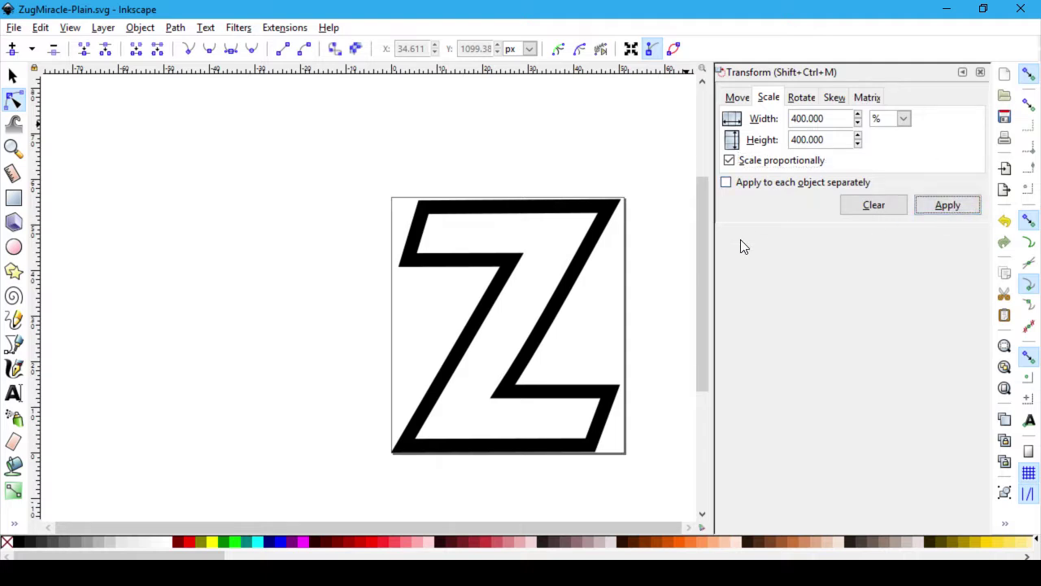
Step: Select the Z, apply the 400% scale, then undo it
click(13, 76)
click(558, 209)
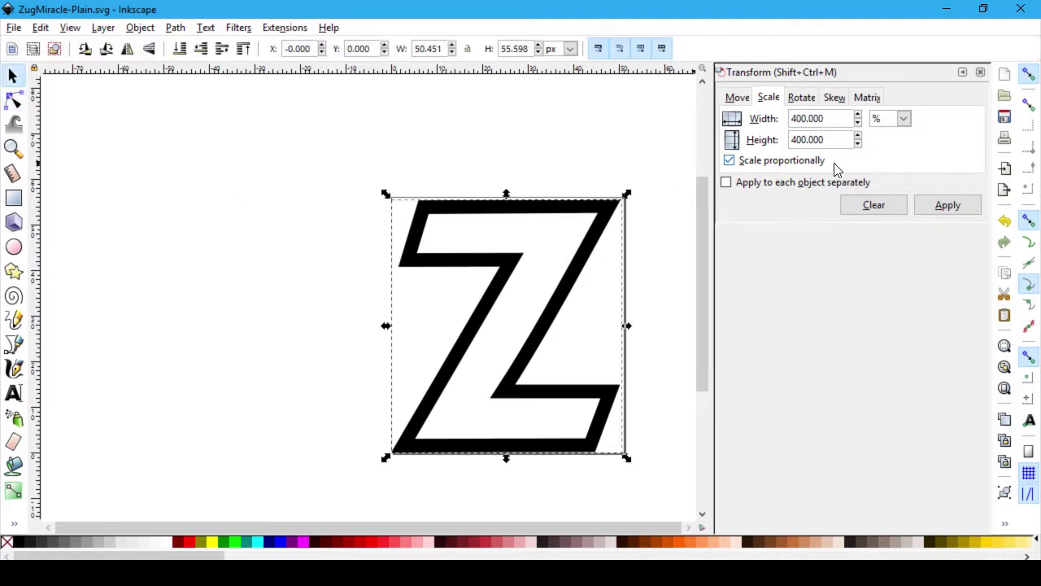
click(937, 207)
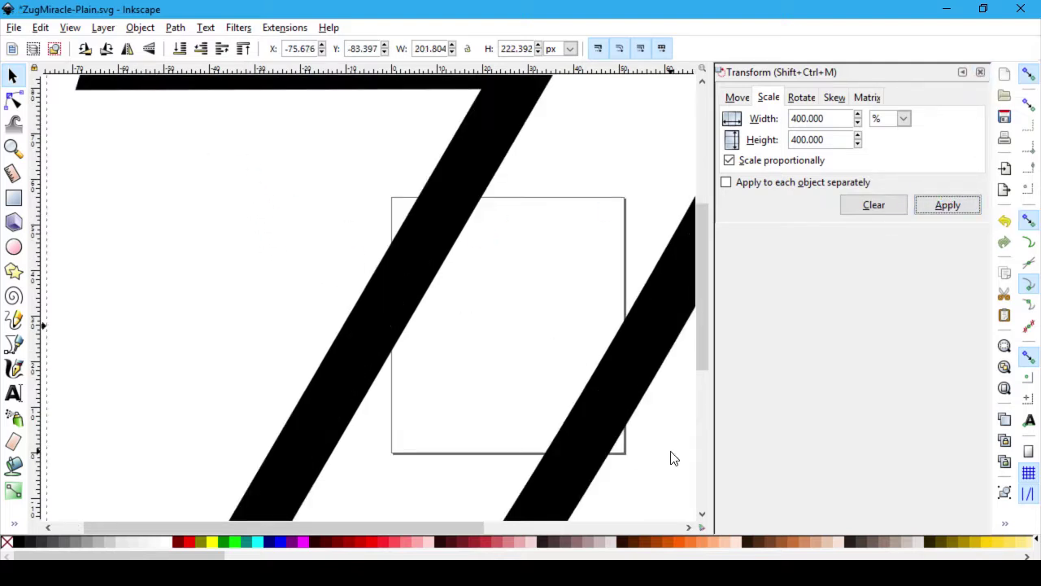
key(ctrl+z)
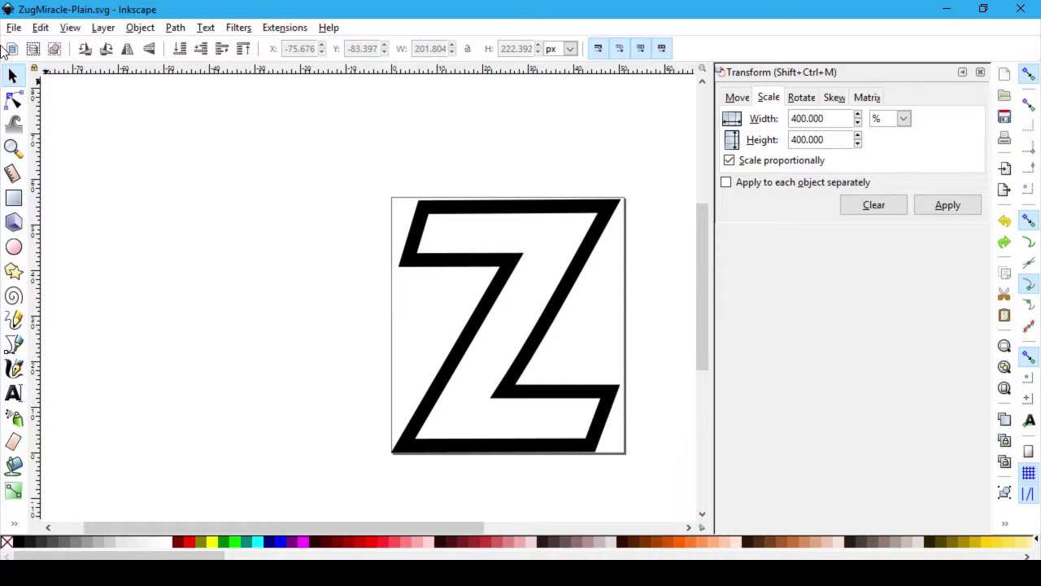
click(15, 28)
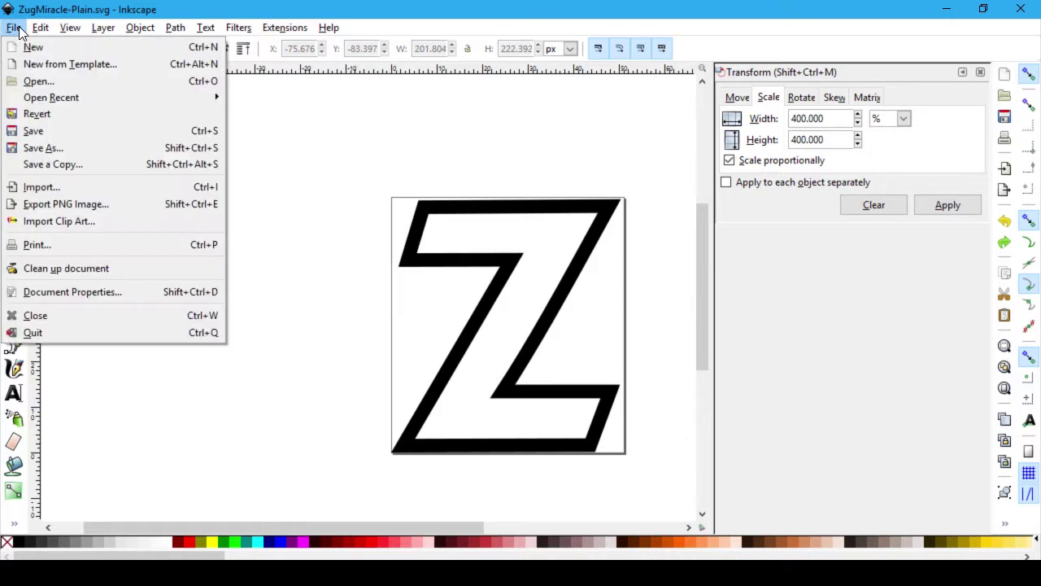
Step: Set a custom 204 × 224 px page size in Document Properties
click(123, 291)
click(521, 248)
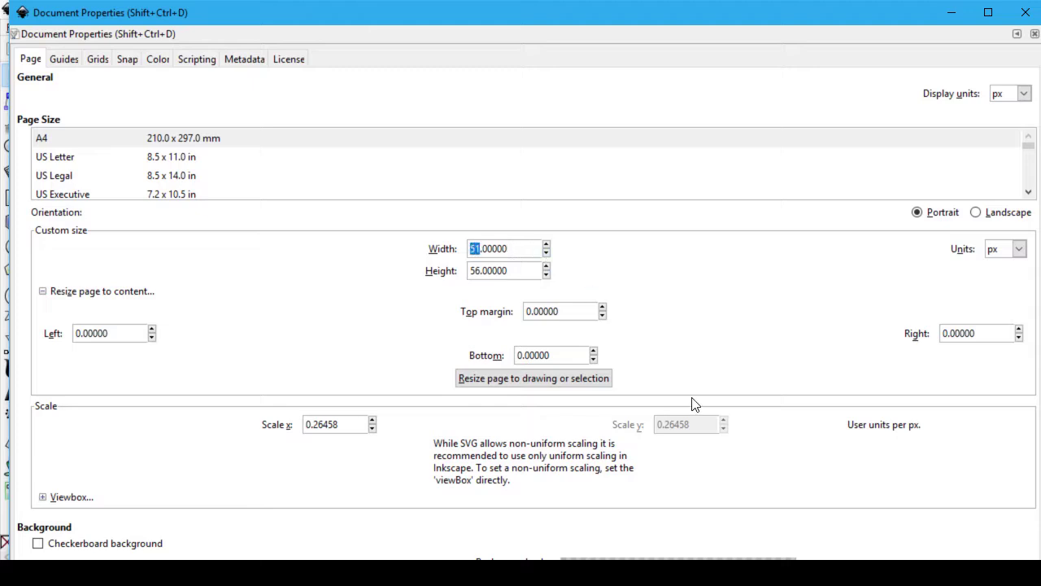
text(204)
key(Tab)
key(Right)
key(shift+Home)
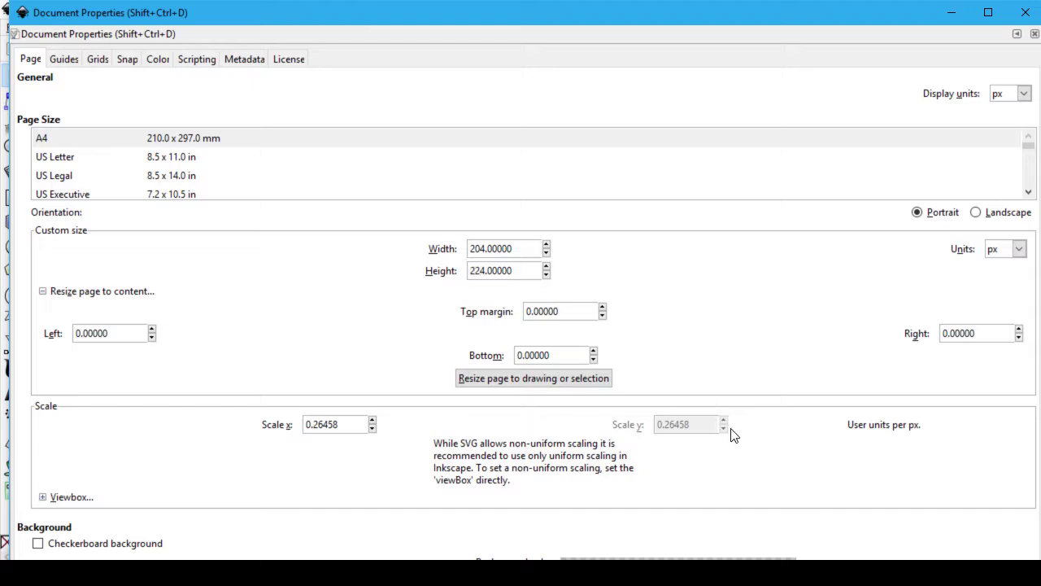
click(1023, 14)
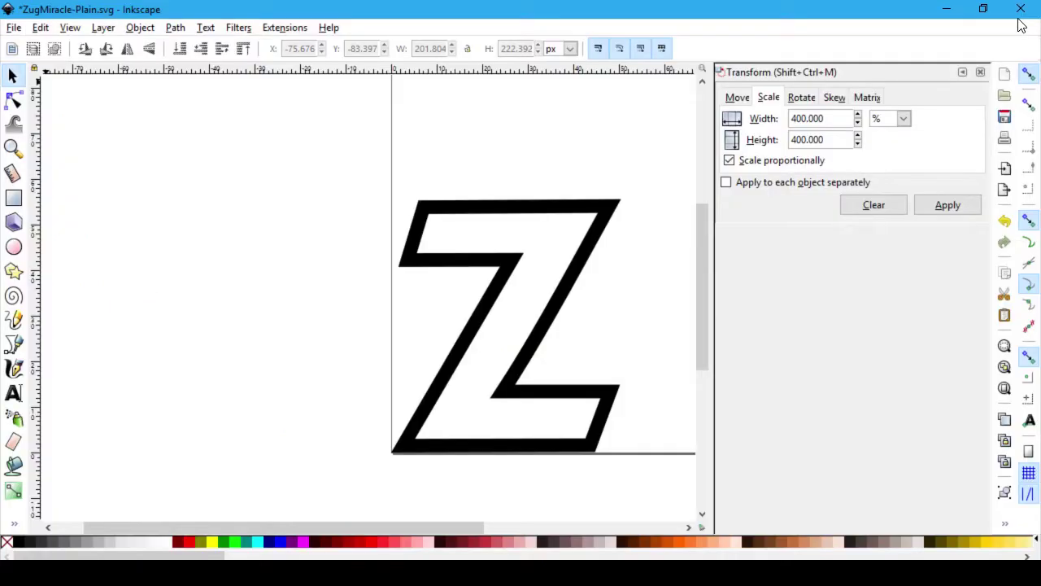
Step: Scale the Z up to 400% and drag it so it fills the enlarged page, ready for node editing
click(532, 213)
click(943, 204)
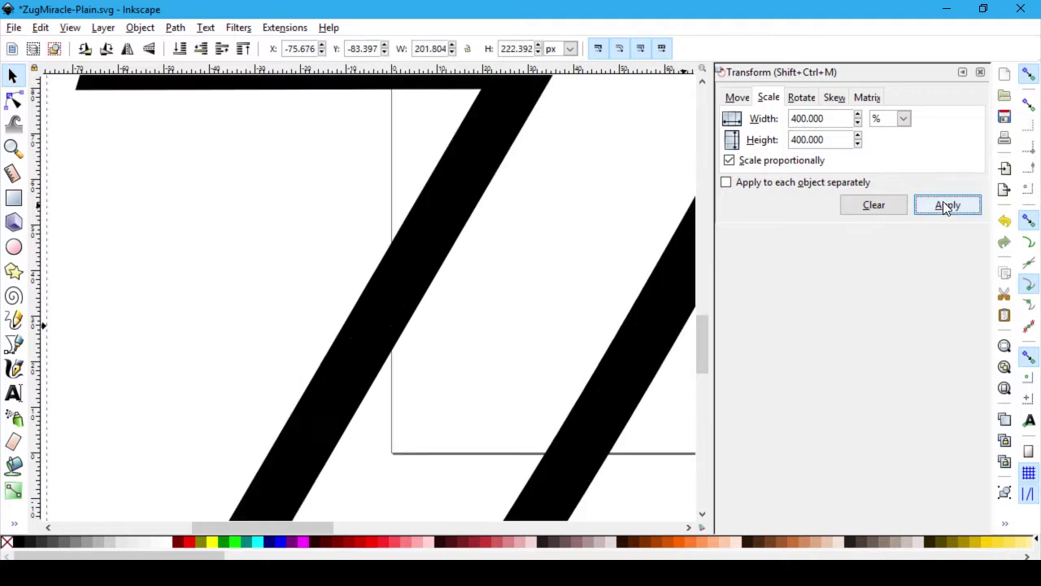
ctrl+scroll(173, 275, down, 4)
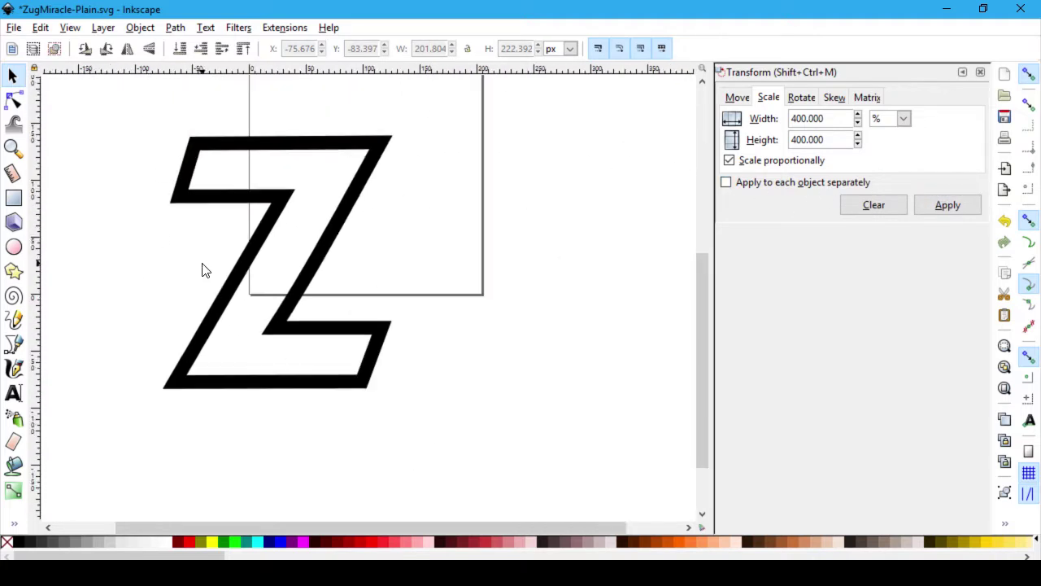
scroll(525, 323, up, 3)
drag(345, 314, 425, 224)
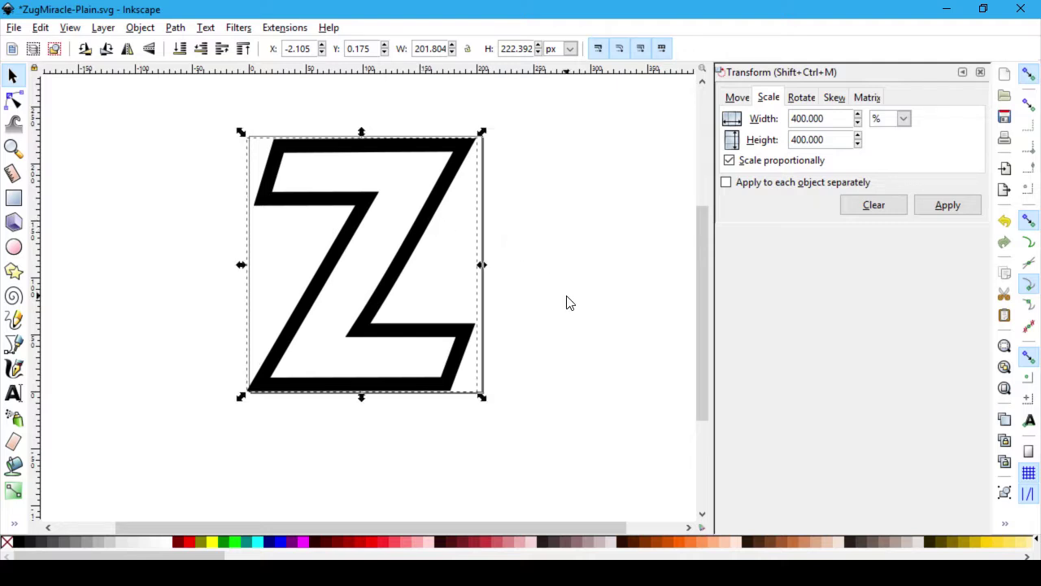
scroll(564, 302, up, 1)
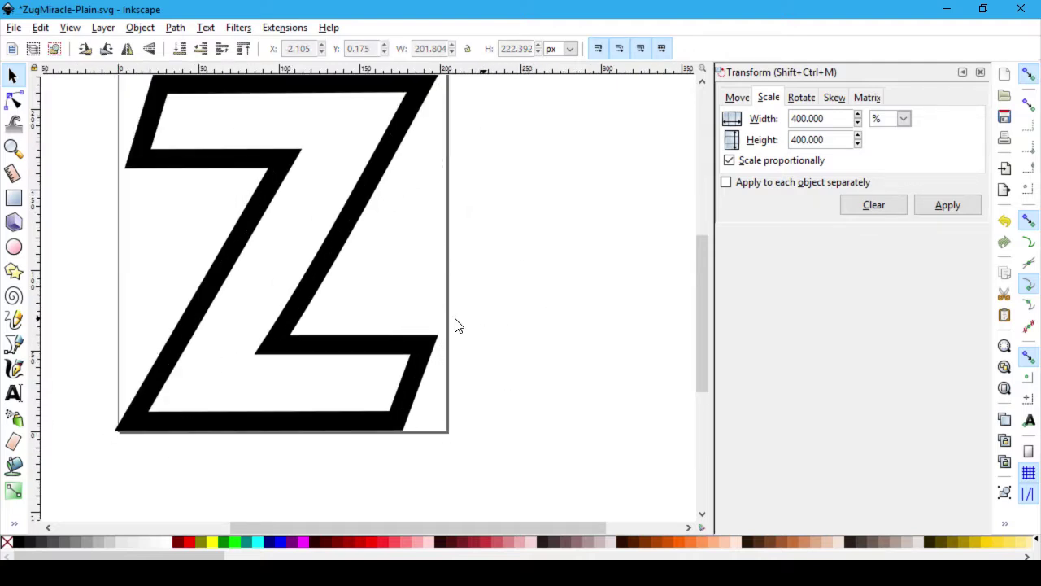
key(n)
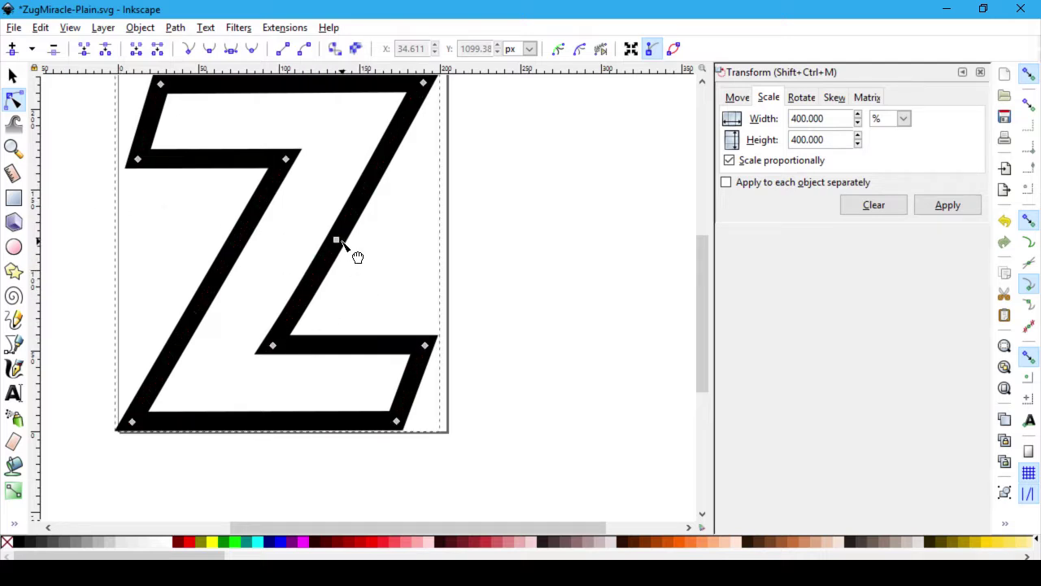
Step: Try deleting the diagonal's midpoint node, then undo the accidental deletion of the whole Z
click(336, 241)
right_click(338, 242)
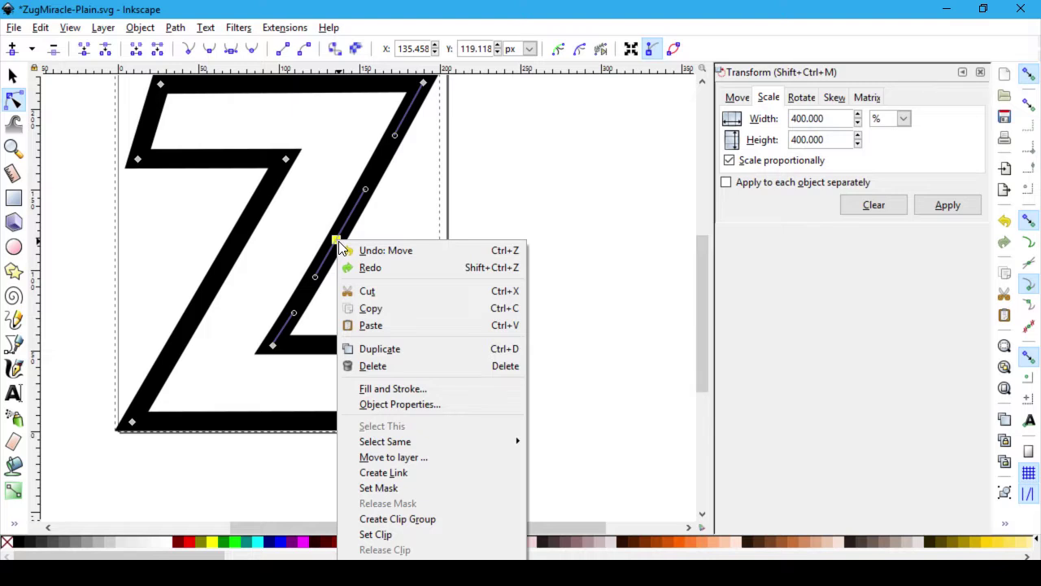
click(384, 366)
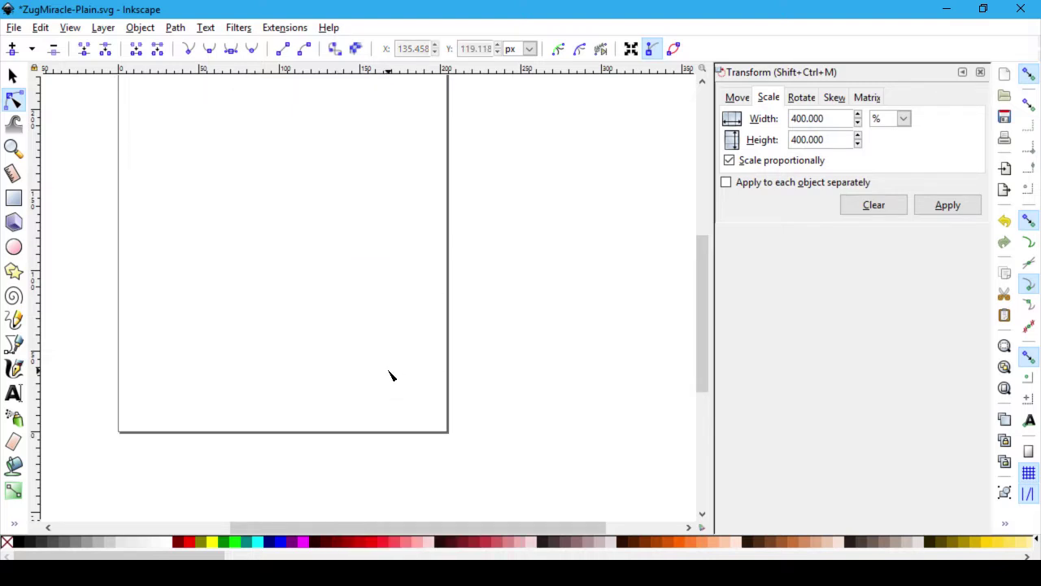
key(ctrl+z)
Step: Drag the diagonal's midpoint node, undo the curve, and even out the Z's right-hand strokes
click(340, 259)
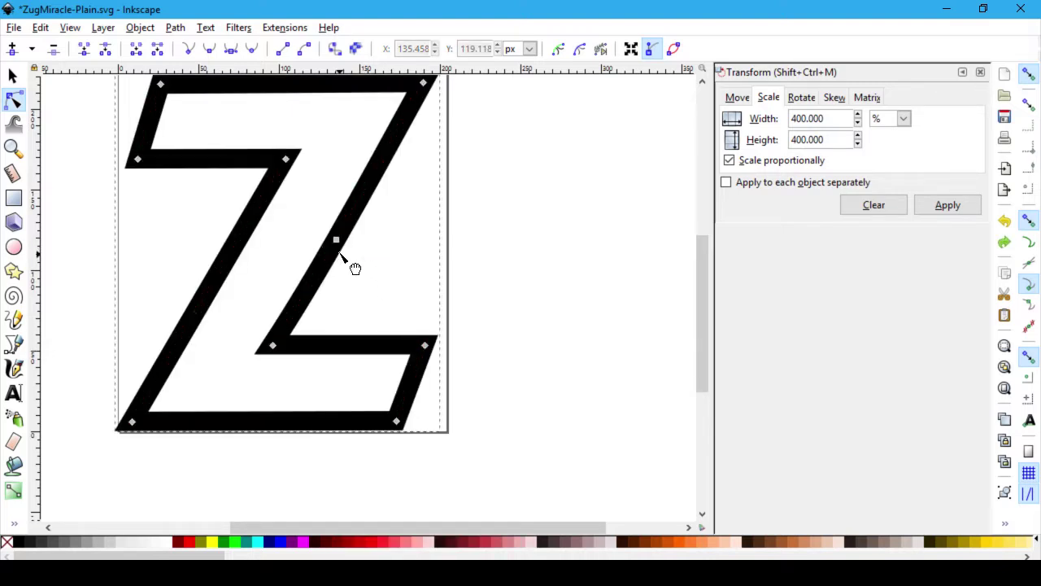
click(336, 240)
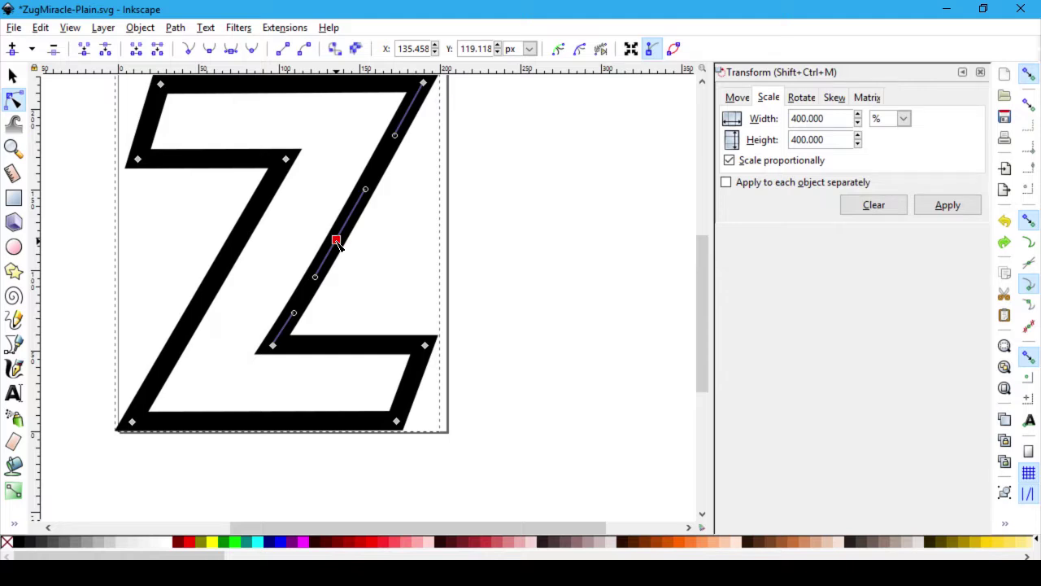
right_click(337, 244)
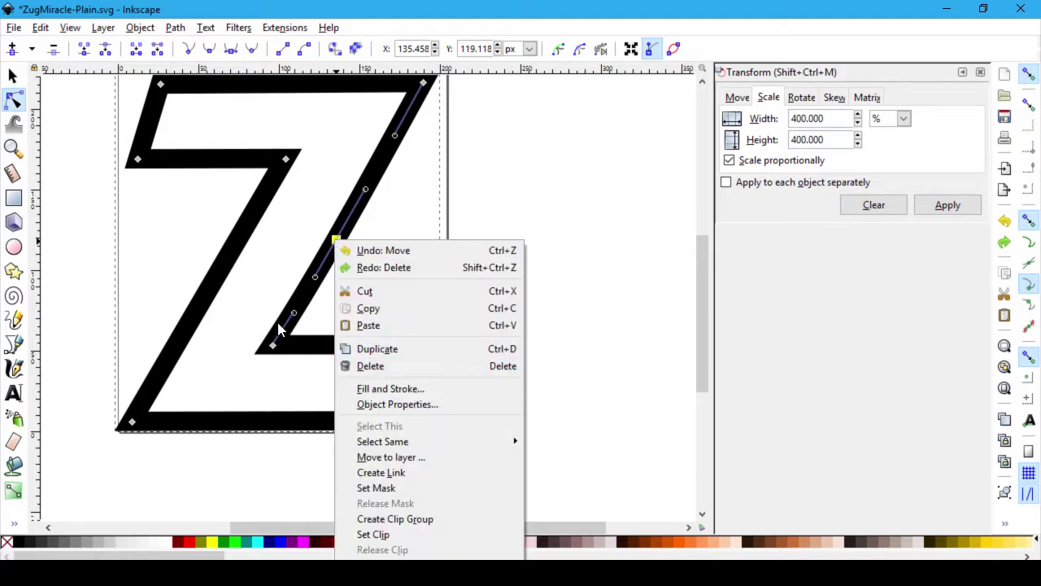
click(416, 225)
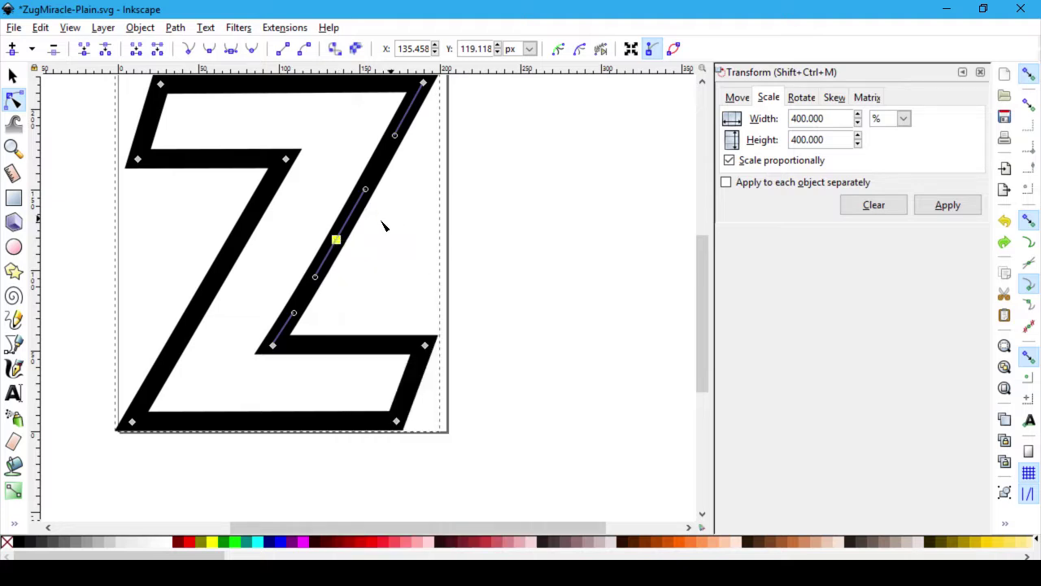
drag(338, 240, 388, 226)
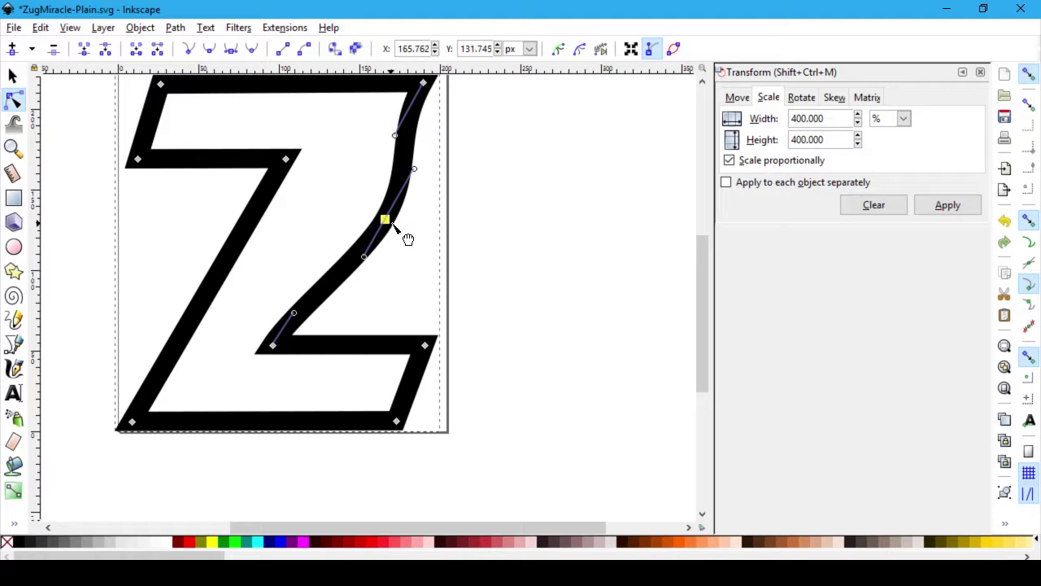
right_click(388, 223)
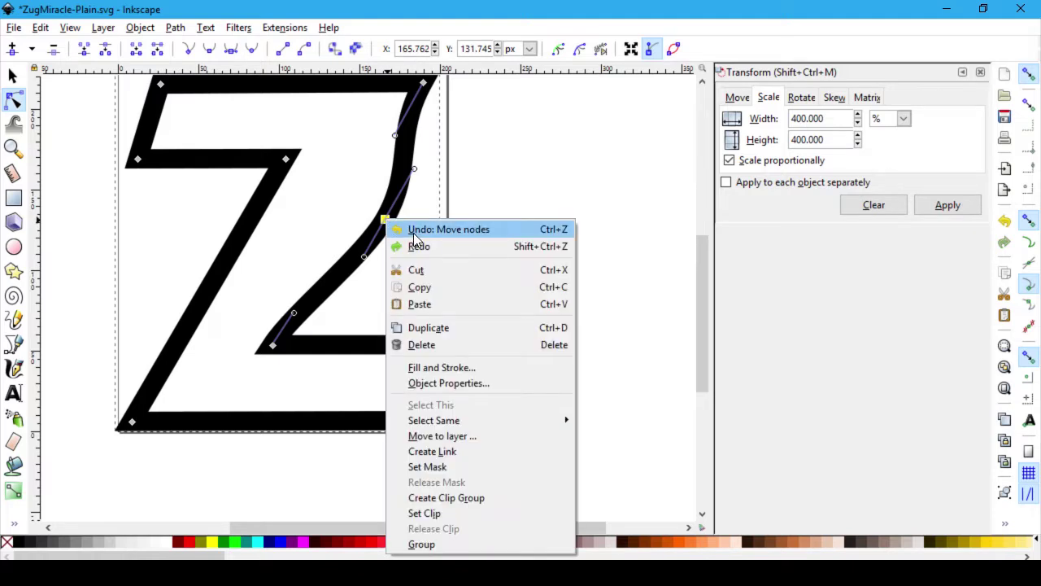
click(413, 232)
click(521, 309)
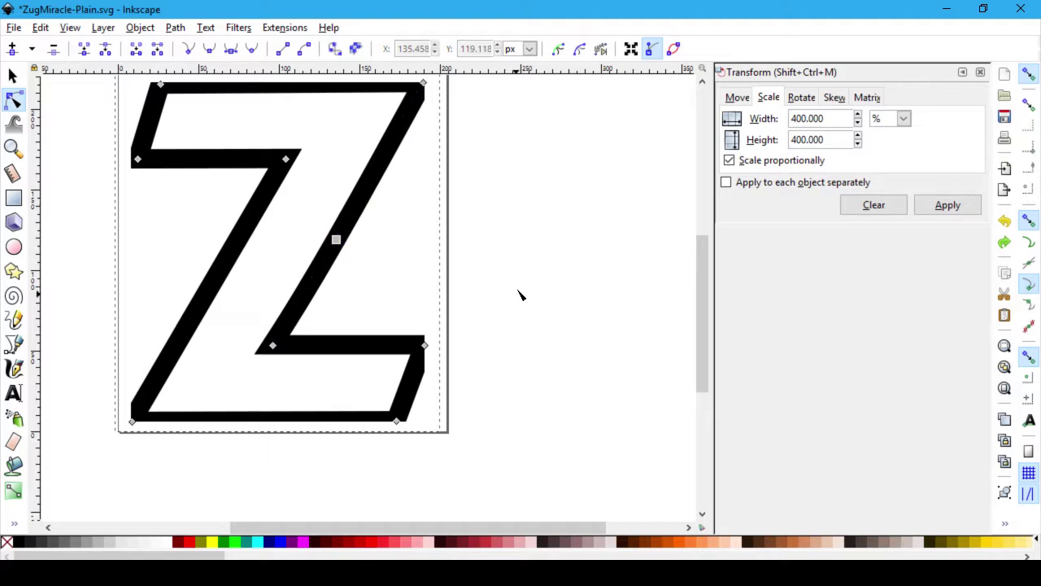
key(ctrl+z)
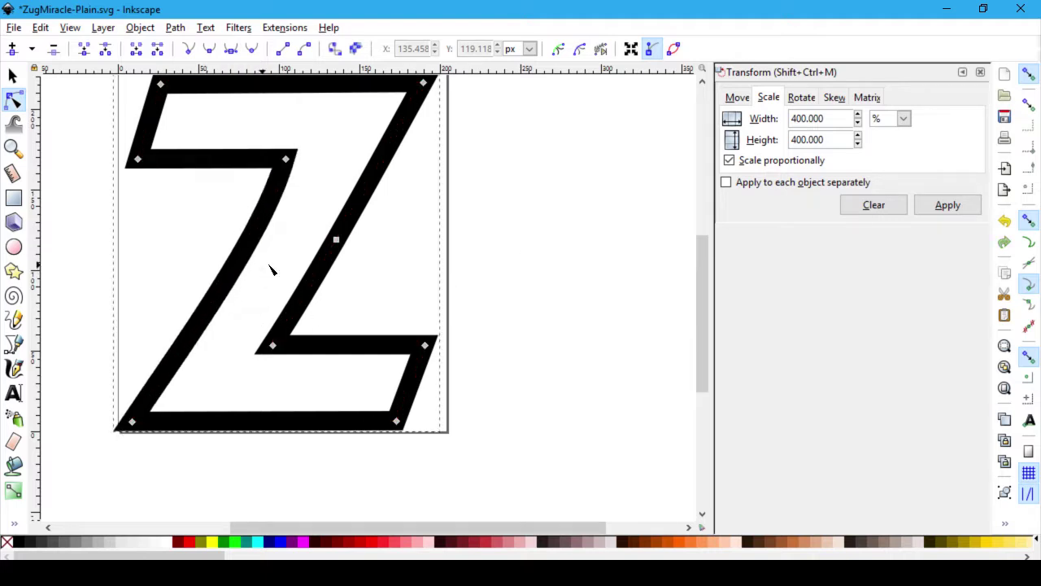
Step: Move the outlined Z with the Selector until it lines up with the page
click(13, 75)
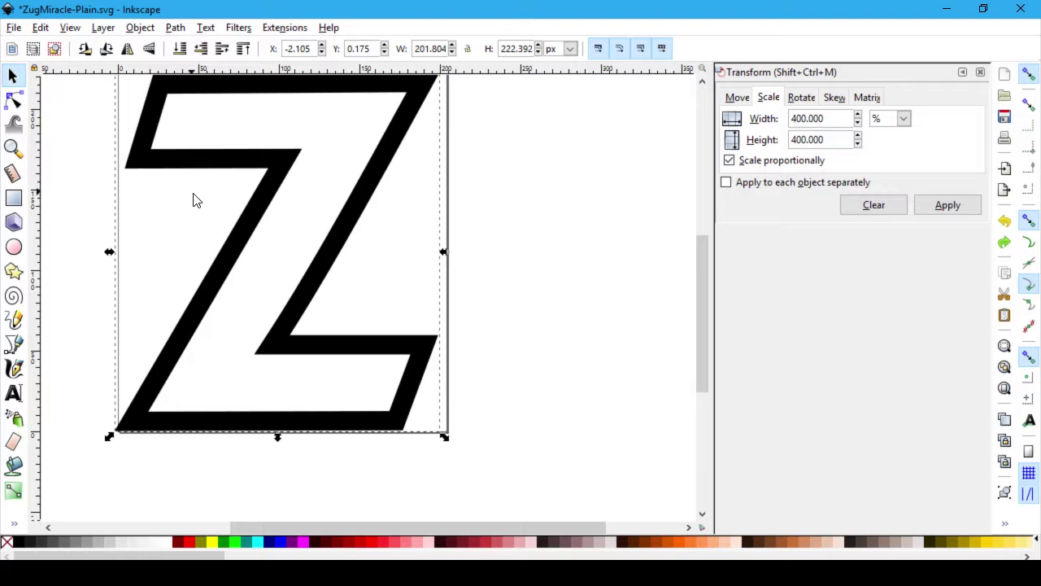
drag(245, 225, 252, 226)
scroll(241, 493, up, 1)
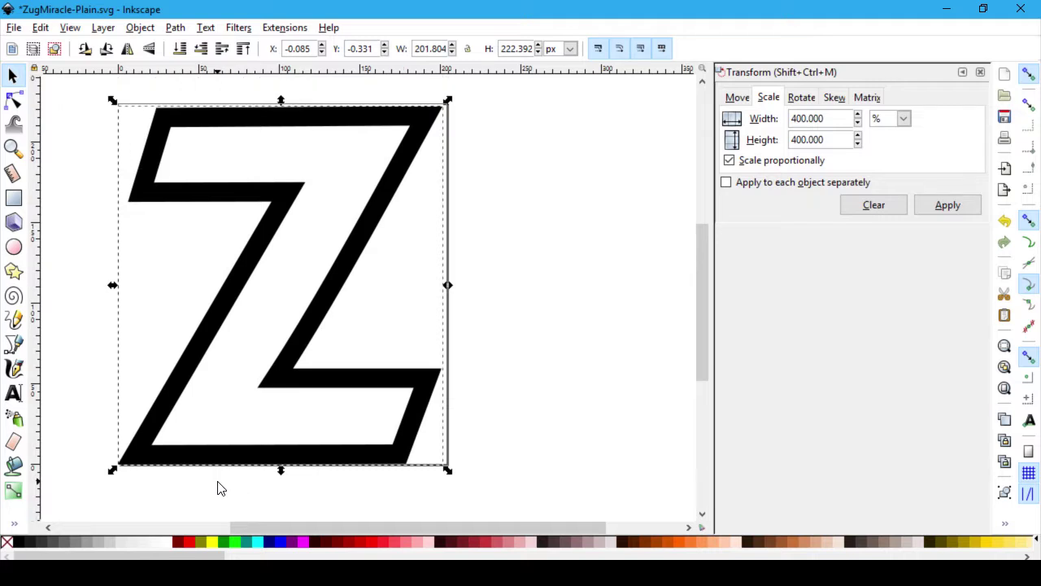
ctrl+scroll(219, 488, up, 2)
mouse_move(230, 413)
mouse_down()
mouse_move(260, 407)
mouse_move(227, 428)
mouse_up()
click(101, 527)
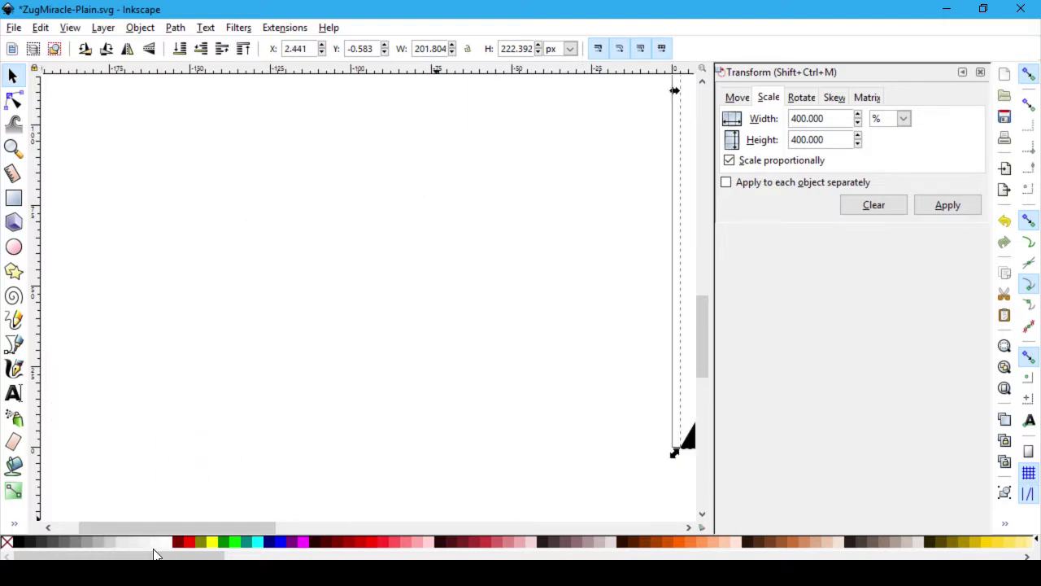
drag(189, 524, 340, 524)
mouse_move(244, 410)
mouse_down()
mouse_move(235, 395)
mouse_move(231, 406)
mouse_up()
click(127, 423)
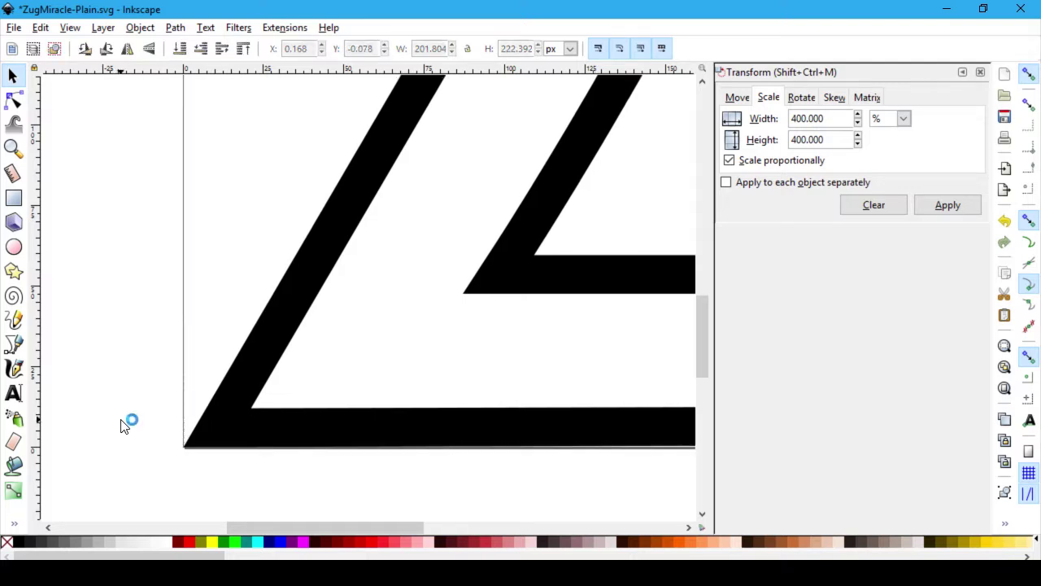
Step: Save the drawing as ZugMiracle-Plain.svg and switch to the Fontello page
ctrl+scroll(470, 366, down, 2)
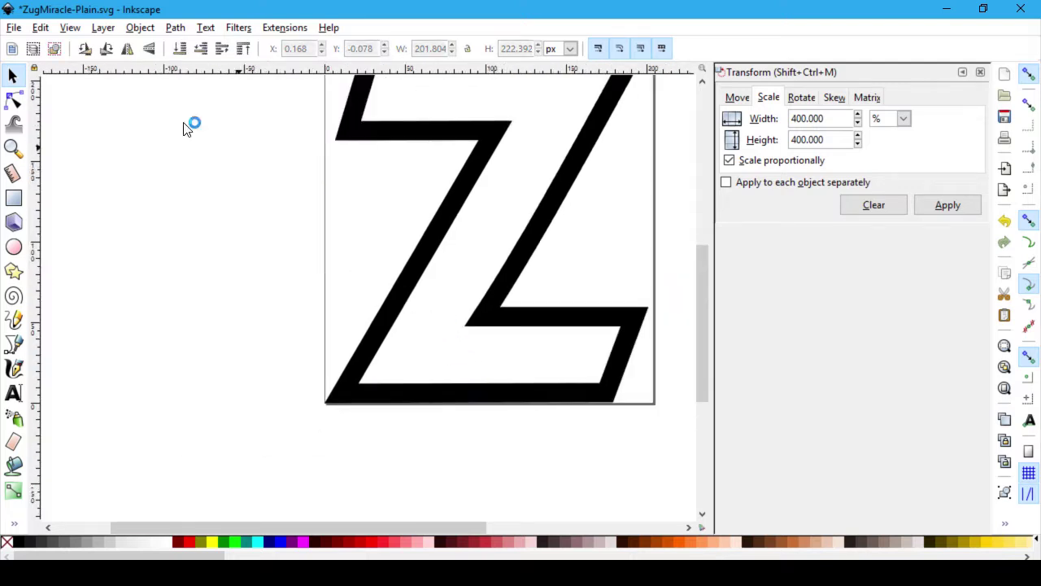
click(15, 26)
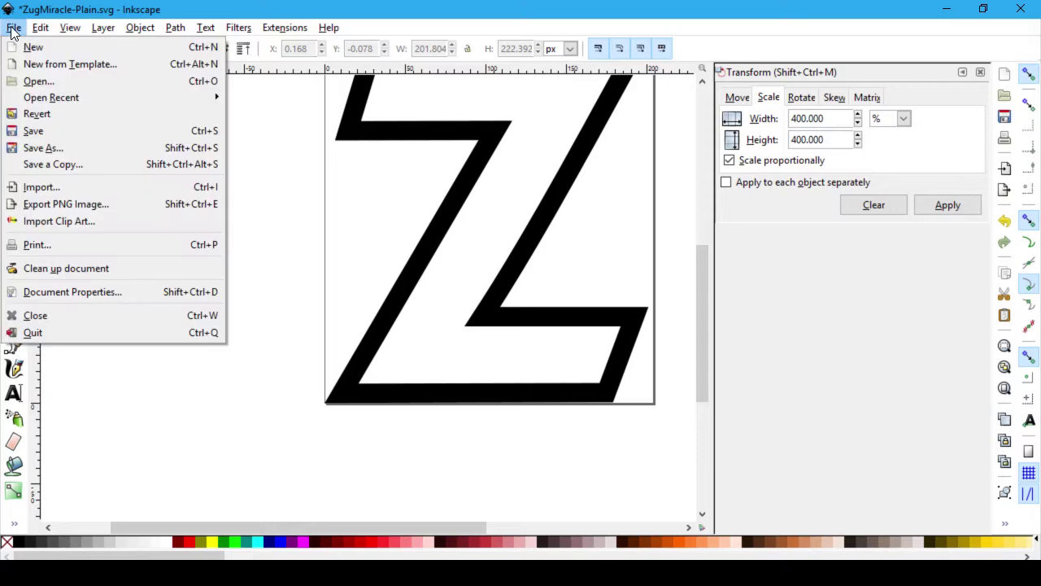
click(47, 129)
key(alt+Tab)
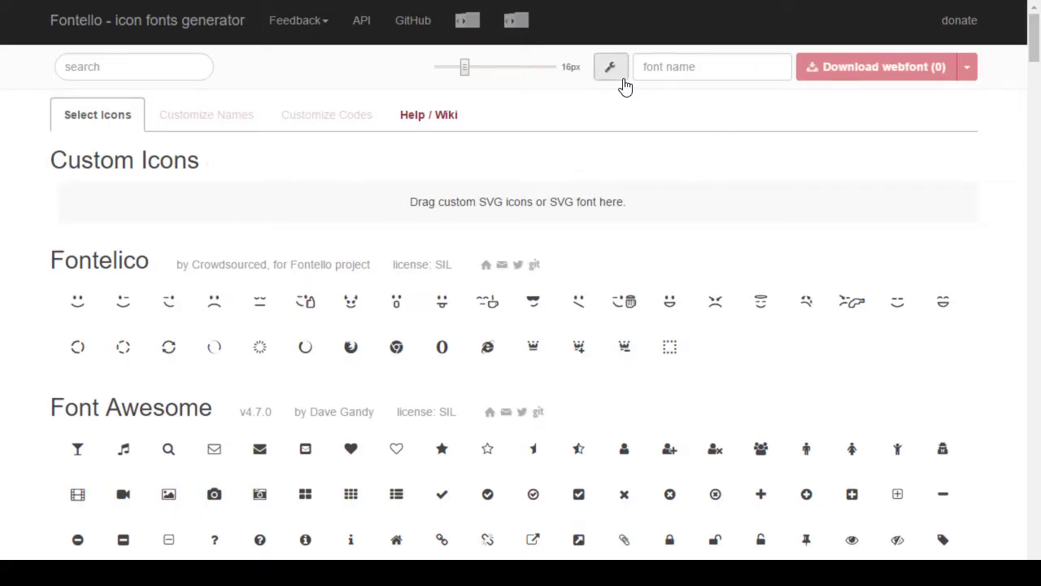
Step: Import ZugMiracle-Plain.svg into Fontello as a custom icon
click(602, 70)
click(495, 108)
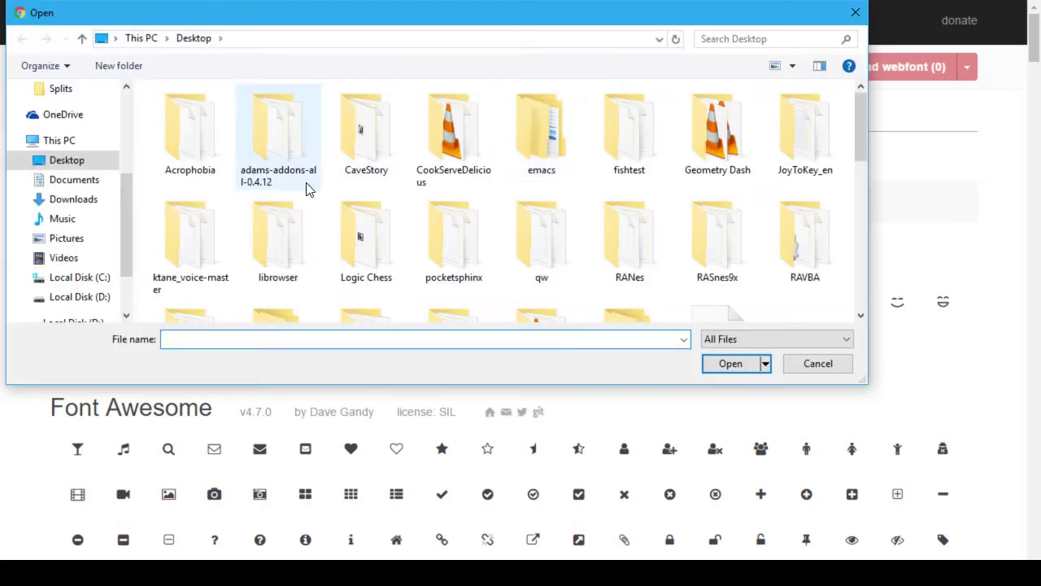
text(z)
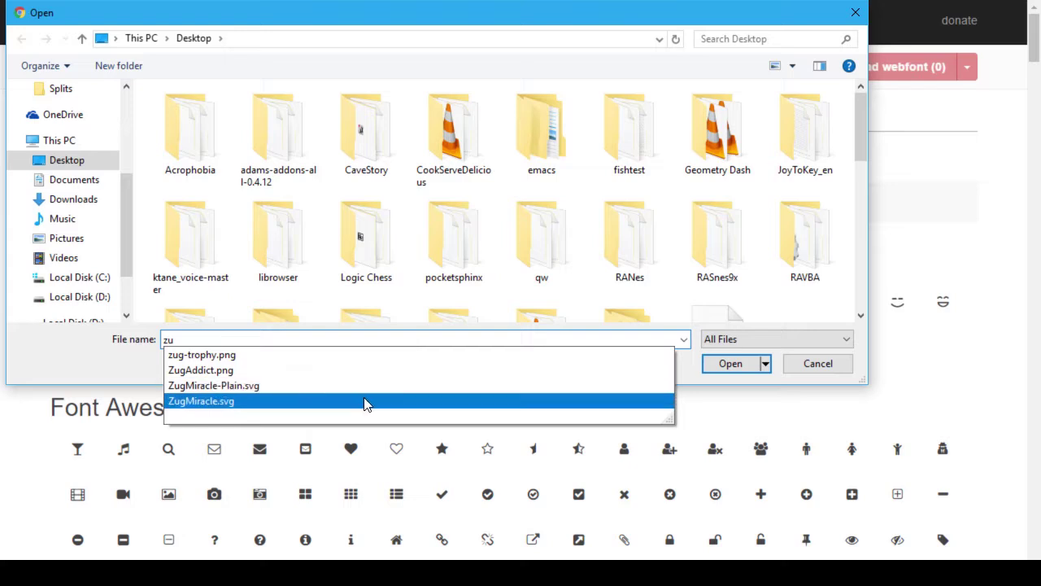
text(u)
click(333, 387)
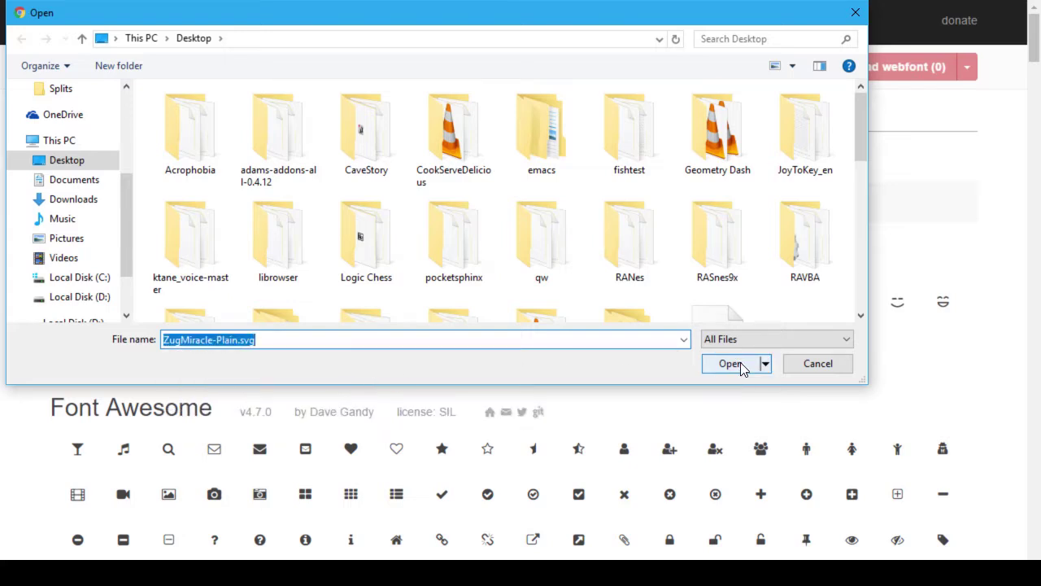
click(738, 365)
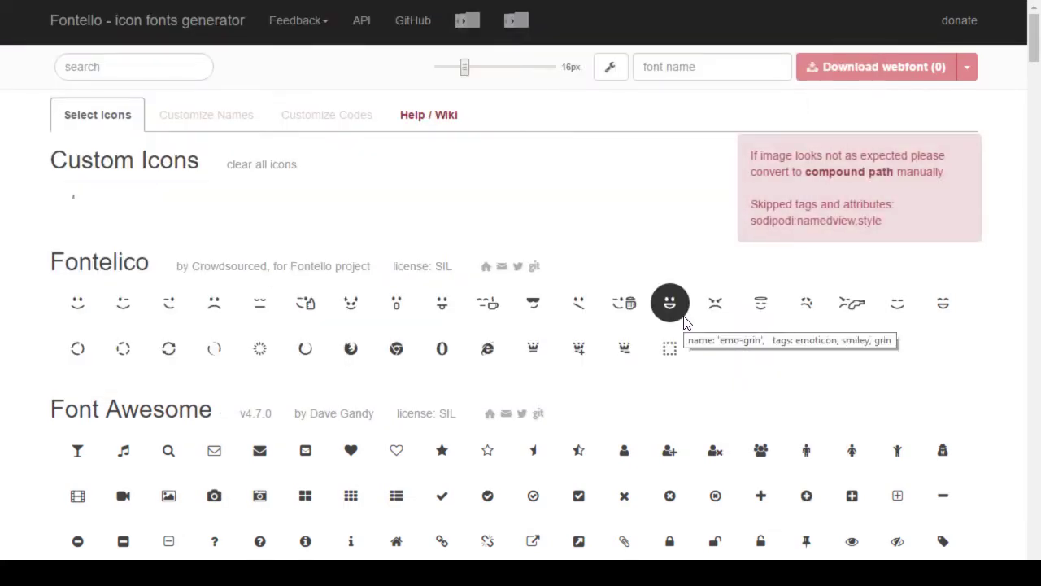
Step: Open the imported glyph's options and delete the glyph, confirming with OK
click(76, 199)
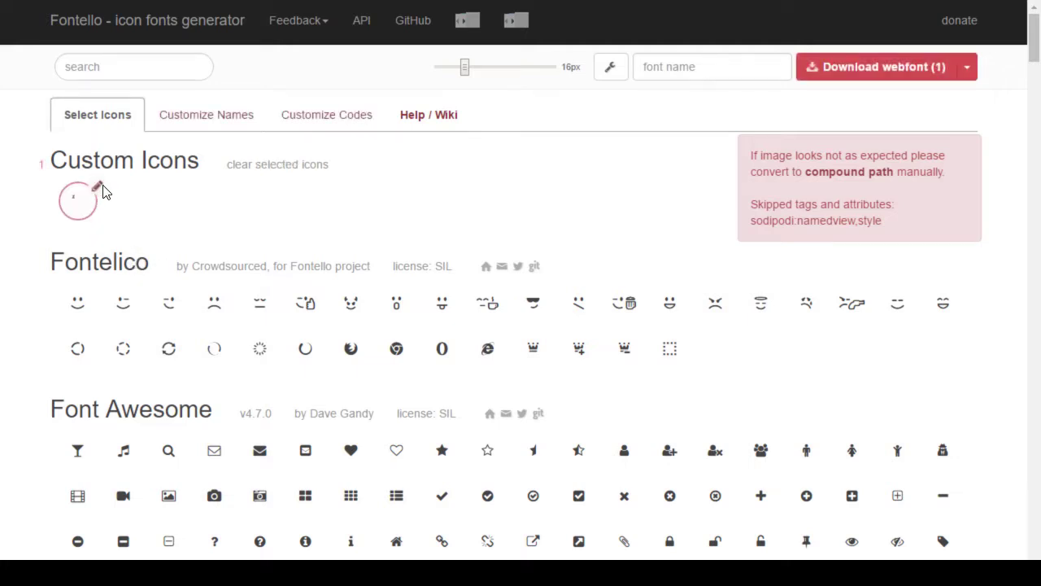
click(99, 188)
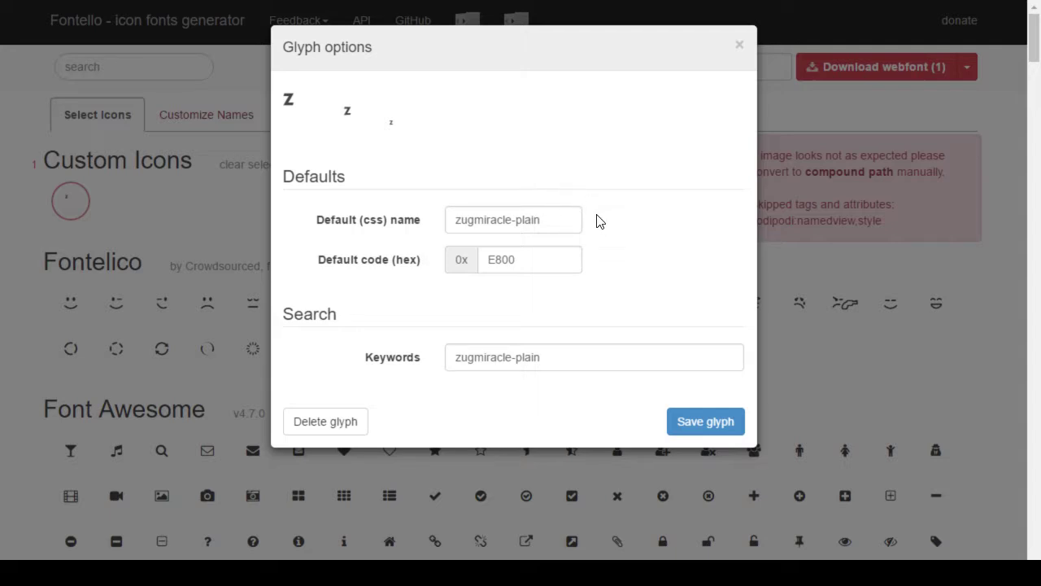
click(309, 419)
click(585, 103)
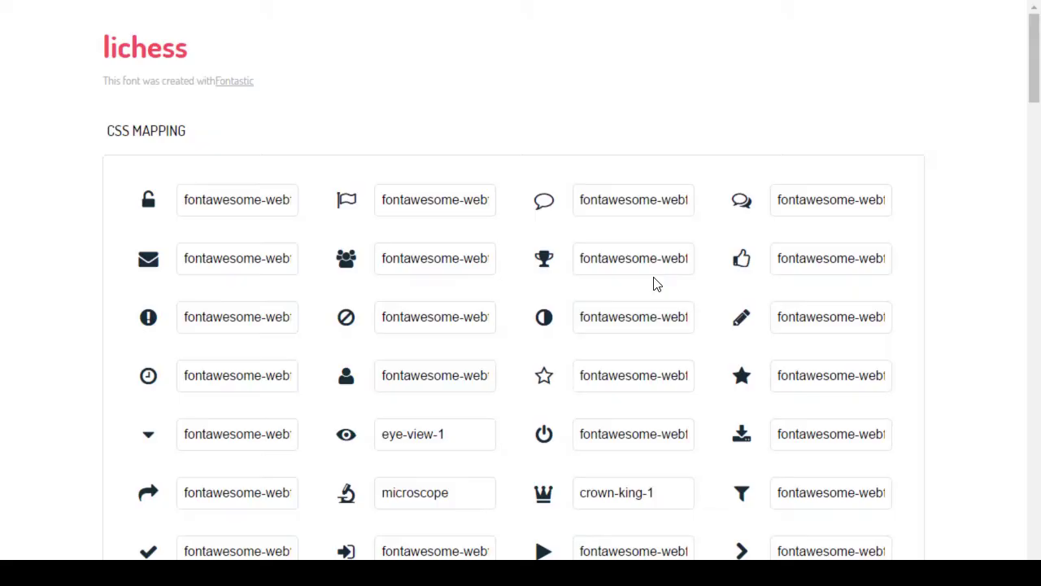
Step: Save the drawing as ZugMiracle-Plain Inkscape SVG, replacing the existing file
key(alt+Tab)
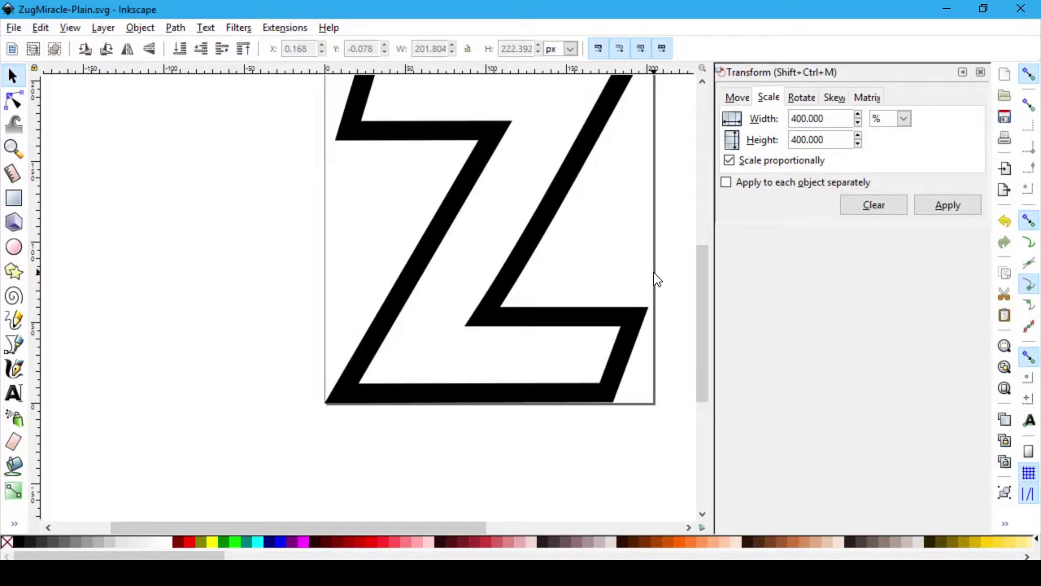
scroll(522, 478, up, 1)
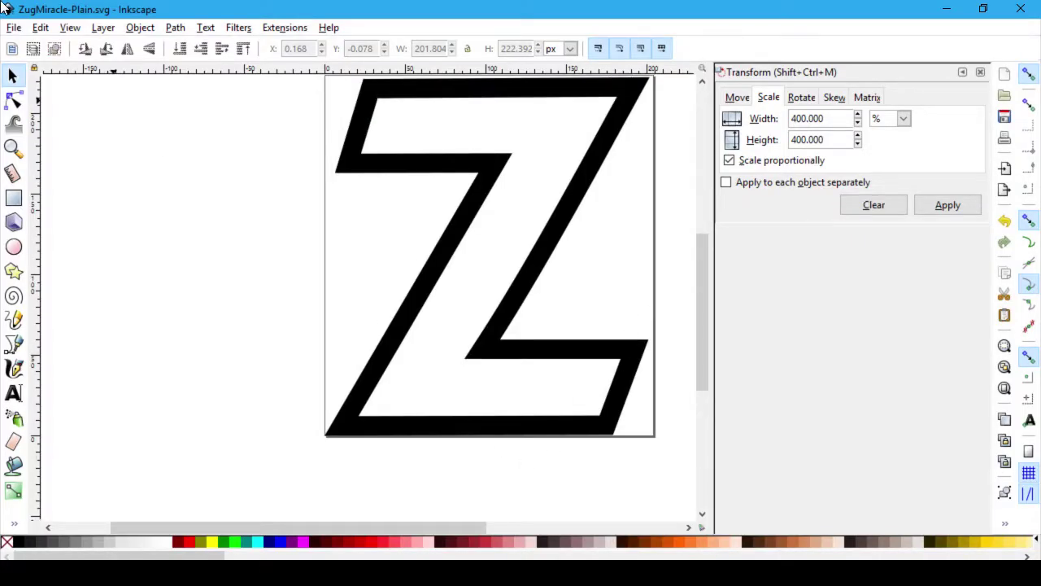
click(14, 28)
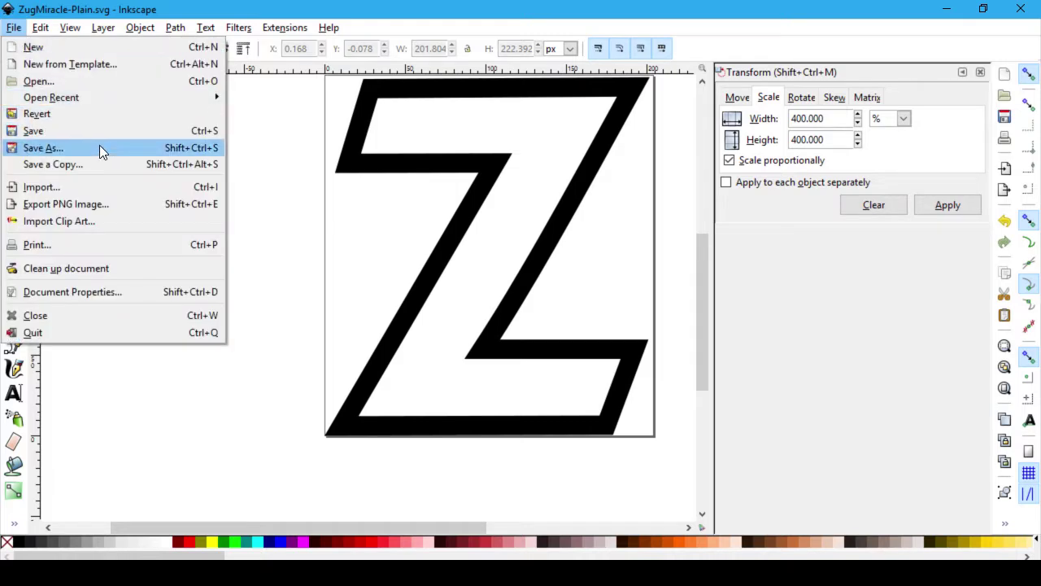
click(100, 147)
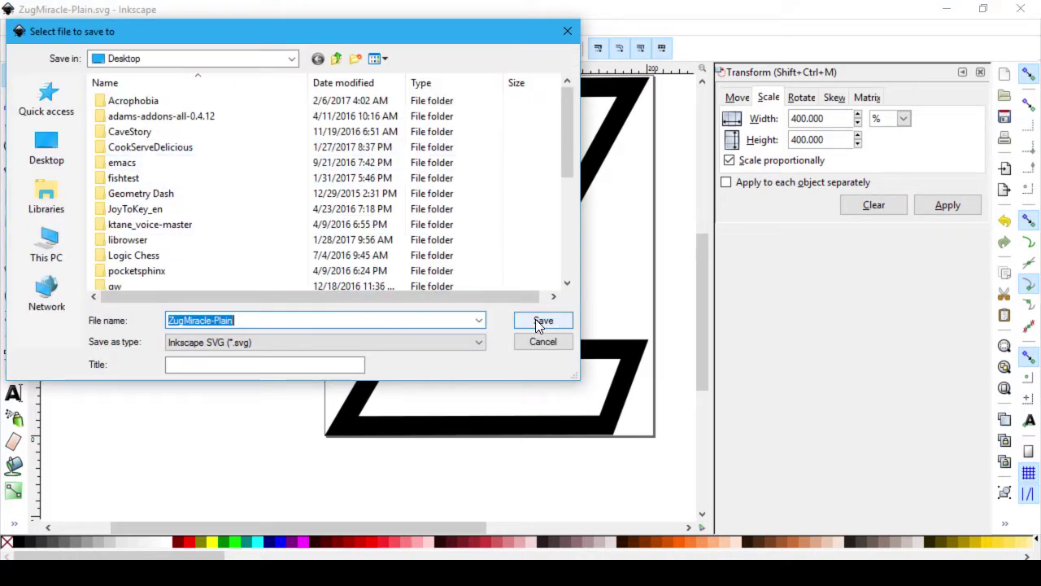
click(535, 322)
click(616, 366)
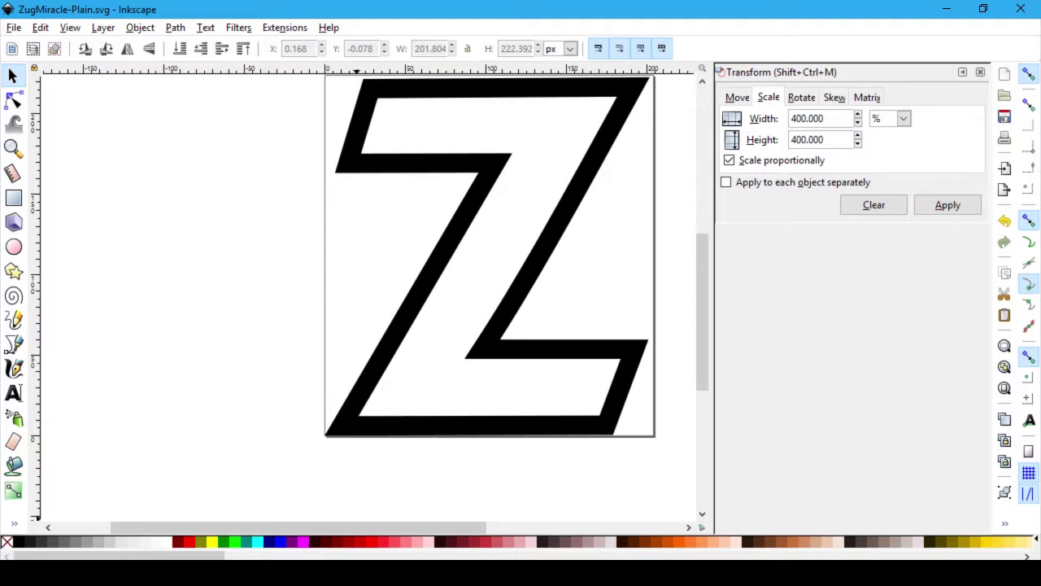
Step: Undo a stray move of the Z, resave with Ctrl+S, and minimize Inkscape to show the font page
key(super)
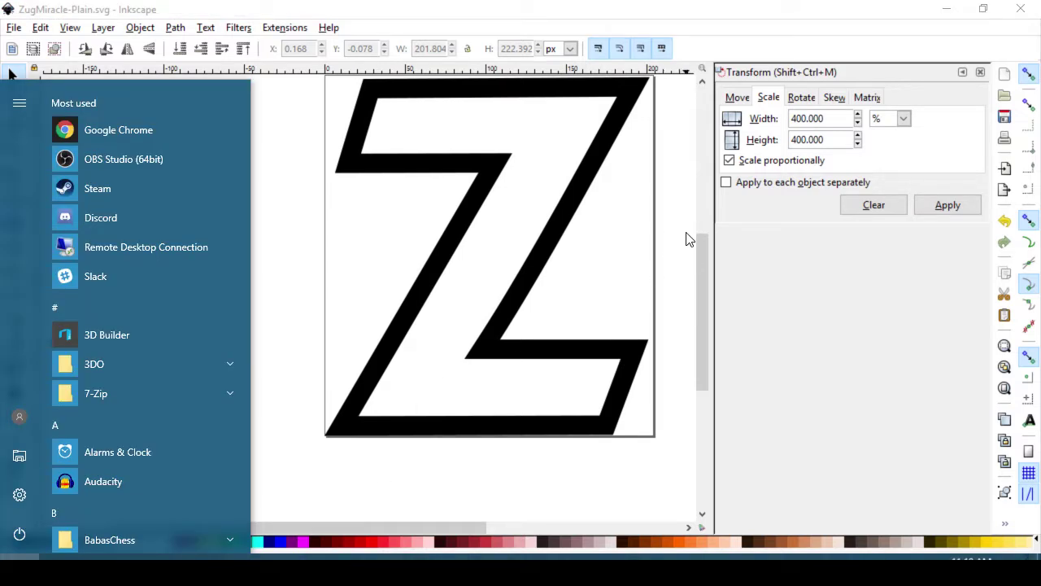
click(684, 238)
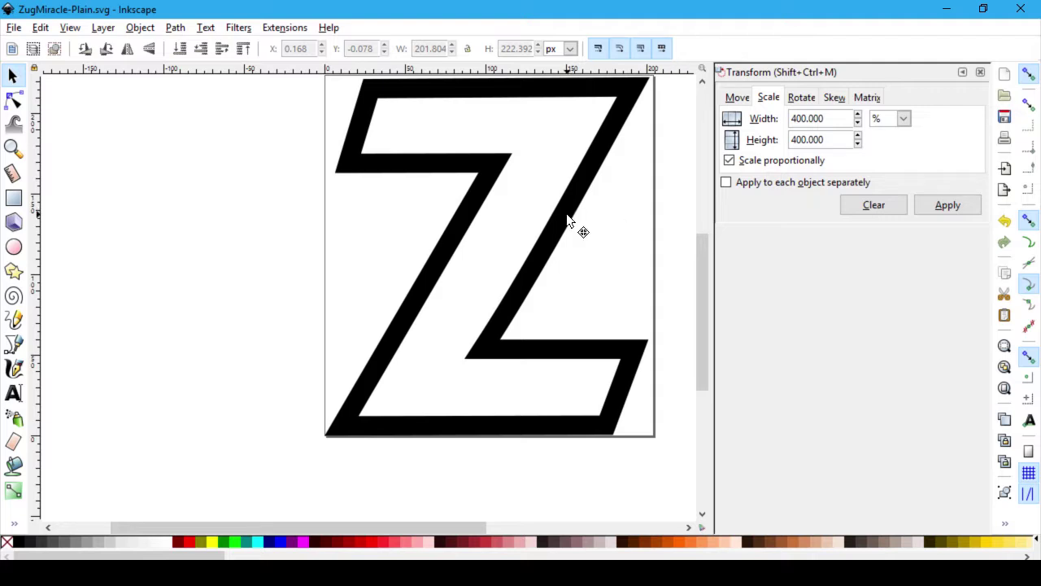
click(568, 221)
click(683, 210)
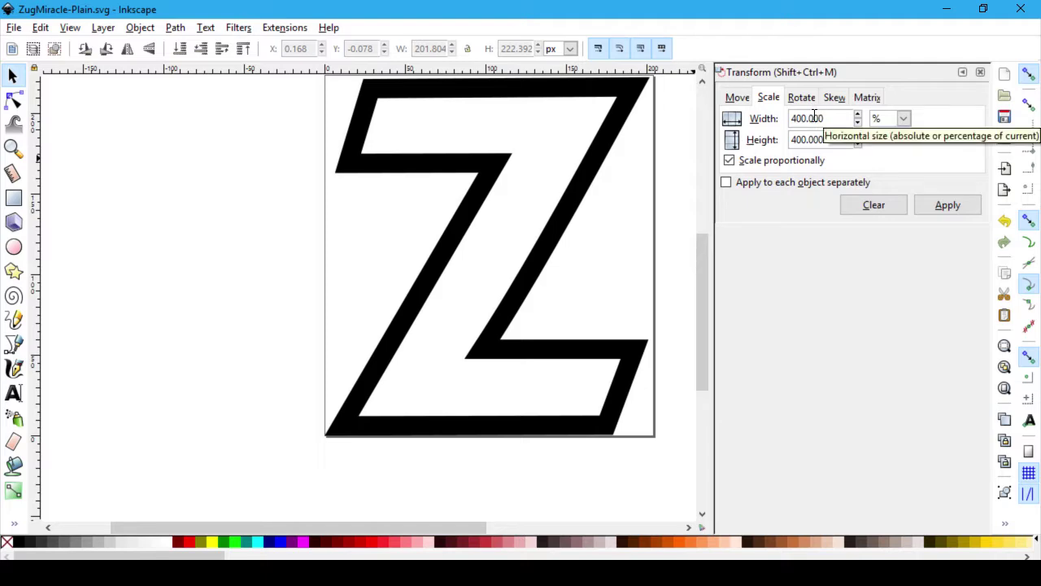
click(943, 8)
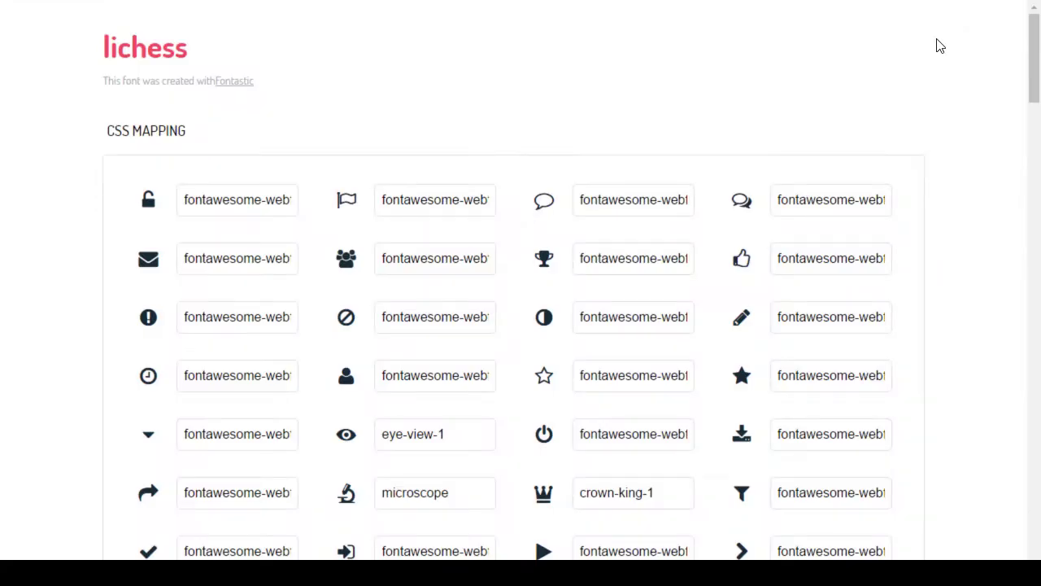
key(alt+Tab)
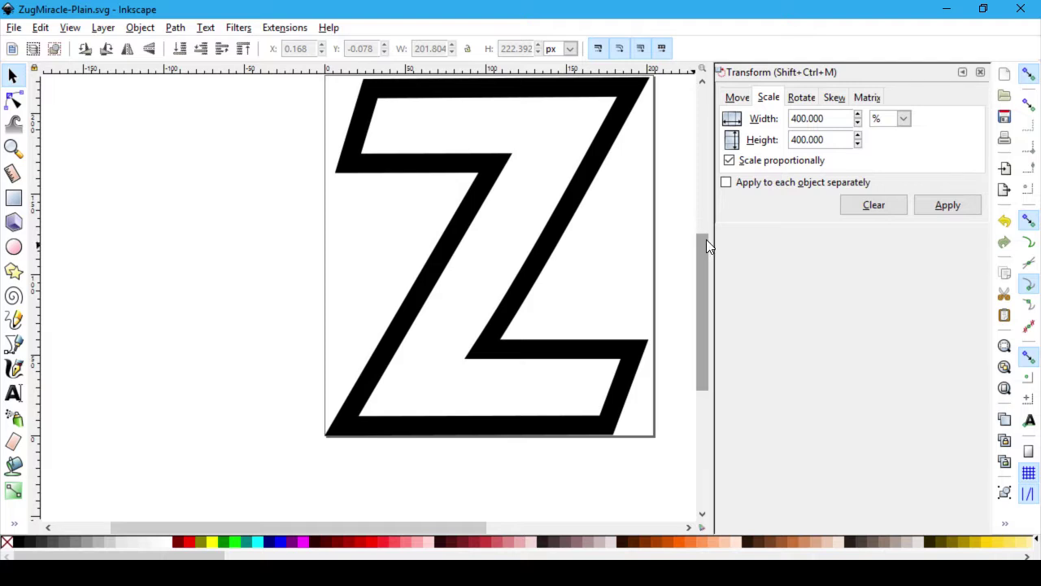
drag(704, 247, 702, 230)
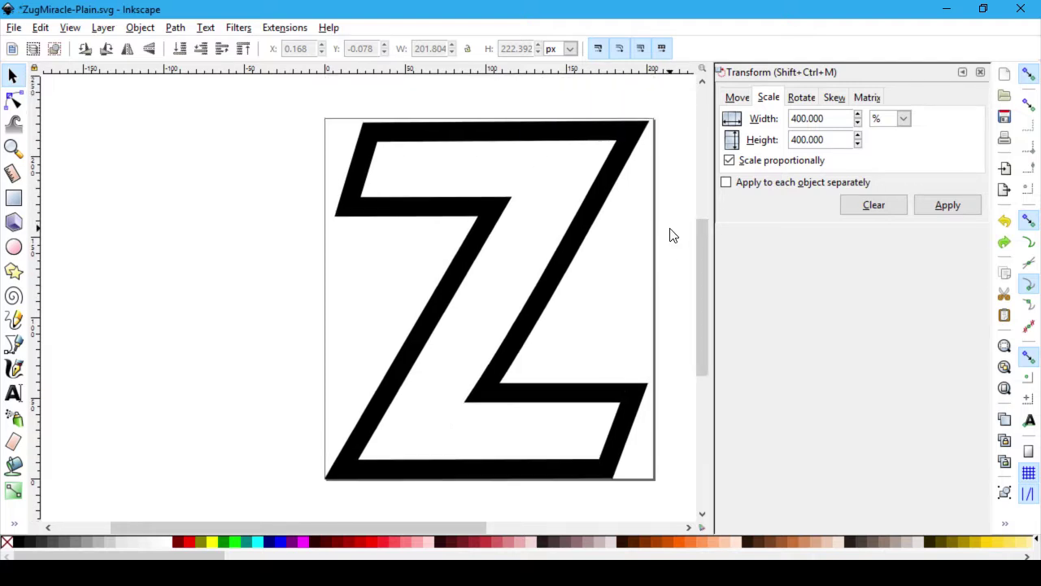
key(ctrl+z)
key(ctrl+z)
key(ctrl+z)
key(ctrl+z)
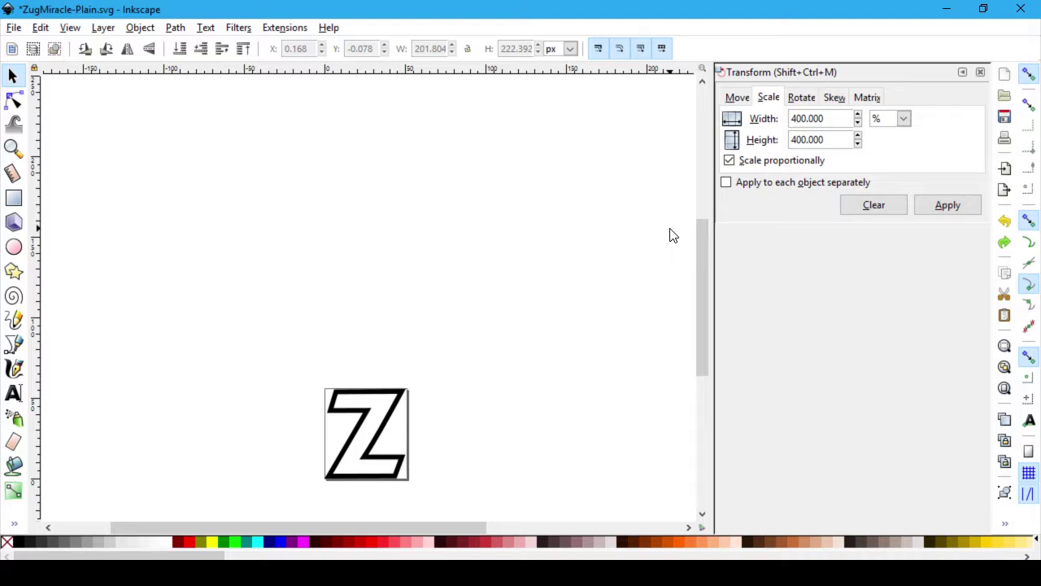
key(ctrl+s)
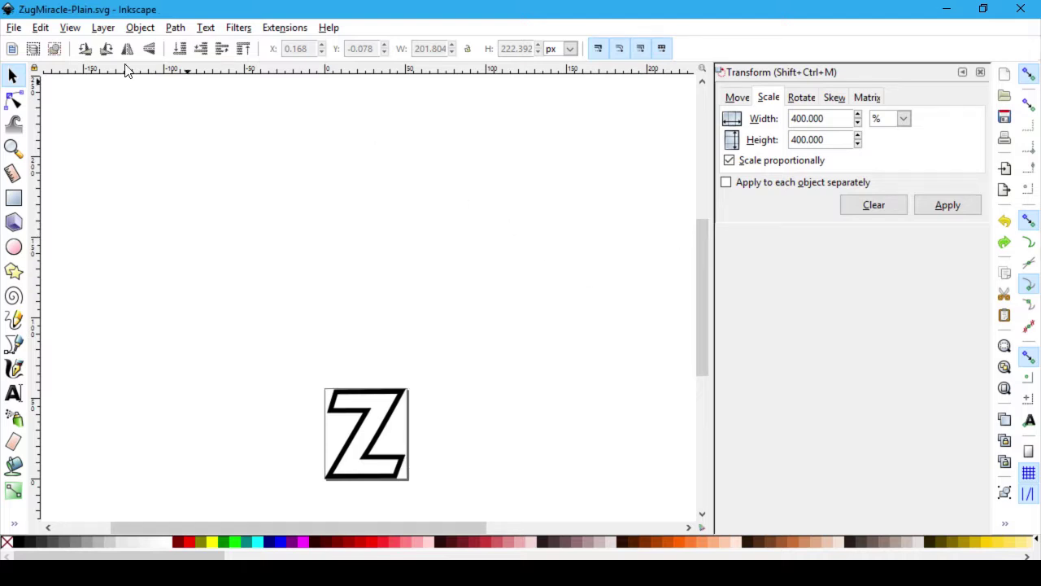
click(943, 10)
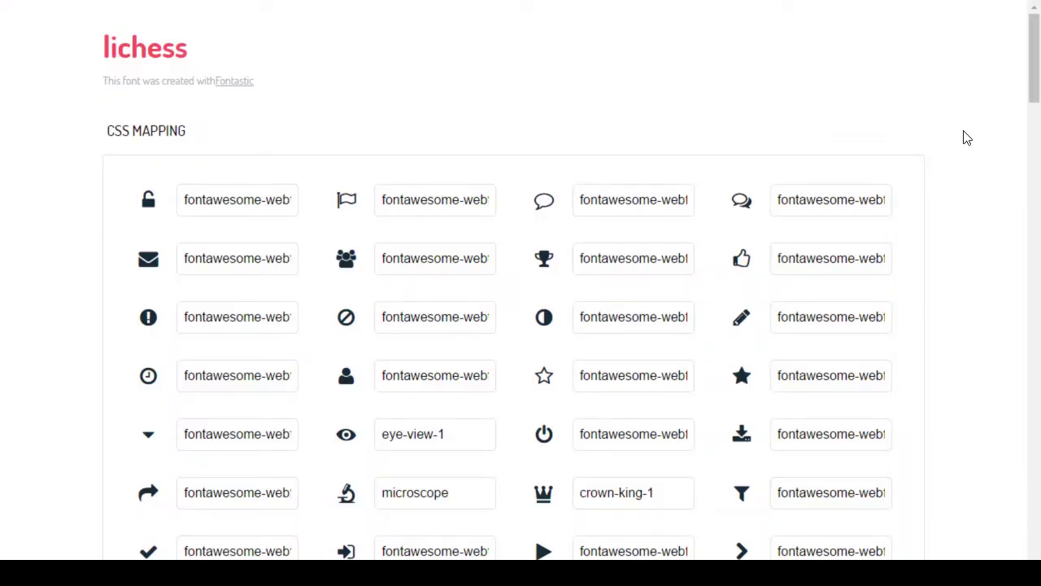
Step: Exit full screen and close the Fontello Help wiki and Fontello pages, leaving Fontastic showing
key(F11)
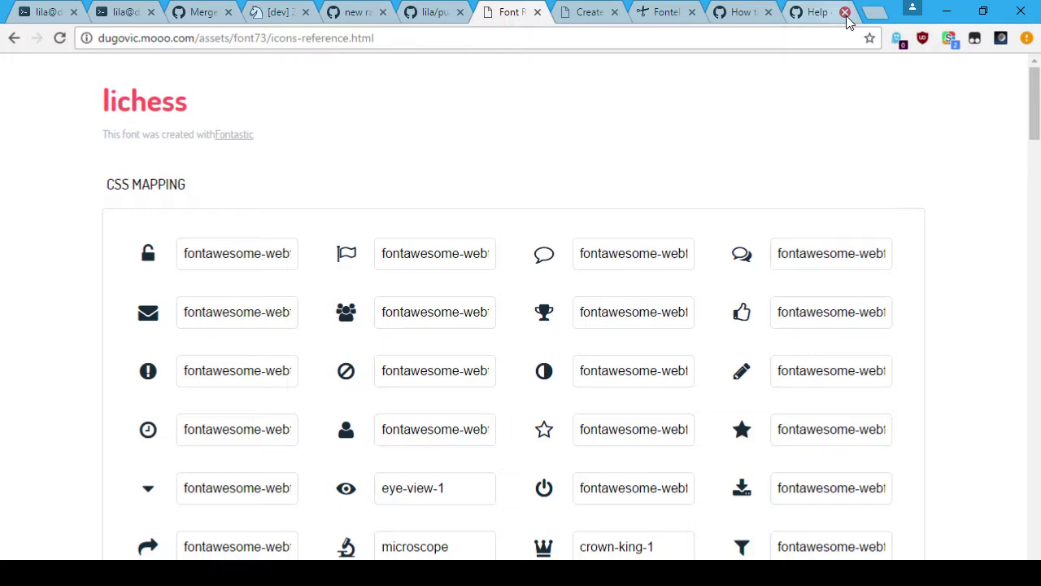
click(288, 19)
click(741, 12)
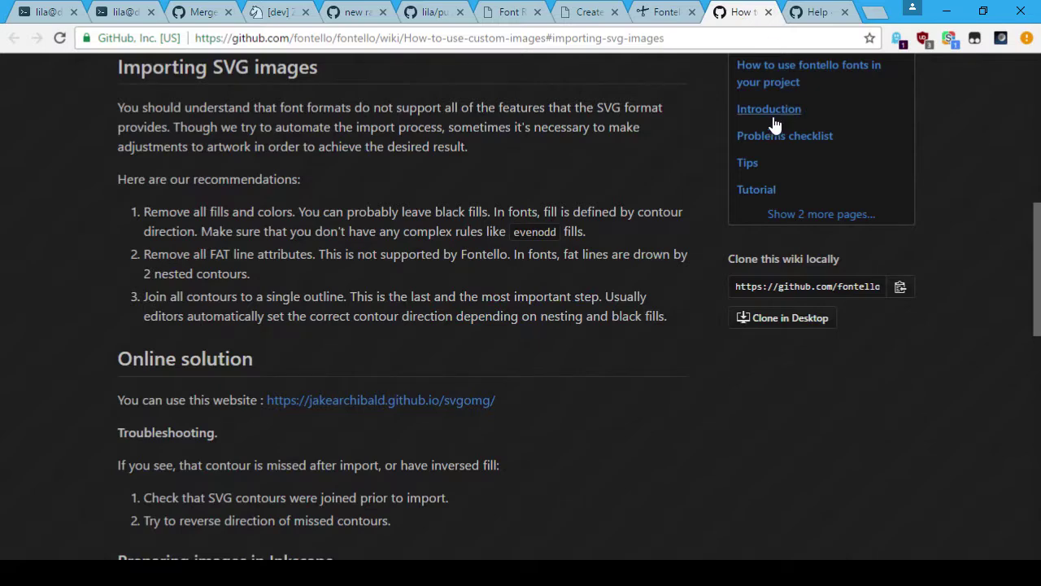
scroll(778, 118, up, 4)
click(810, 12)
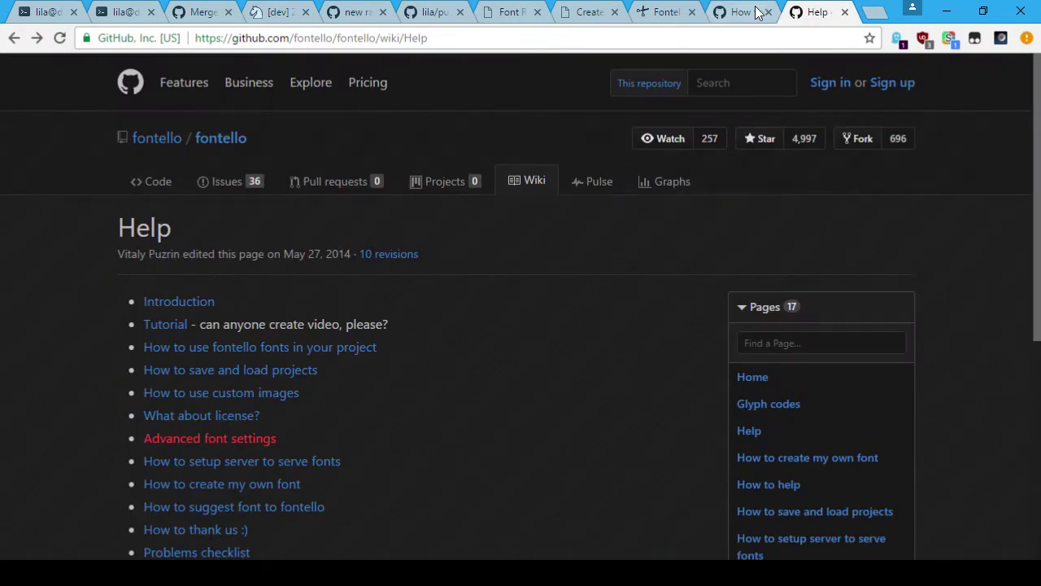
key(ctrl+w)
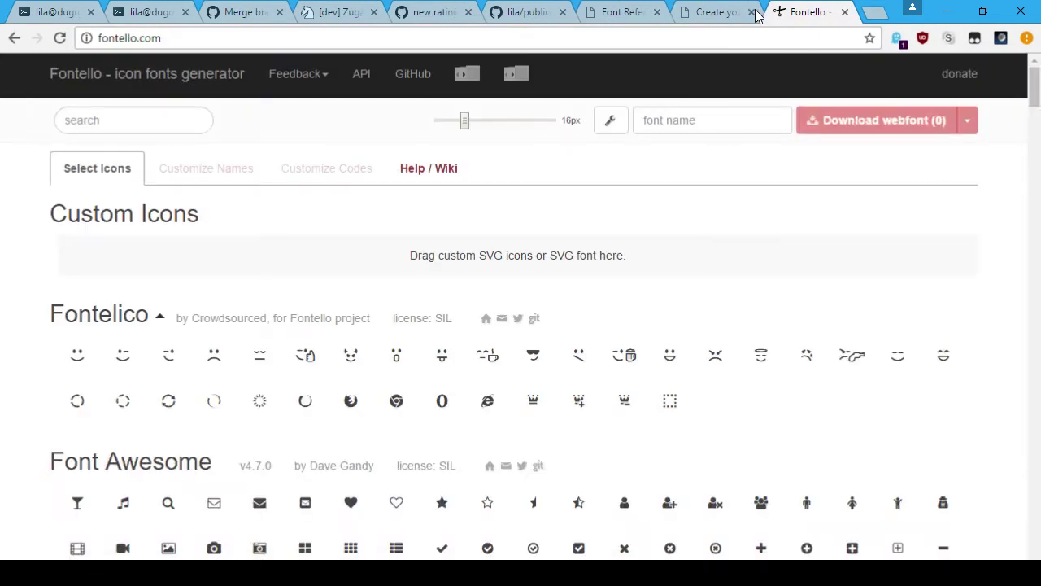
key(ctrl+w)
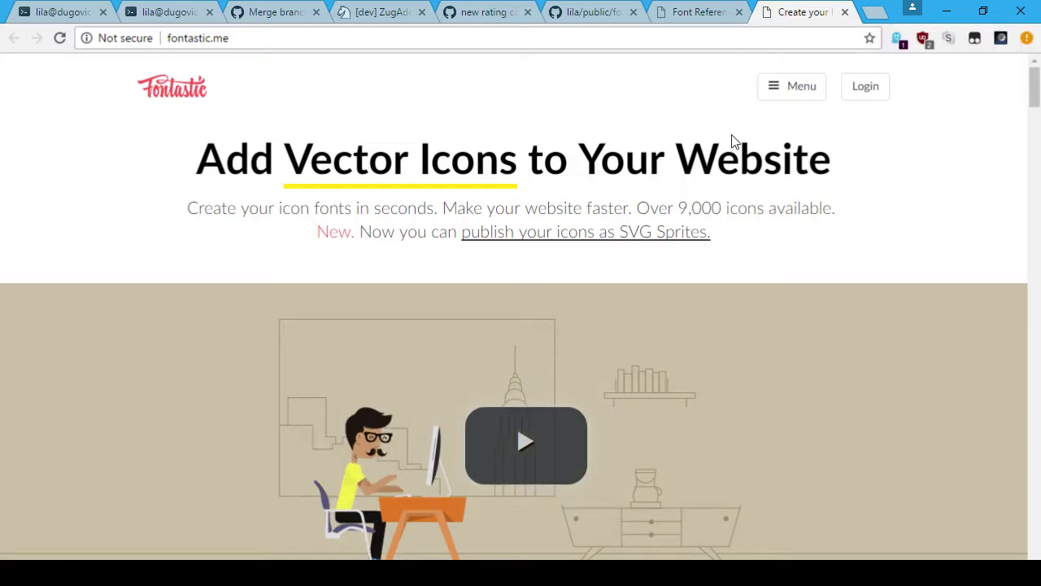
Step: View the Fontastic home page full screen and try starting an icon font, reaching the sign-up form
key(F11)
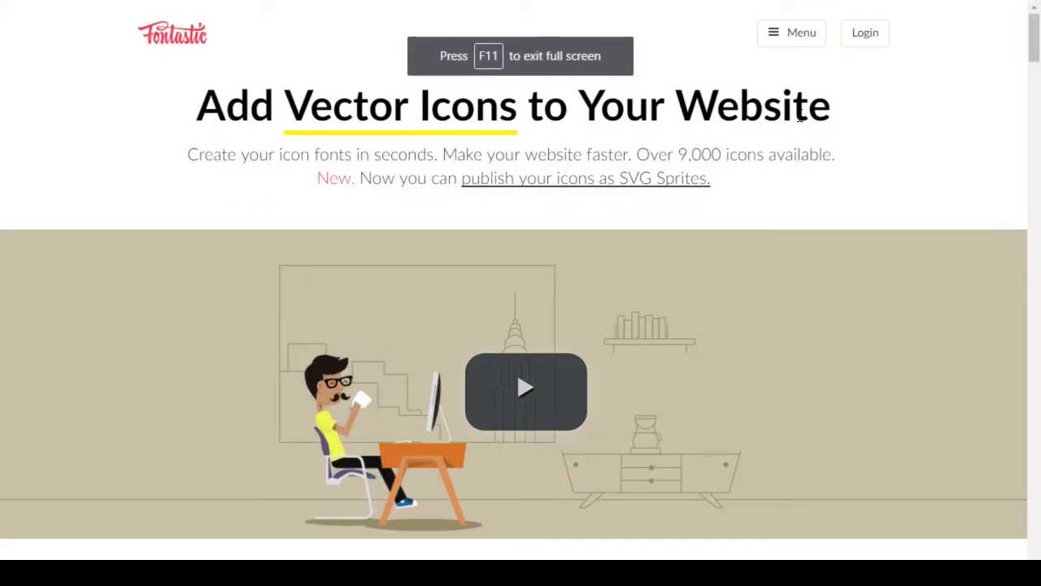
scroll(766, 182, down, 5)
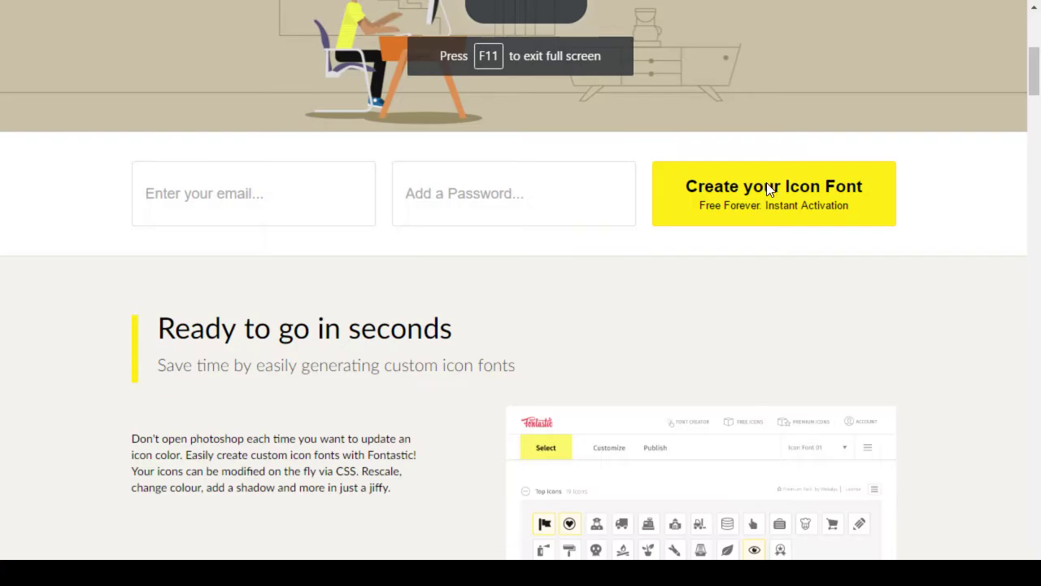
scroll(502, 306, down, 7)
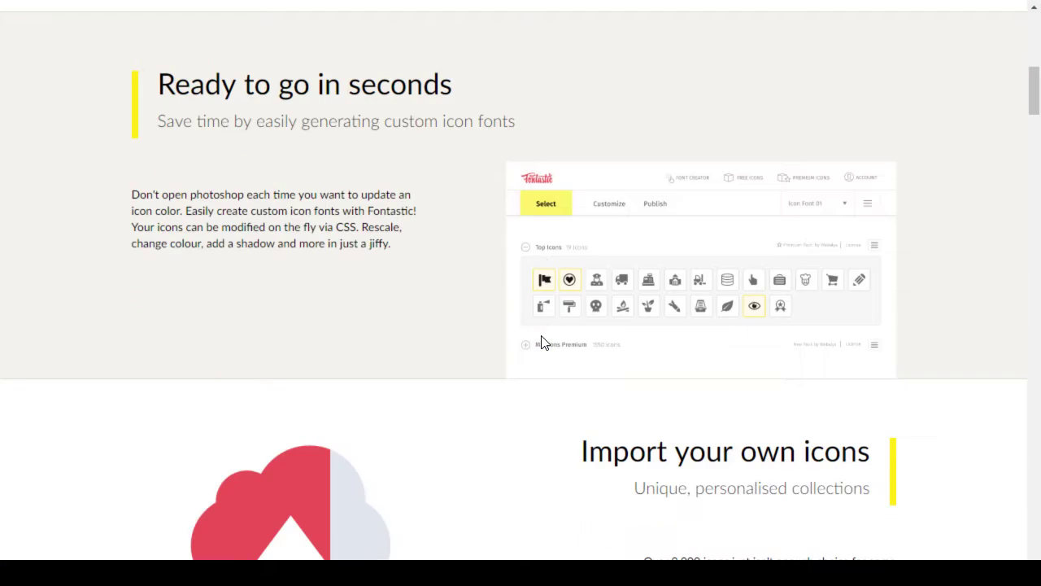
scroll(545, 342, down, 3)
scroll(544, 342, down, 7)
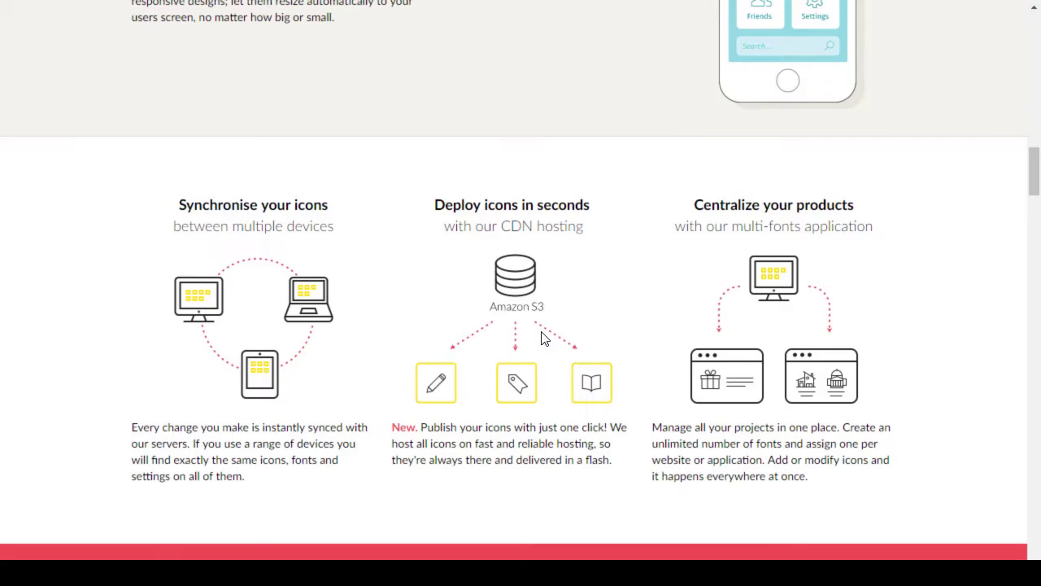
scroll(542, 337, up, 17)
scroll(534, 307, up, 4)
scroll(561, 342, down, 4)
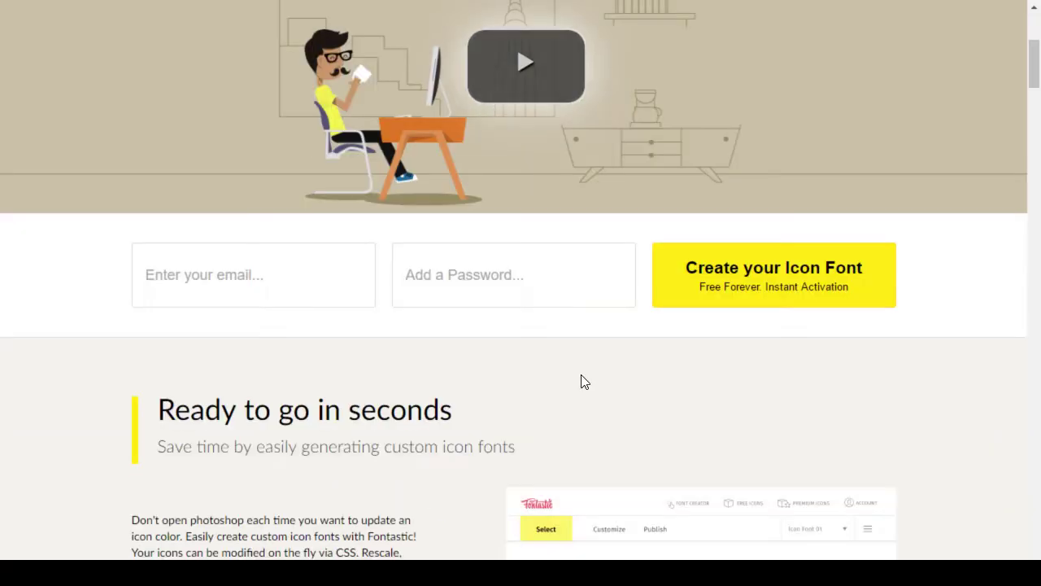
click(809, 273)
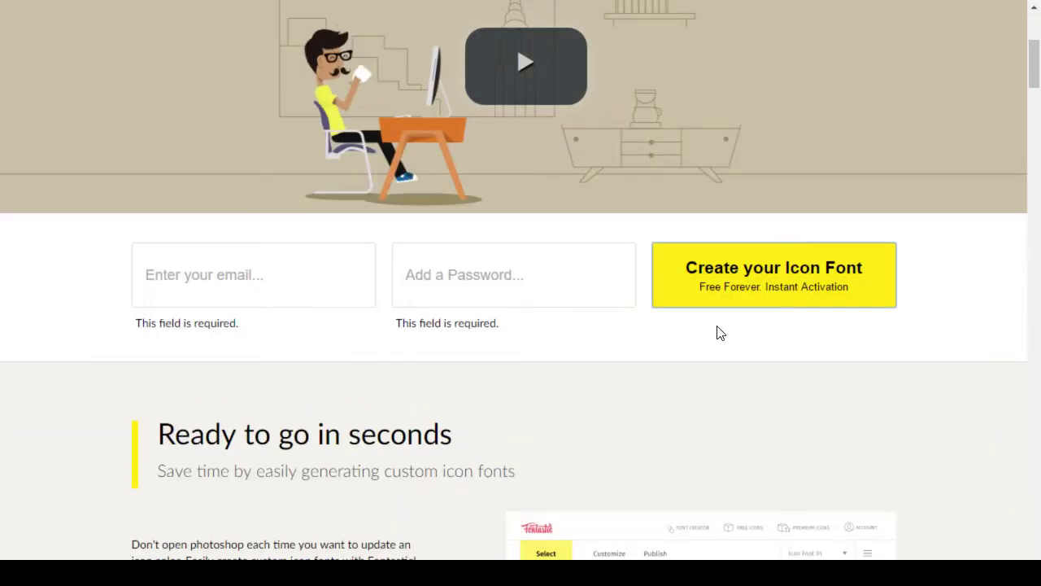
click(439, 294)
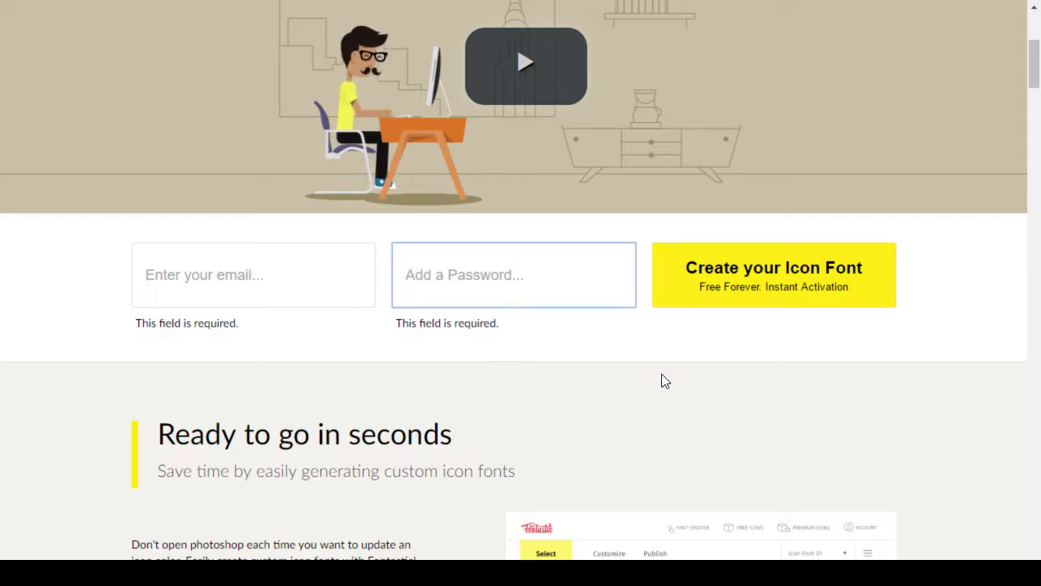
scroll(716, 395, down, 3)
scroll(703, 378, up, 5)
scroll(703, 378, up, 2)
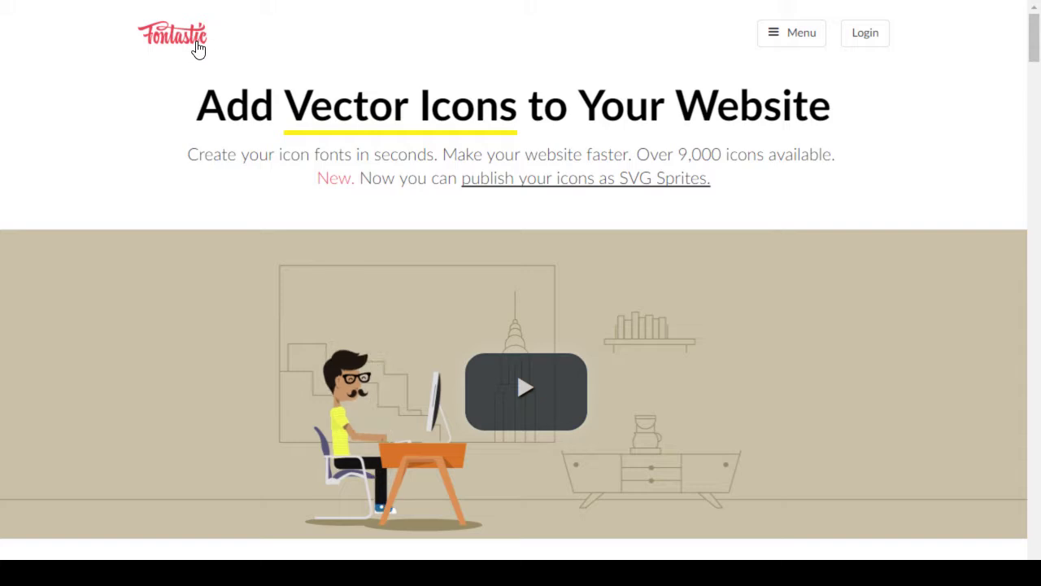
Step: Browse Fontastic's latest news page, then read the guide on adding your own icons
click(783, 42)
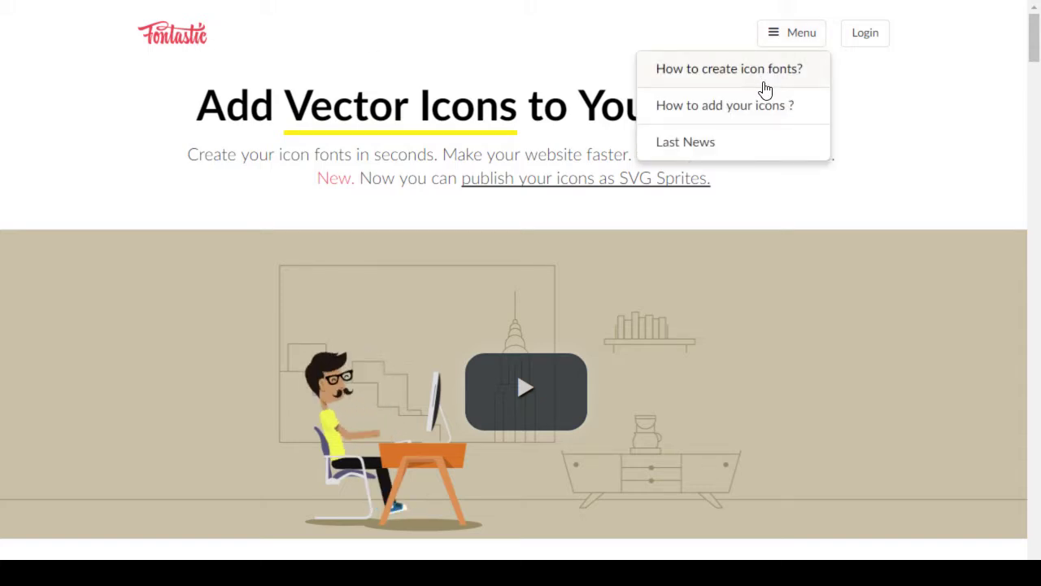
click(714, 157)
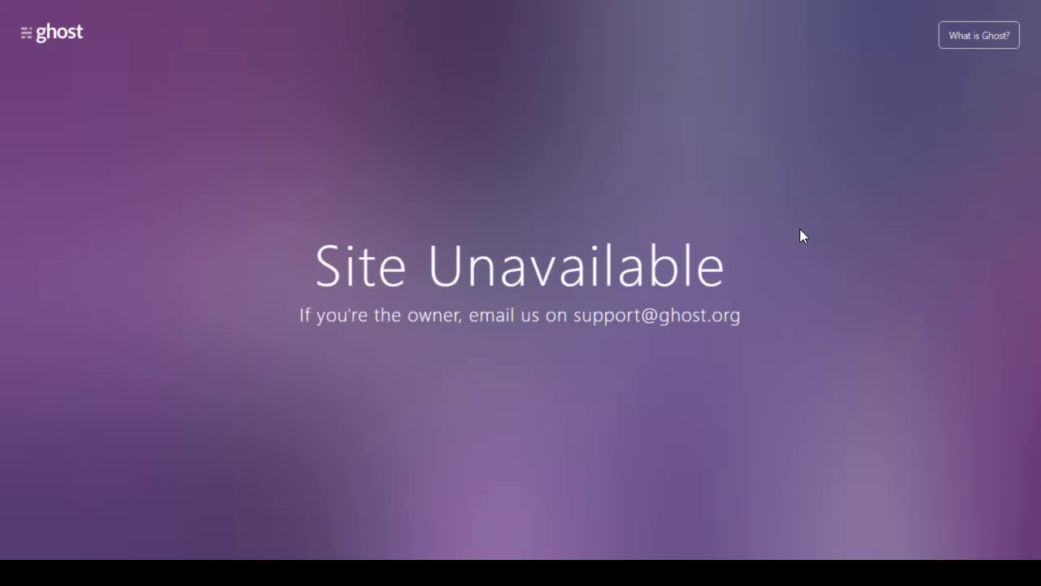
key(alt+Left)
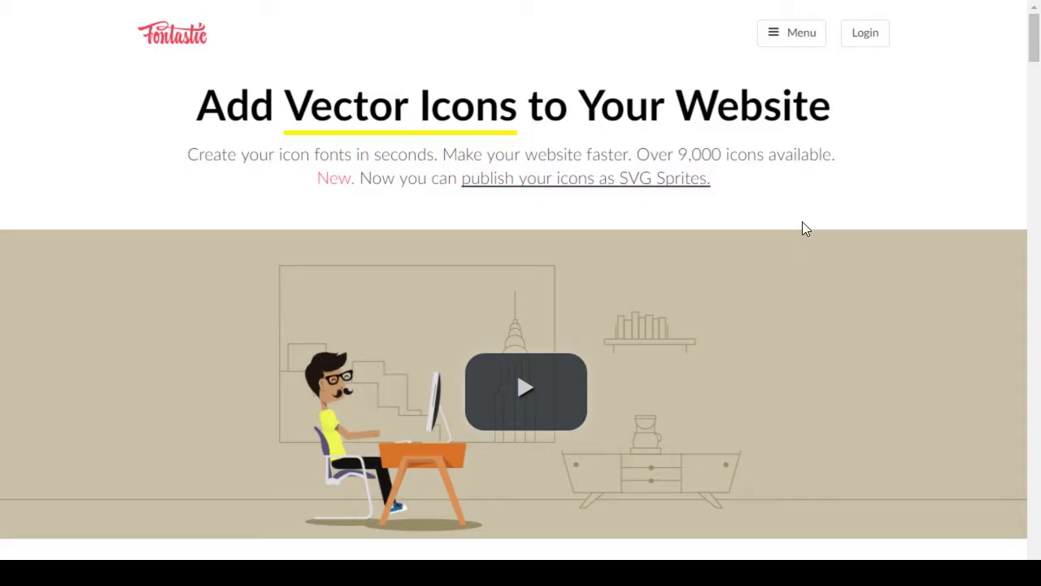
click(777, 38)
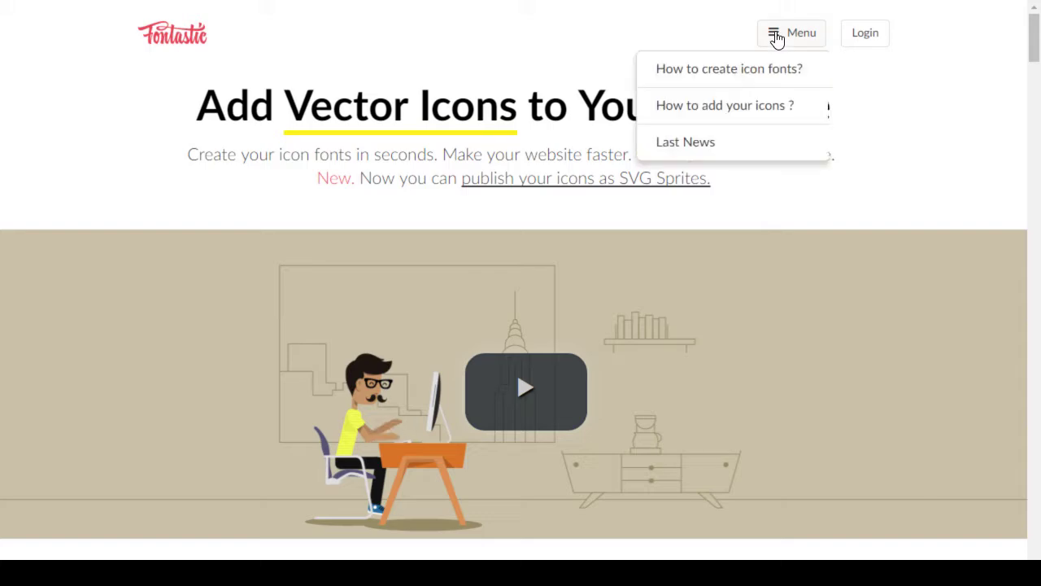
click(778, 112)
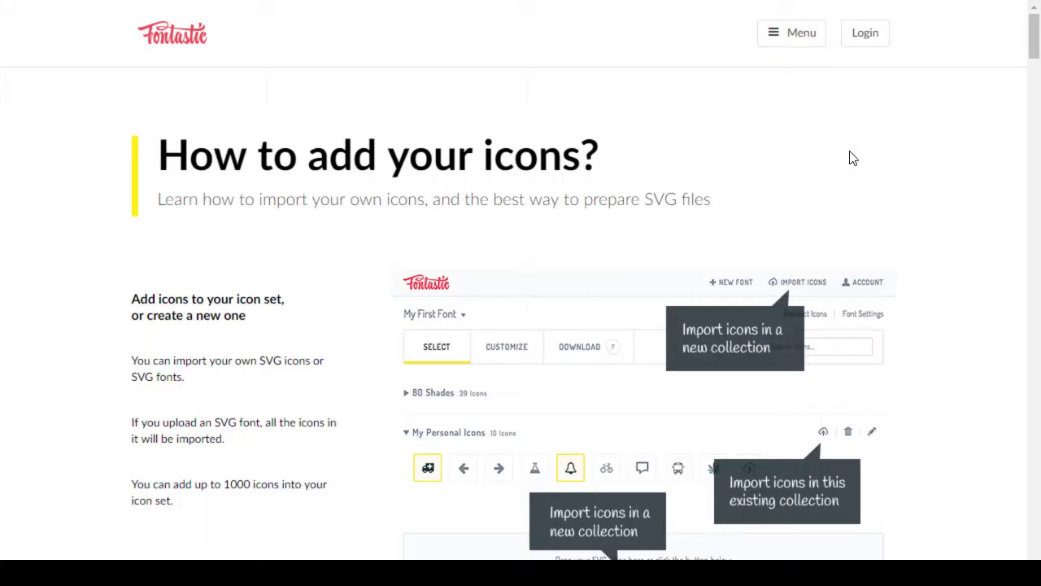
scroll(852, 159, down, 12)
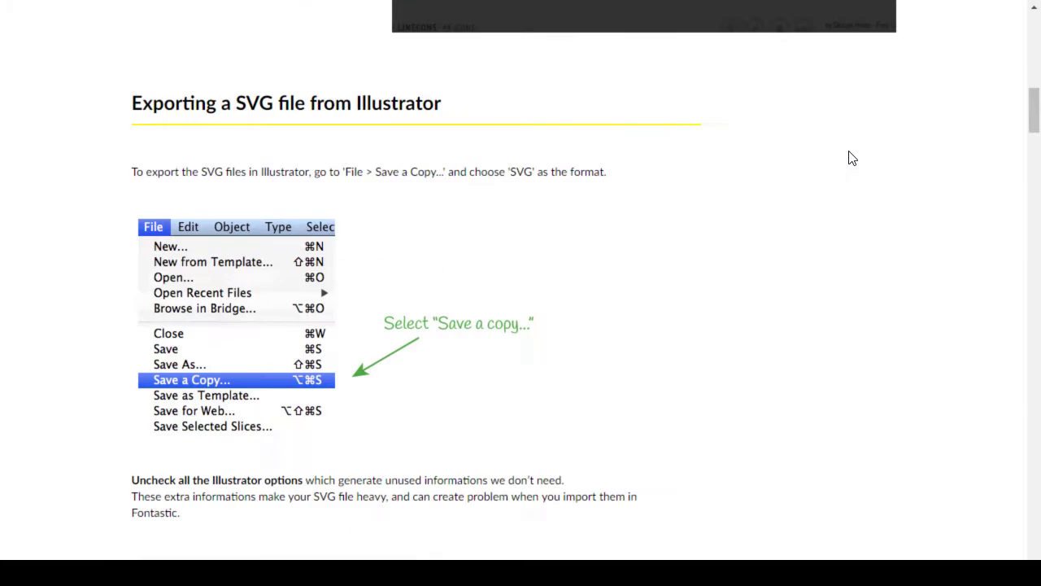
scroll(853, 159, down, 15)
scroll(853, 158, up, 20)
scroll(856, 134, up, 10)
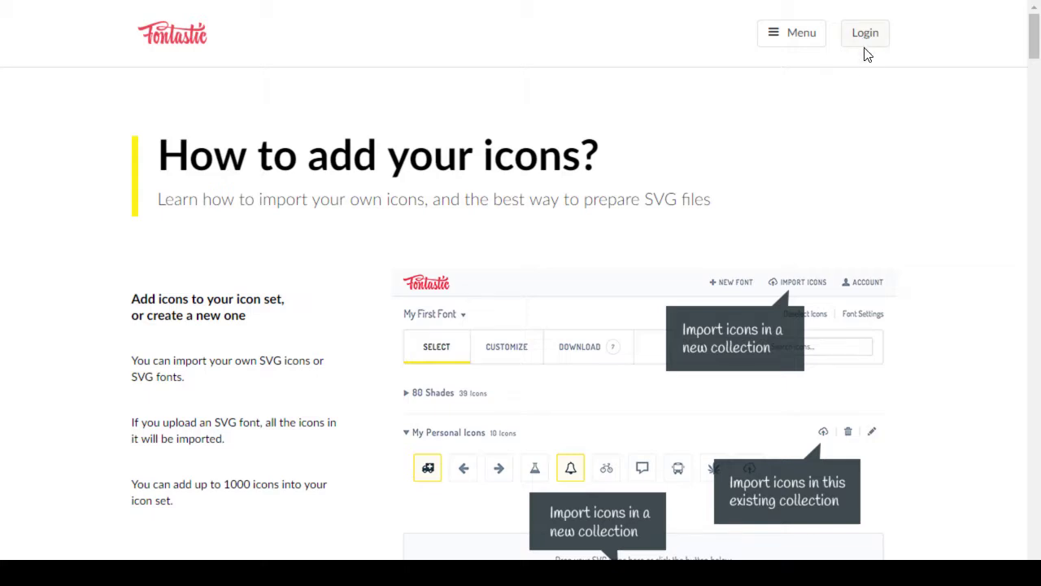
Step: Look over the login and new-account forms, then switch back to the Inkscape drawing
click(865, 34)
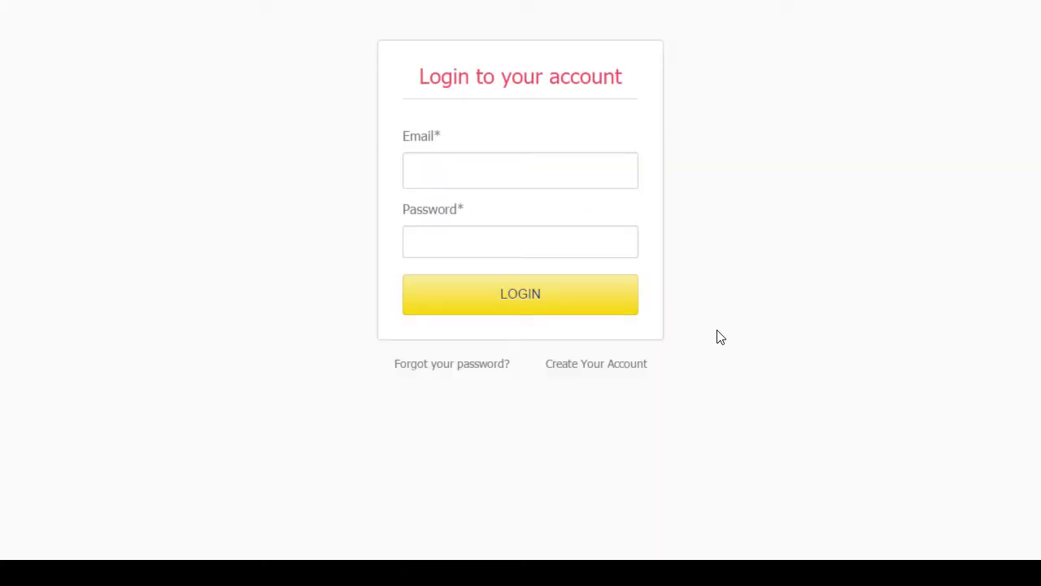
click(623, 365)
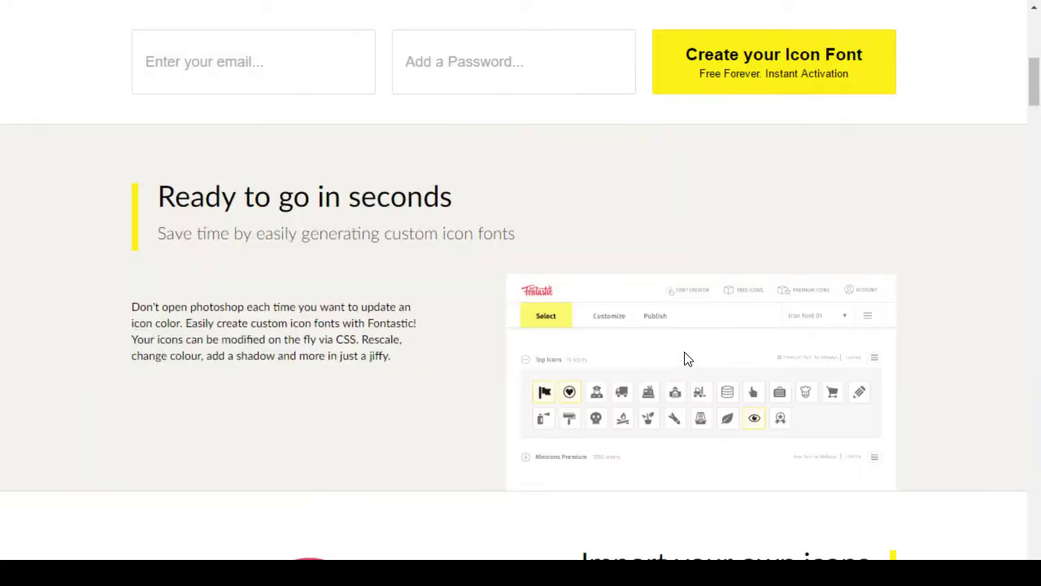
scroll(705, 328, down, 10)
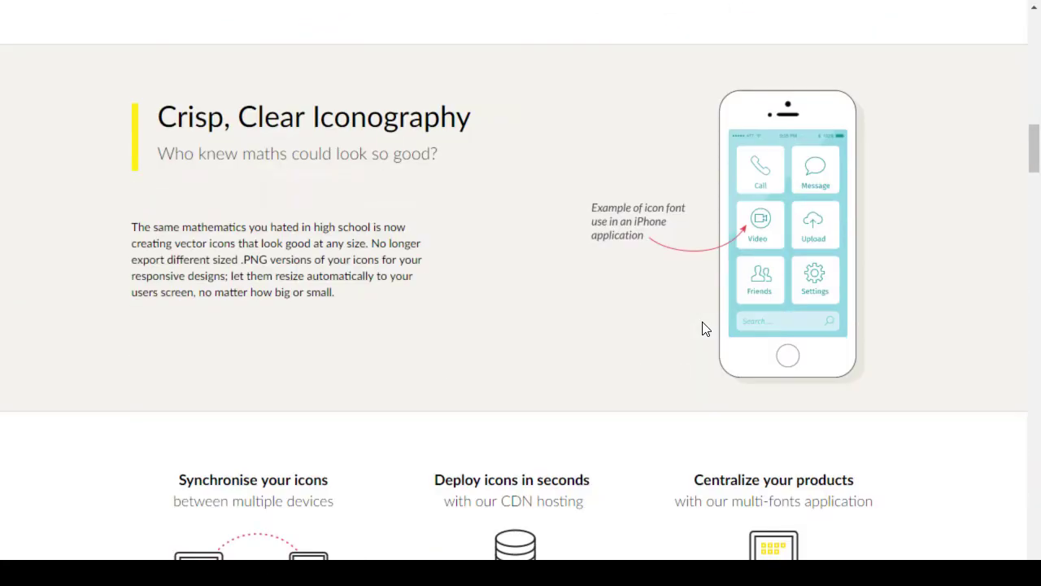
scroll(704, 328, down, 8)
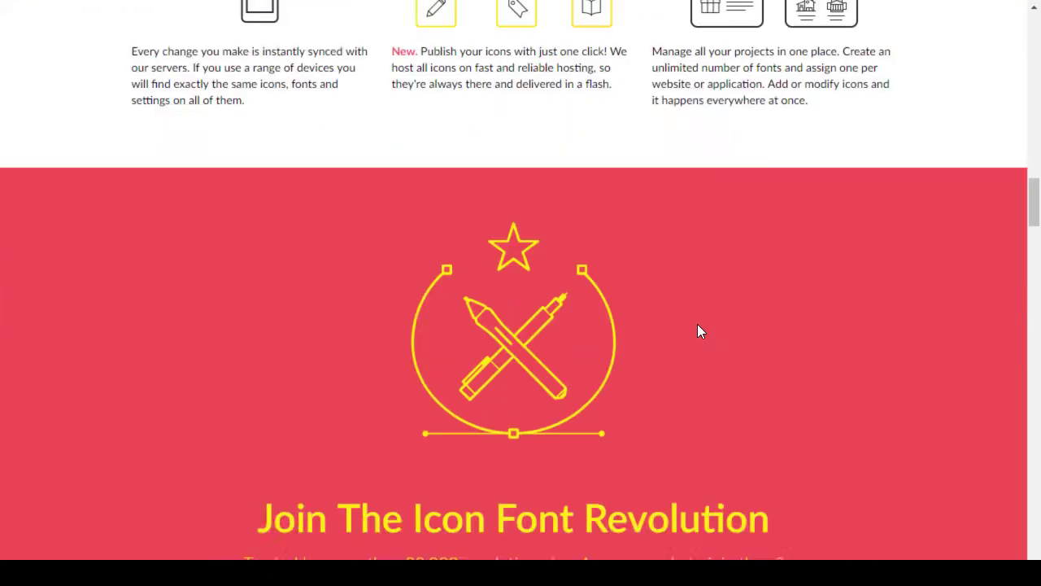
scroll(698, 325, down, 2)
scroll(698, 325, down, 4)
scroll(698, 331, down, 16)
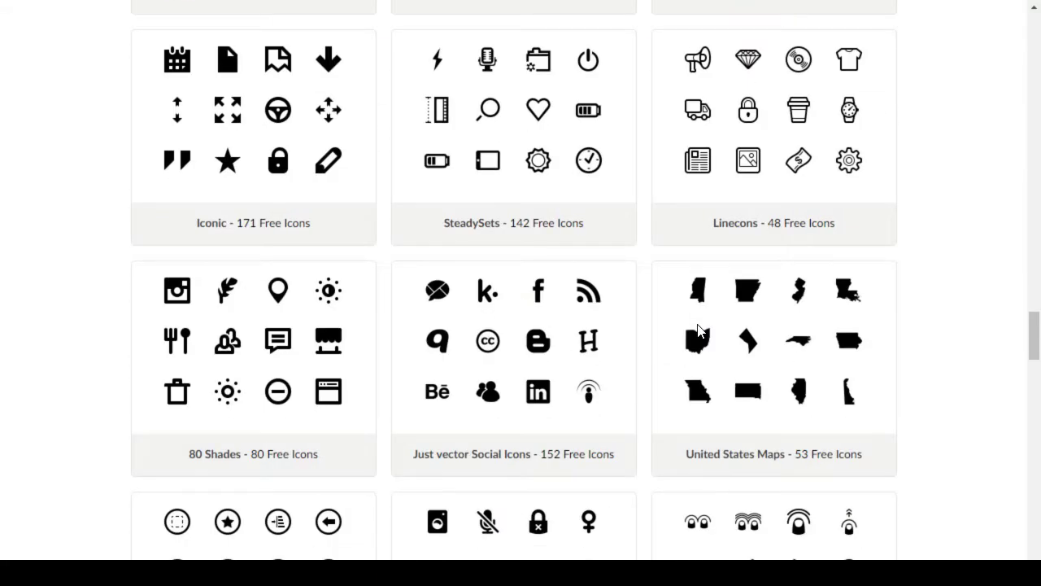
scroll(698, 329, down, 14)
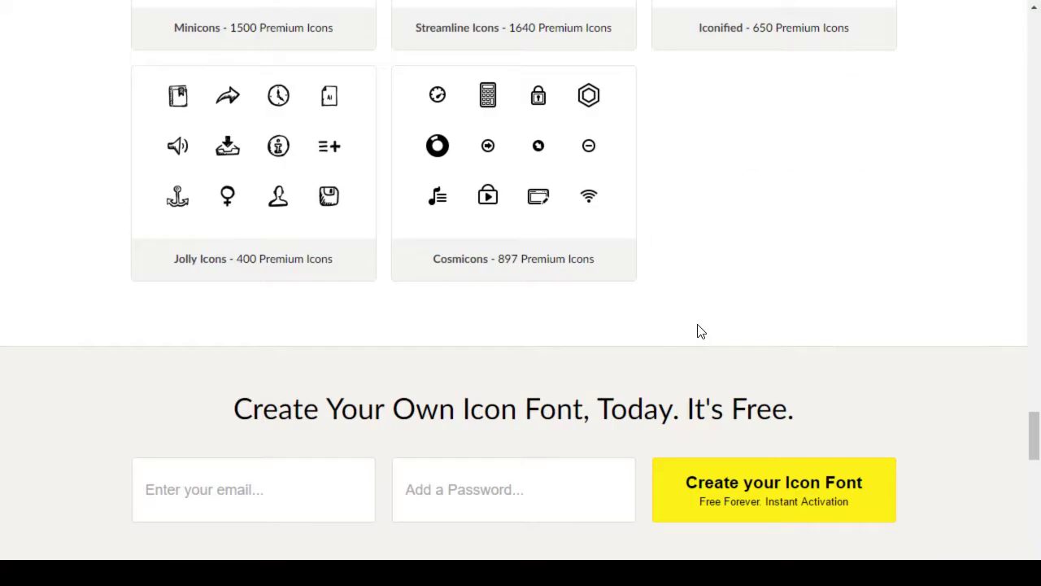
scroll(698, 331, down, 5)
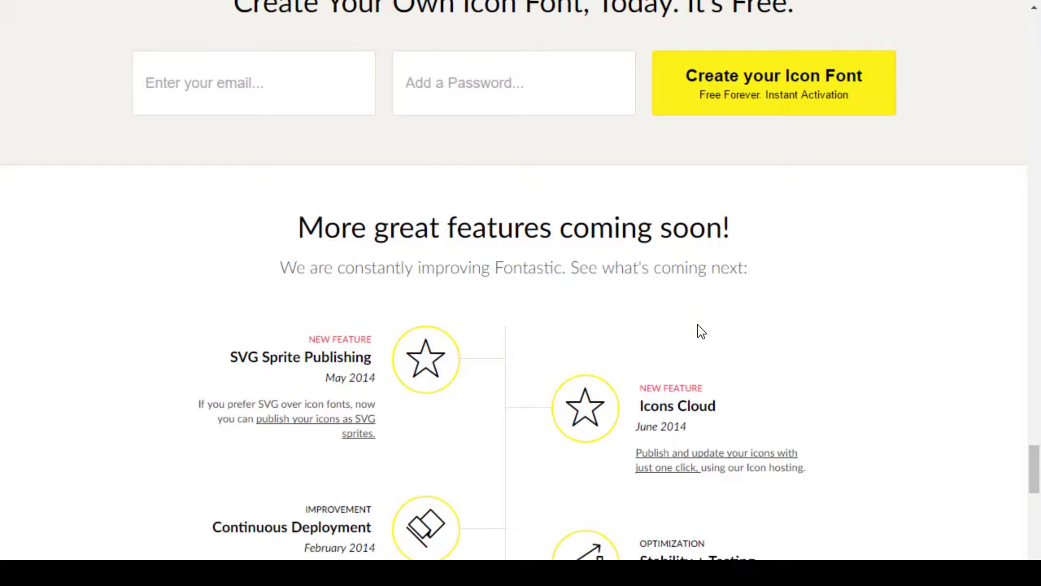
scroll(698, 331, down, 4)
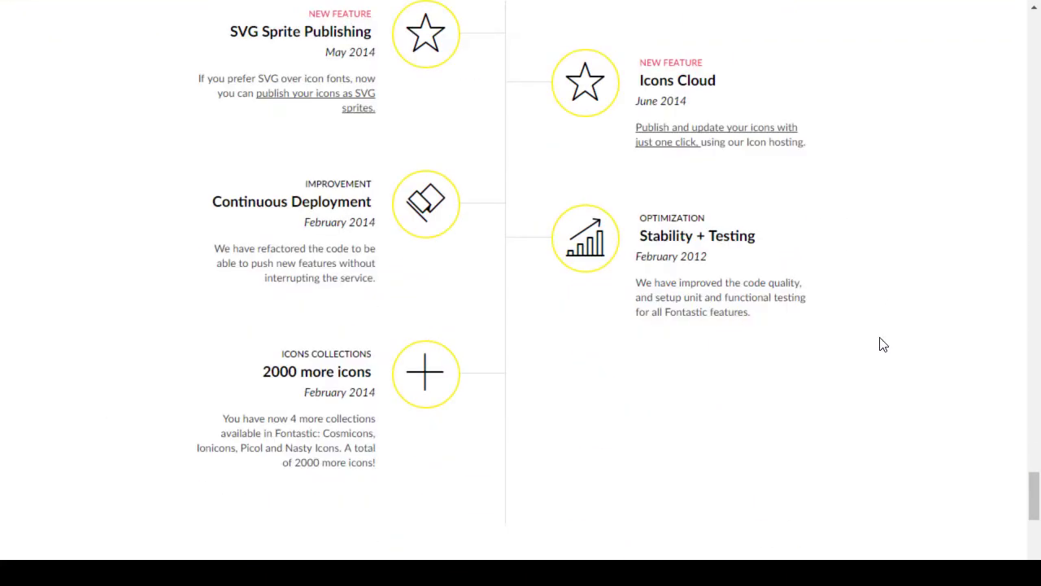
scroll(880, 344, up, 5)
scroll(875, 345, down, 12)
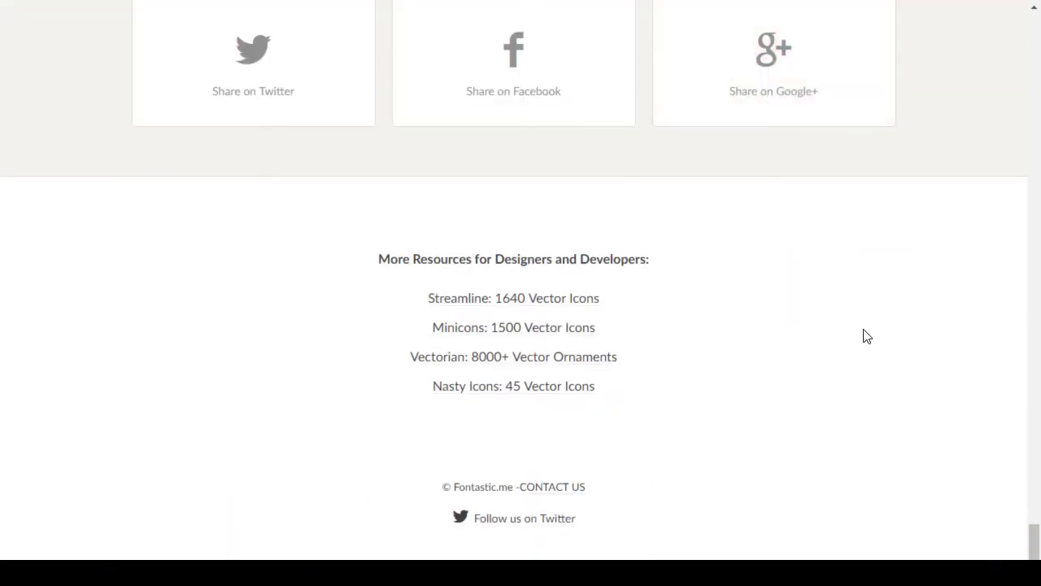
scroll(872, 337, up, 4)
scroll(944, 326, up, 7)
scroll(935, 313, up, 10)
scroll(911, 305, up, 10)
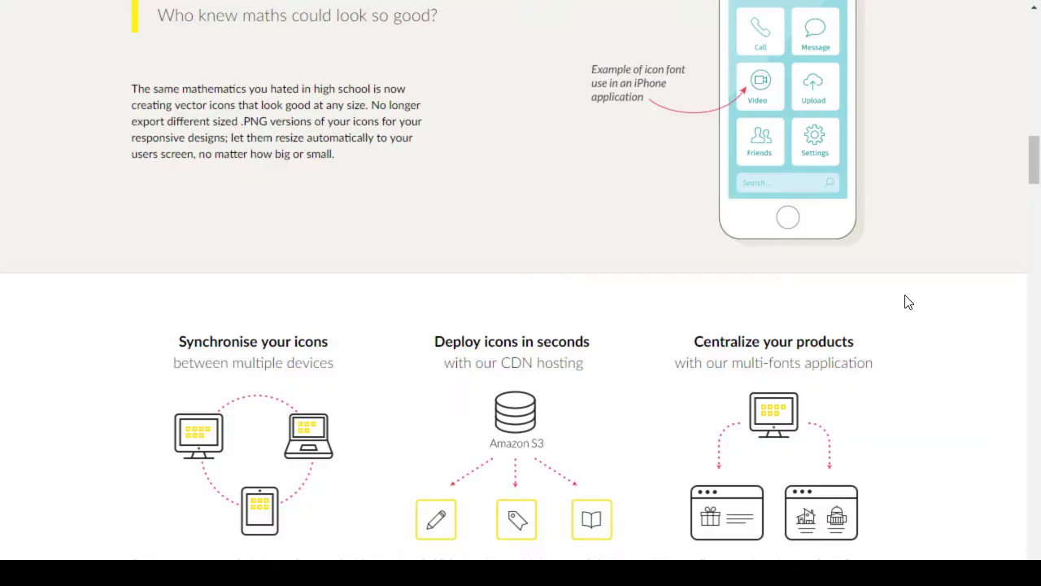
scroll(908, 301, up, 10)
scroll(909, 321, up, 6)
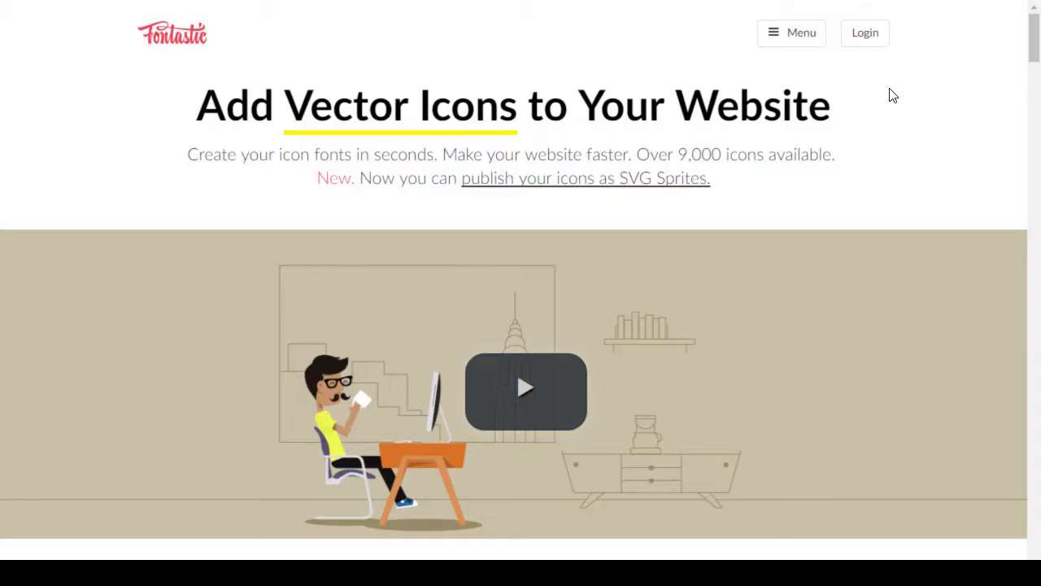
key(alt+Tab)
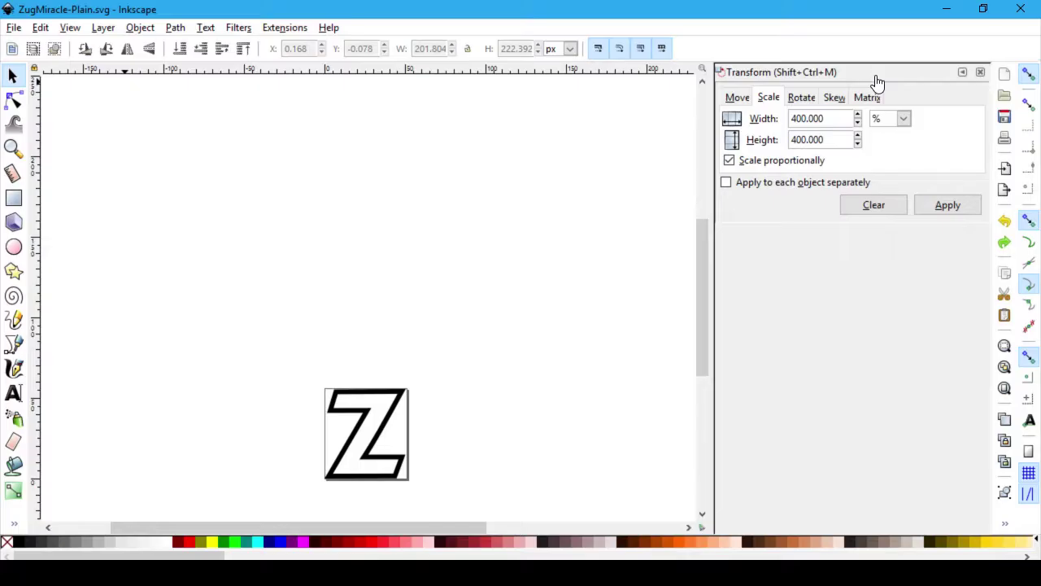
Step: Switch from Inkscape back to the browser with Fontastic's Untitled font 1 editor
key(alt+Tab)
key(alt+Tab)
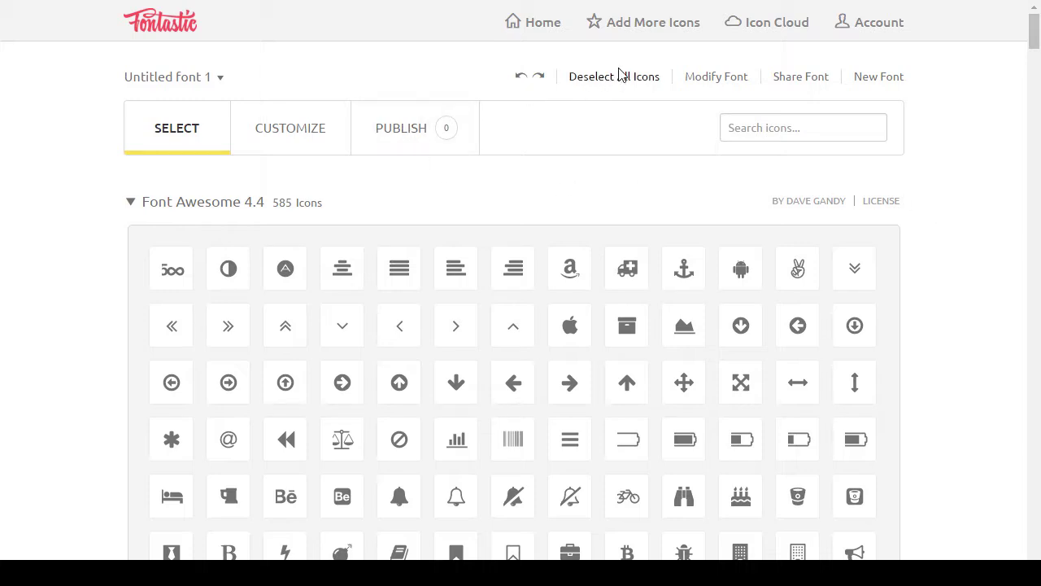
Step: Go to Add More Icons, upload the single custom icon, and dismiss the Uploading Completed message
click(662, 31)
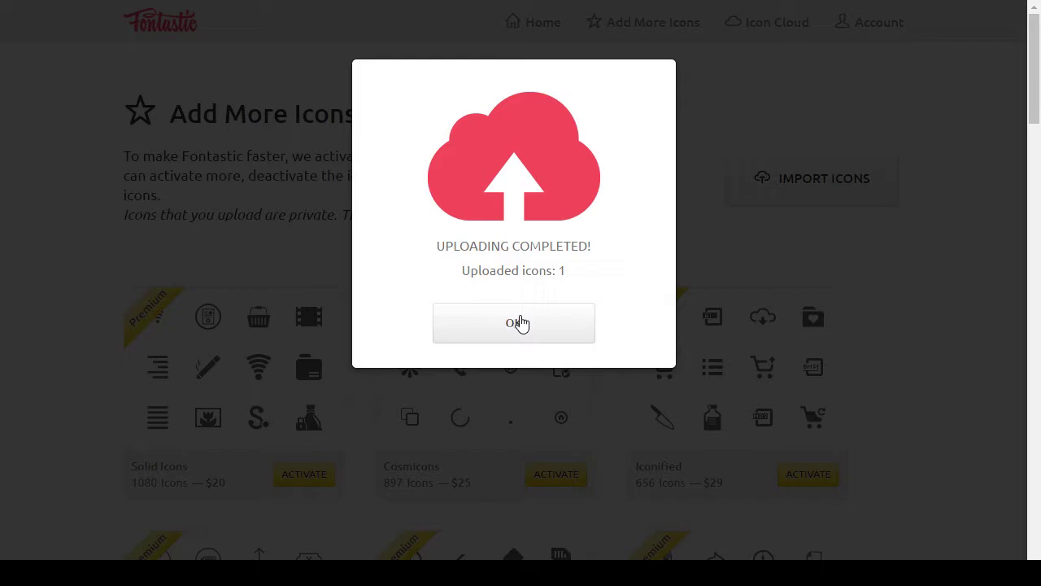
click(529, 326)
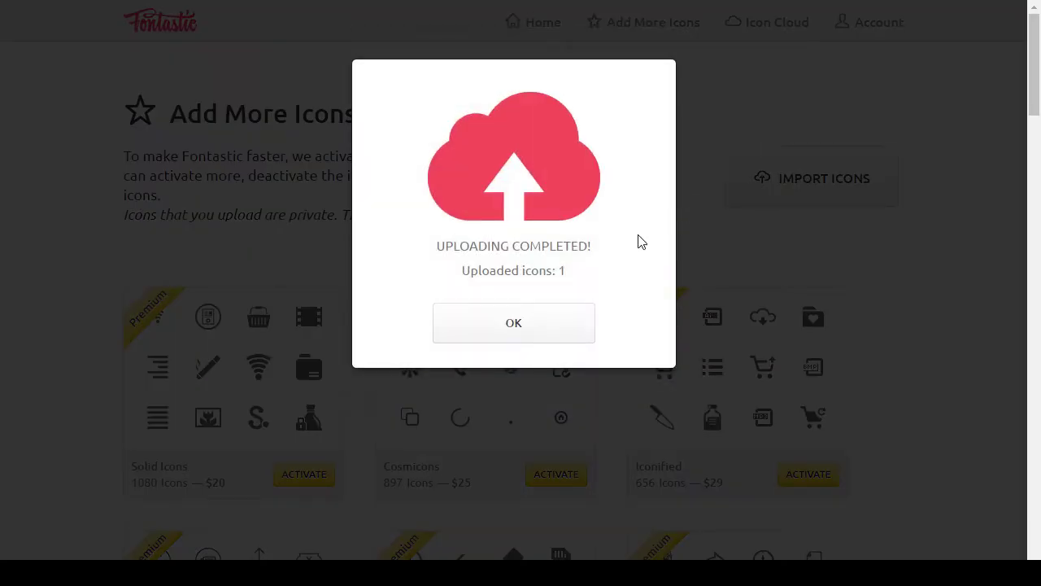
click(532, 332)
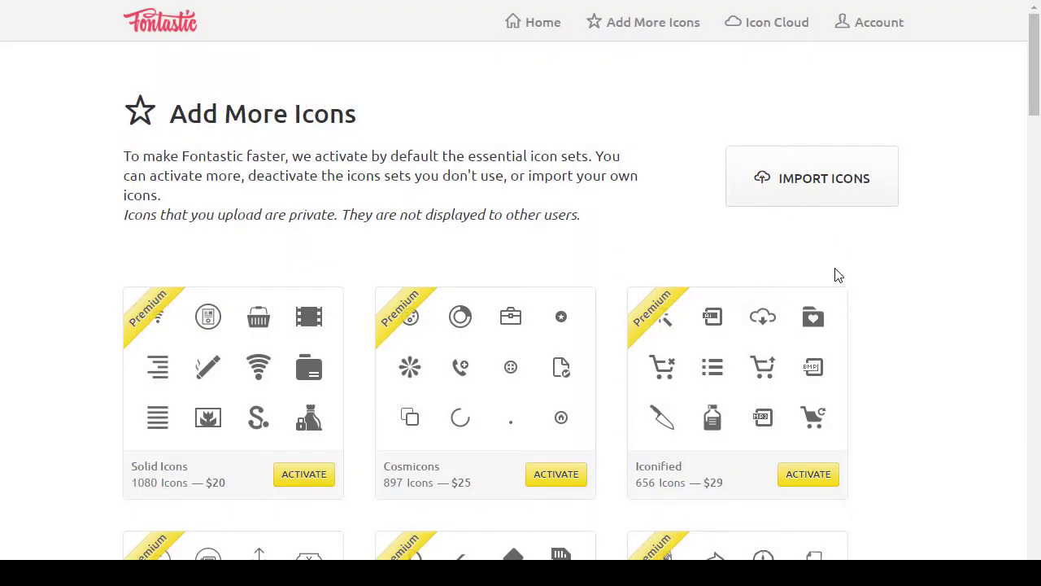
scroll(830, 274, down, 10)
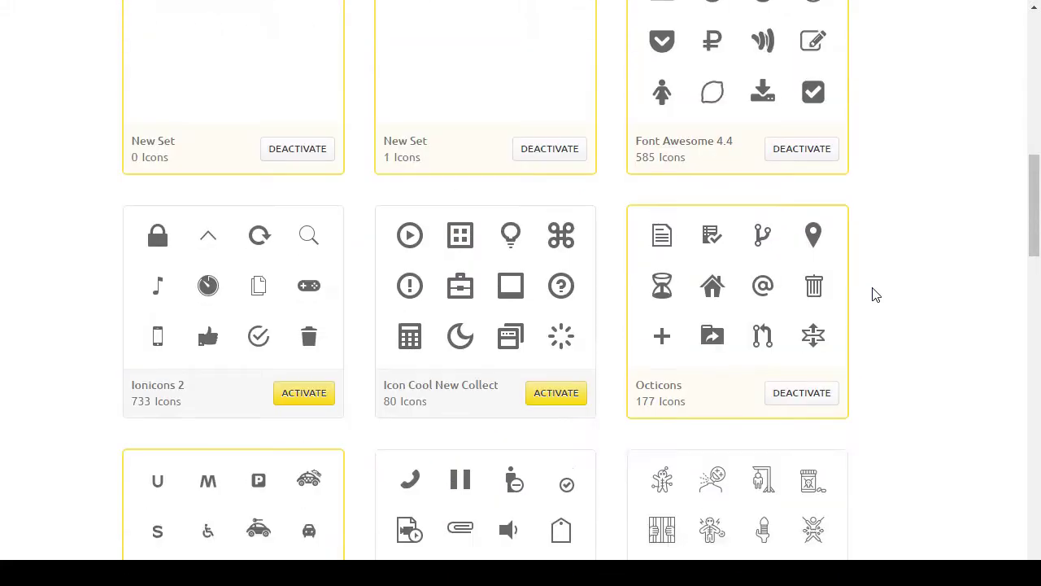
scroll(871, 293, up, 4)
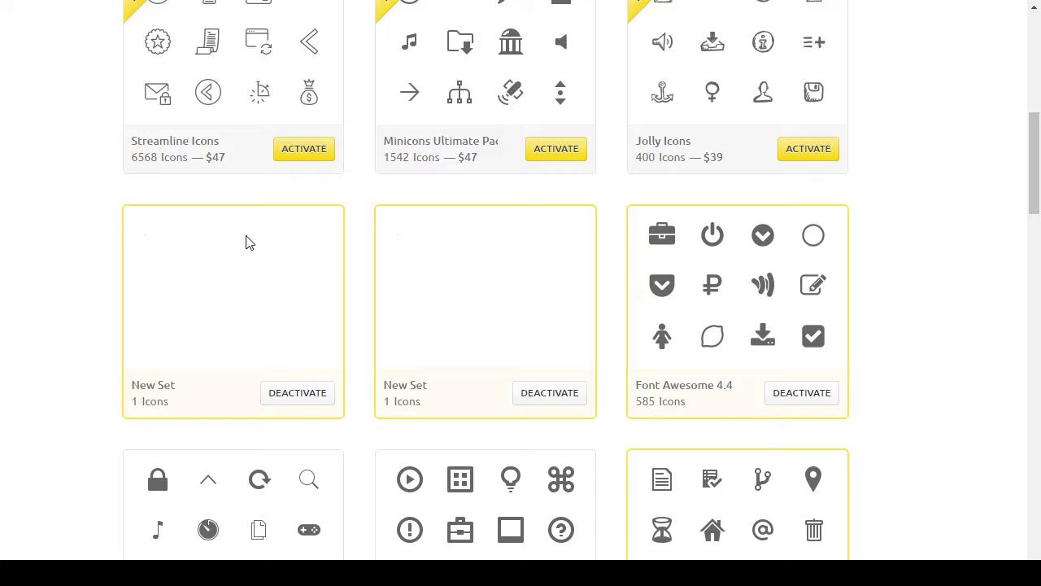
double_click(217, 318)
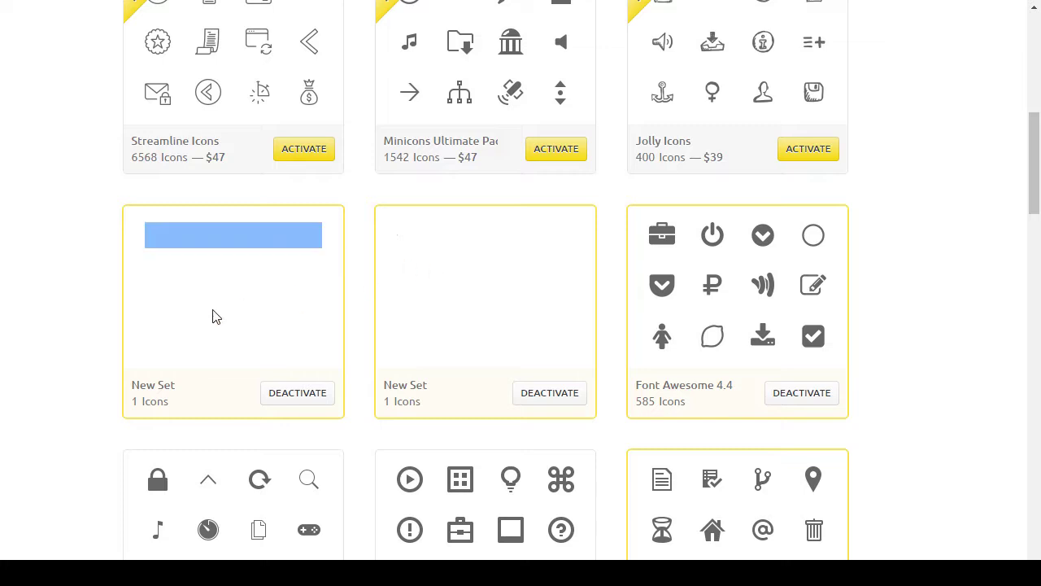
click(163, 383)
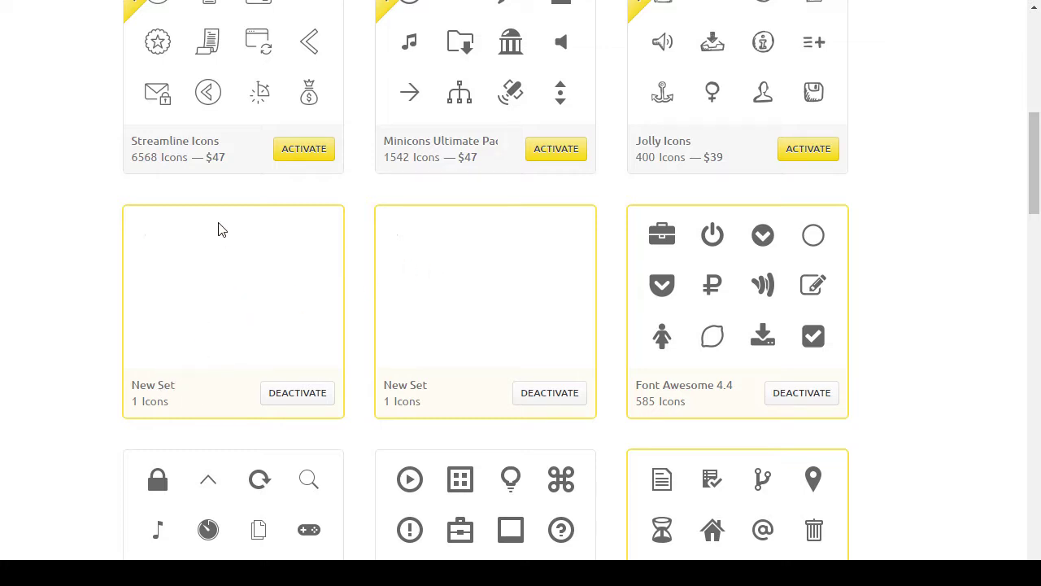
double_click(424, 382)
click(205, 274)
scroll(195, 276, up, 7)
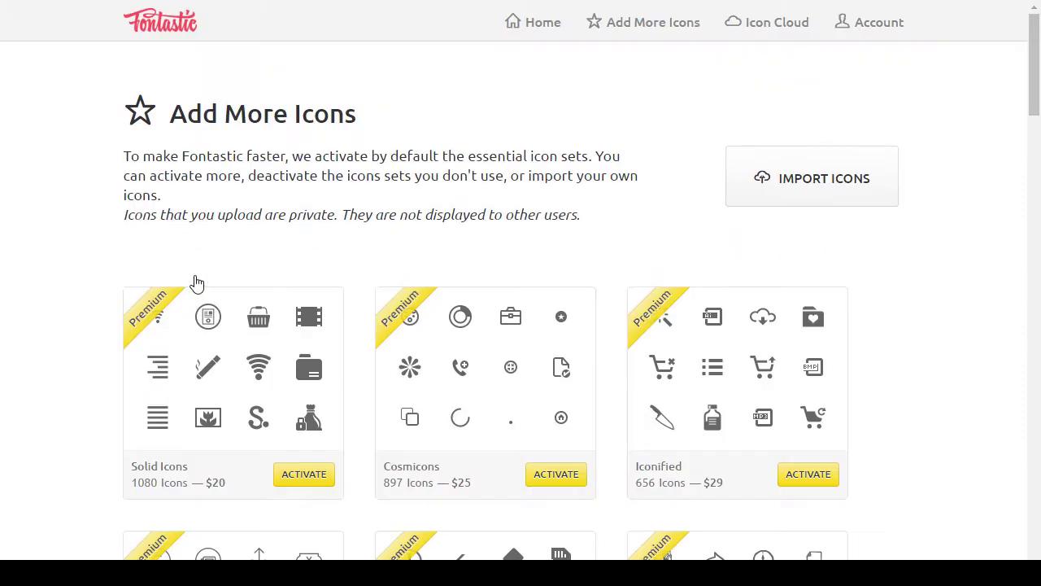
click(751, 27)
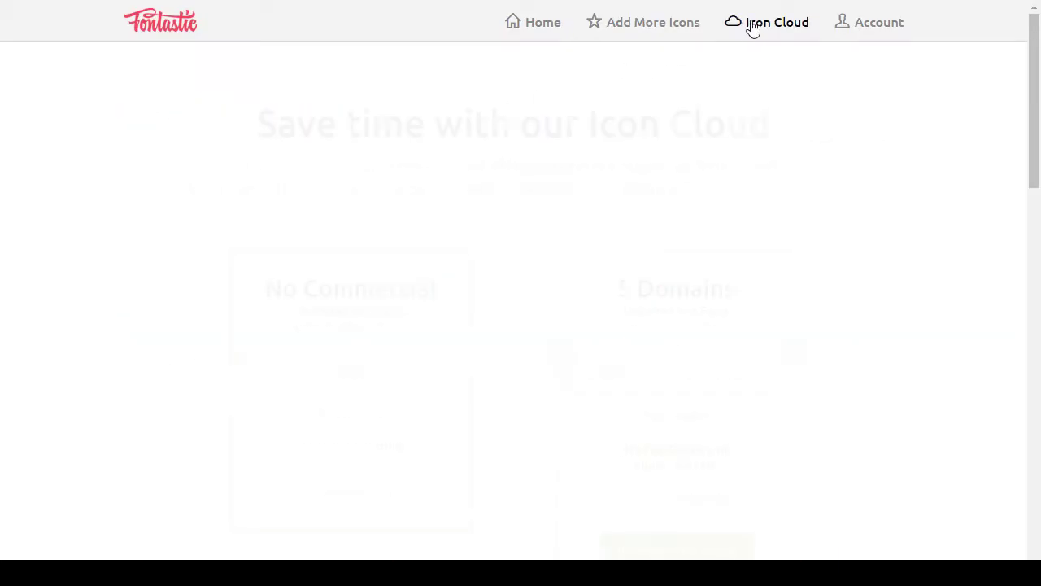
click(850, 22)
click(767, 30)
click(685, 30)
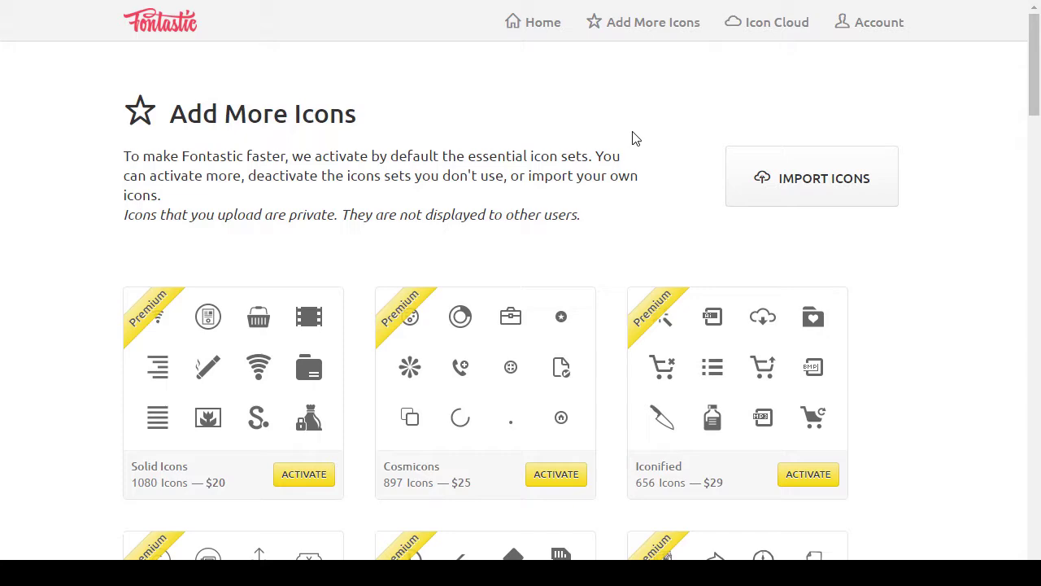
scroll(634, 175, down, 10)
scroll(452, 209, up, 1)
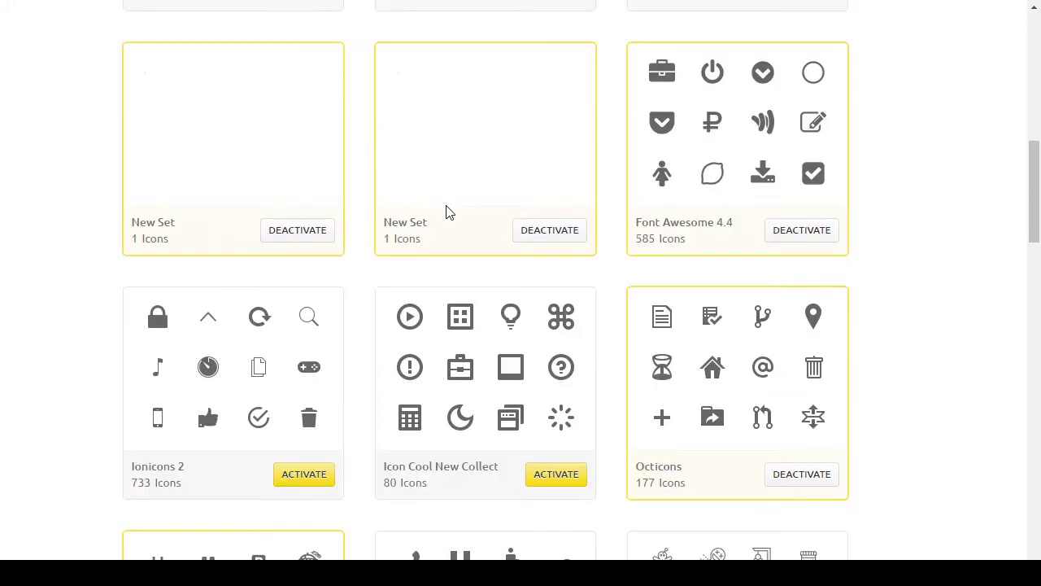
double_click(419, 222)
click(256, 161)
scroll(112, 388, up, 2)
scroll(148, 348, up, 5)
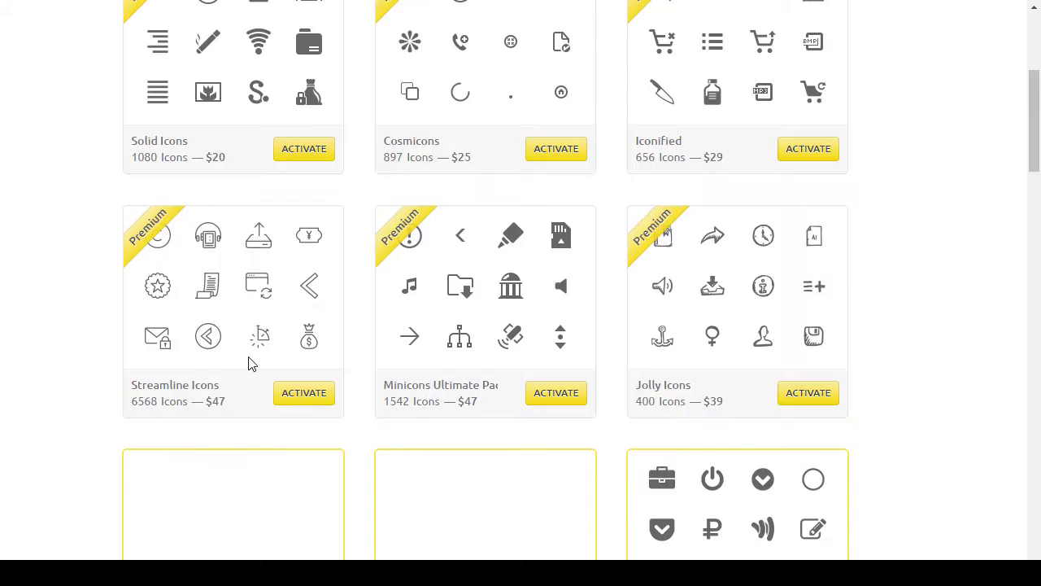
scroll(160, 407, up, 2)
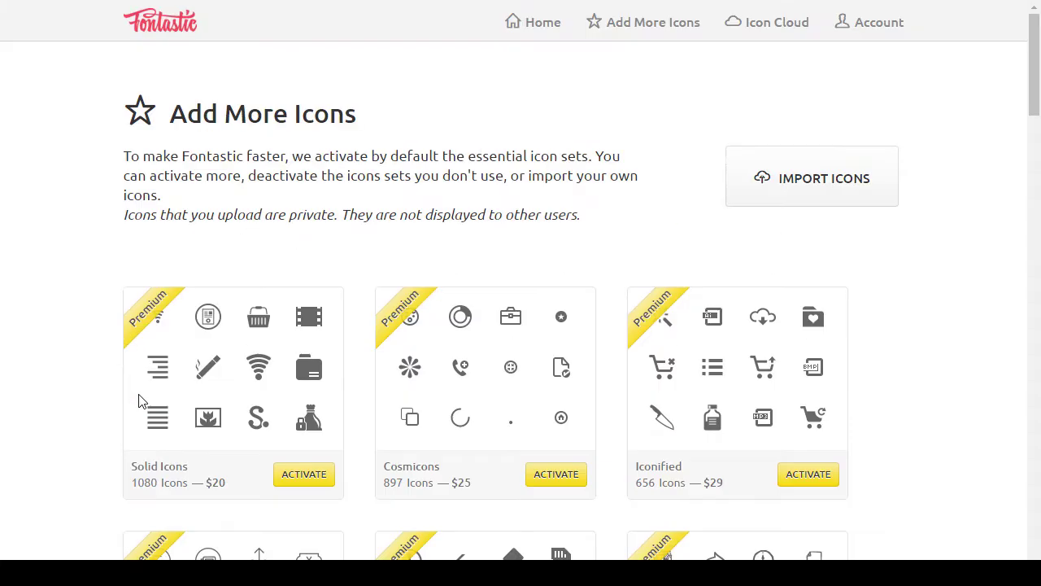
Step: Look over the Icon Cloud pricing and account settings pages, then return to Add More Icons
click(794, 33)
scroll(189, 126, down, 3)
scroll(189, 130, down, 13)
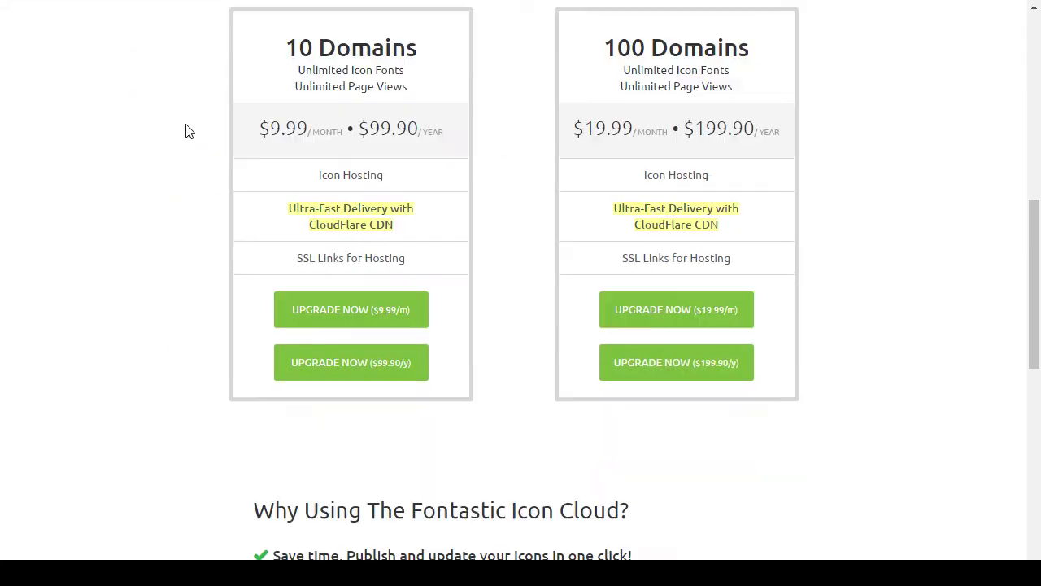
scroll(189, 131, up, 15)
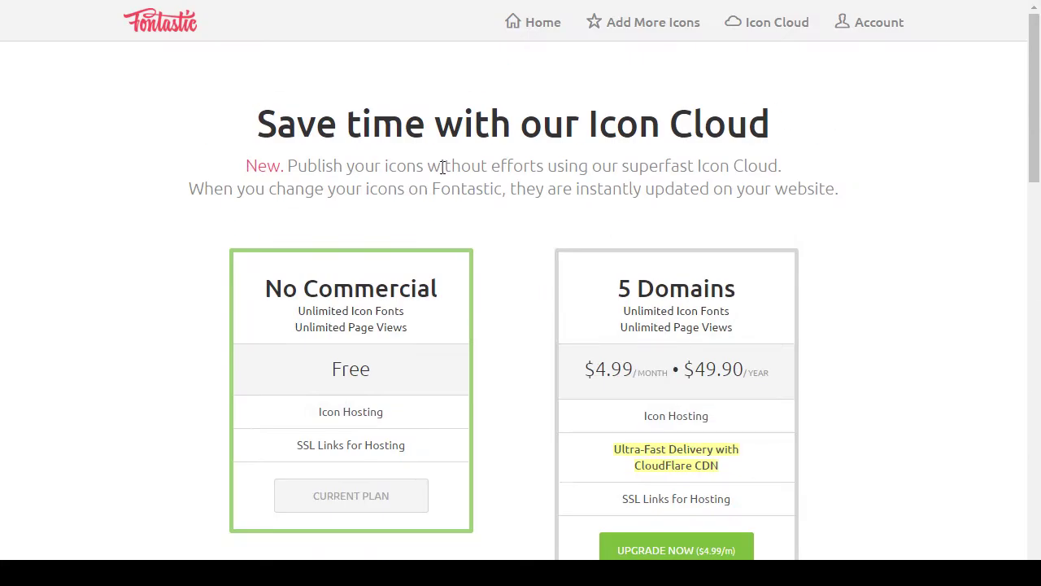
click(892, 37)
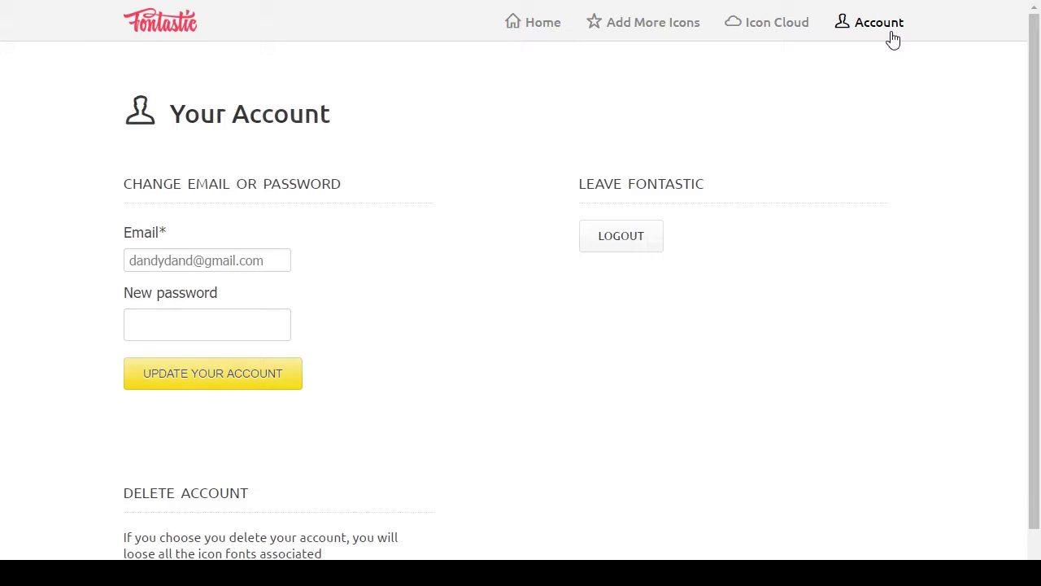
click(681, 26)
Step: Try opening the two New Set icon cards on the Add More Icons page
scroll(14, 247, down, 2)
scroll(18, 248, up, 2)
scroll(17, 246, down, 8)
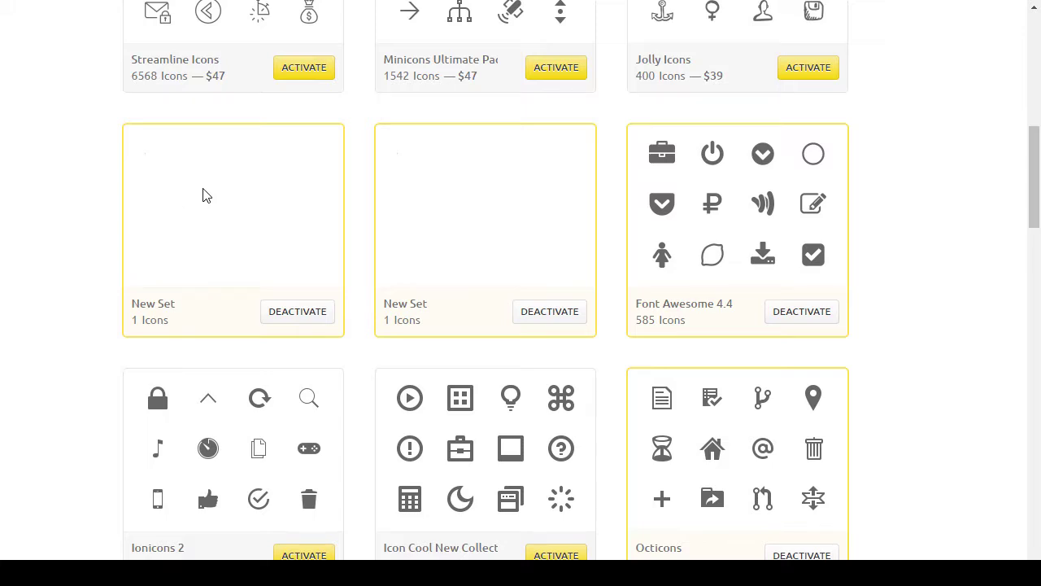
double_click(204, 195)
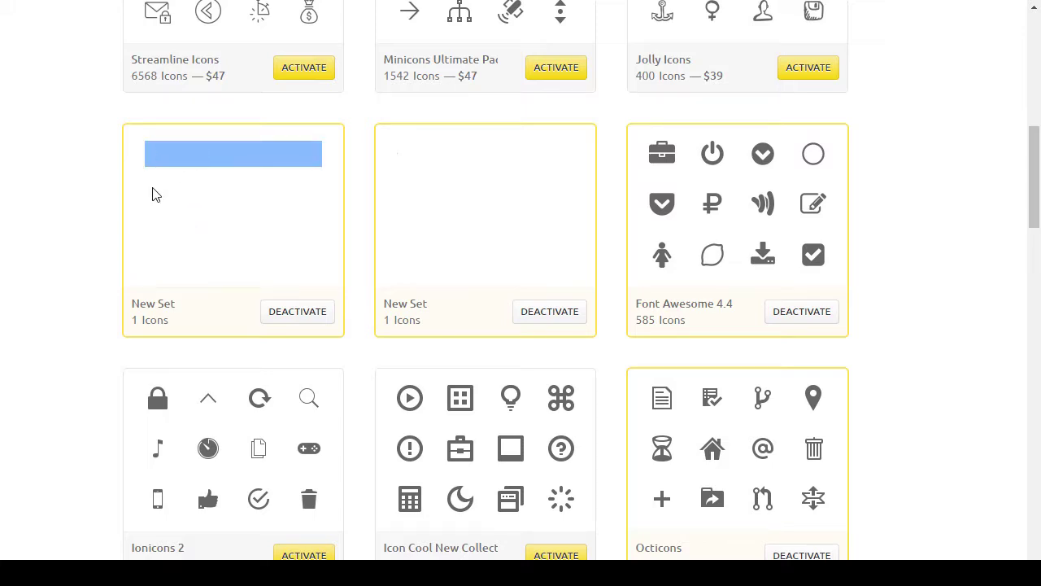
double_click(491, 182)
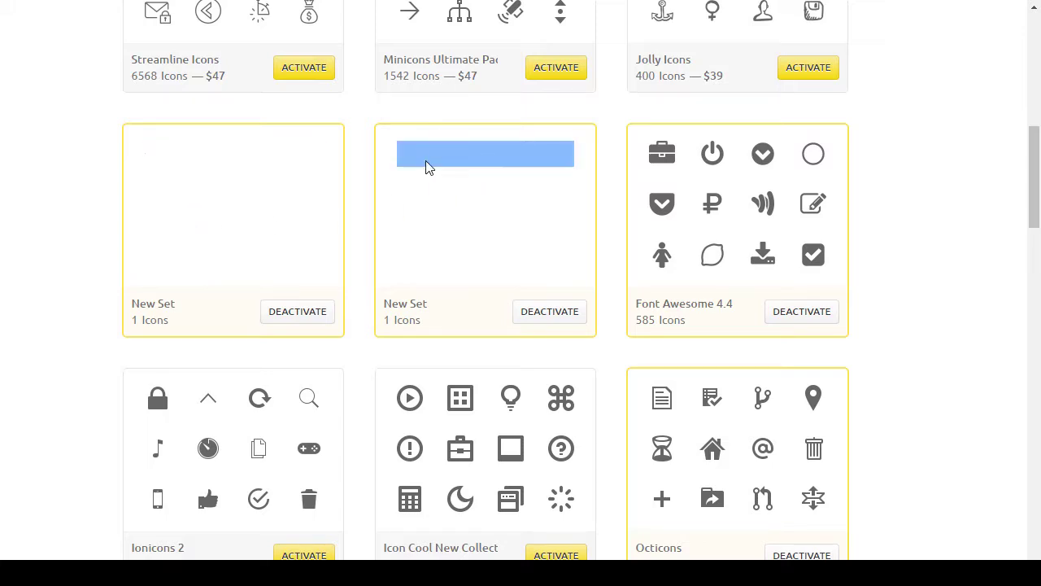
click(150, 232)
scroll(151, 232, down, 7)
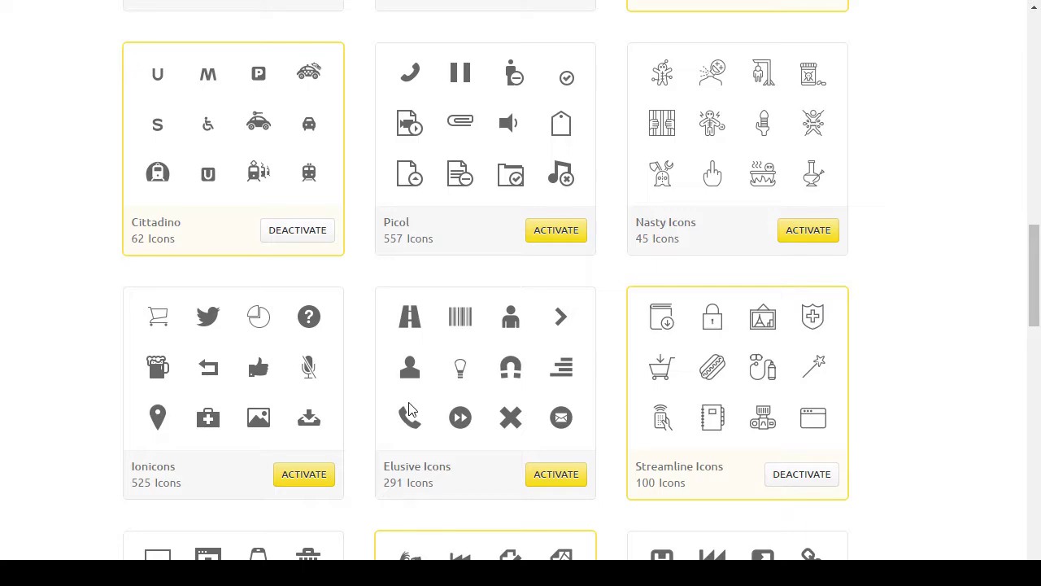
click(513, 404)
Step: Deactivate both New Set icon sets, leaving Font Awesome 4.4 active
scroll(636, 342, up, 12)
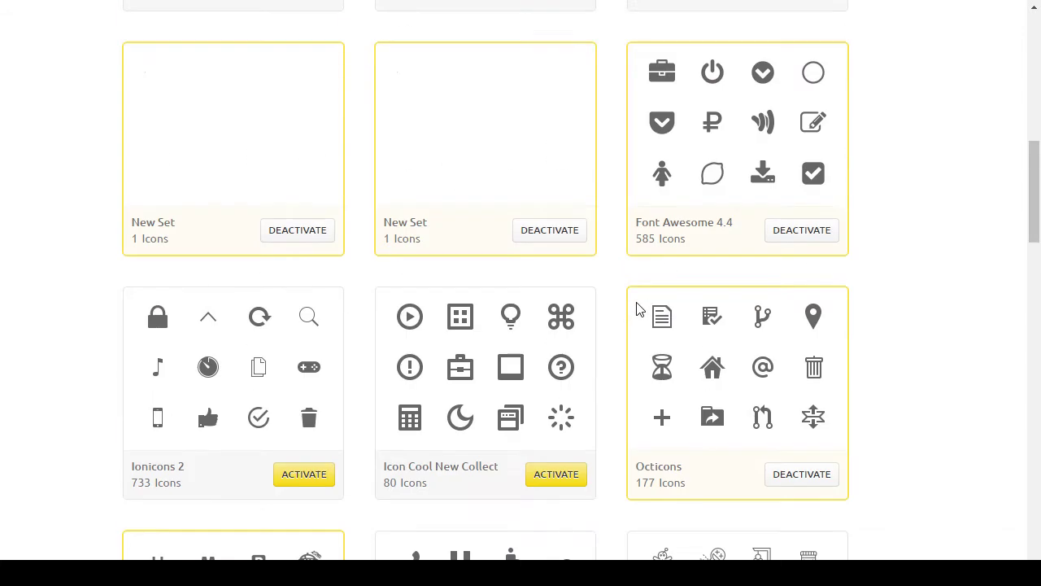
scroll(559, 325, down, 4)
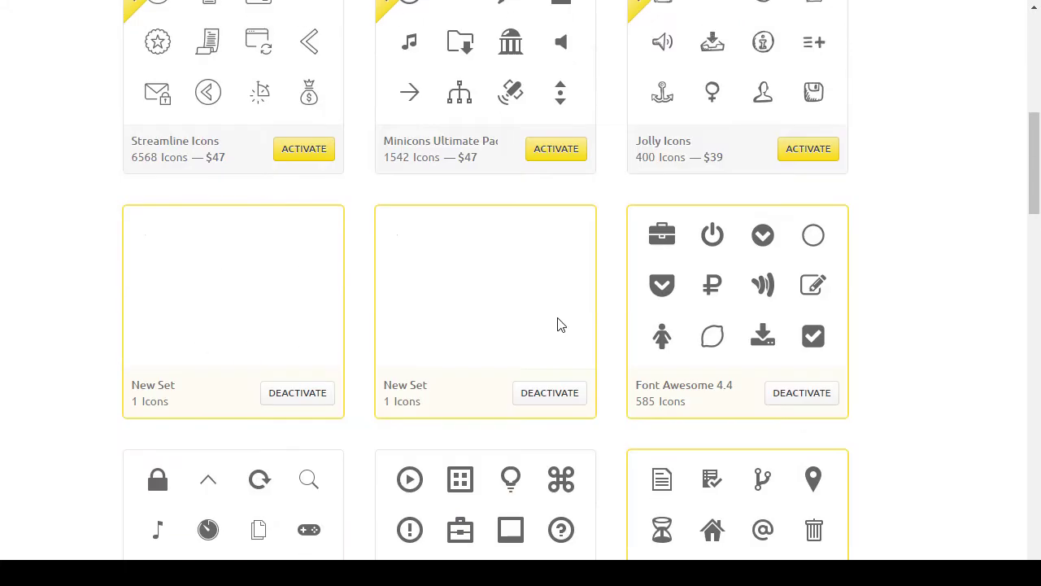
click(322, 396)
click(560, 396)
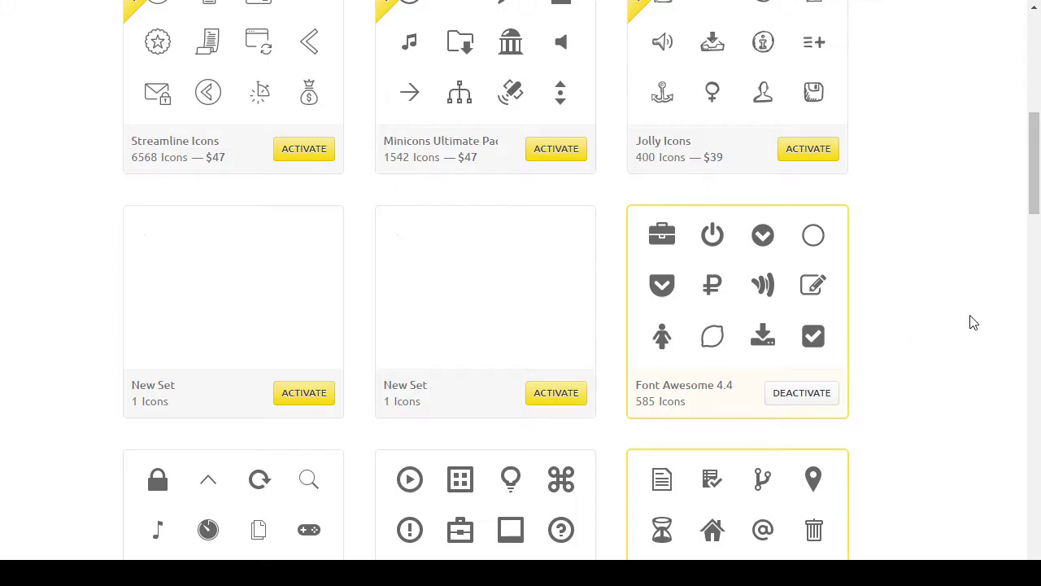
scroll(968, 321, up, 7)
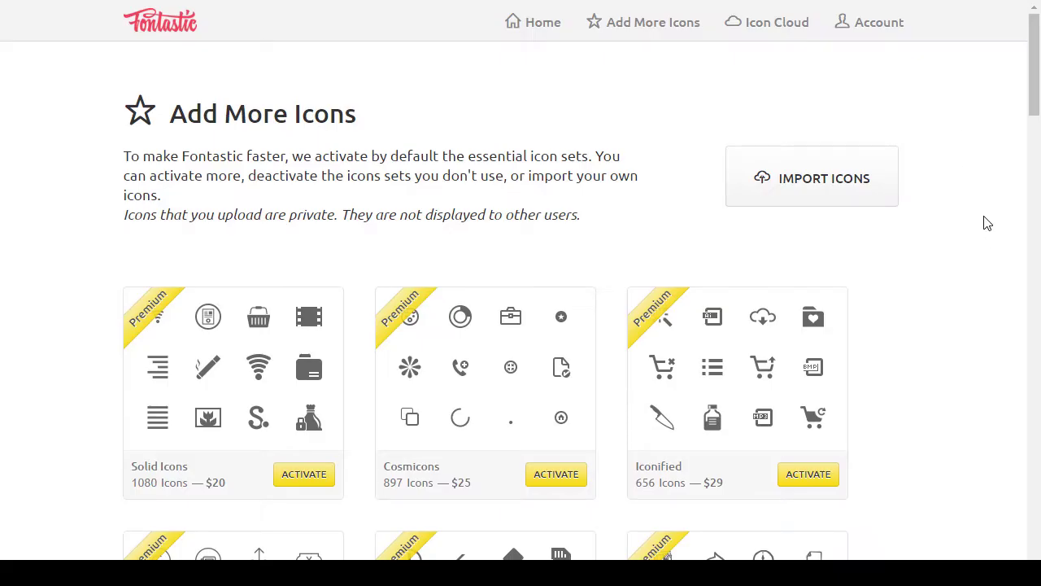
Step: Glance at the lichess font reference page, then bring the Terminal in ~/lila/public/font73 to the front
key(ctrl+Tab)
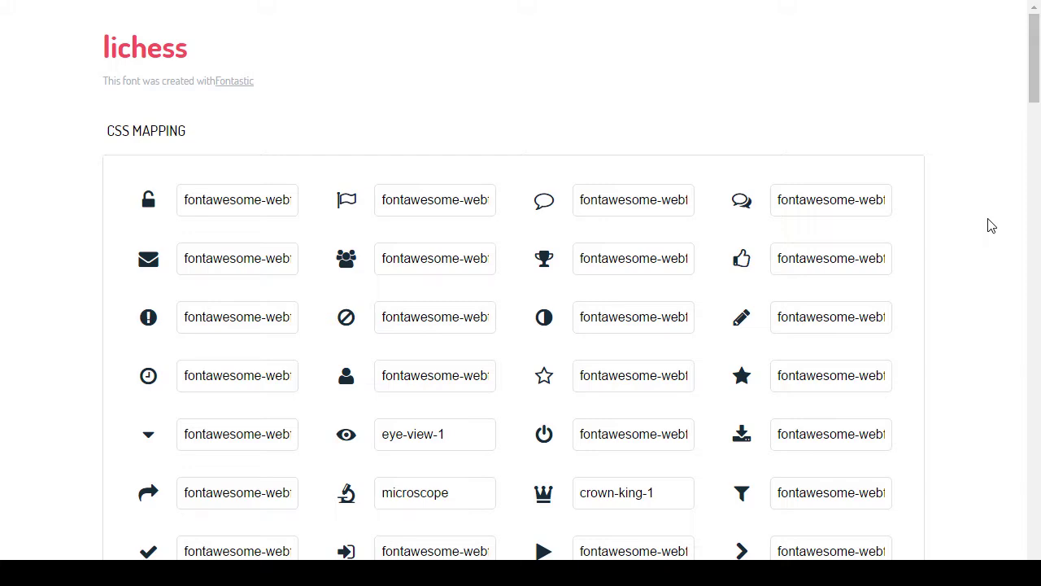
key(alt+Tab)
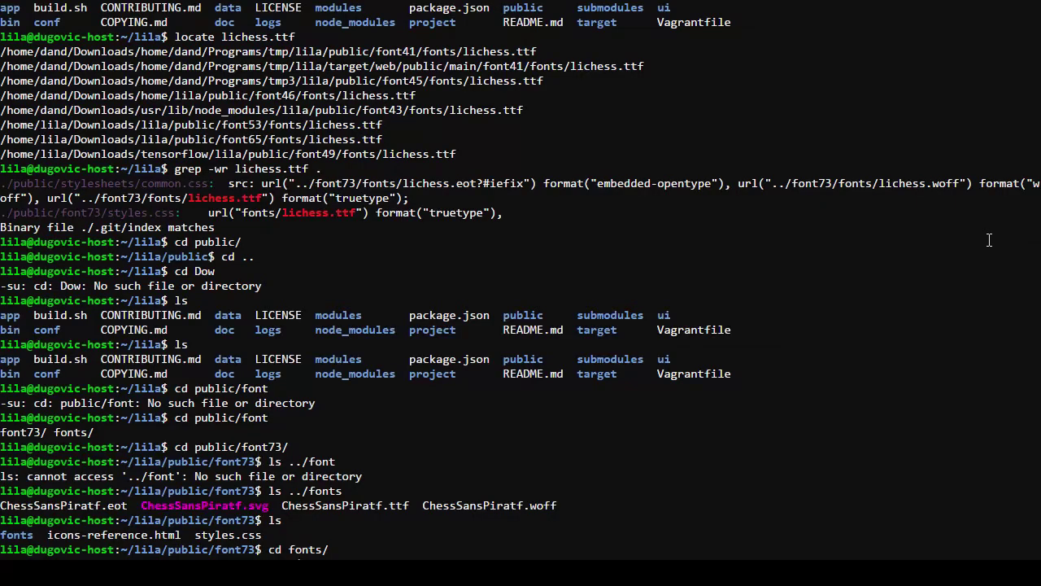
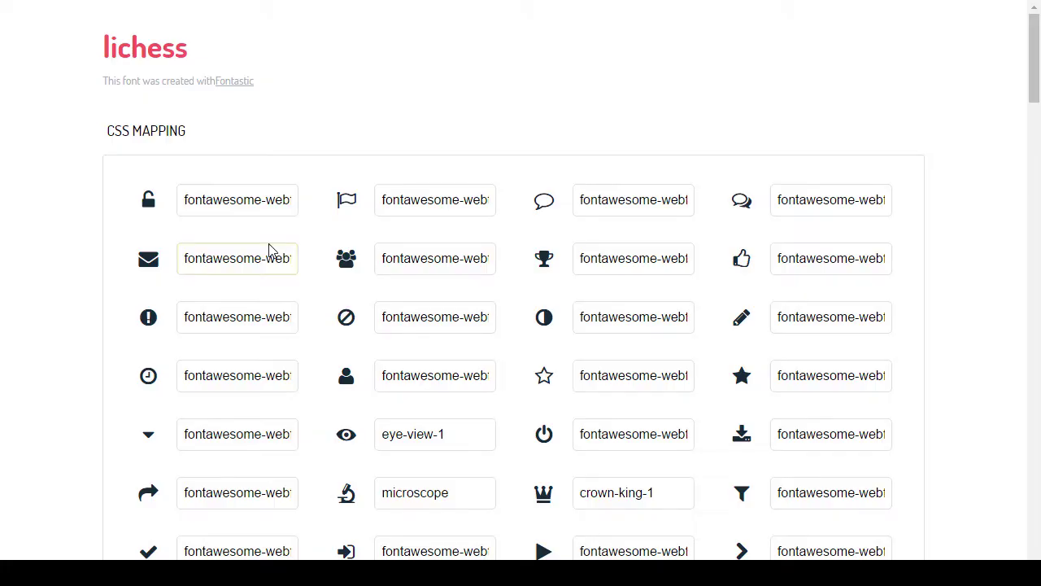
Step: Exit full screen and search DuckDuckGo for 'block letter z font' in a new tab
key(F11)
key(ctrl+t)
text(block le)
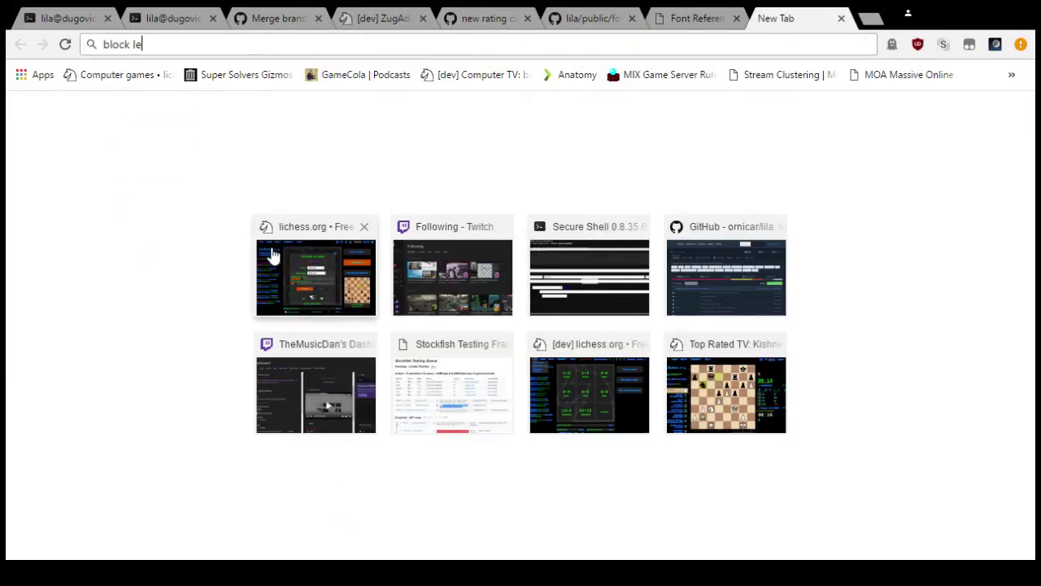
text(tter z font)
key(Return)
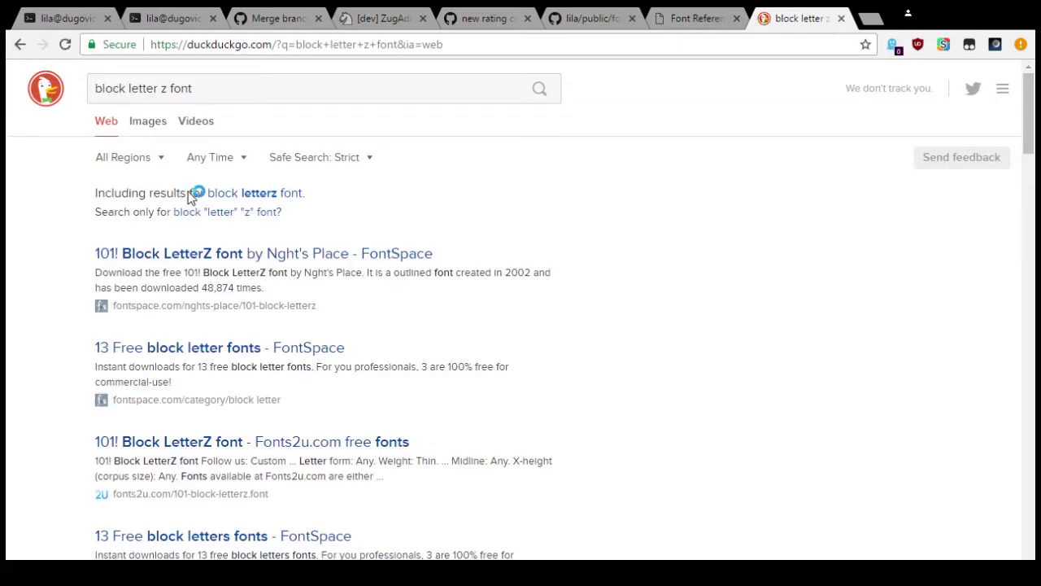
Step: Change the query to 'block letter z svg' and switch to image results
double_click(174, 87)
text(svg)
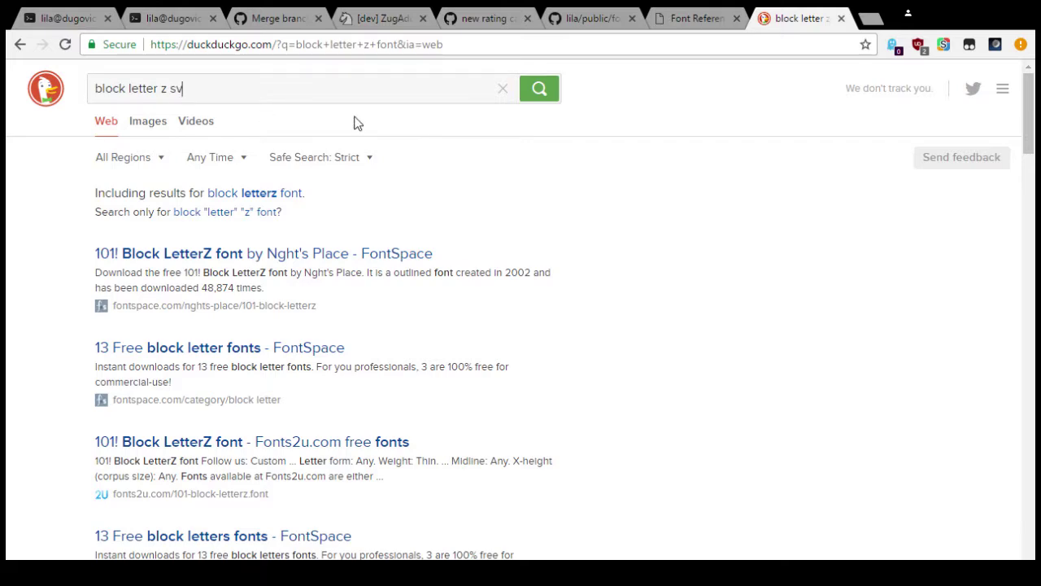
key(Return)
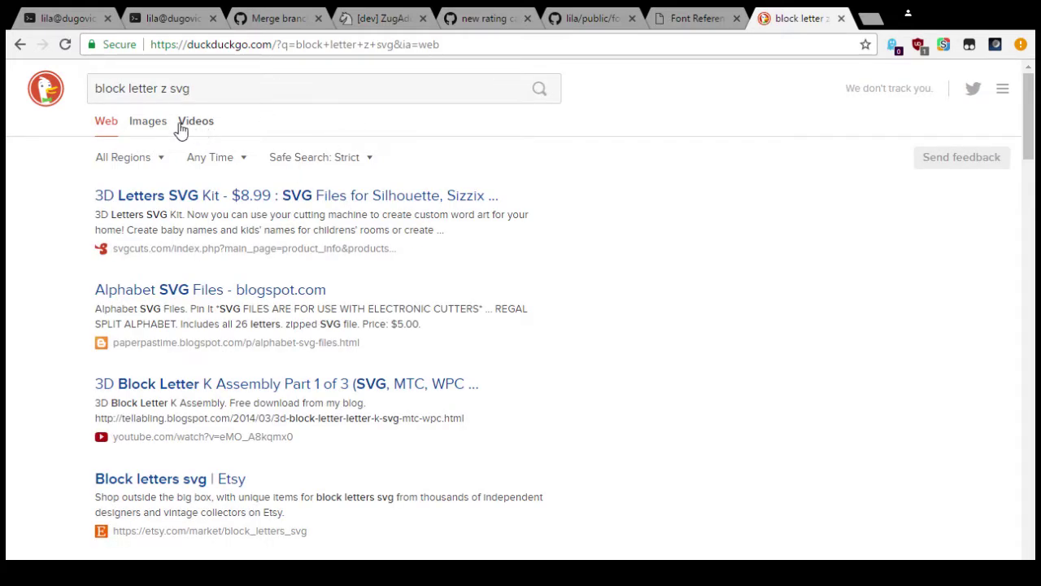
click(148, 121)
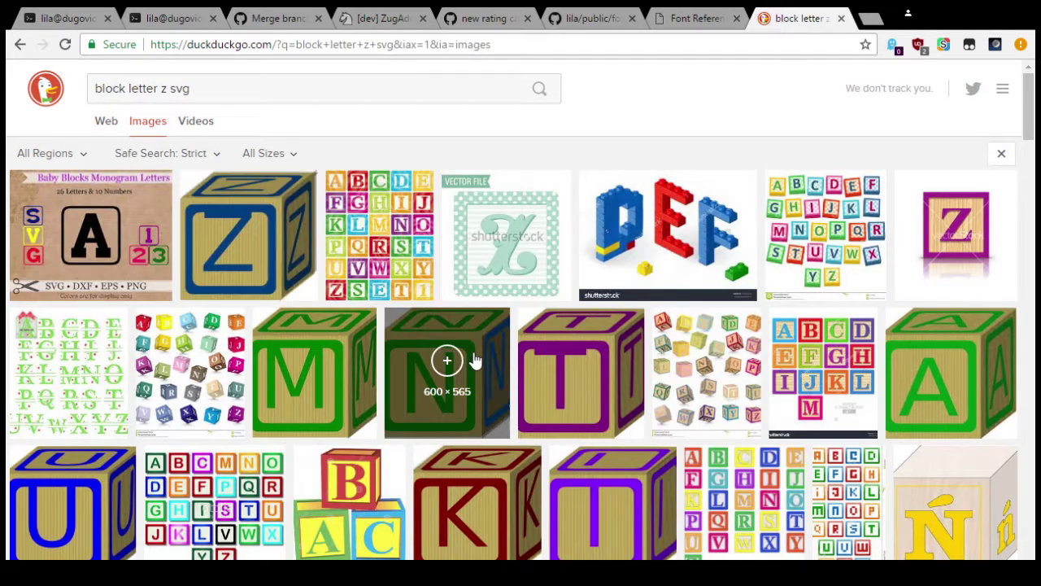
Step: Change the image search to 'bubble letter z svg' and scroll through the results
click(144, 89)
key(End)
key(shift+Home)
key(BackSpace)
text(butt)
key(BackSpace)
key(BackSpace)
text(bble)
key(Return)
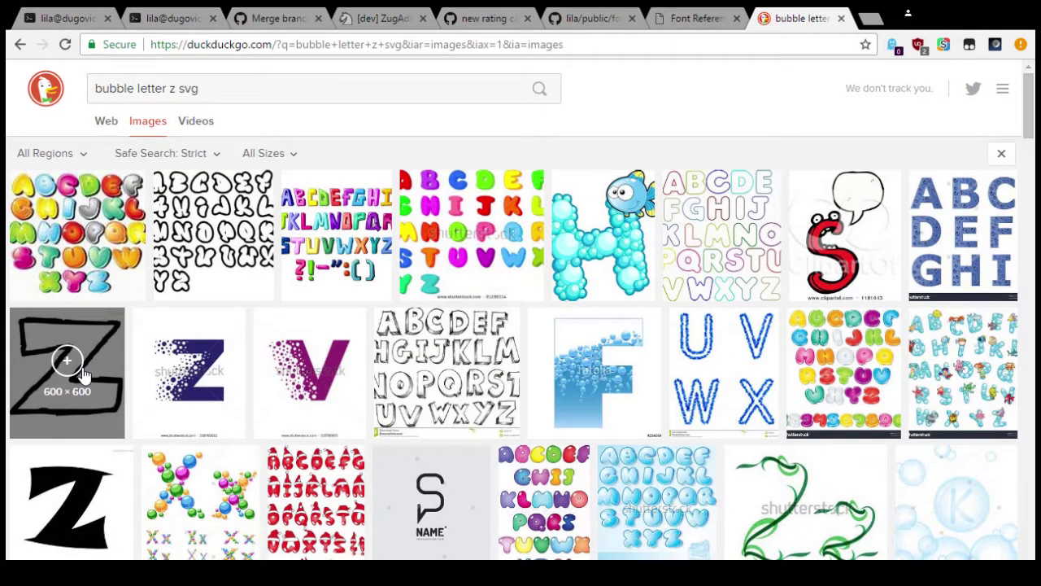
scroll(209, 221, down, 10)
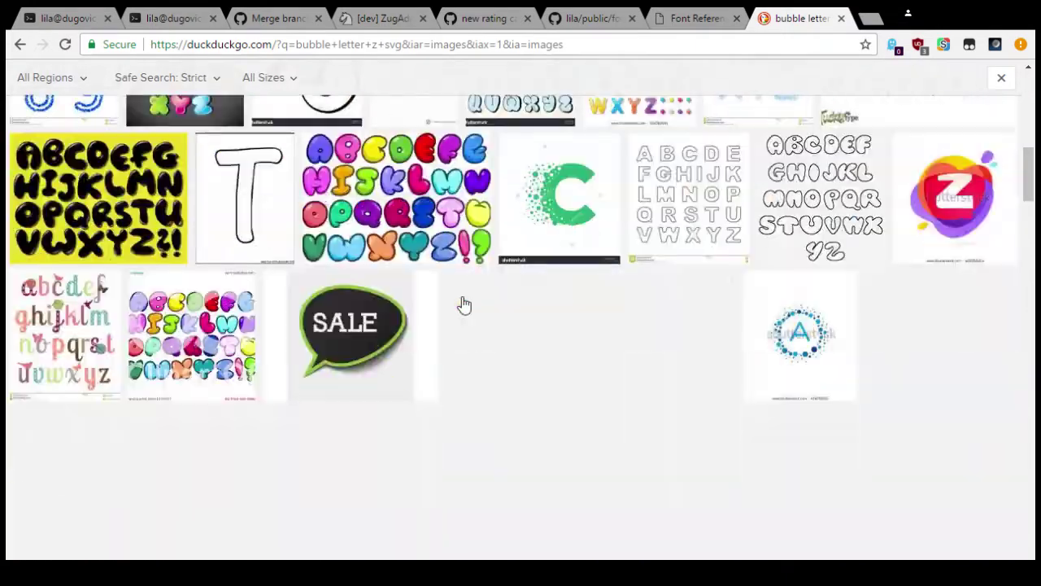
scroll(463, 304, up, 10)
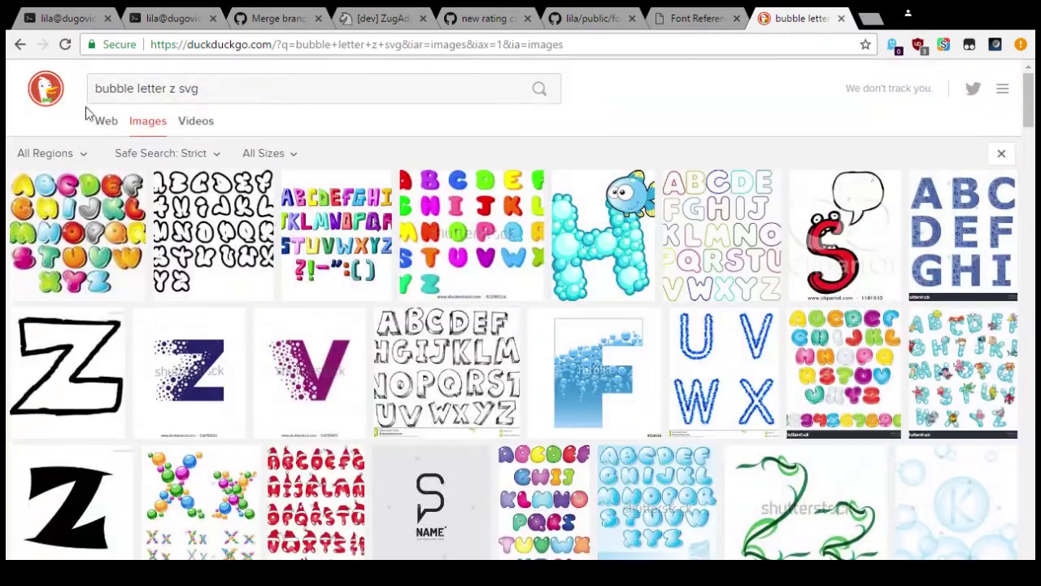
Step: Replace 'bubble' with 'contour' to search 'letter z contour svg' and browse the outline Z images
click(114, 88)
double_click(112, 88)
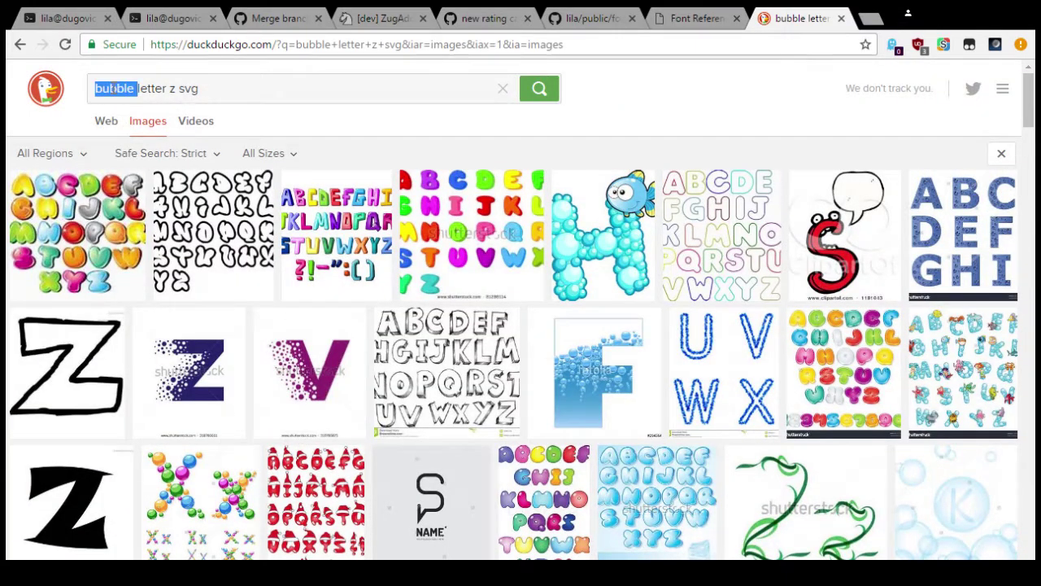
key(BackSpace)
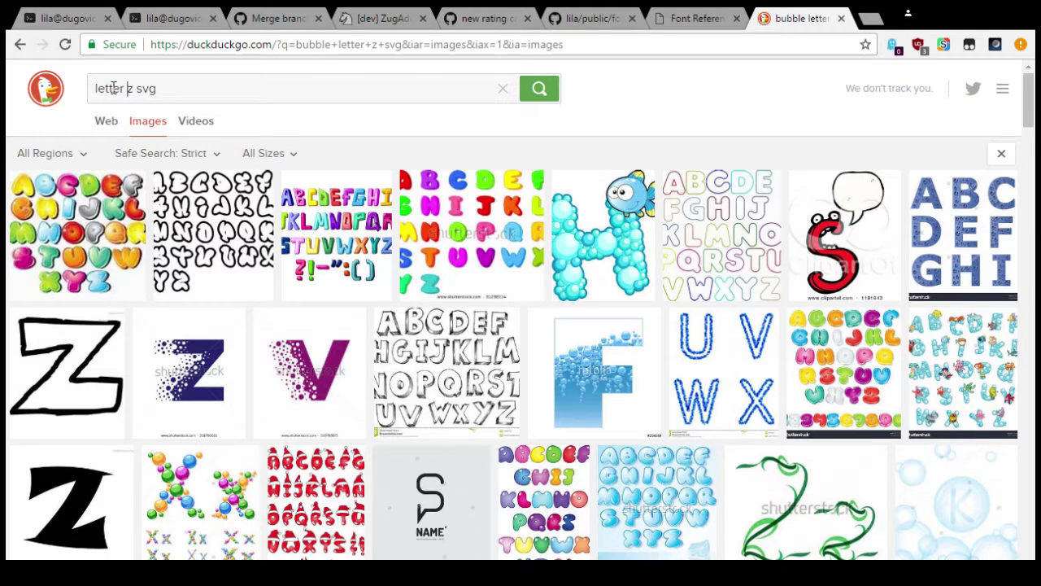
text(contour)
key(Return)
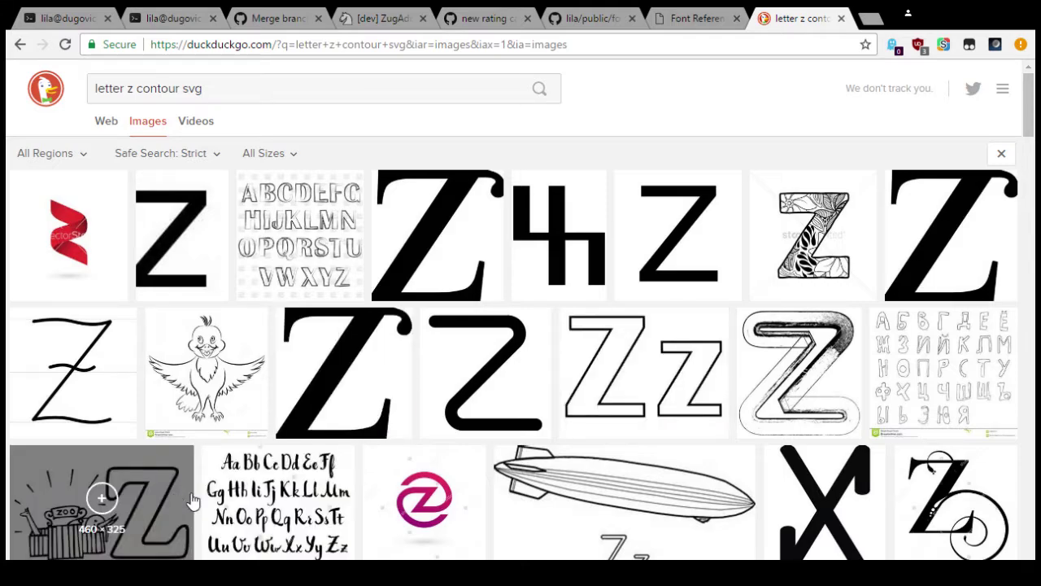
scroll(567, 417, down, 2)
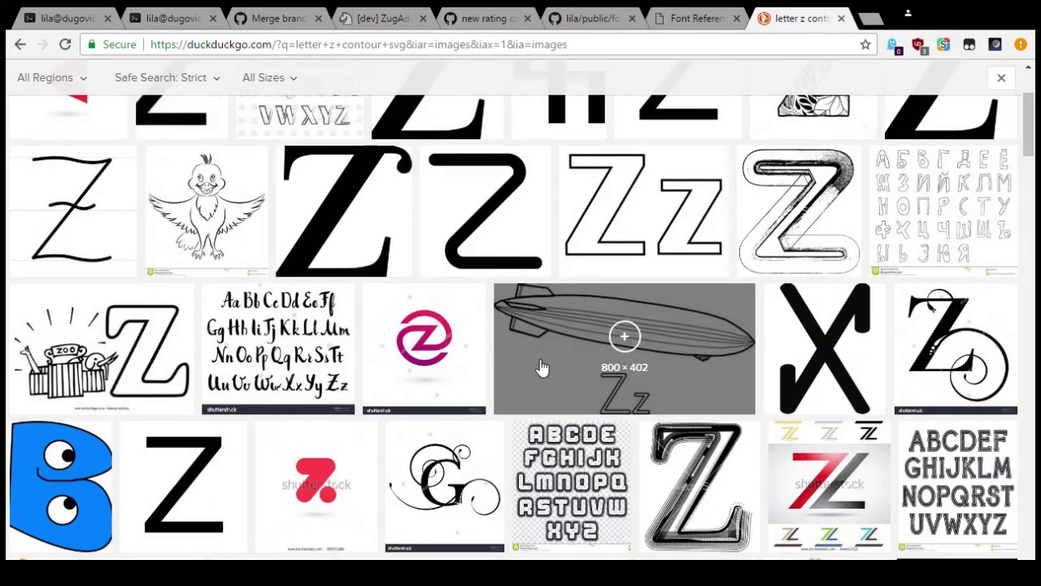
scroll(536, 366, down, 5)
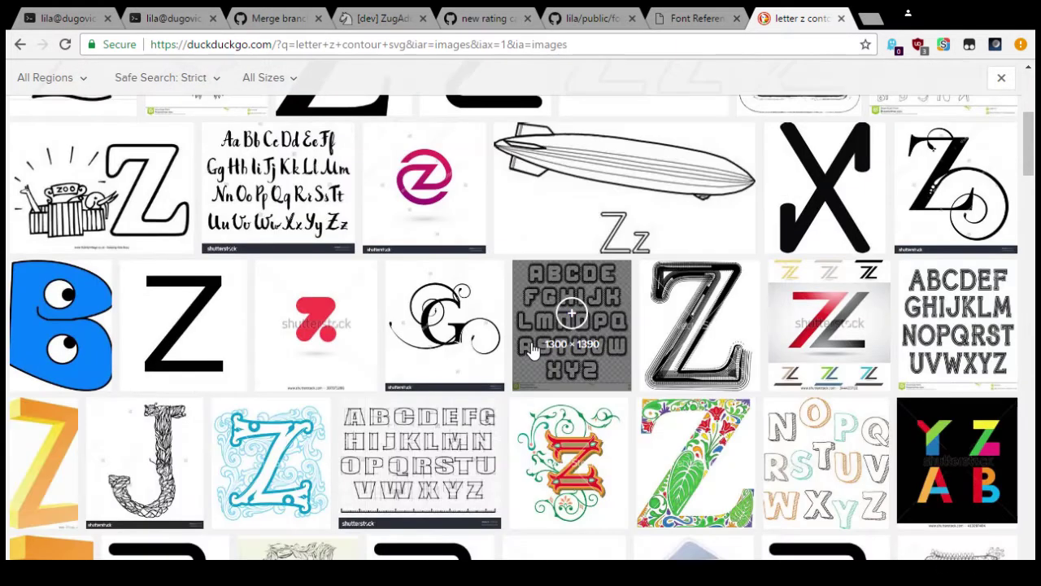
scroll(527, 345, up, 2)
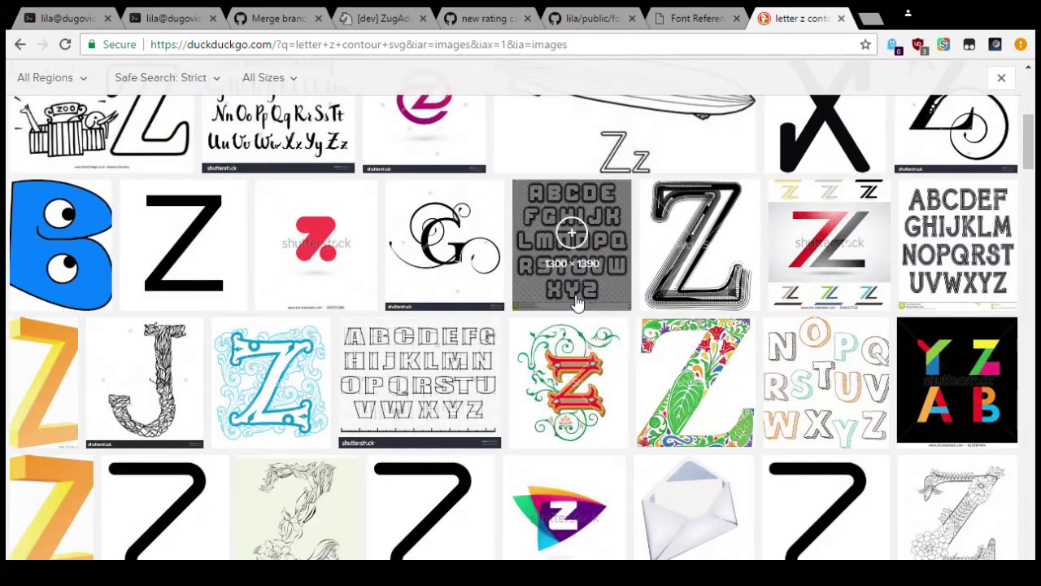
click(660, 242)
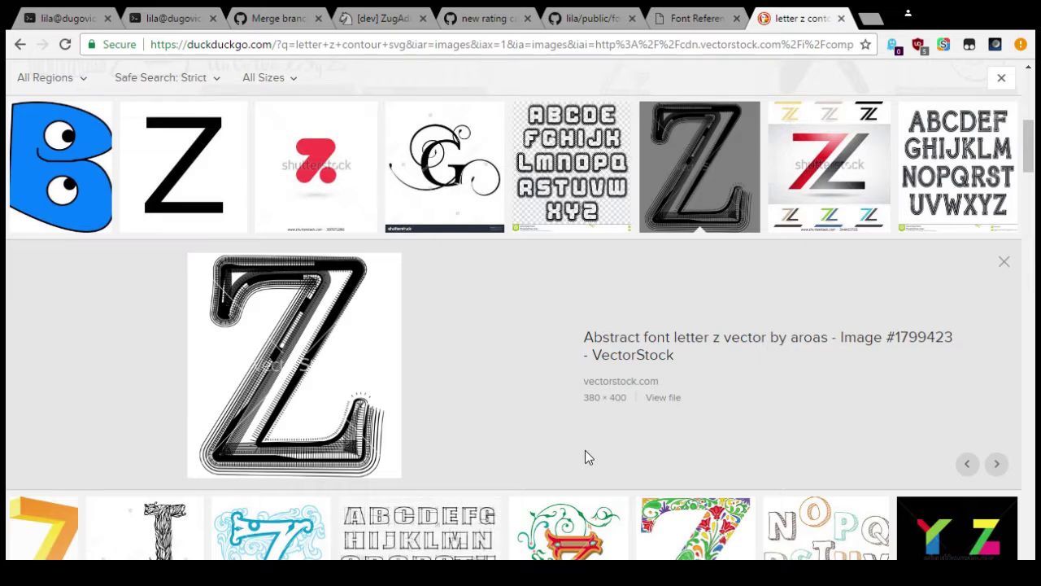
click(720, 342)
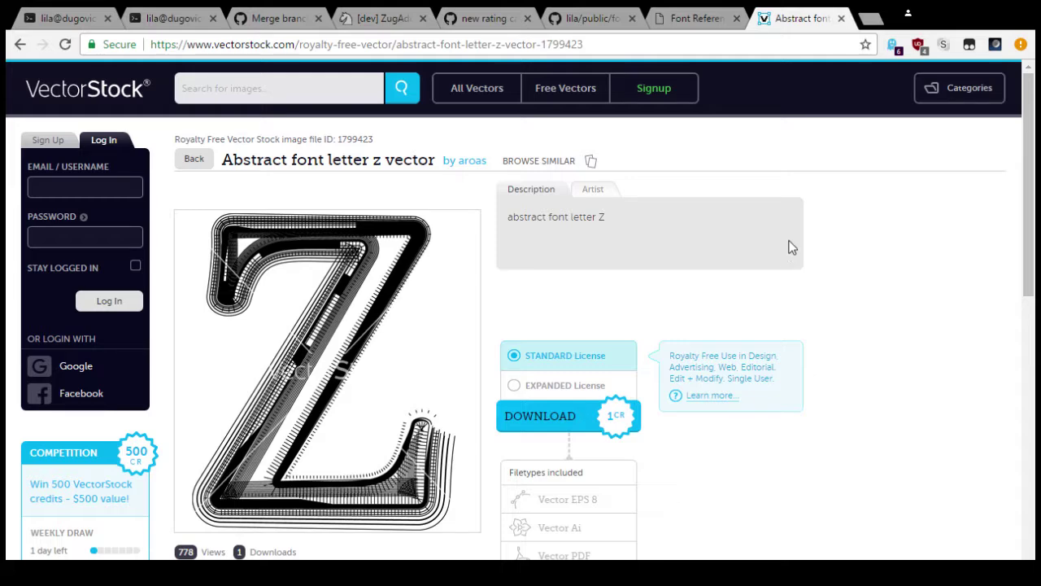
scroll(793, 243, down, 3)
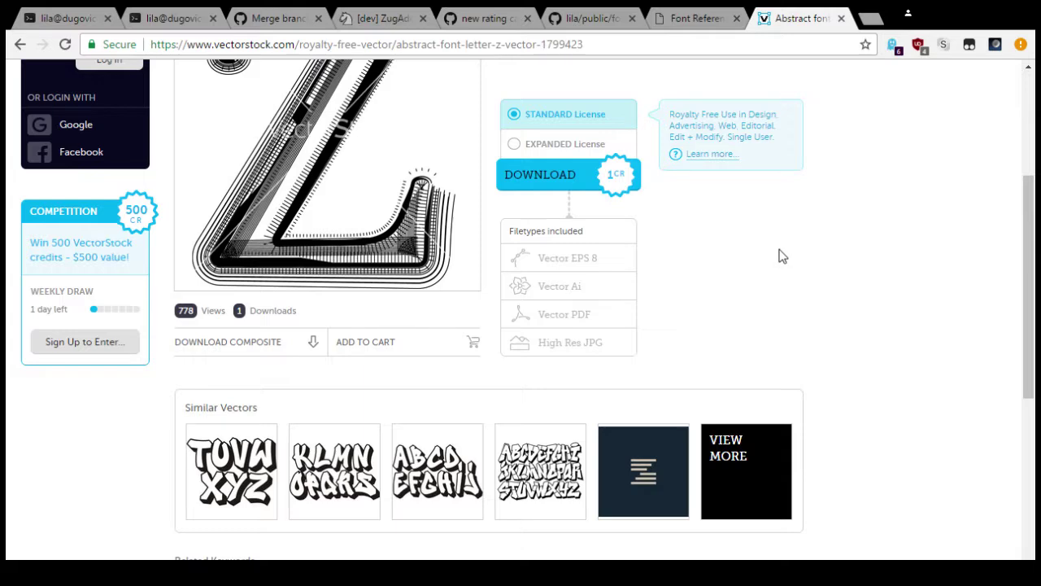
scroll(781, 255, up, 3)
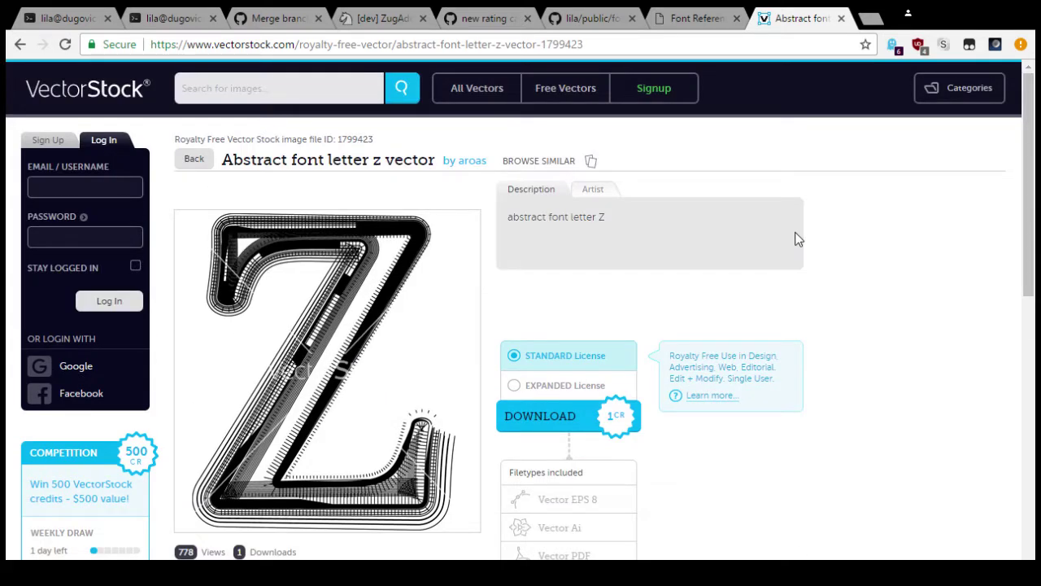
key(alt+Left)
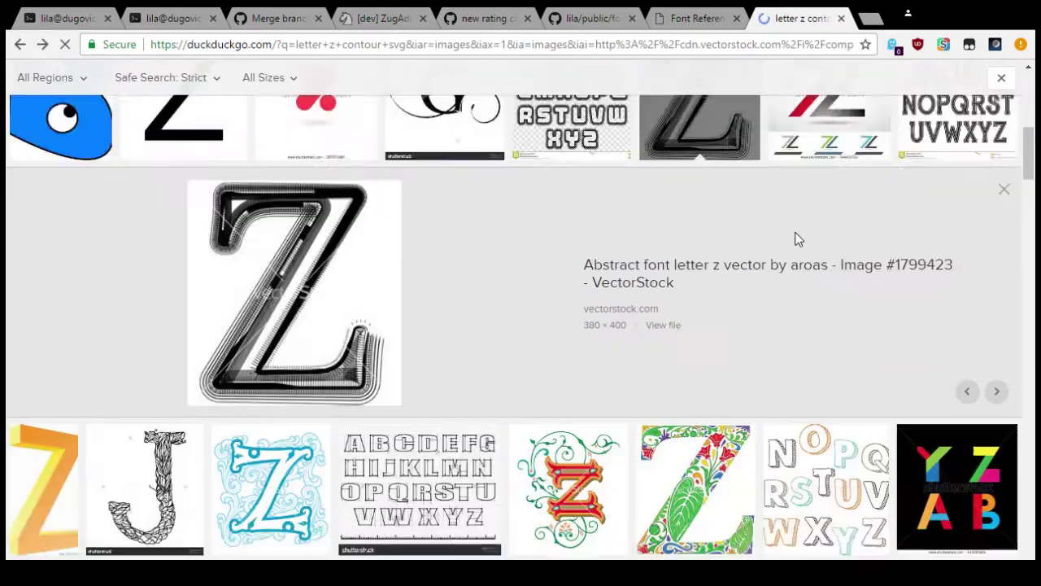
scroll(734, 236, down, 2)
scroll(728, 244, down, 3)
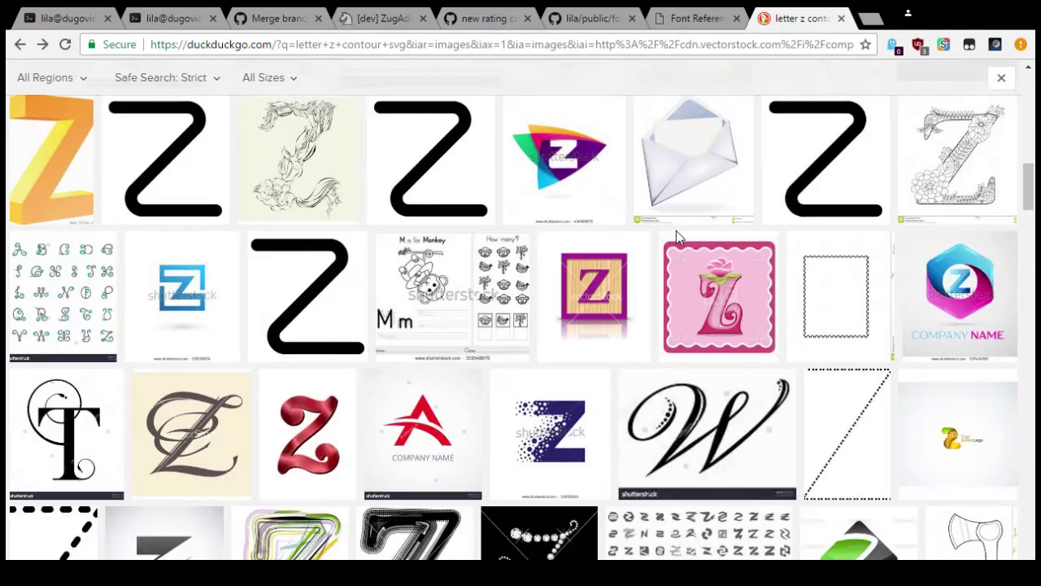
scroll(674, 236, down, 2)
scroll(674, 241, down, 2)
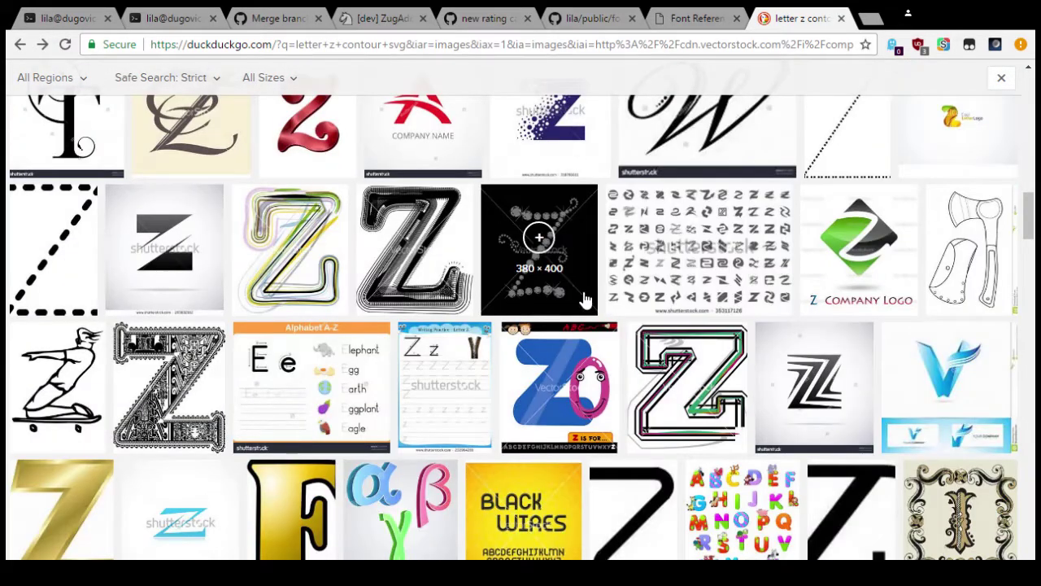
scroll(528, 276, down, 3)
Step: Open the gold Z's ClipShrine source page and download it as SVG
click(80, 315)
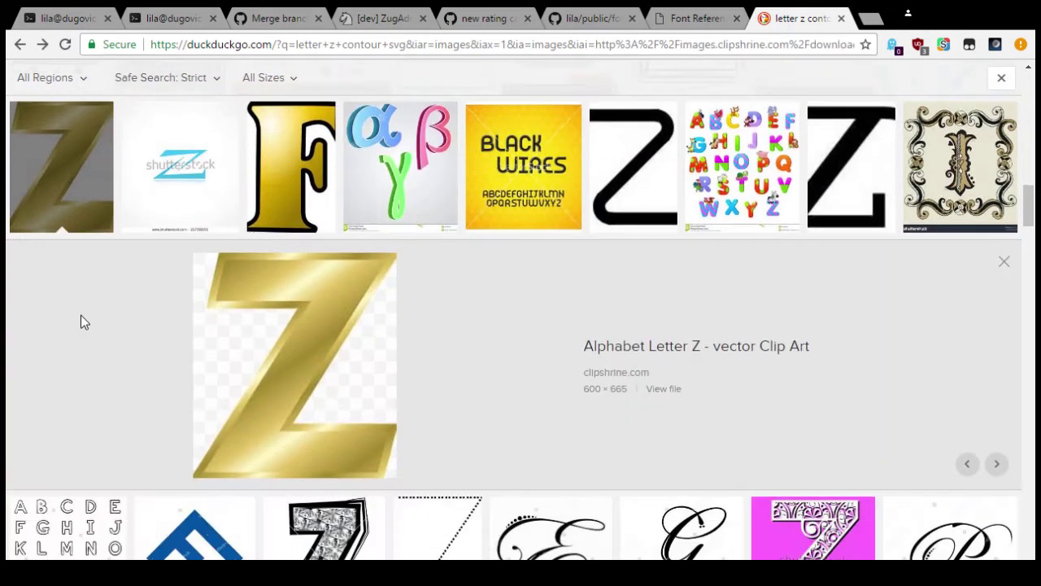
click(653, 350)
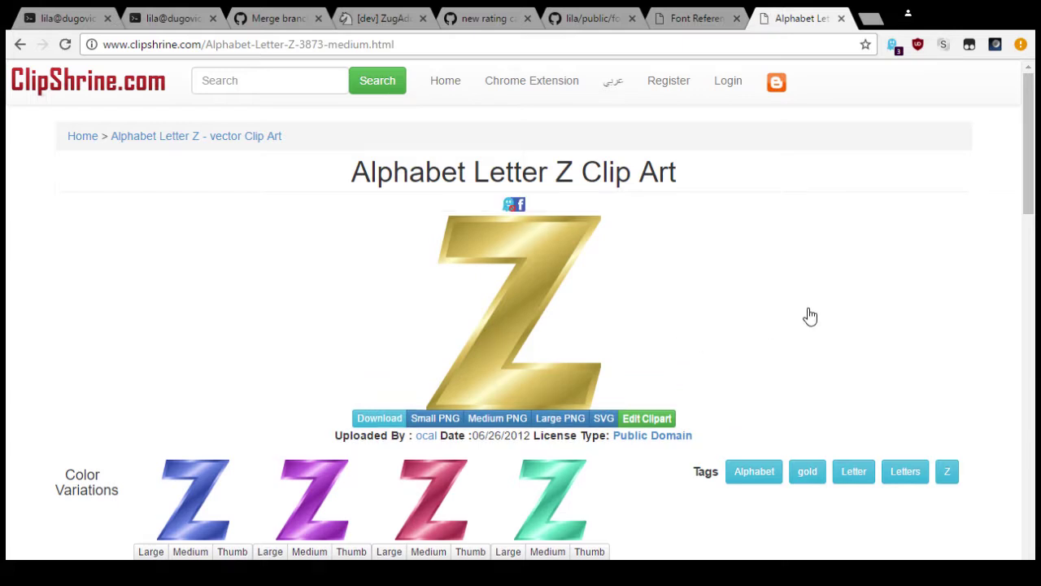
click(614, 422)
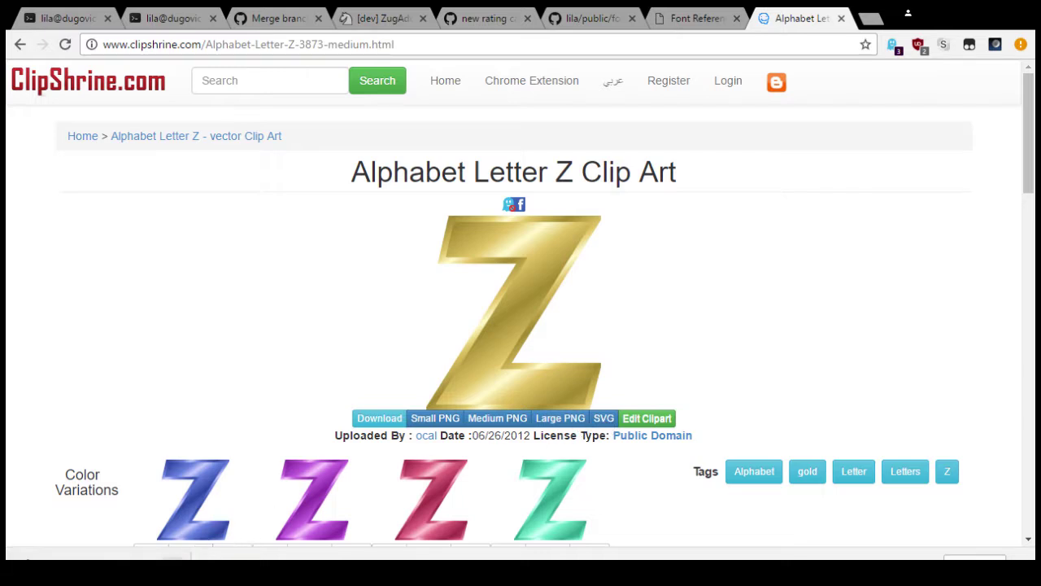
Step: View the downloaded Z SVG, close it, and scroll the Alphabet Letter Z page
click(122, 554)
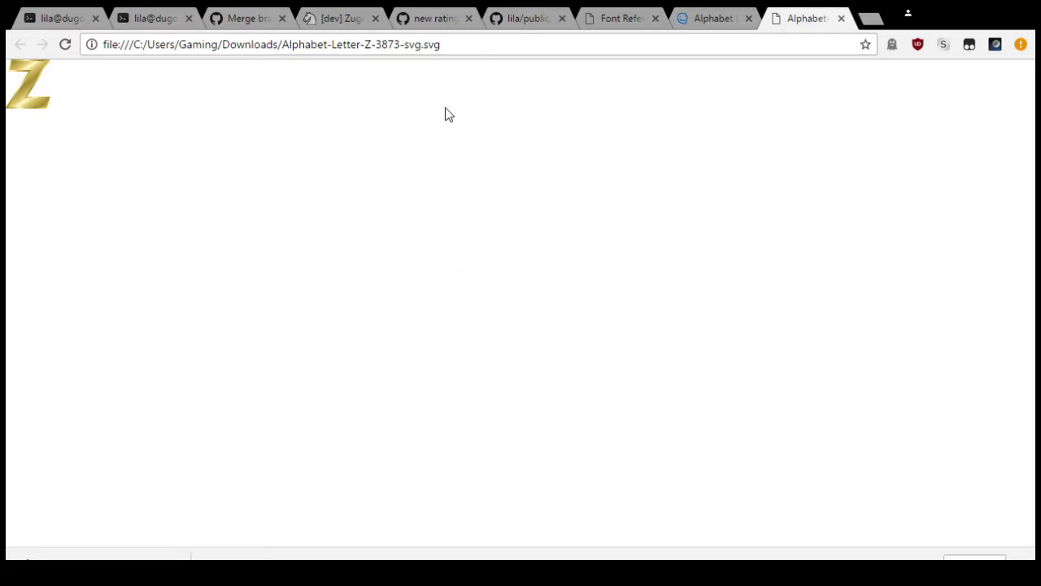
key(ctrl+w)
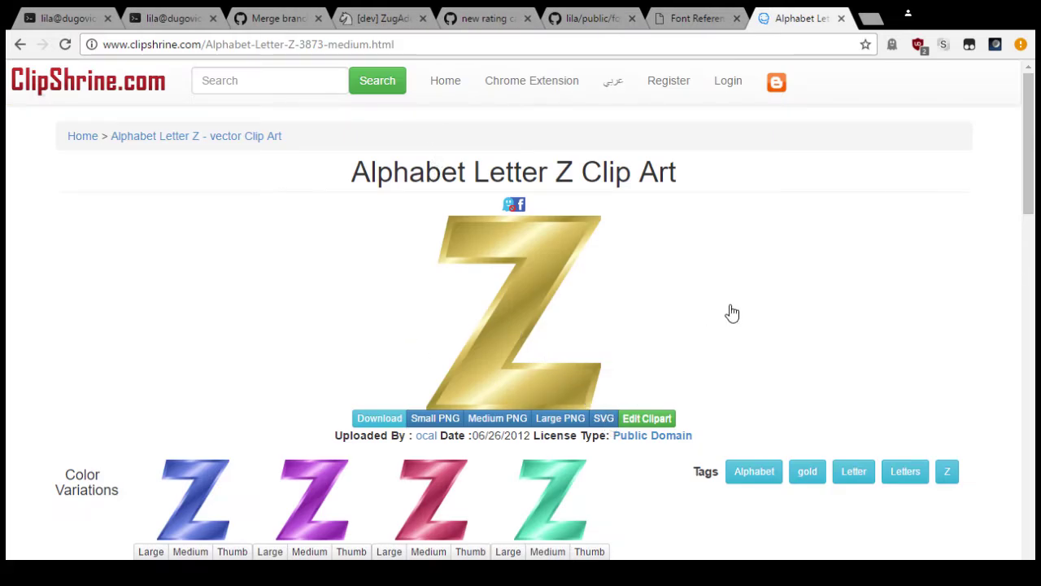
scroll(727, 312, down, 2)
scroll(699, 325, up, 1)
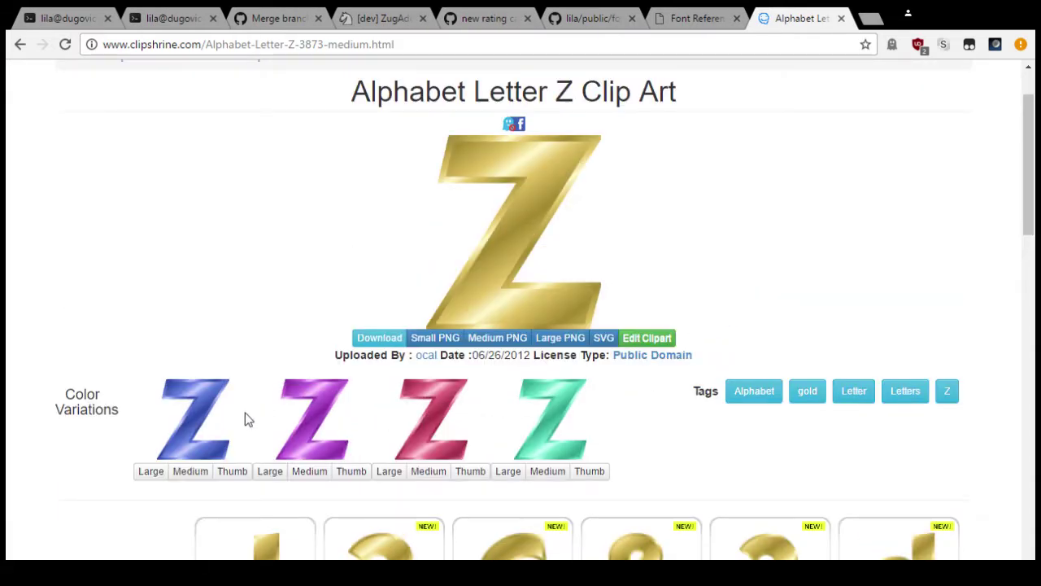
scroll(245, 412, down, 3)
scroll(245, 406, up, 3)
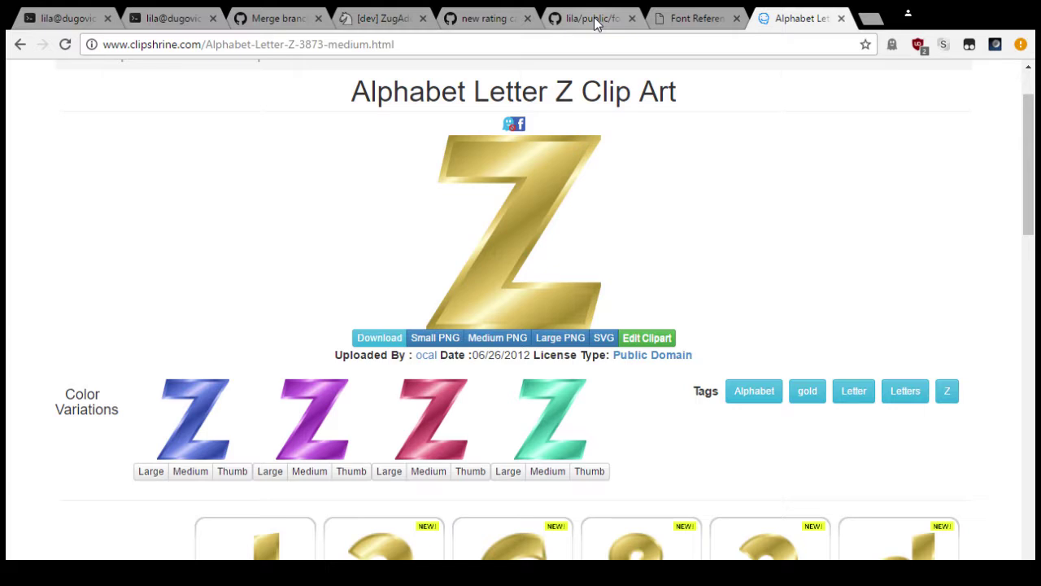
Step: Glance at the 'new rating category WIP' commit, then switch to the [dev] ZugAddict profile tab
click(494, 19)
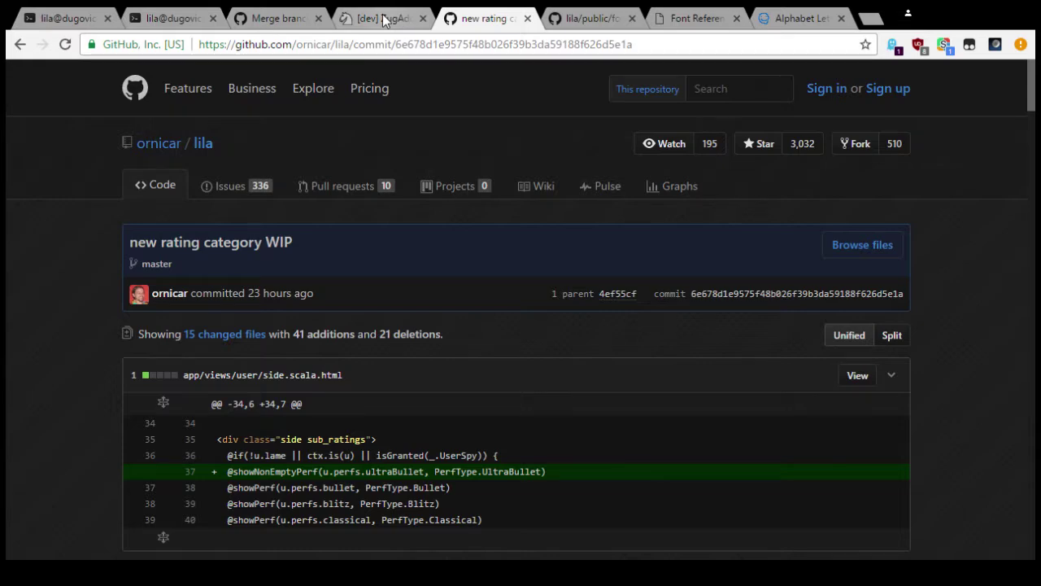
click(384, 19)
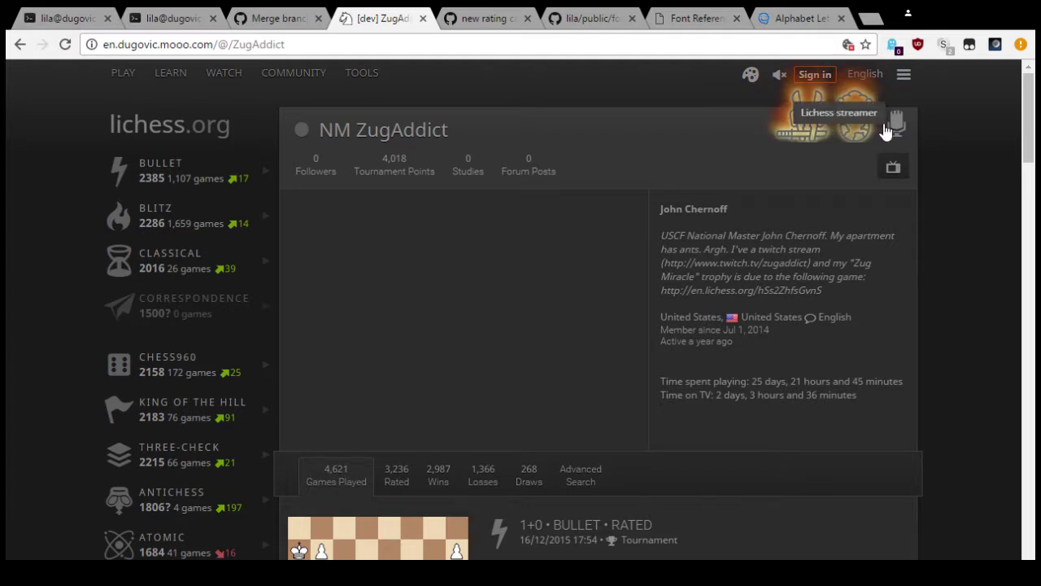
Step: After reading the ZugAddict profile's Zug Miracle trophy mention, return to the Alphabet Letter Z clip art tab
click(795, 24)
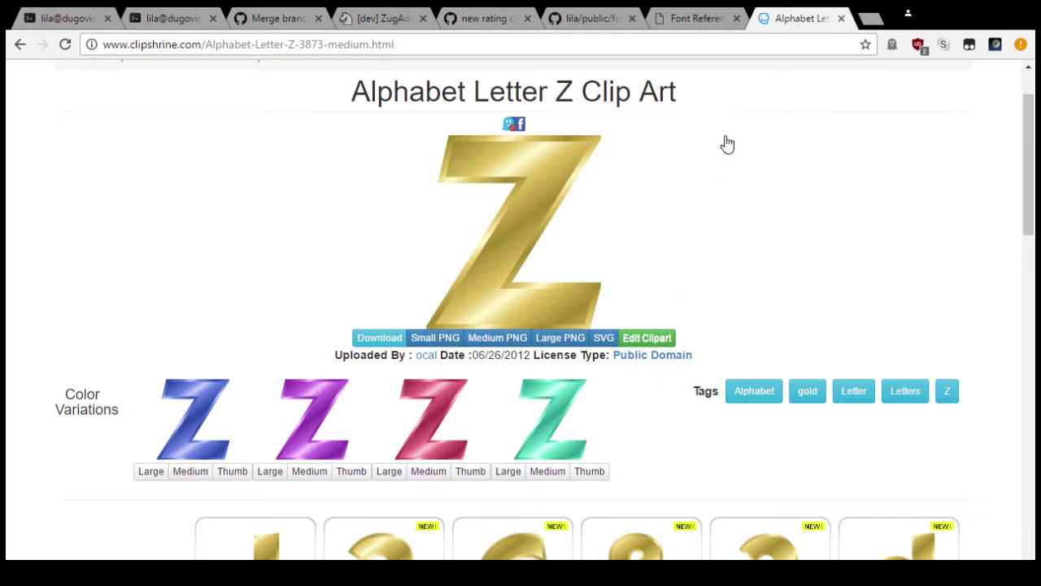
Step: Replace the clip art tab with fontello.com in full screen and open its wrench settings menu
key(ctrl+w)
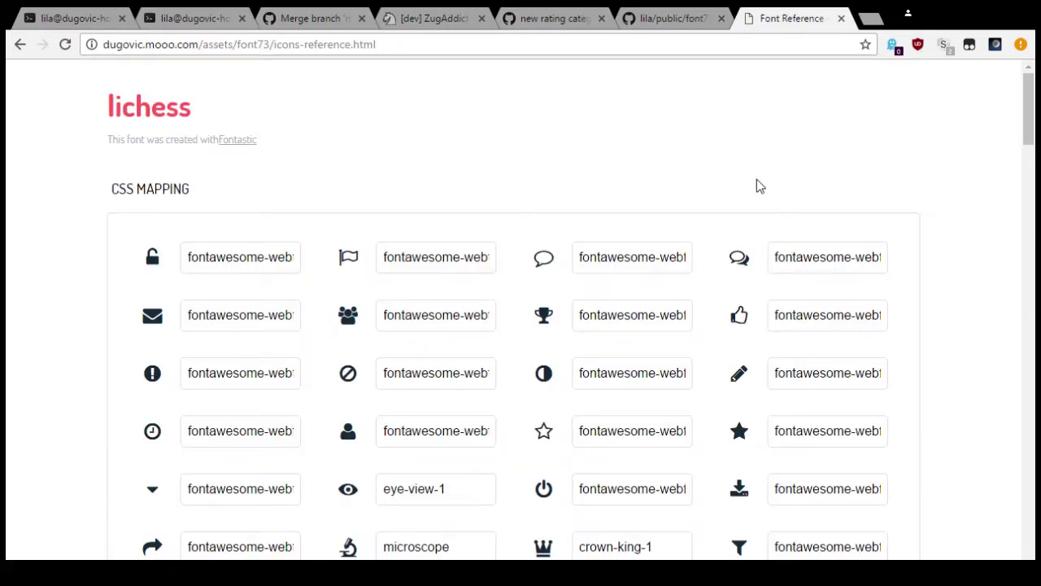
key(ctrl+t)
text(fontello)
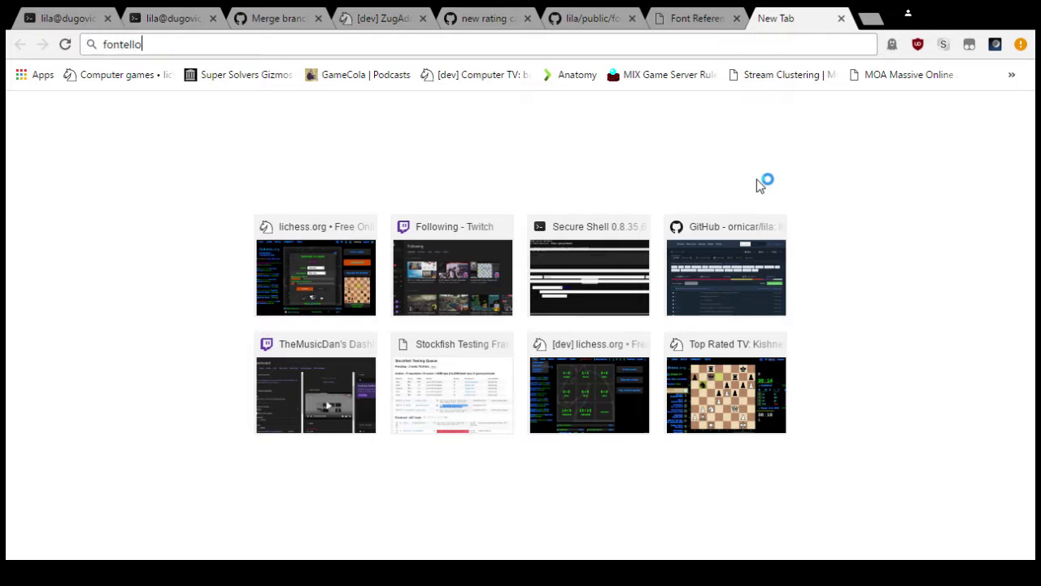
key(Return)
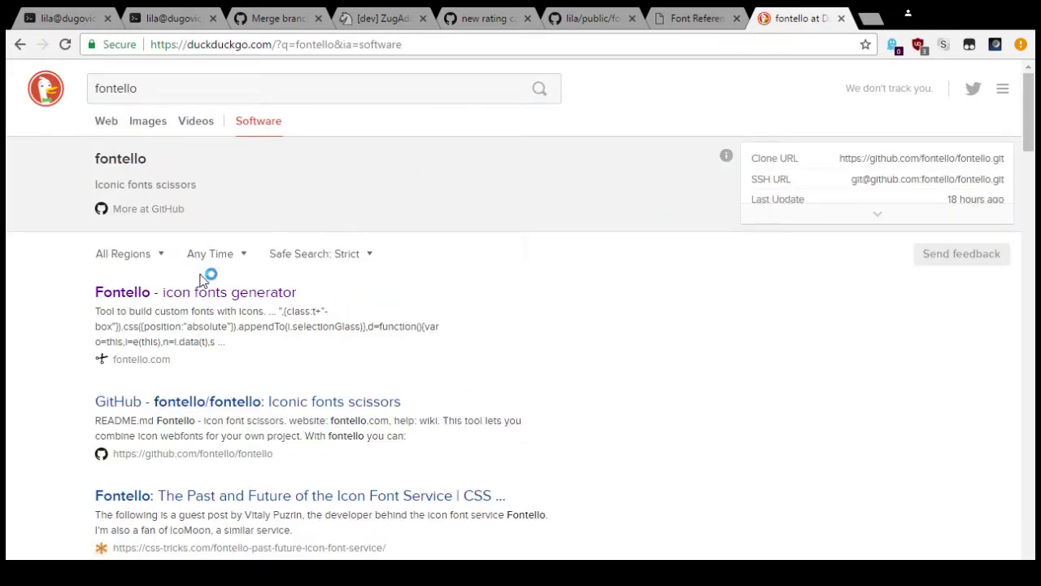
click(218, 297)
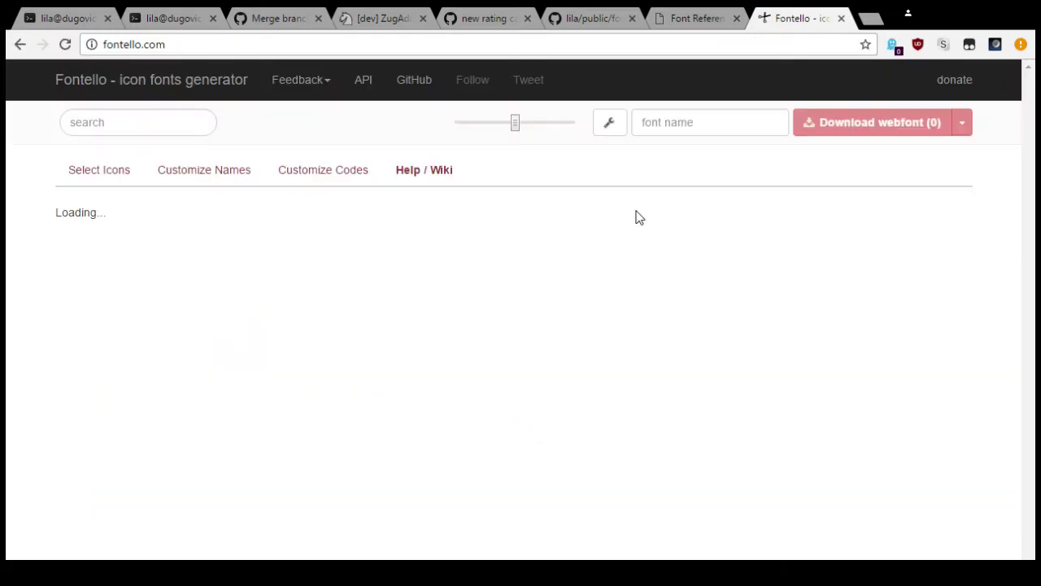
key(F11)
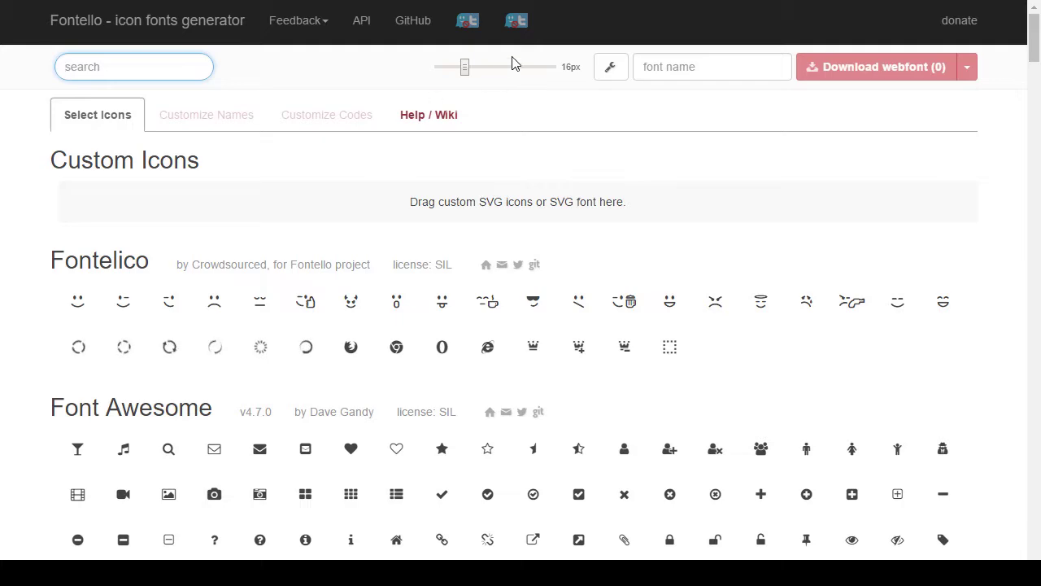
click(610, 69)
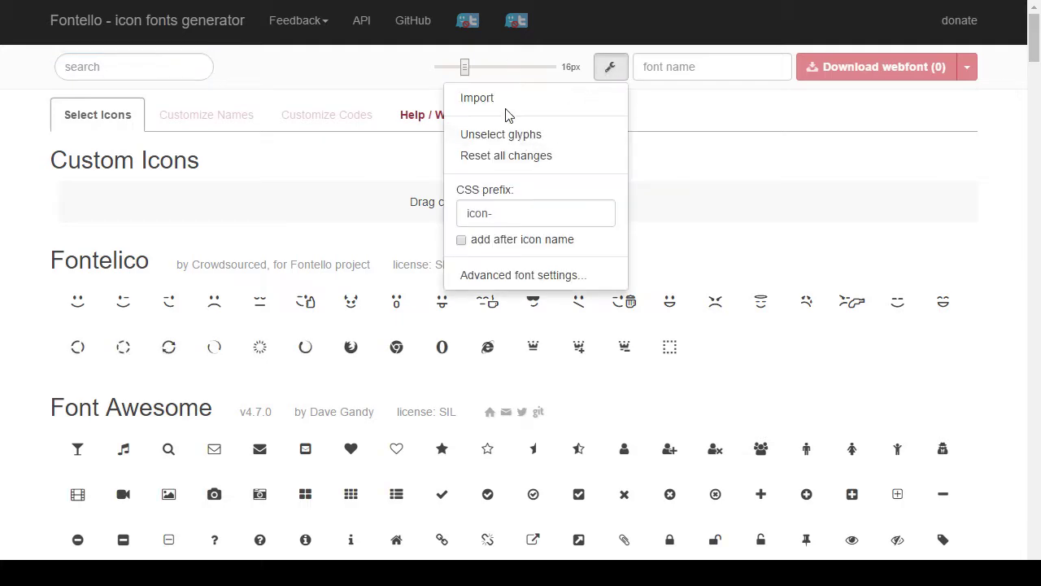
Step: Import the Z letter SVG file via the wrench menu's Import option
click(493, 100)
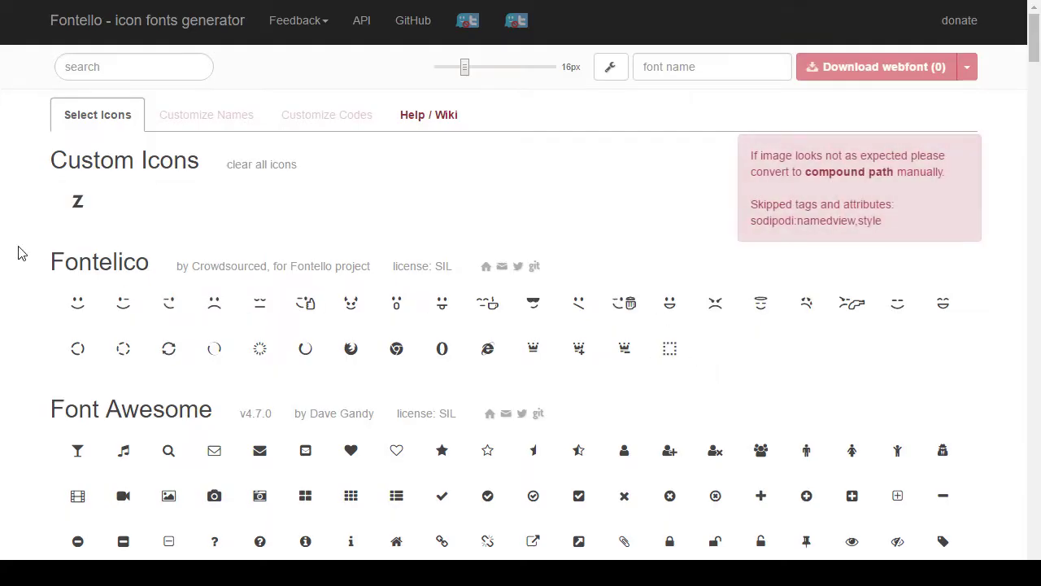
click(76, 204)
mouse_move(88, 201)
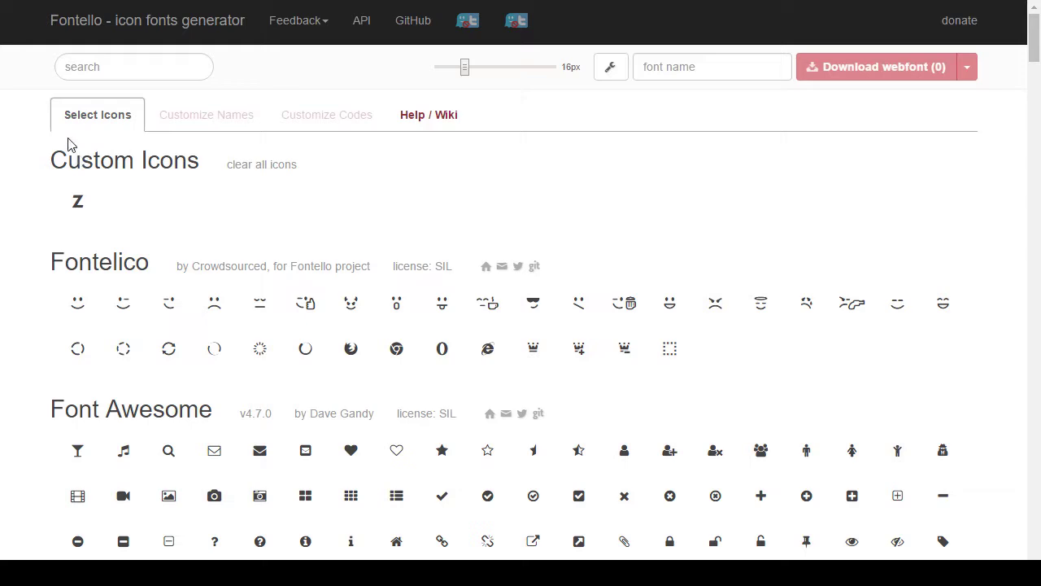
Step: Select the custom Z icon for the webfont and review its Glyph options before closing them
click(81, 205)
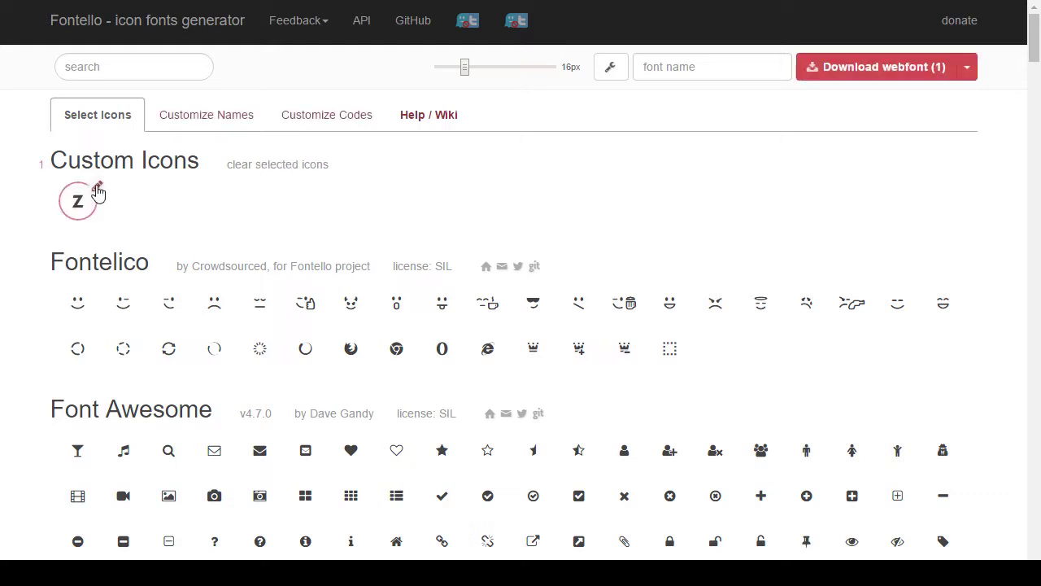
click(97, 192)
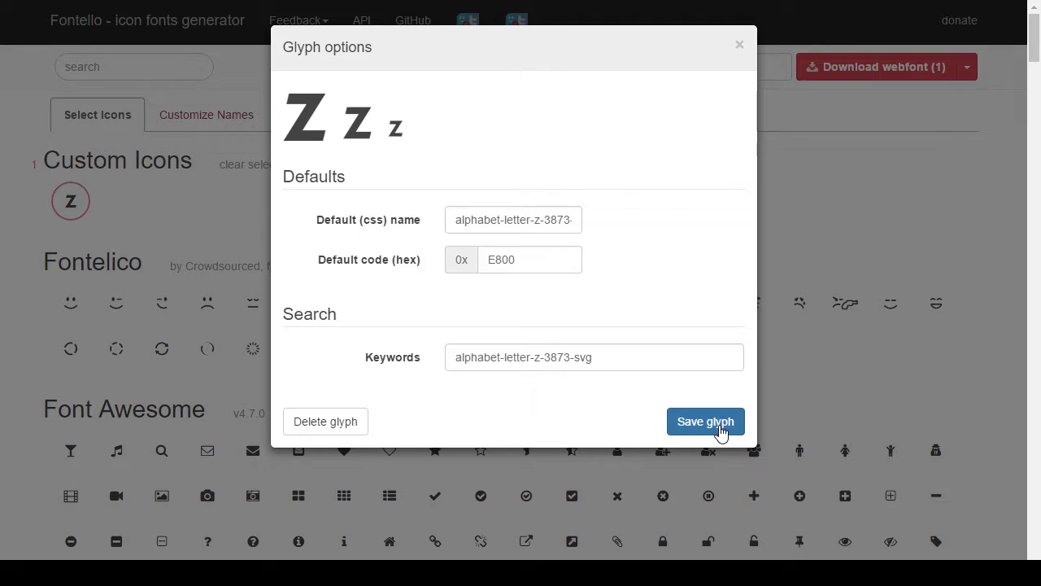
click(740, 46)
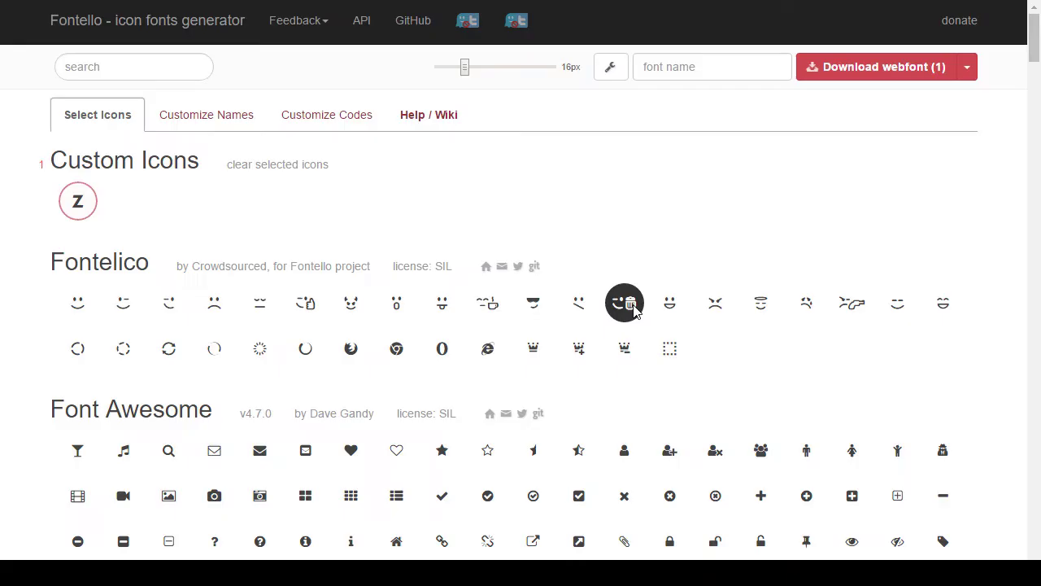
Step: Delete the custom Z glyph, re-import the SVG, and select the fresh Z icon
click(98, 189)
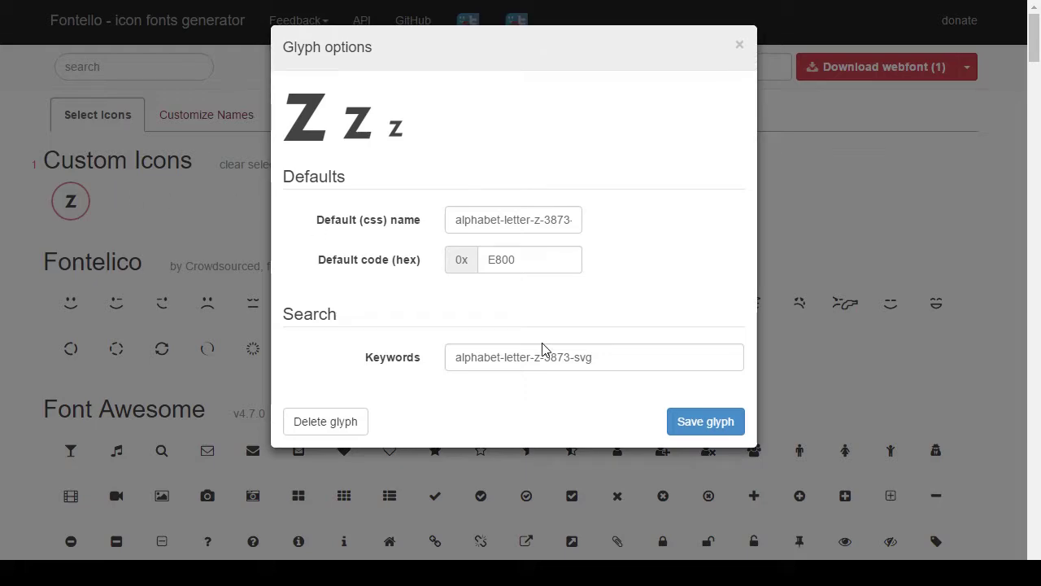
click(339, 431)
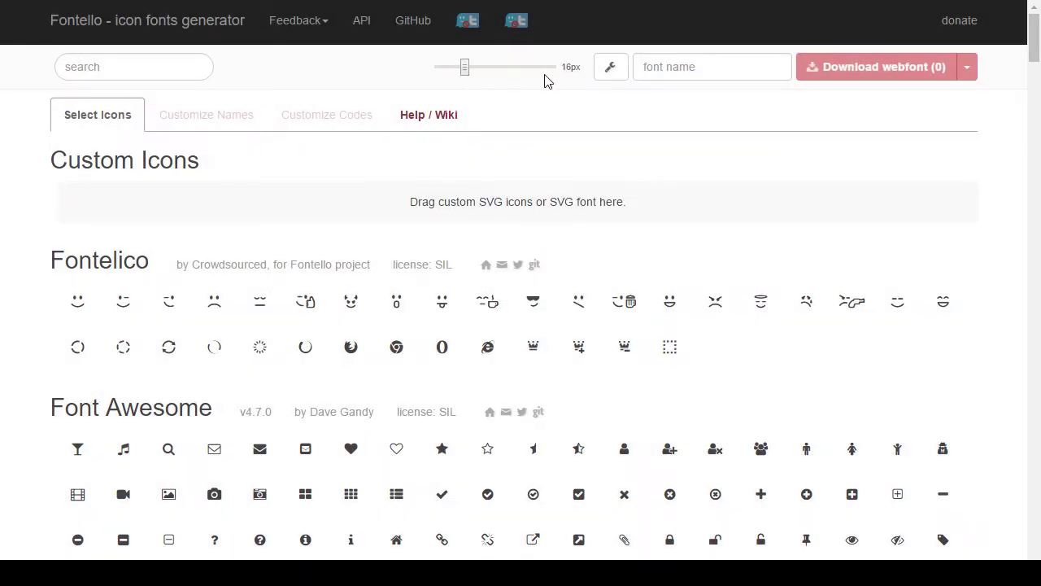
click(610, 72)
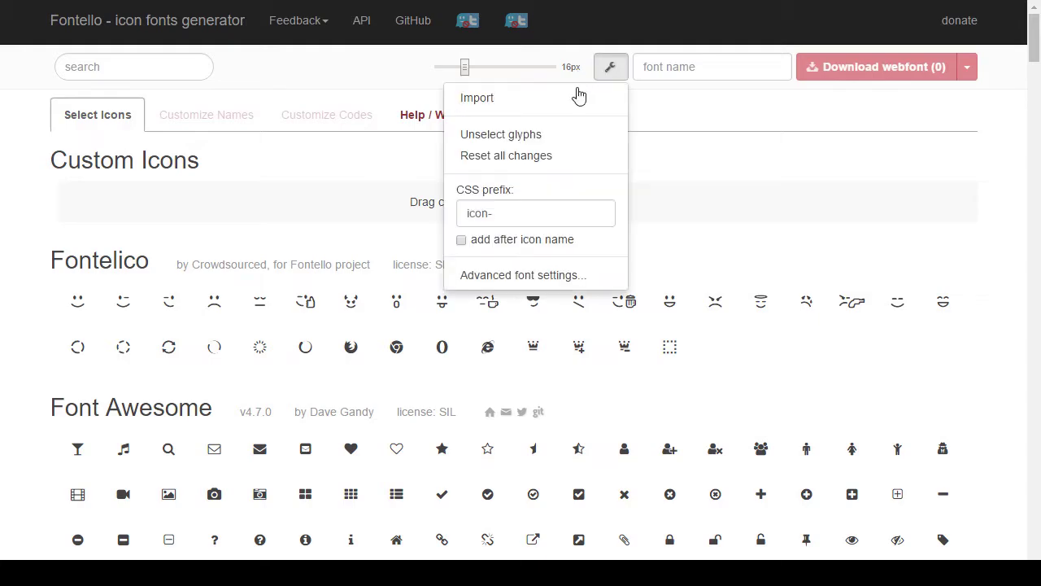
click(529, 98)
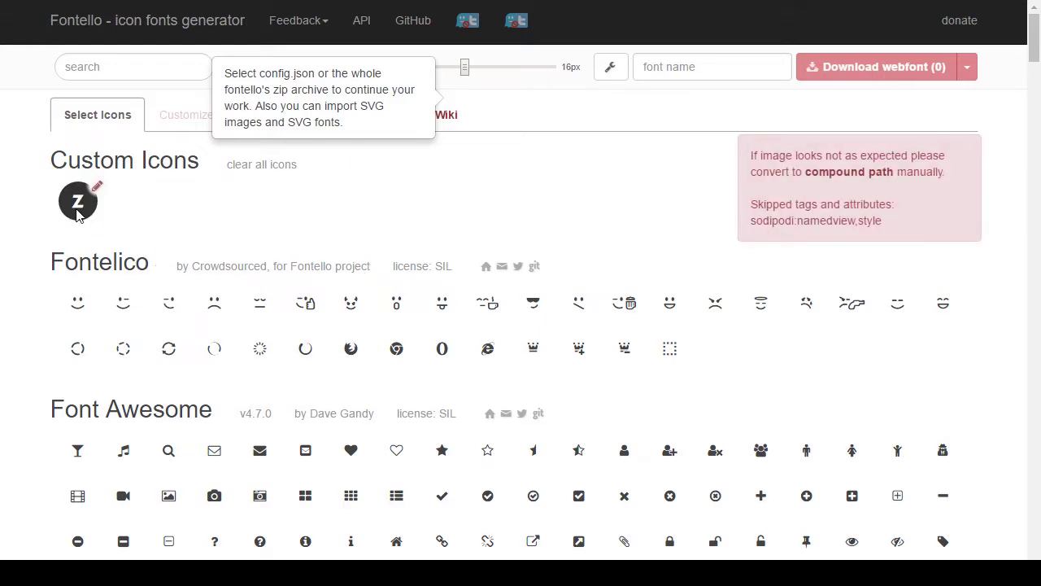
click(78, 210)
click(77, 210)
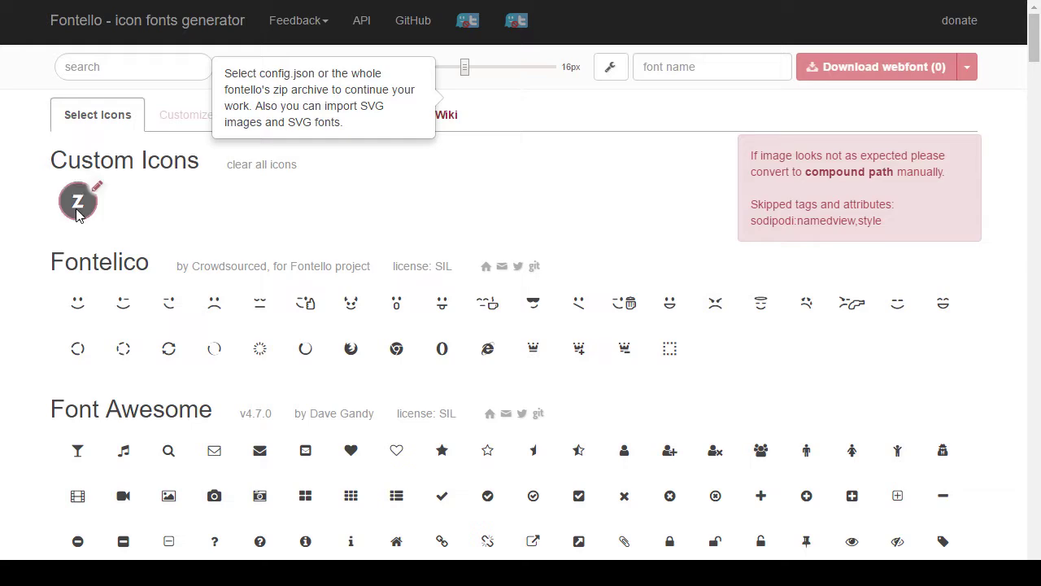
click(78, 211)
Step: Open the new Z glyph's options to set its css name and keywords to zugmiracle-plain
click(96, 187)
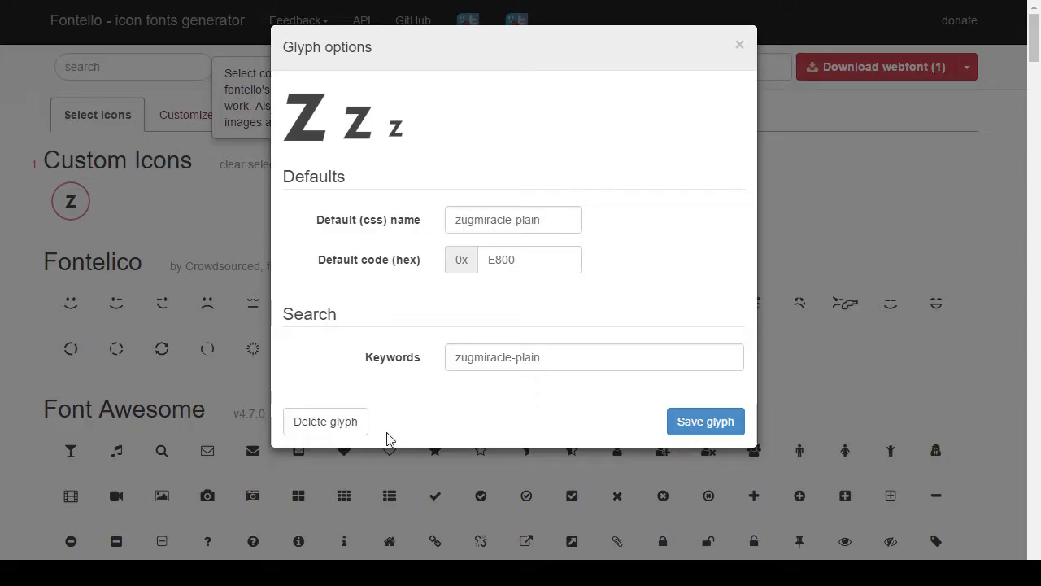
Step: Delete the custom Z glyph from its Glyph options dialog, leaving the webfont at 0 icons
click(329, 421)
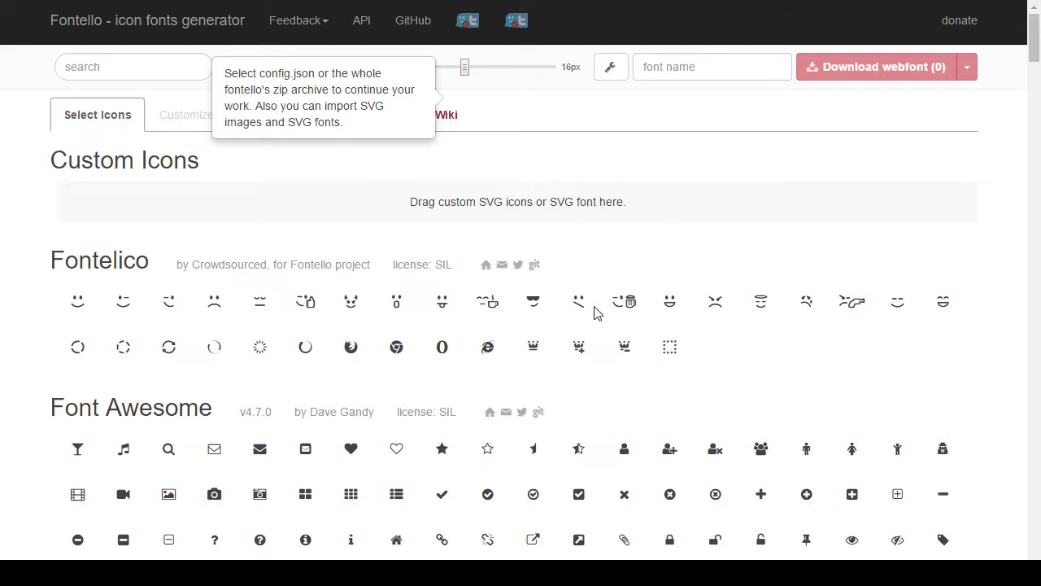
drag(579, 311, 720, 236)
Step: Import the Z SVG file from the wrench menu to restore the custom icon
click(610, 67)
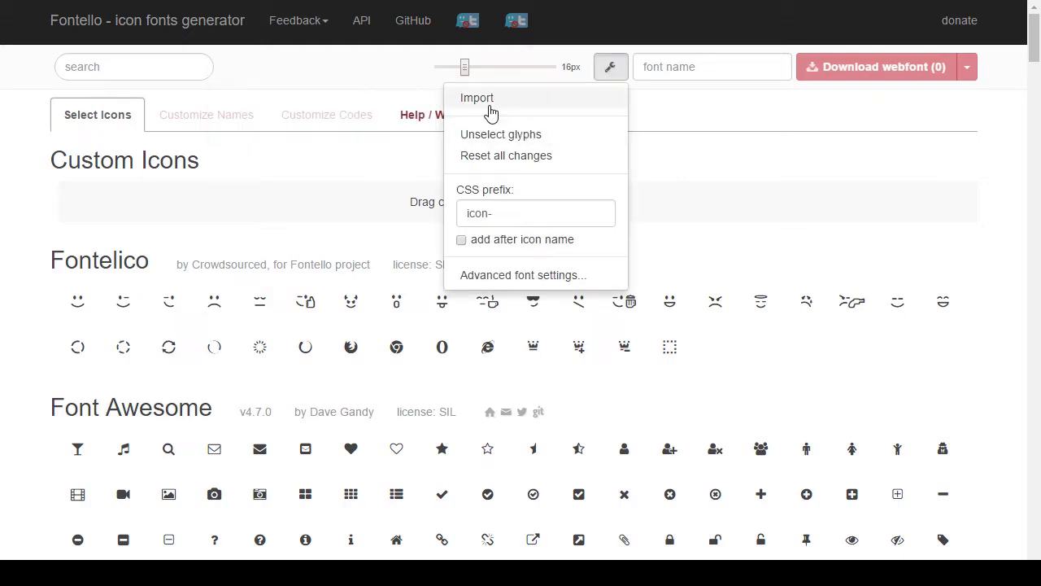
click(490, 112)
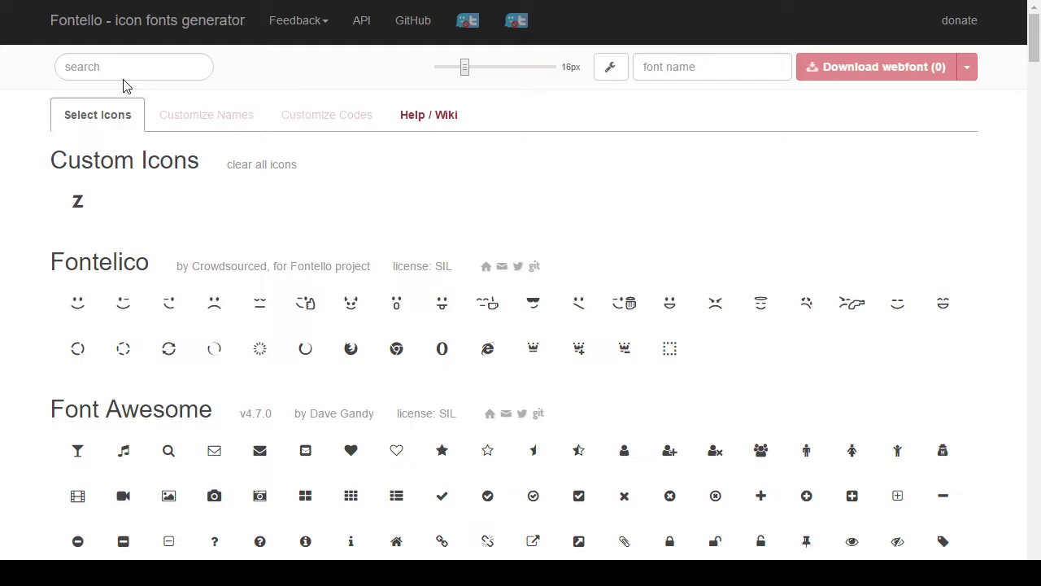
Step: Delete the custom Z glyph through its glyph options
mouse_move(85, 207)
click(97, 188)
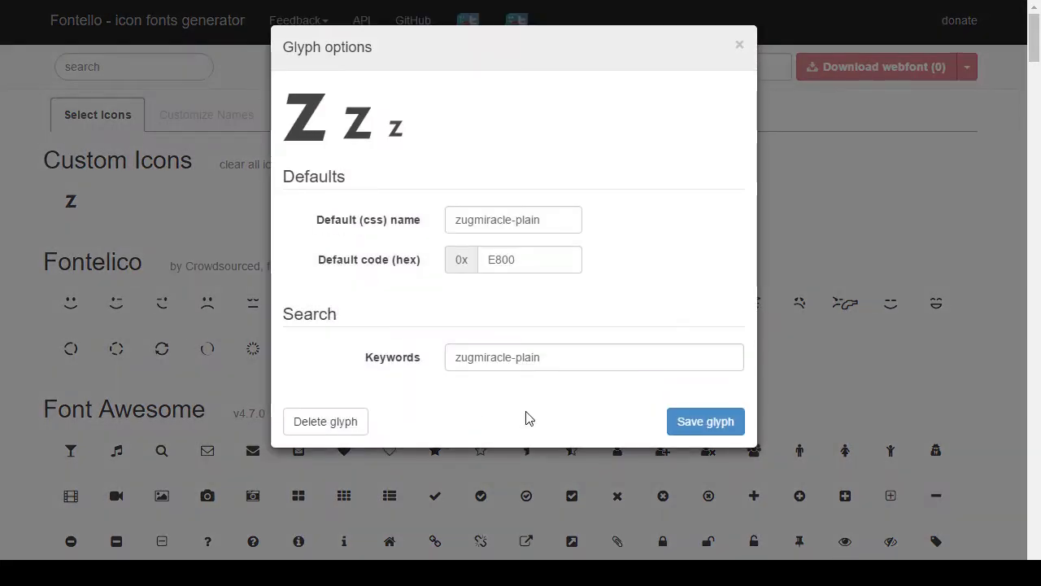
click(366, 429)
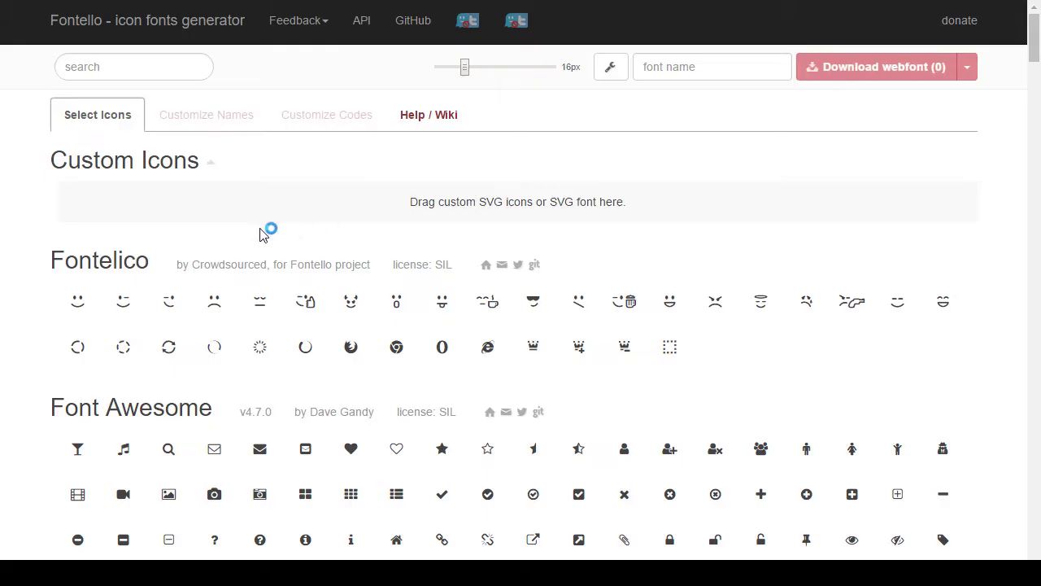
Step: Start importing a replacement SVG icon, then bring the wrench settings menu back up
click(613, 67)
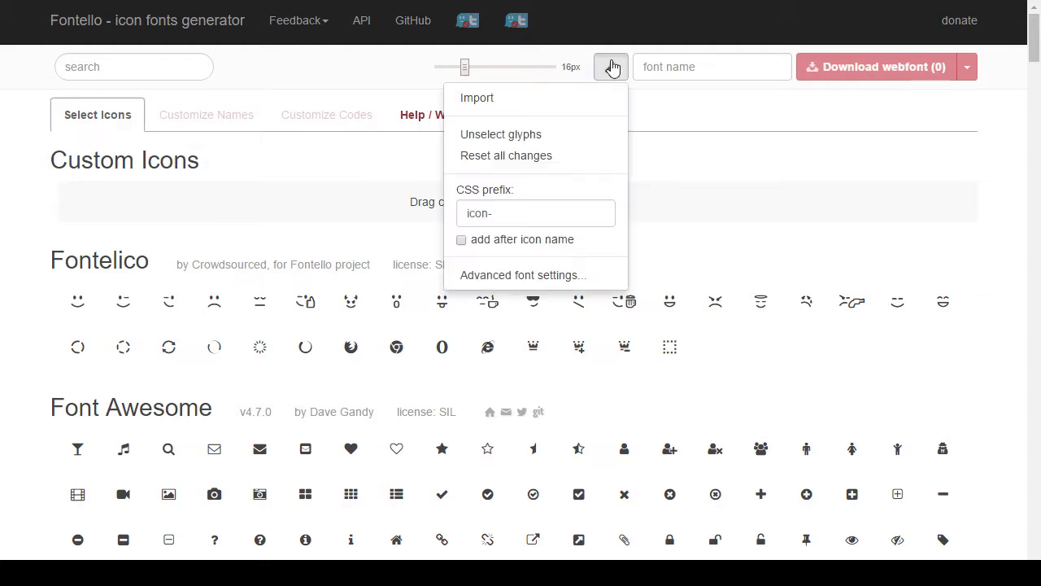
click(477, 101)
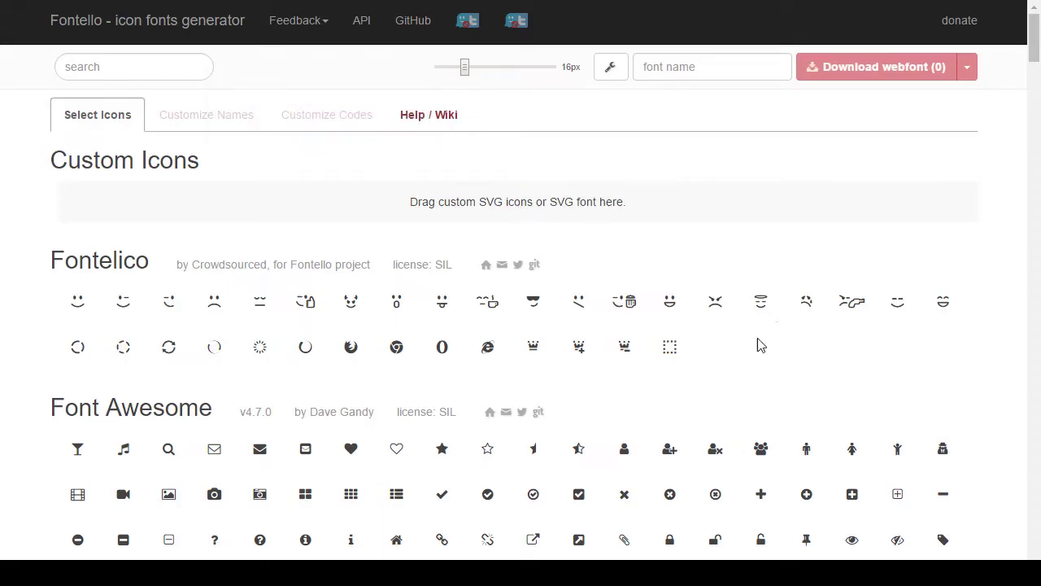
click(611, 70)
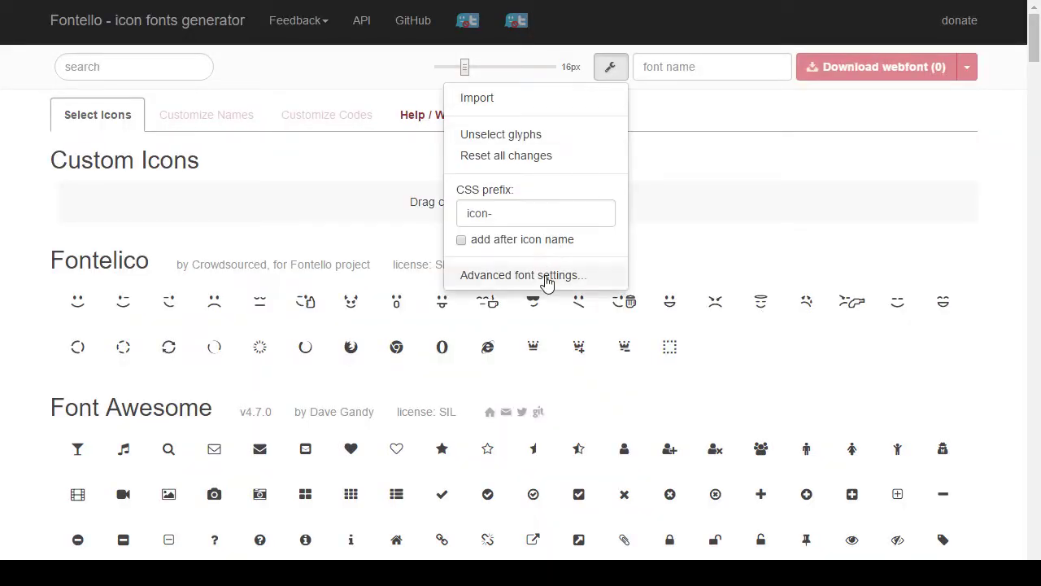
Step: Review the Advanced font settings Options and Metrics, then close them unchanged
click(545, 276)
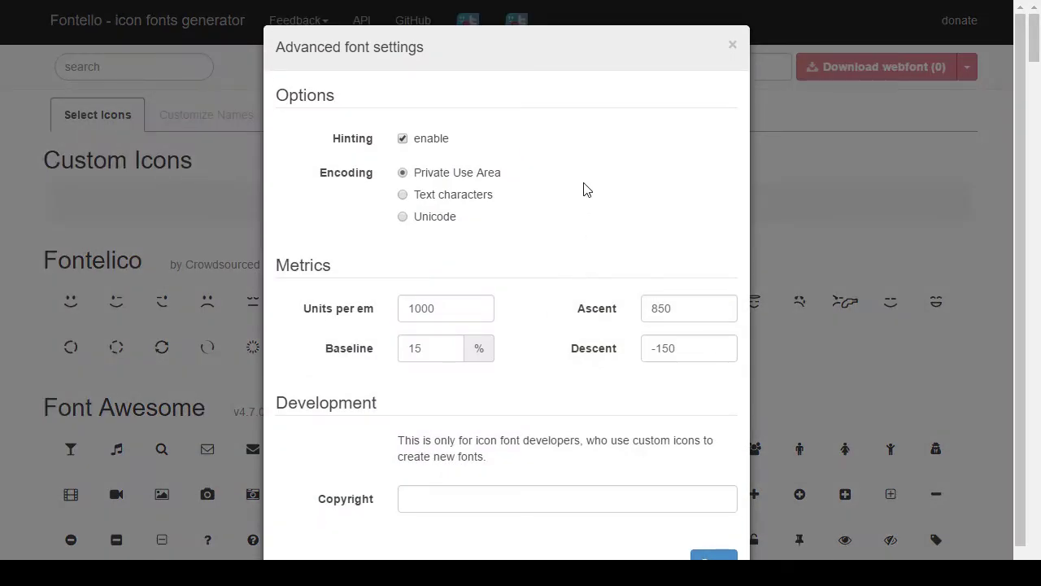
mouse_move(510, 213)
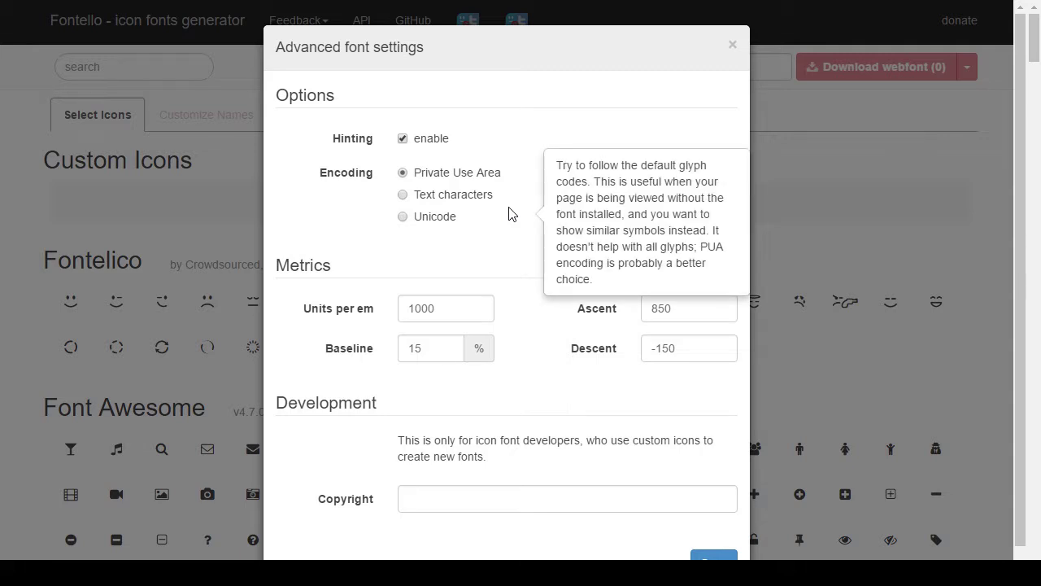
scroll(535, 320, down, 2)
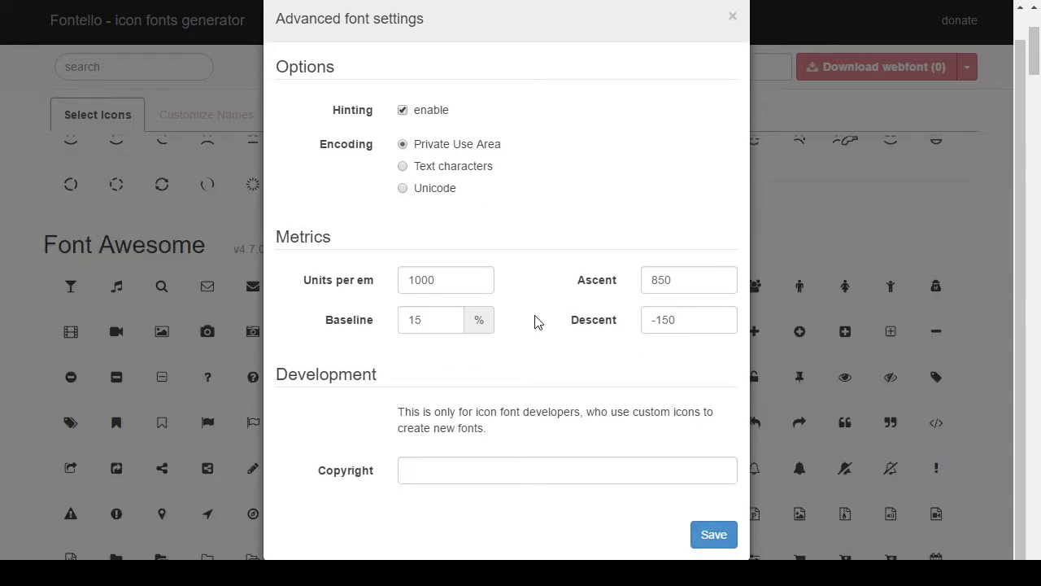
scroll(536, 320, up, 2)
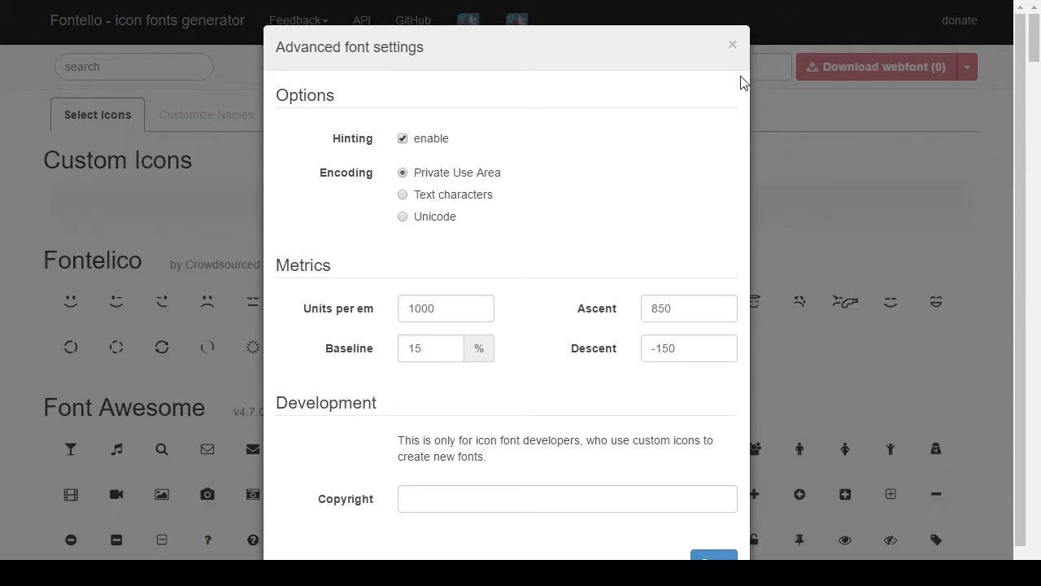
click(732, 45)
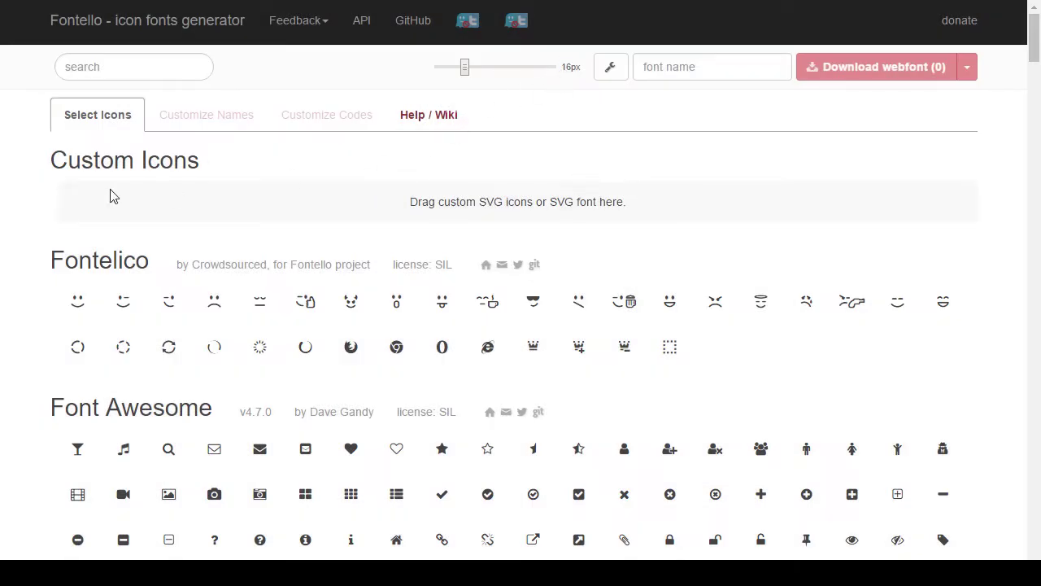
Step: Import the custom Z SVG into Custom Icons and go to the Help / Wiki page
click(600, 72)
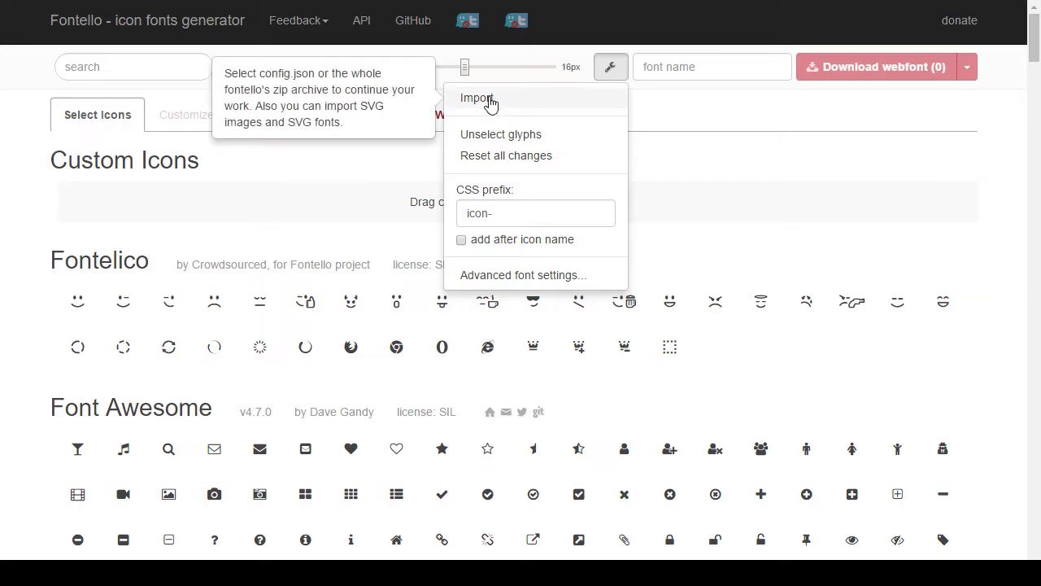
click(488, 101)
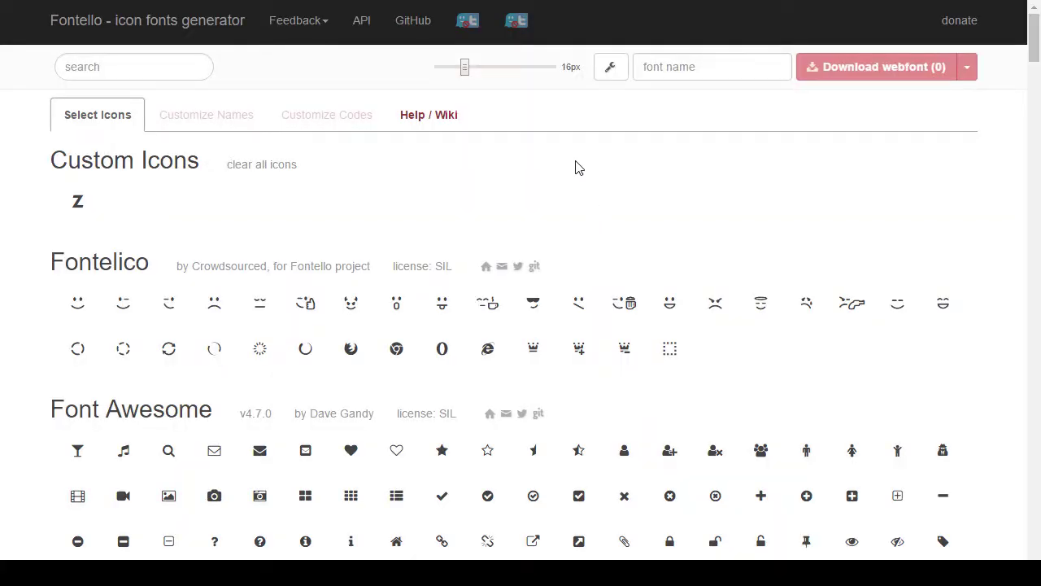
click(447, 116)
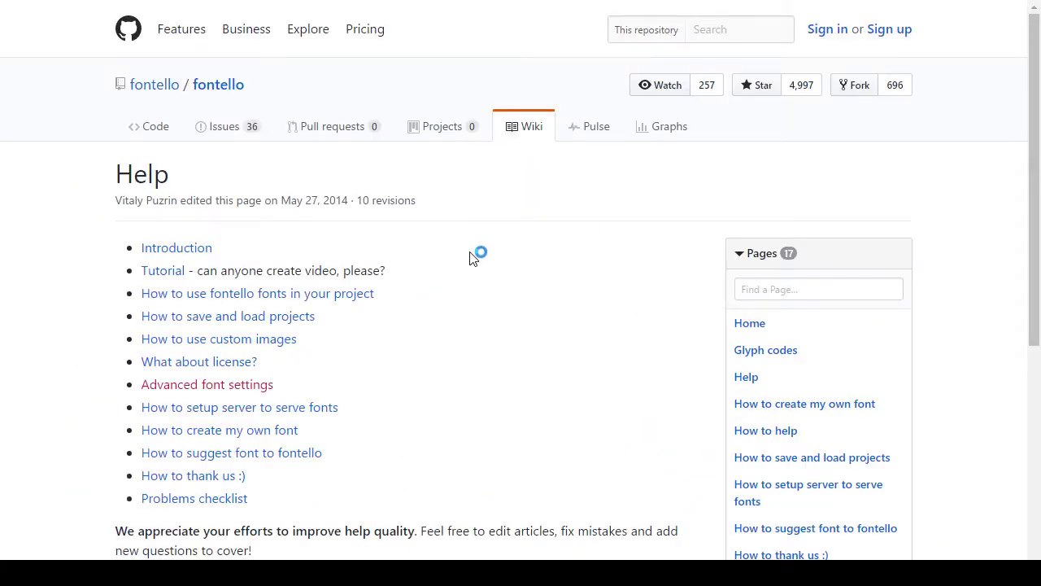
Step: Search the fontello repository for 'hollow'
click(716, 21)
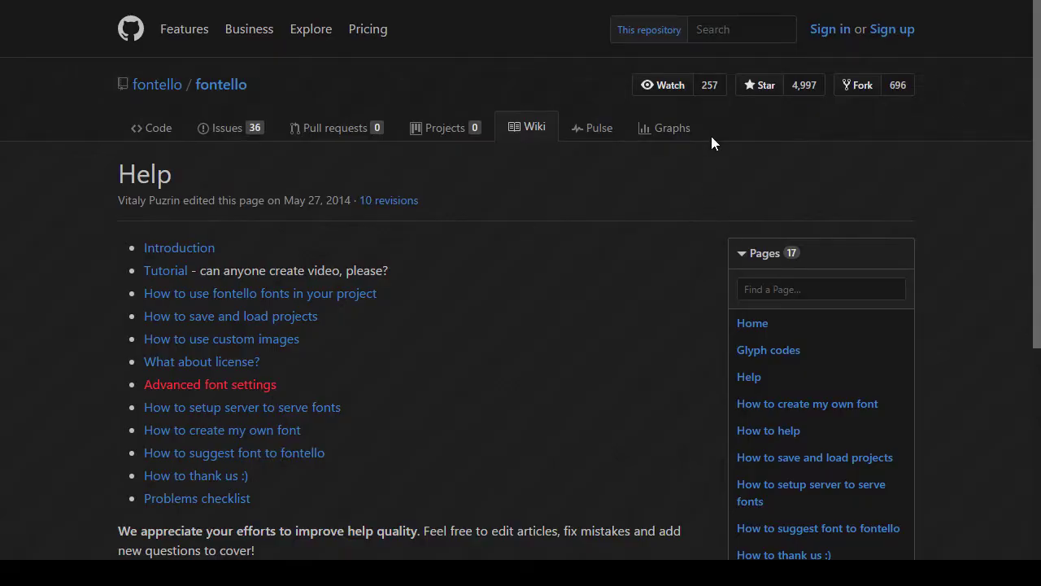
click(740, 36)
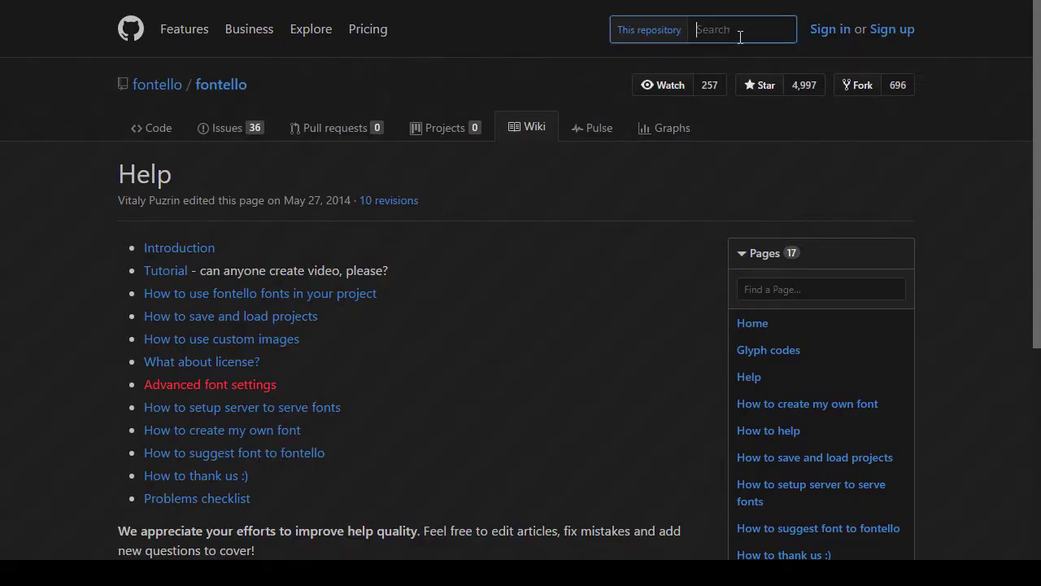
text(hollow)
key(Return)
Step: Go back and search the repository for 'fill' instead, reaching 11 code results
key(alt+Left)
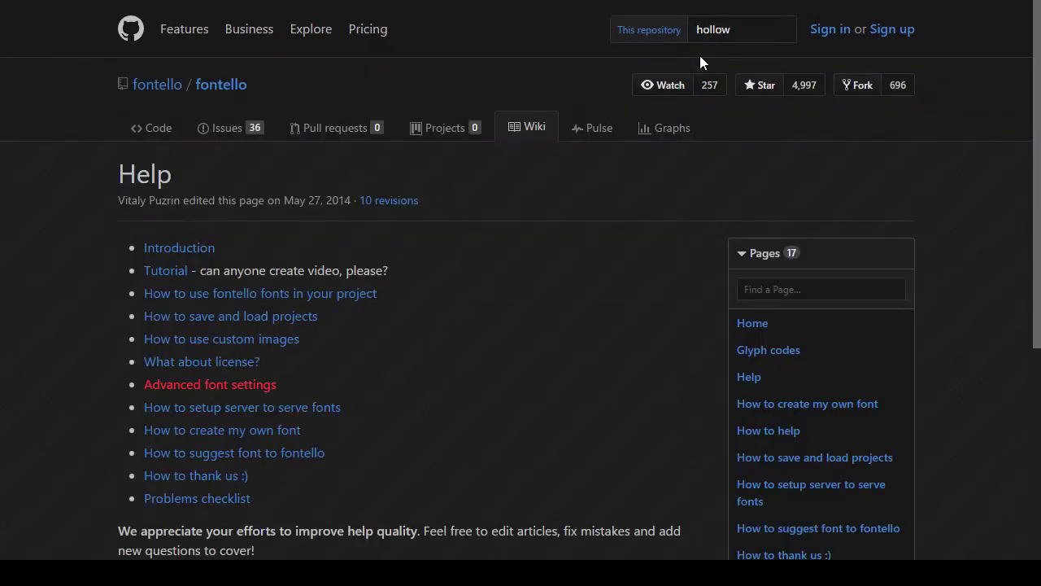
double_click(717, 38)
text(fill)
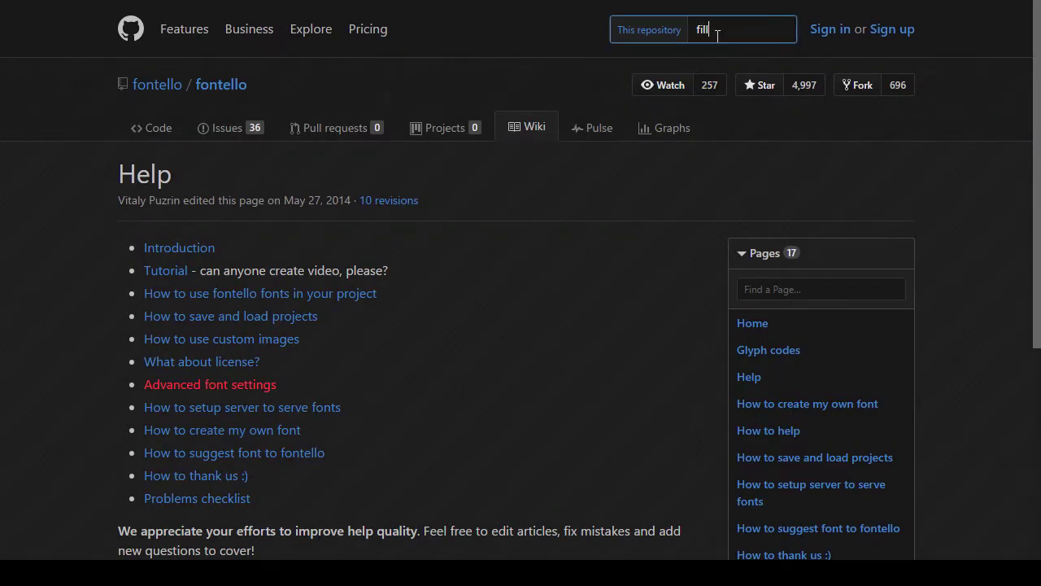
key(Return)
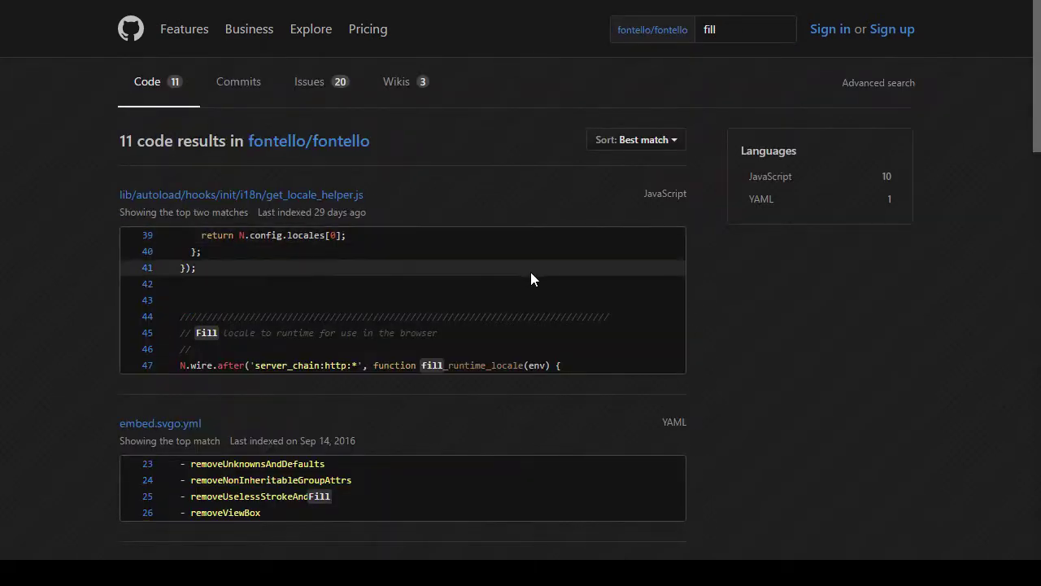
Step: Scroll through the 'fill' code search results down to the bottom
scroll(535, 273, down, 1)
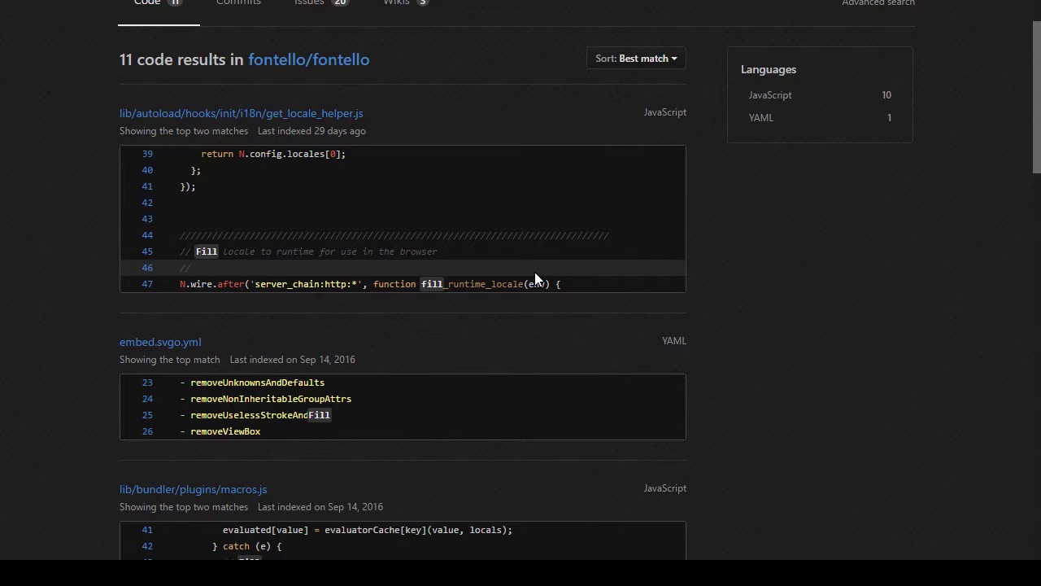
scroll(535, 277, down, 3)
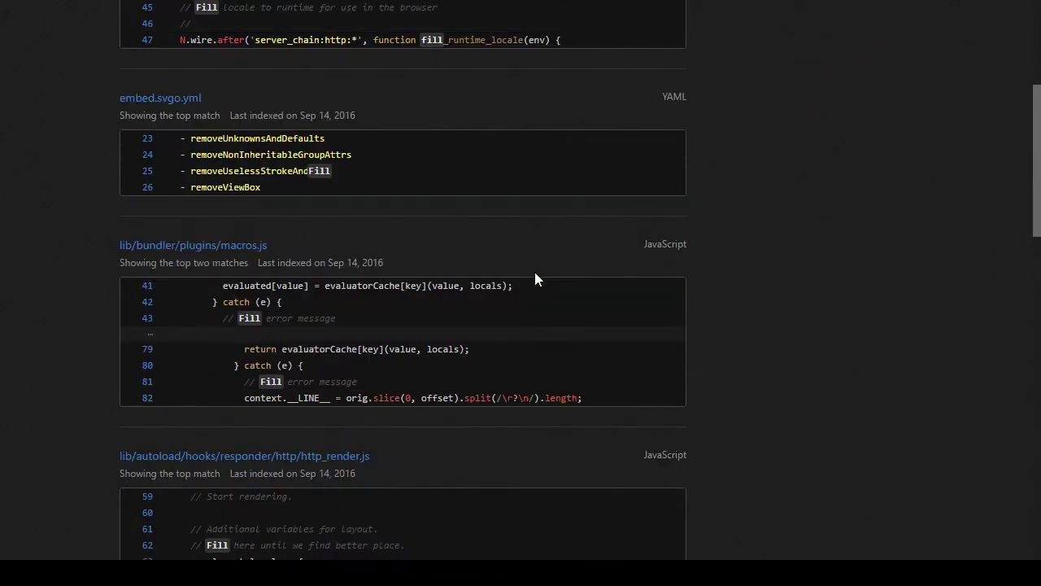
scroll(535, 276, down, 5)
scroll(535, 276, down, 6)
scroll(534, 272, up, 4)
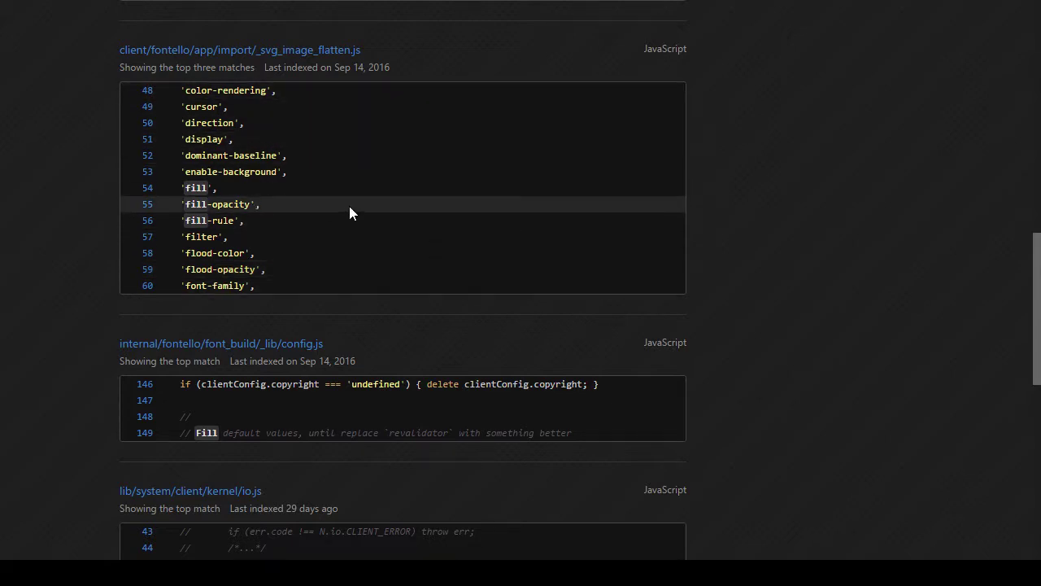
scroll(350, 207, down, 10)
scroll(356, 207, down, 1)
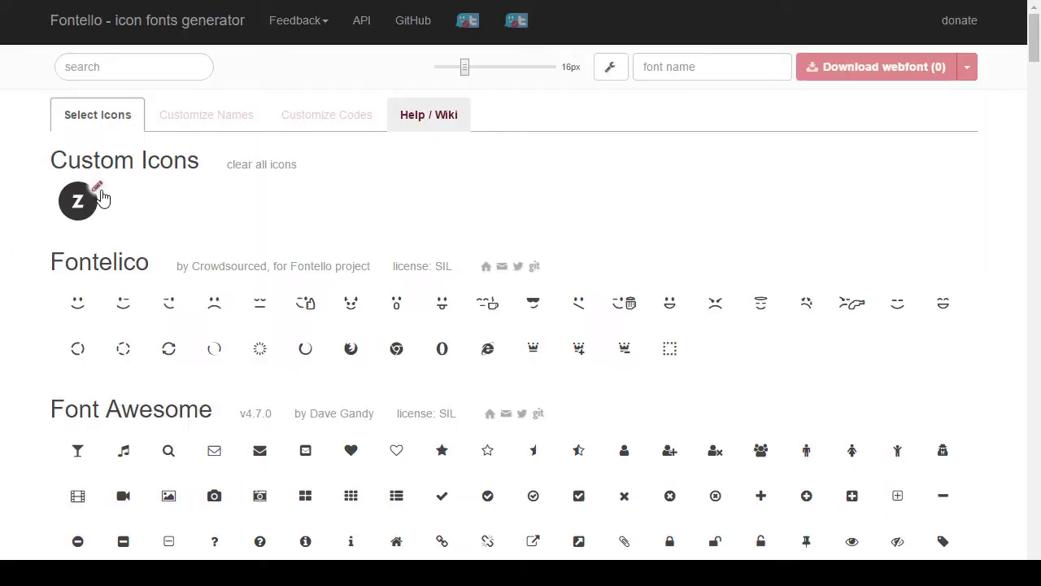
Step: Delete the custom Z glyph and re-import its SVG file
click(100, 190)
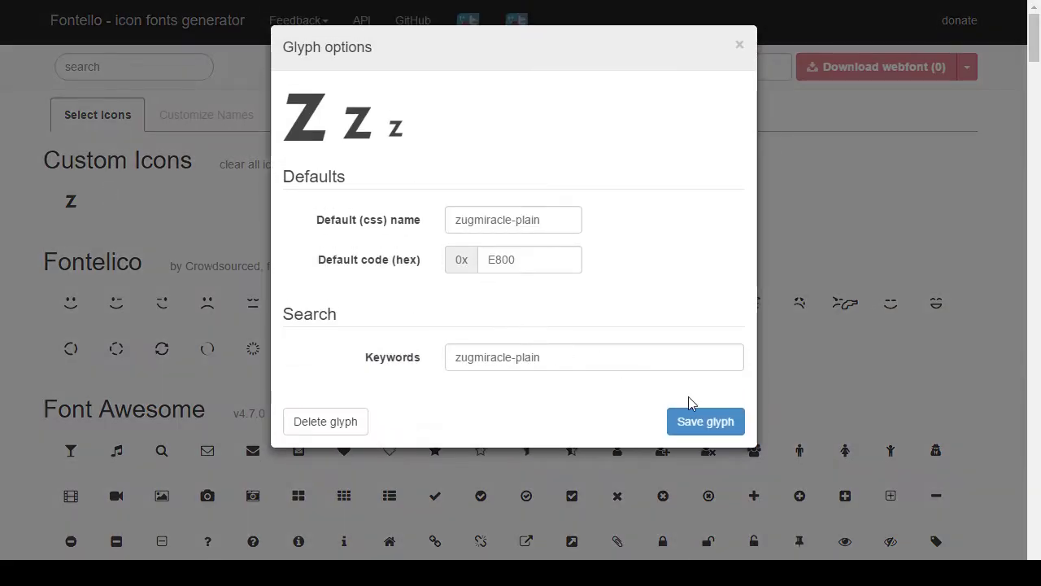
click(329, 423)
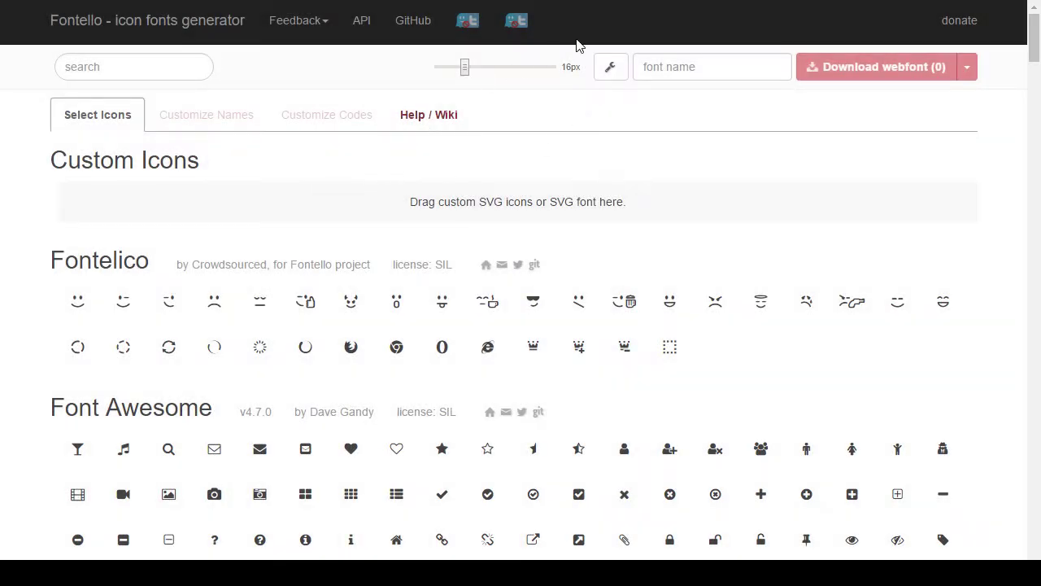
click(601, 71)
click(492, 104)
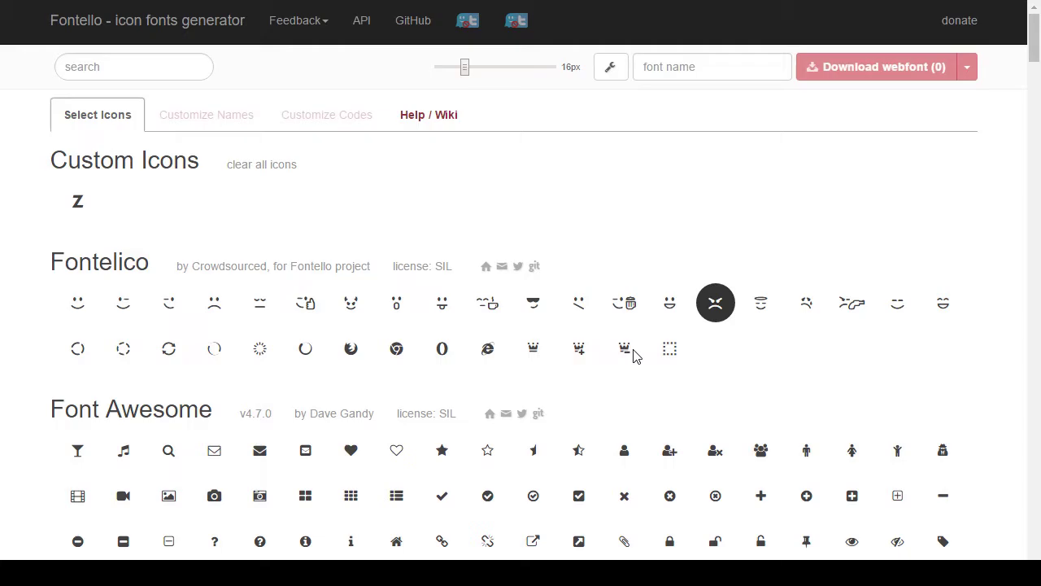
Step: Delete the re-imported Z glyph again and bring up the wrench settings menu
click(96, 192)
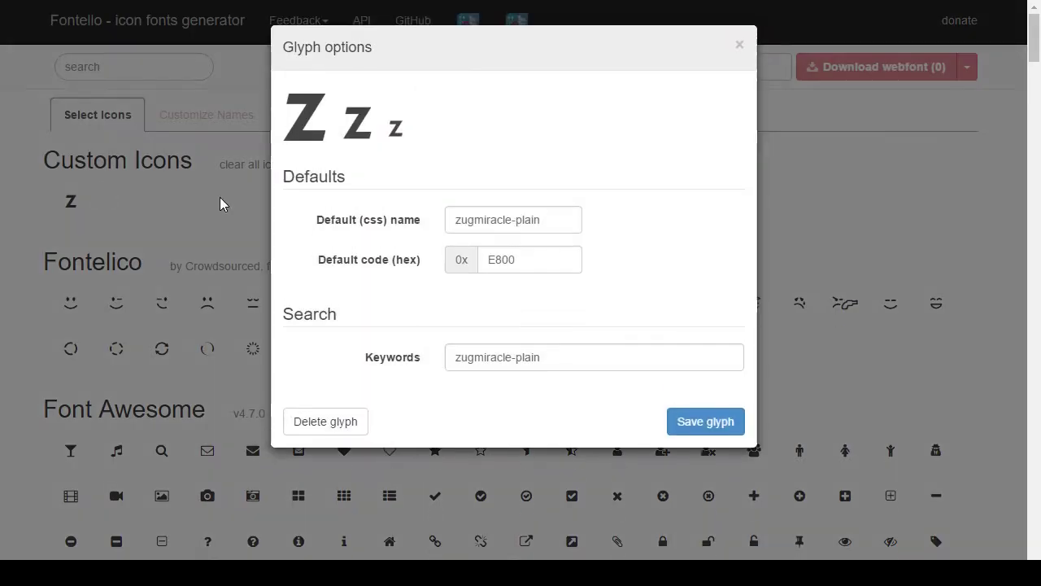
click(355, 423)
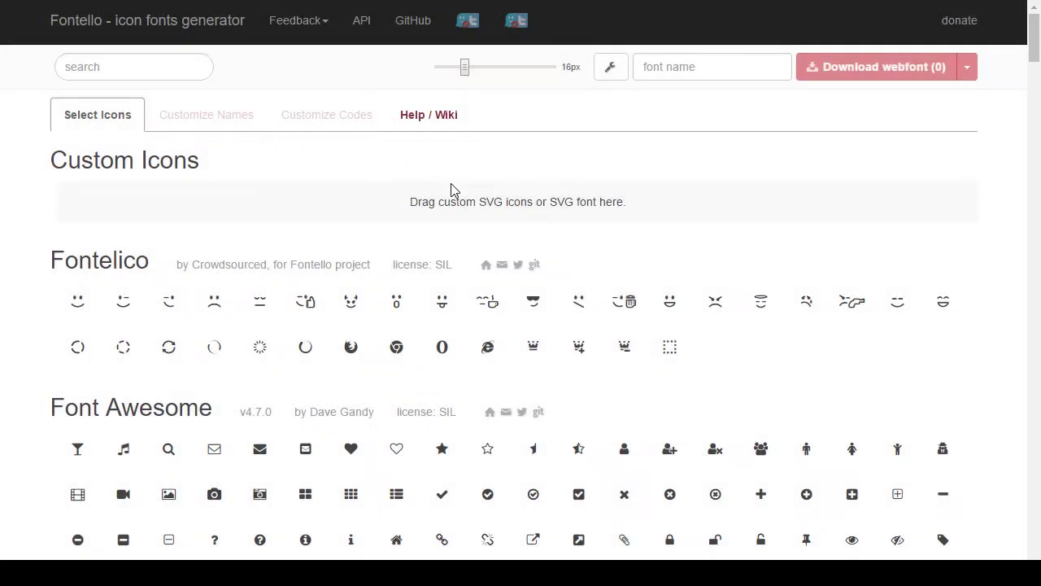
click(610, 69)
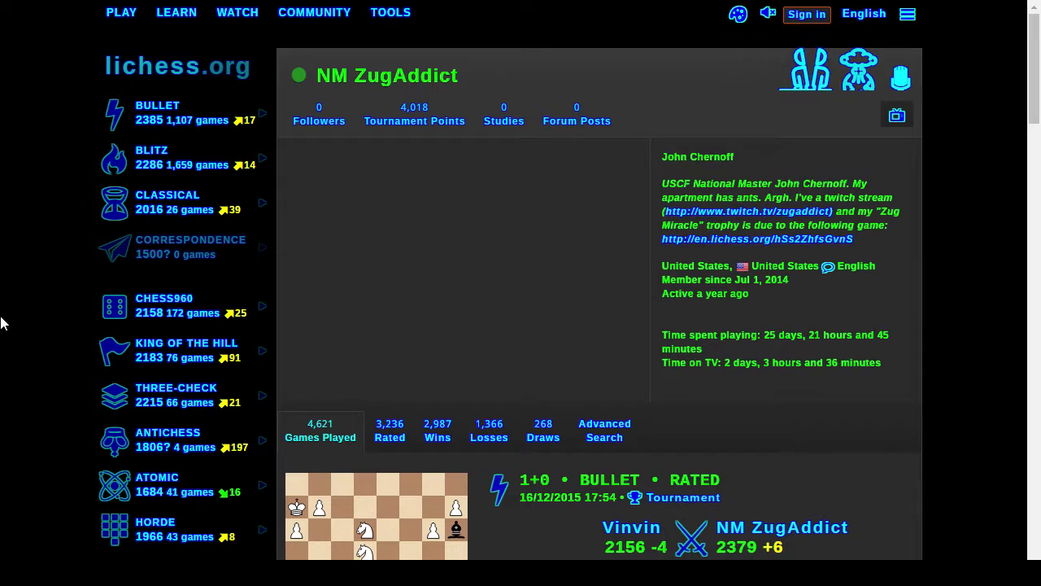
Step: Cycle windows with Alt+Tab to reach the ZugMiracle-Plain.svg drawing in Inkscape
key(alt+Tab)
key(alt+Tab)
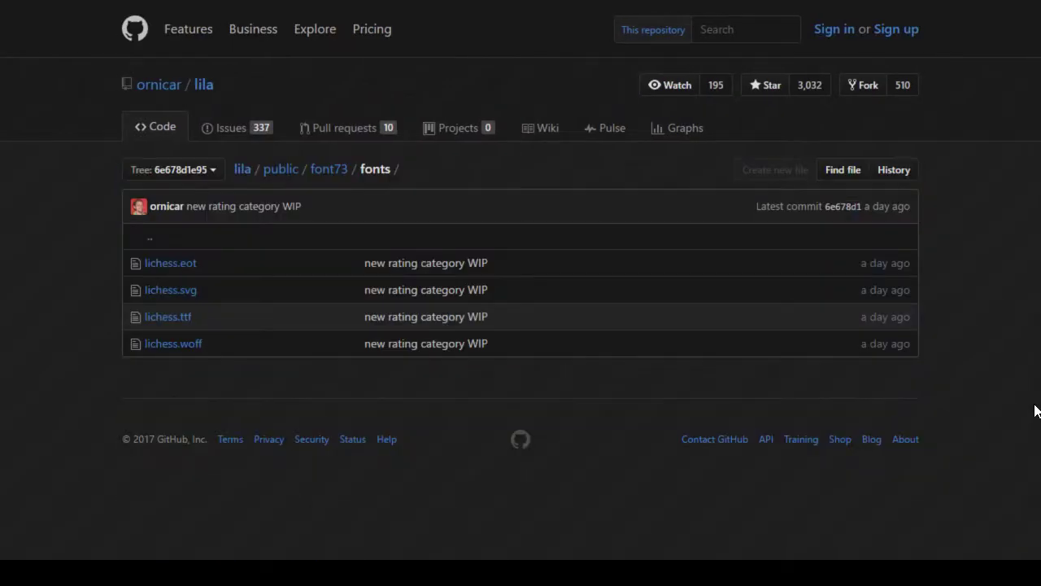
key(alt+Tab)
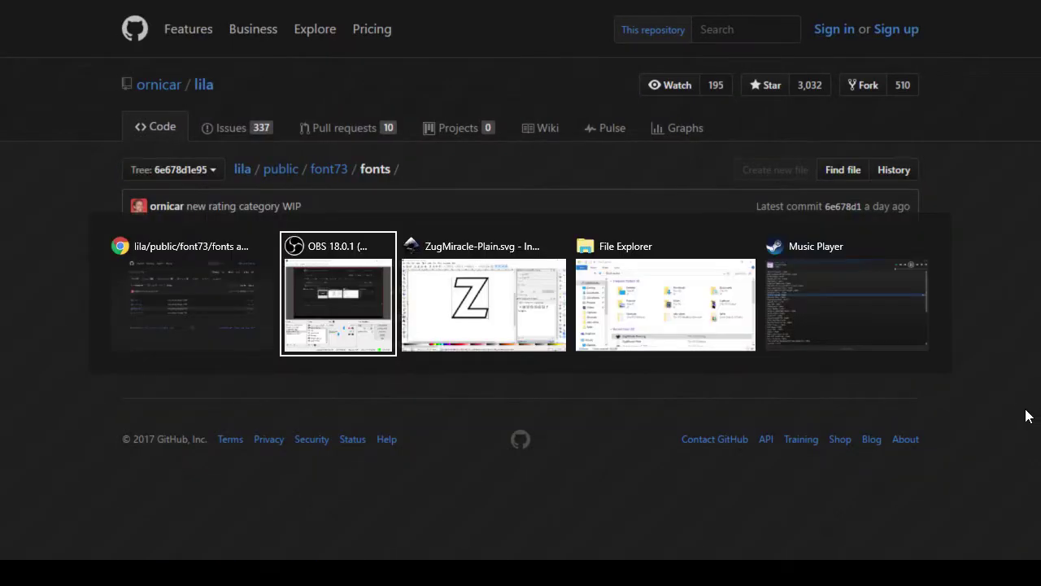
key(alt+Tab)
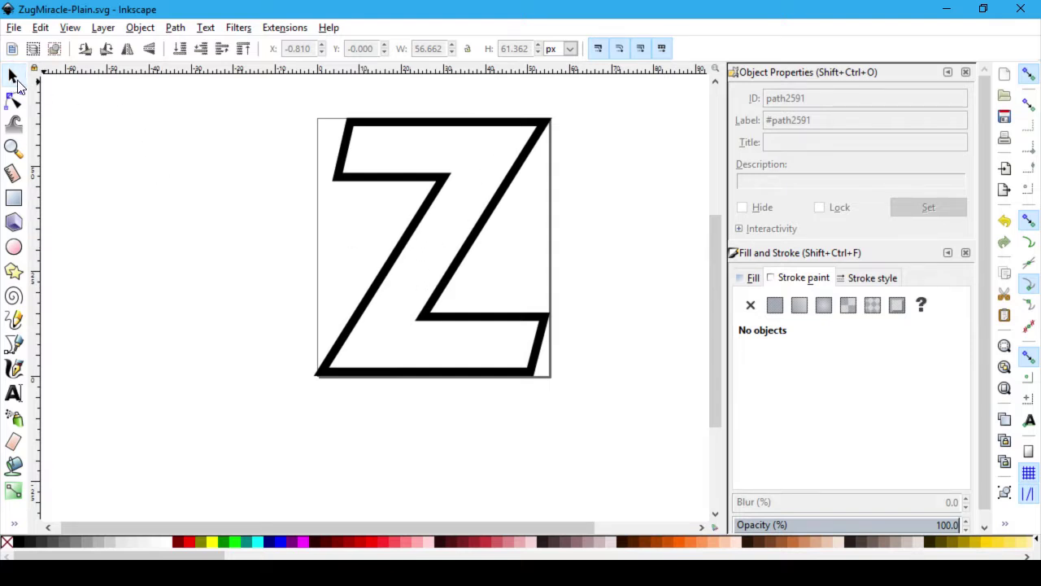
Step: Try linear gradient and flat fills on the outline Z, then unset its fill and deselect it
click(498, 128)
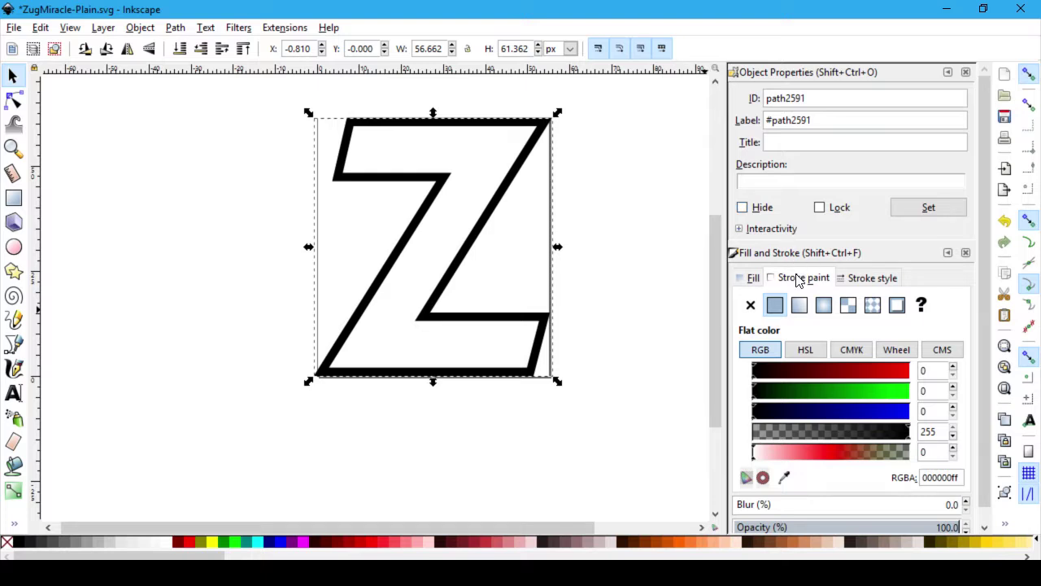
click(753, 278)
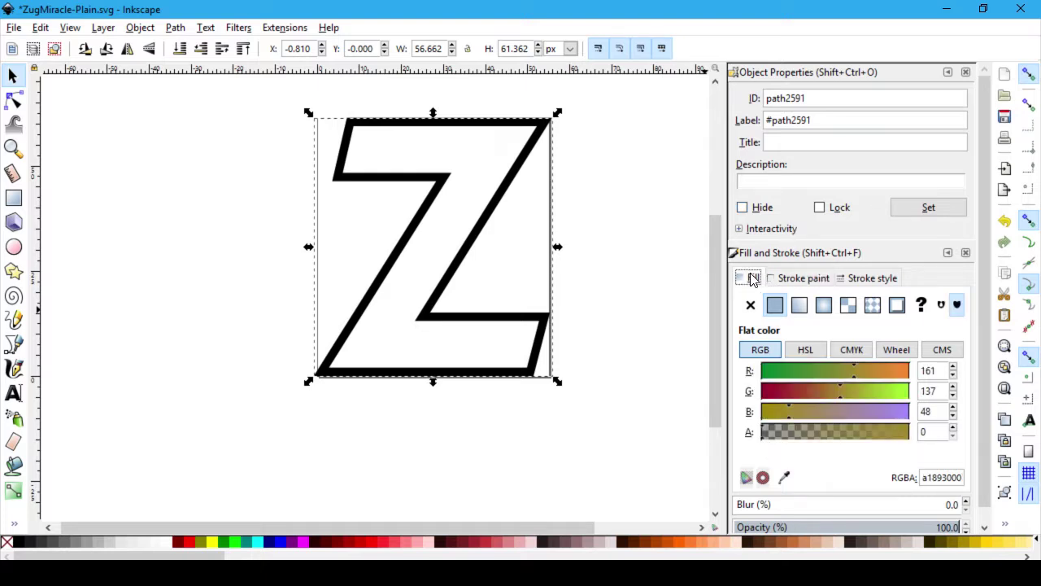
scroll(616, 347, down, 2)
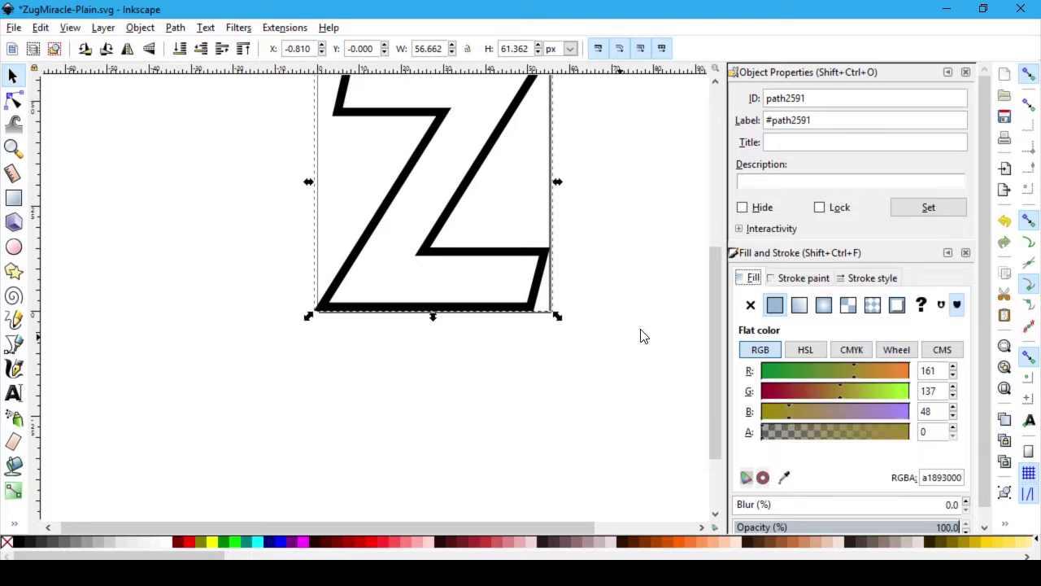
scroll(801, 363, down, 1)
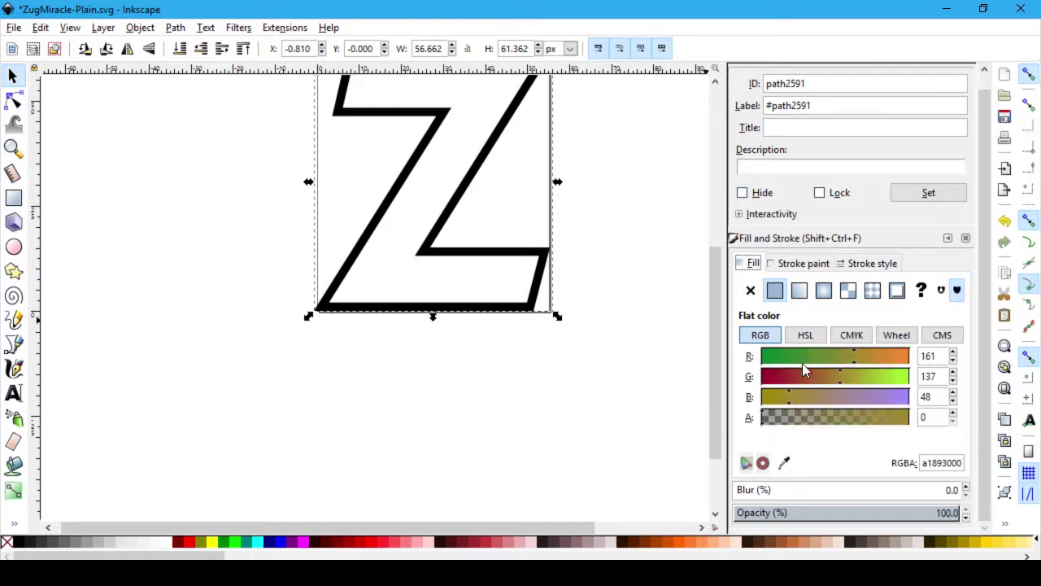
click(799, 291)
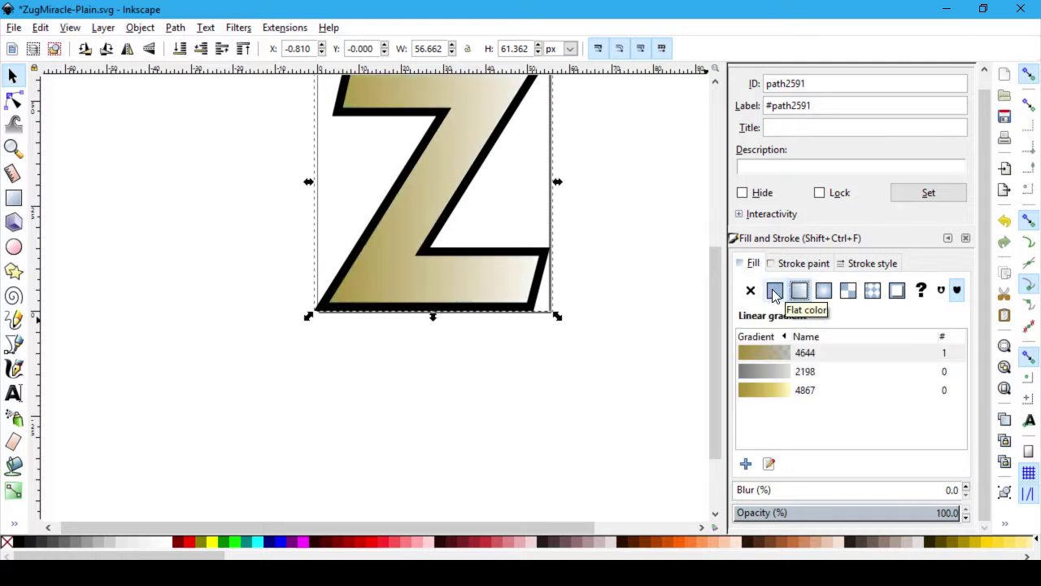
click(774, 294)
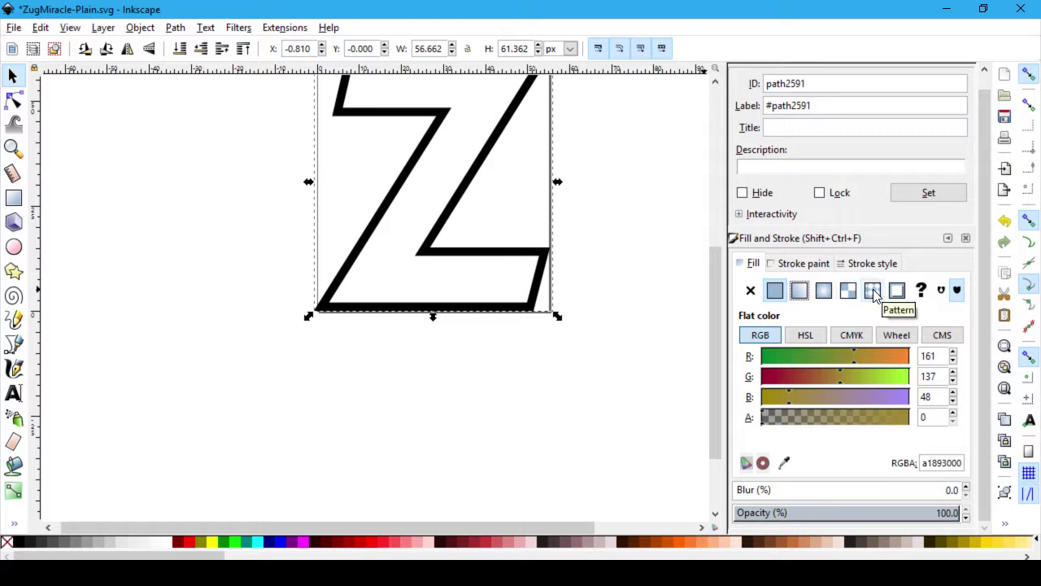
click(921, 294)
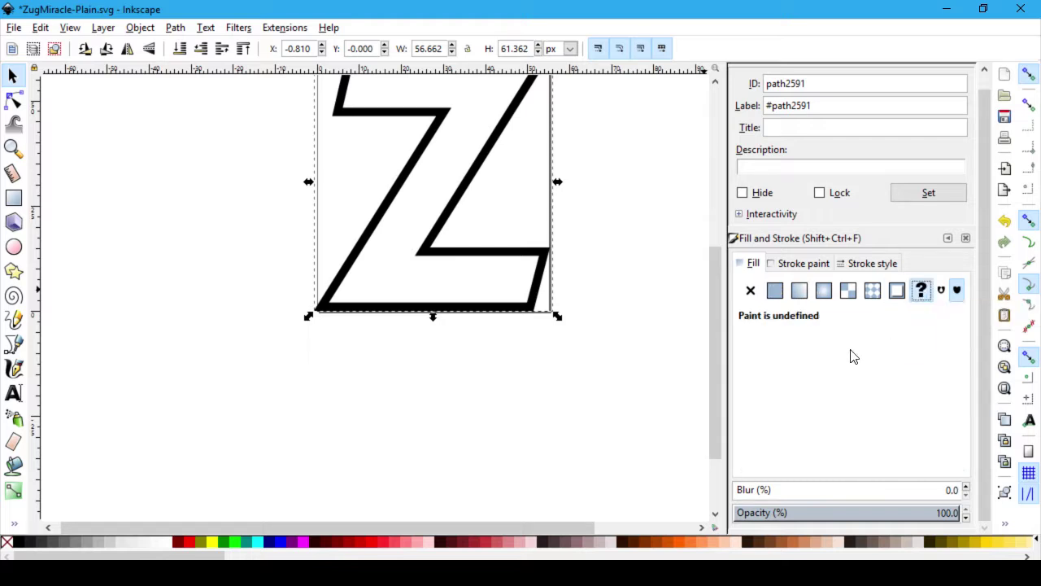
click(659, 359)
scroll(659, 359, up, 5)
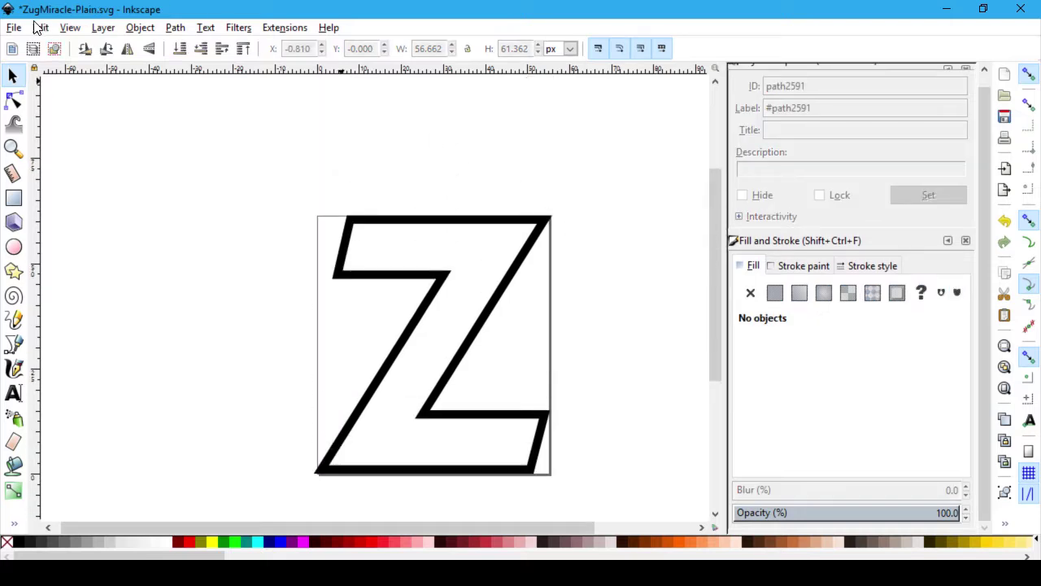
Step: Save the Inkscape drawing, then delete the old custom Z glyph in Fontello
key(ctrl+s)
key(alt+Tab)
key(Tab)
key(Tab)
key(Tab)
key(Tab)
key(Tab)
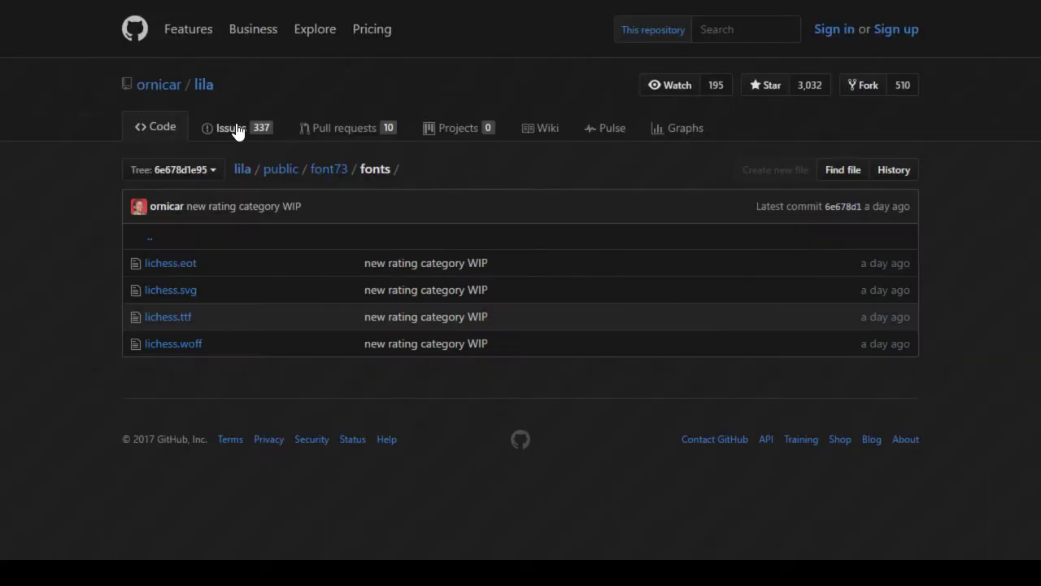
key(ctrl+Tab)
key(ctrl+Tab)
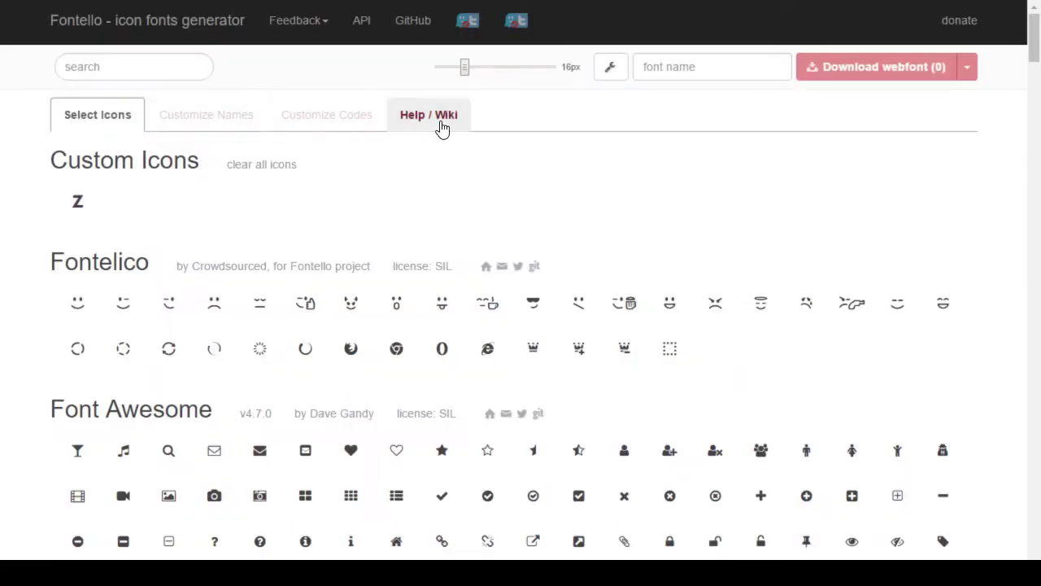
click(96, 200)
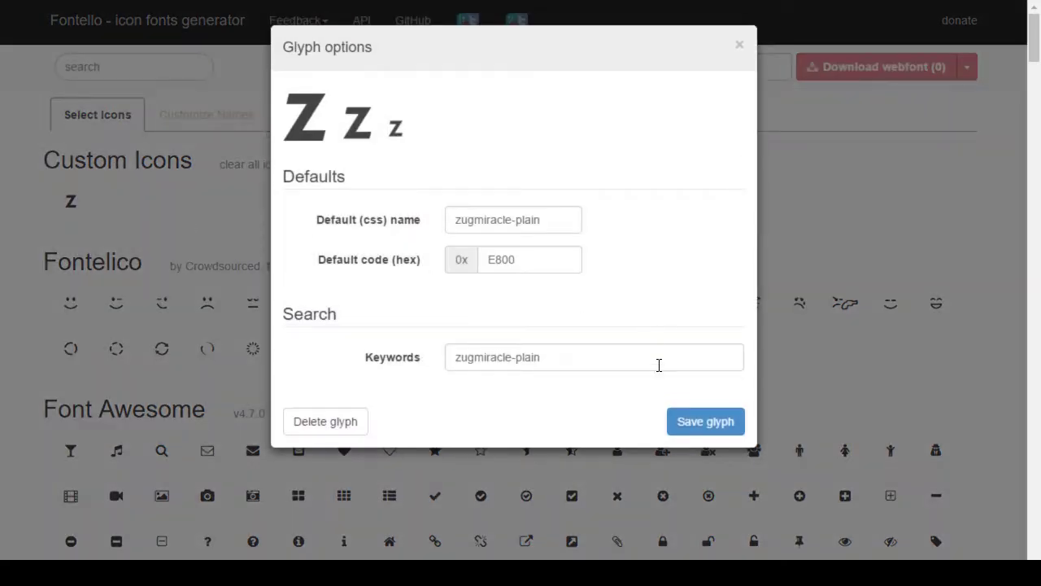
click(348, 420)
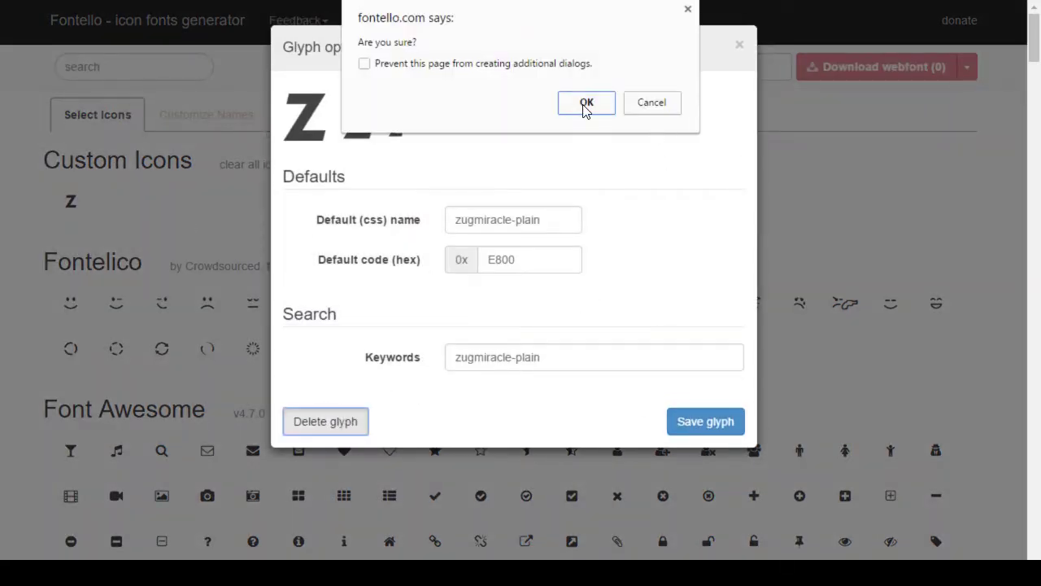
click(583, 104)
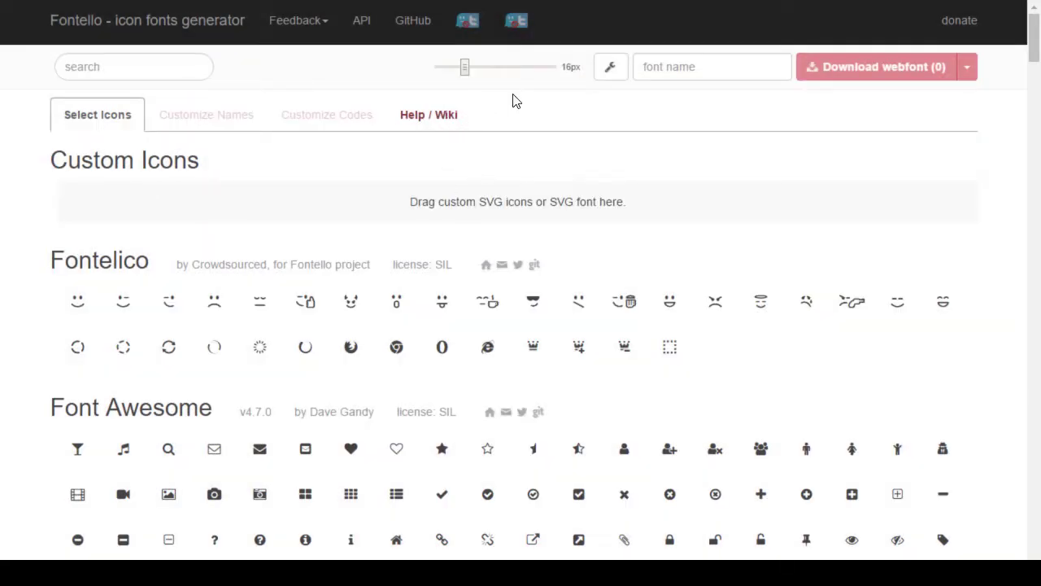
Step: Import the newly saved SVG as a custom icon and select the new Z for the webfont
click(606, 68)
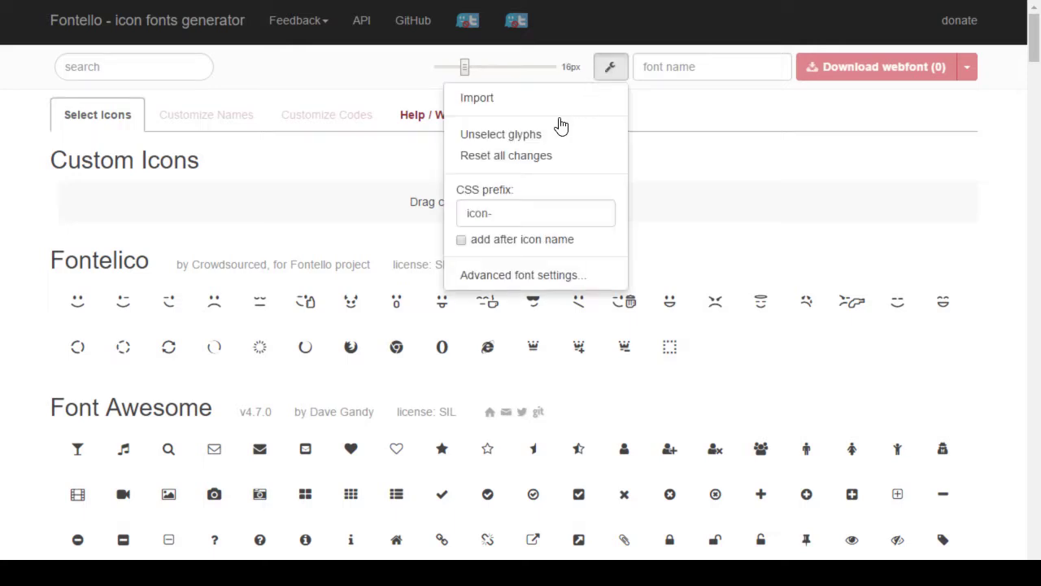
click(480, 99)
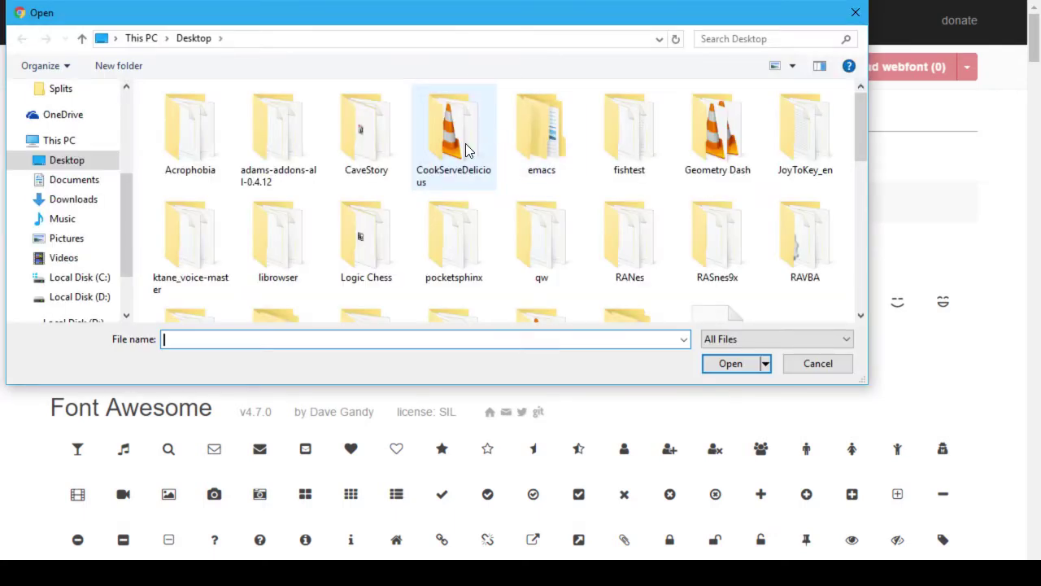
text(zog)
key(Down)
key(Down)
key(Down)
key(Return)
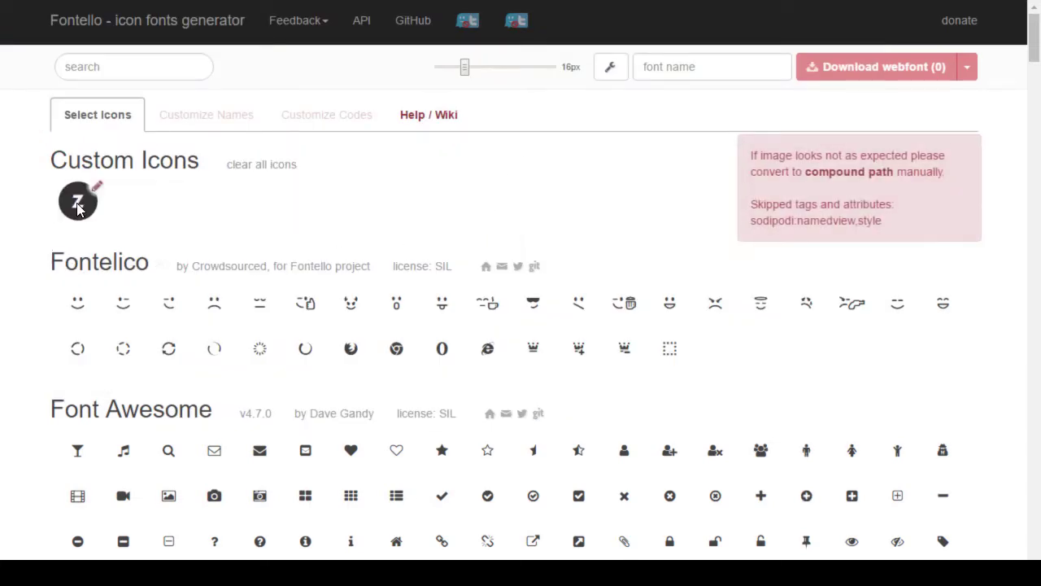
click(78, 208)
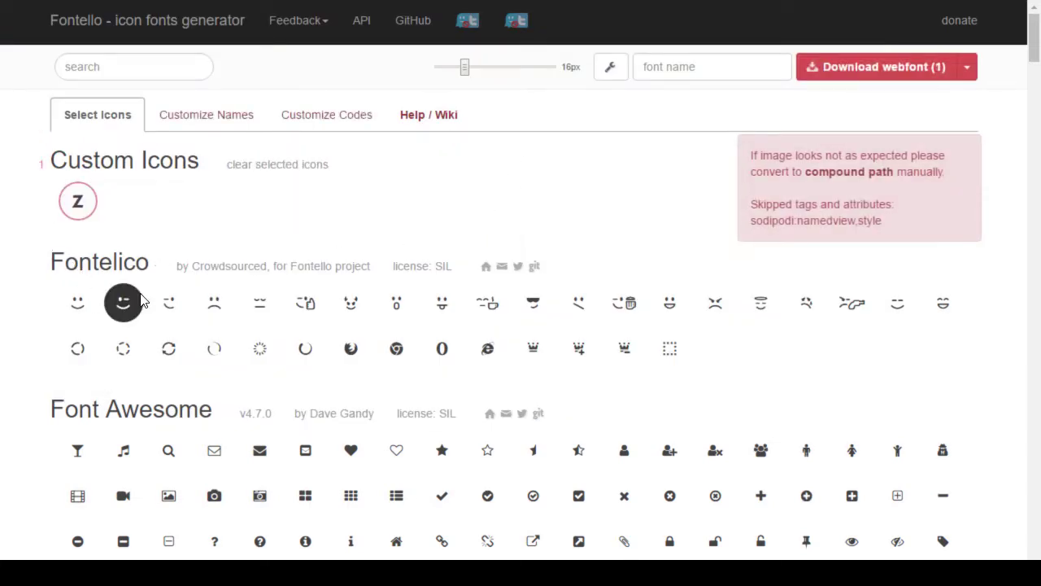
scroll(140, 301, down, 1)
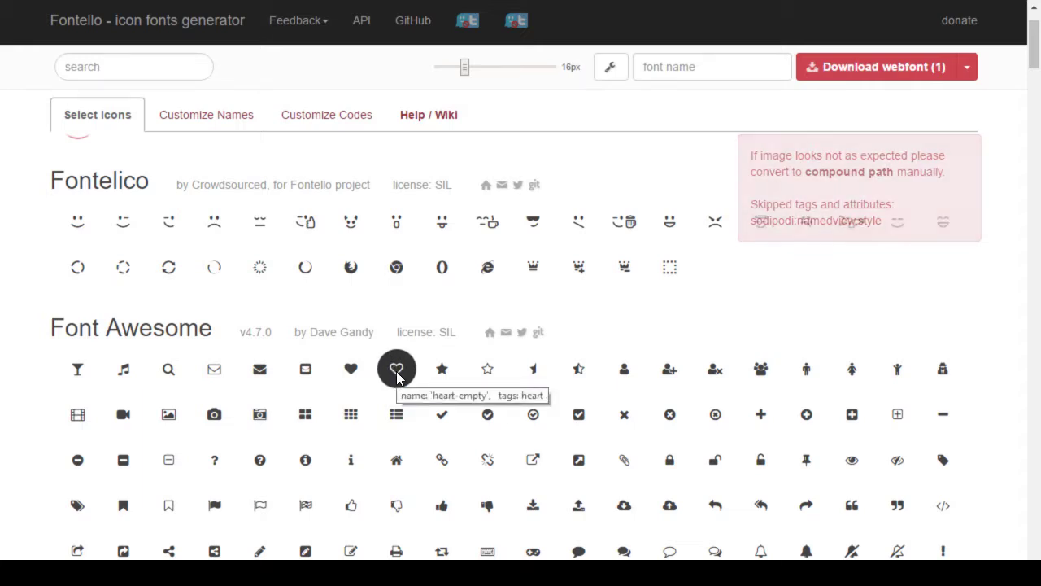
scroll(382, 366, up, 1)
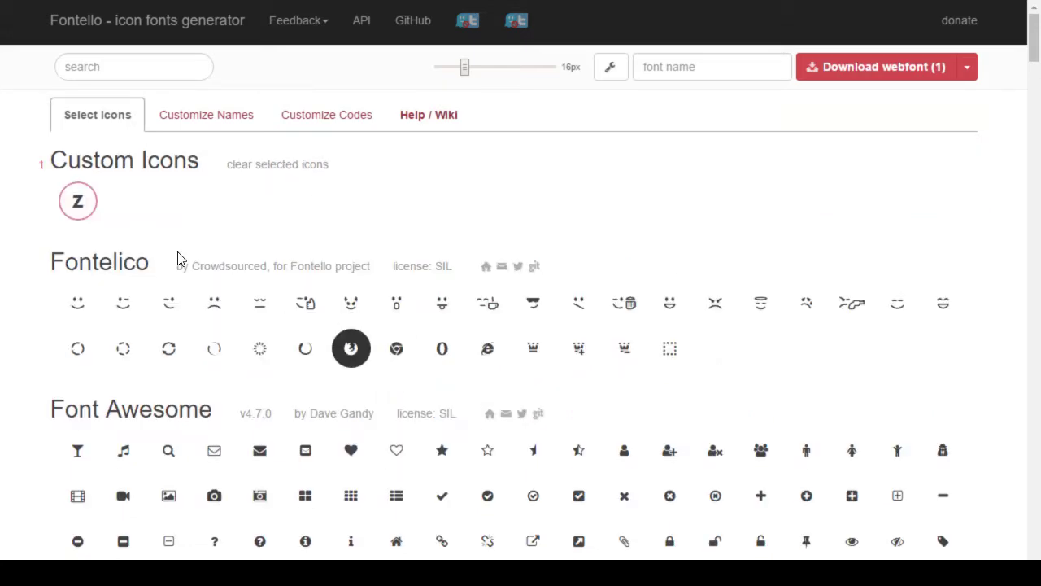
Step: Change the Z glyph's keywords from plain to empty and save the glyph
click(92, 193)
drag(516, 356, 523, 356)
key(shift+End)
text(empty)
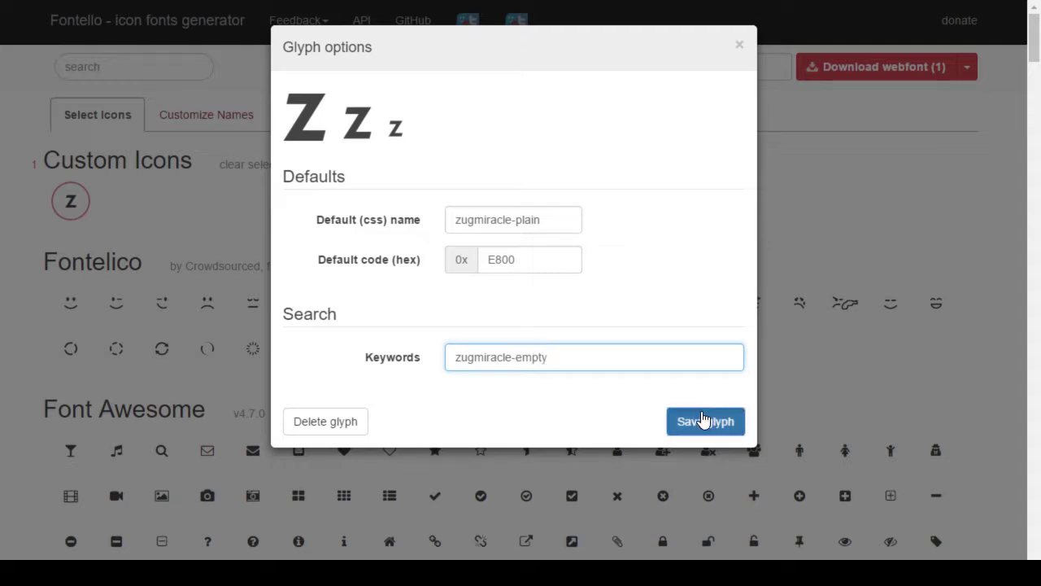
click(705, 421)
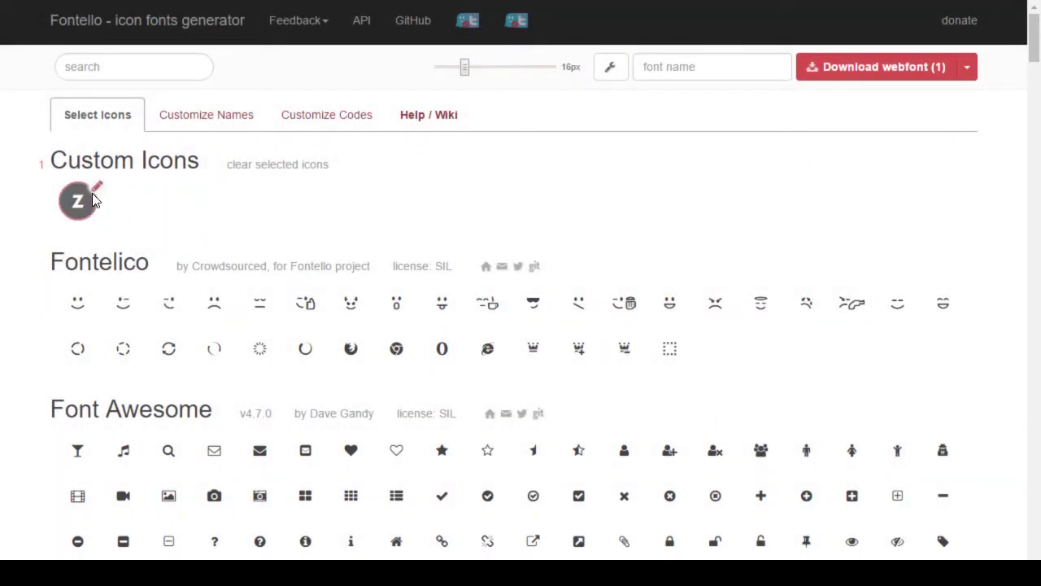
Step: Rename the glyph's CSS name to zugmiracle-empty, save it, and go back to Inkscape
click(94, 190)
click(531, 220)
key(shift+End)
key(shift+Left)
key(shift+Left)
key(shift+Left)
text(em)
key(Tab)
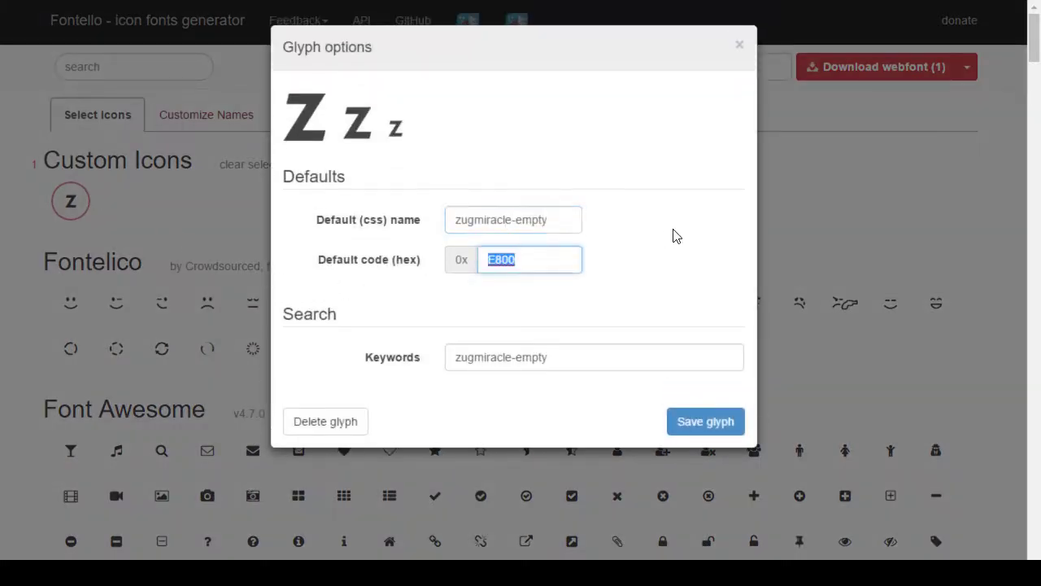
click(704, 423)
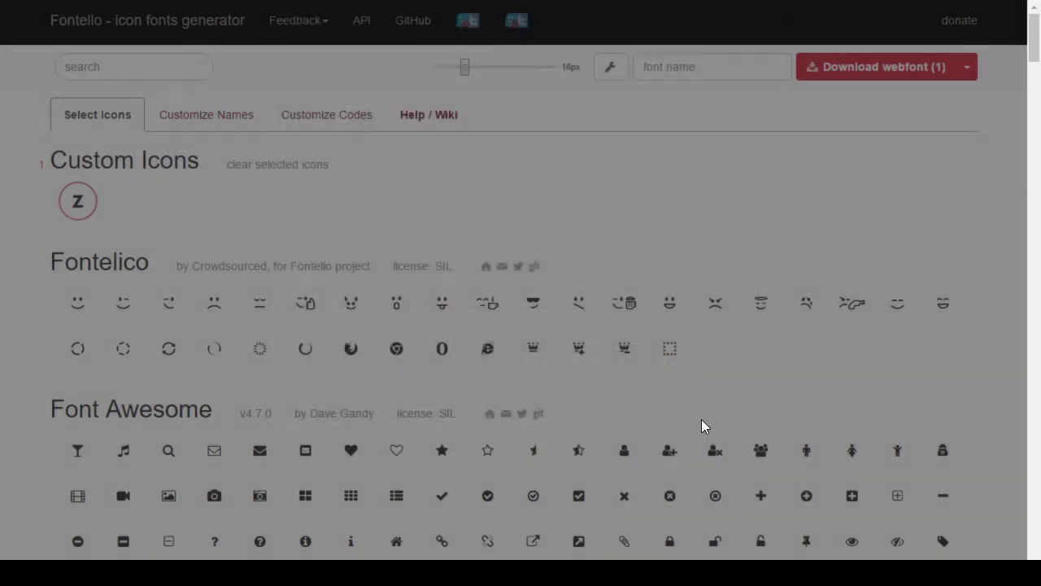
key(alt+Tab)
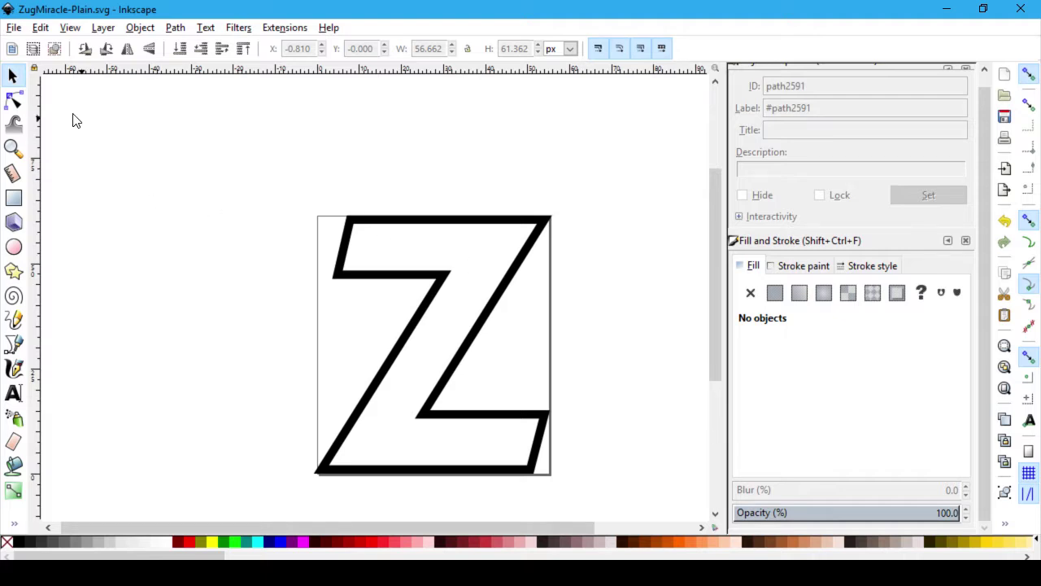
Step: Select the Z path, apply a swatch fill to it and save the document
click(546, 230)
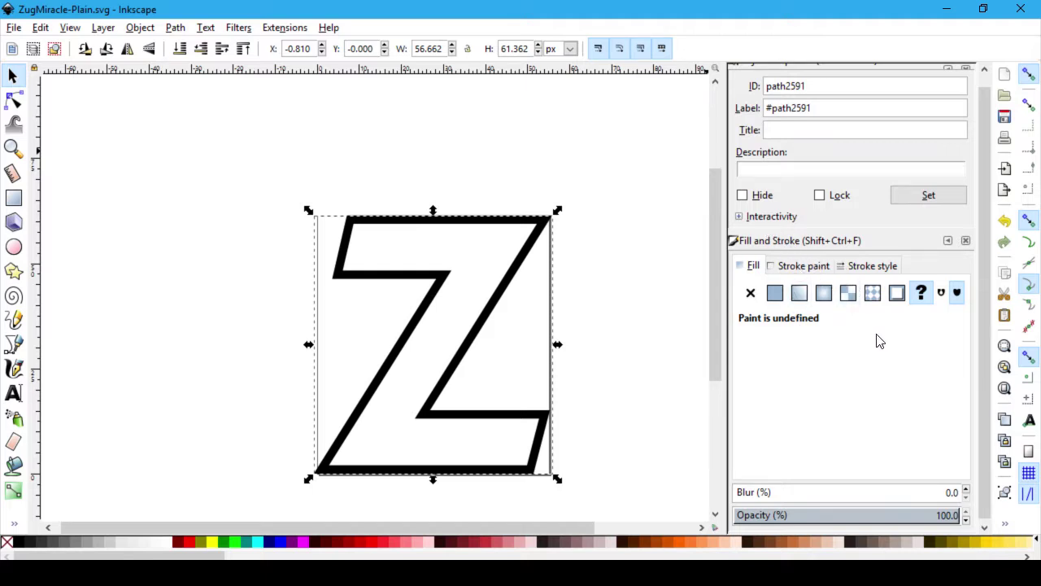
click(941, 294)
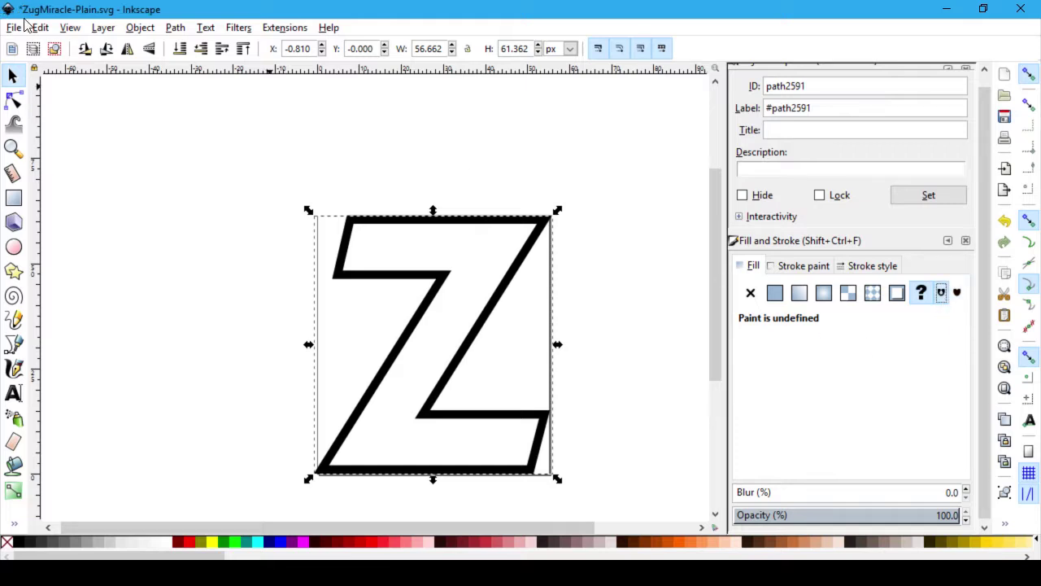
key(ctrl+s)
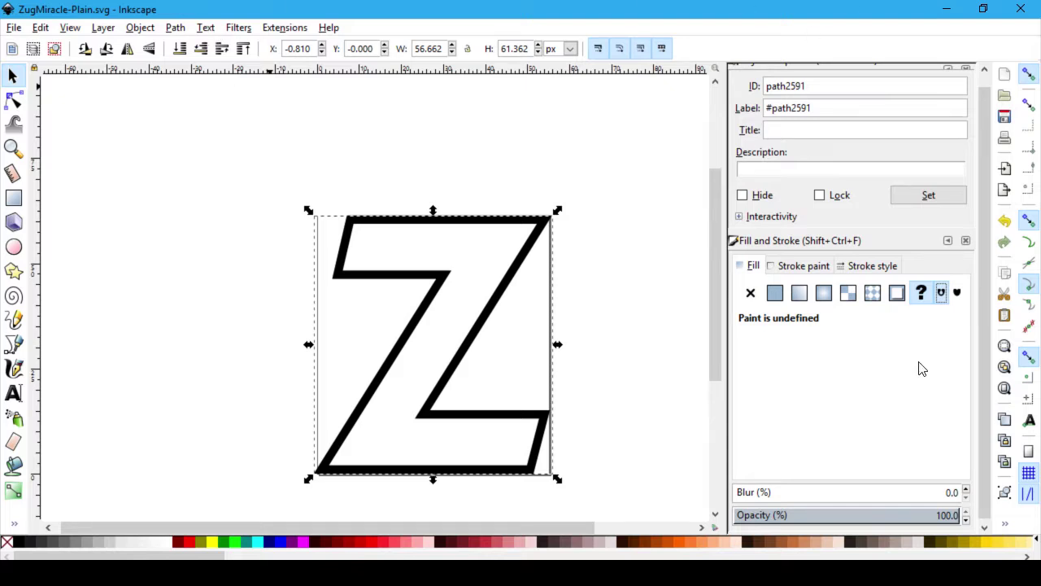
scroll(909, 332, up, 1)
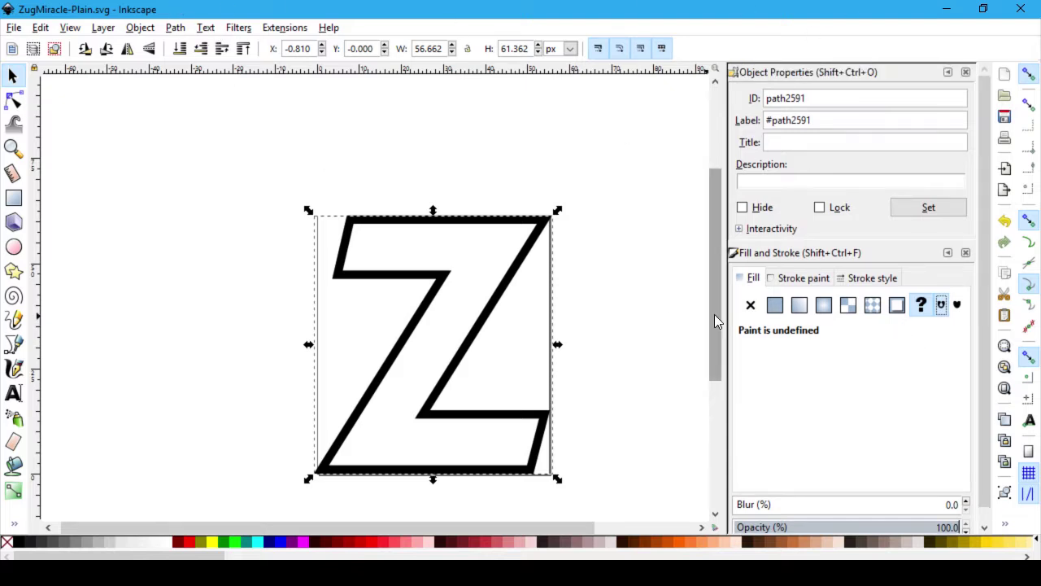
Step: Inspect the Z outline's stroke and fill settings, finding the fill undefined, then open the View menu
click(802, 278)
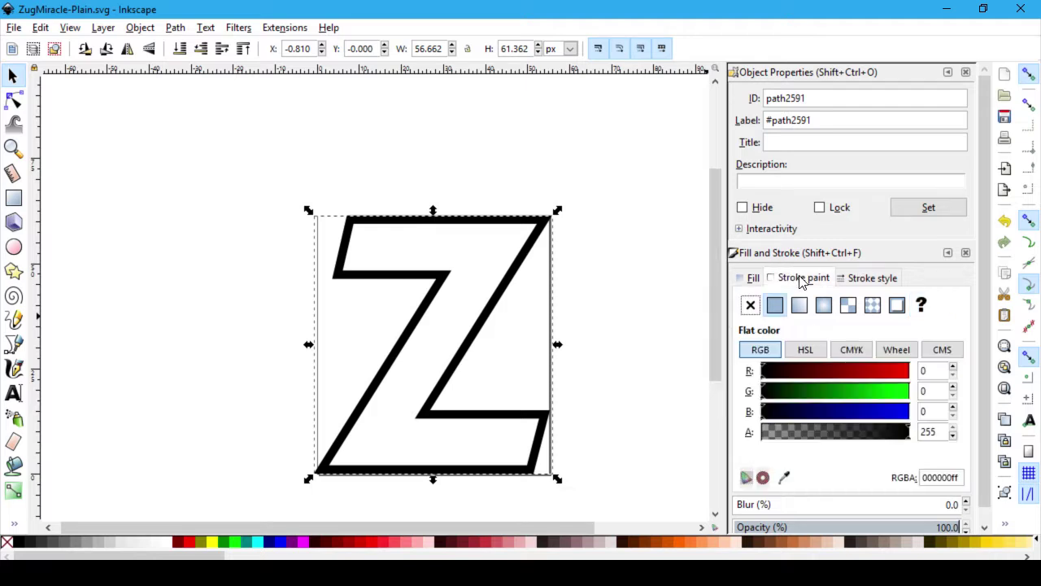
click(757, 278)
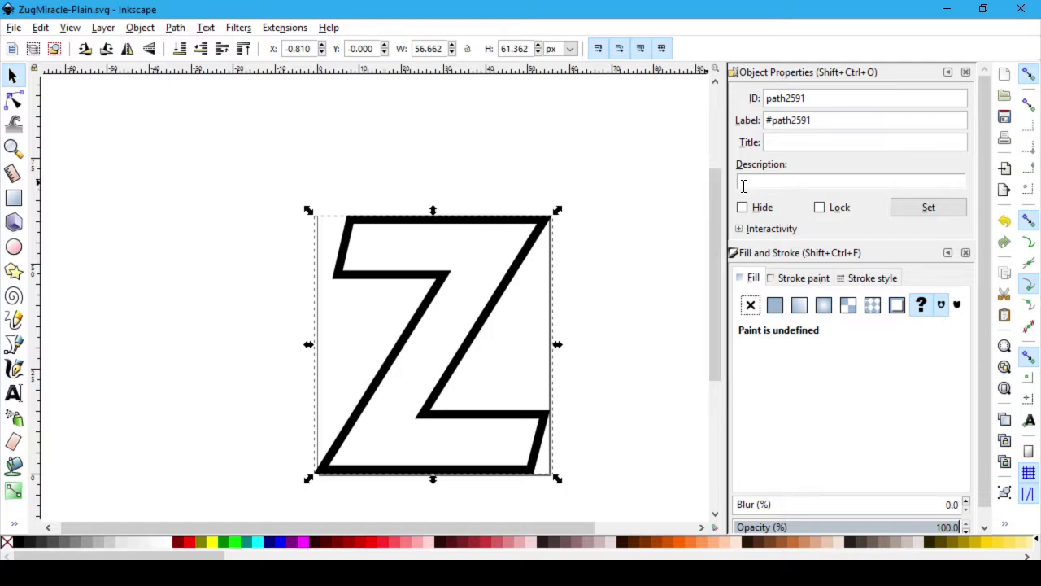
scroll(870, 293, down, 1)
scroll(889, 441, up, 1)
scroll(888, 441, down, 1)
click(81, 29)
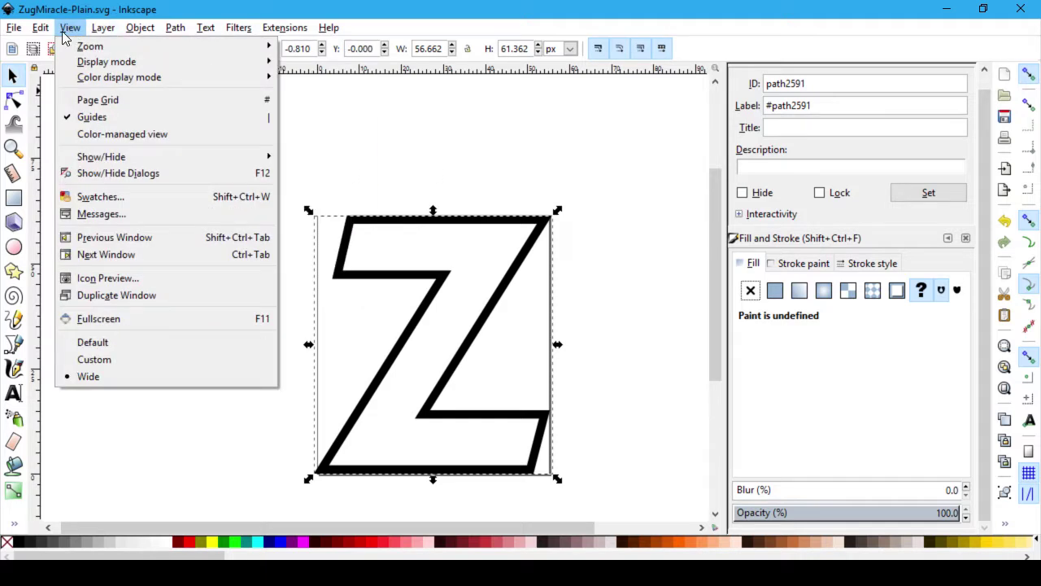
mouse_move(55, 37)
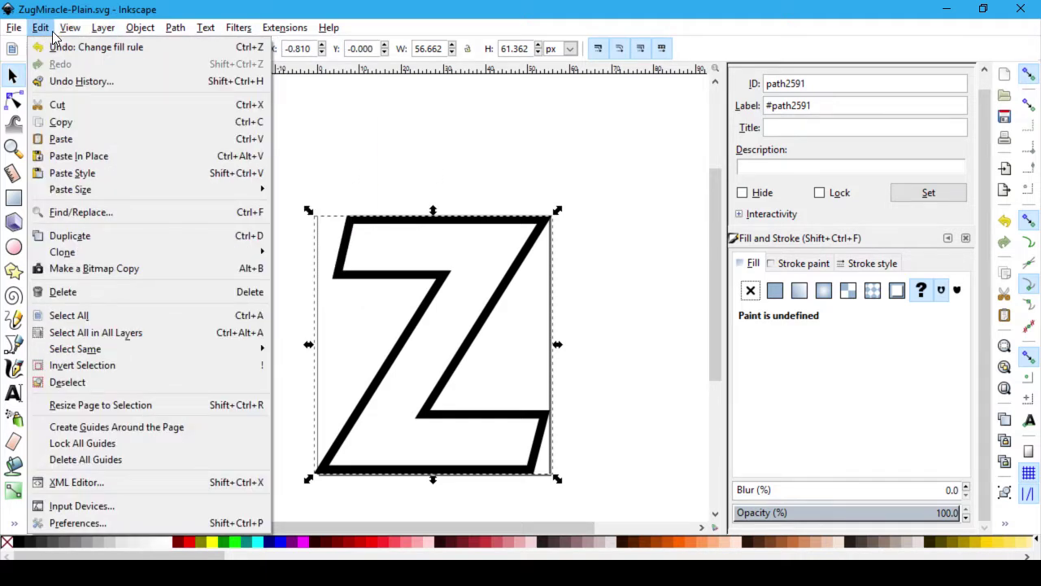
Step: Open the XML Editor and select the Z path's node in the tree
click(135, 486)
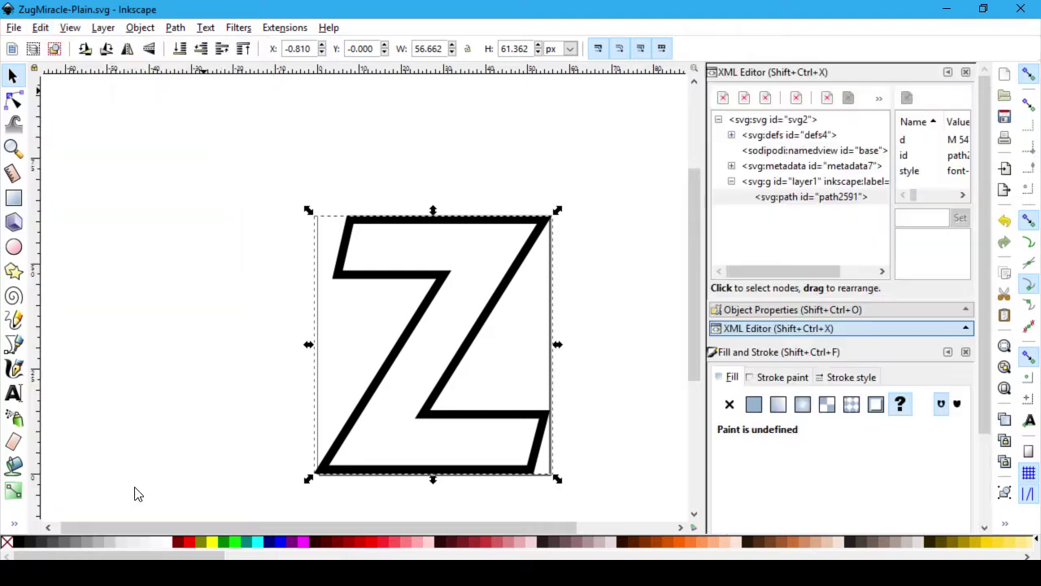
click(809, 200)
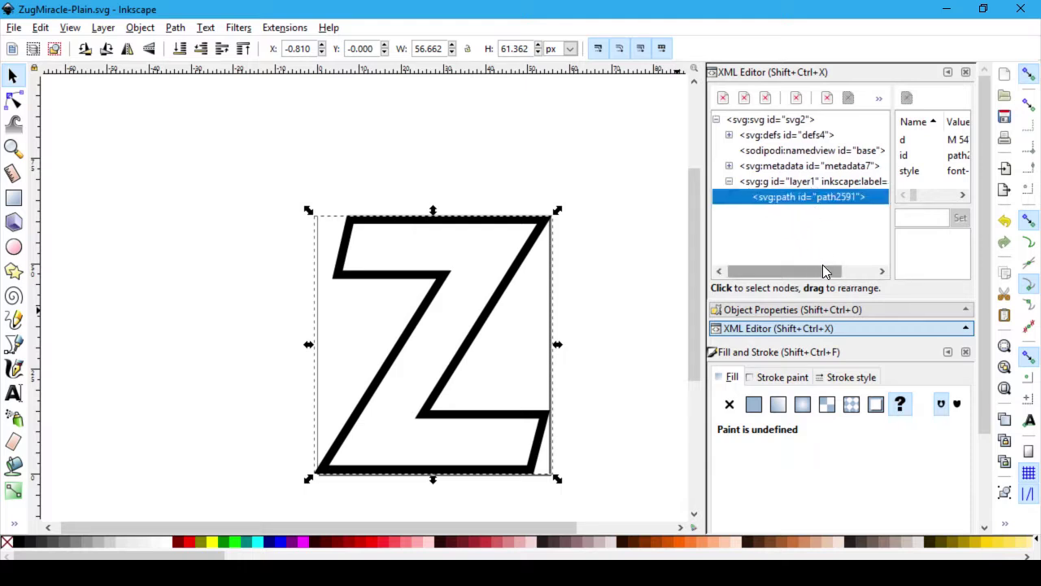
drag(874, 270, 797, 267)
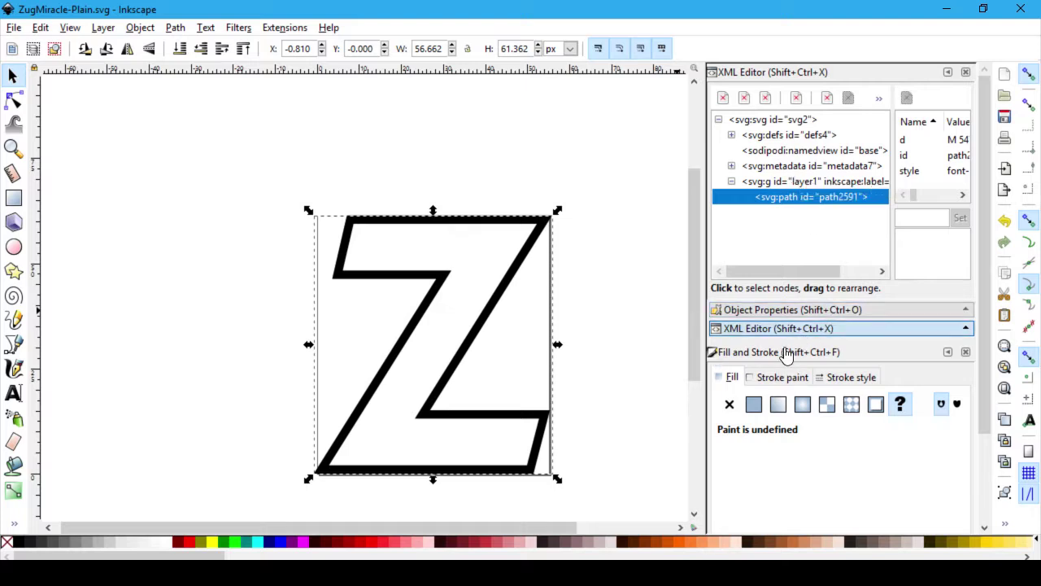
Step: Close Fill and Stroke and Object Properties, then widen the XML Editor panel
click(966, 353)
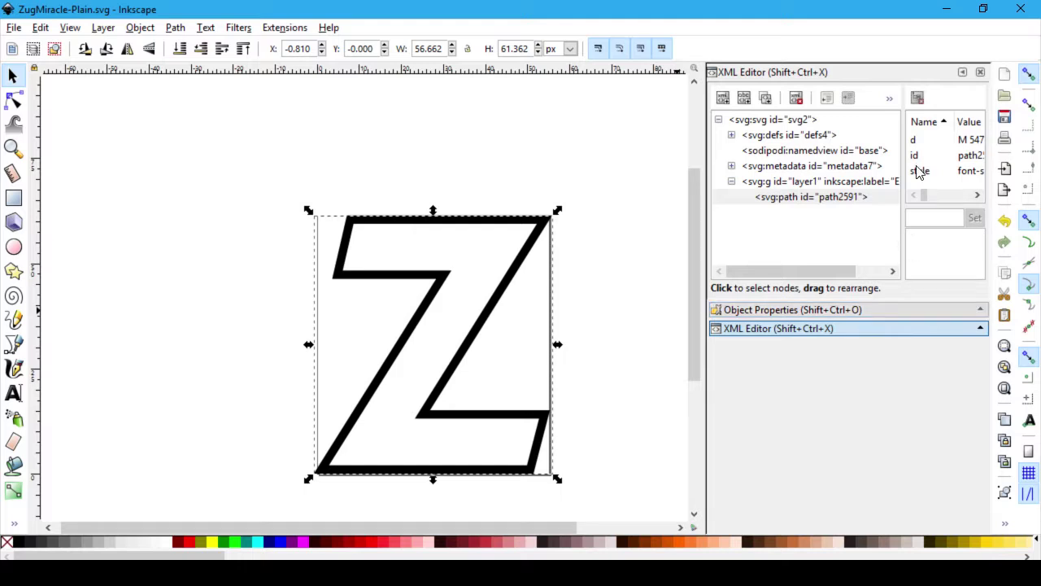
click(962, 72)
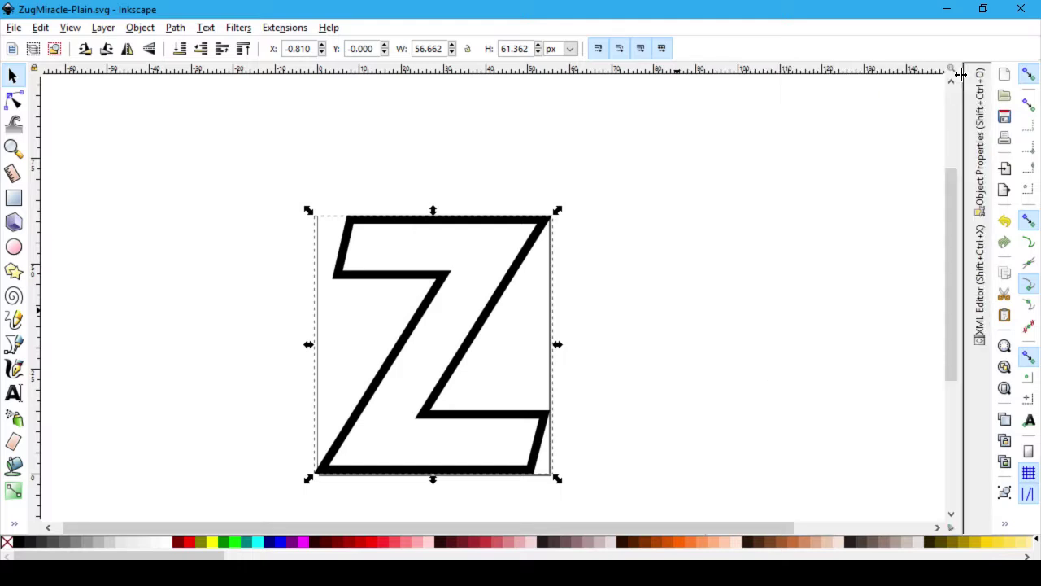
click(980, 130)
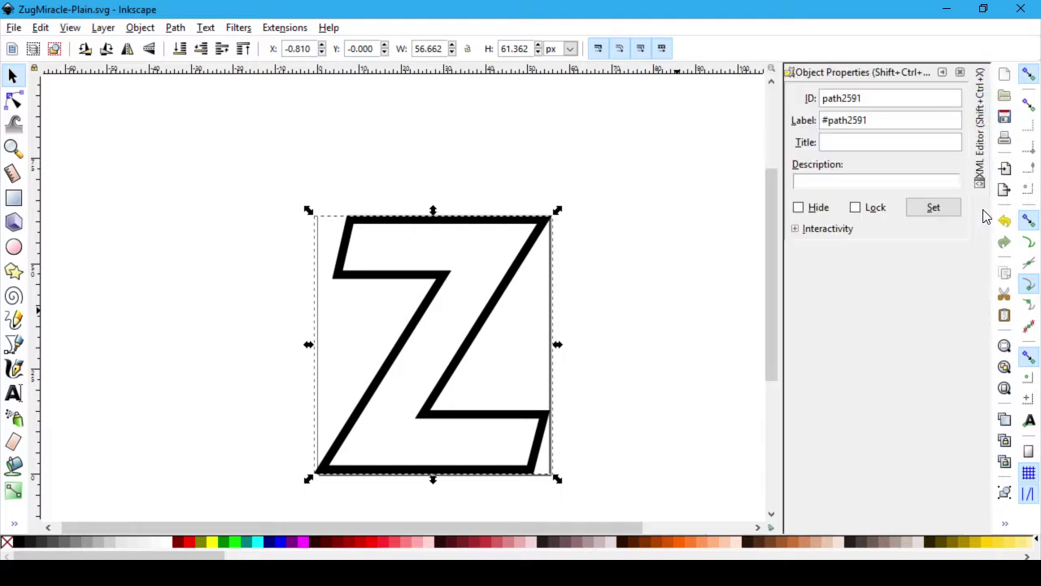
click(962, 76)
click(980, 100)
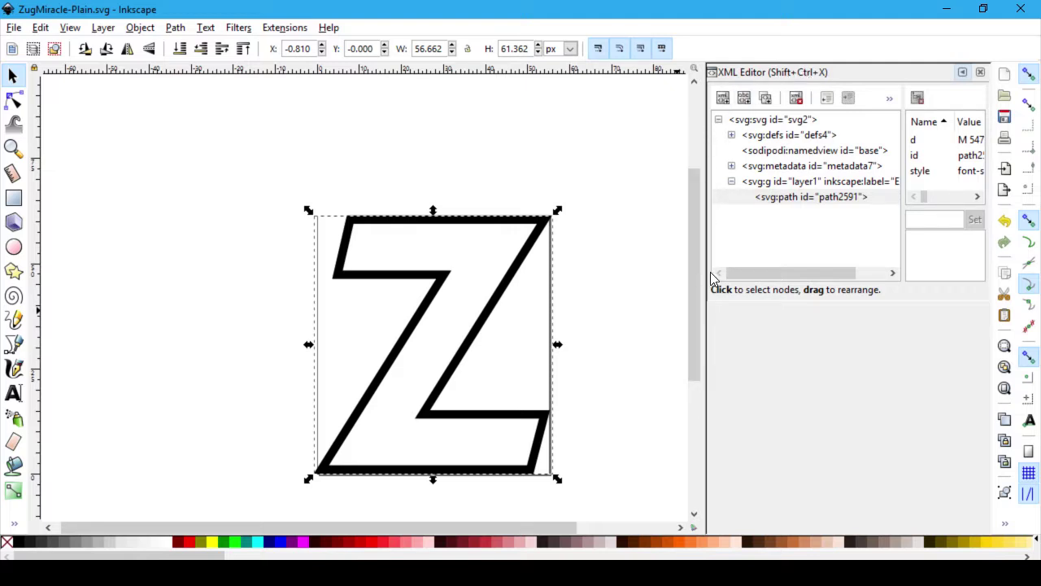
drag(703, 271, 618, 281)
drag(685, 279, 593, 281)
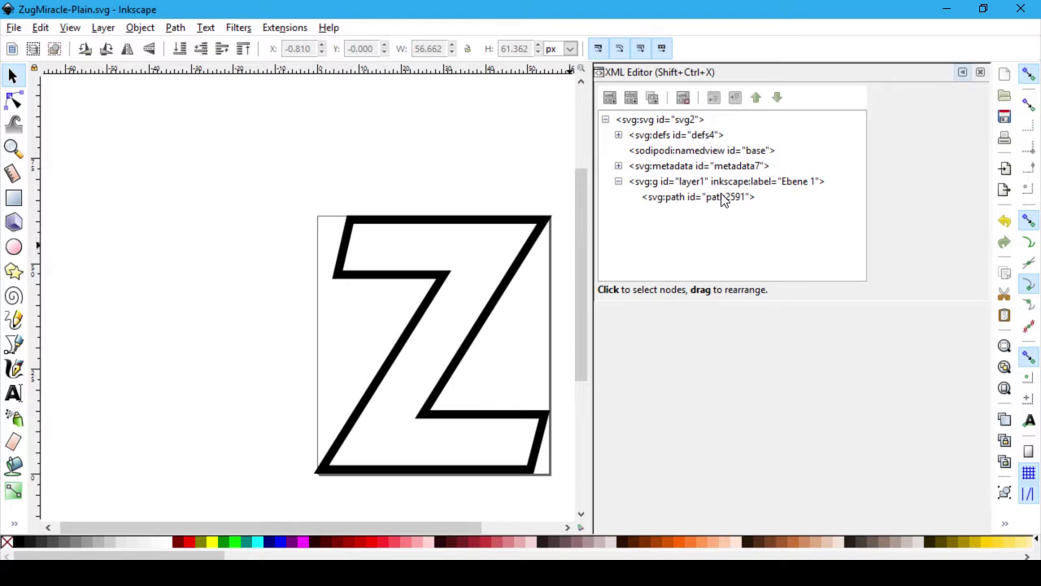
click(719, 153)
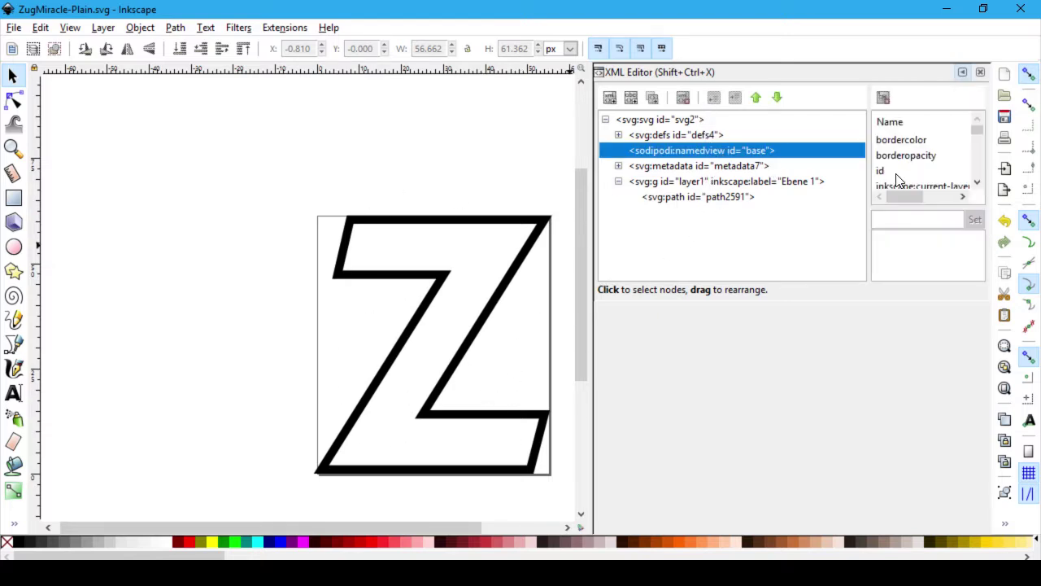
key(Down)
key(Down)
key(Down)
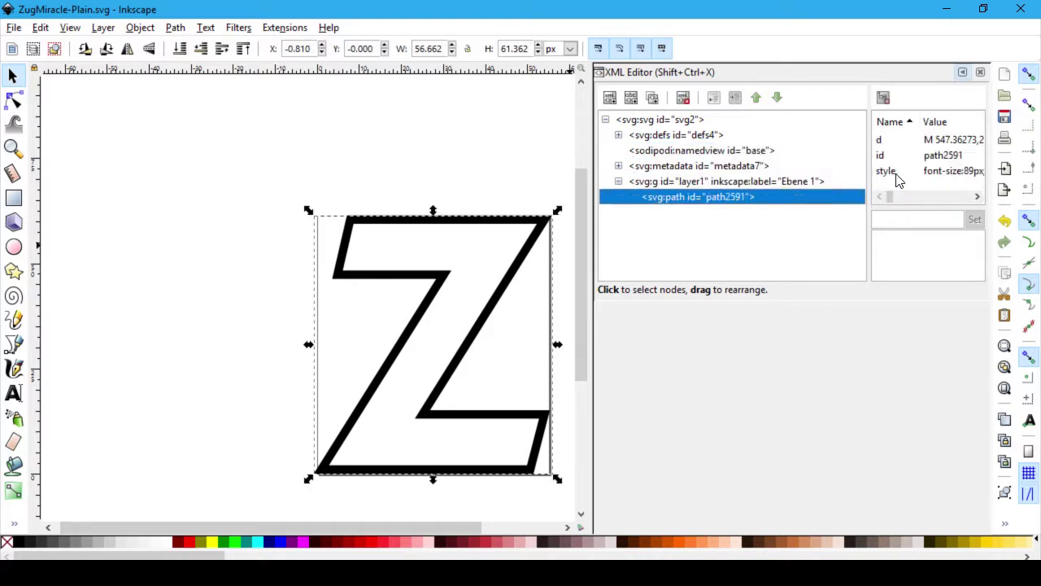
key(Up)
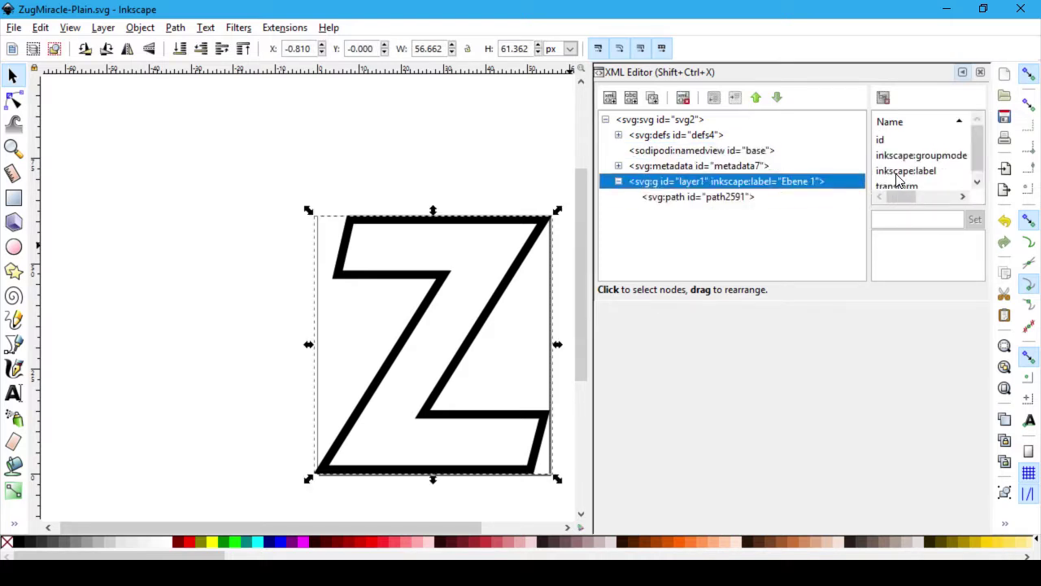
key(Up)
key(Up)
key(Up)
key(Up)
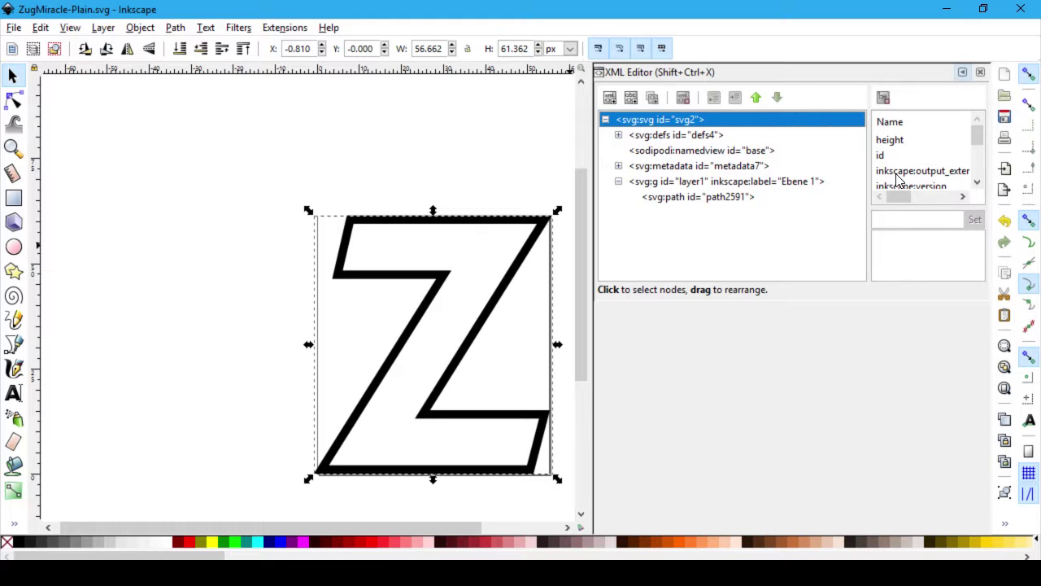
key(Down)
key(Down)
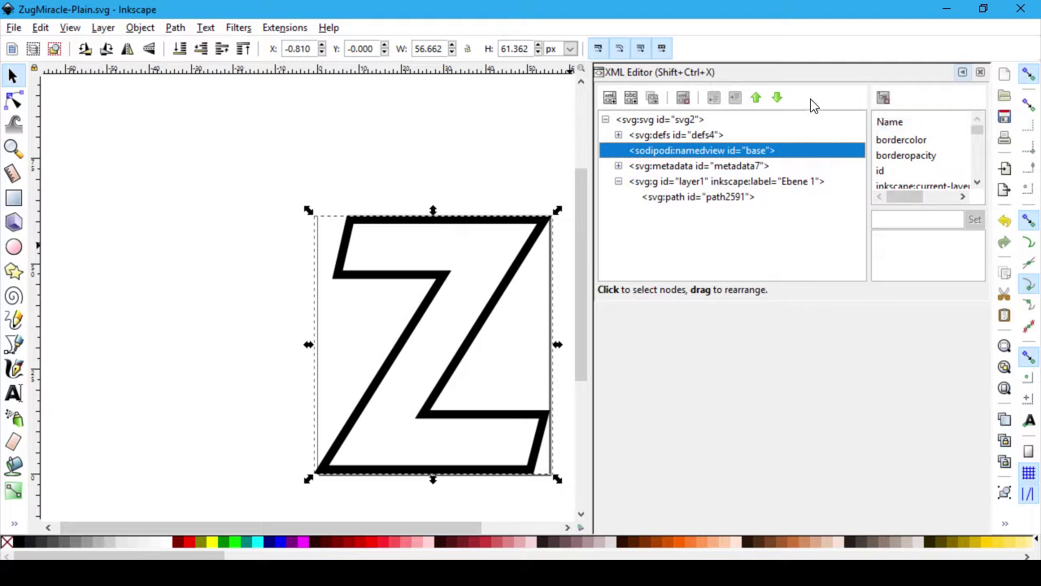
click(742, 166)
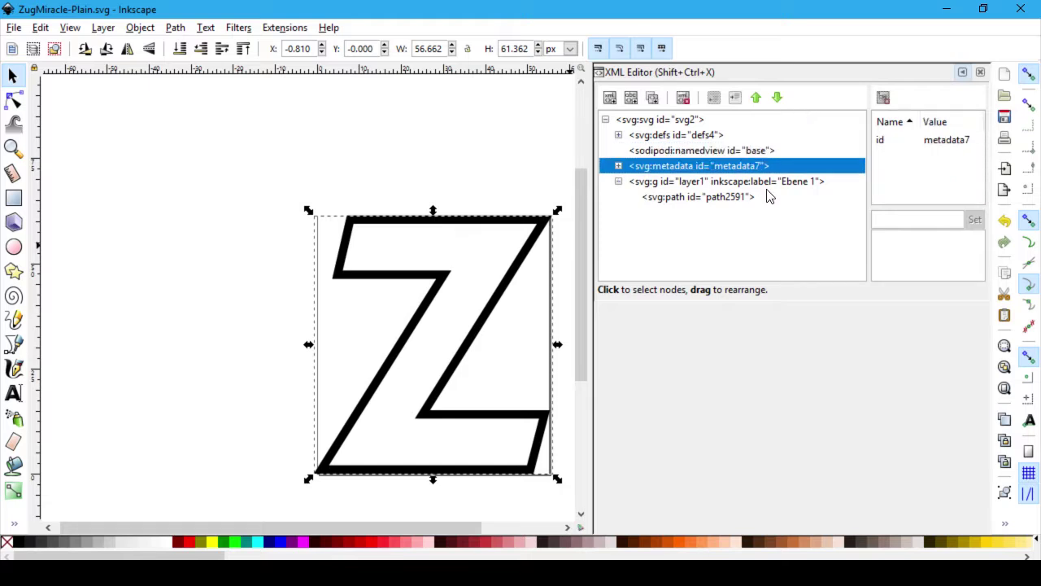
click(618, 166)
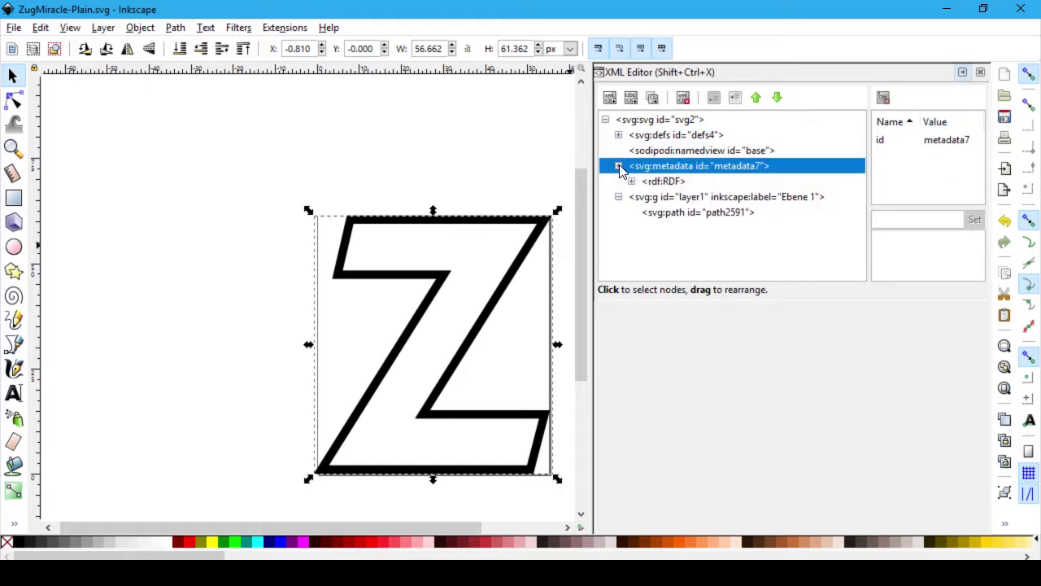
click(633, 181)
click(666, 182)
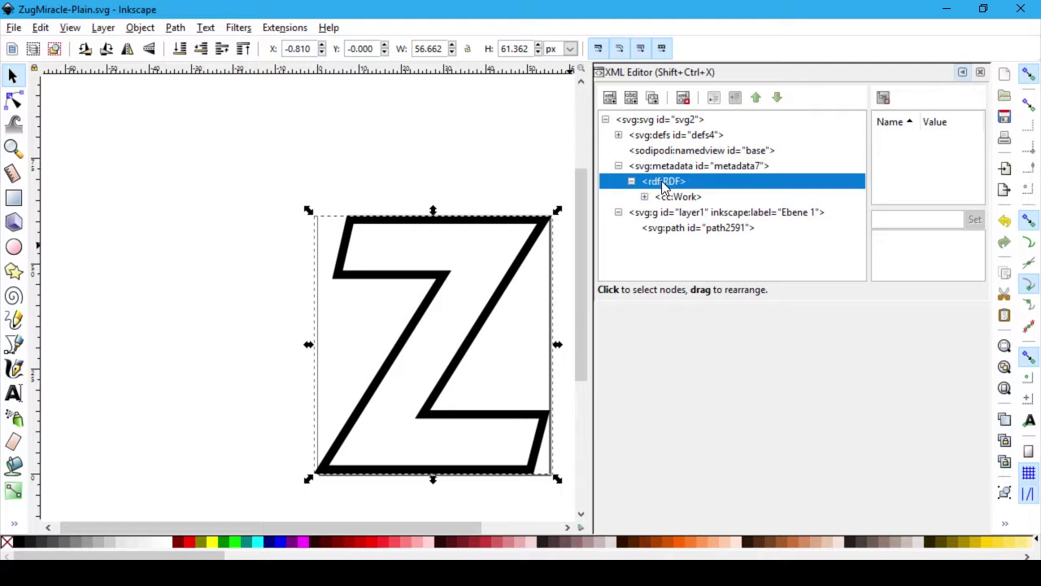
click(687, 202)
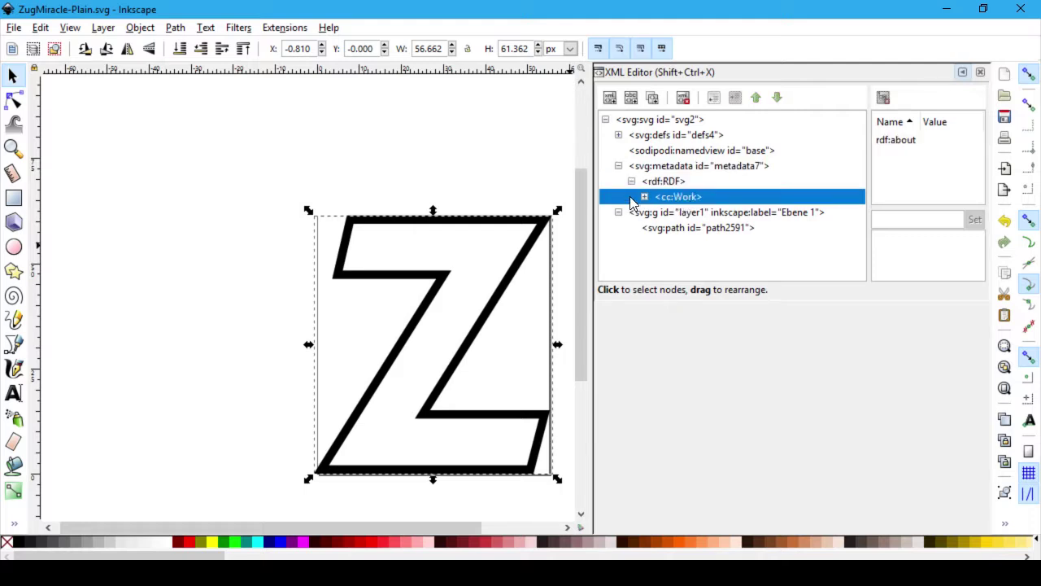
click(644, 197)
click(684, 214)
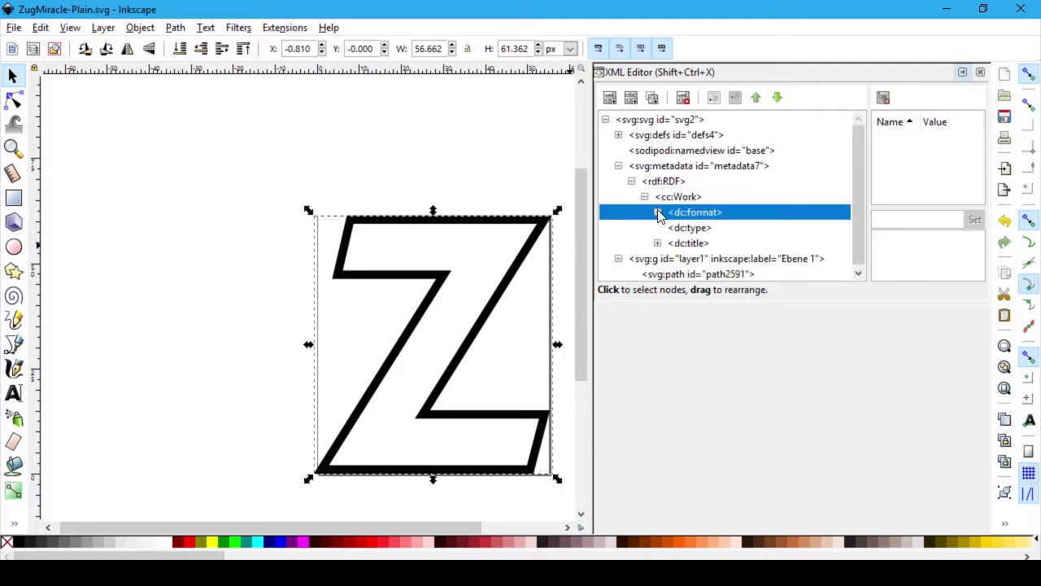
click(658, 212)
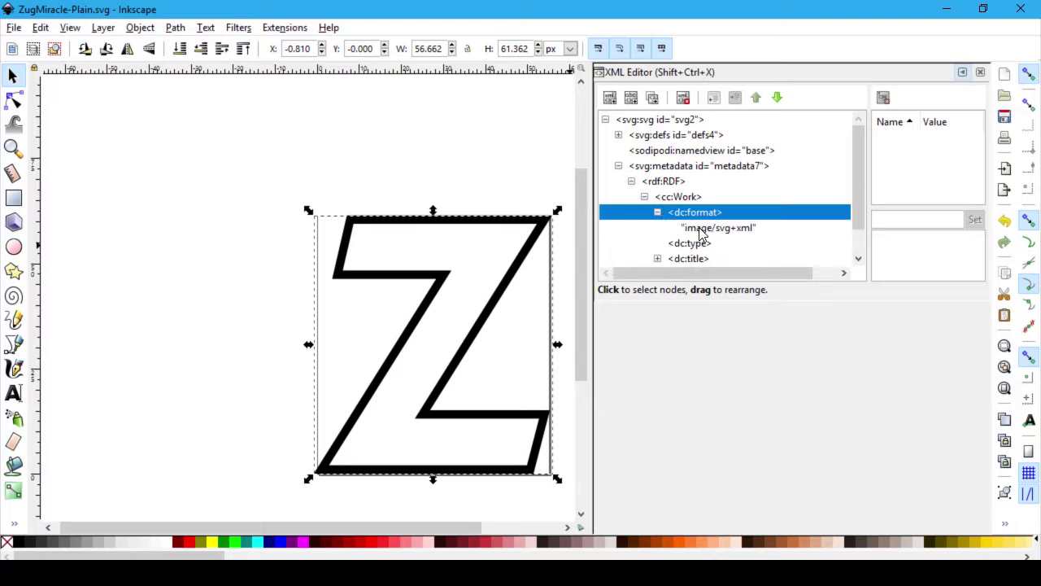
click(698, 229)
click(658, 211)
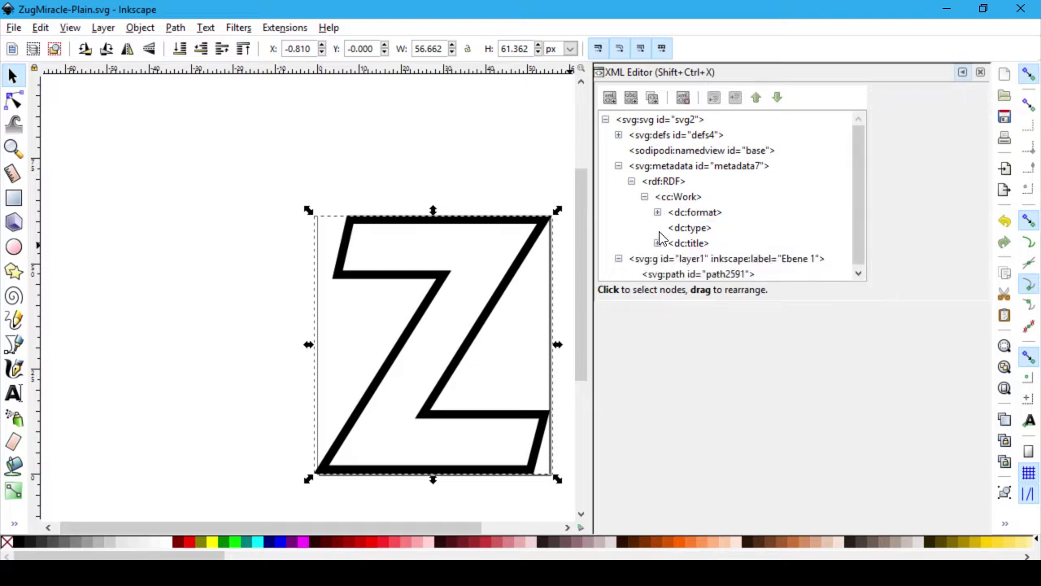
click(657, 243)
click(690, 257)
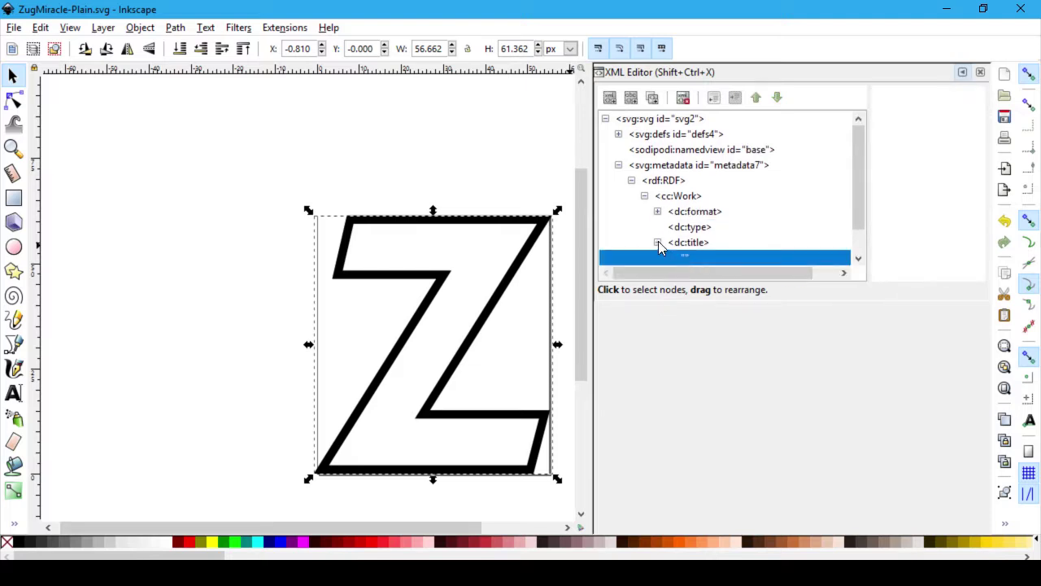
double_click(658, 241)
scroll(669, 244, down, 1)
click(657, 217)
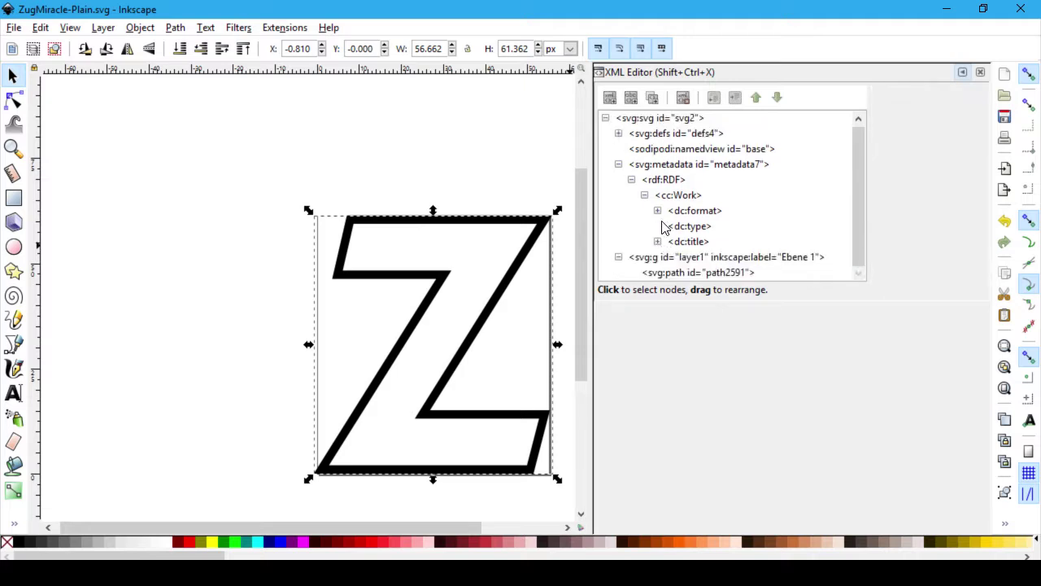
click(639, 179)
click(637, 180)
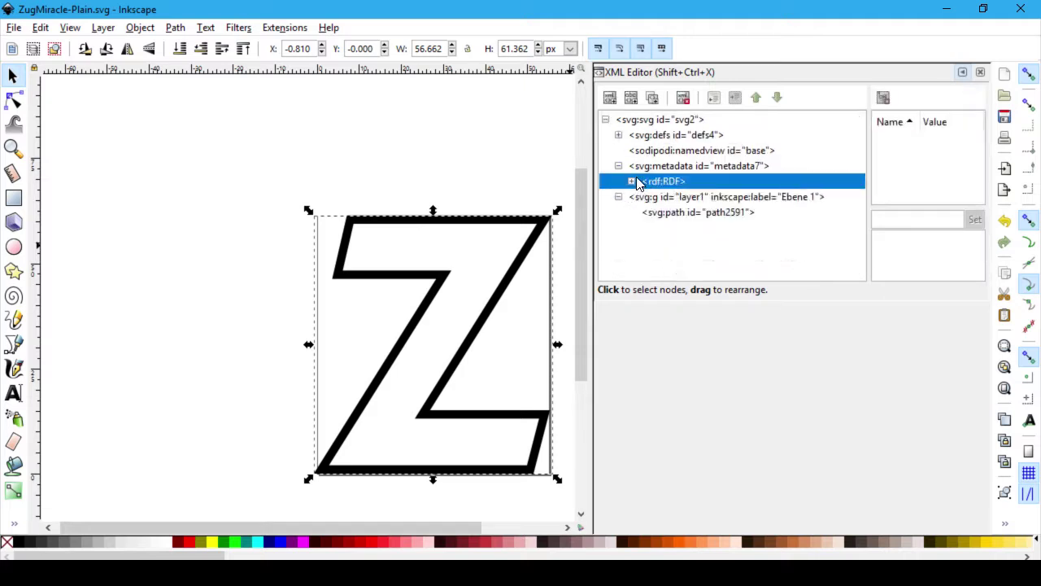
click(618, 166)
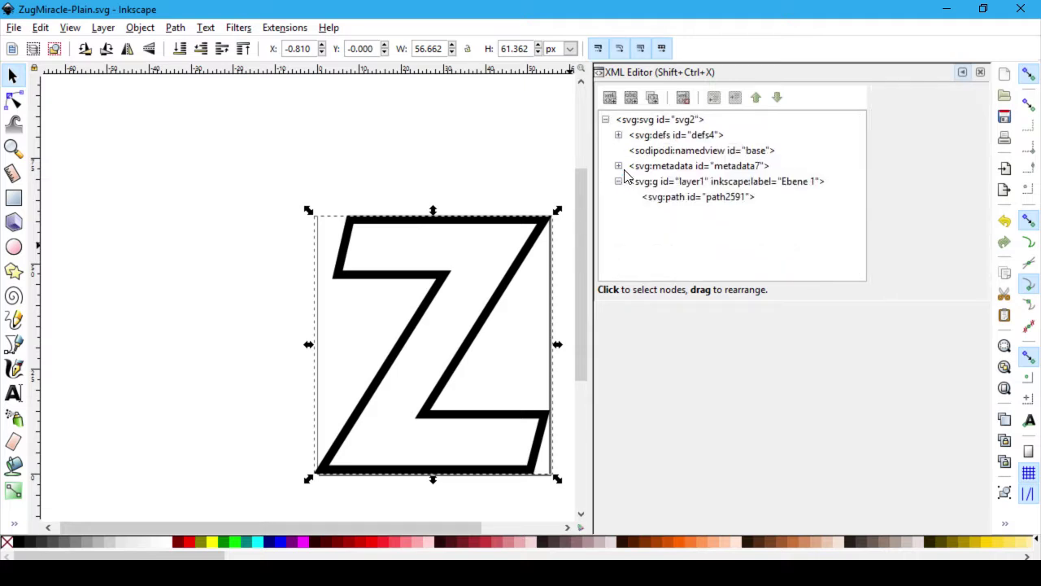
click(739, 196)
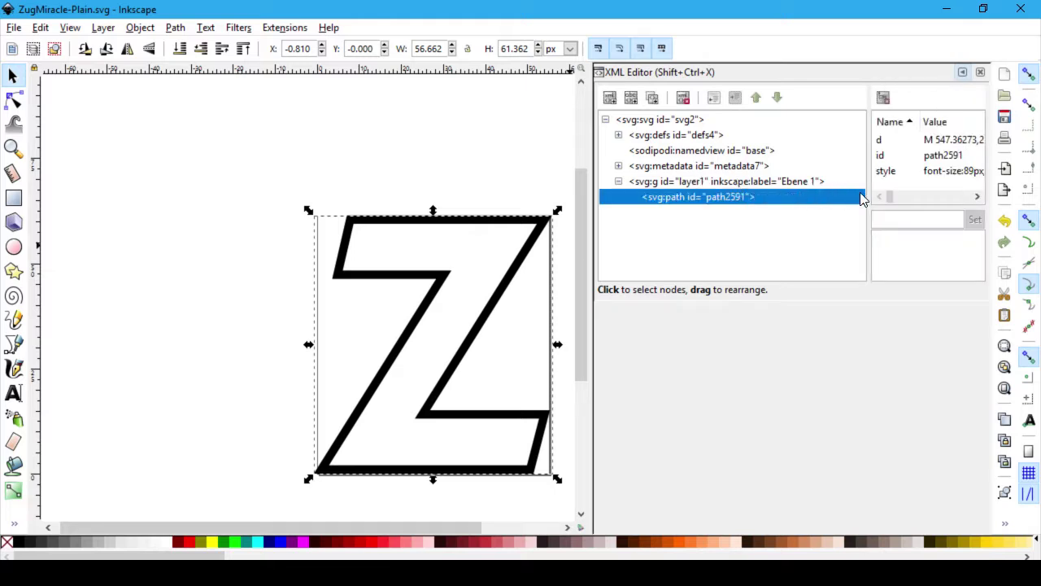
Step: Inspect the path2591 outline's attributes in the XML Editor
scroll(930, 193, right, 5)
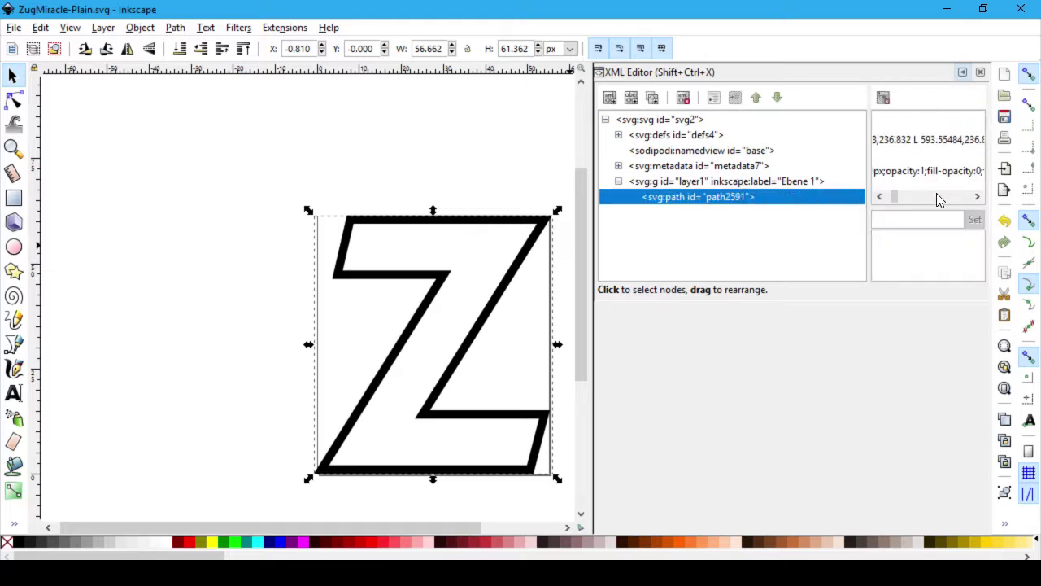
click(878, 198)
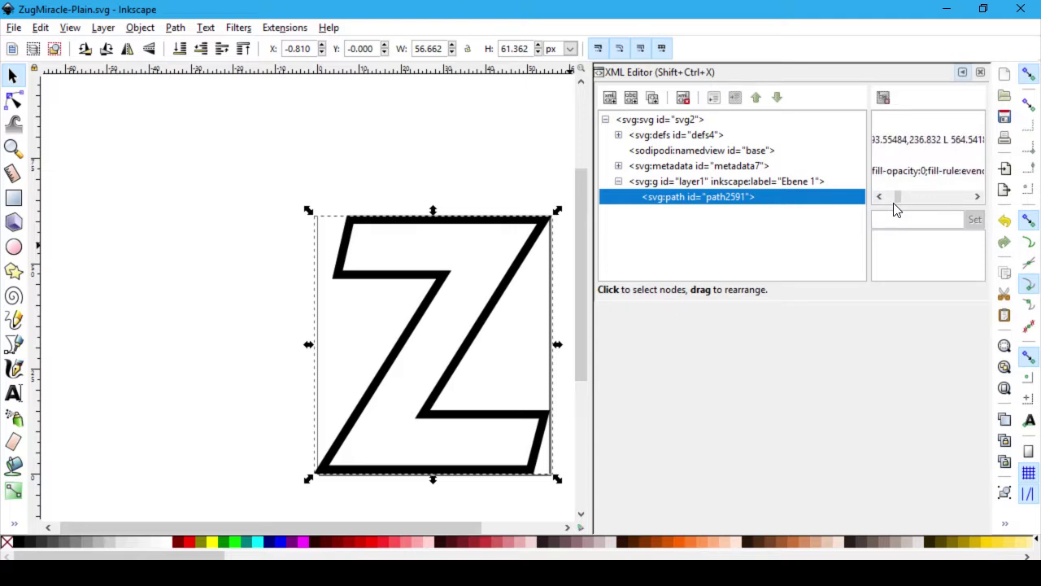
drag(898, 201, 878, 196)
click(936, 199)
click(935, 201)
click(936, 200)
click(935, 200)
click(936, 201)
click(935, 200)
click(961, 199)
click(961, 198)
click(961, 198)
click(977, 196)
click(963, 196)
drag(964, 192, 991, 201)
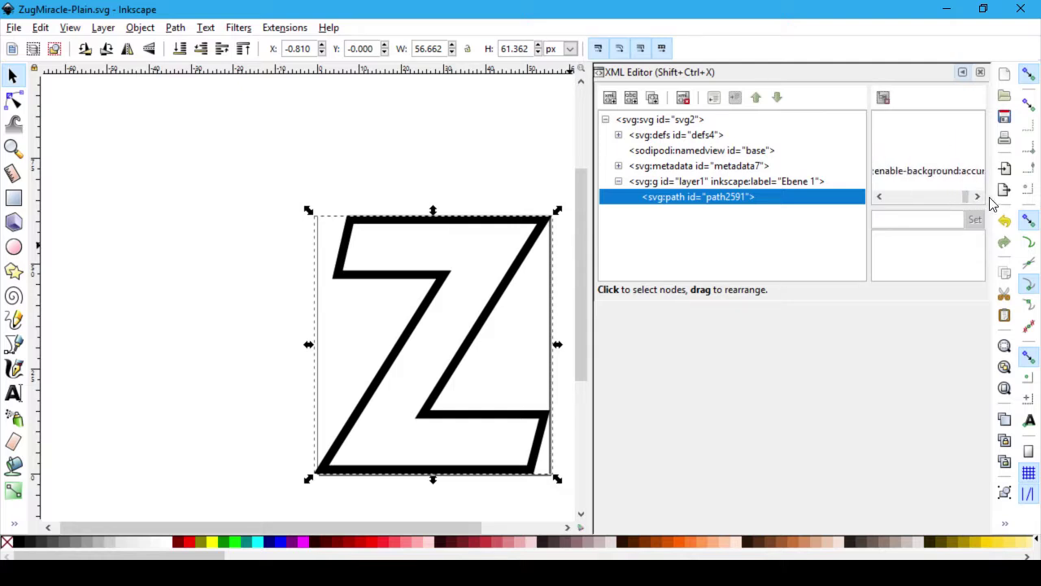
click(920, 192)
click(920, 192)
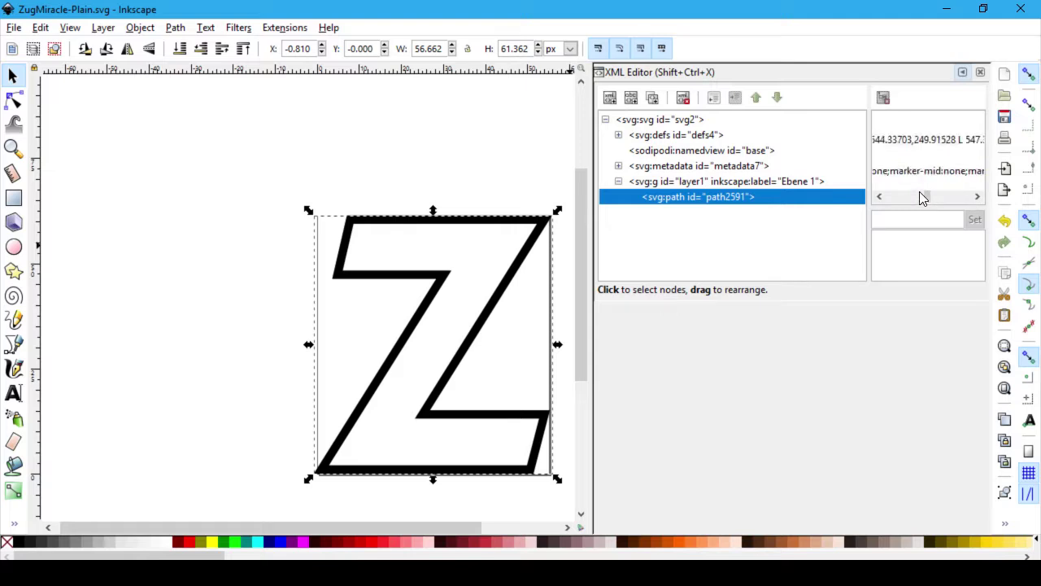
Step: Deselect the Z and inspect the layer1 group's attributes
click(458, 164)
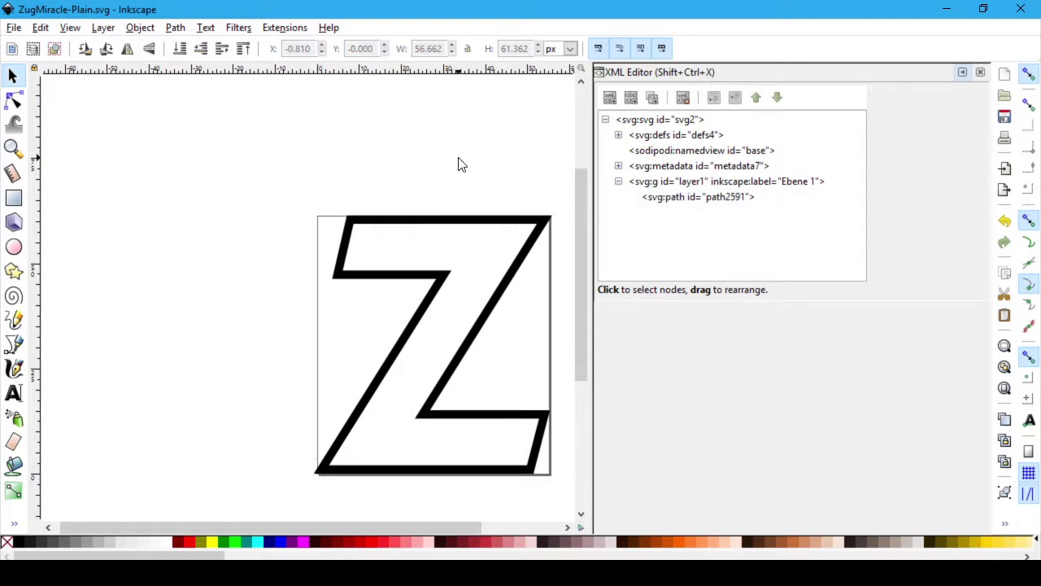
click(718, 183)
click(899, 198)
click(903, 197)
drag(903, 198, 884, 197)
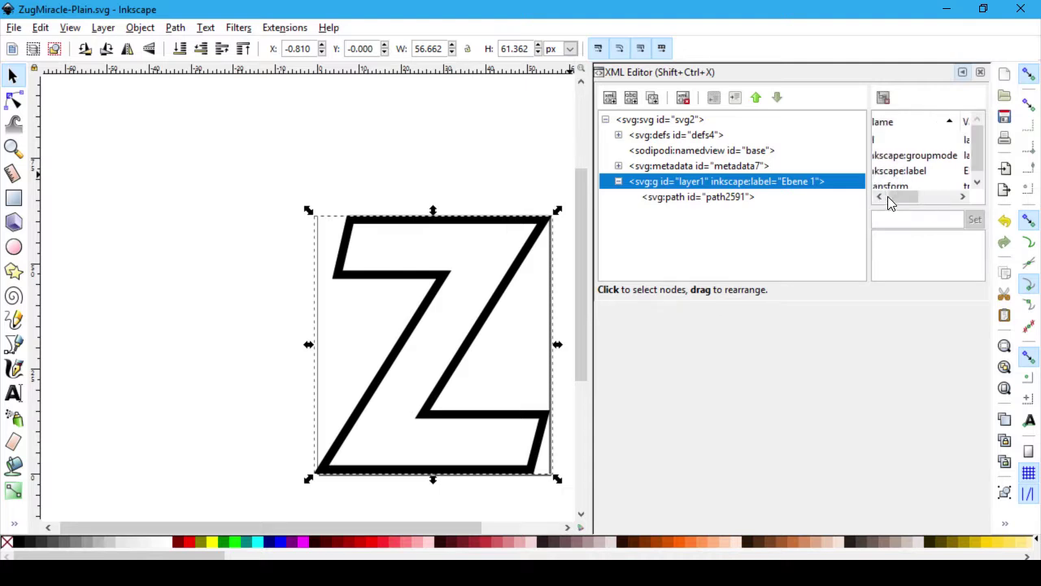
click(976, 182)
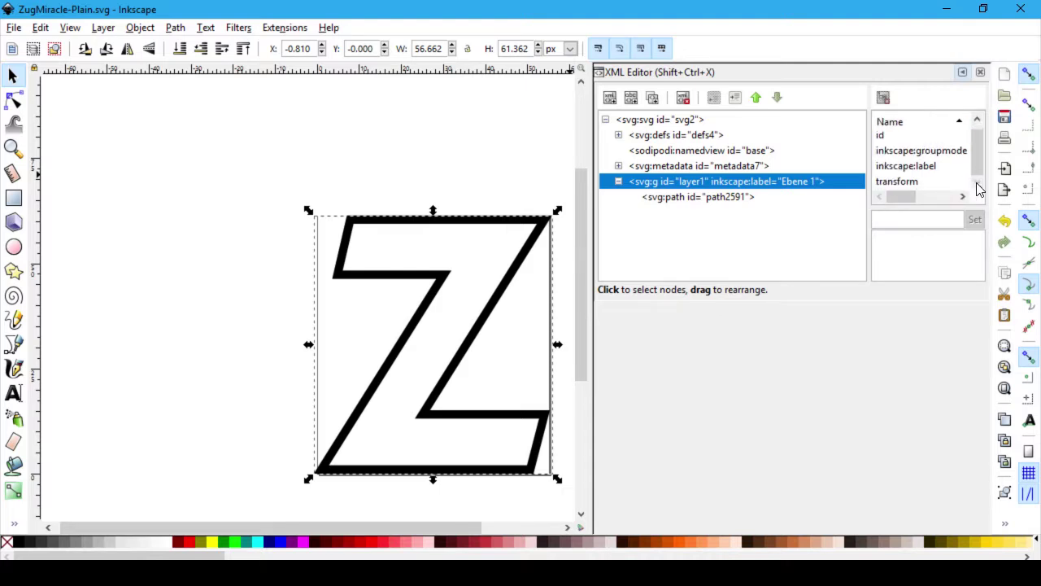
click(941, 199)
drag(939, 204, 873, 205)
Step: Close the XML Editor and return to the Fontello browser window
click(980, 72)
click(845, 219)
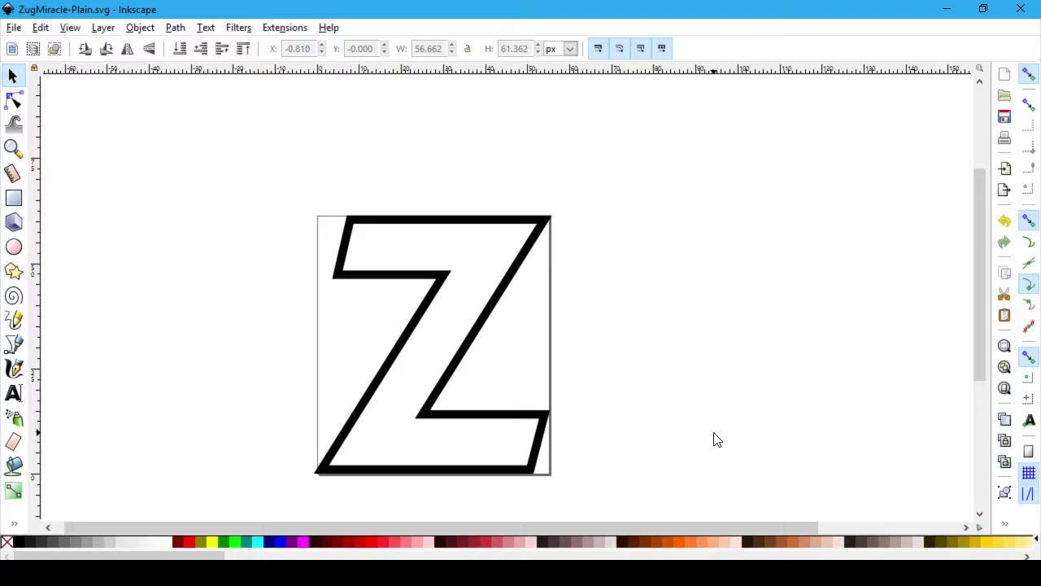
key(alt+Tab)
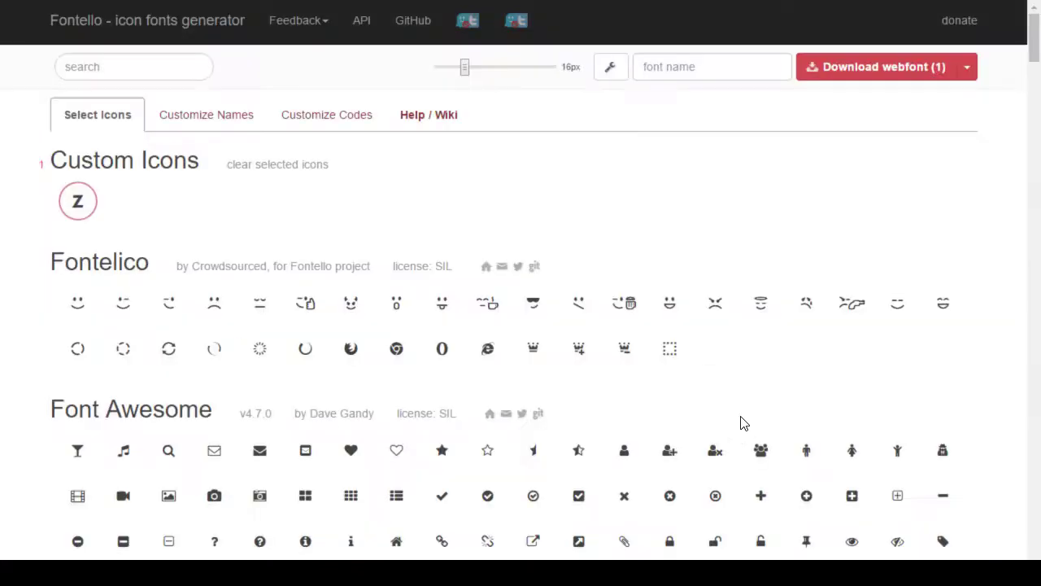
Step: Load the lila fork's GitHub repository page in a new tab and go to Sign in
key(ctrl+t)
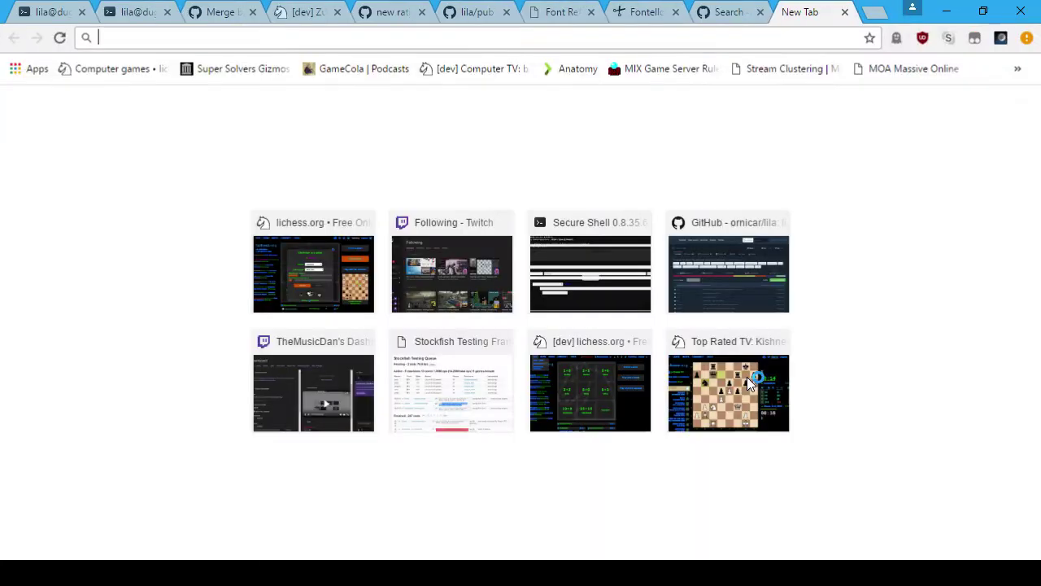
text(github.com/ddugovic/lila)
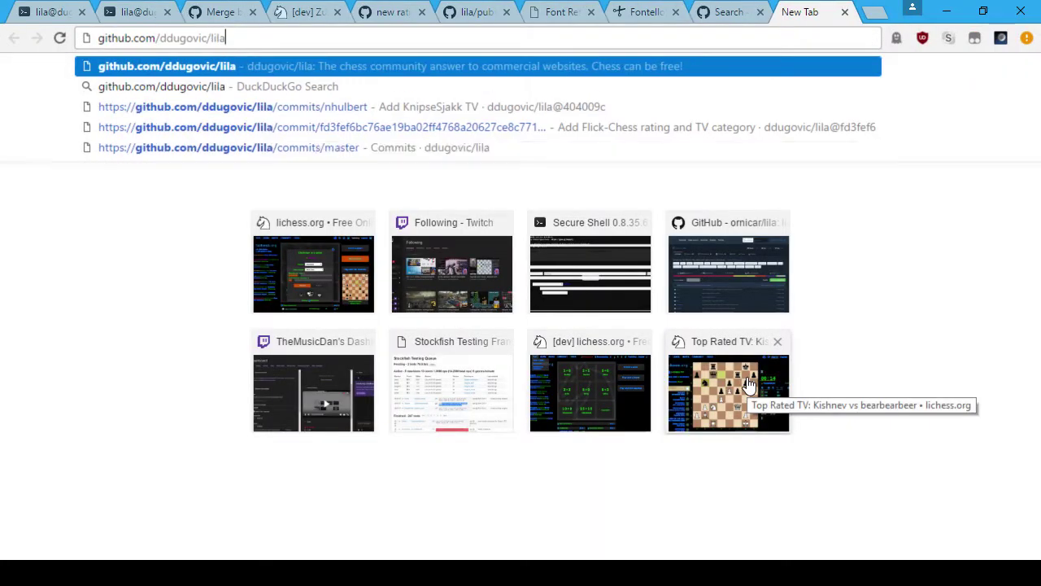
key(Return)
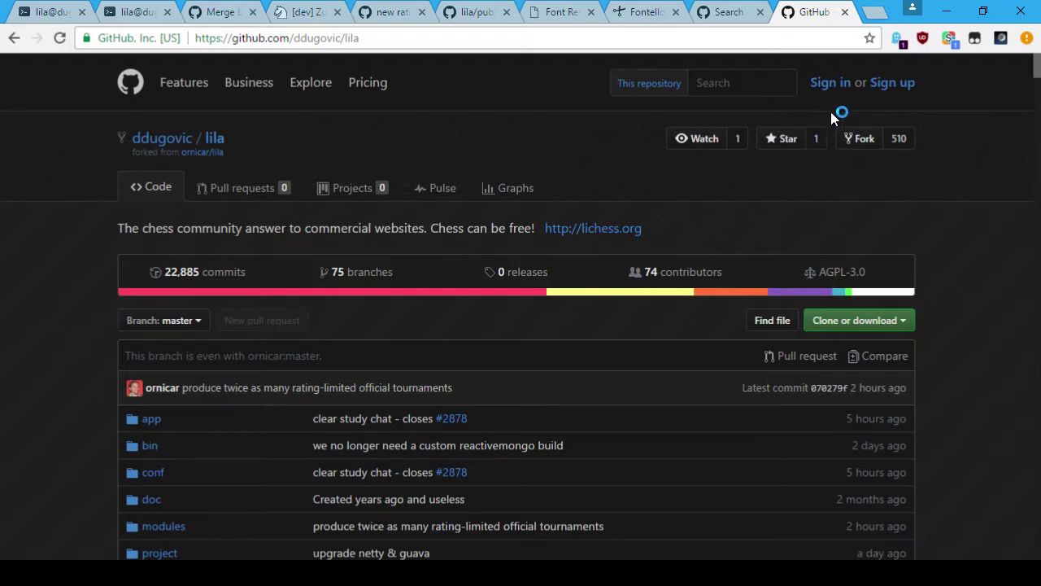
click(838, 83)
Step: Change which window the streaming software captures
key(alt+Tab)
key(alt+Tab)
key(Tab)
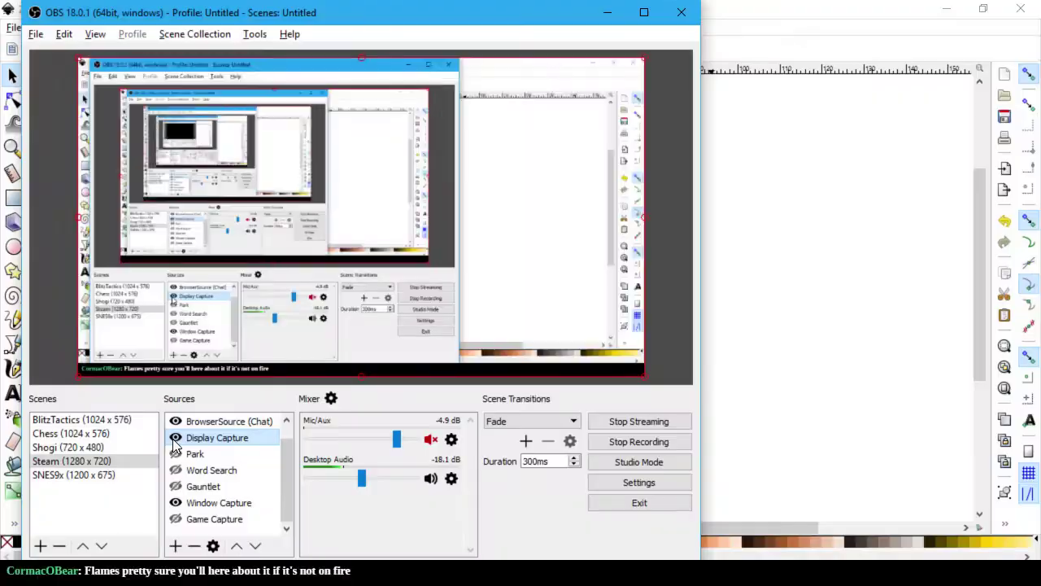
click(176, 439)
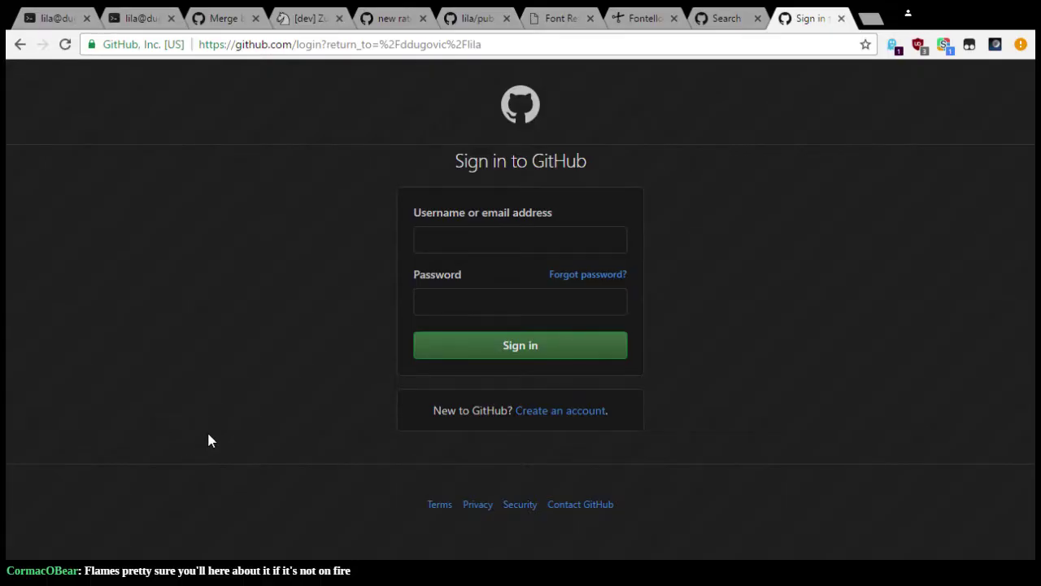
Step: Sign in to GitHub with the account username and password
key(alt+Tab)
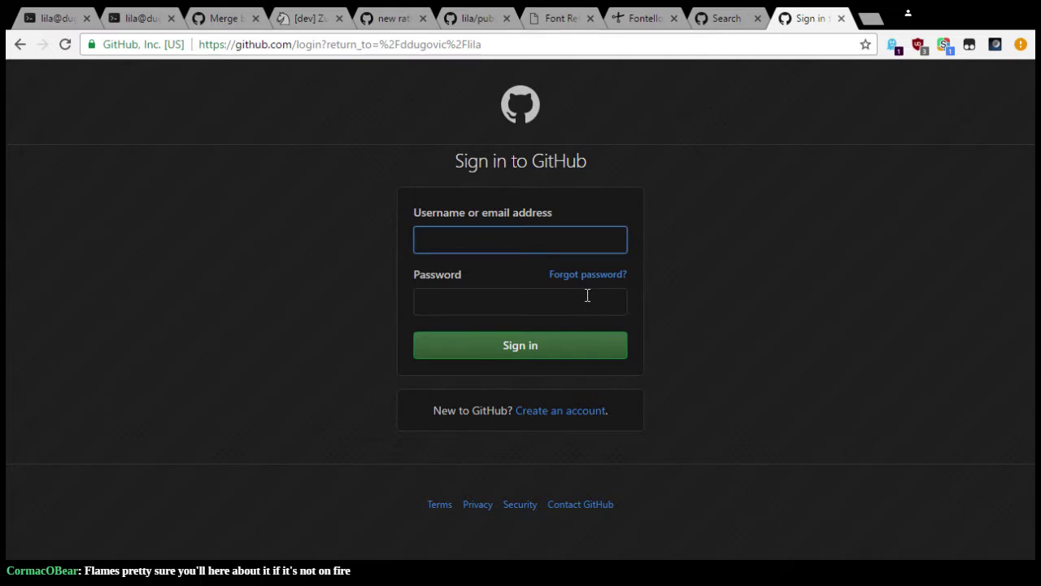
text(ddugovic)
key(Tab)
text(*******)
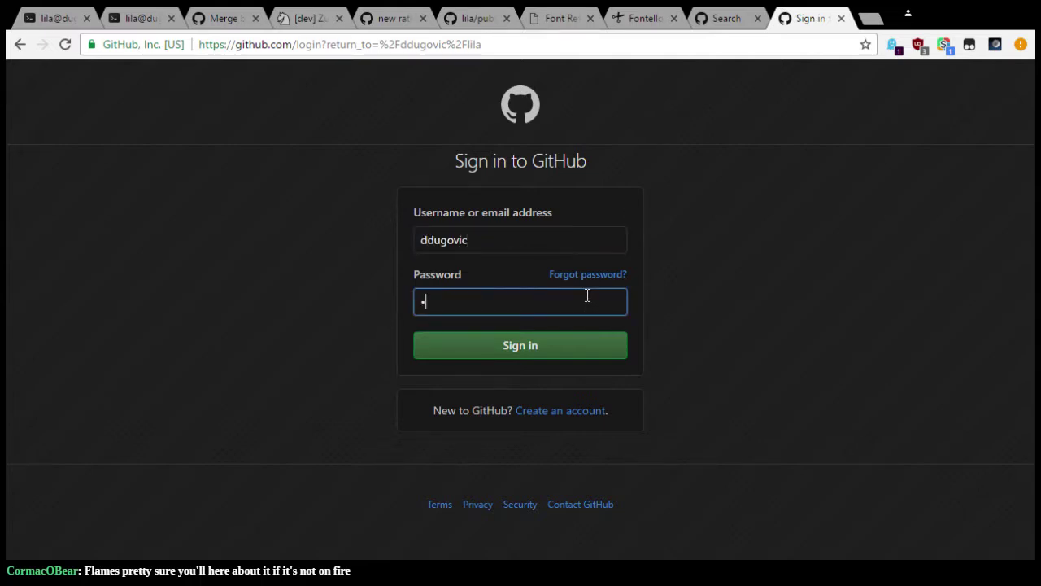
key(BackSpace)
key(BackSpace)
key(BackSpace)
key(BackSpace)
key(BackSpace)
key(BackSpace)
key(BackSpace)
key(alt+Tab)
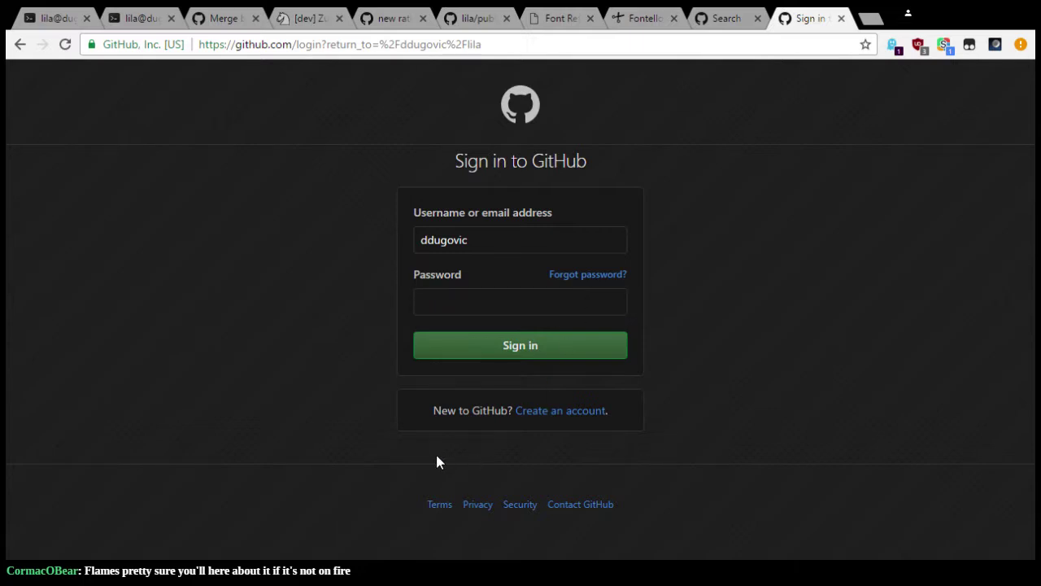
key(alt+Tab)
text(********)
key(Return)
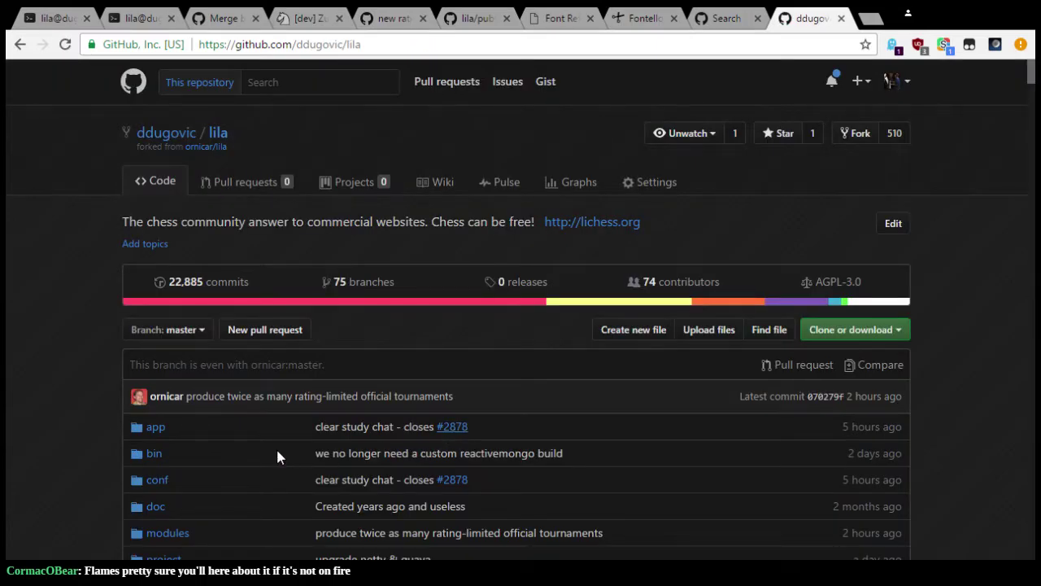
Step: Return to the GitHub repository page and show it full screen
key(alt+Tab)
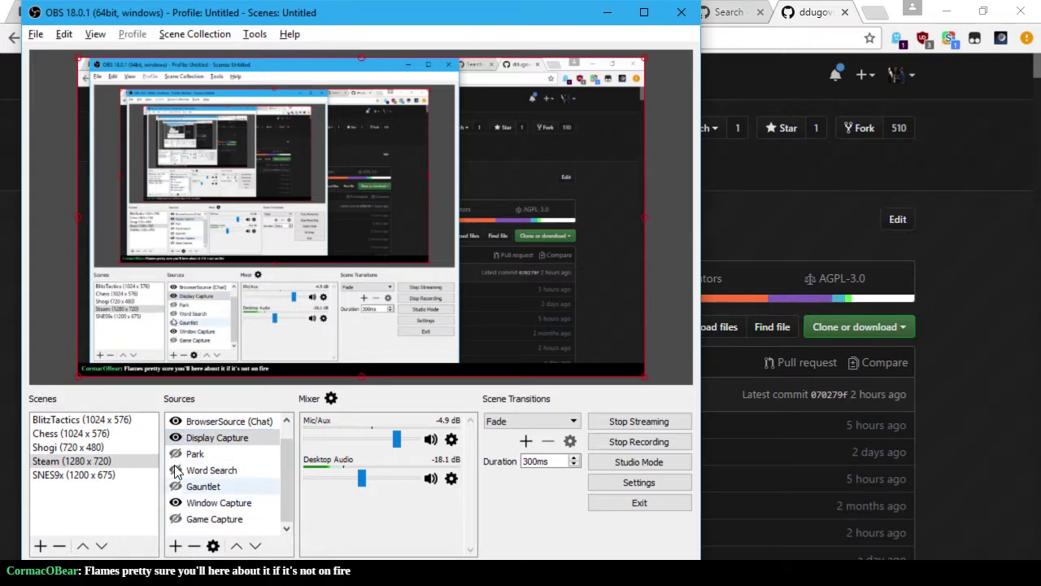
key(alt+Tab)
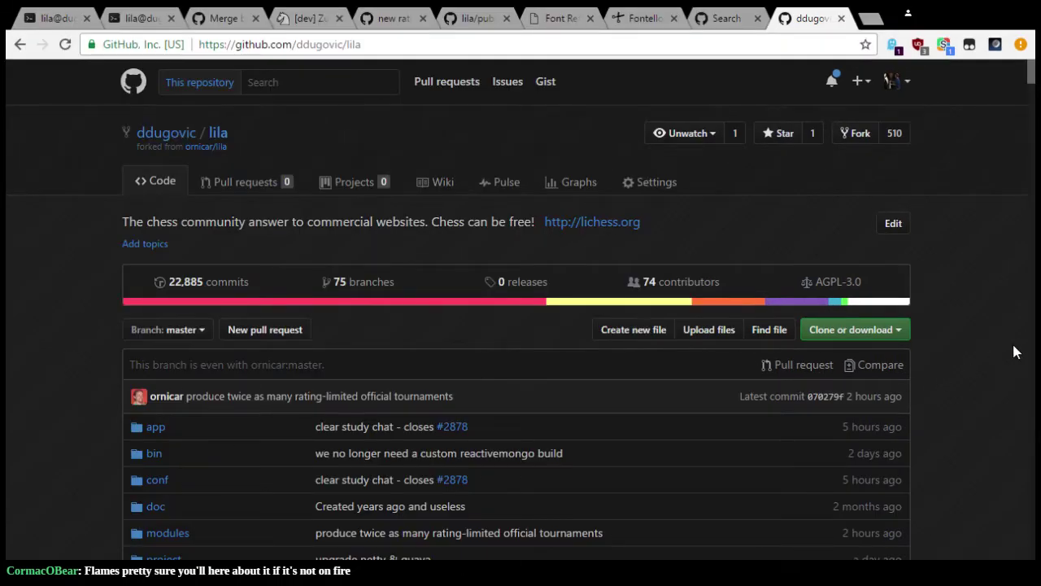
key(F11)
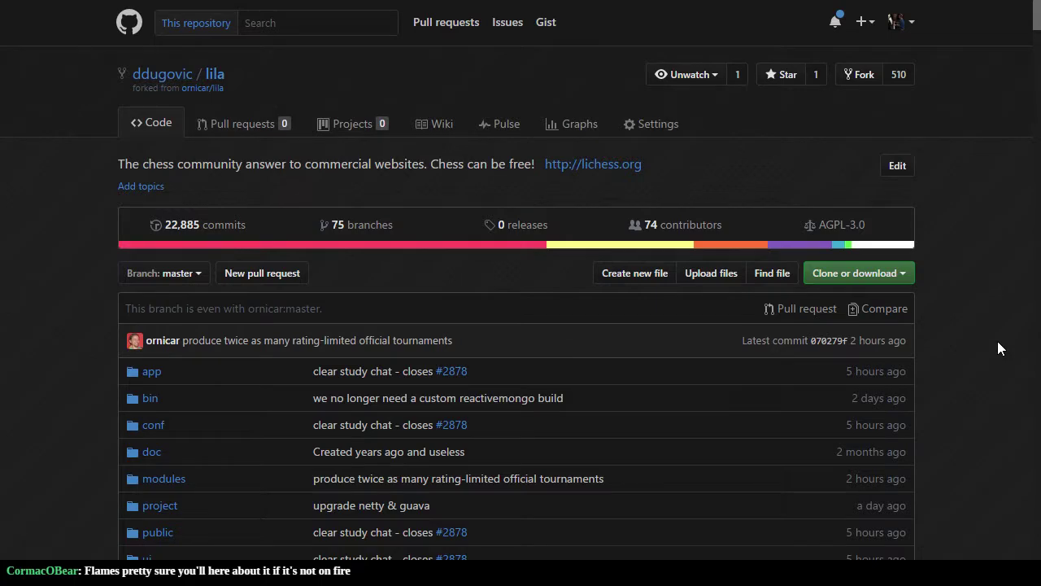
Step: Briefly switch to another branch of the fork from the branch list
click(180, 274)
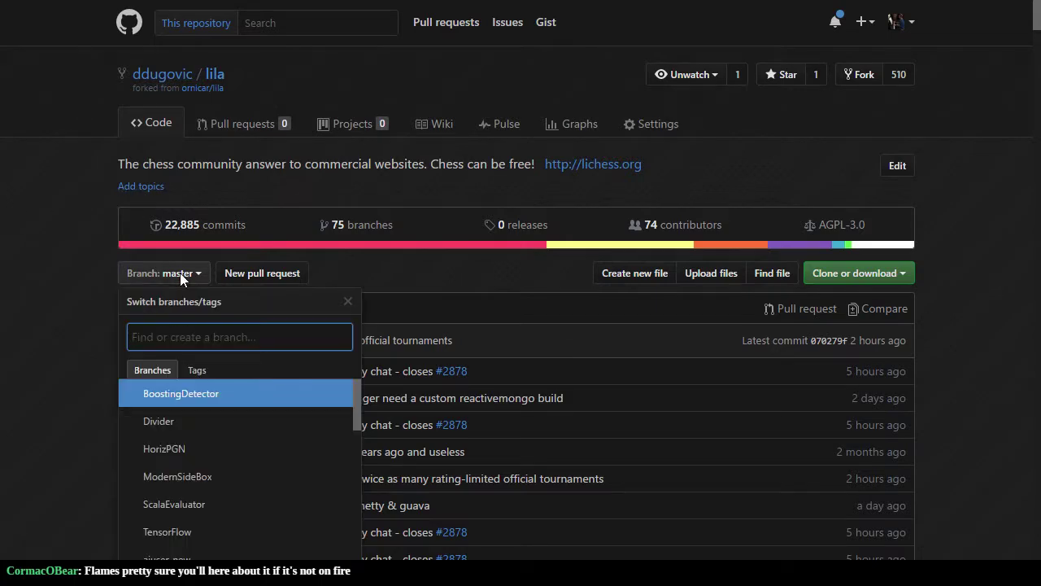
scroll(135, 407, down, 3)
scroll(83, 421, down, 3)
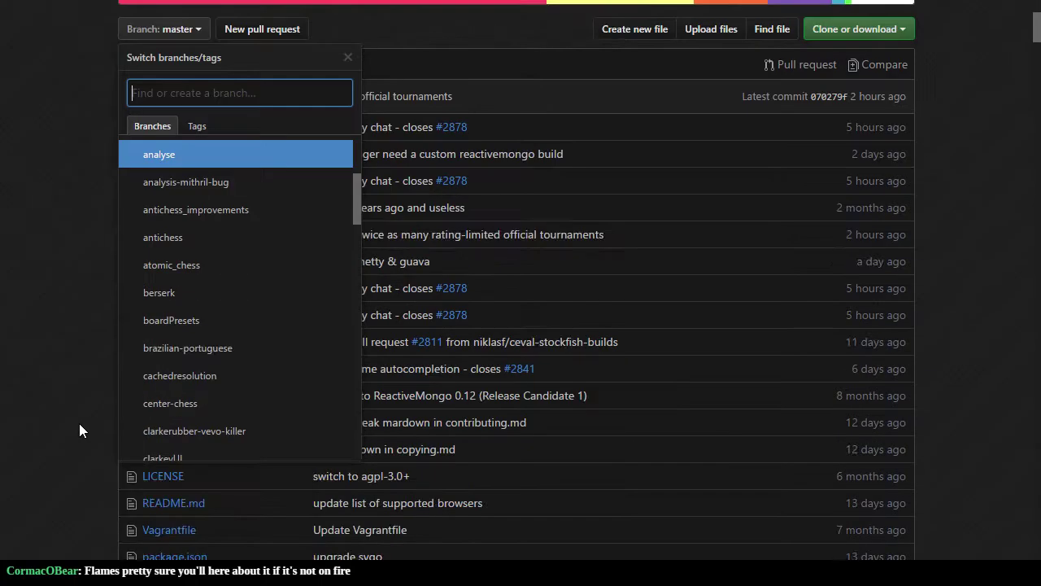
scroll(222, 317, down, 2)
click(37, 291)
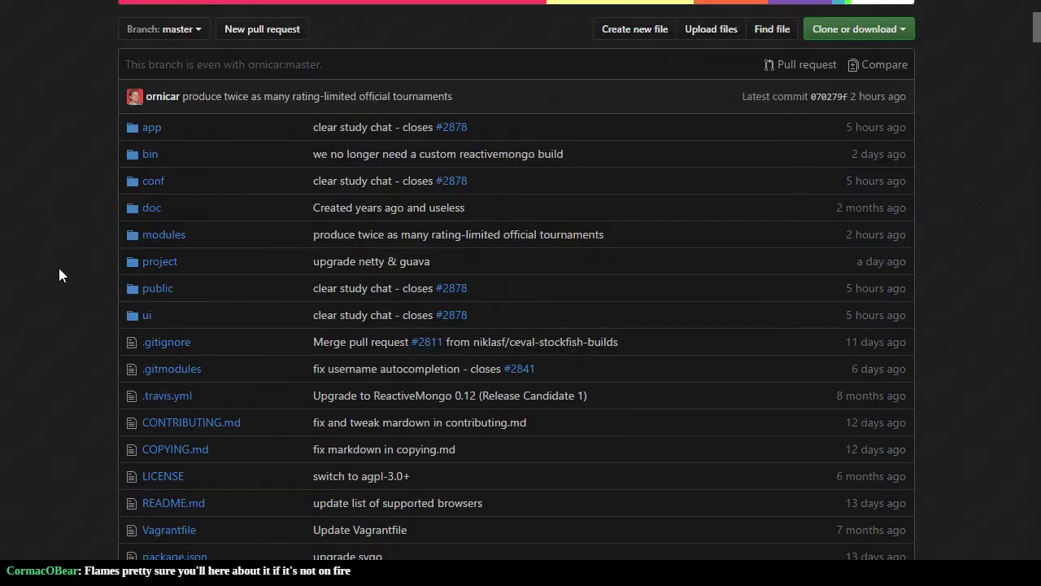
scroll(59, 274, up, 5)
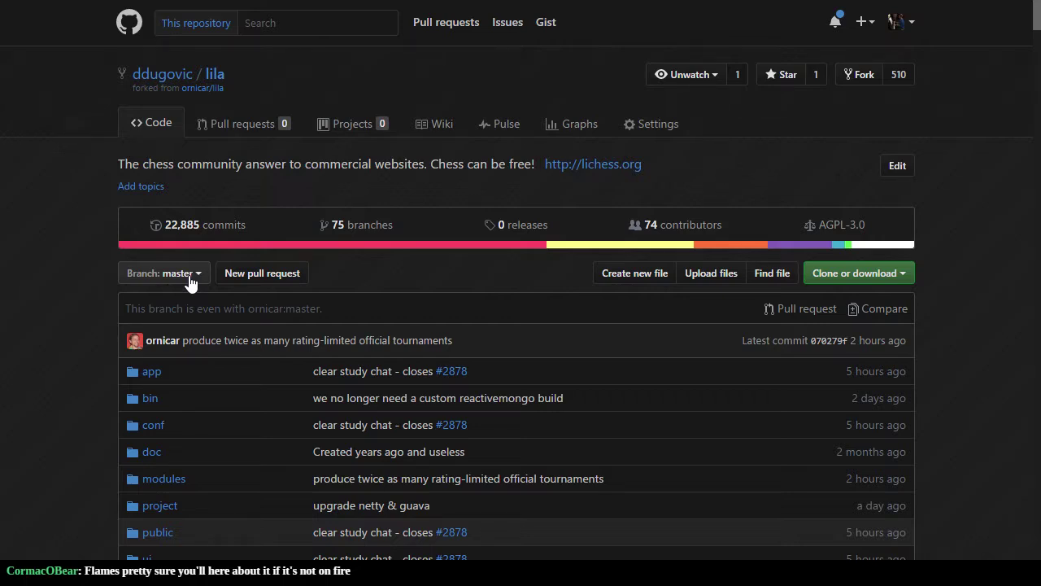
click(188, 278)
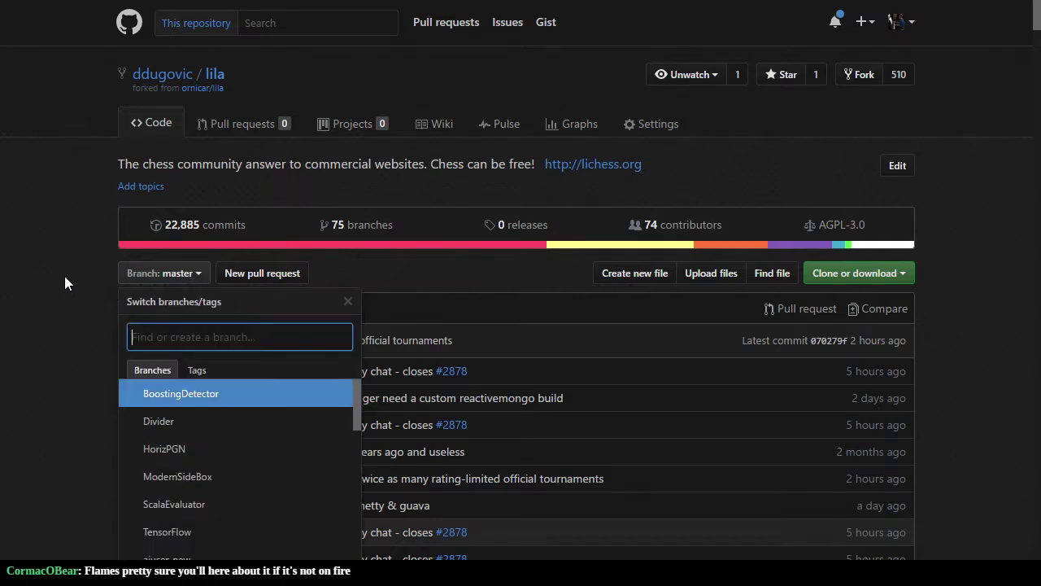
text(ZugMiracle)
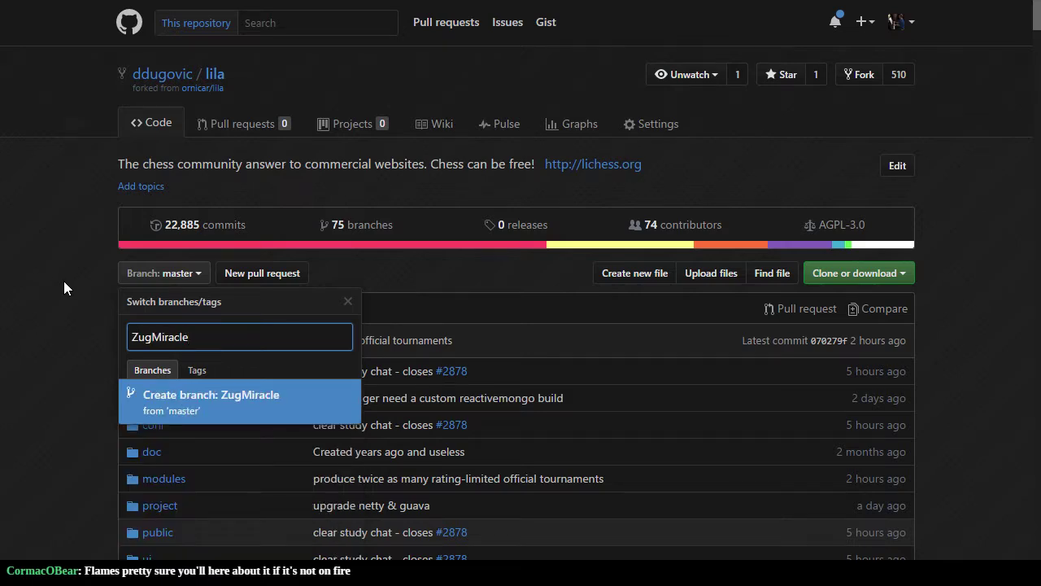
click(263, 395)
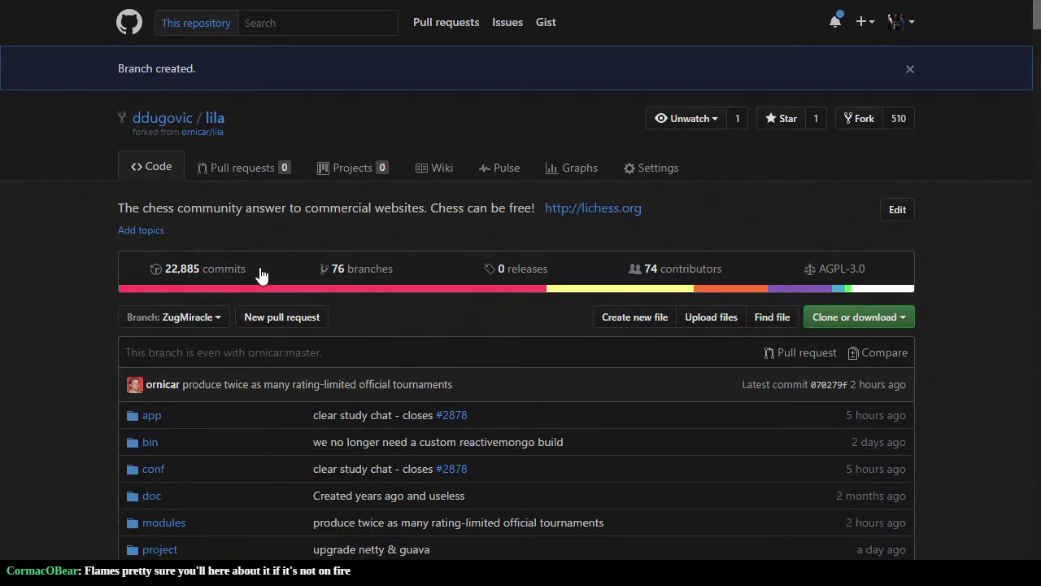
scroll(95, 229, down, 9)
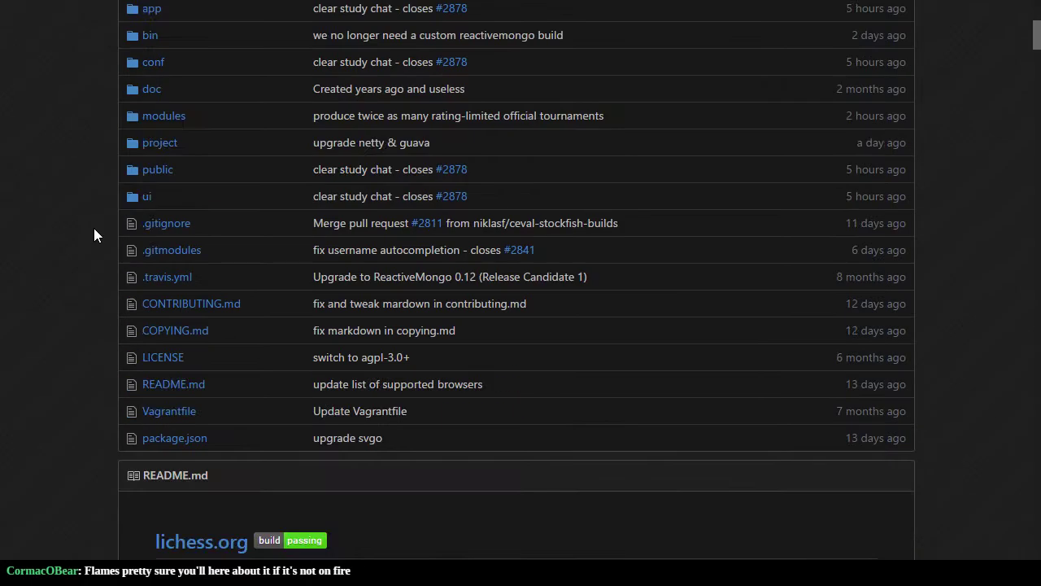
scroll(95, 229, up, 6)
scroll(93, 235, up, 3)
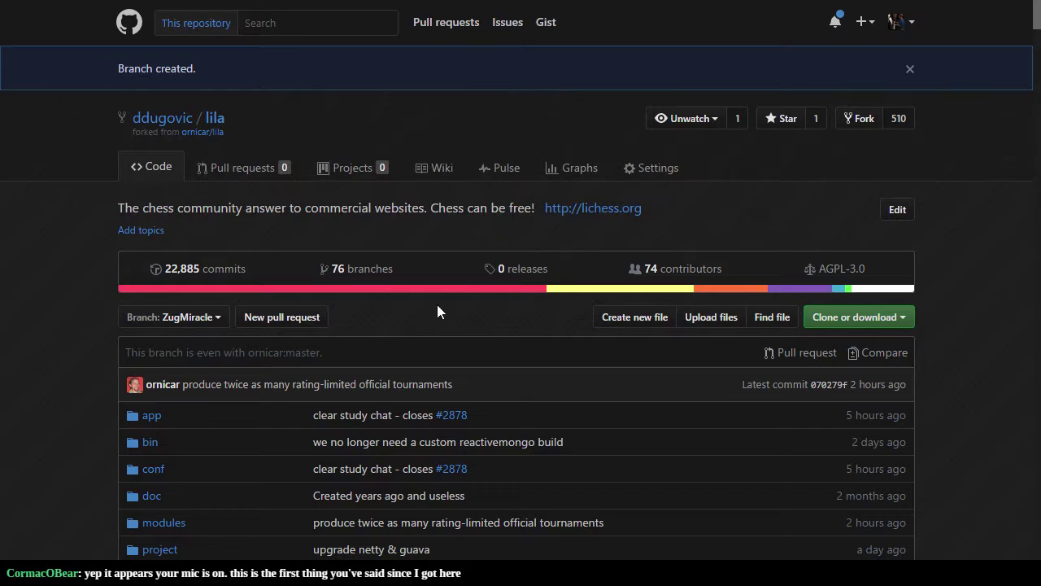
scroll(407, 350, down, 2)
scroll(90, 299, down, 6)
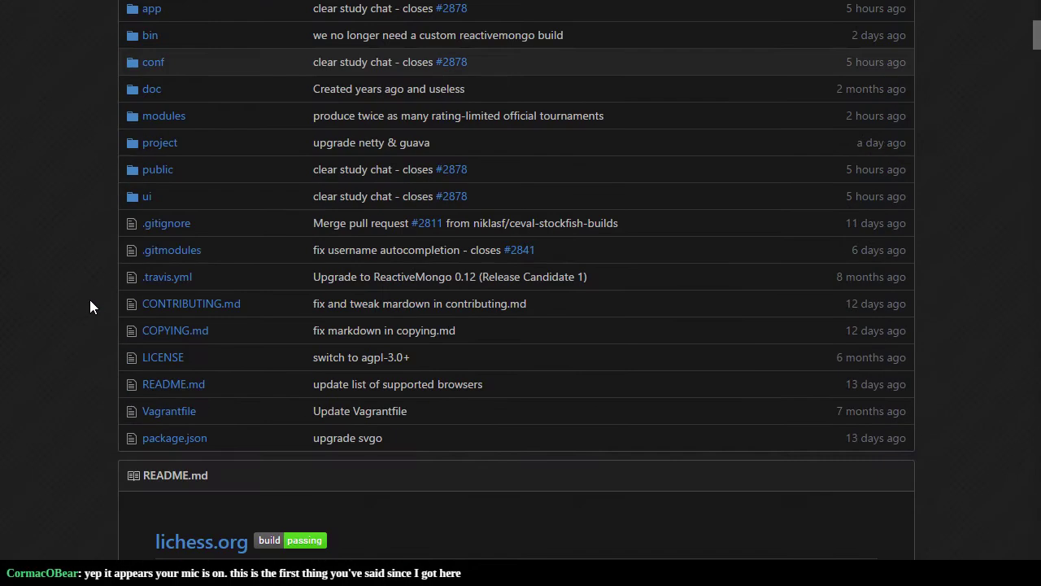
scroll(90, 298, up, 5)
scroll(91, 295, up, 4)
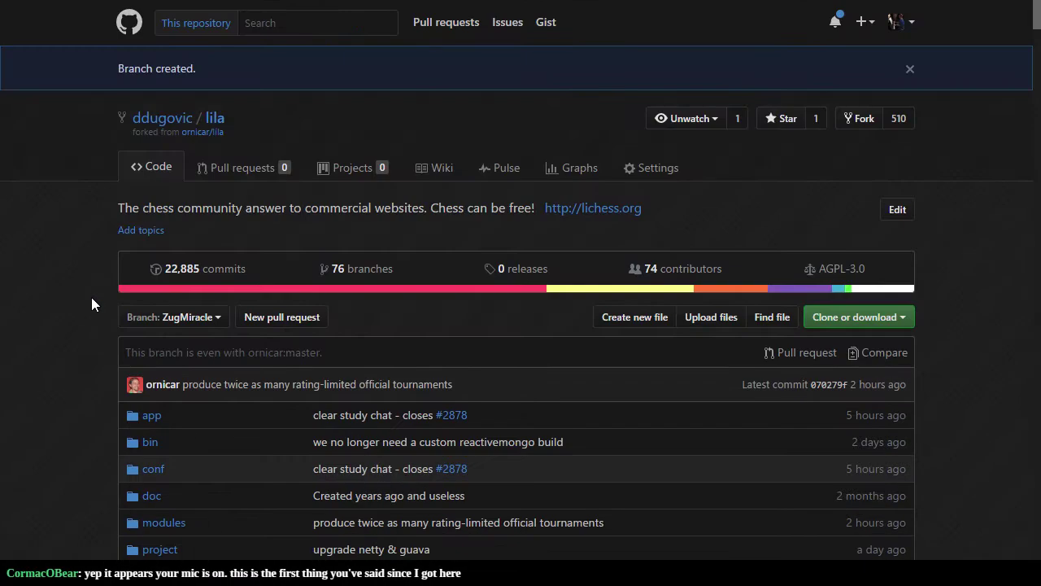
scroll(91, 297, down, 1)
scroll(91, 297, up, 1)
Step: Leave Settings for the Code view and browse into public/fonts
click(646, 171)
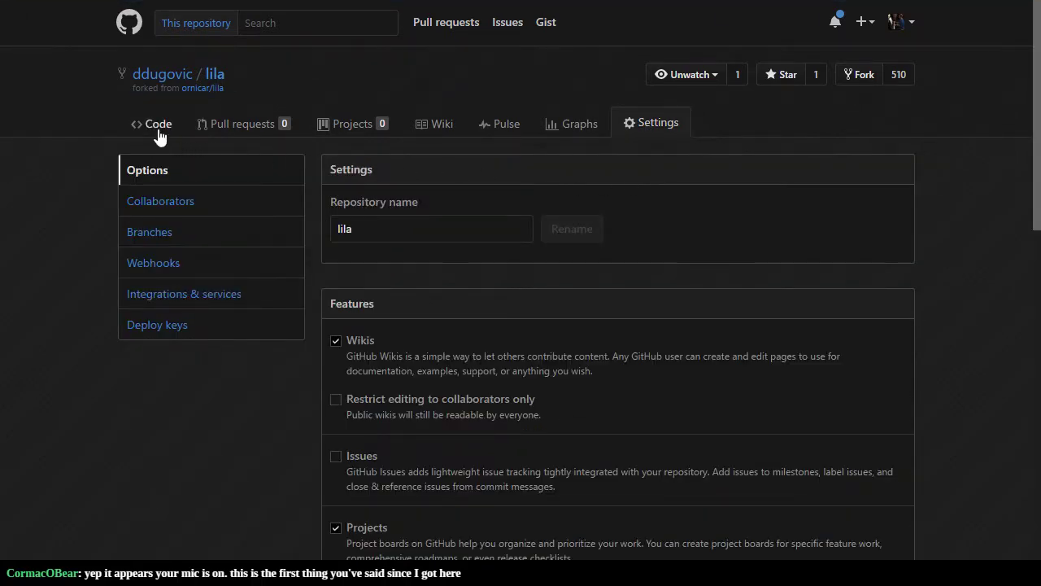
click(154, 125)
scroll(78, 293, down, 3)
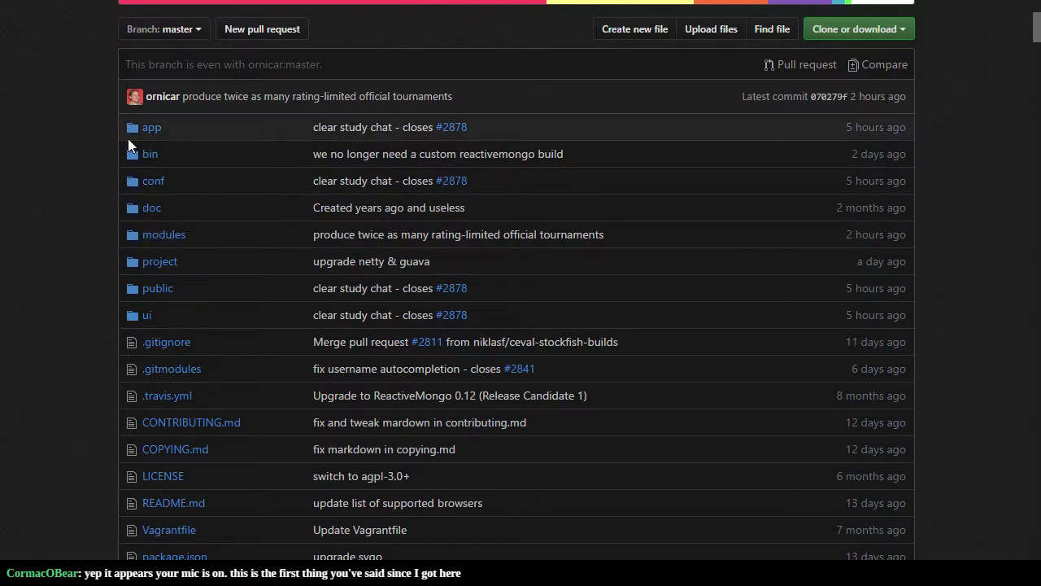
click(157, 297)
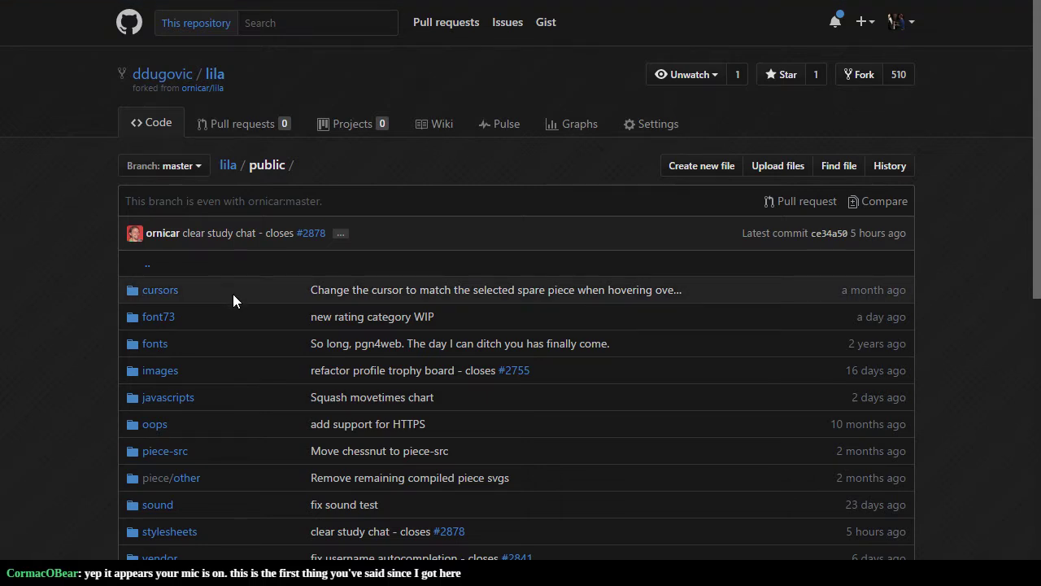
click(154, 345)
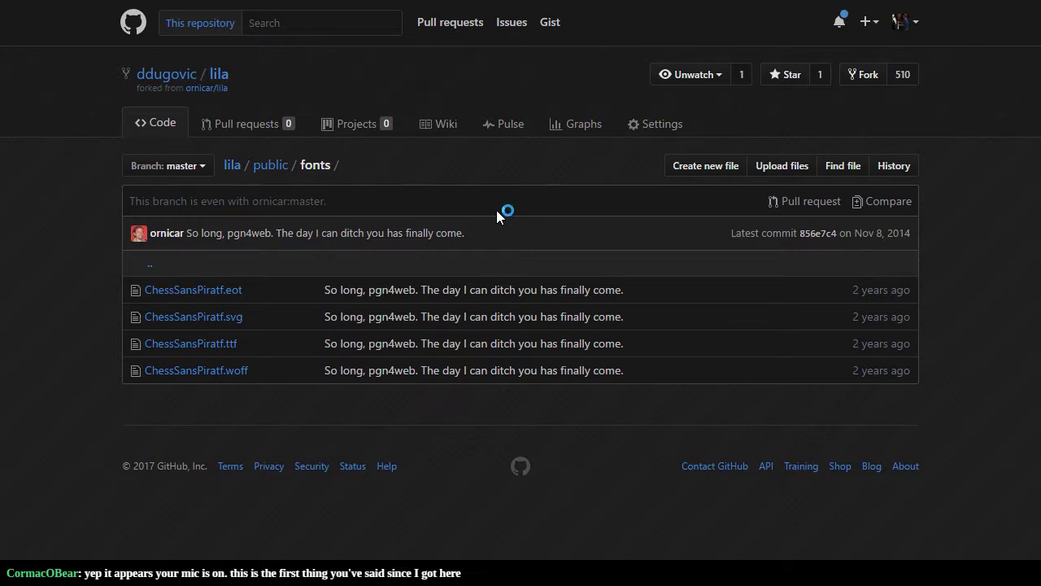
Step: Go back up to public, open the images folder and scroll through its listing
click(271, 166)
scroll(337, 411, down, 1)
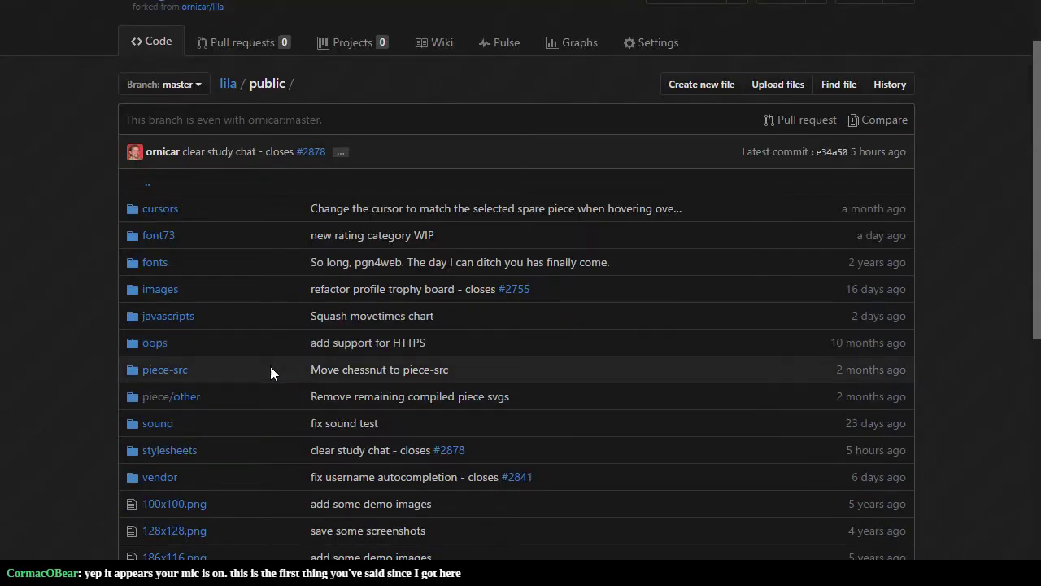
click(162, 372)
scroll(488, 353, down, 4)
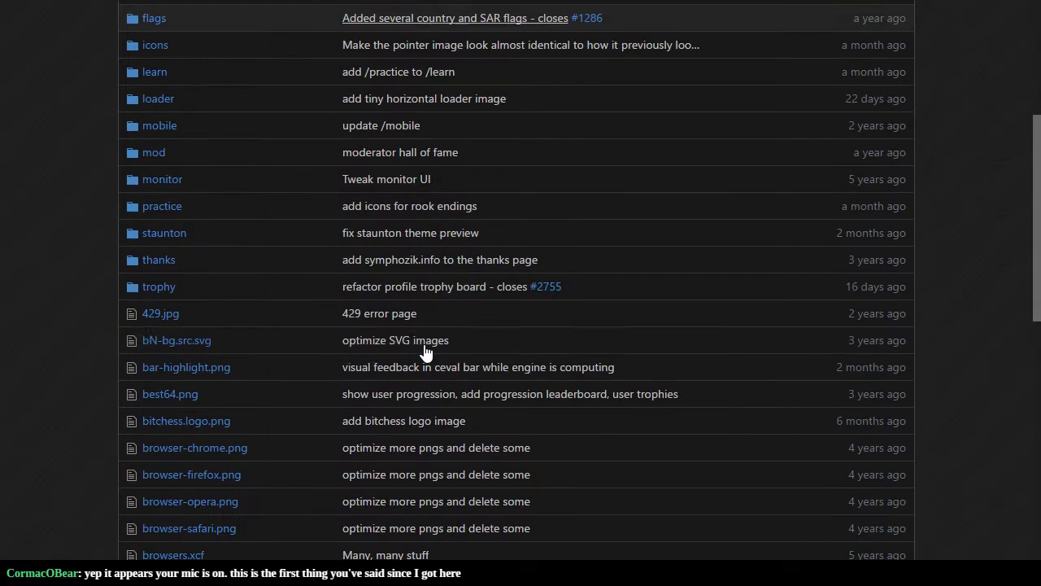
scroll(263, 305, down, 4)
scroll(262, 305, down, 5)
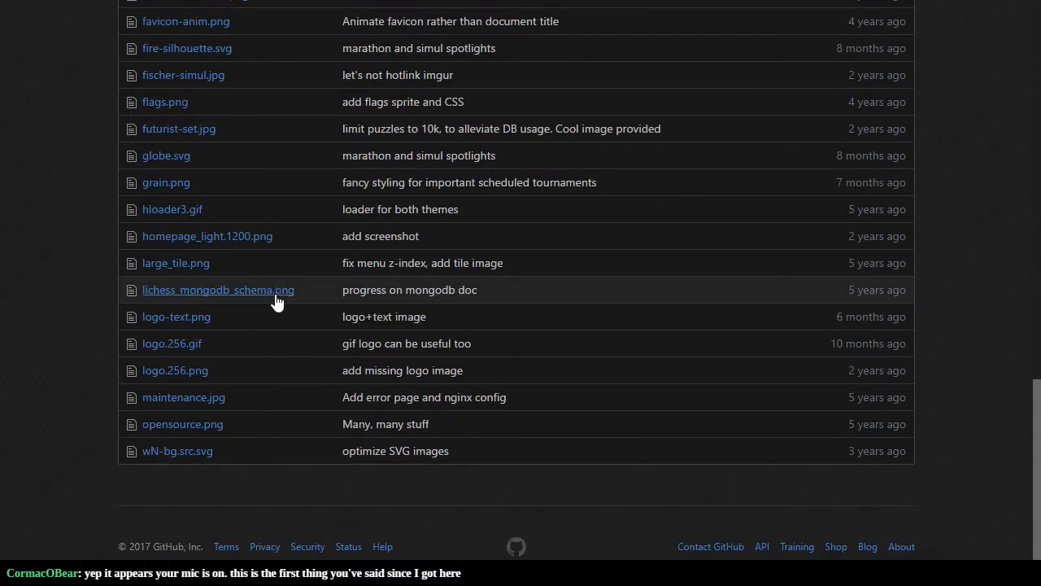
scroll(276, 299, up, 5)
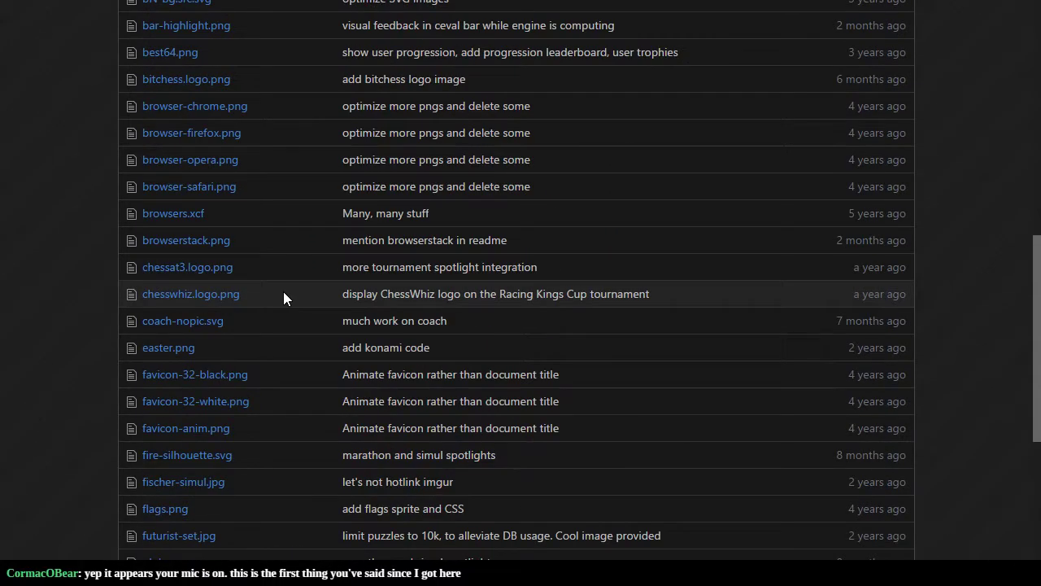
scroll(283, 293, up, 8)
scroll(283, 293, down, 1)
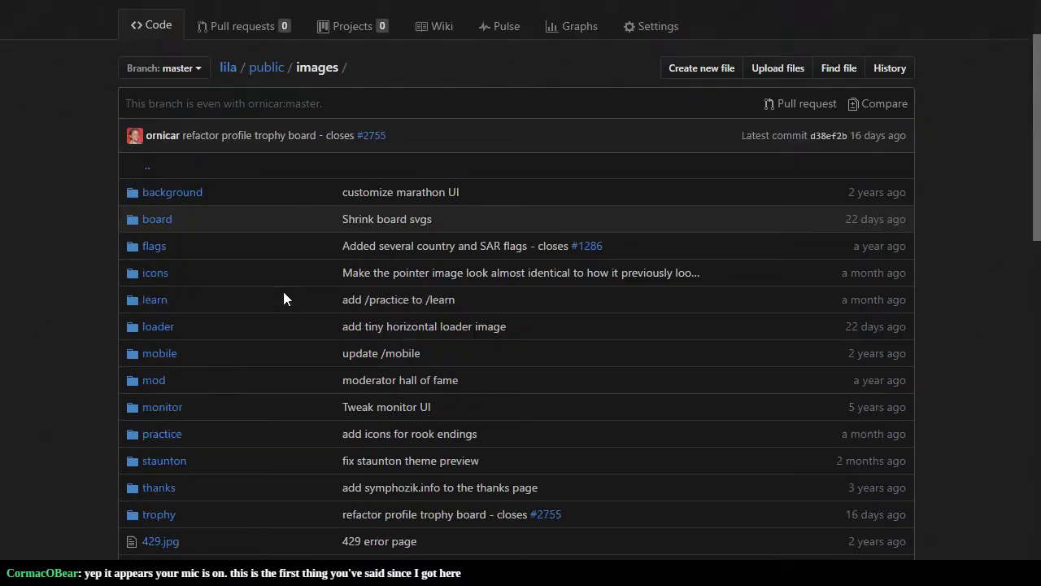
Step: Open the trophy folder and switch it to the ZugMiracle branch by filtering for 'zug'
click(159, 514)
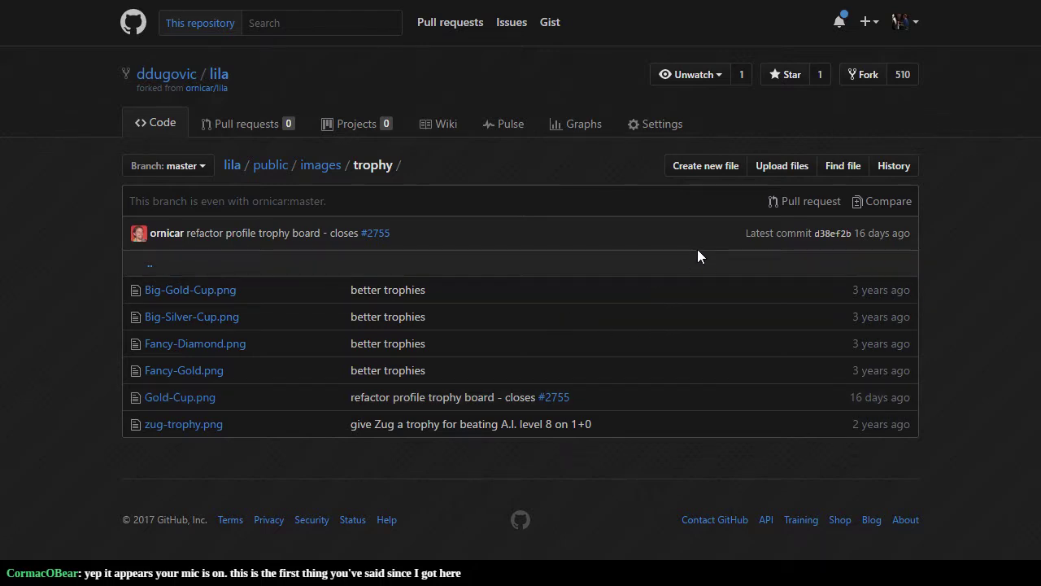
click(142, 167)
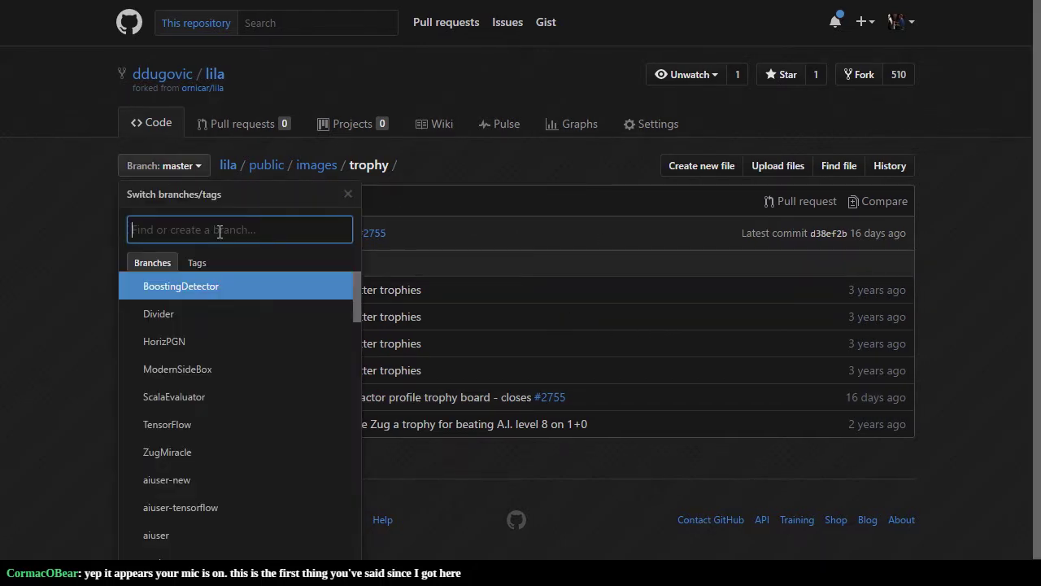
text(zug)
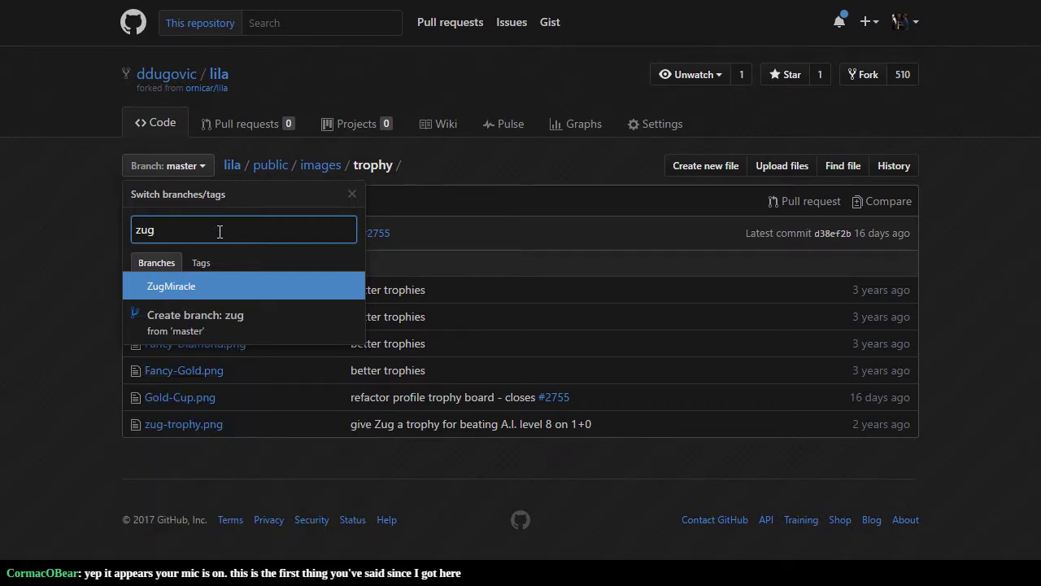
click(214, 281)
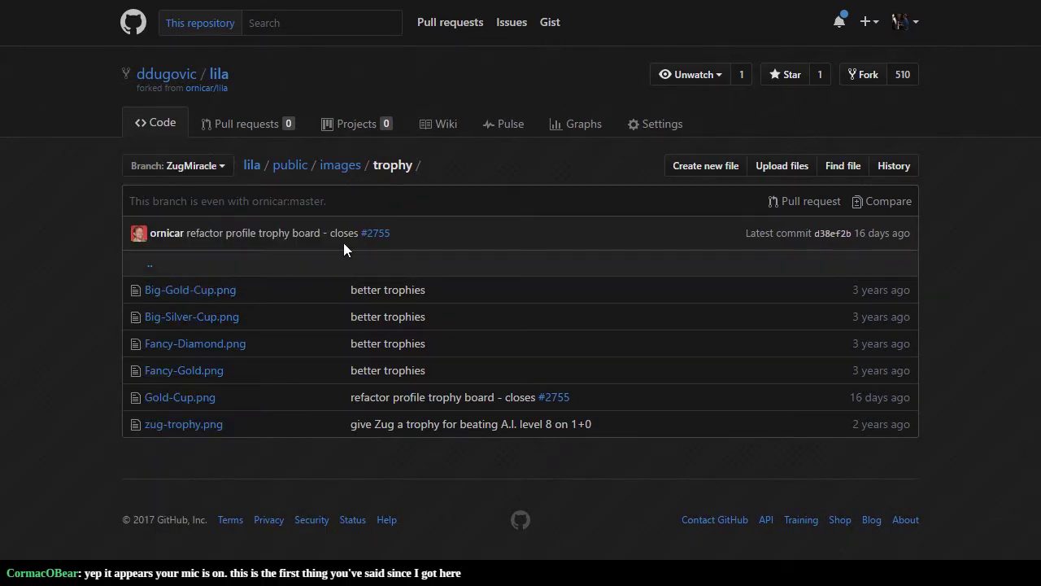
Step: Upload Zug-Trophy.svg to the trophy folder with the commit title 'Zug Trophy SVG'
click(761, 163)
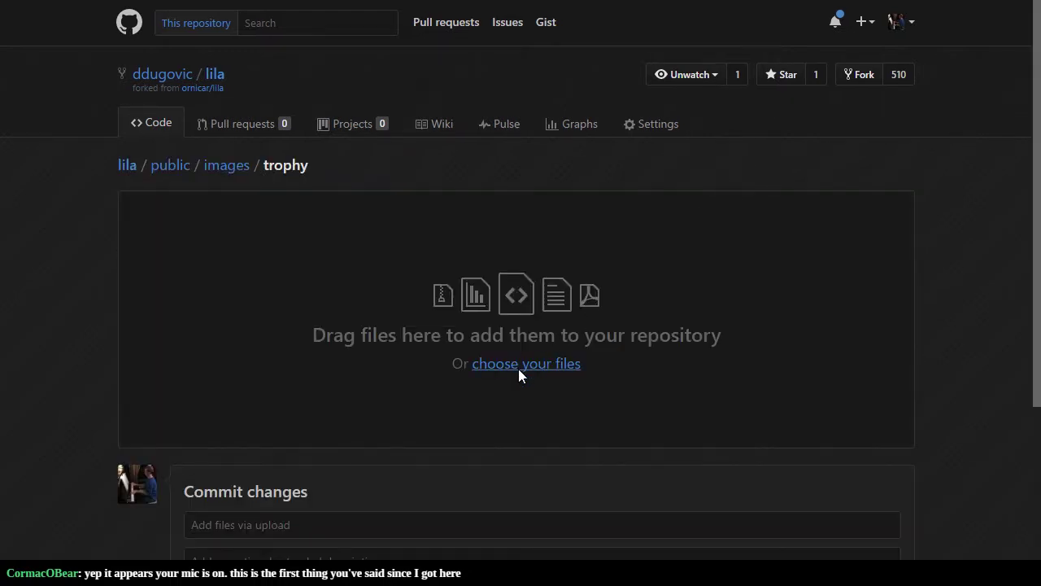
click(545, 363)
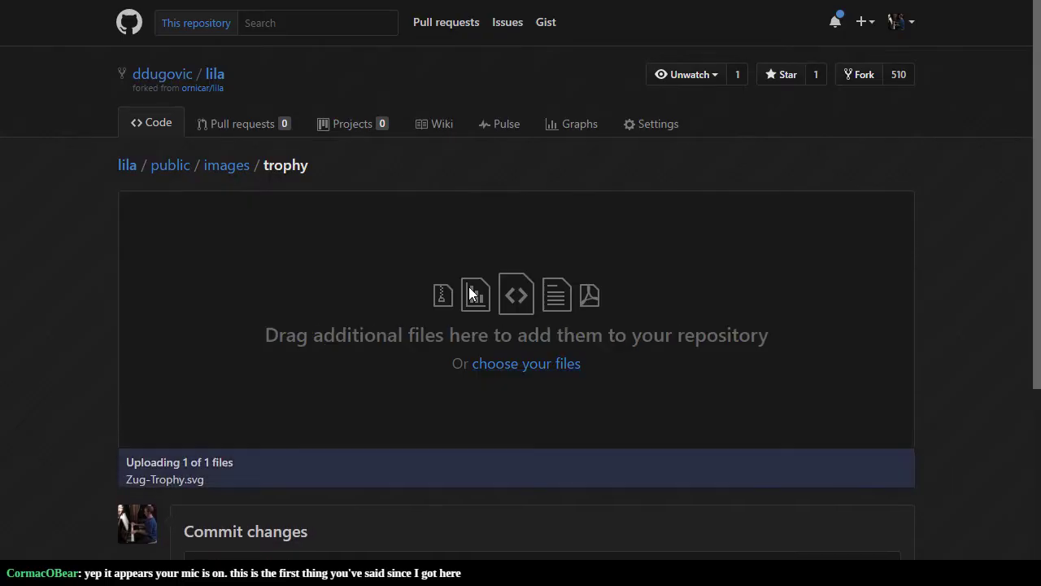
scroll(72, 341, down, 2)
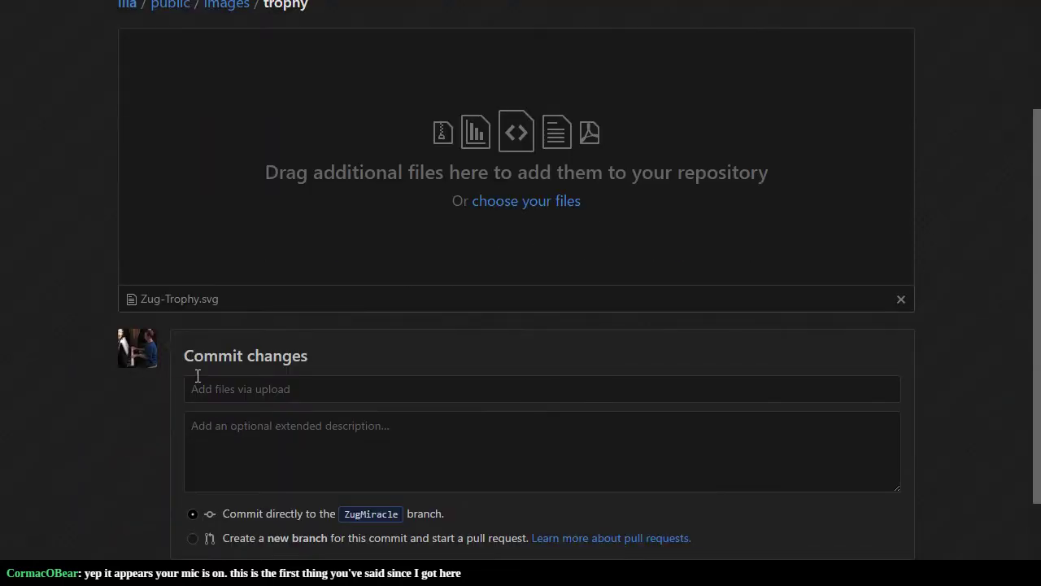
click(291, 380)
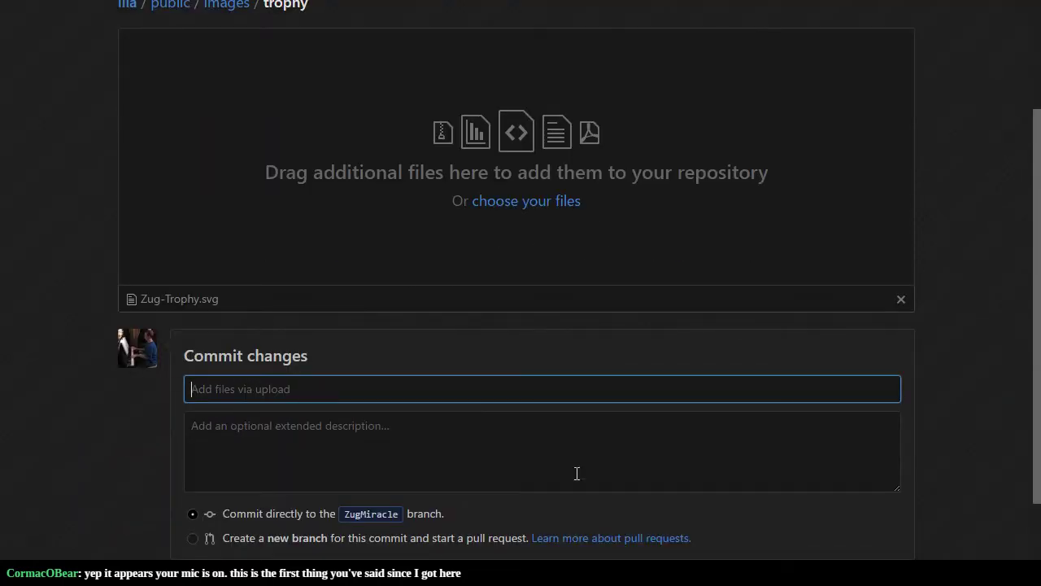
text(Zug Trophy)
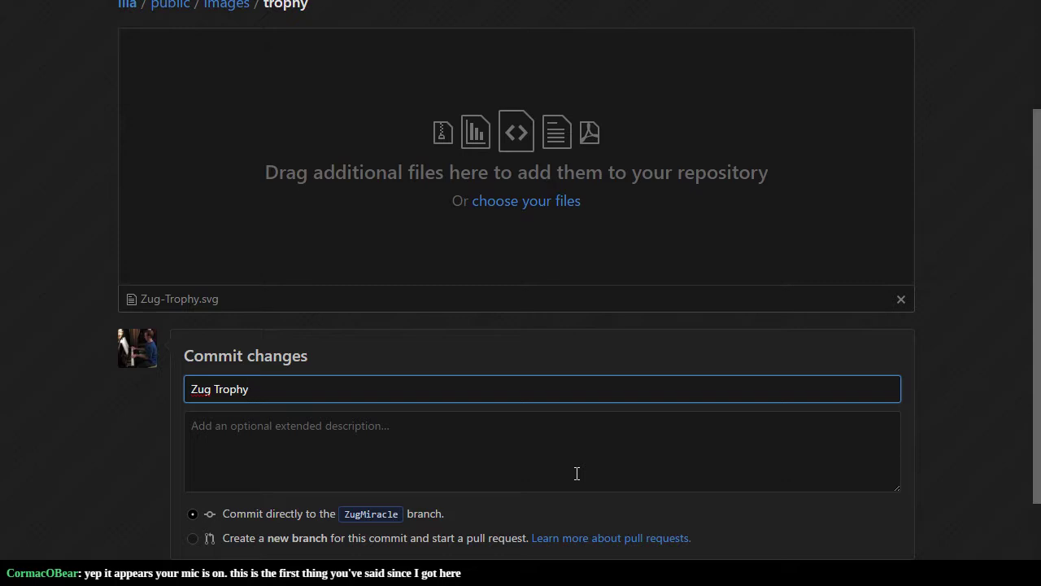
text(SVG)
Step: Add the description 'This may be used as the basis for a new font.' and commit
click(576, 474)
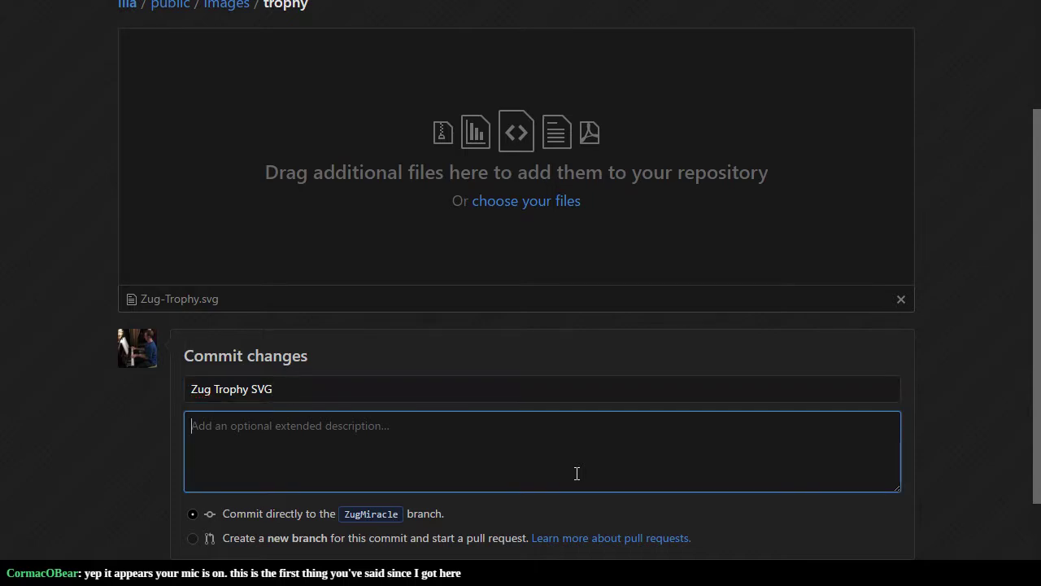
text(This is )
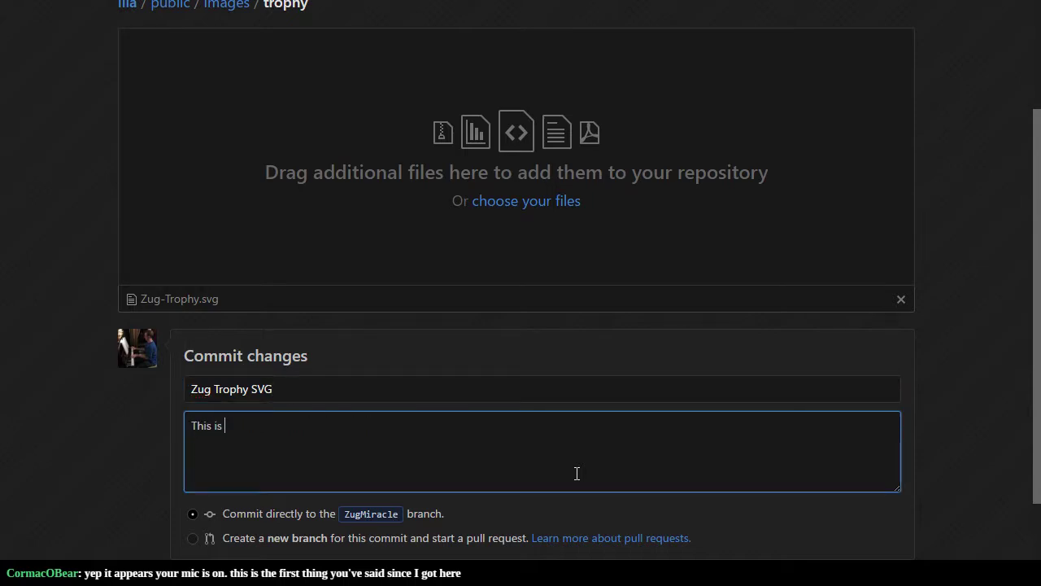
text(to be the basis)
key(ctrl+a)
text(This may be used as the basis for )
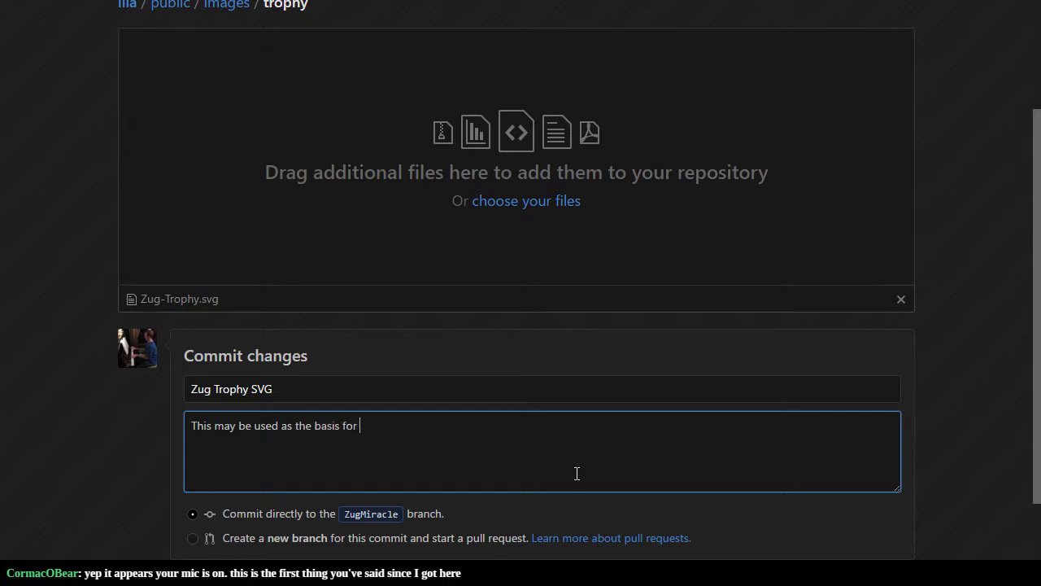
text(a new font.)
scroll(100, 398, down, 3)
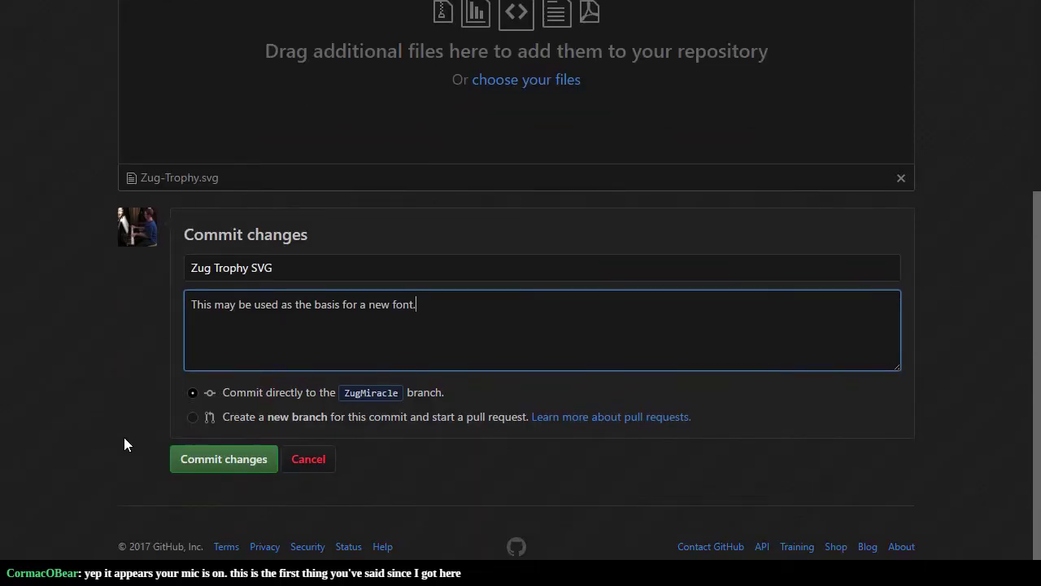
click(229, 460)
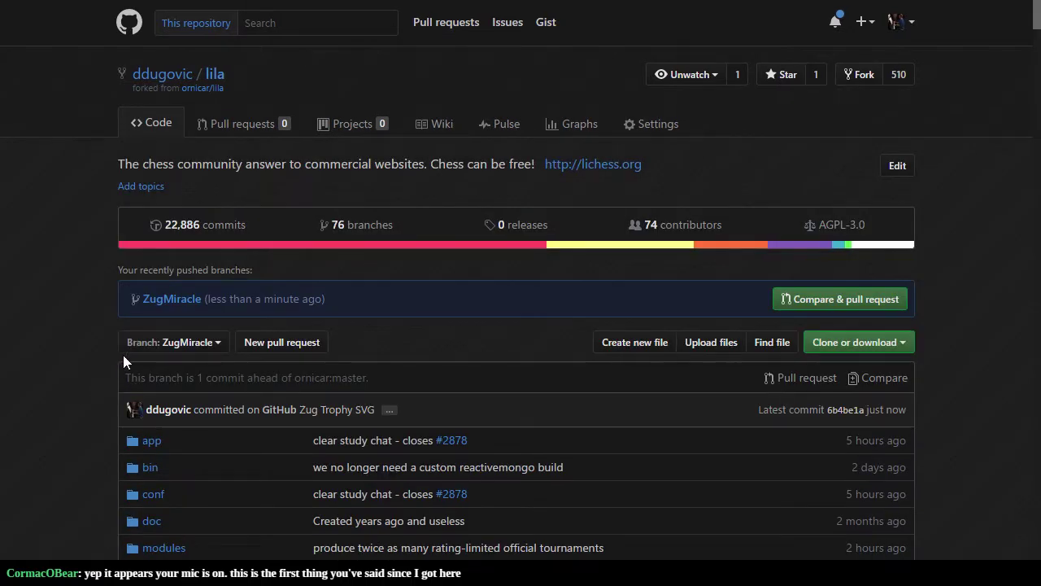
Step: Open the Zug Trophy SVG commit's details and scroll through its diff
click(311, 411)
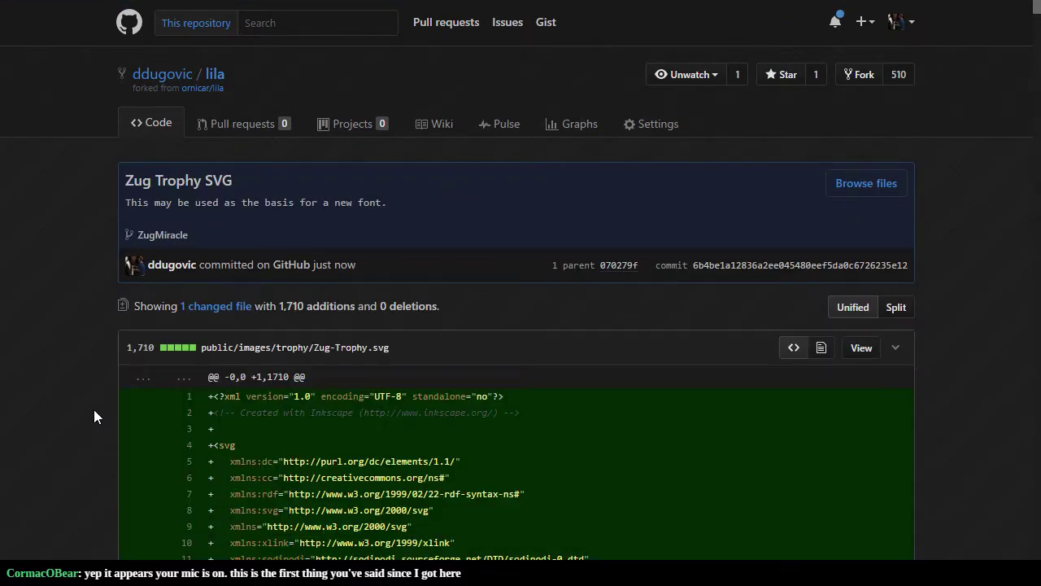
scroll(93, 410, down, 6)
scroll(94, 409, down, 10)
scroll(94, 415, down, 20)
scroll(85, 367, down, 20)
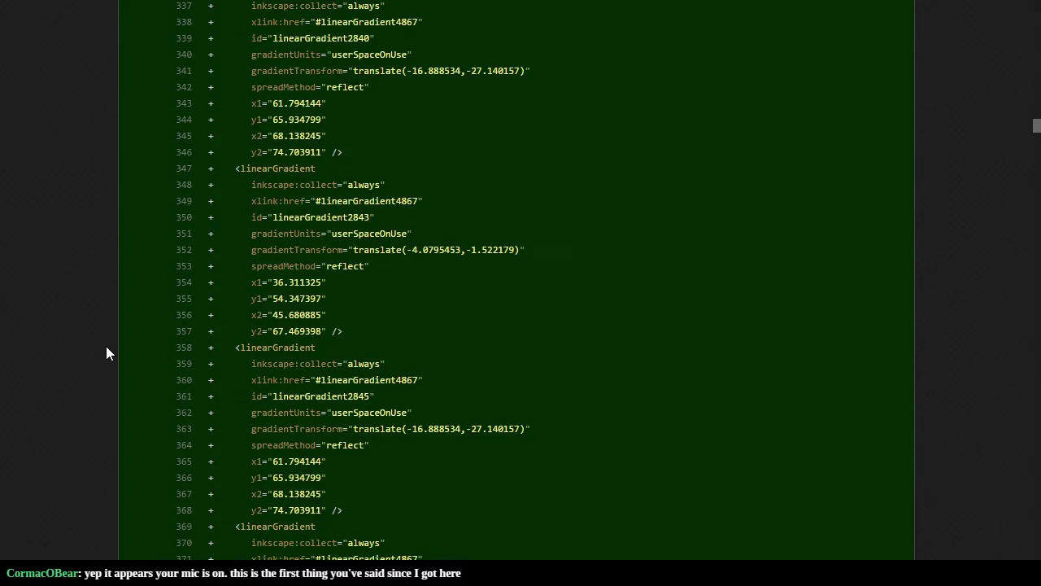
scroll(106, 353, down, 13)
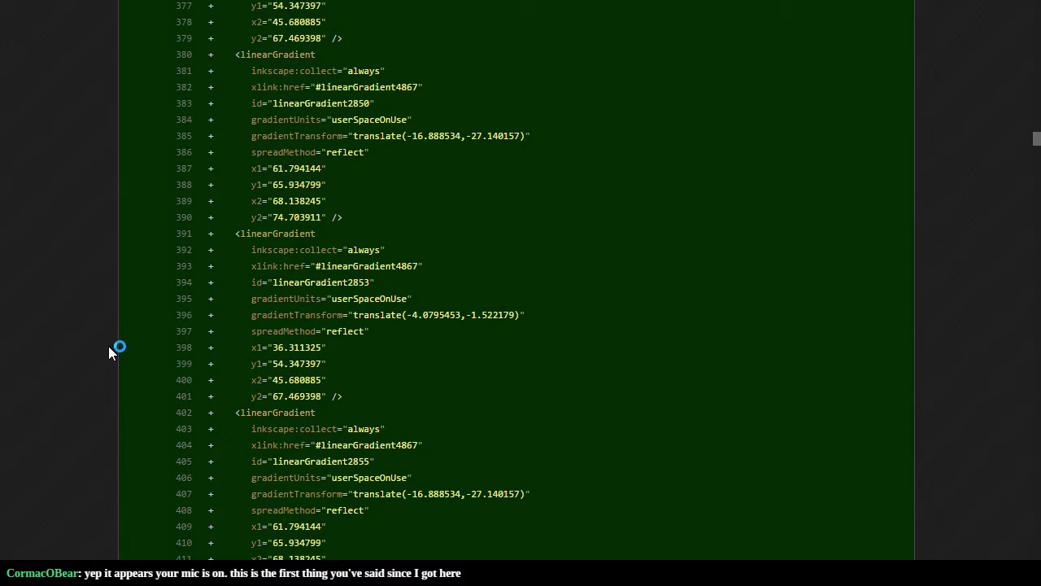
scroll(127, 353, up, 20)
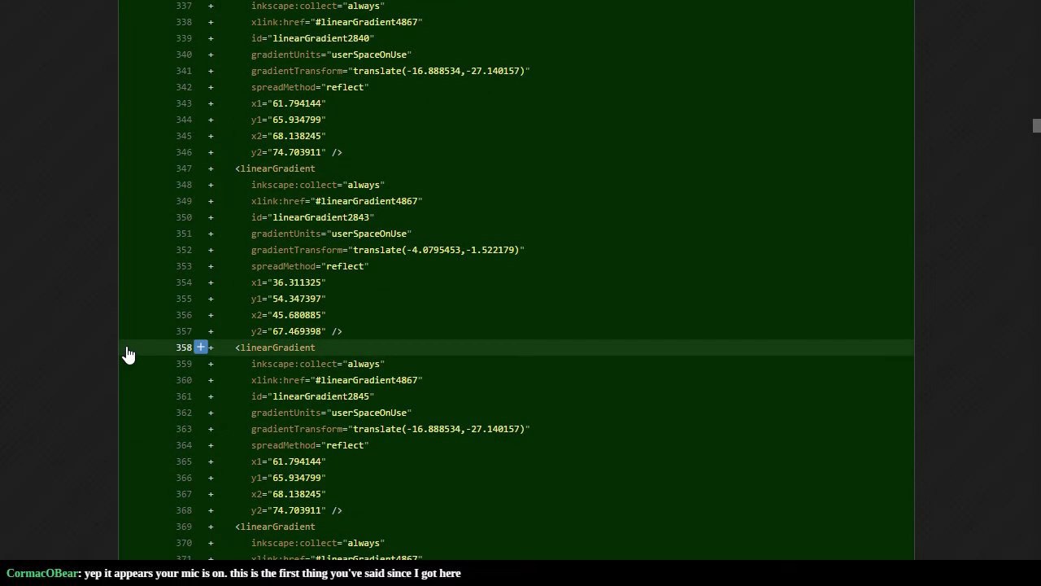
scroll(128, 351, up, 20)
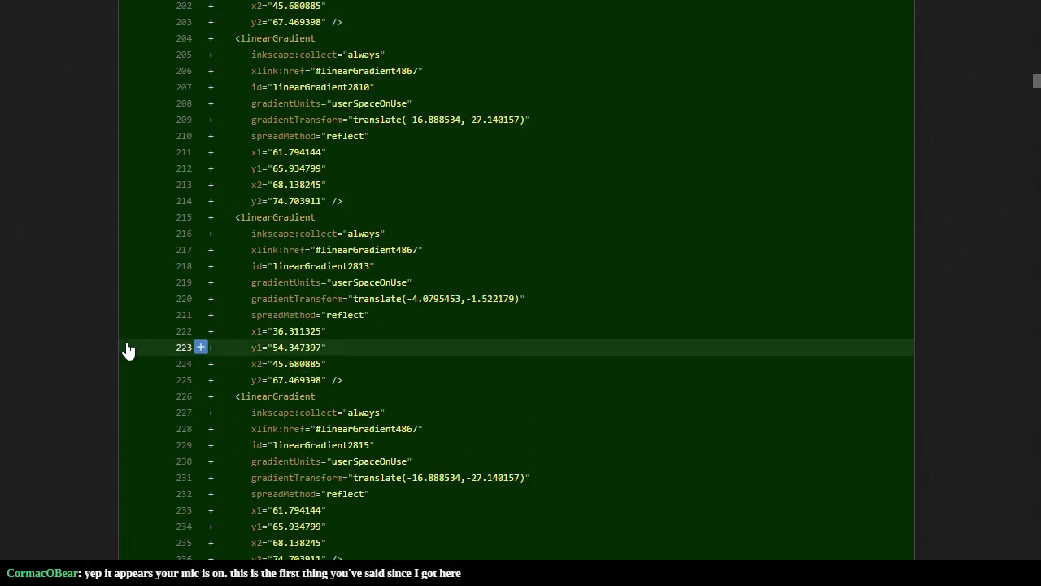
scroll(126, 350, up, 20)
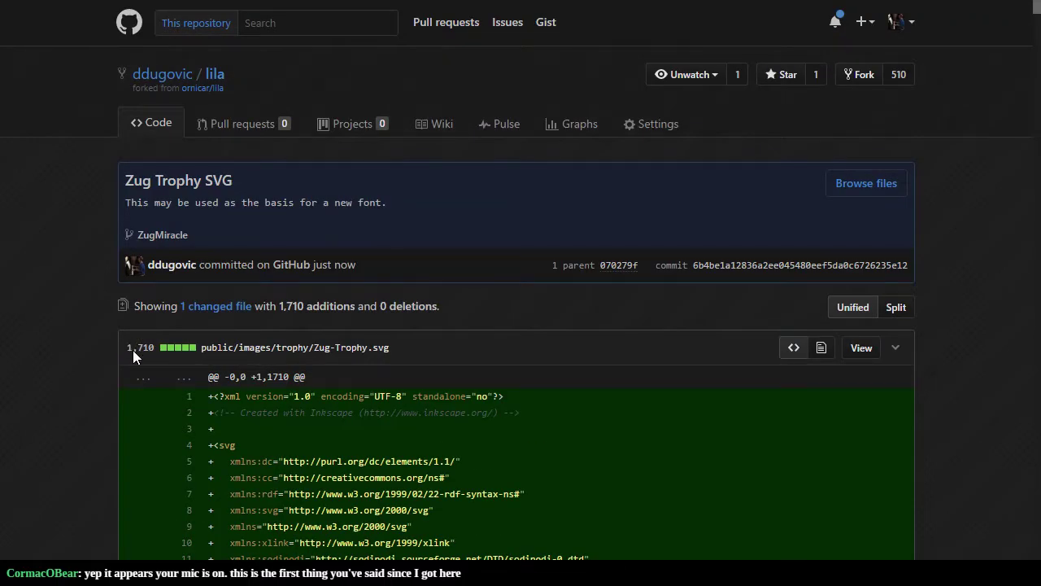
Step: Bring up the ornicar/lila public/font73/fonts page and leave fullscreen
key(alt+Tab)
key(alt+Tab)
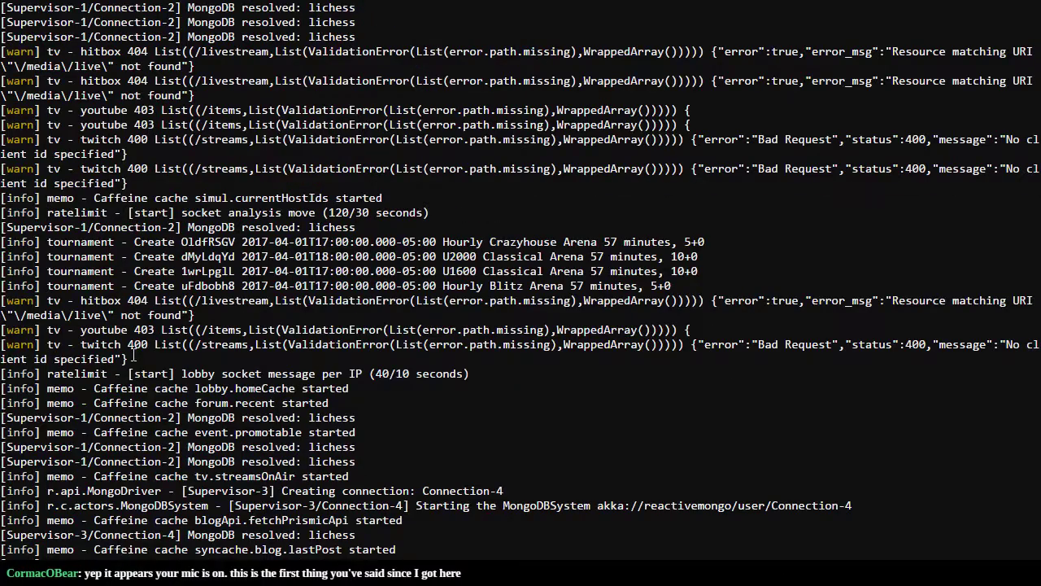
key(alt+Tab)
key(alt+Tab)
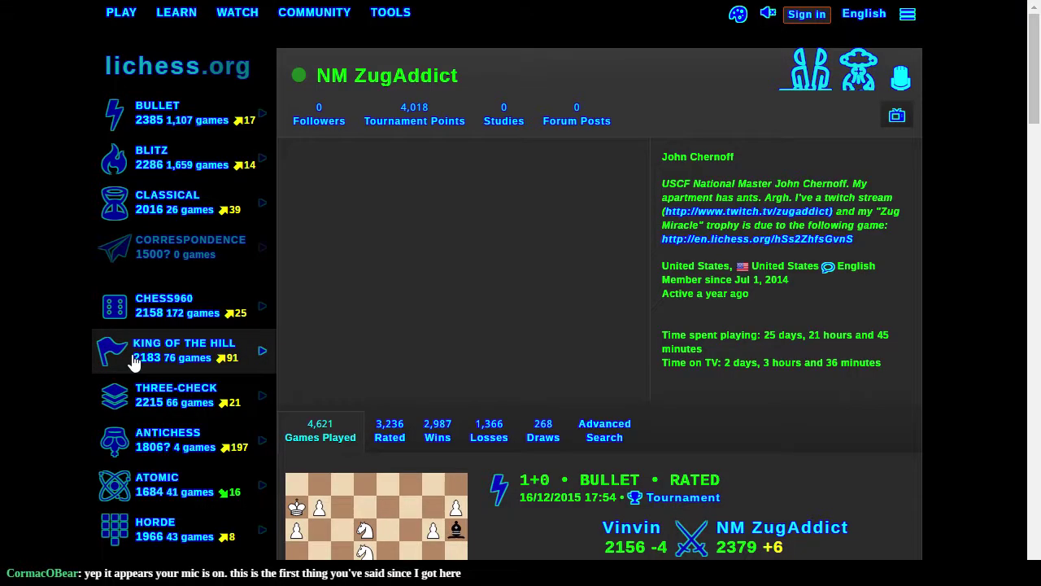
key(alt+Tab)
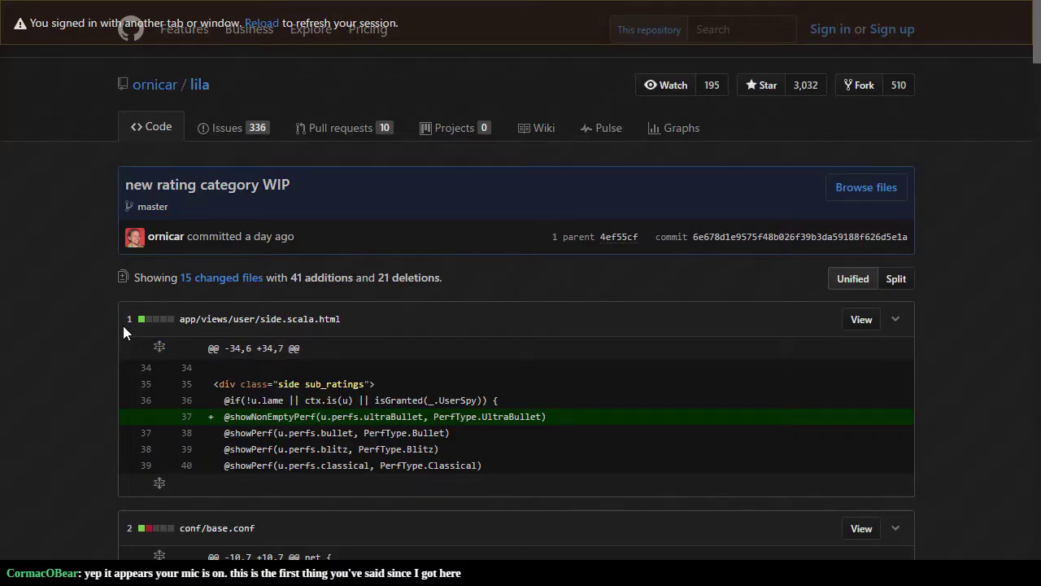
key(alt+Tab)
key(F11)
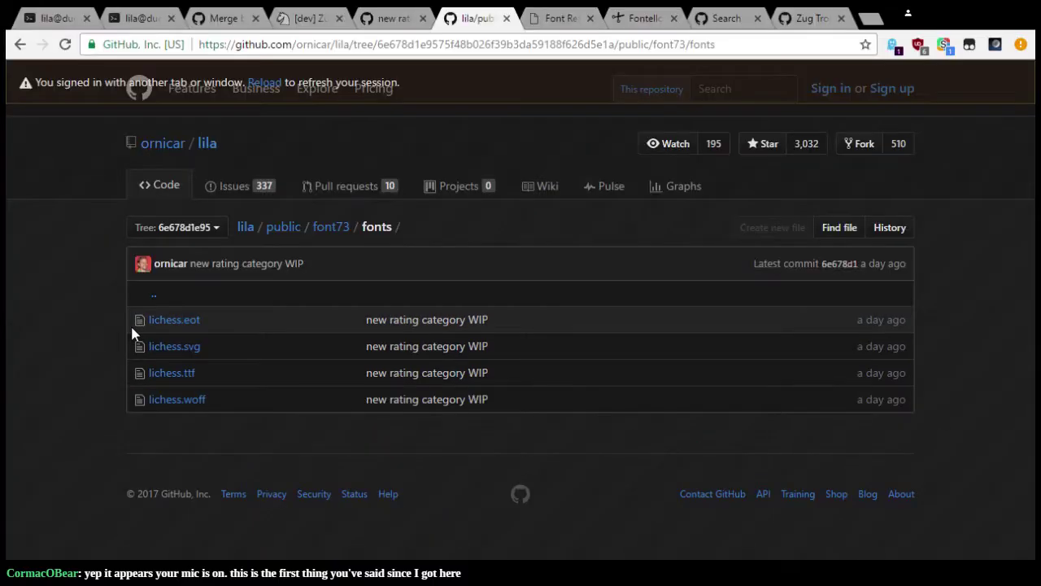
Step: Deselect the custom Z icon, then close its edit options without saving
click(560, 20)
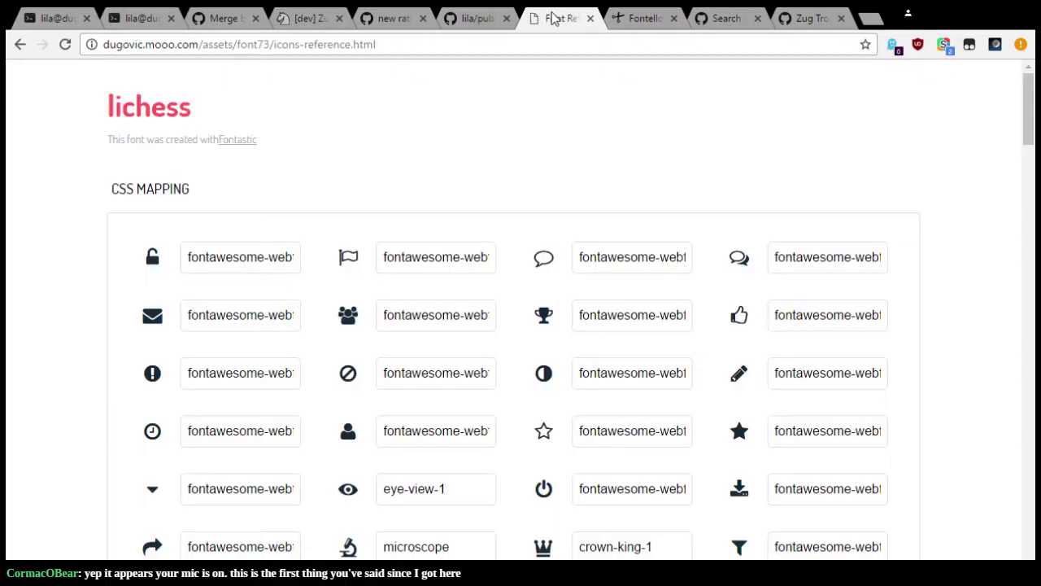
click(633, 25)
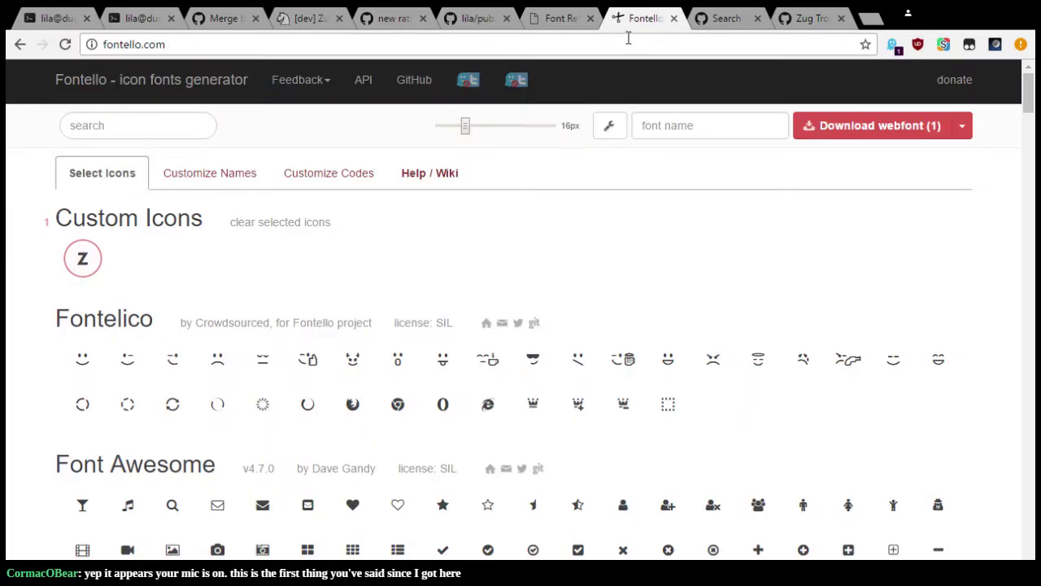
click(83, 267)
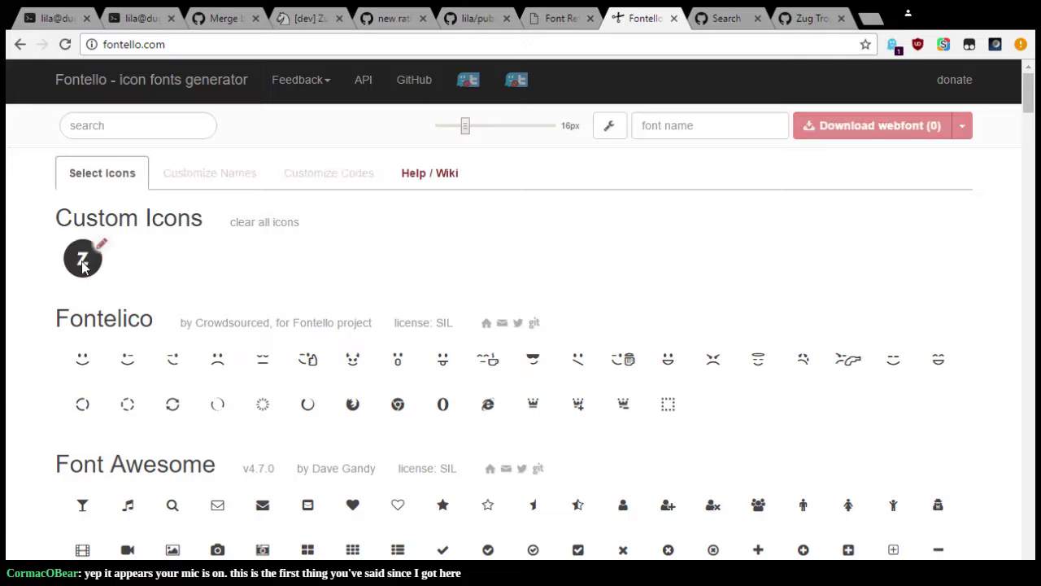
click(101, 244)
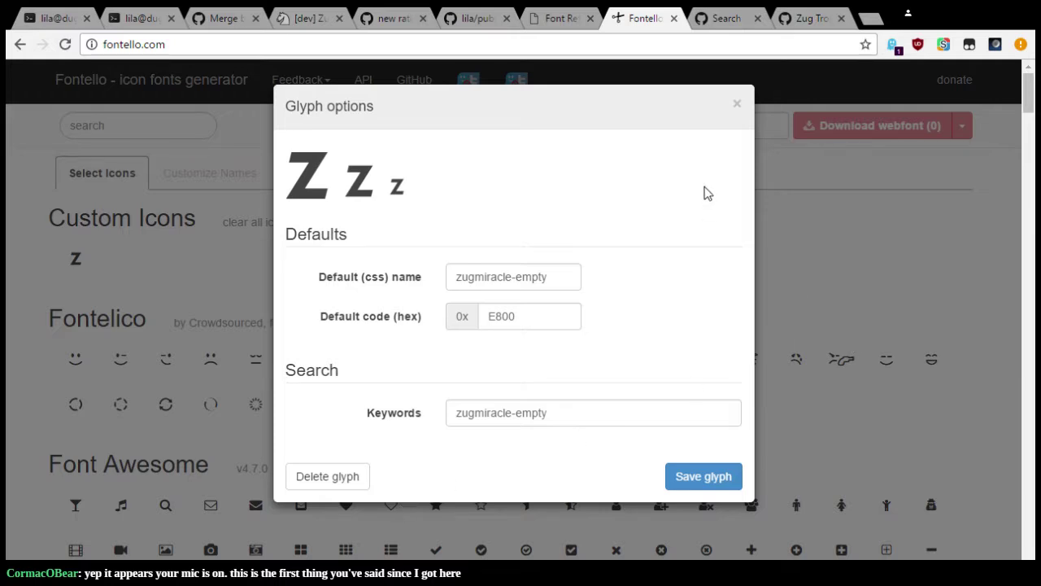
click(737, 104)
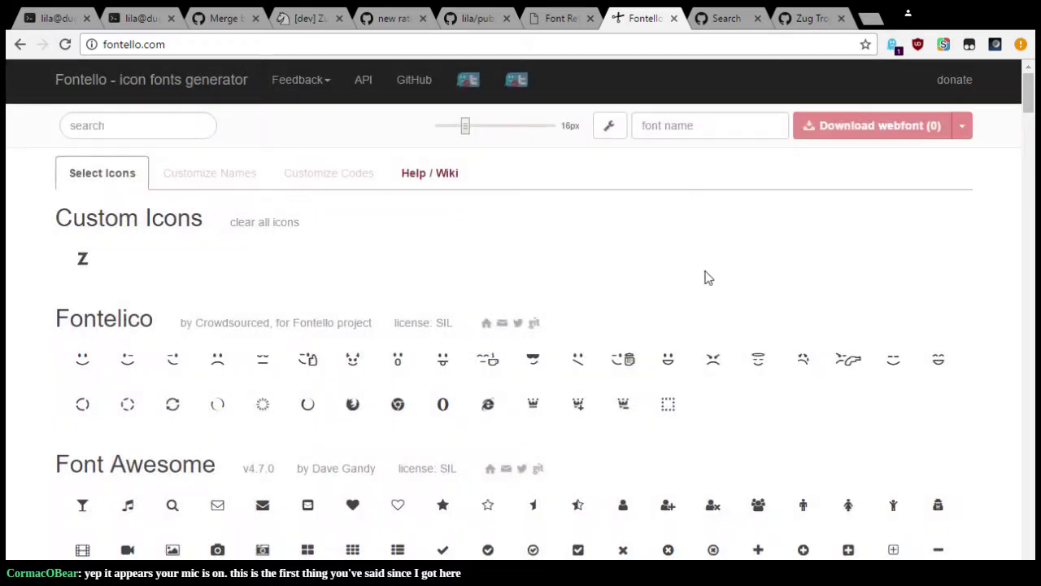
Step: Select text across the Custom Icons area of the Fontello page
drag(497, 264, 65, 155)
double_click(197, 177)
triple_click(186, 174)
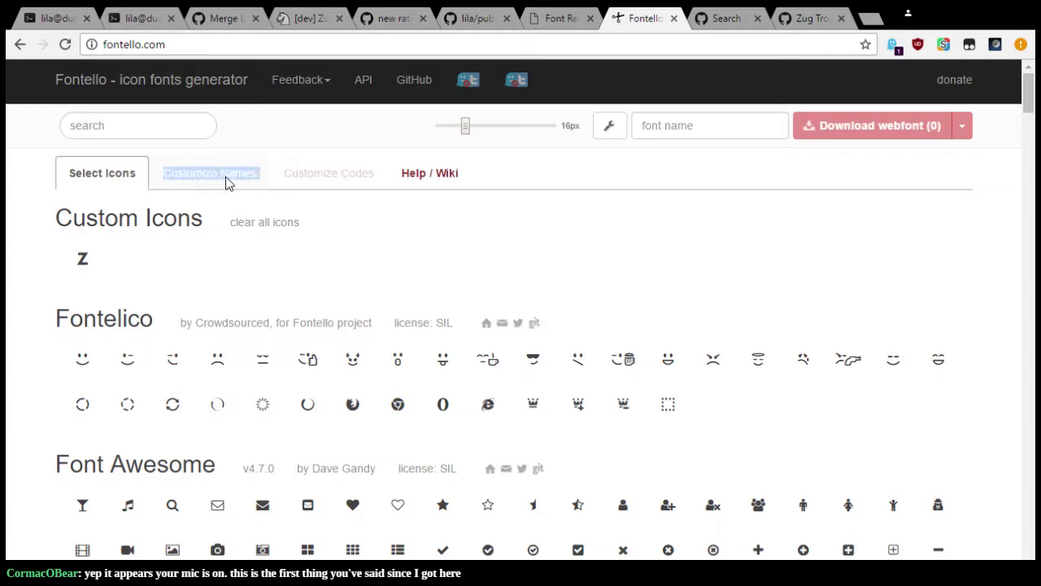
triple_click(307, 180)
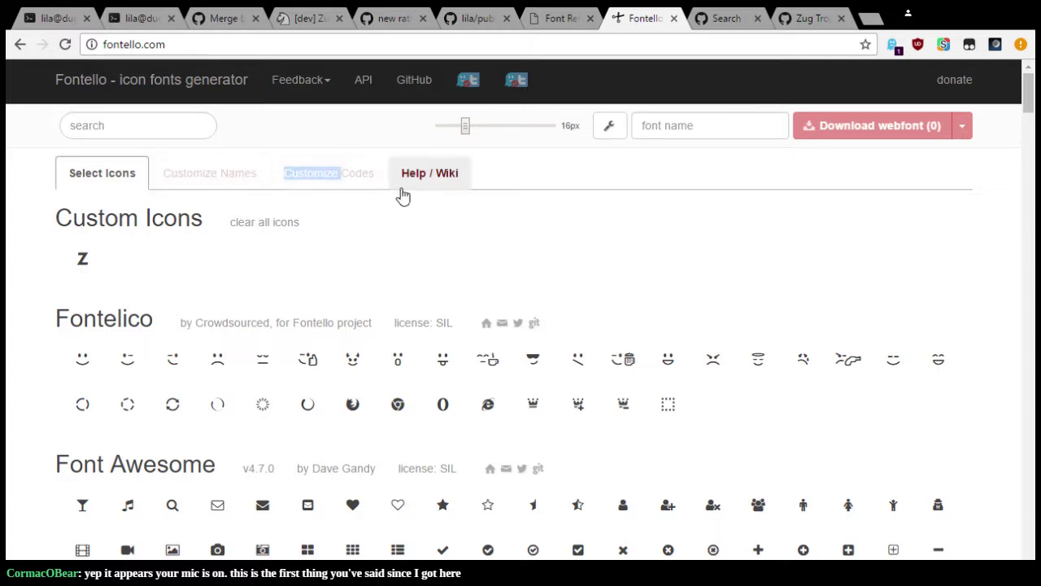
double_click(356, 179)
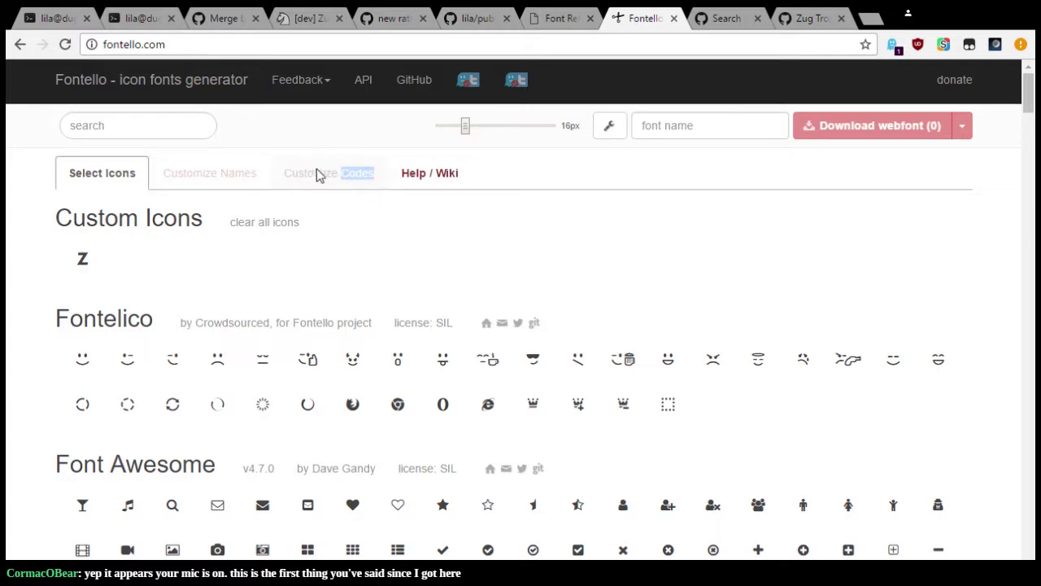
double_click(318, 178)
Step: Show the 'Zug Trophy SVG' commit adding Zug-Trophy.svg full screen
click(803, 19)
click(700, 20)
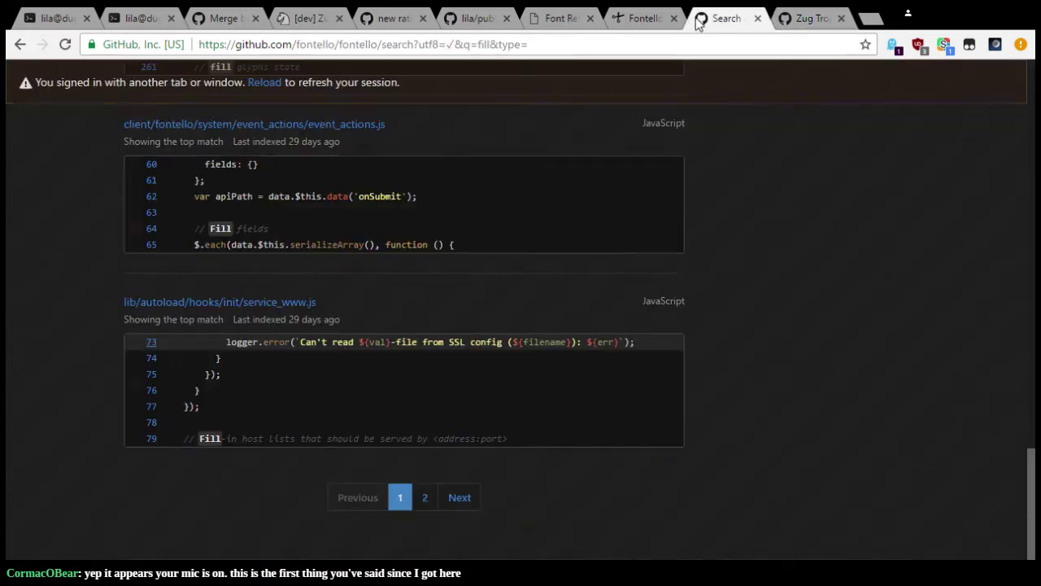
click(803, 19)
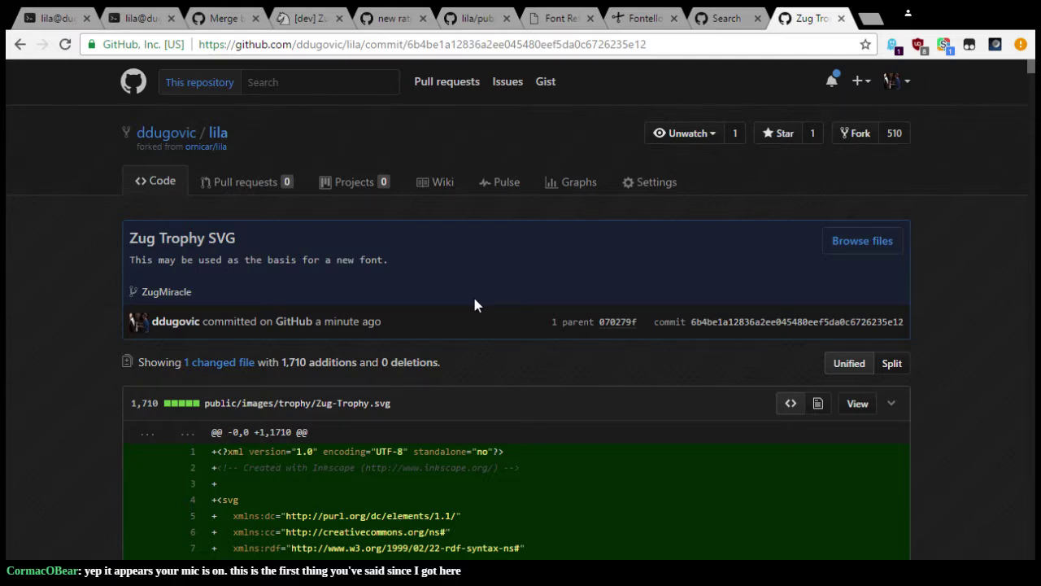
key(F11)
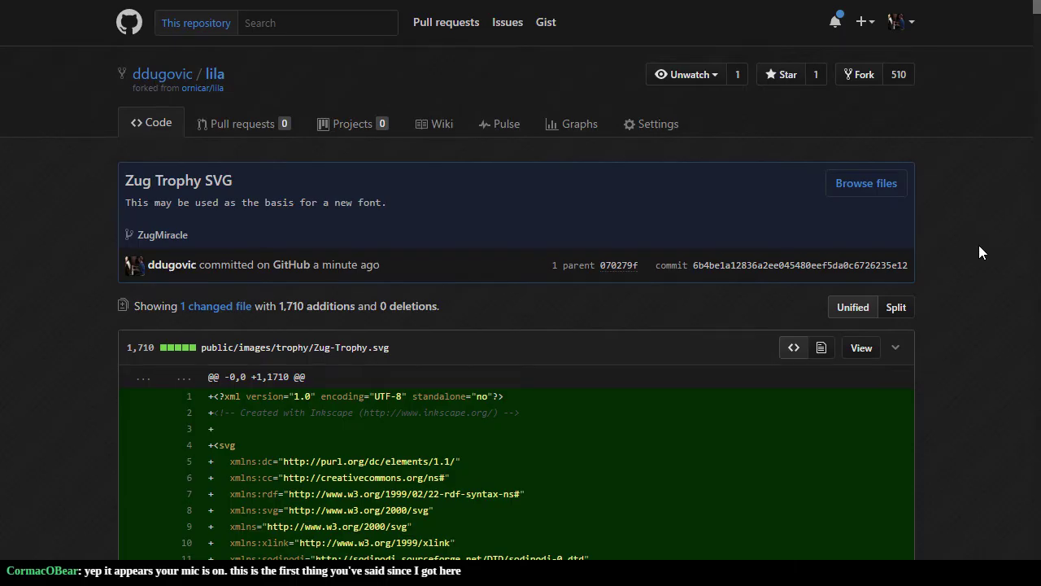
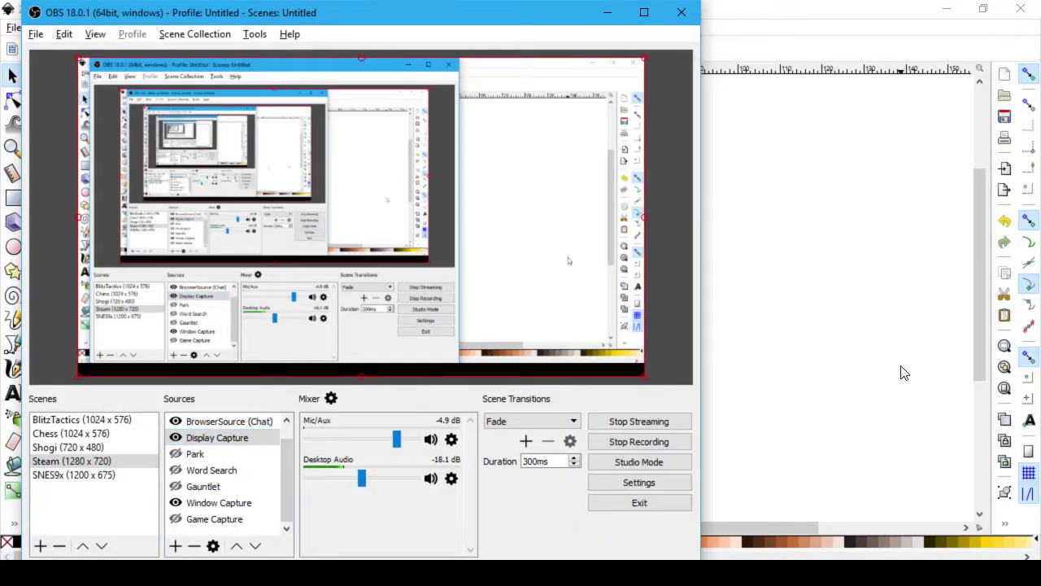
Step: Bring Inkscape with the Zug-Trophy.svg drawing to the front over the OBS Studio window
click(902, 373)
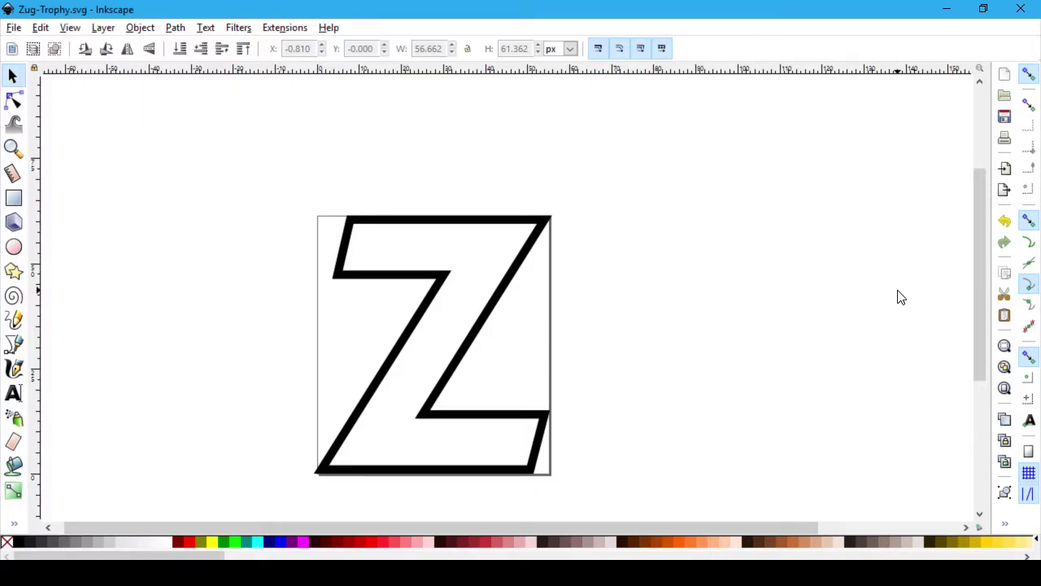
Step: Switch to the Chrome window showing the 'Zug Trophy SVG' GitHub commit
key(alt+Tab)
key(alt+Tab)
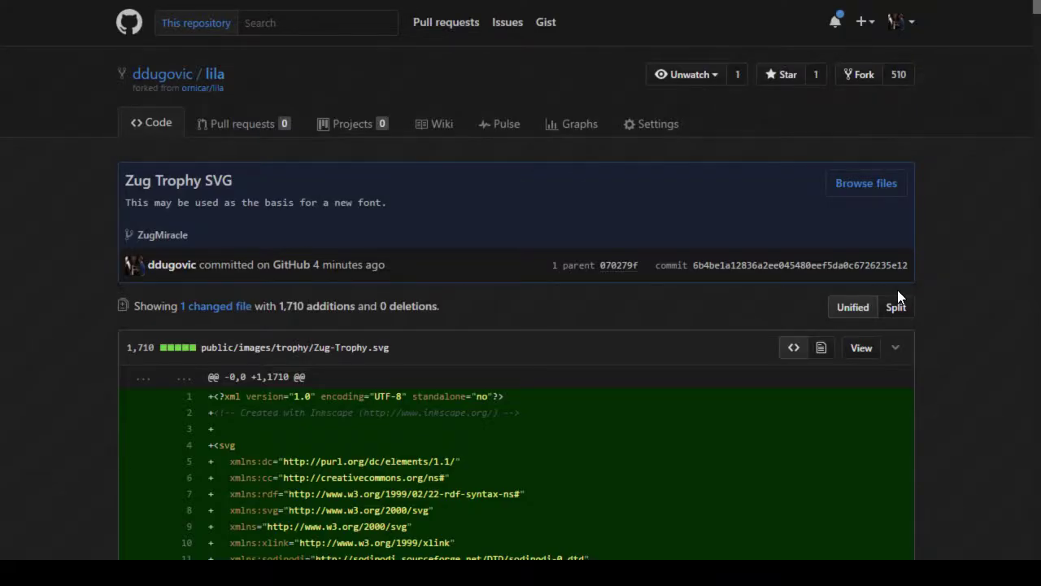
Step: Scroll the commit to show diff lines 1–20 of Zug-Trophy.svg with width, height and docname
scroll(980, 368, down, 2)
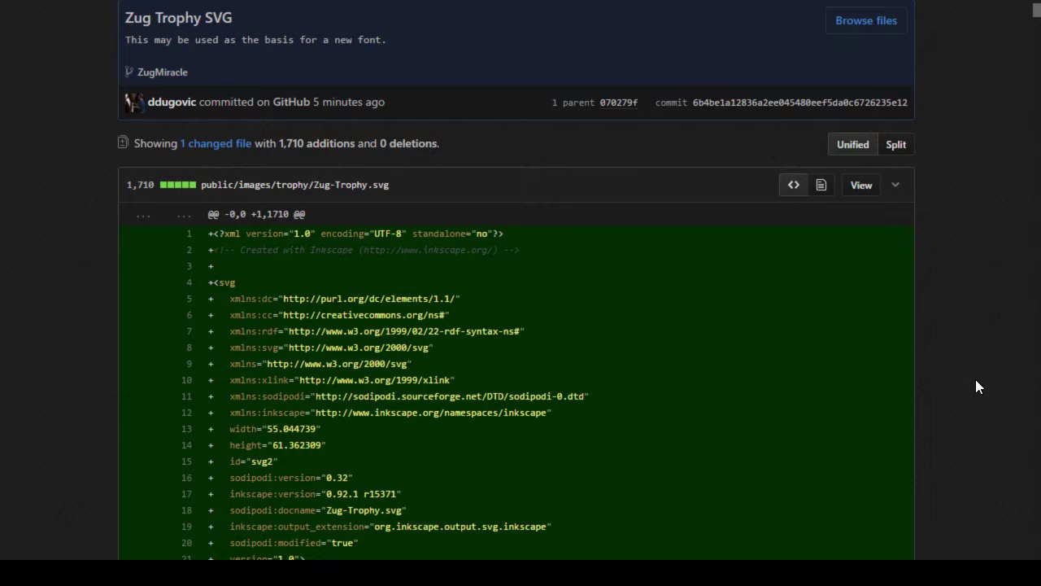
Step: Return to Inkscape to view the outlined Z measuring 56.662 × 61.362 px
key(alt+Tab)
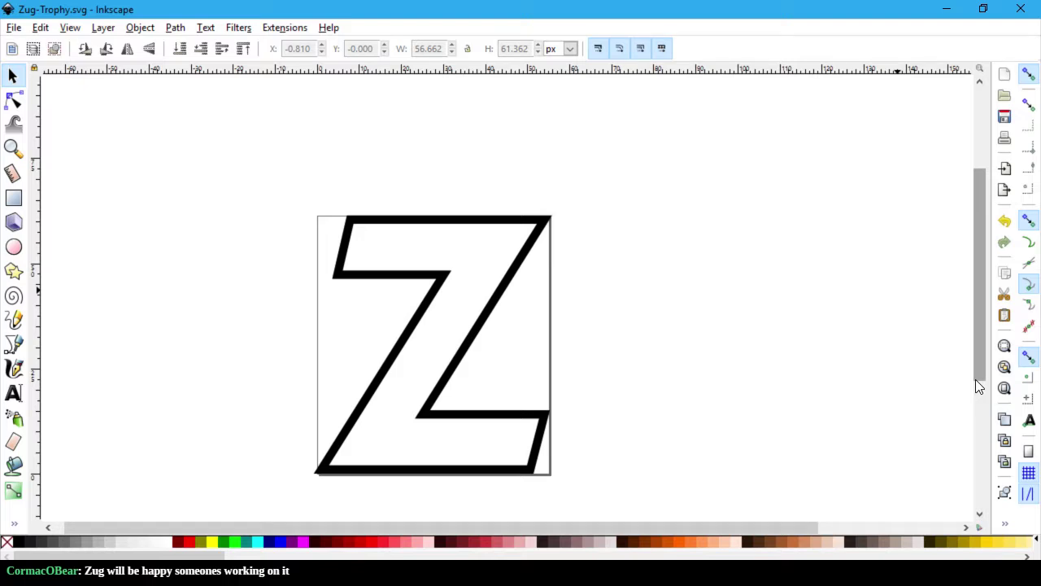
Step: Search DuckDuckGo for 'stockfish image' in a new browser tab
key(alt+Tab)
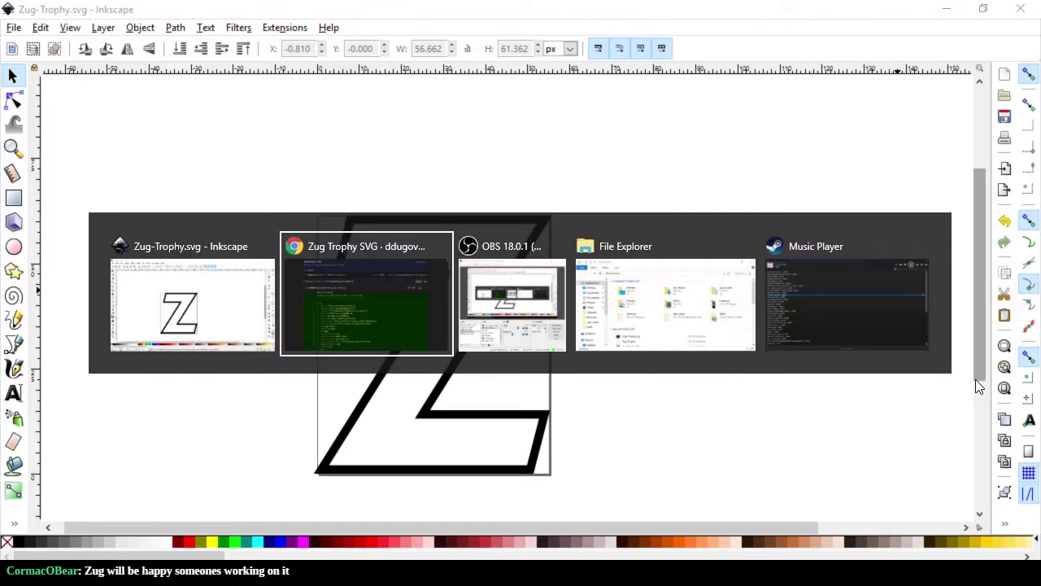
key(F11)
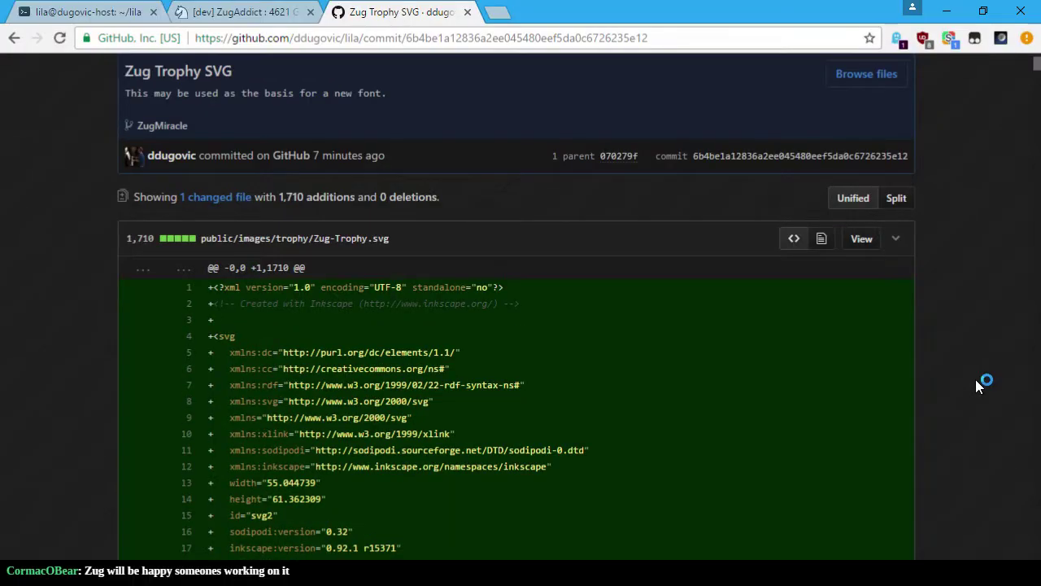
key(ctrl+t)
text(stc)
key(BackSpace)
text(ockfish image)
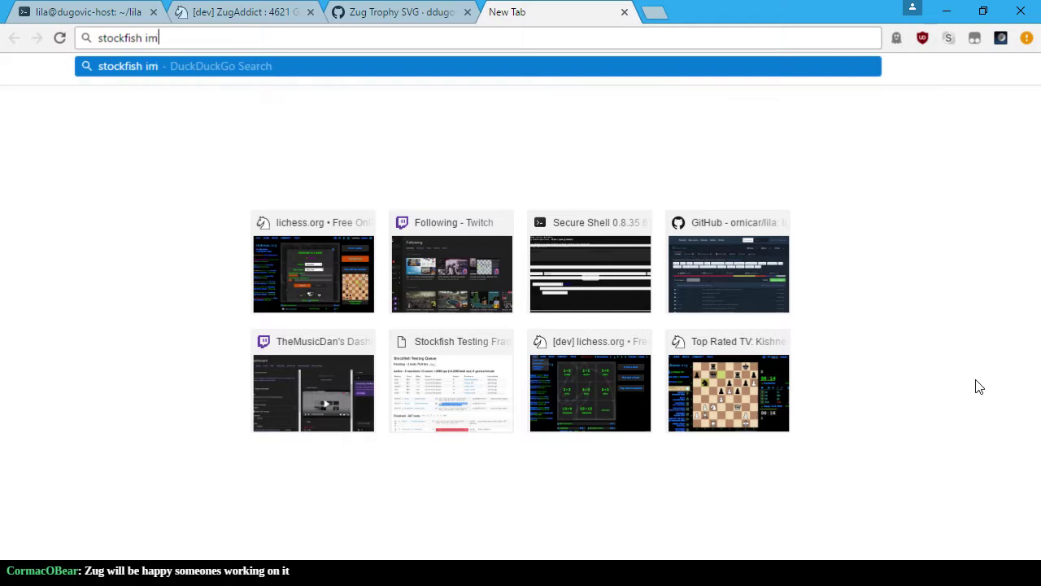
key(Return)
key(F11)
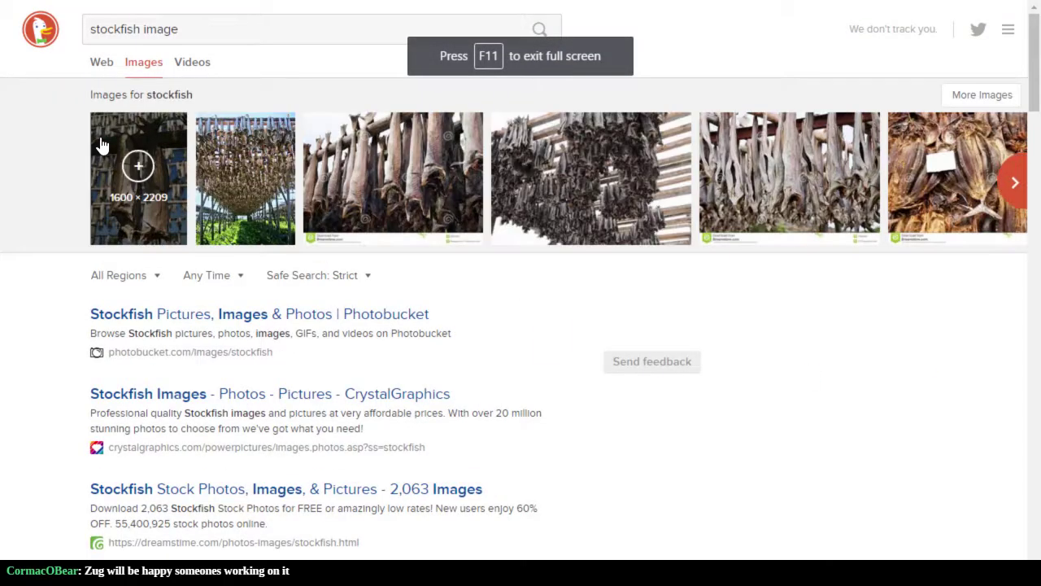
Step: Change the query to 'stockfish chess' and open the first Stockfish fish image result
click(142, 68)
click(170, 28)
double_click(166, 29)
text(chess)
key(Return)
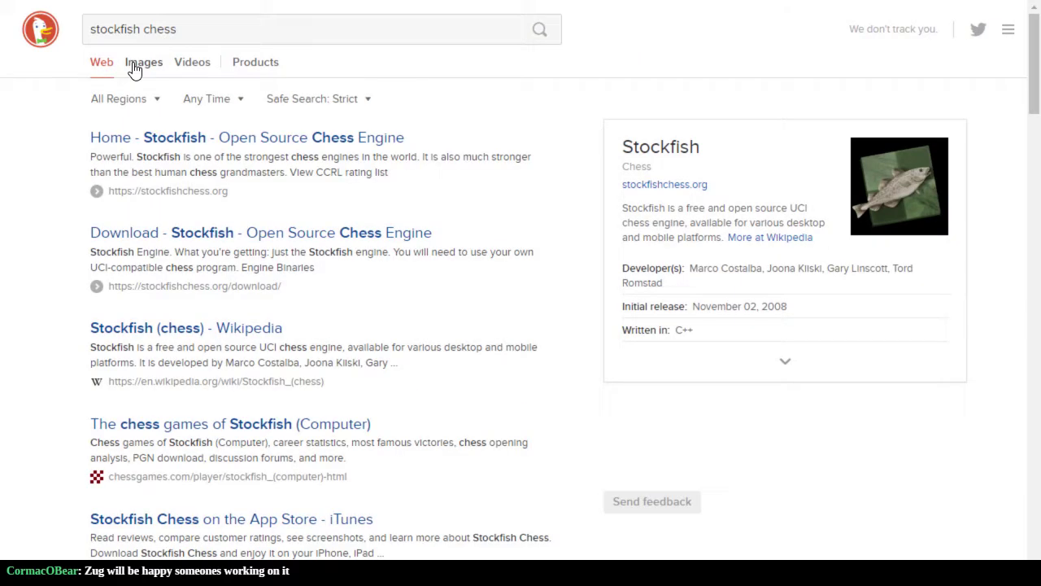
click(135, 70)
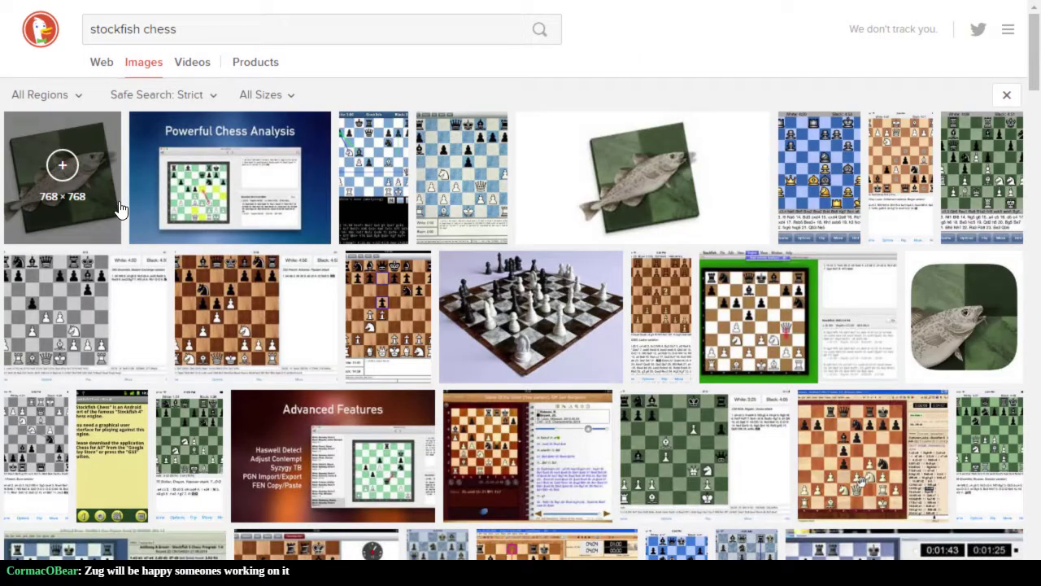
click(103, 215)
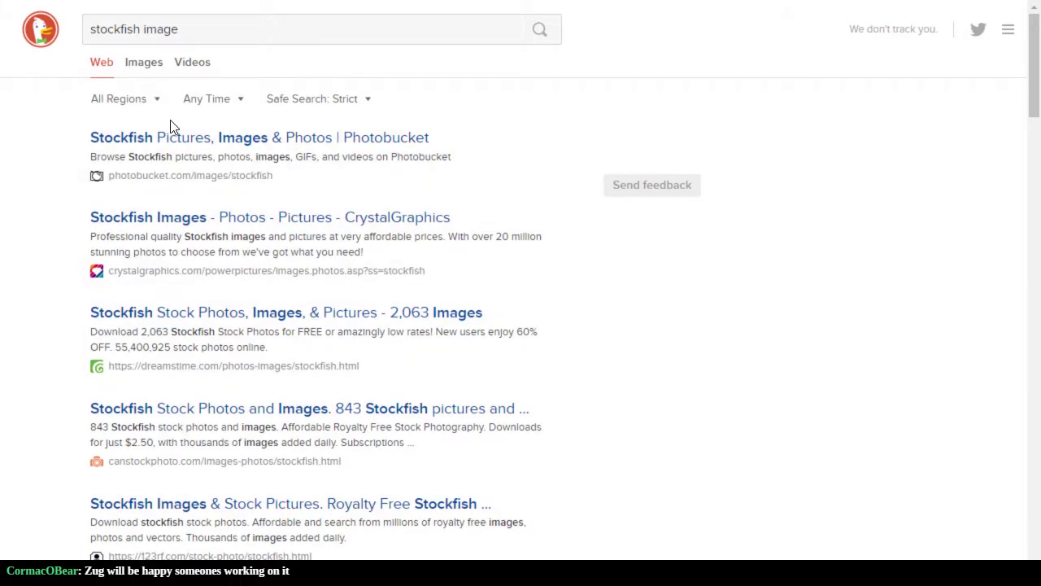
Step: Search images for 'fish icon' and page forward through the results to further silhouettes
triple_click(129, 31)
text(fish icon)
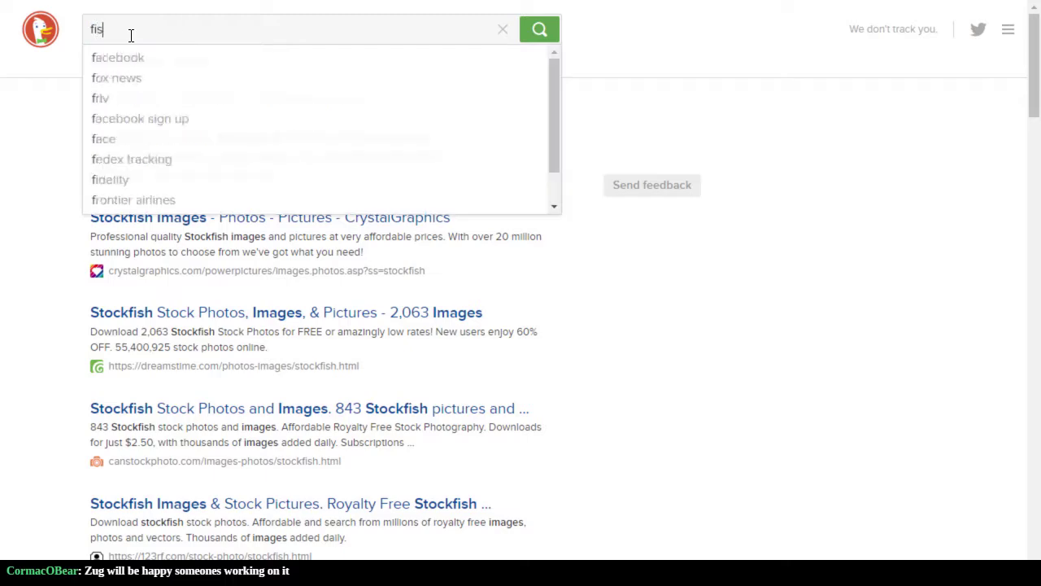
key(Return)
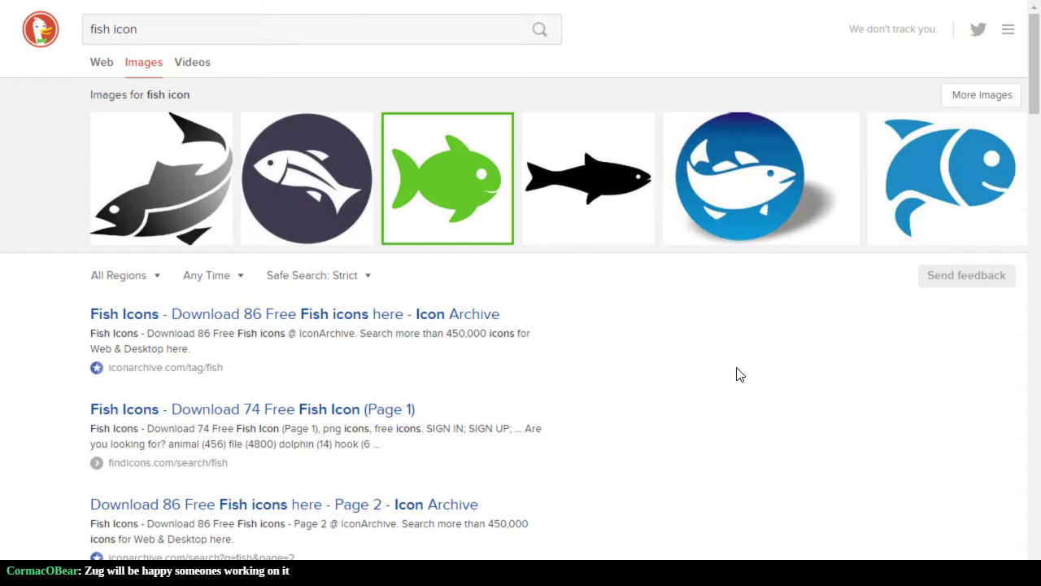
scroll(735, 353, down, 3)
scroll(734, 353, up, 3)
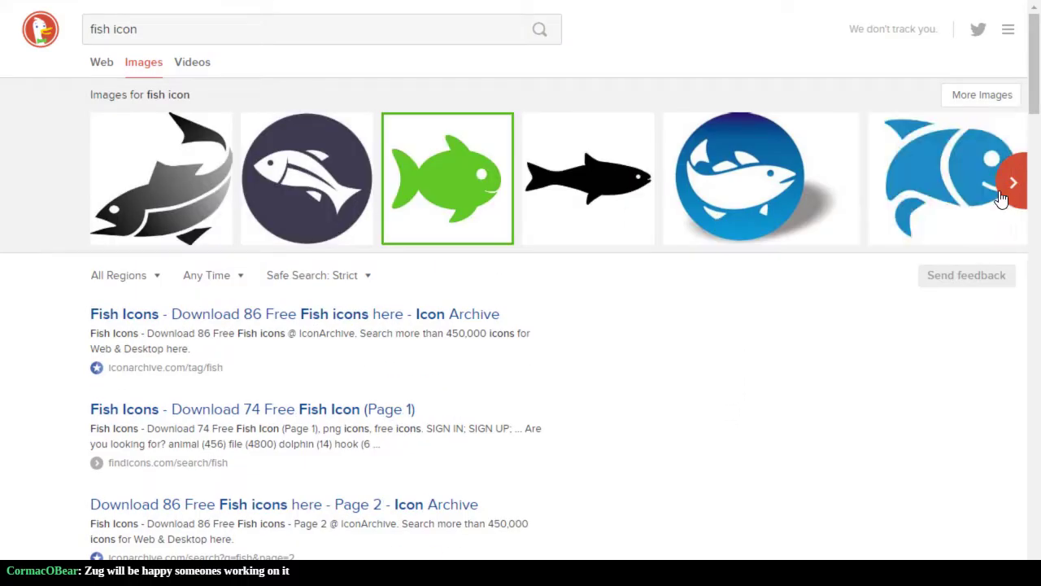
click(1012, 184)
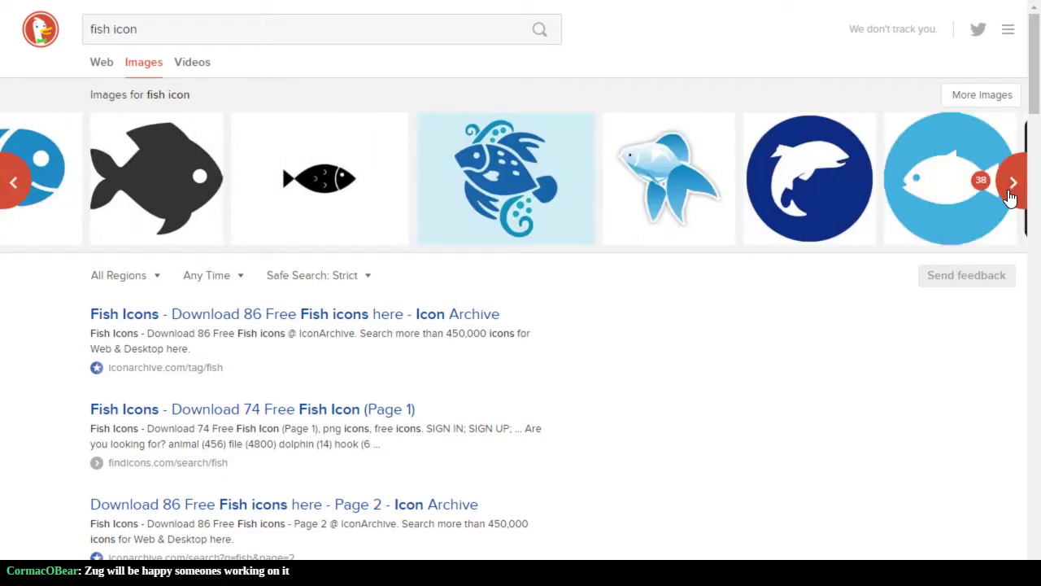
click(1009, 197)
click(1008, 197)
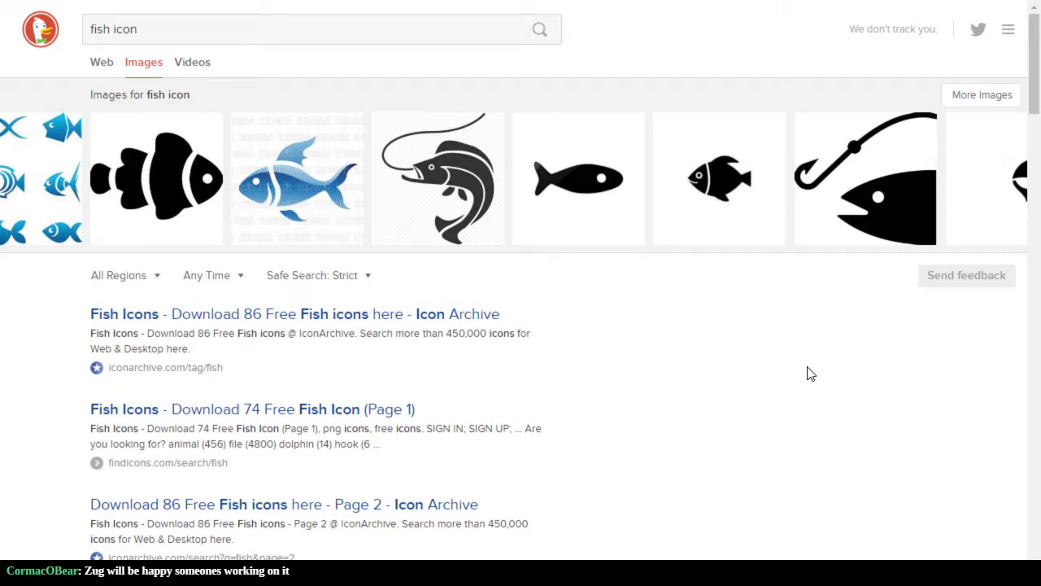
key(alt+Tab)
key(alt+Tab)
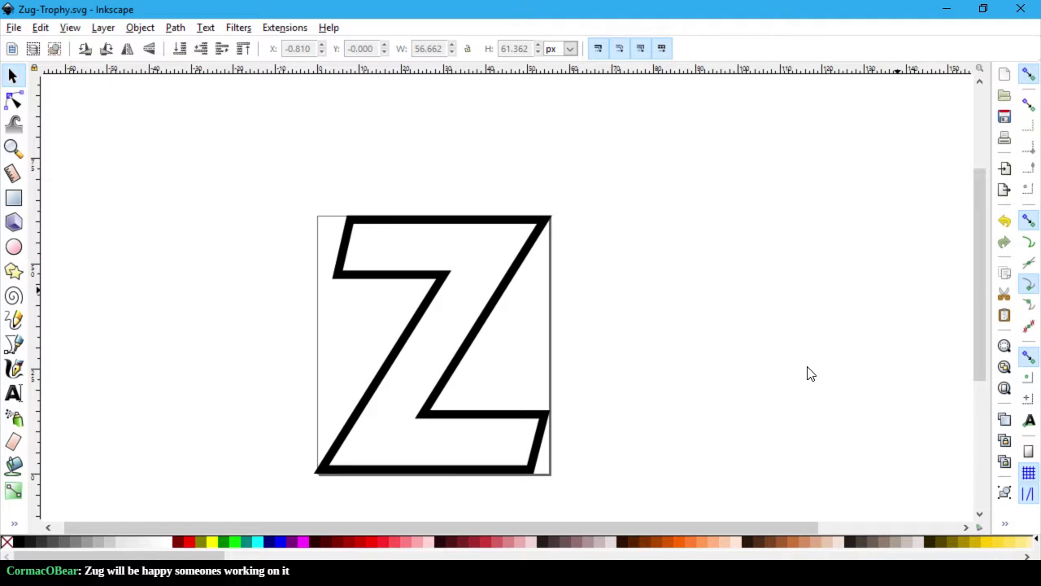
key(alt+Tab)
key(alt+Tab)
key(alt+Tab)
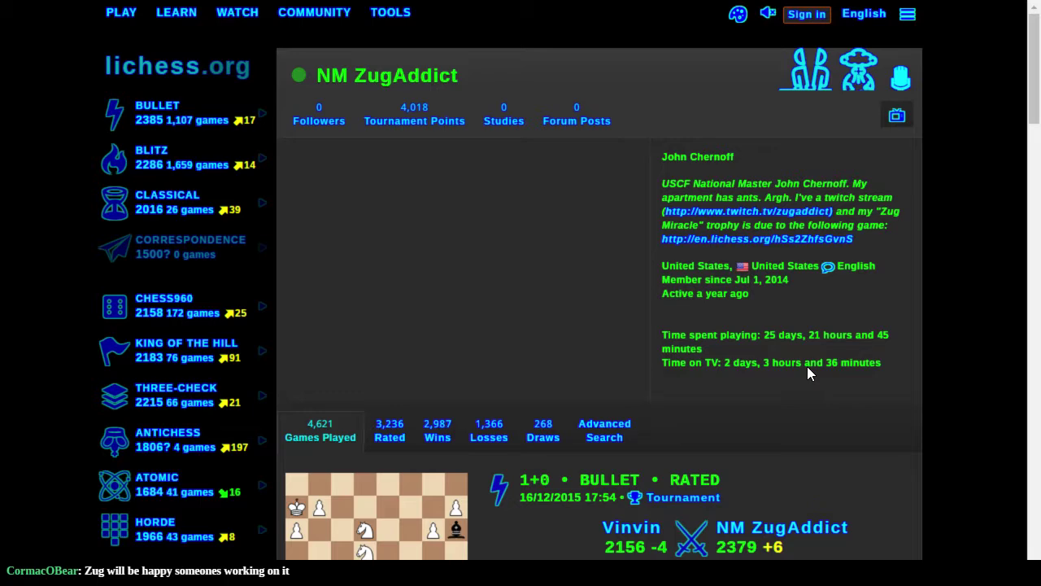
Step: Leave the lichess profile and return to the GitHub commit of Zug-Trophy.svg
key(alt+Tab)
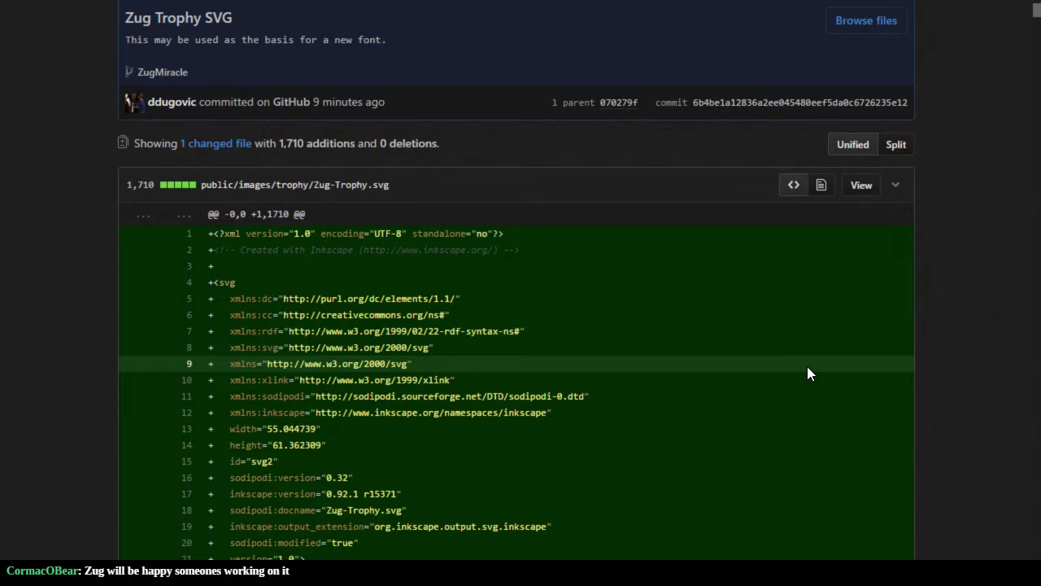
Step: Scroll down through the committed Zug-Trophy.svg diff
scroll(849, 336, down, 17)
scroll(858, 350, down, 20)
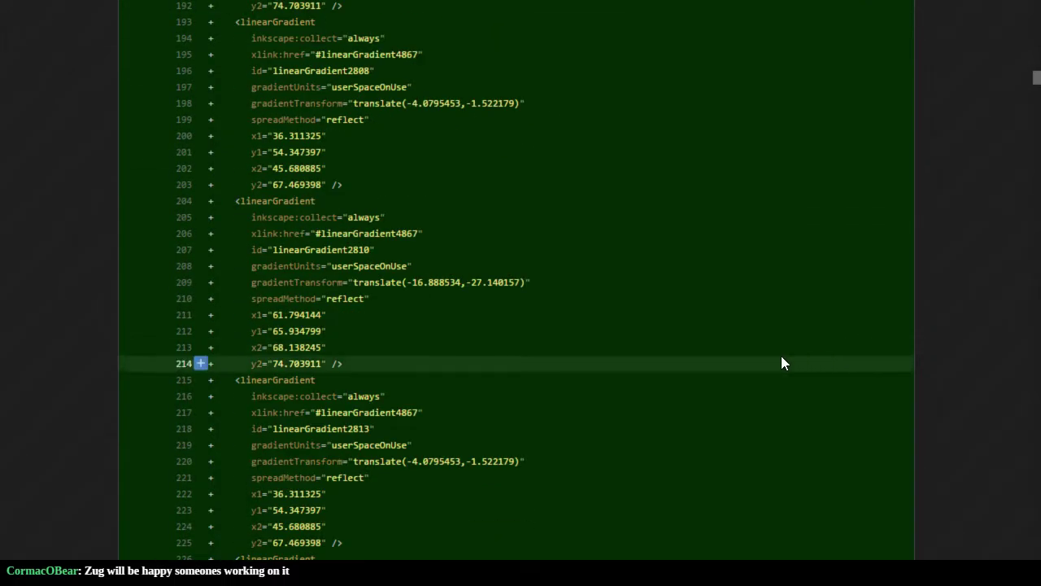
scroll(754, 367, down, 20)
scroll(754, 368, down, 20)
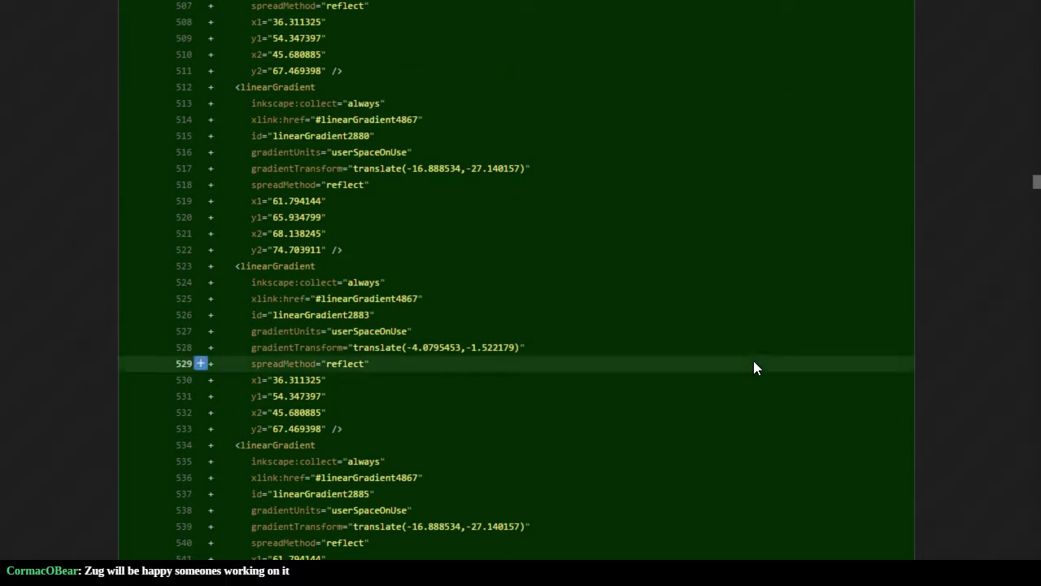
scroll(754, 367, down, 20)
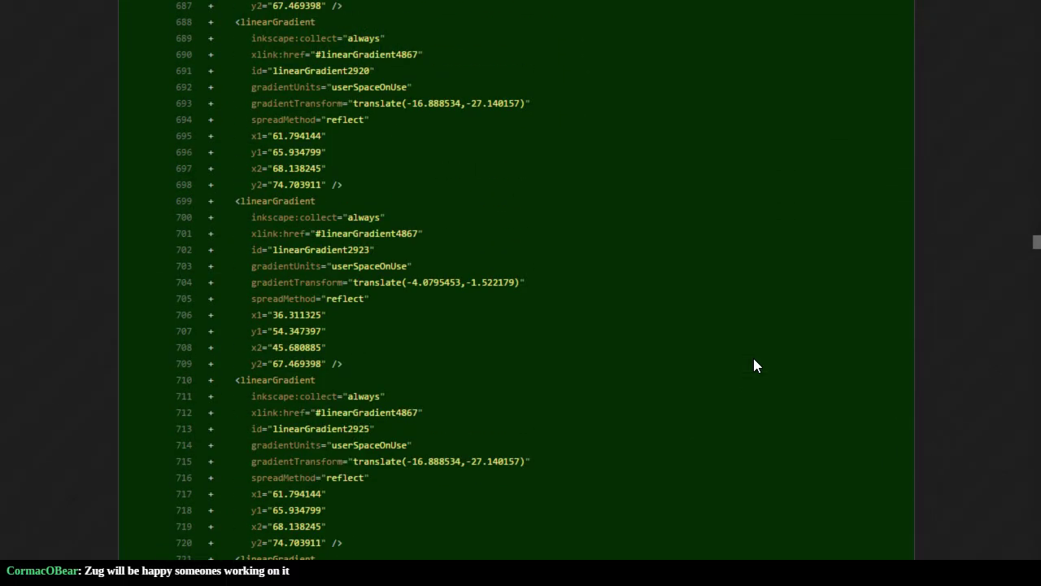
scroll(753, 365, down, 8)
scroll(1037, 299, down, 10)
scroll(1035, 297, down, 6)
scroll(1034, 347, down, 20)
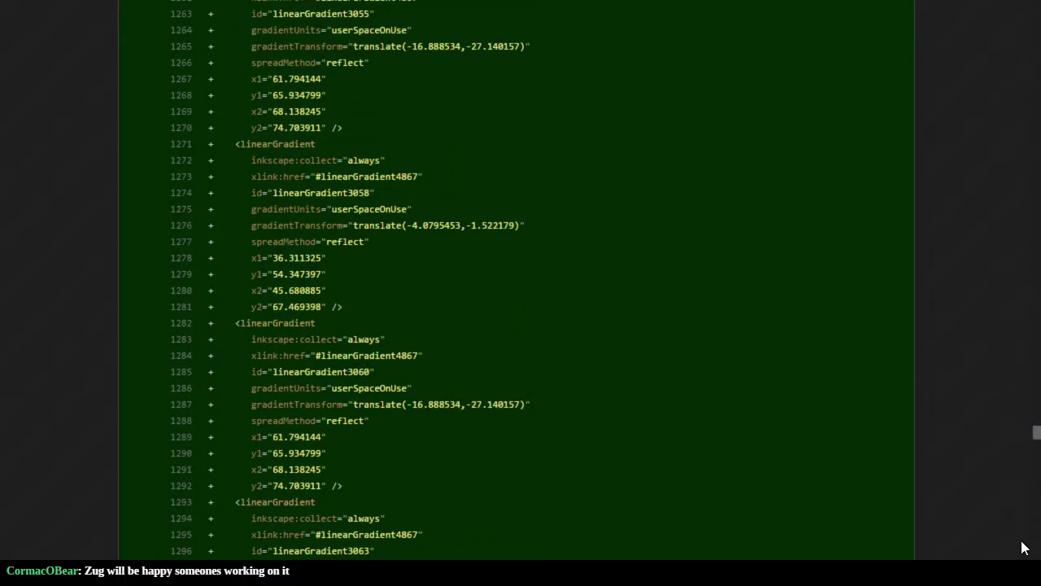
scroll(1024, 545, down, 12)
mouse_move(1037, 453)
mouse_down()
mouse_move(1035, 476)
mouse_move(1035, 458)
mouse_move(1037, 468)
mouse_up()
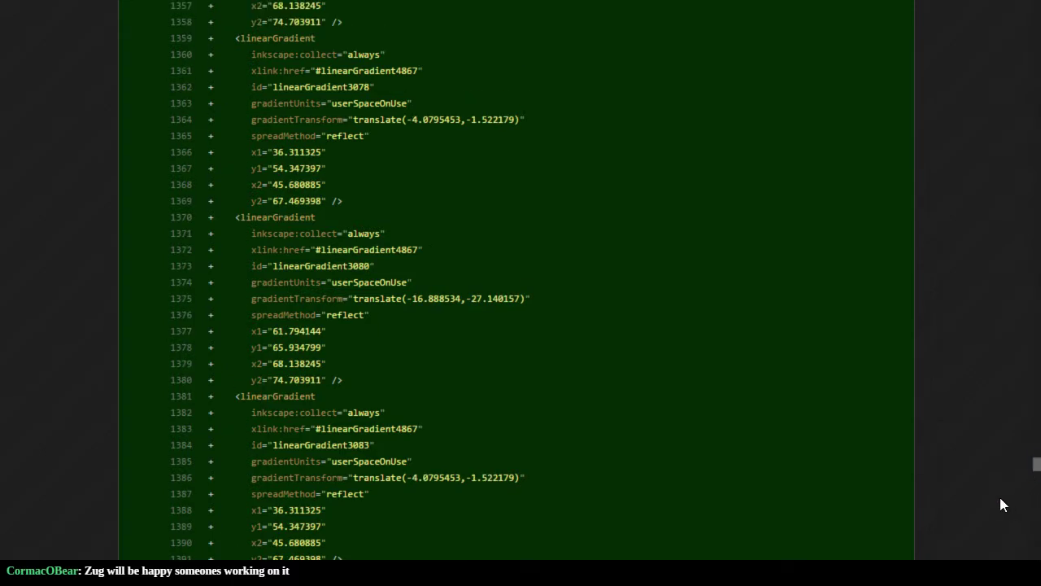
scroll(1001, 504, down, 3)
Step: Jump to the end of the diff to read the SVG's last lines, then return to Inkscape
key(End)
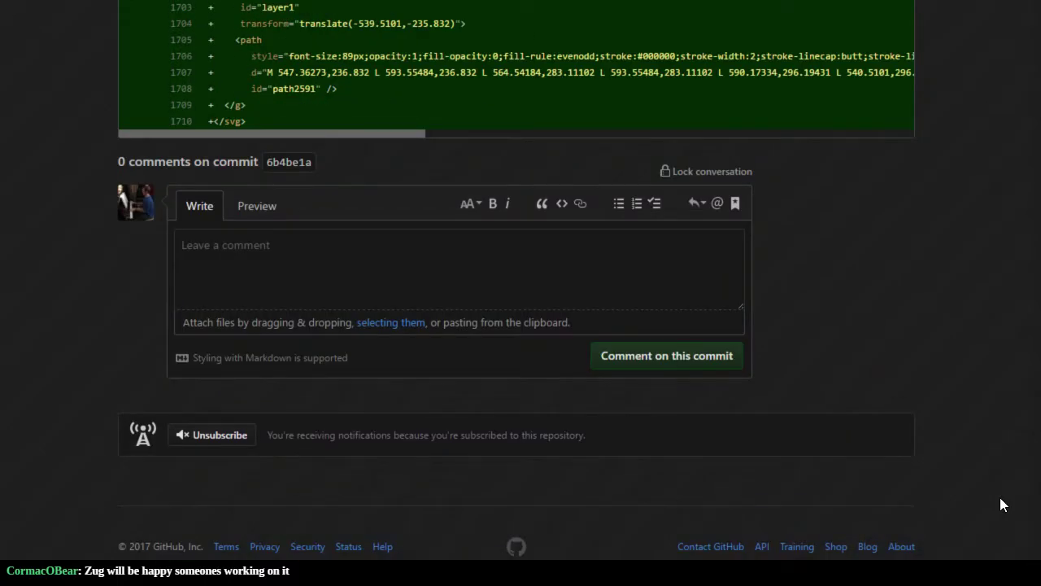
key(Page_Up)
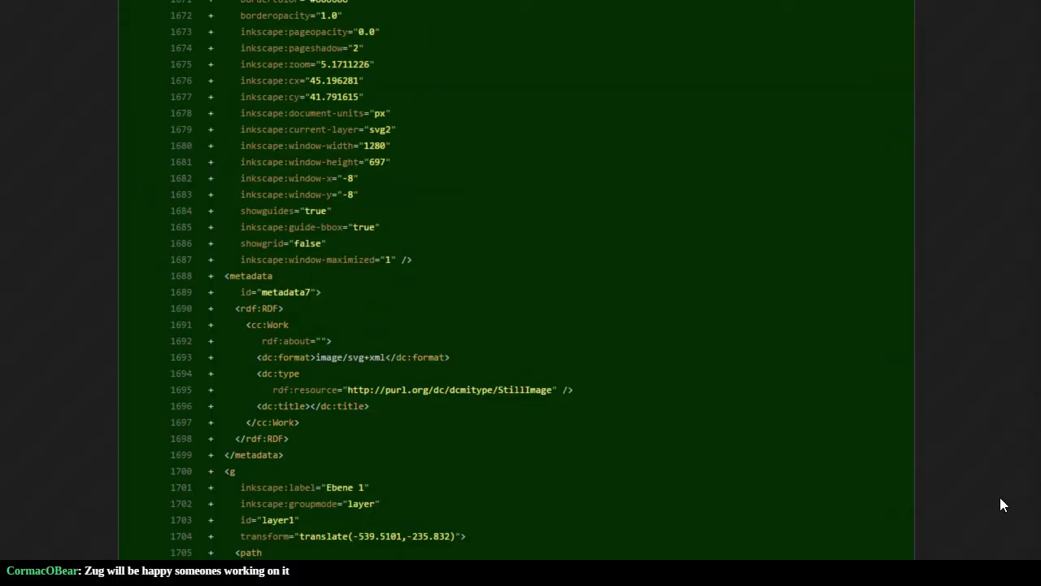
scroll(1001, 504, down, 2)
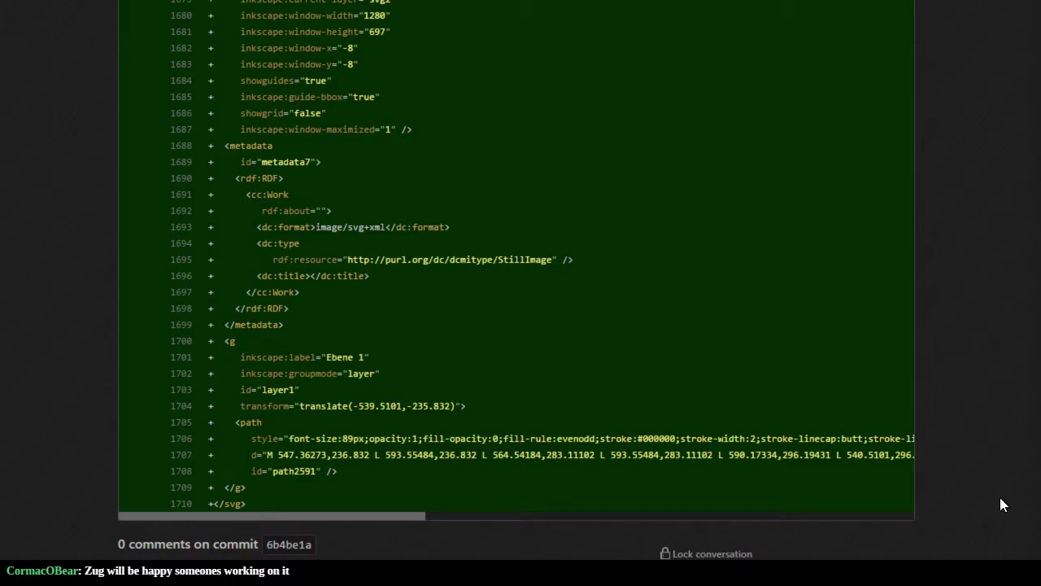
key(alt+Tab)
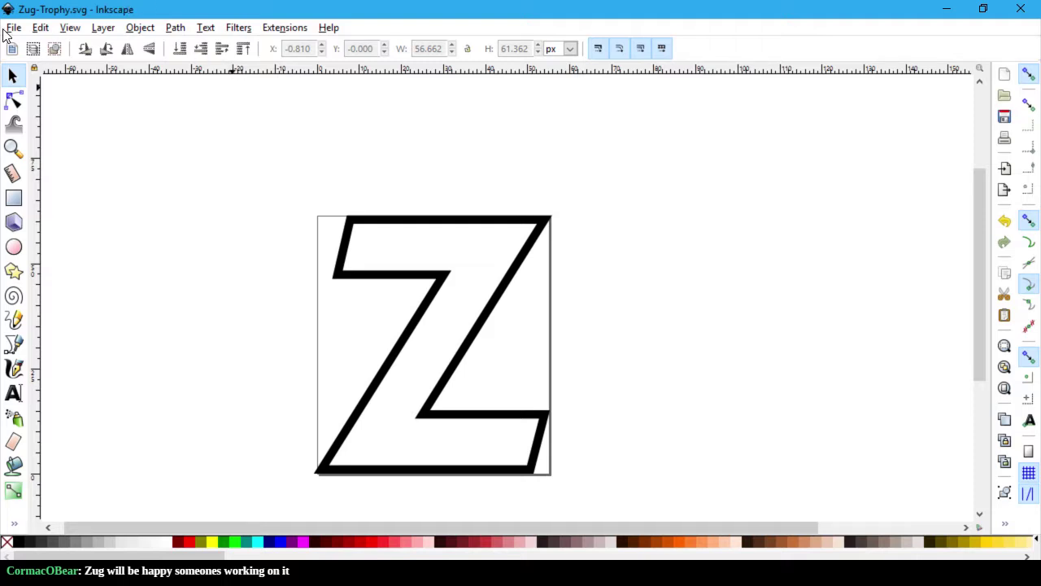
Step: Run File > Clean up document on Zug-Trophy.svg
click(12, 29)
click(52, 270)
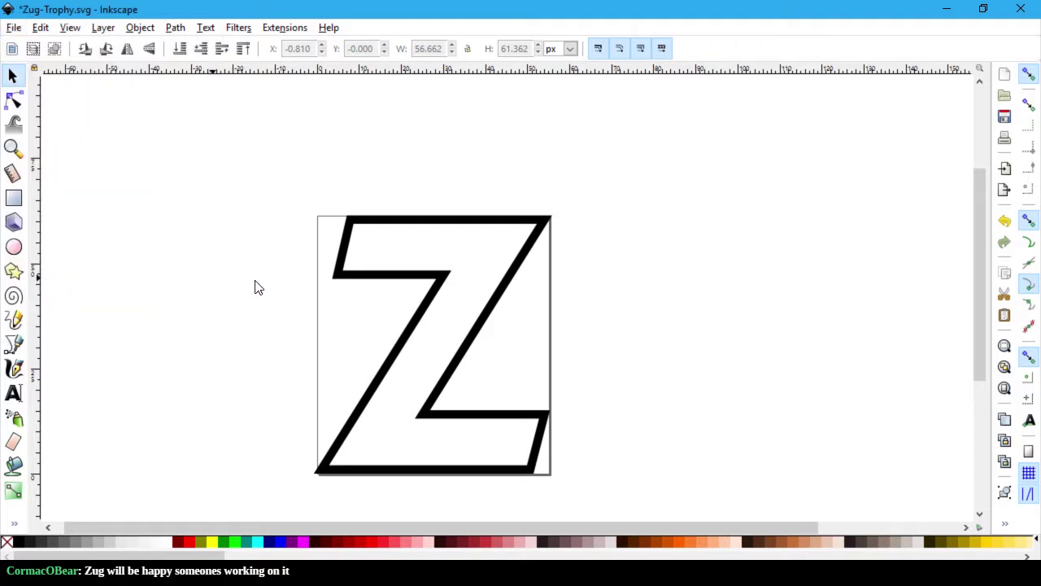
right_click(431, 300)
click(823, 355)
Step: Open Fill and Stroke for the Z and view its 2 px flat black stroke paint
right_click(446, 277)
click(537, 379)
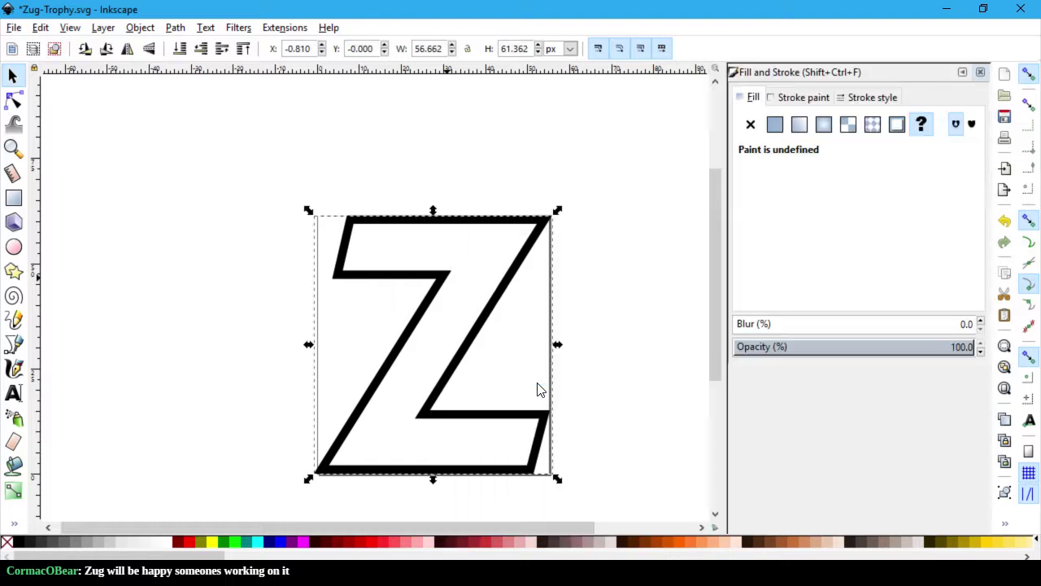
click(868, 98)
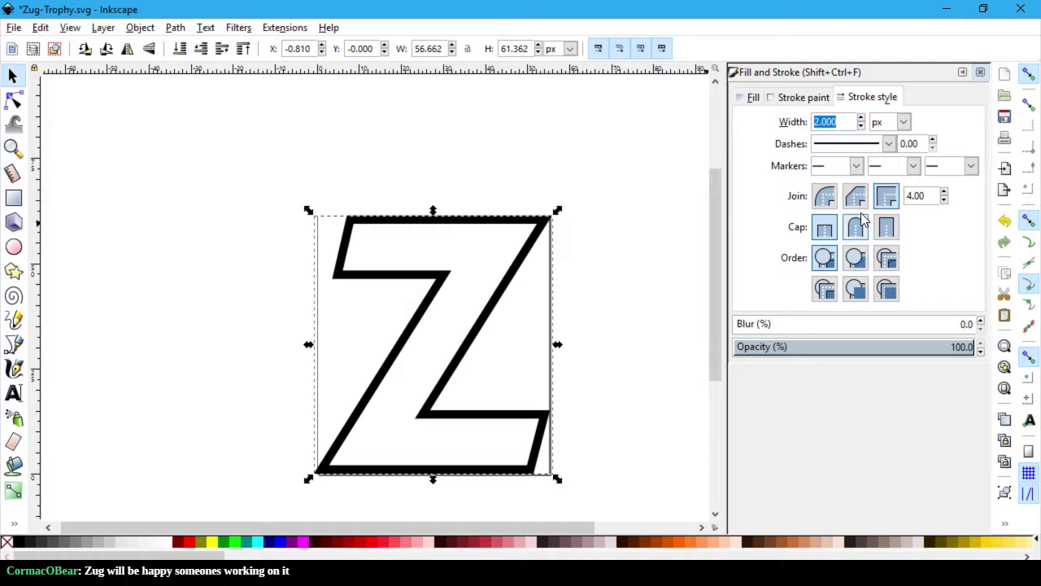
click(803, 98)
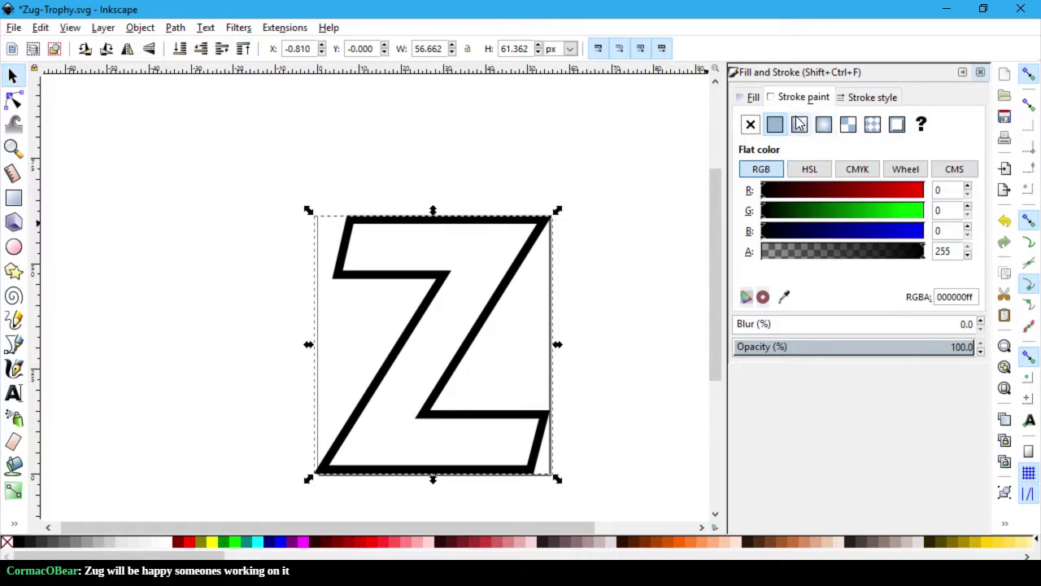
click(750, 126)
click(672, 264)
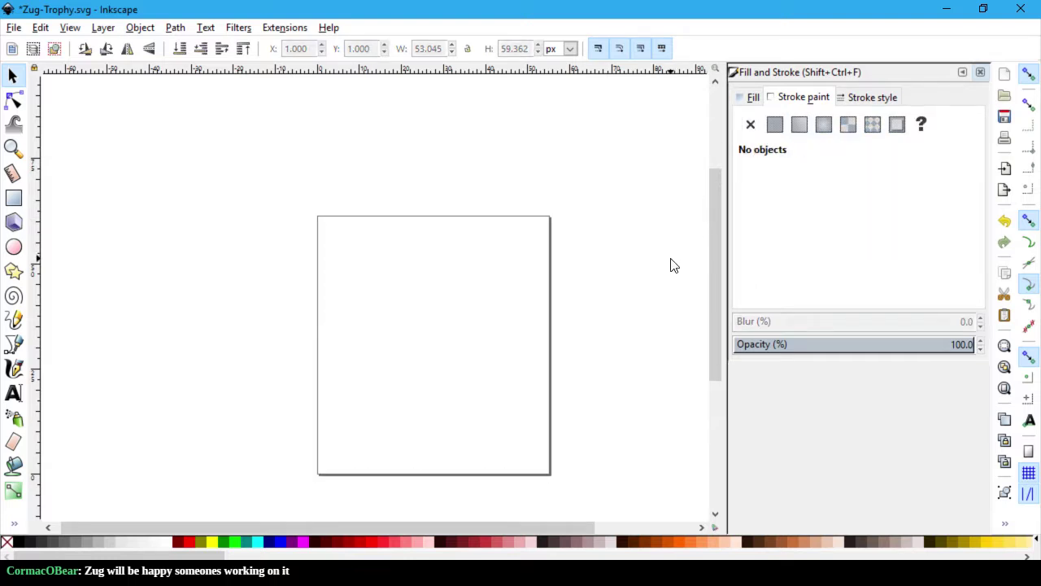
key(ctrl+z)
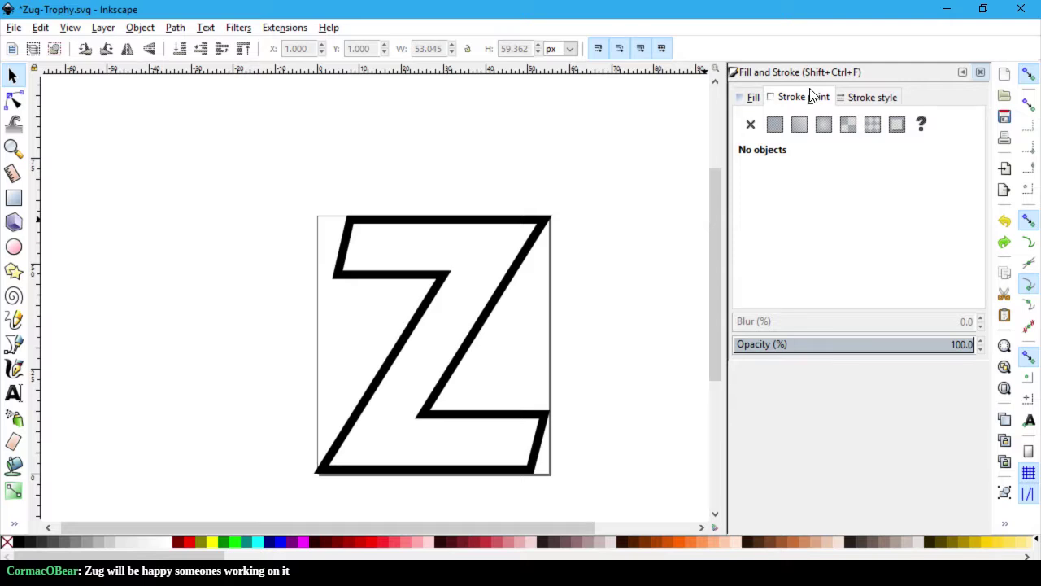
click(752, 97)
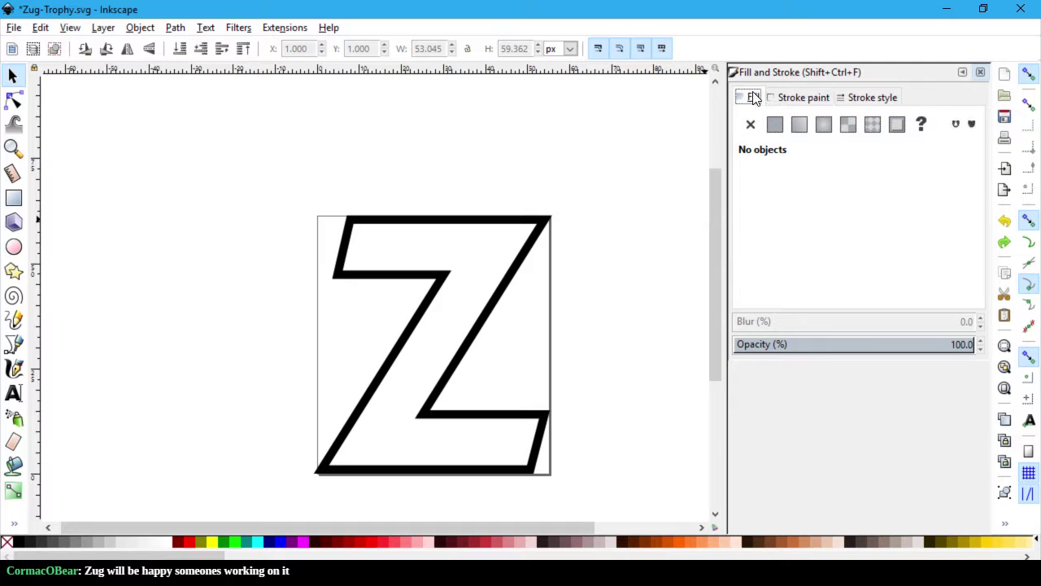
click(811, 99)
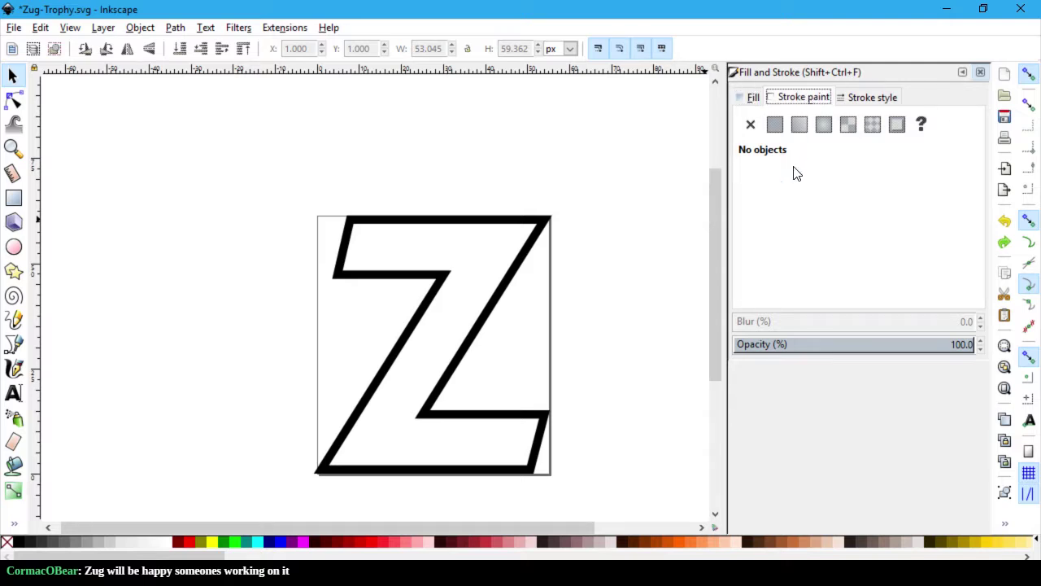
click(504, 285)
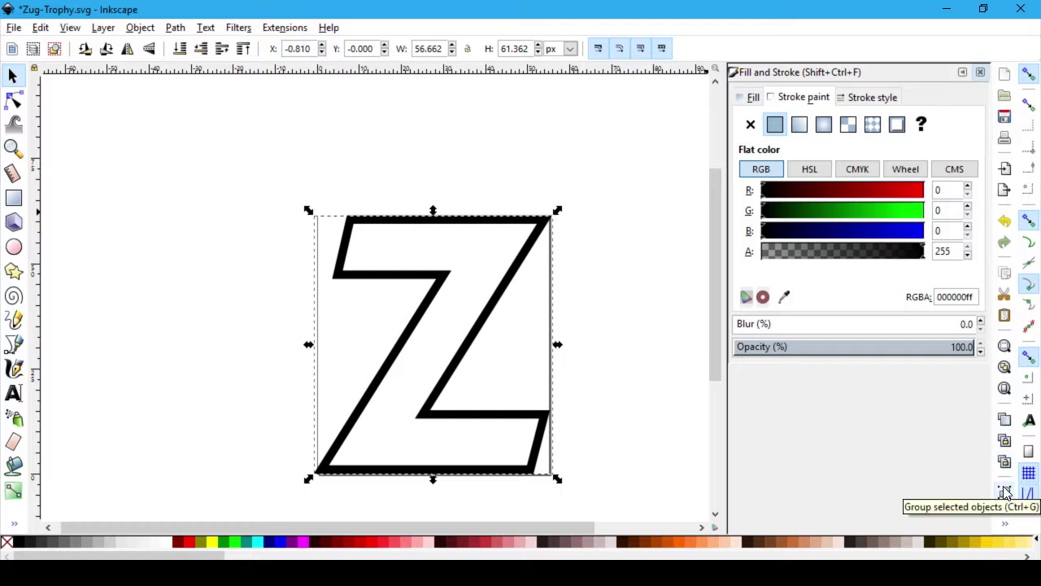
Step: Zoom to fit the page so the Z fills the canvas, then open the File menu
click(1007, 392)
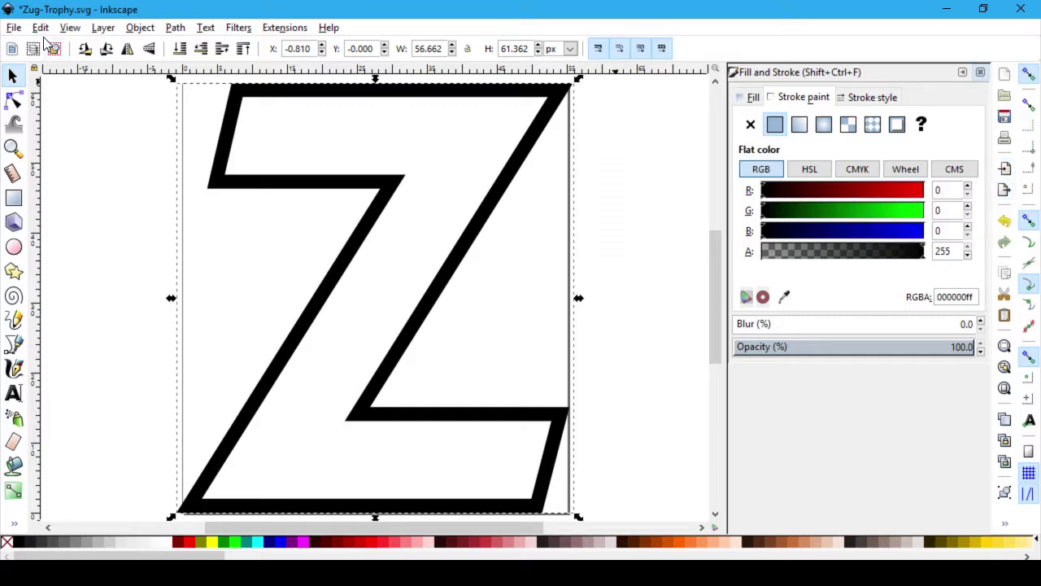
click(14, 27)
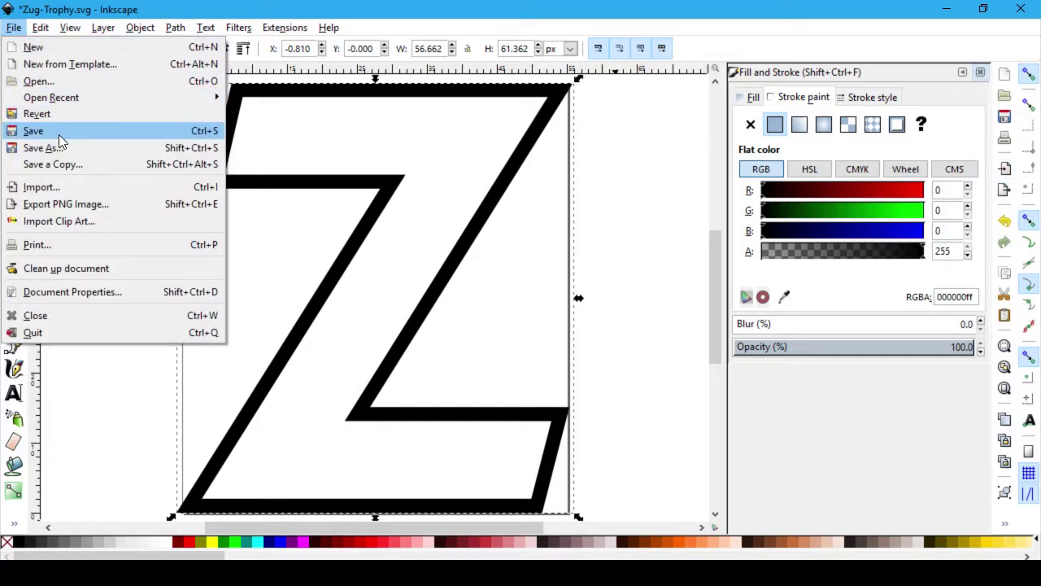
Step: Save Zug-Trophy.svg and export the Z as a 57×61 px Zug-Trophy.png, replacing the old file
click(57, 130)
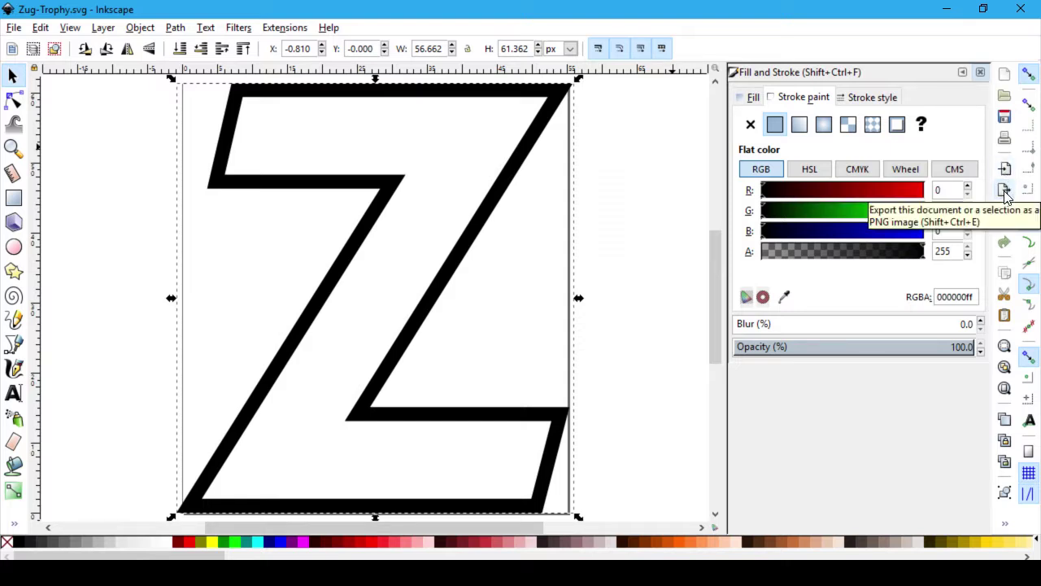
click(671, 226)
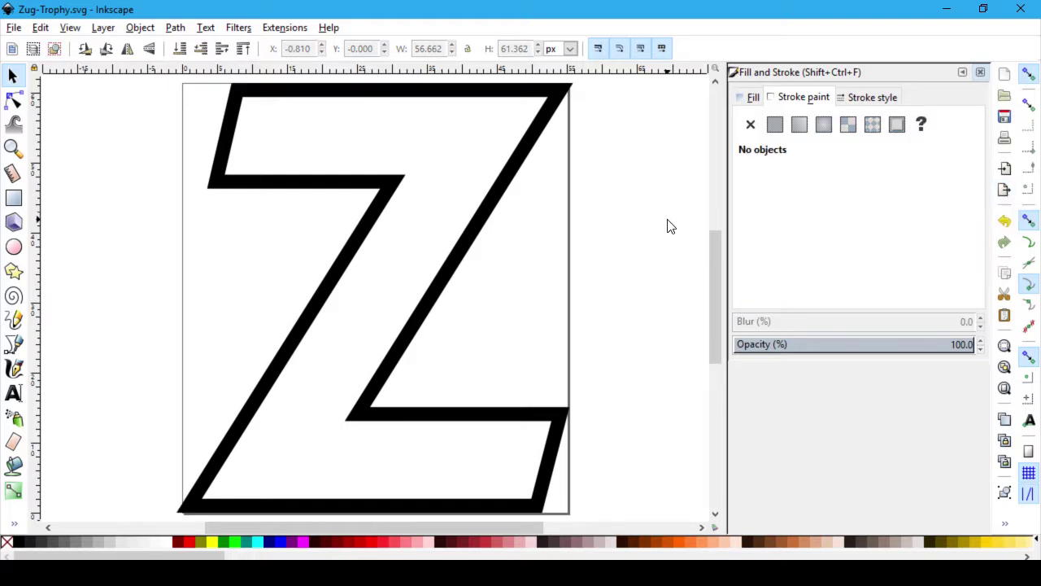
click(998, 192)
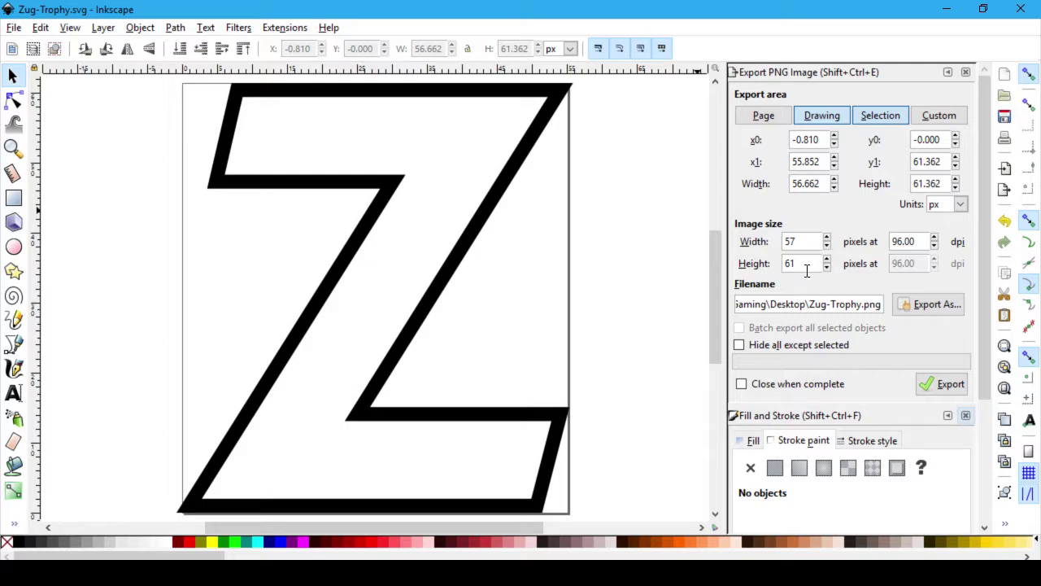
click(850, 417)
click(850, 418)
click(966, 415)
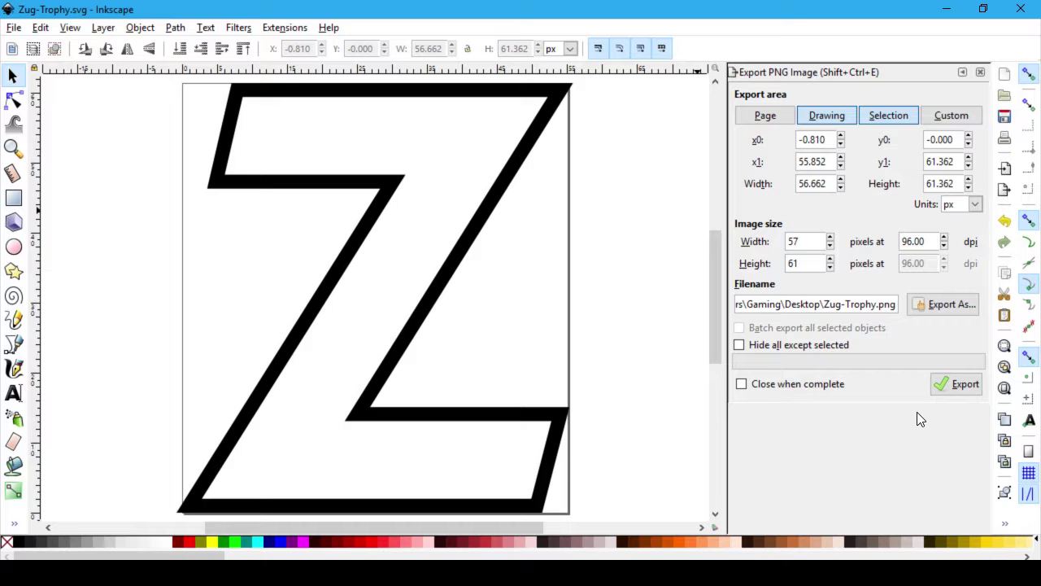
click(961, 388)
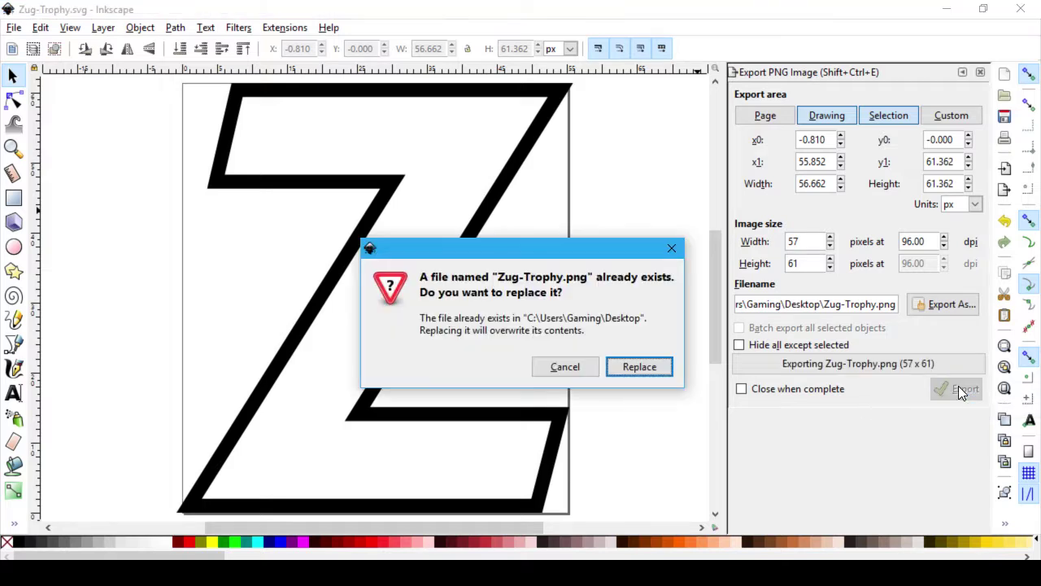
click(641, 368)
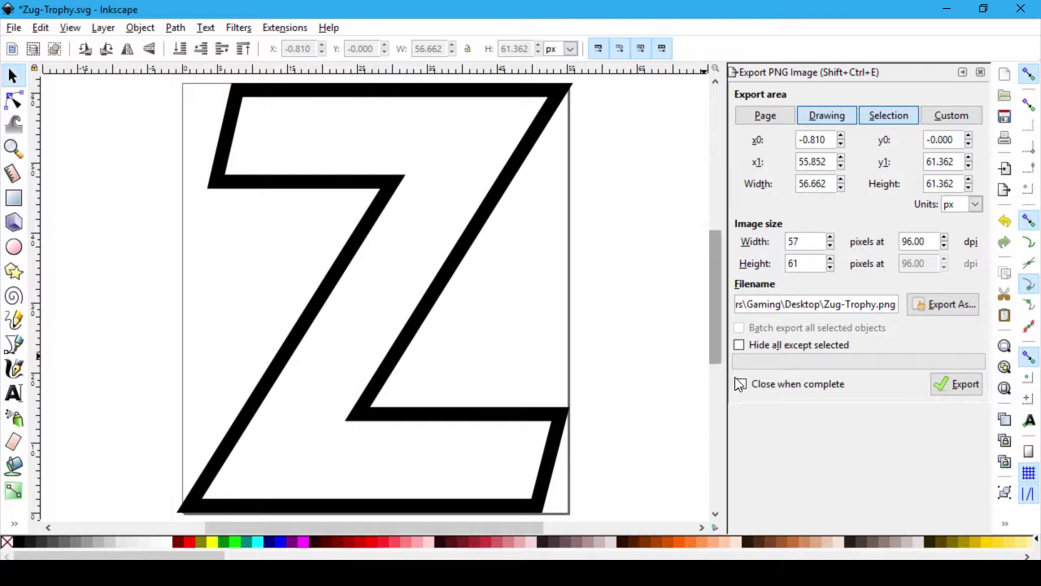
Step: Search DuckDuckGo for 'fontello' in a new browser tab
key(alt+Tab)
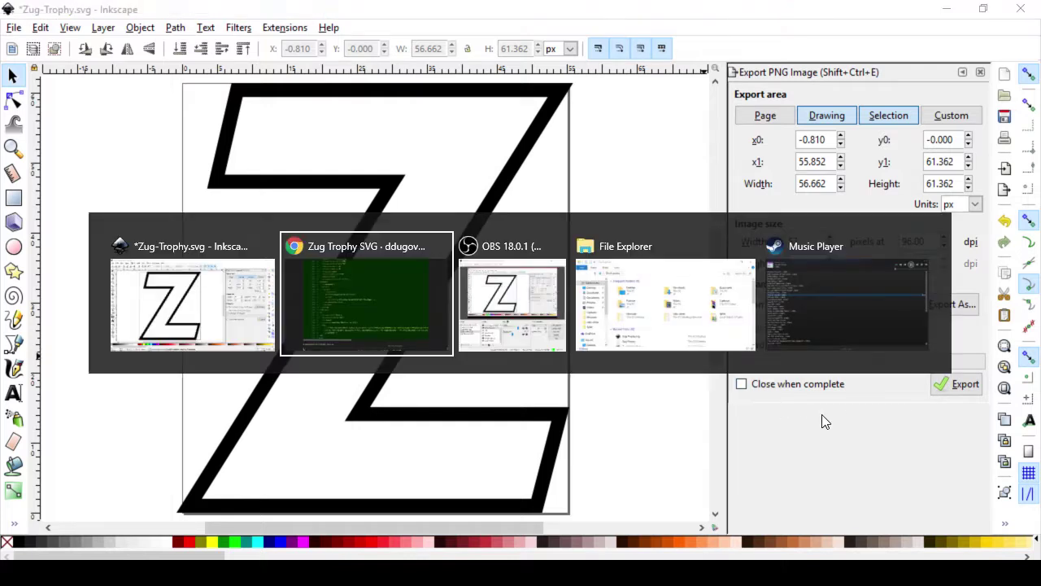
scroll(820, 414, up, 10)
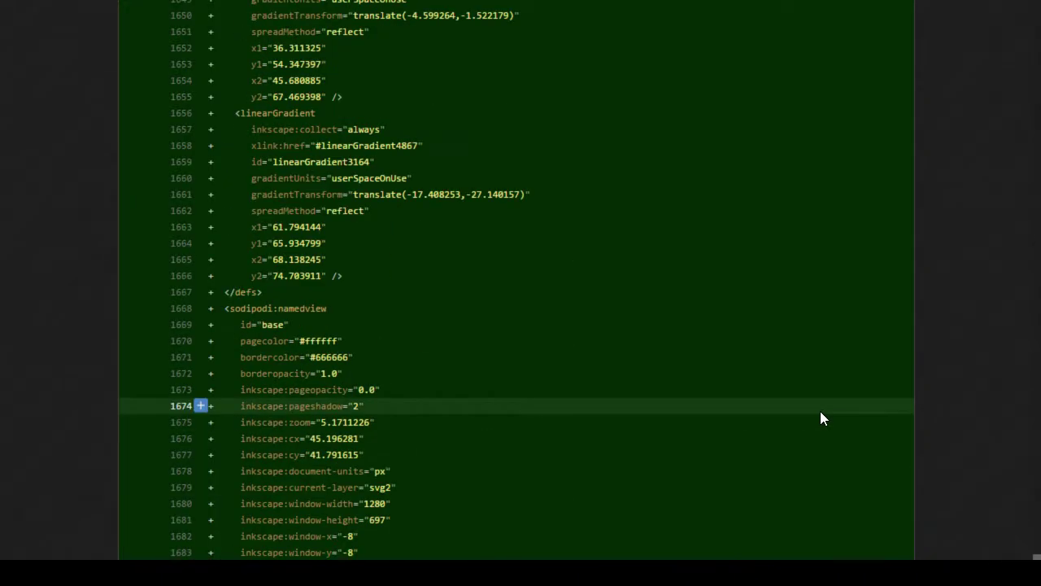
key(F11)
key(ctrl+t)
text(font)
key(Return)
key(F11)
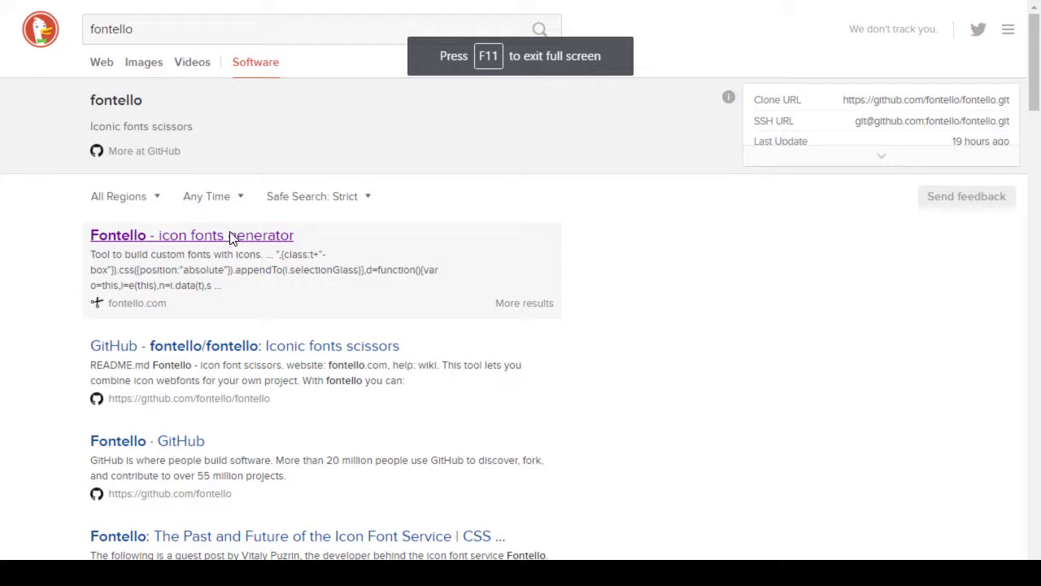
Step: Open Fontello's icon fonts generator from the results and clear all stored custom icons
click(232, 237)
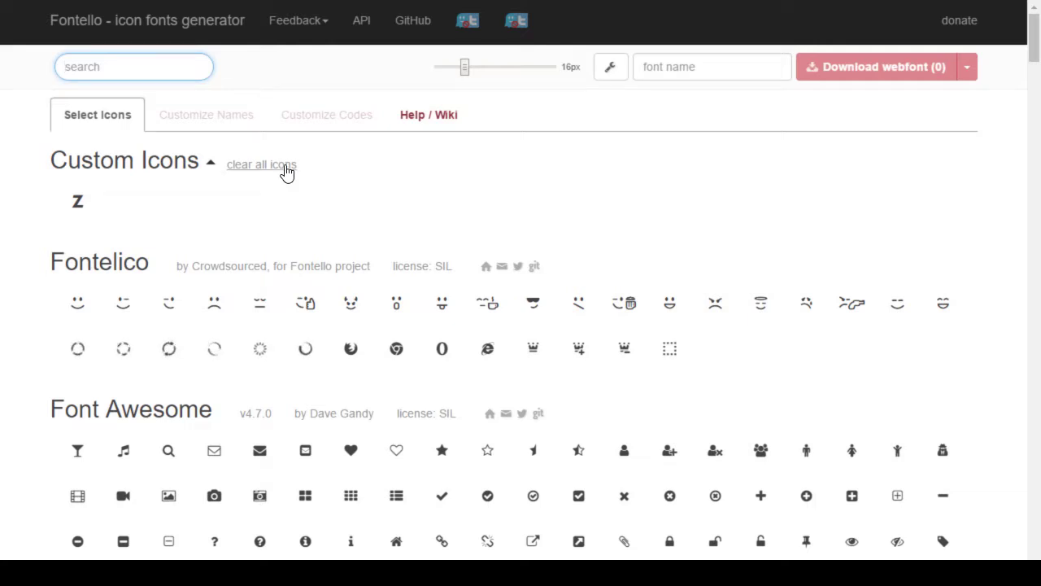
click(351, 188)
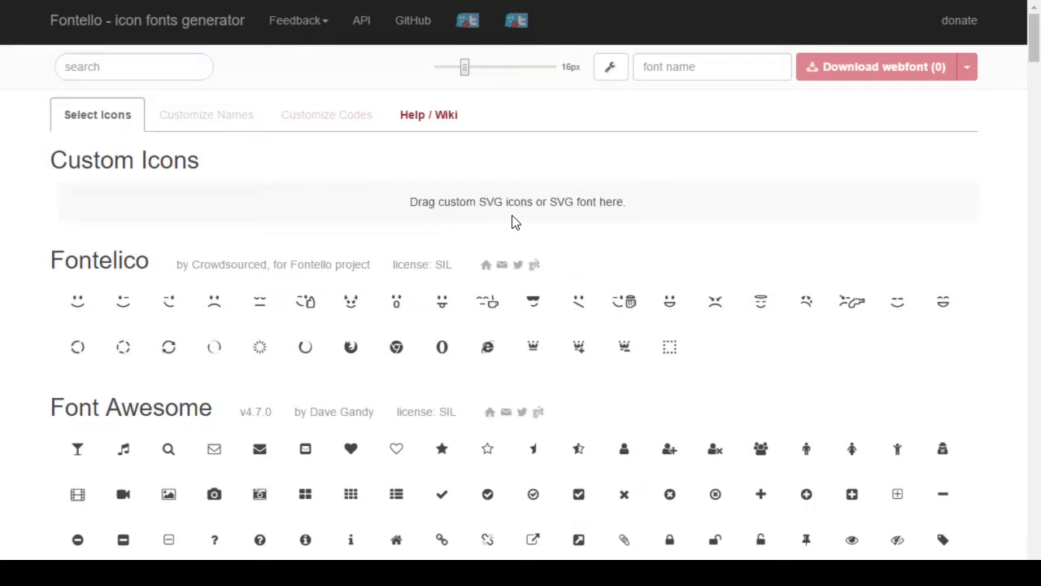
Step: Try importing zug-trophy.png into Fontello; it fails with an unknown format error
click(604, 75)
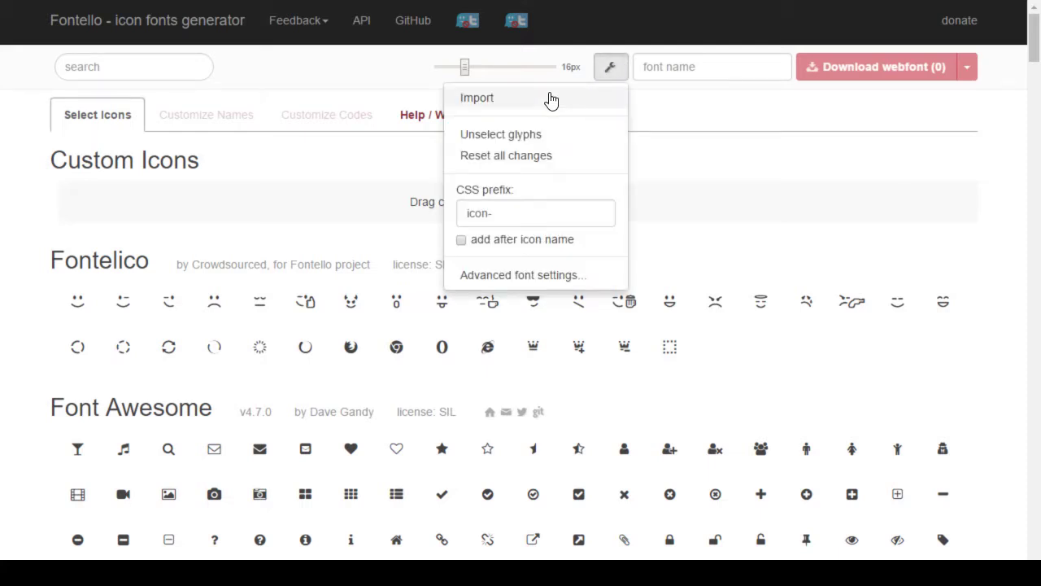
click(554, 97)
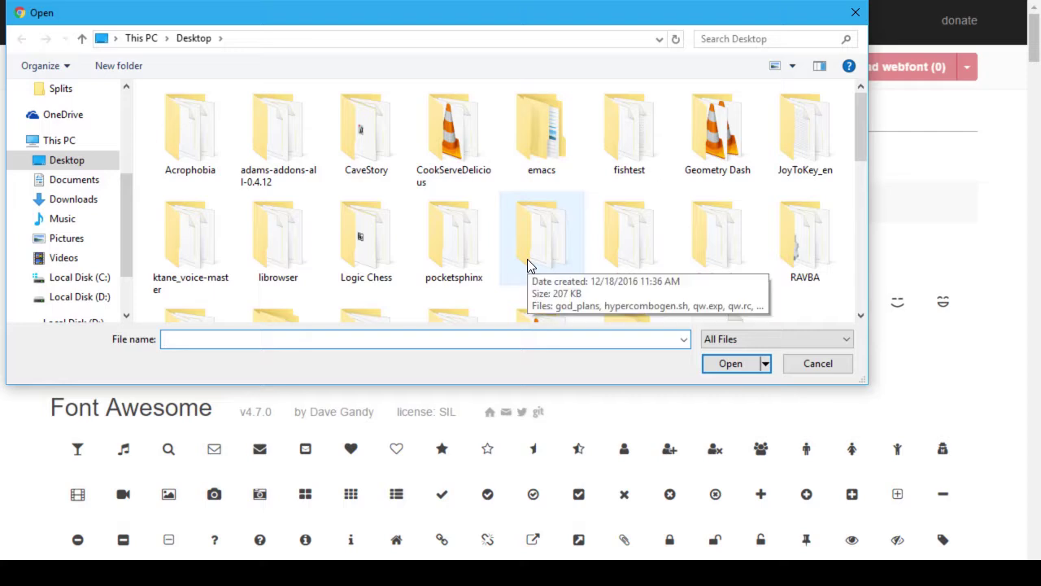
text(zu)
key(Down)
key(Down)
key(Down)
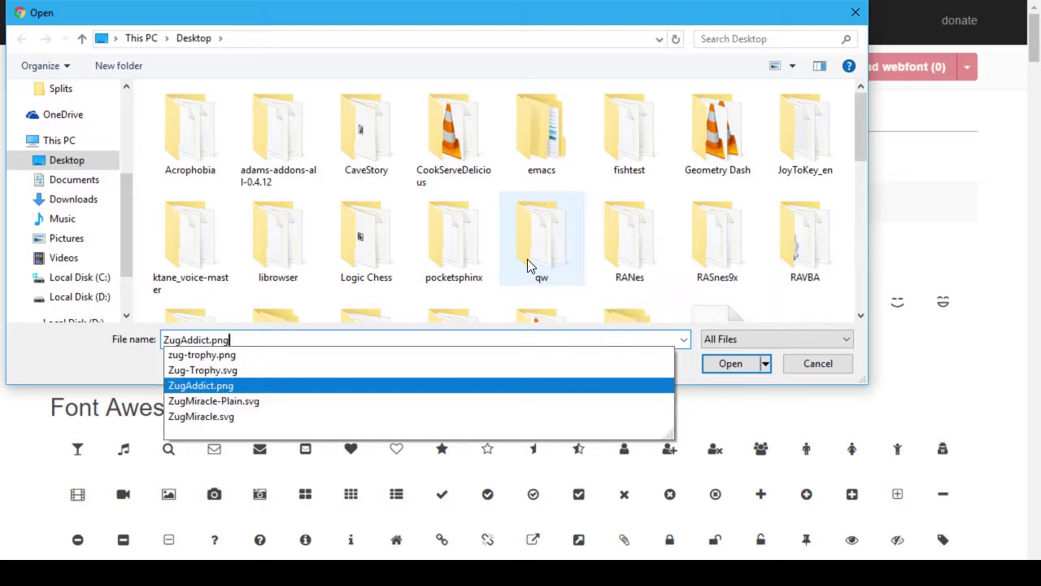
key(Up)
key(Up)
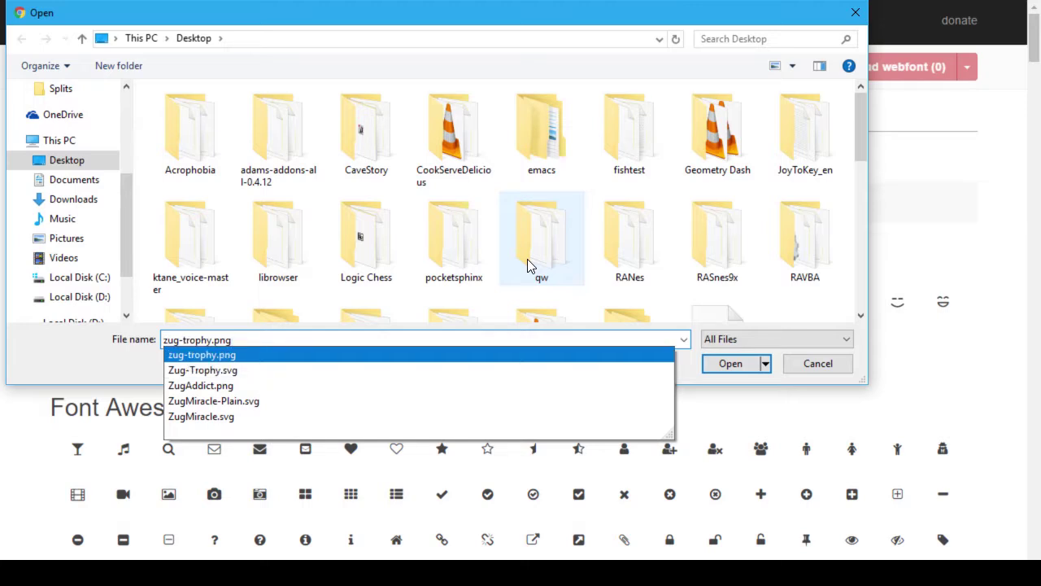
key(Return)
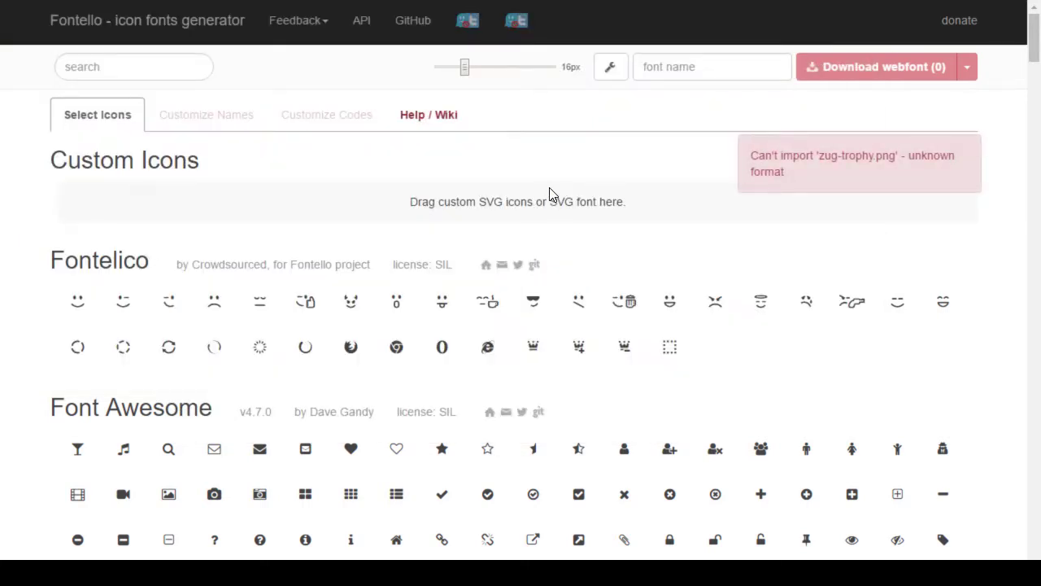
click(605, 75)
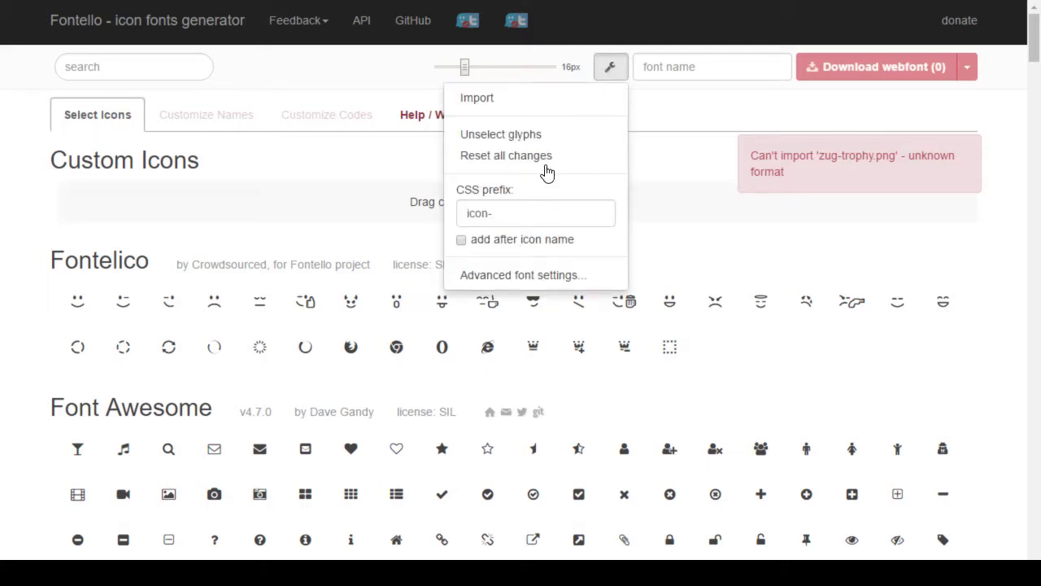
Step: Import Zug-Trophy.svg from the Desktop as a Fontello custom icon, then return to Inkscape
click(530, 98)
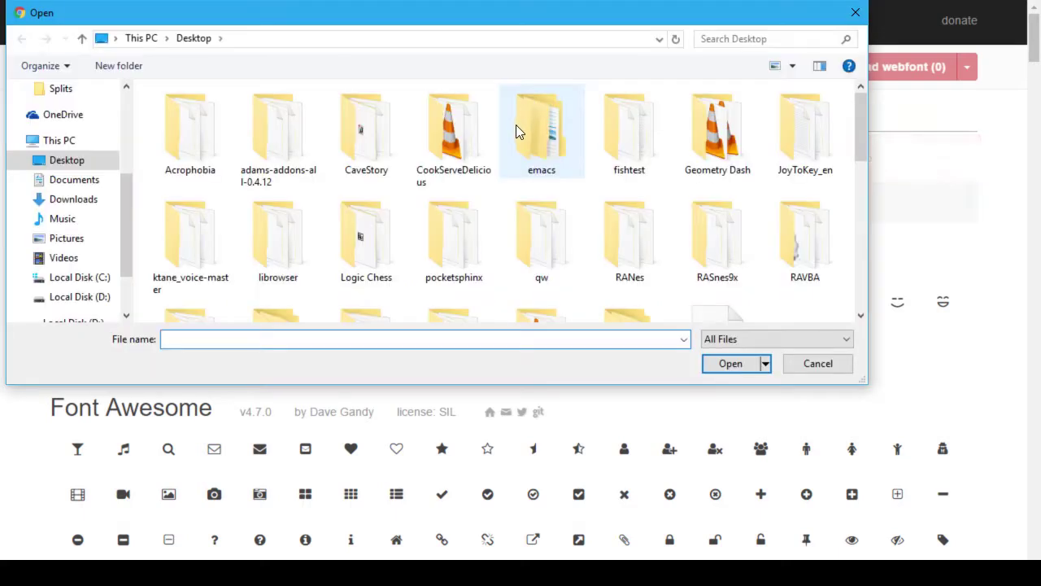
text(zug)
key(Down)
key(Down)
key(Down)
key(Down)
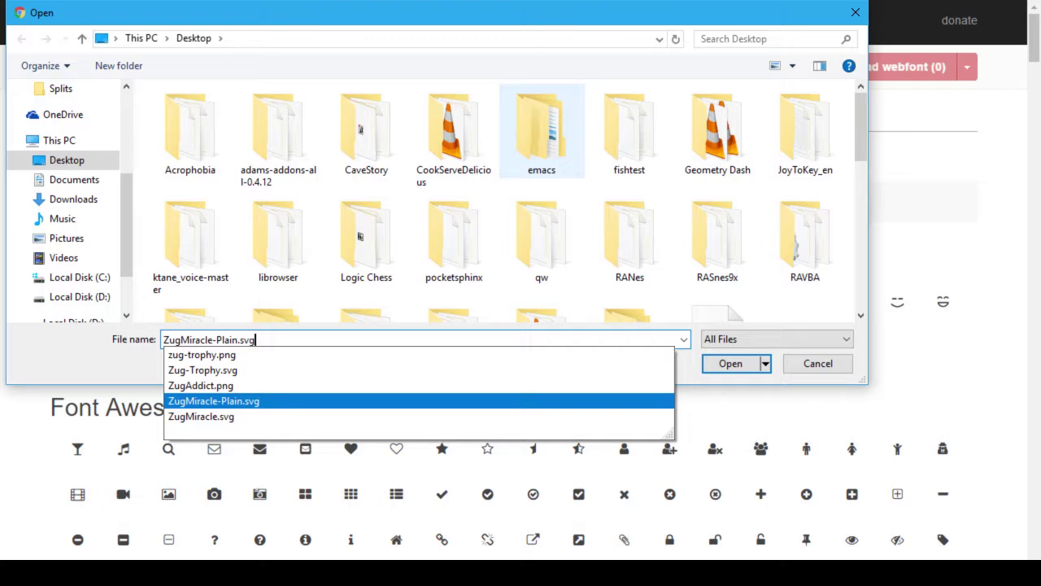
key(Up)
key(Up)
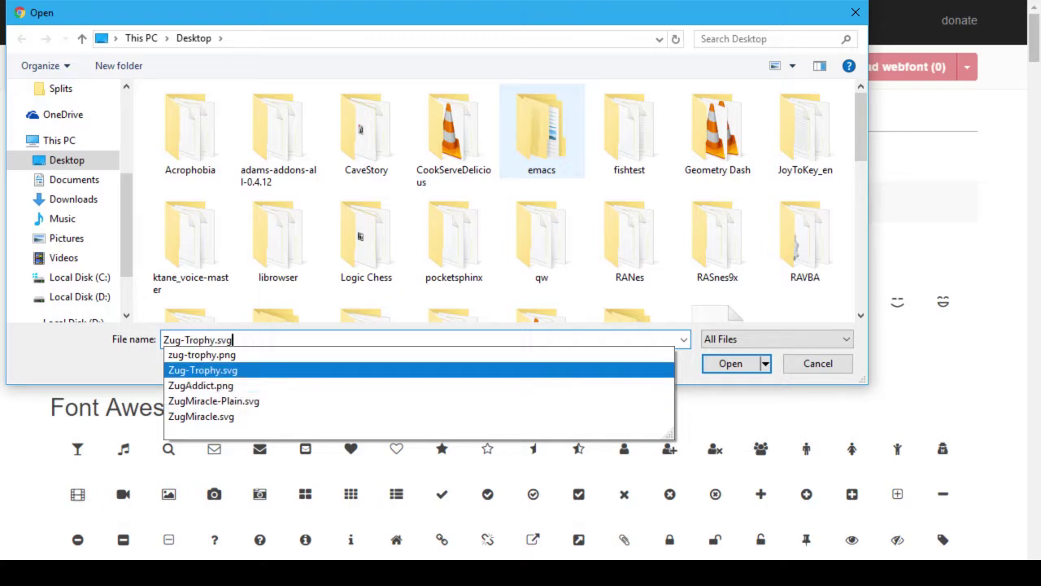
key(Return)
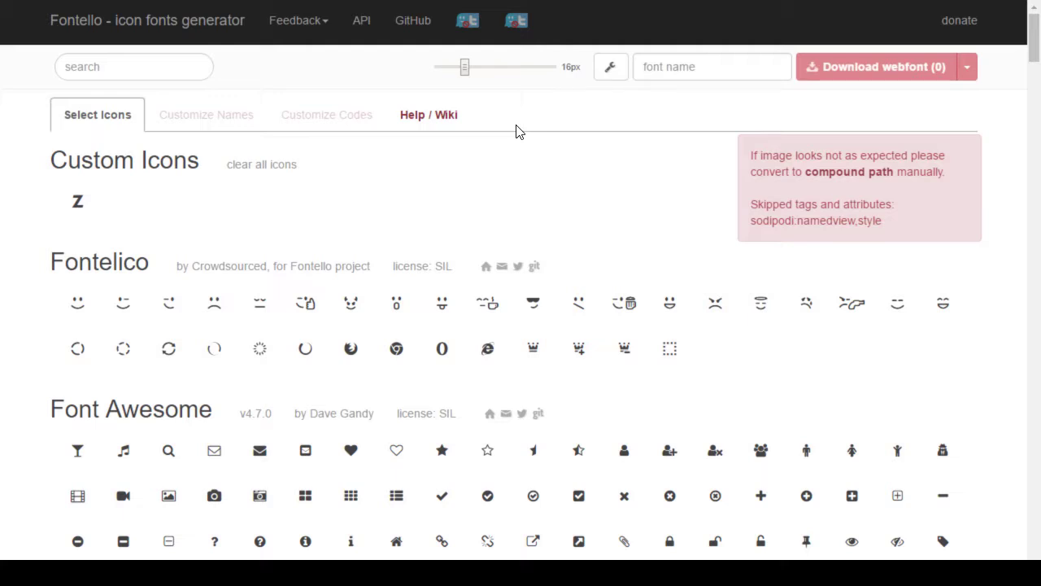
key(alt+Tab)
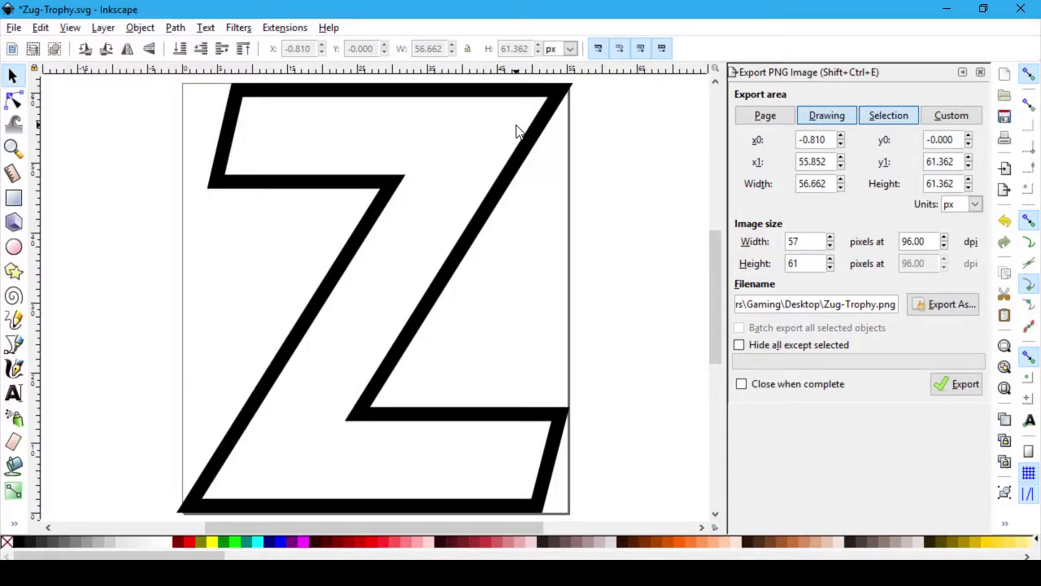
Step: Save Zug-Trophy.svg, then browse the Extensions and Filters menus without applying anything
key(ctrl+s)
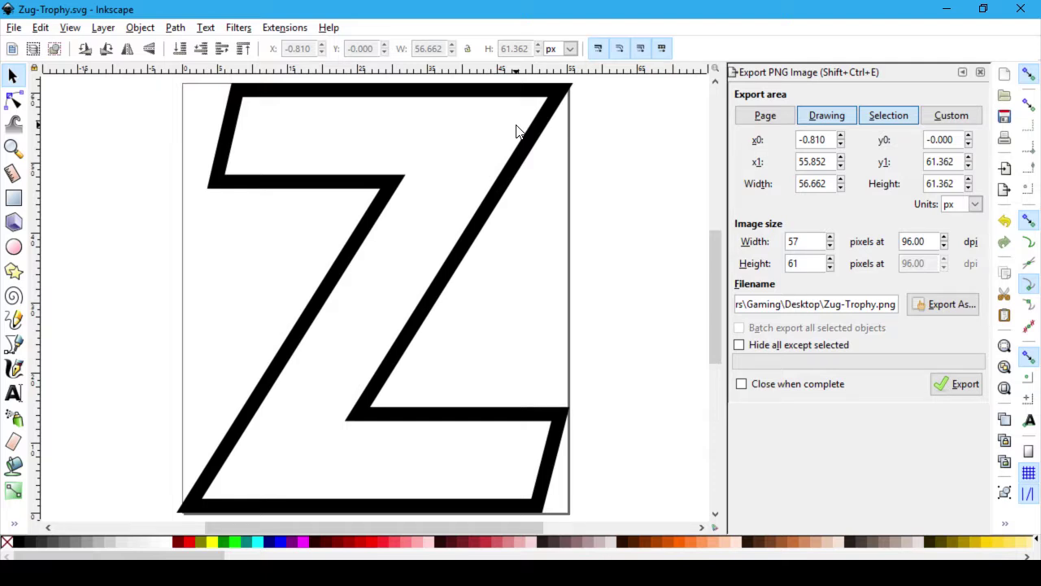
click(274, 33)
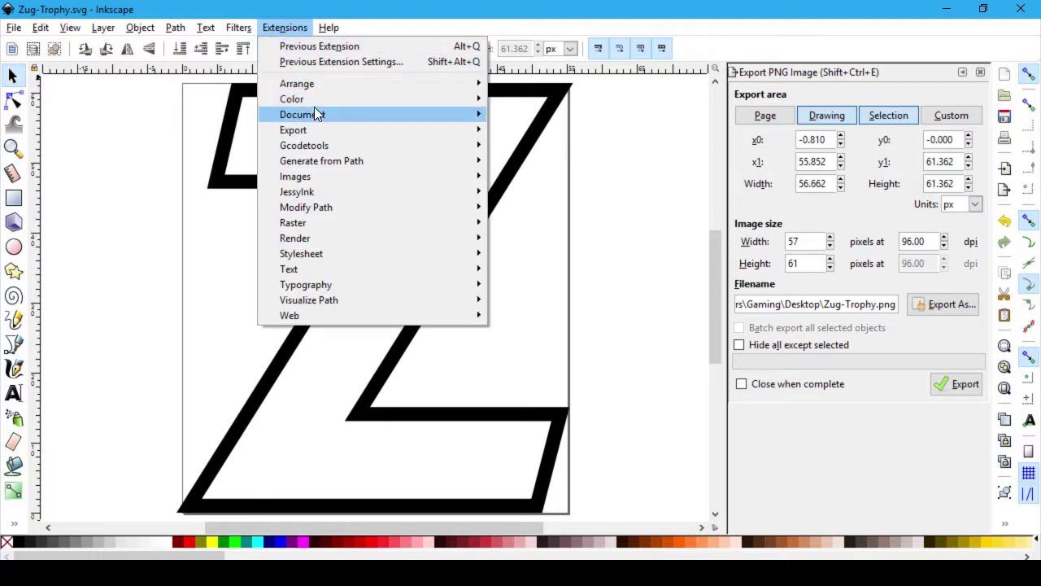
mouse_move(317, 111)
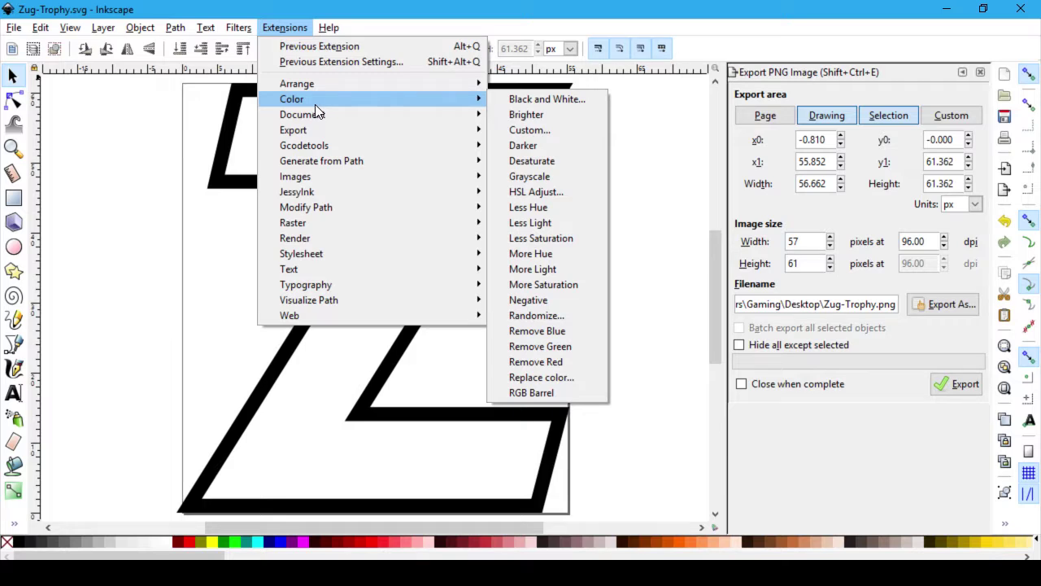
click(309, 26)
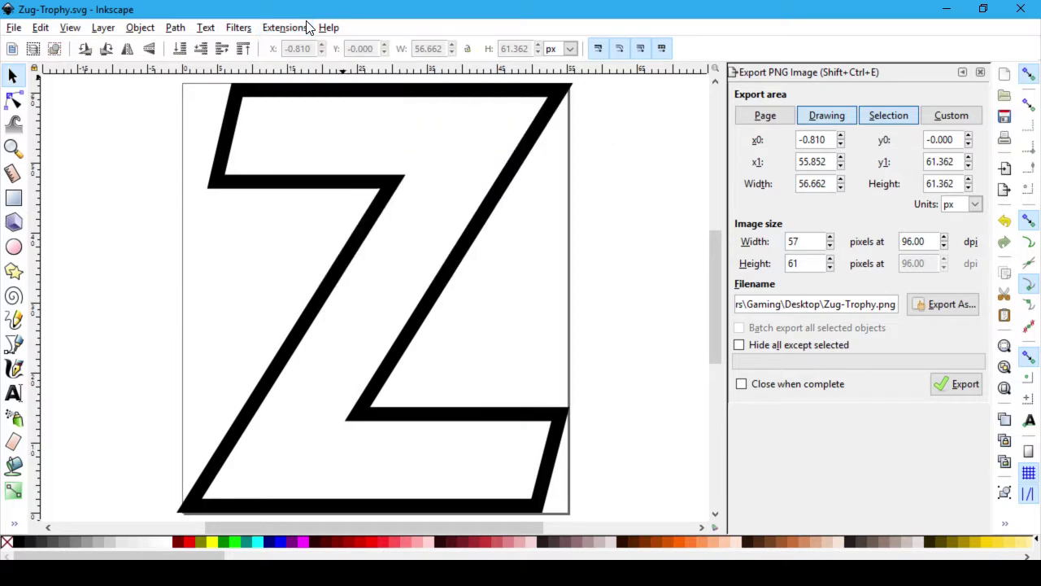
click(232, 27)
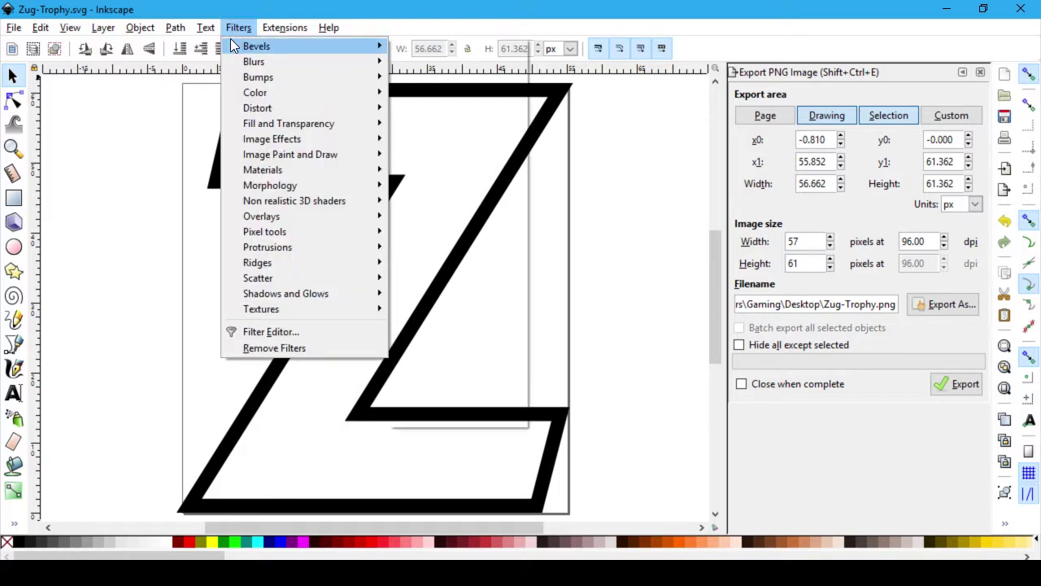
mouse_move(230, 39)
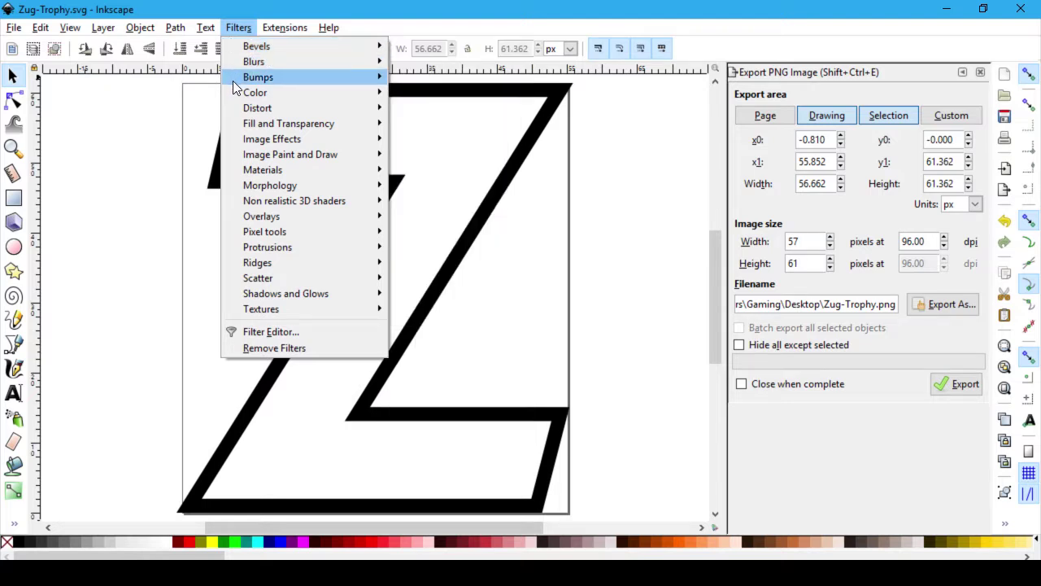
mouse_move(174, 28)
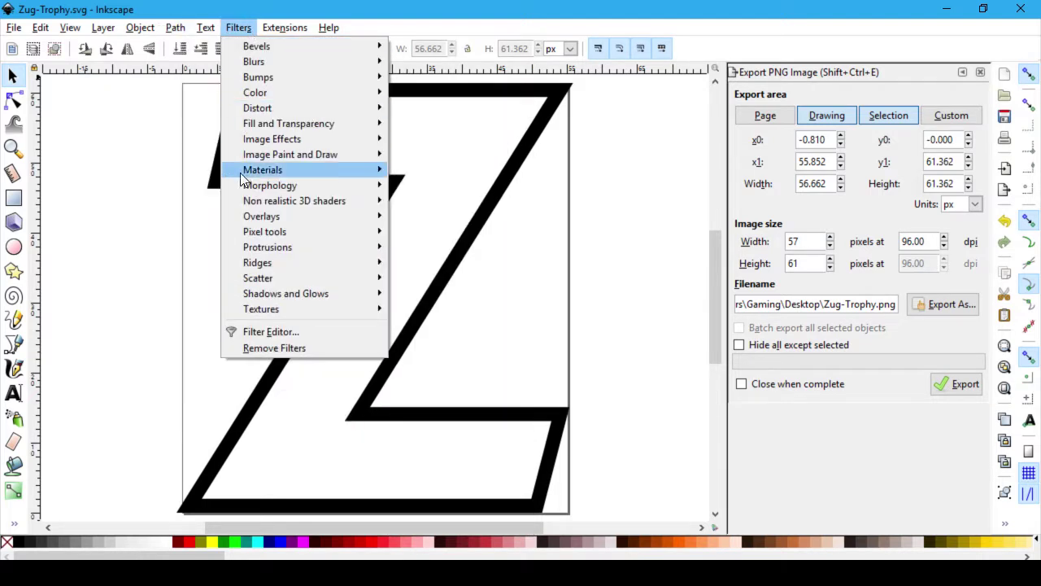
click(306, 348)
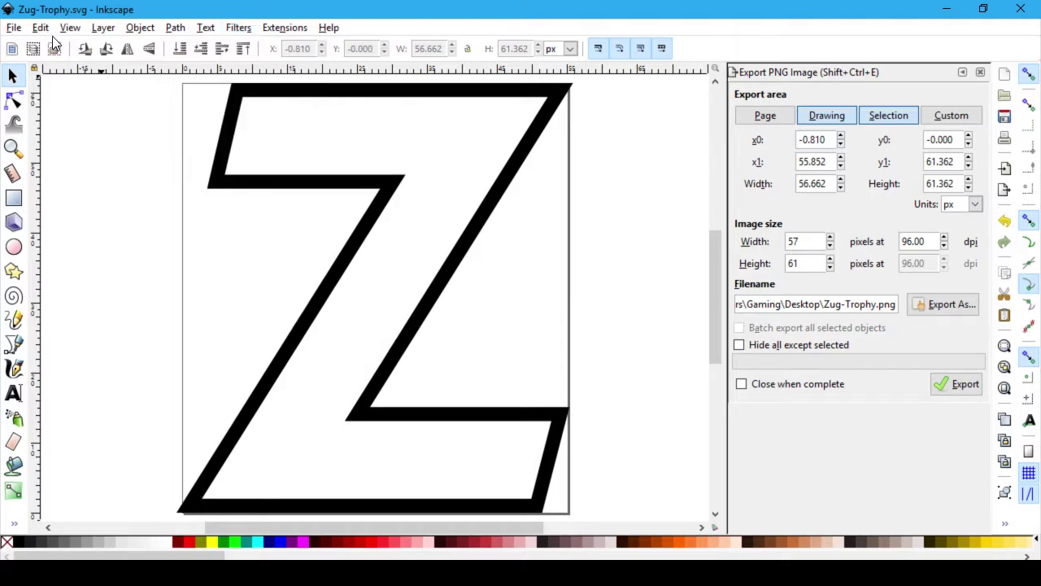
Step: Check the Z's Object Properties showing path2591, then close it and the Export PNG panel
click(233, 105)
right_click(233, 99)
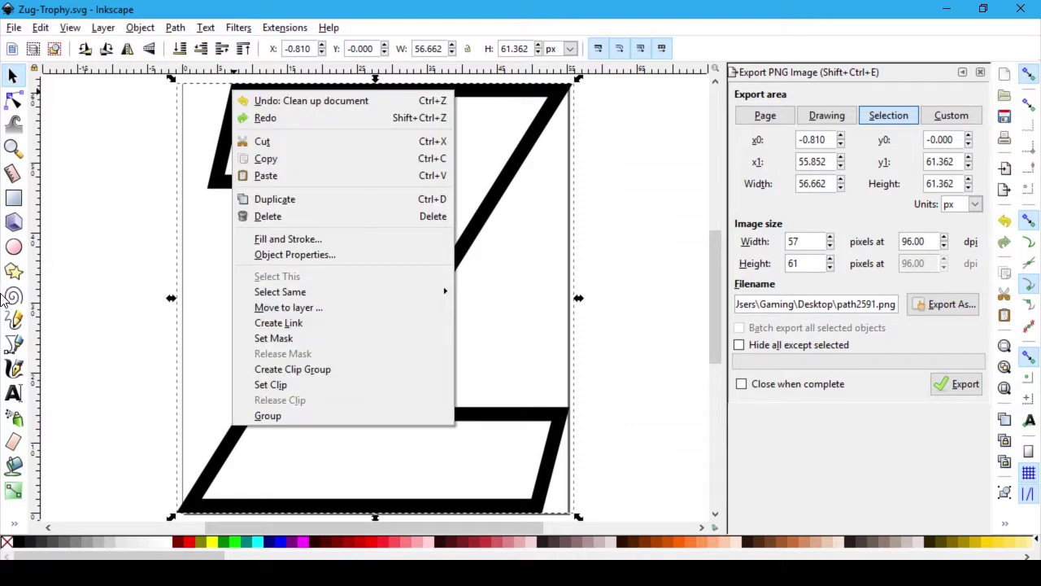
click(395, 261)
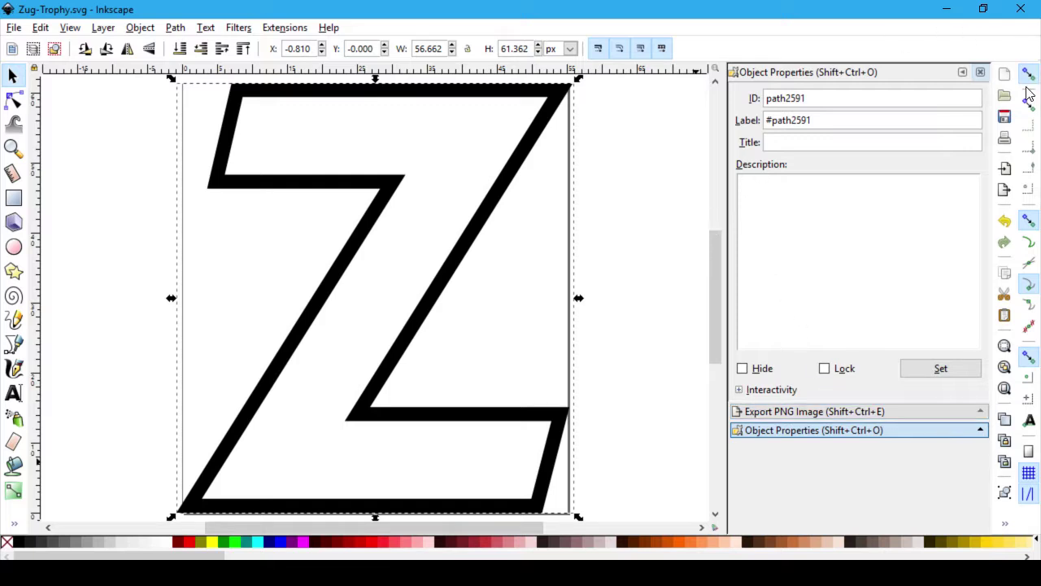
click(981, 74)
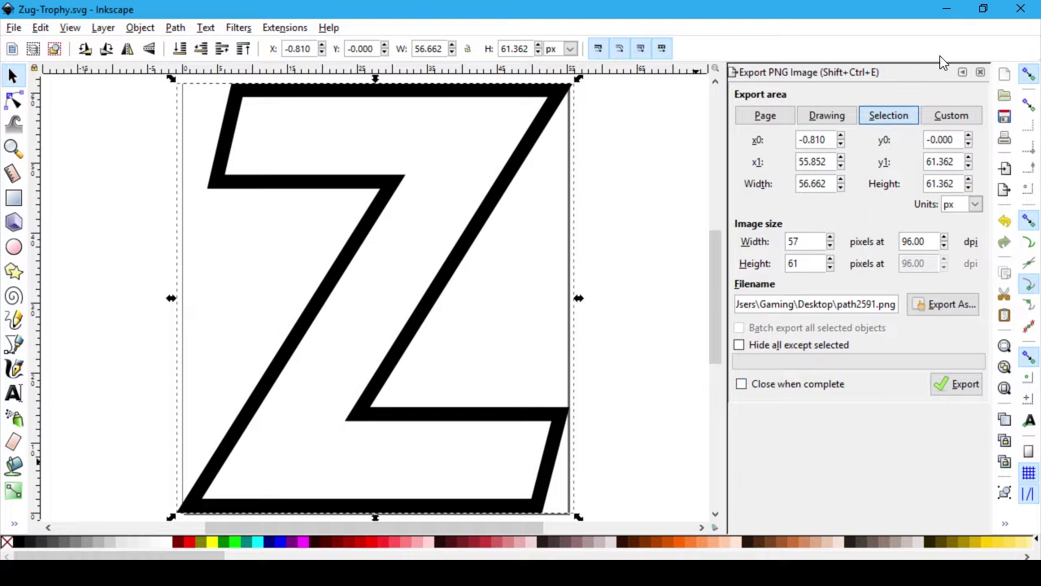
click(980, 72)
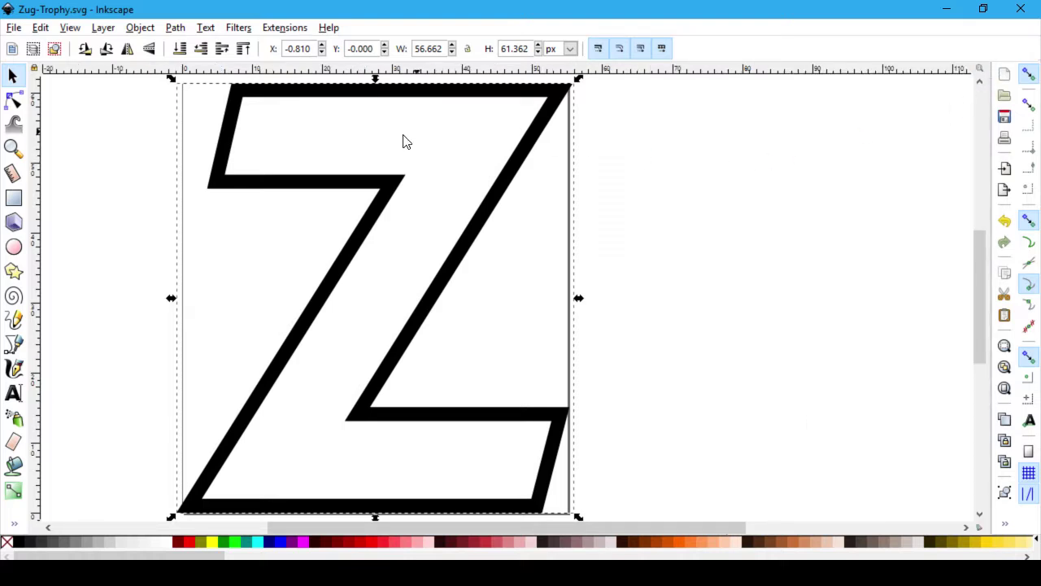
Step: Reopen the Z's Object Properties to recheck path2591, then close the panel
right_click(416, 203)
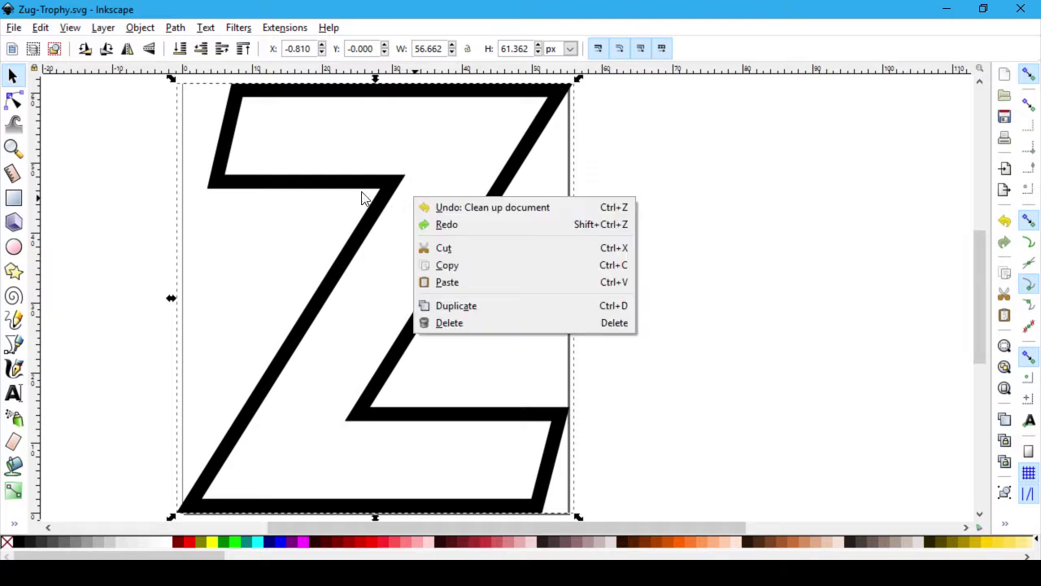
click(388, 200)
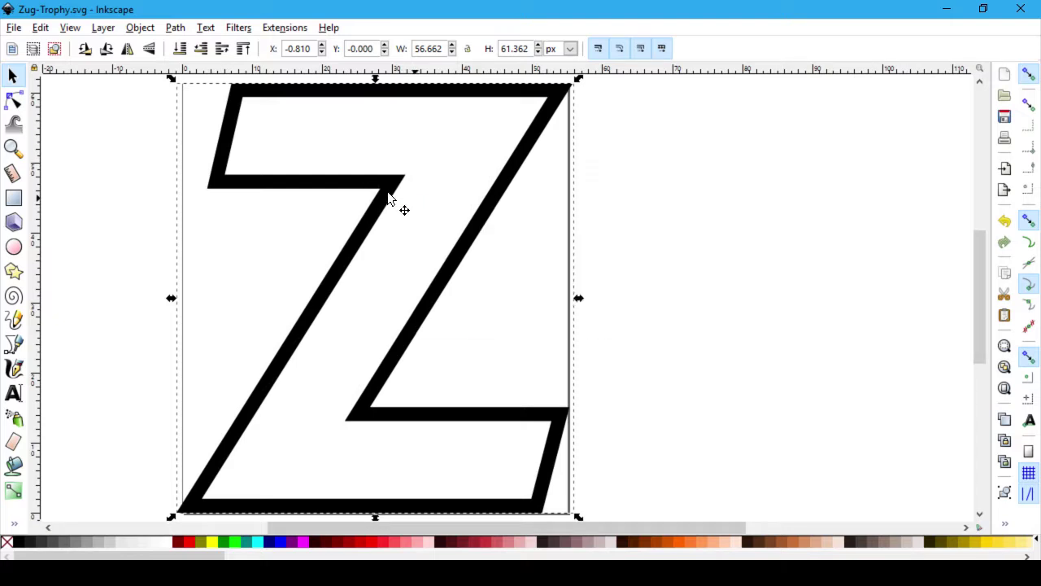
right_click(388, 194)
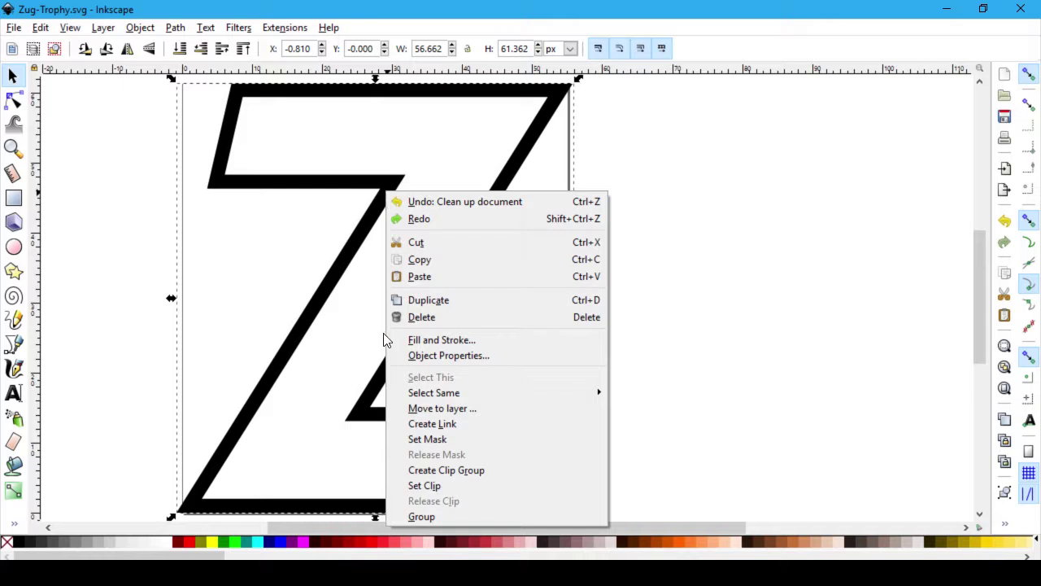
click(446, 355)
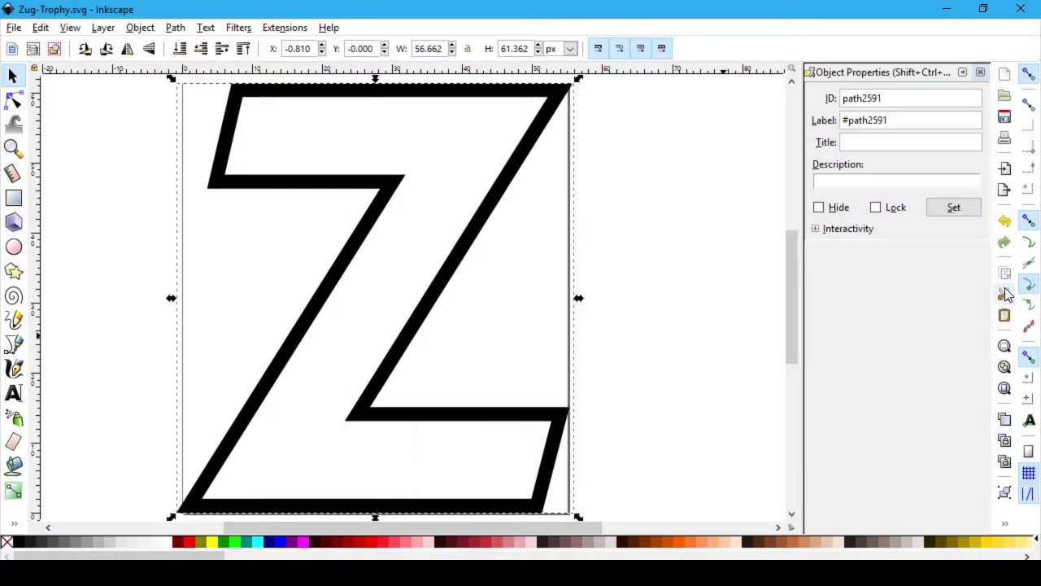
click(980, 74)
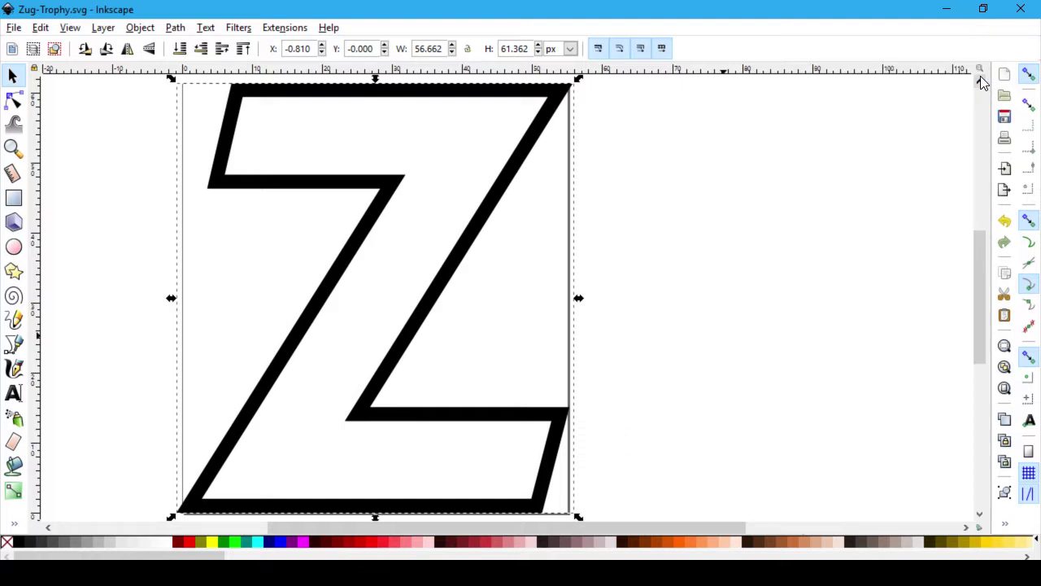
Step: Inspect the Z's stroke paint and fill in Fill and Stroke, confirming it has no fill
right_click(510, 183)
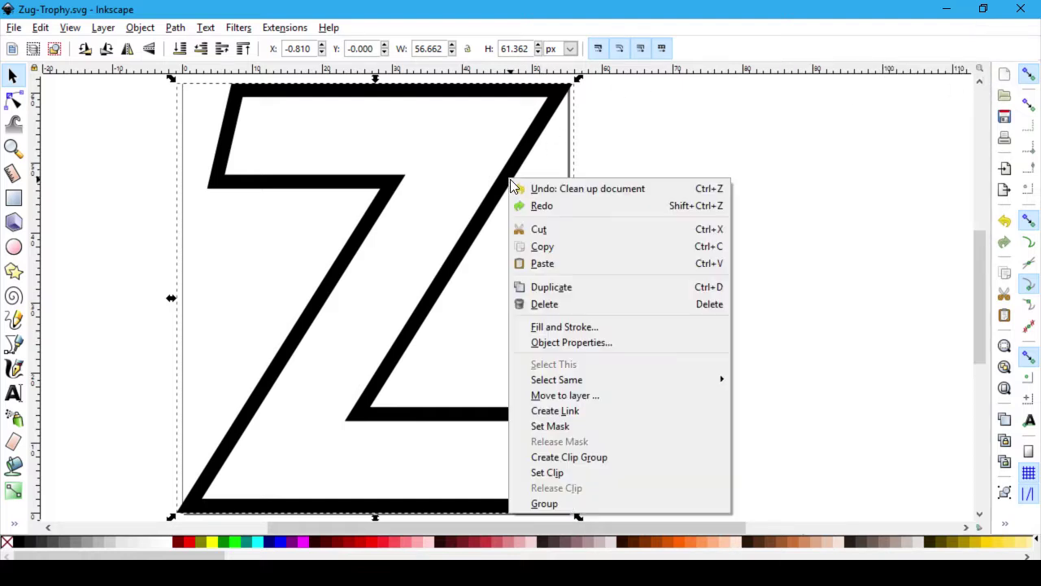
click(550, 327)
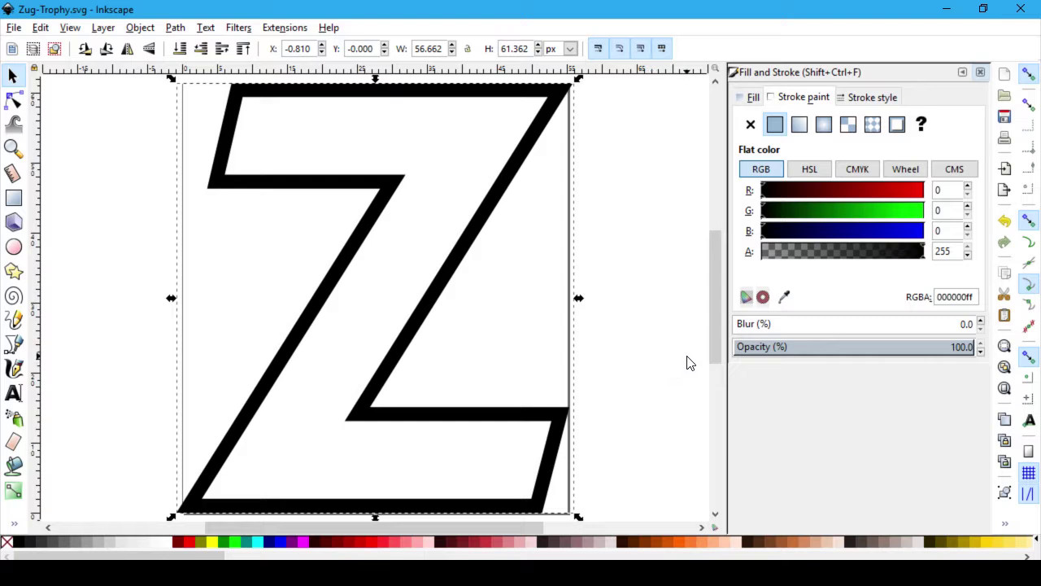
click(825, 99)
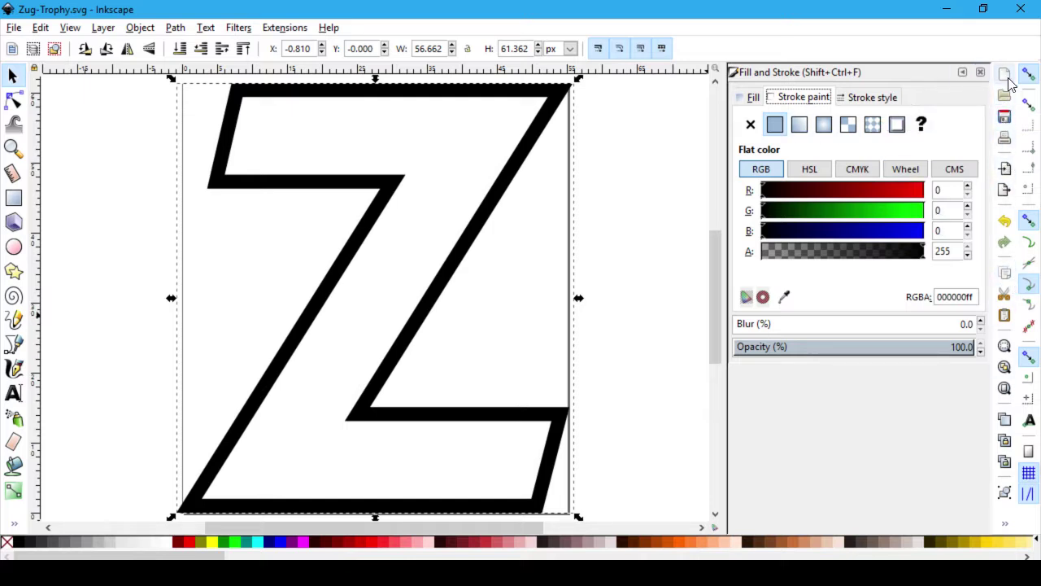
click(980, 71)
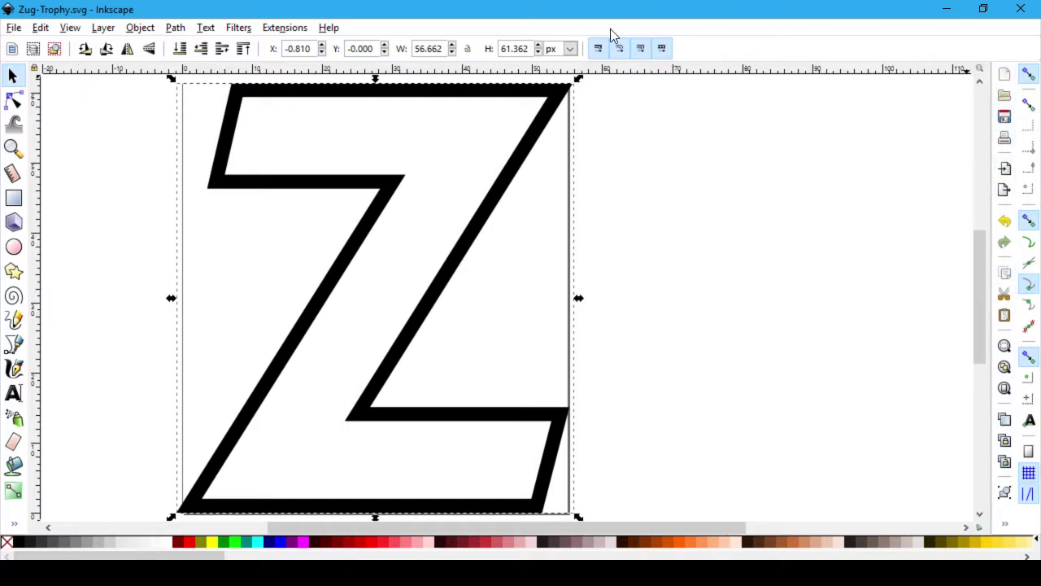
click(291, 30)
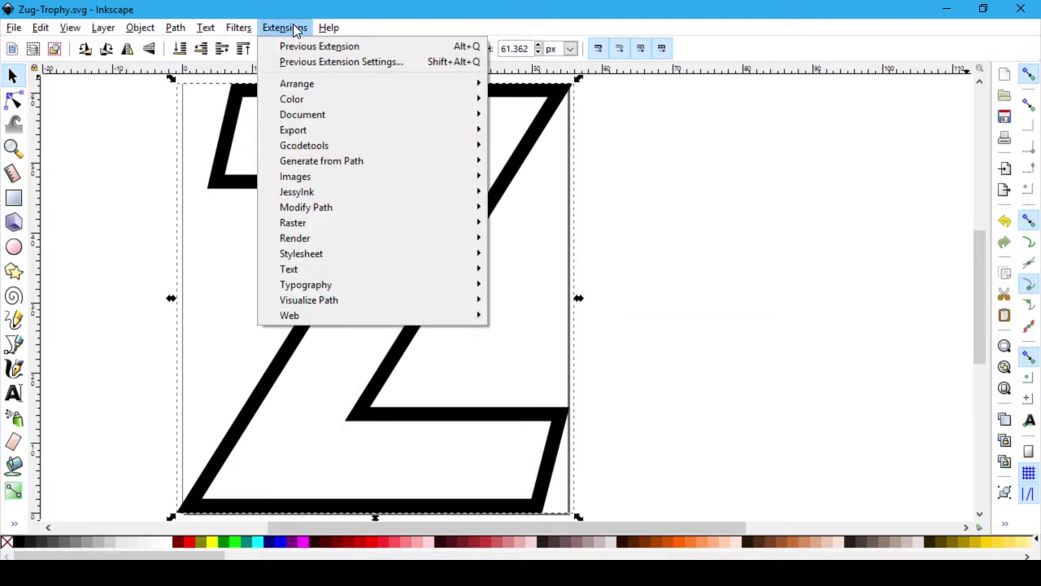
click(529, 133)
right_click(536, 128)
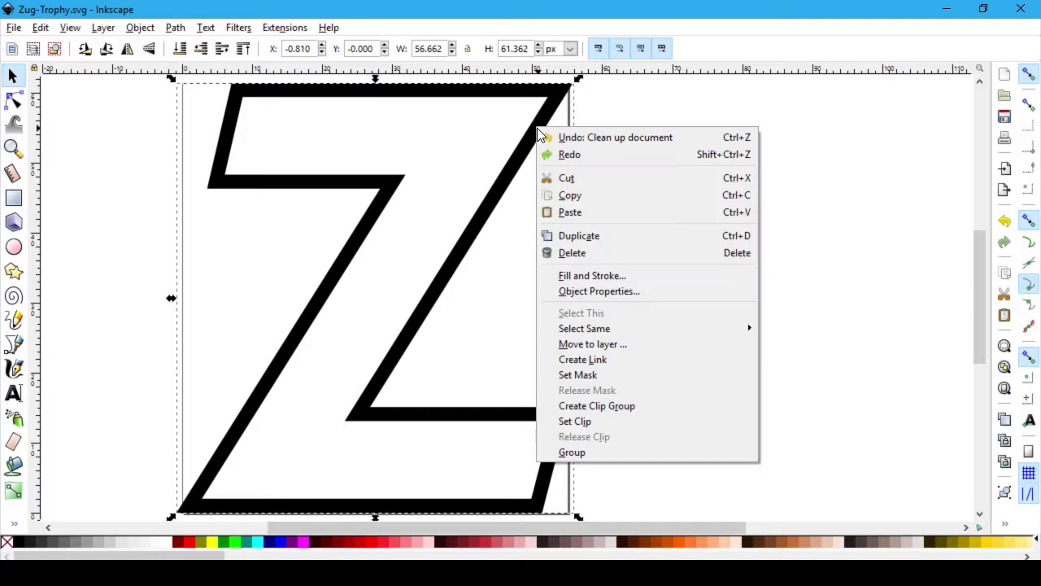
click(590, 275)
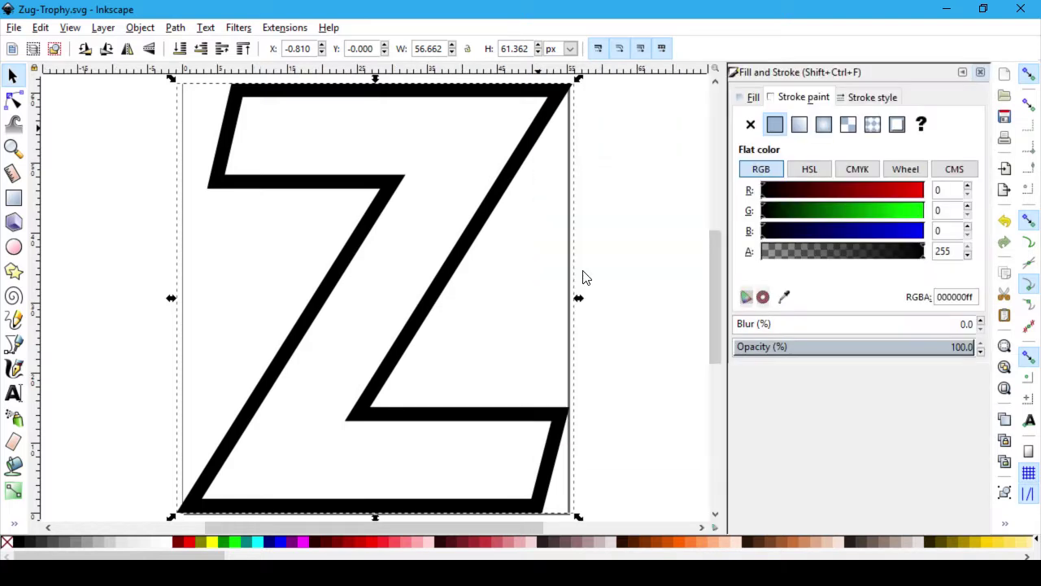
click(754, 97)
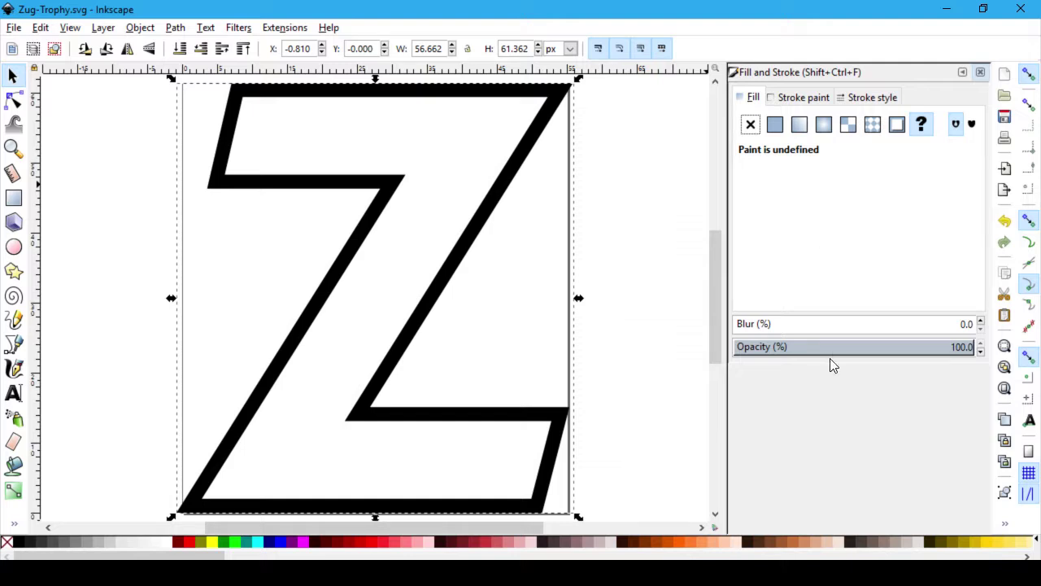
click(980, 74)
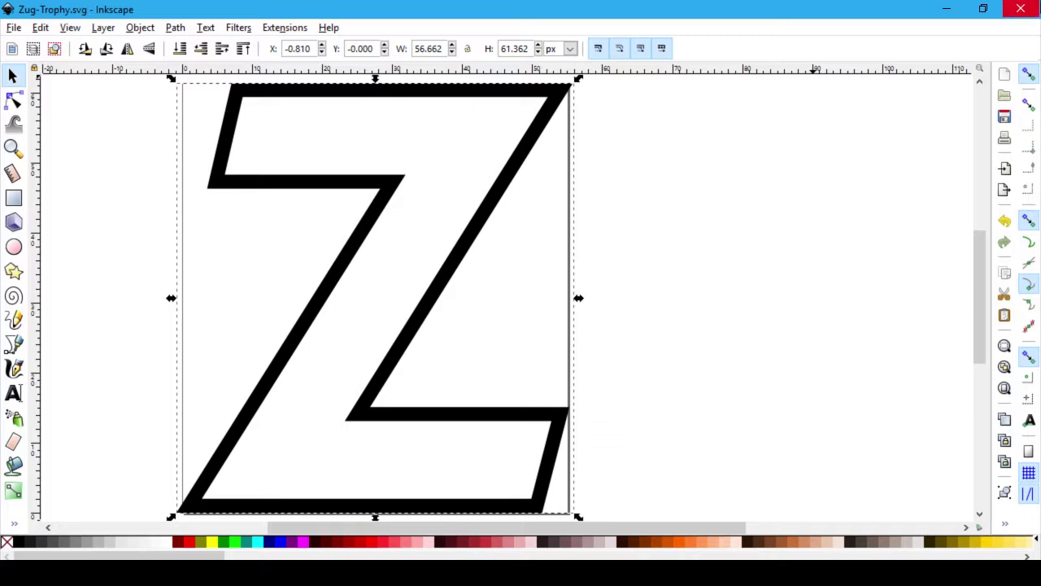
Step: Open Zug-Trophy.svg from File Explorer in Notepad++ to view its XML
key(alt+Tab)
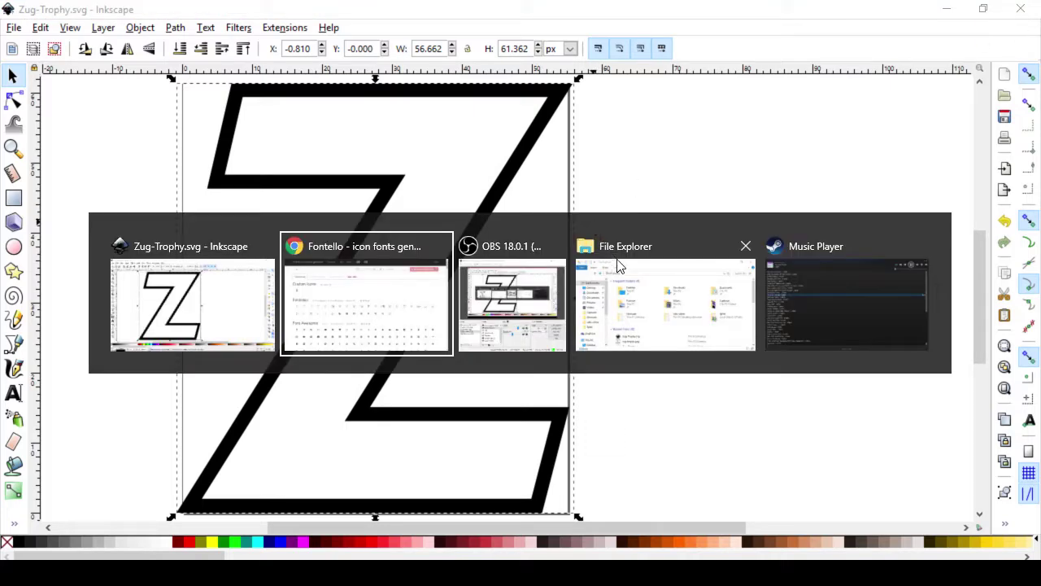
click(614, 262)
scroll(553, 332, down, 5)
scroll(400, 274, up, 5)
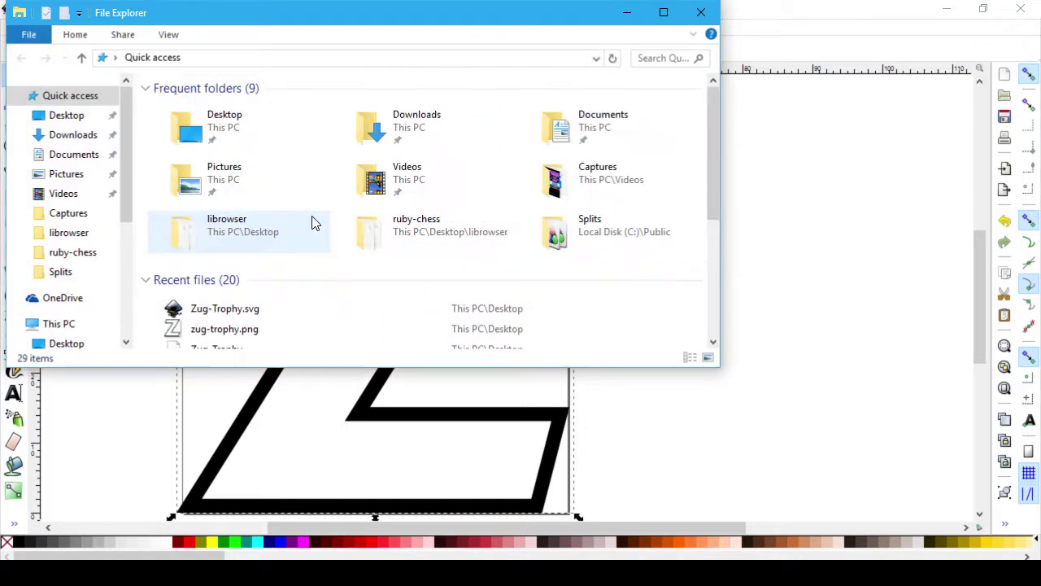
right_click(250, 314)
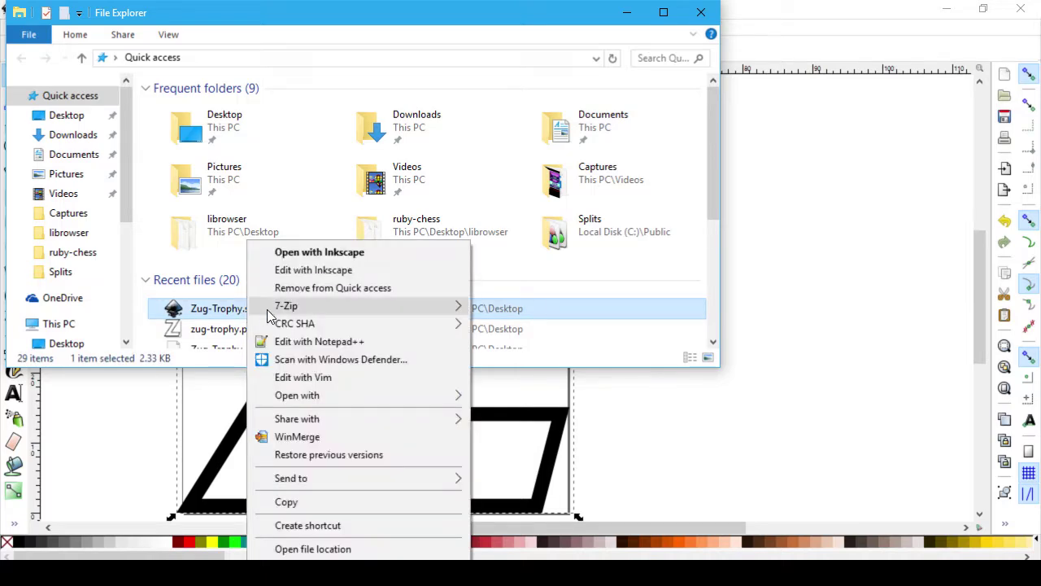
click(320, 342)
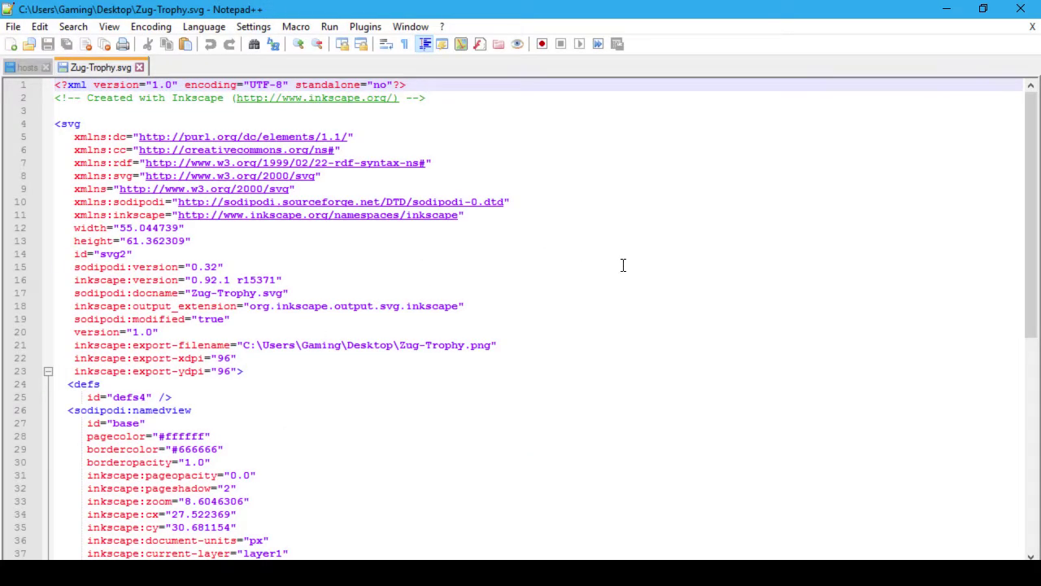
Step: Scroll the Zug-Trophy.svg source, highlighting the namedview and svg root attributes
click(623, 262)
scroll(621, 260, down, 7)
click(518, 288)
scroll(519, 287, down, 4)
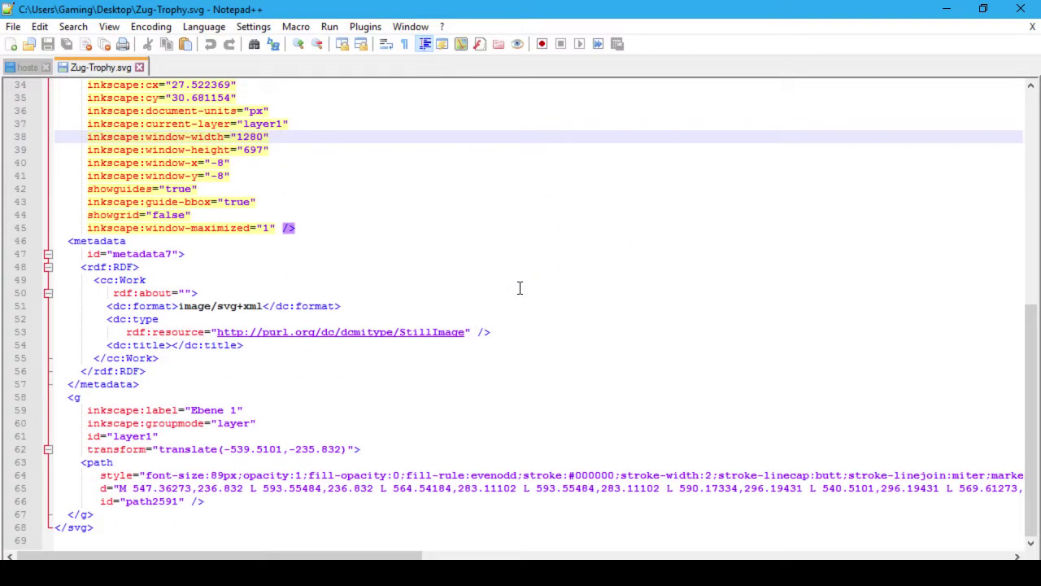
scroll(575, 338, up, 11)
click(588, 295)
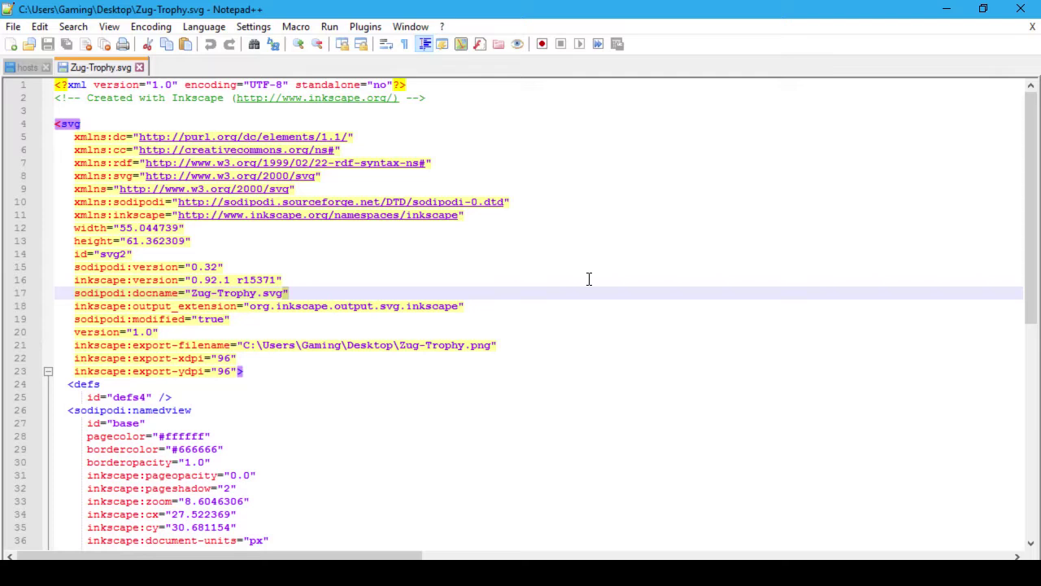
Step: Read path2591's style line (fill-opacity 0, 2-wide #000000 stroke) and path data
key(Down)
key(Down)
key(Down)
key(Down)
key(Down)
key(Down)
key(Down)
key(Down)
key(Down)
key(Down)
key(Down)
key(Down)
key(Down)
key(Down)
key(Down)
key(Down)
key(Down)
key(Down)
key(Down)
key(Down)
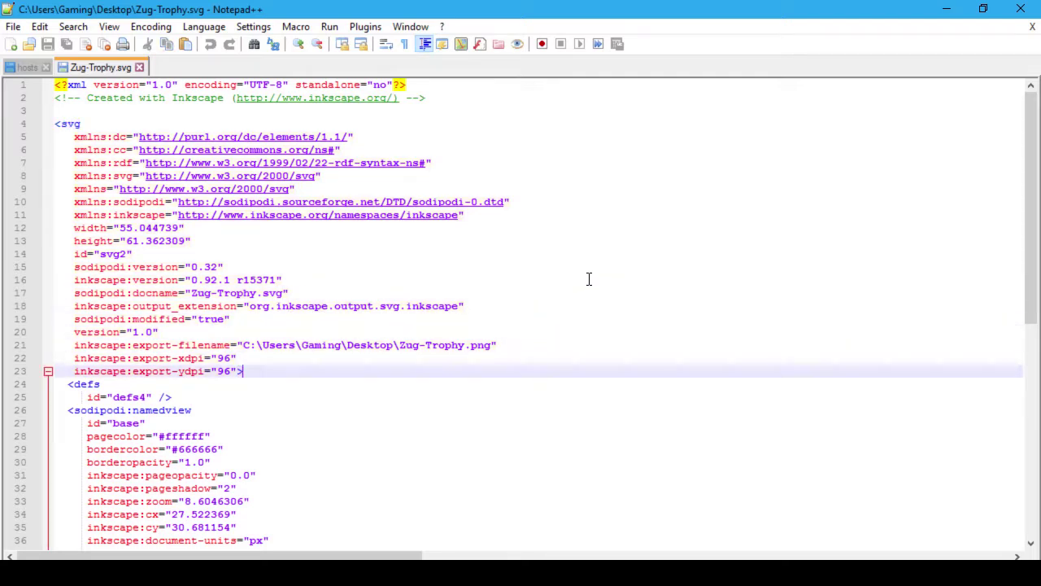
key(Down)
key(Down)
key(Down)
key(Down)
key(Down)
key(Down)
key(Down)
key(Down)
key(Down)
key(Down)
key(Down)
key(Down)
key(Down)
key(Down)
key(Down)
key(Down)
key(Down)
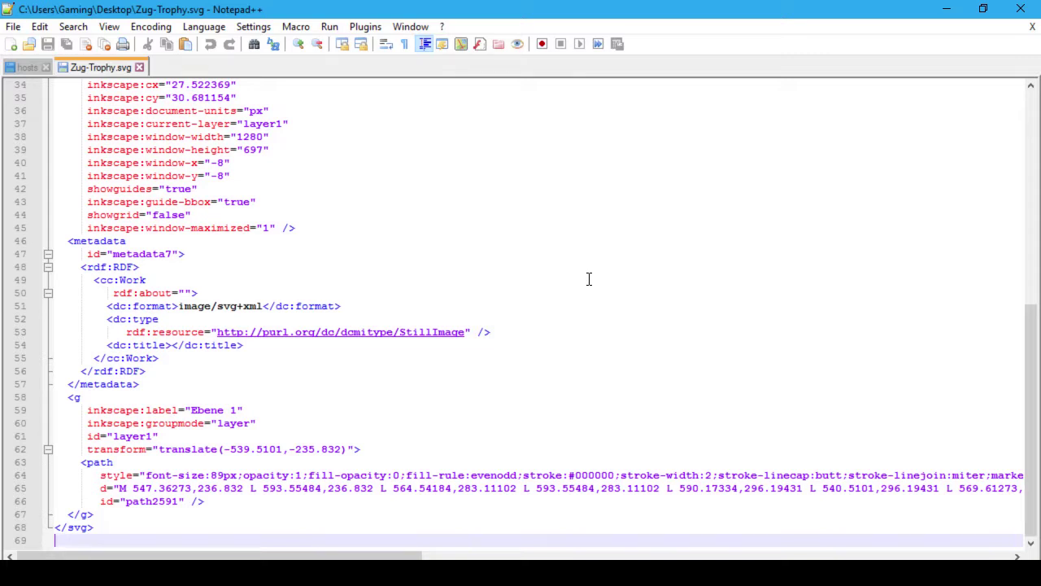
key(Up)
key(Up)
key(Up)
key(Up)
key(Up)
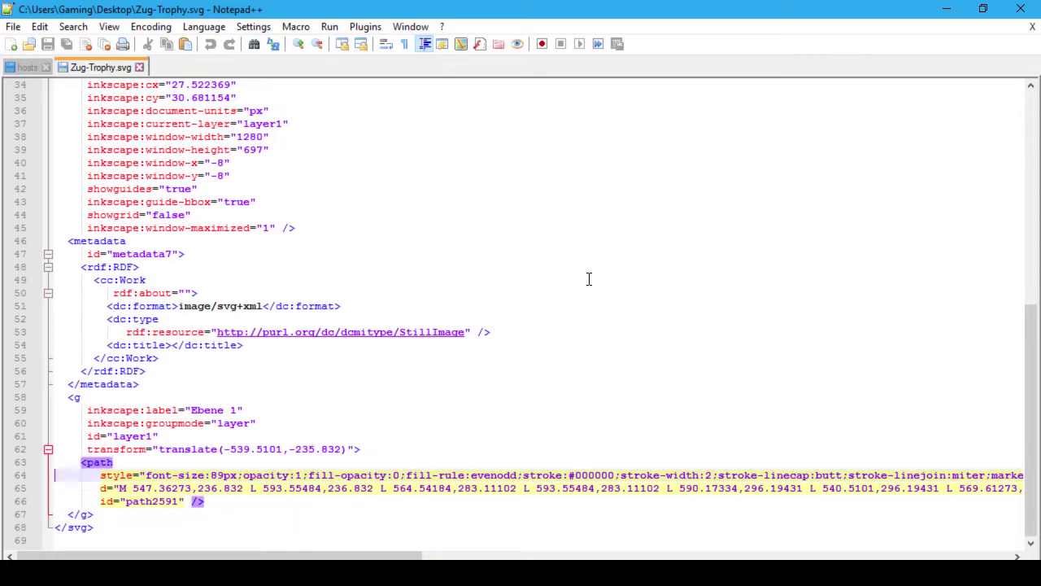
key(End)
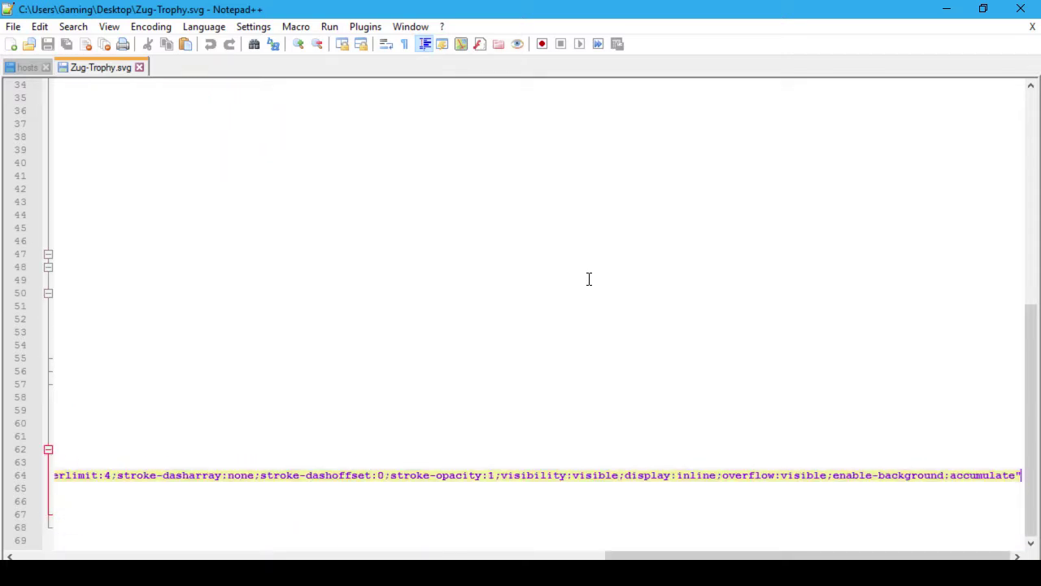
key(Home)
key(ctrl+Right)
key(ctrl+Right)
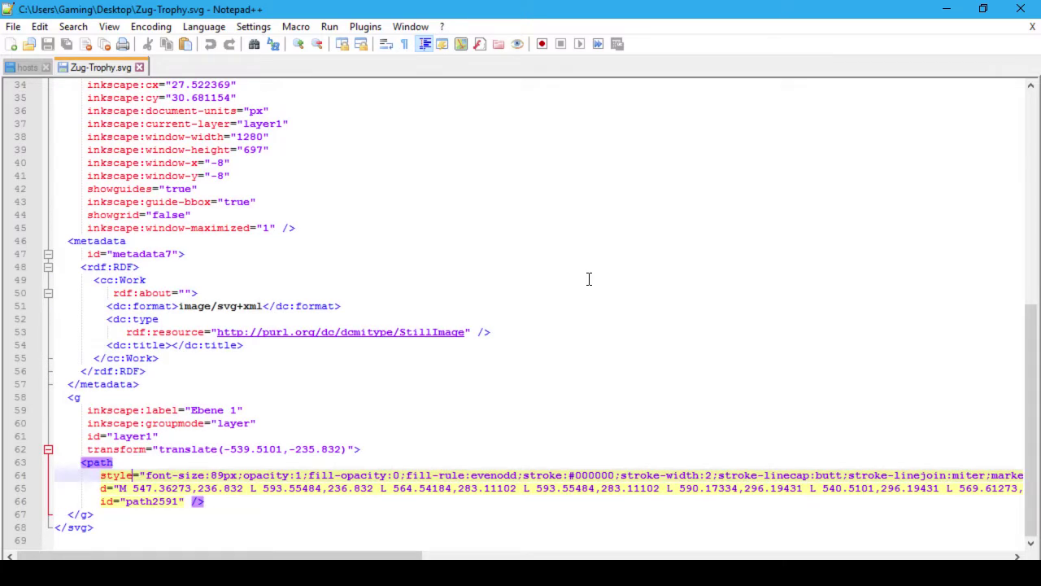
key(ctrl+Right)
key(ctrl+Right)
key(ctrl+Right)
key(ctrl+Right)
key(ctrl+Right)
key(ctrl+Right)
key(ctrl+Right)
key(ctrl+Right)
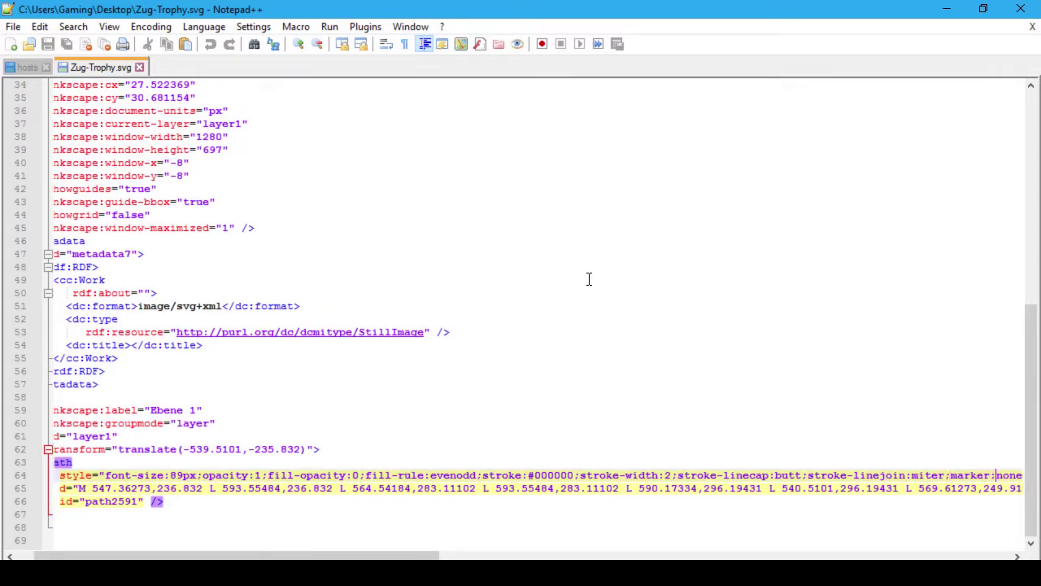
key(ctrl+Right)
key(ctrl+Right)
key(ctrl+Right)
key(ctrl+Right)
key(ctrl+Right)
key(ctrl+Right)
key(ctrl+Right)
key(ctrl+Right)
key(ctrl+Right)
key(ctrl+Right)
key(ctrl+Right)
key(ctrl+Right)
key(ctrl+Right)
key(ctrl+Right)
key(ctrl+Right)
key(ctrl+Right)
key(ctrl+Right)
key(ctrl+Right)
key(ctrl+Right)
key(ctrl+Right)
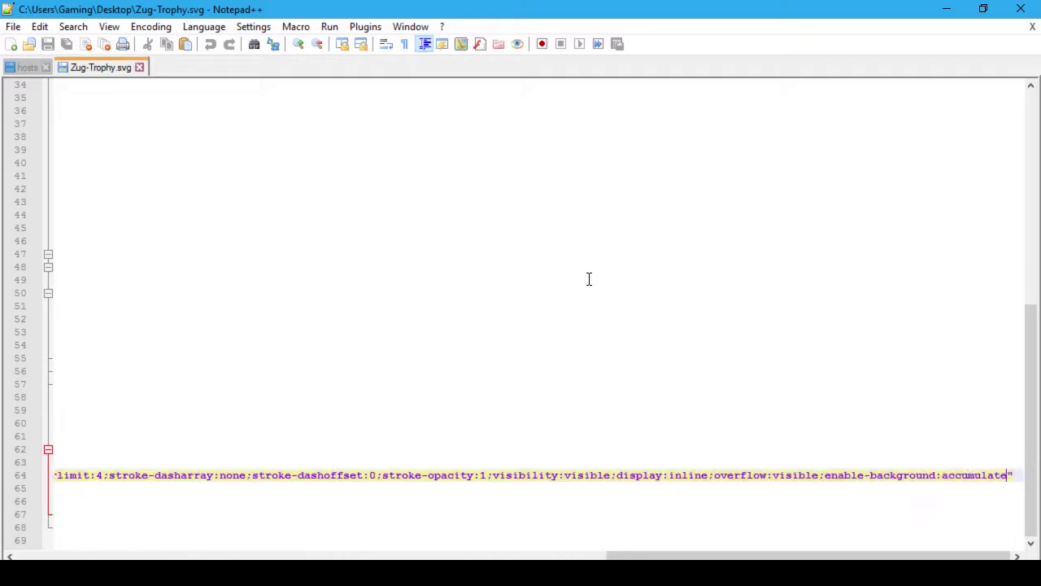
key(Down)
key(Down)
key(Down)
key(Down)
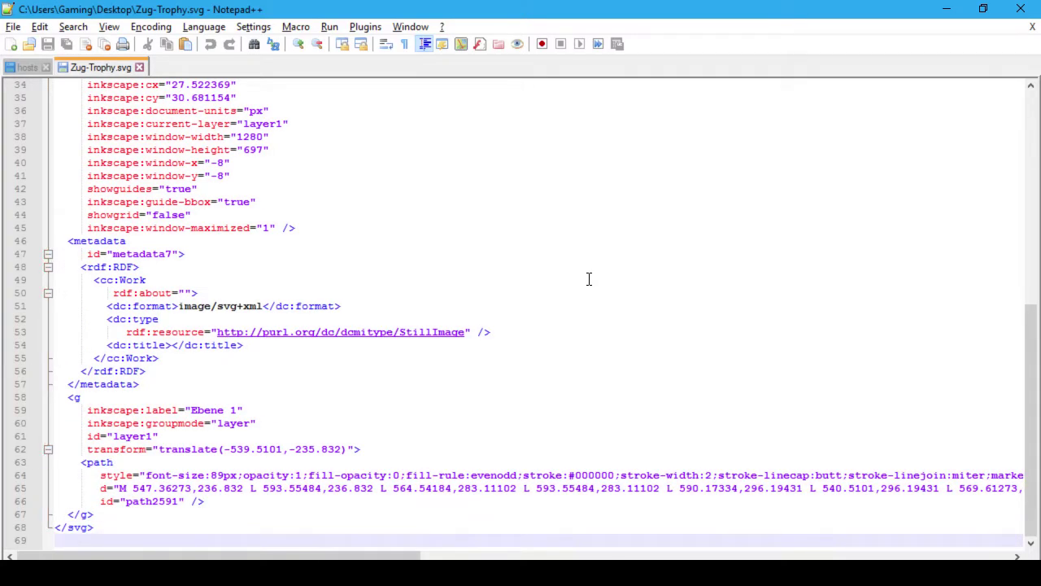
key(alt+Tab)
key(alt+Tab)
key(alt+Tab)
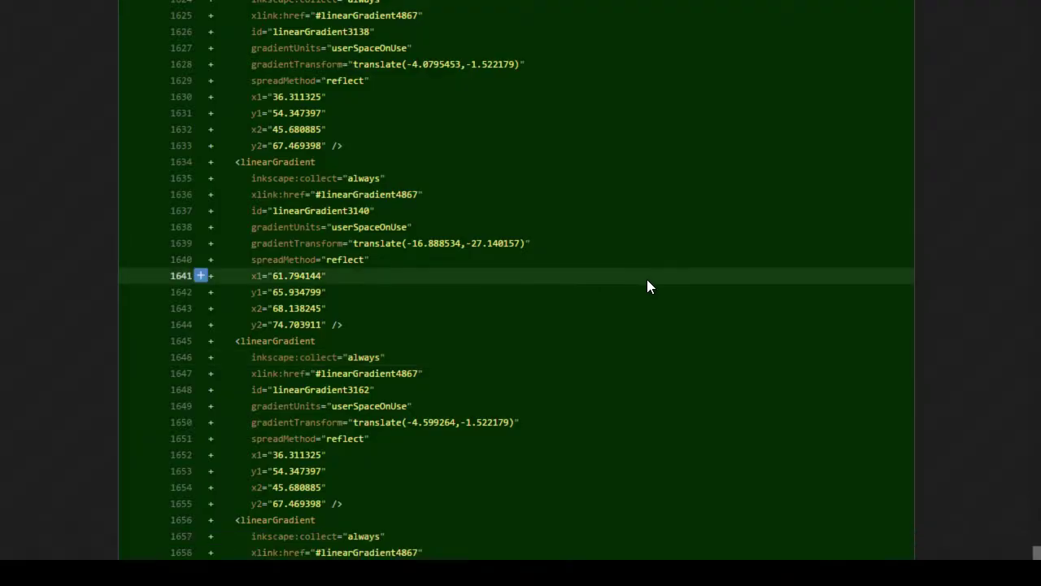
Step: Scroll through the Zug Trophy SVG commit diff and return to the top
scroll(646, 279, down, 7)
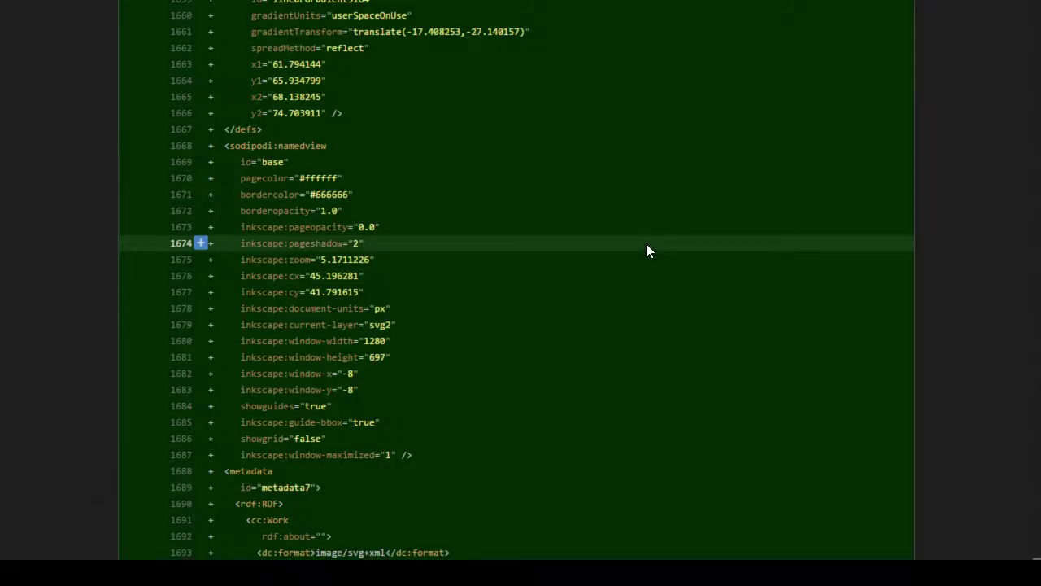
scroll(646, 243, up, 18)
scroll(655, 254, up, 18)
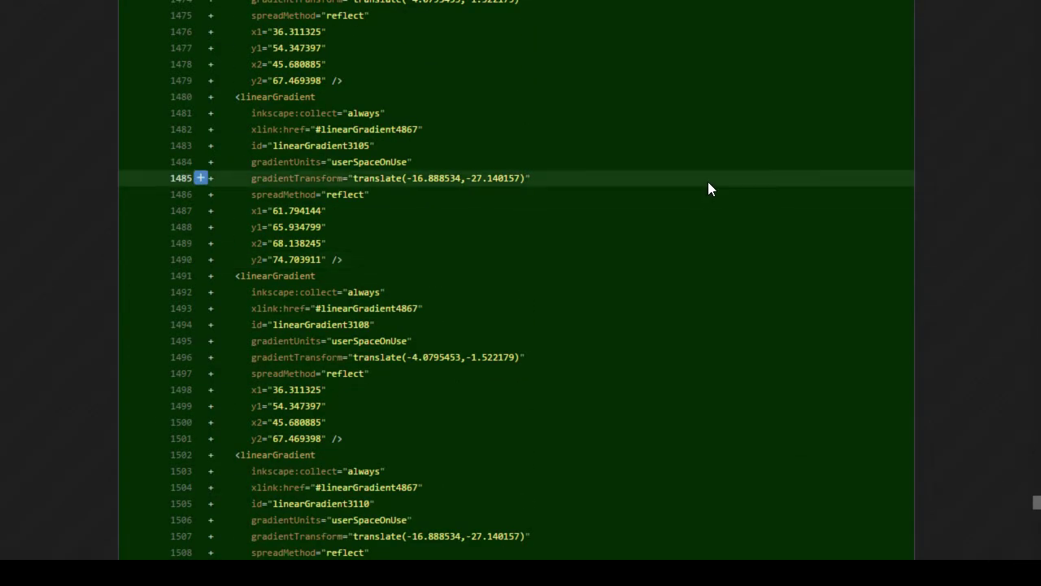
scroll(707, 189, up, 20)
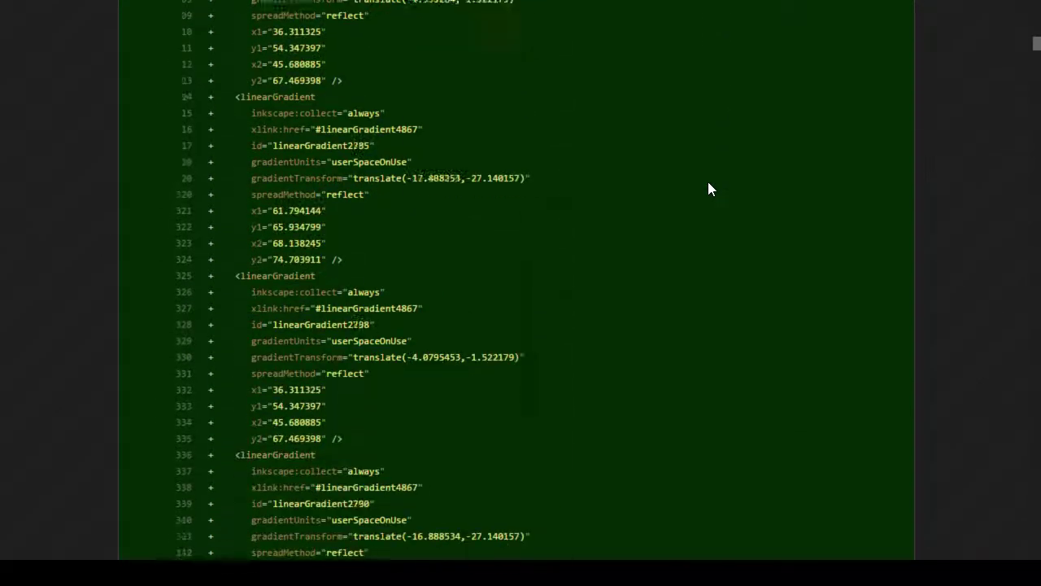
key(Home)
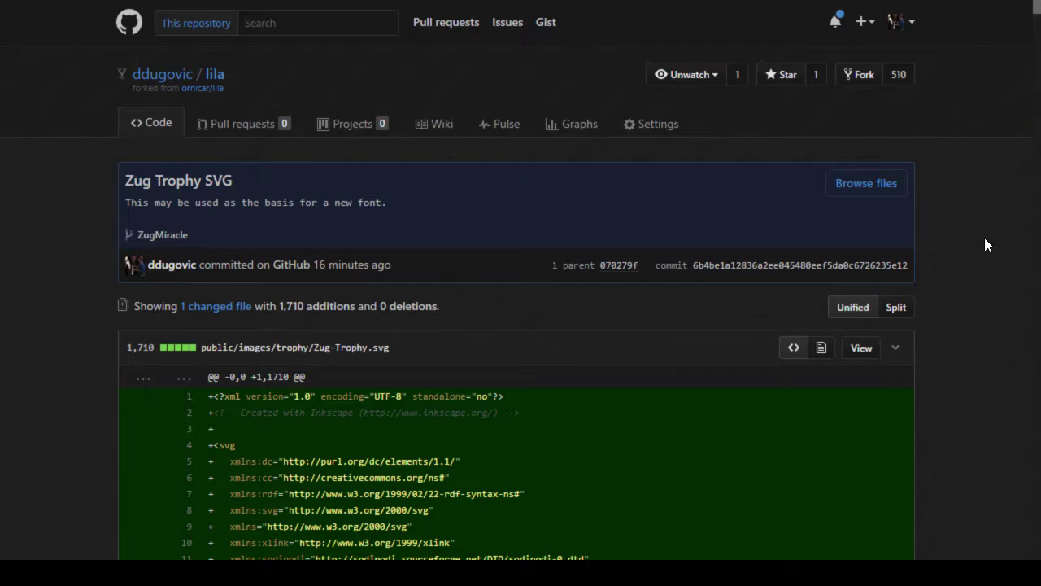
Step: Reopen commit 6b4be1a from the lila repository home page
scroll(984, 244, down, 20)
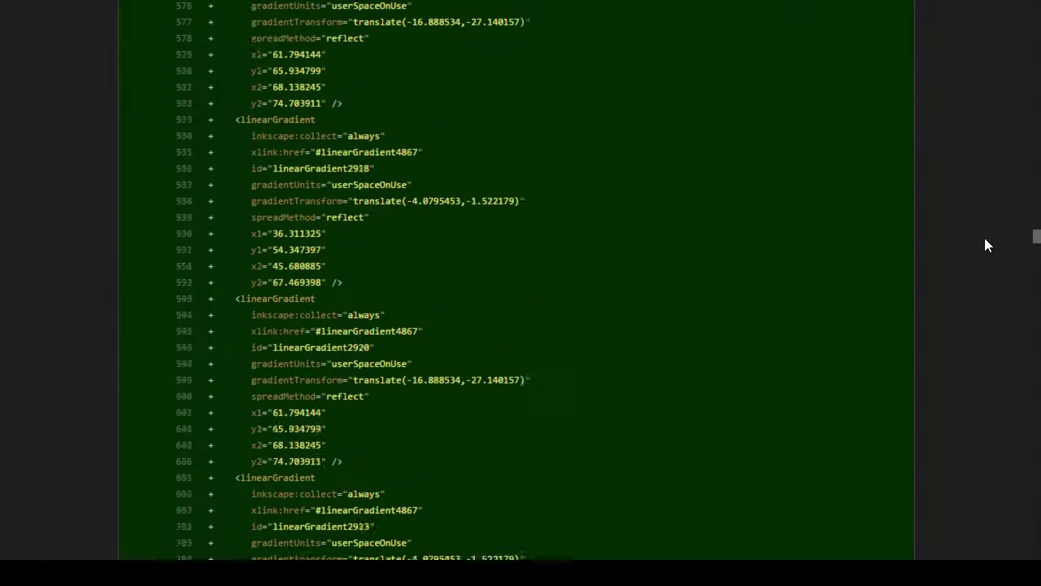
scroll(984, 245, down, 20)
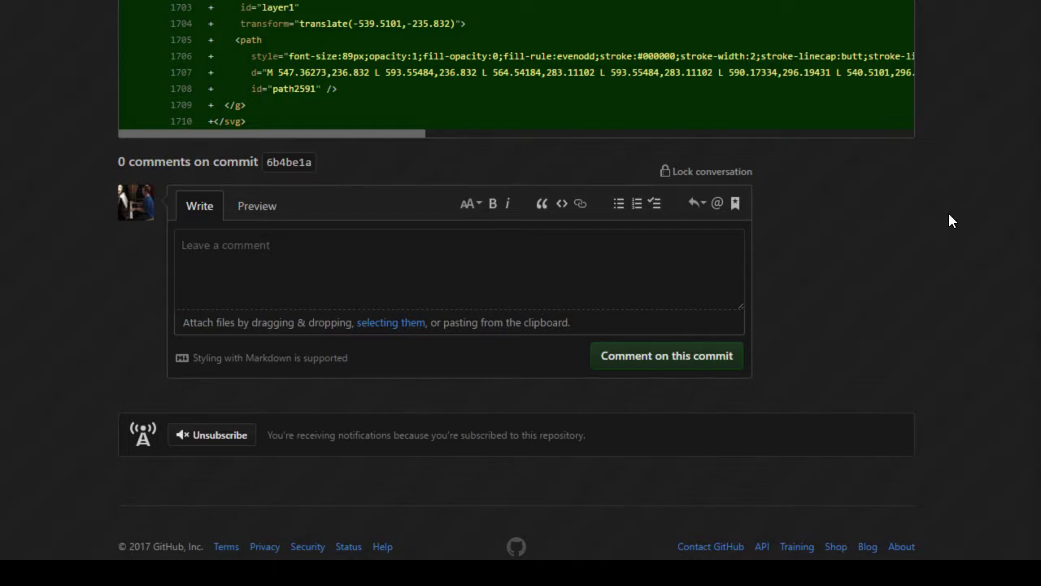
key(alt+Left)
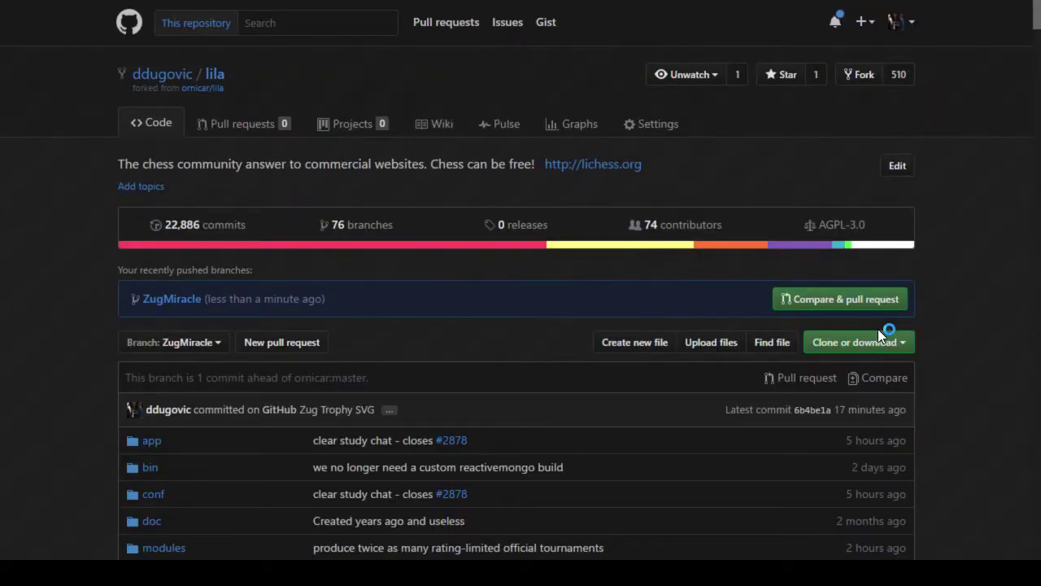
click(811, 411)
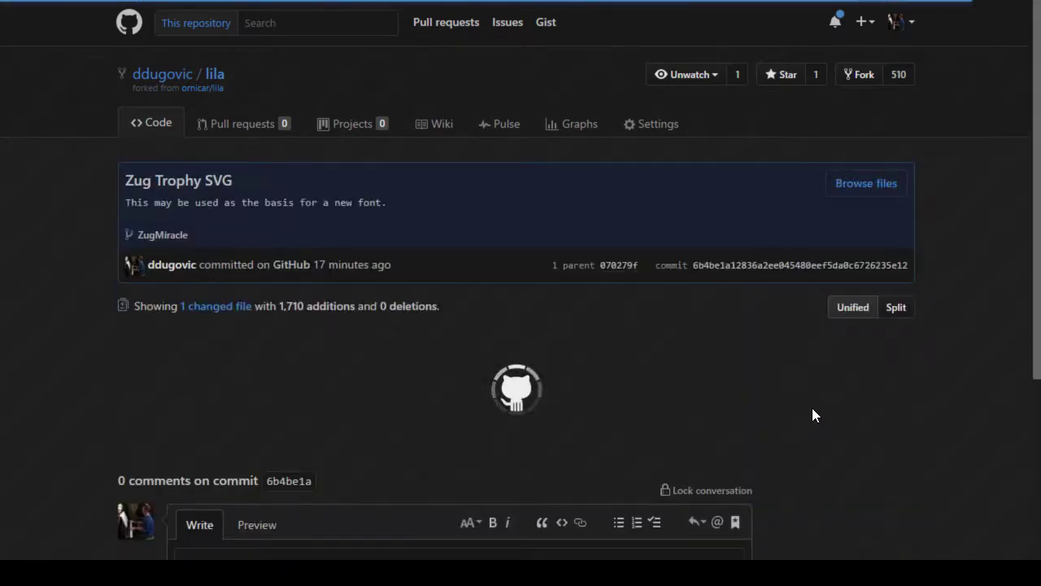